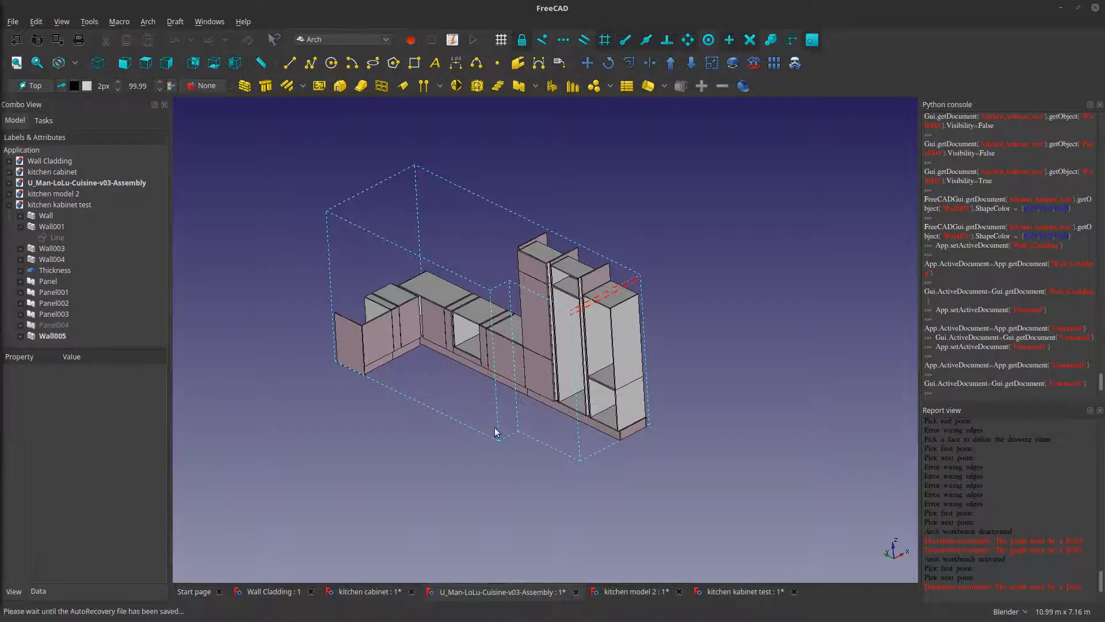
# - Examine the U_Man-LoLu-Cuisine-v03-Assembly kitchen model from several angles
pyautogui.moveTo(521, 430); pyautogui.dragTo(495, 381, button='middle')
pyautogui.scroll(5, 483, 386)
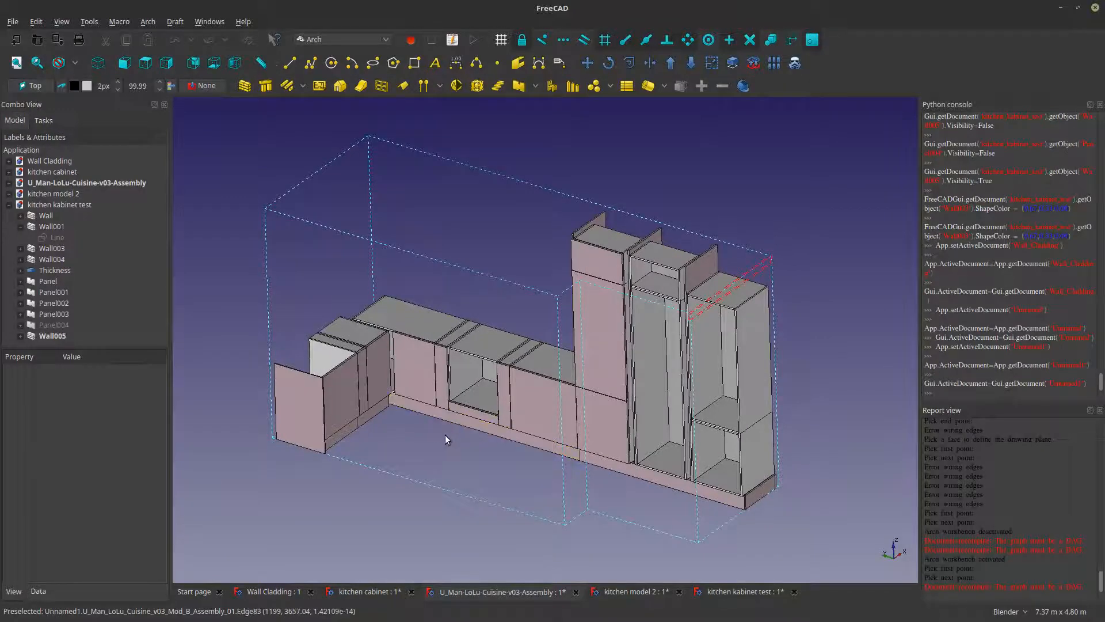
pyautogui.moveTo(444, 434); pyautogui.dragTo(474, 443, button='middle')
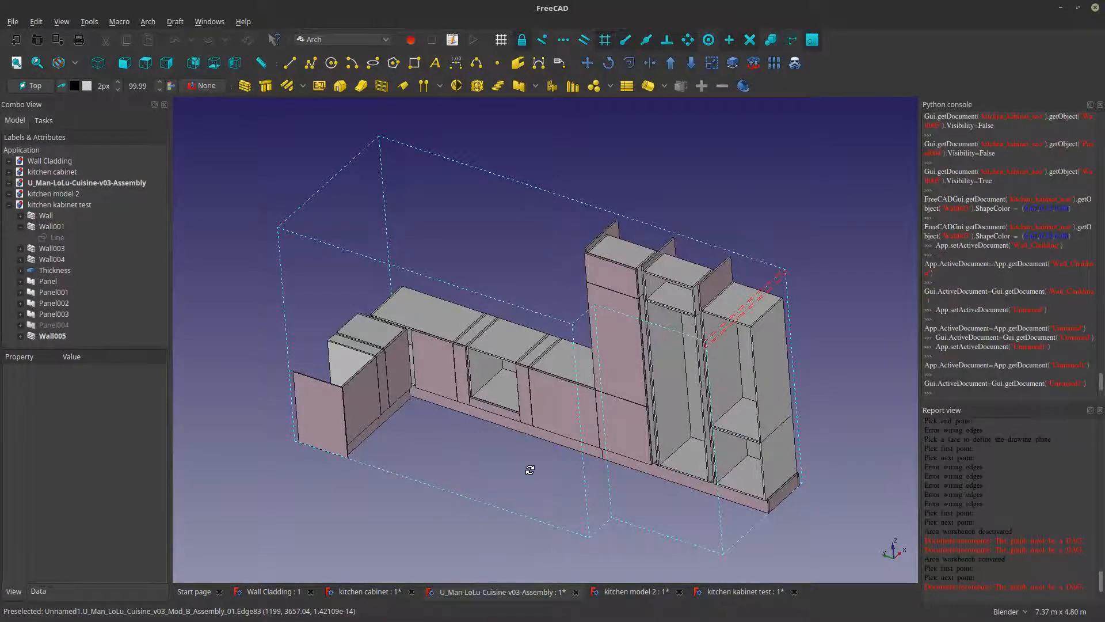
pyautogui.moveTo(529, 470)
pyautogui.mouseDown(button='middle')
pyautogui.moveTo(490, 435)
pyautogui.moveTo(520, 450)
pyautogui.moveTo(516, 407)
pyautogui.moveTo(513, 453)
pyautogui.moveTo(536, 462)
pyautogui.mouseUp(button='middle')
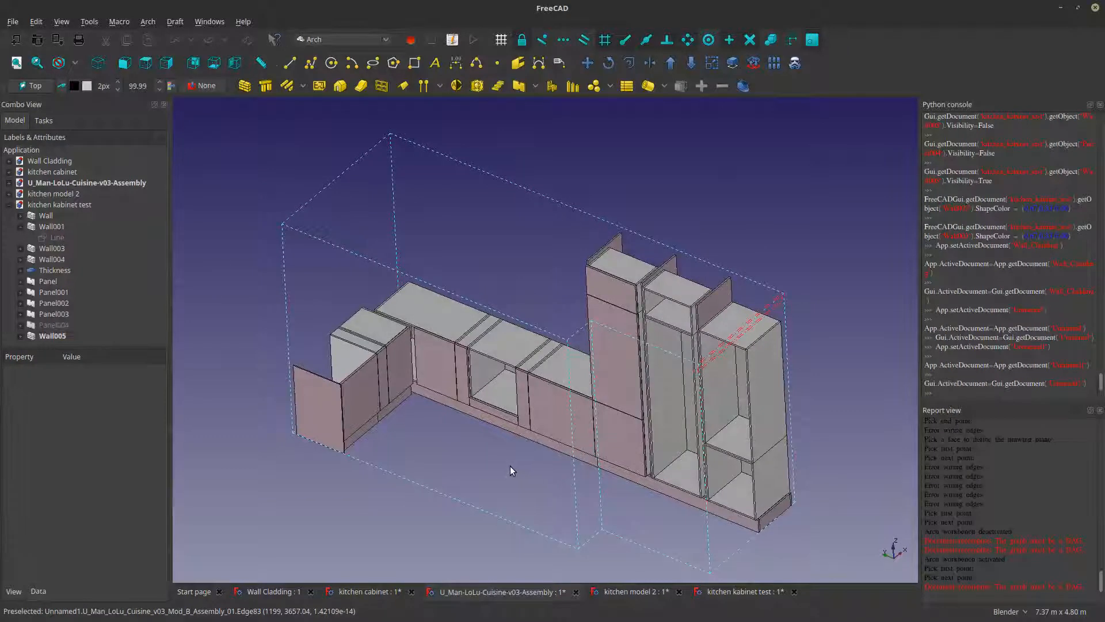
pyautogui.moveTo(505, 464); pyautogui.dragTo(527, 450, button='middle')
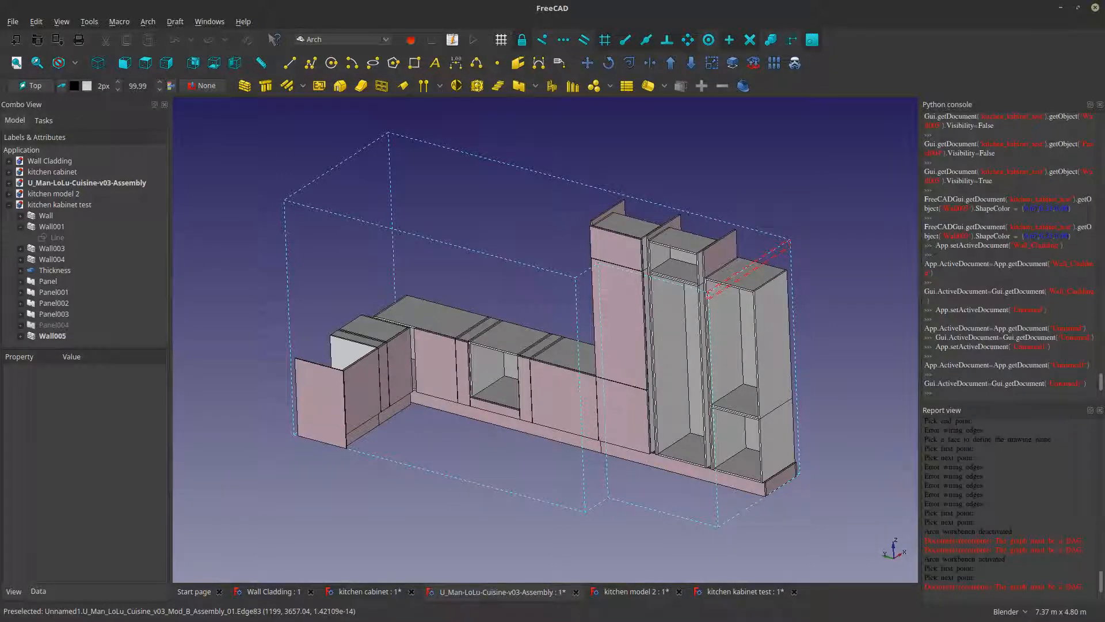
# - Switch to Firefox and compare the two Google+ kitchen model albums, also viewing the FreeCAD community page
pyautogui.hotkey('alt', 'Tab')
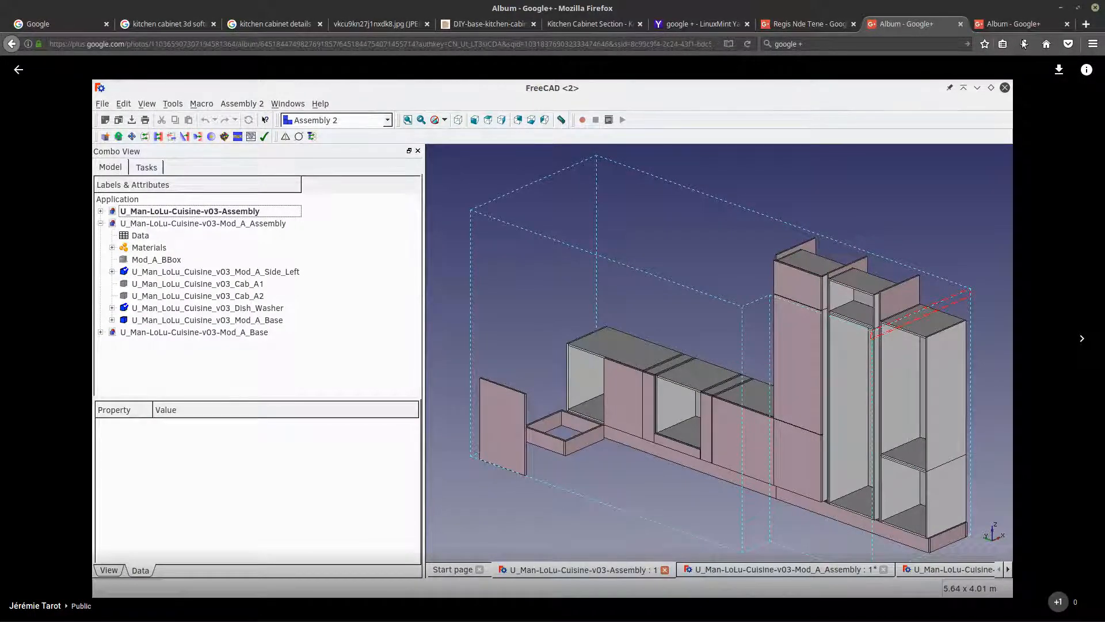
pyautogui.click(996, 24)
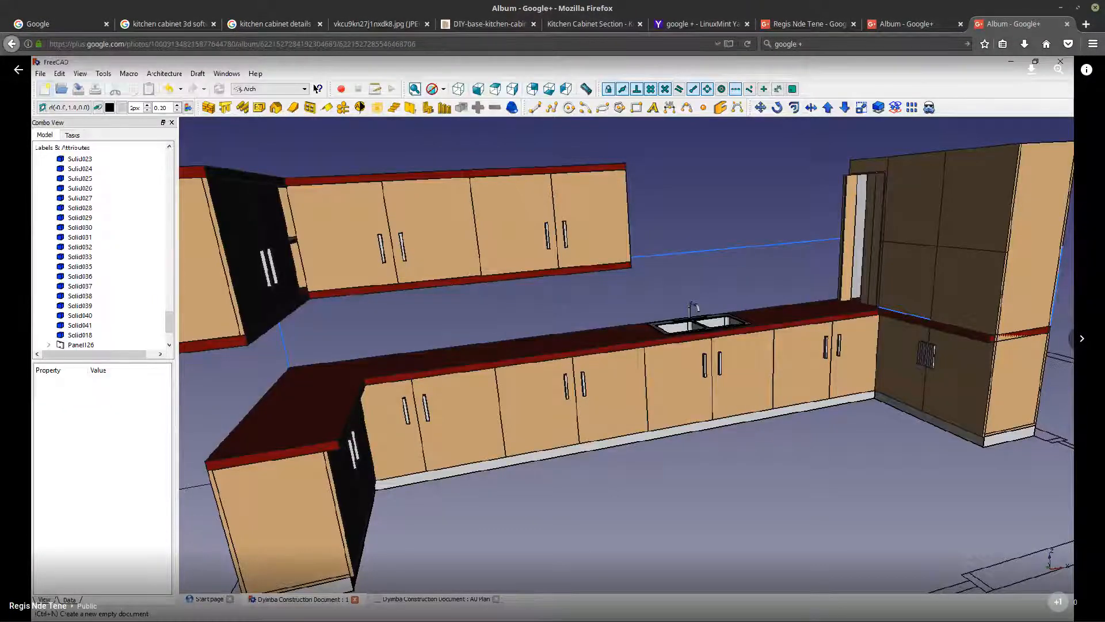
pyautogui.click(895, 23)
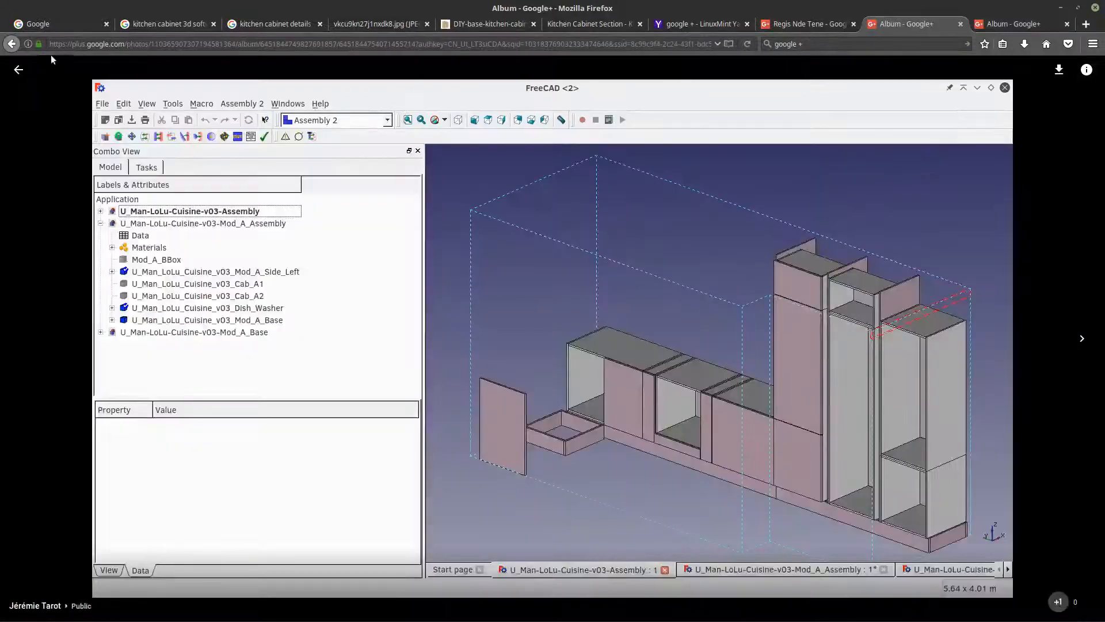
pyautogui.click(18, 69)
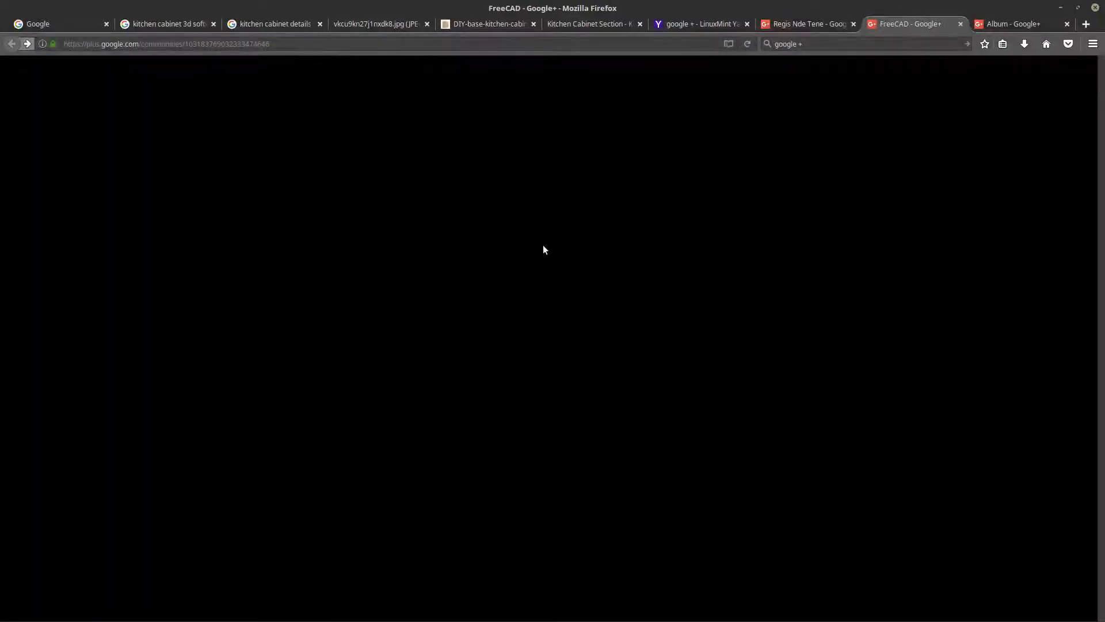
pyautogui.scroll(2, 685, 340)
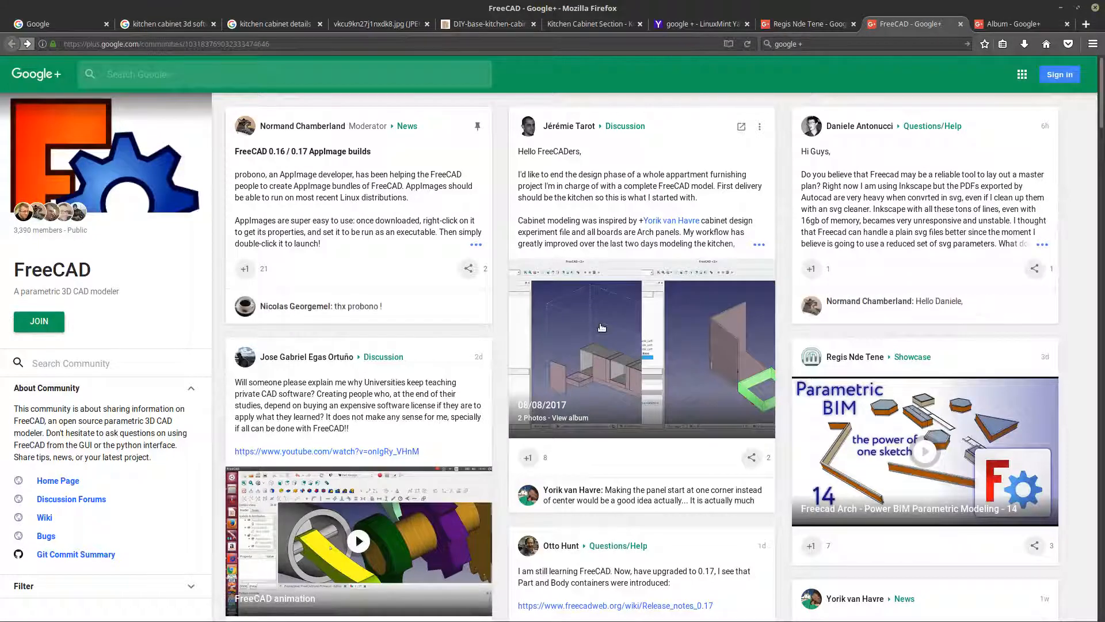
pyautogui.click(642, 309)
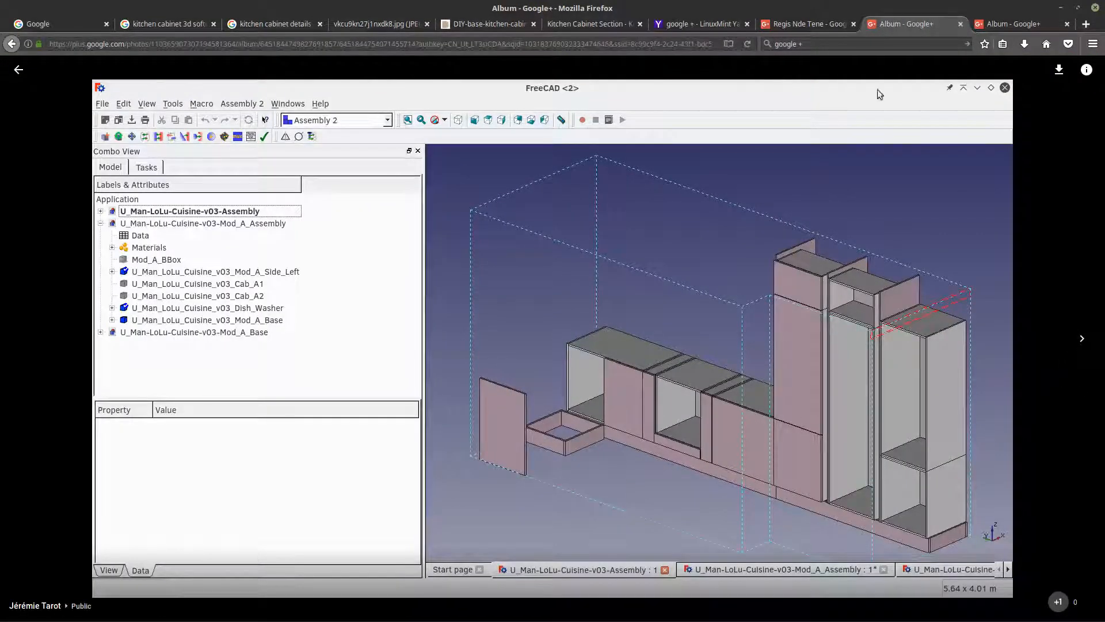
pyautogui.click(990, 24)
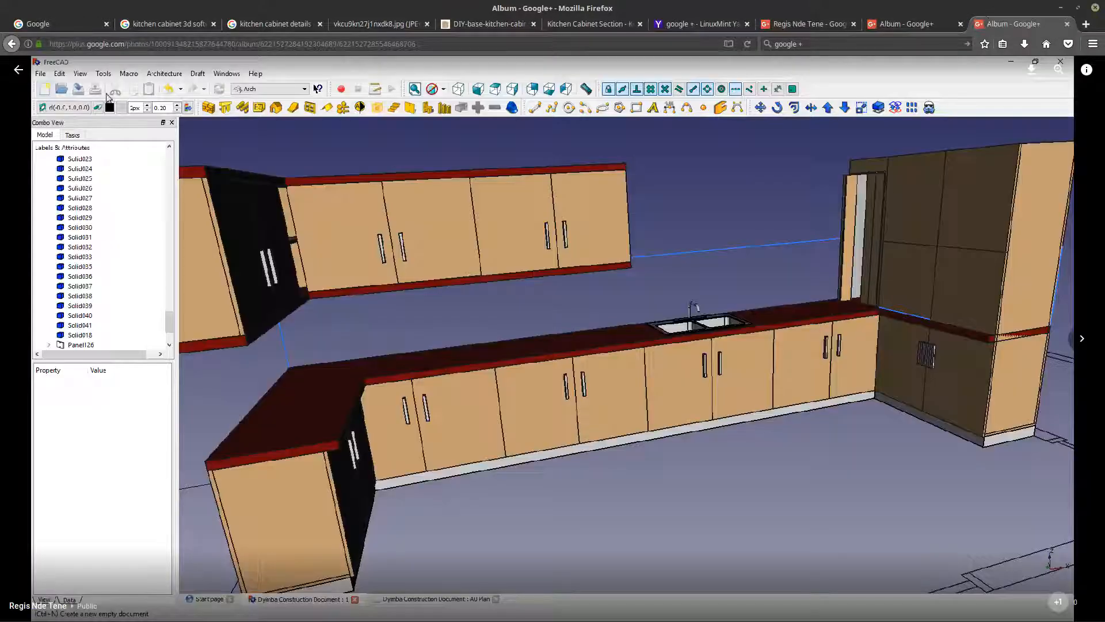
# - Read the comment thread under the "Kitchen Cabinetry Modeling" post that contains the red-countertop kitchen album
pyautogui.click(18, 72)
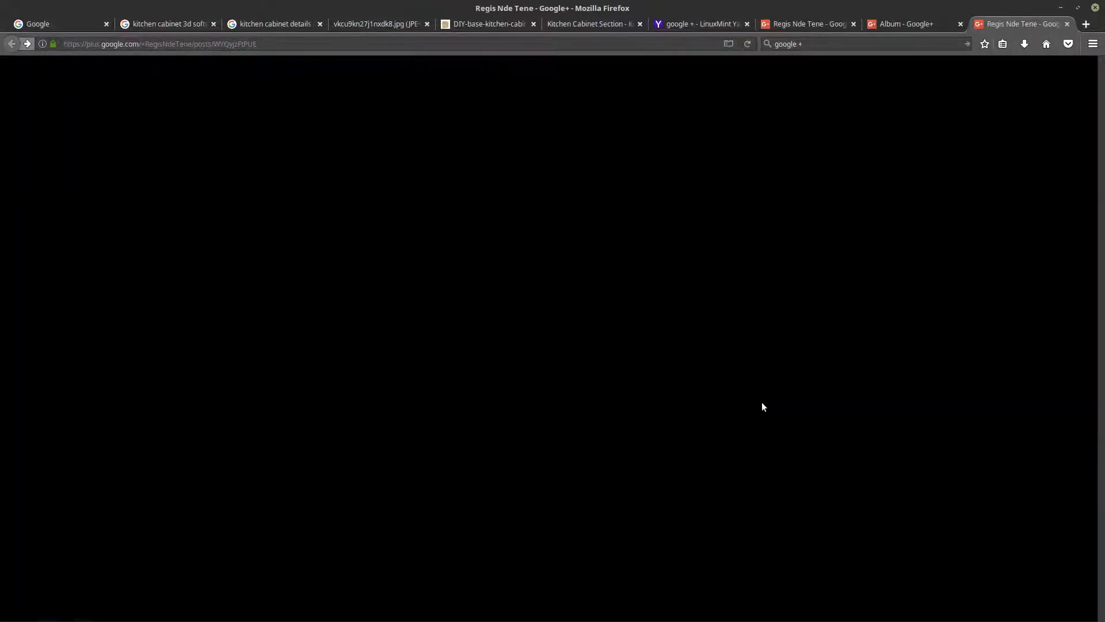
pyautogui.scroll(-5, 699, 380)
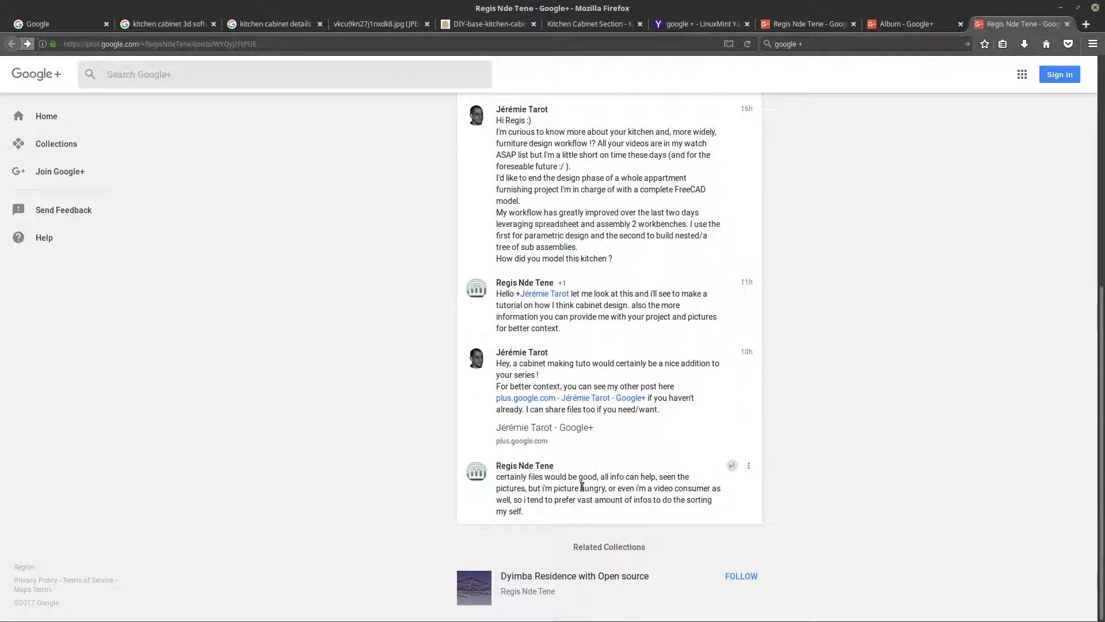
pyautogui.scroll(3, 582, 486)
pyautogui.scroll(3, 580, 461)
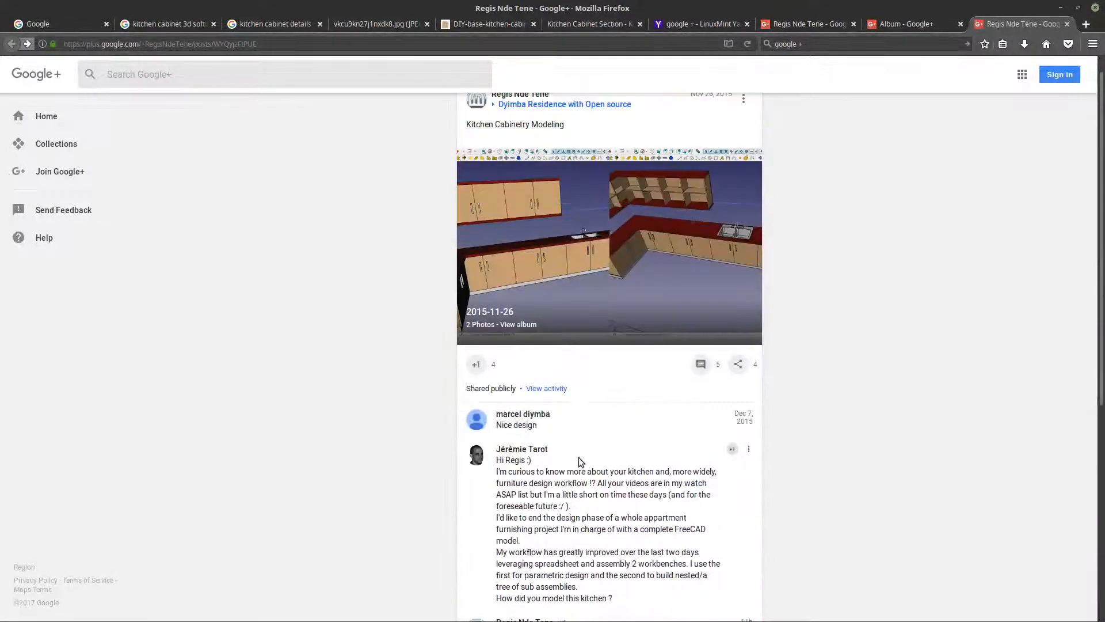
pyautogui.scroll(-3, 608, 458)
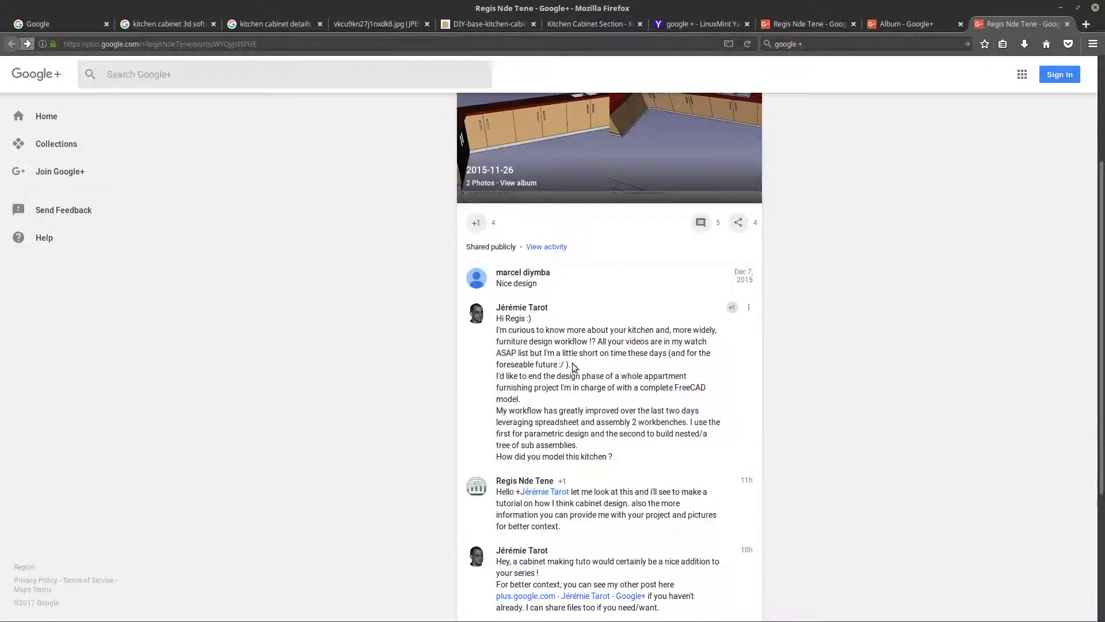
pyautogui.scroll(3, 561, 357)
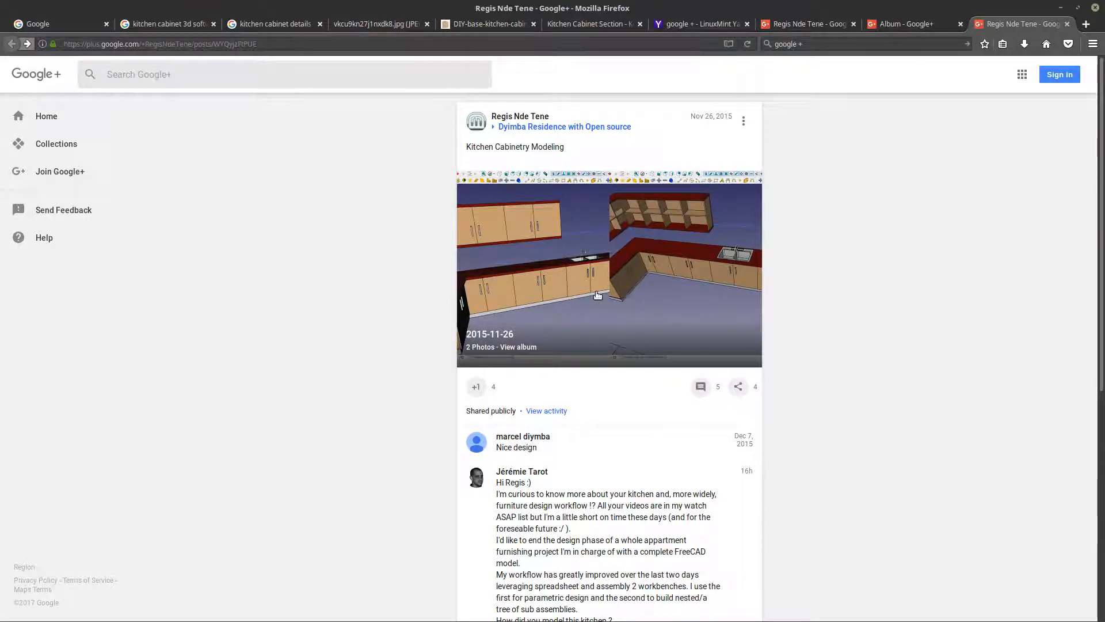
# - View both photos of the 2015-11-26 kitchen album and close it
pyautogui.click(538, 236)
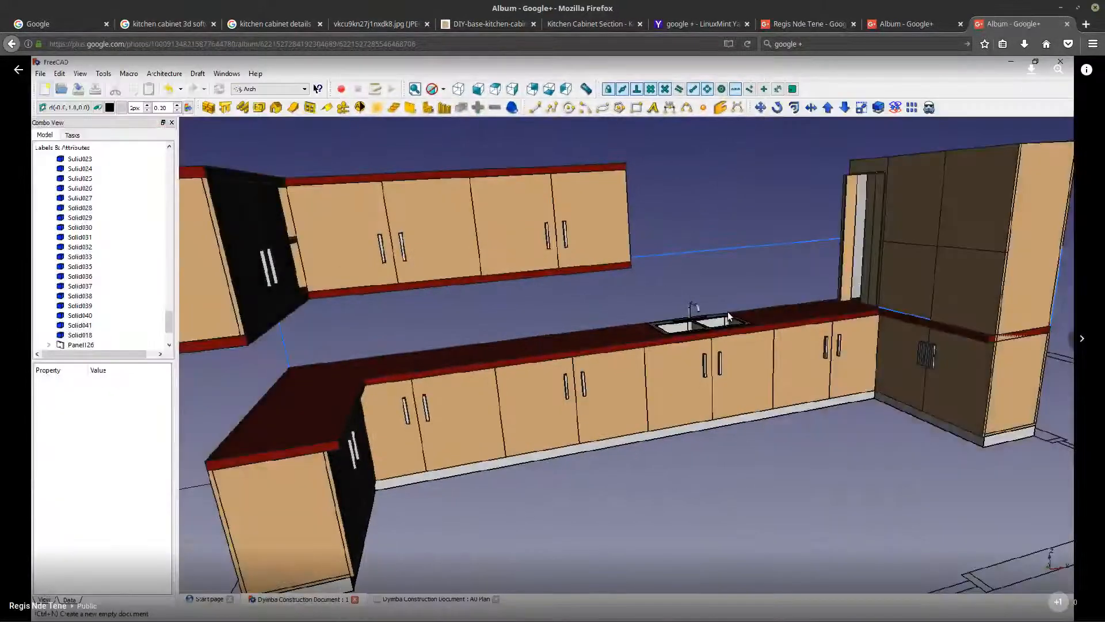
pyautogui.click(1081, 339)
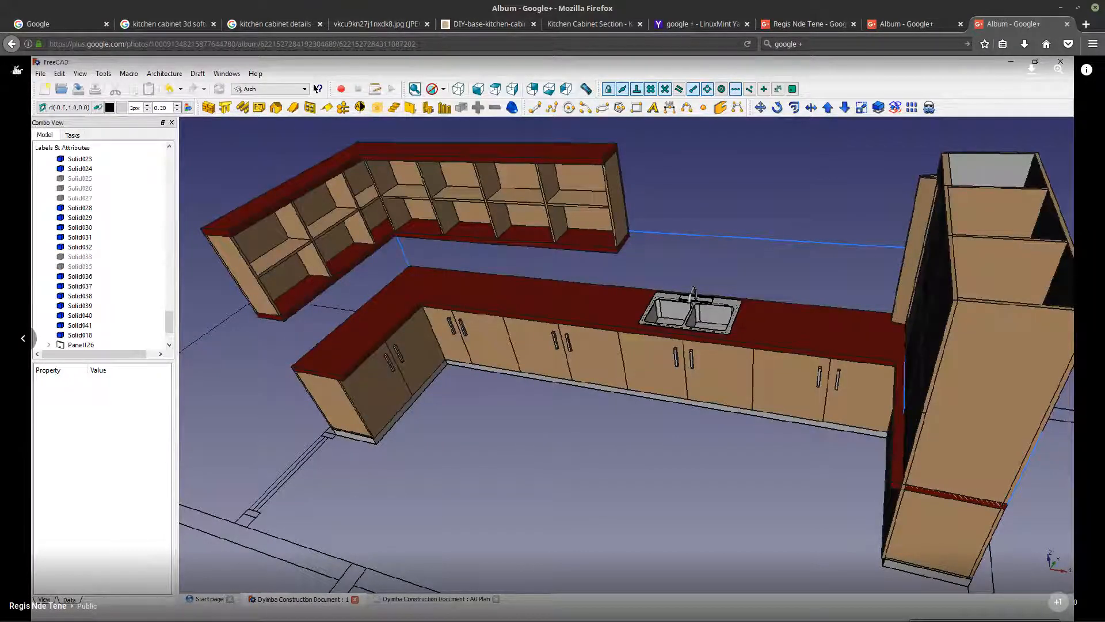
pyautogui.click(19, 71)
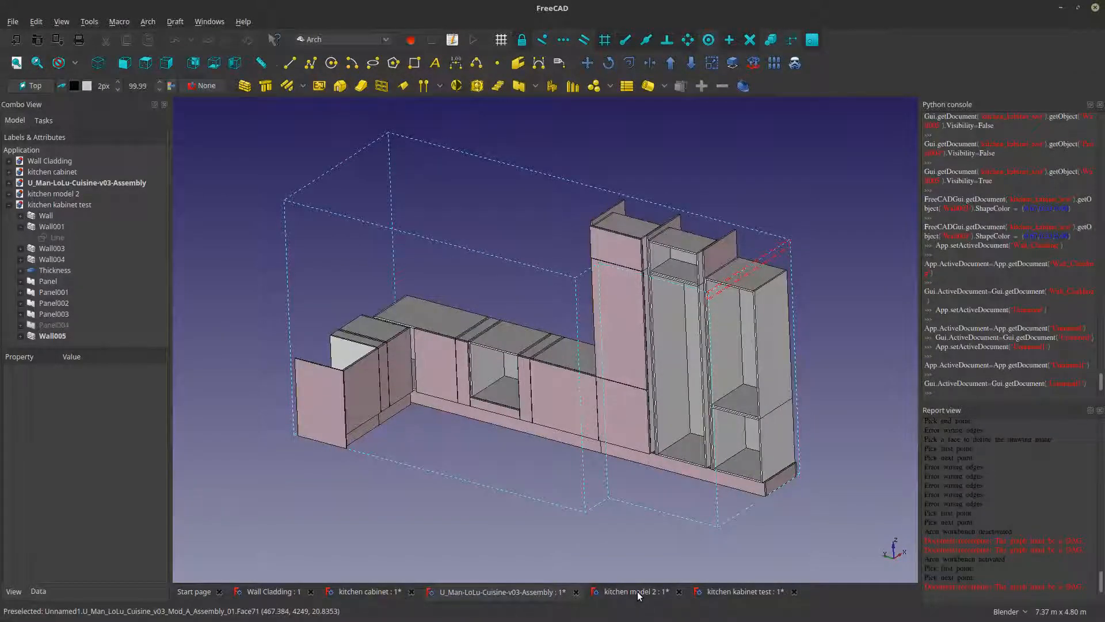
# - Switch to the kitchen cabinet document in FreeCAD and examine its wall cabinets, worktop, base cabinet and plinth
pyautogui.click(368, 589)
pyautogui.scroll(4, 460, 452)
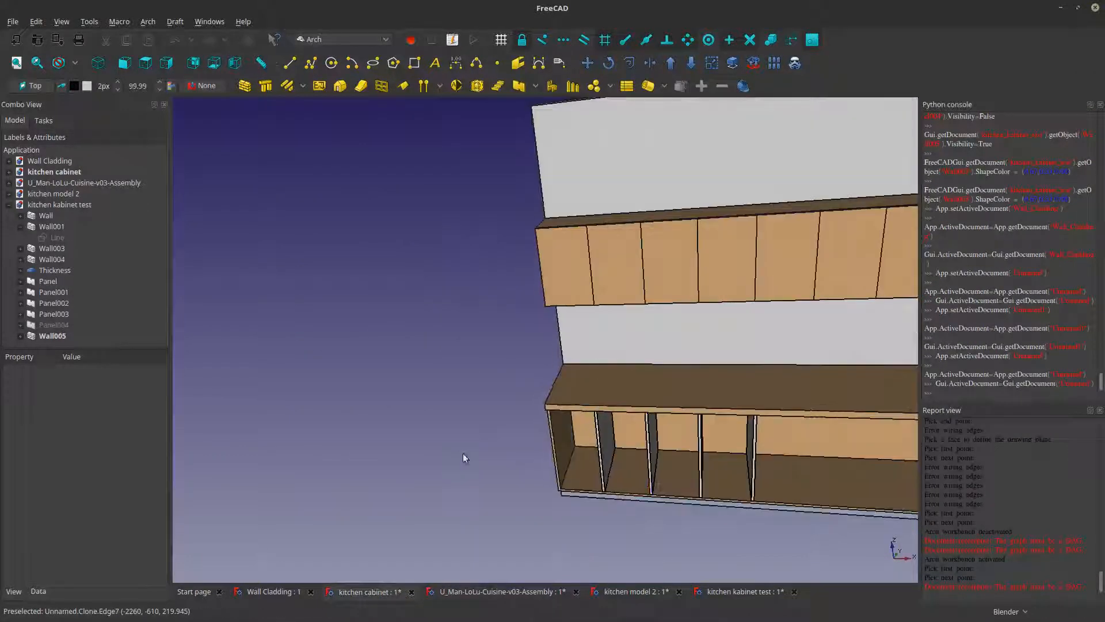
pyautogui.keyDown('shift'); pyautogui.moveTo(463, 453); pyautogui.dragTo(259, 468, button='middle'); pyautogui.keyUp('shift')
pyautogui.keyDown('shift'); pyautogui.moveTo(259, 467); pyautogui.dragTo(261, 460, button='middle'); pyautogui.keyUp('shift')
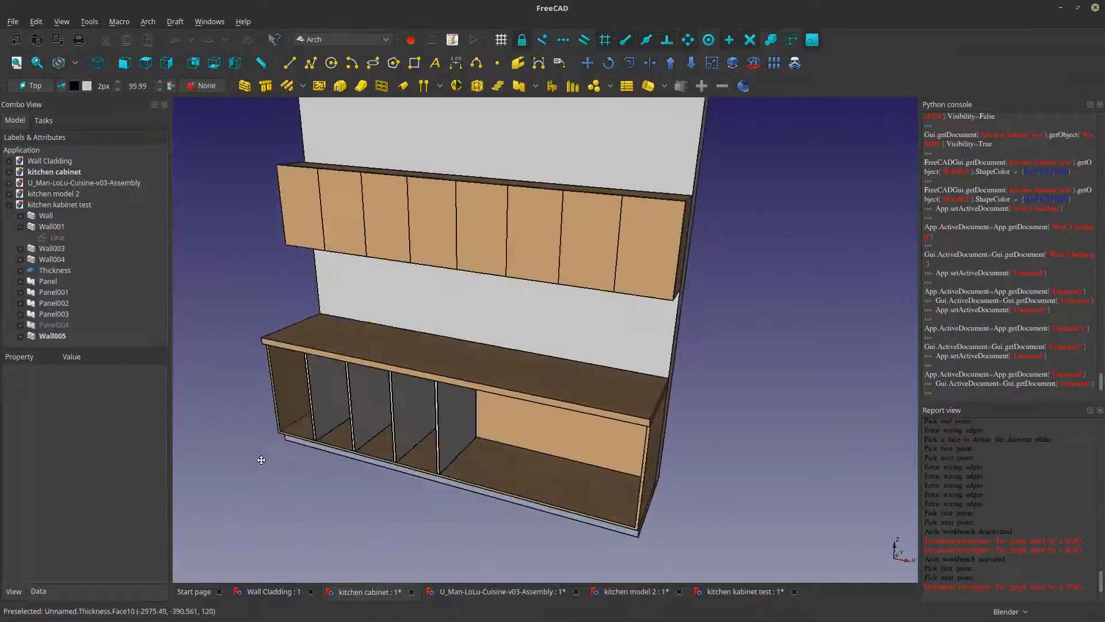
pyautogui.scroll(-8, 261, 460)
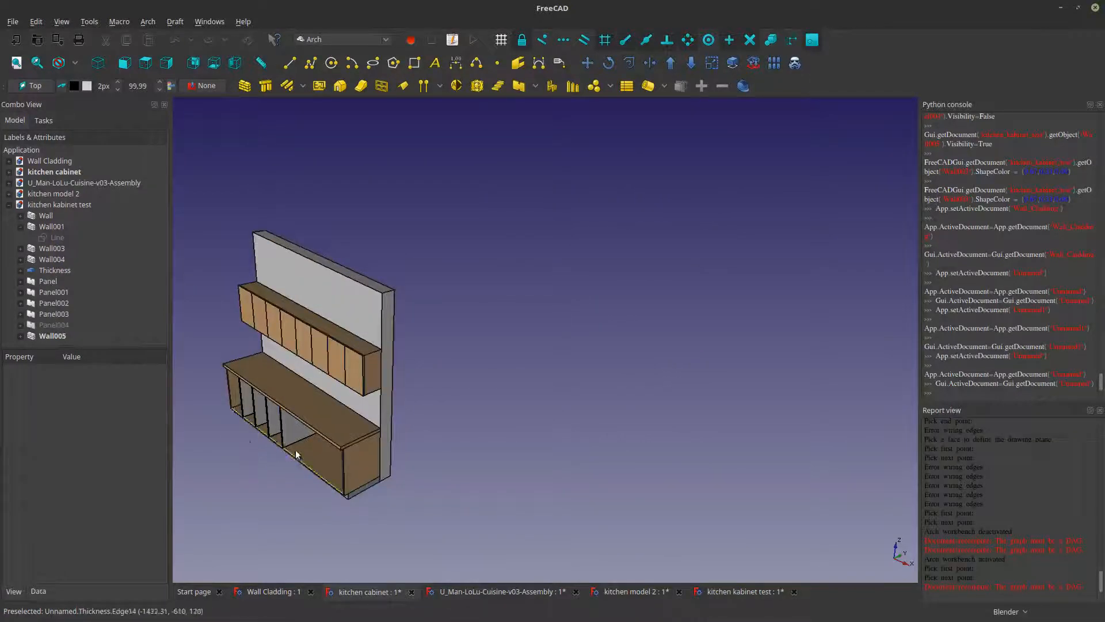
pyautogui.scroll(8, 457, 412)
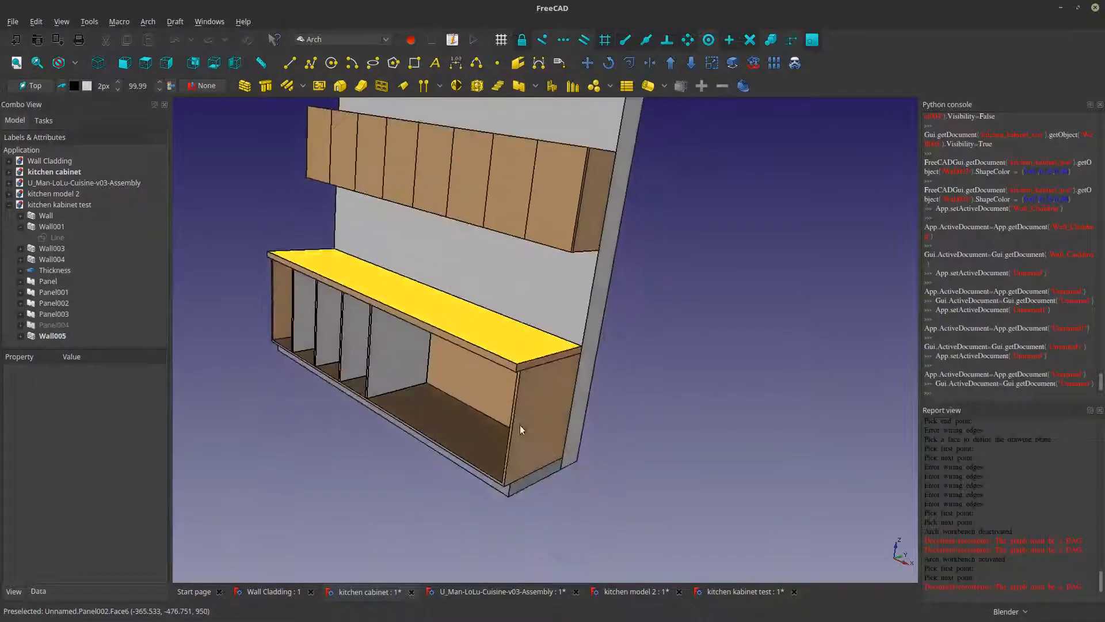
pyautogui.scroll(5, 598, 498)
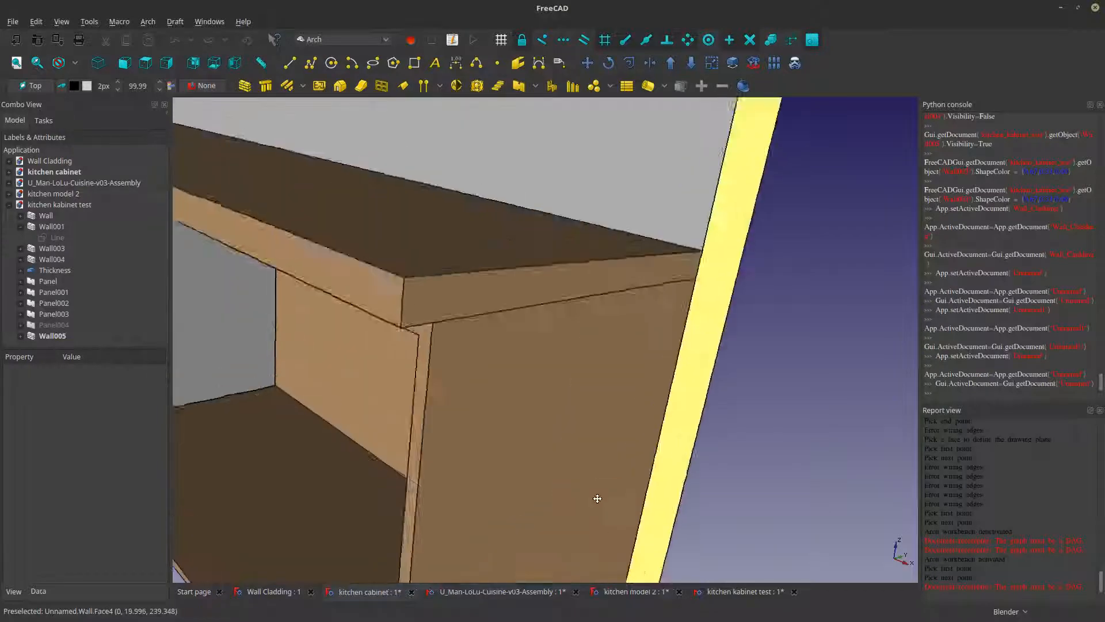
pyautogui.scroll(-6, 598, 499)
pyautogui.moveTo(605, 451); pyautogui.dragTo(468, 339, button='middle')
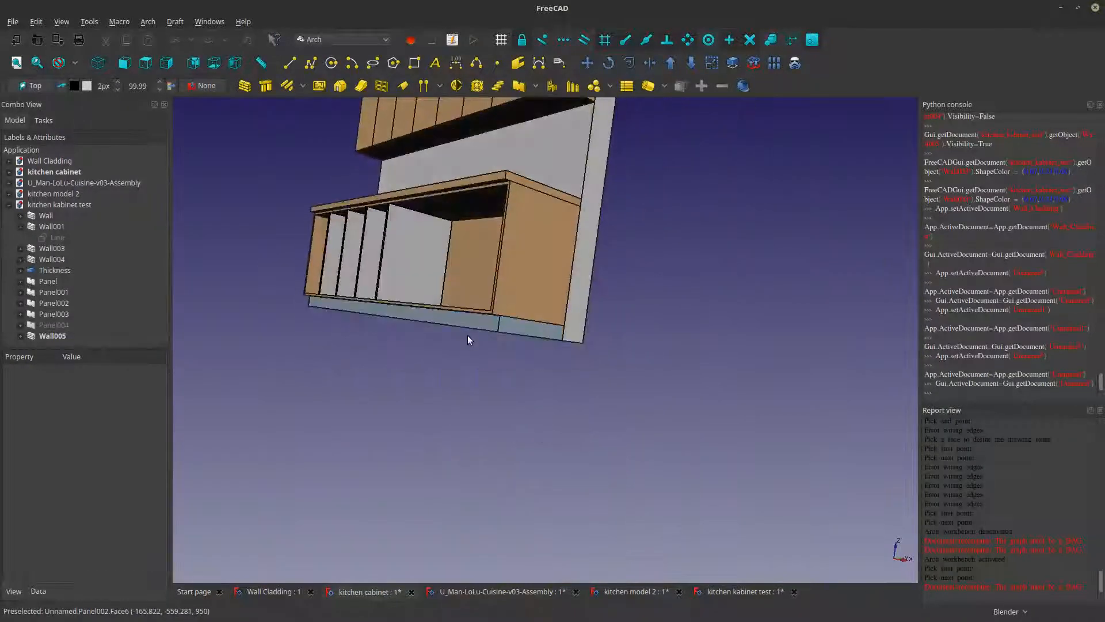
# - Select the plinth beneath the base cabinet and toggle its visibility off and on to identify it
pyautogui.scroll(5, 468, 339)
pyautogui.click(472, 285)
pyautogui.scroll(-5, 537, 330)
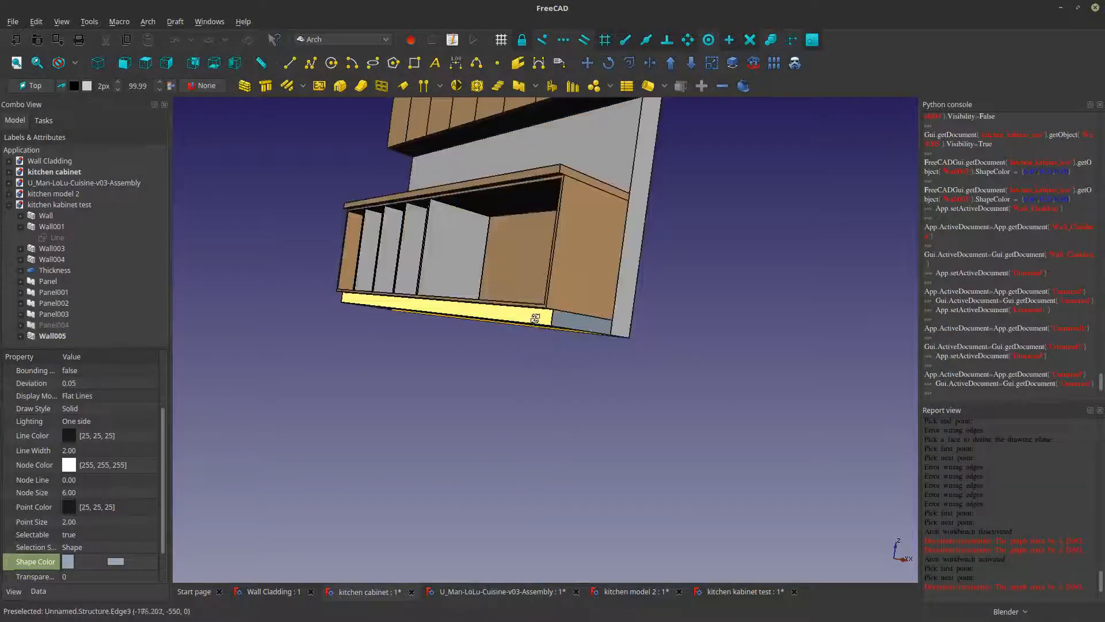
pyautogui.moveTo(535, 318); pyautogui.dragTo(522, 296, button='middle')
pyautogui.press('space')
pyautogui.press('space')
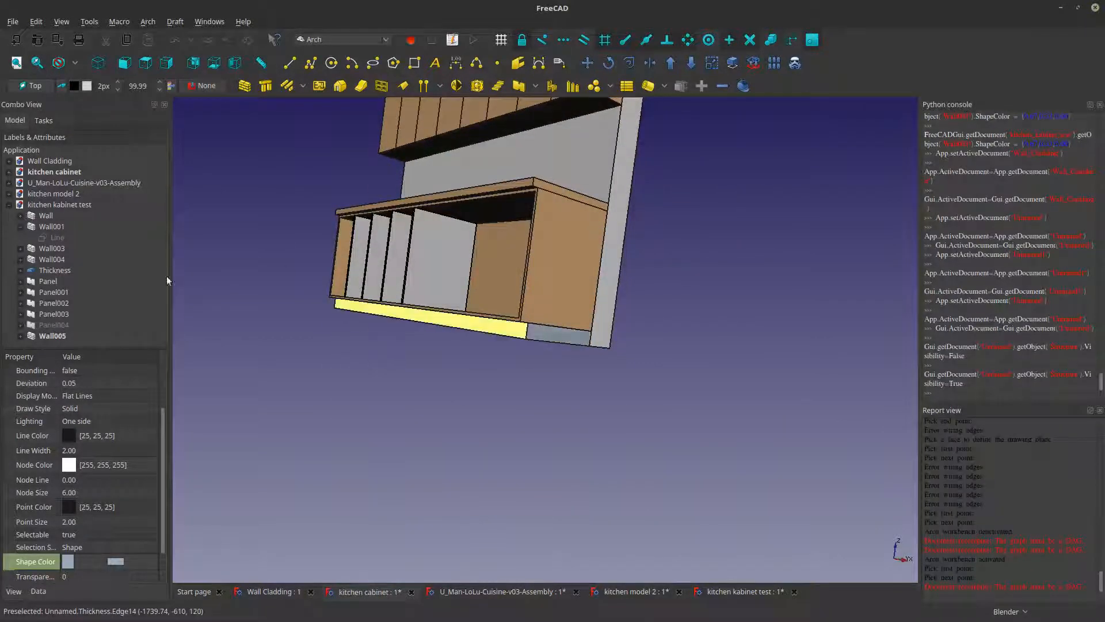
# - Locate the plinth's Structure in the model tree, show its base Rectangle and hide the Structure
pyautogui.rightClick(405, 341)
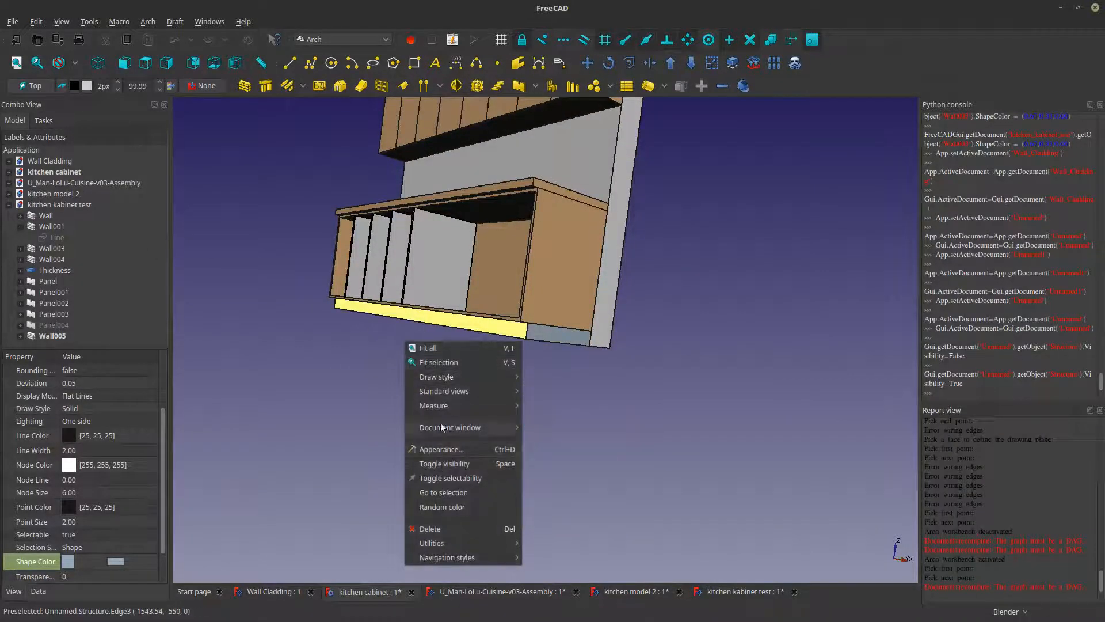
pyautogui.click(447, 493)
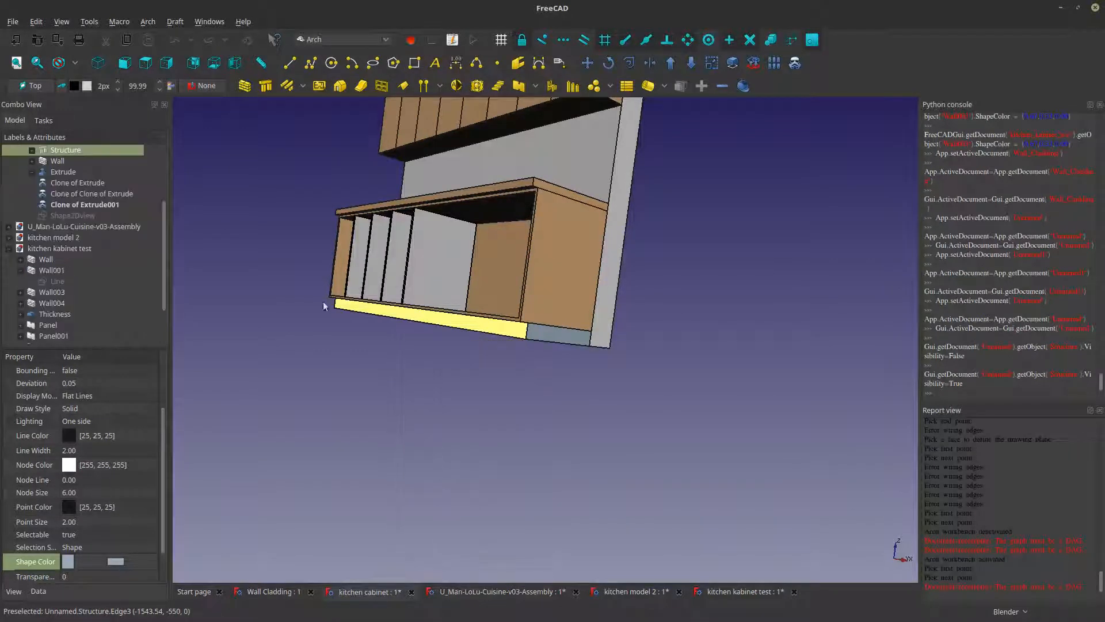
pyautogui.click(32, 150)
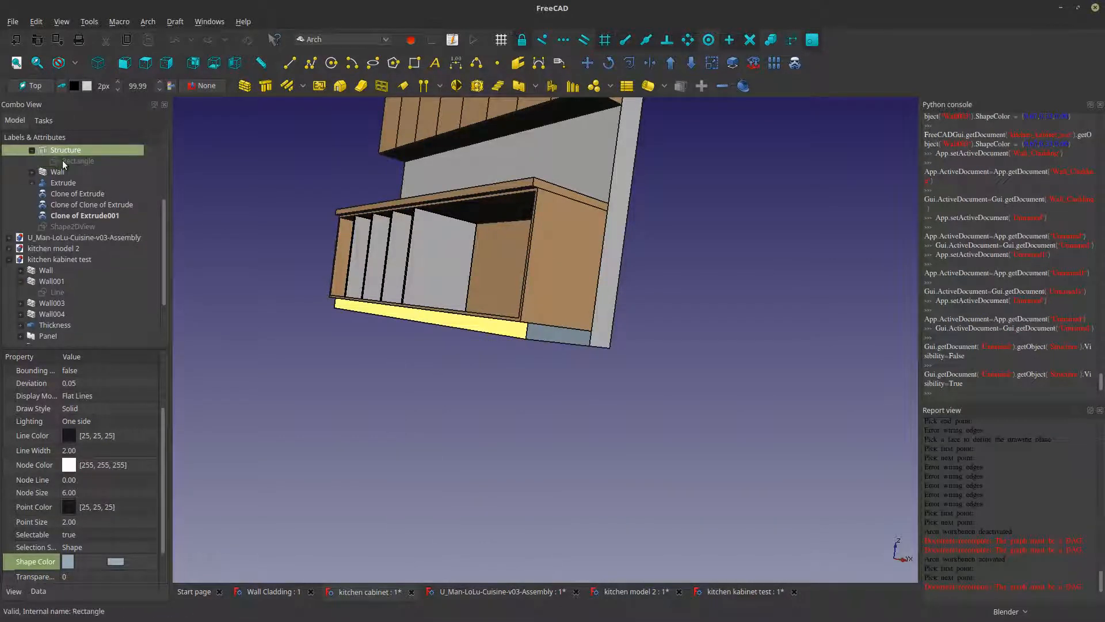
pyautogui.click(62, 160)
pyautogui.press('space')
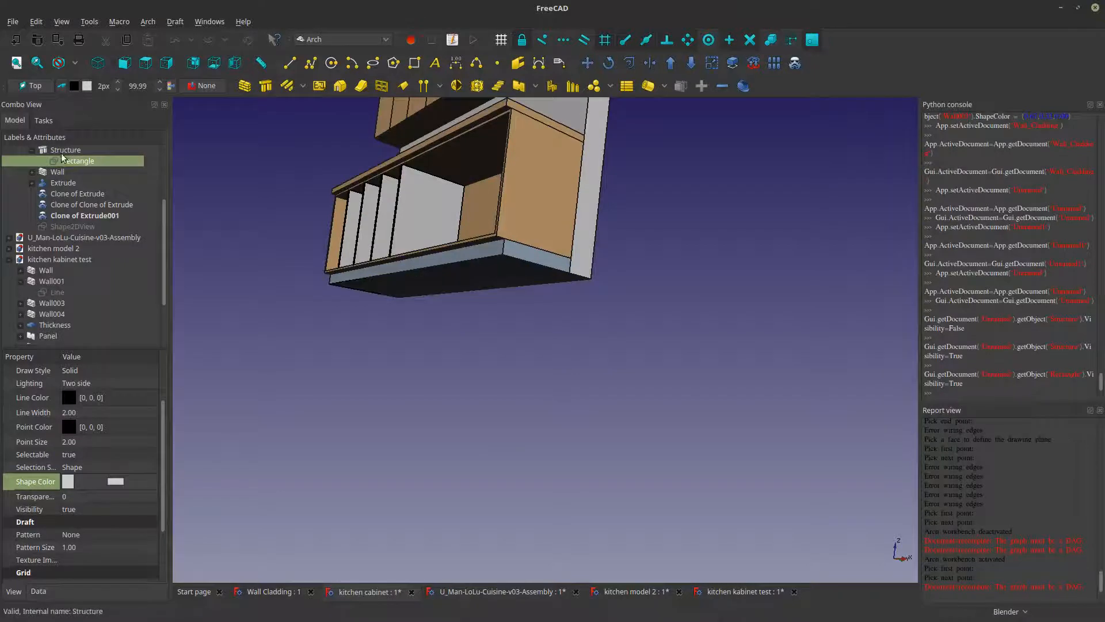
pyautogui.click(62, 150)
pyautogui.press('space')
pyautogui.moveTo(469, 284); pyautogui.dragTo(414, 305, button='middle')
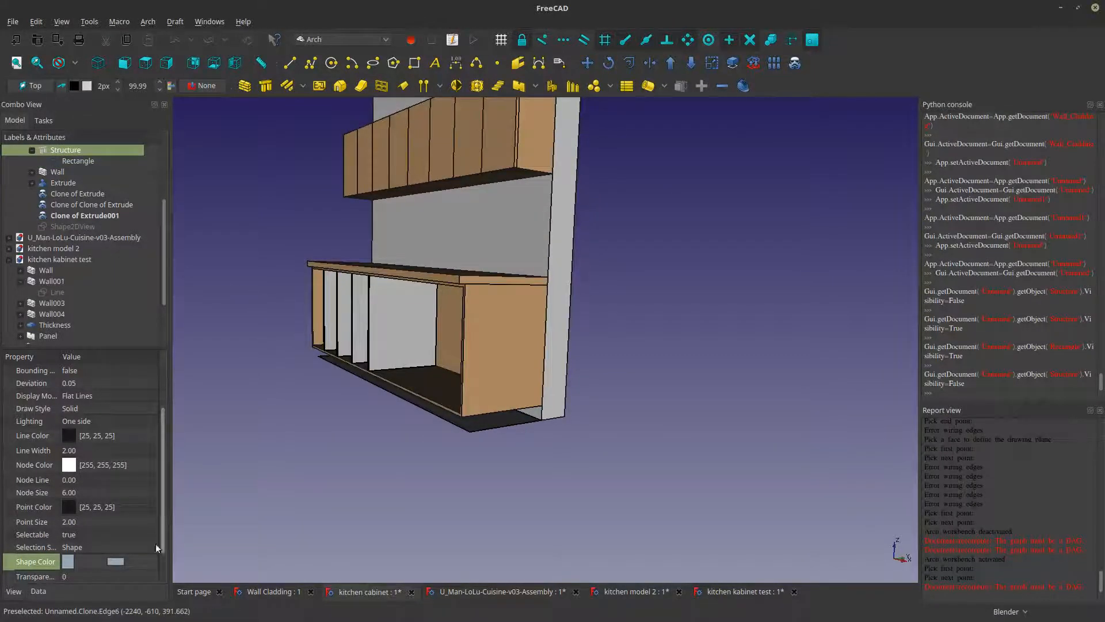
# - Inspect the data properties of the plinth Structure and its base Rectangle, including their height and length
pyautogui.click(38, 591)
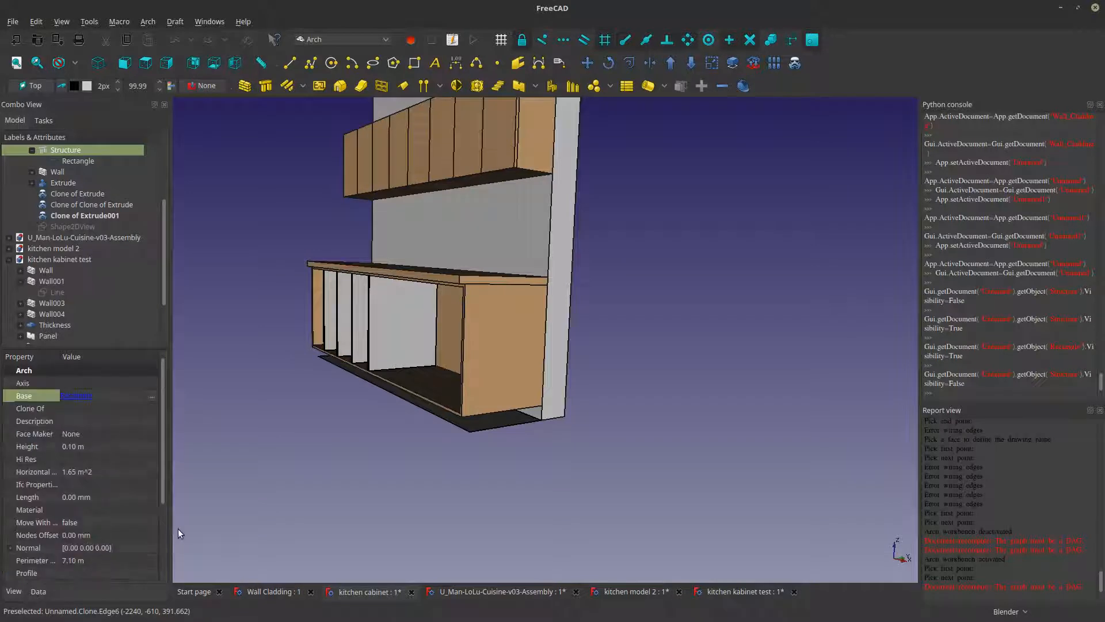
pyautogui.moveTo(161, 498); pyautogui.dragTo(165, 558)
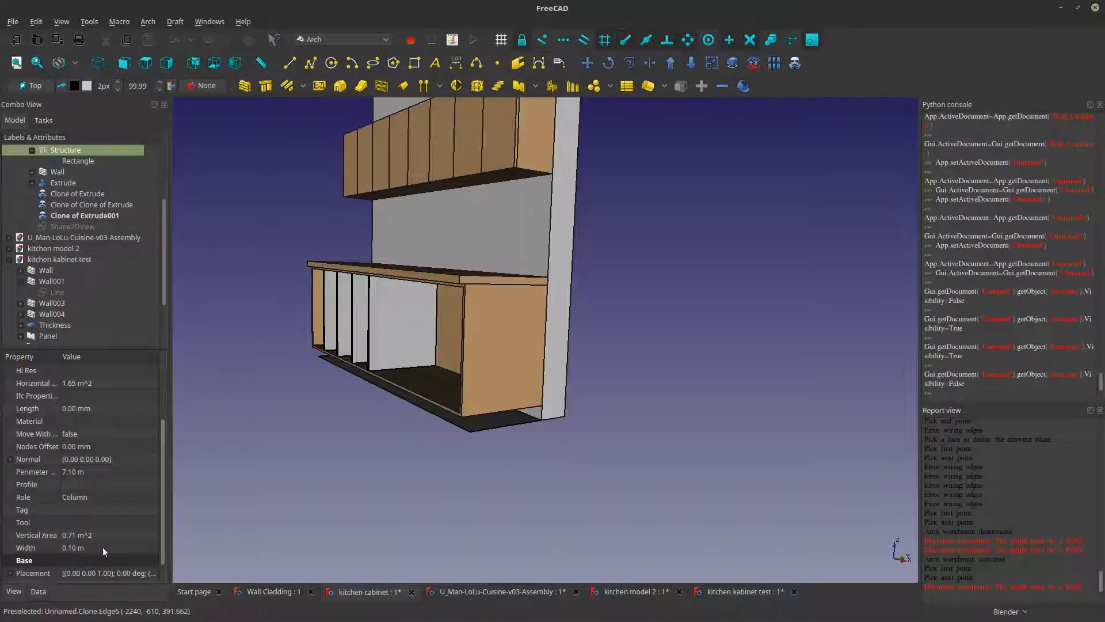
pyautogui.click(66, 159)
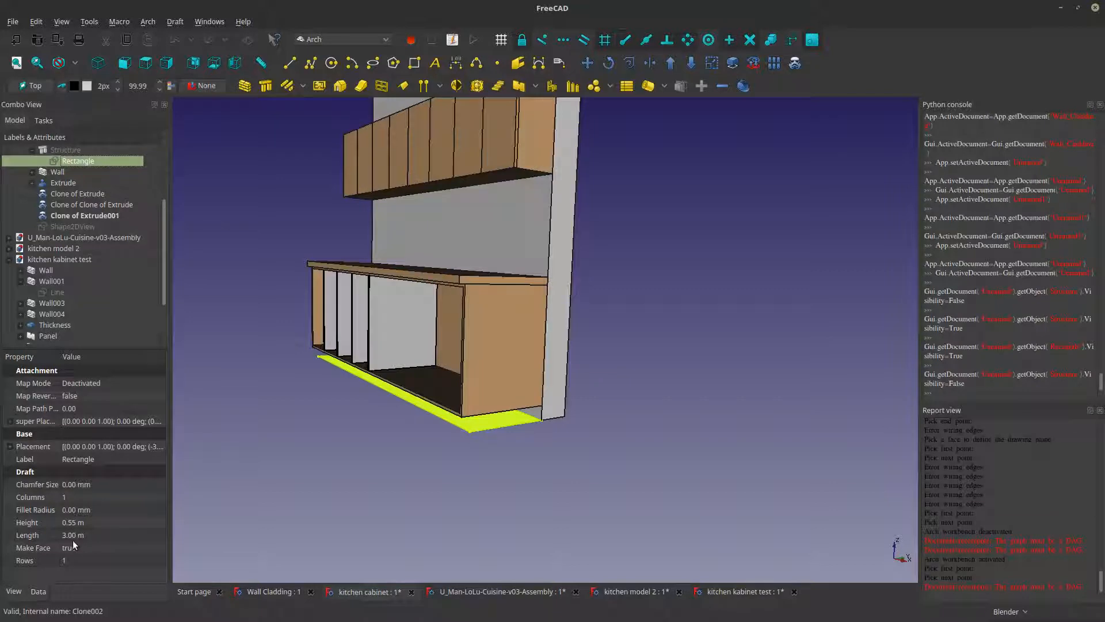
# - Select the base cabinet shell, locate its Thickness in the model tree and expand it down to the Panel's base rectangle
pyautogui.moveTo(332, 527); pyautogui.dragTo(723, 367, button='middle')
pyautogui.moveTo(585, 456); pyautogui.dragTo(564, 430, button='middle')
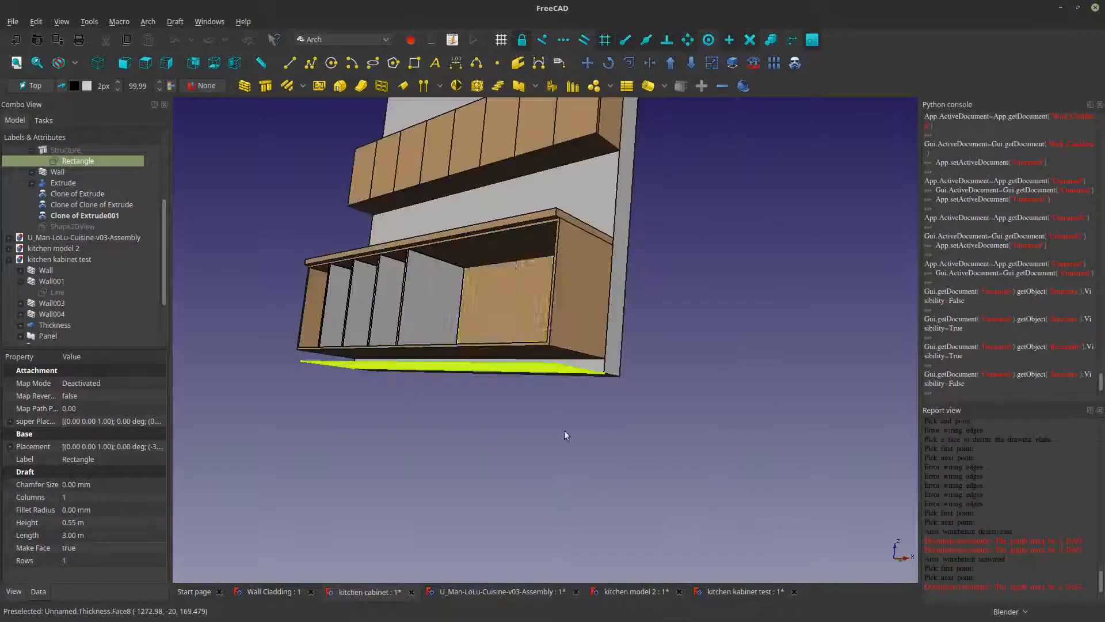
pyautogui.click(572, 276)
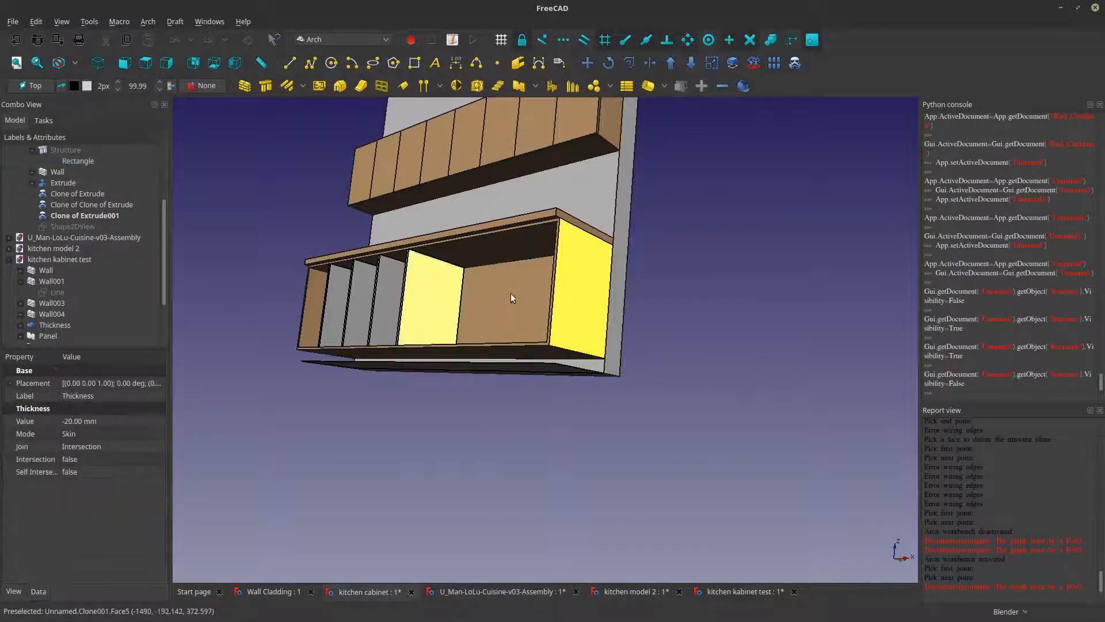
pyautogui.rightClick(586, 277)
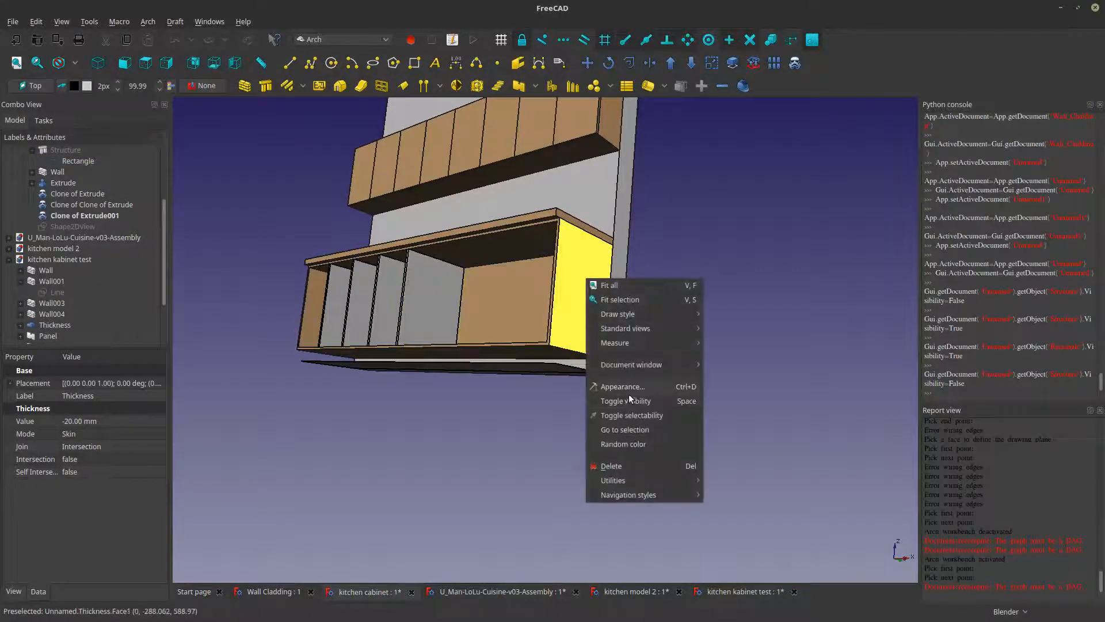
pyautogui.click(625, 430)
pyautogui.click(31, 182)
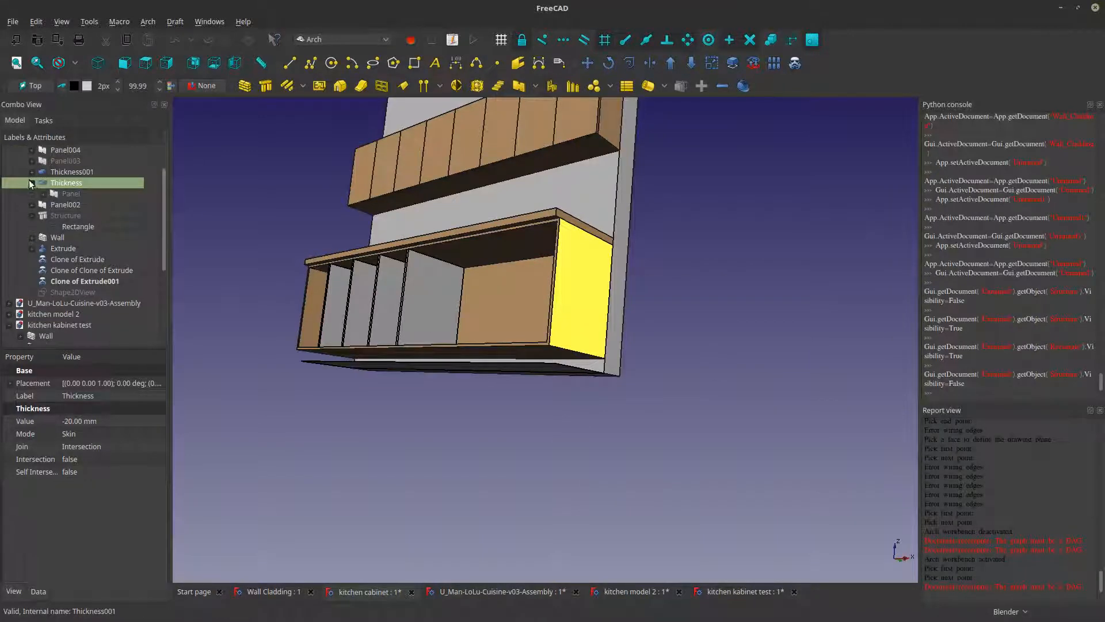
pyautogui.click(48, 195)
pyautogui.click(44, 194)
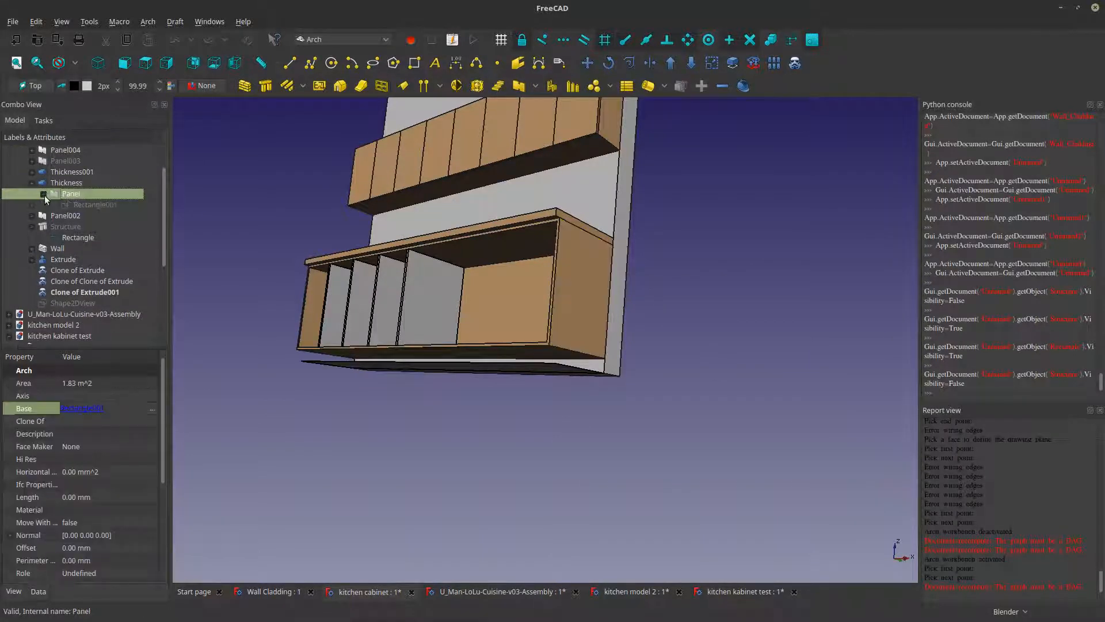
# - Show the Panel's base Rectangle001, toggle the Panel's visibility on and off, and select the rectangle
pyautogui.click(78, 207)
pyautogui.press('space')
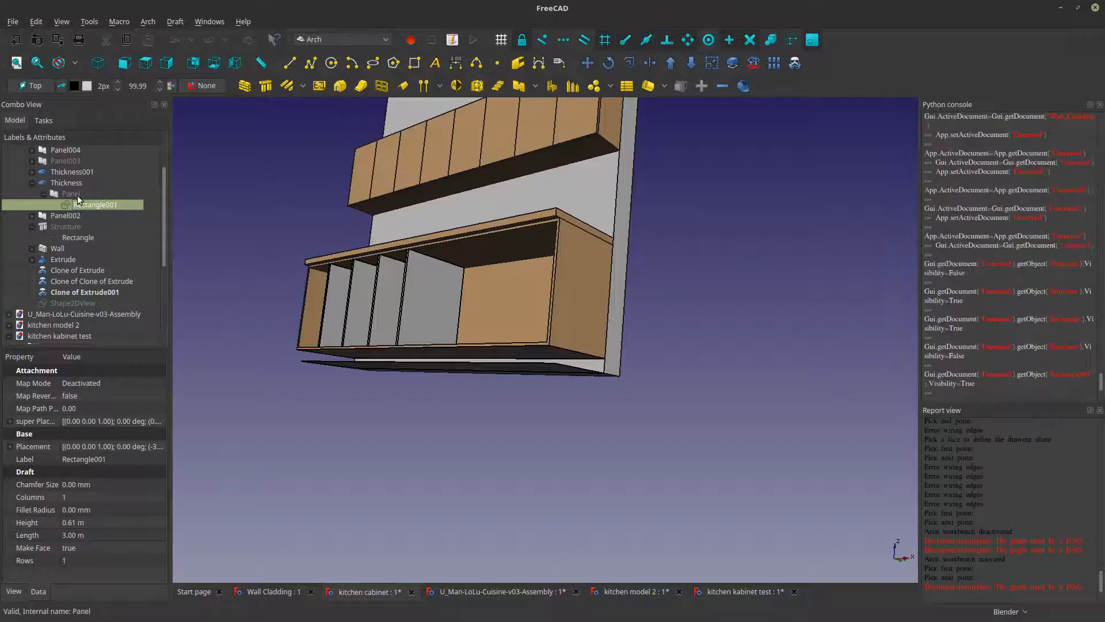
pyautogui.click(75, 195)
pyautogui.press('space')
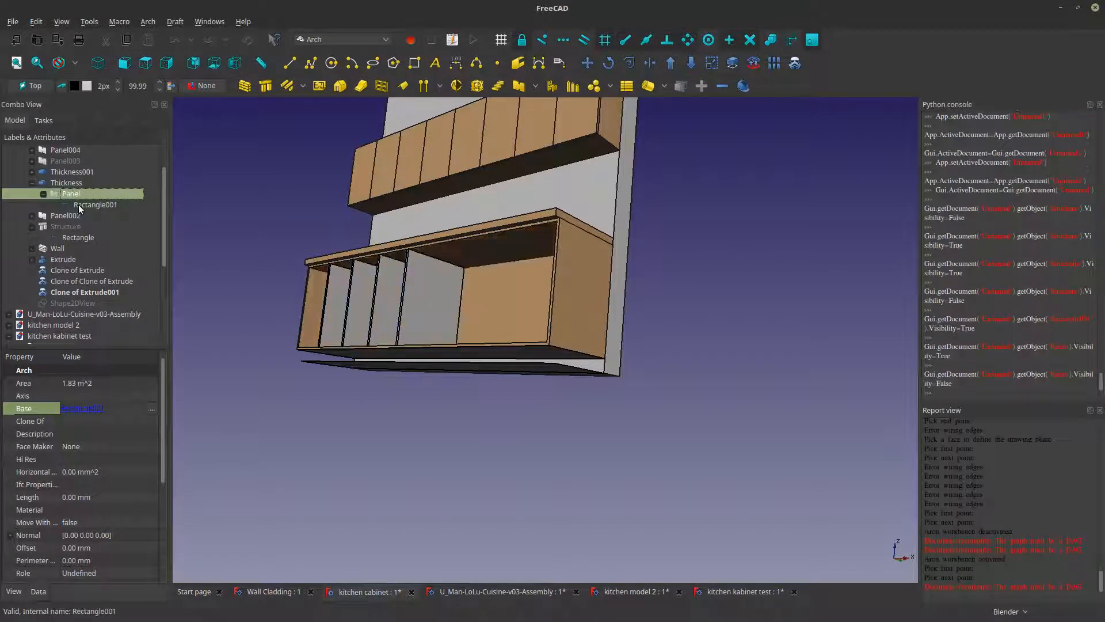
pyautogui.press('space')
pyautogui.click(79, 206)
pyautogui.moveTo(540, 350); pyautogui.dragTo(549, 383, button='middle')
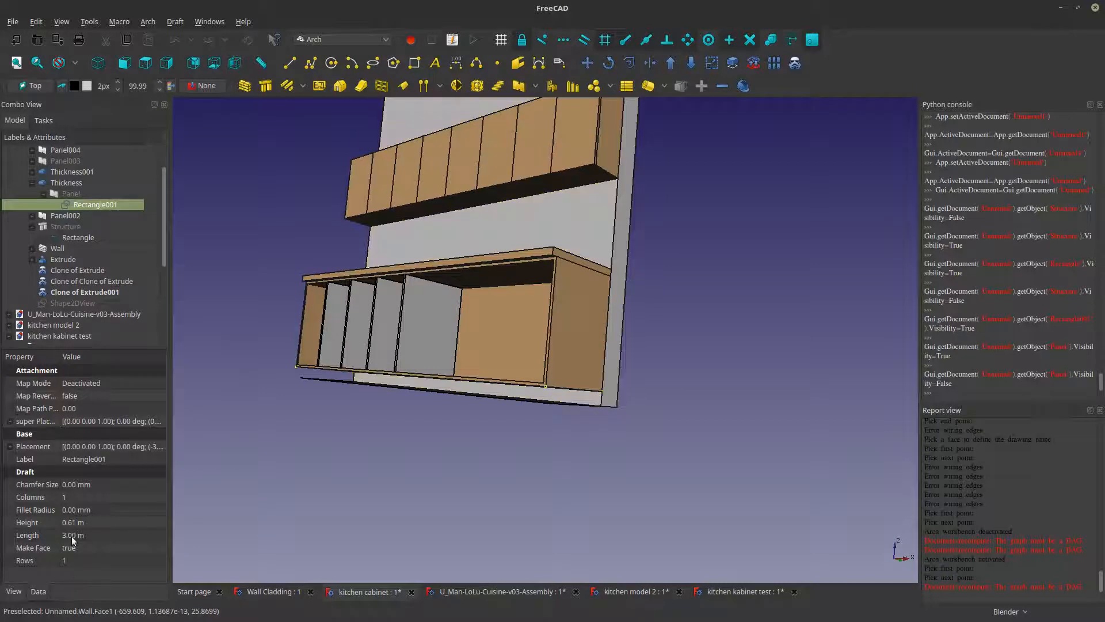
# - Inspect the placement position coordinates of Rectangle001 and compare its height with the plinth in the model
pyautogui.click(11, 447)
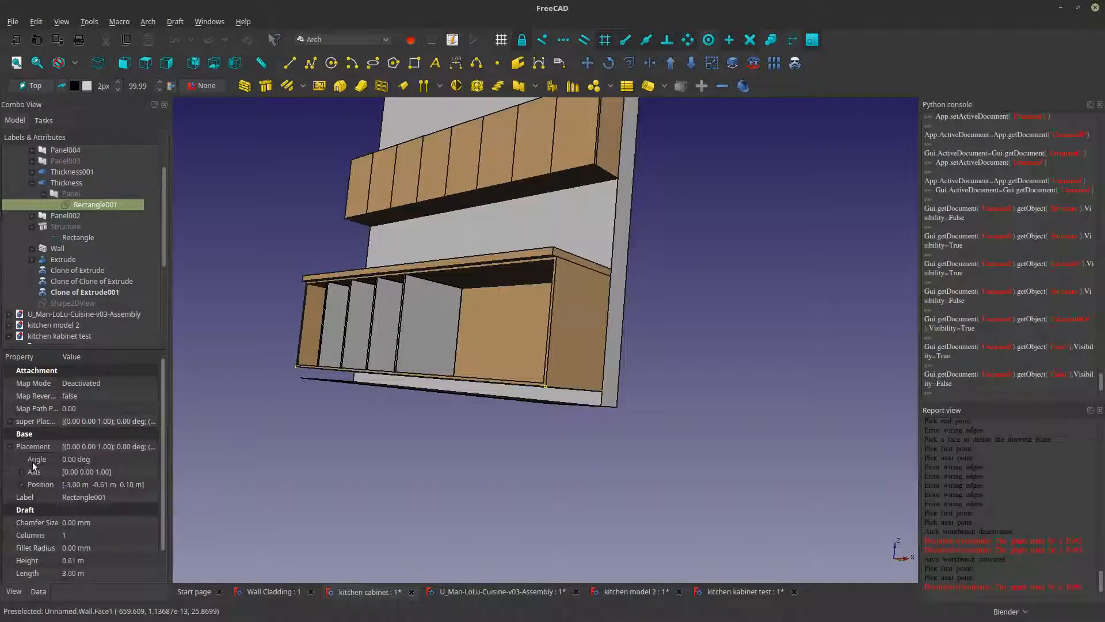
pyautogui.click(22, 484)
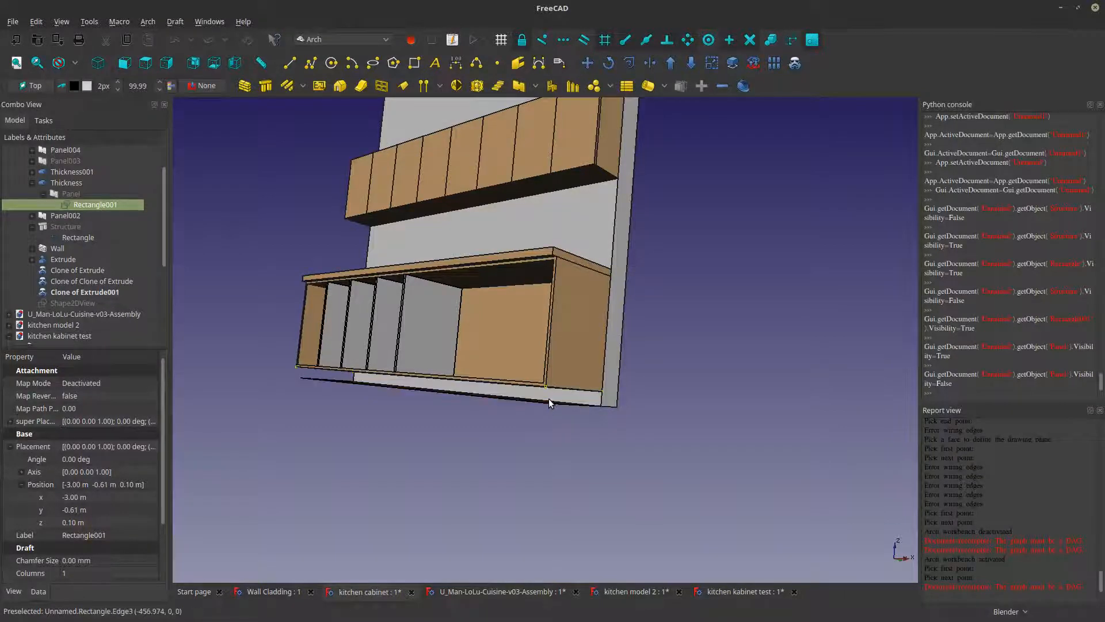
pyautogui.moveTo(548, 398); pyautogui.dragTo(568, 381, button='middle')
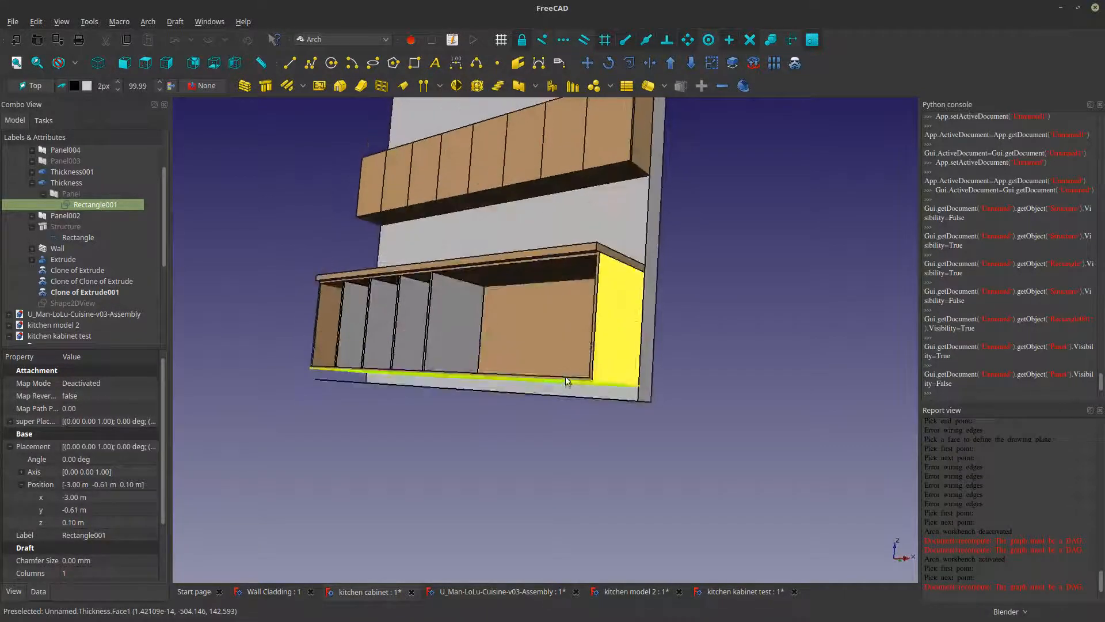
# - Inspect the properties of the base Panel and of the Thickness that hollows it into the base cabinet
pyautogui.click(68, 194)
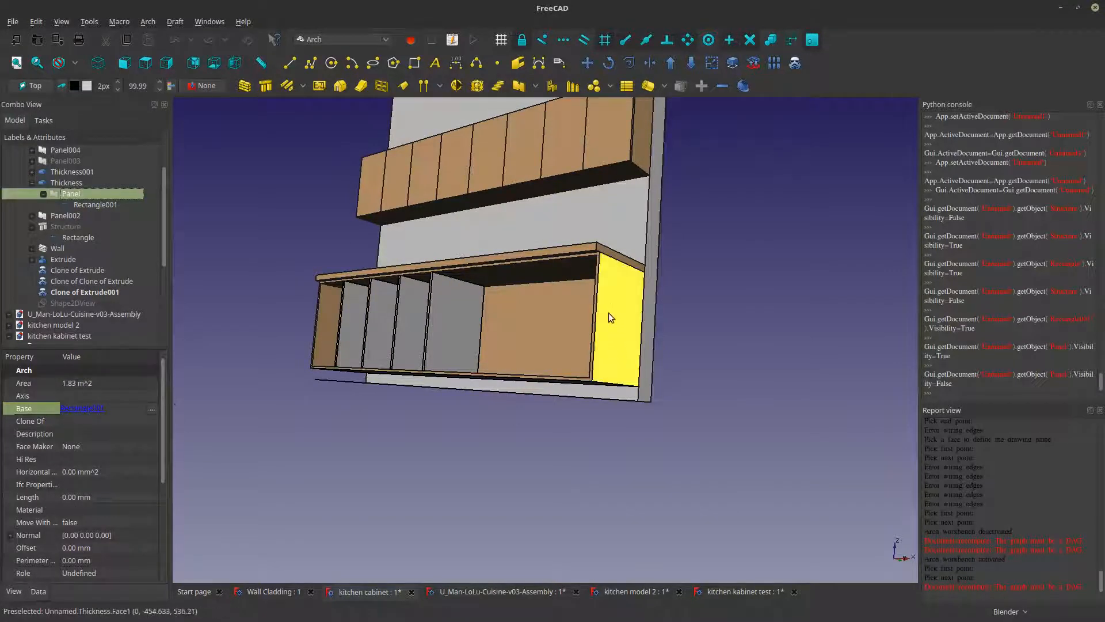
pyautogui.moveTo(609, 312); pyautogui.dragTo(570, 351, button='middle')
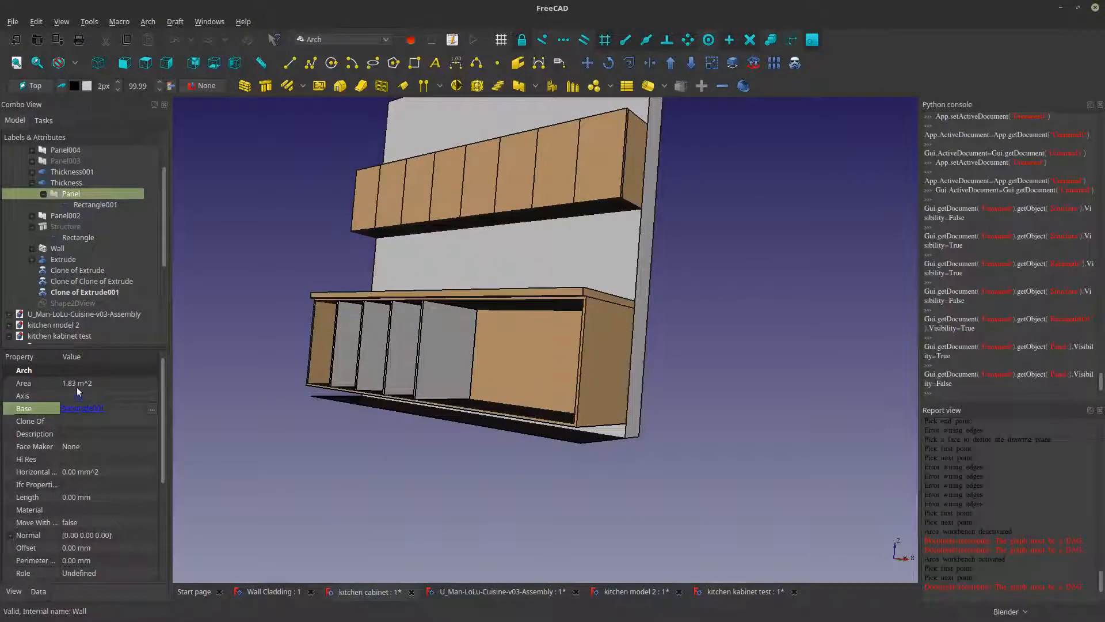
pyautogui.click(67, 183)
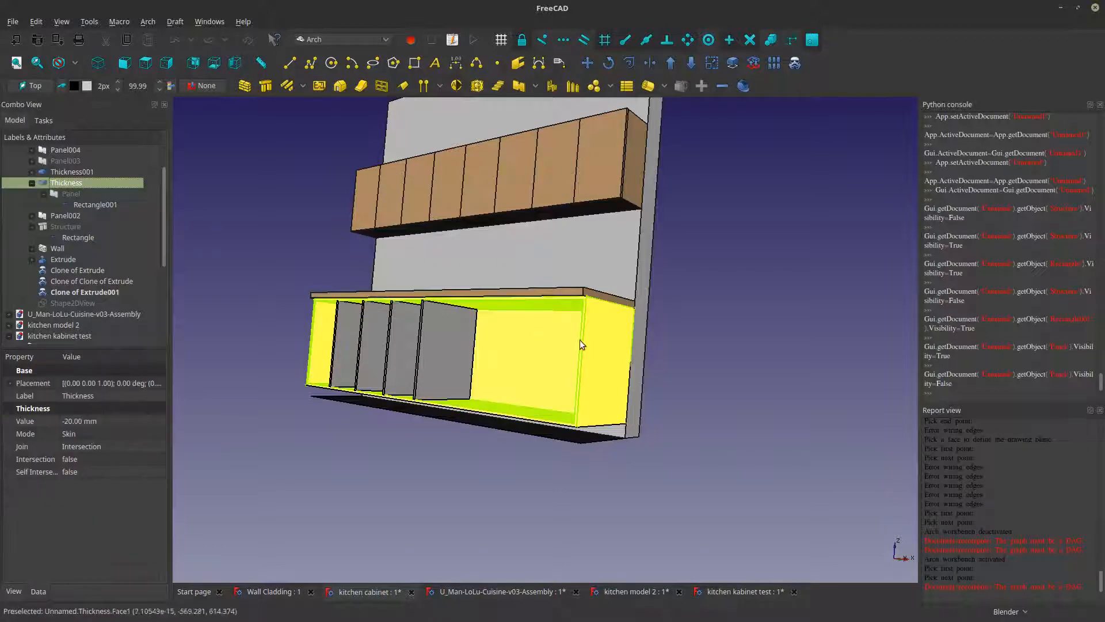
pyautogui.click(689, 456)
pyautogui.scroll(1, 541, 355)
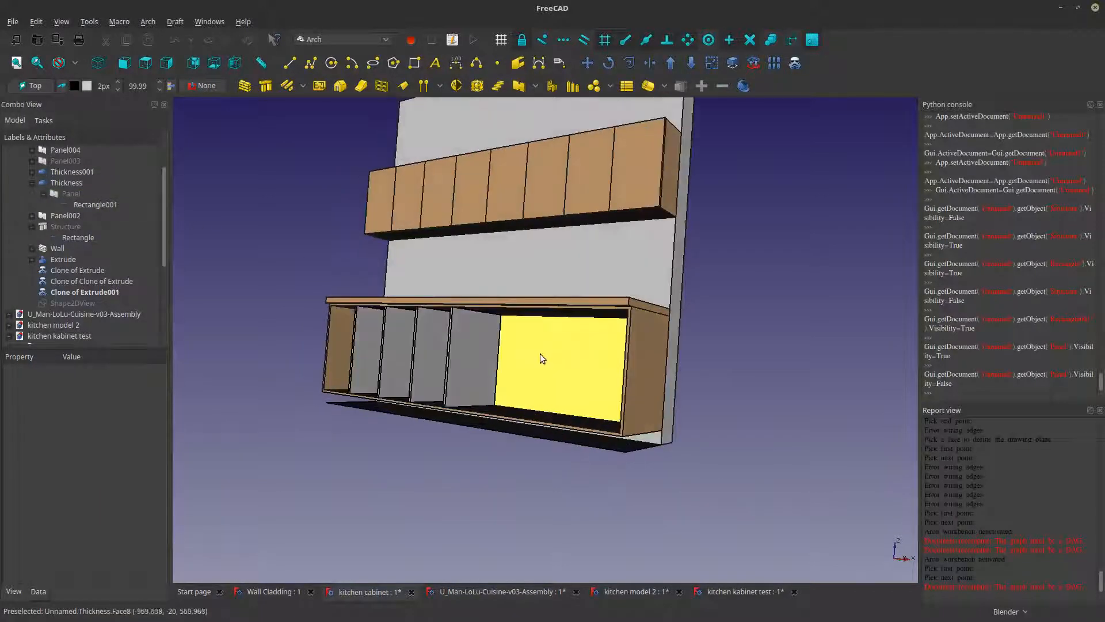
# - Hide the Thickness, show the solid Panel in its place and toggle the Panel to examine the base volume
pyautogui.click(56, 184)
pyautogui.press('space')
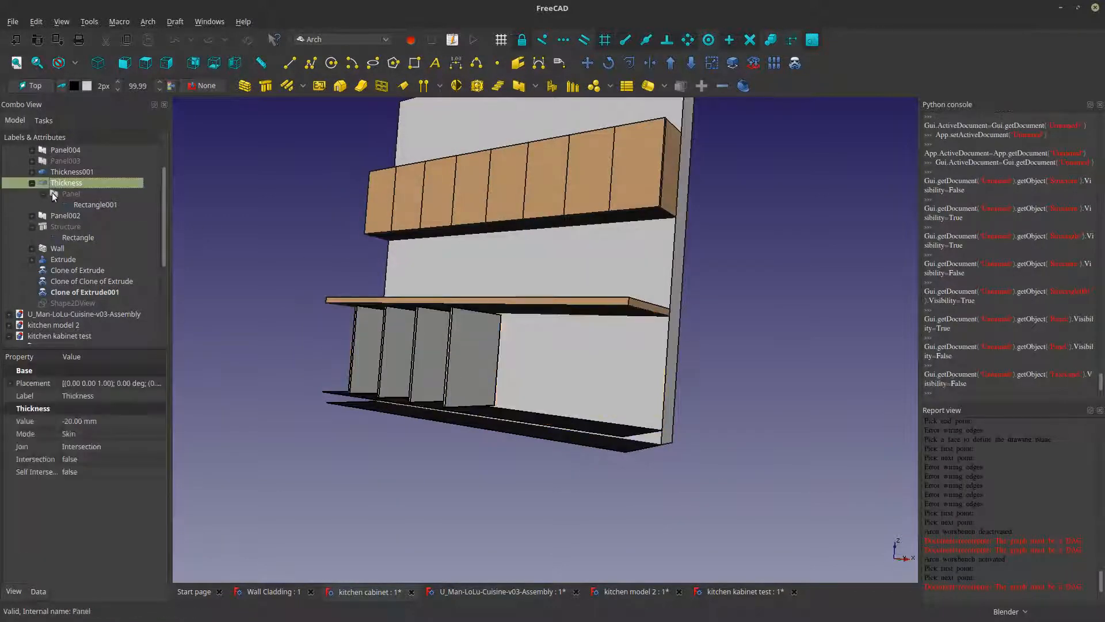
pyautogui.click(53, 192)
pyautogui.press('space')
pyautogui.click(394, 463)
pyautogui.click(592, 379)
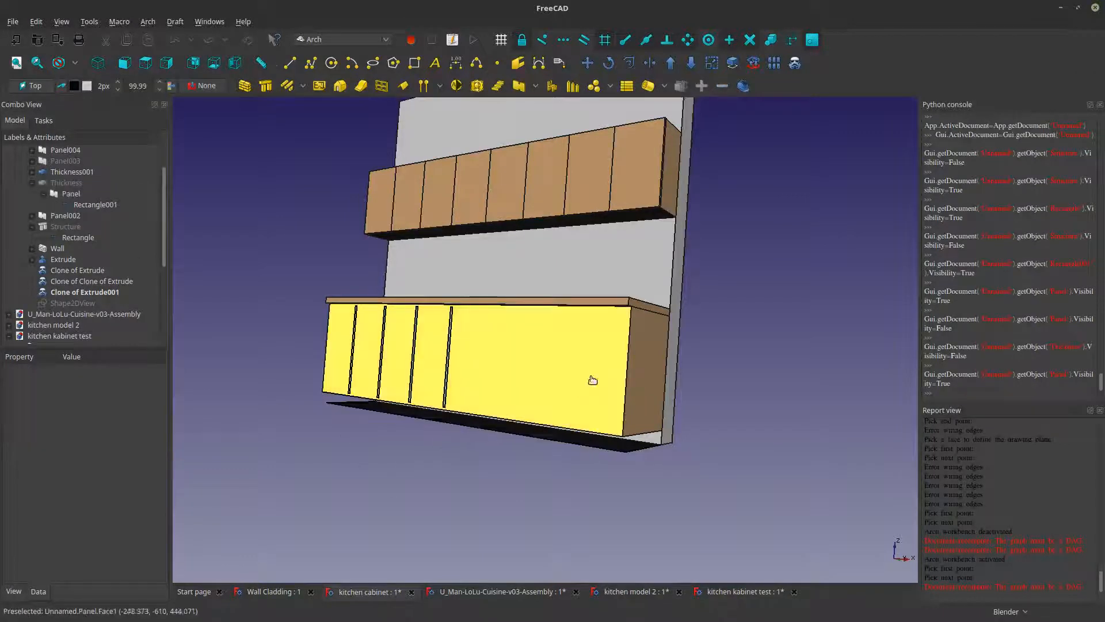
pyautogui.press('space')
pyautogui.press('space')
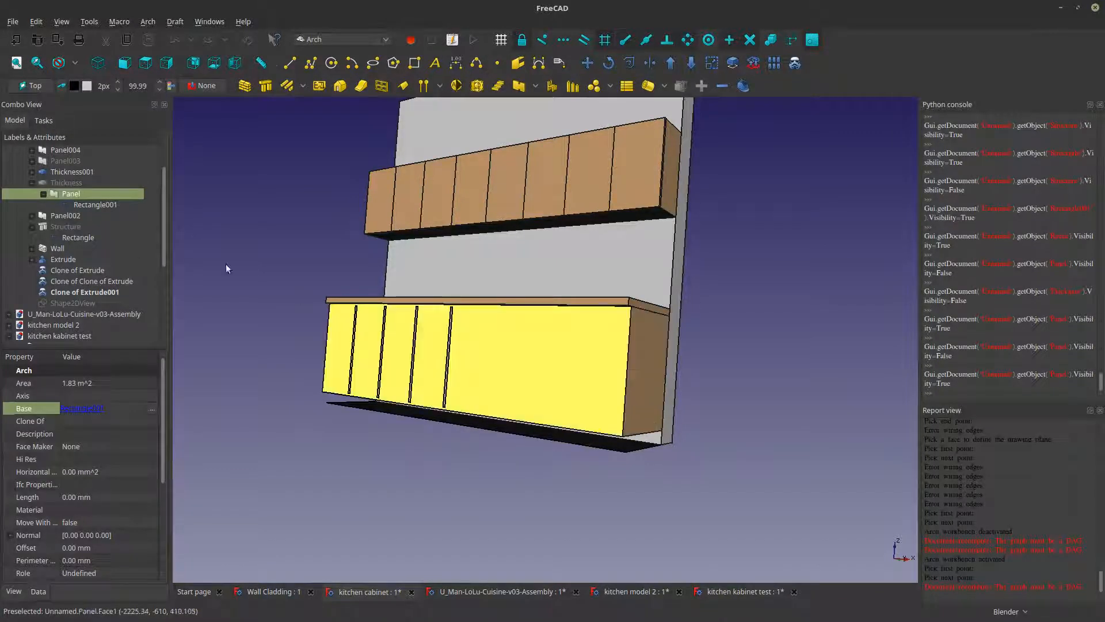
# - Show the Thickness again, hide the solid Panel and examine the hollow base cabinet
pyautogui.click(68, 182)
pyautogui.press('space')
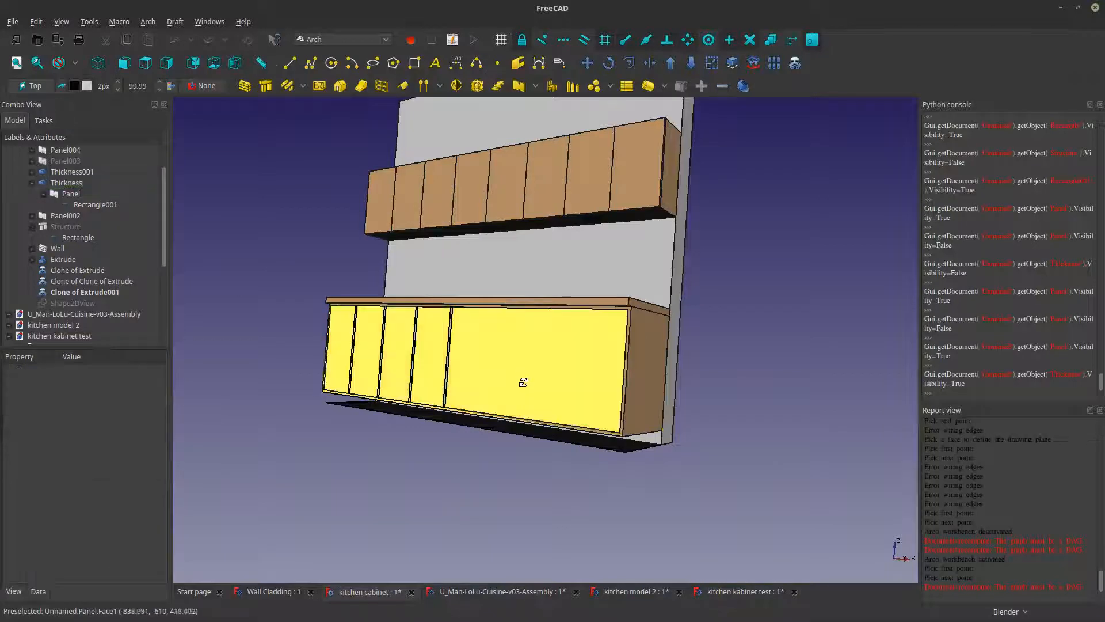
pyautogui.scroll(1, 524, 382)
pyautogui.click(60, 192)
pyautogui.press('space')
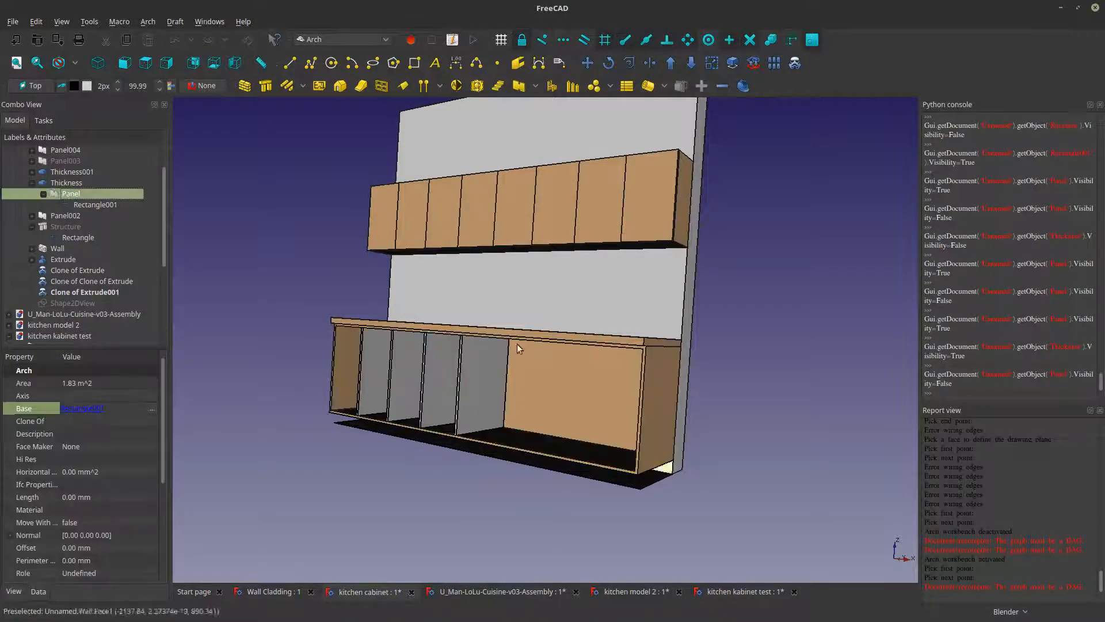
pyautogui.scroll(-4, 507, 351)
pyautogui.scroll(4, 458, 353)
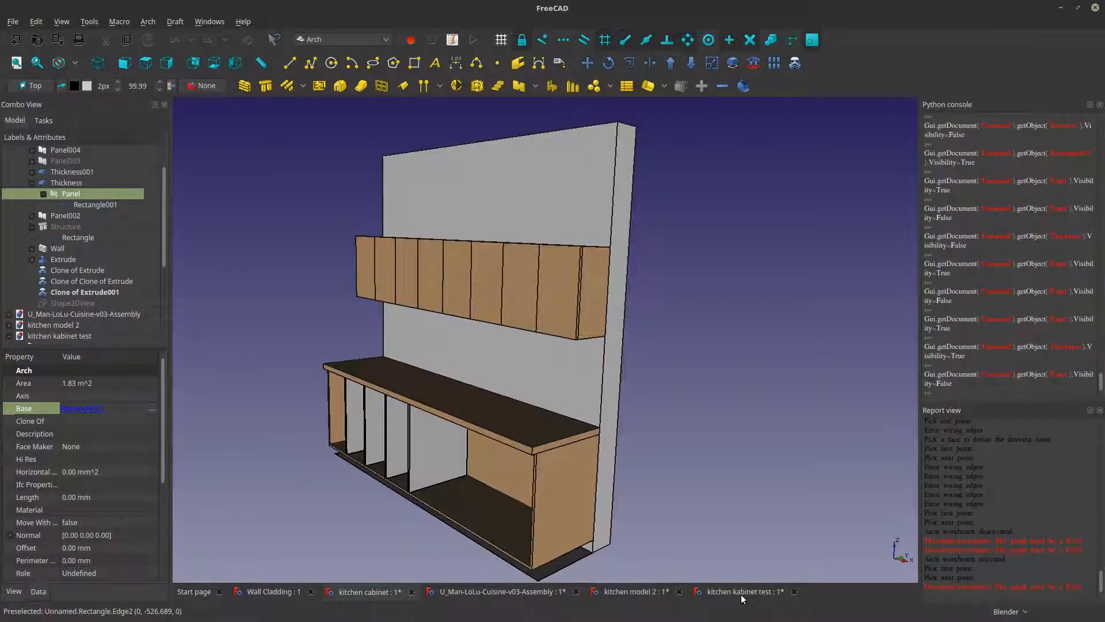
# - Switch to the kitchen model 2 document, view its cabinets and collapse the kitchen cabinet branch in the model tree
pyautogui.click(644, 594)
pyautogui.moveTo(469, 364); pyautogui.dragTo(474, 429, button='middle')
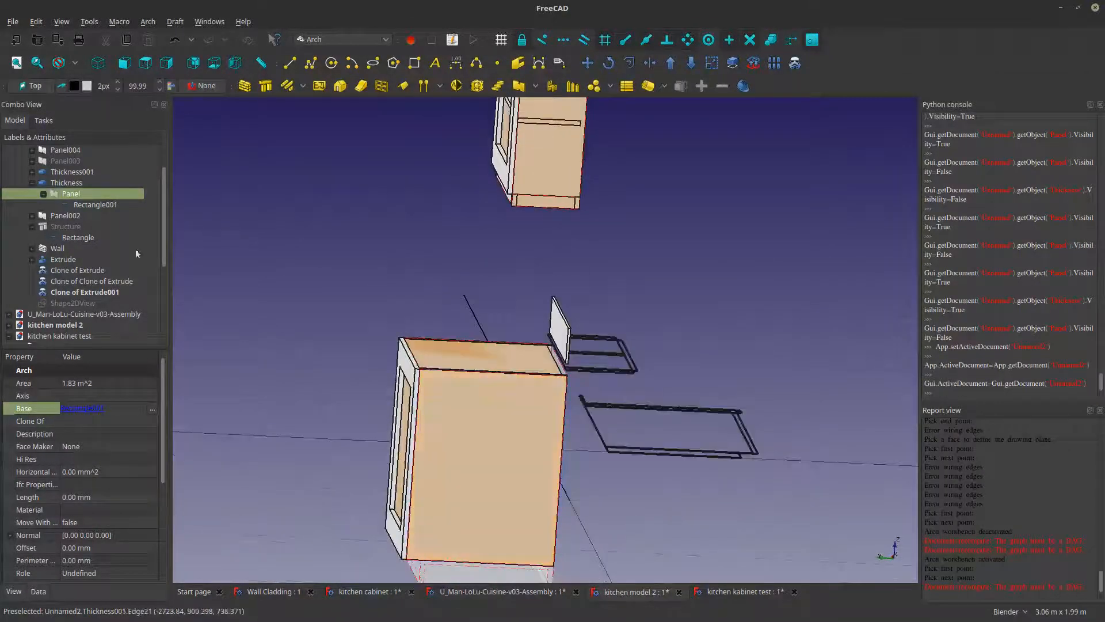
pyautogui.scroll(2, 78, 233)
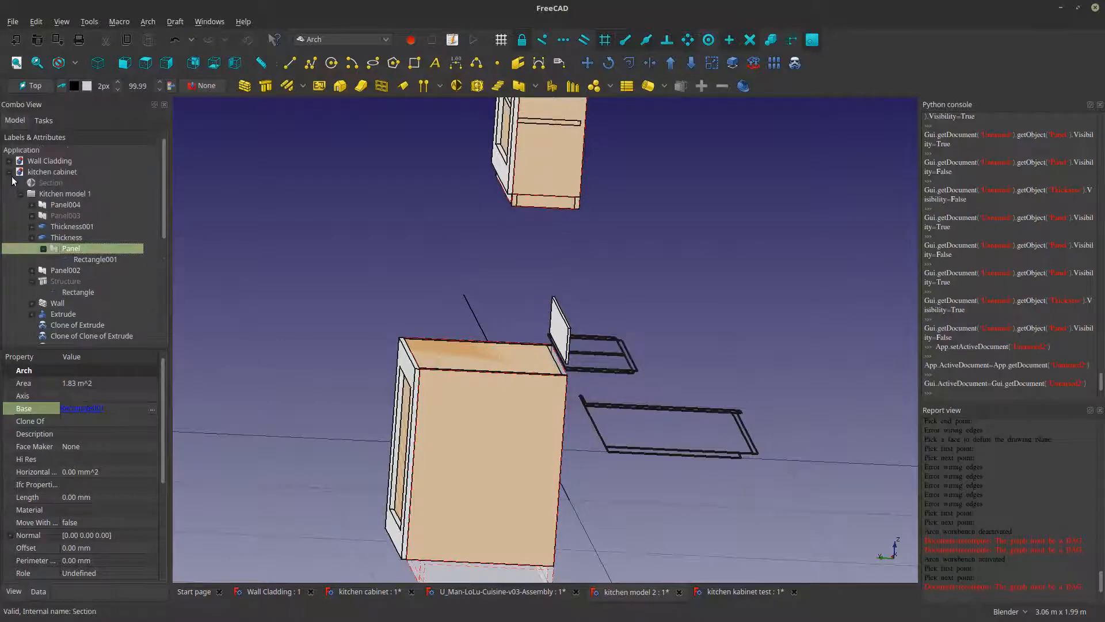
pyautogui.click(9, 173)
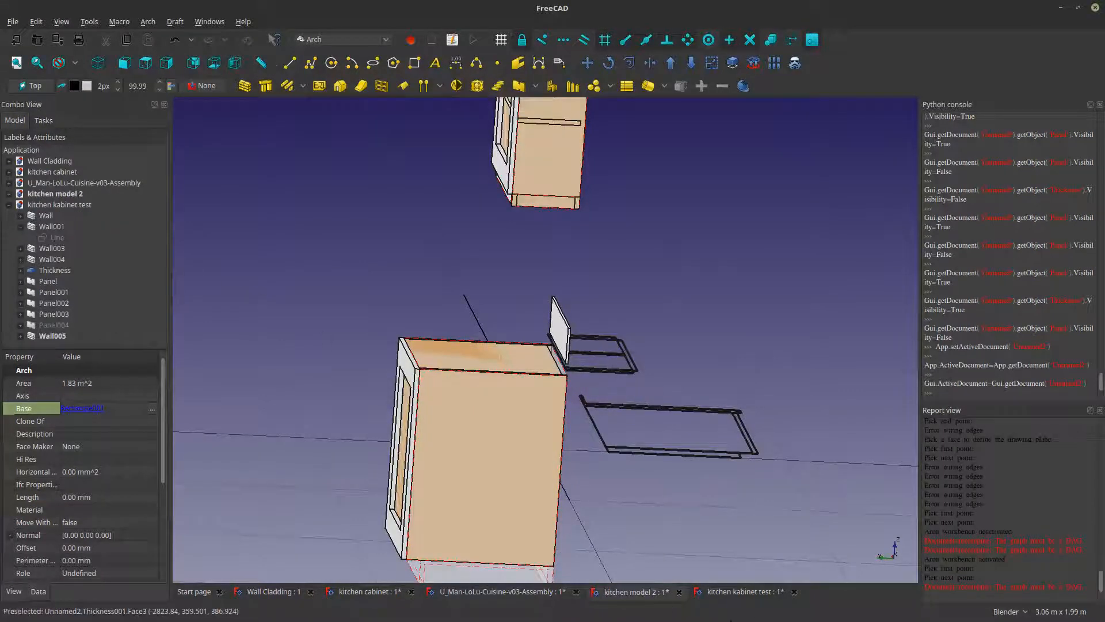
# - Switch to the kitchen kabinet test document and examine its wall, upper cabinet and base cabinet
pyautogui.click(748, 593)
pyautogui.moveTo(741, 574); pyautogui.dragTo(714, 429, button='middle')
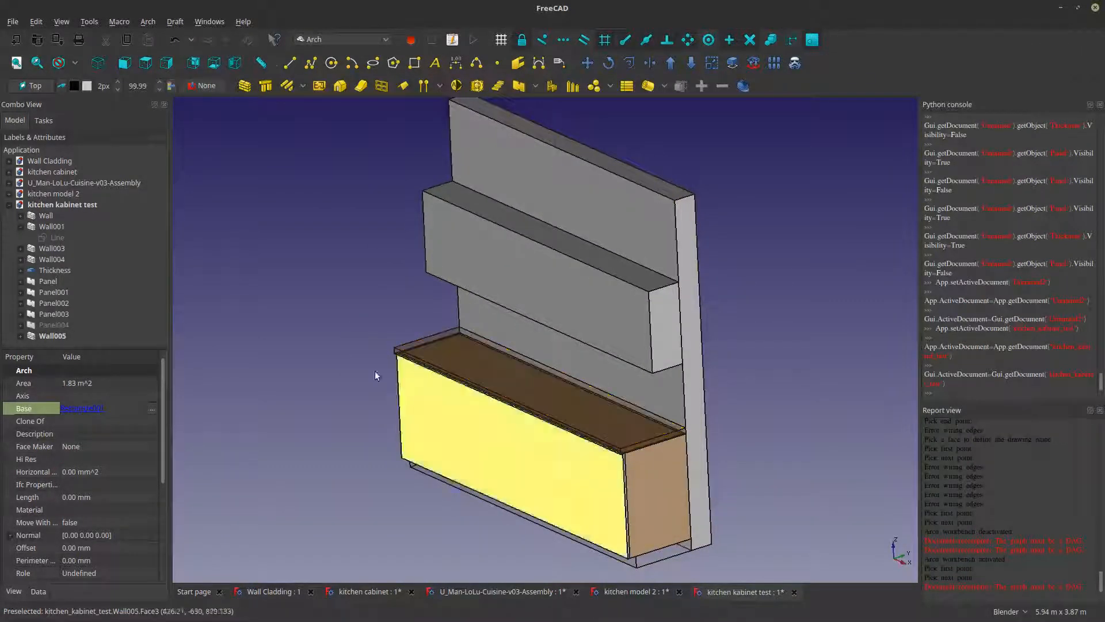
pyautogui.moveTo(705, 453); pyautogui.dragTo(685, 462, button='middle')
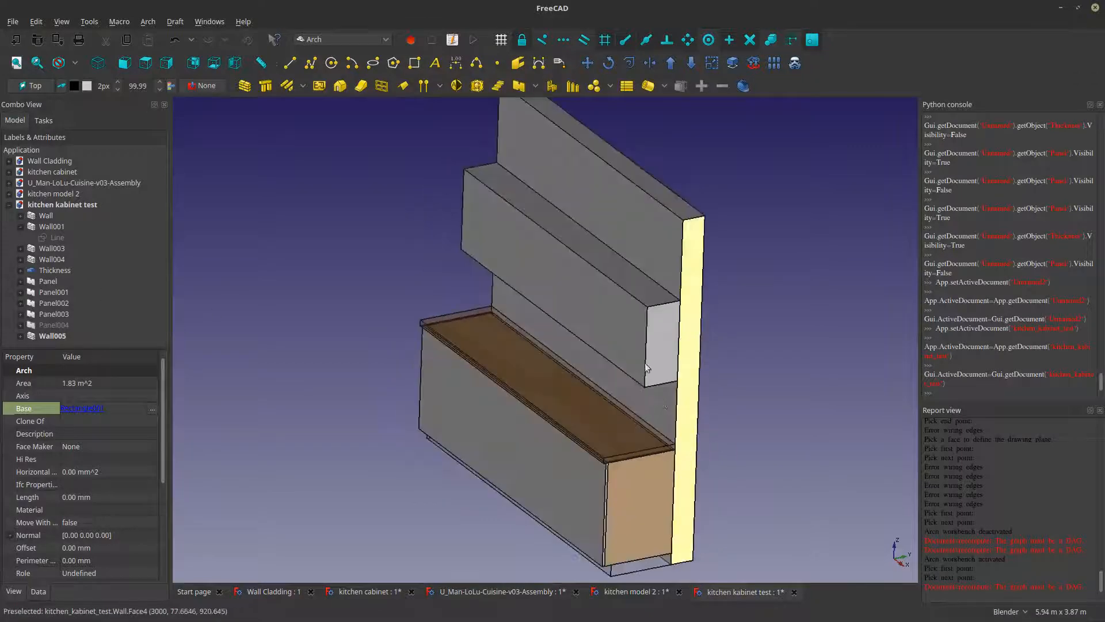
# - Set the length of the base Line under Wall001 to 5 m and view the lengthened kitchen
pyautogui.click(604, 283)
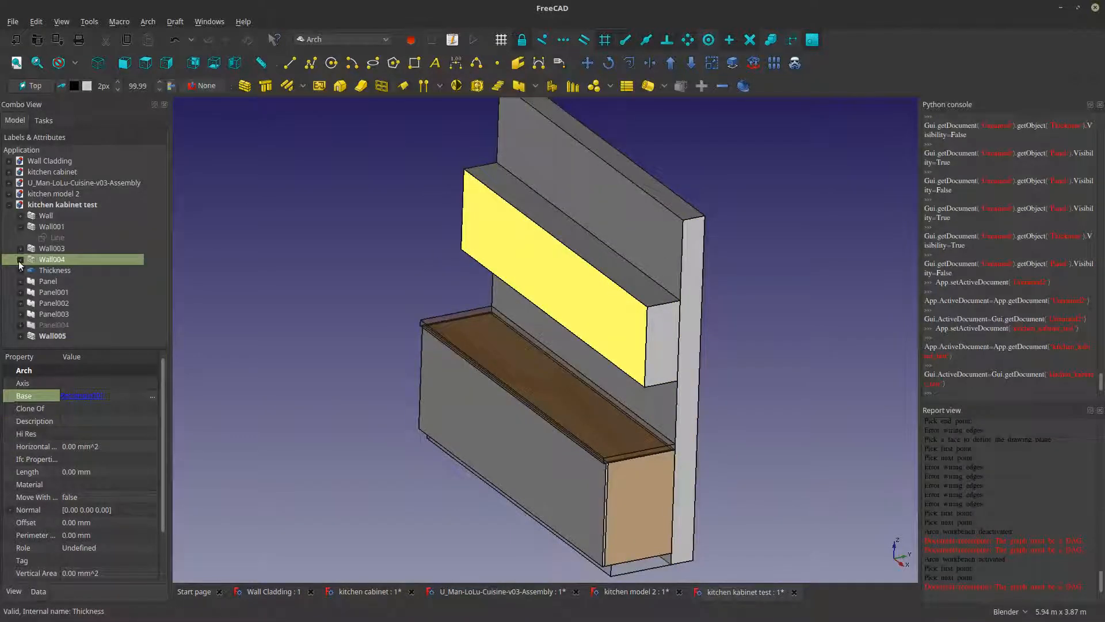
pyautogui.click(50, 234)
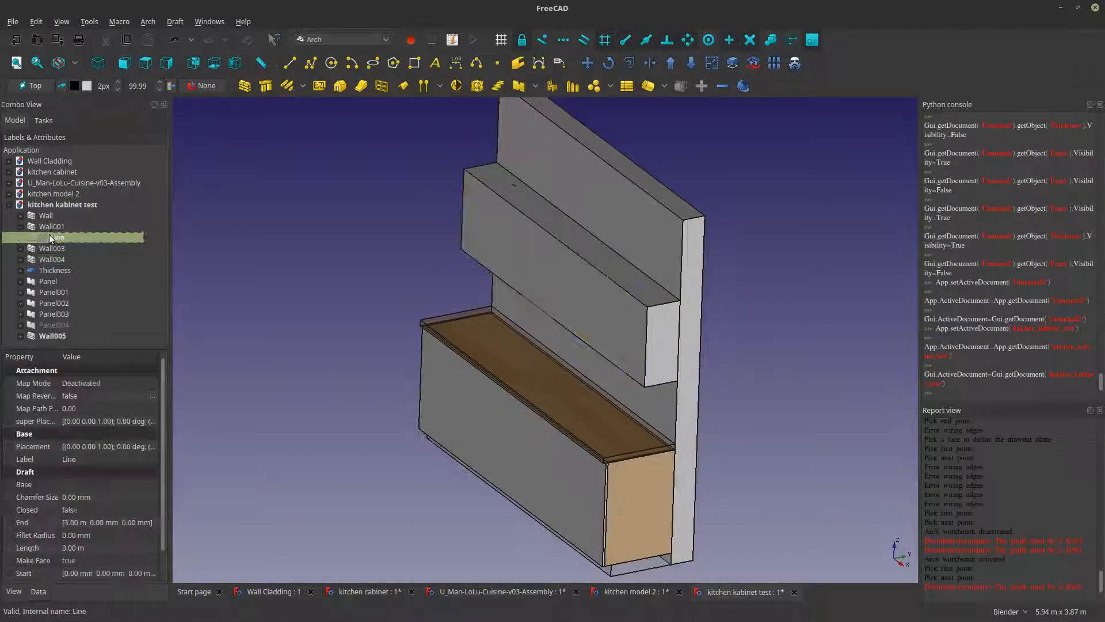
pyautogui.moveTo(714, 455); pyautogui.dragTo(792, 528, button='middle')
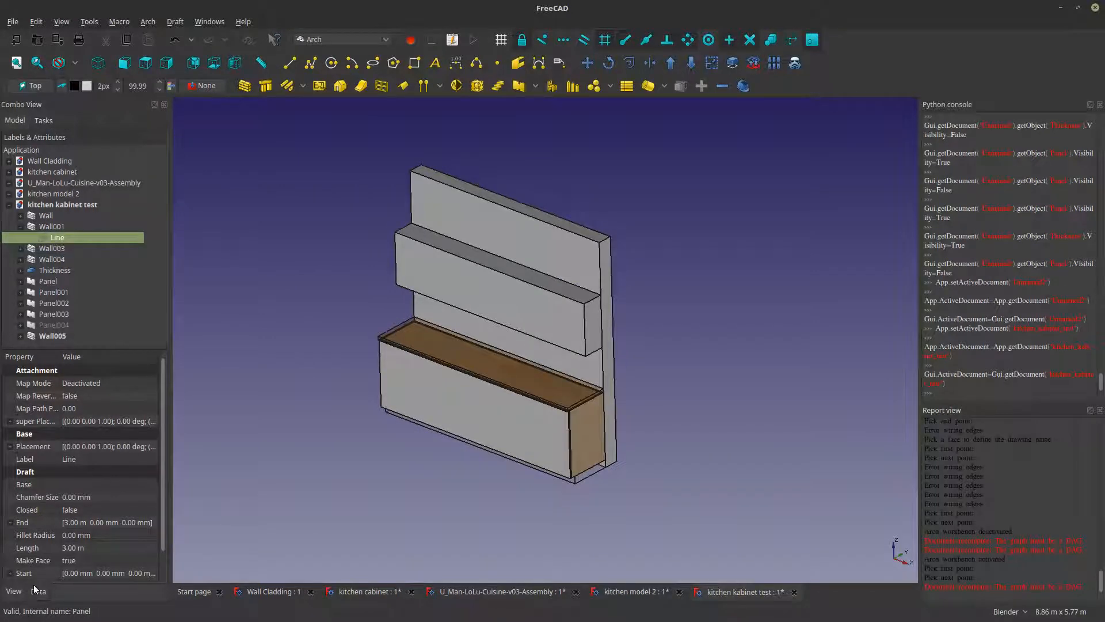
pyautogui.click(85, 549)
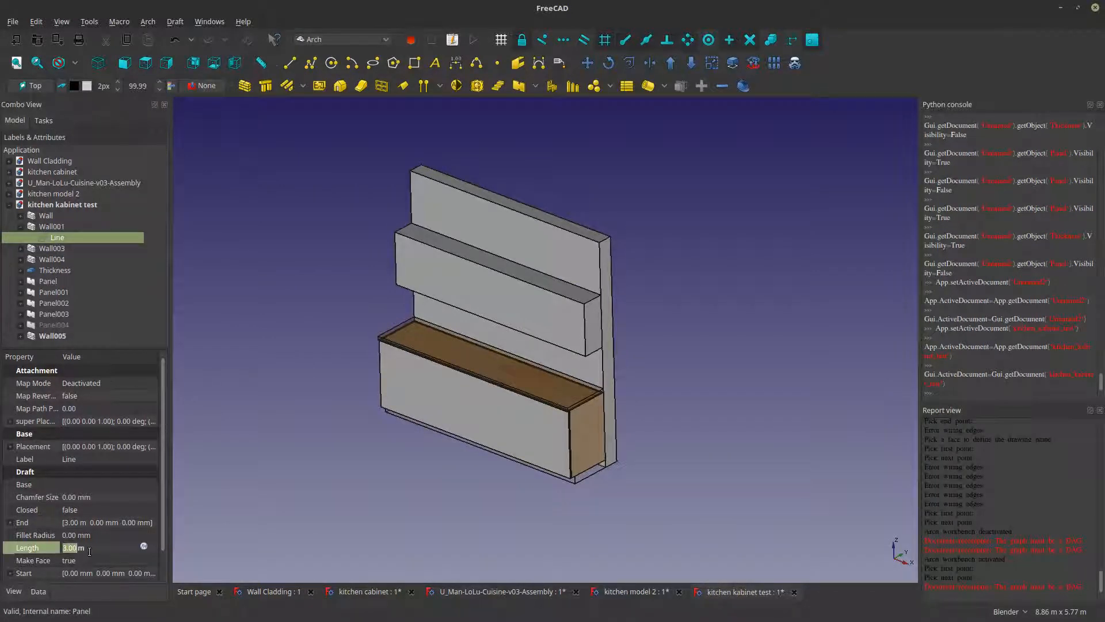
pyautogui.click(411, 470)
pyautogui.moveTo(446, 461); pyautogui.dragTo(600, 442, button='middle')
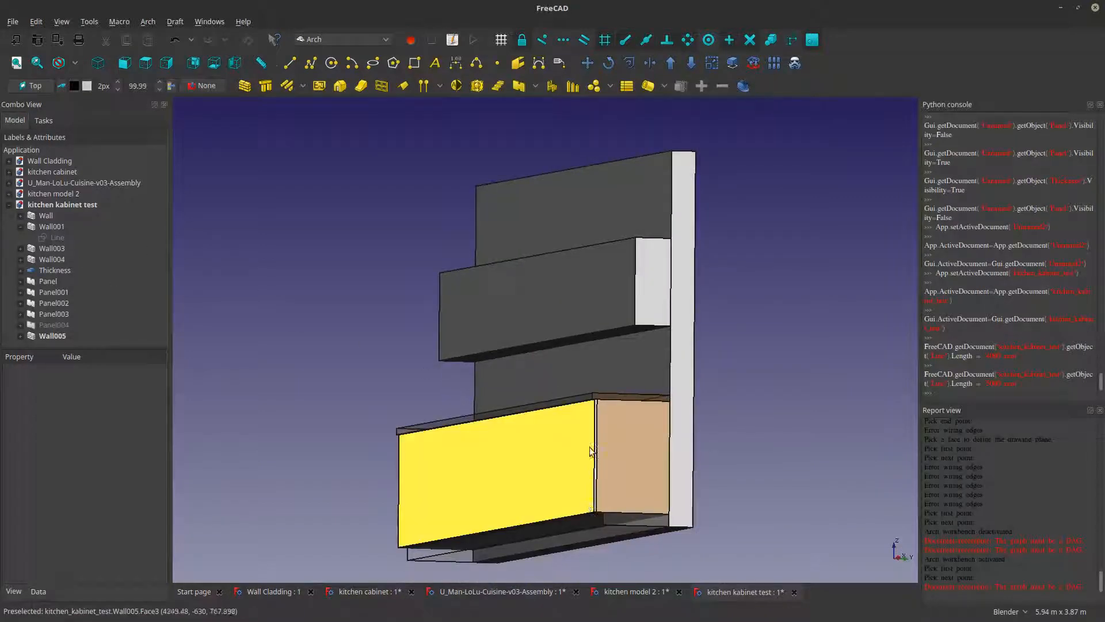
# - Identify Panel004 and the base cabinet's front Wall005 in the model, and hide Wall005
pyautogui.click(586, 503)
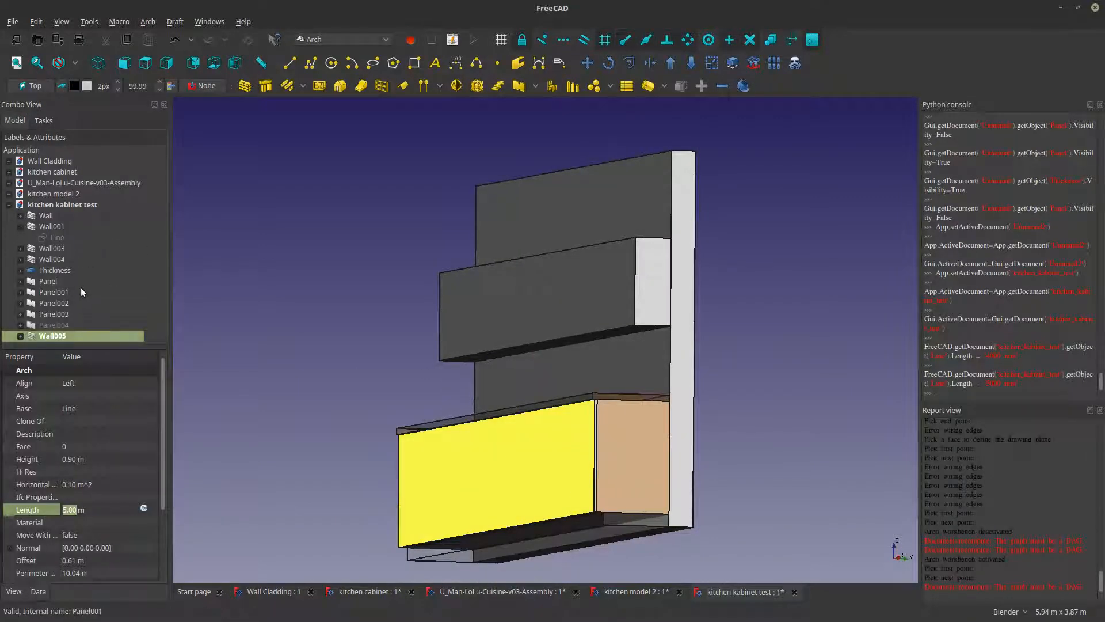
pyautogui.click(55, 324)
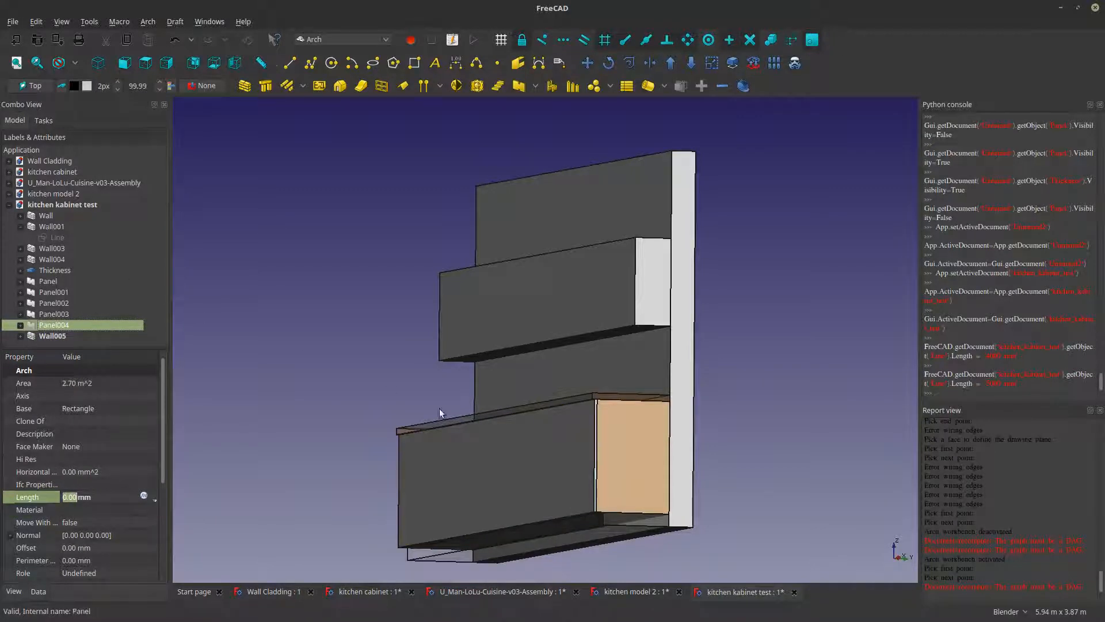
pyautogui.moveTo(440, 409); pyautogui.dragTo(501, 414, button='middle')
pyautogui.click(521, 454)
pyautogui.click(495, 471)
pyautogui.click(519, 444)
pyautogui.press('space')
# - Examine the opened base cabinet's interior, its board edges, end corner and plinth up close
pyautogui.scroll(4, 797, 520)
pyautogui.scroll(4, 642, 321)
pyautogui.moveTo(644, 361); pyautogui.dragTo(855, 360, button='middle')
pyautogui.scroll(-2, 646, 315)
pyautogui.moveTo(432, 294); pyautogui.dragTo(357, 288, button='middle')
pyautogui.scroll(-2, 609, 327)
pyautogui.moveTo(646, 340); pyautogui.dragTo(674, 338, button='middle')
pyautogui.scroll(5, 686, 510)
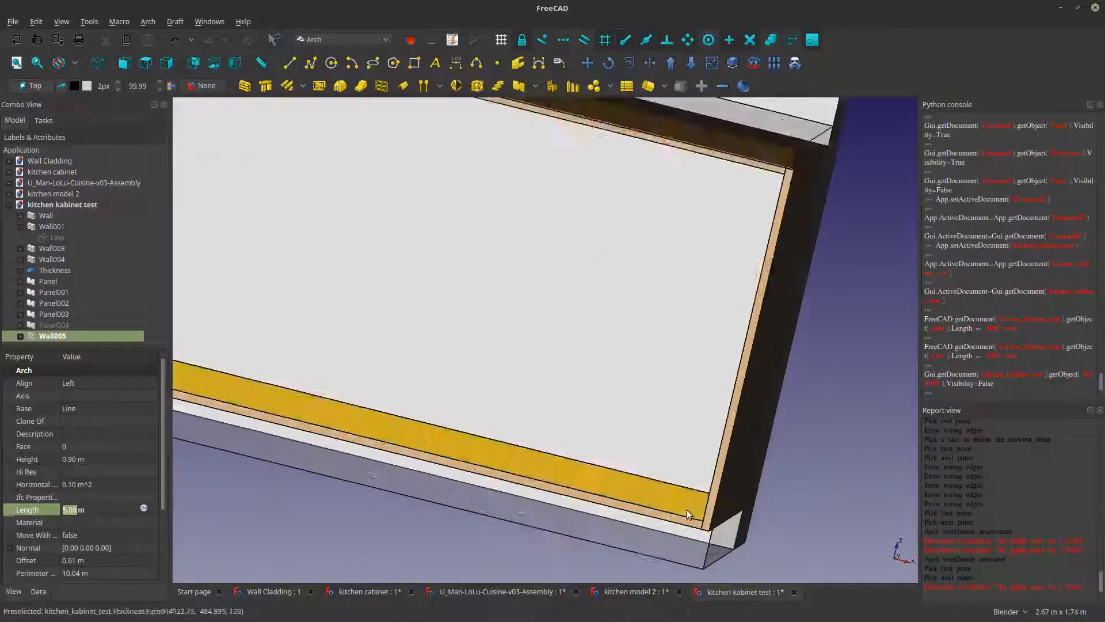
pyautogui.scroll(-11, 714, 524)
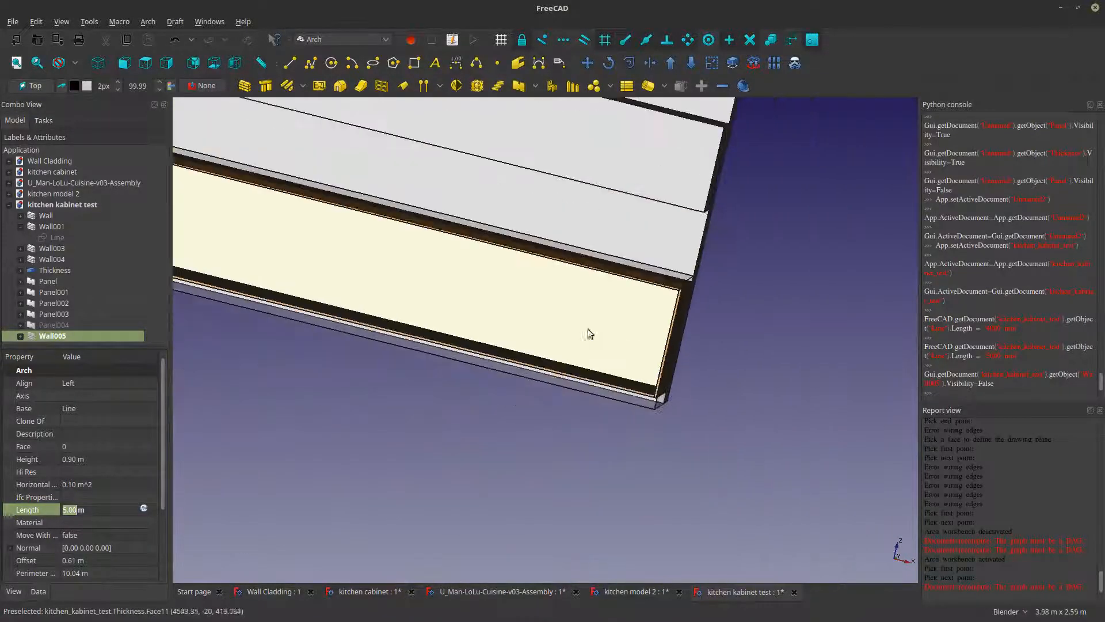
# - View the opened base cabinet from its end together with the whole lengthened kitchen
pyautogui.keyDown('shift'); pyautogui.moveTo(550, 310); pyautogui.dragTo(473, 234, button='middle'); pyautogui.keyUp('shift')
pyautogui.scroll(-2, 671, 367)
pyautogui.scroll(4, 550, 351)
pyautogui.scroll(-4, 553, 351)
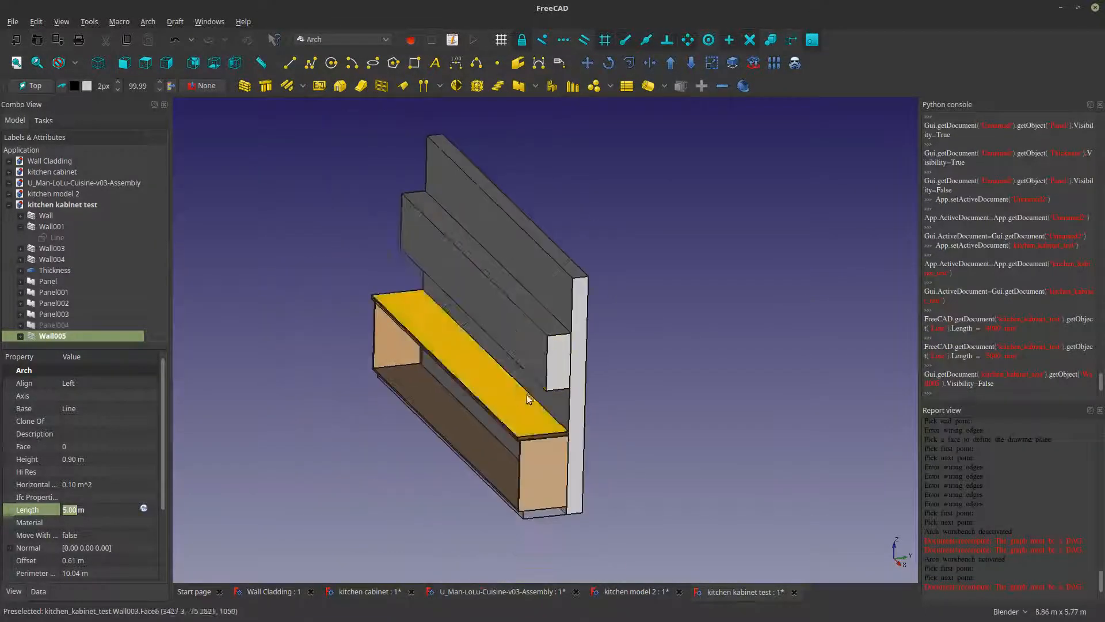
# - Switch to the Wall Cladding document and examine the end section of its counter, countertop and adjoining wall layers
pyautogui.click(276, 595)
pyautogui.moveTo(550, 386); pyautogui.dragTo(674, 567, button='middle')
pyautogui.moveTo(609, 416); pyautogui.dragTo(616, 455, button='middle')
pyautogui.scroll(2, 601, 457)
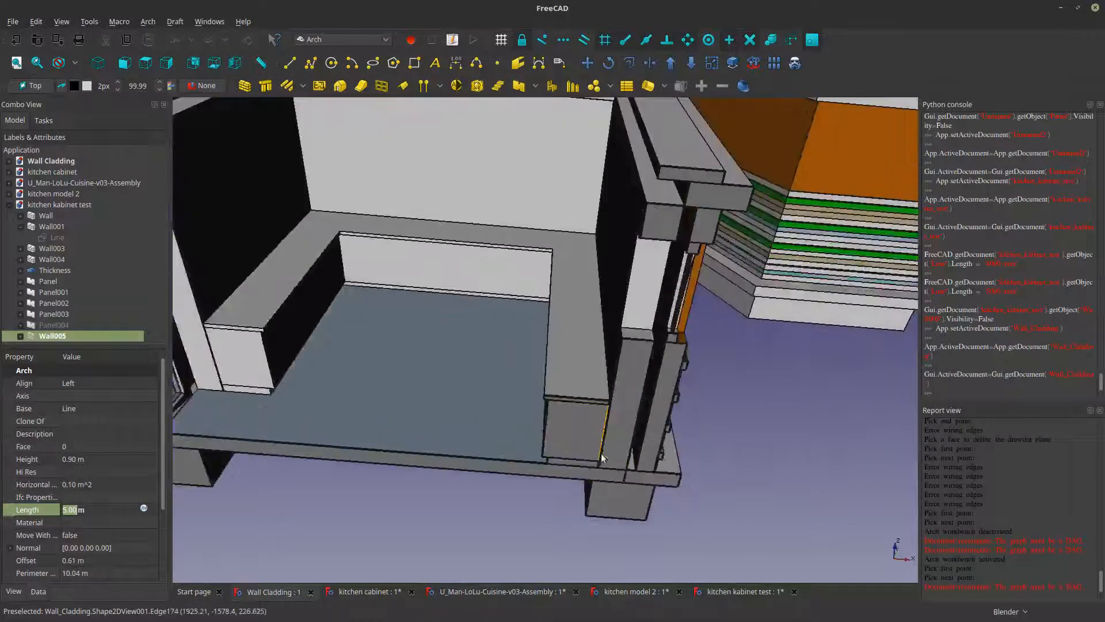
pyautogui.scroll(5, 599, 452)
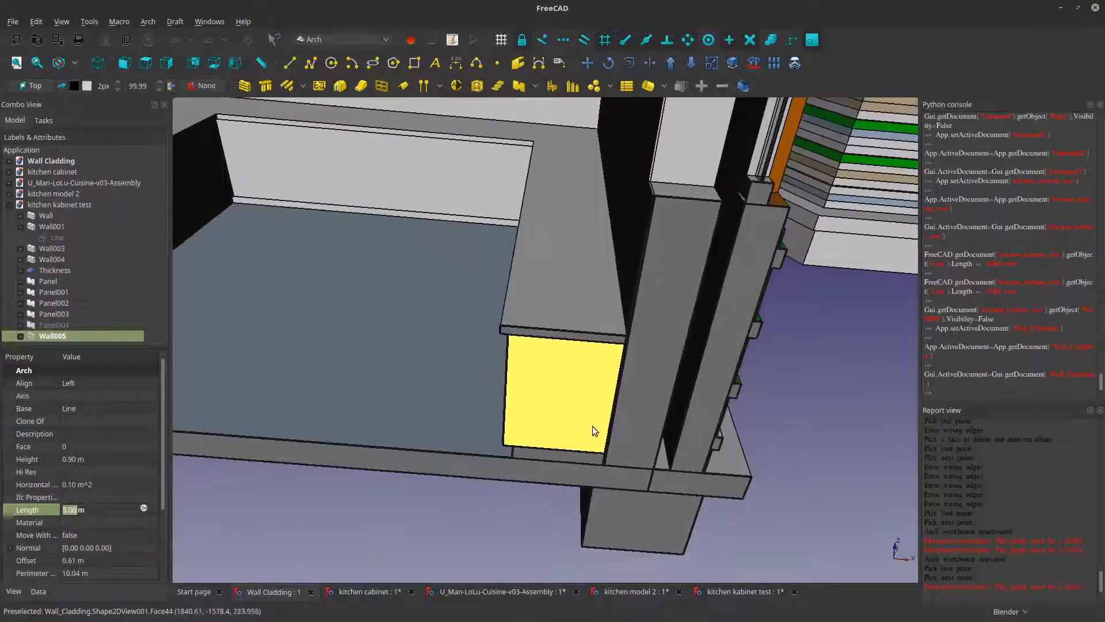
pyautogui.scroll(-5, 583, 423)
pyautogui.scroll(6, 581, 433)
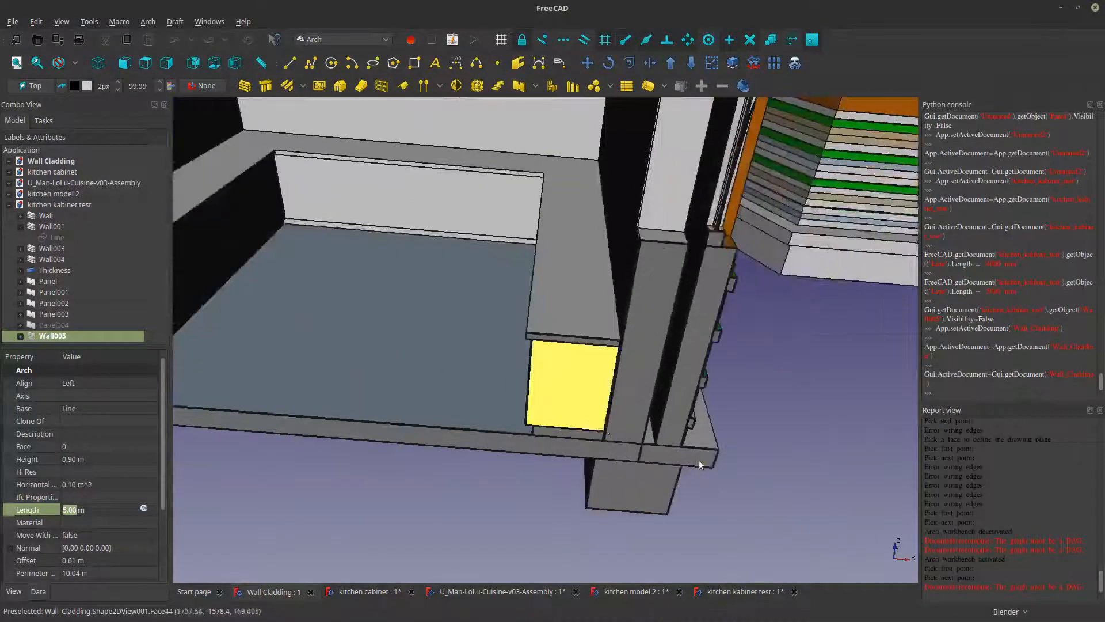
pyautogui.moveTo(699, 461); pyautogui.dragTo(549, 358, button='middle')
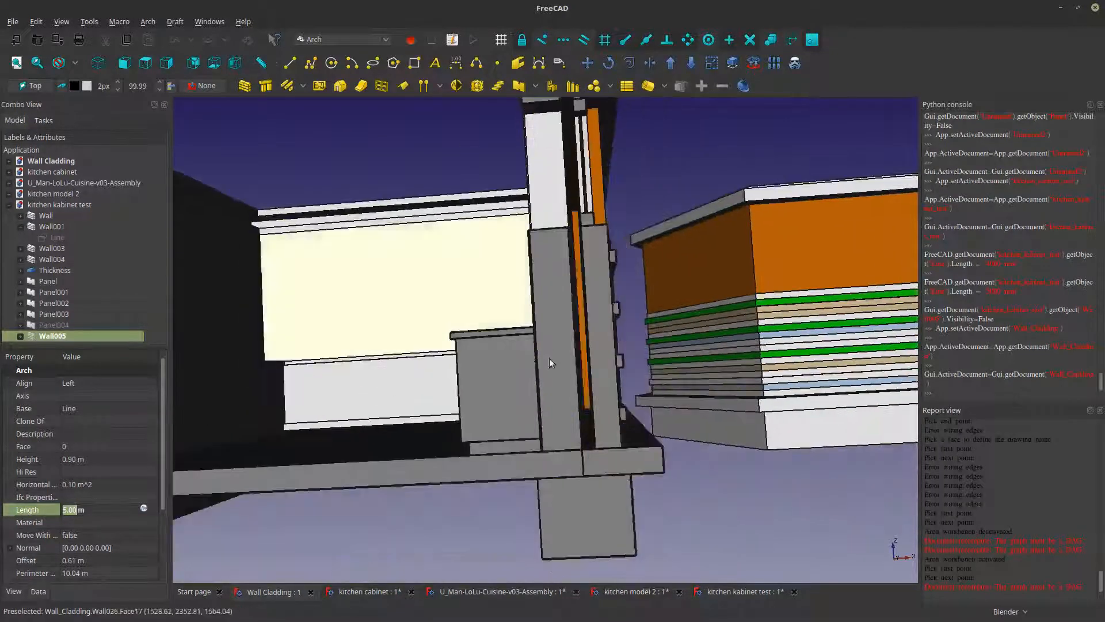
pyautogui.scroll(1, 551, 427)
pyautogui.scroll(3, 518, 340)
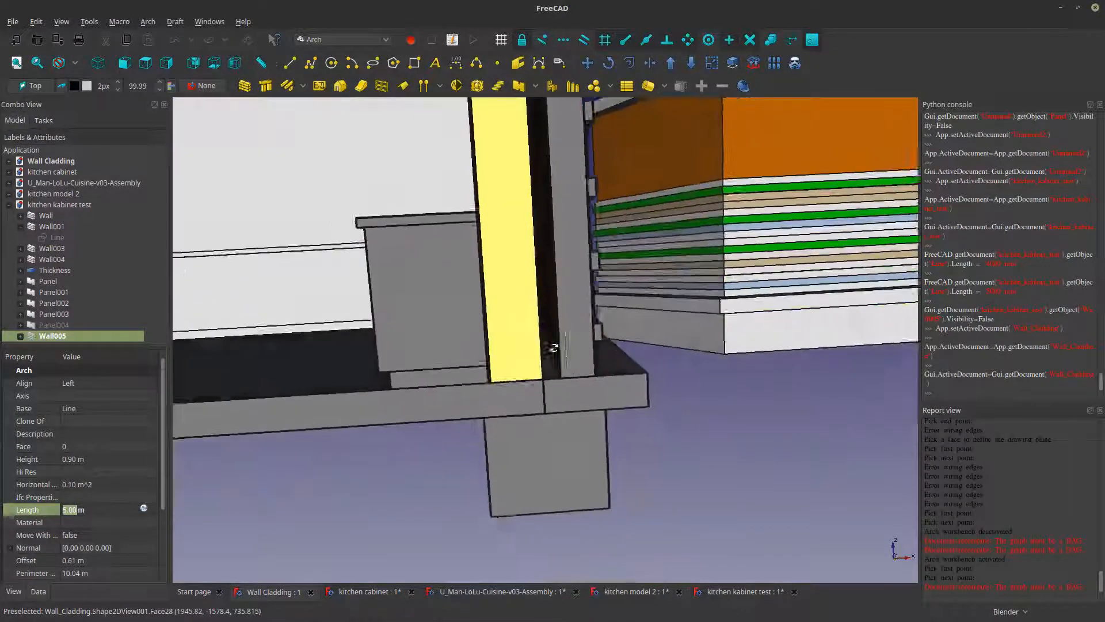
pyautogui.scroll(-5, 553, 347)
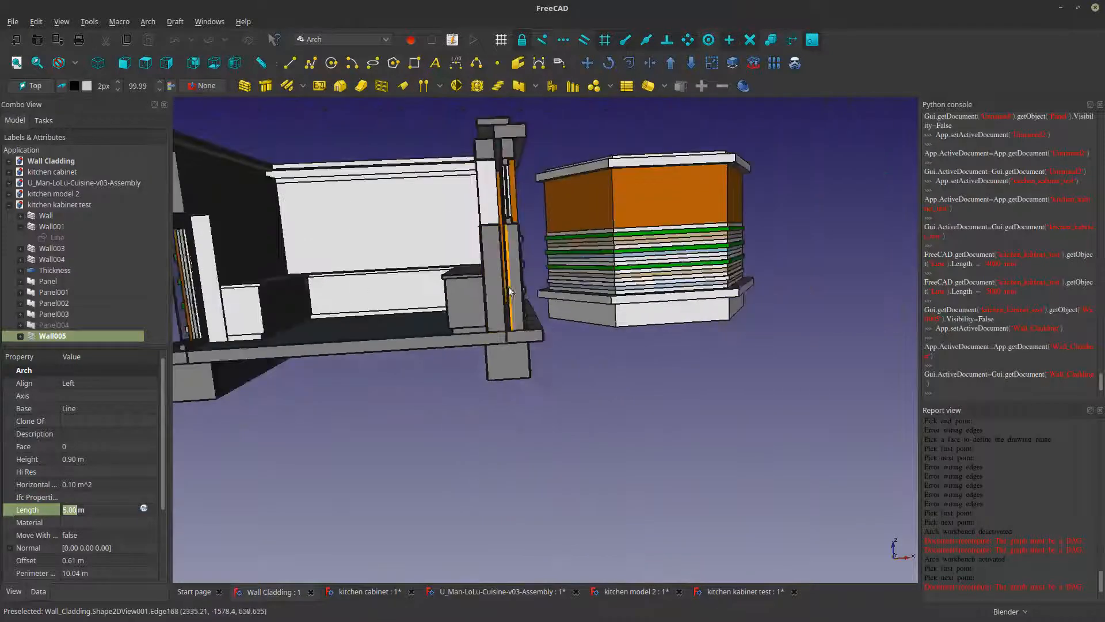
# - Examine the hexagonal building's interior counter and outer cladding, and compare it with the rectangular building
pyautogui.scroll(-6, 510, 292)
pyautogui.moveTo(510, 291); pyautogui.dragTo(550, 320, button='middle')
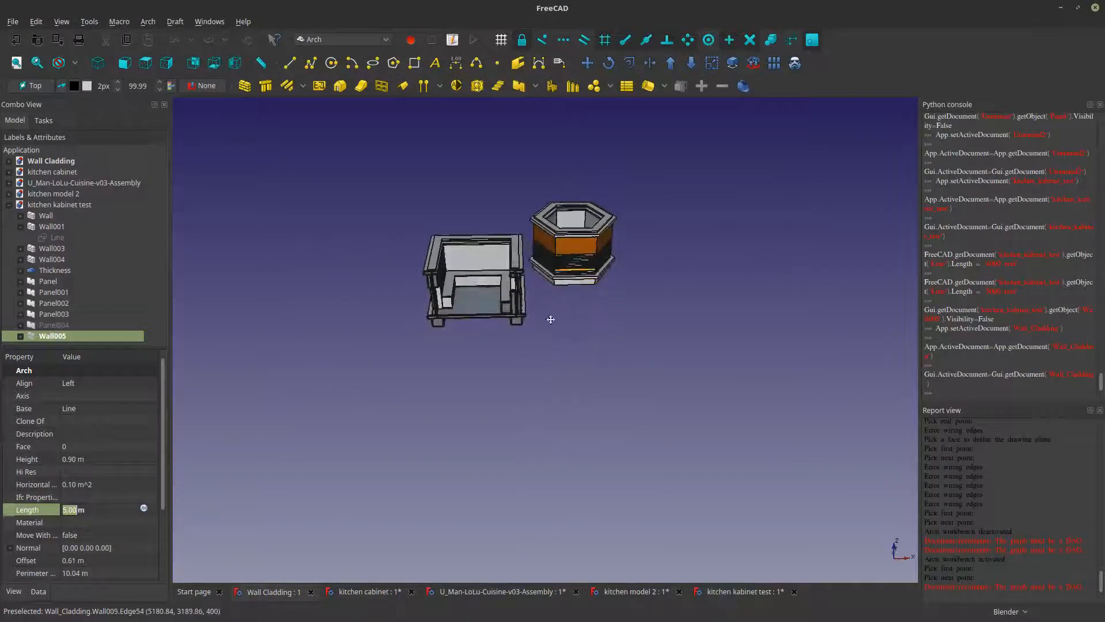
pyautogui.scroll(8, 551, 320)
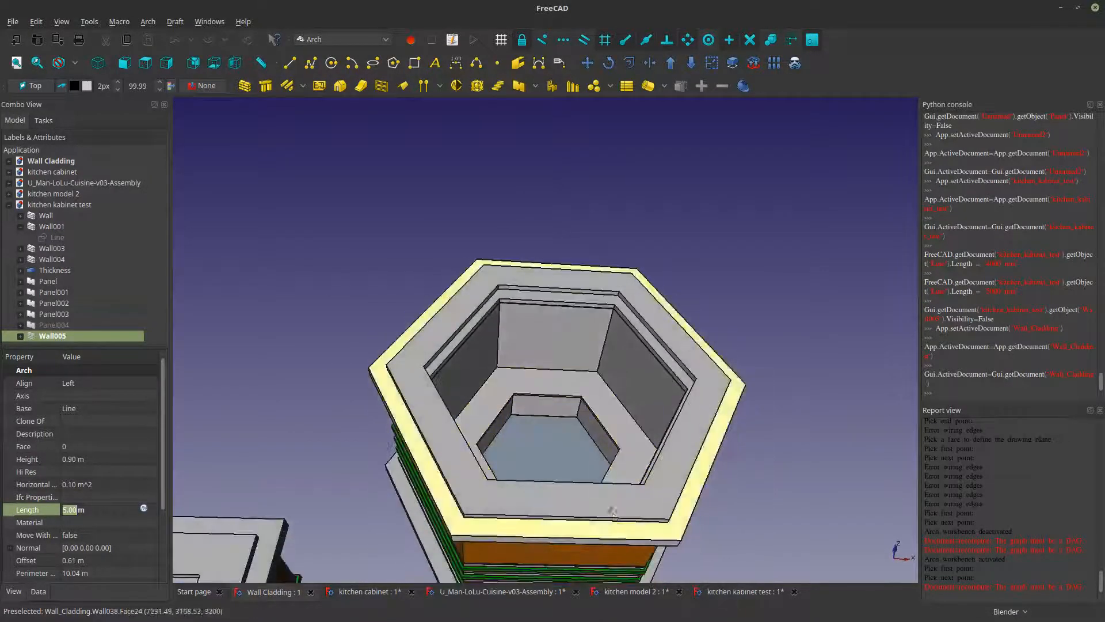
pyautogui.scroll(4, 555, 413)
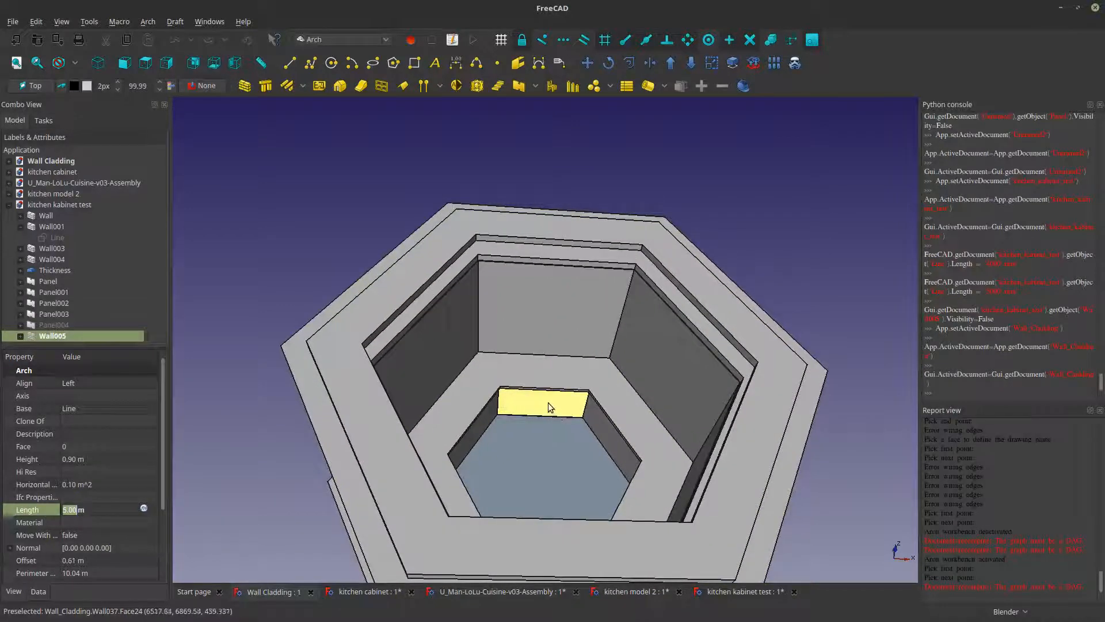
pyautogui.scroll(-5, 548, 403)
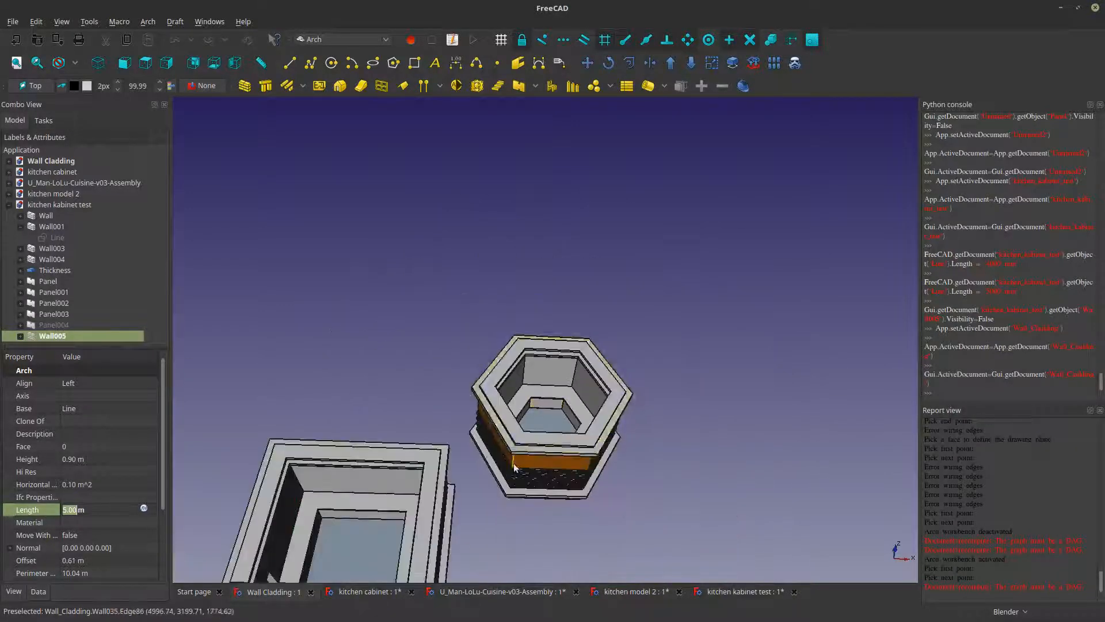
pyautogui.keyDown('shift'); pyautogui.moveTo(514, 468); pyautogui.dragTo(546, 298, button='middle'); pyautogui.keyUp('shift')
pyautogui.keyDown('shift'); pyautogui.moveTo(501, 340); pyautogui.dragTo(507, 350, button='middle'); pyautogui.keyUp('shift')
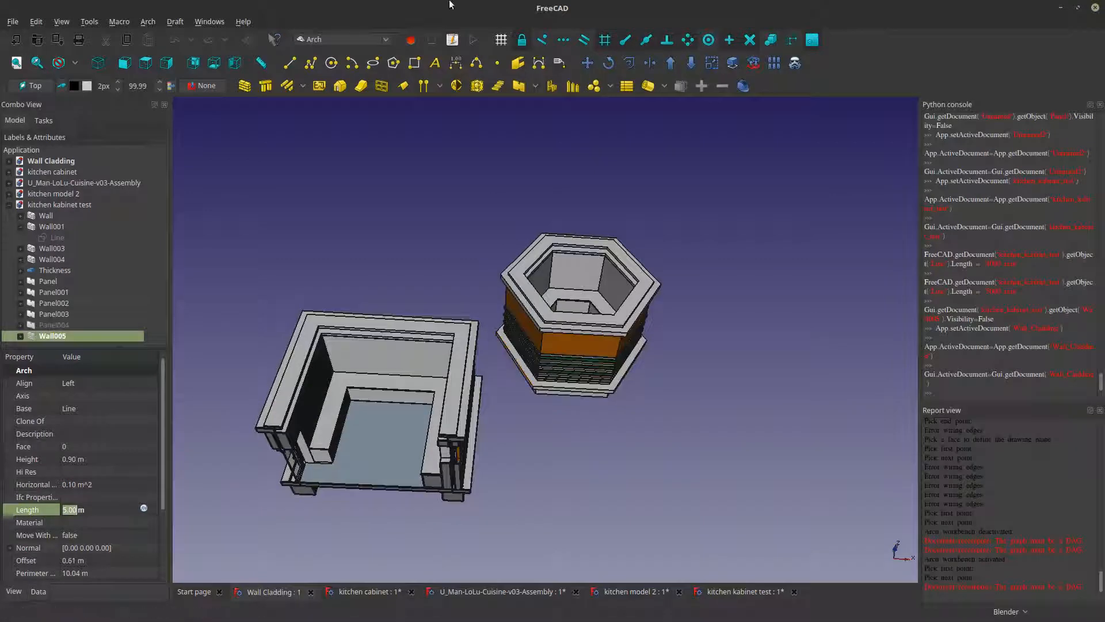
pyautogui.moveTo(459, 227); pyautogui.dragTo(560, 459, button='middle')
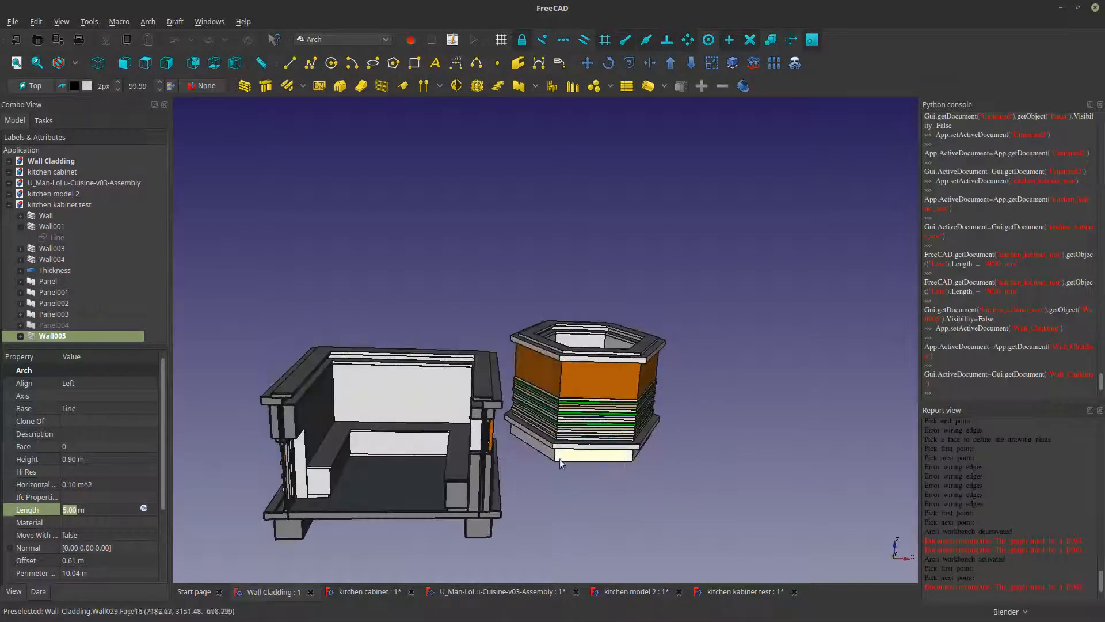
# - Close Wall Cladding, kitchen cabinet and U_Man-LoLu-Cuisine-v03-Assembly, saving kitchen cabinet and discarding the assembly's changes
pyautogui.click(311, 592)
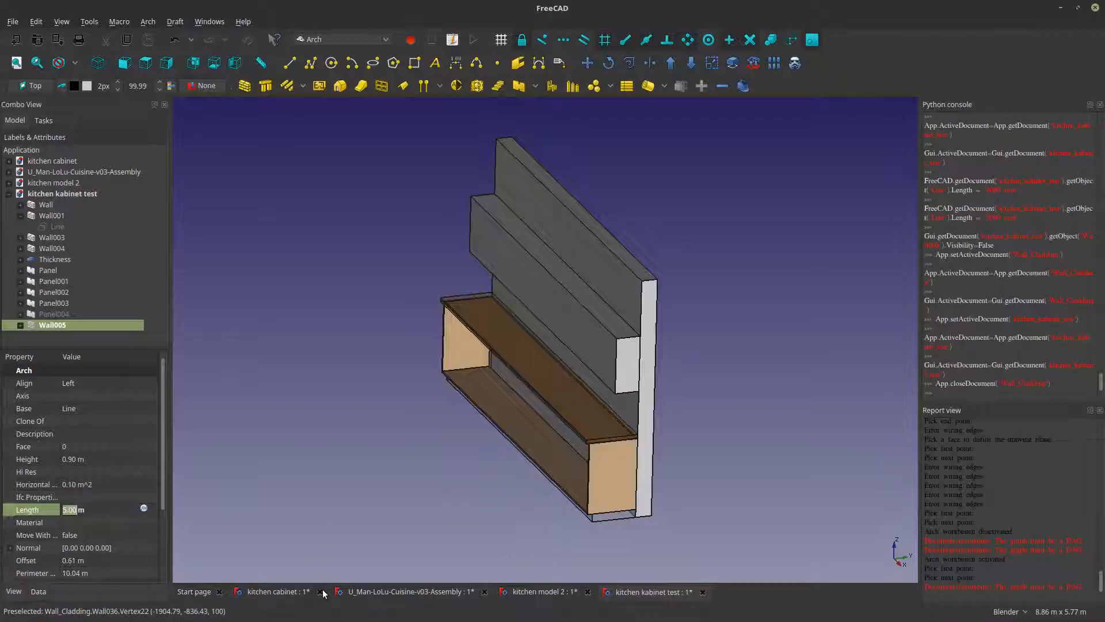
pyautogui.click(321, 592)
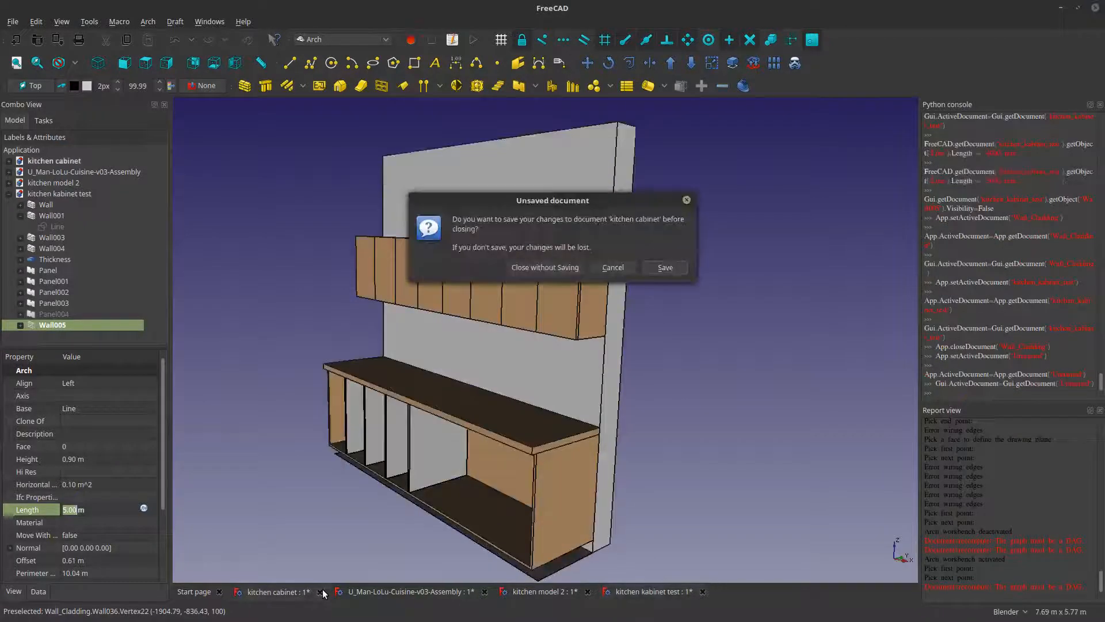
pyautogui.click(666, 267)
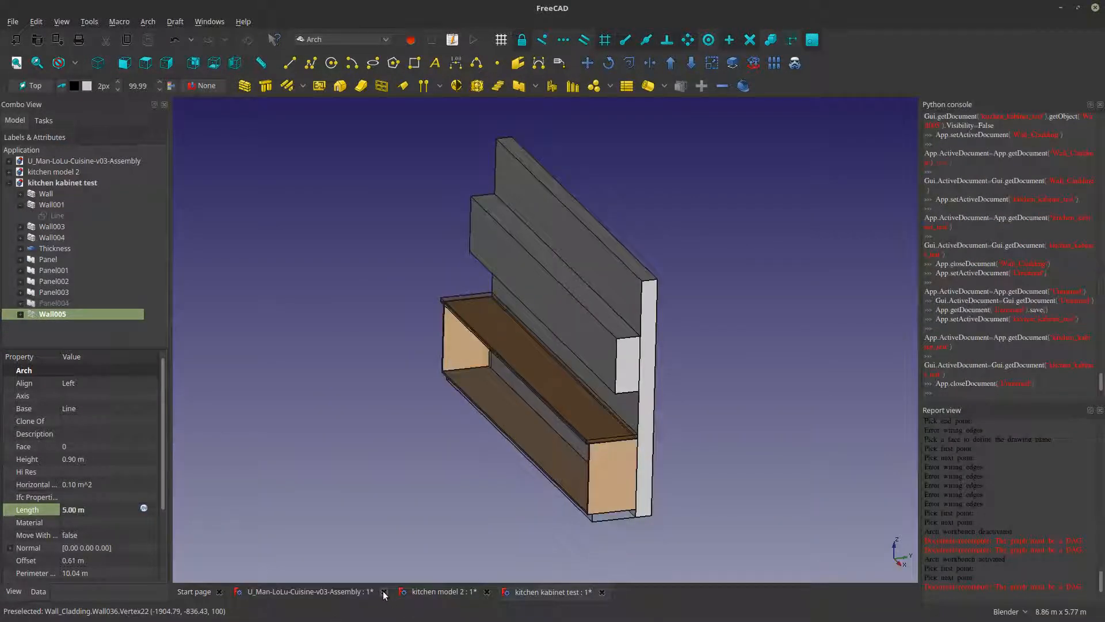
pyautogui.click(384, 592)
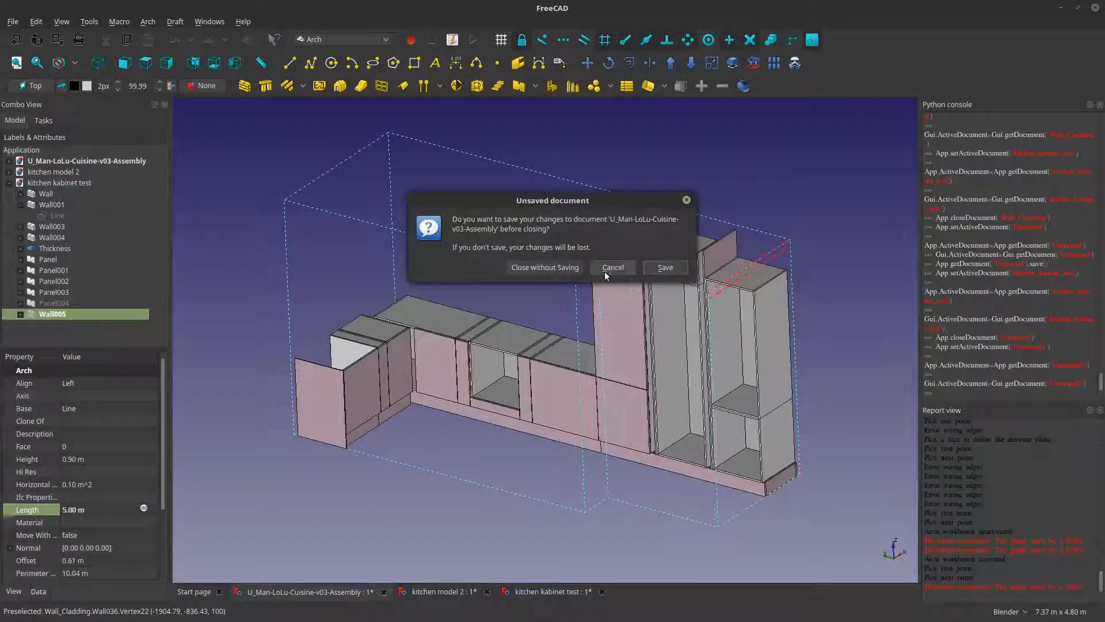
pyautogui.click(547, 267)
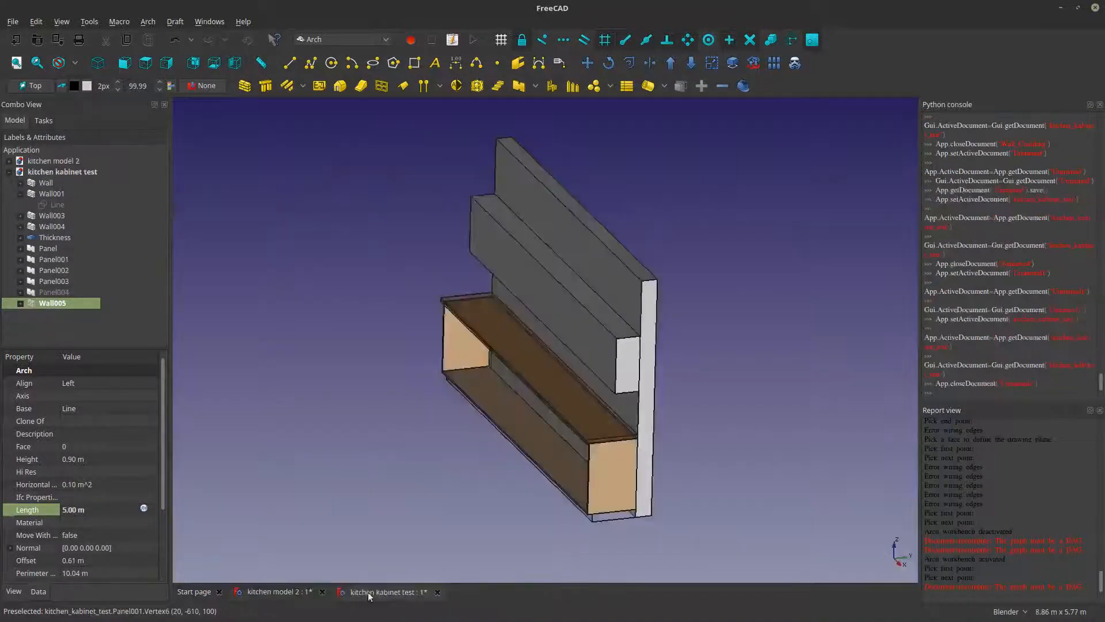
# - Save and close kitchen model 2 and kitchen kabinet test, and create a new empty document
pyautogui.click(307, 593)
pyautogui.click(322, 592)
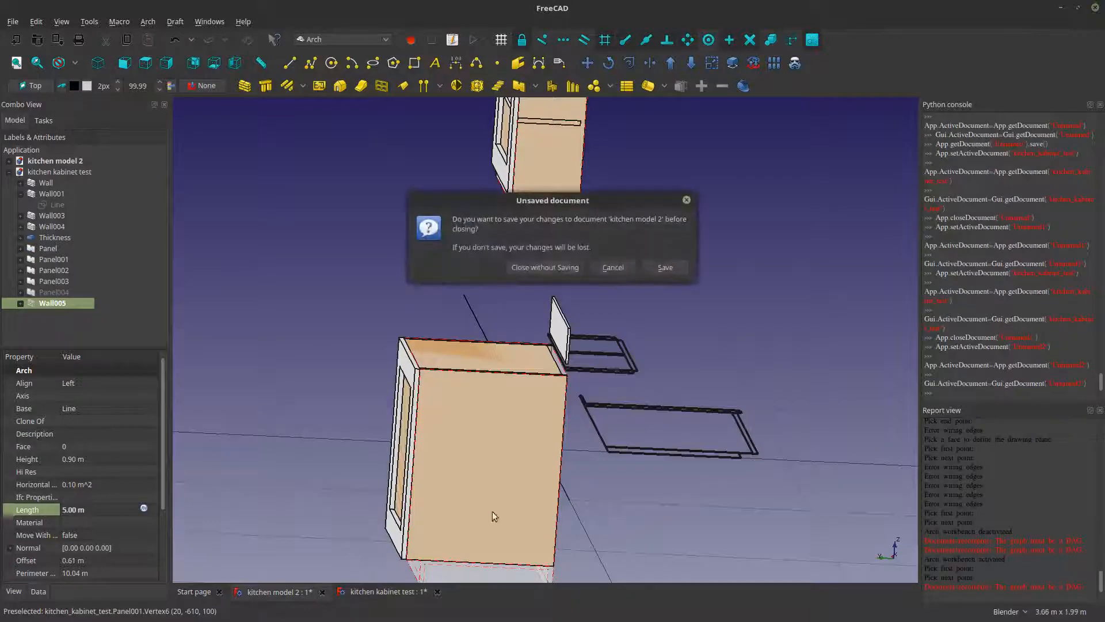
pyautogui.click(675, 268)
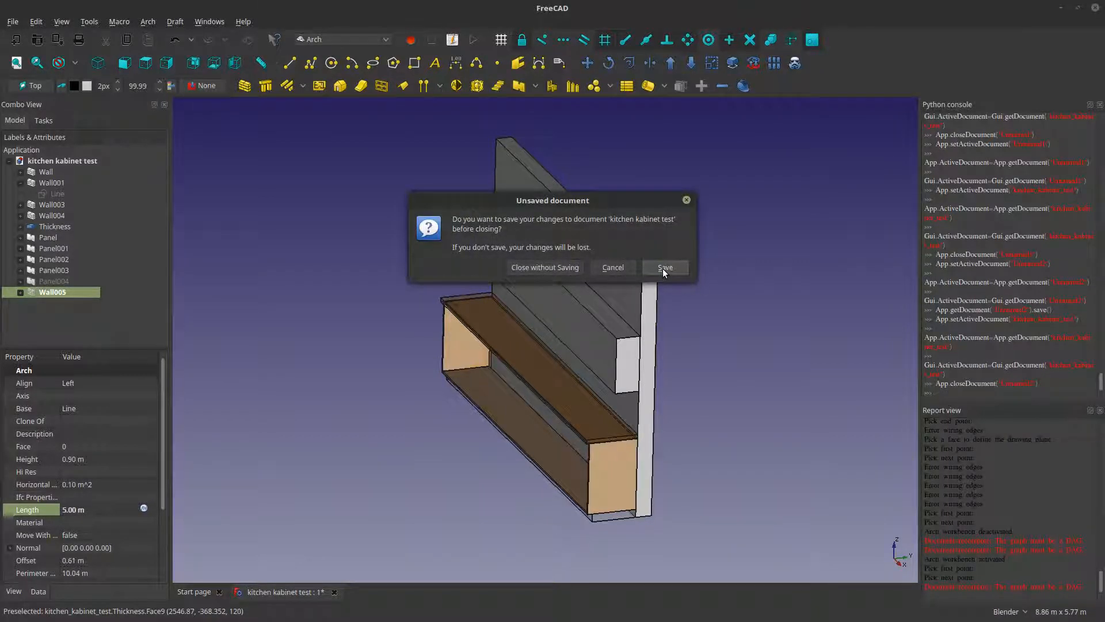
pyautogui.click(663, 267)
pyautogui.click(22, 42)
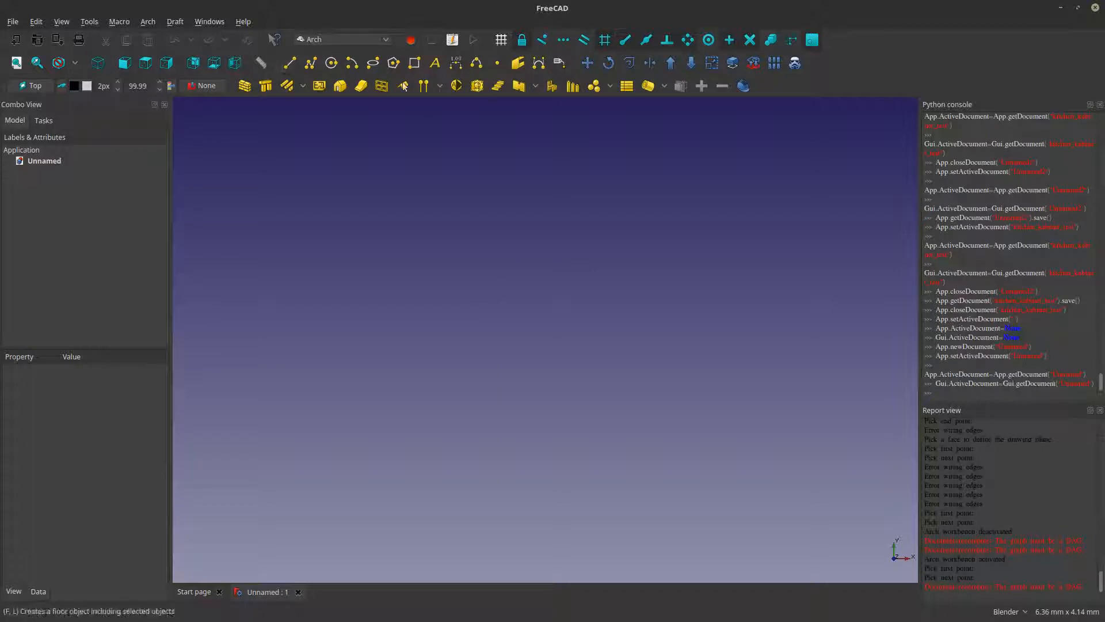
pyautogui.click(290, 63)
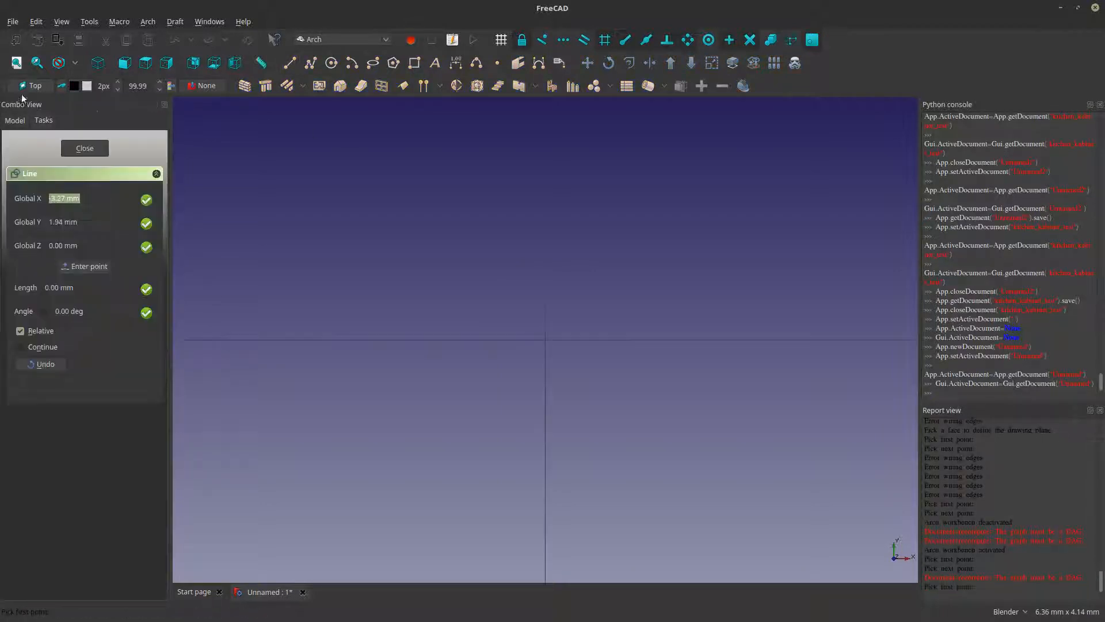
pyautogui.scroll(-15, 460, 372)
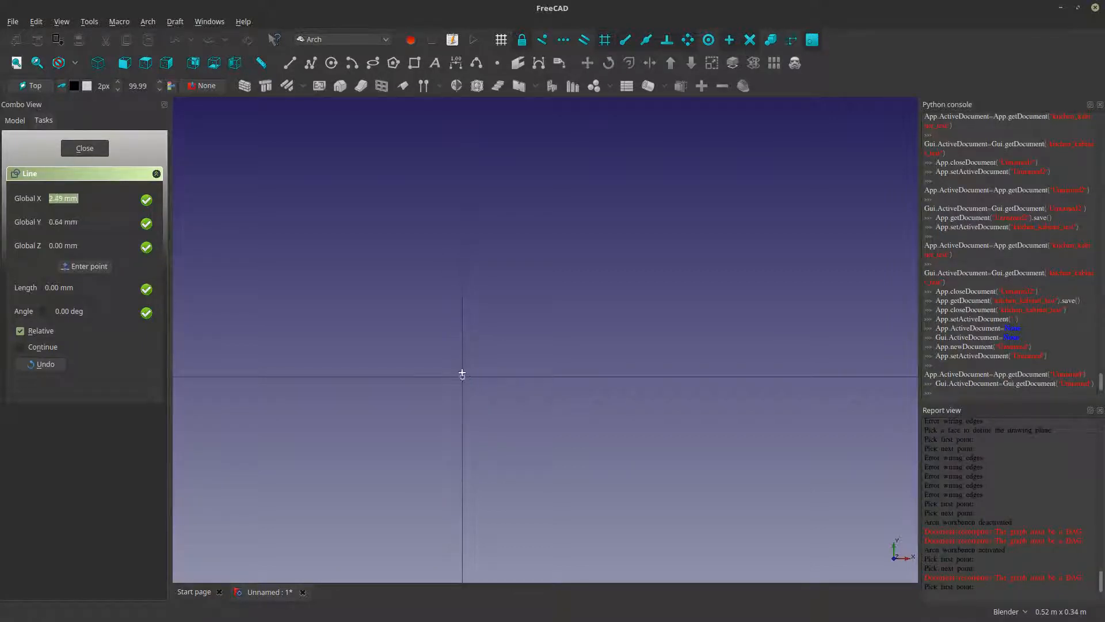
pyautogui.click(462, 376)
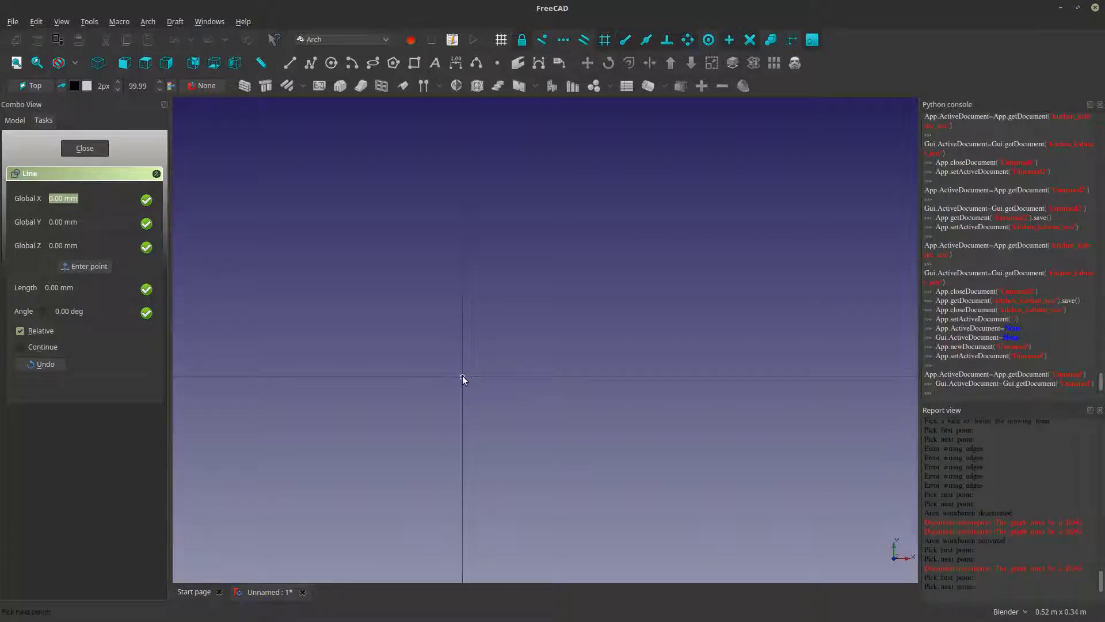
pyautogui.scroll(-10, 462, 376)
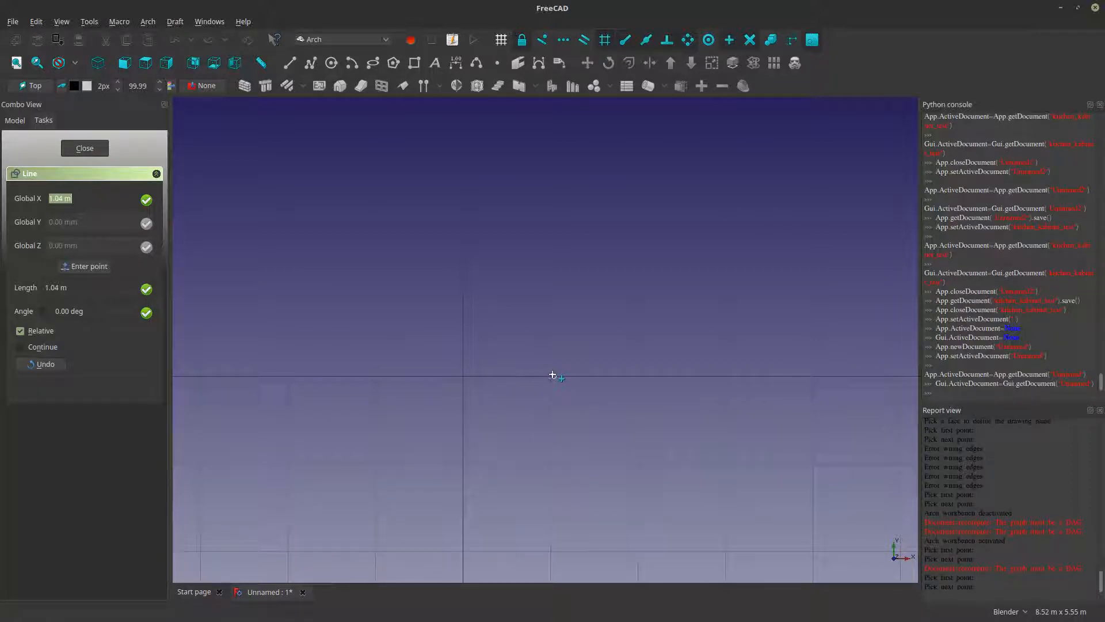
pyautogui.scroll(-3, 552, 374)
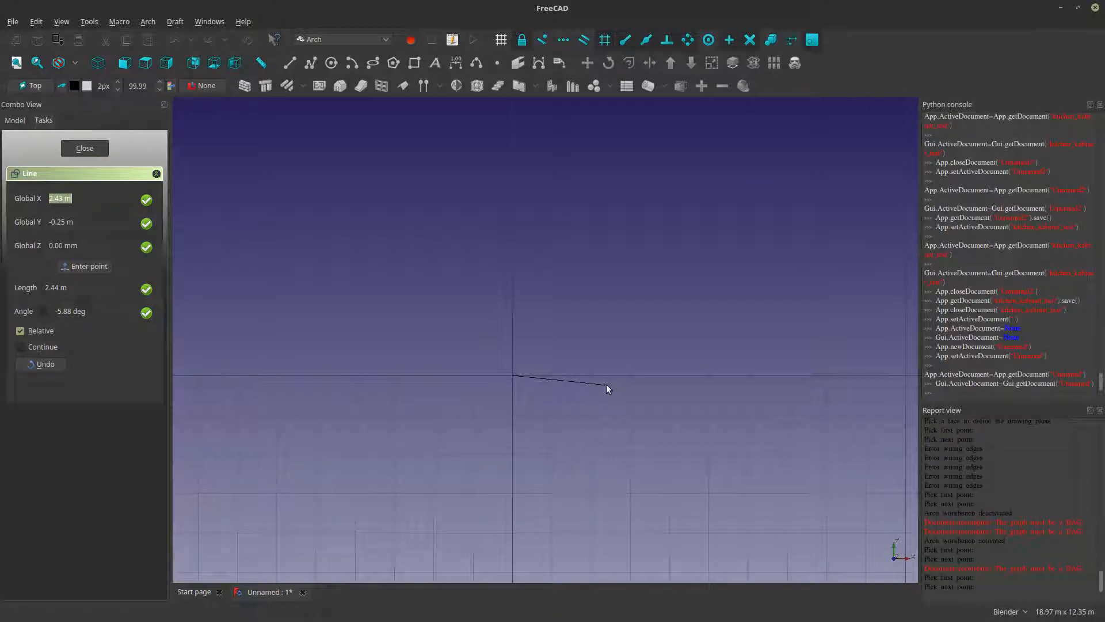
pyautogui.press('Escape')
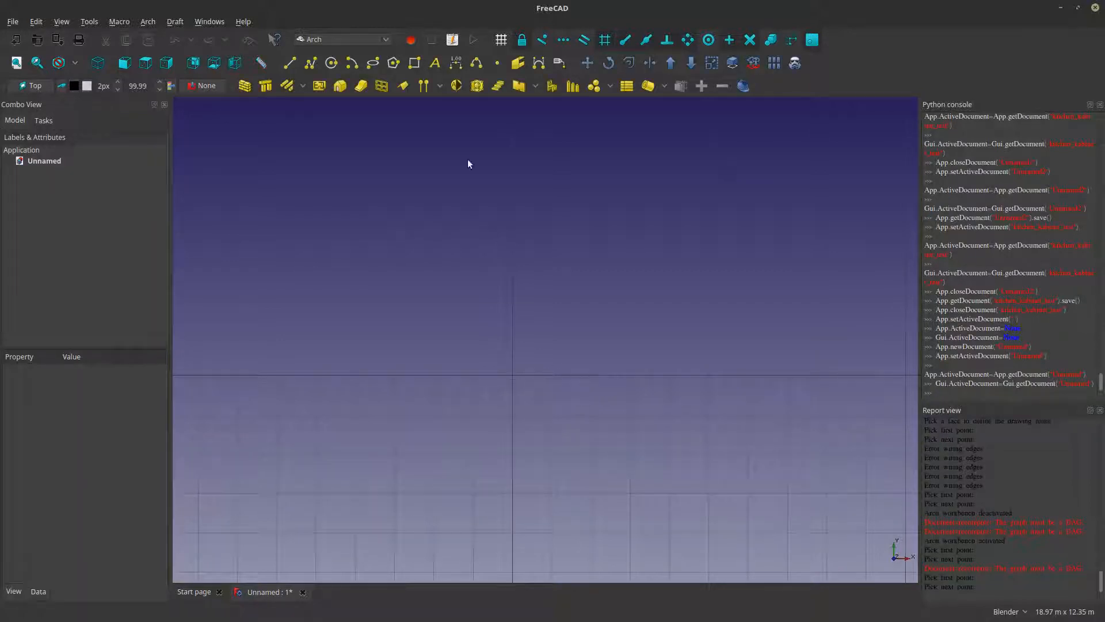
# - Draw a 3 m line along the X axis, from X -1 m to X 2 m
pyautogui.click(291, 62)
pyautogui.scroll(3, 513, 372)
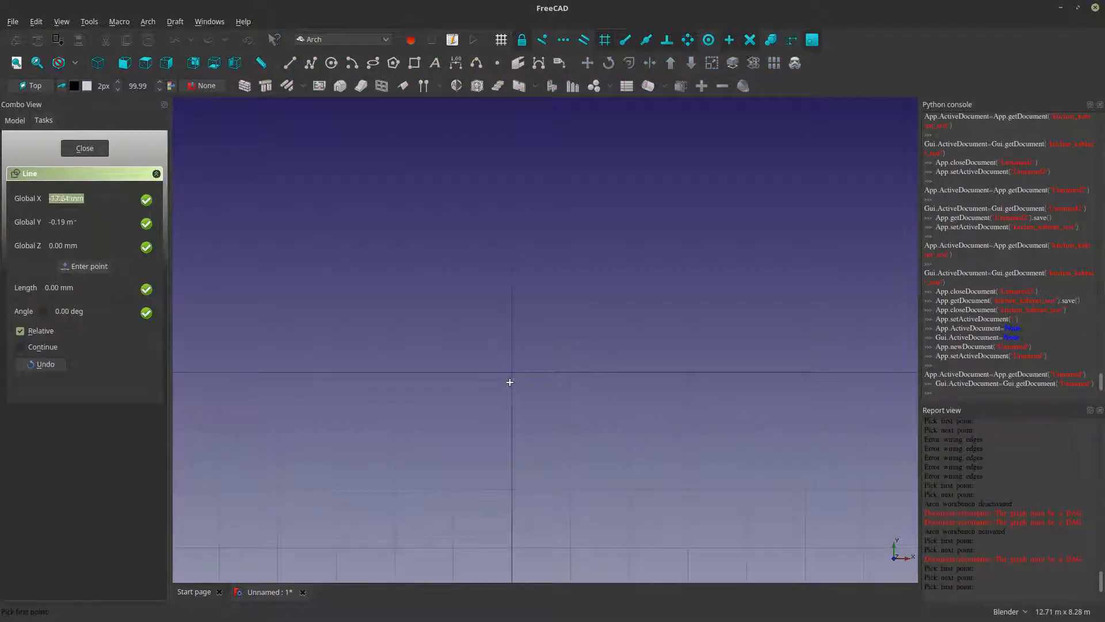
pyautogui.click(431, 369)
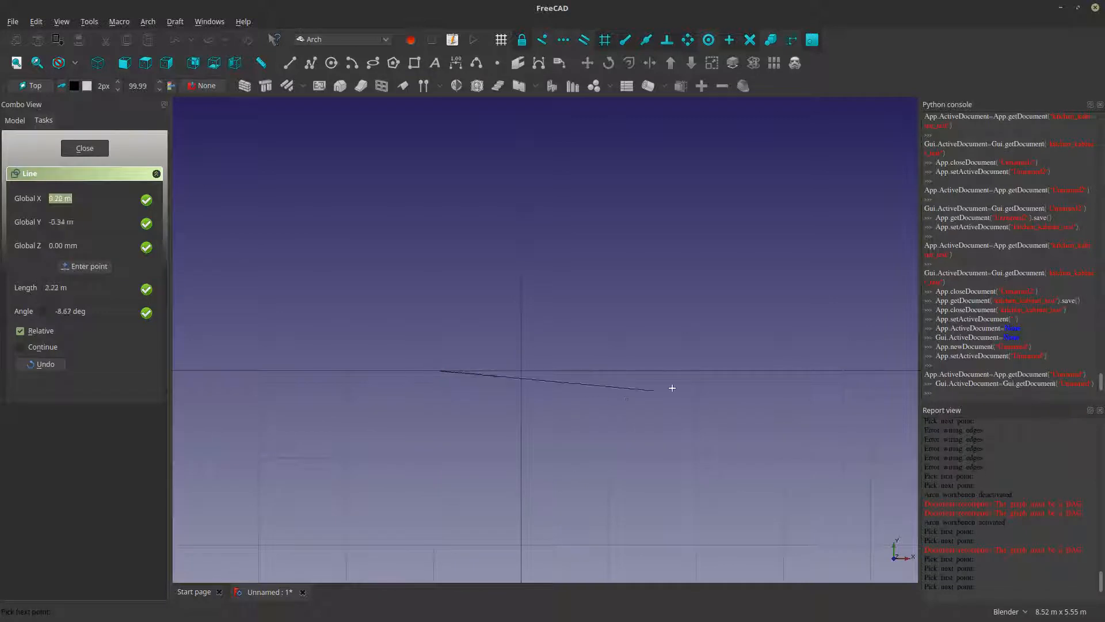
pyautogui.click(698, 371)
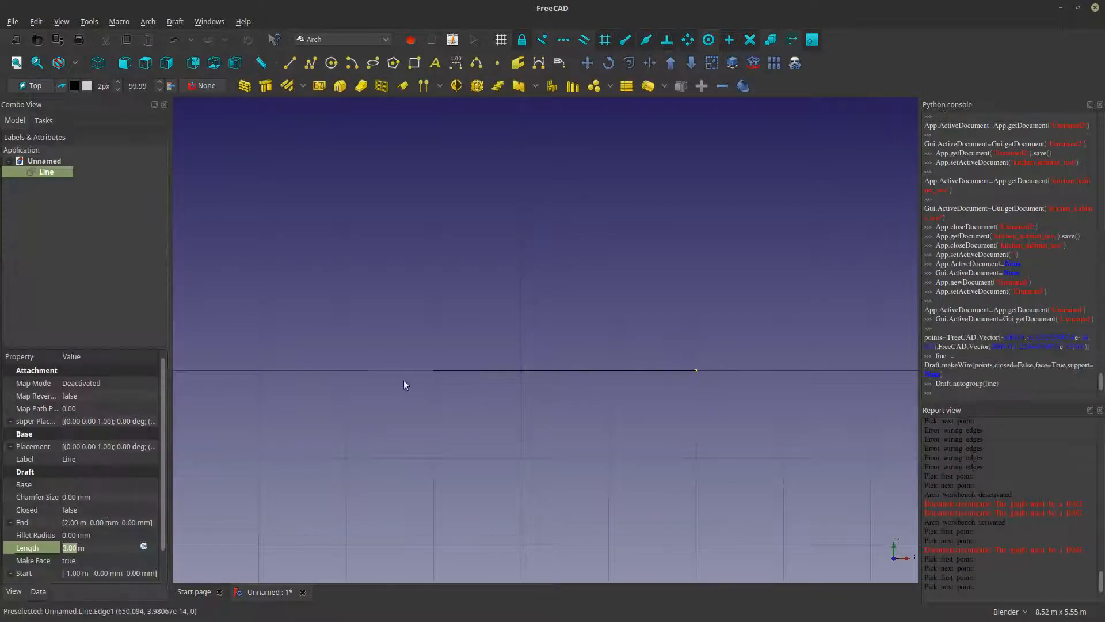
# - Create an Arch wall from the 3 m line
pyautogui.click(34, 165)
pyautogui.click(44, 171)
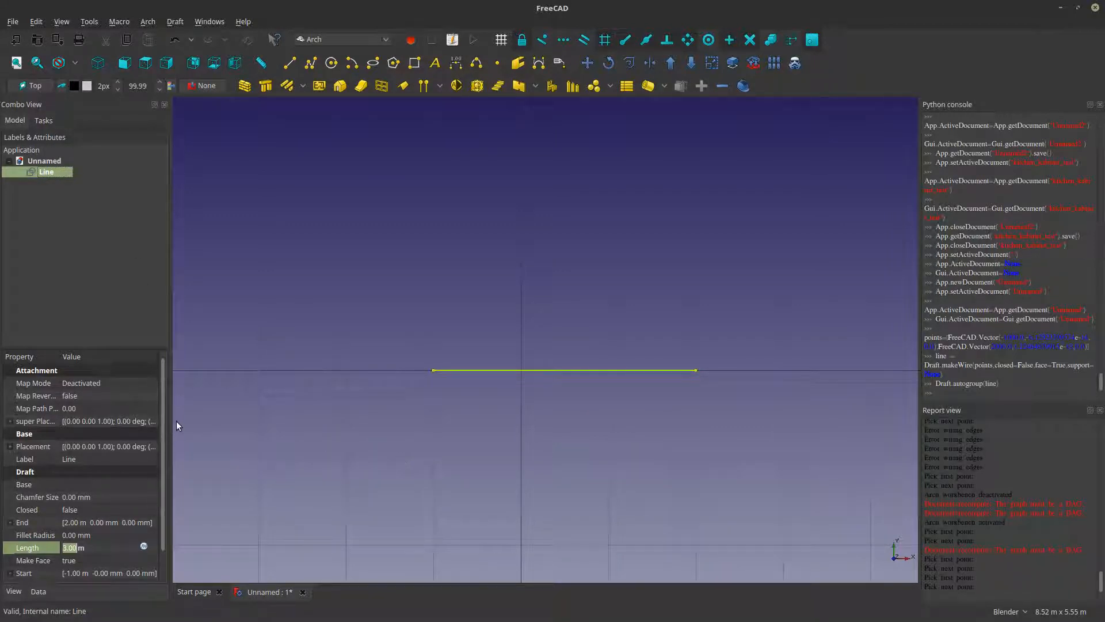
pyautogui.click(245, 85)
pyautogui.moveTo(533, 486); pyautogui.dragTo(434, 412, button='middle')
# - Set the wall's Align property to Right and check its position against the X axis
pyautogui.click(516, 318)
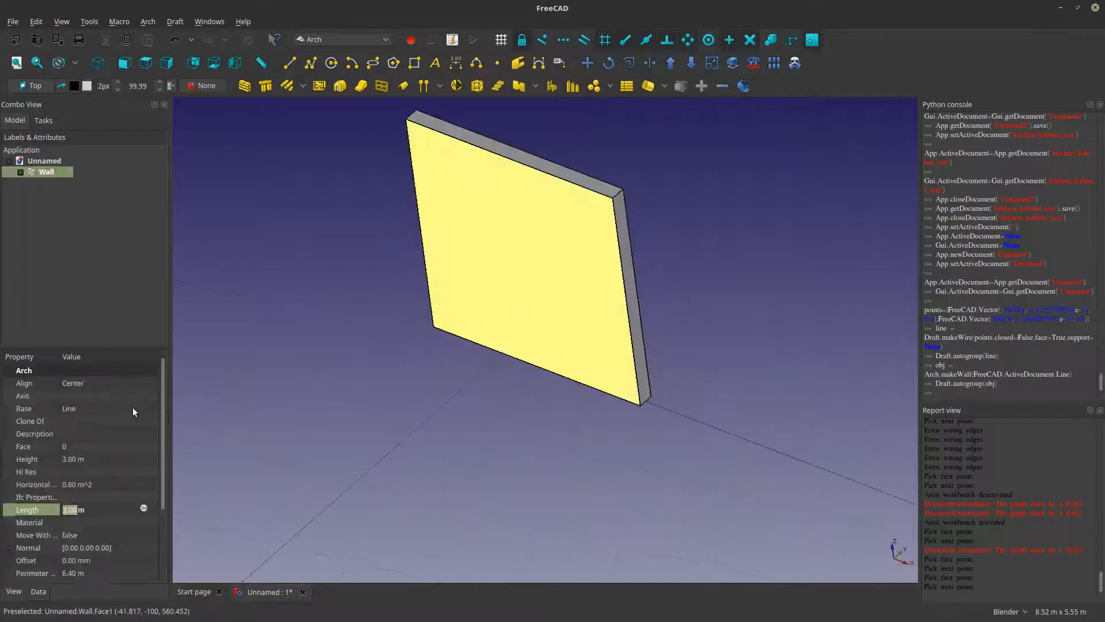
pyautogui.click(149, 382)
pyautogui.click(150, 382)
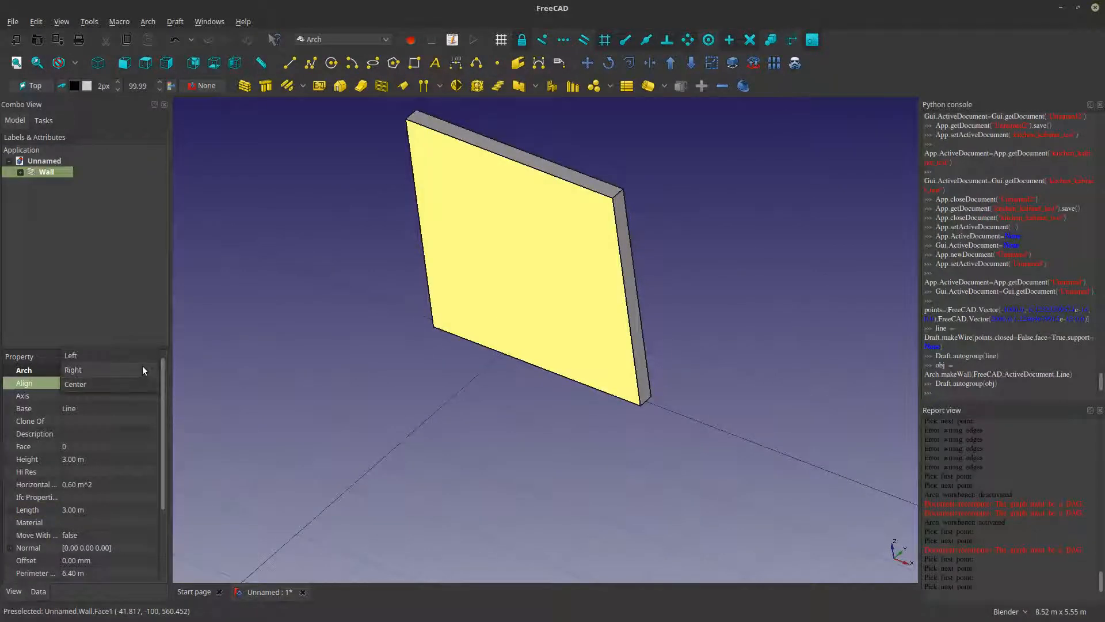
pyautogui.click(143, 367)
pyautogui.click(413, 459)
pyautogui.moveTo(637, 447); pyautogui.dragTo(562, 378, button='middle')
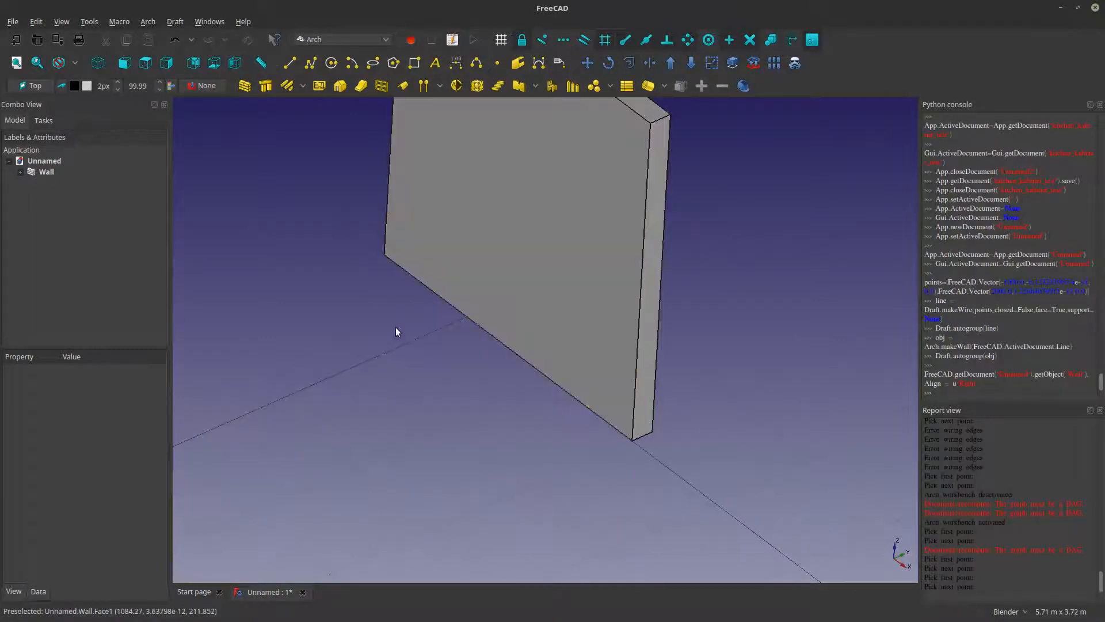
pyautogui.moveTo(323, 310); pyautogui.dragTo(174, 228, button='middle')
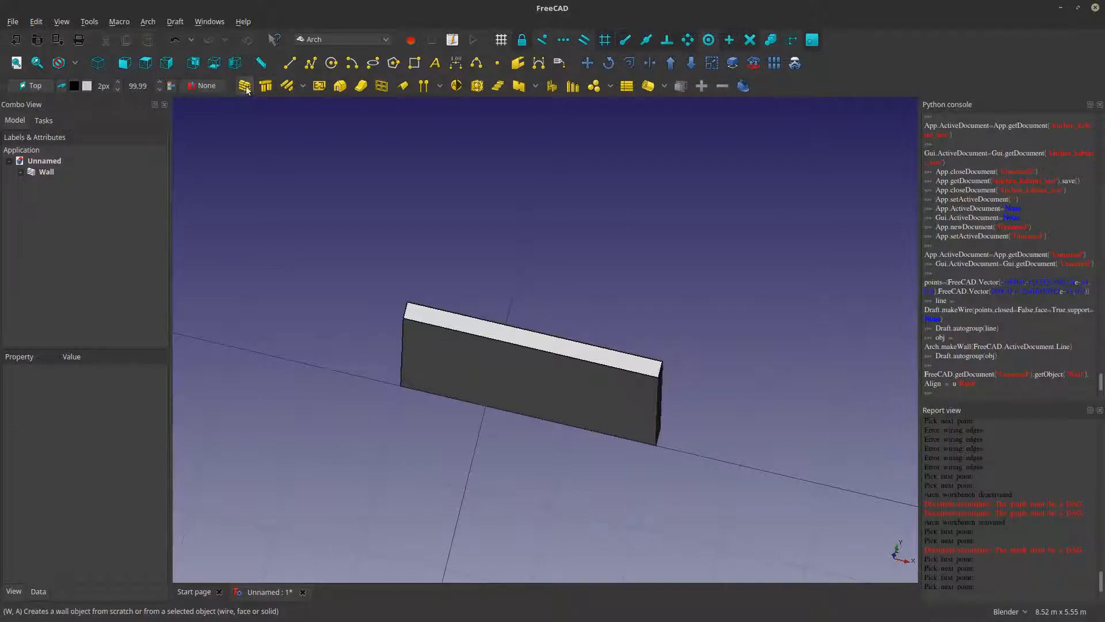
# - Look at the wall from the top and change the draw style to Wireframe
pyautogui.click(146, 62)
pyautogui.click(75, 62)
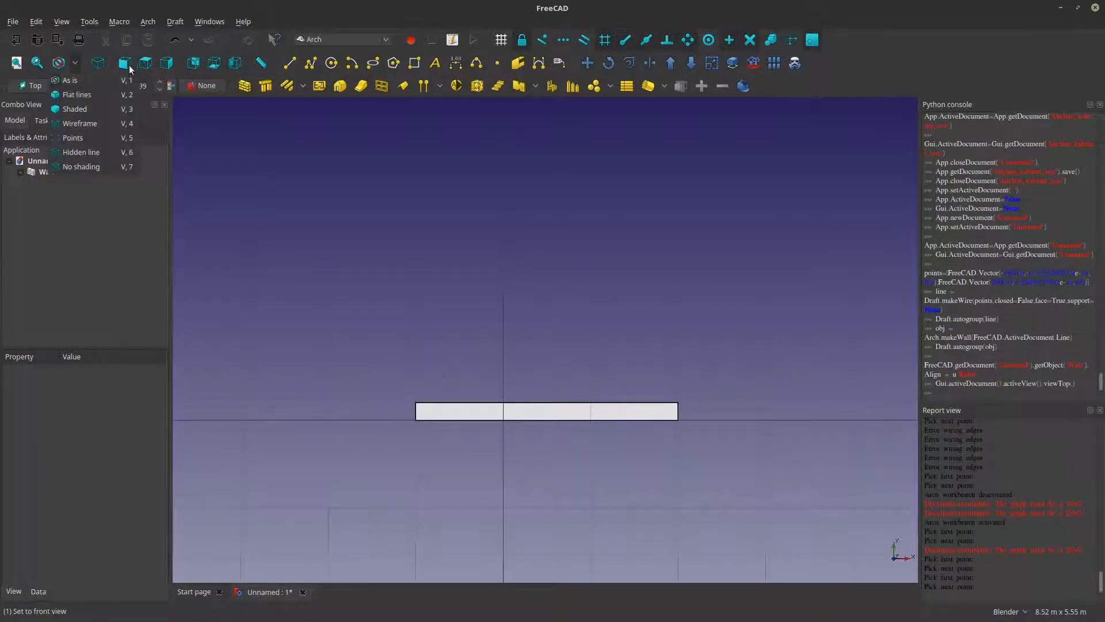
pyautogui.click(410, 366)
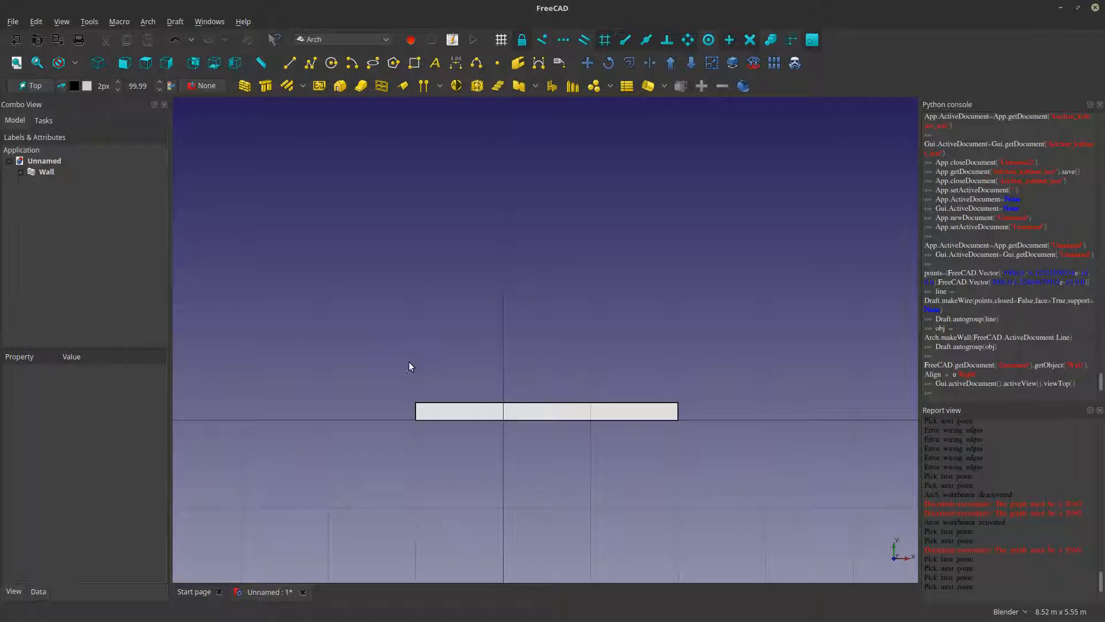
pyautogui.click(75, 62)
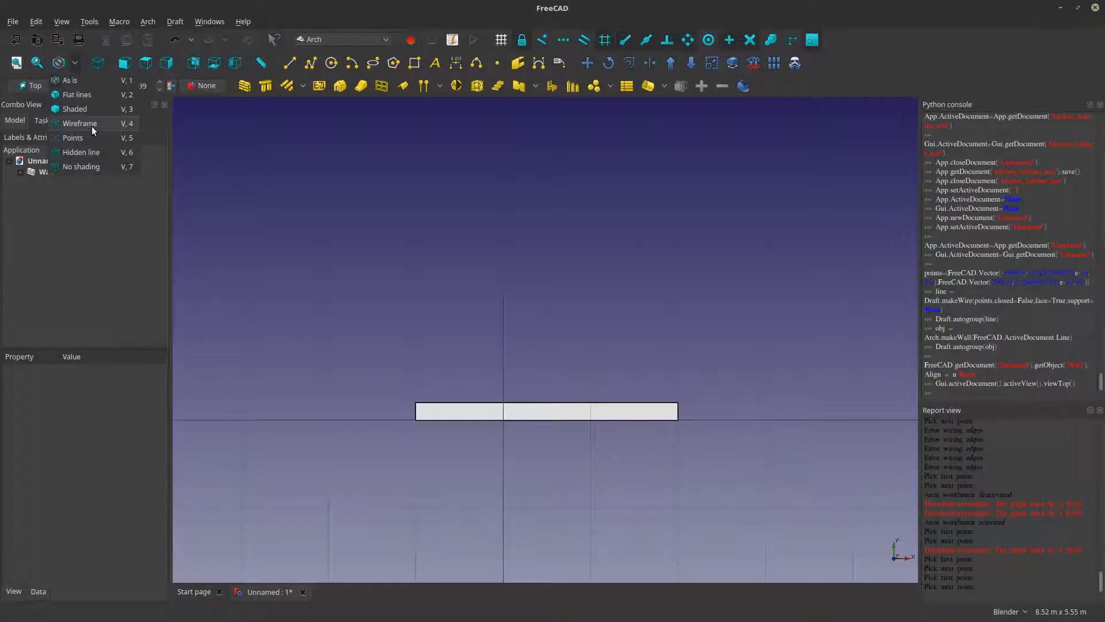
pyautogui.click(92, 127)
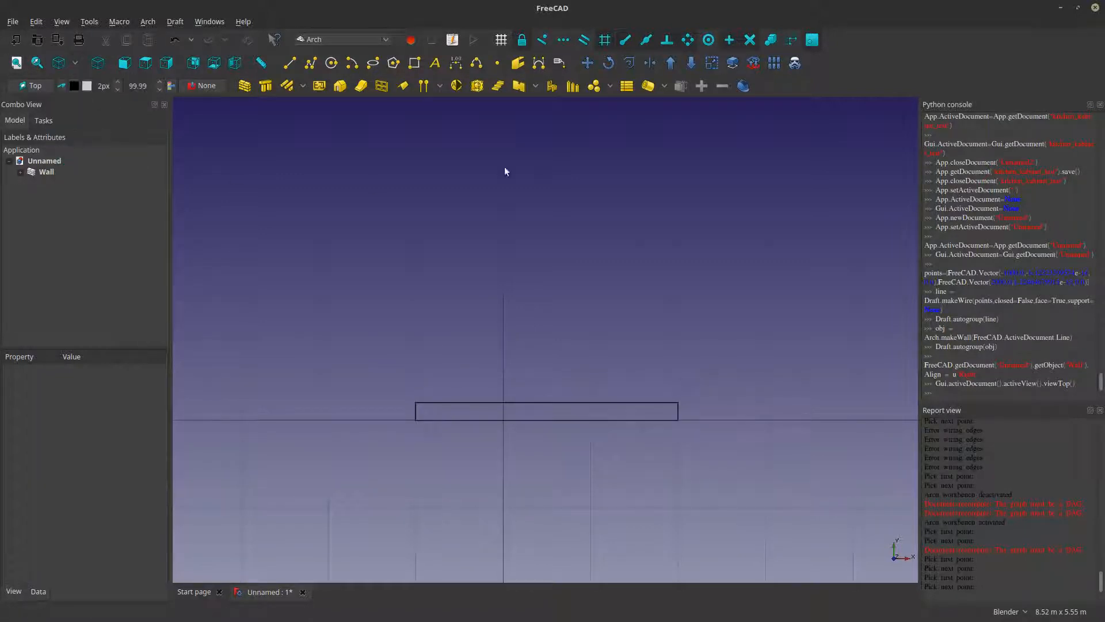
# - Draw a 1 m Draft line parallel to the wall, from X 0, Y -1 m to X 1 m, Y -1 m
pyautogui.click(290, 63)
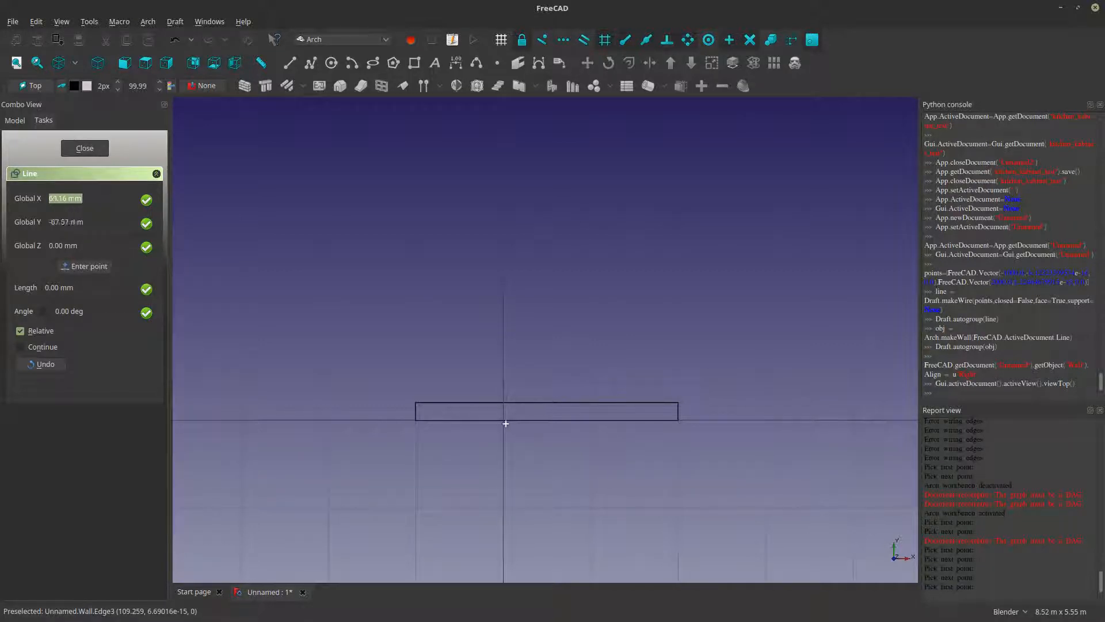
pyautogui.click(75, 149)
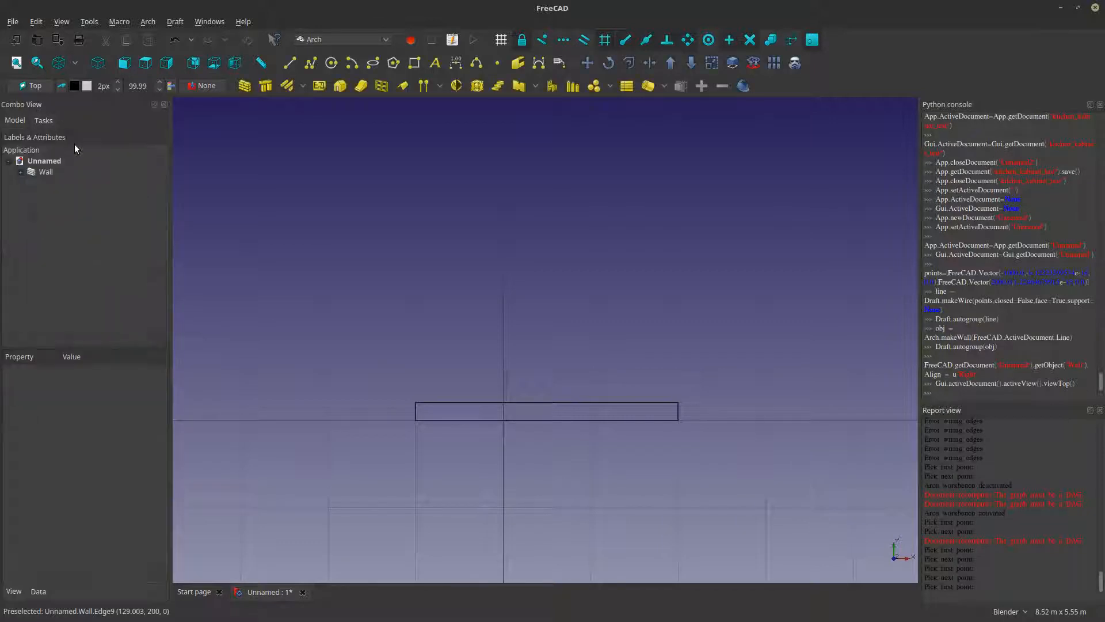
pyautogui.click(290, 63)
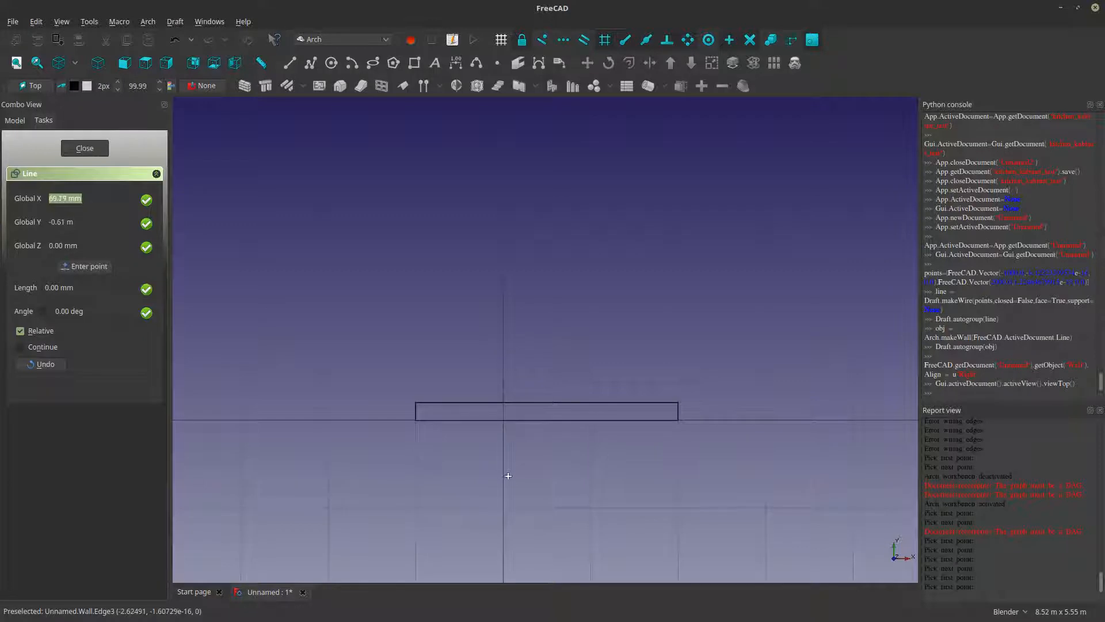
pyautogui.scroll(-4, 468, 487)
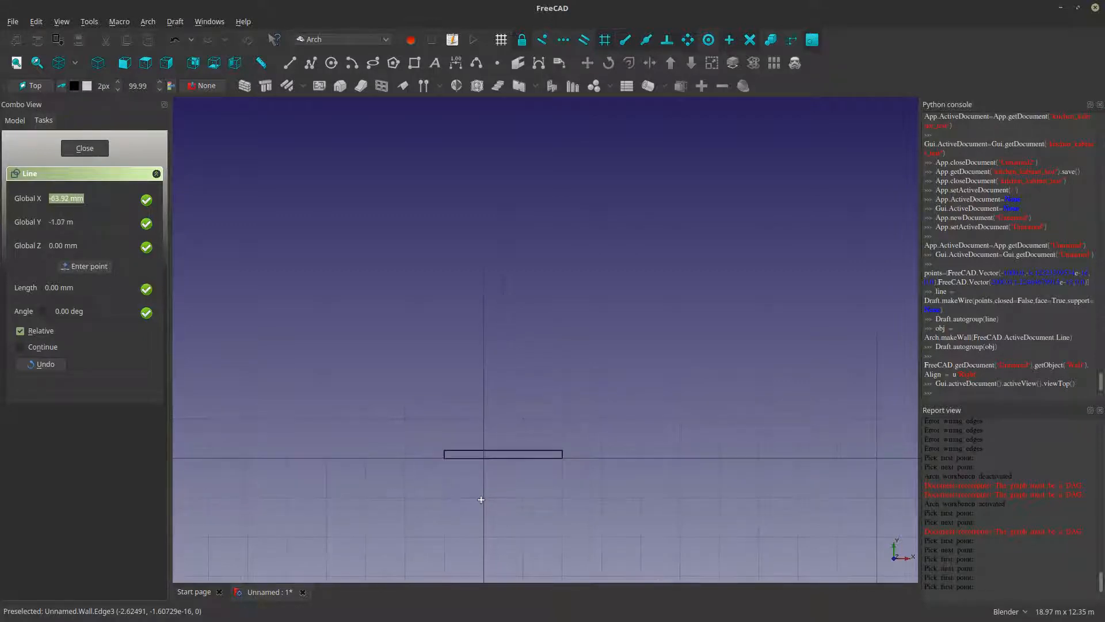
pyautogui.click(482, 497)
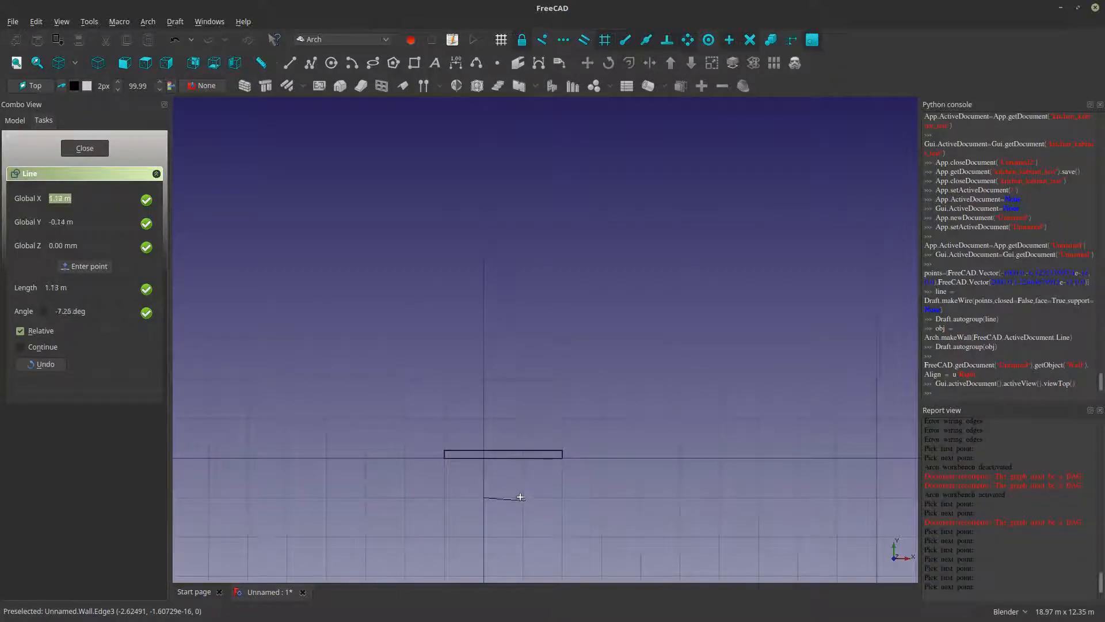
pyautogui.click(524, 499)
pyautogui.scroll(4, 514, 503)
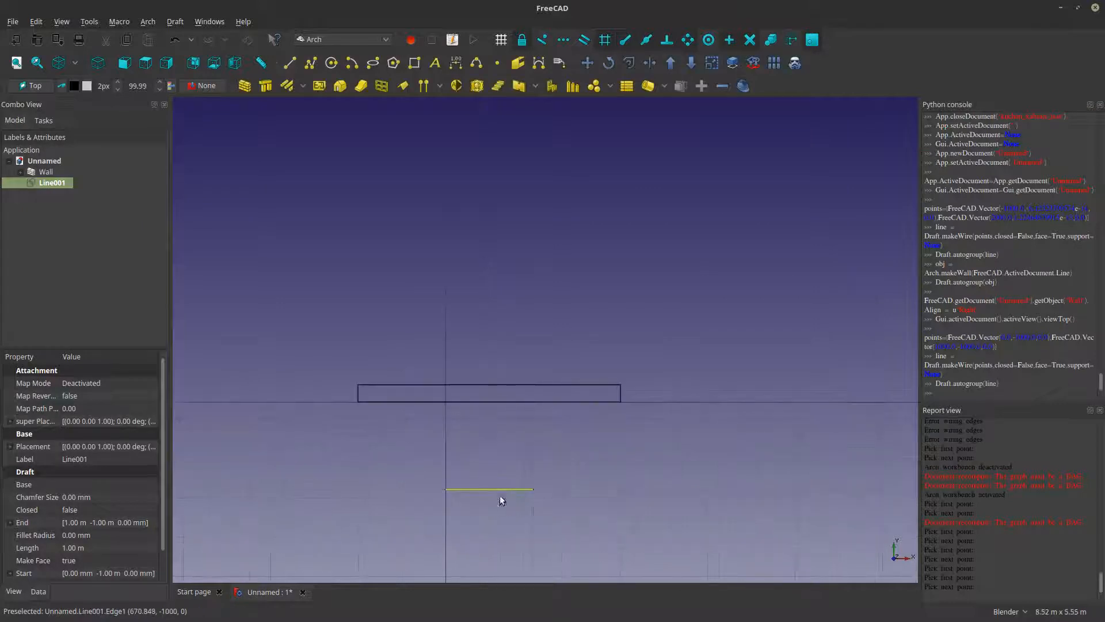
# - Rename the new 1 m line as CABINET LINE
pyautogui.rightClick(54, 184)
pyautogui.click(185, 372)
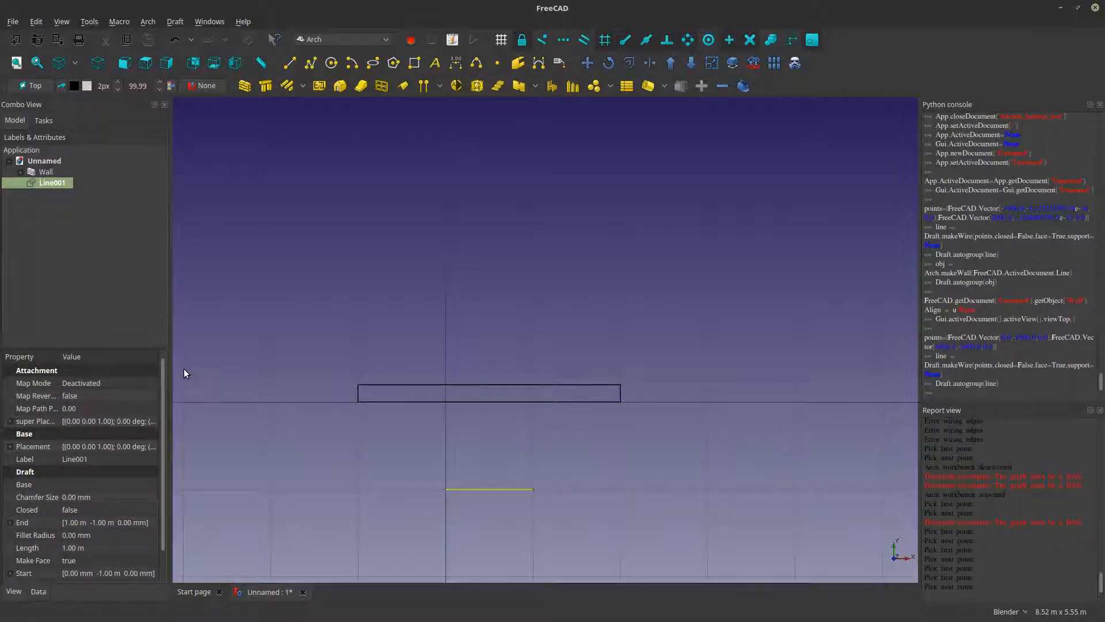
pyautogui.write('CABINET LINE')
pyautogui.press('Return')
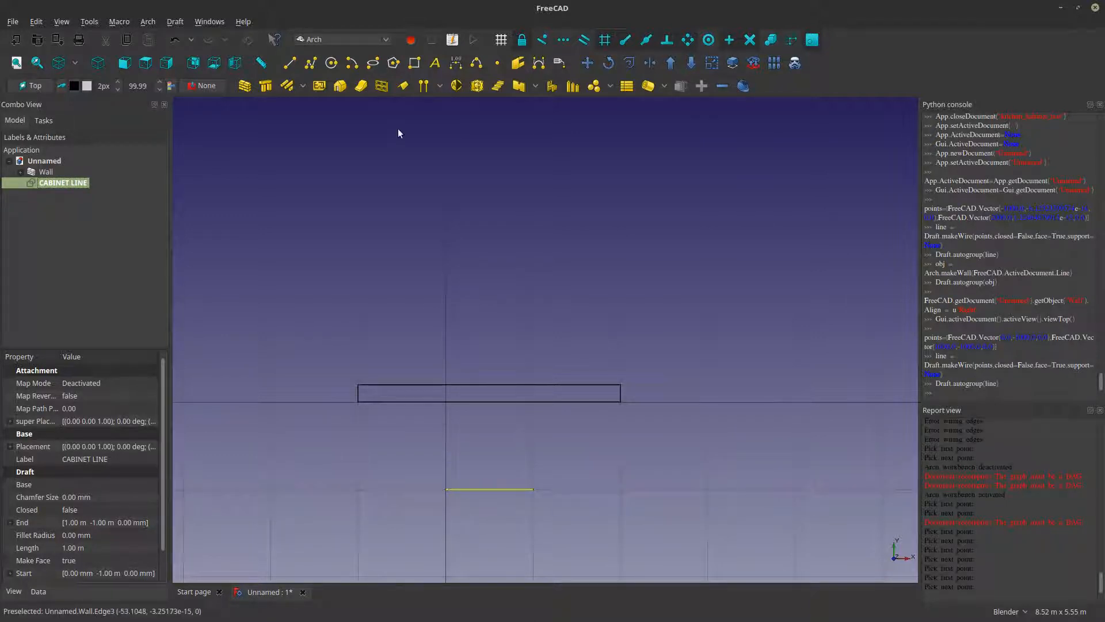
# - Move CABINET LINE 1 m along Y onto the X axis, against the wall's front edge
pyautogui.click(587, 63)
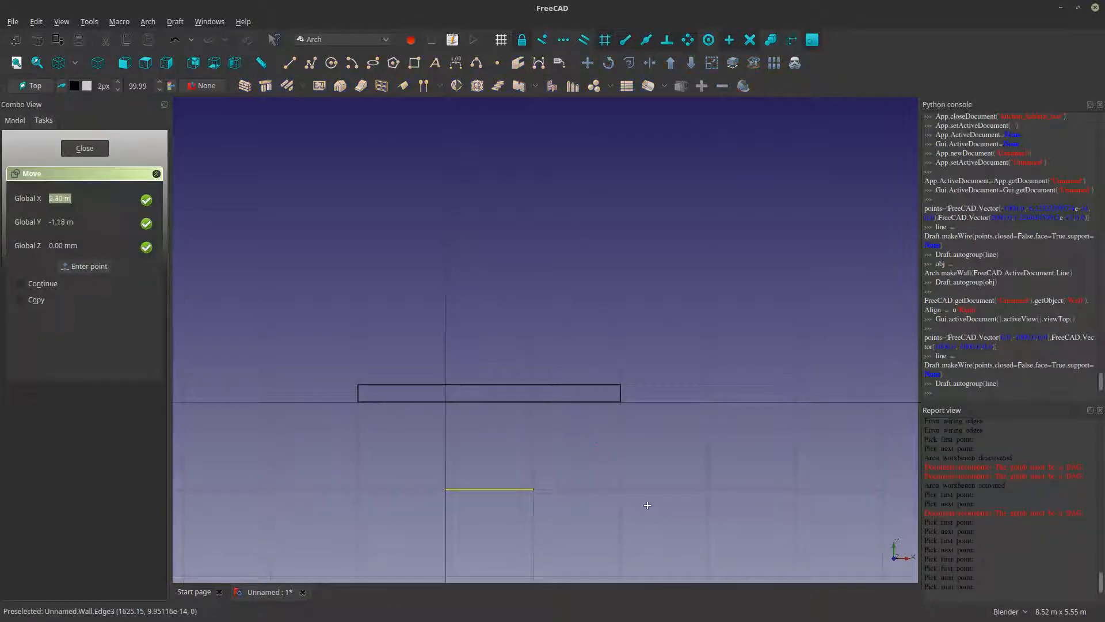
pyautogui.click(709, 489)
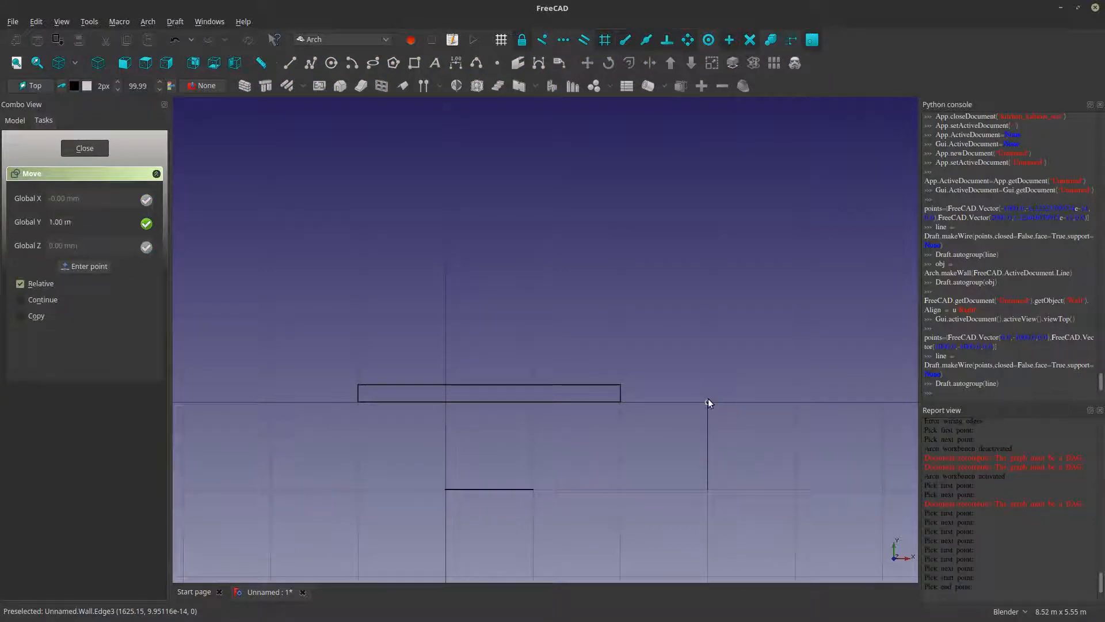
pyautogui.click(708, 402)
pyautogui.moveTo(390, 296); pyautogui.dragTo(481, 387, button='middle')
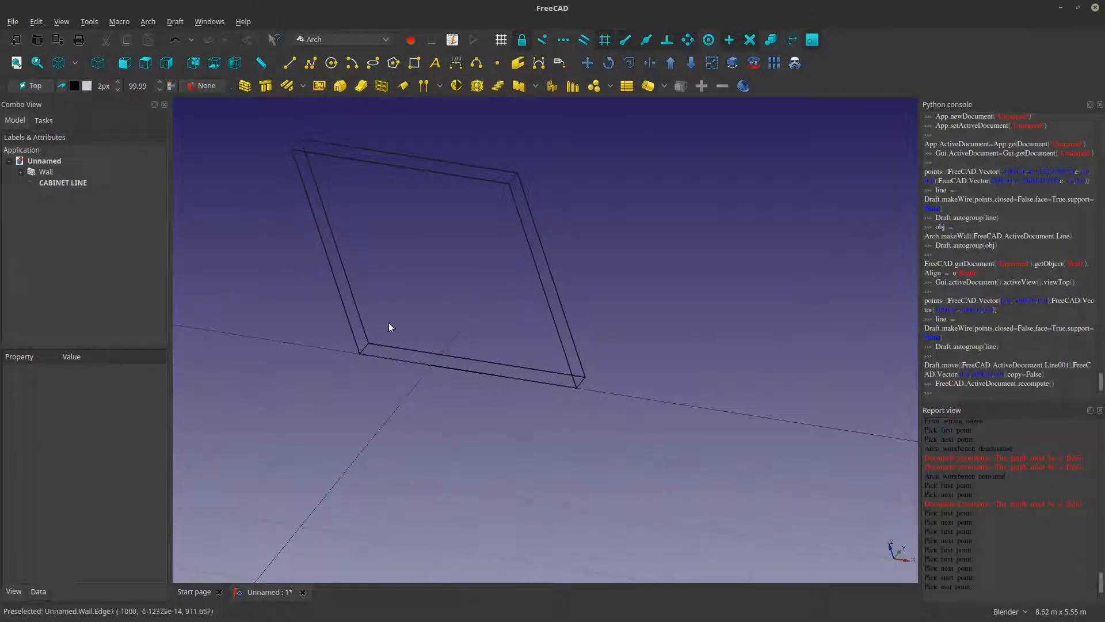
pyautogui.moveTo(390, 324); pyautogui.dragTo(455, 373, button='middle')
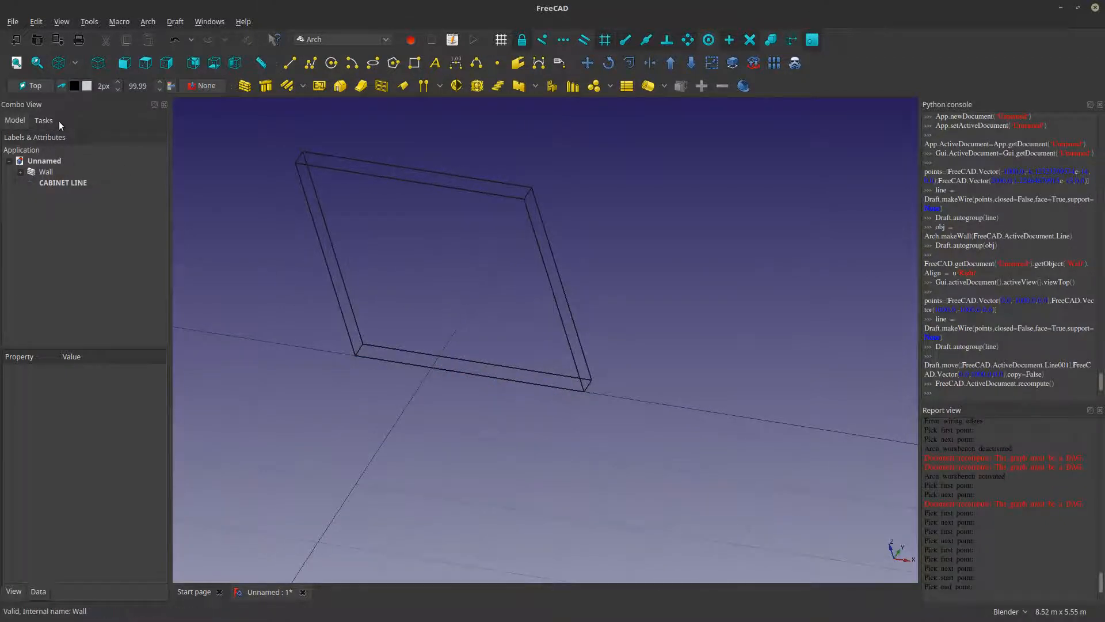
# - Try the Flat lines draw style, and set the draw style to No shading
pyautogui.click(75, 66)
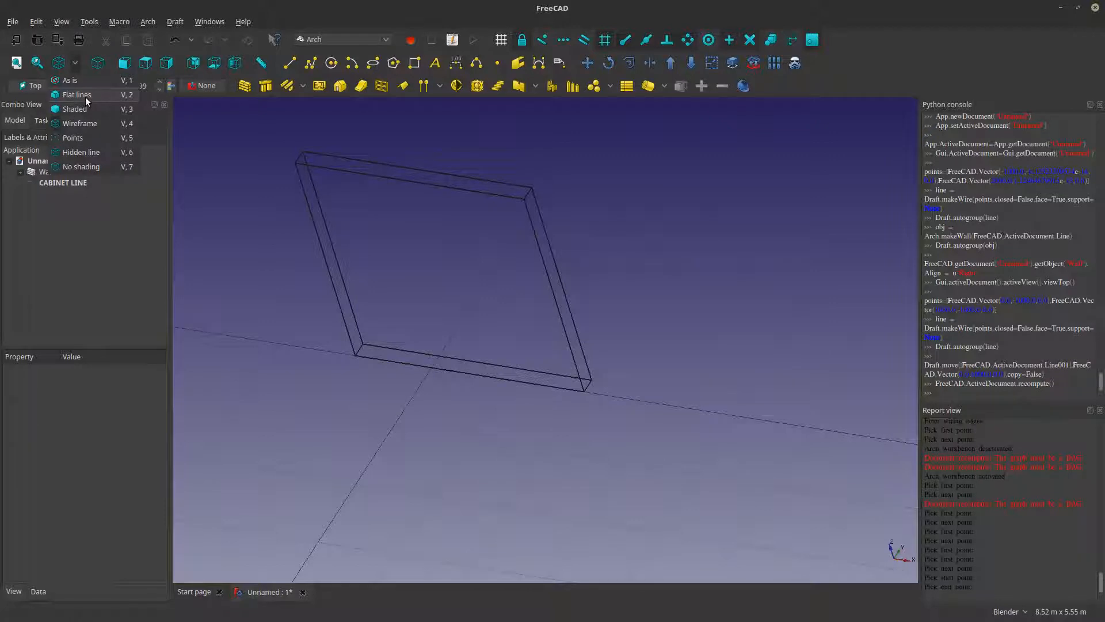
pyautogui.click(85, 96)
pyautogui.click(74, 62)
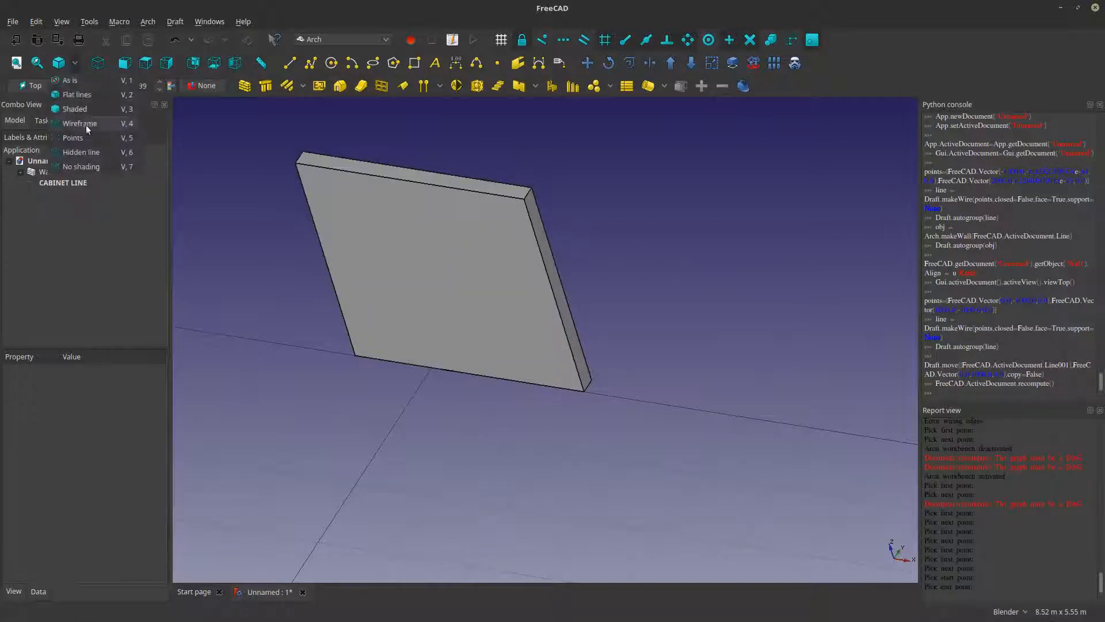
pyautogui.click(90, 166)
pyautogui.keyDown('shift'); pyautogui.moveTo(596, 432); pyautogui.dragTo(657, 507, button='middle'); pyautogui.keyUp('shift')
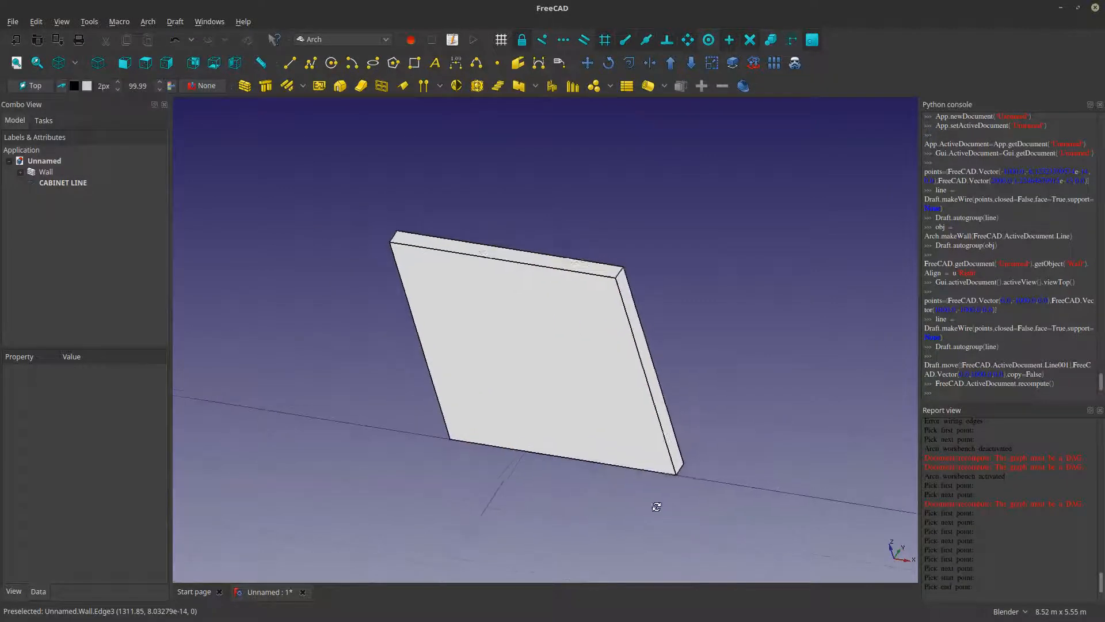
pyautogui.scroll(3, 634, 449)
# - Align the working plane to the wall's end face at X 2 m and create an Arch section plane on it
pyautogui.click(638, 299)
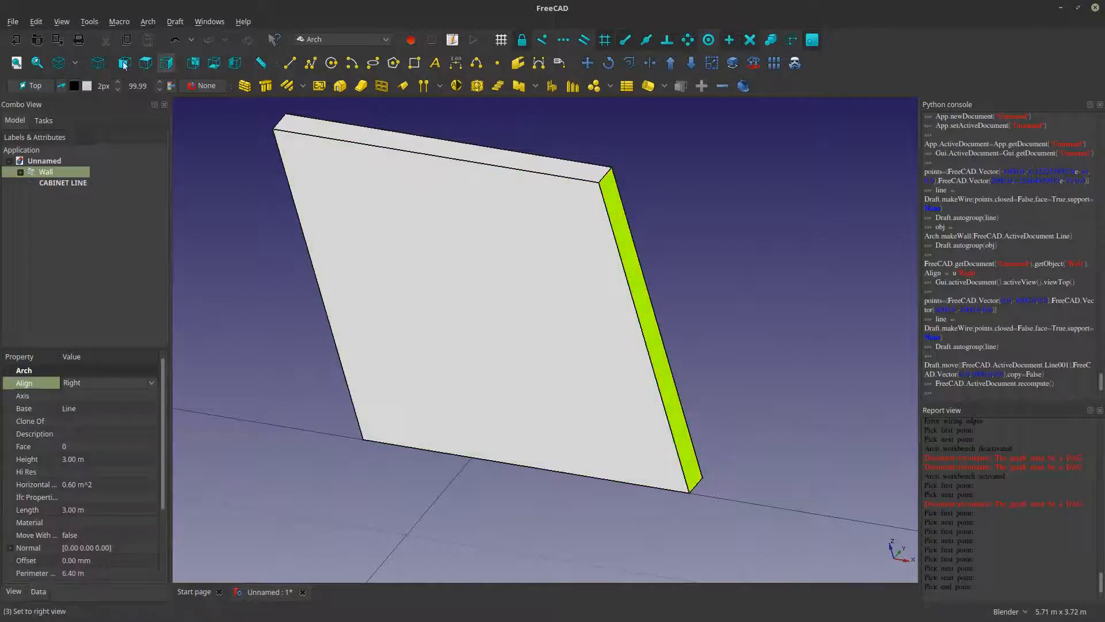
pyautogui.click(41, 88)
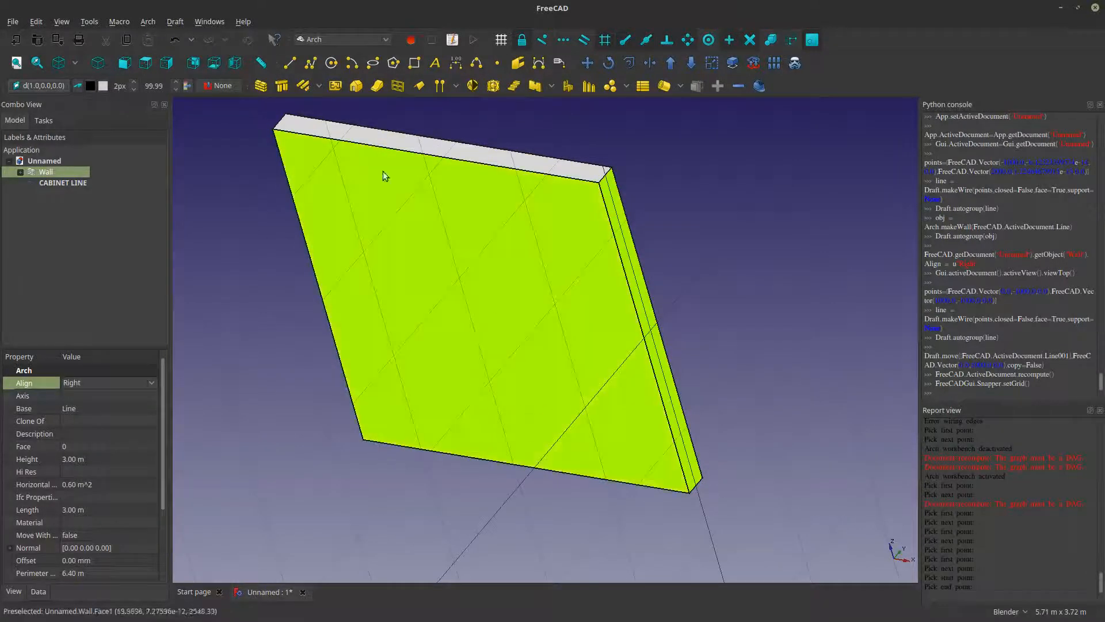
pyautogui.click(586, 139)
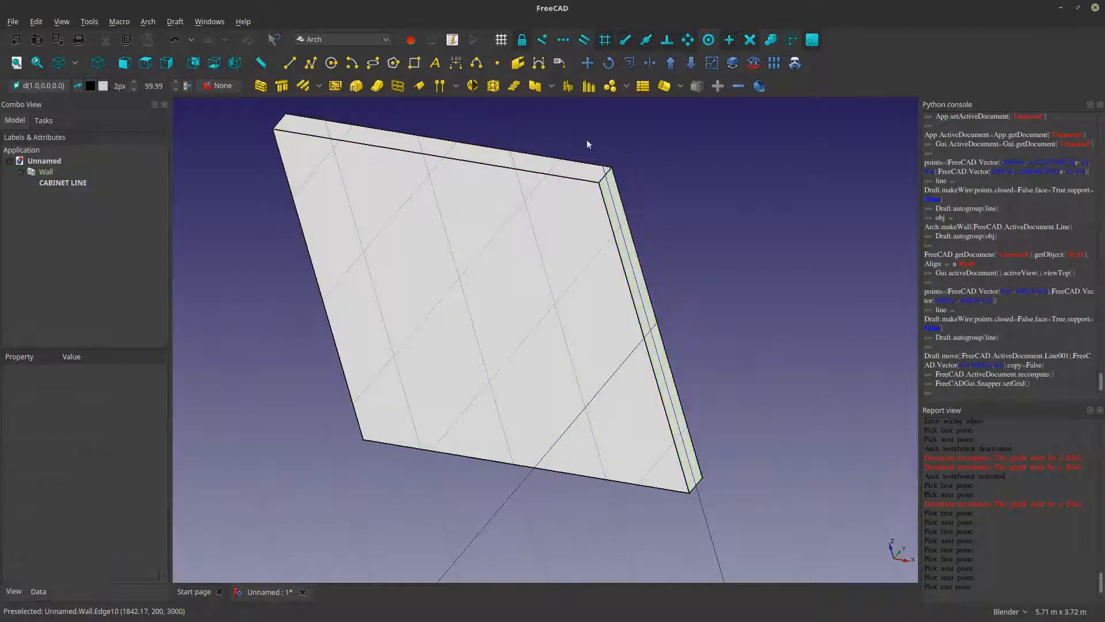
pyautogui.click(472, 87)
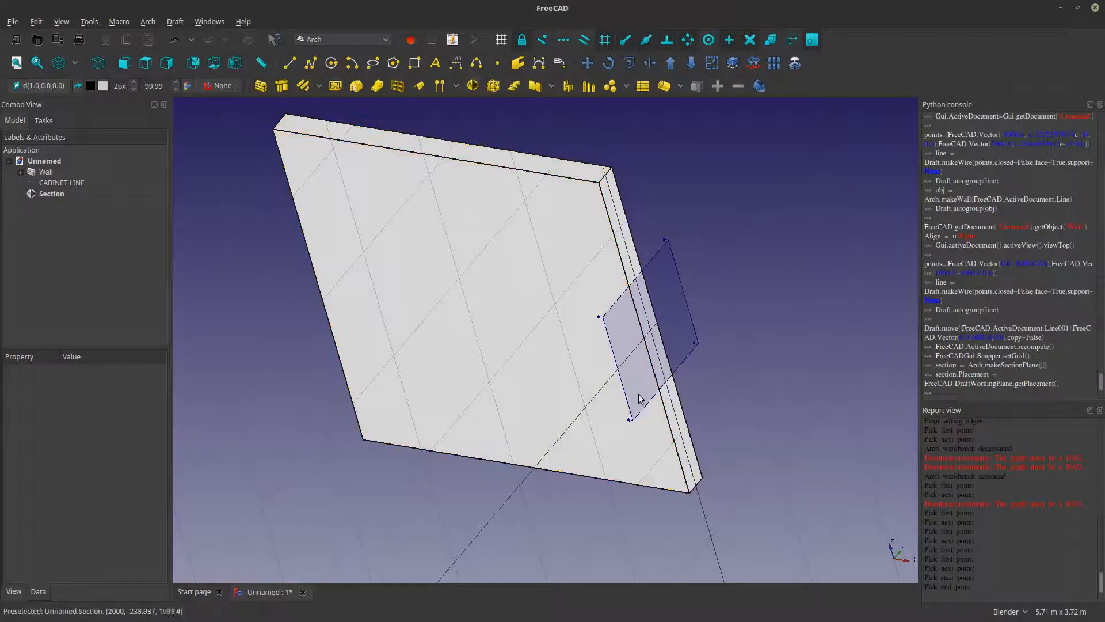
pyautogui.moveTo(608, 379); pyautogui.dragTo(570, 368, button='middle')
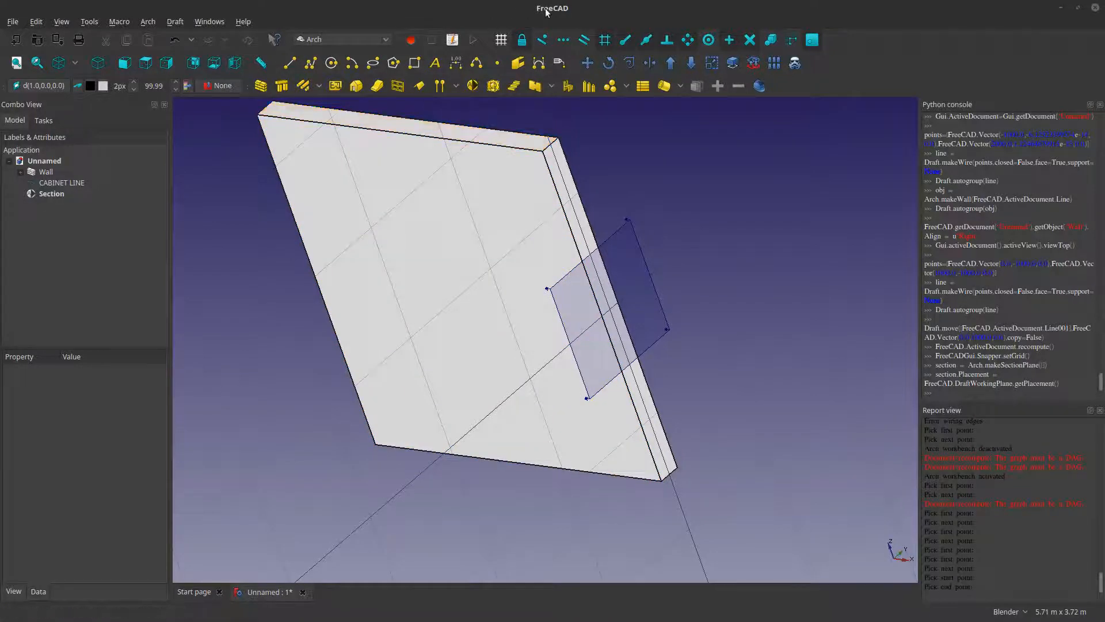
pyautogui.moveTo(626, 182); pyautogui.dragTo(665, 236, button='middle')
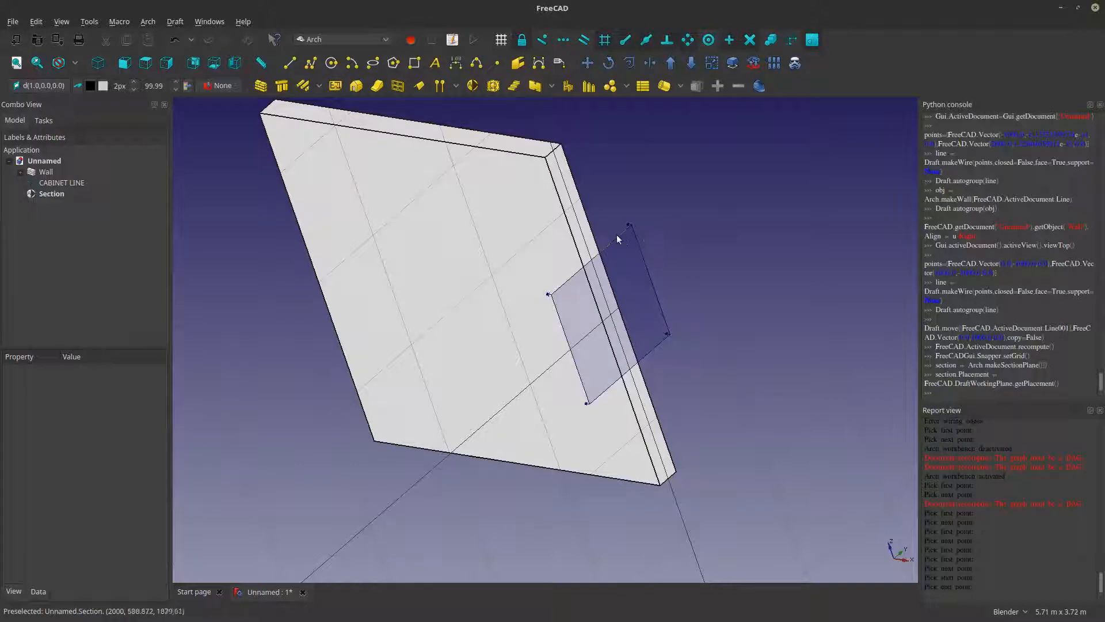
# - Set the section plane's Display Height and Display Length to 4 m each
pyautogui.click(648, 268)
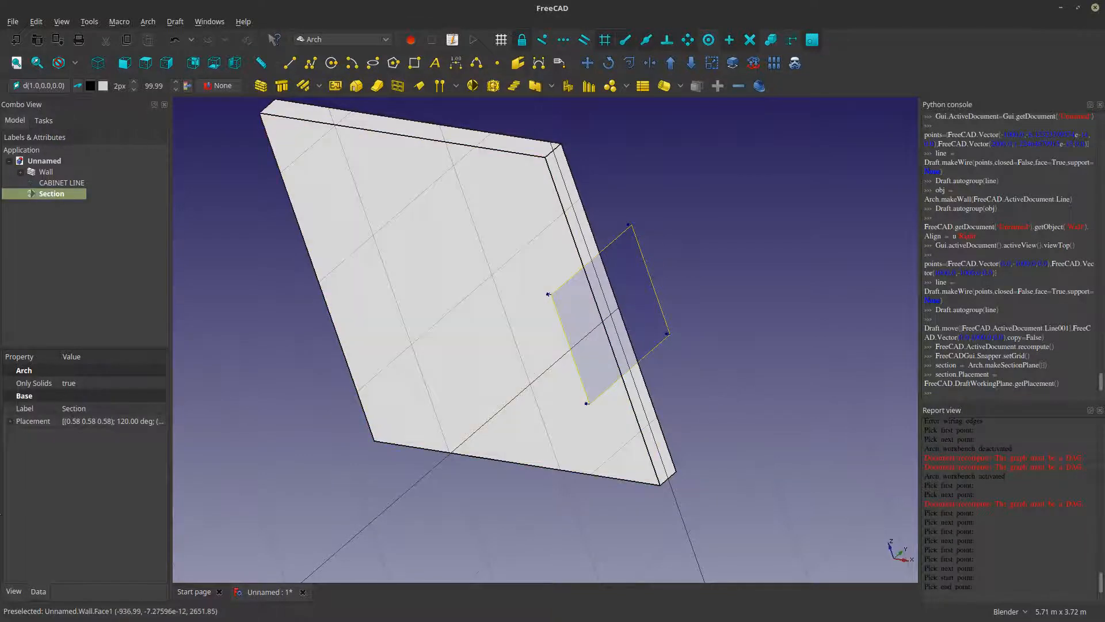
pyautogui.click(14, 591)
pyautogui.click(112, 408)
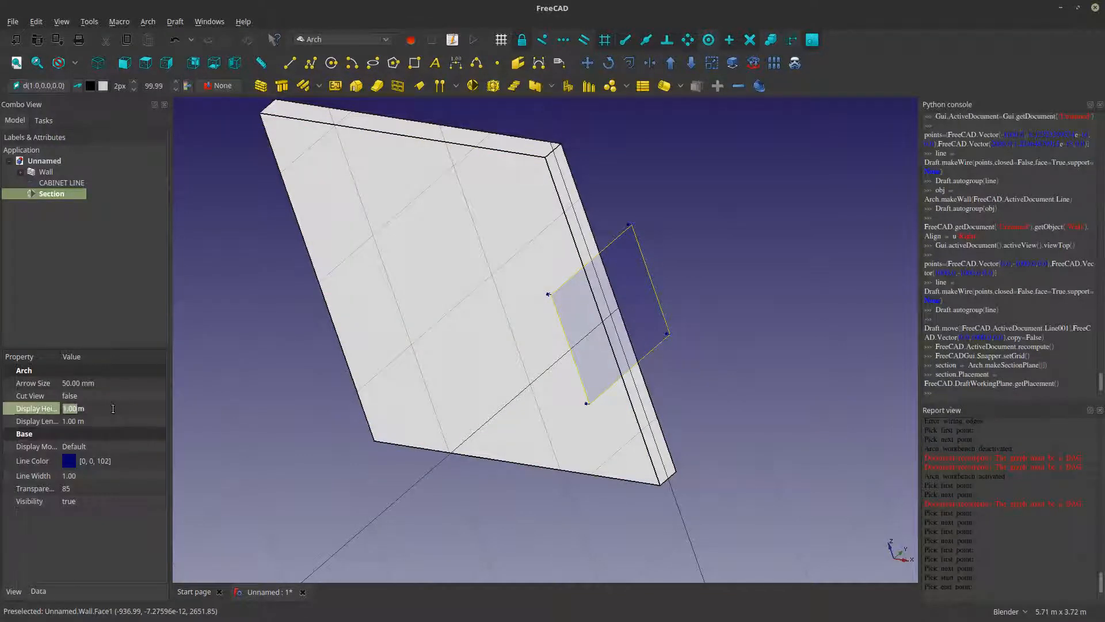
pyautogui.scroll(2, 113, 408)
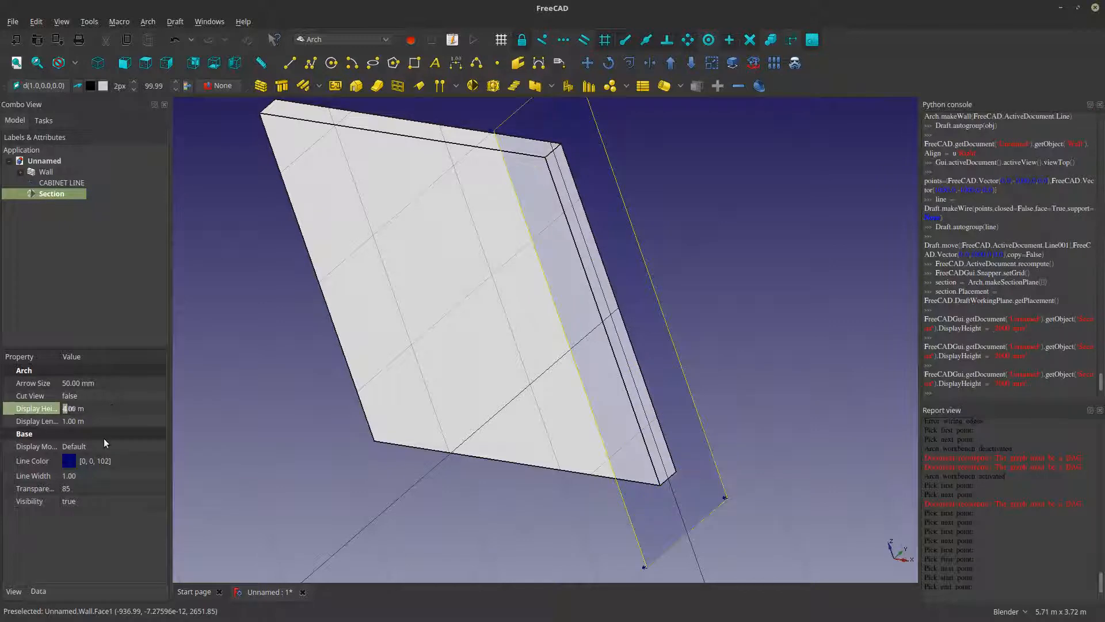
pyautogui.click(103, 422)
pyautogui.scroll(2, 103, 422)
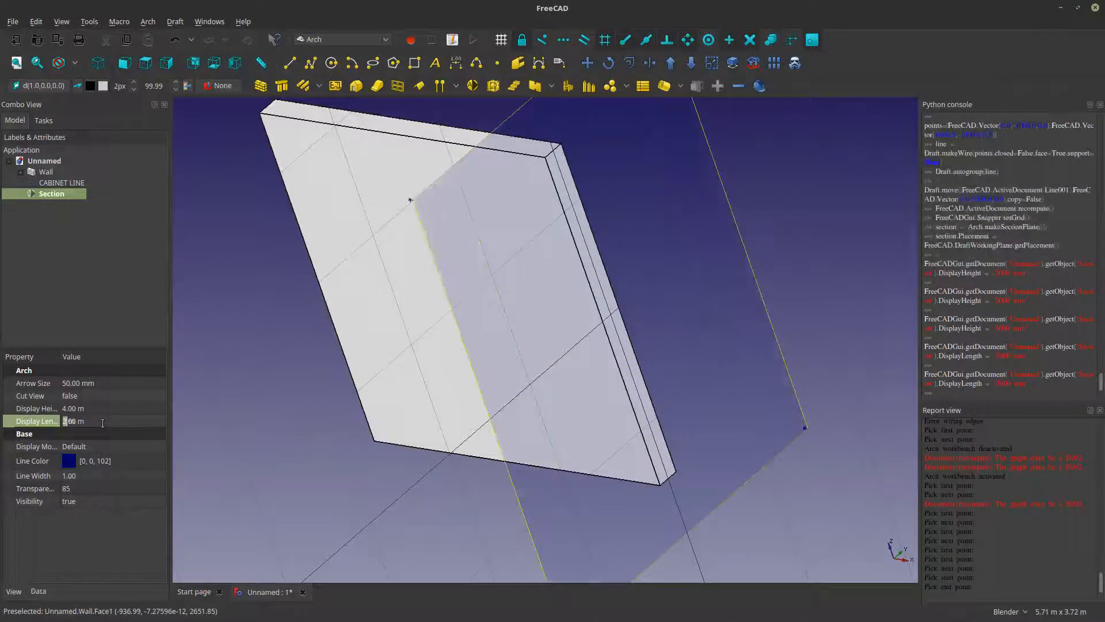
pyautogui.scroll(1, 102, 422)
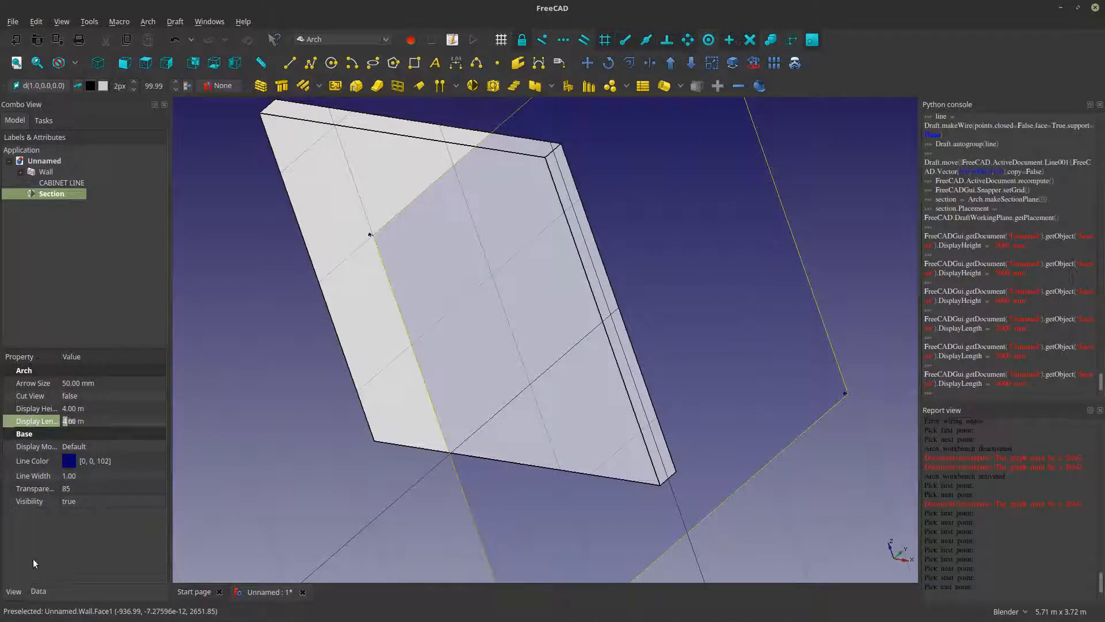
# - Set the section plane's Y position to -0.90 m and check its placement relative to the wall
pyautogui.click(38, 592)
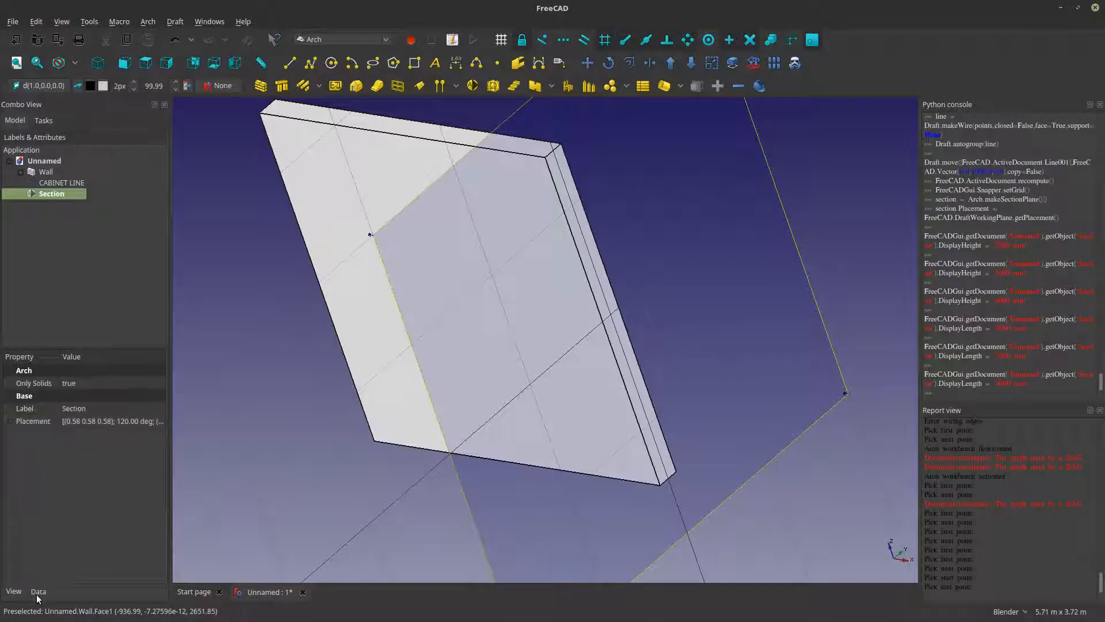
pyautogui.click(10, 421)
pyautogui.doubleClick(32, 459)
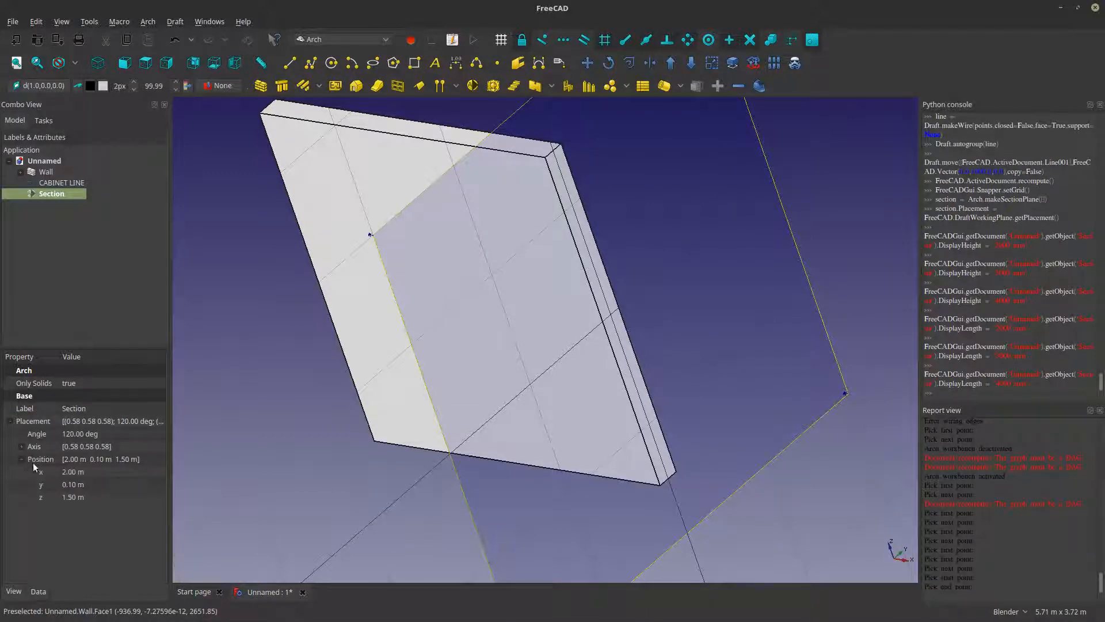
pyautogui.click(113, 484)
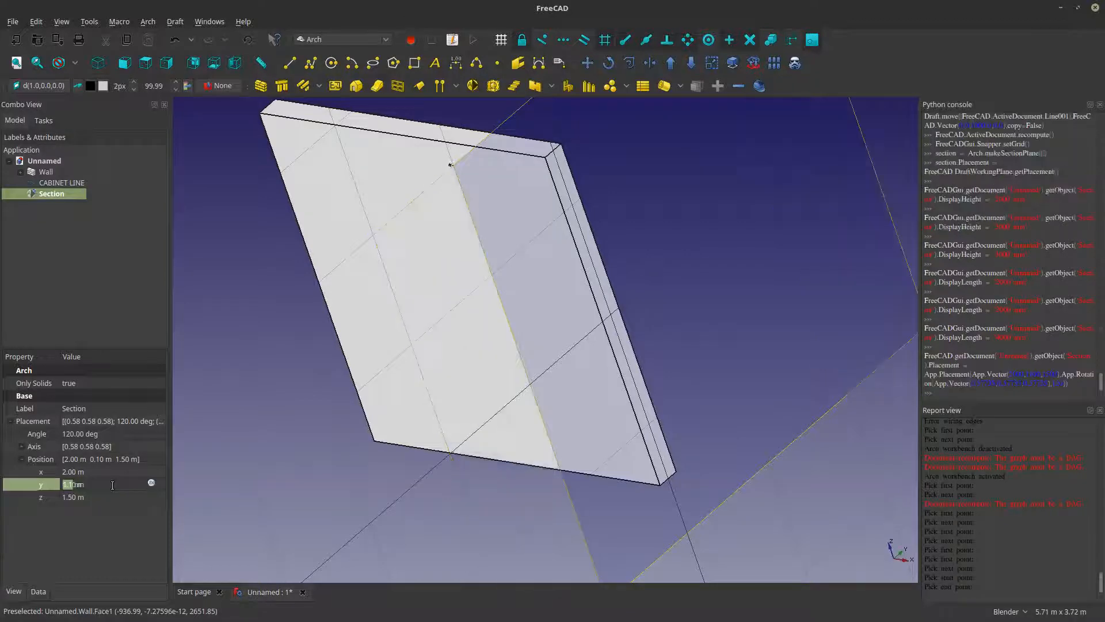
pyautogui.scroll(-1, 113, 485)
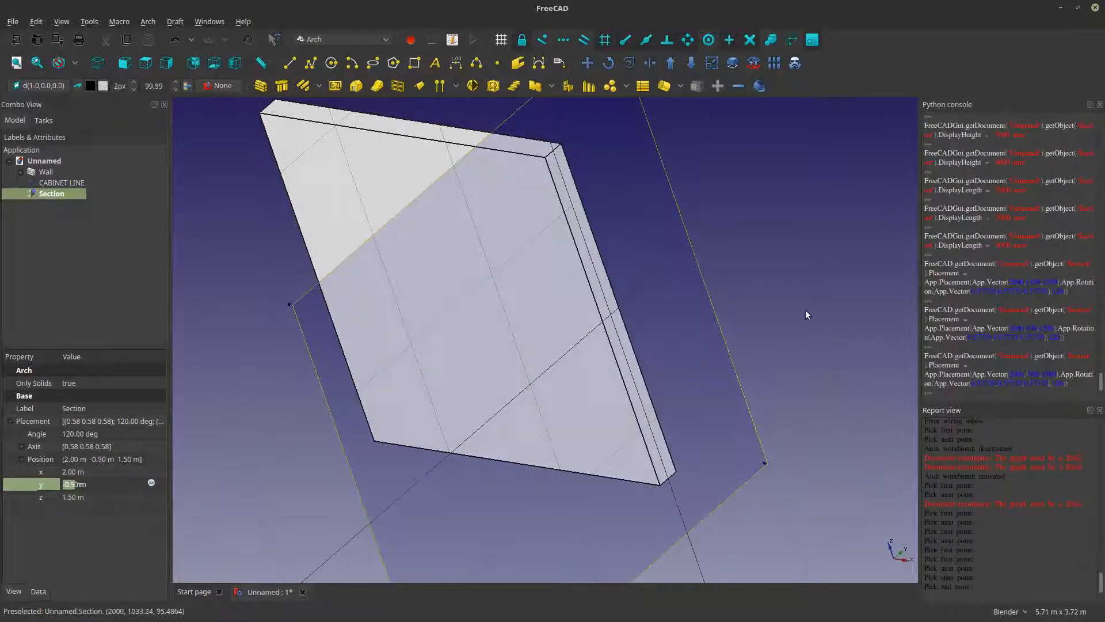
pyautogui.click(805, 312)
pyautogui.scroll(-2, 776, 334)
pyautogui.moveTo(774, 337); pyautogui.dragTo(700, 352, button='middle')
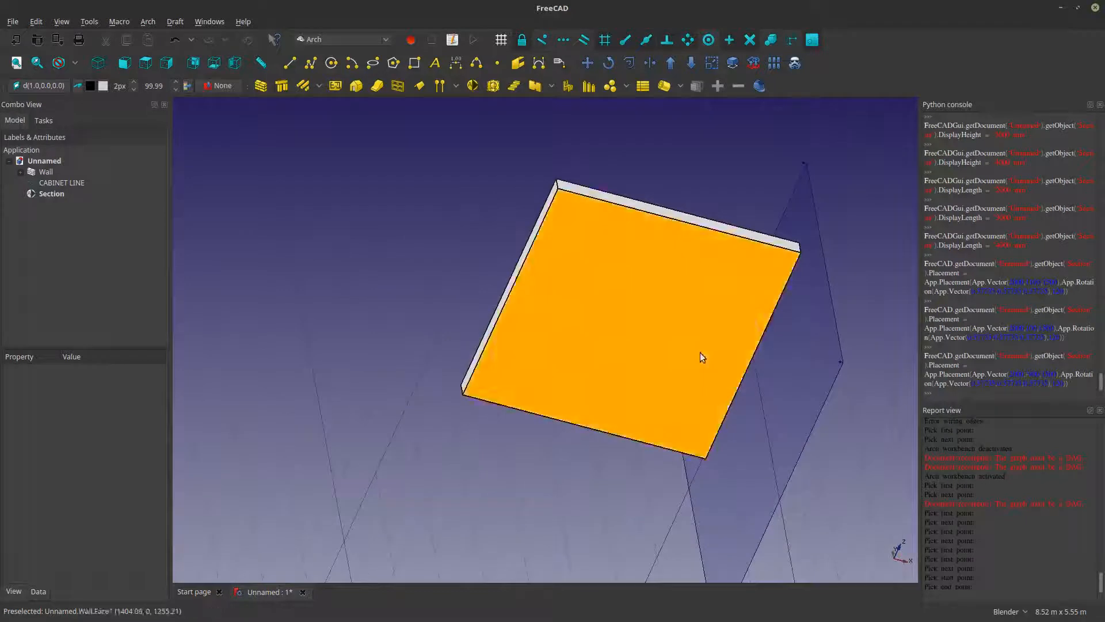
# - Set the working plane to Top while the section plane is selected
pyautogui.click(762, 536)
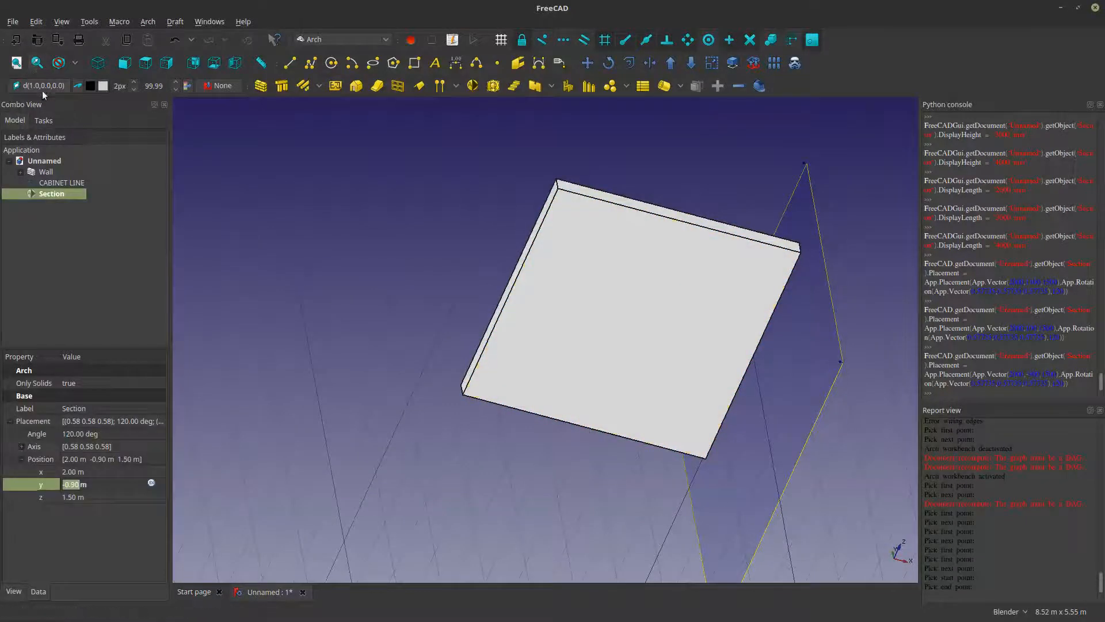
pyautogui.click(42, 88)
pyautogui.click(43, 221)
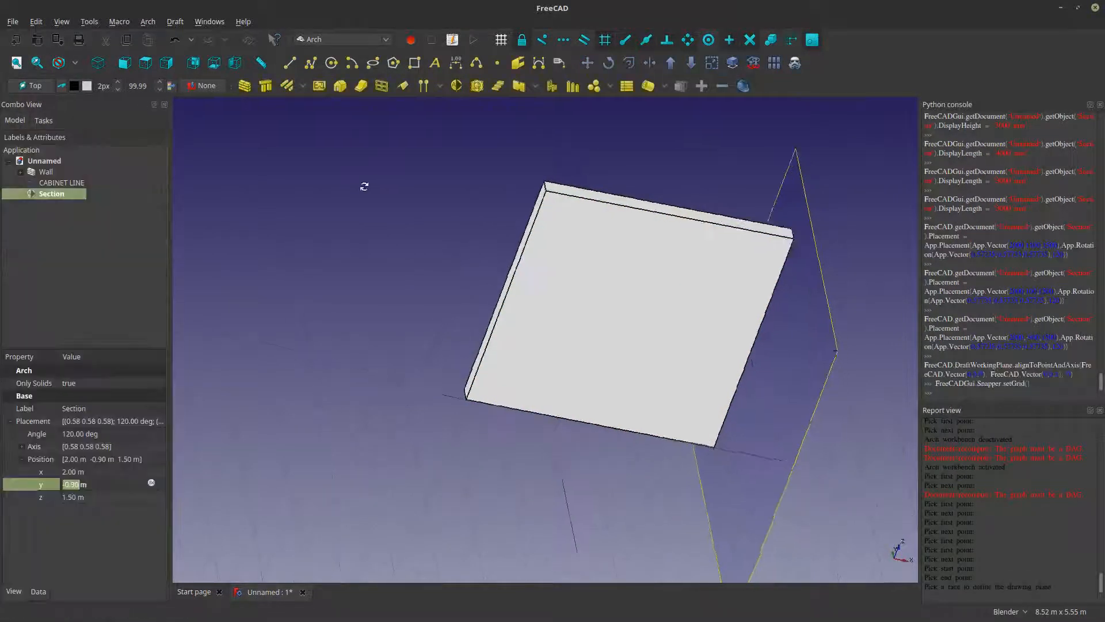
pyautogui.moveTo(366, 185); pyautogui.dragTo(258, 285, button='middle')
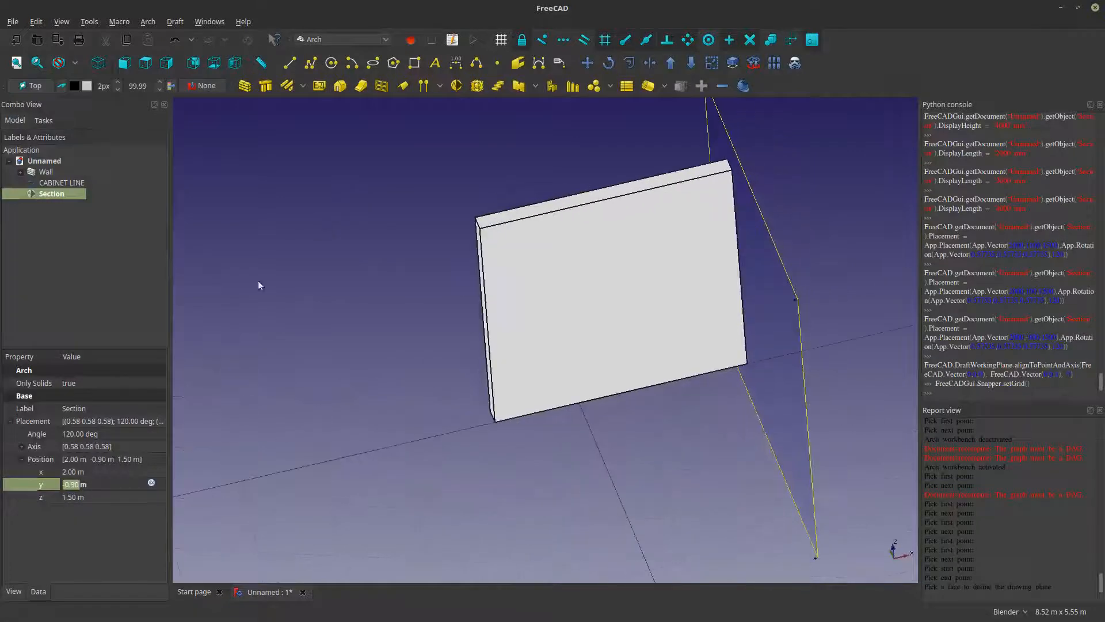
# - Try moving the section plane along the wall by stepping its X position down from the wall's end
pyautogui.click(99, 475)
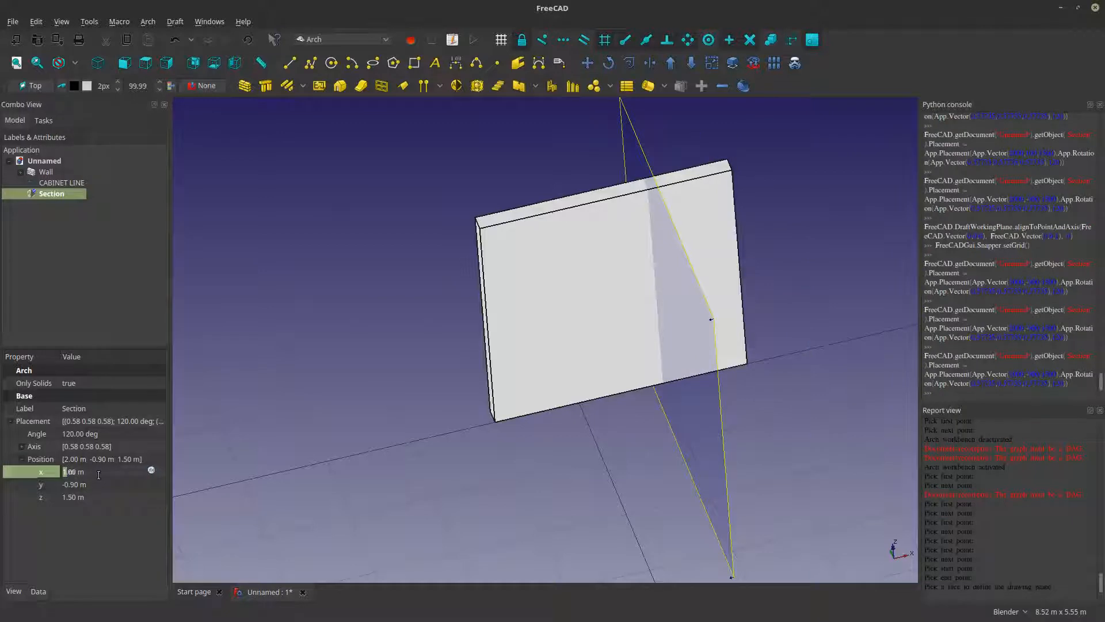
pyautogui.scroll(-1, 99, 474)
pyautogui.scroll(3, 99, 474)
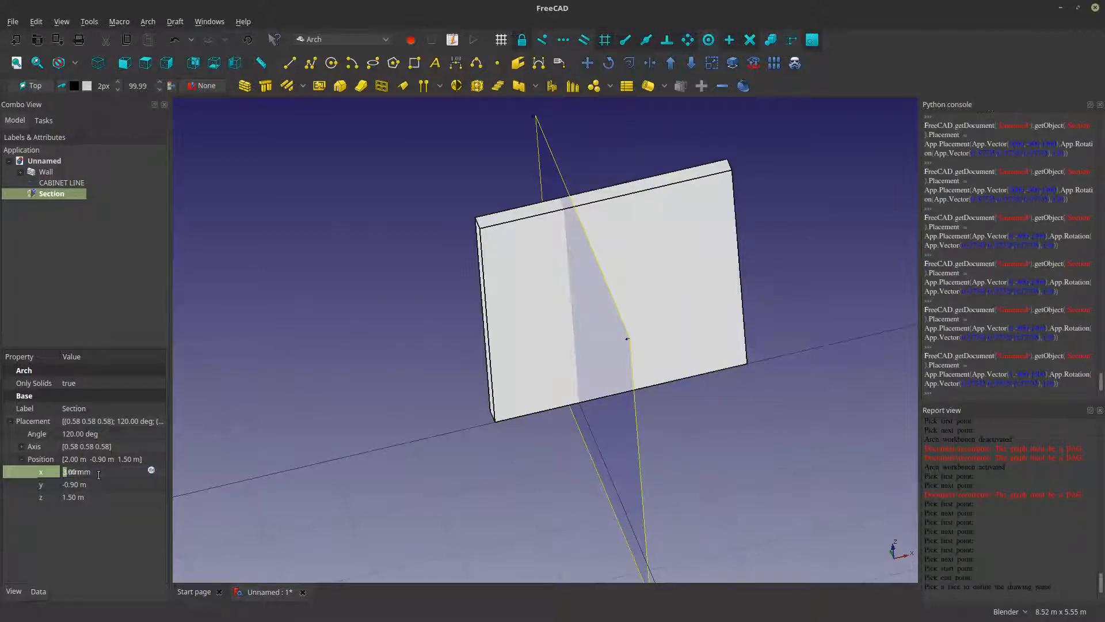
pyautogui.click(257, 521)
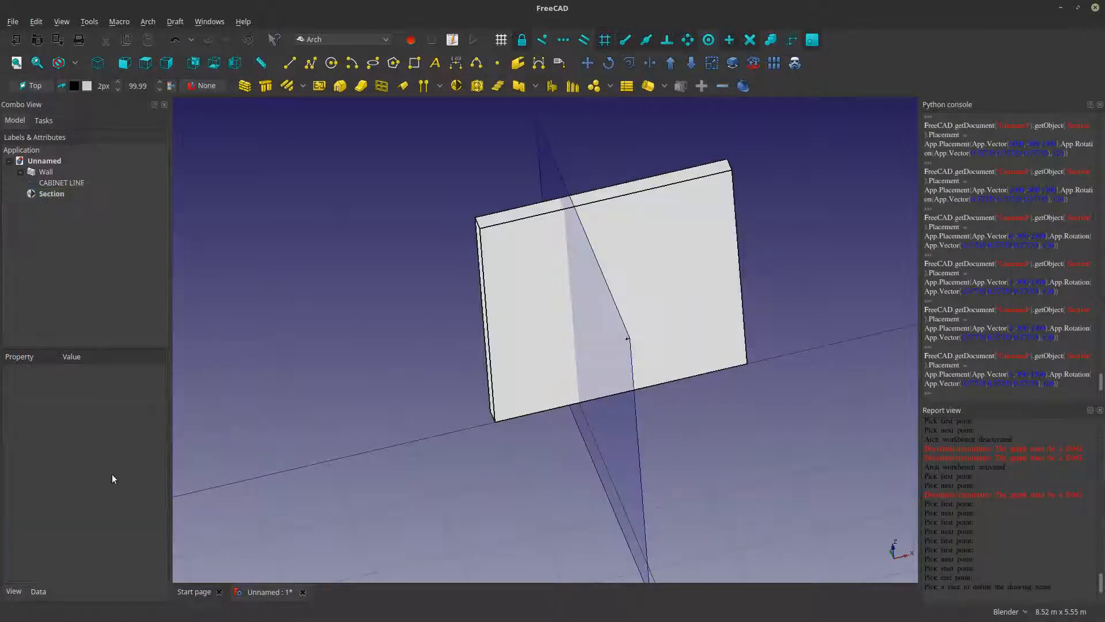
# - Correct the section plane's X position unit to metres and set the value to 1 m
pyautogui.click(52, 194)
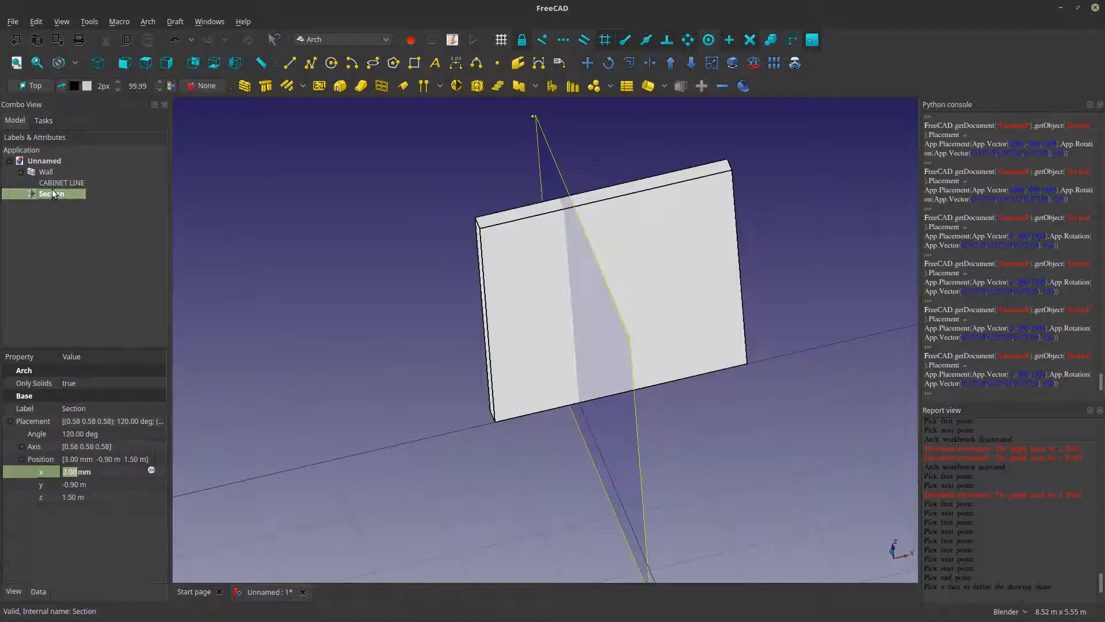
pyautogui.click(100, 471)
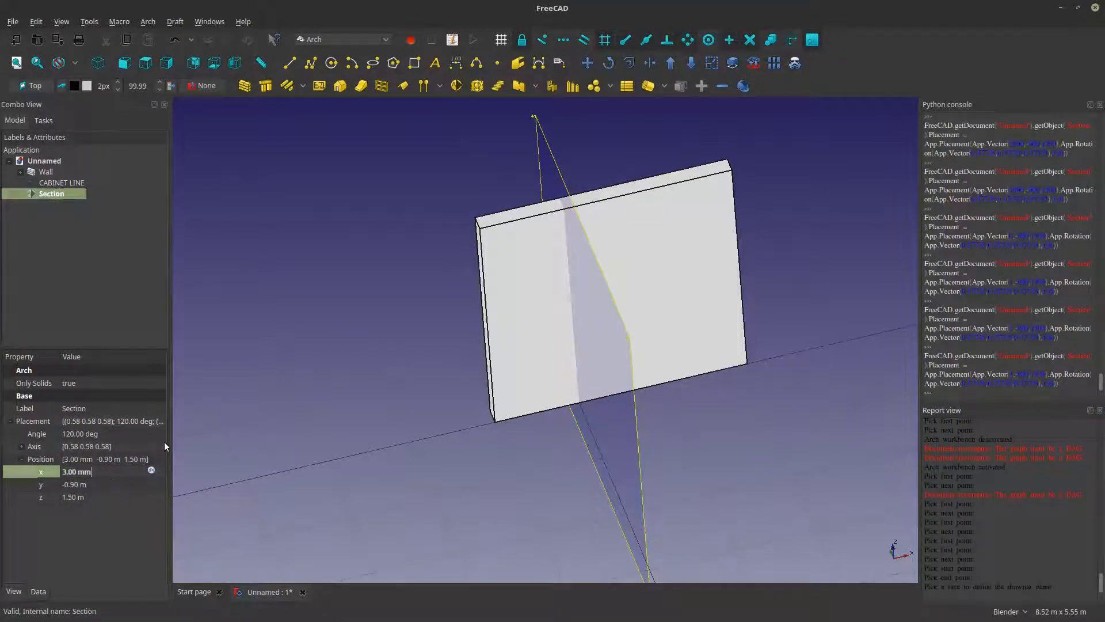
pyautogui.press('BackSpace')
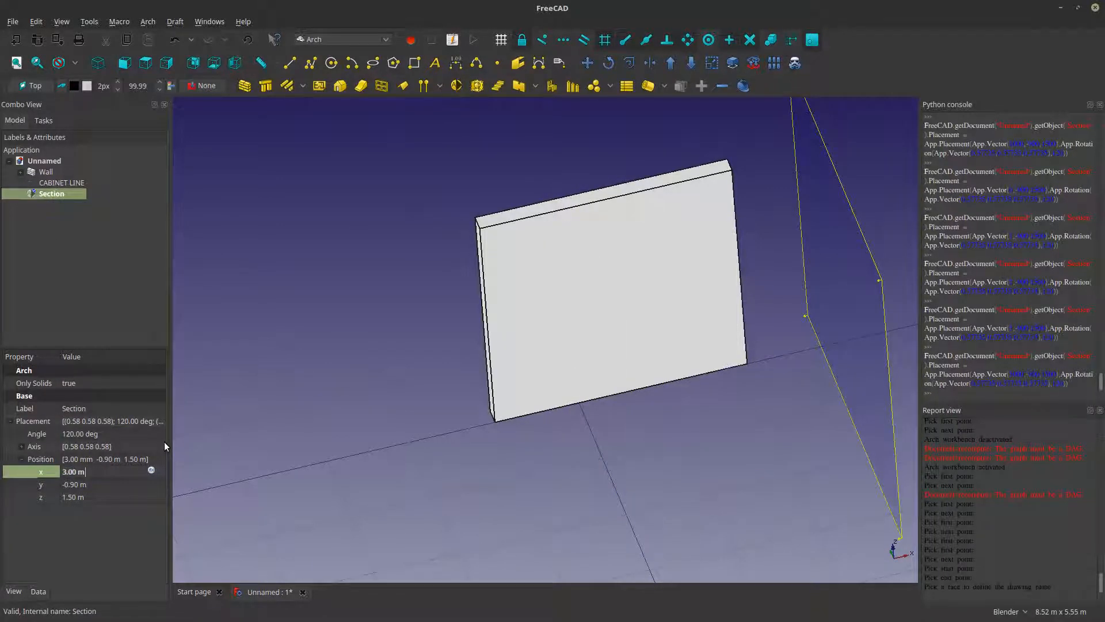
pyautogui.scroll(-1, 143, 475)
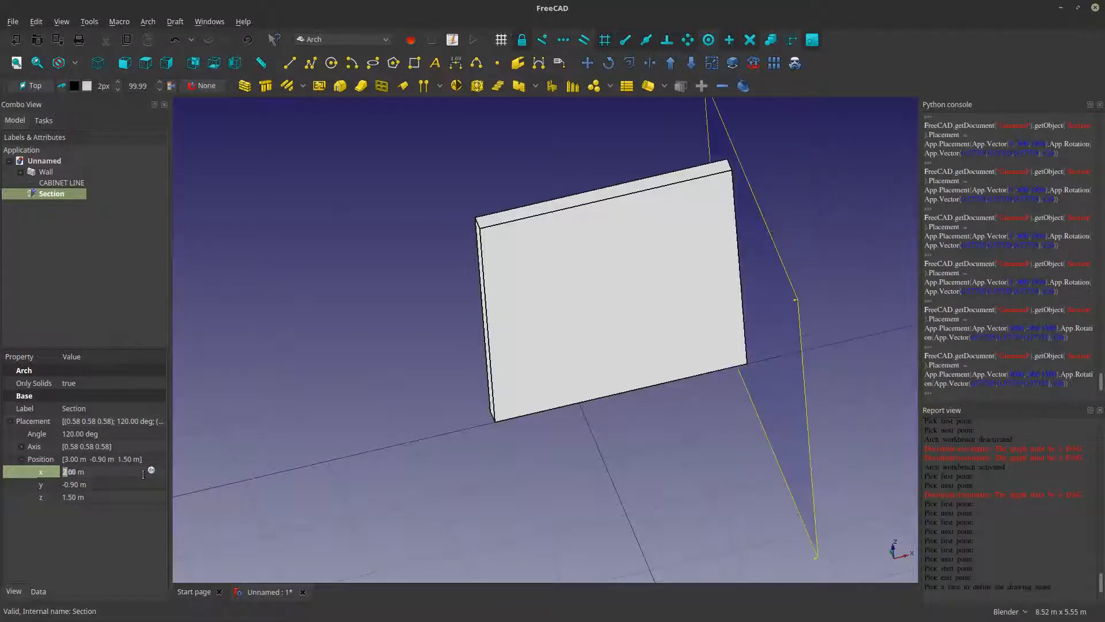
pyautogui.scroll(-1, 143, 474)
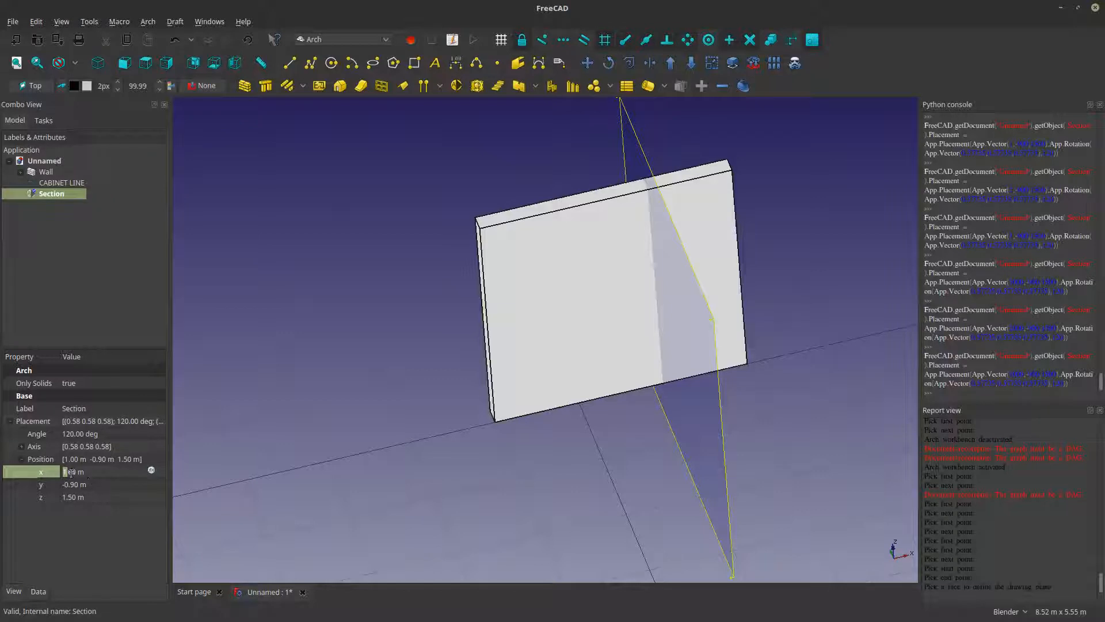
# - Try X positions of 1.20 m and 1.60 m for the section plane
pyautogui.moveTo(68, 475); pyautogui.dragTo(75, 479)
pyautogui.write('c')
pyautogui.write('m')
pyautogui.press('BackSpace')
pyautogui.press('BackSpace')
pyautogui.click(98, 473)
pyautogui.click(69, 472)
pyautogui.write('2')
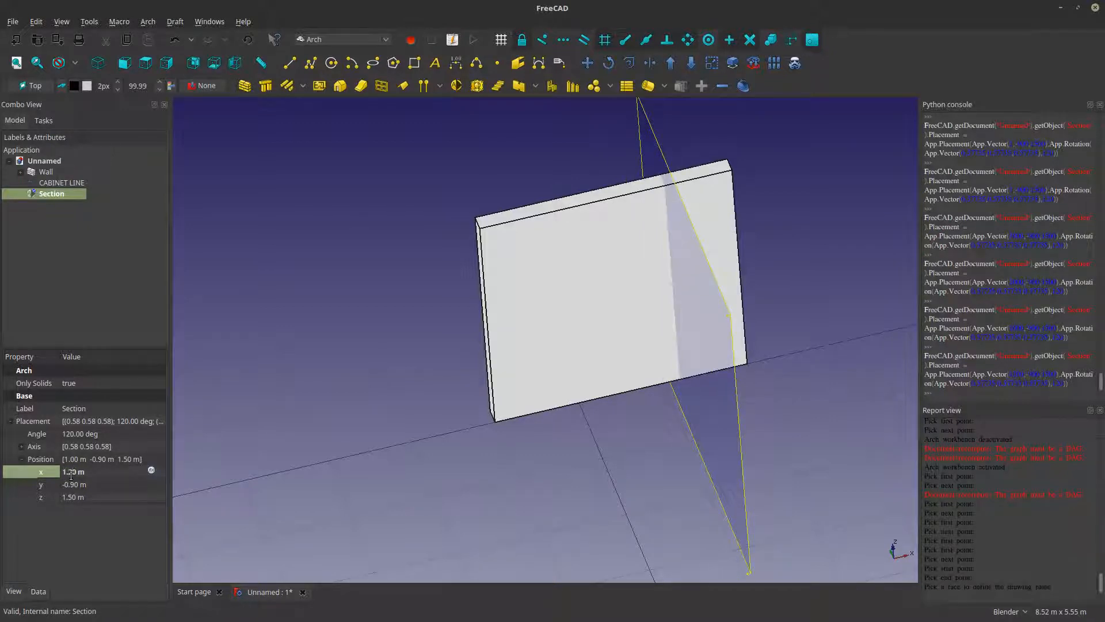
pyautogui.press('BackSpace')
pyautogui.write('6')
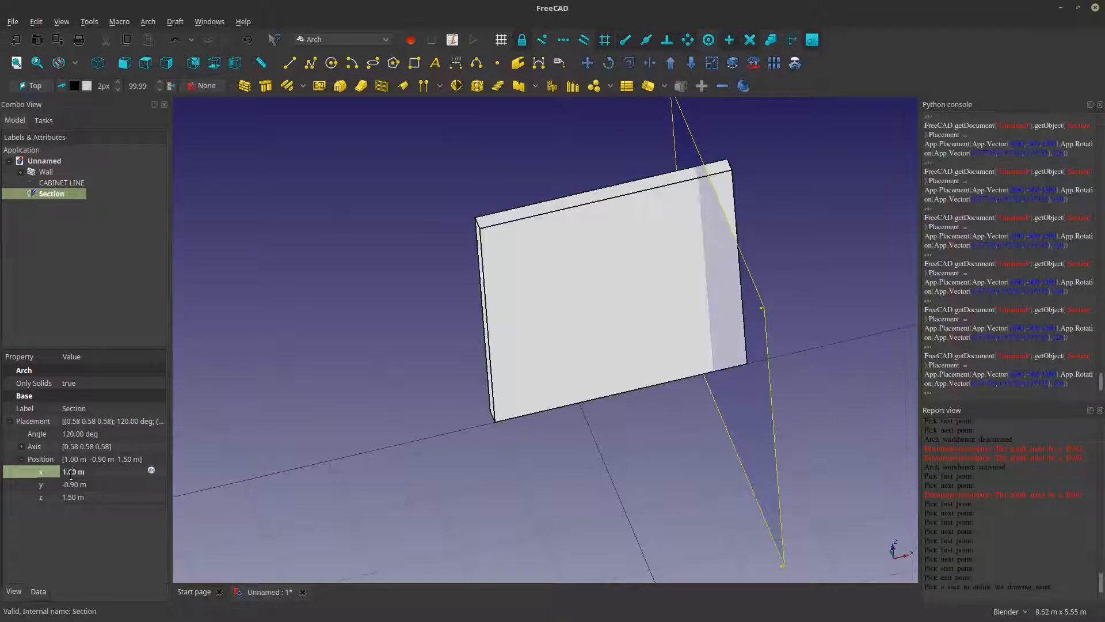
pyautogui.press('BackSpace')
pyautogui.write('2')
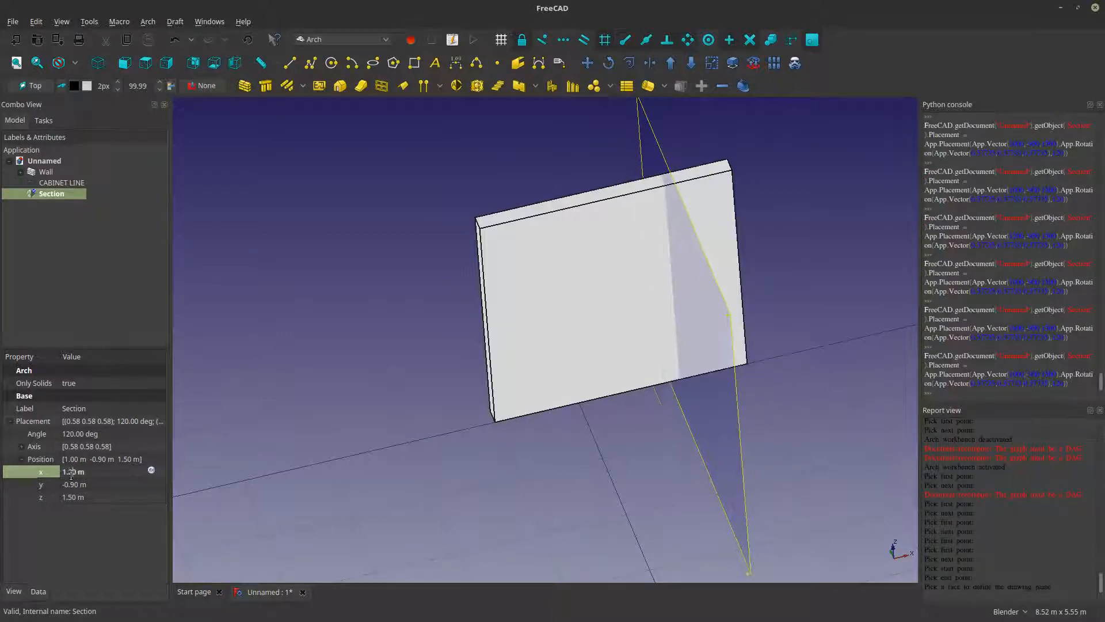
# - Set the section plane's X position to 0.50 m so it cuts through the wall
pyautogui.press('BackSpace')
pyautogui.press('BackSpace')
pyautogui.press('BackSpace')
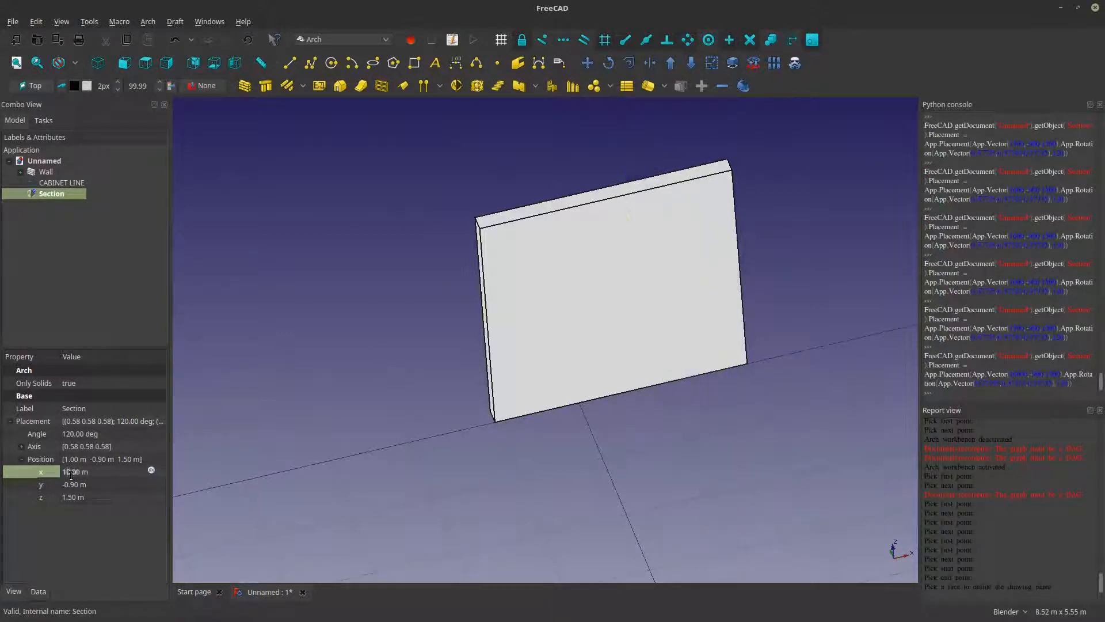
pyautogui.write('0.5')
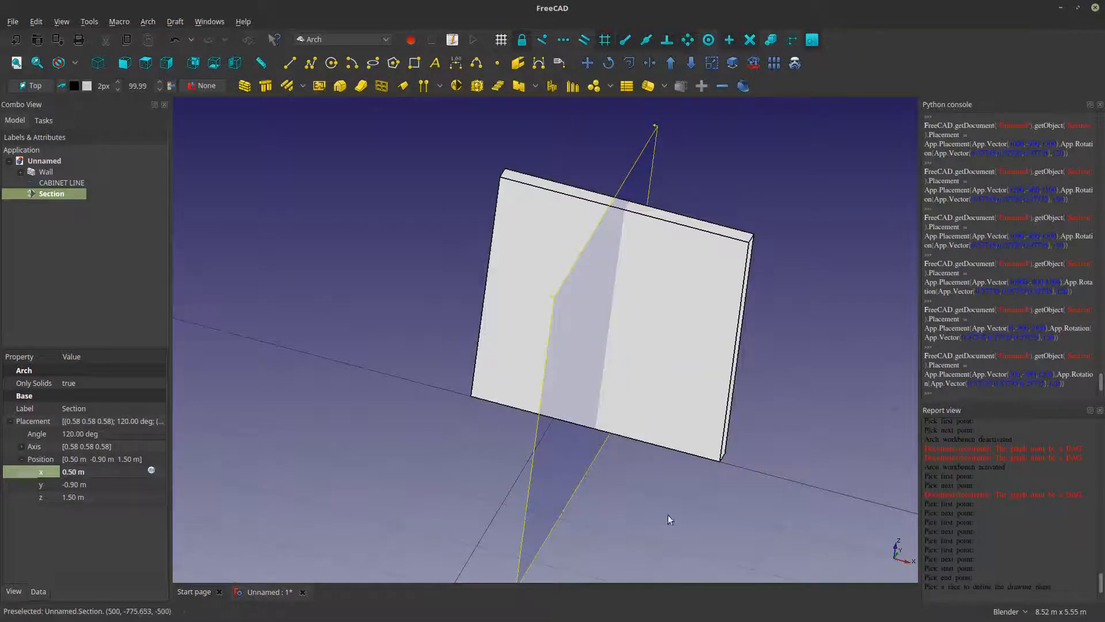
pyautogui.click(666, 499)
pyautogui.moveTo(665, 498); pyautogui.dragTo(596, 485, button='middle')
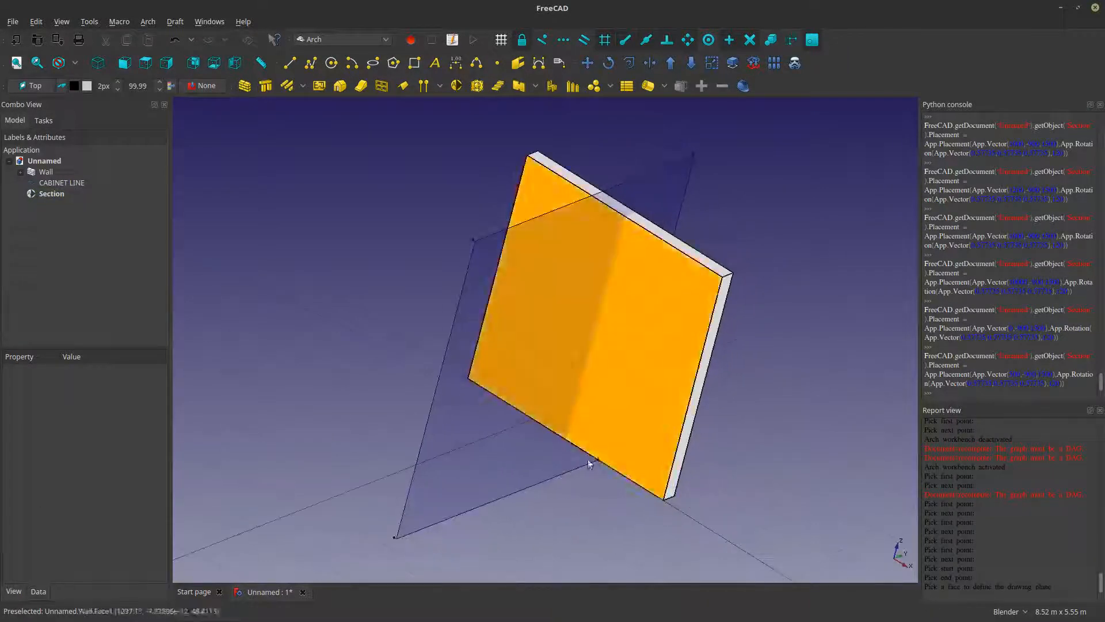
# - Increase the section plane's Arrow Size to 1.10 m in its view properties
pyautogui.click(473, 261)
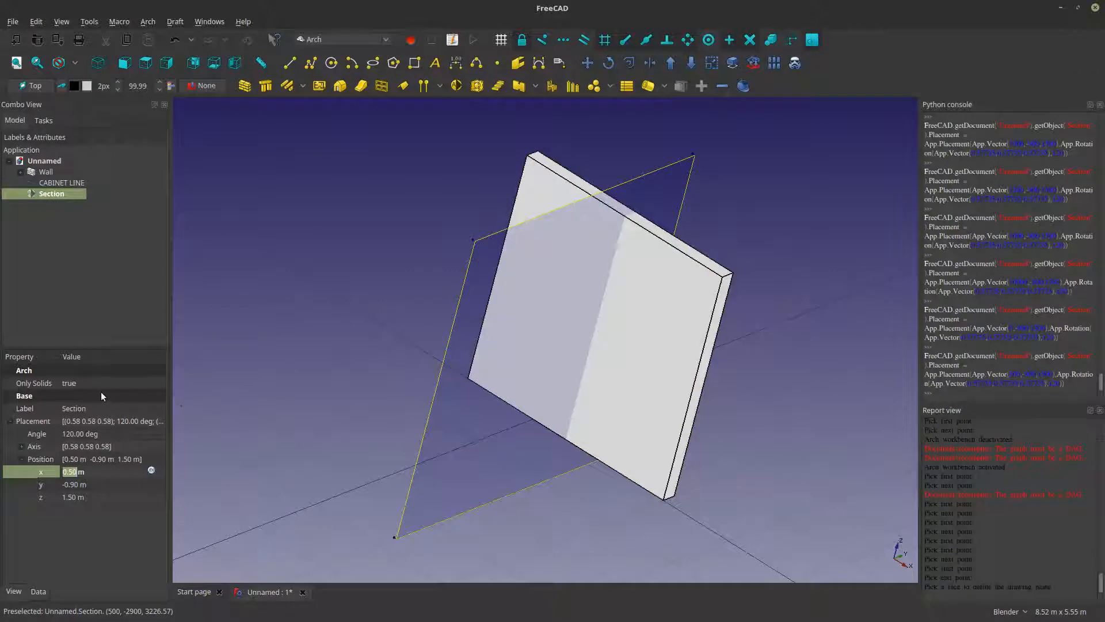
pyautogui.click(14, 592)
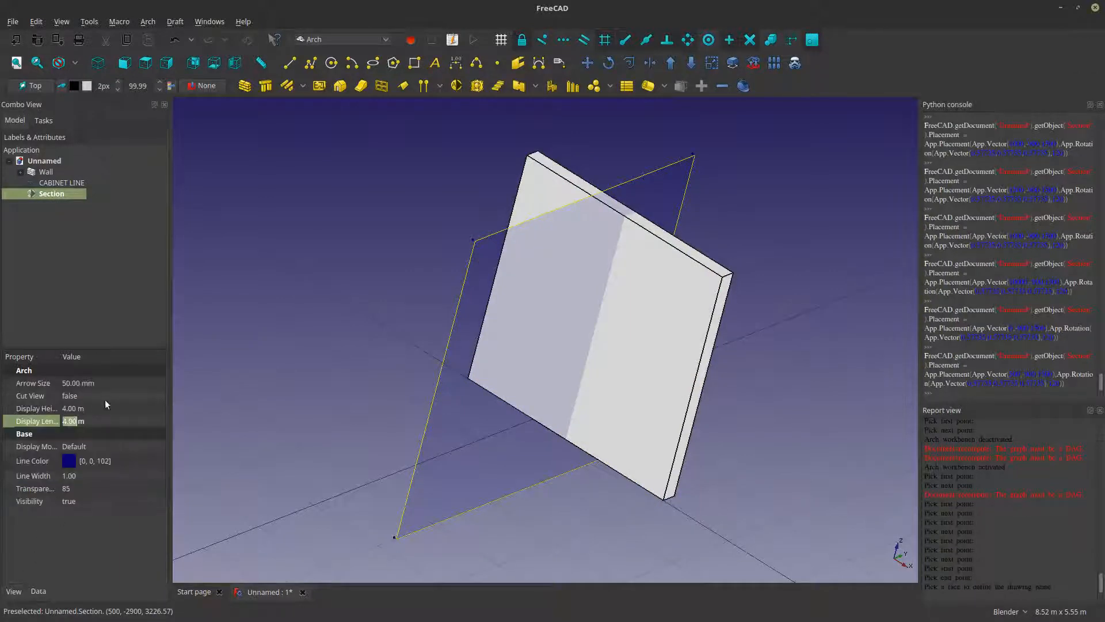
pyautogui.click(108, 383)
pyautogui.scroll(13, 111, 384)
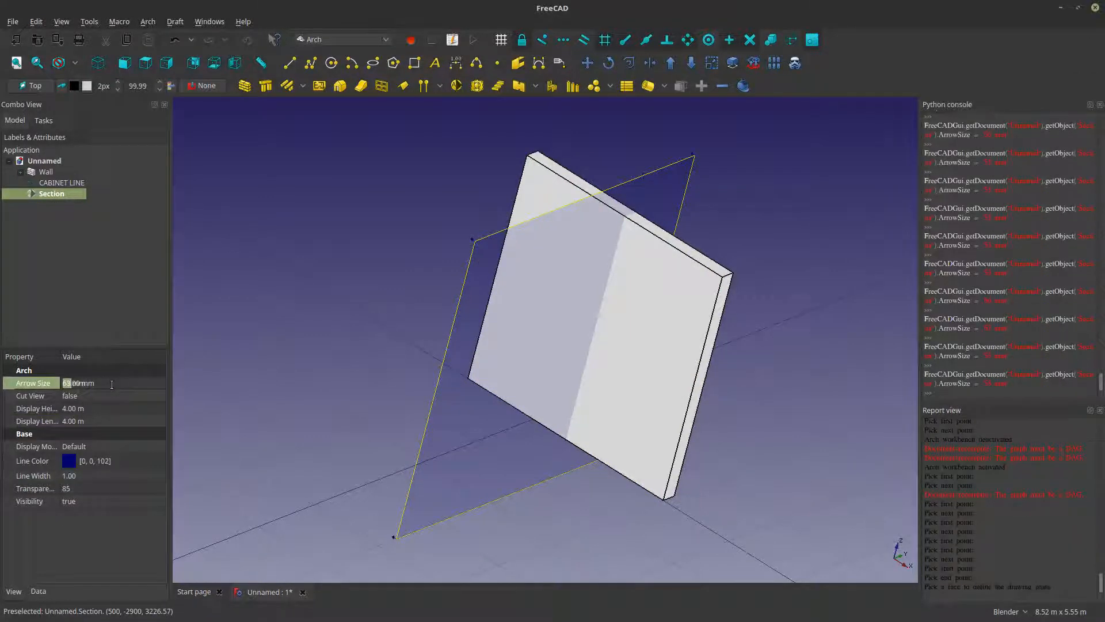
pyautogui.scroll(2, 112, 384)
pyautogui.scroll(20, 111, 384)
pyautogui.moveTo(541, 417); pyautogui.dragTo(724, 550, button='middle')
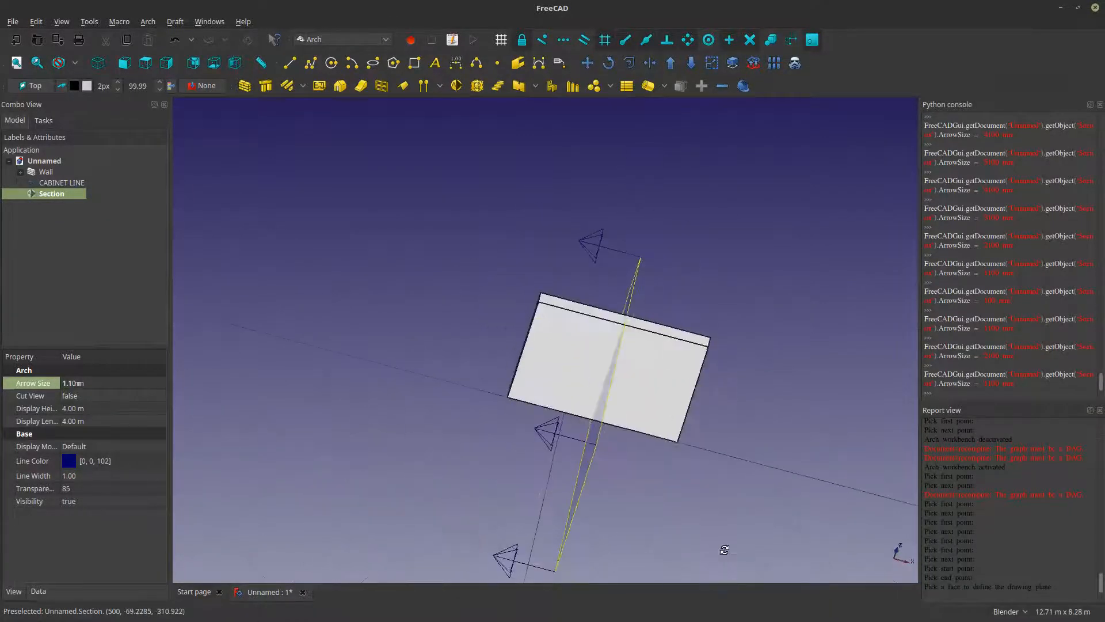
# - Create a new group in the document and rename it CAB
pyautogui.rightClick(51, 164)
pyautogui.click(91, 222)
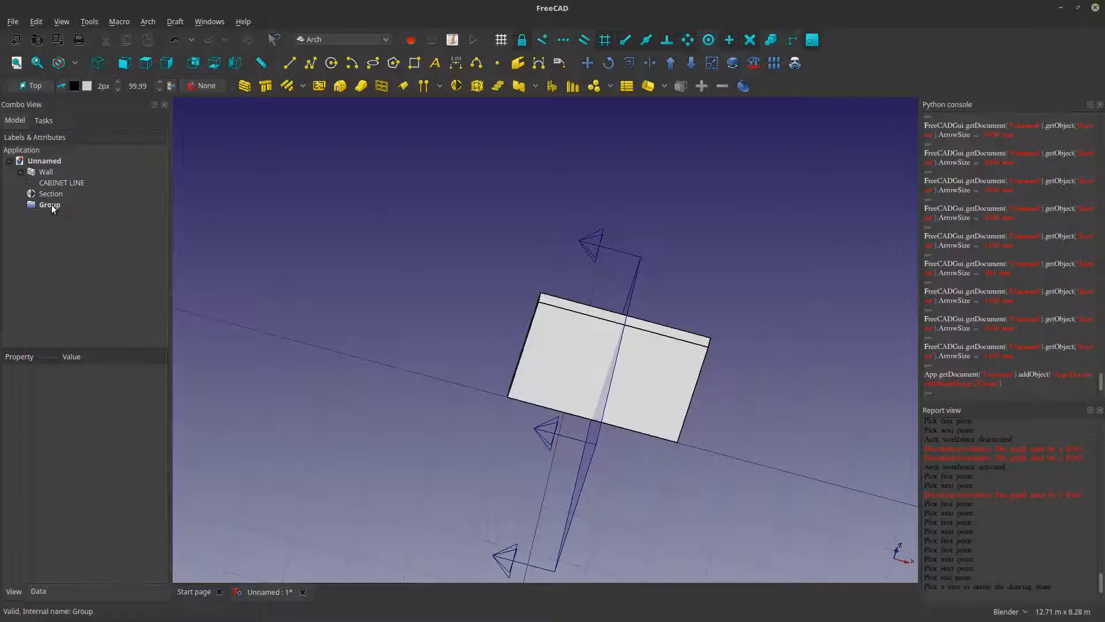
pyautogui.rightClick(50, 205)
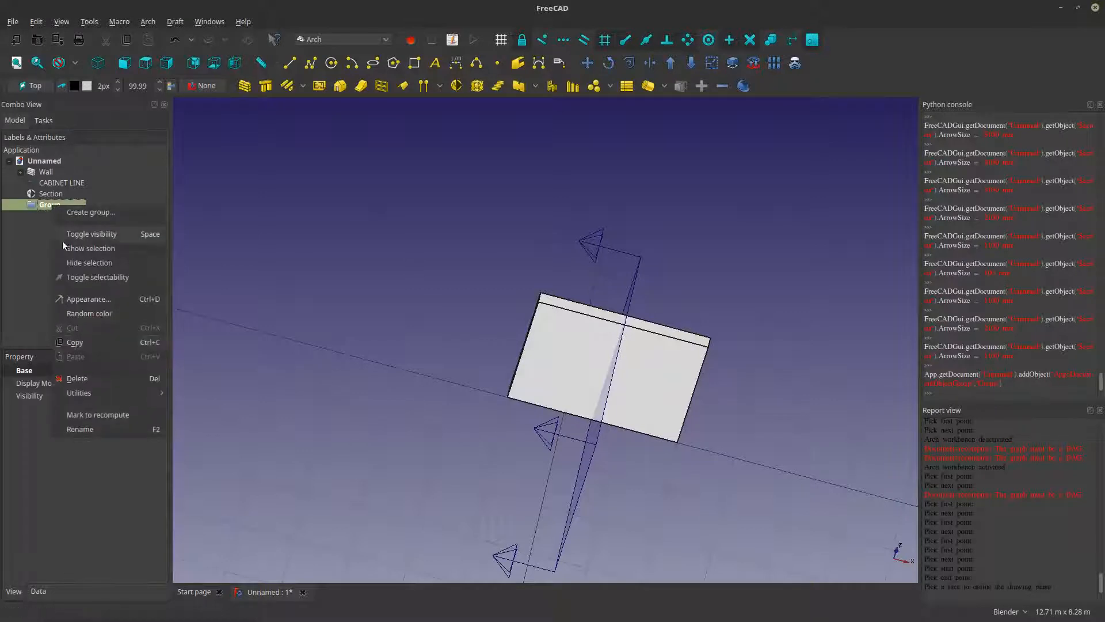
pyautogui.click(108, 430)
pyautogui.press('Return')
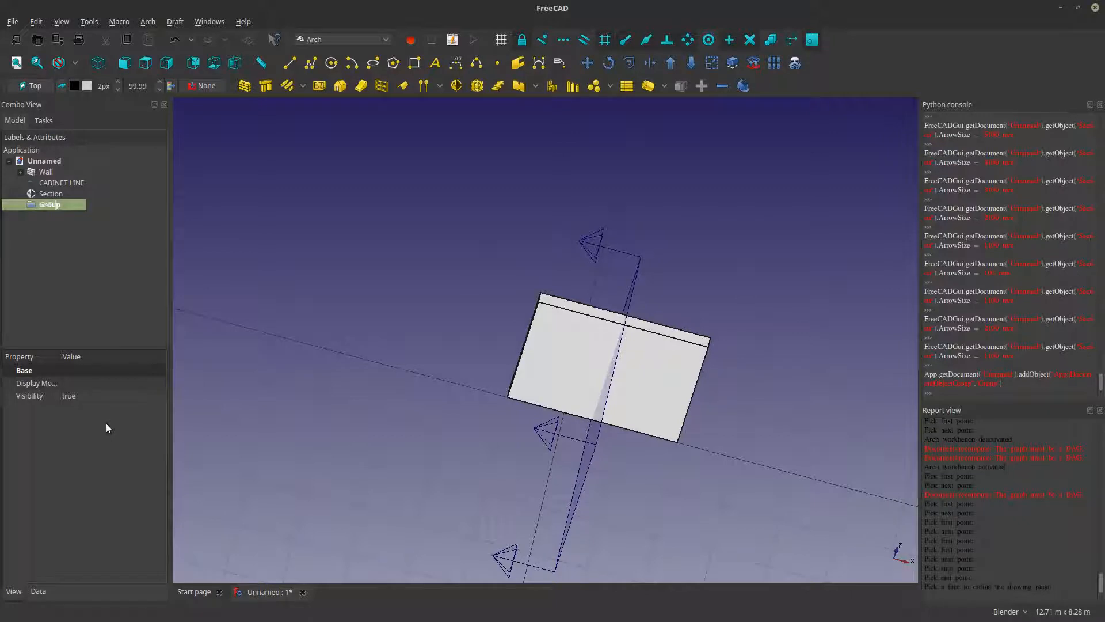
pyautogui.write('CAB')
pyautogui.moveTo(601, 324); pyautogui.dragTo(731, 406, button='middle')
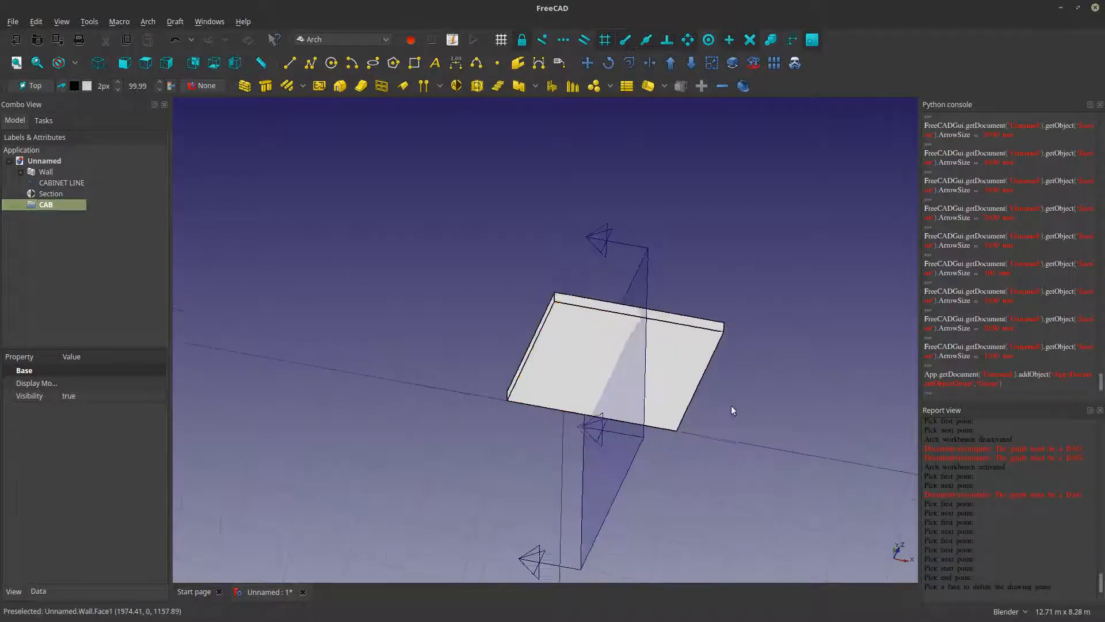
# - Create an Arch wall from CABINET LINE and move the new wall into the CAB group
pyautogui.click(46, 171)
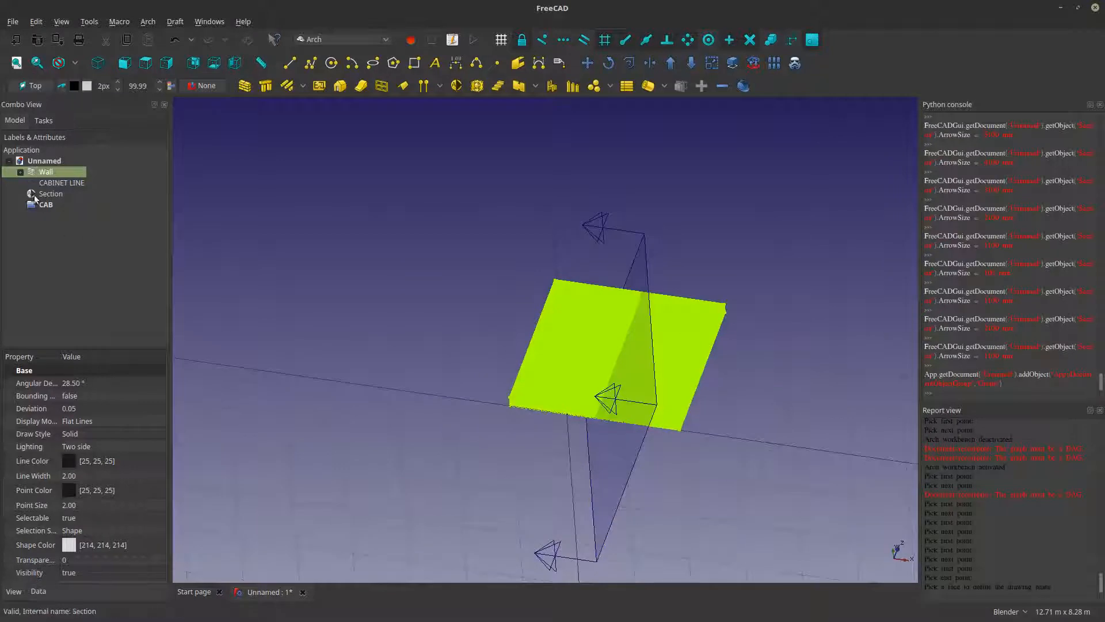
pyautogui.click(53, 184)
pyautogui.moveTo(511, 374); pyautogui.dragTo(504, 519, button='middle')
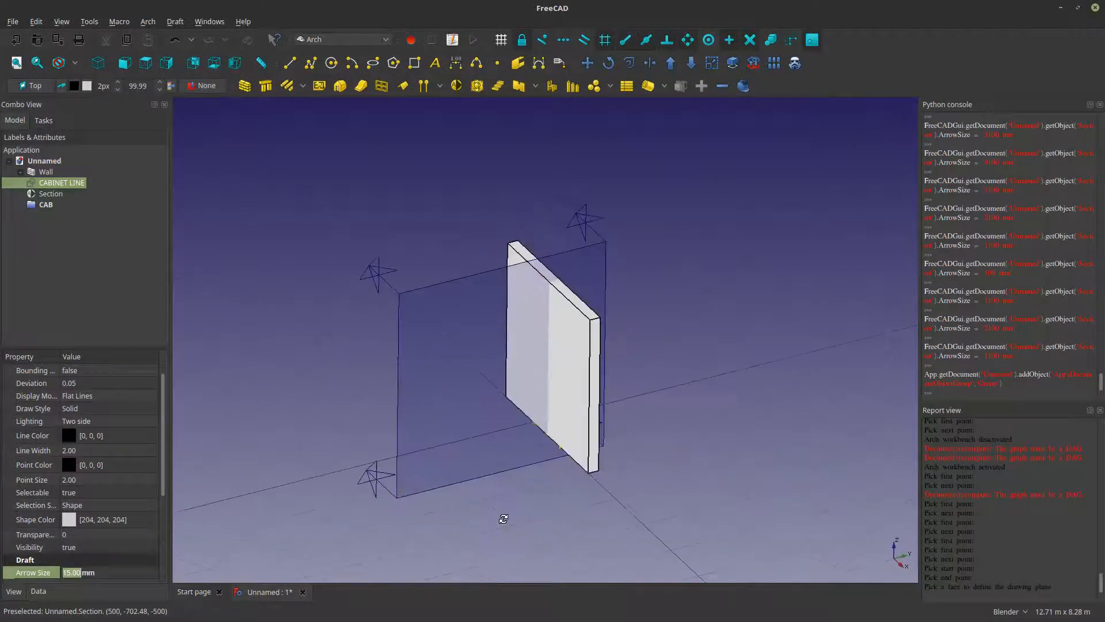
pyautogui.click(245, 86)
pyautogui.moveTo(574, 261); pyautogui.dragTo(581, 343, button='middle')
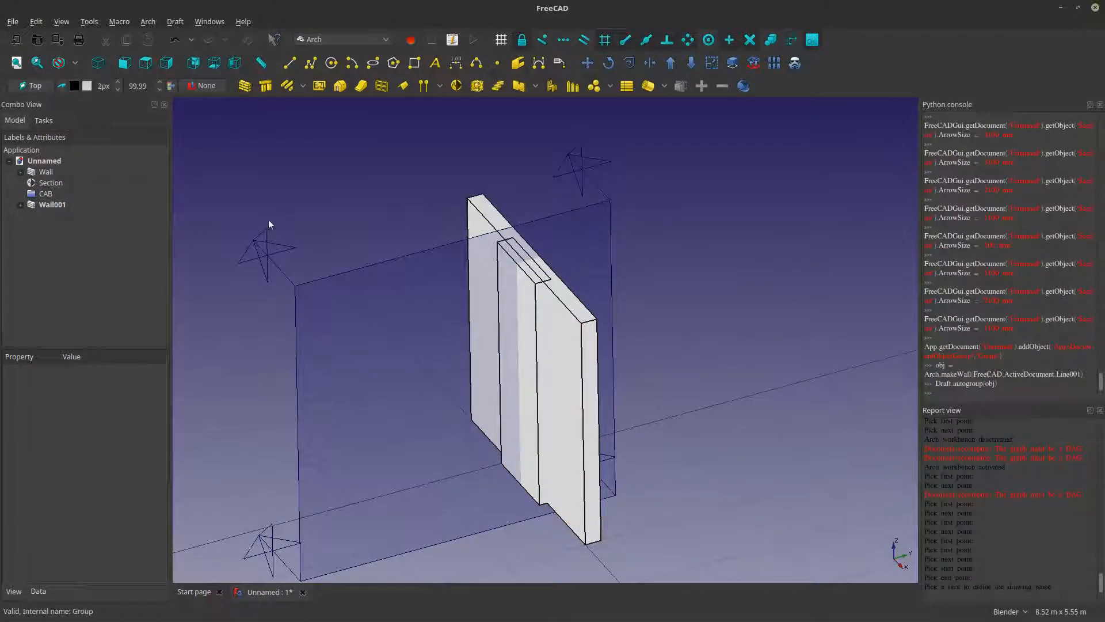
pyautogui.click(52, 205)
pyautogui.moveTo(50, 205); pyautogui.dragTo(39, 194)
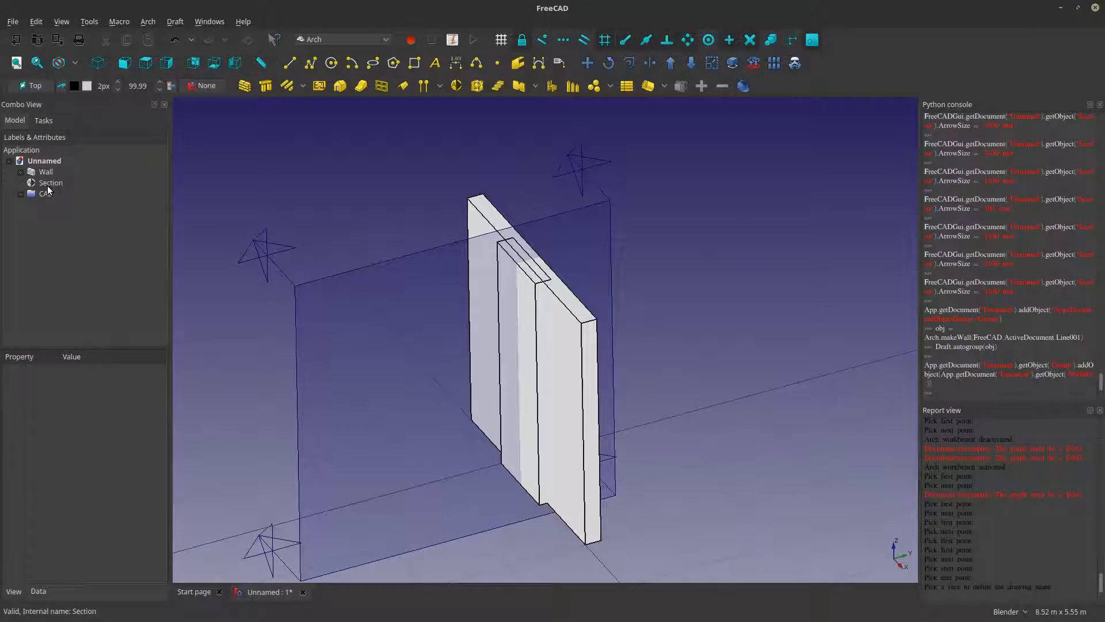
# - Add the original wall and the CAB group to the section plane as its components, and select the section plane
pyautogui.click(49, 173)
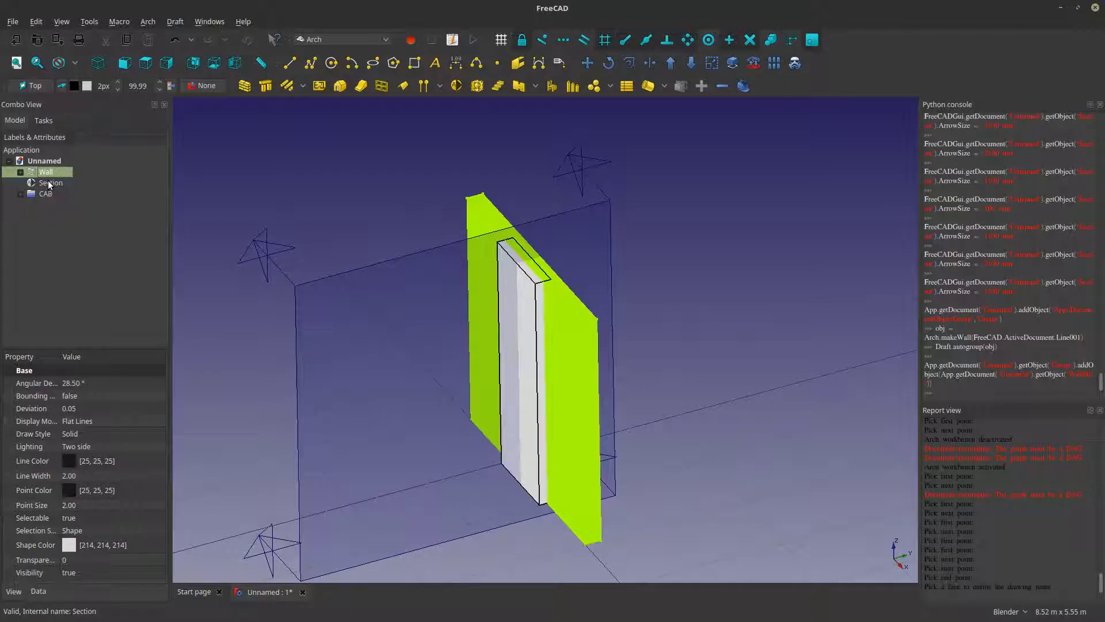
pyautogui.keyDown('ctrl'); pyautogui.click(49, 183); pyautogui.keyUp('ctrl')
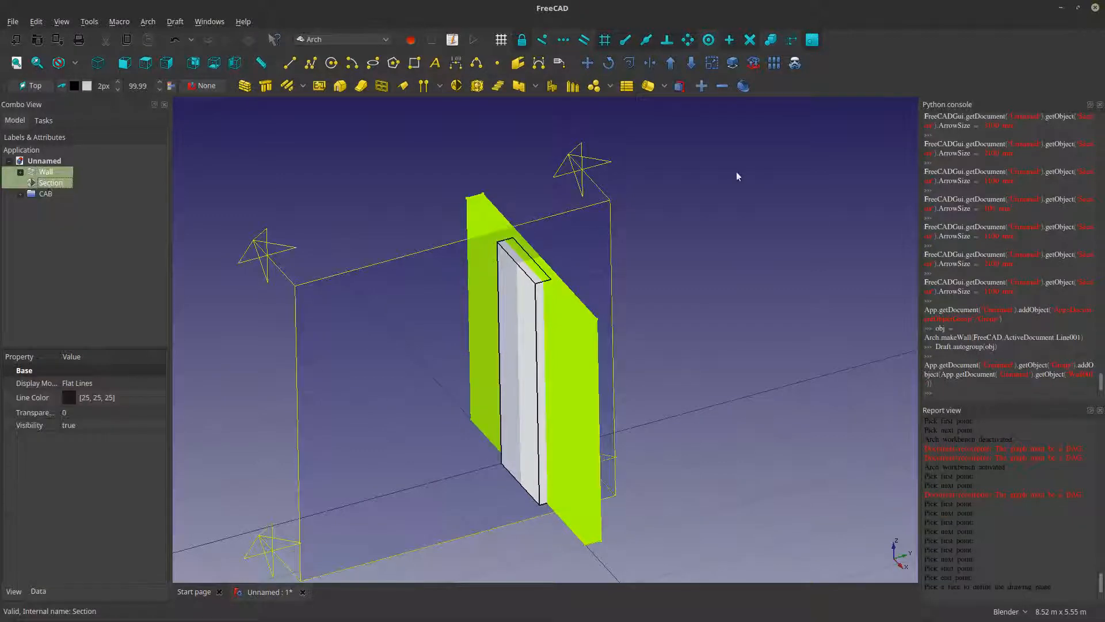
pyautogui.click(701, 86)
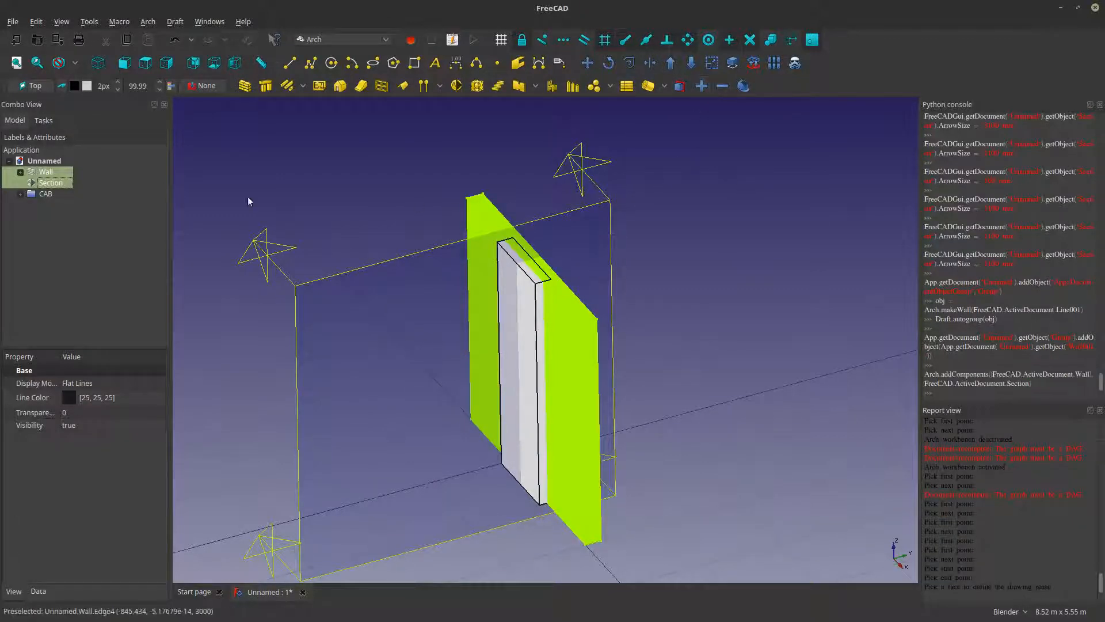
pyautogui.click(43, 229)
pyautogui.click(36, 193)
pyautogui.keyDown('ctrl'); pyautogui.click(43, 182); pyautogui.keyUp('ctrl')
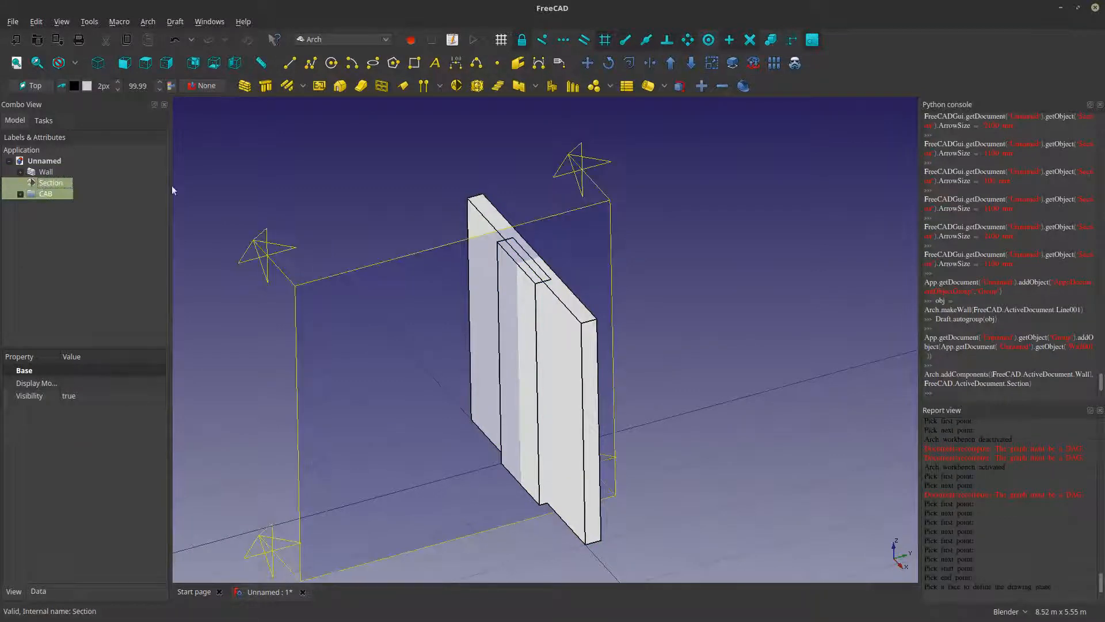
pyautogui.click(701, 86)
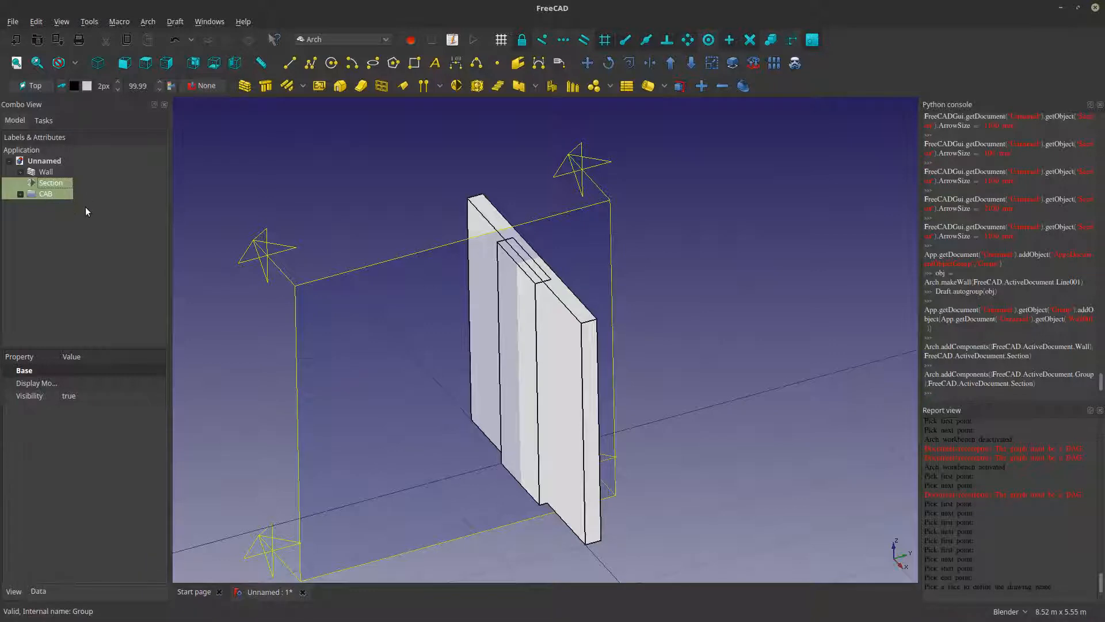
pyautogui.click(62, 181)
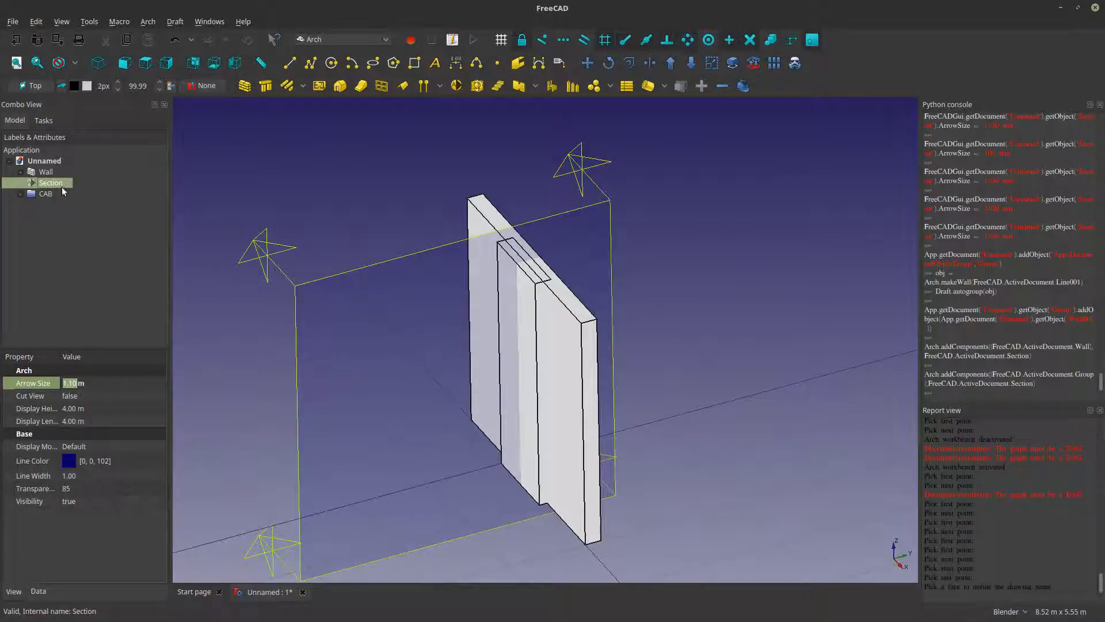
# - Turn on the section plane's Cut View so it cuts through the walls
pyautogui.click(39, 590)
pyautogui.click(13, 591)
pyautogui.doubleClick(98, 396)
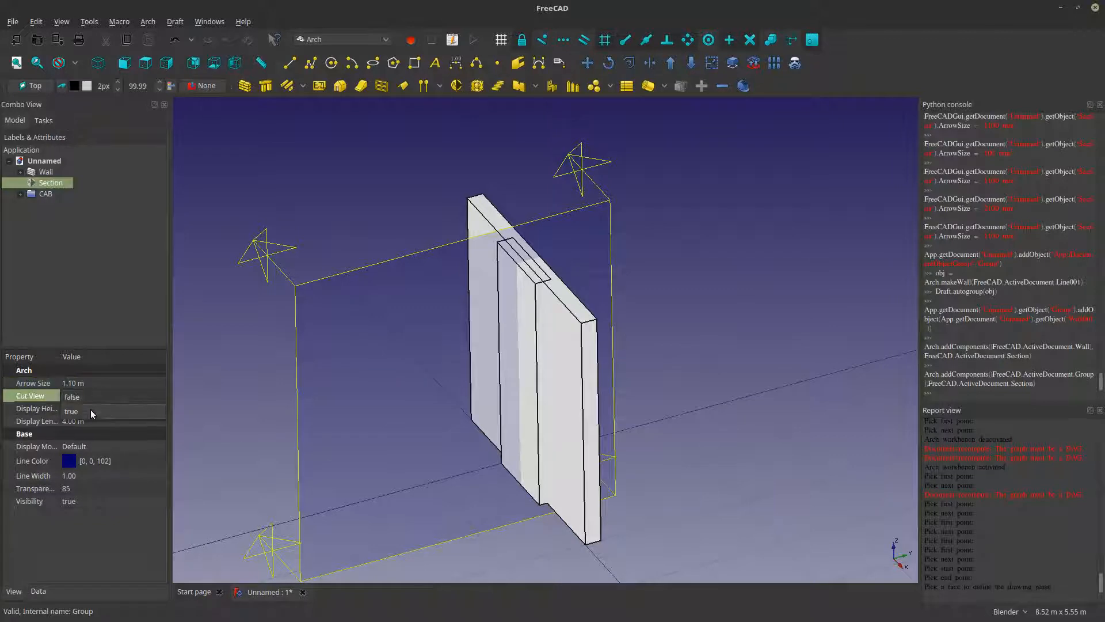
pyautogui.click(91, 409)
pyautogui.click(219, 383)
pyautogui.moveTo(427, 427); pyautogui.dragTo(389, 422, button='middle')
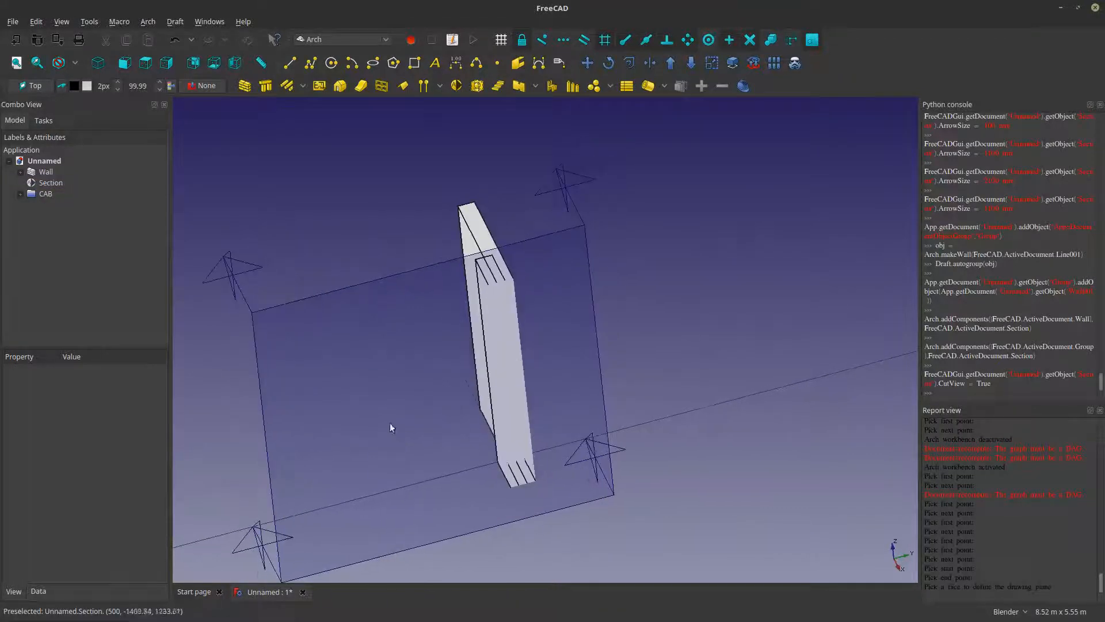
# - Hide the section plane and create a Shape2DView from it
pyautogui.click(384, 281)
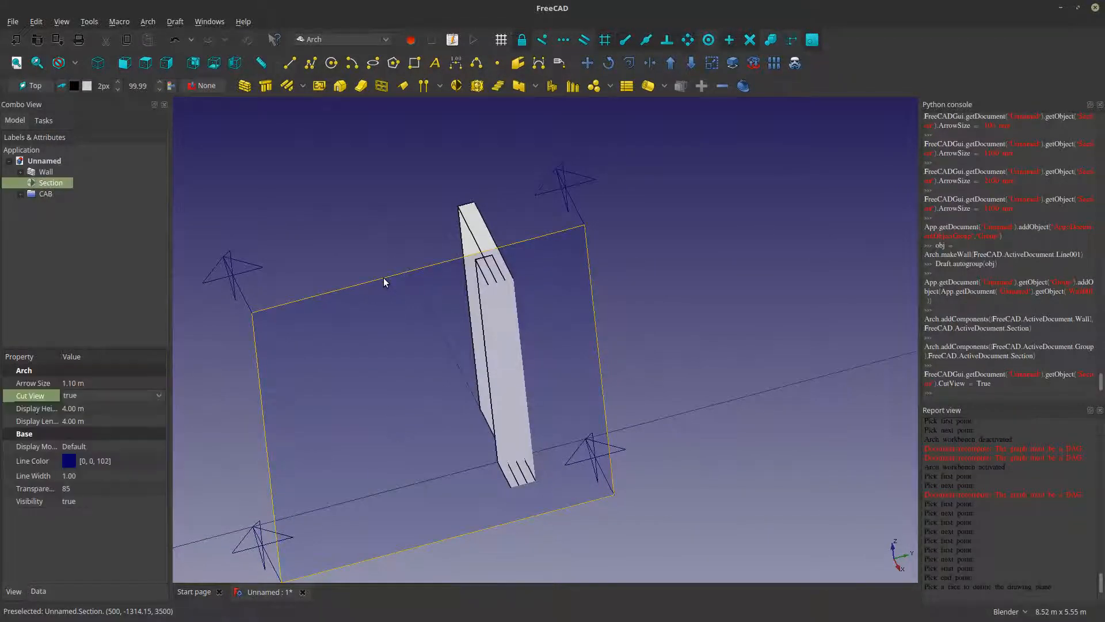
pyautogui.press('space')
pyautogui.click(43, 171)
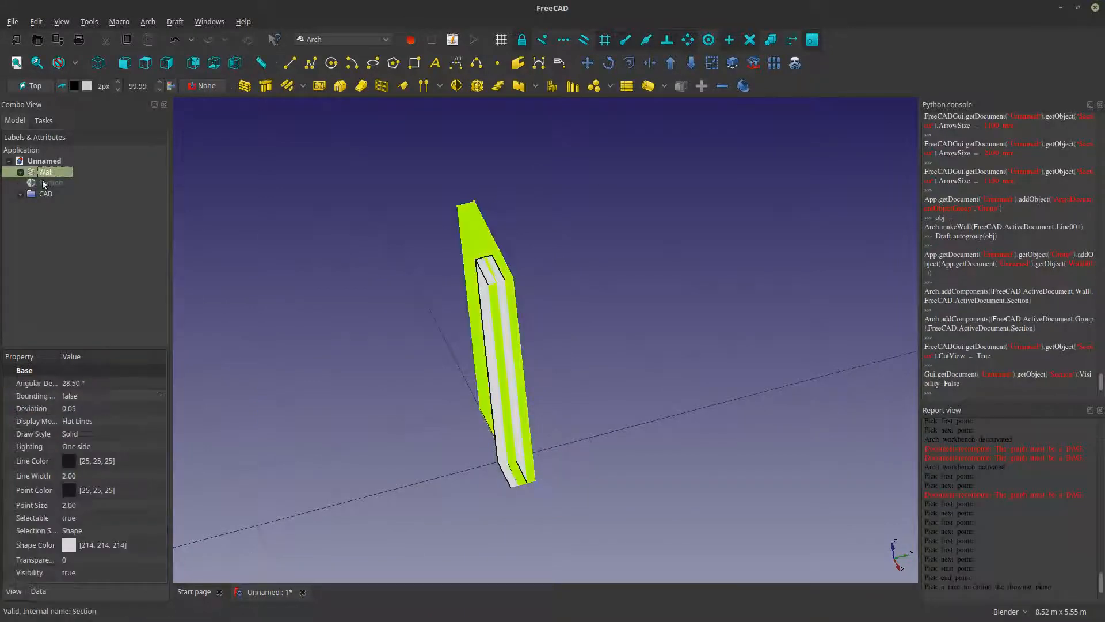
pyautogui.click(44, 182)
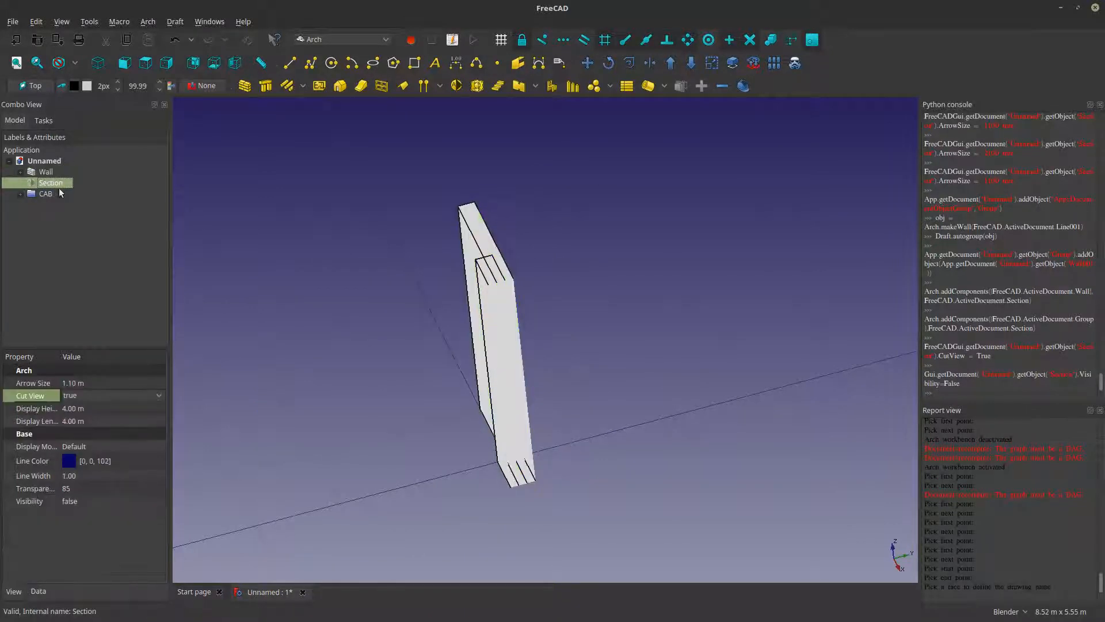
pyautogui.click(732, 62)
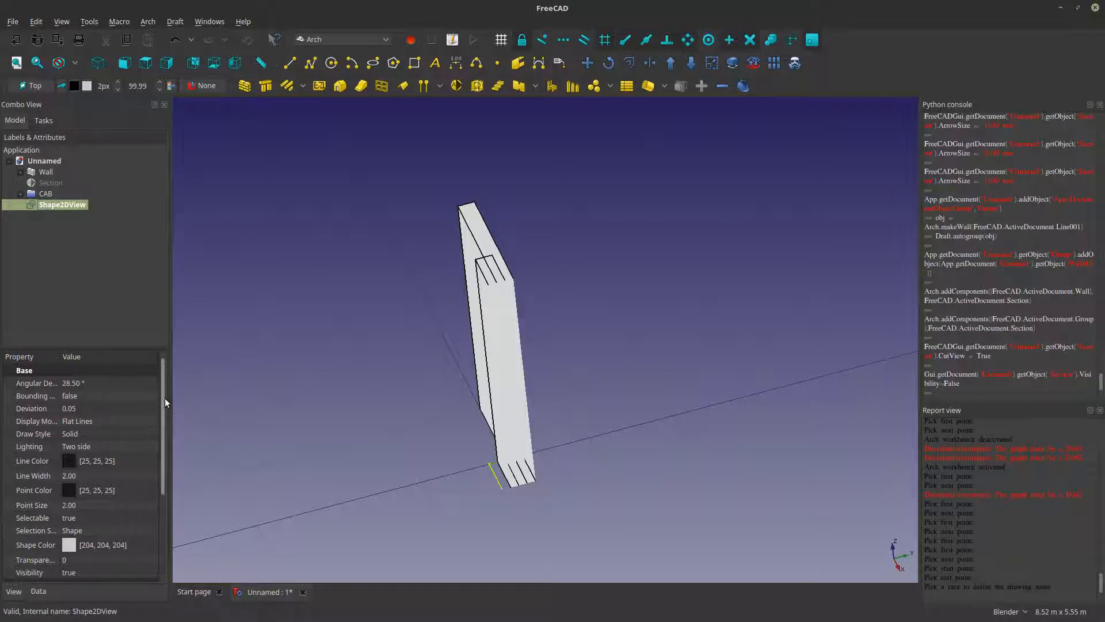
# - Set the Shape2DView's projection mode to Cutfaces and recompute the document
pyautogui.moveTo(164, 398); pyautogui.dragTo(159, 596)
pyautogui.click(39, 591)
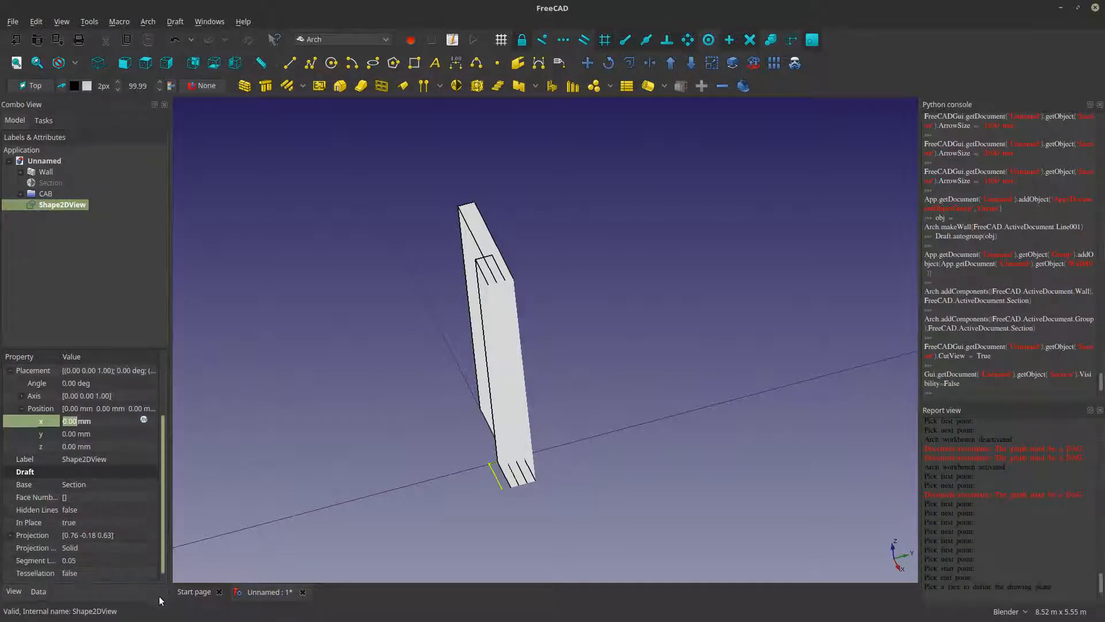
pyautogui.click(116, 545)
pyautogui.click(116, 546)
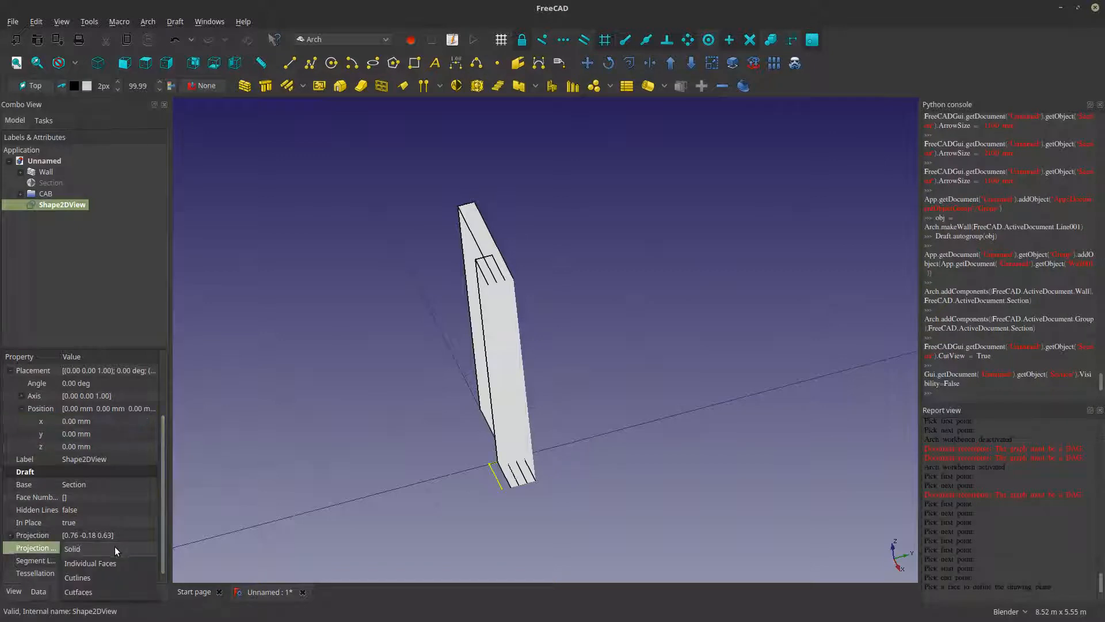
pyautogui.click(102, 595)
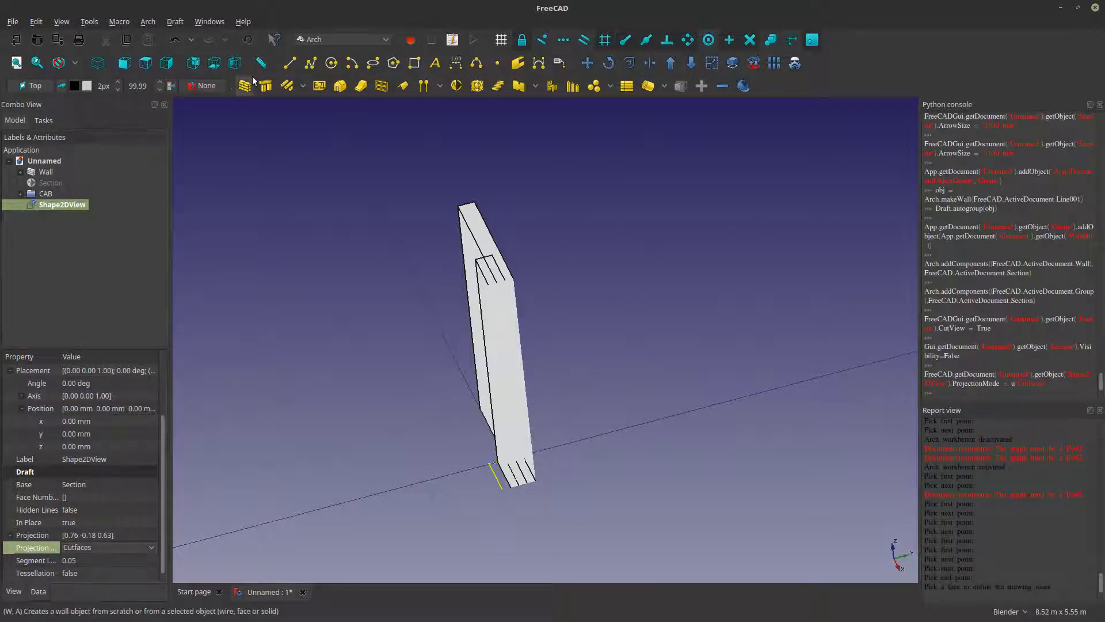
pyautogui.click(250, 38)
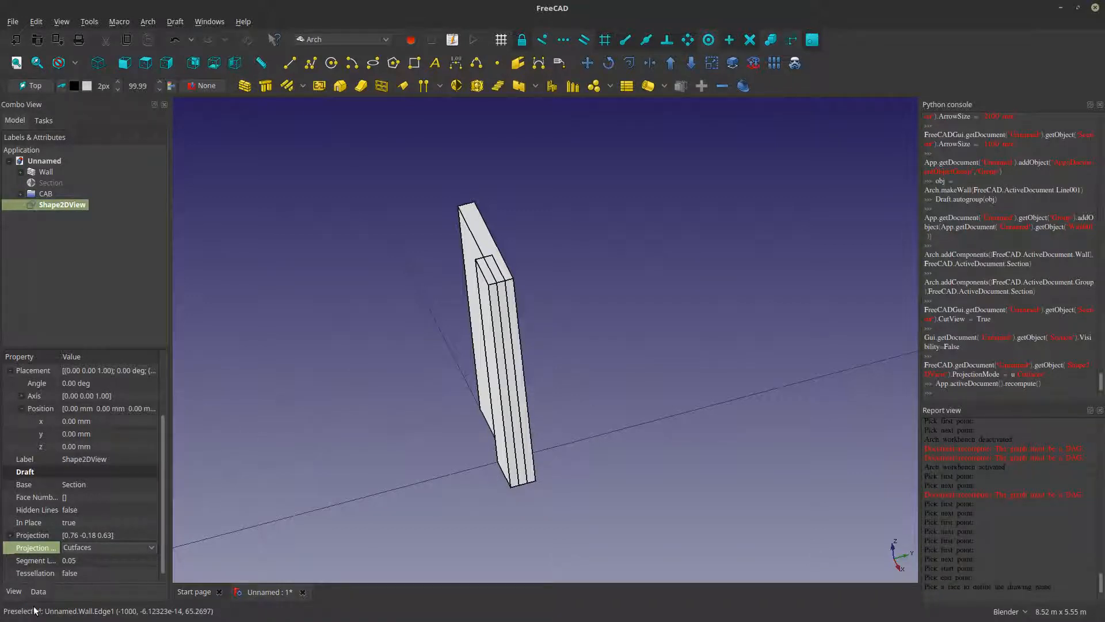
# - Increase the Shape2DView's Line Width to 4.00 in its view properties
pyautogui.click(13, 592)
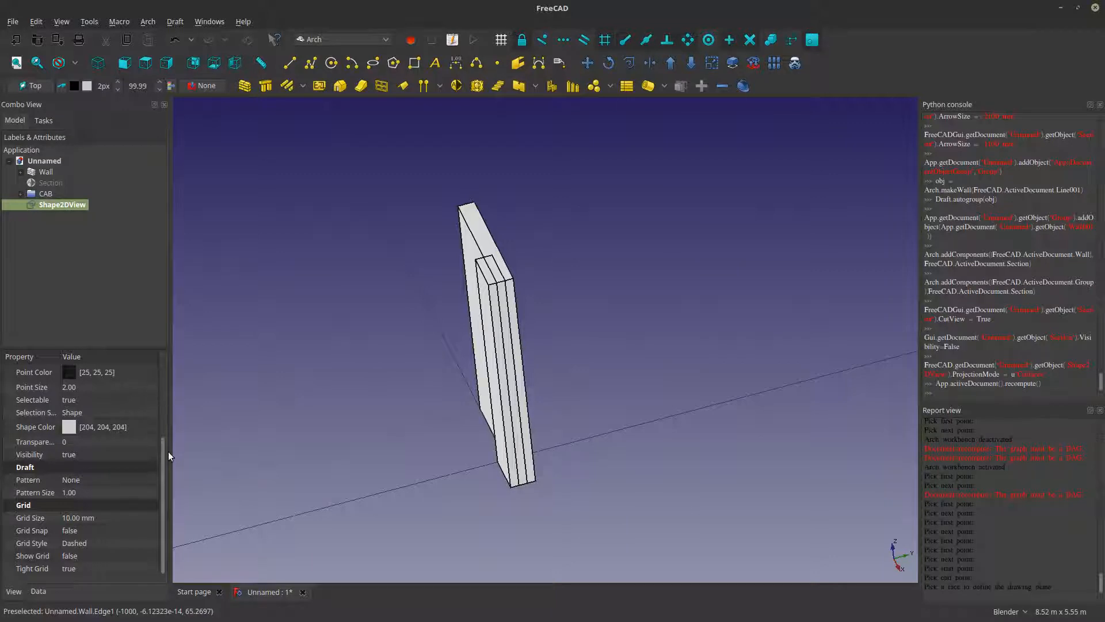
pyautogui.moveTo(164, 455); pyautogui.dragTo(161, 426)
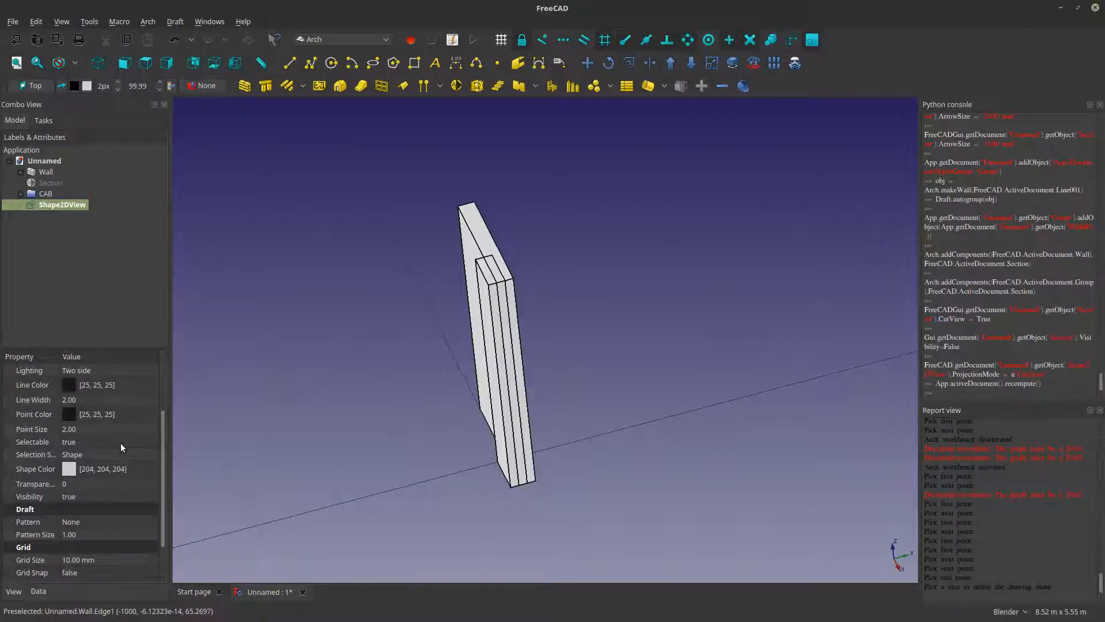
pyautogui.click(100, 442)
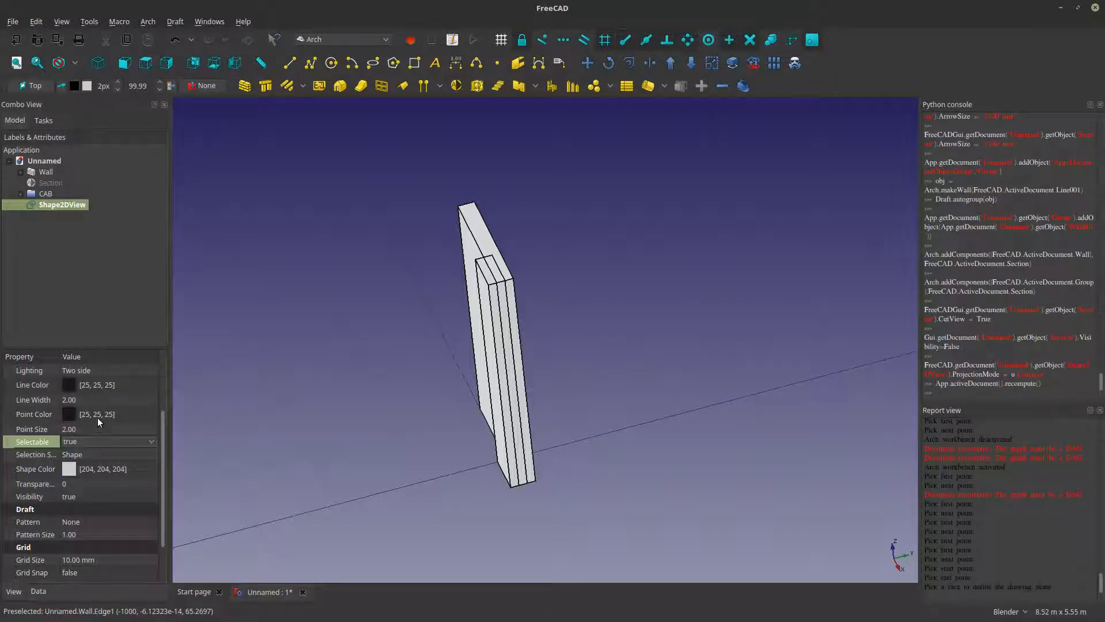
pyautogui.click(111, 399)
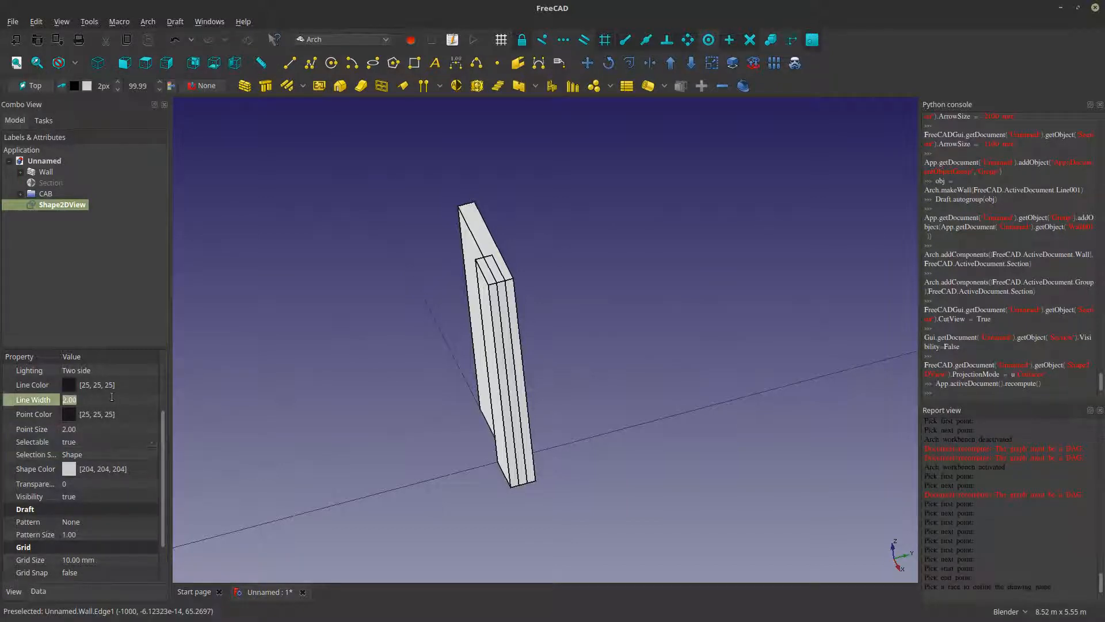
pyautogui.scroll(2, 111, 398)
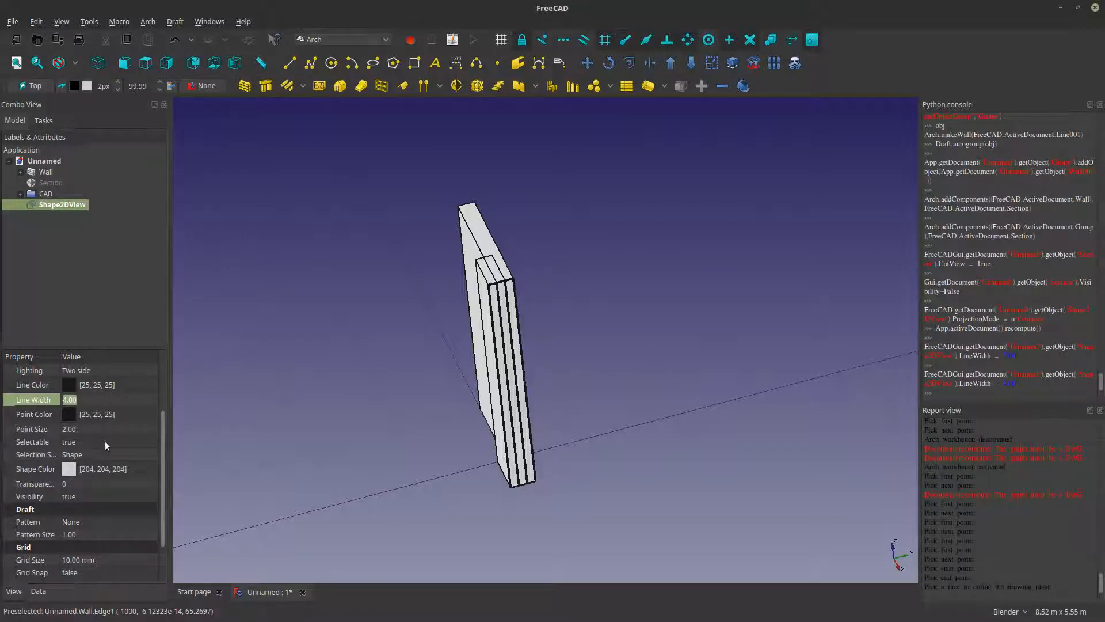
# - Change the Shape2DView's Shape Color to the muted pink basic color
pyautogui.click(111, 468)
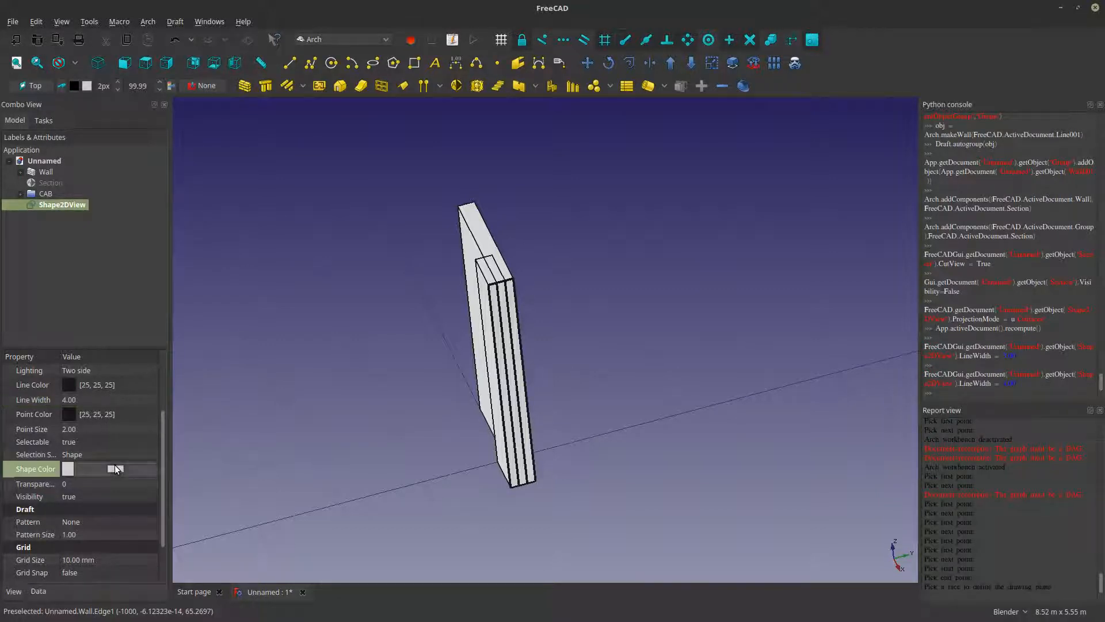
pyautogui.click(112, 469)
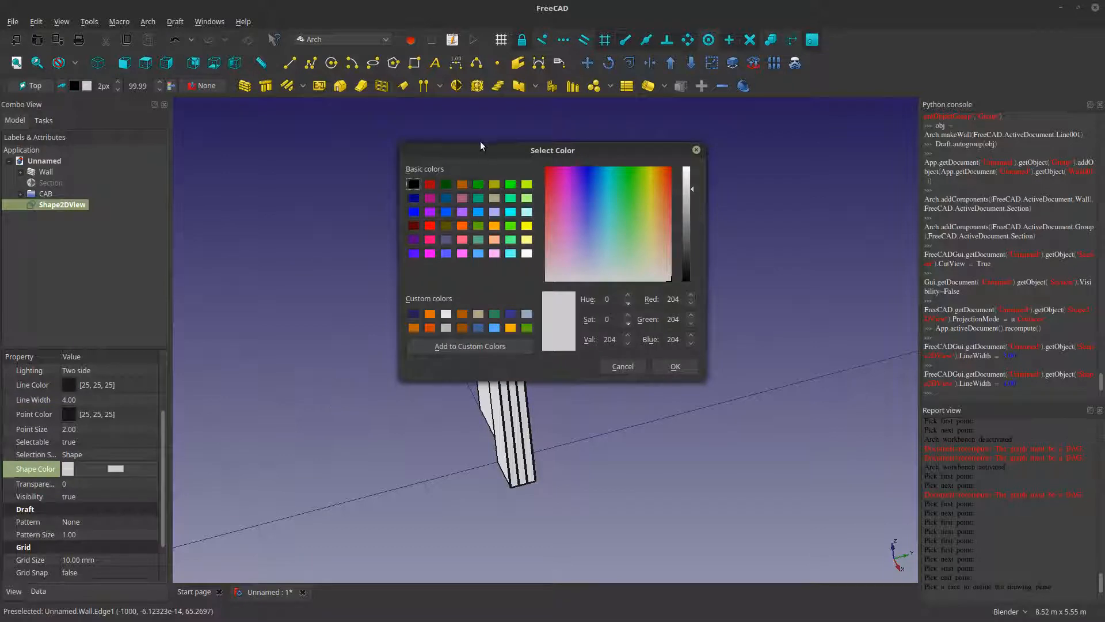
pyautogui.moveTo(484, 146); pyautogui.dragTo(650, 152)
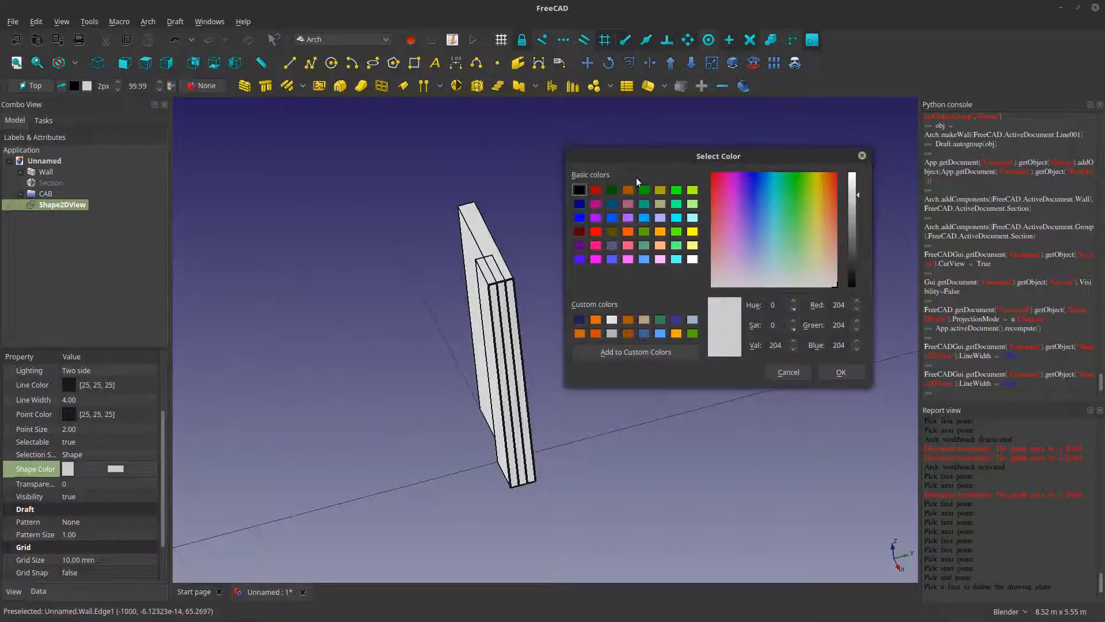
pyautogui.click(661, 319)
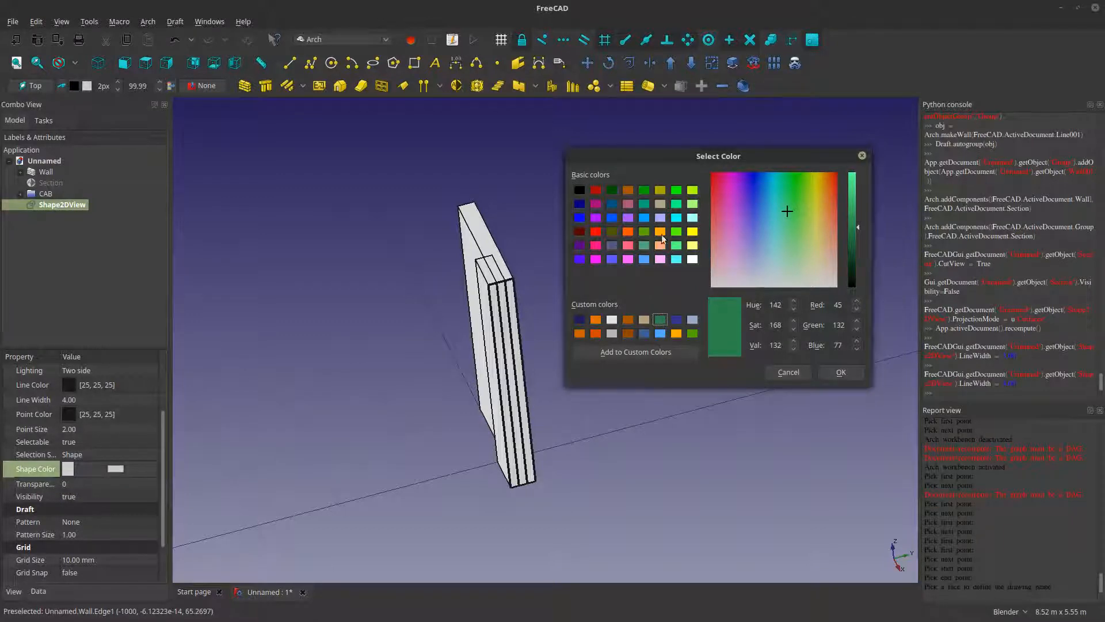
pyautogui.click(629, 203)
pyautogui.click(841, 372)
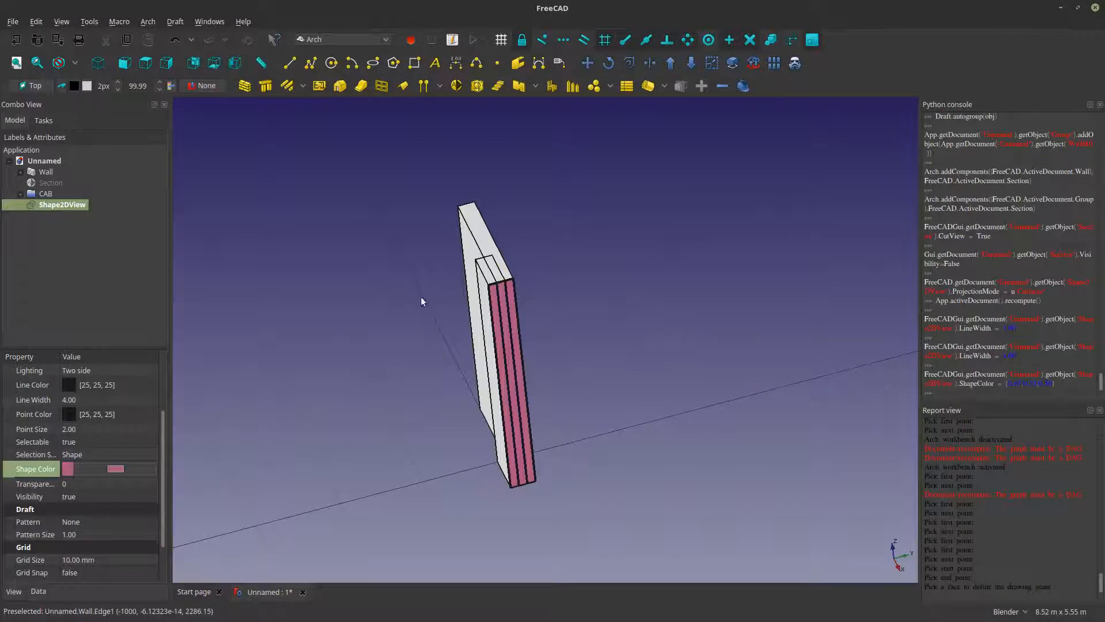
pyautogui.scroll(6, 536, 347)
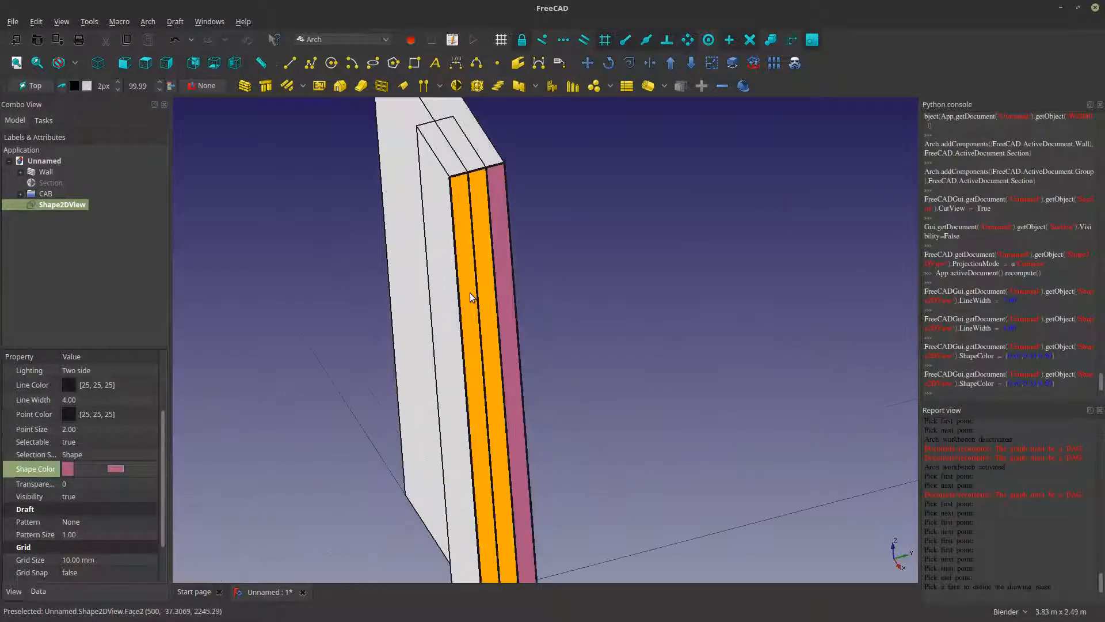
pyautogui.scroll(-5, 472, 296)
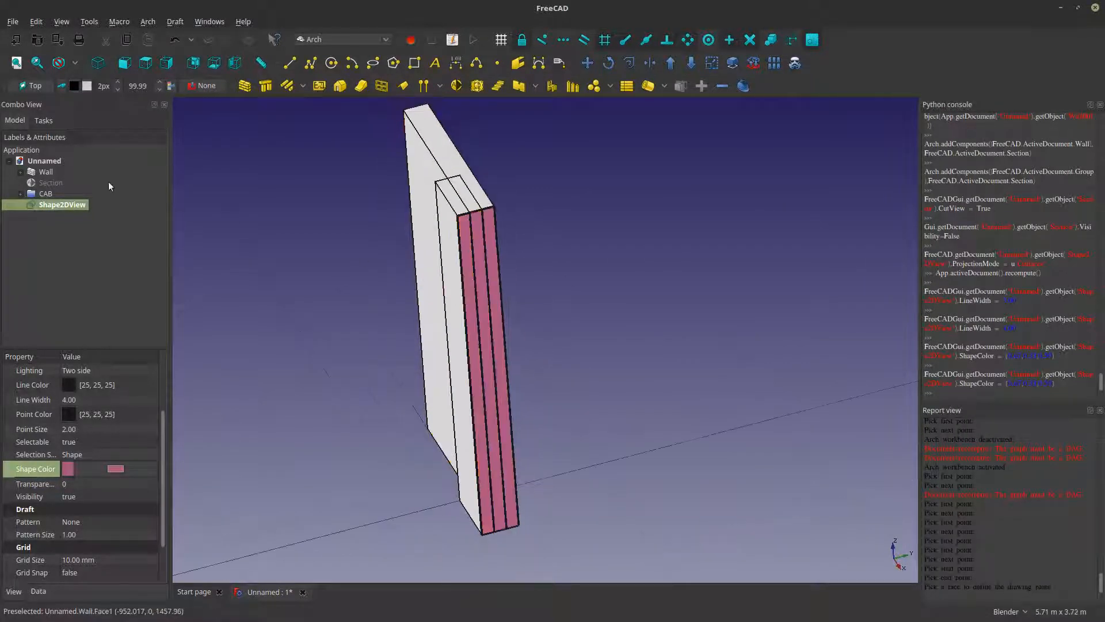
# - Try setting the Align property of the cabinet wall in the CAB group to Right
pyautogui.click(21, 194)
pyautogui.click(52, 205)
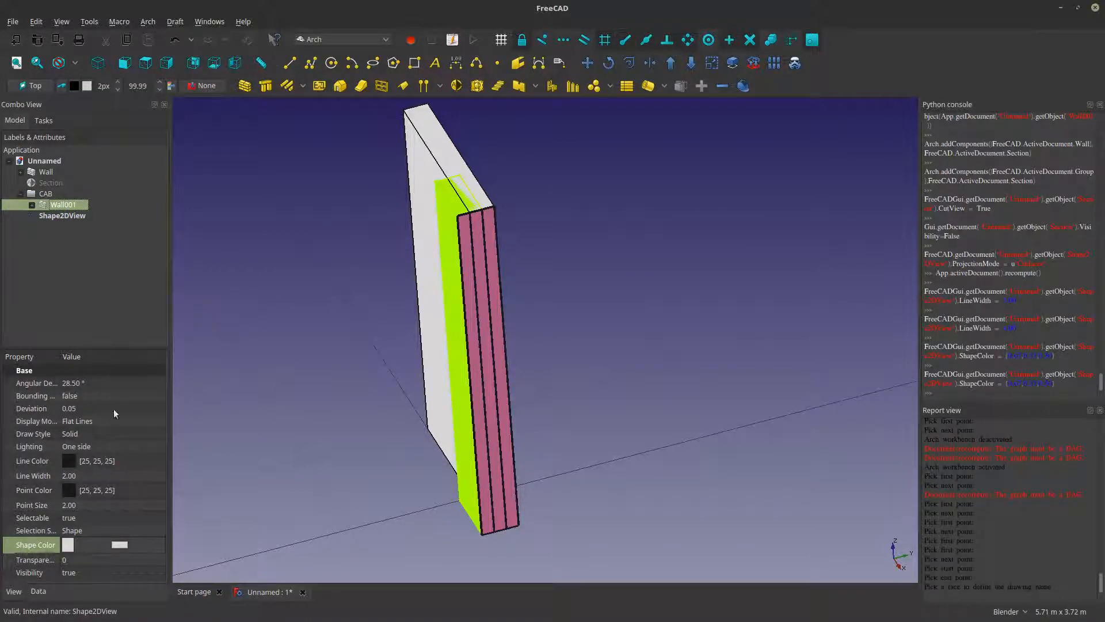
pyautogui.click(38, 592)
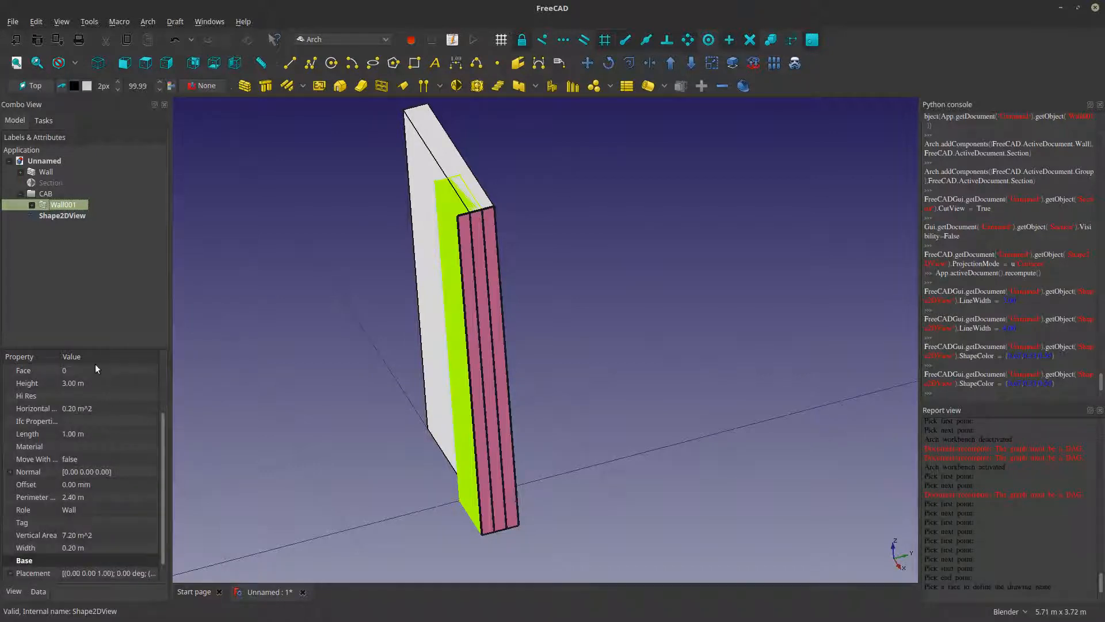
pyautogui.click(164, 377)
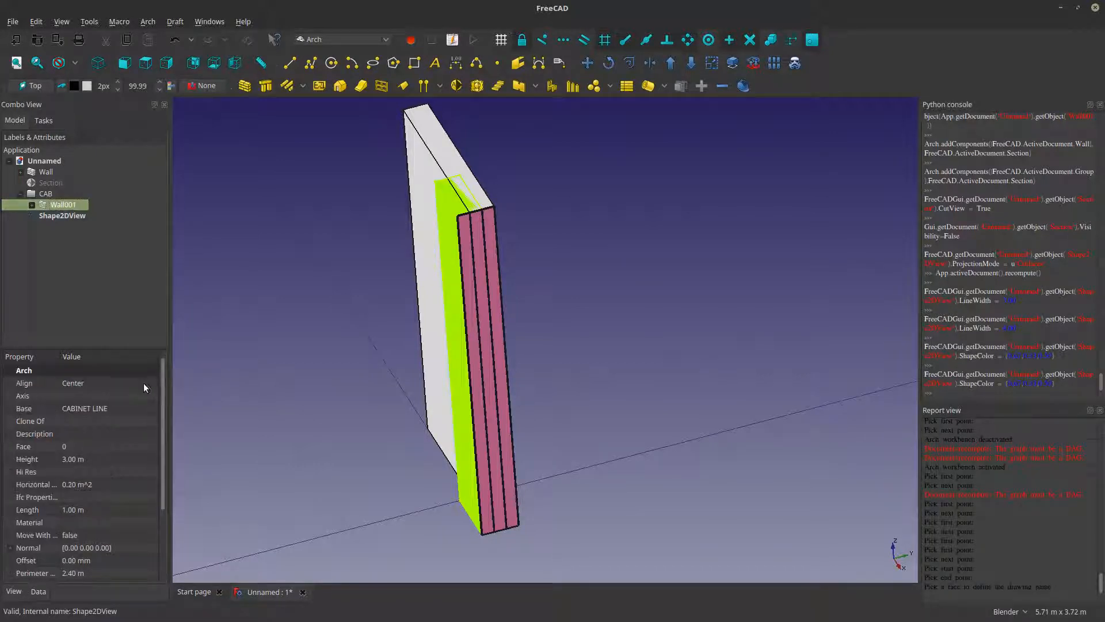
pyautogui.doubleClick(142, 385)
pyautogui.click(133, 371)
pyautogui.click(274, 377)
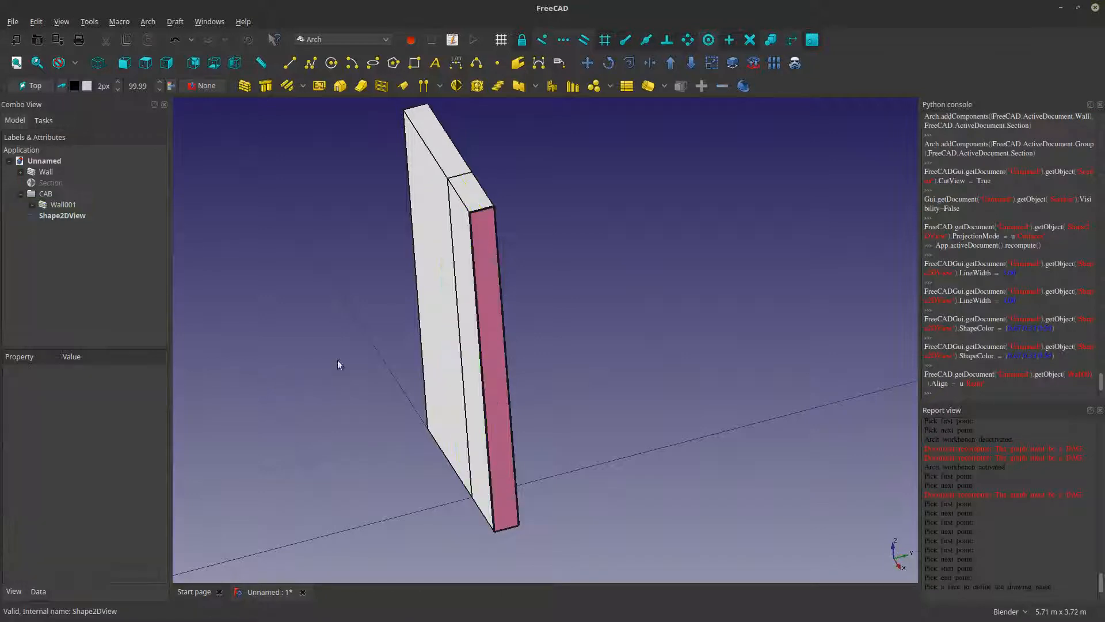
# - Set the Align property of the cabinet wall in the CAB group to Left
pyautogui.click(63, 205)
pyautogui.scroll(3, 152, 357)
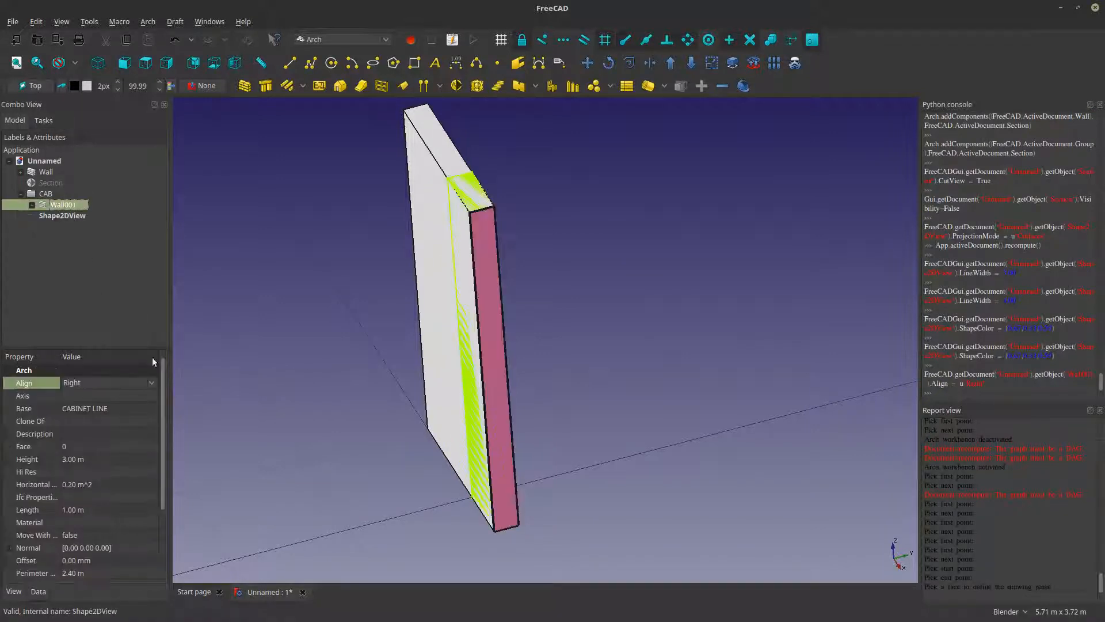
pyautogui.click(146, 382)
pyautogui.click(146, 383)
pyautogui.click(112, 372)
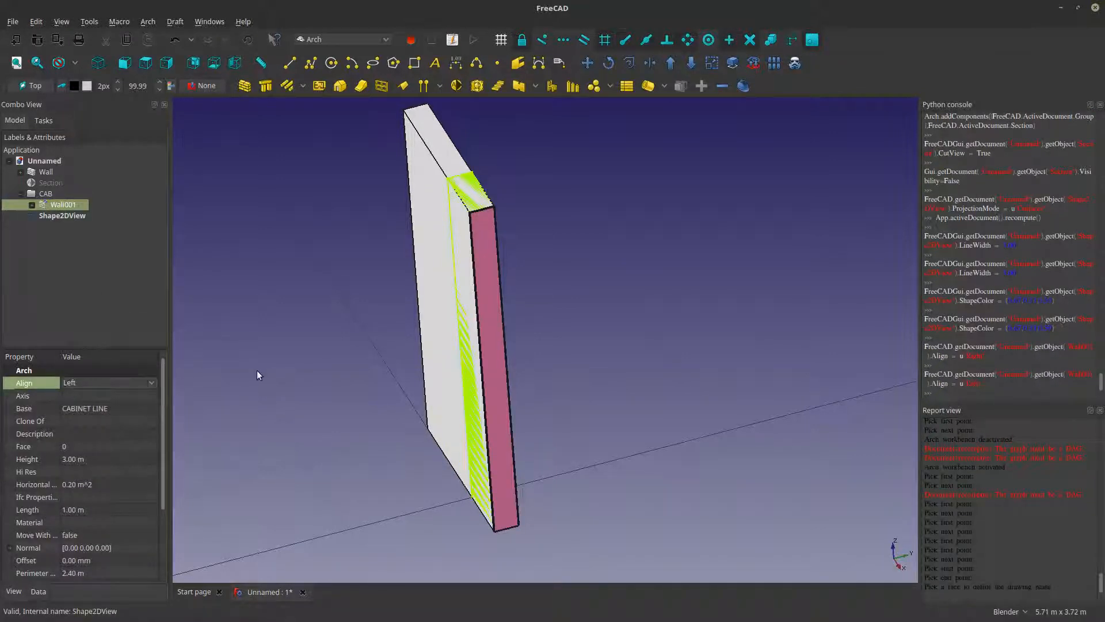
pyautogui.click(270, 373)
pyautogui.moveTo(298, 376); pyautogui.dragTo(331, 357, button='middle')
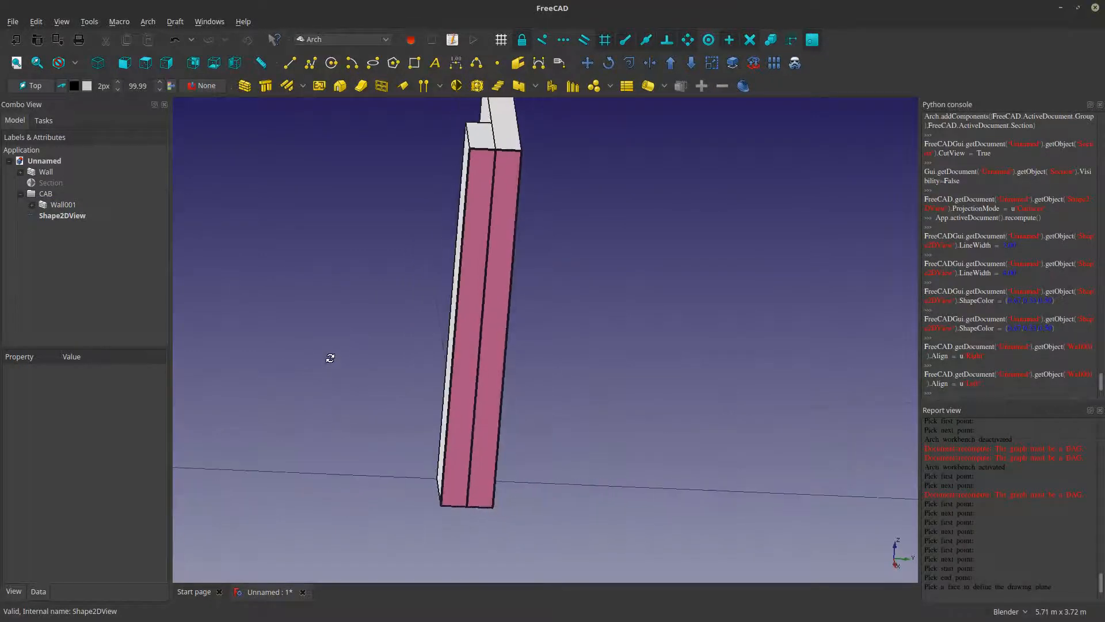
pyautogui.moveTo(485, 392); pyautogui.dragTo(717, 455, button='middle')
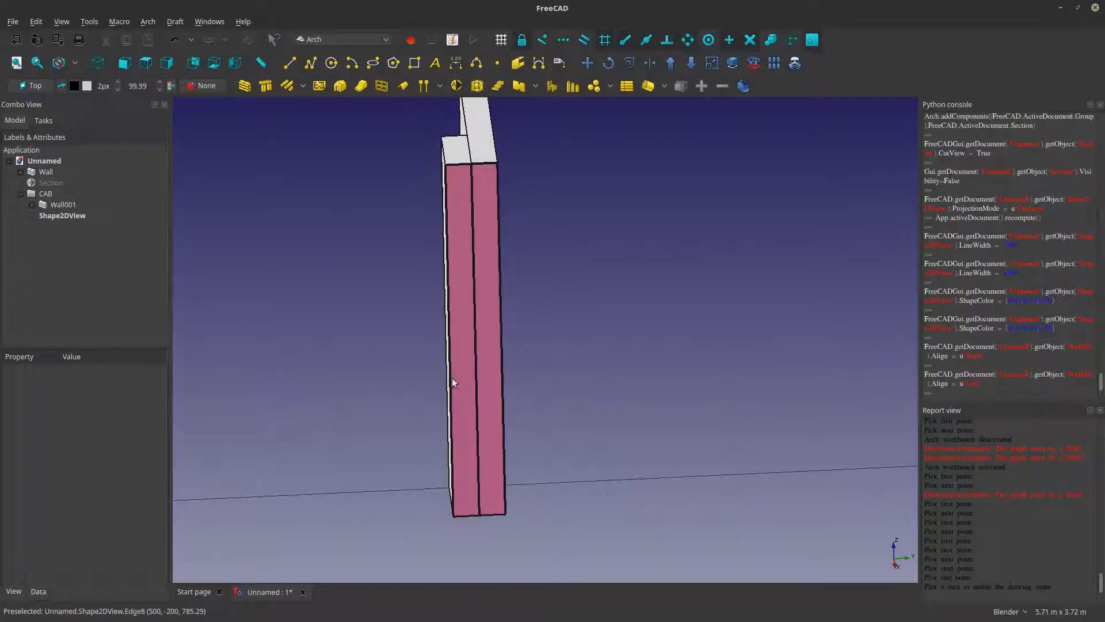
pyautogui.moveTo(532, 410); pyautogui.dragTo(541, 396, button='middle')
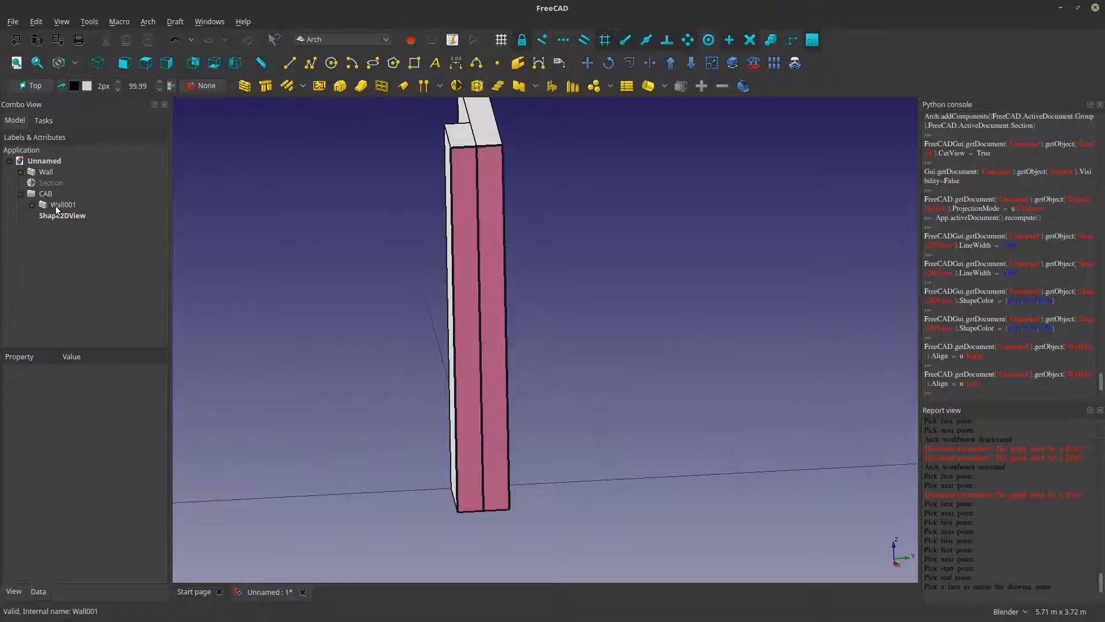
# - Create three more Arch walls from the CABINET LINE nested under the cabinet wall
pyautogui.click(31, 204)
pyautogui.click(92, 216)
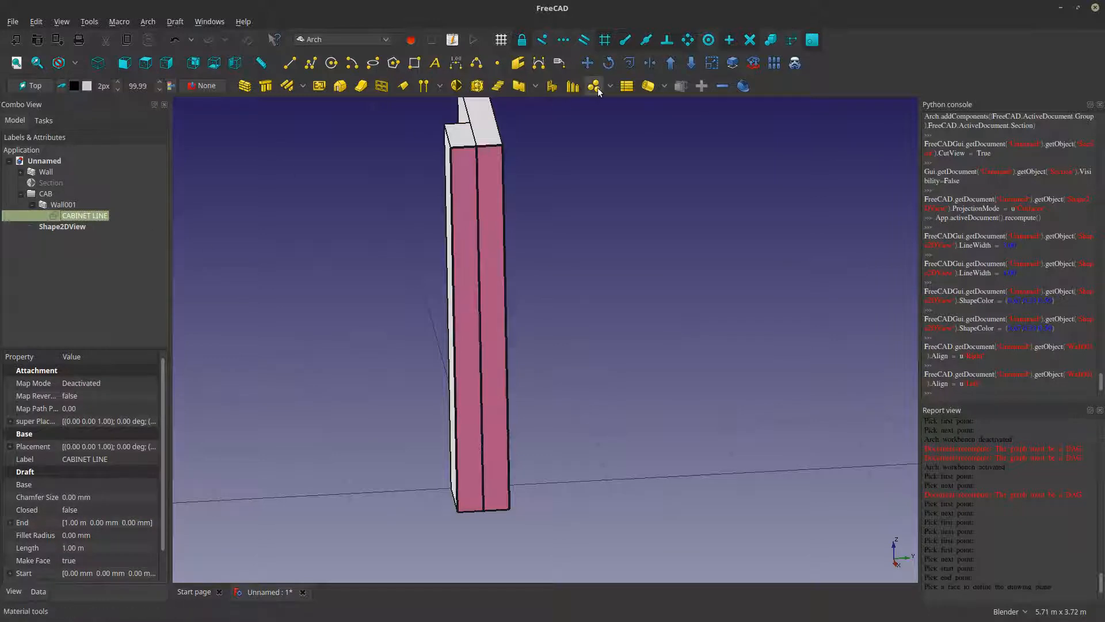
pyautogui.click(244, 86)
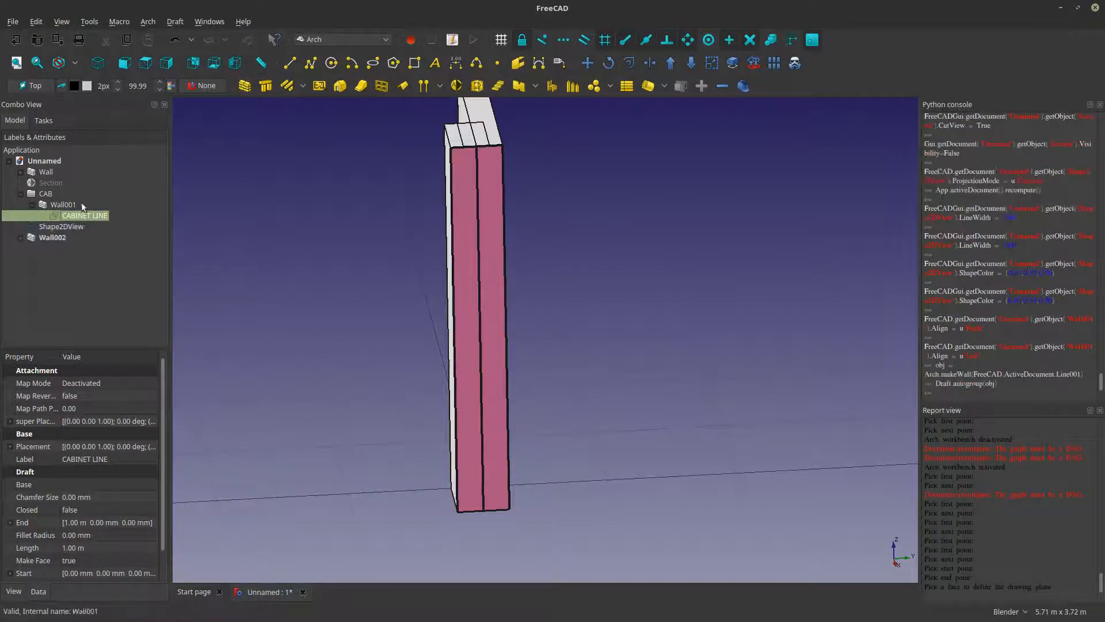
pyautogui.click(245, 87)
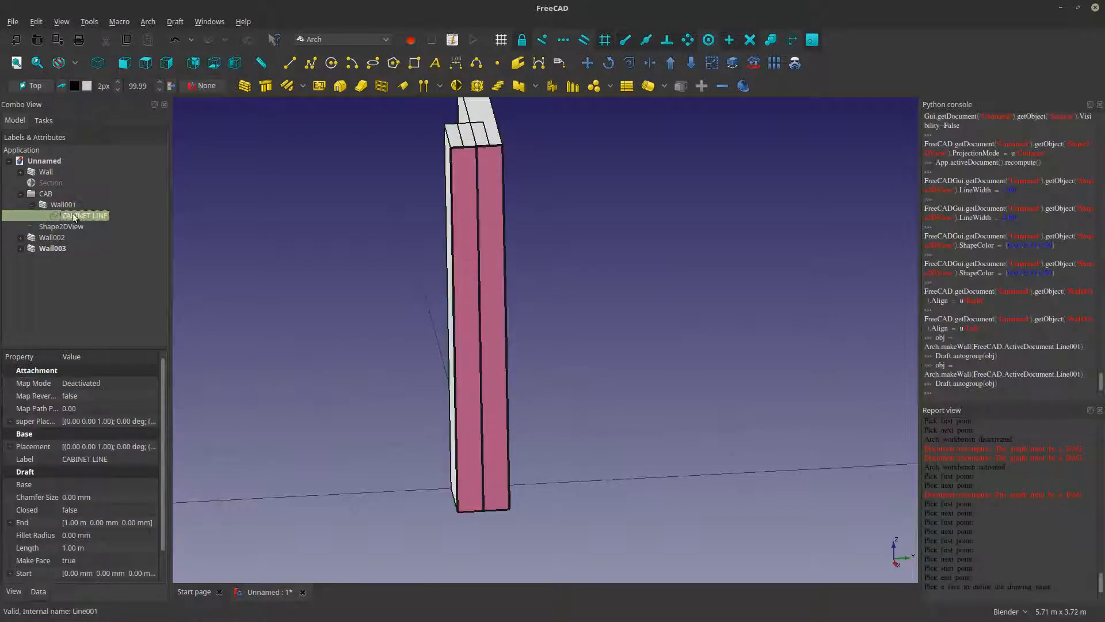
pyautogui.click(247, 88)
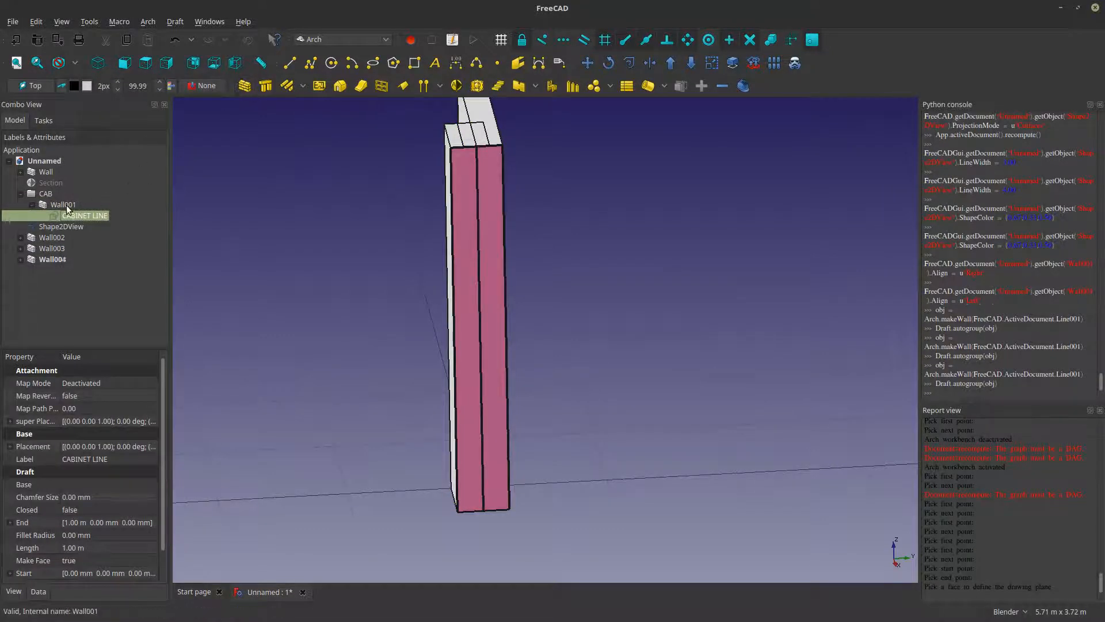
# - Add another three Arch walls based on the selected CABINET LINE
pyautogui.click(248, 88)
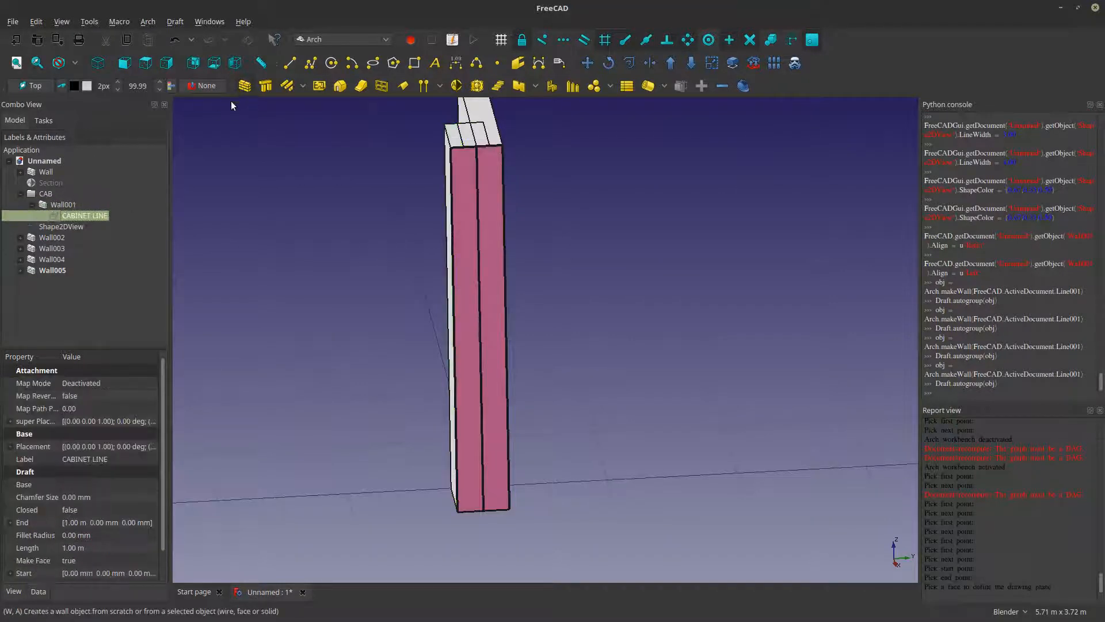
pyautogui.click(245, 86)
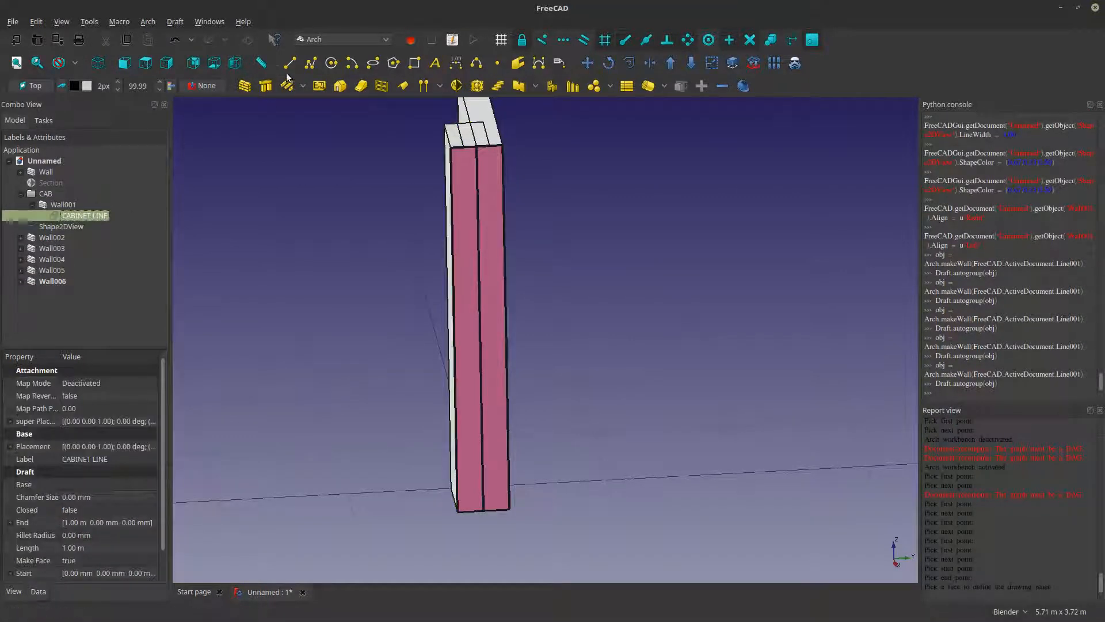
pyautogui.click(247, 87)
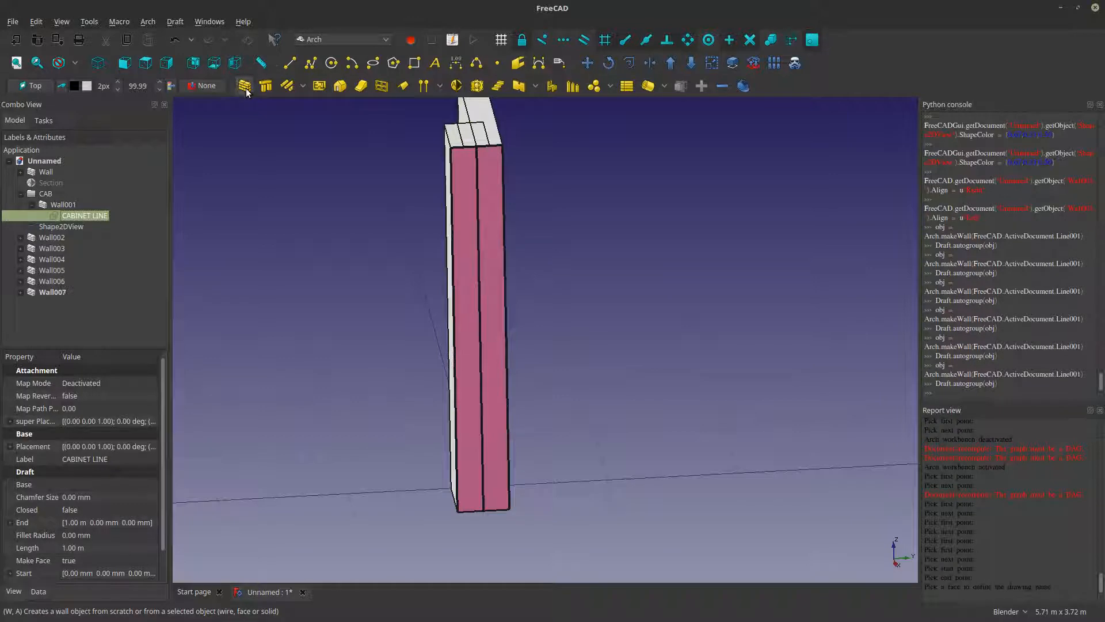
# - Set the Align property of Wall002 through Wall007 to Left and move all six walls into the CAB group
pyautogui.click(60, 239)
pyautogui.keyDown('shift'); pyautogui.click(61, 292); pyautogui.keyUp('shift')
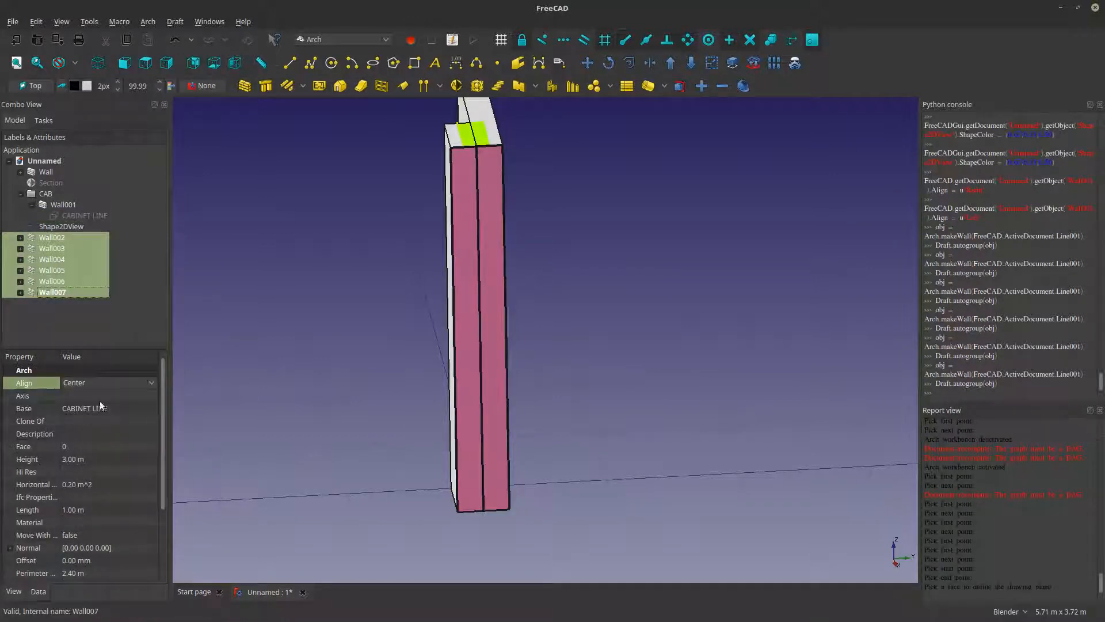
pyautogui.click(96, 383)
pyautogui.click(94, 382)
pyautogui.click(88, 379)
pyautogui.click(87, 374)
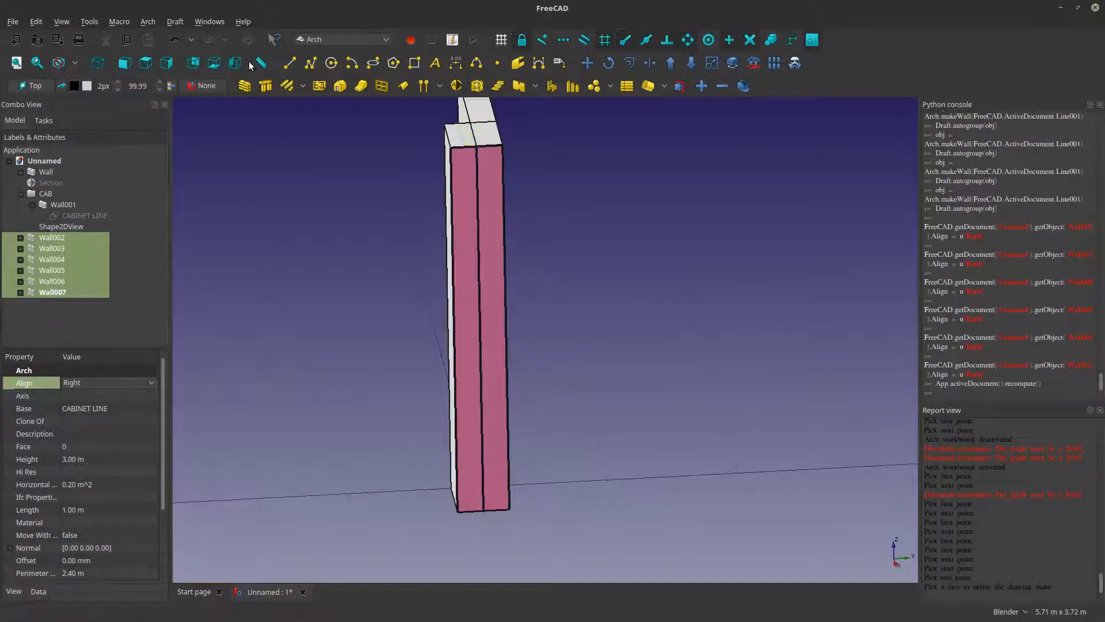
pyautogui.click(85, 384)
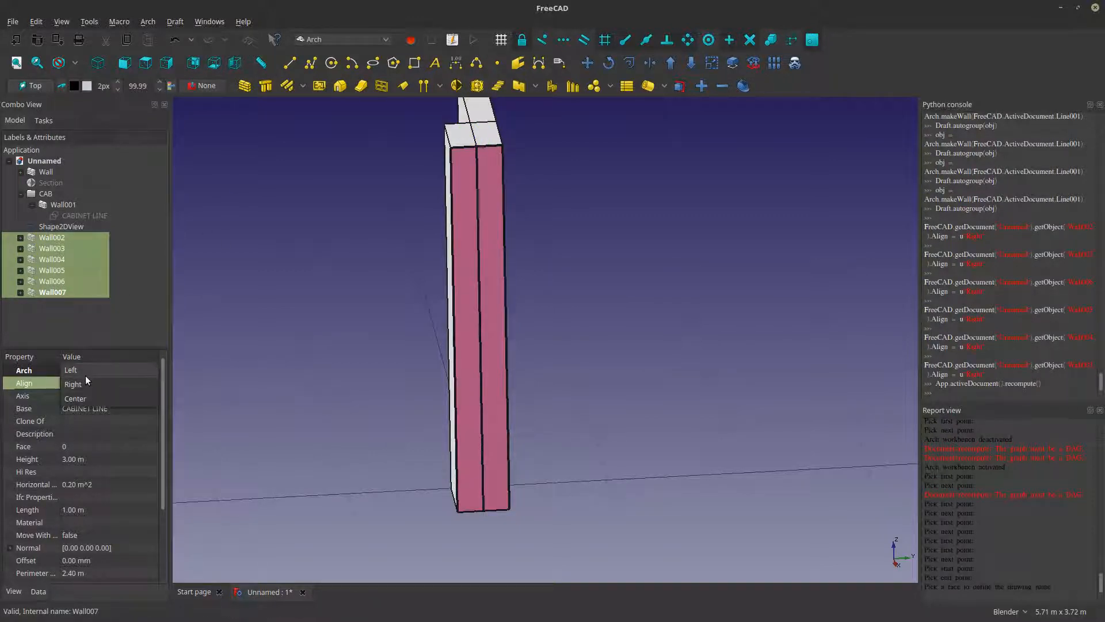
pyautogui.click(85, 373)
pyautogui.click(245, 39)
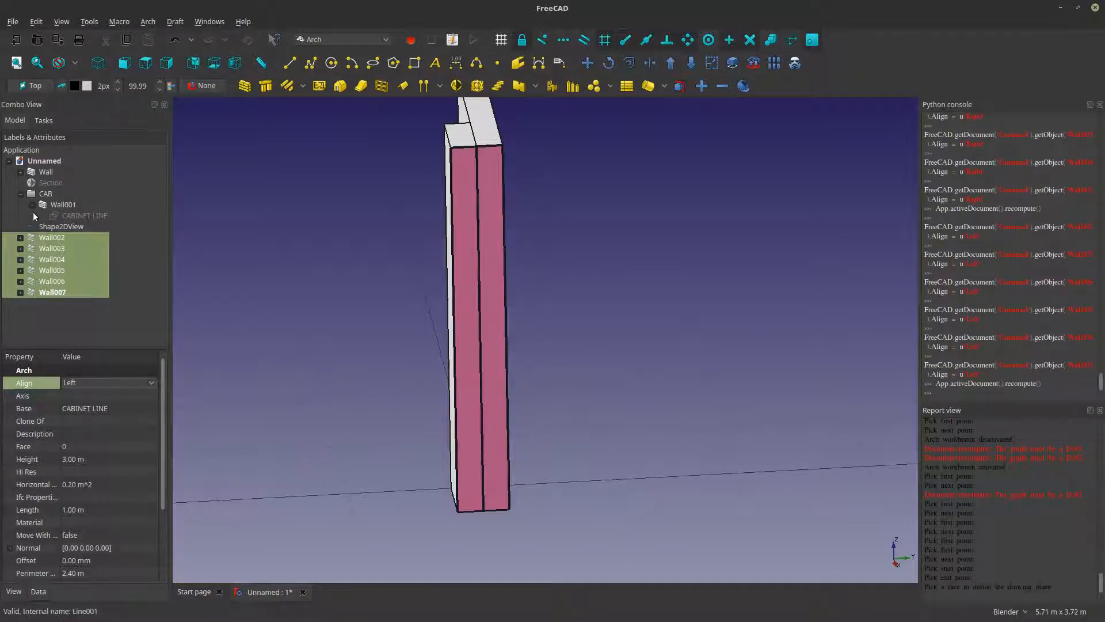
pyautogui.moveTo(47, 239); pyautogui.dragTo(45, 197)
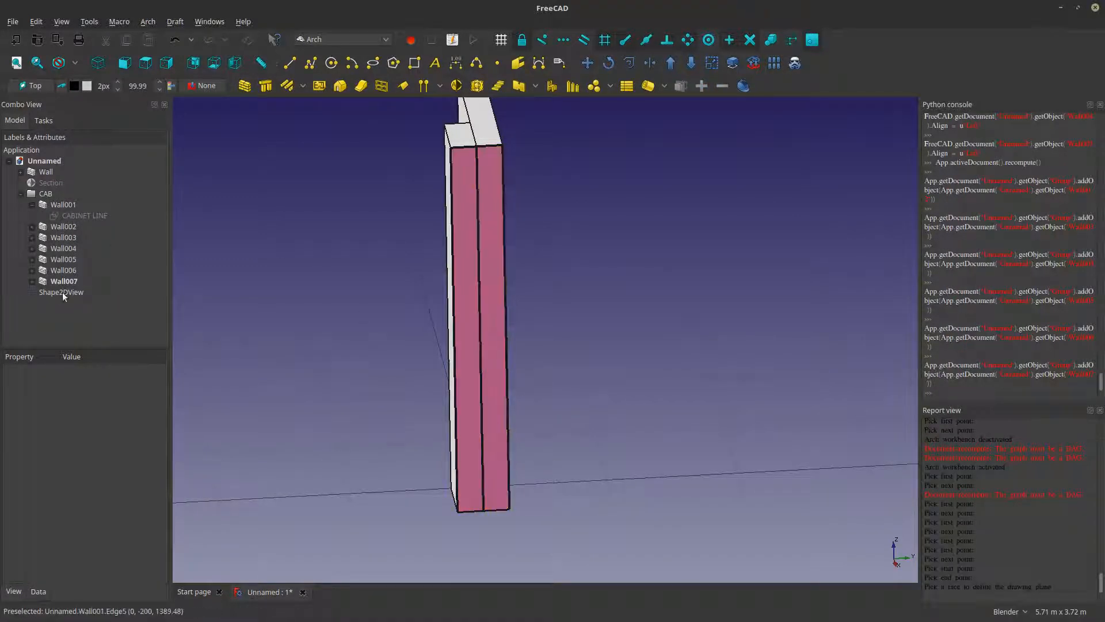
pyautogui.click(32, 205)
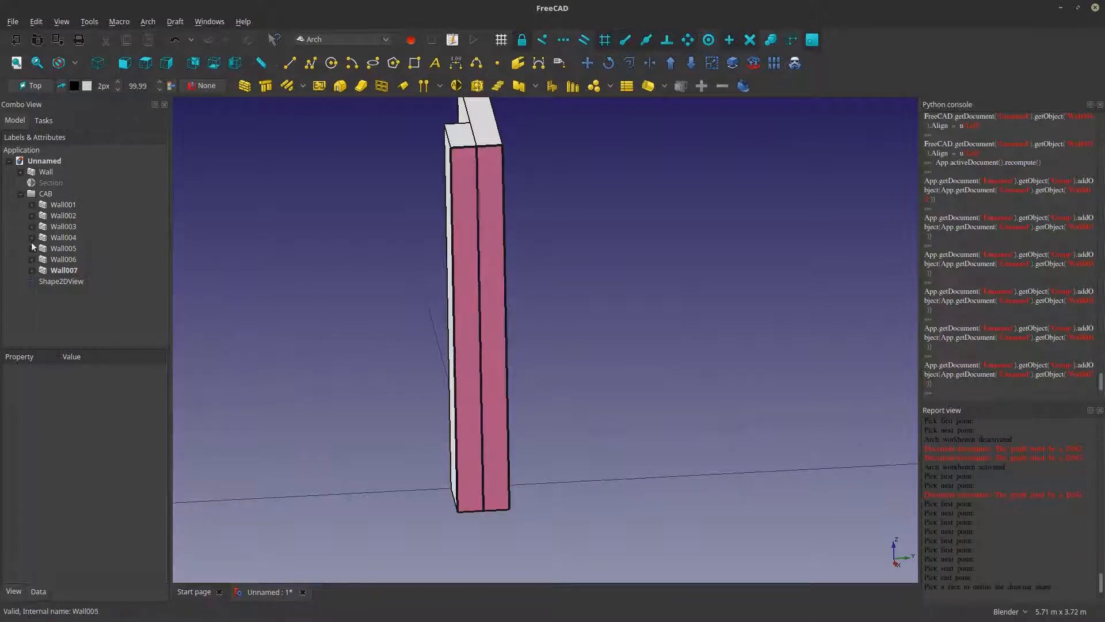
# - Set the Height of all seven walls in the CAB group, Wall001 through Wall007, to 0.10 m
pyautogui.click(56, 206)
pyautogui.keyDown('shift'); pyautogui.click(55, 270); pyautogui.keyUp('shift')
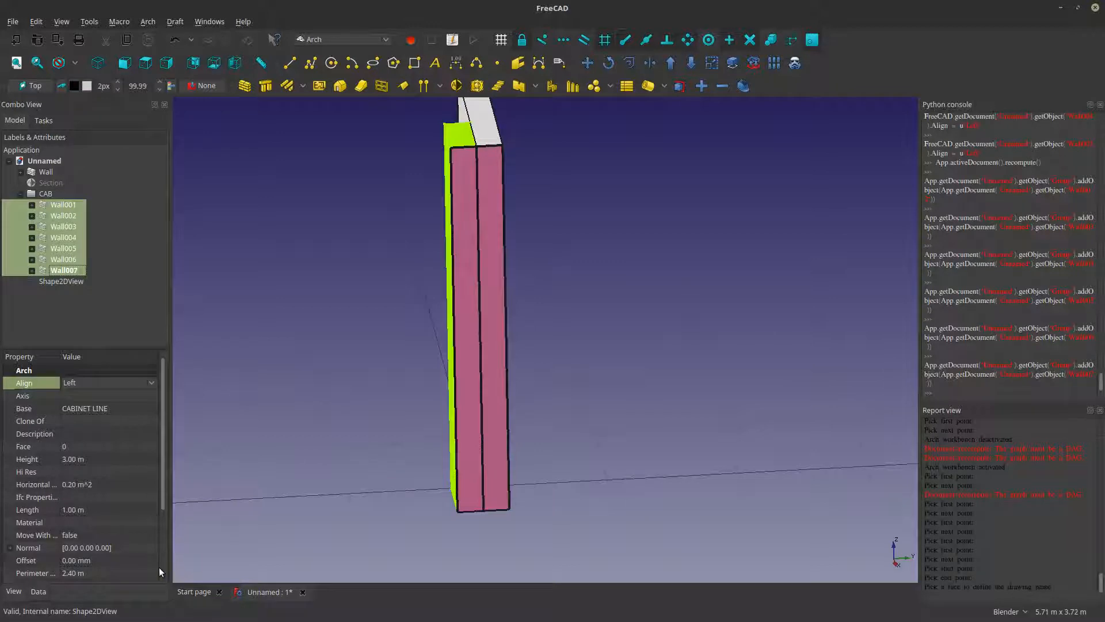
pyautogui.scroll(-3, 159, 568)
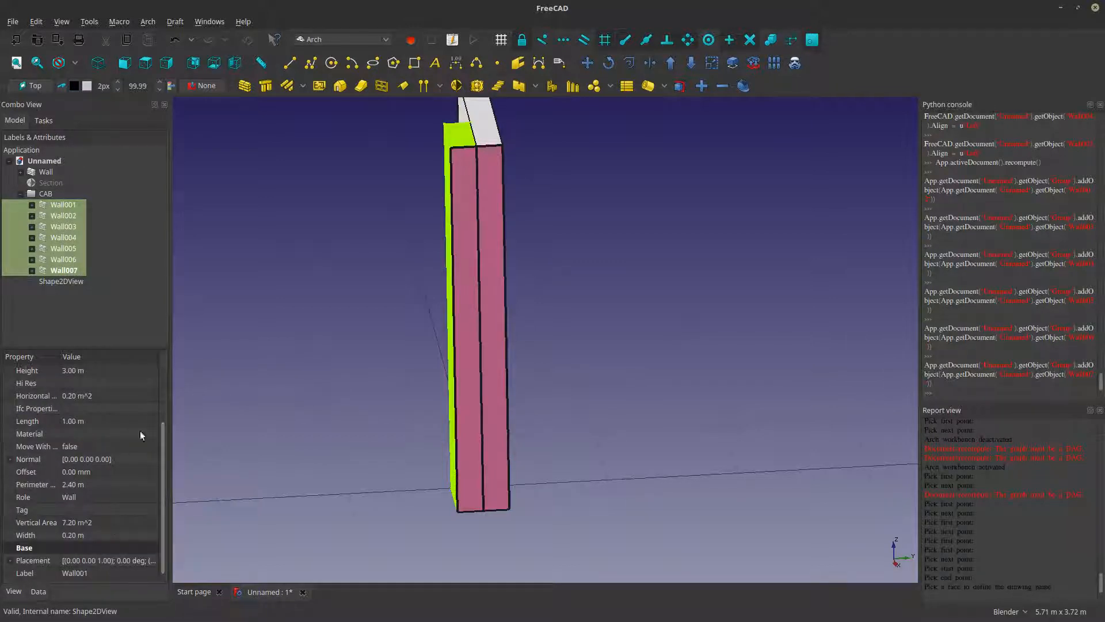
pyautogui.scroll(3, 155, 403)
pyautogui.click(77, 458)
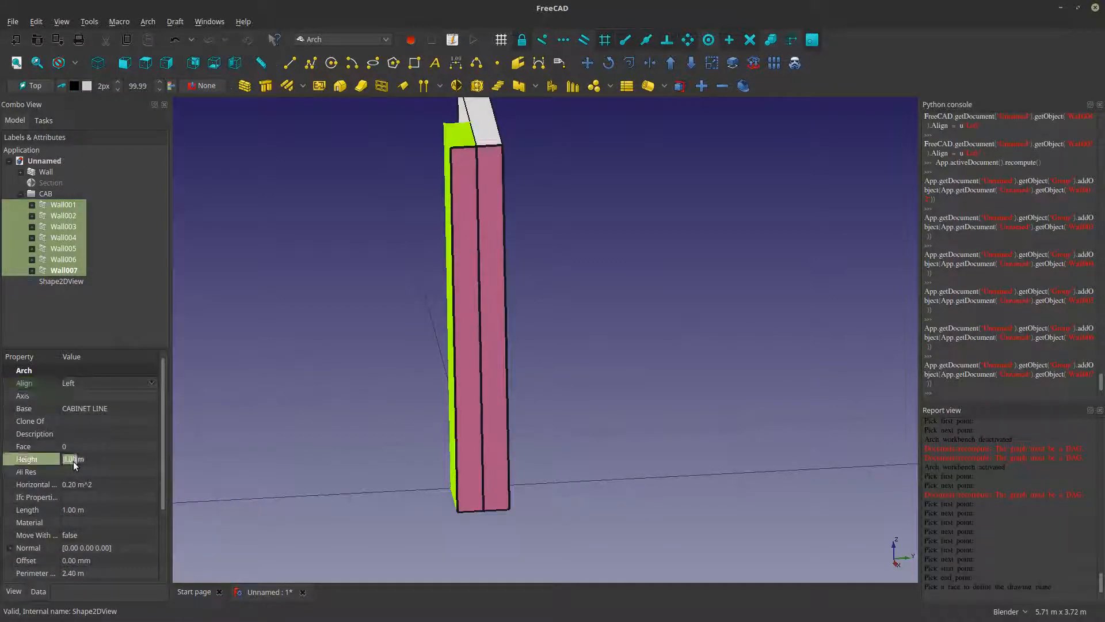
pyautogui.write('0.10')
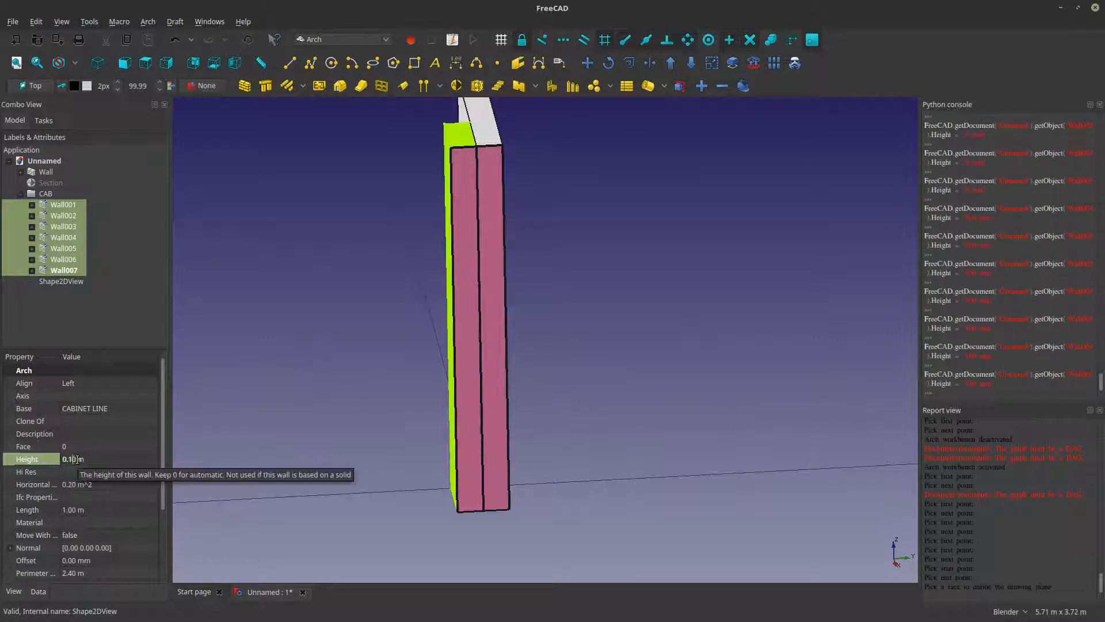
pyautogui.press('Return')
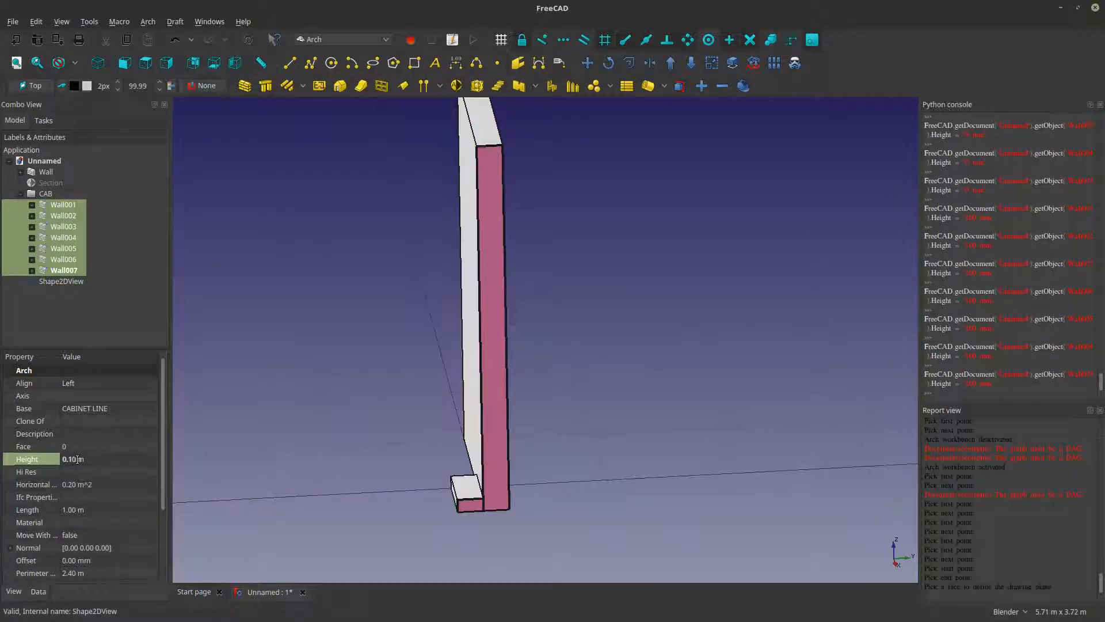
# - Set the Width of all seven walls in the CAB group to 0.58 m
pyautogui.scroll(3, 588, 583)
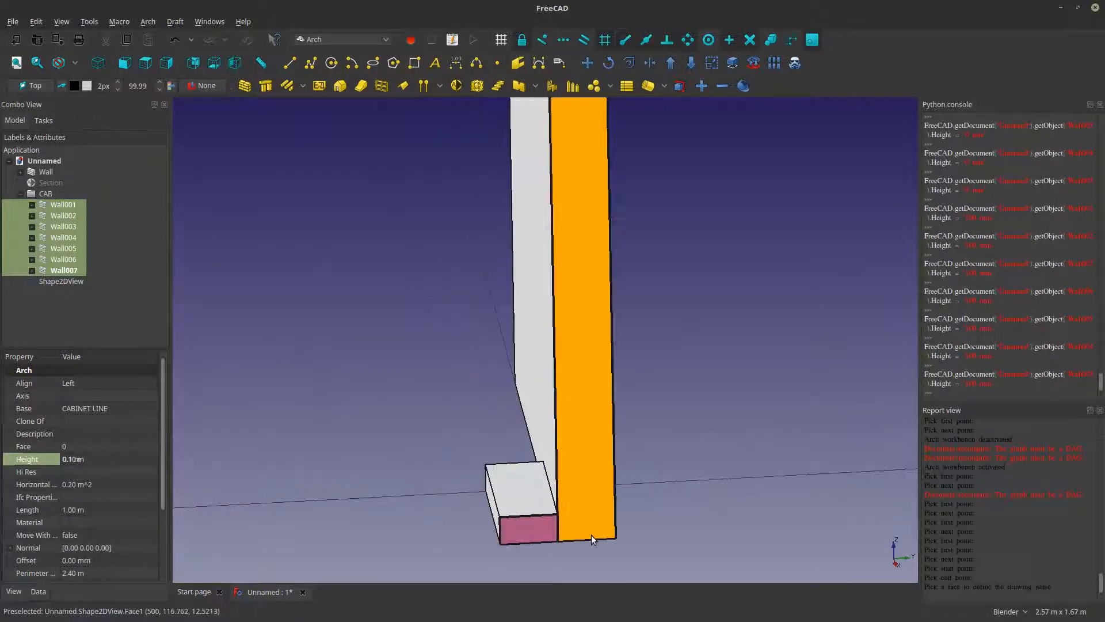
pyautogui.moveTo(591, 534); pyautogui.dragTo(576, 498, button='middle')
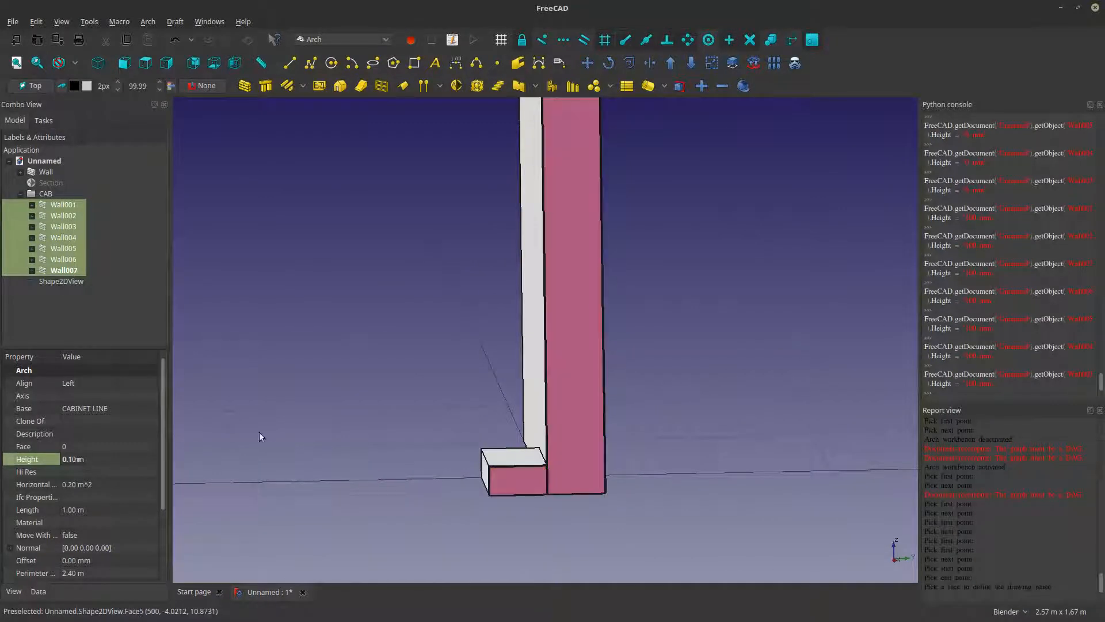
pyautogui.scroll(-3, 156, 555)
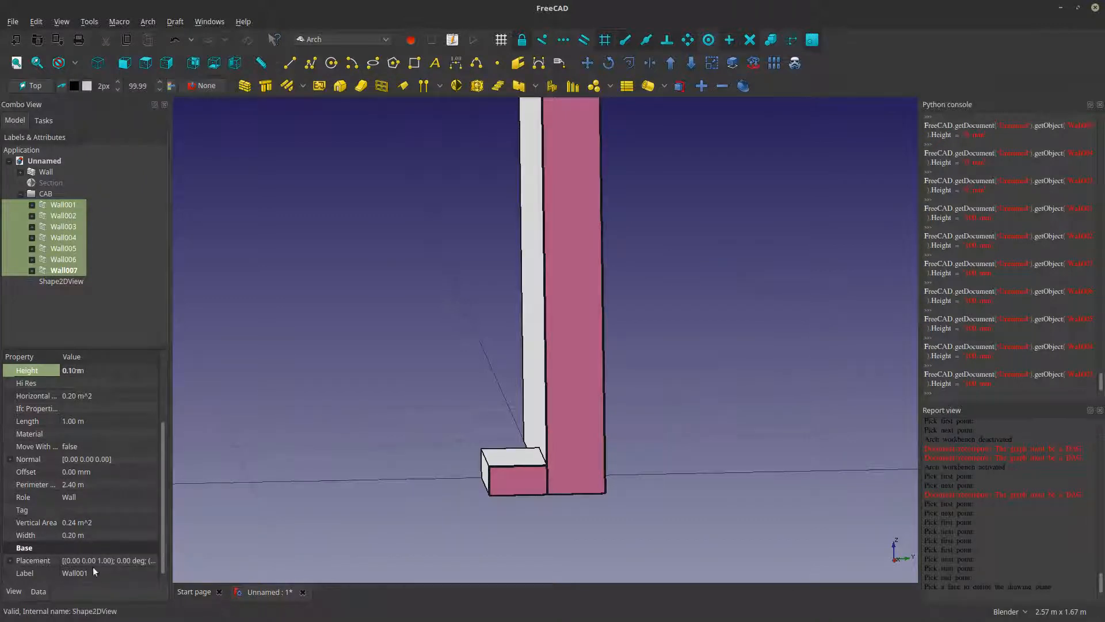
pyautogui.click(70, 536)
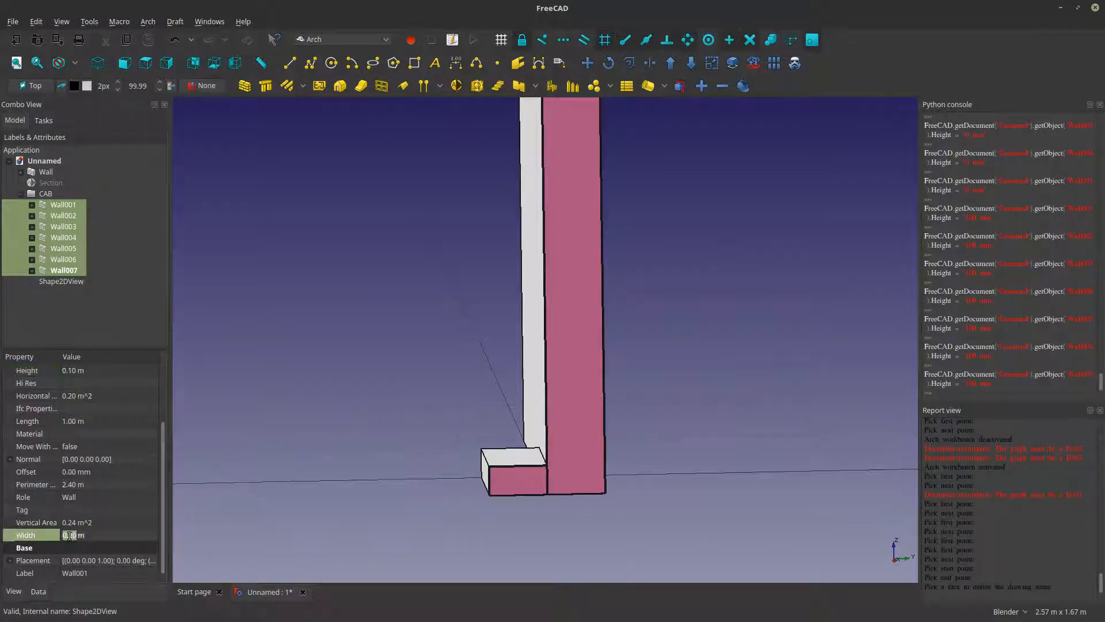
pyautogui.doubleClick(71, 535)
pyautogui.write('58')
pyautogui.press('Return')
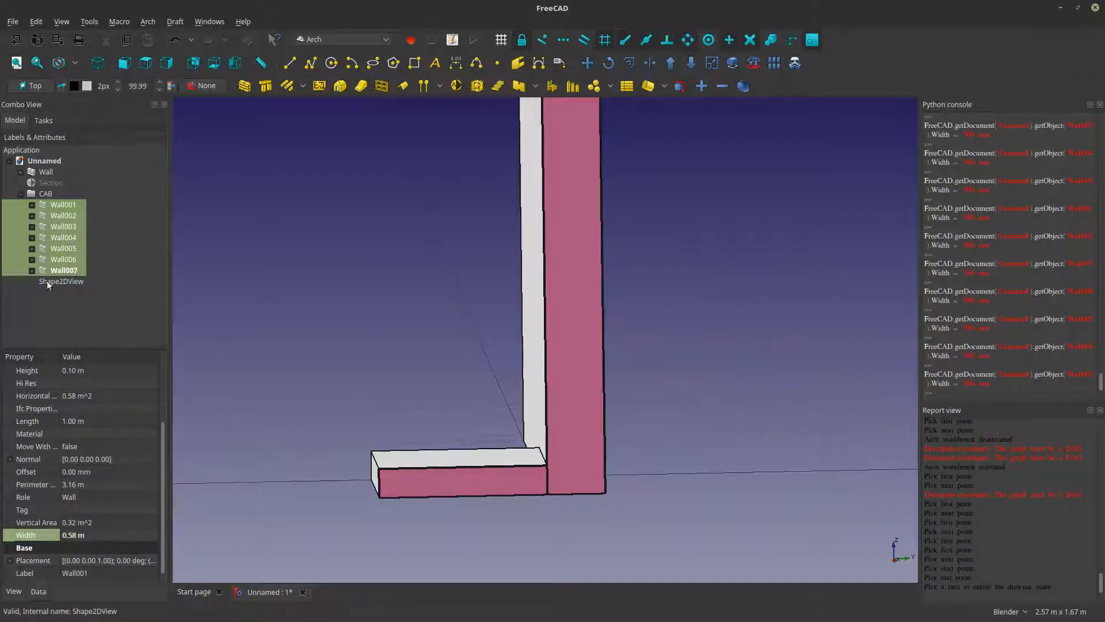
# - Rename Wall001 in the CAB group as BASE CAB FOOTER
pyautogui.click(60, 204)
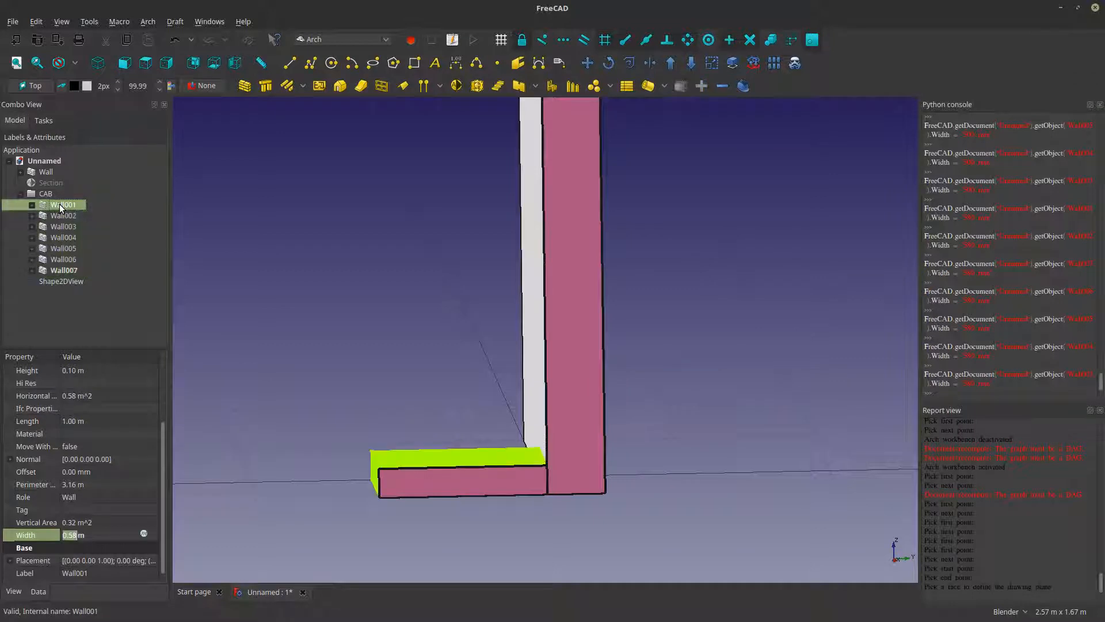
pyautogui.rightClick(60, 204)
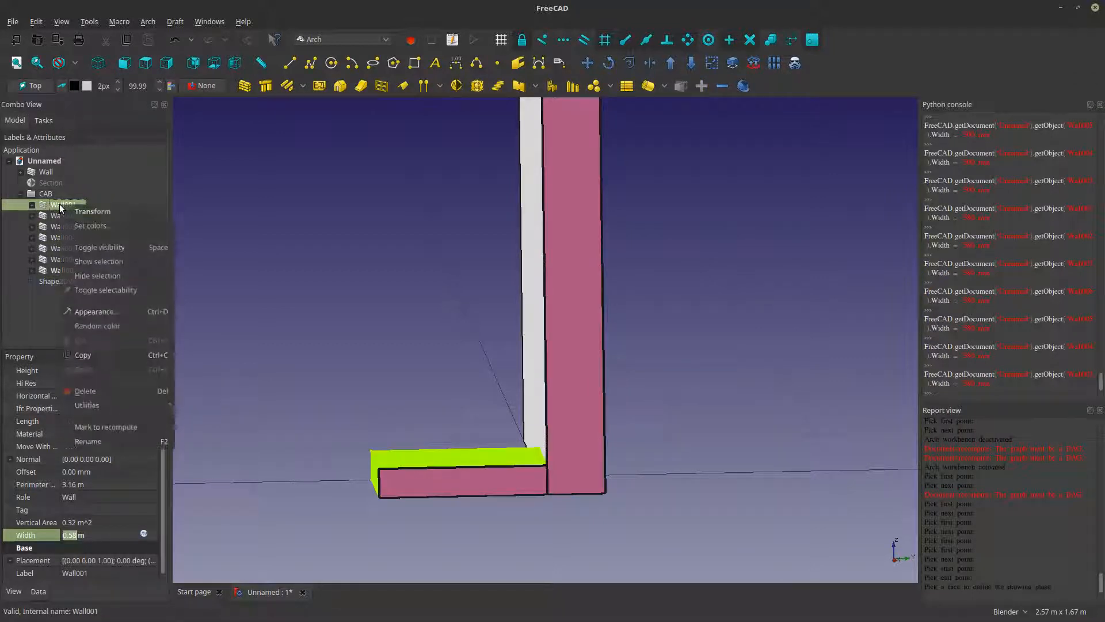
pyautogui.click(118, 440)
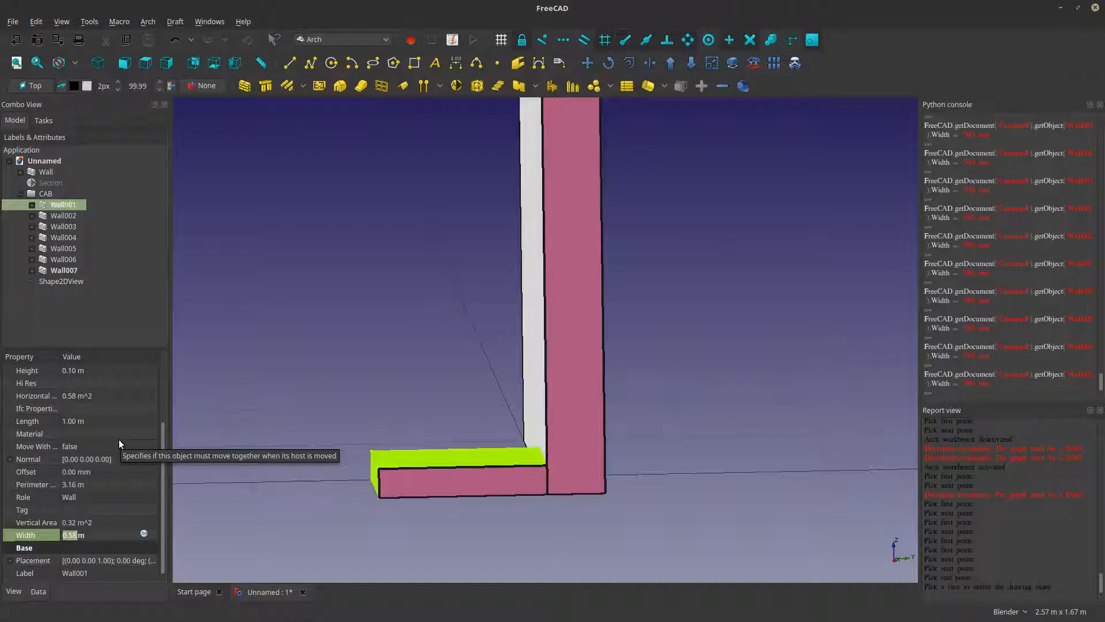
pyautogui.write('BASE CAB FOOTER')
pyautogui.press('Return')
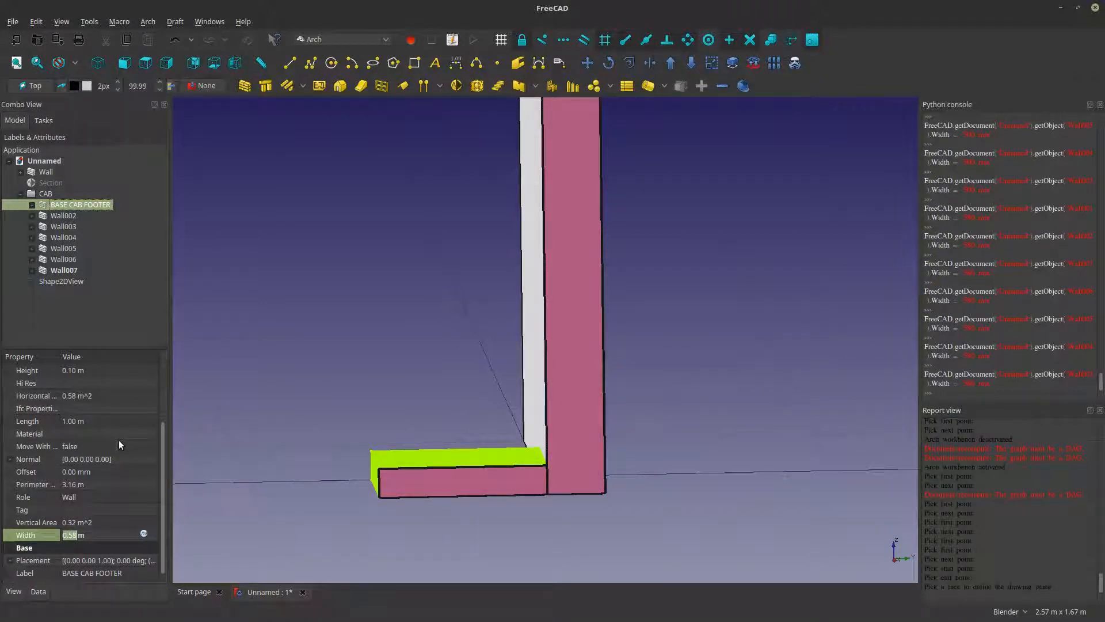
# - Set the z position in the Placement of Wall002 through Wall007 to 0.10 m
pyautogui.click(64, 216)
pyautogui.keyDown('shift'); pyautogui.click(67, 269); pyautogui.keyUp('shift')
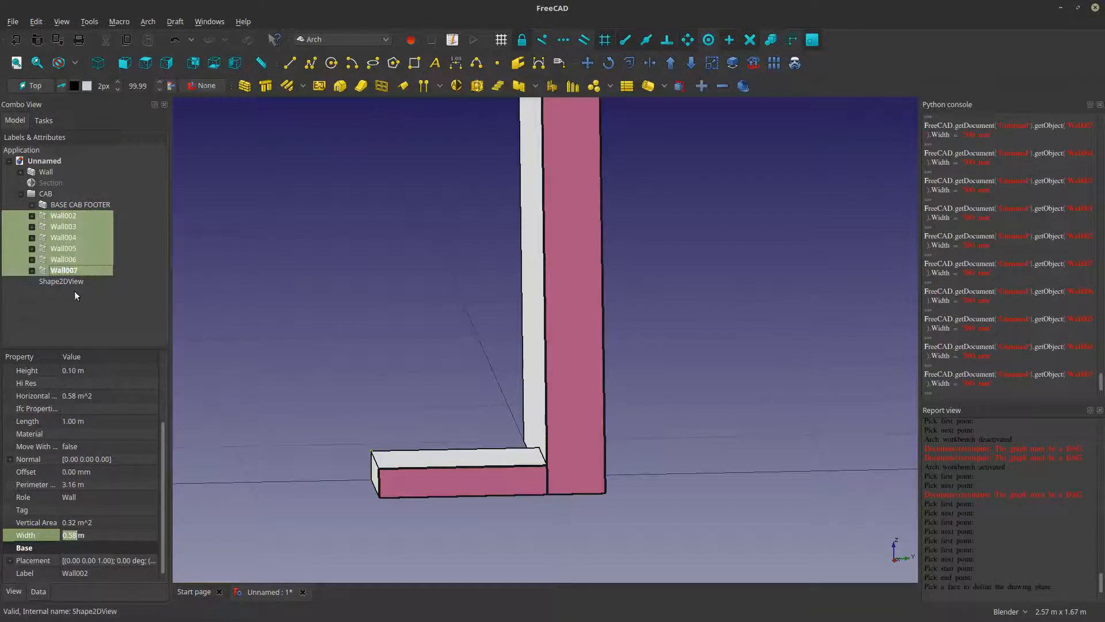
pyautogui.click(9, 560)
pyautogui.scroll(-1, 163, 529)
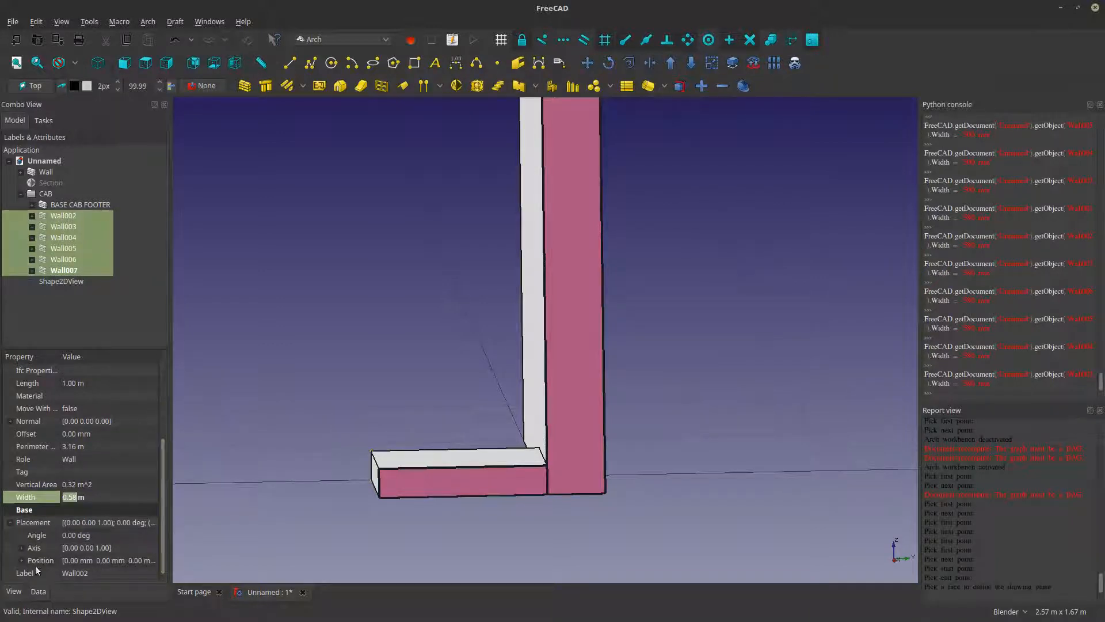
pyautogui.click(22, 560)
pyautogui.scroll(-1, 162, 565)
pyautogui.click(68, 560)
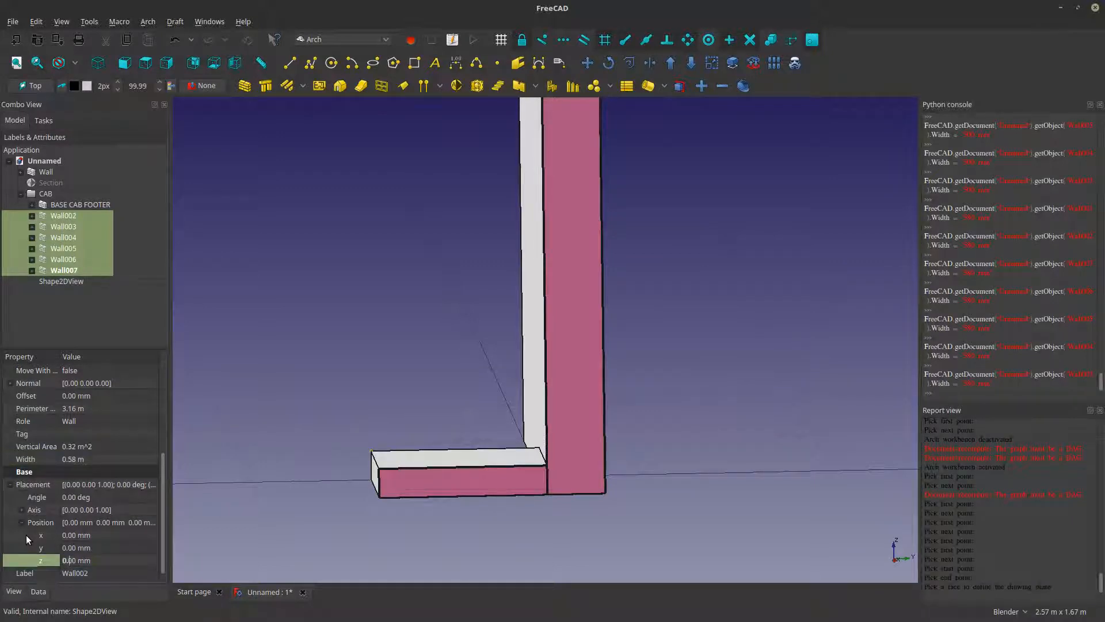
pyautogui.write('1')
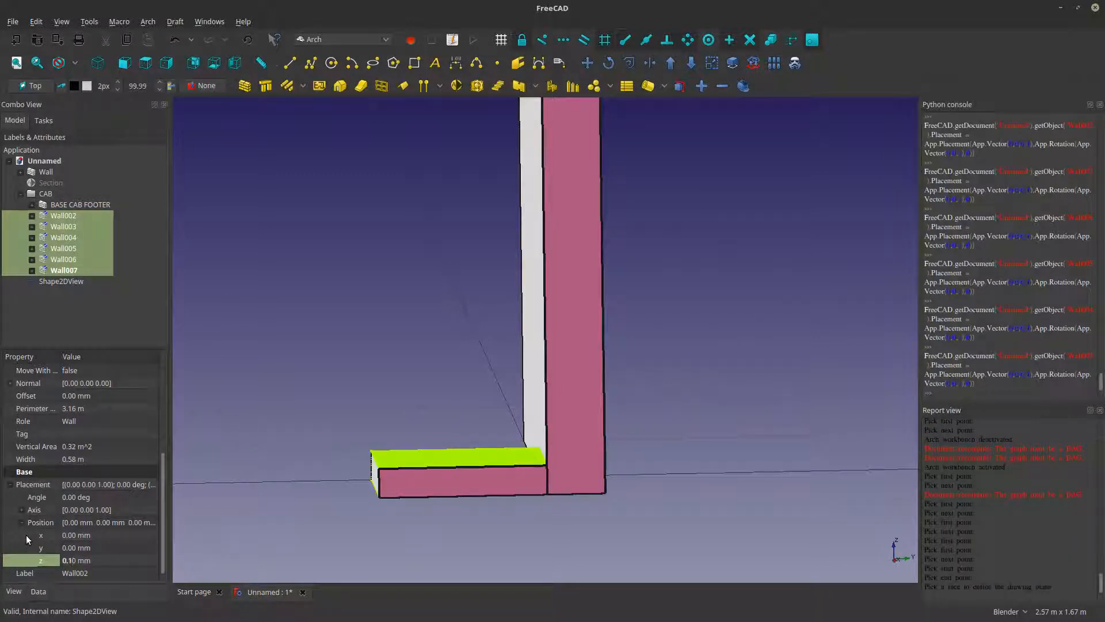
pyautogui.press('Return')
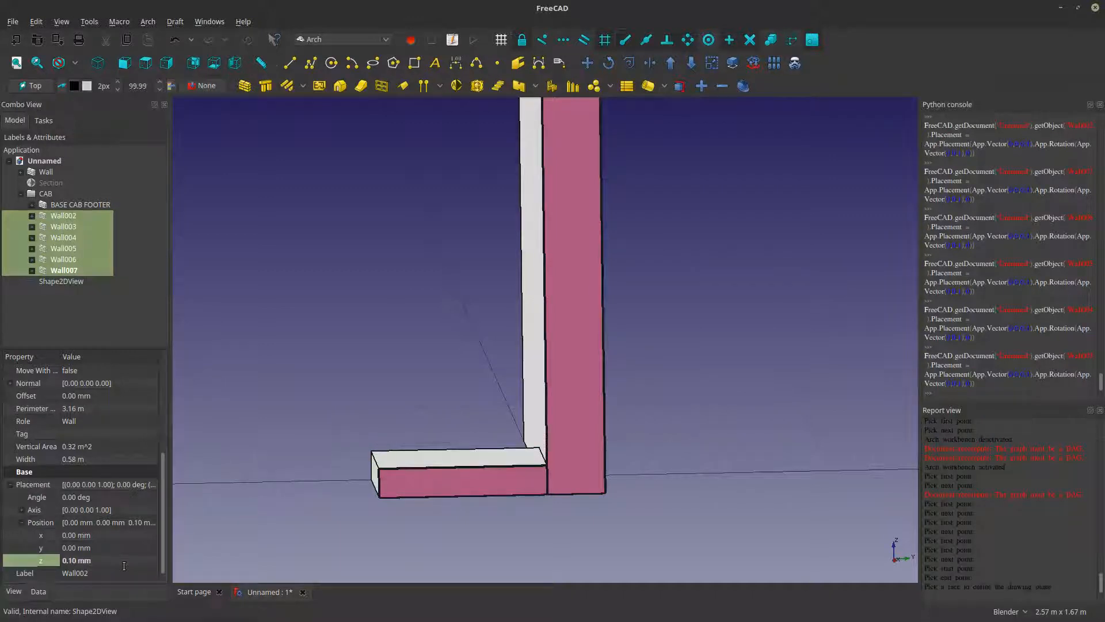
pyautogui.press('BackSpace')
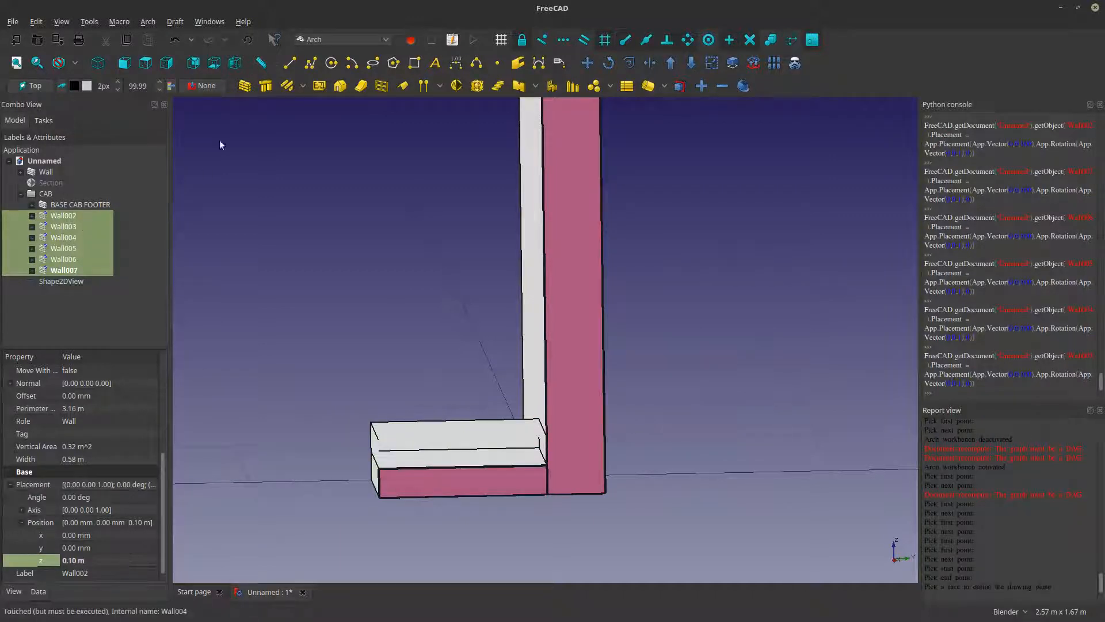
# - Set the Width of Wall002 through Wall007 to 0.61 m
pyautogui.moveTo(439, 419); pyautogui.dragTo(449, 427, button='middle')
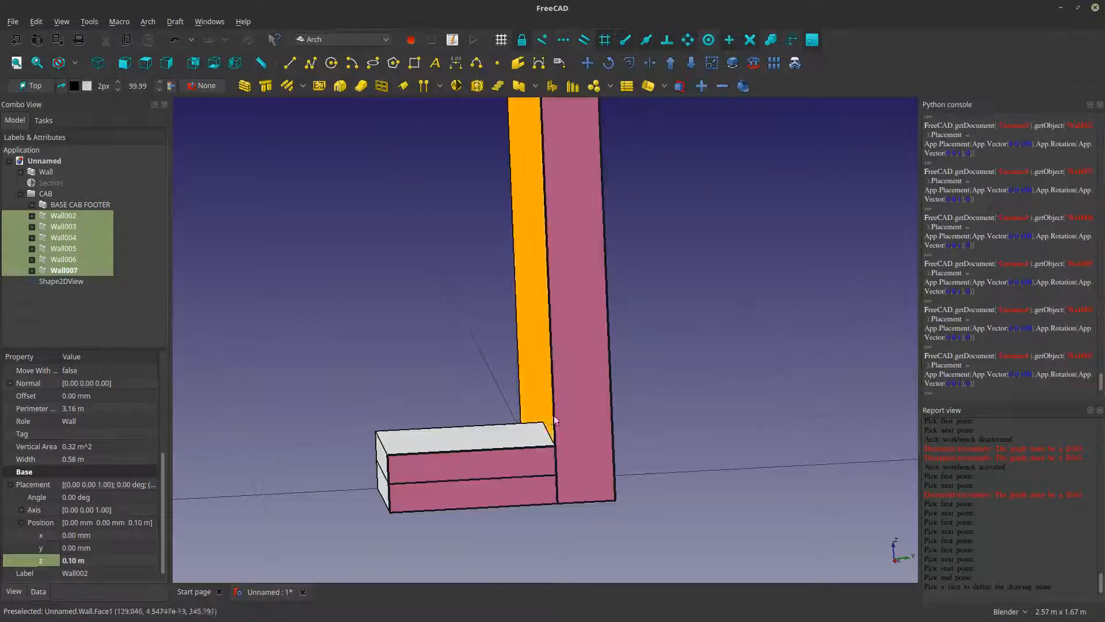
pyautogui.moveTo(552, 421); pyautogui.dragTo(567, 420, button='middle')
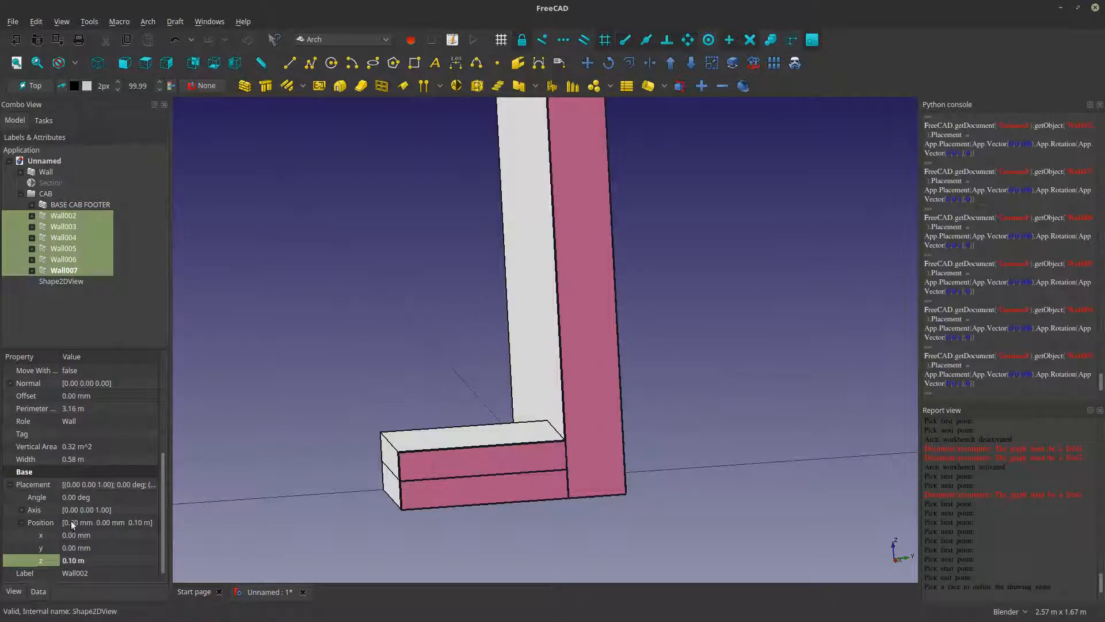
pyautogui.click(69, 460)
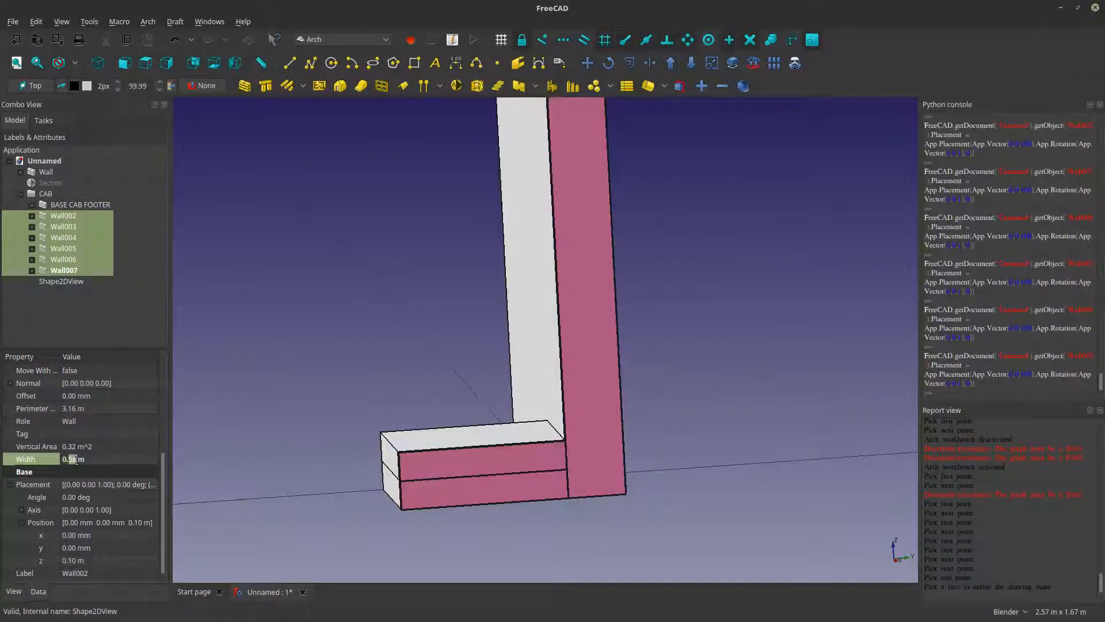
pyautogui.write('61')
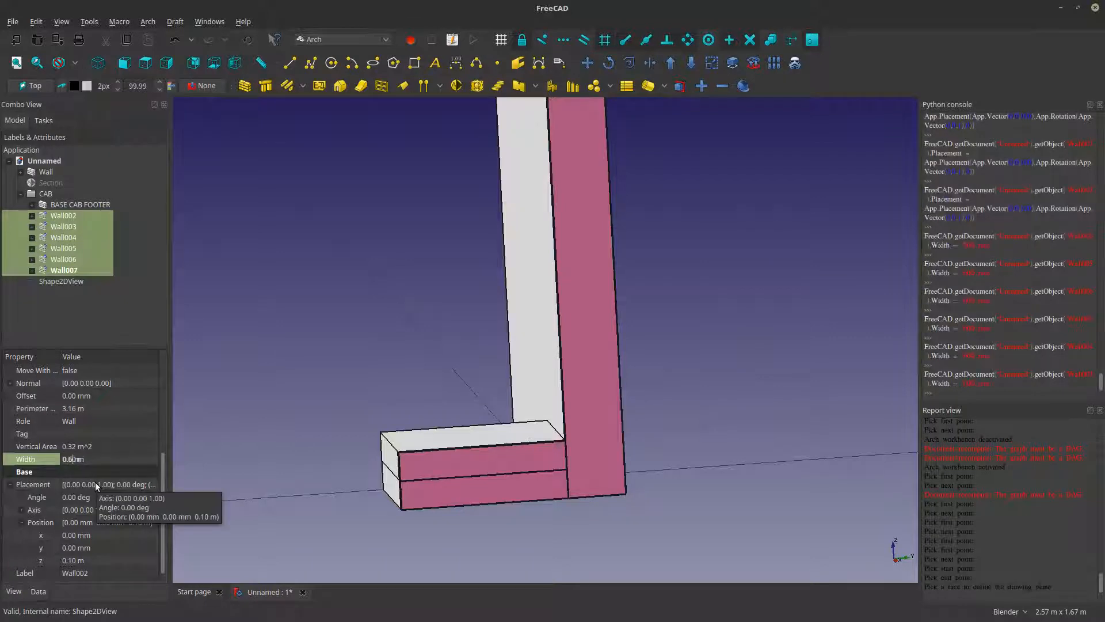
pyautogui.press('Return')
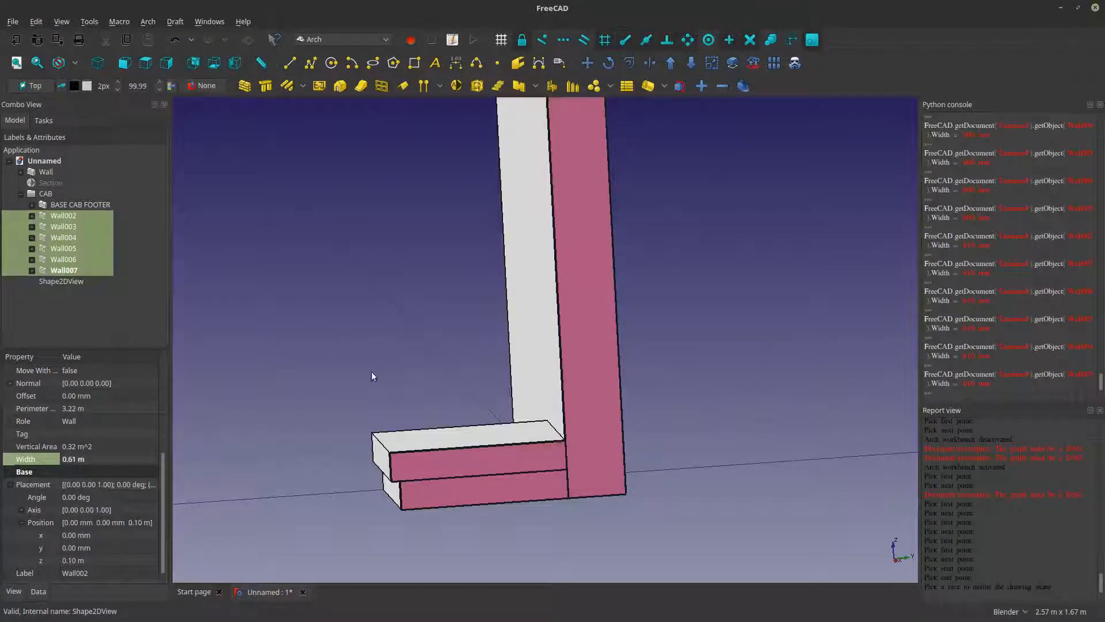
pyautogui.scroll(5, 407, 425)
pyautogui.scroll(-2, 408, 457)
pyautogui.keyDown('shift'); pyautogui.moveTo(409, 450); pyautogui.dragTo(388, 424, button='middle'); pyautogui.keyUp('shift')
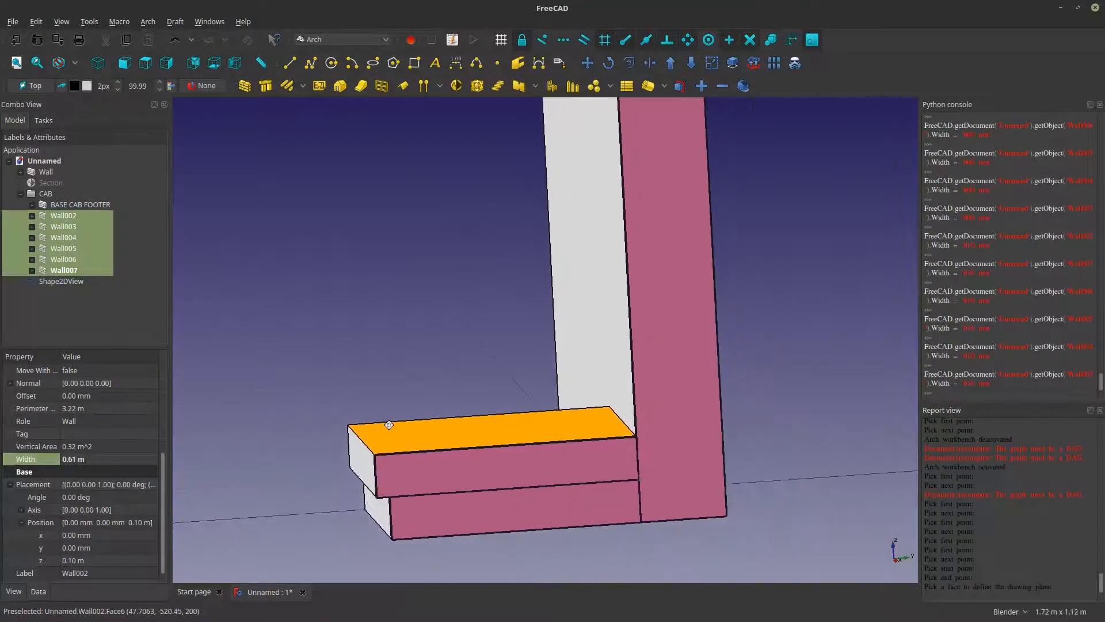
# - Set the Height of Wall002 through Wall007 to 0.80 m
pyautogui.scroll(4, 164, 412)
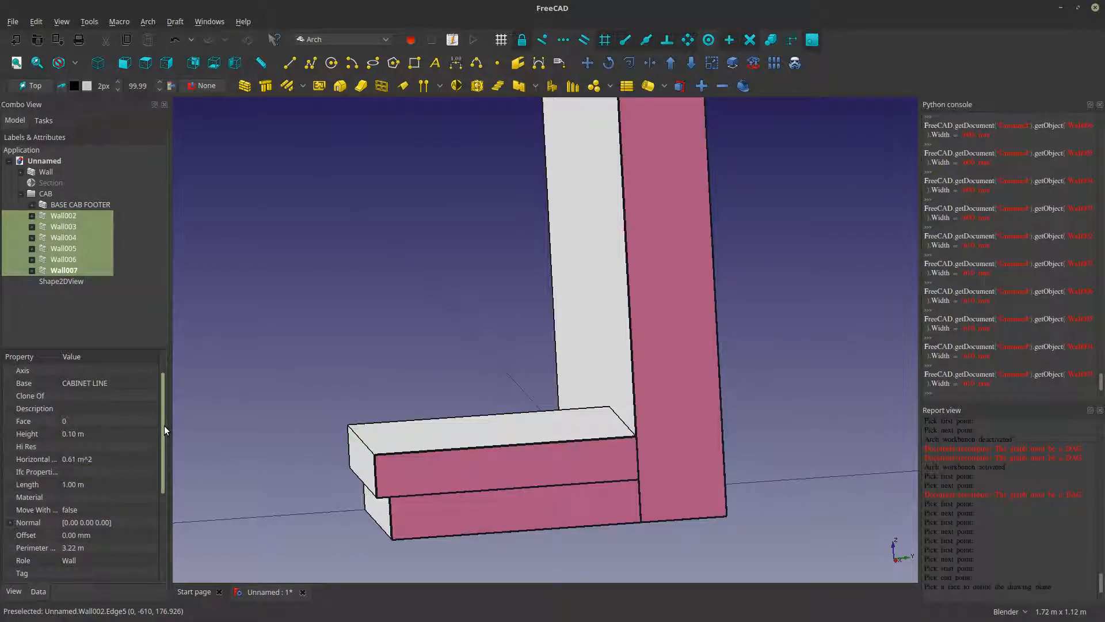
pyautogui.click(74, 435)
pyautogui.doubleClick(75, 437)
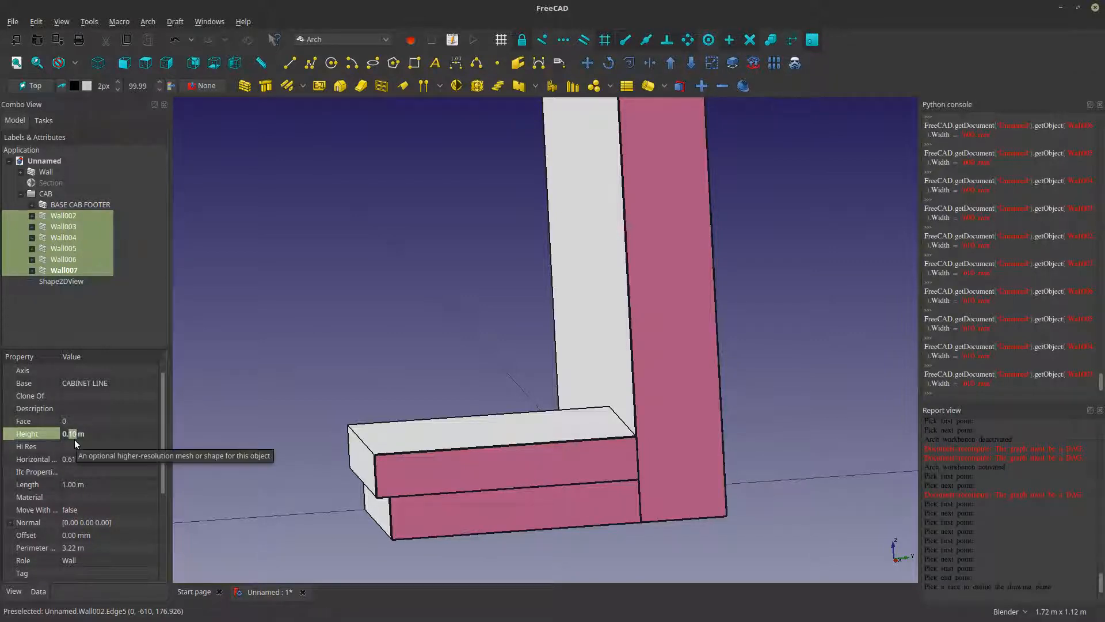
pyautogui.write('80')
pyautogui.press('Return')
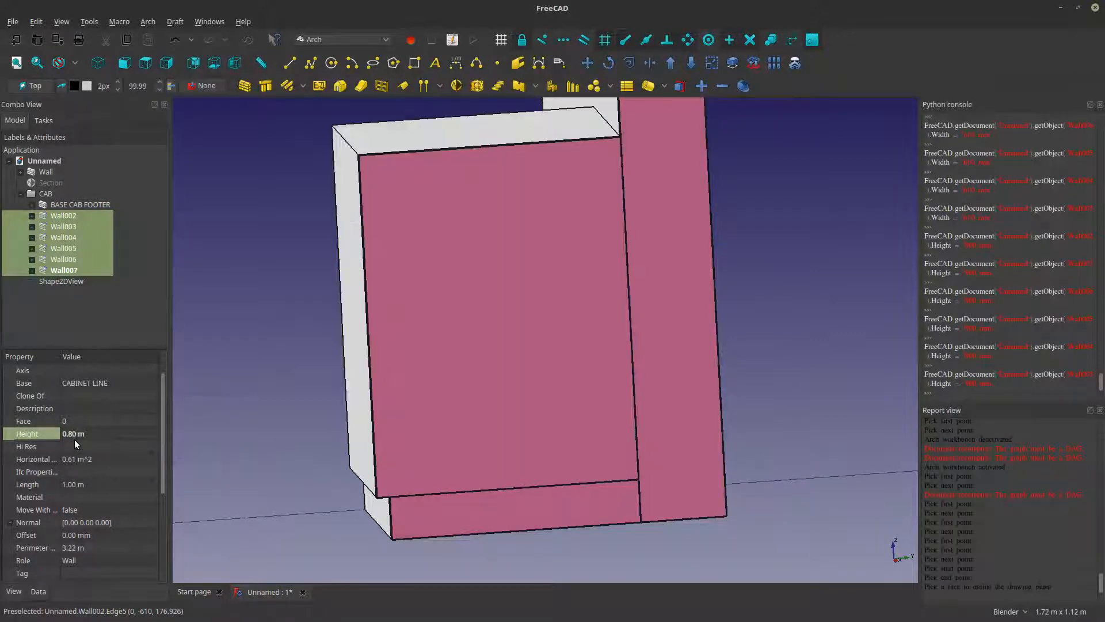
# - Rename Wall002 in the CAB group as BASE CAB
pyautogui.scroll(-3, 491, 454)
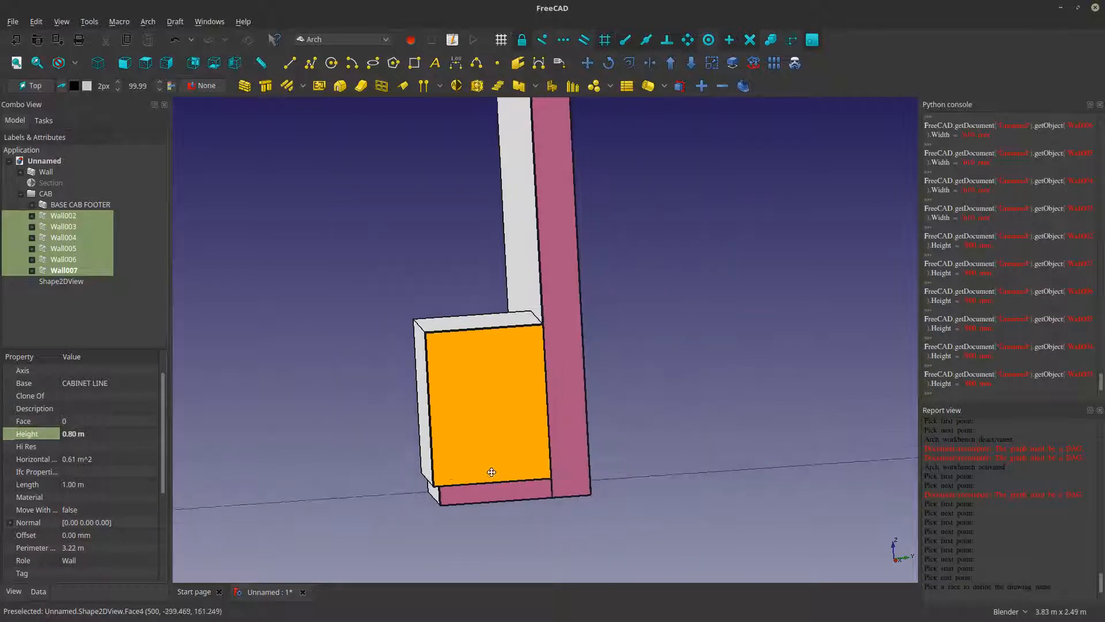
pyautogui.click(61, 216)
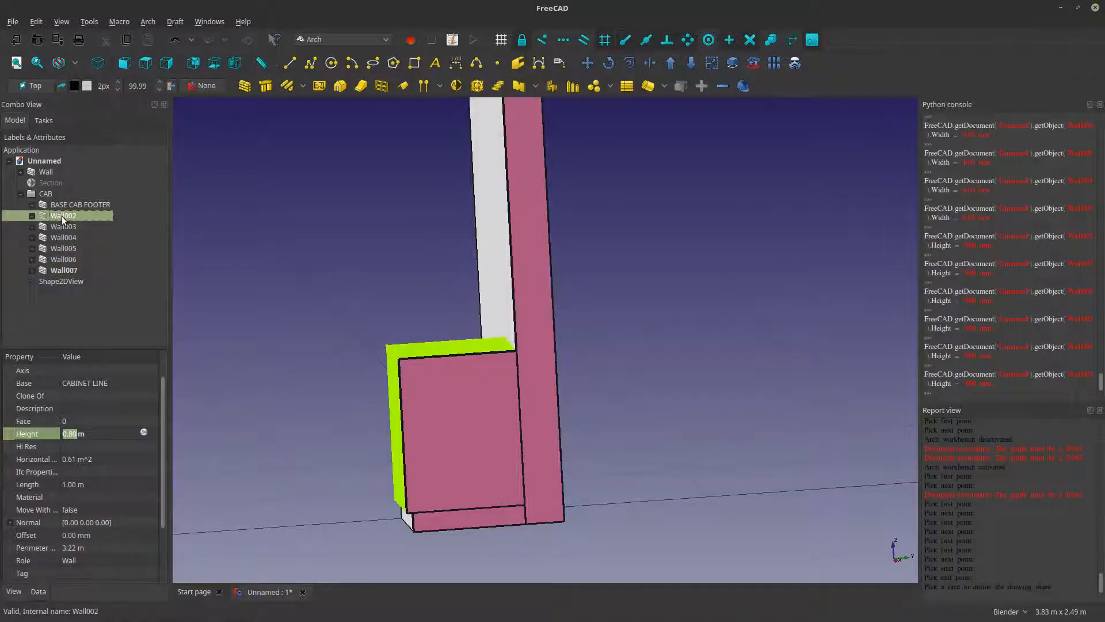
pyautogui.rightClick(61, 215)
pyautogui.click(112, 454)
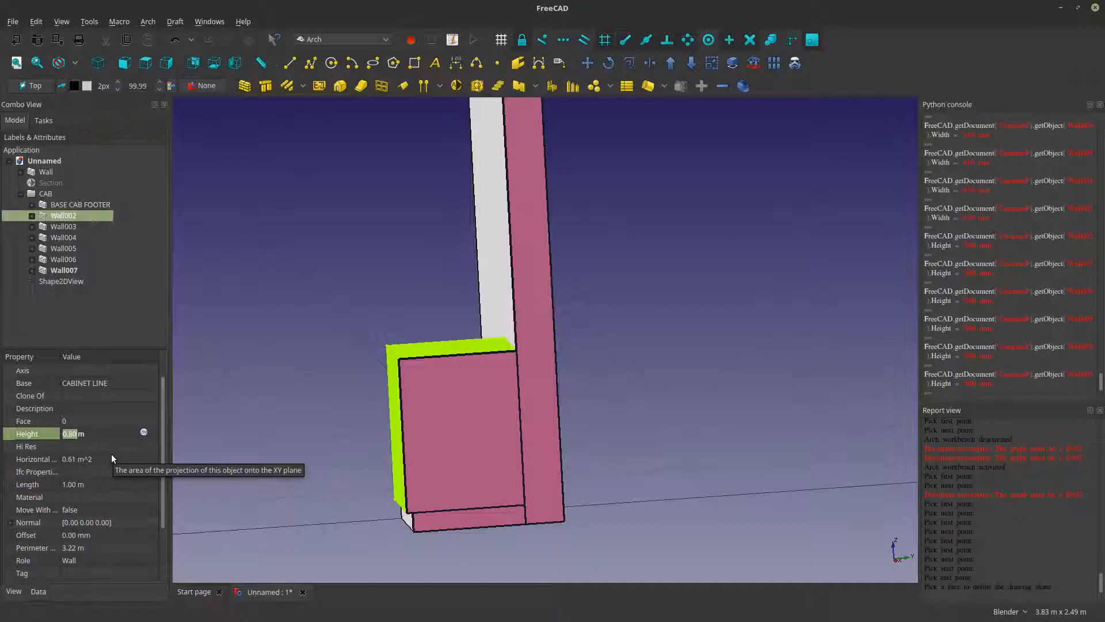
pyautogui.write('BASE CAB')
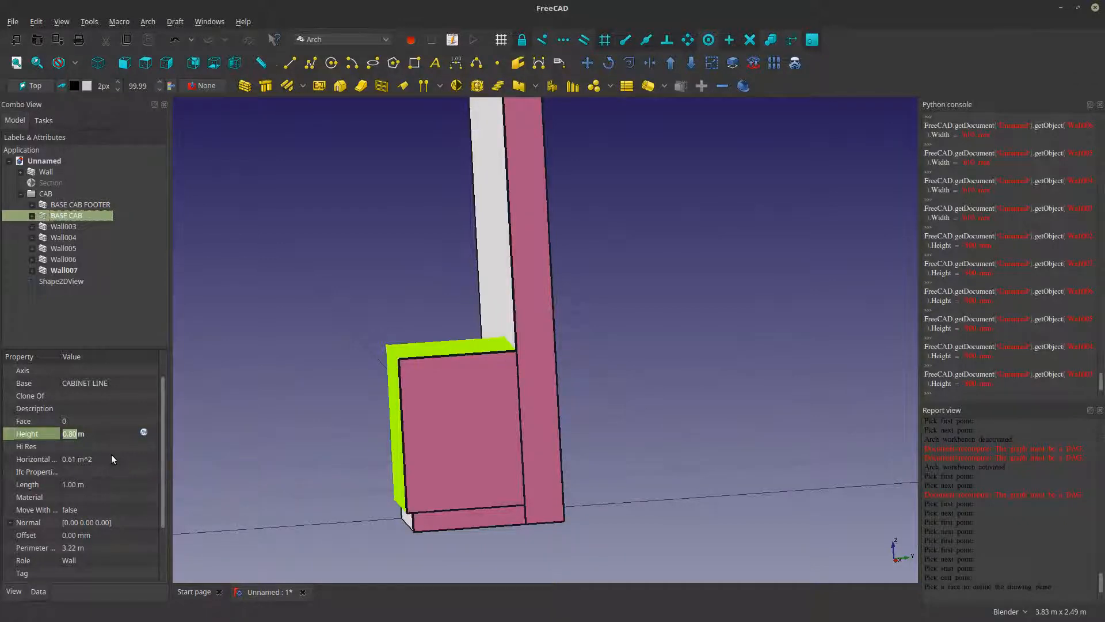
# - Set the z position in the Placement of Wall003 through Wall007 to 0.90 m
pyautogui.click(50, 226)
pyautogui.keyDown('shift'); pyautogui.click(64, 269); pyautogui.keyUp('shift')
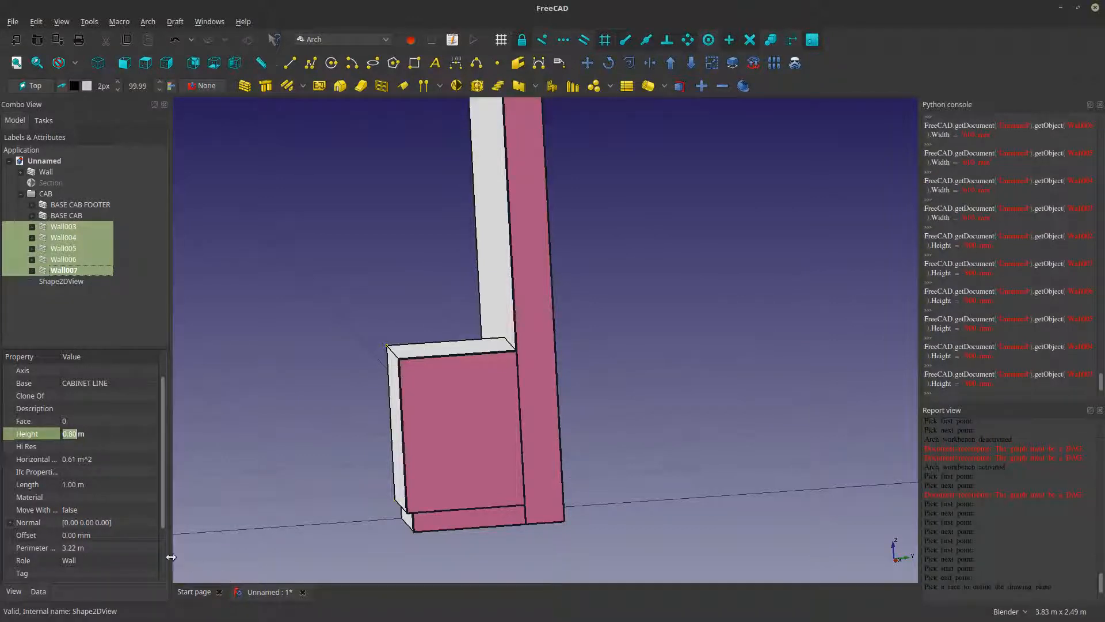
pyautogui.scroll(-2, 163, 557)
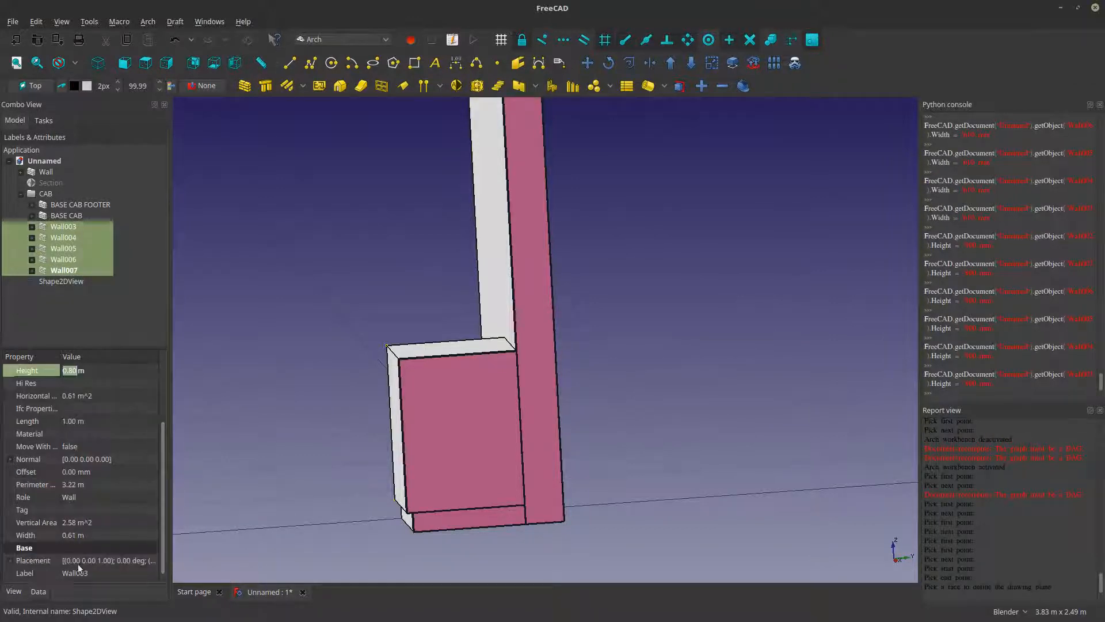
pyautogui.click(23, 560)
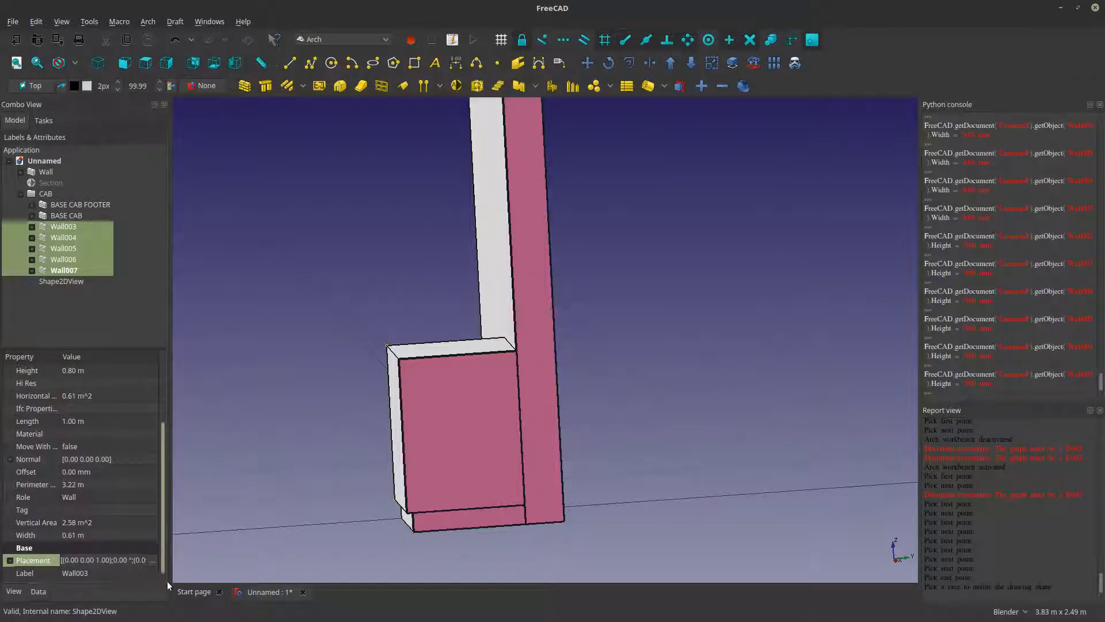
pyautogui.click(10, 560)
pyautogui.scroll(-1, 164, 562)
pyautogui.click(23, 559)
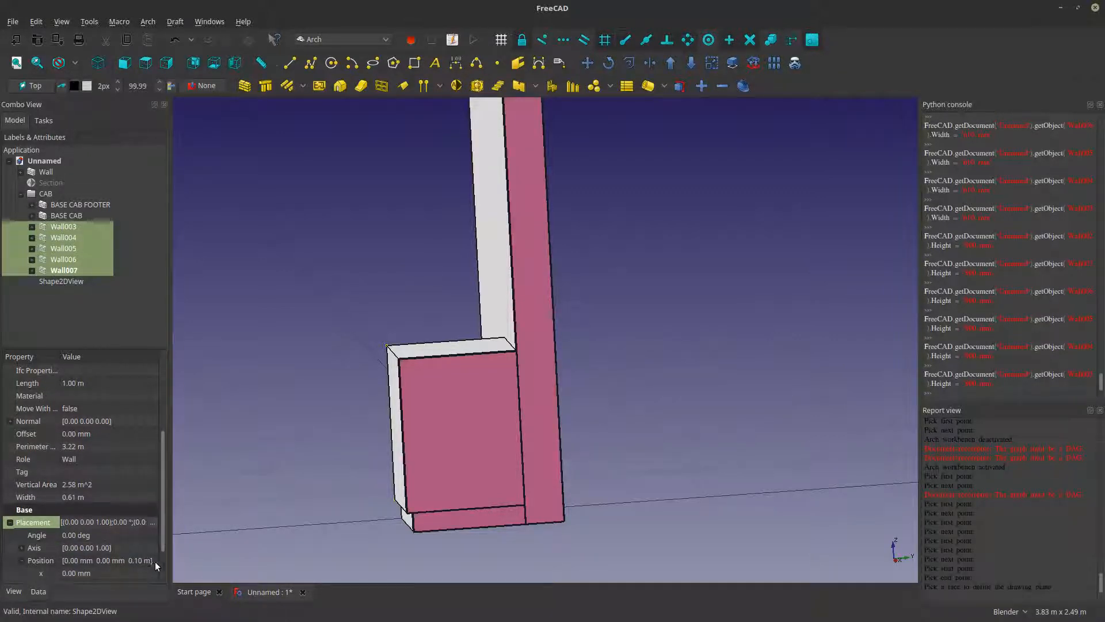
pyautogui.scroll(-1, 164, 559)
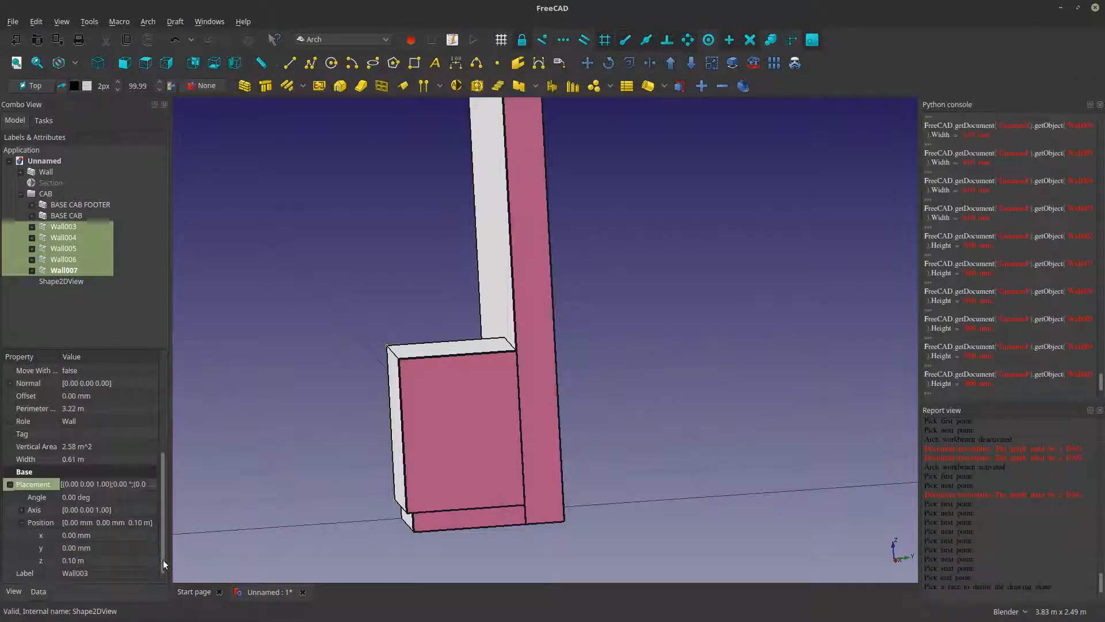
pyautogui.click(71, 561)
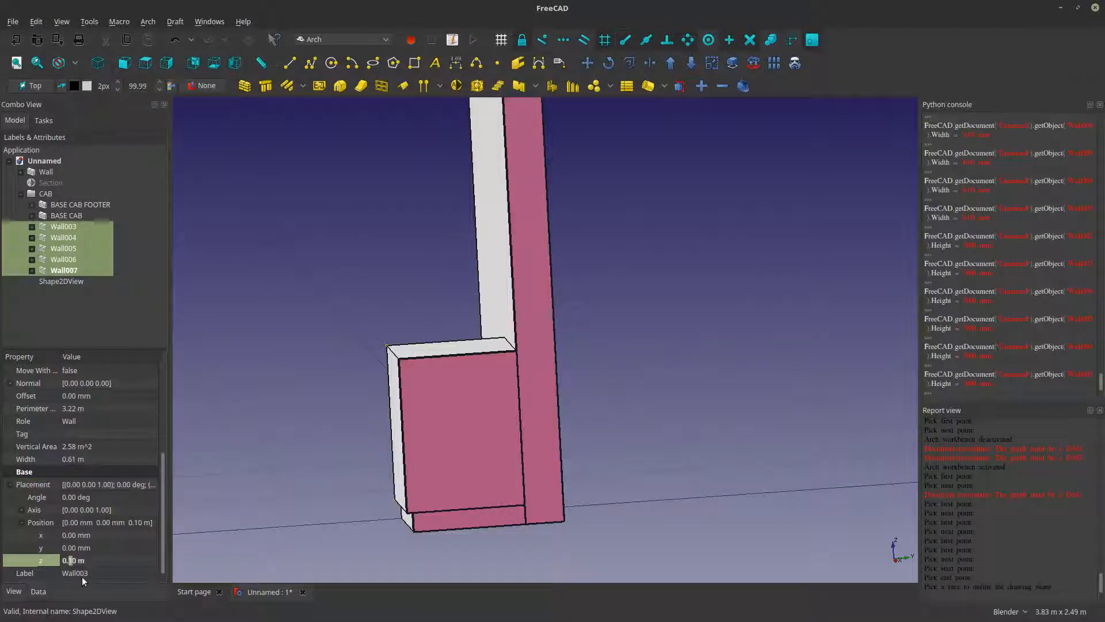
pyautogui.press('BackSpace')
pyautogui.write('9')
pyautogui.press('Return')
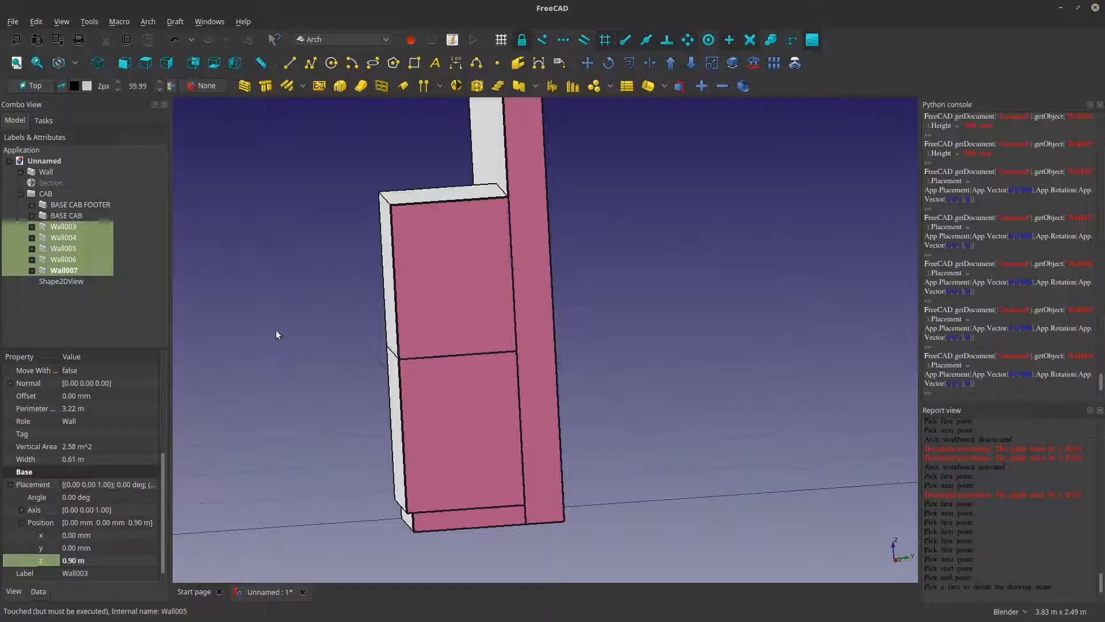
# - Set the Height of Wall003 through Wall007 to 0.05 m
pyautogui.moveTo(276, 330); pyautogui.dragTo(363, 360, button='middle')
pyautogui.scroll(-2, 362, 361)
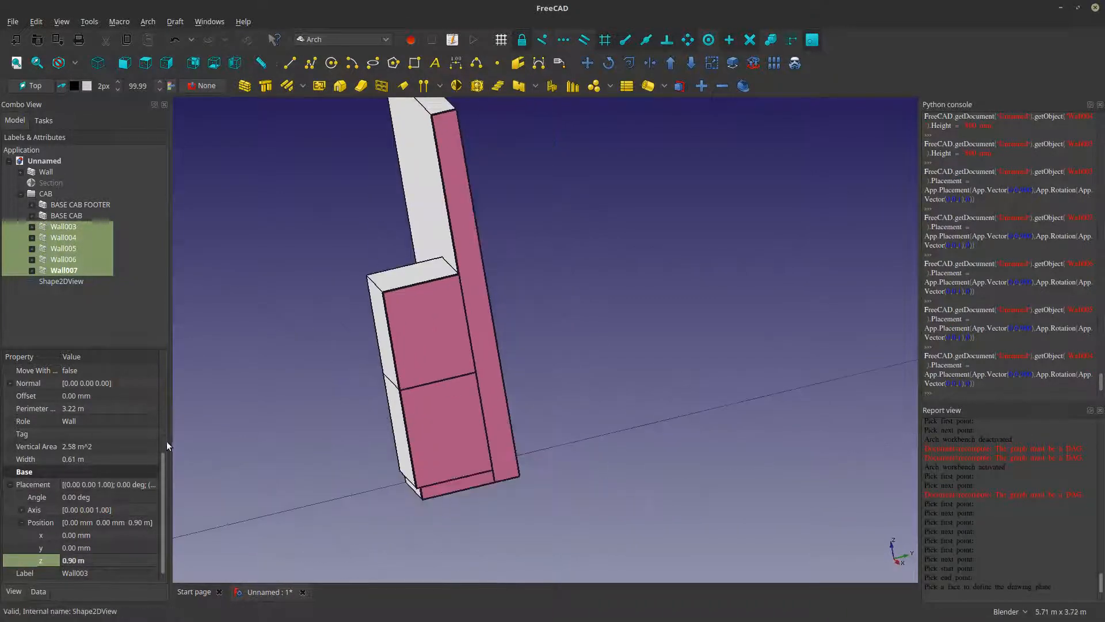
pyautogui.scroll(5, 162, 431)
pyautogui.click(74, 459)
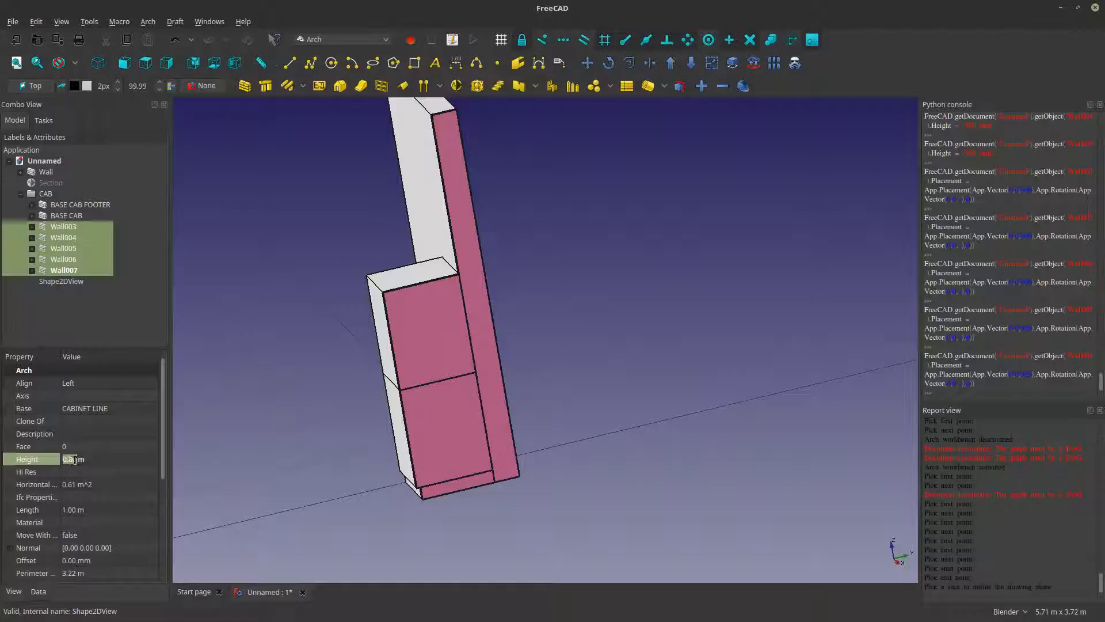
pyautogui.doubleClick(72, 459)
pyautogui.write('05')
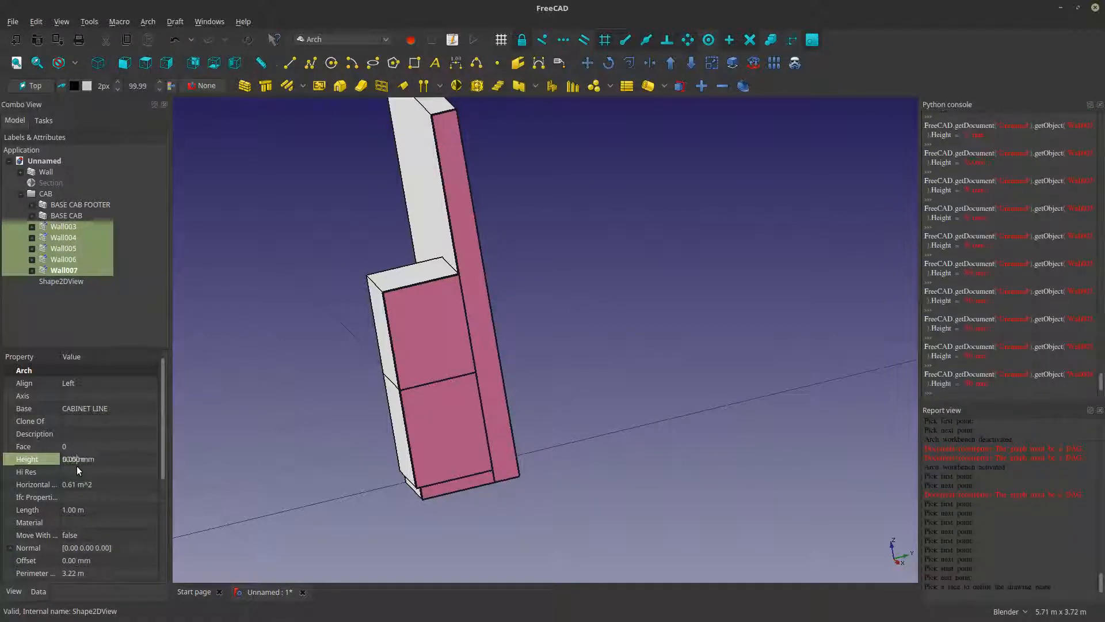
pyautogui.press('Return')
# - Set the Width of Wall003 through Wall007 to 0.65 m
pyautogui.scroll(5, 394, 378)
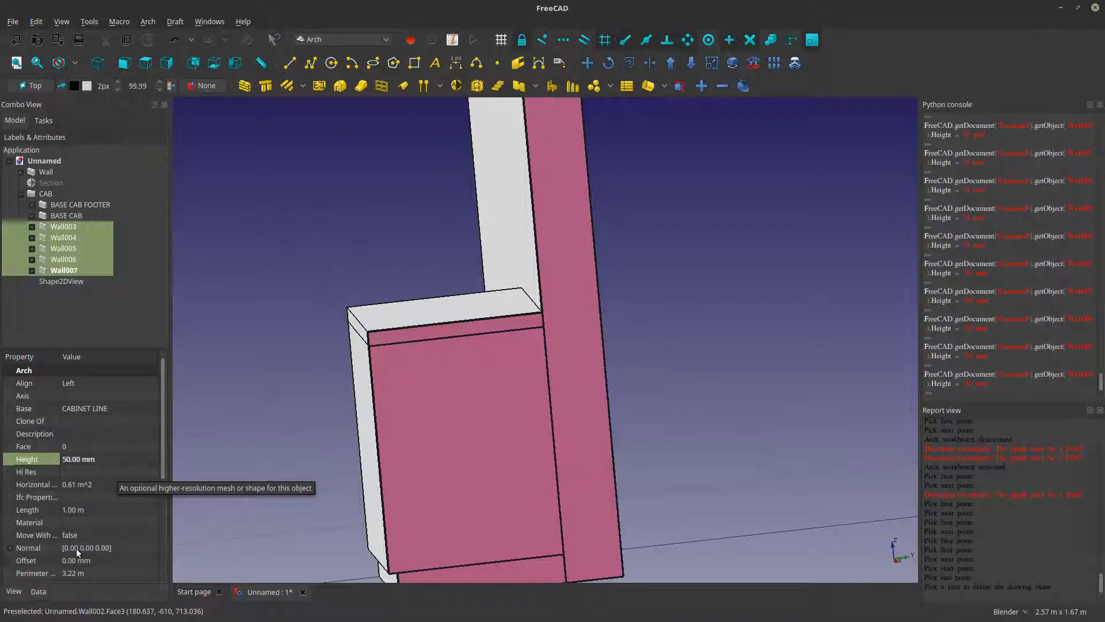
pyautogui.scroll(-5, 165, 517)
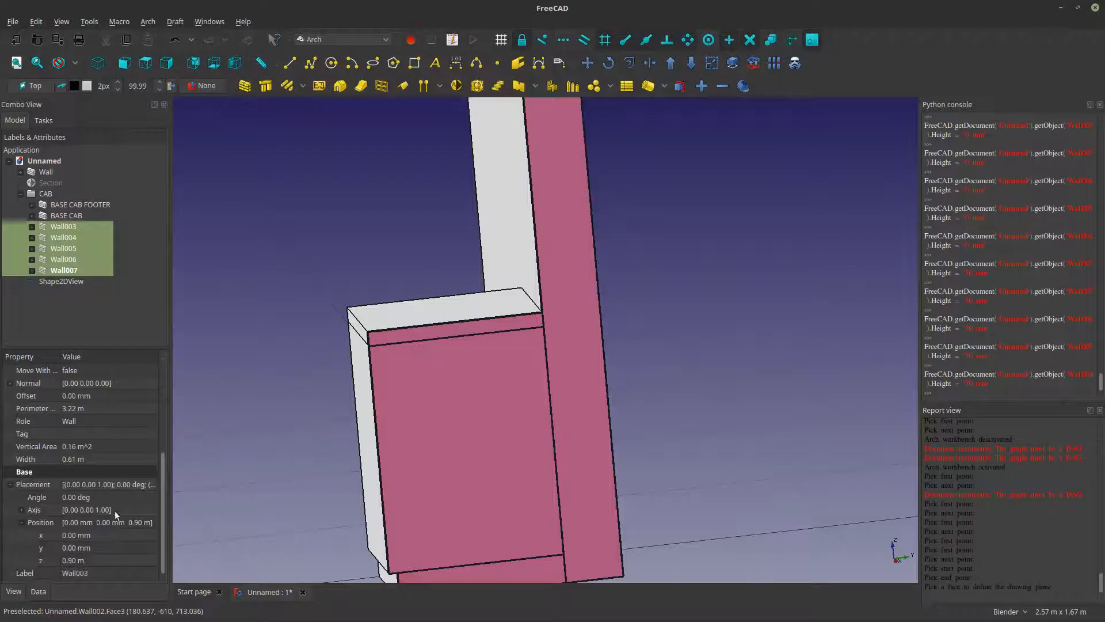
pyautogui.click(74, 461)
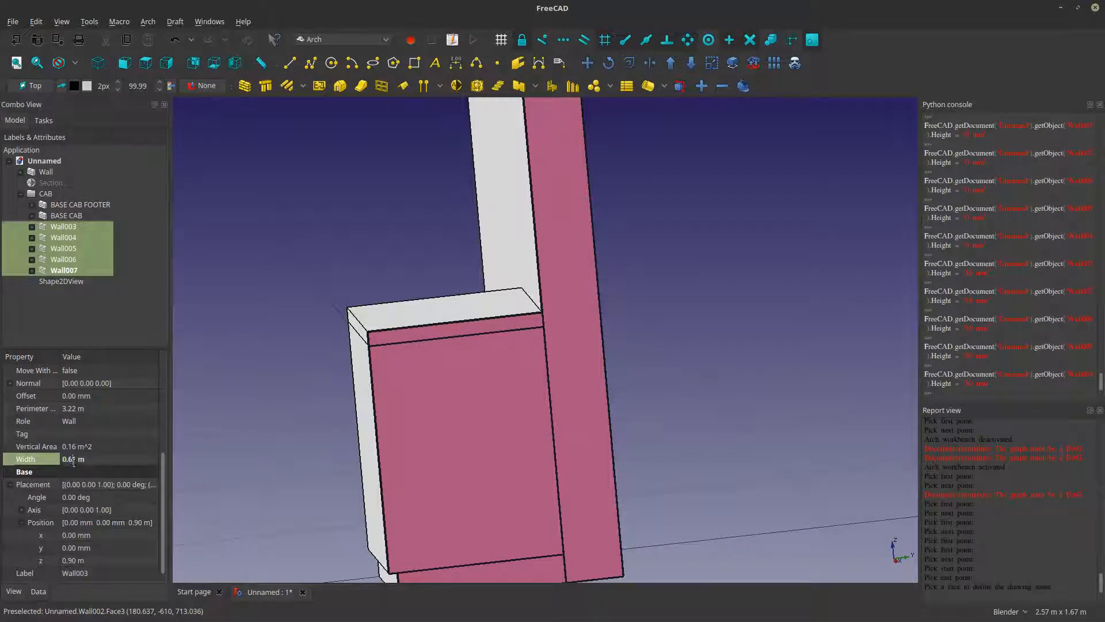
pyautogui.write('5')
pyautogui.press('Return')
# - Rename Wall003 in the CAB group as BASE CAB COUNTER TOP
pyautogui.click(71, 226)
pyautogui.rightClick(71, 226)
pyautogui.click(166, 463)
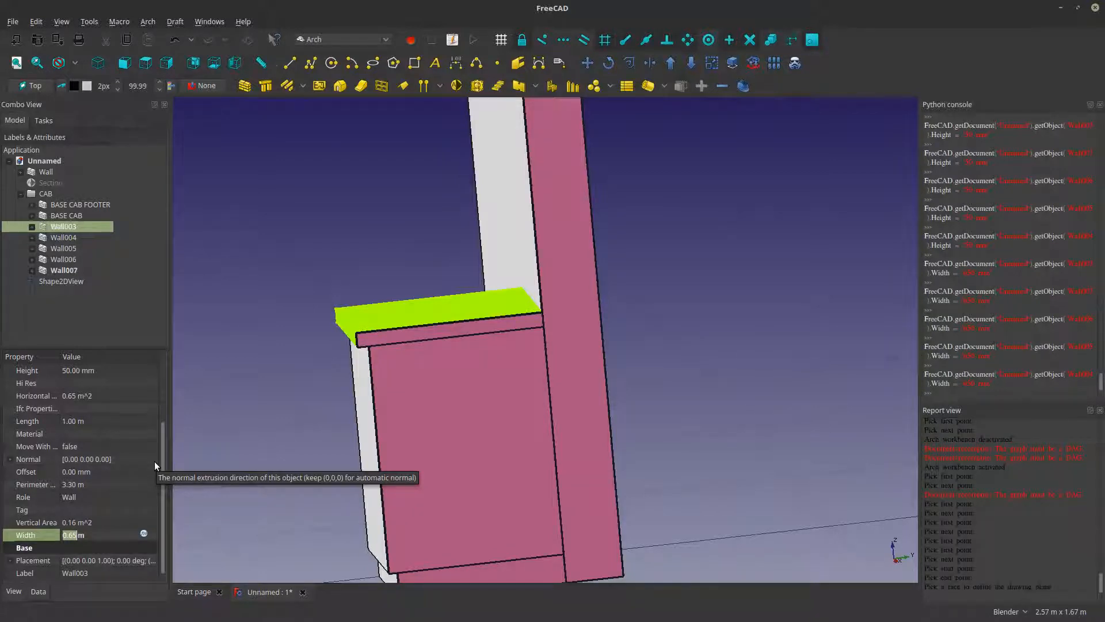
pyautogui.write('BASE CAB COUNTER TOP')
pyautogui.press('Return')
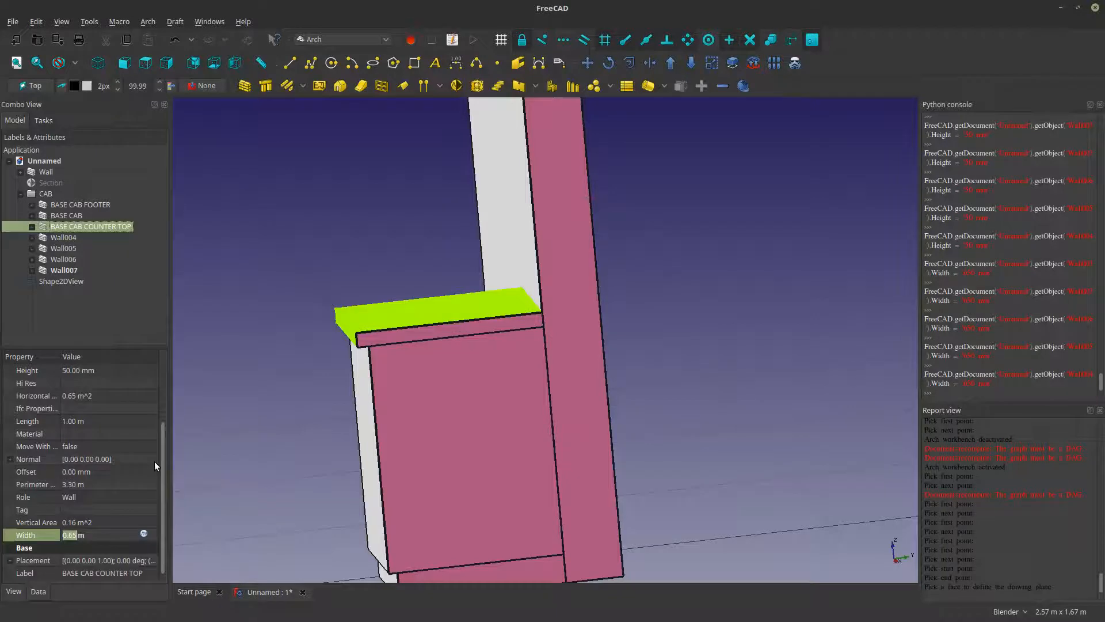
# - Set the z position in the Placement of Wall004 through Wall007 to 1.60 m
pyautogui.click(65, 236)
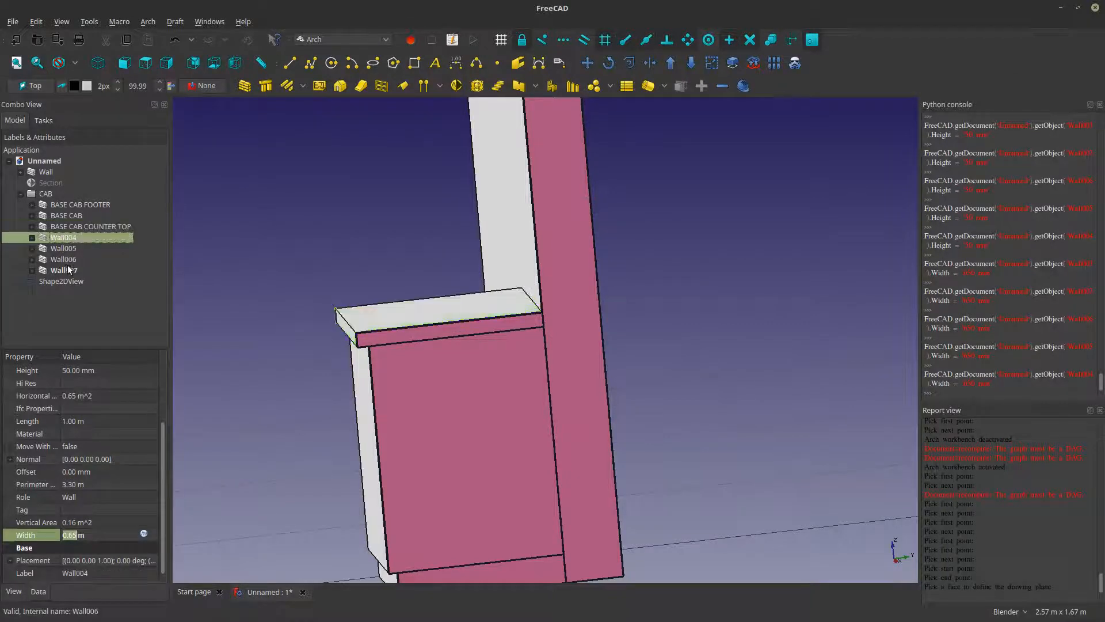
pyautogui.keyDown('shift'); pyautogui.click(63, 270); pyautogui.keyUp('shift')
pyautogui.scroll(-2, 555, 395)
pyautogui.keyDown('shift'); pyautogui.moveTo(555, 395); pyautogui.dragTo(554, 422, button='middle'); pyautogui.keyUp('shift')
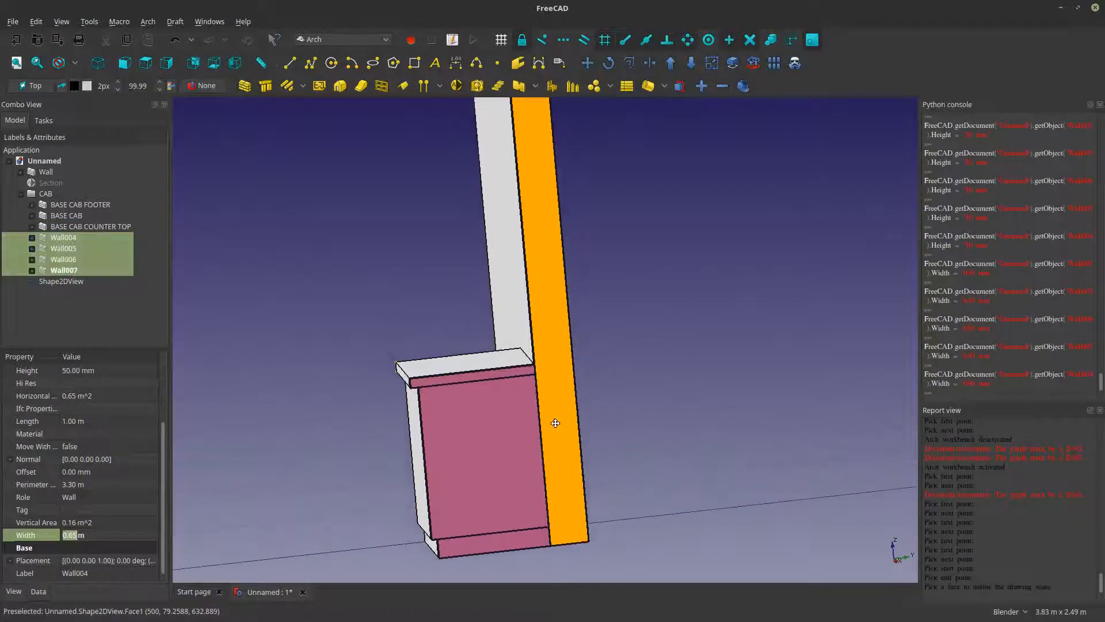
pyautogui.click(14, 593)
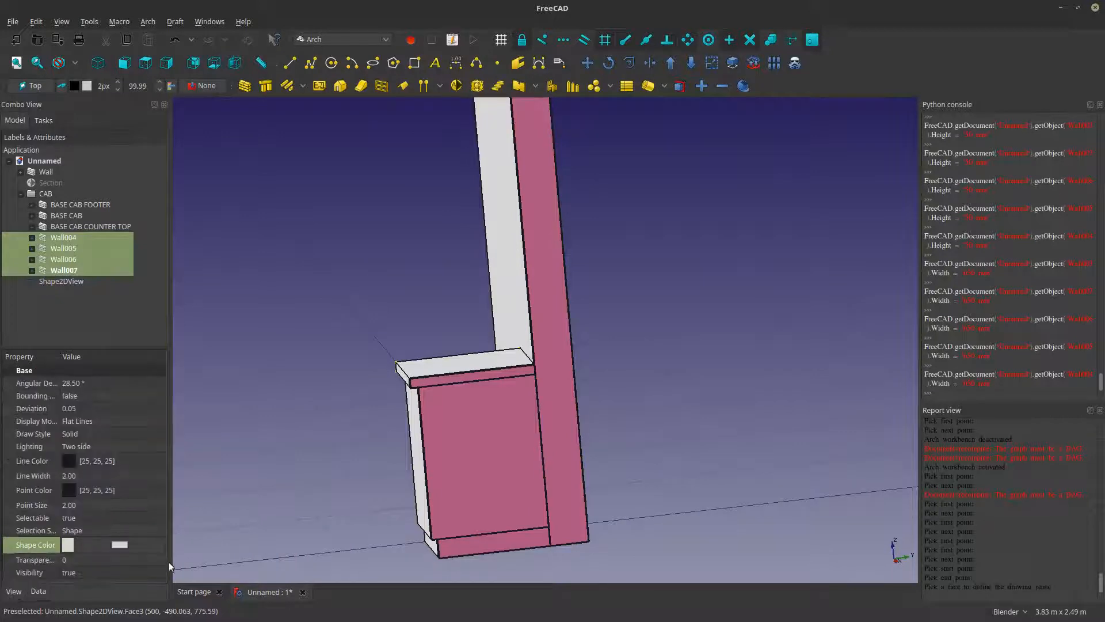
pyautogui.click(38, 592)
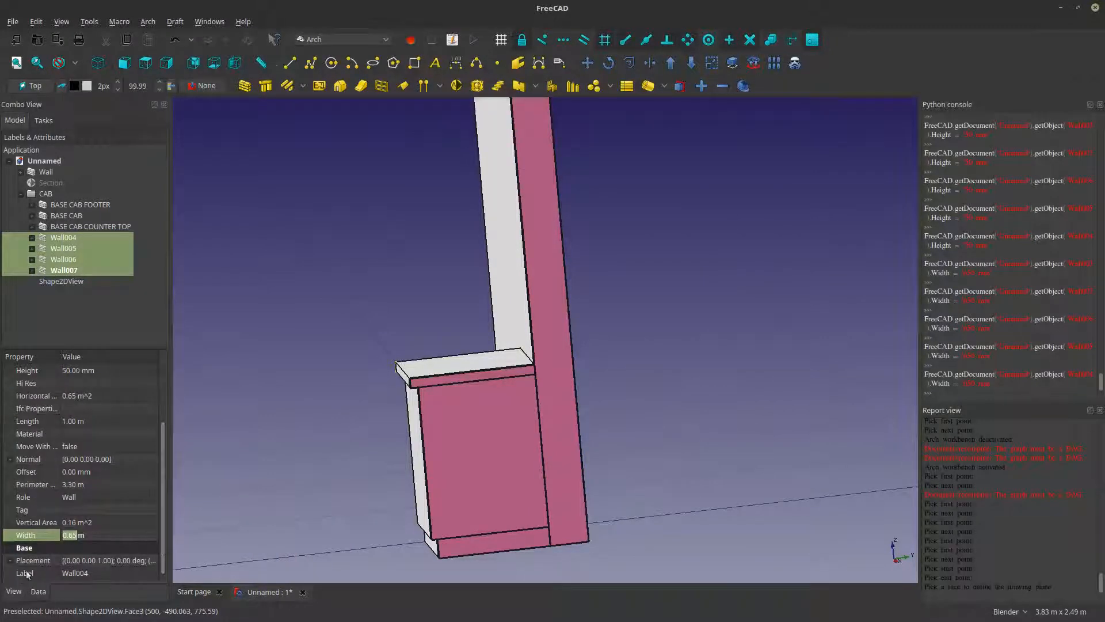
pyautogui.click(10, 560)
pyautogui.scroll(-1, 161, 566)
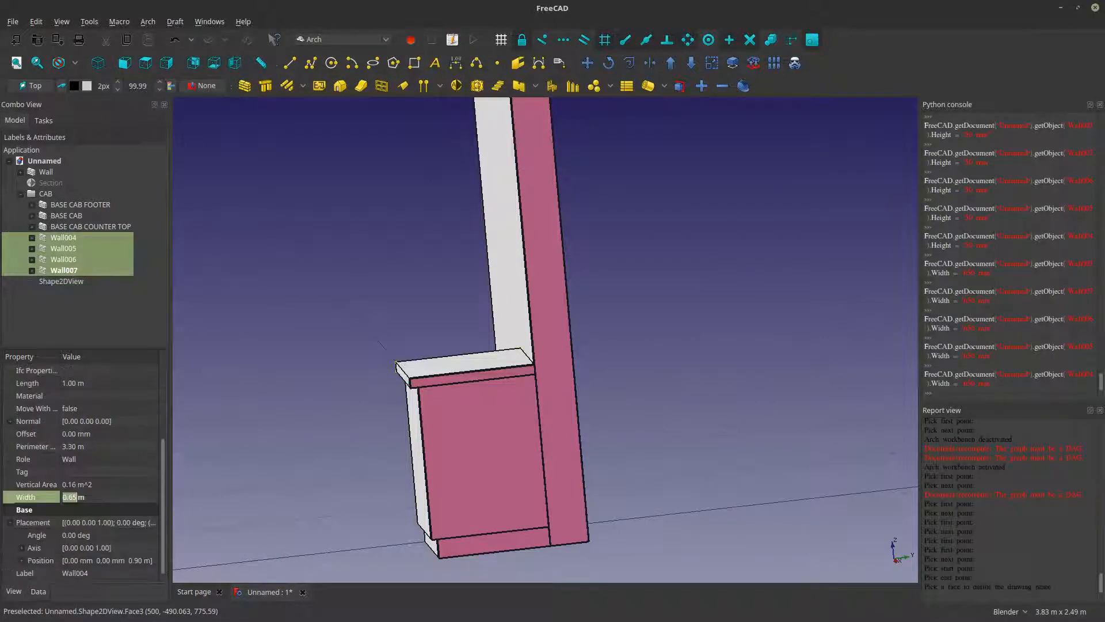
pyautogui.click(22, 560)
pyautogui.scroll(-1, 160, 570)
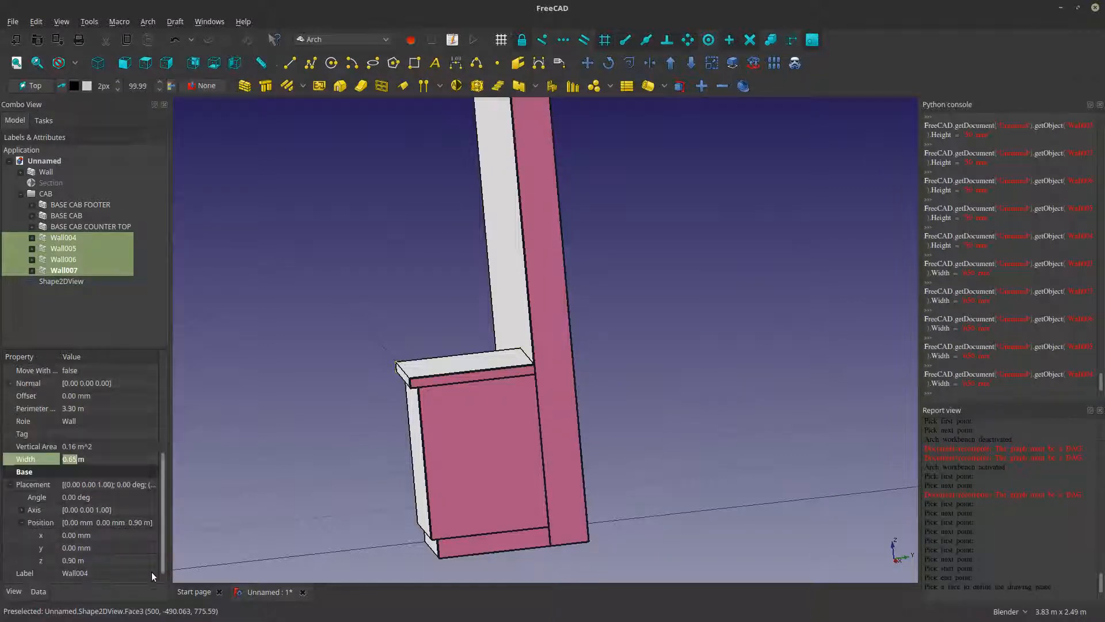
pyautogui.click(67, 562)
pyautogui.write('1.00')
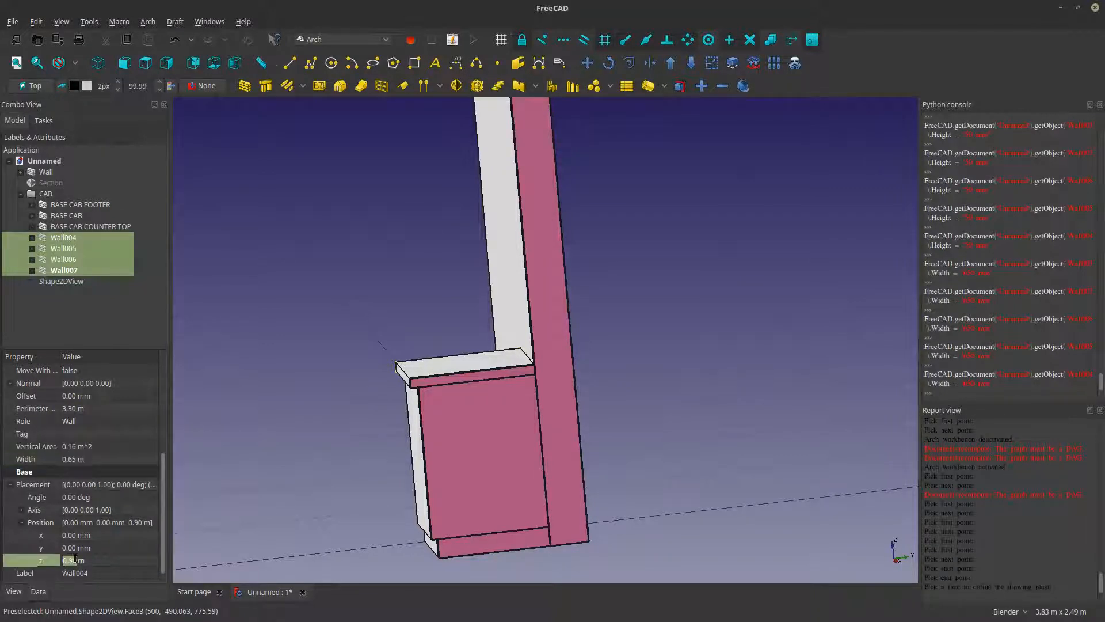
pyautogui.write('.6')
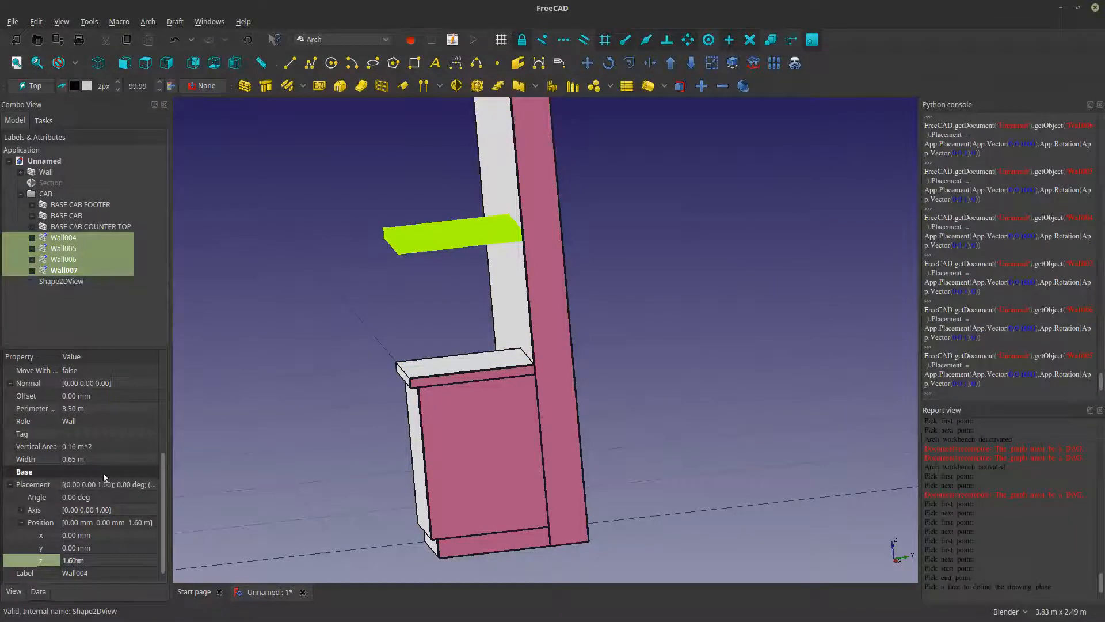
# - Set the Width of Wall004 through Wall007 to 0.28 m
pyautogui.click(74, 460)
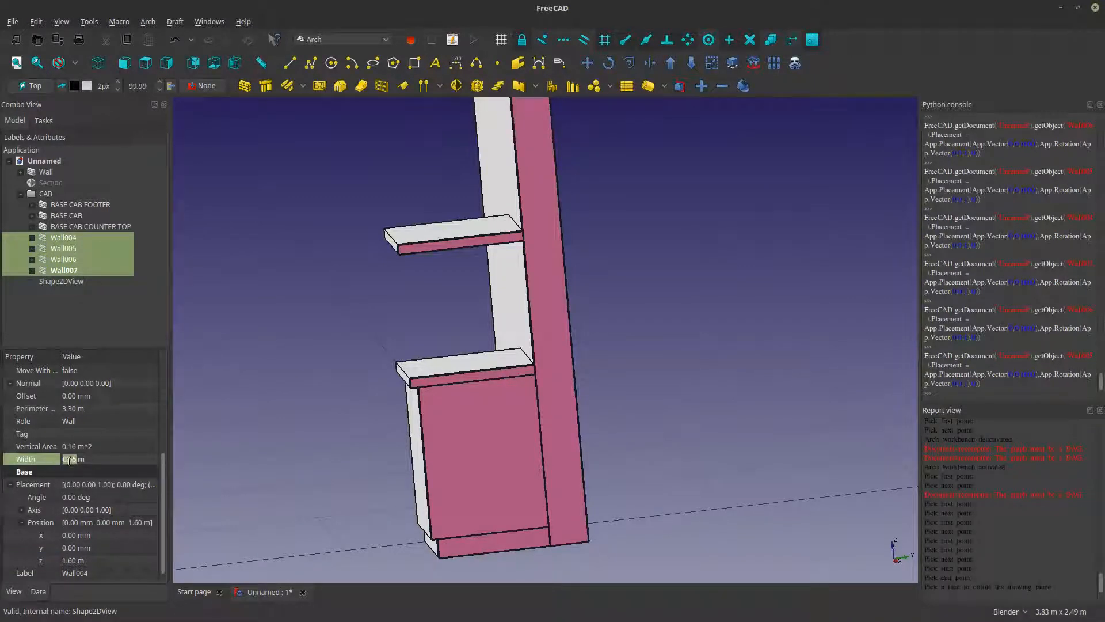
pyautogui.moveTo(68, 461); pyautogui.dragTo(78, 476)
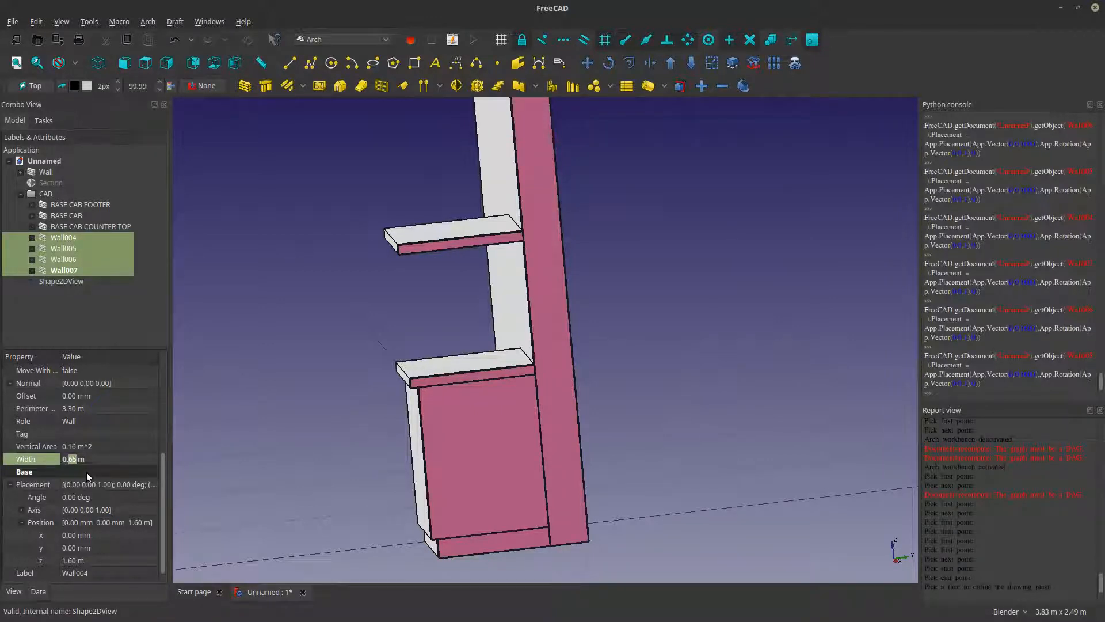
pyautogui.write('28')
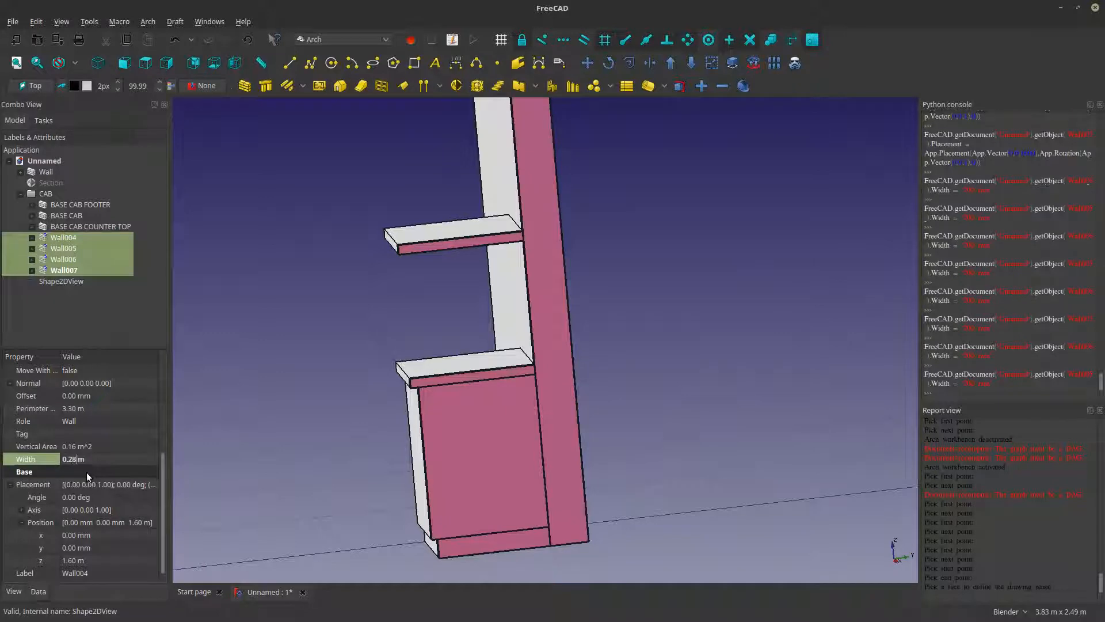
pyautogui.press('Return')
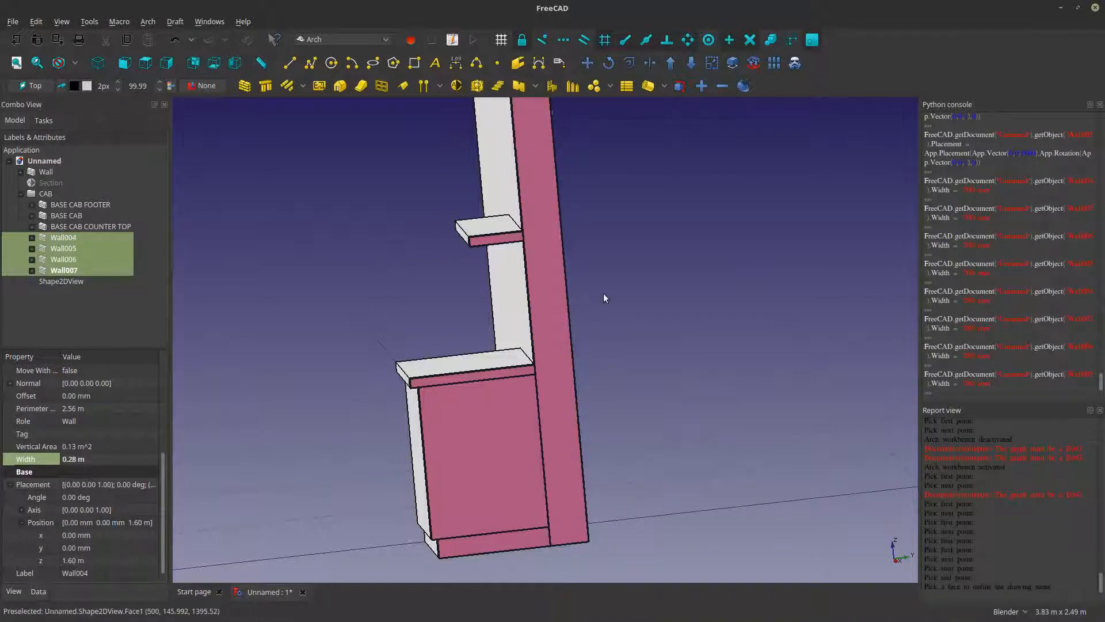
pyautogui.scroll(-3, 603, 293)
pyautogui.moveTo(513, 340); pyautogui.dragTo(488, 397, button='middle')
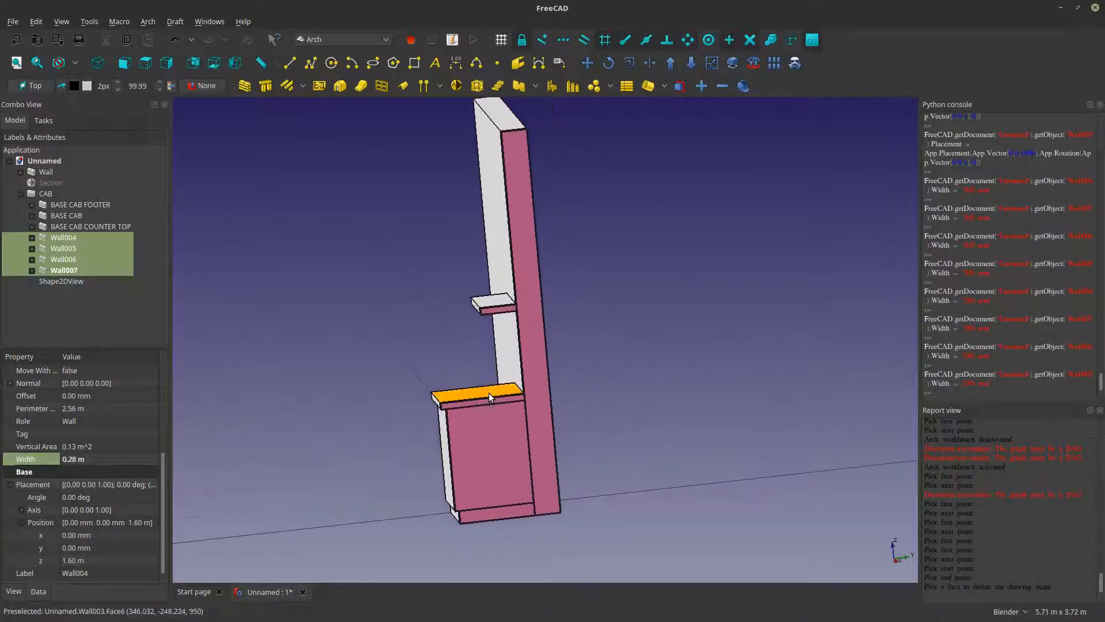
# - Rename Wall004 in the CAB group as UPPER CAB FOOT
pyautogui.rightClick(70, 236)
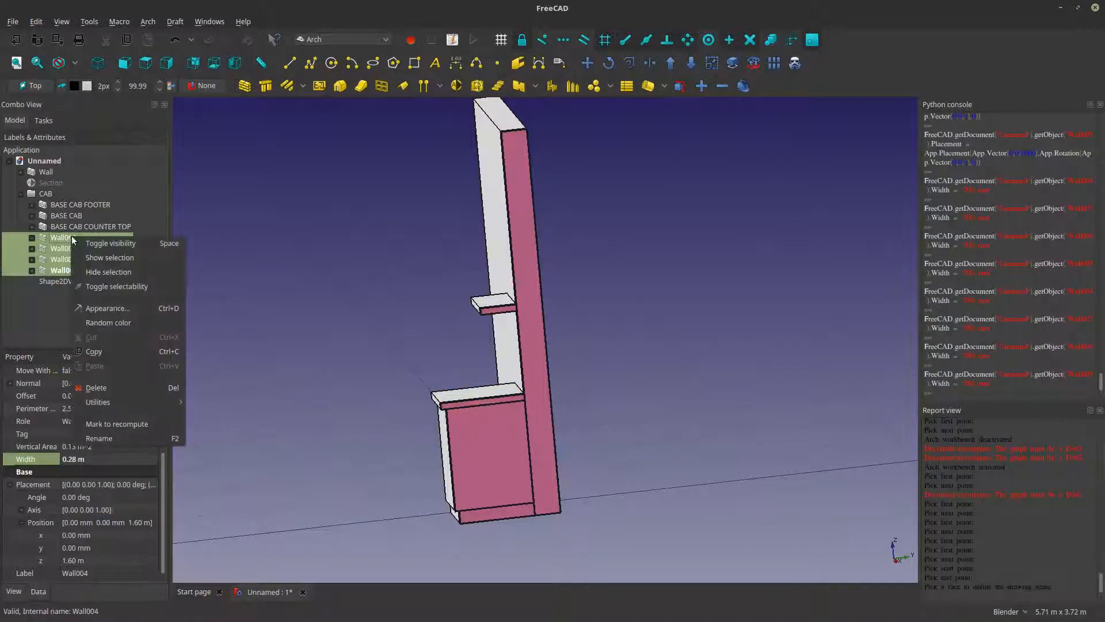
pyautogui.click(116, 440)
pyautogui.click(66, 292)
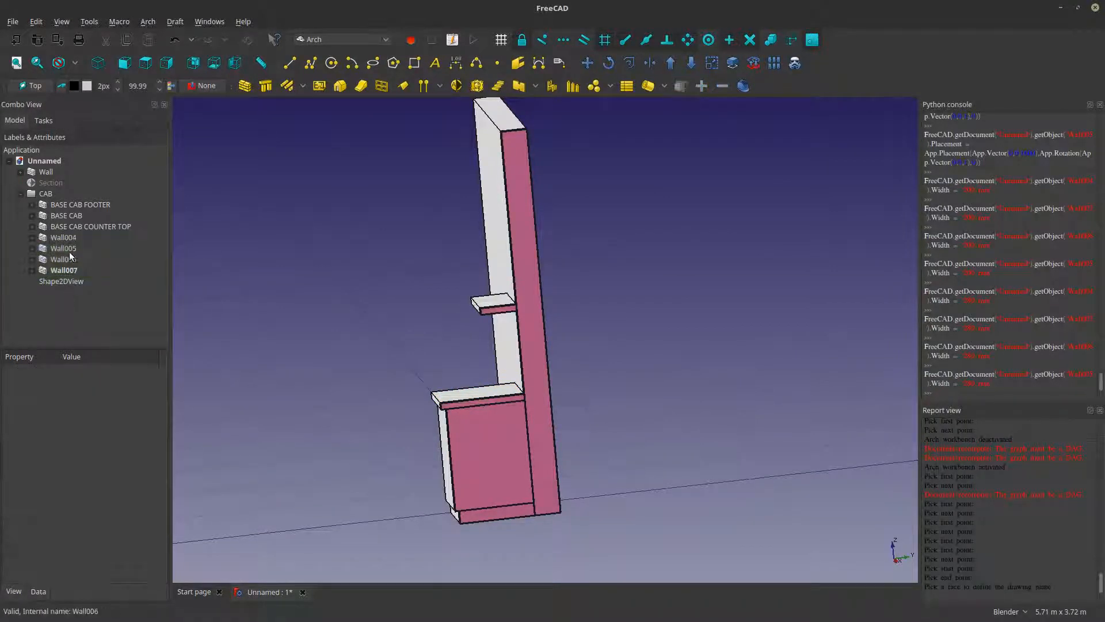
pyautogui.rightClick(68, 236)
pyautogui.click(132, 478)
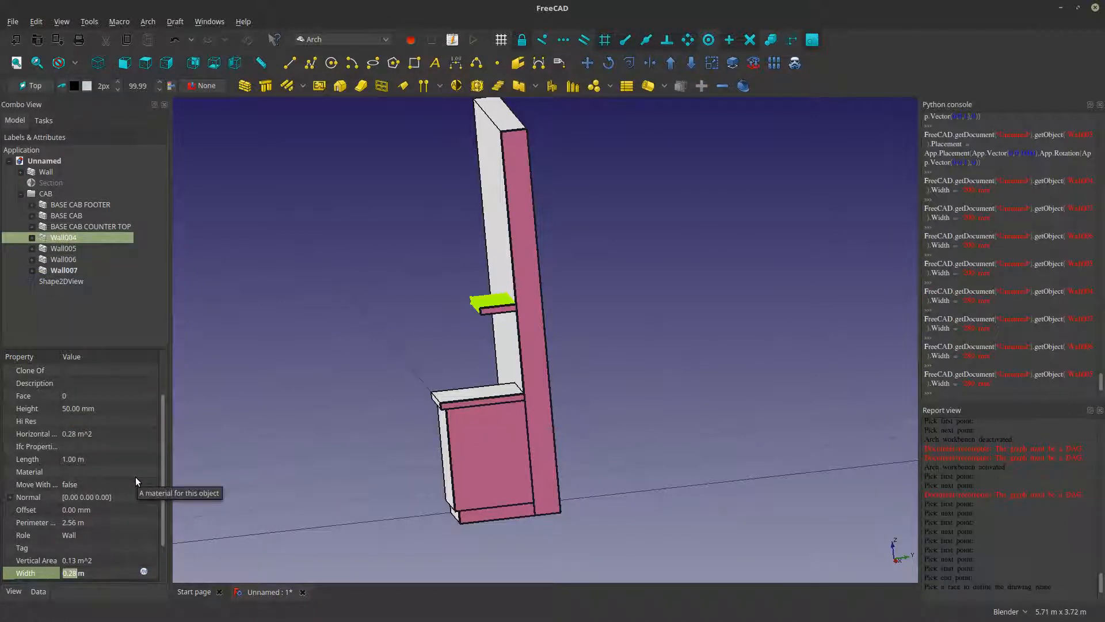
pyautogui.write('-R')
pyautogui.press('BackSpace')
pyautogui.press('BackSpace')
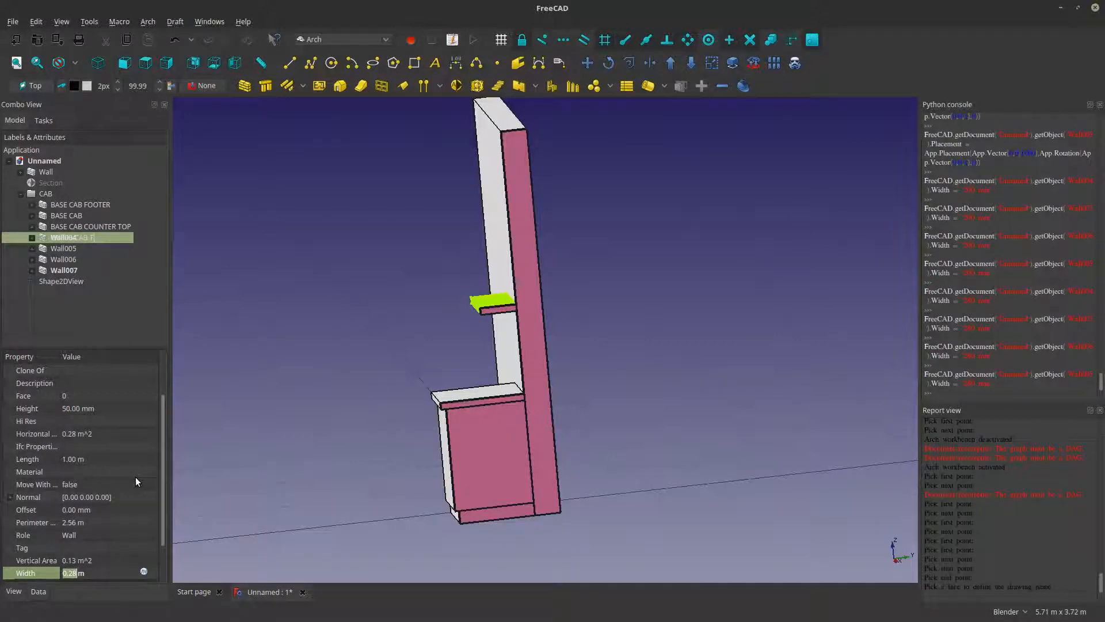
pyautogui.press('BackSpace')
pyautogui.write('FOOT')
pyautogui.press('Return')
# - Set the z position in the Placement of Wall005 through Wall007 to 1.65 m
pyautogui.click(64, 248)
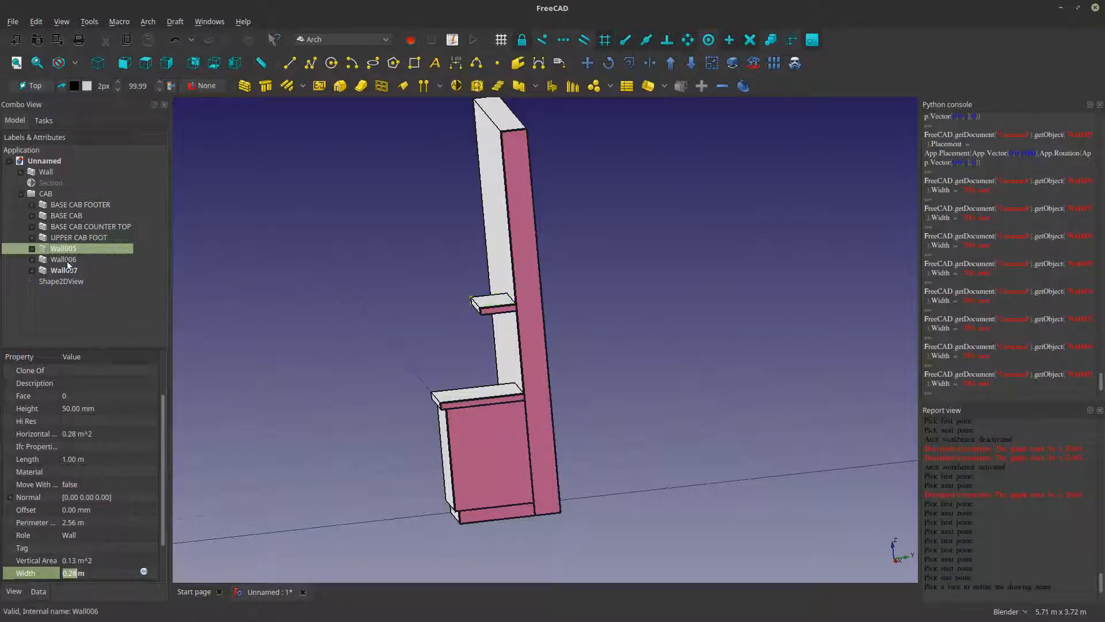
pyautogui.keyDown('shift'); pyautogui.click(63, 270); pyautogui.keyUp('shift')
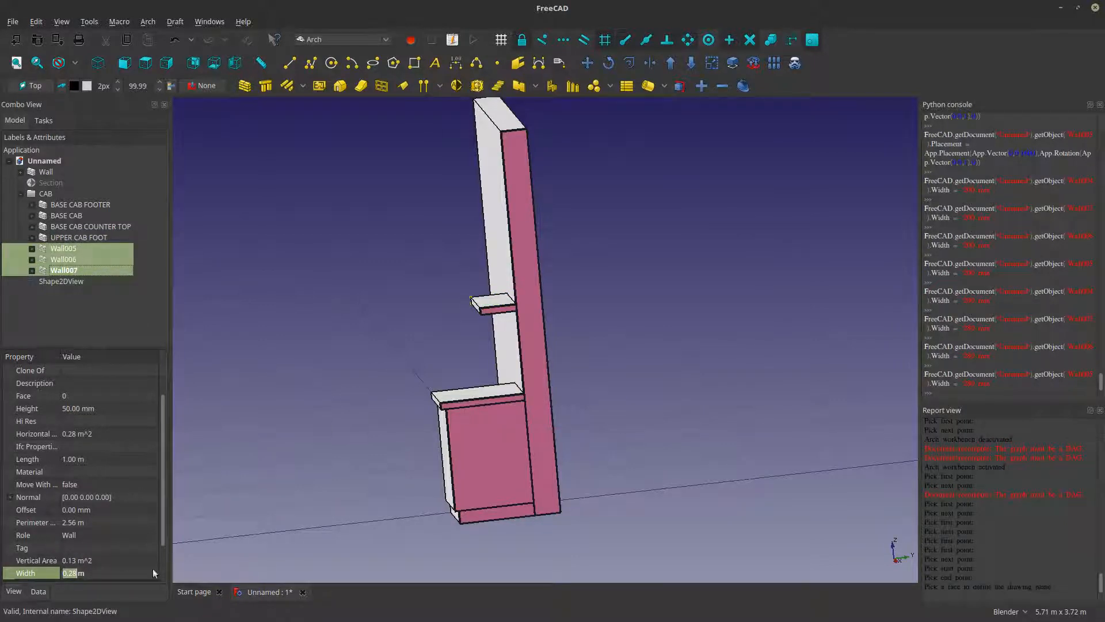
pyautogui.scroll(-1, 161, 554)
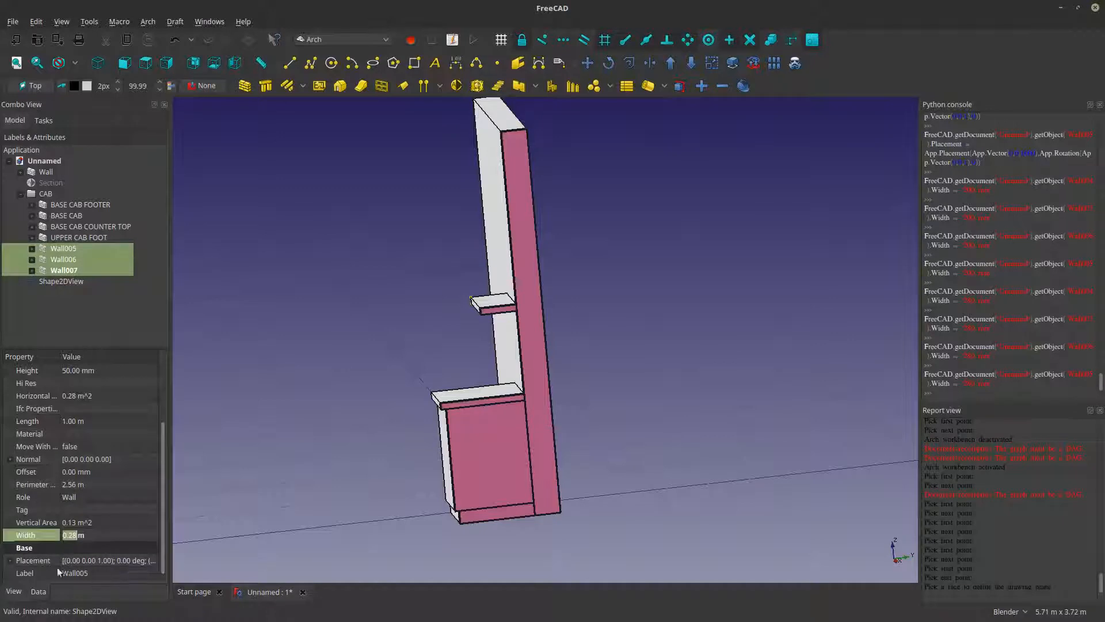
pyautogui.click(10, 561)
pyautogui.scroll(-1, 161, 562)
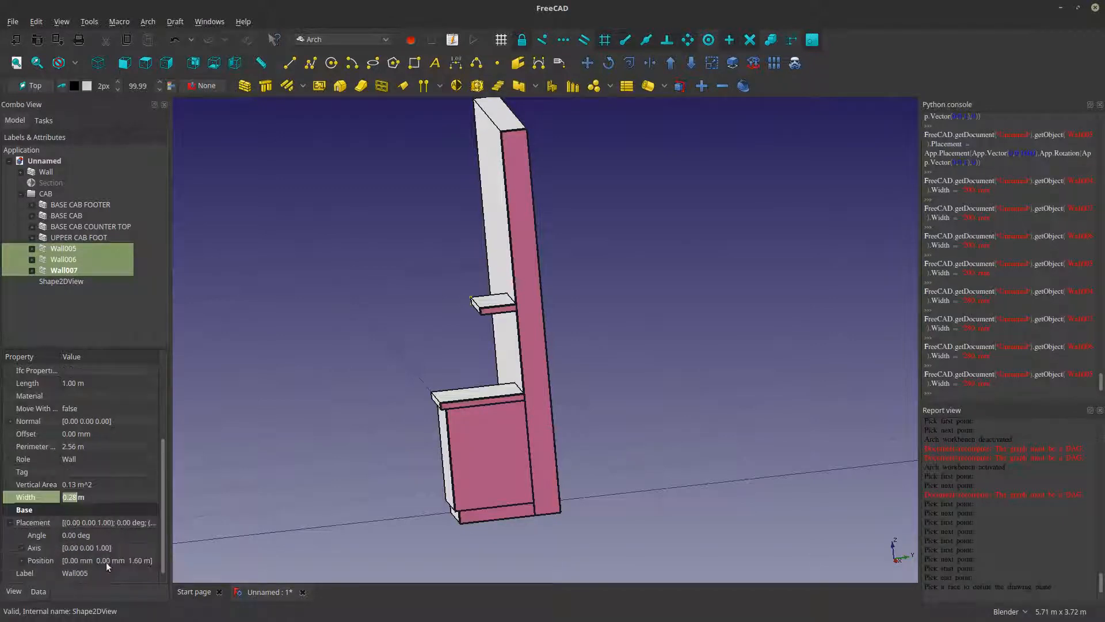
pyautogui.click(22, 560)
pyautogui.scroll(-1, 163, 572)
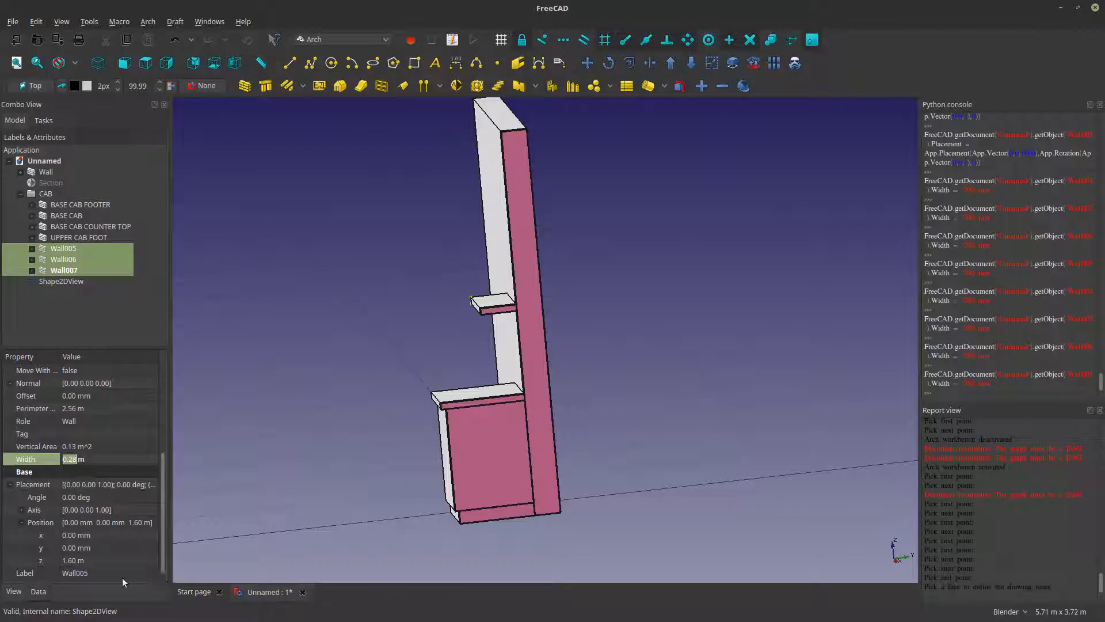
pyautogui.click(71, 562)
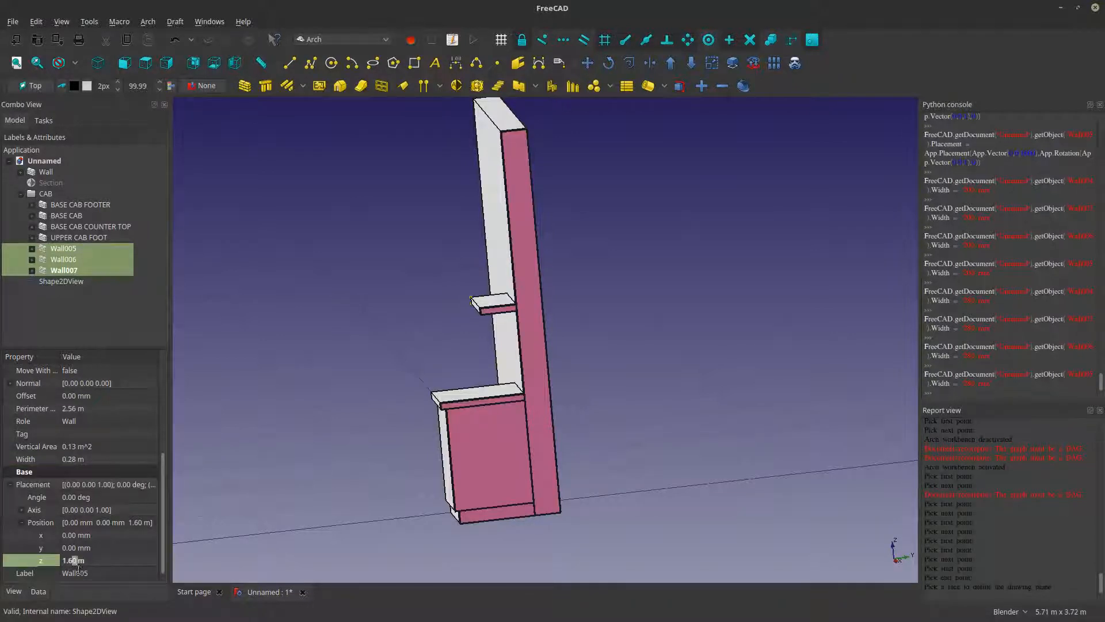
pyautogui.write('5')
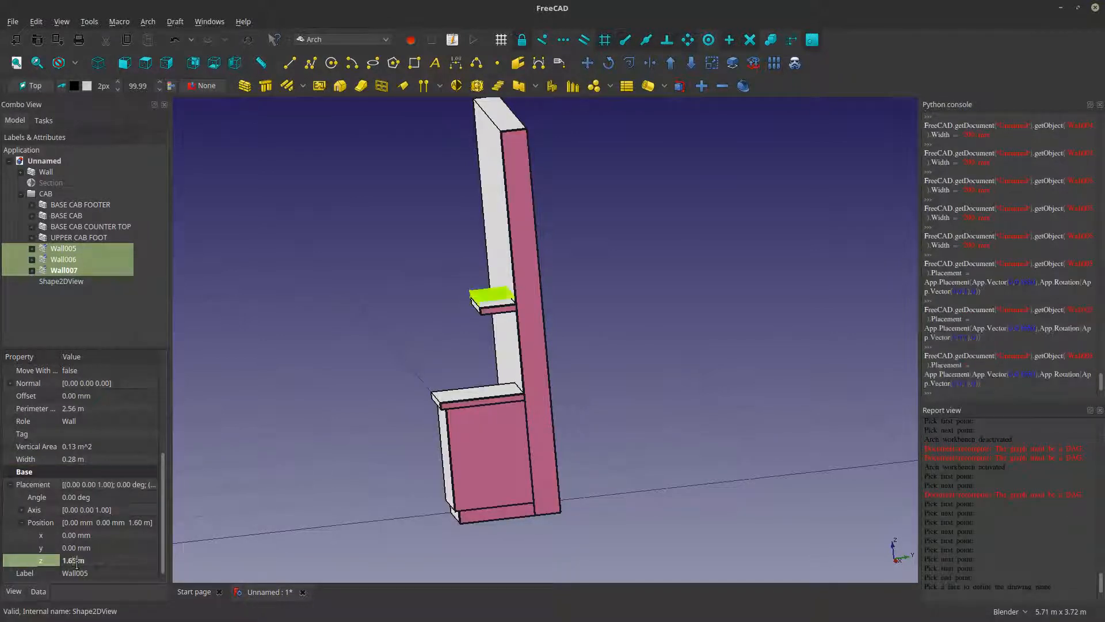
pyautogui.scroll(6, 554, 376)
pyautogui.scroll(-4, 518, 368)
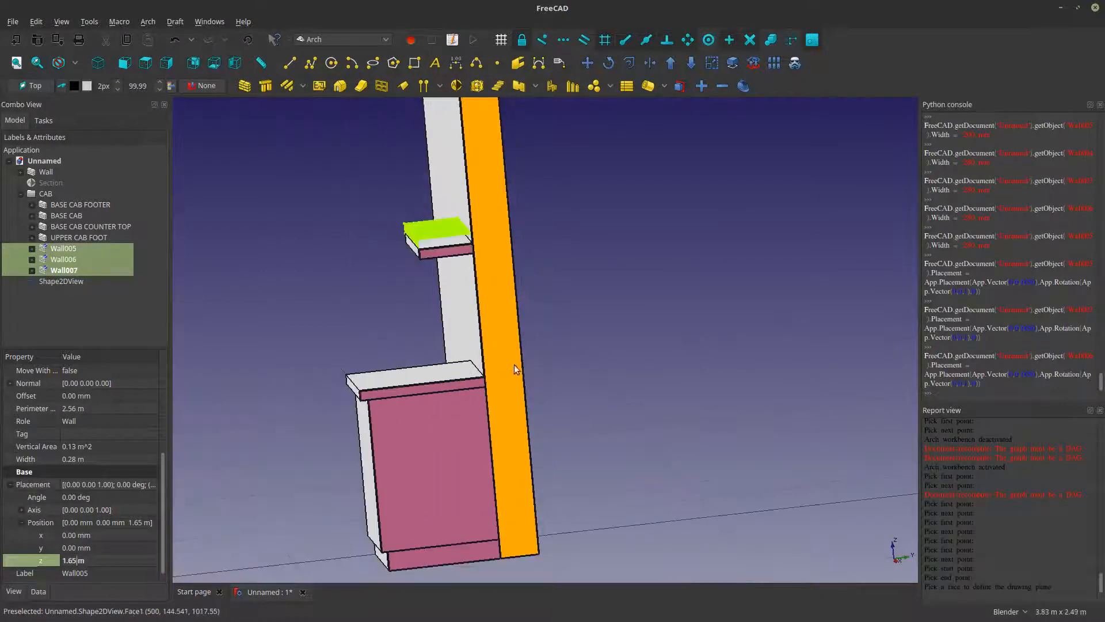
pyautogui.scroll(2, 535, 397)
pyautogui.scroll(2, 539, 380)
pyautogui.scroll(3, 535, 374)
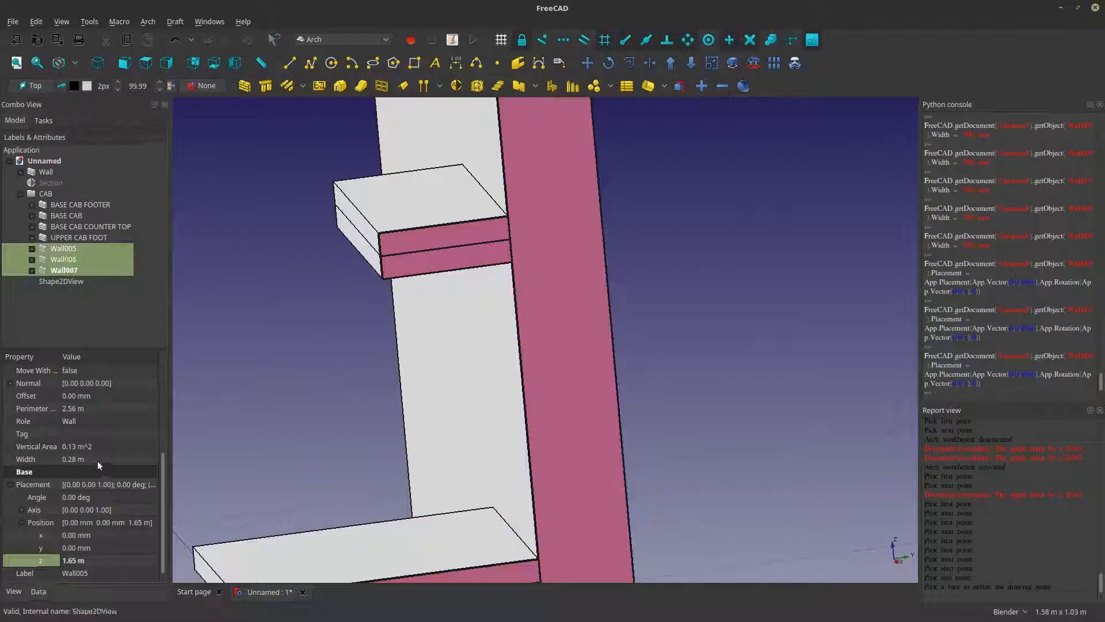
# - Set the Height of Wall005 through Wall007 to 0.60 m
pyautogui.moveTo(164, 460); pyautogui.dragTo(159, 422)
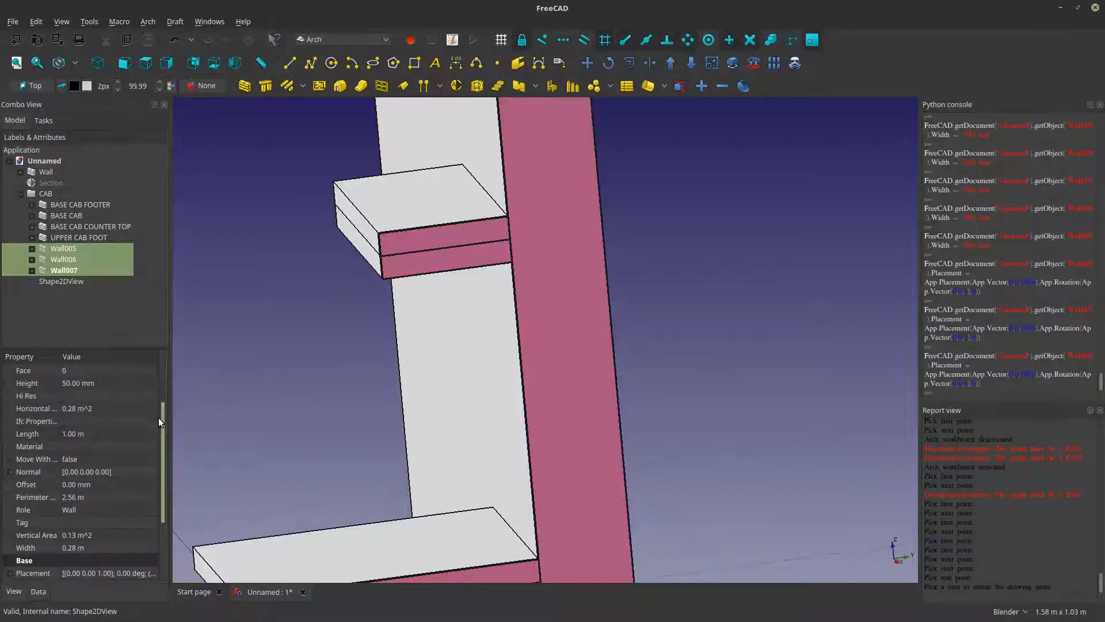
pyautogui.click(70, 433)
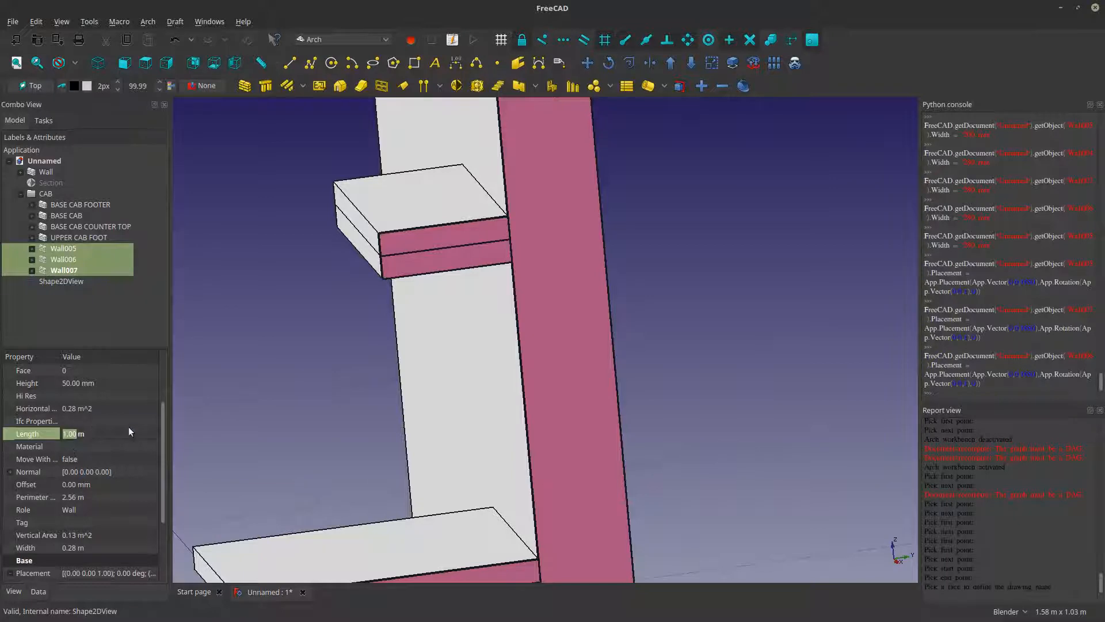
pyautogui.click(72, 382)
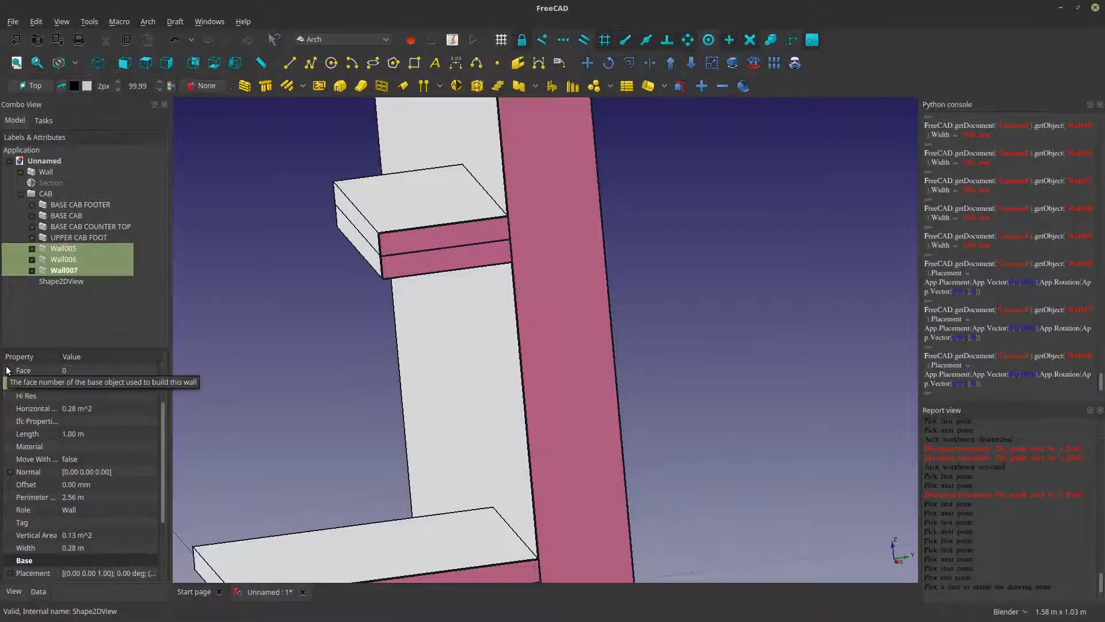
pyautogui.write('0.6')
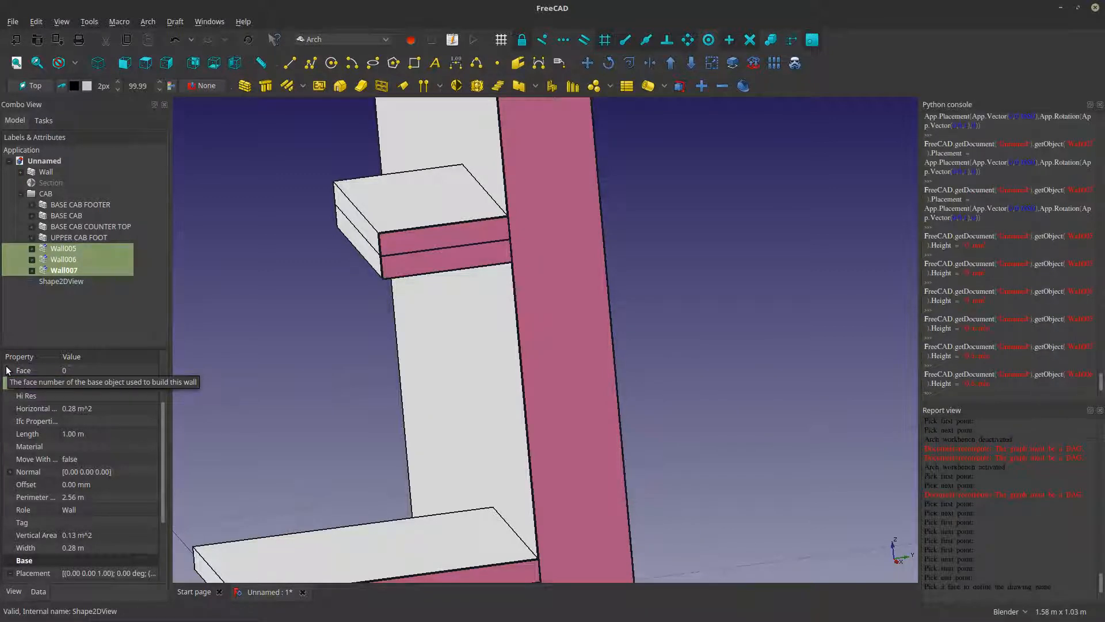
pyautogui.scroll(-4, 345, 317)
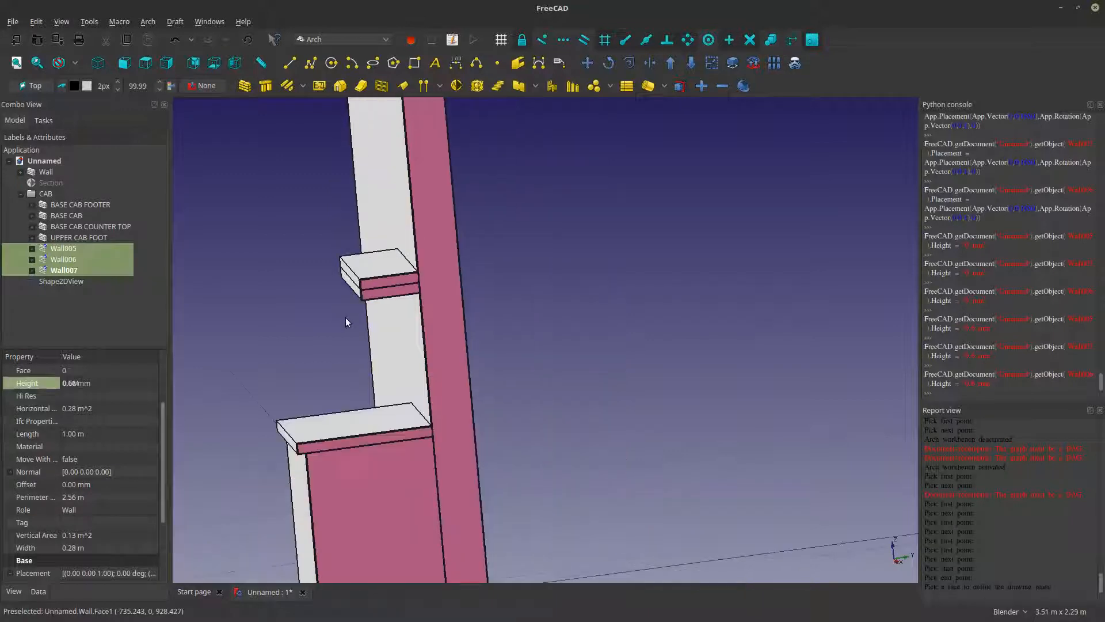
pyautogui.moveTo(346, 318); pyautogui.dragTo(348, 342, button='middle')
pyautogui.scroll(-4, 406, 356)
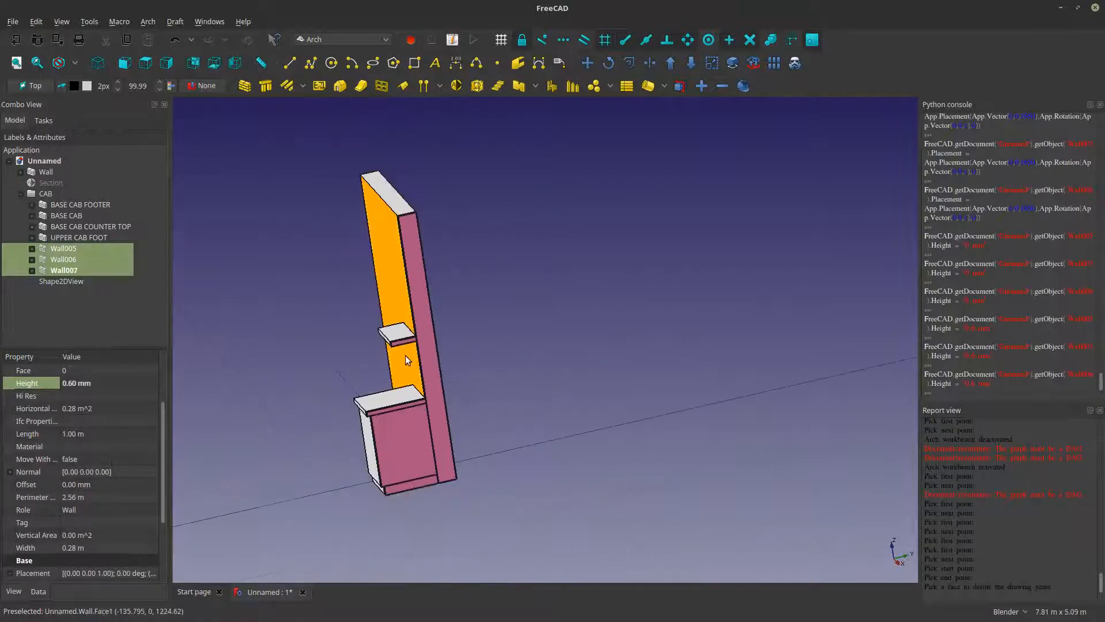
pyautogui.click(100, 381)
pyautogui.press('BackSpace')
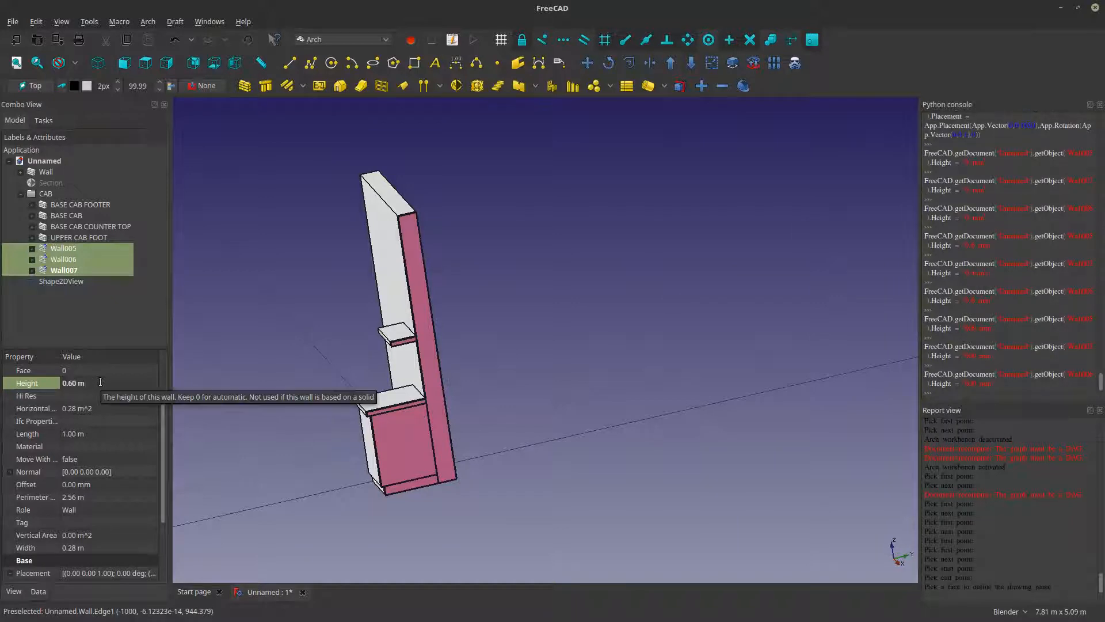
pyautogui.scroll(2, 342, 338)
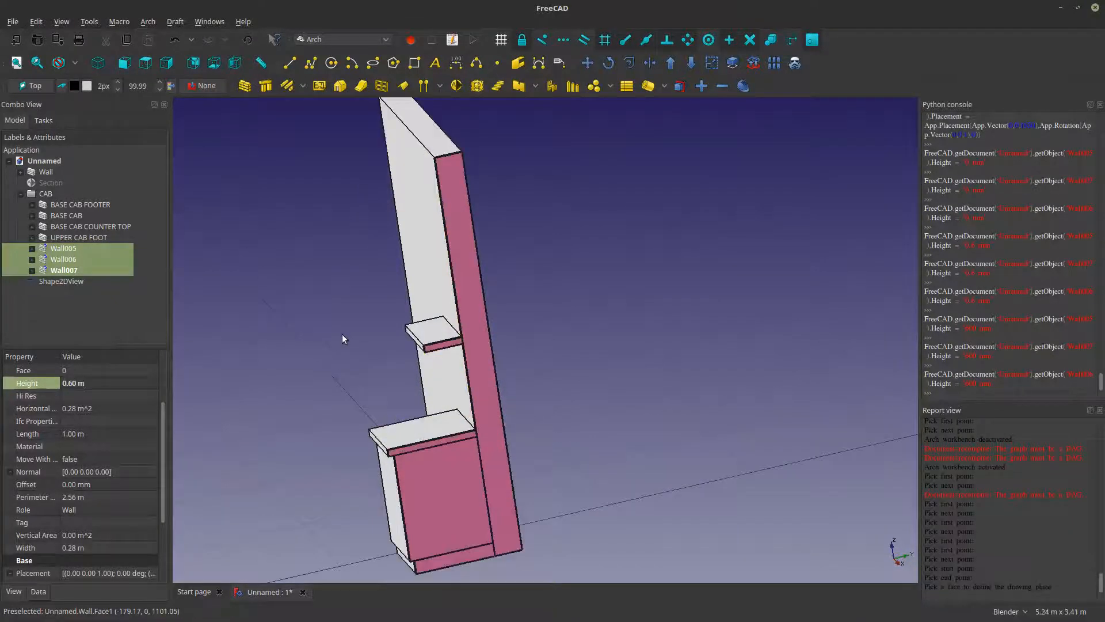
pyautogui.click(342, 334)
pyautogui.scroll(2, 336, 268)
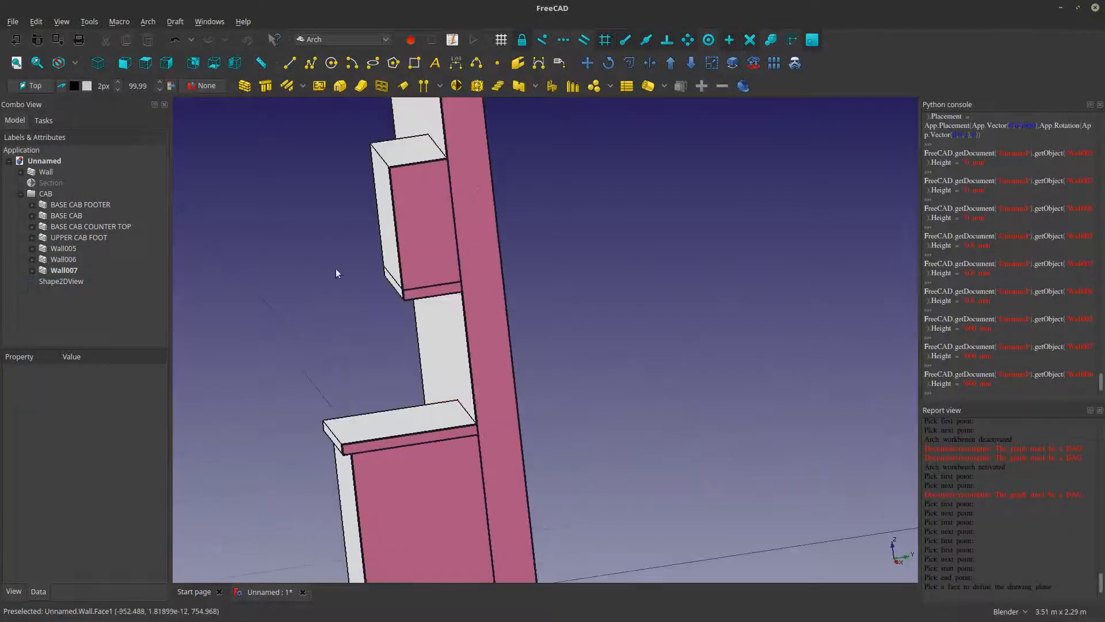
pyautogui.moveTo(430, 345); pyautogui.dragTo(392, 339, button='middle')
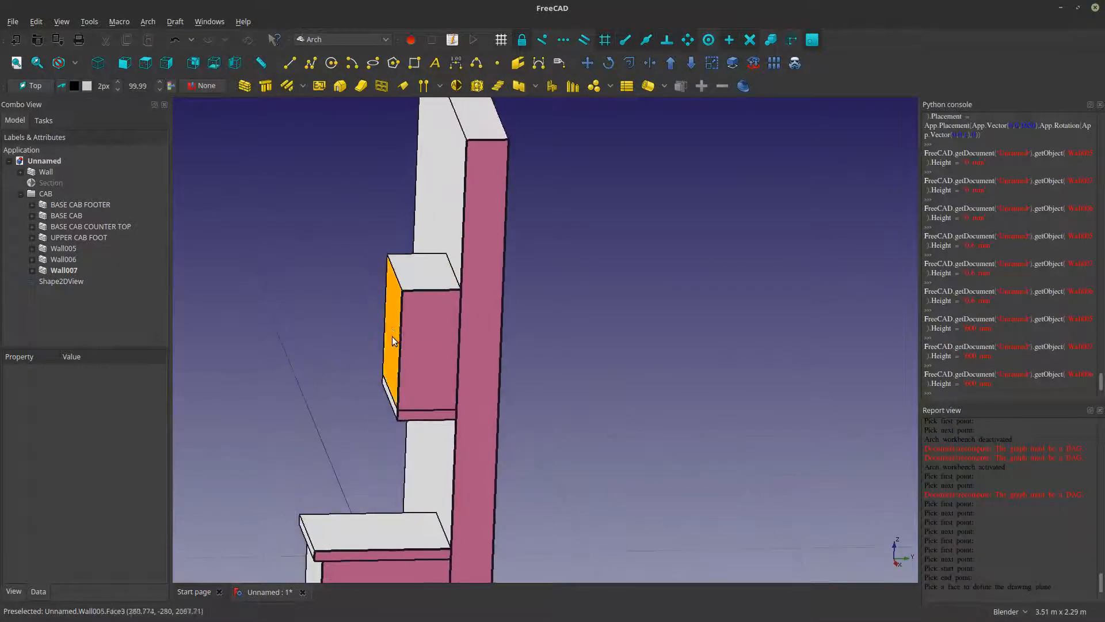
# - Rename Wall005 in the CAB group as UPPER CAB
pyautogui.click(64, 248)
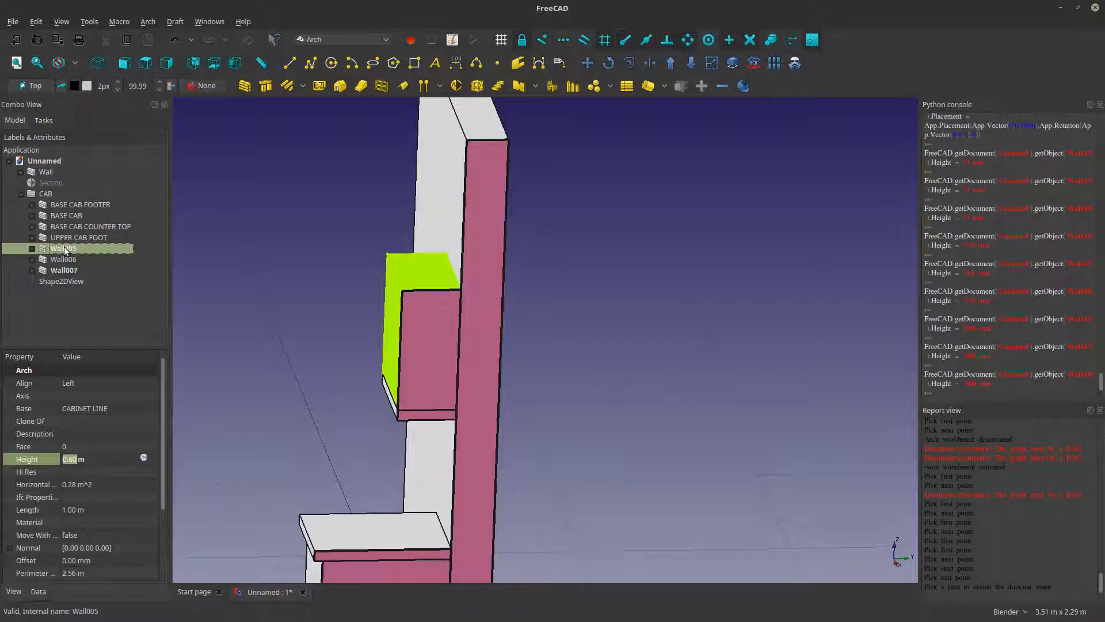
pyautogui.rightClick(63, 246)
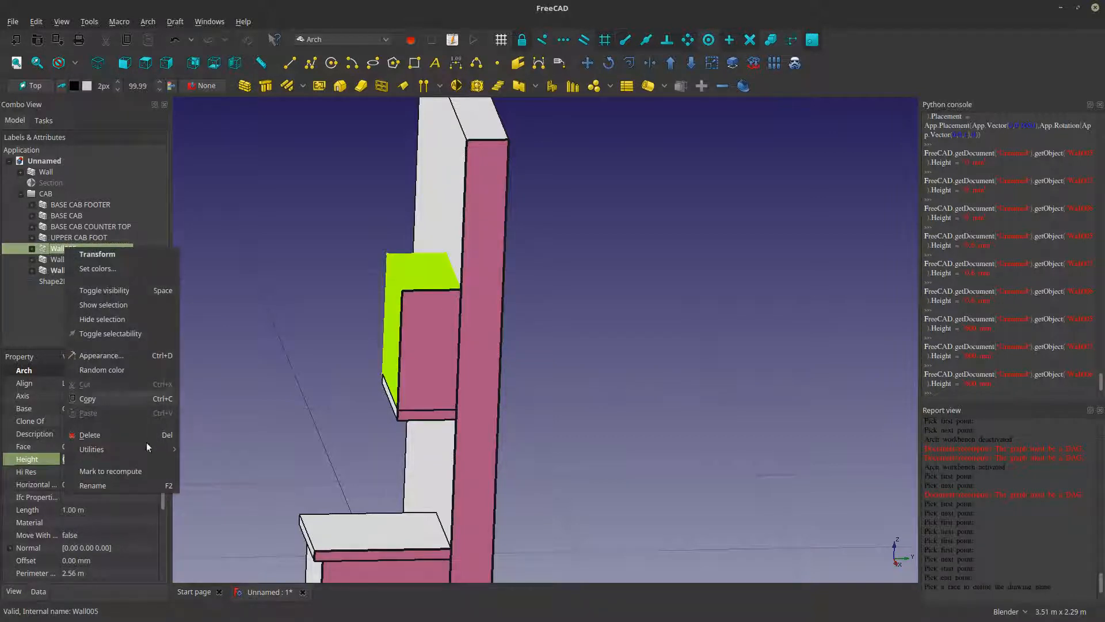
pyautogui.click(125, 485)
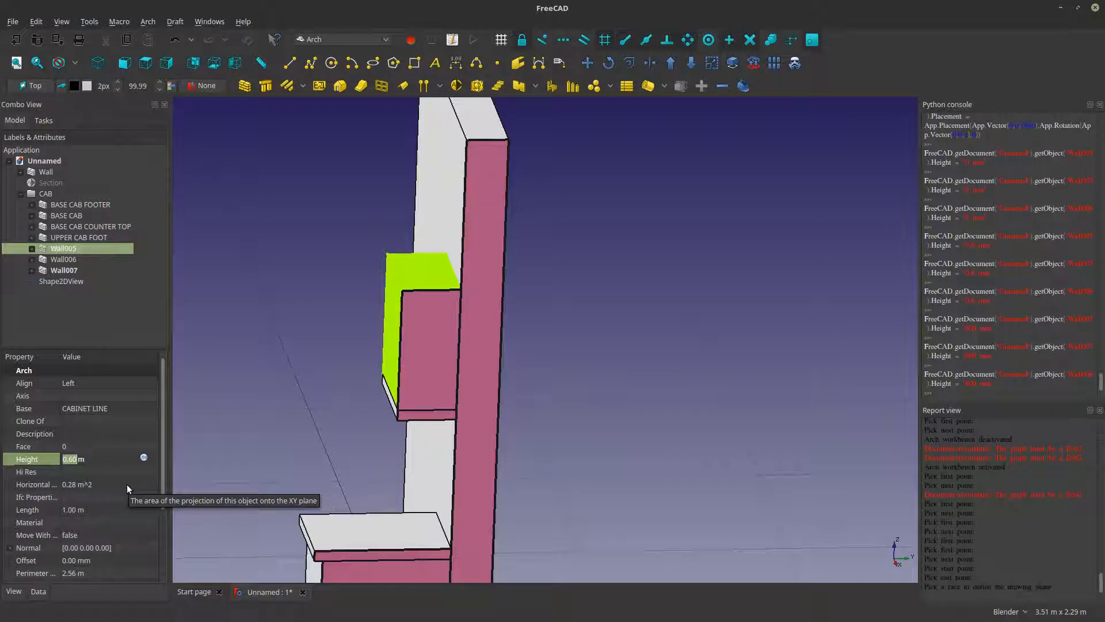
pyautogui.write('UPPER CAB')
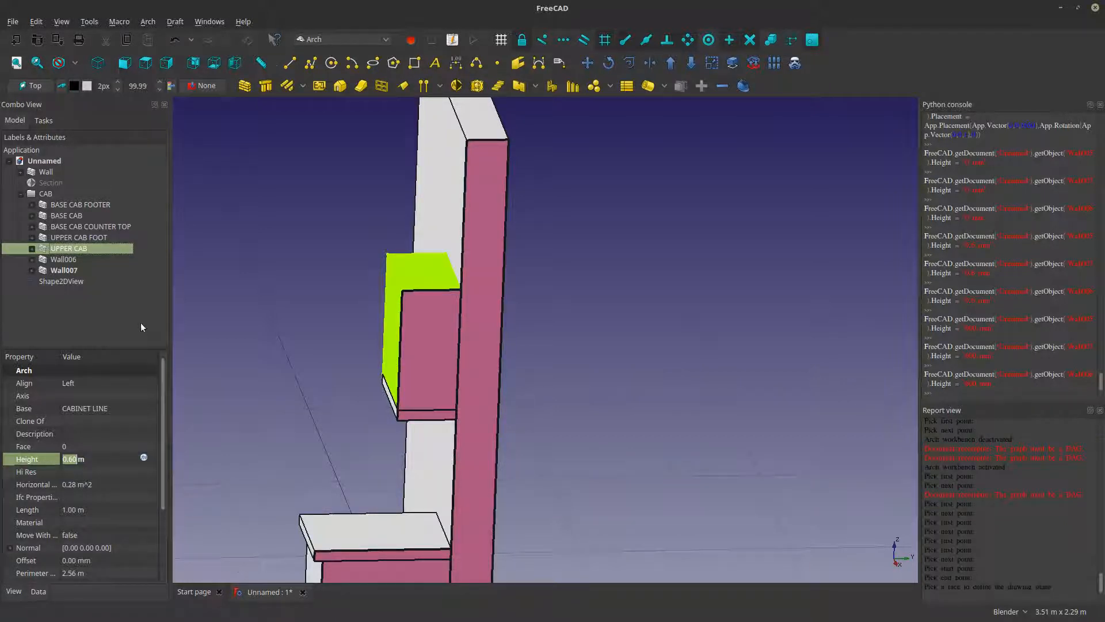
# - Rename Wall006 in the CAB group as uPPER CAB TOP
pyautogui.click(65, 261)
pyautogui.keyDown('ctrl'); pyautogui.click(68, 271); pyautogui.keyUp('ctrl')
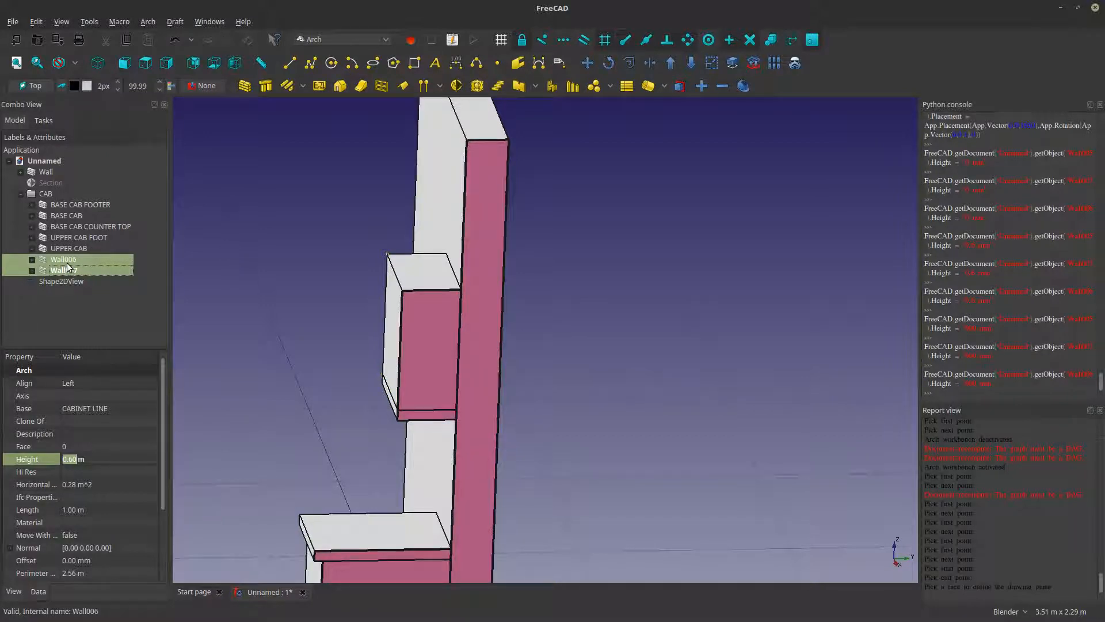
pyautogui.click(67, 264)
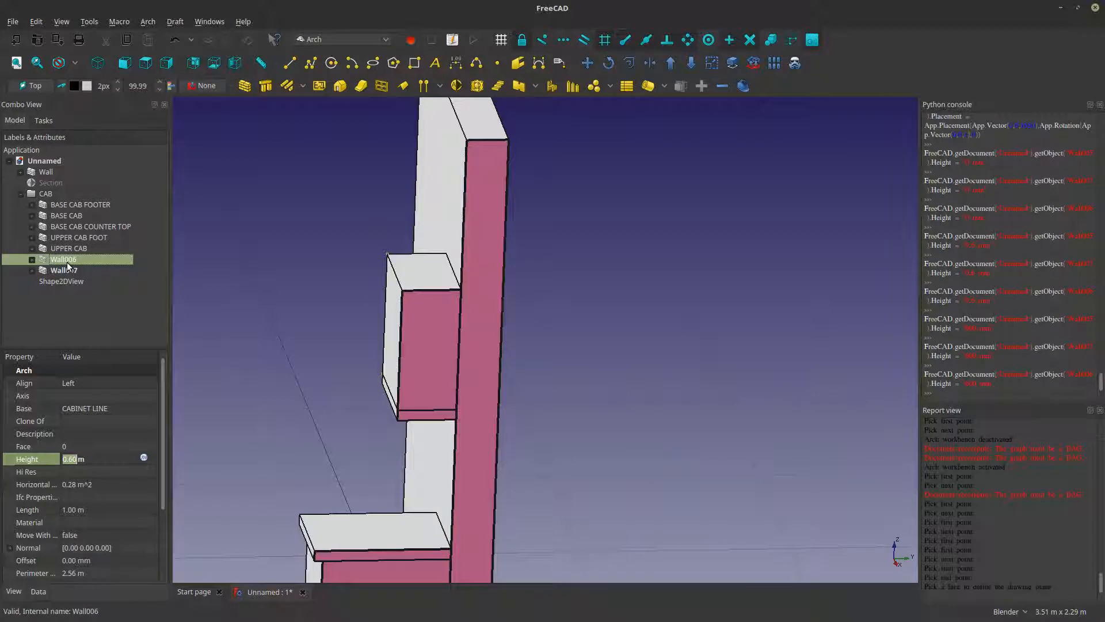
pyautogui.rightClick(67, 263)
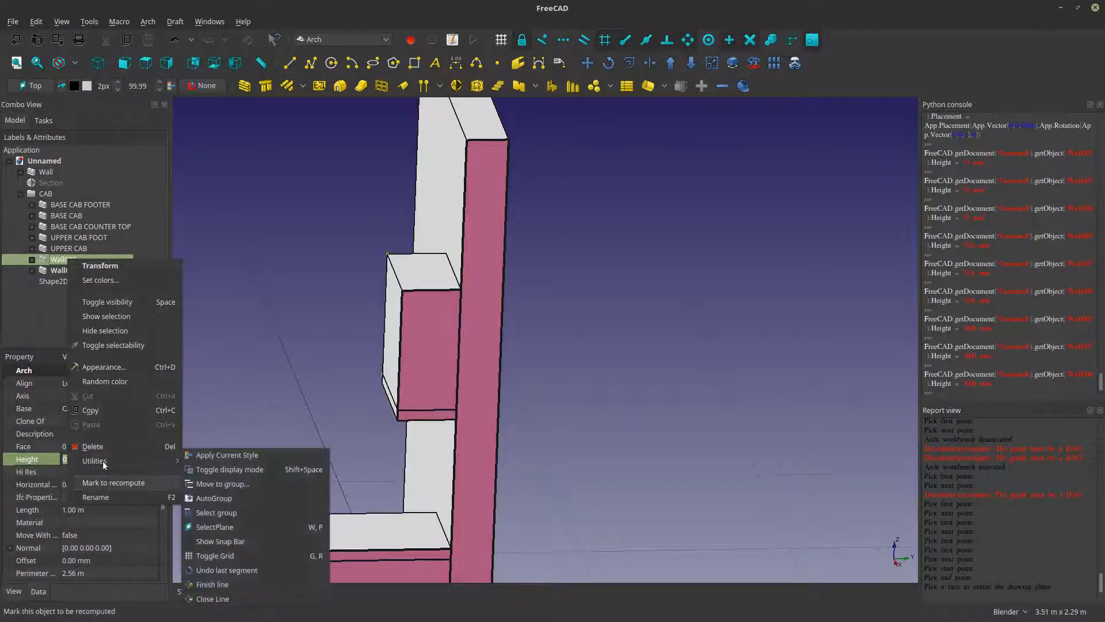
pyautogui.click(96, 497)
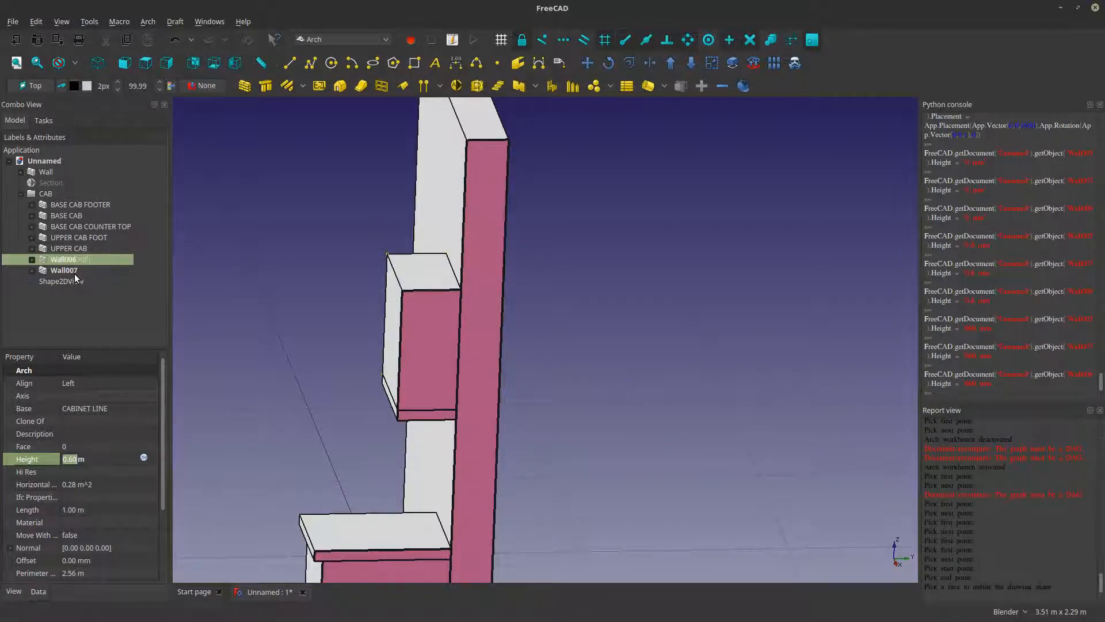
pyautogui.write('TOP')
pyautogui.press('Return')
# - Rename the wall beneath the upper cabinet, UPPER CAB FOOT, as UPPER CAB BOTTOM
pyautogui.rightClick(87, 238)
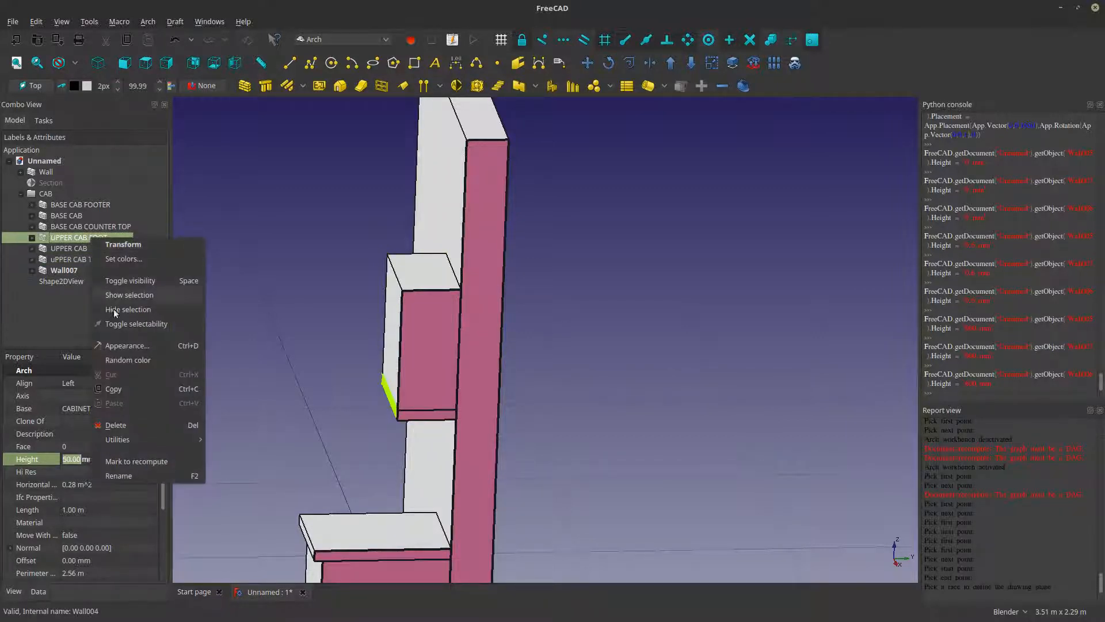
pyautogui.click(118, 475)
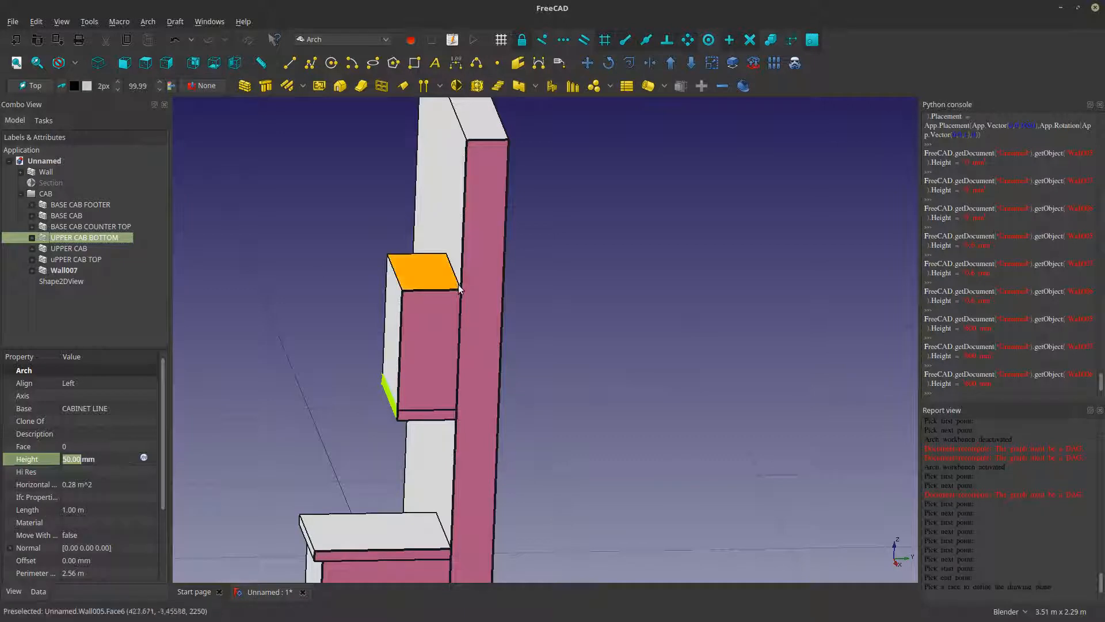
pyautogui.moveTo(607, 371); pyautogui.dragTo(624, 344, button='middle')
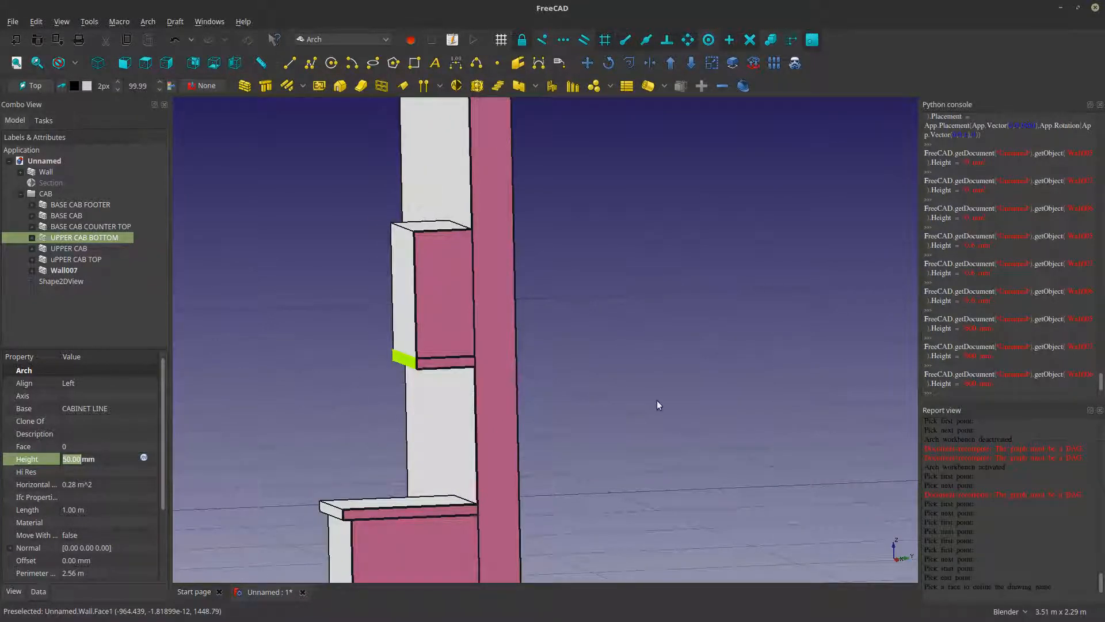
pyautogui.moveTo(656, 404); pyautogui.dragTo(654, 350, button='middle')
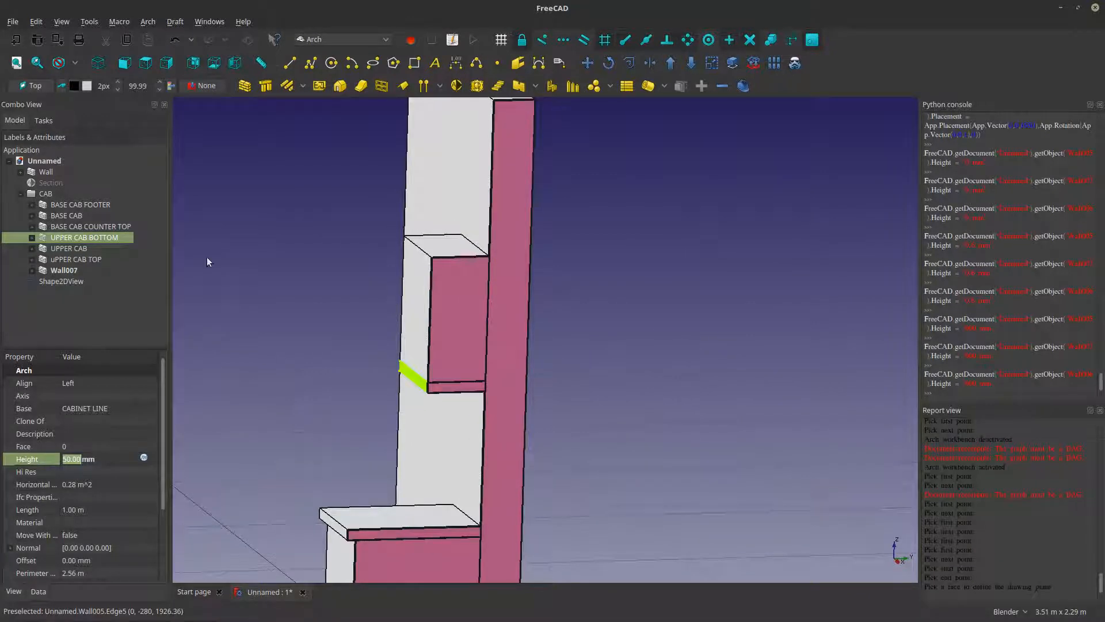
# - Raise uPPER CAB TOP onto the upper cabinet by setting its placement position z to 2.25 m
pyautogui.click(75, 259)
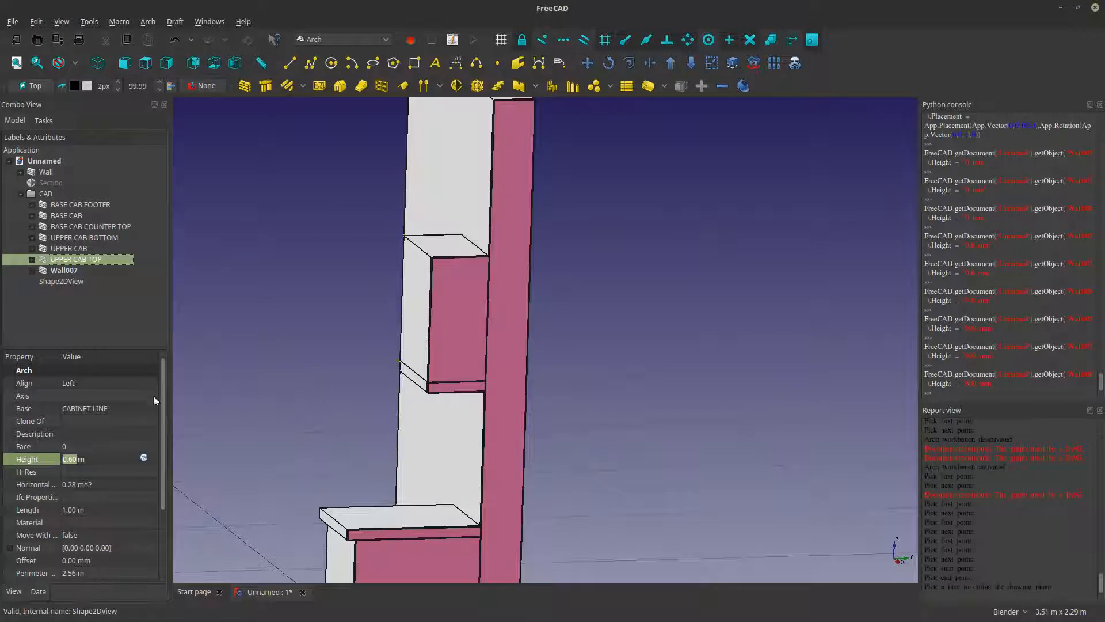
pyautogui.moveTo(162, 406); pyautogui.dragTo(177, 513)
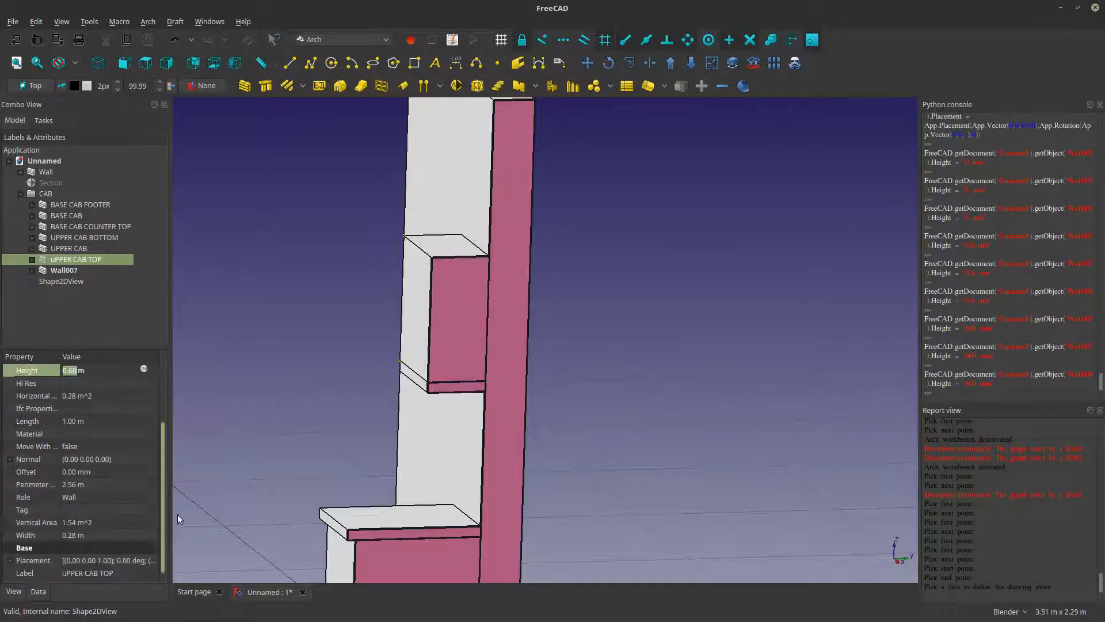
pyautogui.click(10, 561)
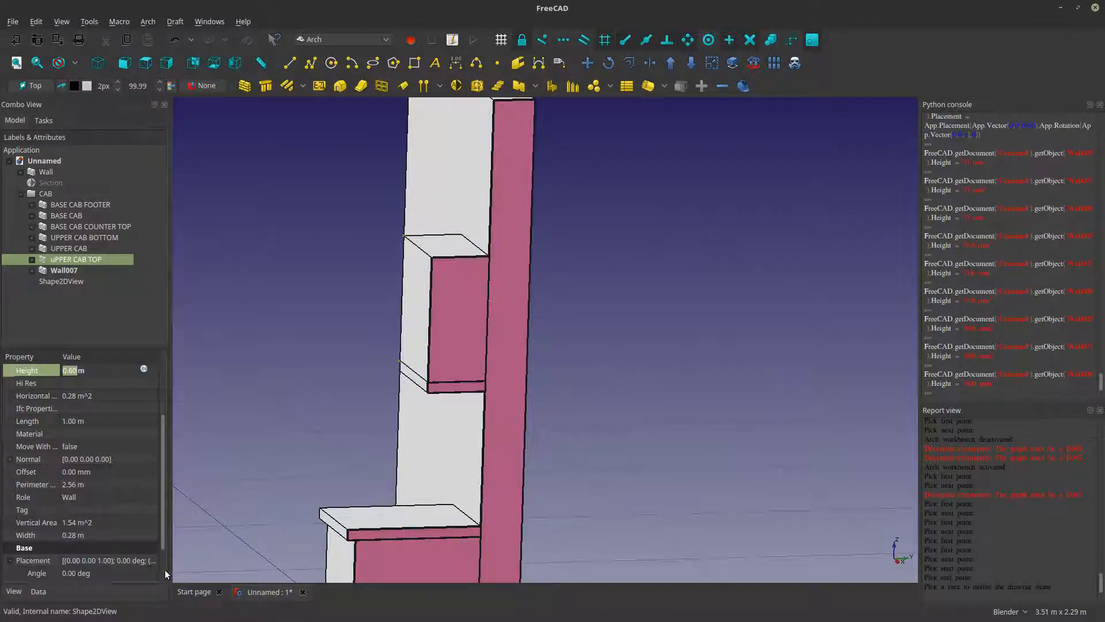
pyautogui.scroll(-1, 165, 569)
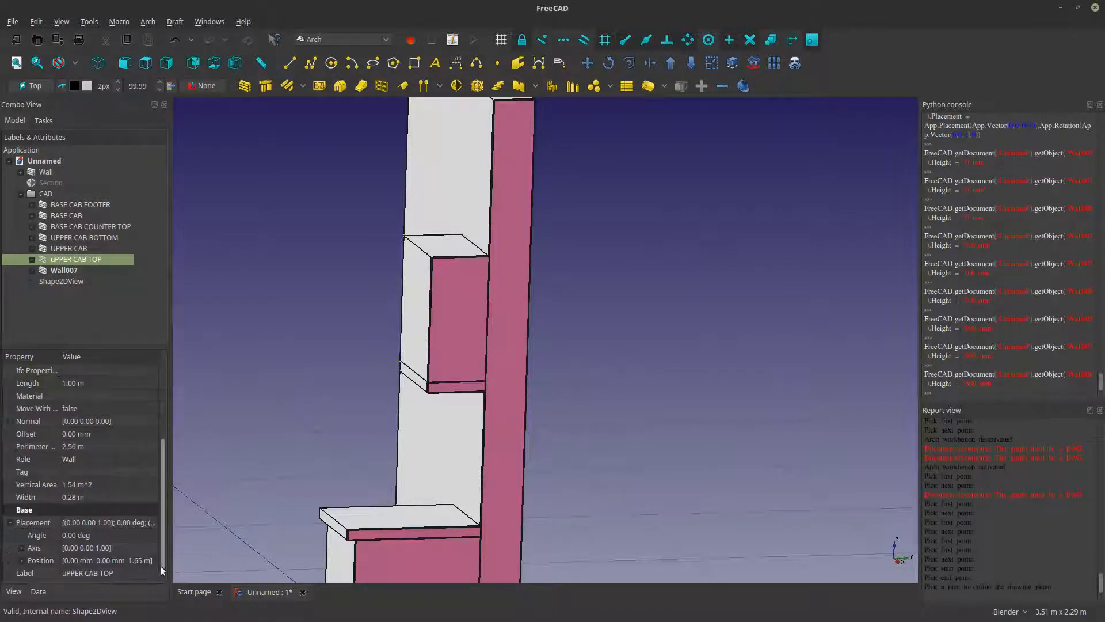
pyautogui.click(21, 560)
pyautogui.scroll(-1, 166, 570)
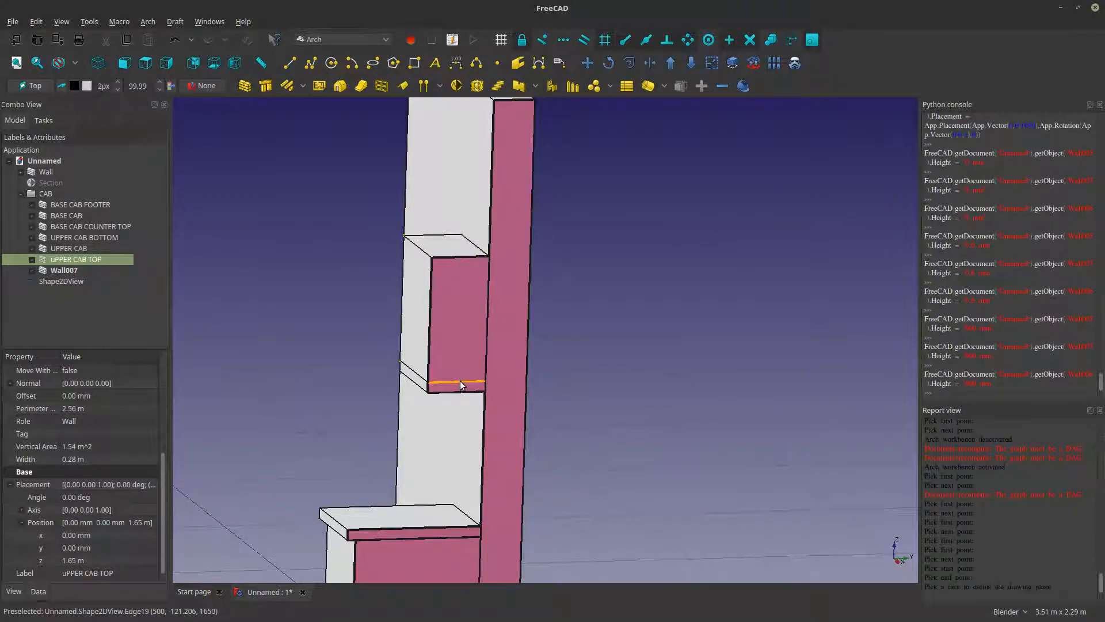
pyautogui.click(67, 561)
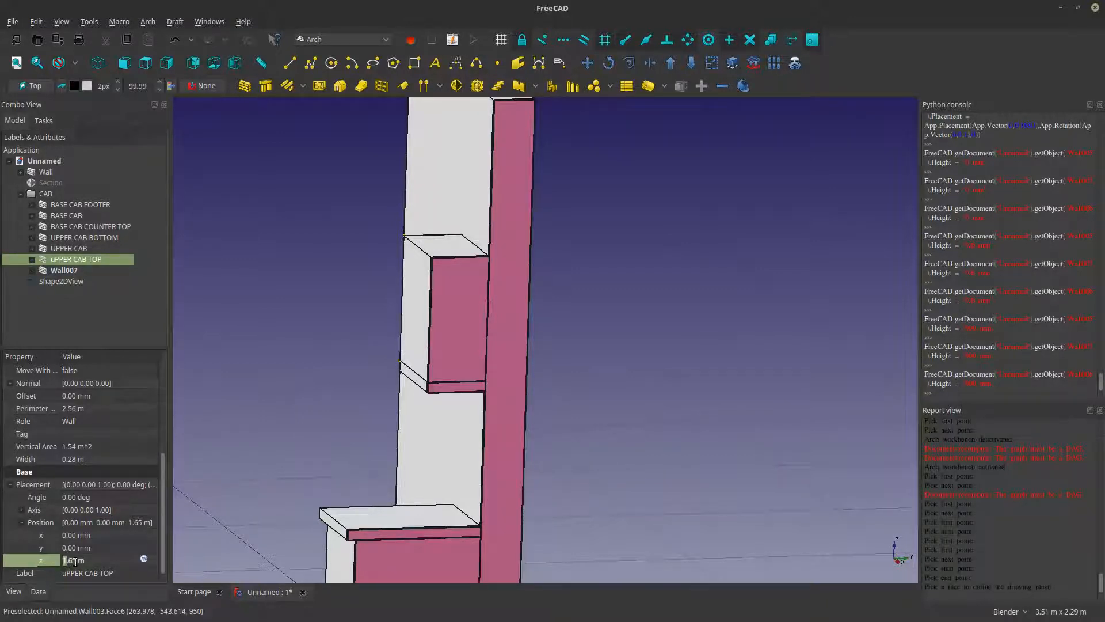
pyautogui.write('2')
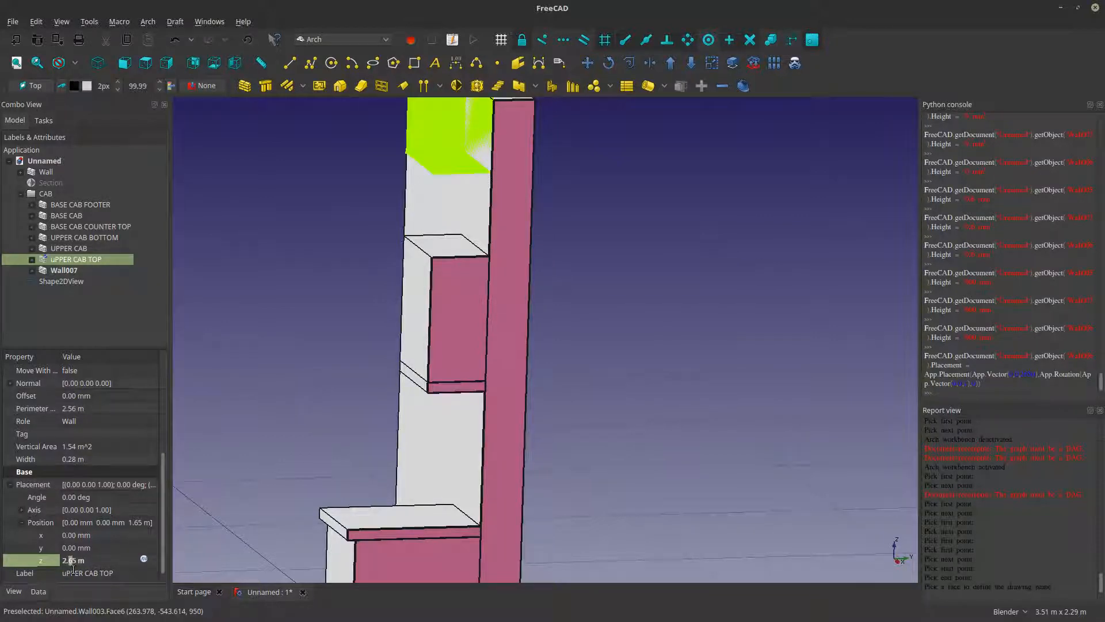
pyautogui.write('1')
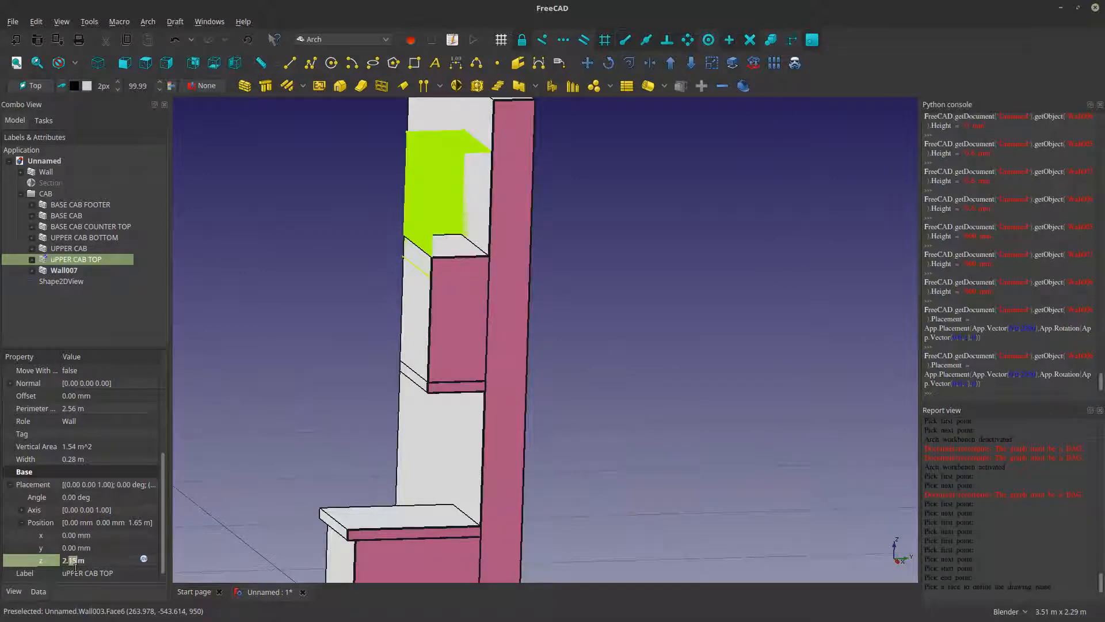
pyautogui.write('2')
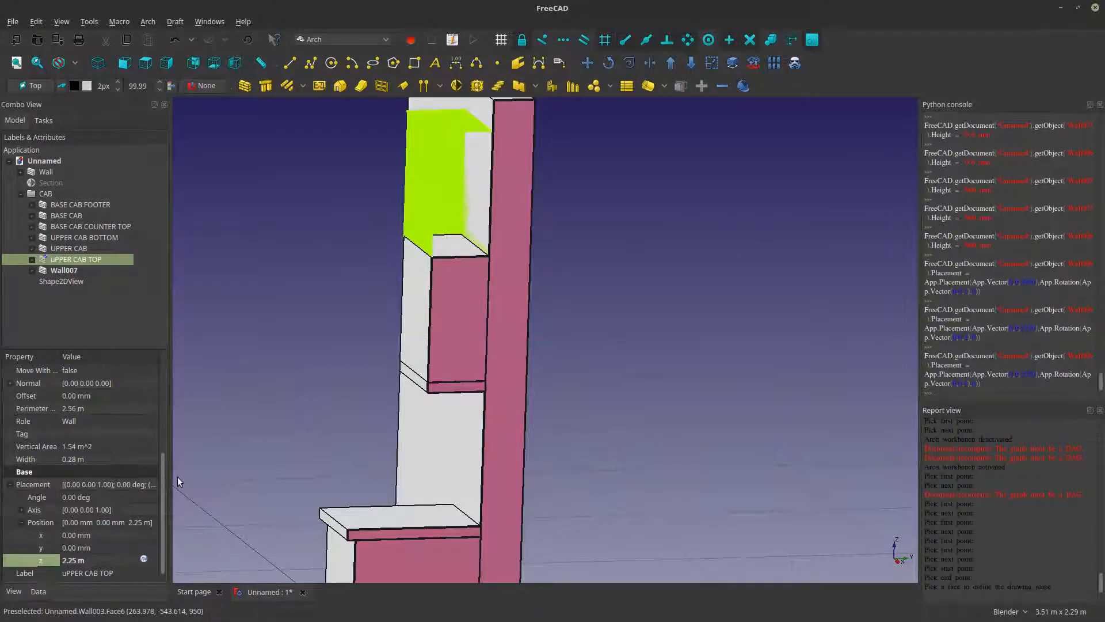
pyautogui.press('Return')
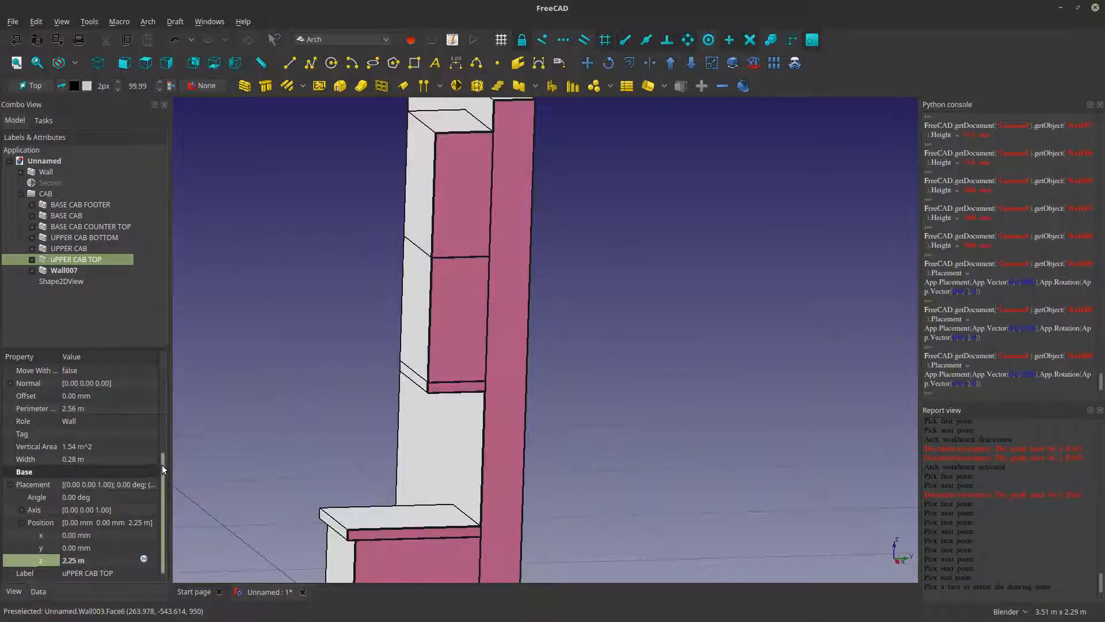
# - Set the Height of uPPER CAB TOP to 50 mm
pyautogui.moveTo(161, 464)
pyautogui.mouseDown()
pyautogui.moveTo(153, 427)
pyautogui.moveTo(164, 396)
pyautogui.moveTo(157, 402)
pyautogui.mouseUp()
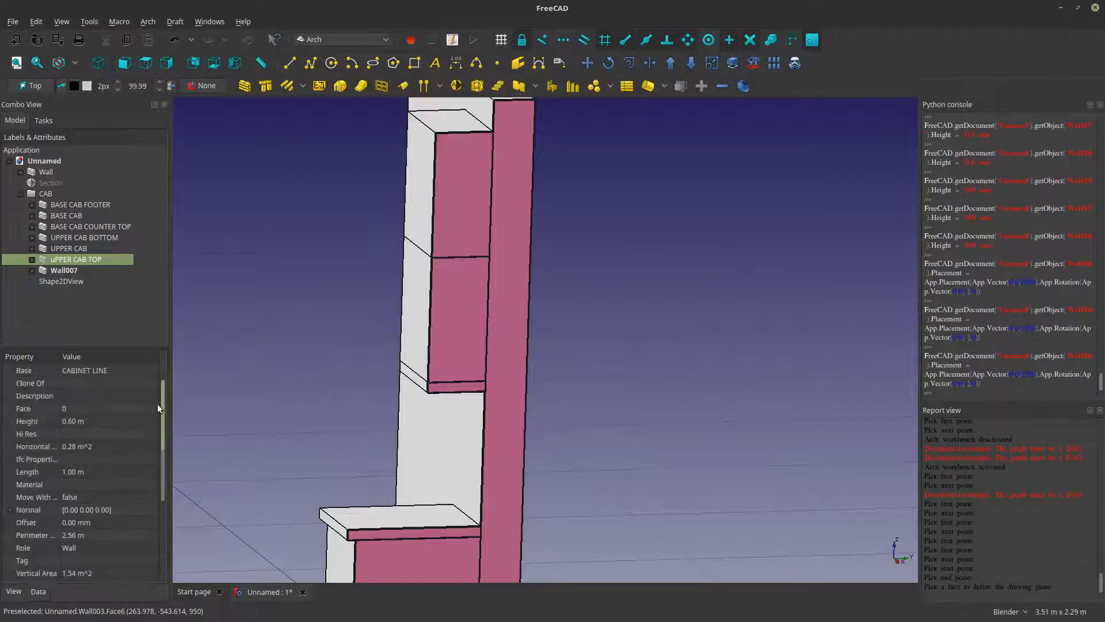
pyautogui.click(70, 422)
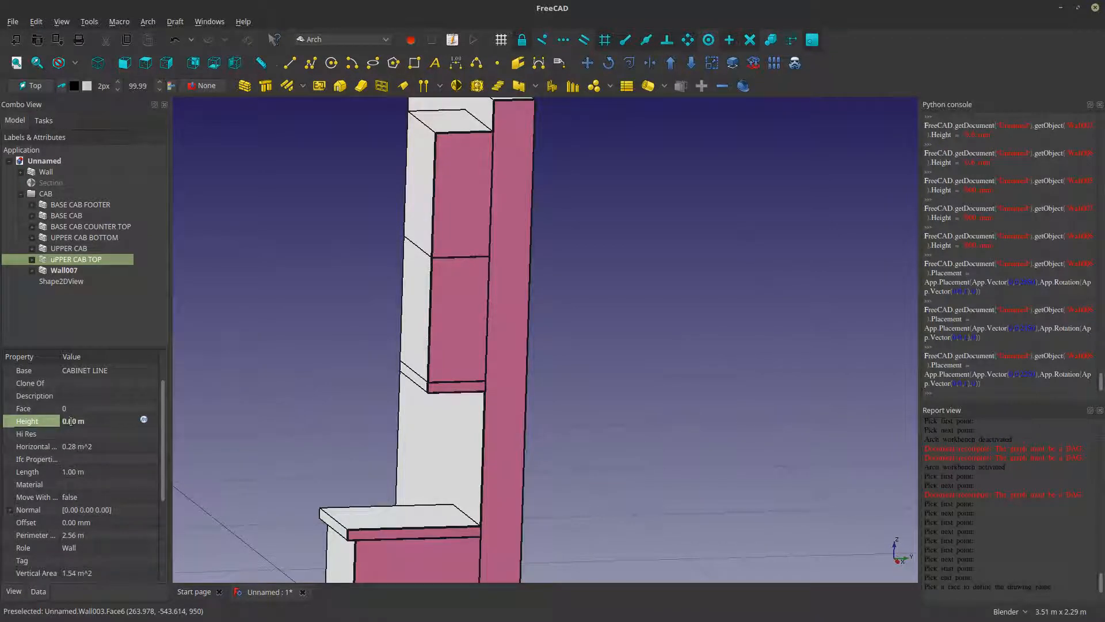
pyautogui.moveTo(68, 422); pyautogui.dragTo(78, 429)
pyautogui.write('50')
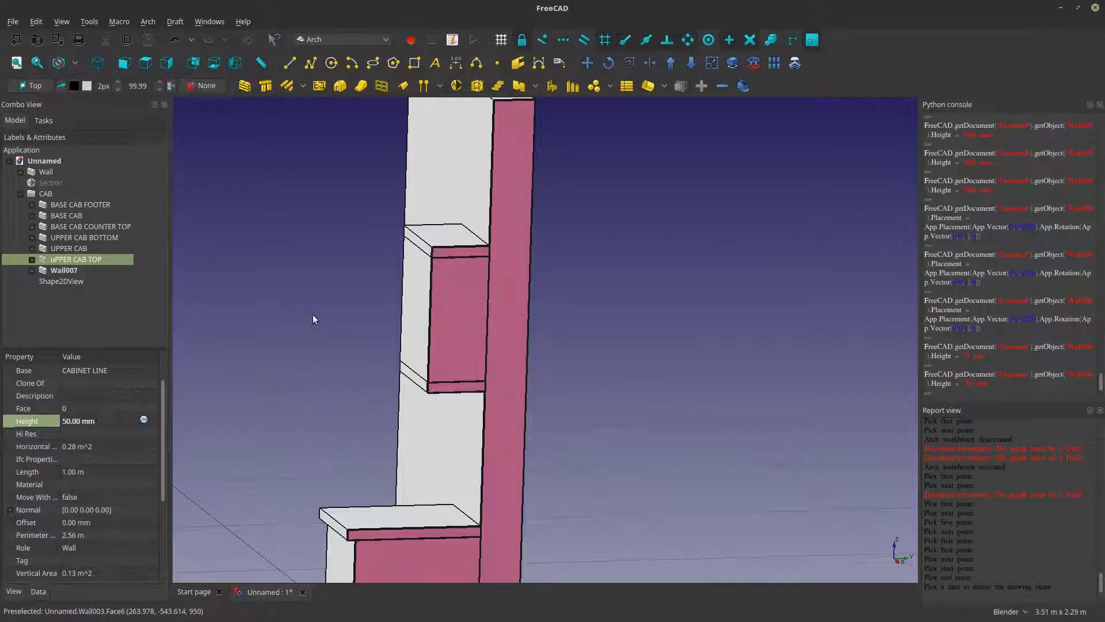
pyautogui.scroll(-4, 340, 351)
pyautogui.moveTo(353, 402); pyautogui.dragTo(340, 442, button='middle')
pyautogui.scroll(3, 350, 368)
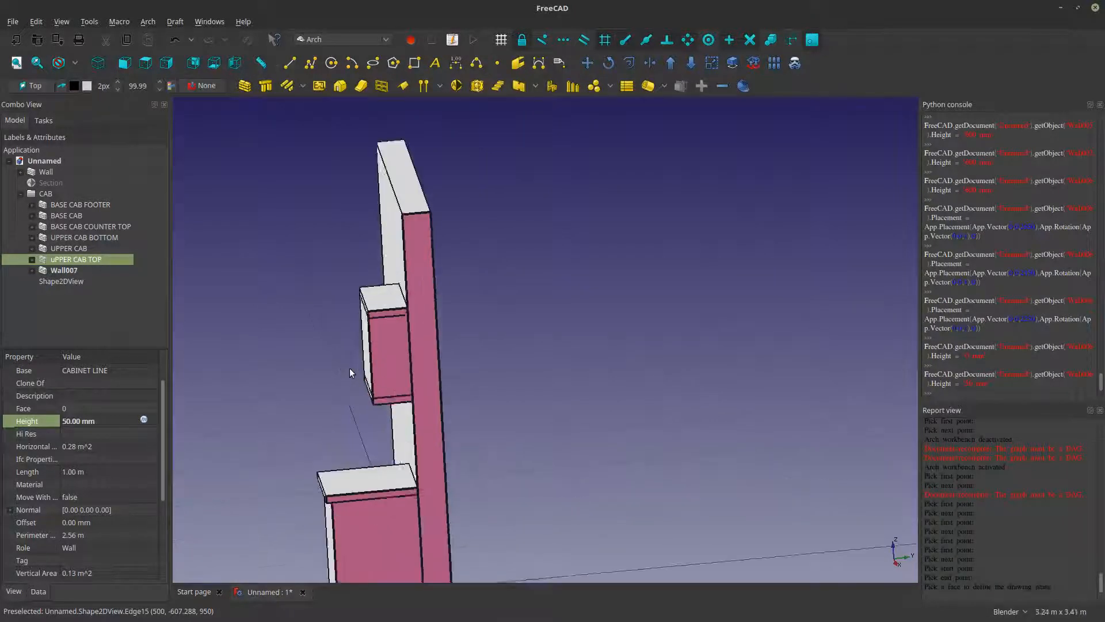
pyautogui.scroll(1, 350, 368)
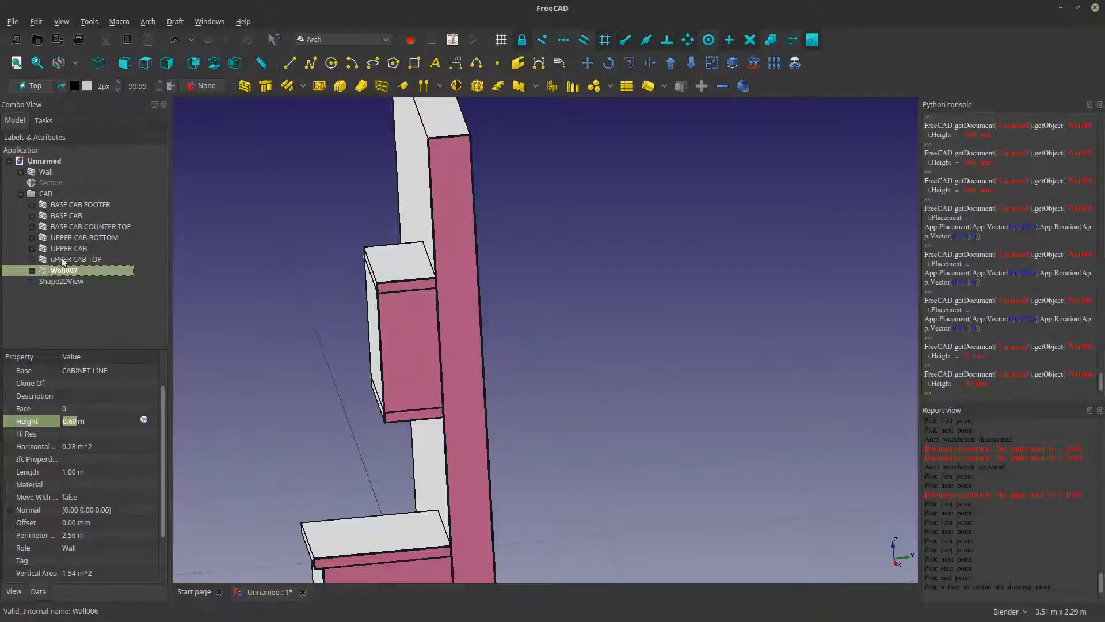
# - Set the Offset of Wall007 to 0.28 m to move it in front of the upper cabinet
pyautogui.click(61, 259)
pyautogui.click(68, 270)
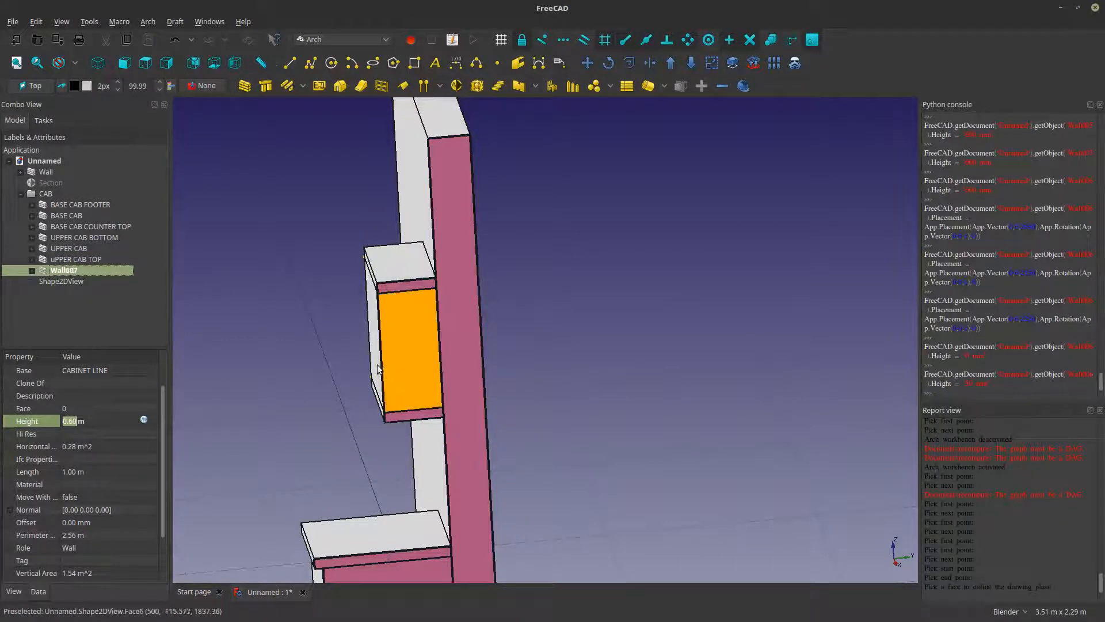
pyautogui.scroll(4, 380, 360)
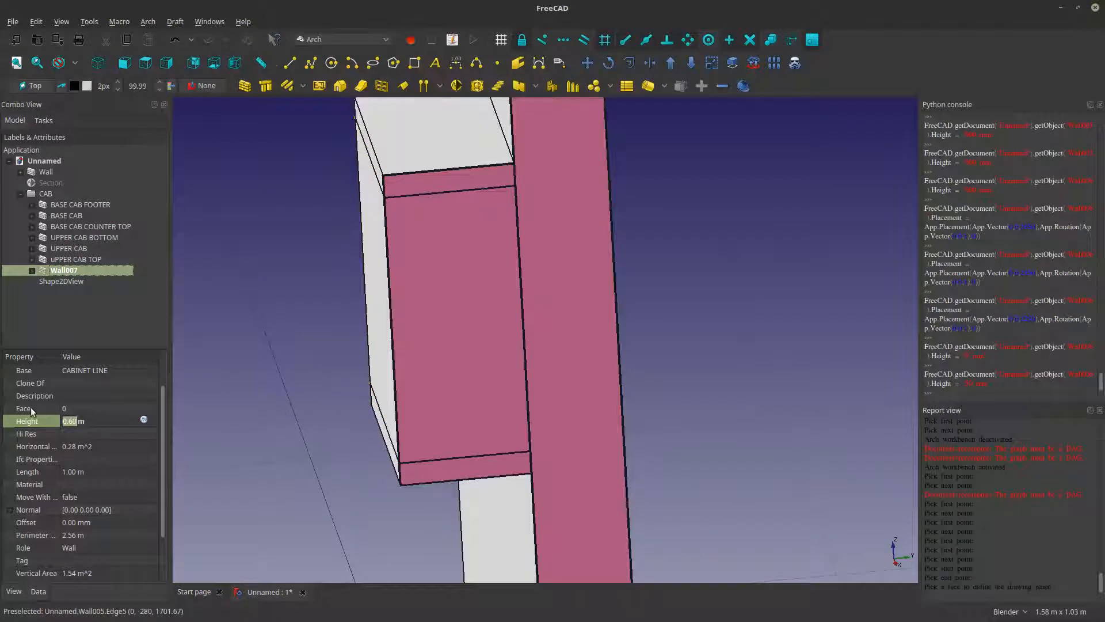
pyautogui.click(158, 538)
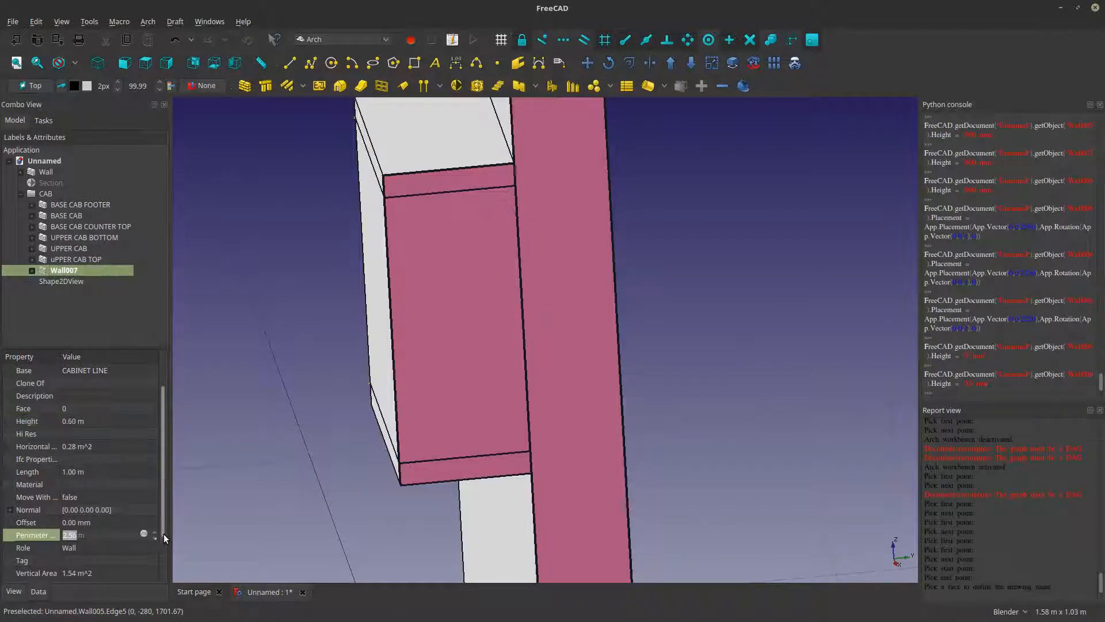
pyautogui.scroll(-1, 157, 548)
pyautogui.scroll(-1, 156, 551)
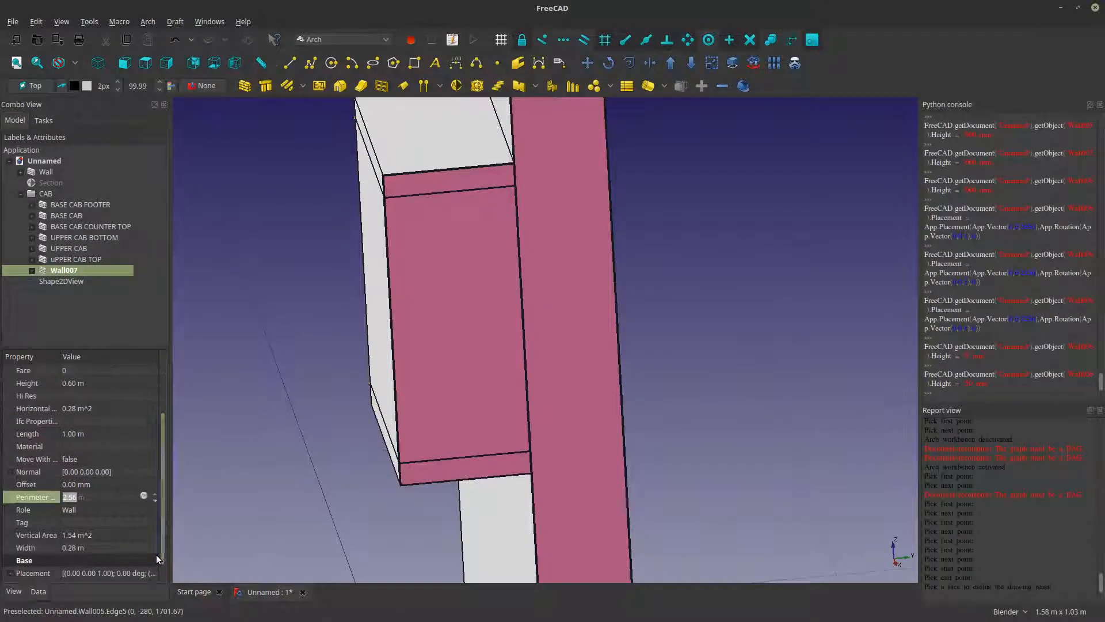
pyautogui.click(77, 485)
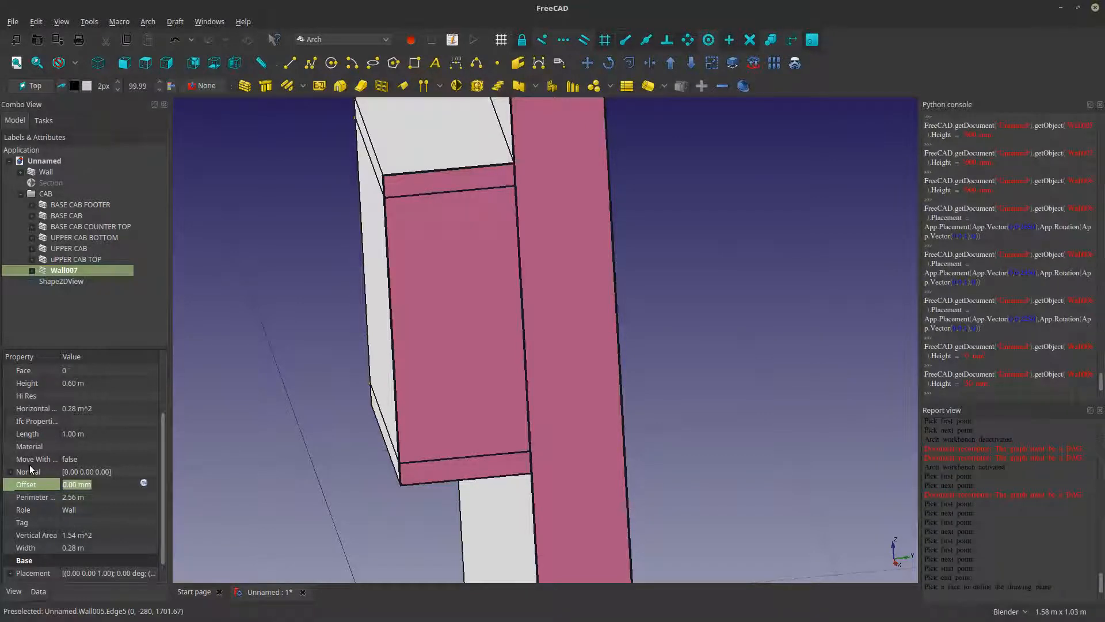
pyautogui.write('0.2')
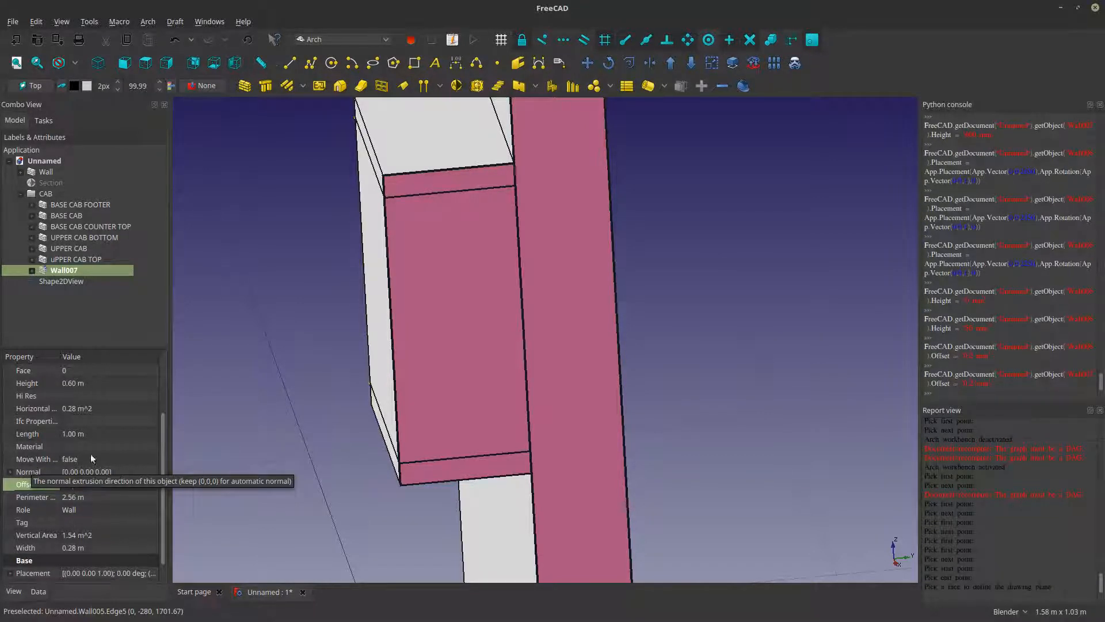
pyautogui.write('8')
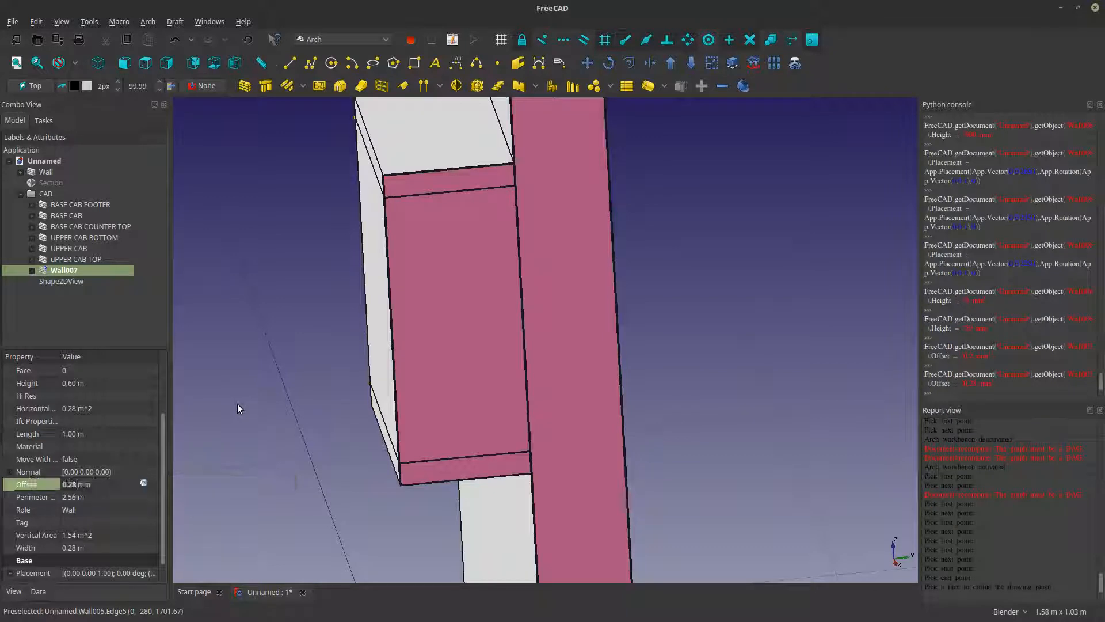
pyautogui.click(122, 476)
pyautogui.click(117, 483)
pyautogui.click(118, 484)
pyautogui.press('BackSpace')
pyautogui.press('Return')
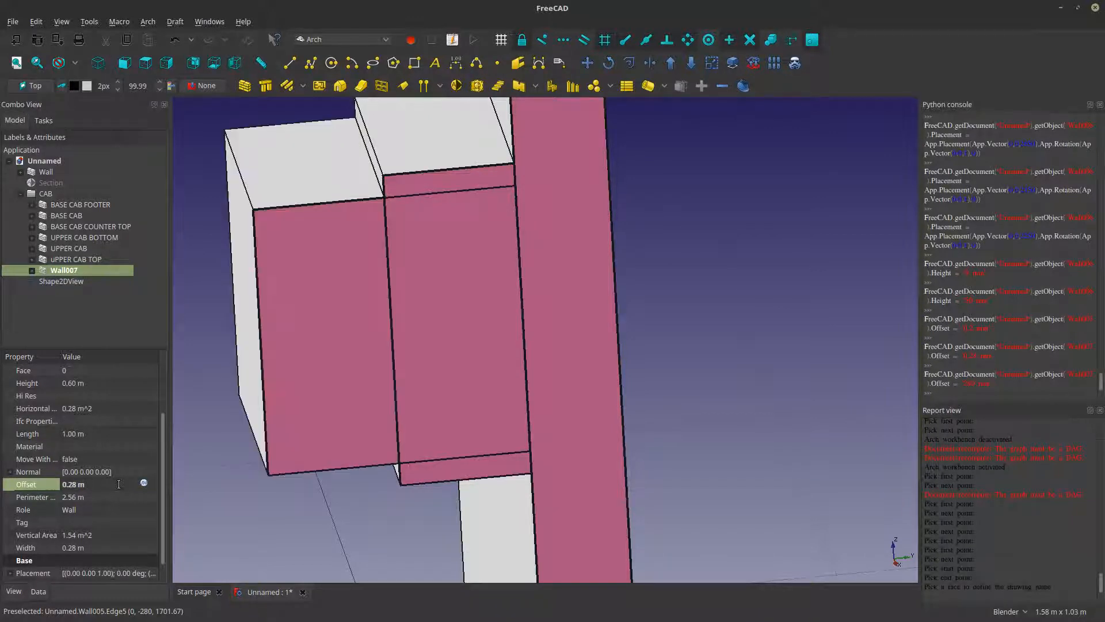
# - Set the Width of Wall007 to 20 mm so it forms a thin front panel on the upper cabinet
pyautogui.click(71, 550)
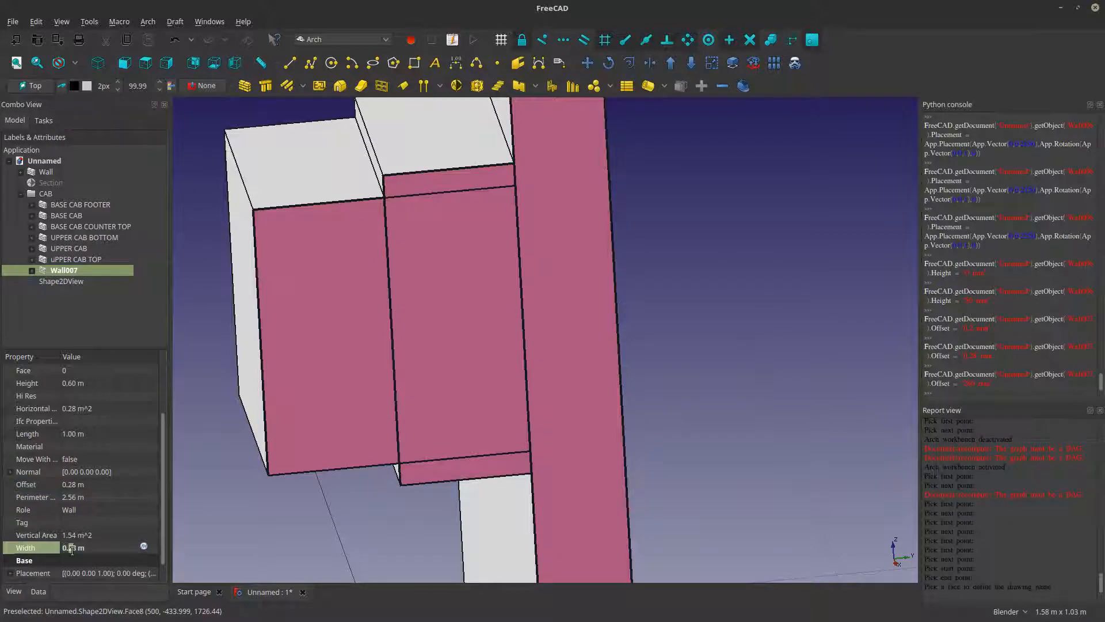
pyautogui.moveTo(68, 549); pyautogui.dragTo(76, 556)
pyautogui.write('020')
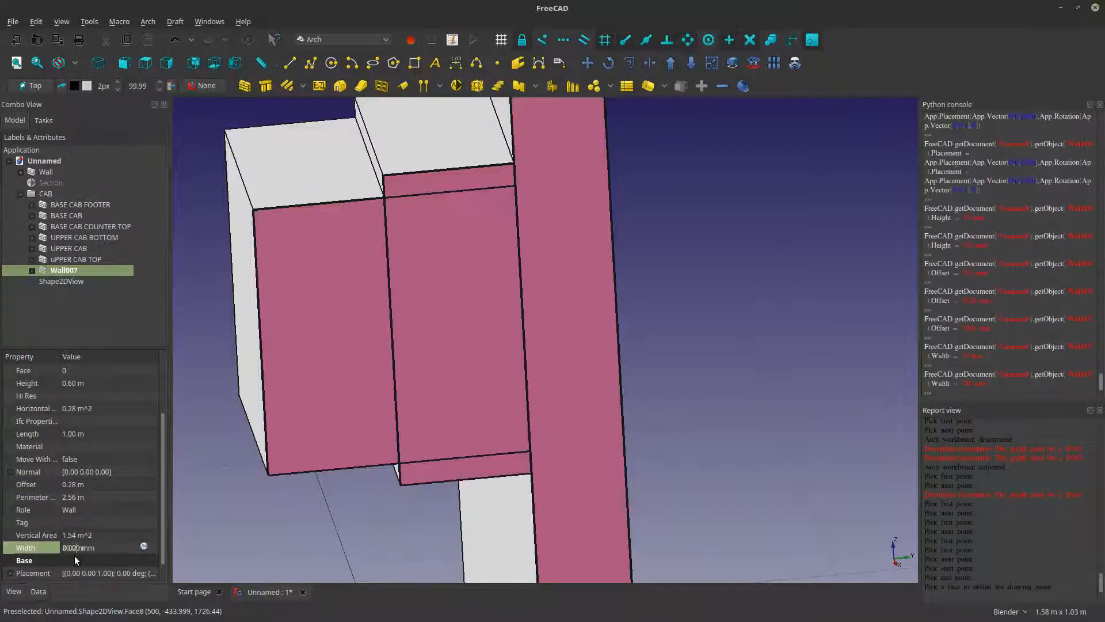
pyautogui.press('Return')
# - Open the name of Wall007 in the CAB group for renaming
pyautogui.moveTo(355, 271); pyautogui.dragTo(393, 172, button='middle')
pyautogui.scroll(-4, 364, 236)
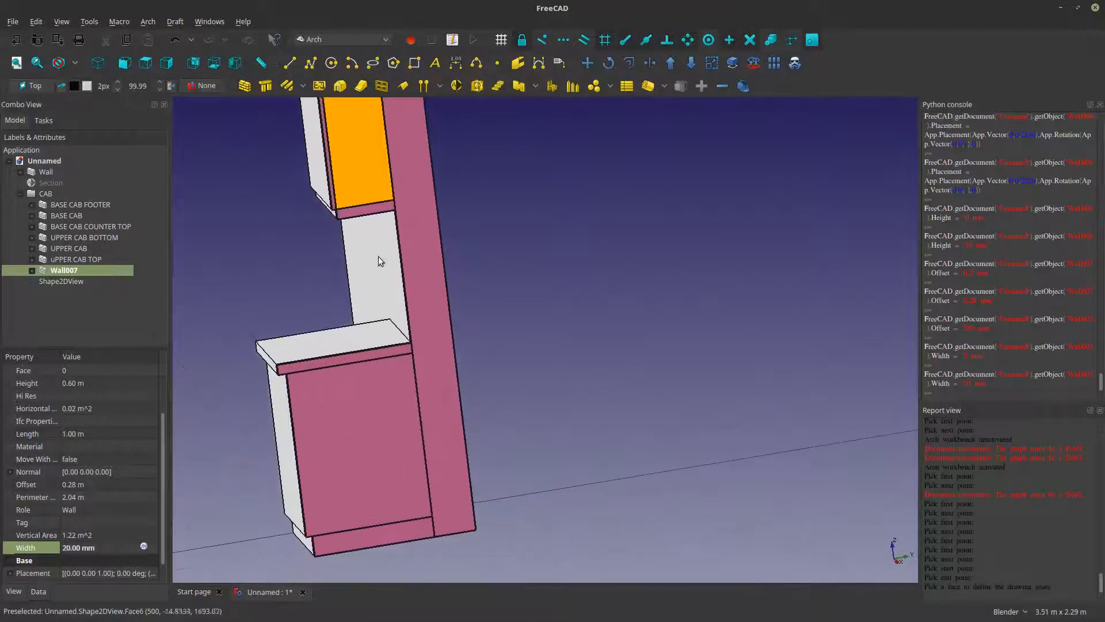
pyautogui.keyDown('shift'); pyautogui.moveTo(296, 391); pyautogui.dragTo(309, 360, button='middle'); pyautogui.keyUp('shift')
pyautogui.moveTo(508, 322); pyautogui.dragTo(516, 333, button='middle')
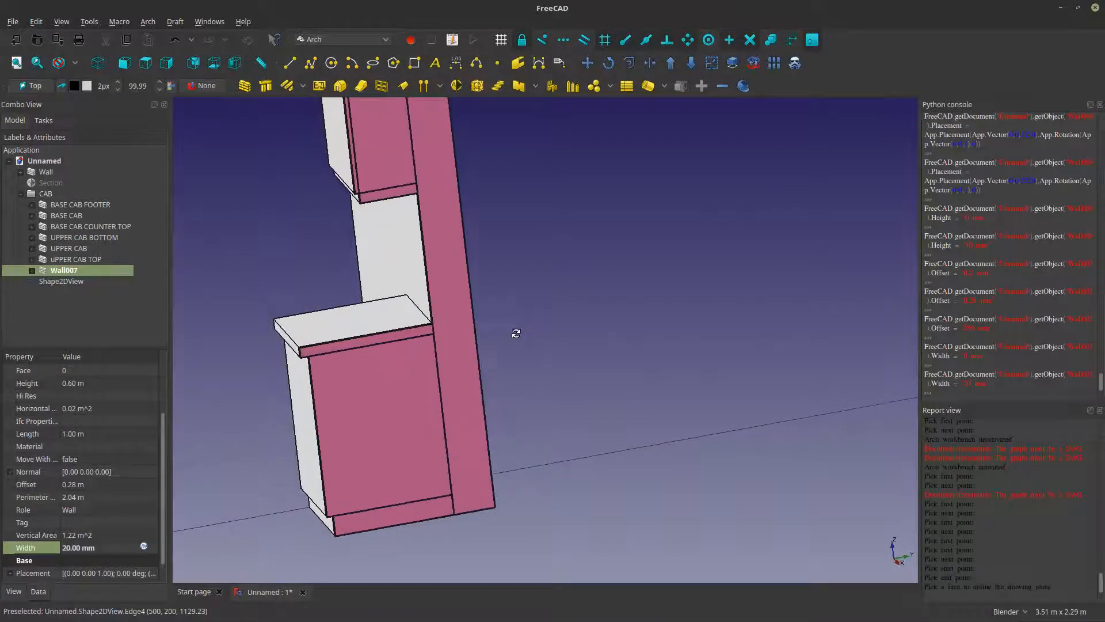
pyautogui.rightClick(77, 268)
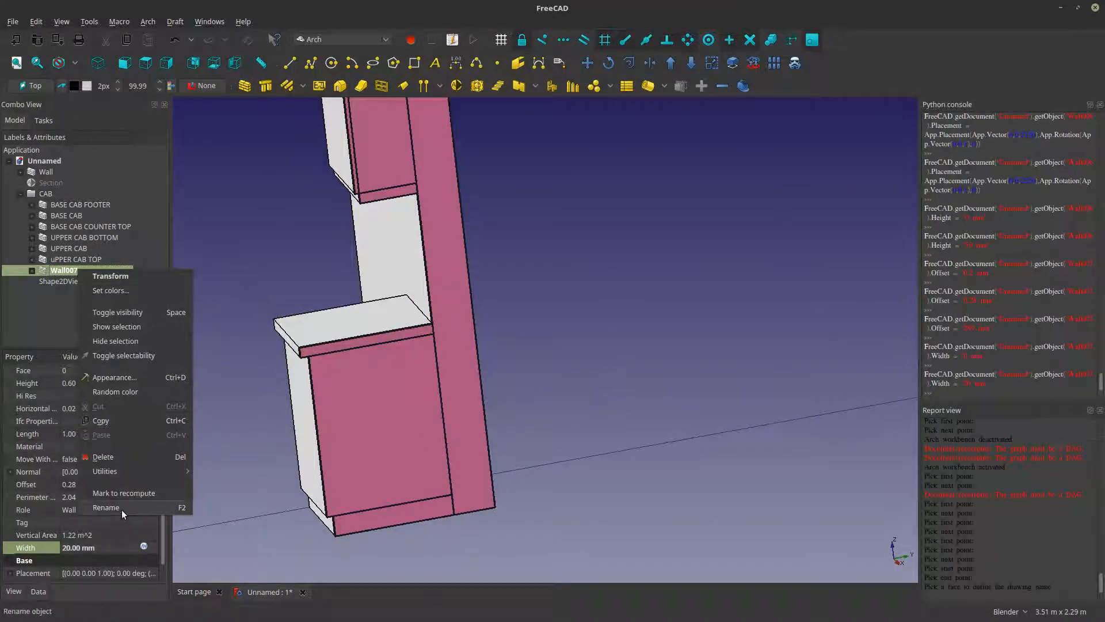
pyautogui.click(122, 508)
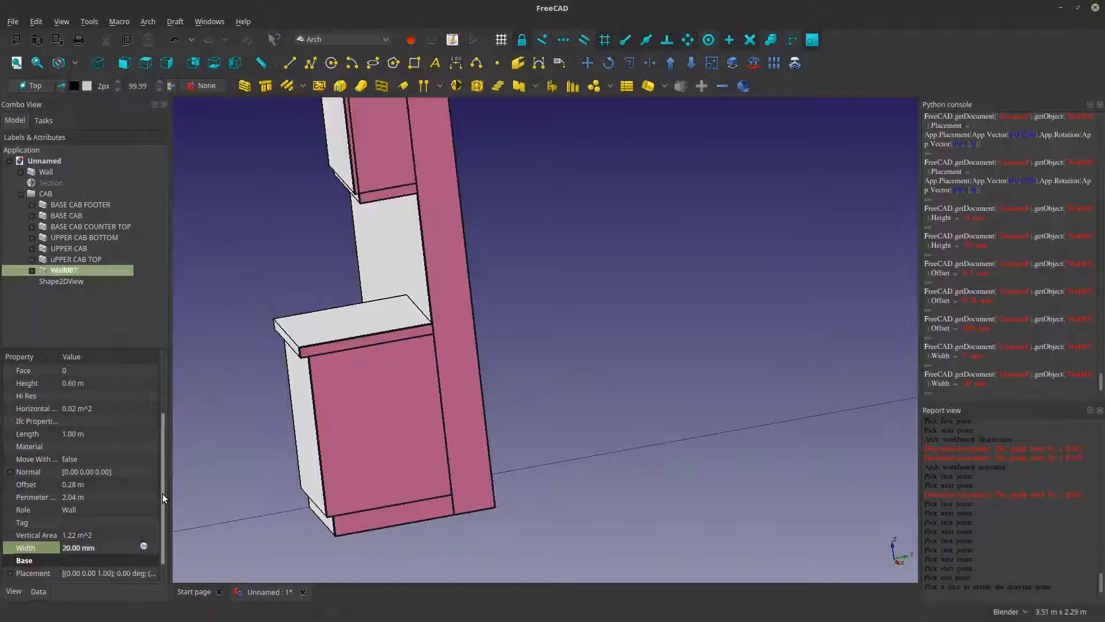
# - Rename the new wall element in the CAB group as "UPPER CAB DOOR"
pyautogui.press('Return')
pyautogui.write('UPPER CAB DOOR')
pyautogui.press('Return')
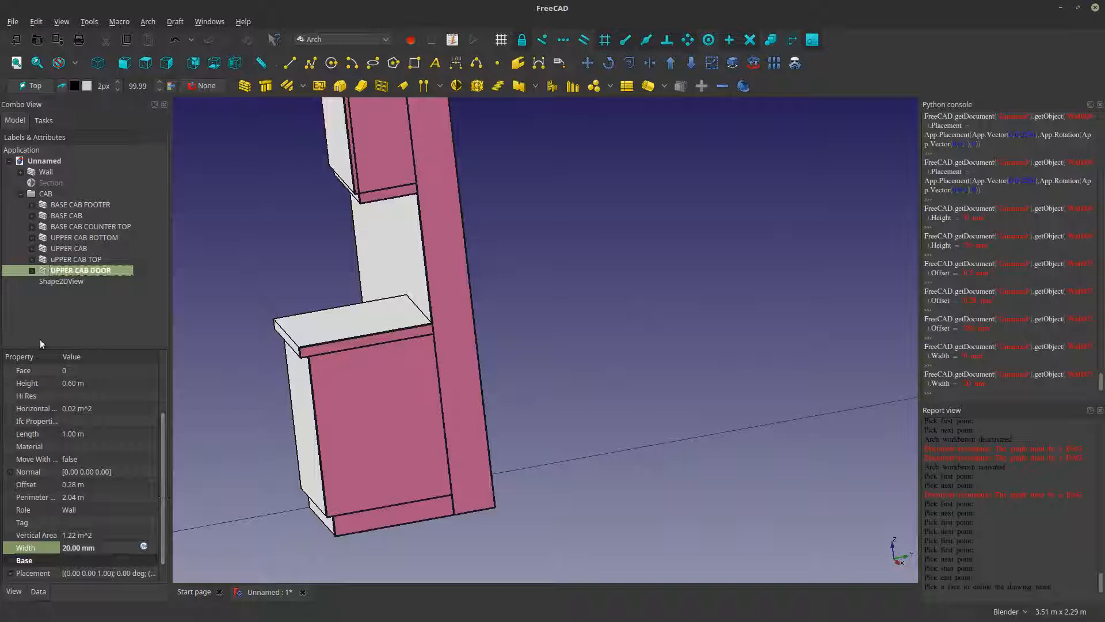
pyautogui.rightClick(61, 270)
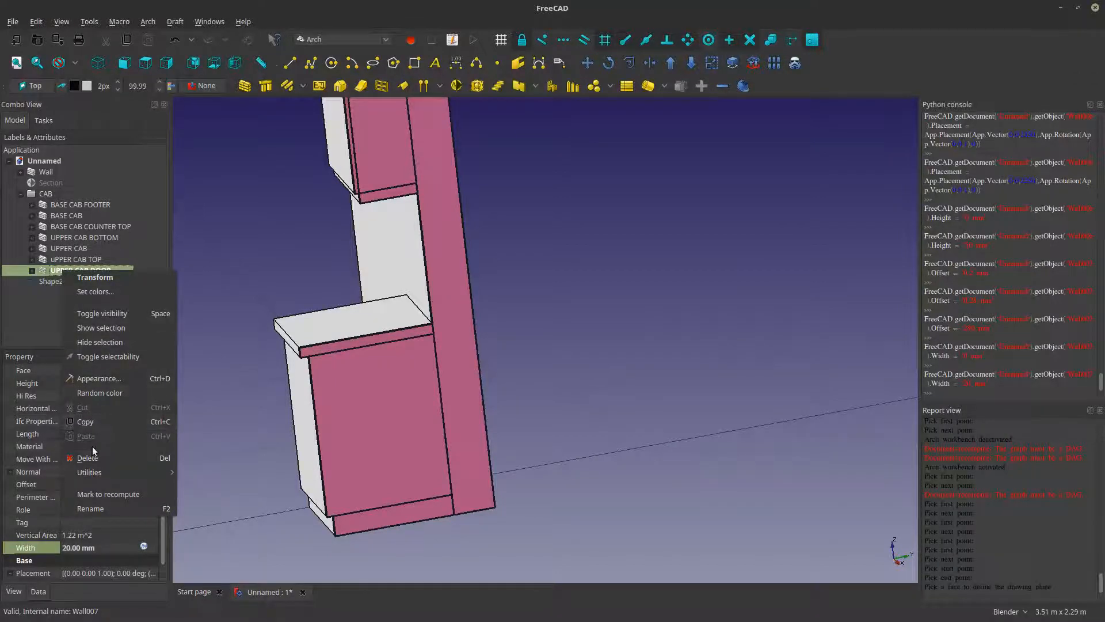
pyautogui.click(85, 421)
pyautogui.click(362, 447)
# - Duplicate the BASE CAB object together with the unselected objects it depends on
pyautogui.click(301, 400)
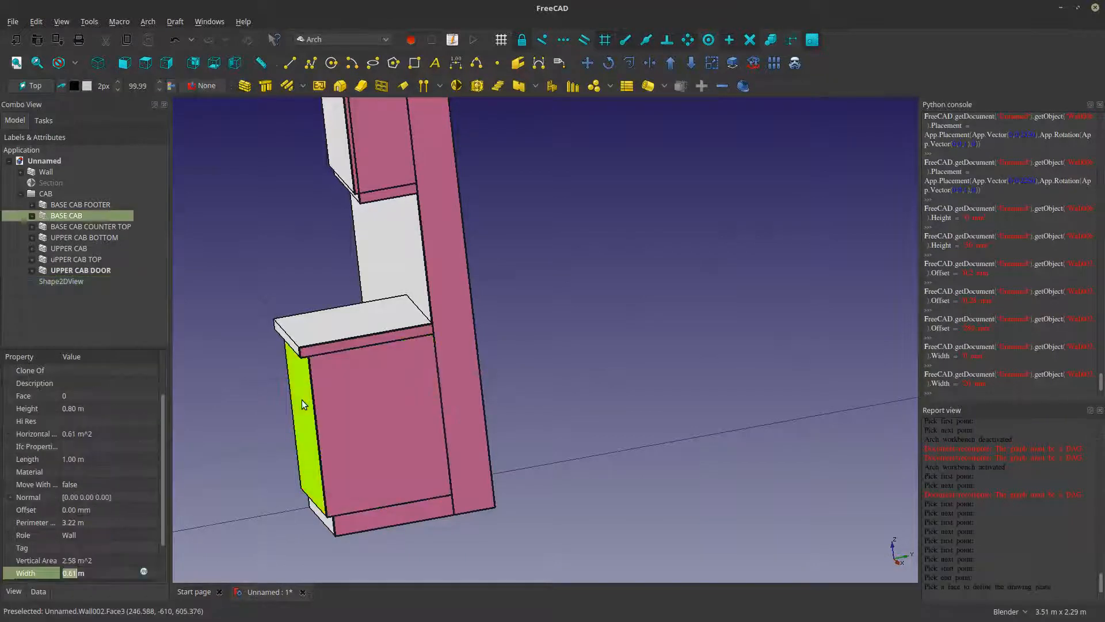
pyautogui.rightClick(73, 217)
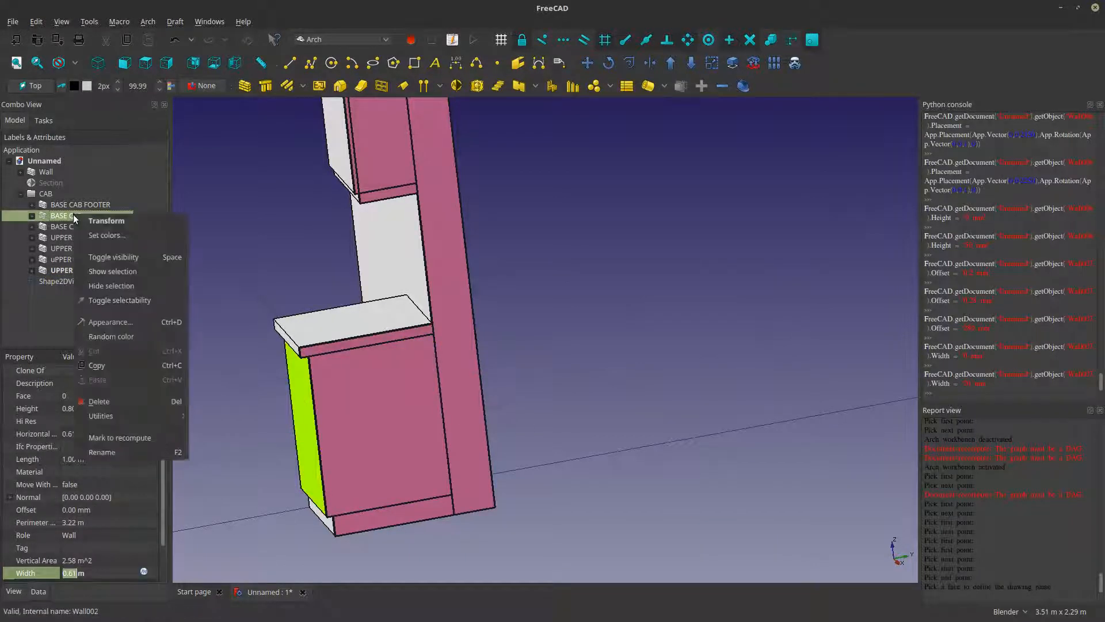
pyautogui.click(112, 361)
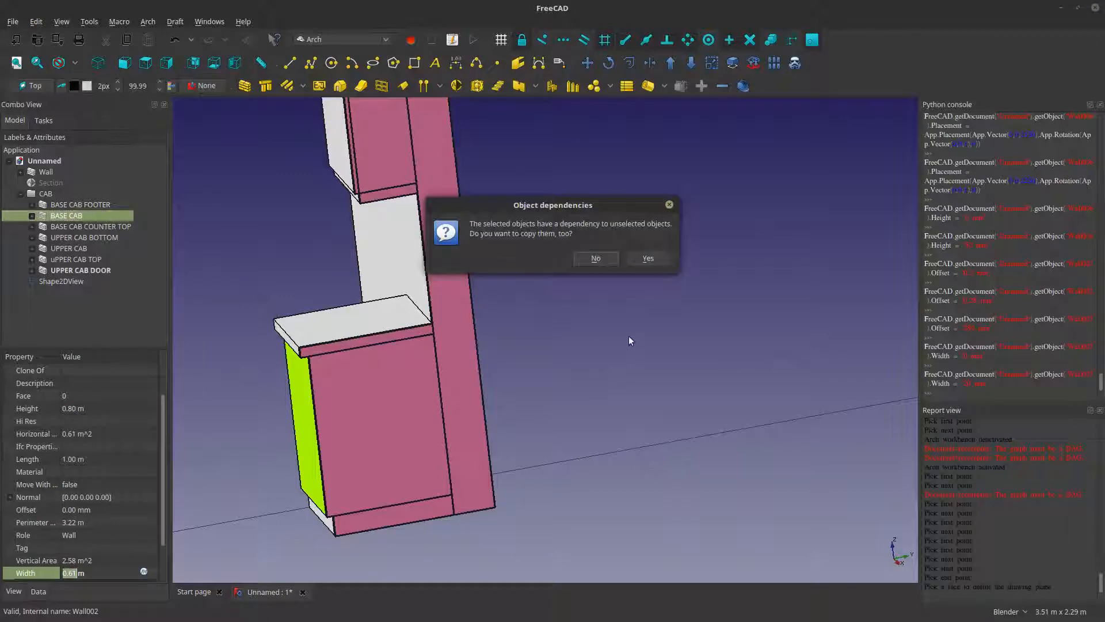
pyautogui.click(646, 259)
pyautogui.rightClick(105, 215)
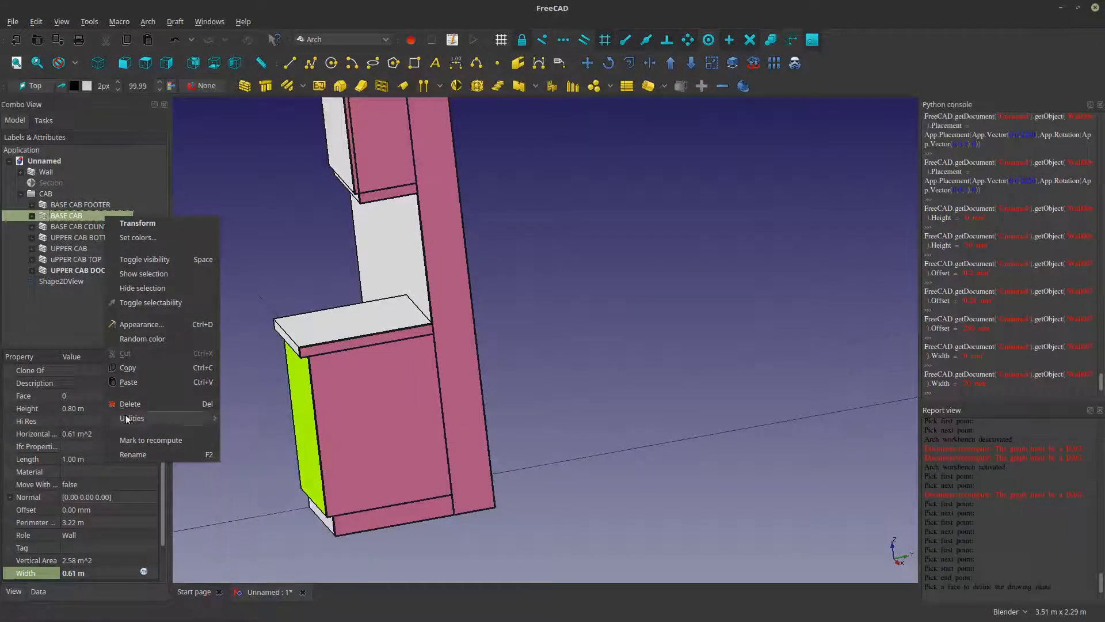
pyautogui.moveTo(140, 416)
pyautogui.click(140, 383)
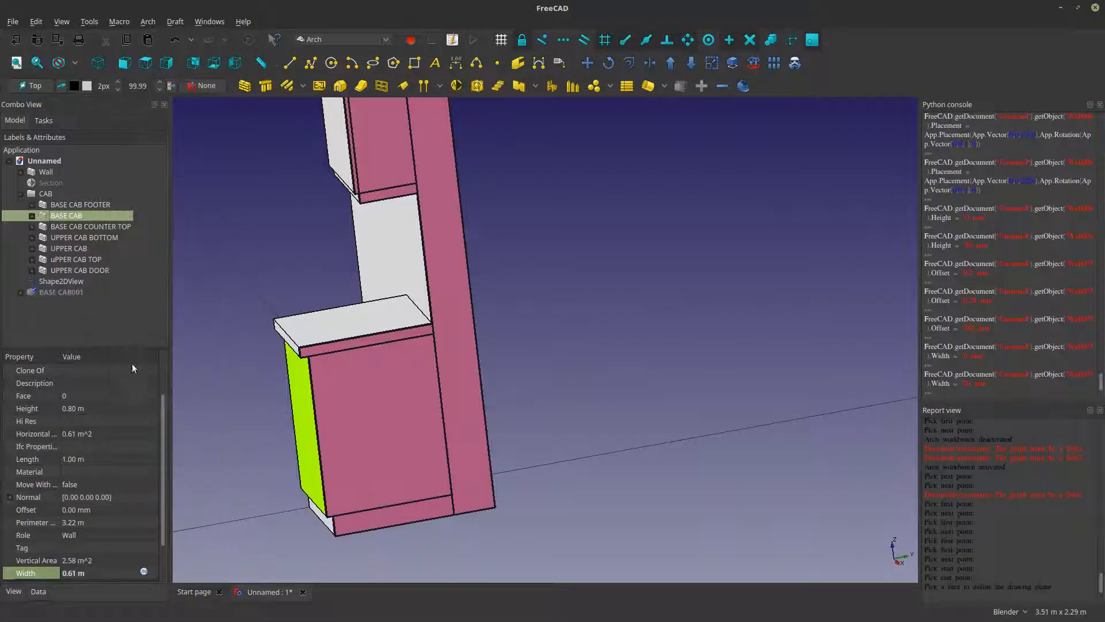
# - Link the base of the BASE CAB001 copy to the original CABINET LINE
pyautogui.click(77, 292)
pyautogui.scroll(2, 156, 381)
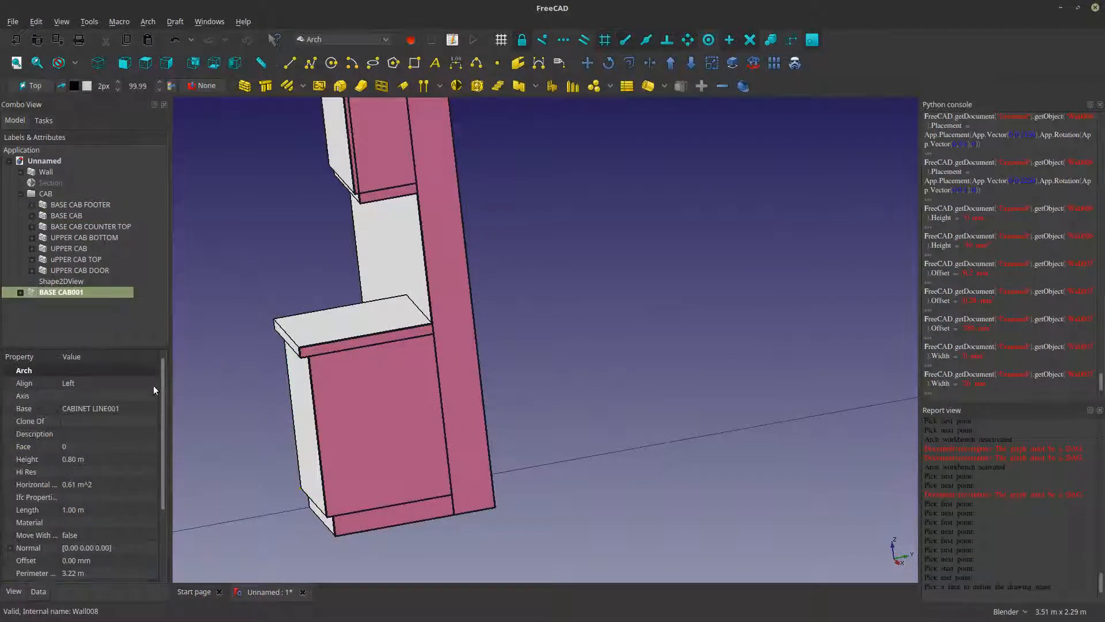
pyautogui.click(141, 409)
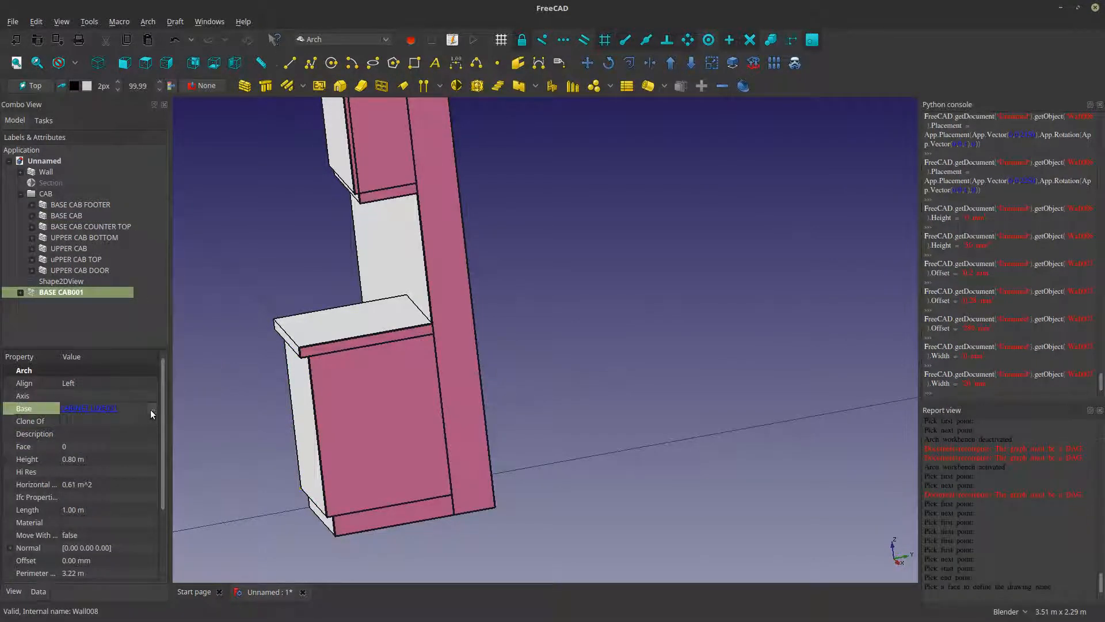
pyautogui.click(152, 409)
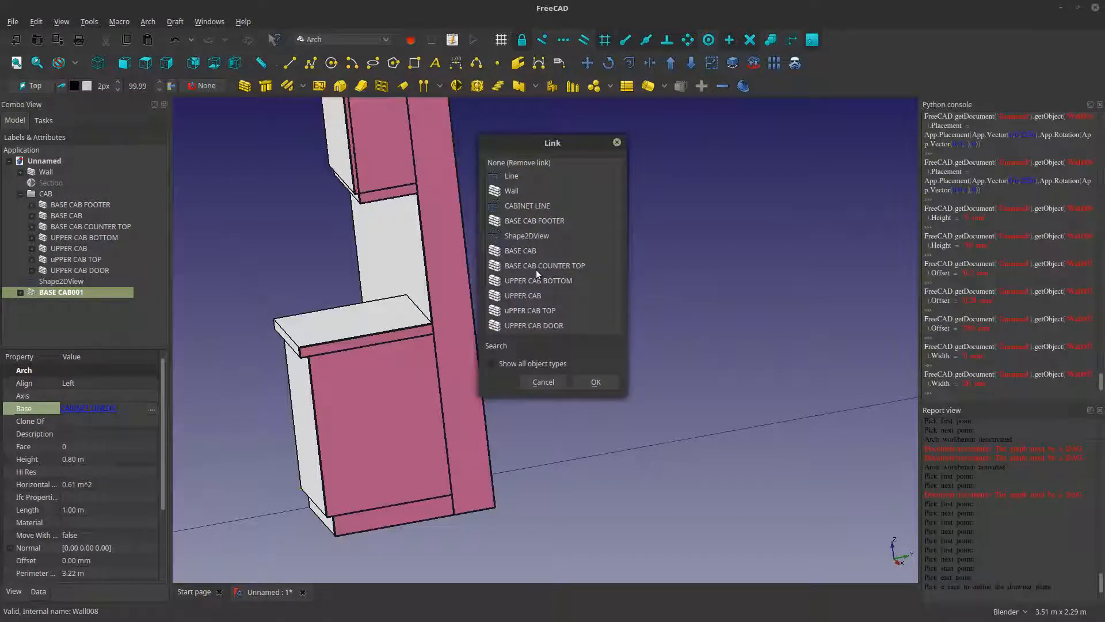
pyautogui.click(527, 209)
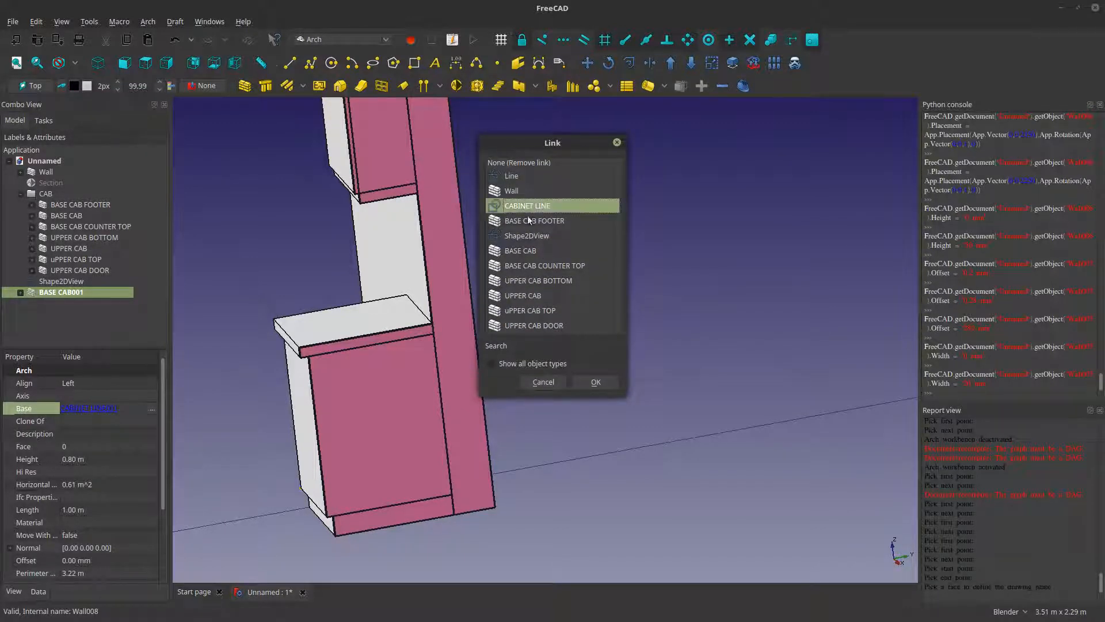
pyautogui.click(596, 381)
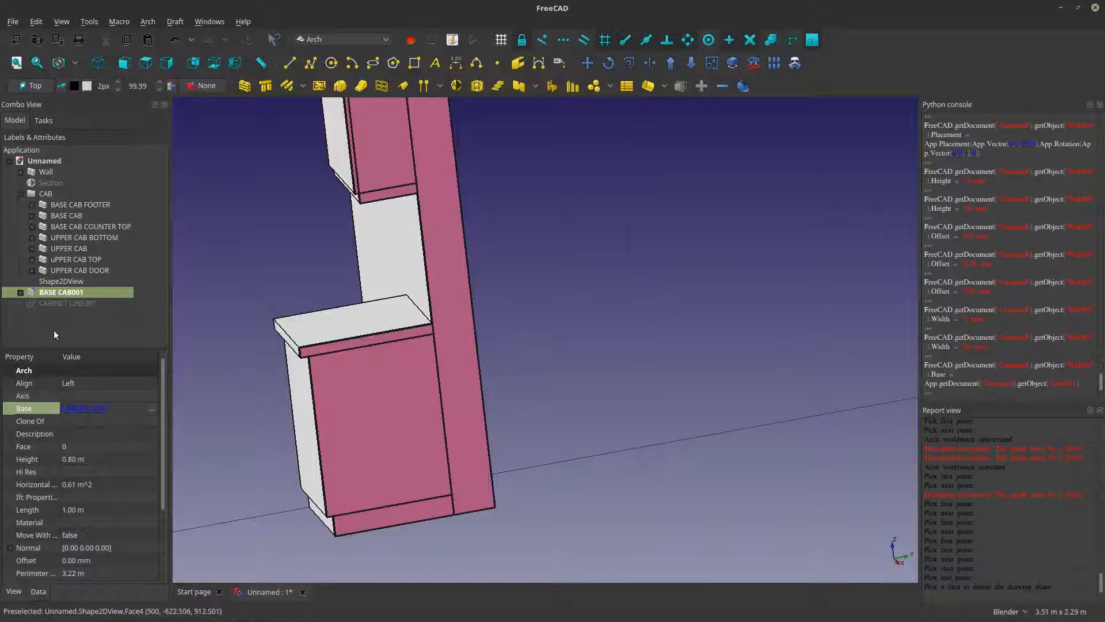
# - Delete the leftover CABINET LINE001 and move BASE CAB001 into the CAB group
pyautogui.click(57, 300)
pyautogui.click(58, 293)
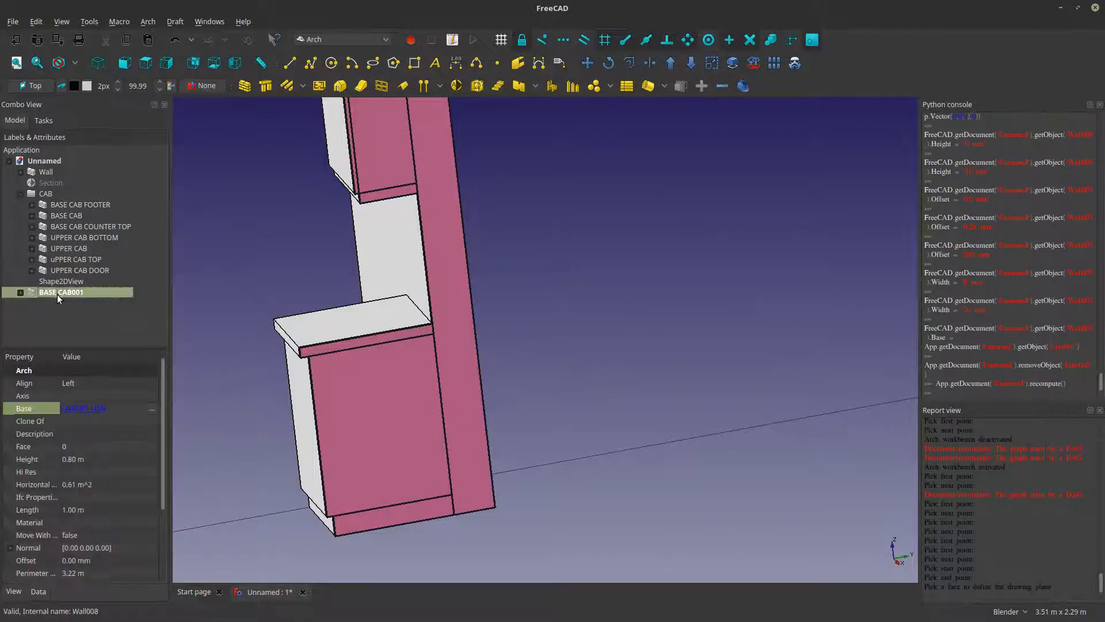
pyautogui.moveTo(57, 292); pyautogui.dragTo(45, 194)
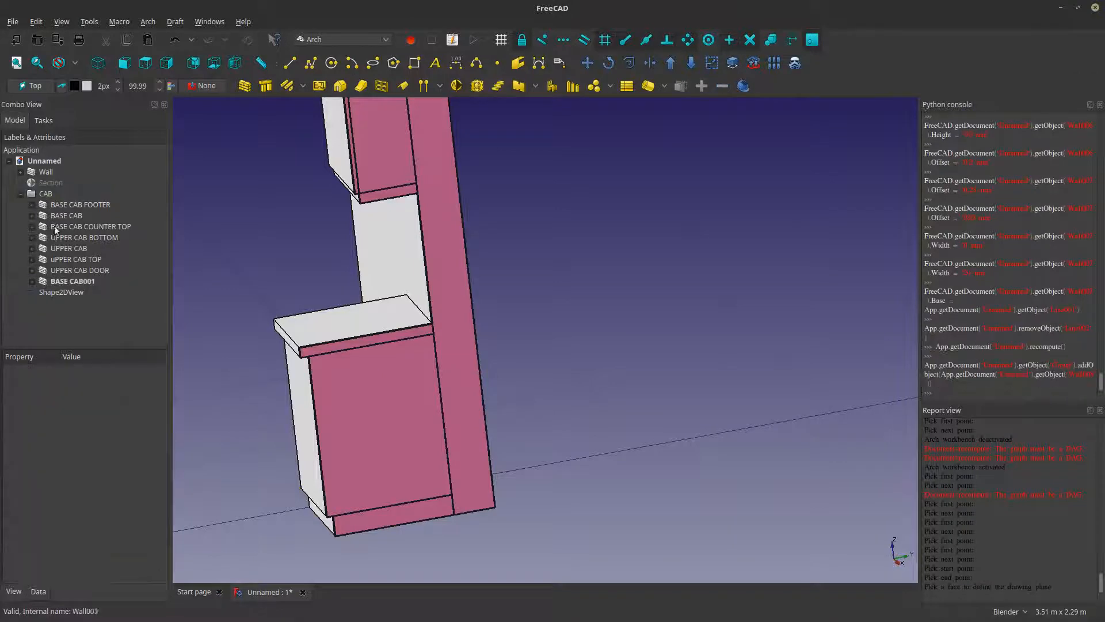
# - Set the offset of BASE CAB001 to 0.61 m
pyautogui.click(74, 281)
pyautogui.scroll(-3, 159, 523)
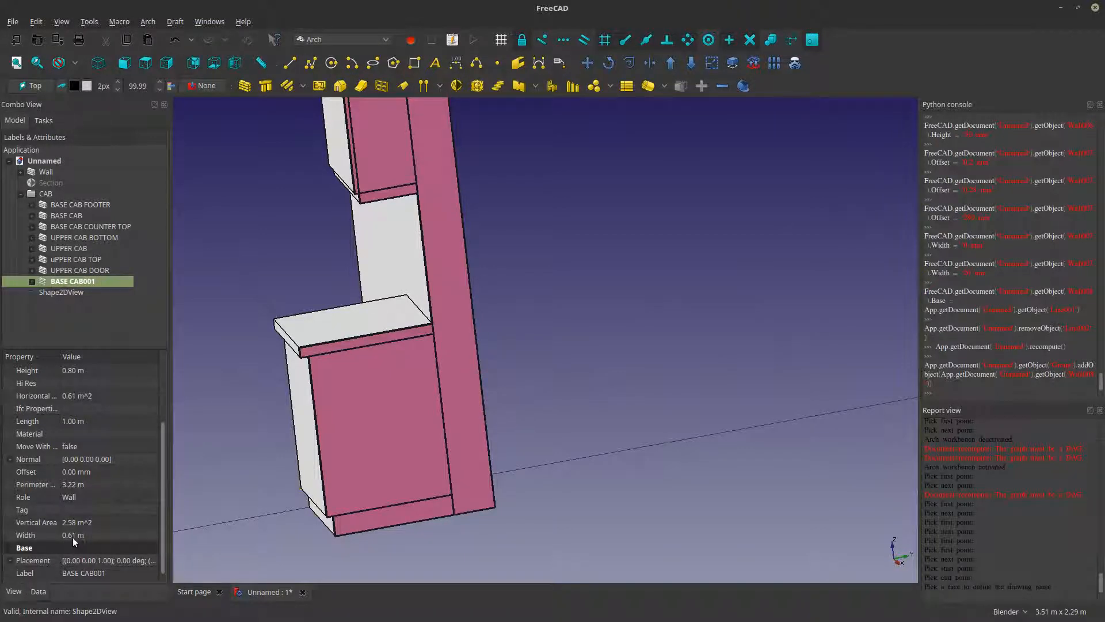
pyautogui.click(105, 473)
pyautogui.moveTo(106, 475); pyautogui.dragTo(19, 454)
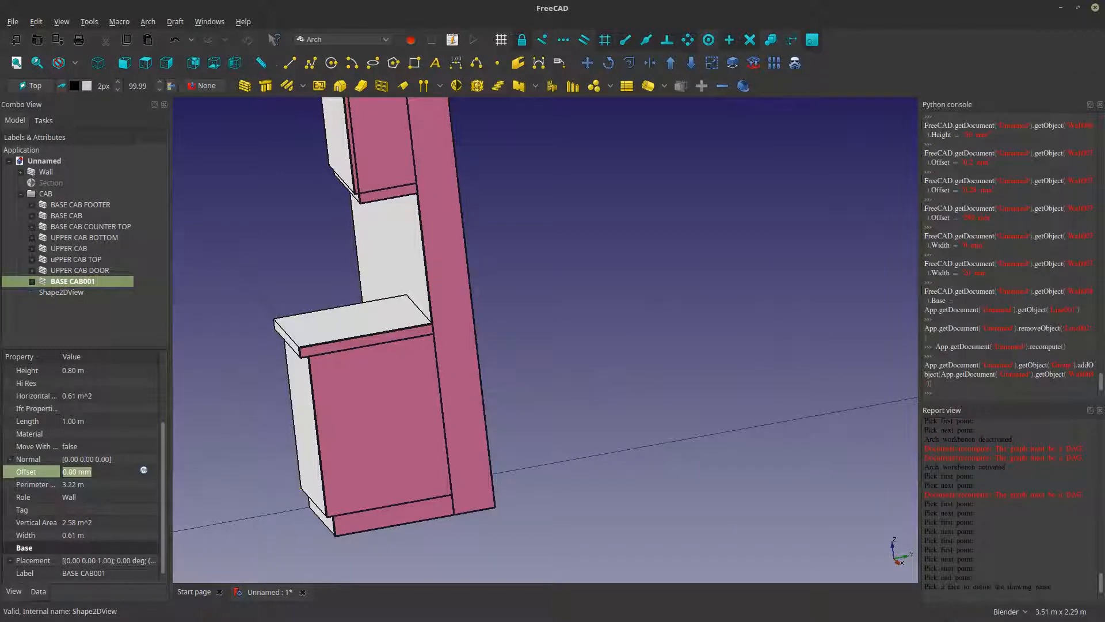
pyautogui.write('0.61')
pyautogui.press('Return')
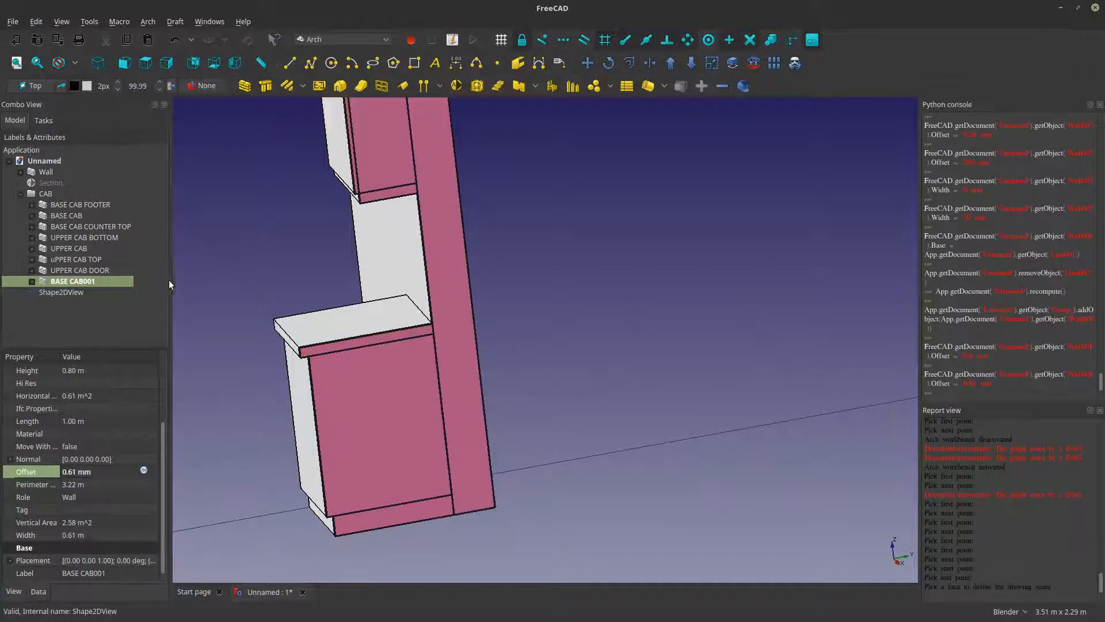
pyautogui.scroll(-5, 368, 431)
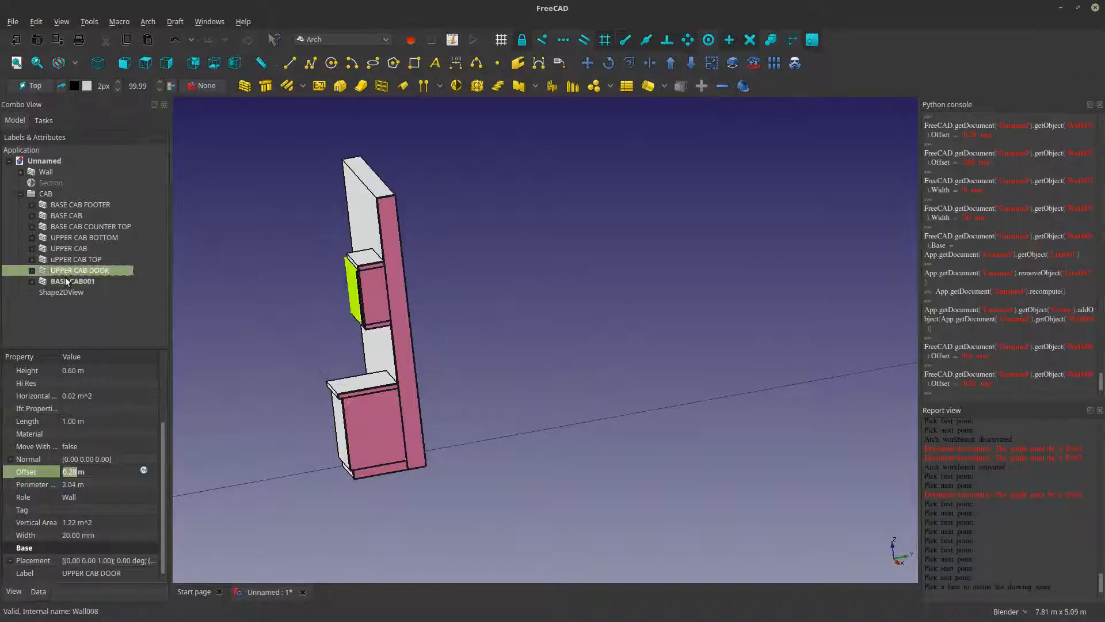
pyautogui.click(102, 470)
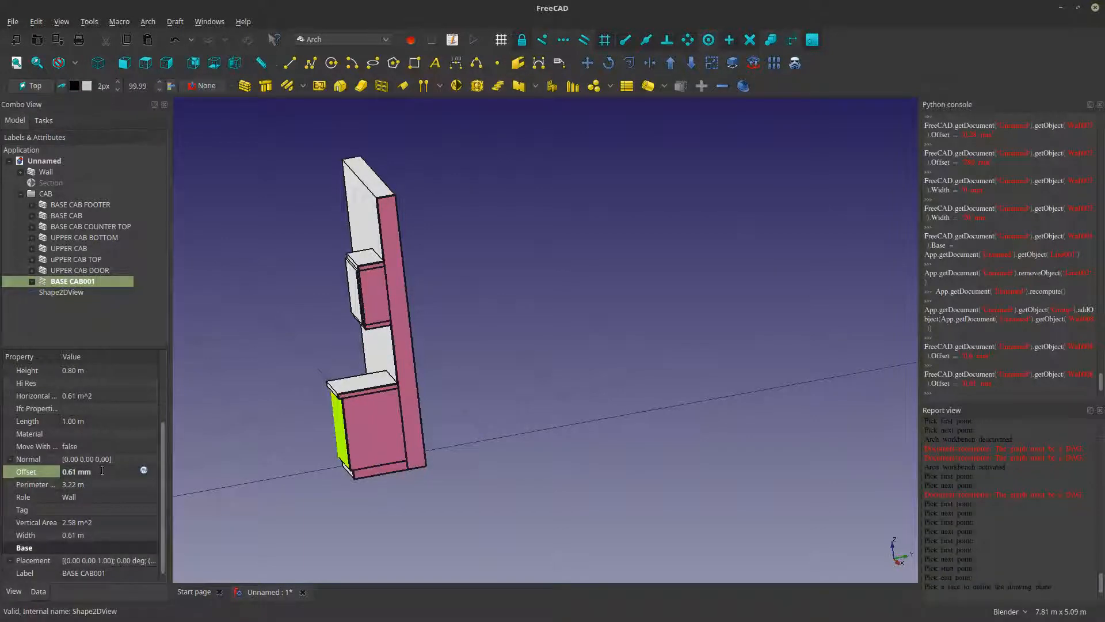
pyautogui.press('BackSpace')
pyautogui.press('Return')
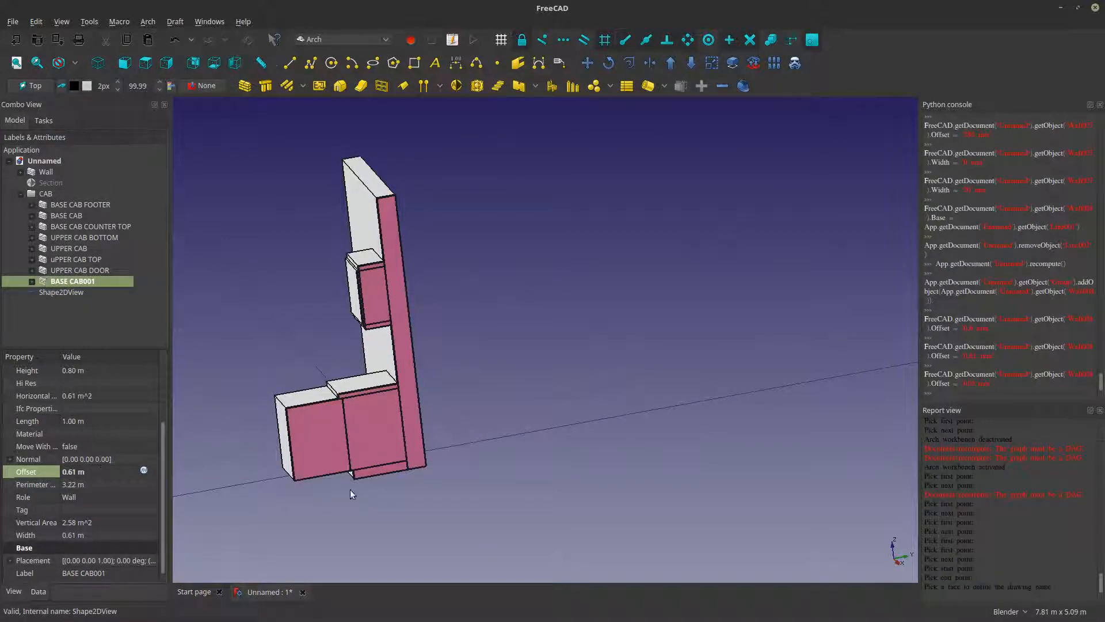
# - Set the width of BASE CAB001 to 0.02 m so it forms a thin door panel on the base cabinet
pyautogui.scroll(5, 319, 464)
pyautogui.scroll(-2, 354, 409)
pyautogui.scroll(2, 305, 362)
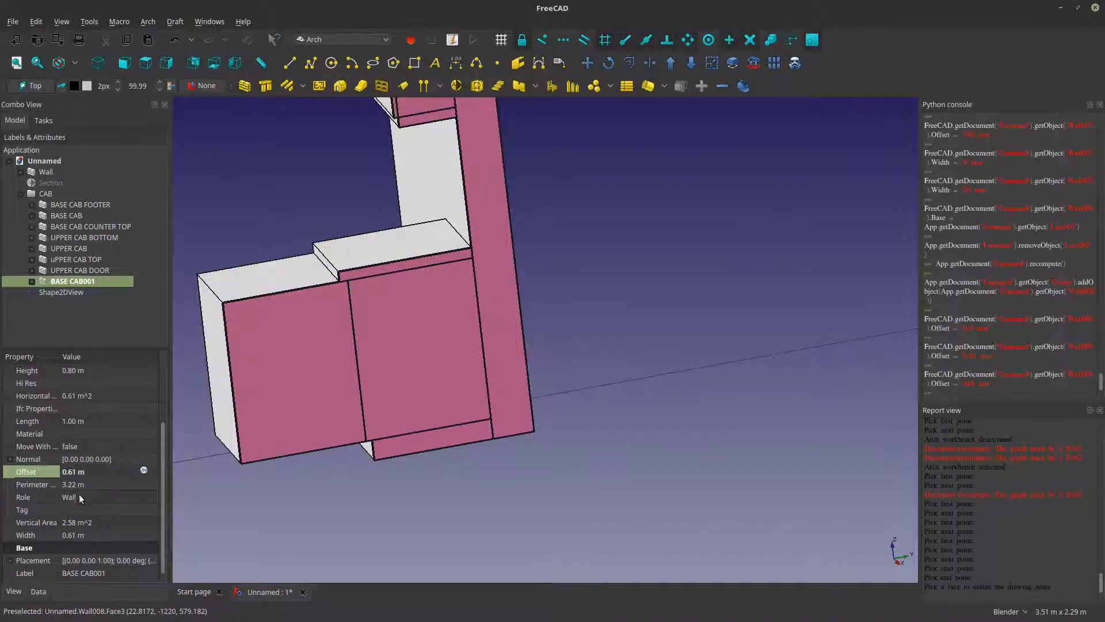
pyautogui.click(74, 535)
pyautogui.click(73, 535)
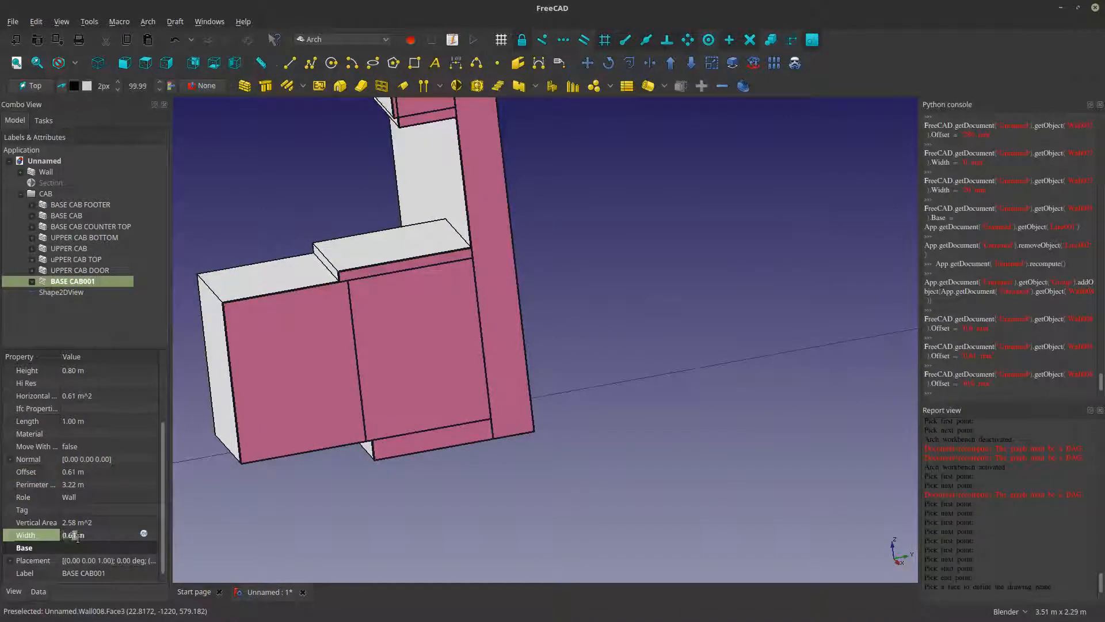
pyautogui.moveTo(69, 535); pyautogui.dragTo(77, 537)
pyautogui.write('02')
pyautogui.press('Return')
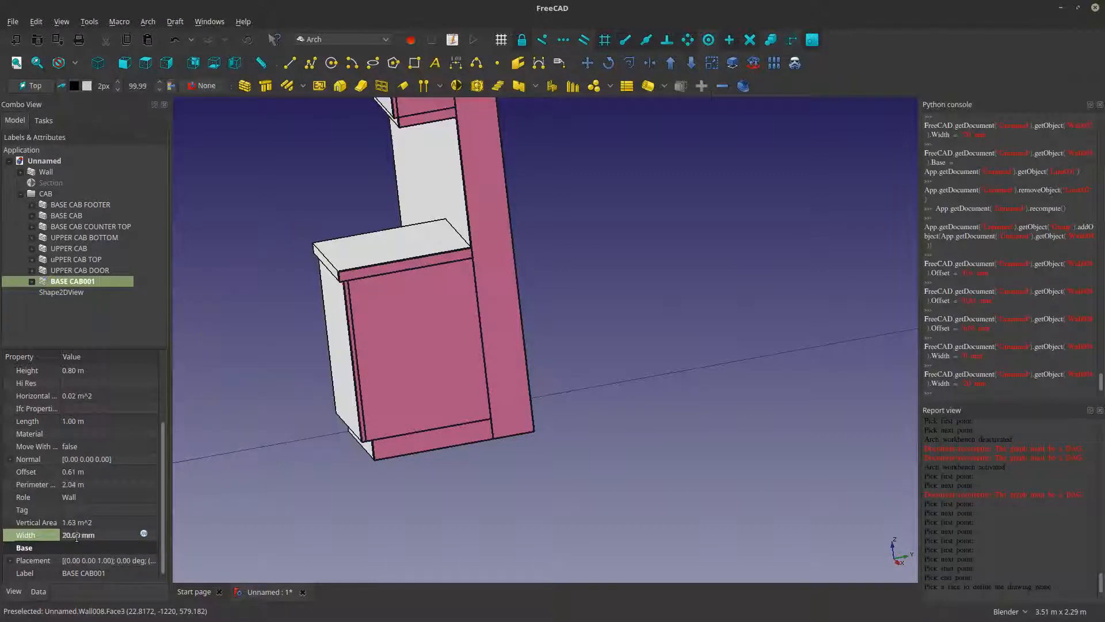
# - Examine the fit of the door panels on the base and upper cabinets from several angles
pyautogui.scroll(2, 401, 258)
pyautogui.moveTo(385, 352); pyautogui.dragTo(374, 313, button='middle')
pyautogui.scroll(-2, 375, 314)
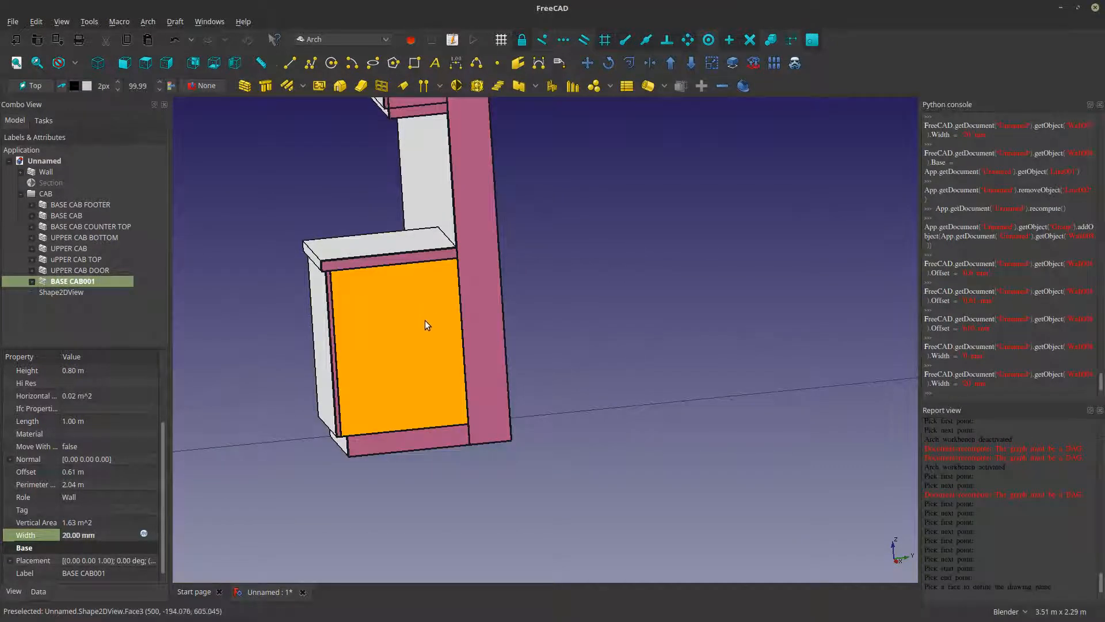
pyautogui.moveTo(425, 320); pyautogui.dragTo(631, 400, button='middle')
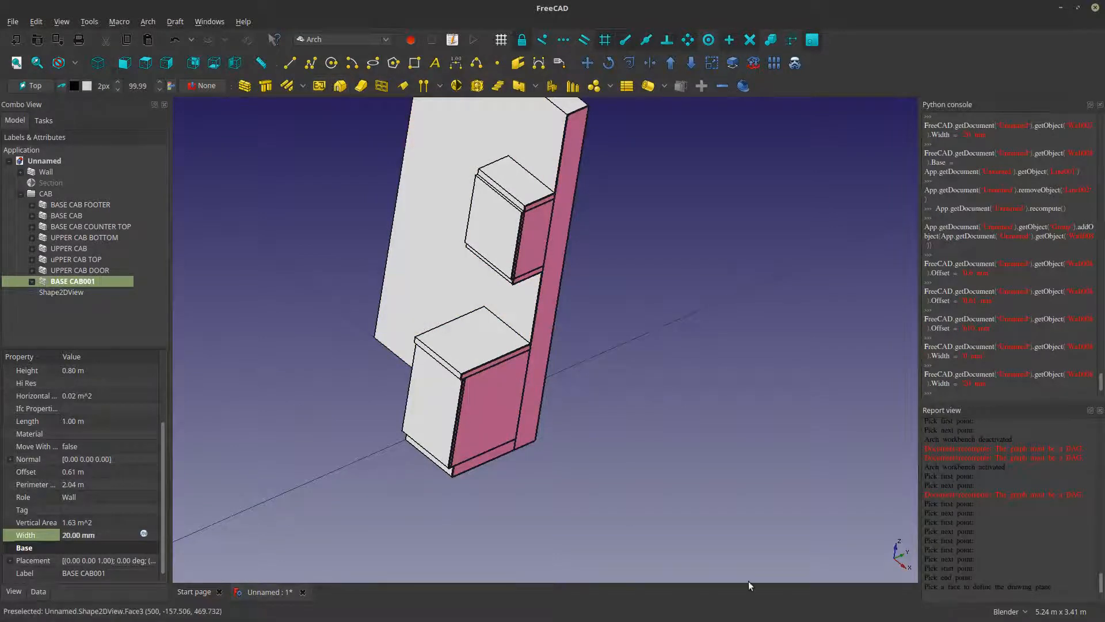
pyautogui.moveTo(547, 359); pyautogui.dragTo(498, 464, button='middle')
pyautogui.scroll(2, 493, 356)
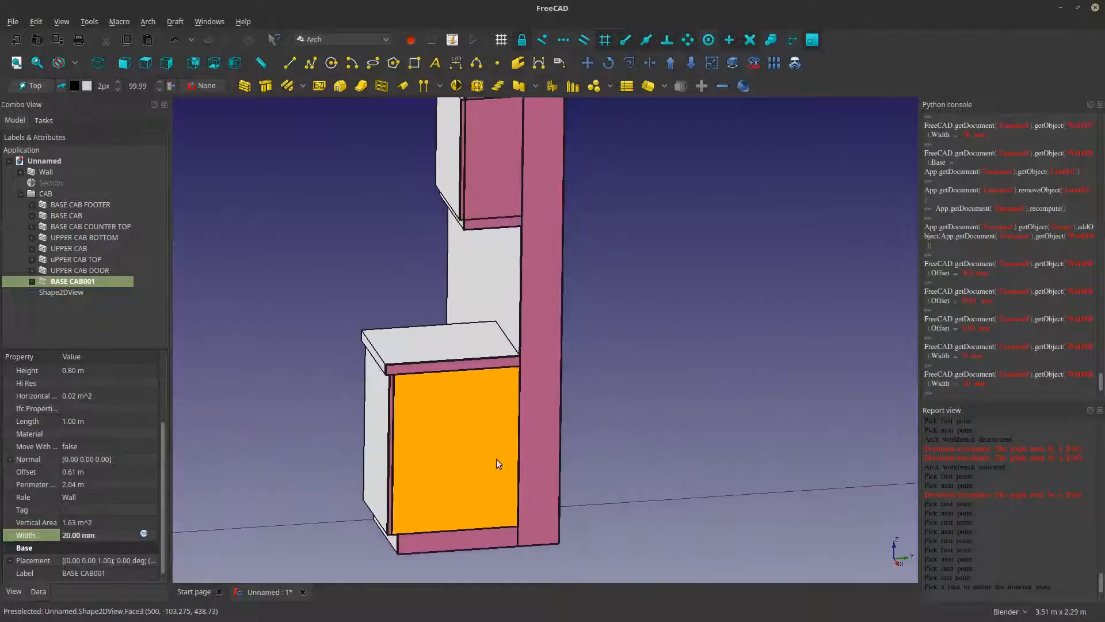
pyautogui.keyDown('shift'); pyautogui.moveTo(499, 326); pyautogui.dragTo(451, 432, button='middle'); pyautogui.keyUp('shift')
pyautogui.scroll(2, 443, 197)
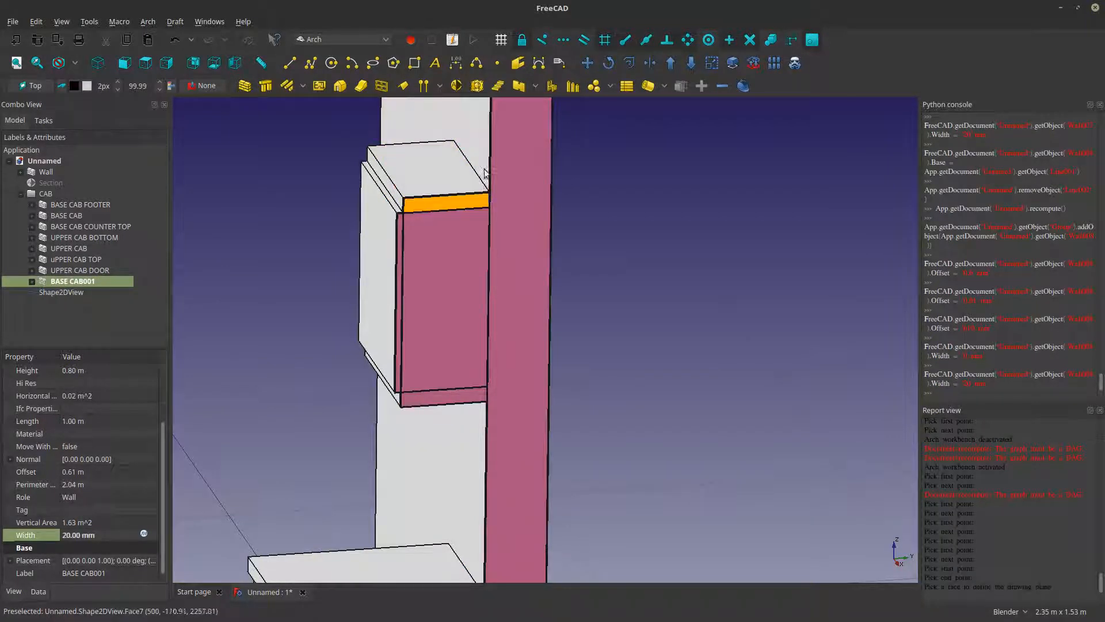
pyautogui.scroll(-2, 462, 265)
pyautogui.scroll(-2, 465, 271)
pyautogui.moveTo(460, 288); pyautogui.dragTo(360, 320, button='middle')
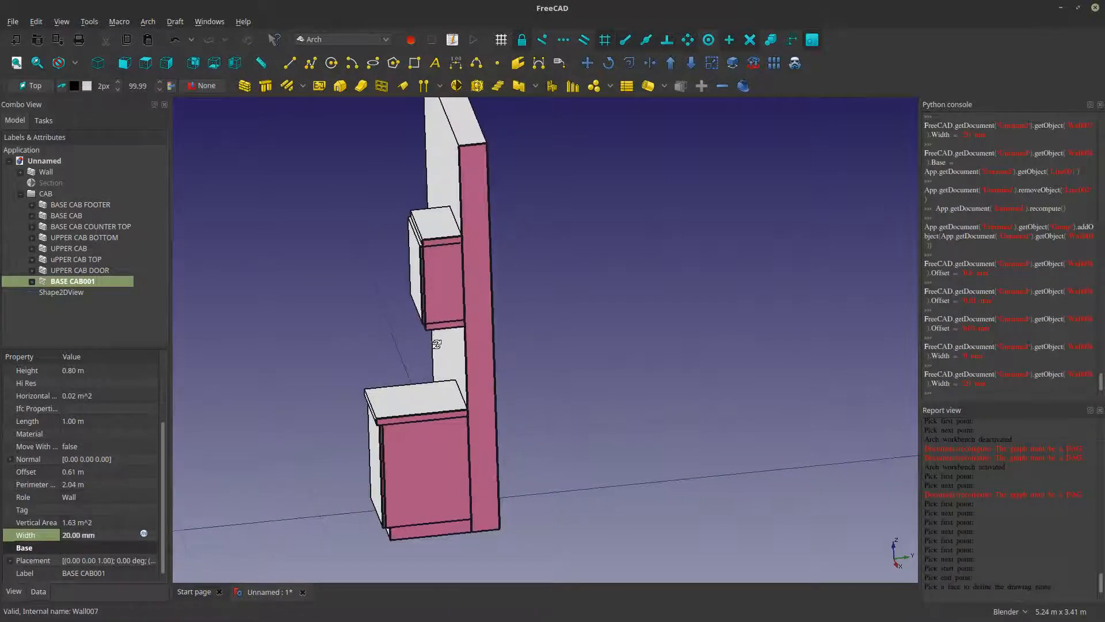
pyautogui.moveTo(403, 277); pyautogui.dragTo(495, 315, button='middle')
# - Hide the upper cabinet door and the base cabinet door panel
pyautogui.click(464, 287)
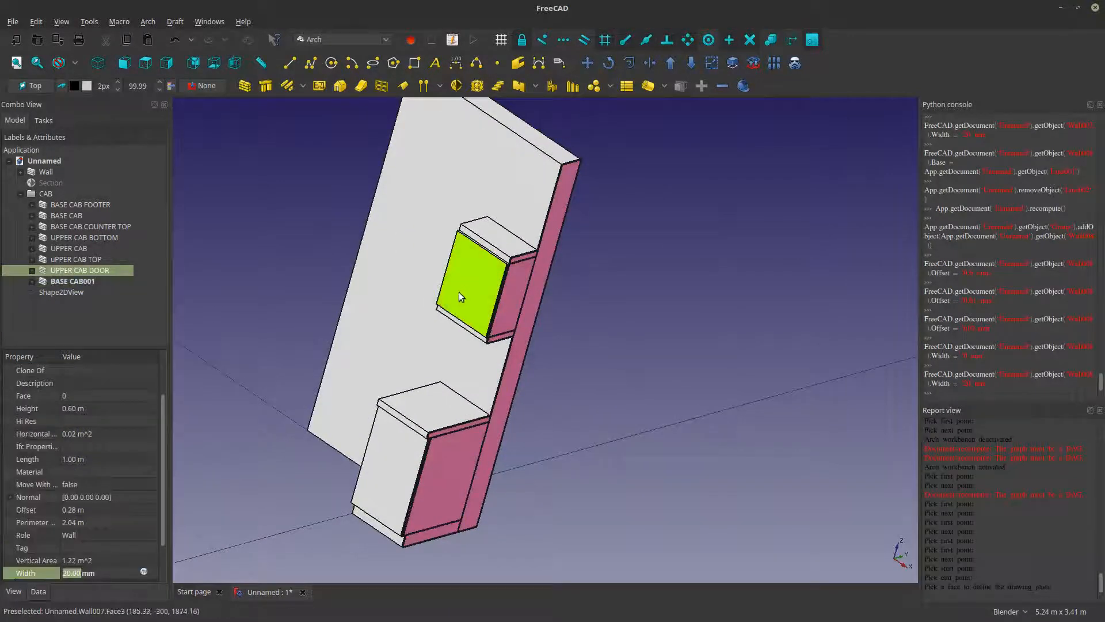
pyautogui.press('space')
pyautogui.click(404, 452)
pyautogui.press('space')
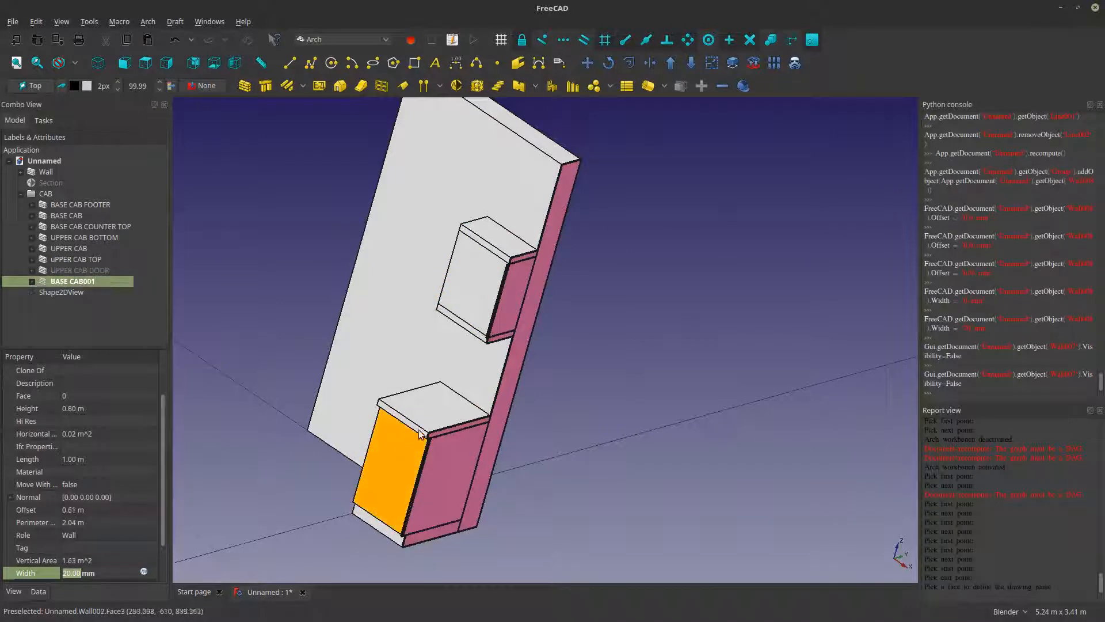
# - Set the Section plane's Cut View to false to show the uncut wall and cabinets
pyautogui.moveTo(404, 452); pyautogui.dragTo(593, 464, button='middle')
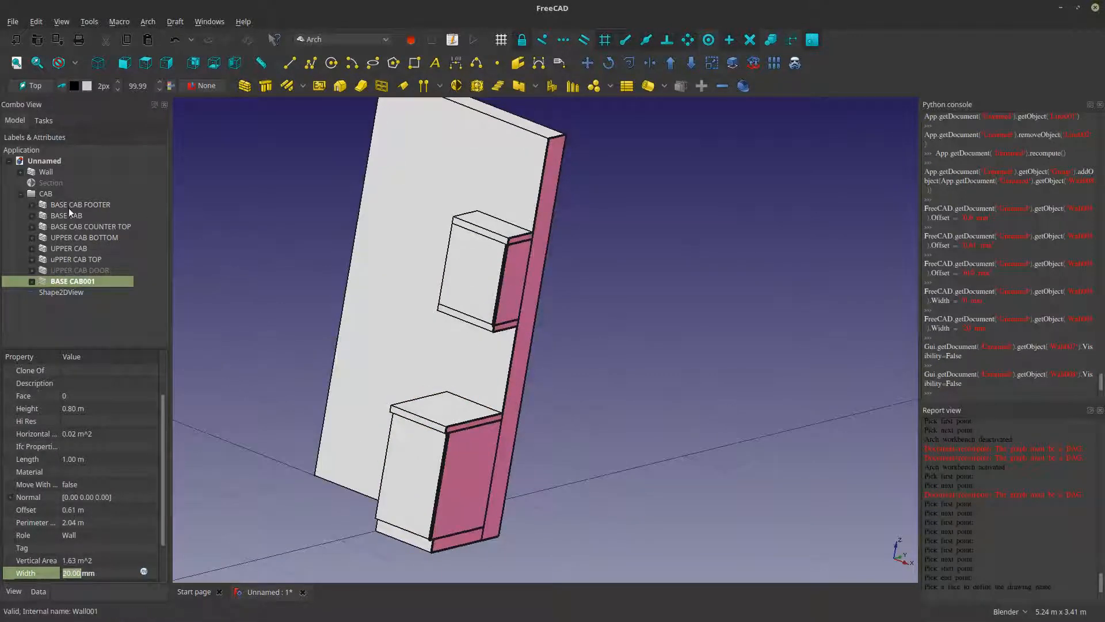
pyautogui.click(46, 183)
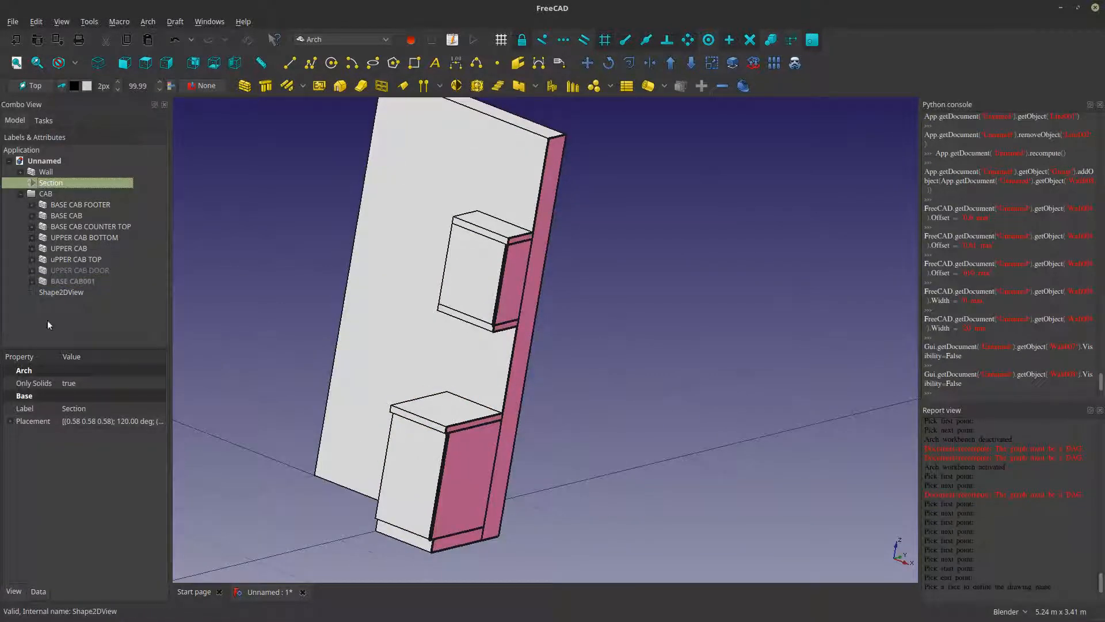
pyautogui.click(17, 593)
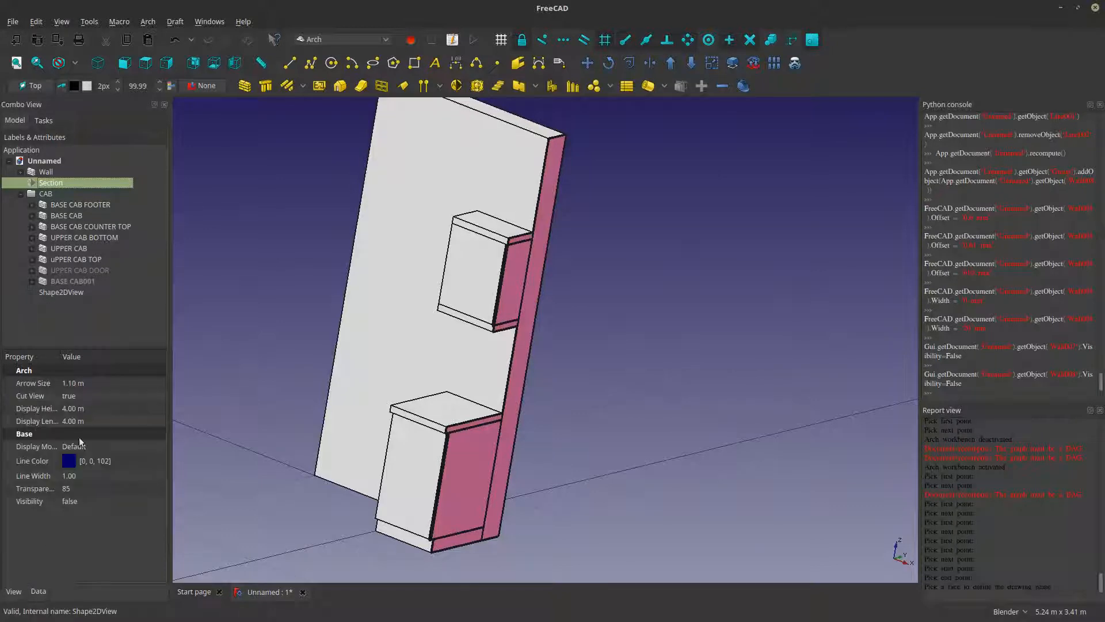
pyautogui.click(84, 395)
pyautogui.click(77, 397)
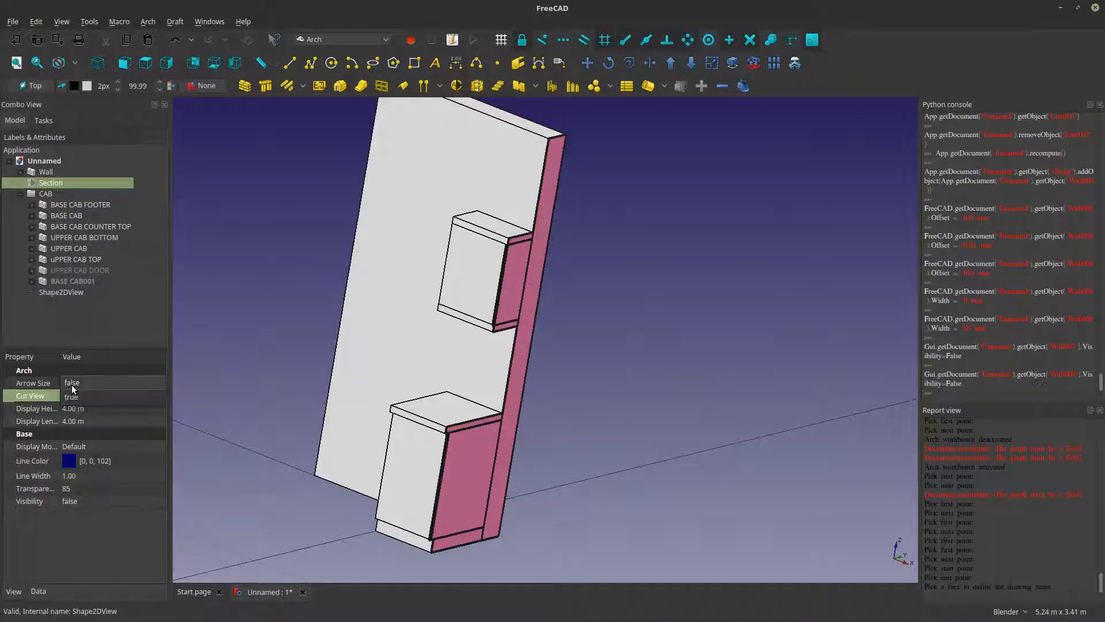
pyautogui.click(71, 384)
pyautogui.moveTo(252, 389); pyautogui.dragTo(641, 436, button='middle')
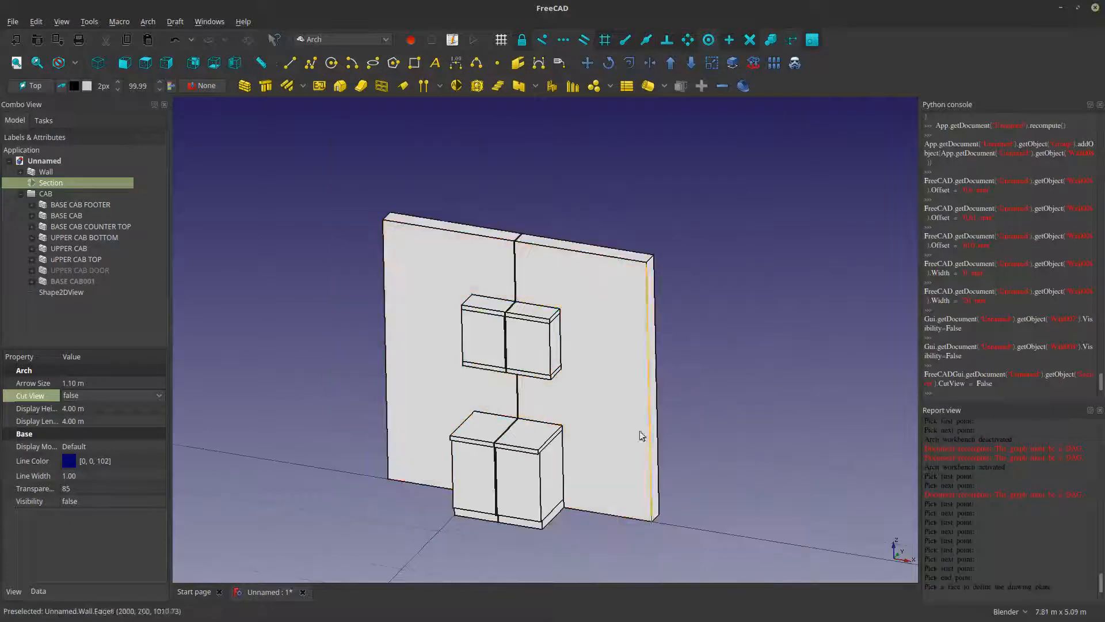
# - Hide the Shape2DView section lines running down the middle of the wall and cabinets
pyautogui.scroll(3, 642, 436)
pyautogui.click(781, 367)
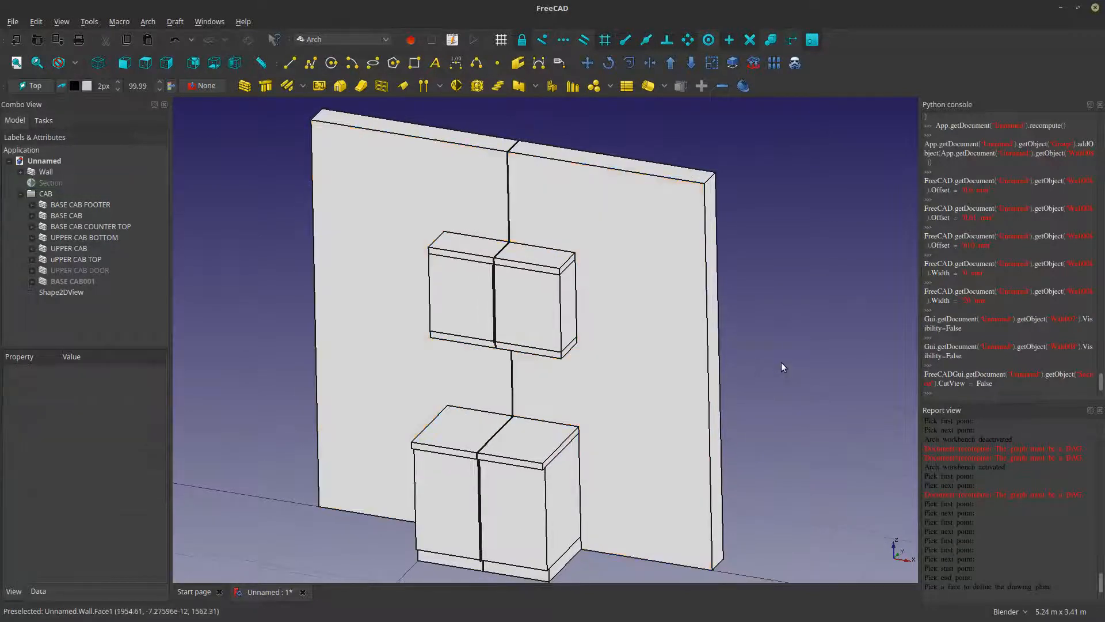
pyautogui.click(61, 292)
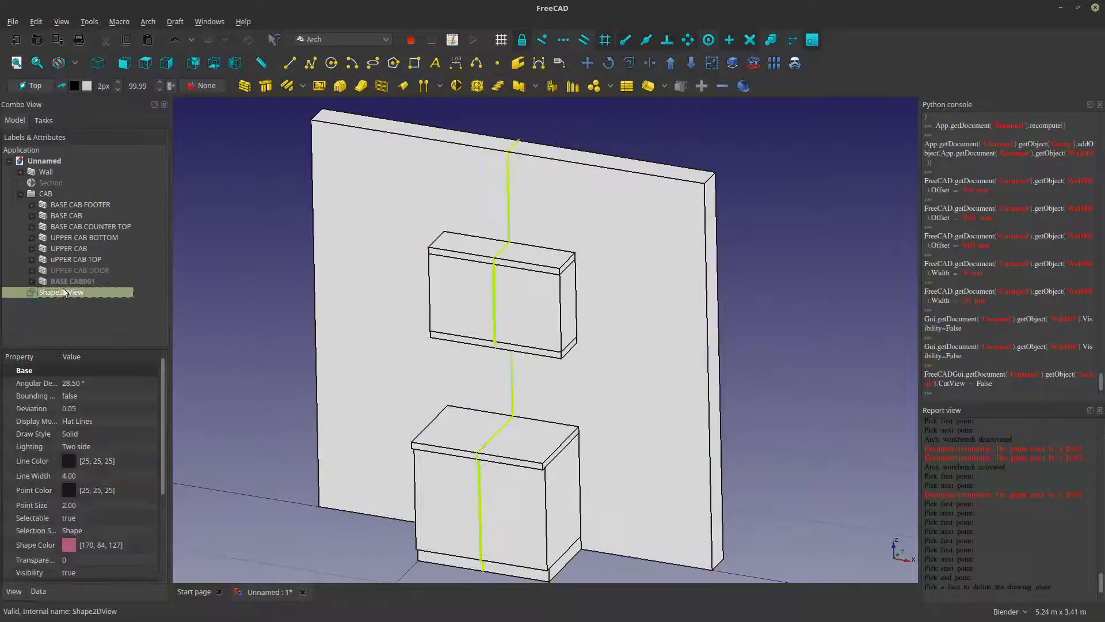
pyautogui.press('space')
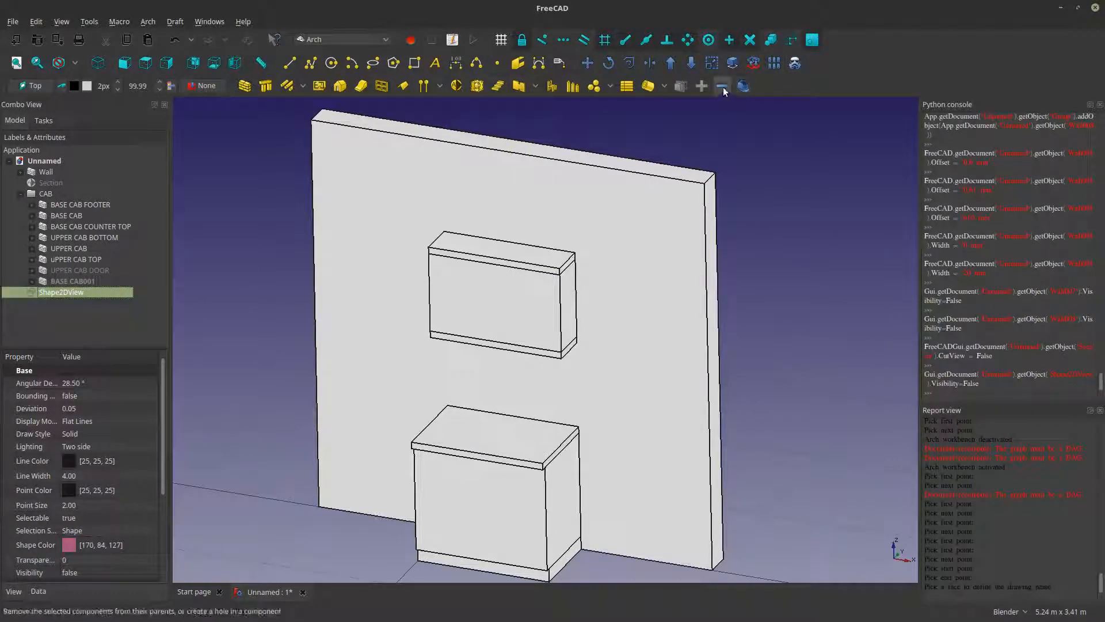
# - Switch to the Part workbench and clear the current selection
pyautogui.click(343, 39)
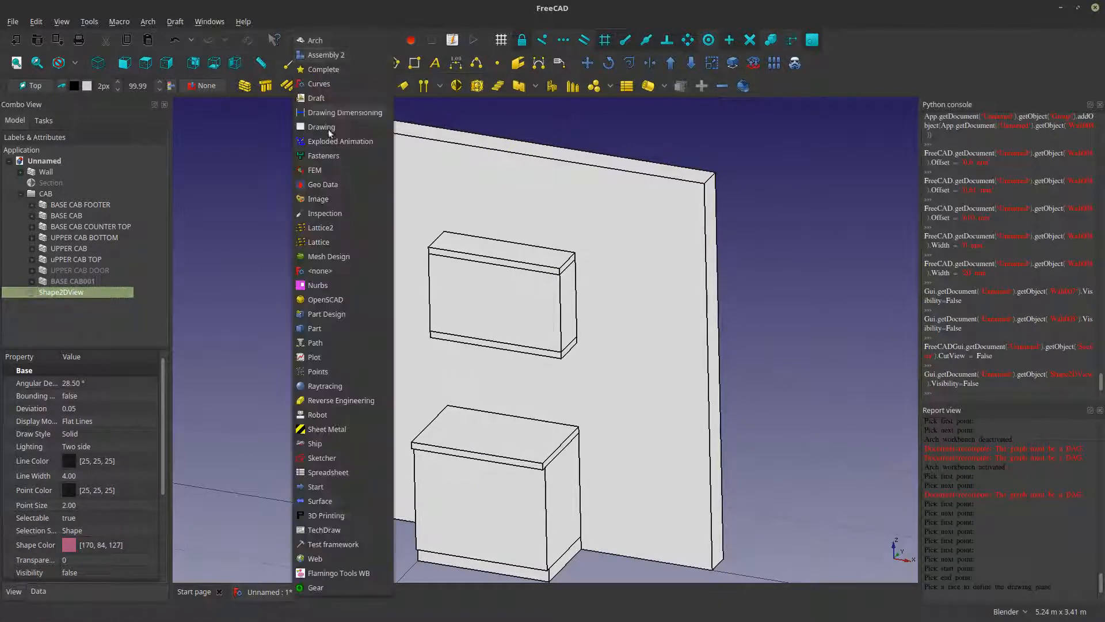
pyautogui.click(315, 328)
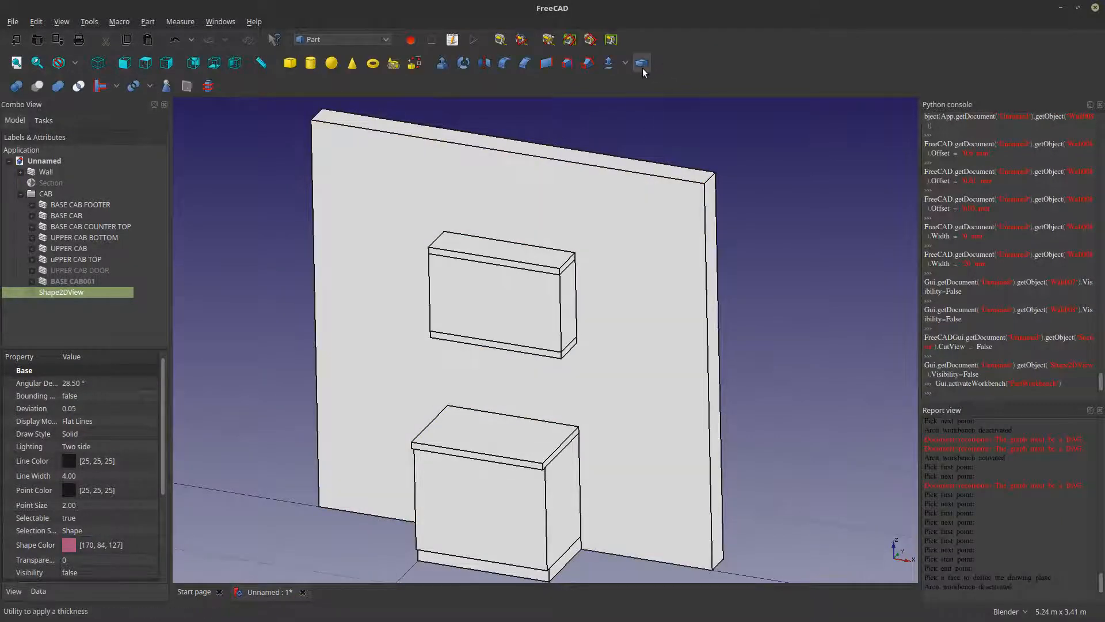
pyautogui.click(748, 154)
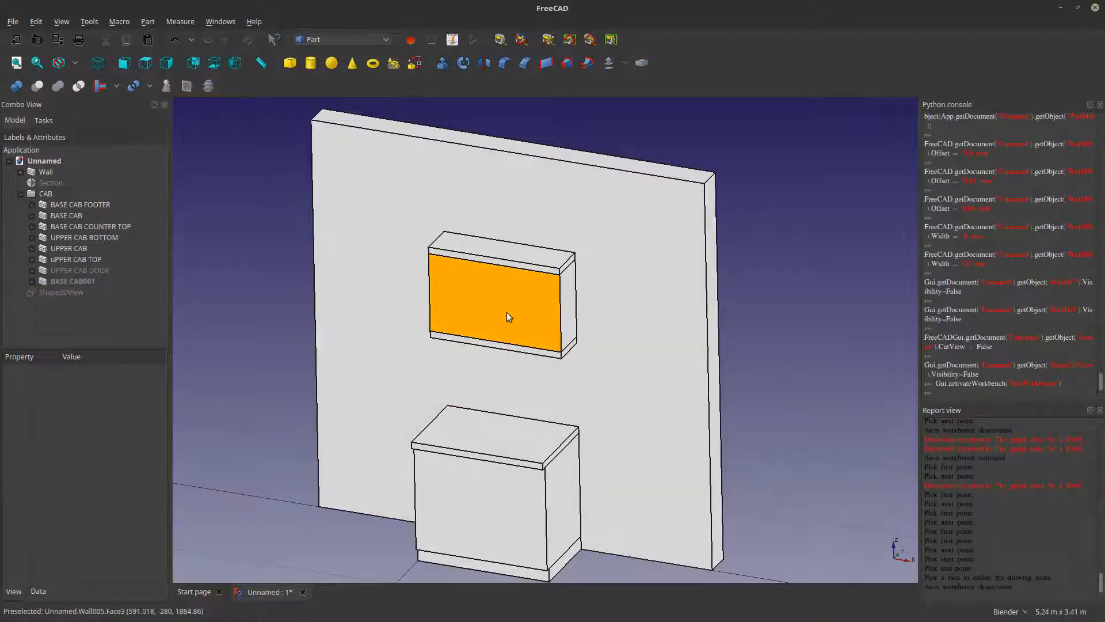
pyautogui.click(507, 312)
pyautogui.keyDown('ctrl'); pyautogui.click(526, 505); pyautogui.keyUp('ctrl')
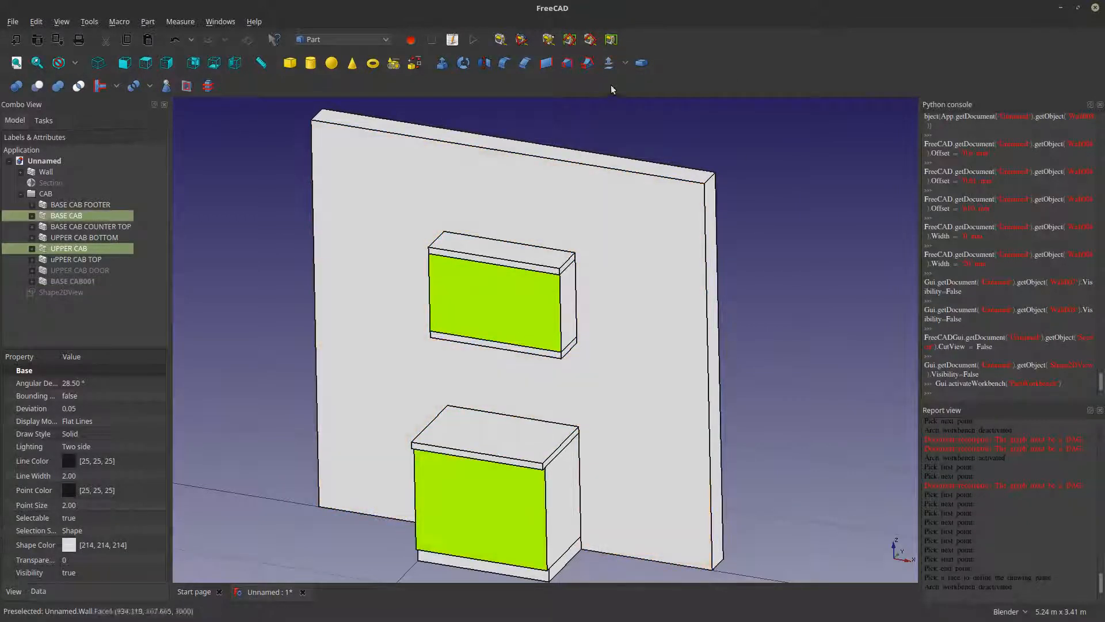
pyautogui.click(640, 62)
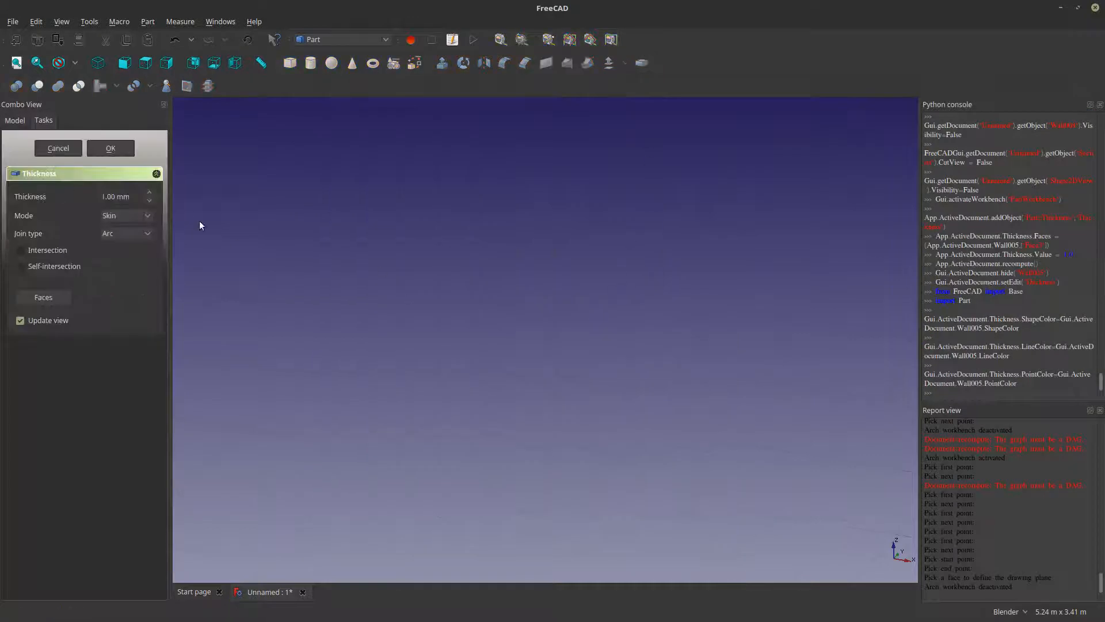
pyautogui.scroll(-10, 637, 374)
pyautogui.scroll(4, 270, 334)
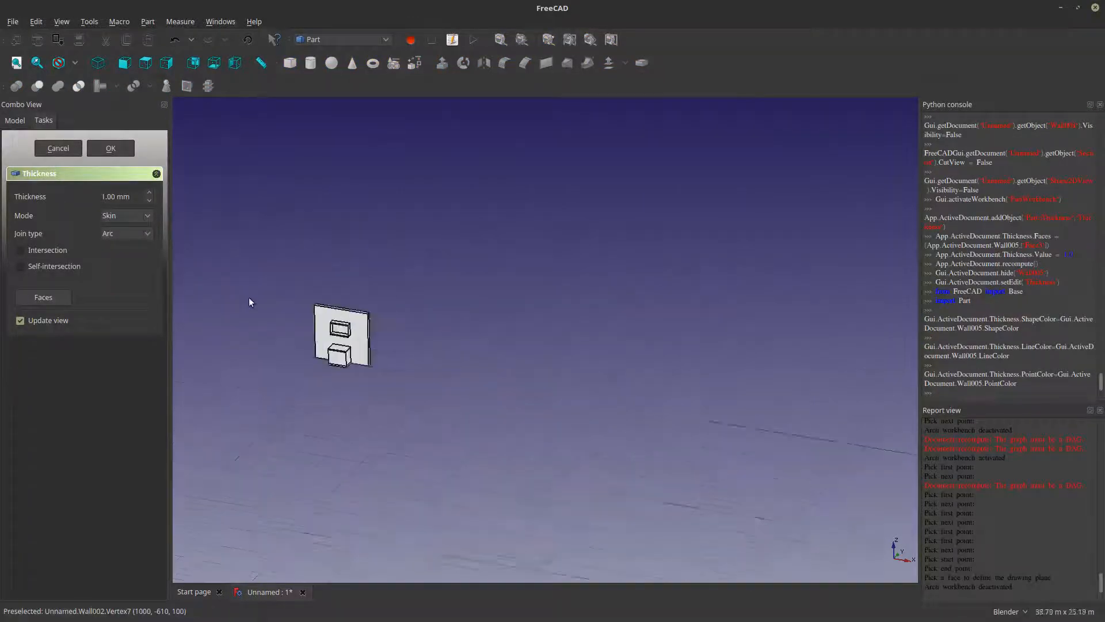
pyautogui.scroll(6, 248, 303)
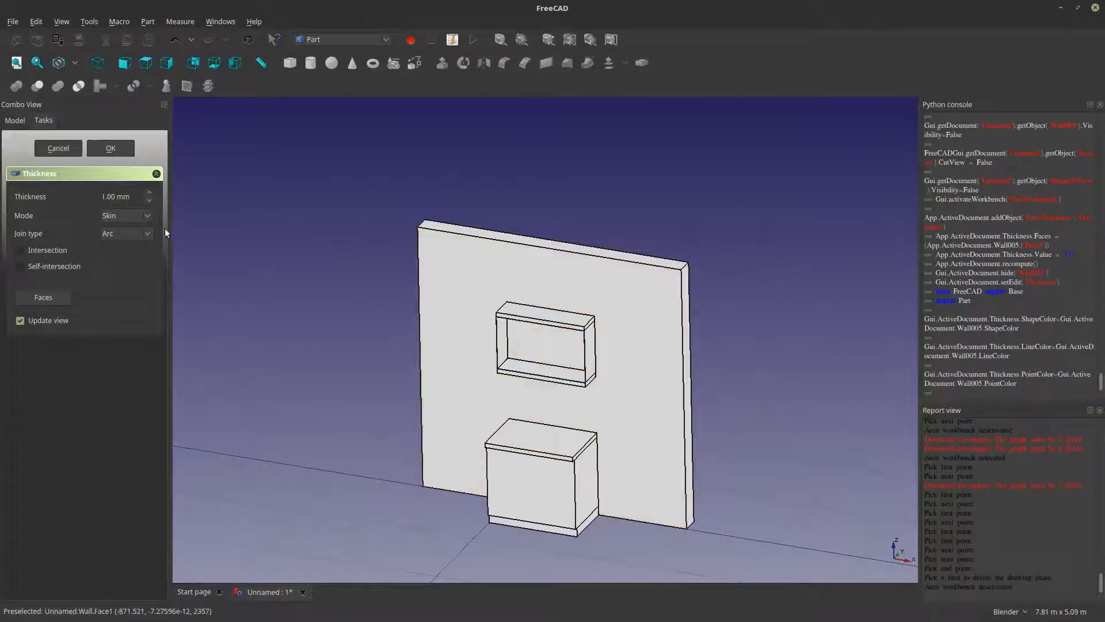
pyautogui.click(48, 150)
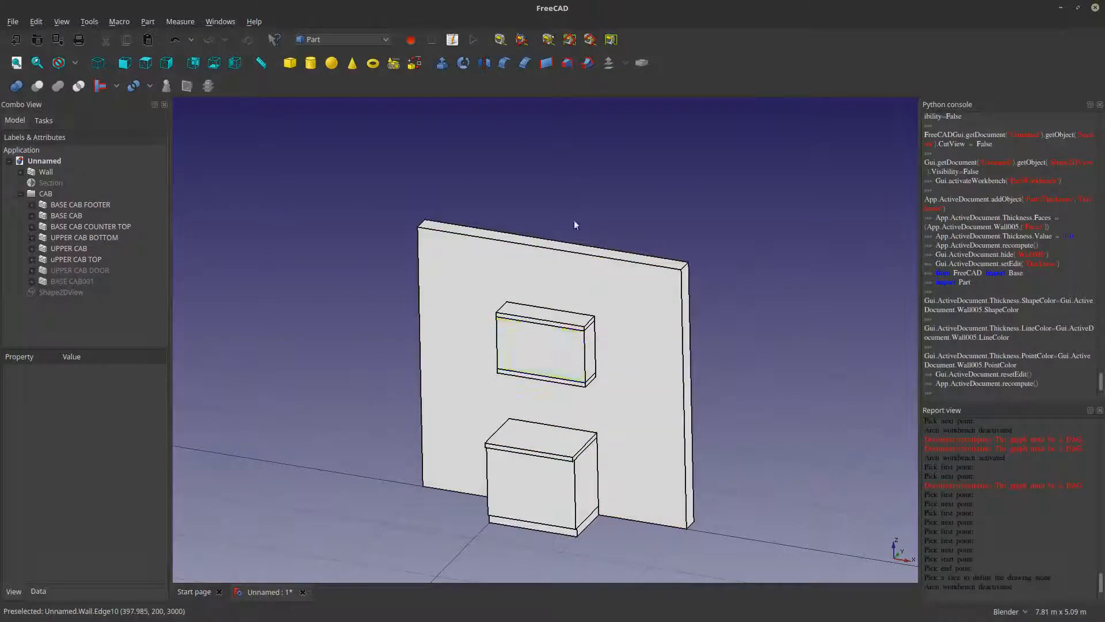
pyautogui.click(552, 347)
pyautogui.click(642, 62)
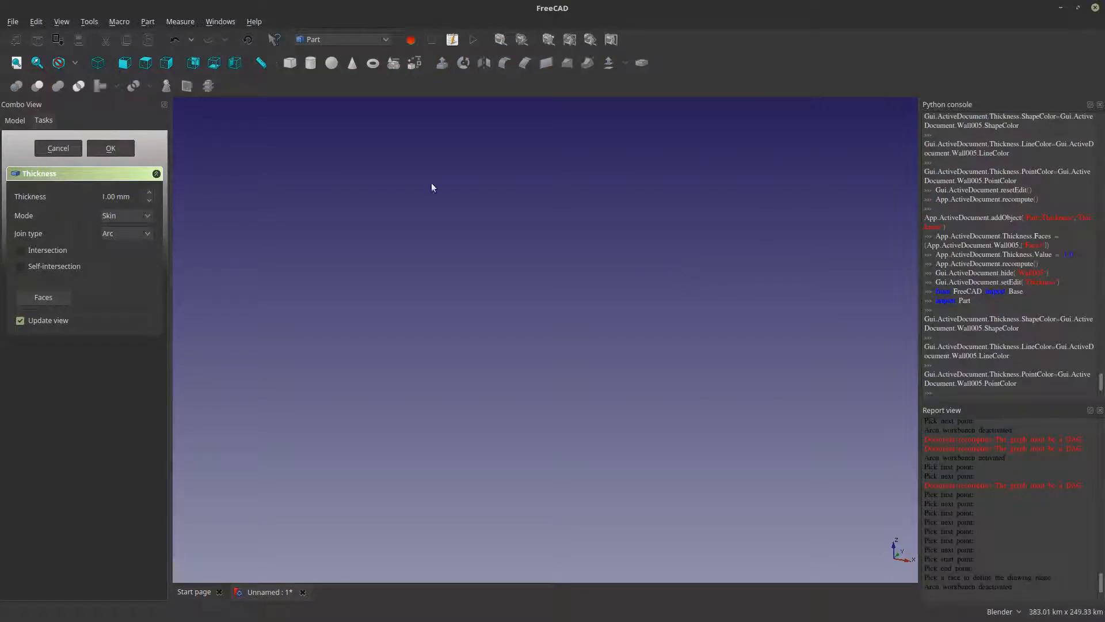
pyautogui.click(62, 22)
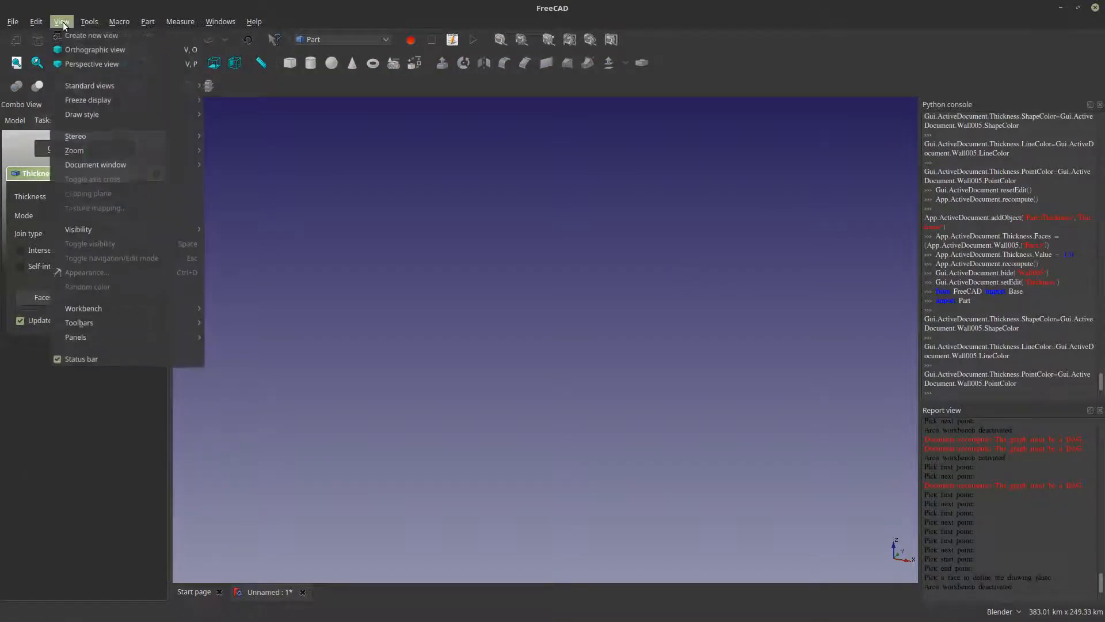
pyautogui.moveTo(91, 89)
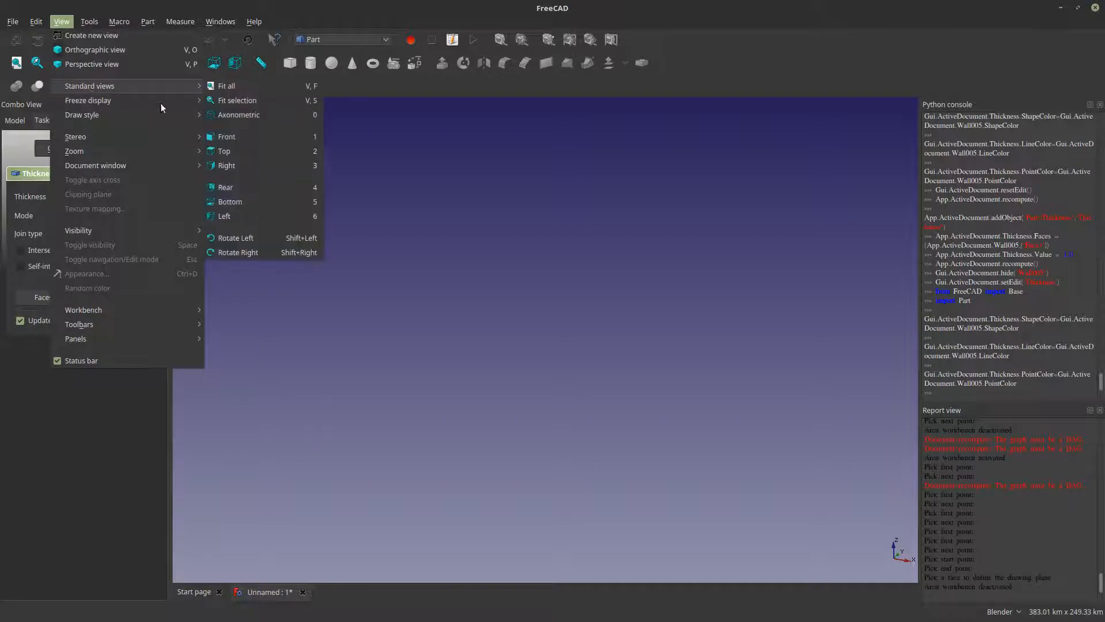
pyautogui.click(249, 101)
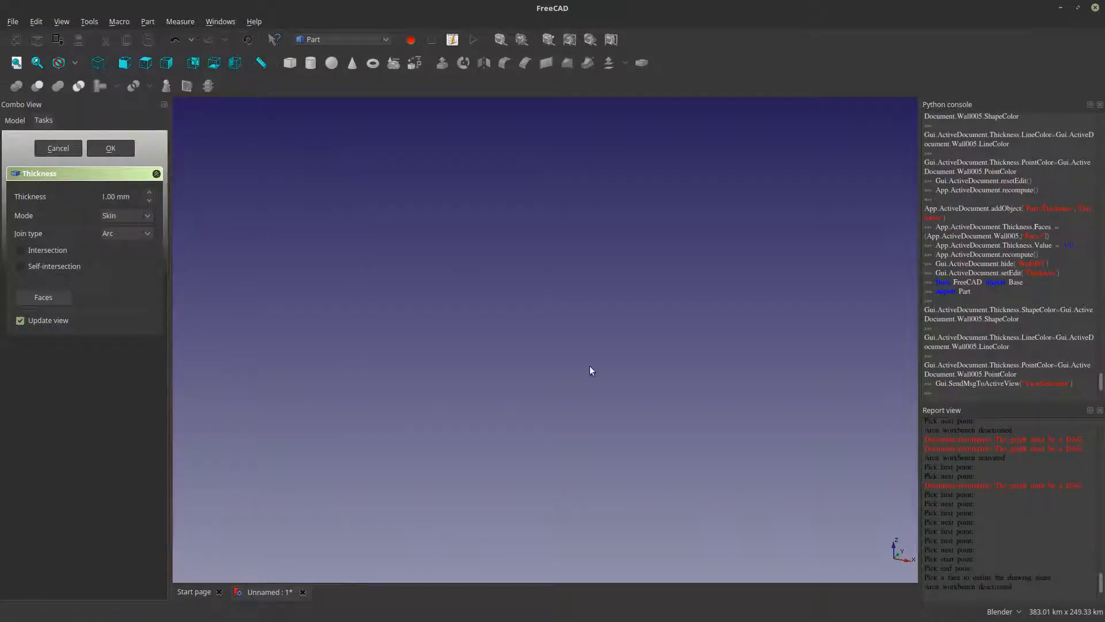
pyautogui.click(56, 148)
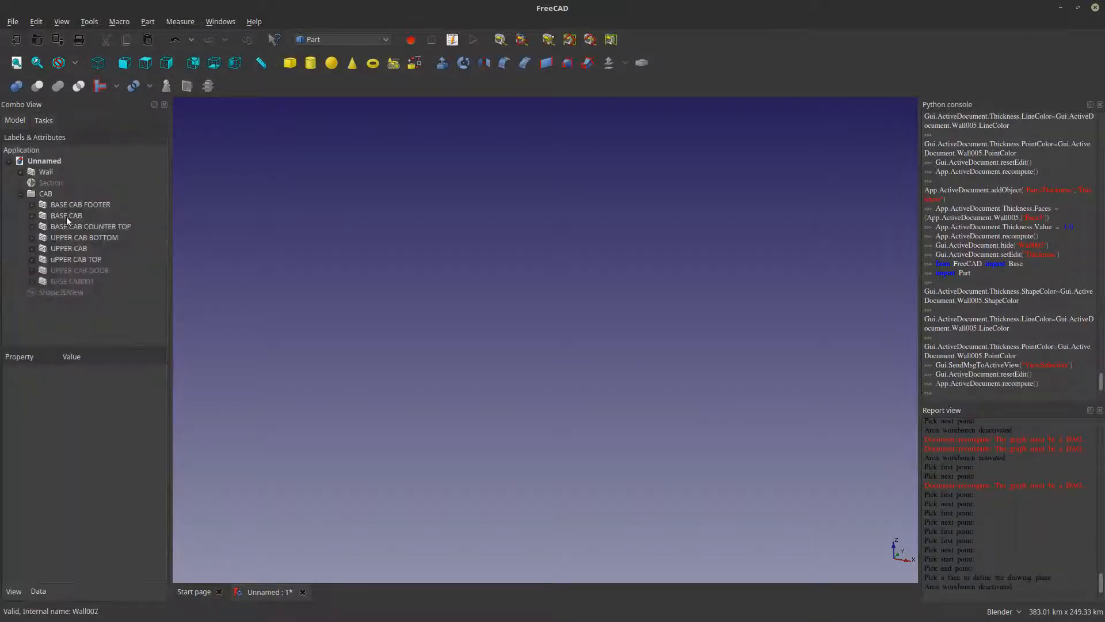
# - Hollow out UPPER CAB with the Thickness tool, opening it at its front face and setting the thickness to 20 mm
pyautogui.click(65, 259)
pyautogui.click(37, 64)
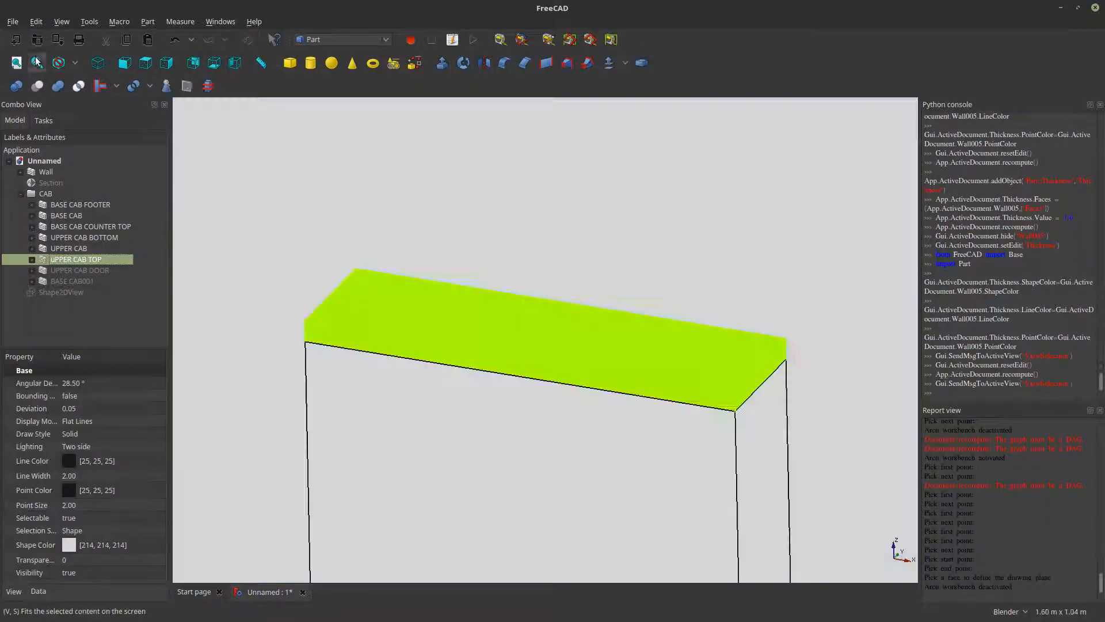
pyautogui.scroll(-12, 407, 314)
pyautogui.click(695, 363)
pyautogui.scroll(2, 404, 332)
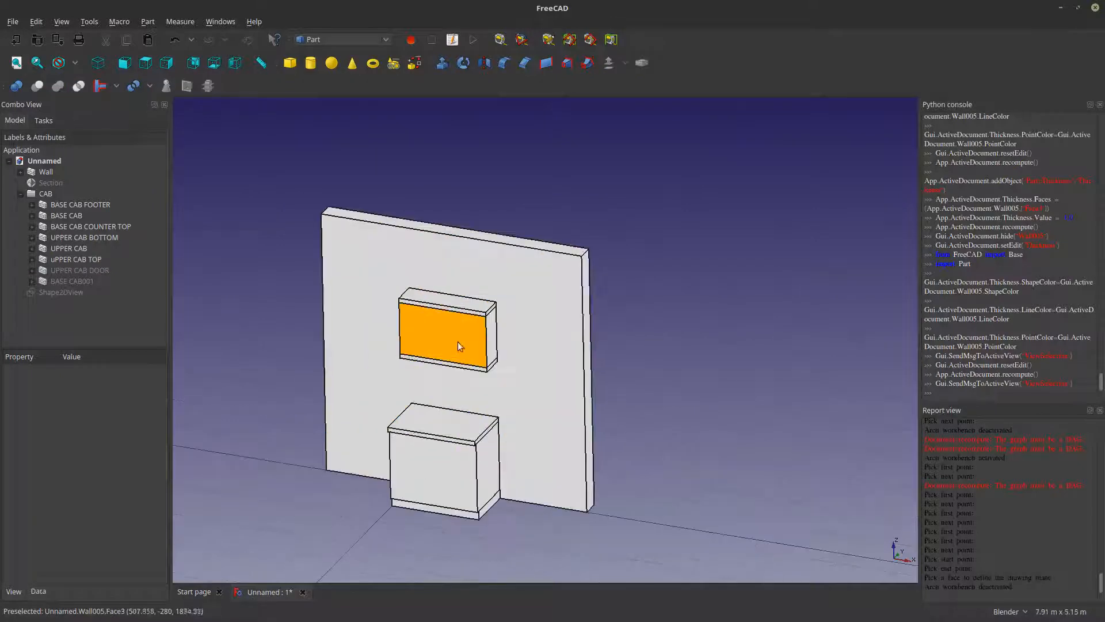
pyautogui.scroll(-10, 776, 435)
pyautogui.scroll(2, 776, 435)
pyautogui.scroll(2, 777, 435)
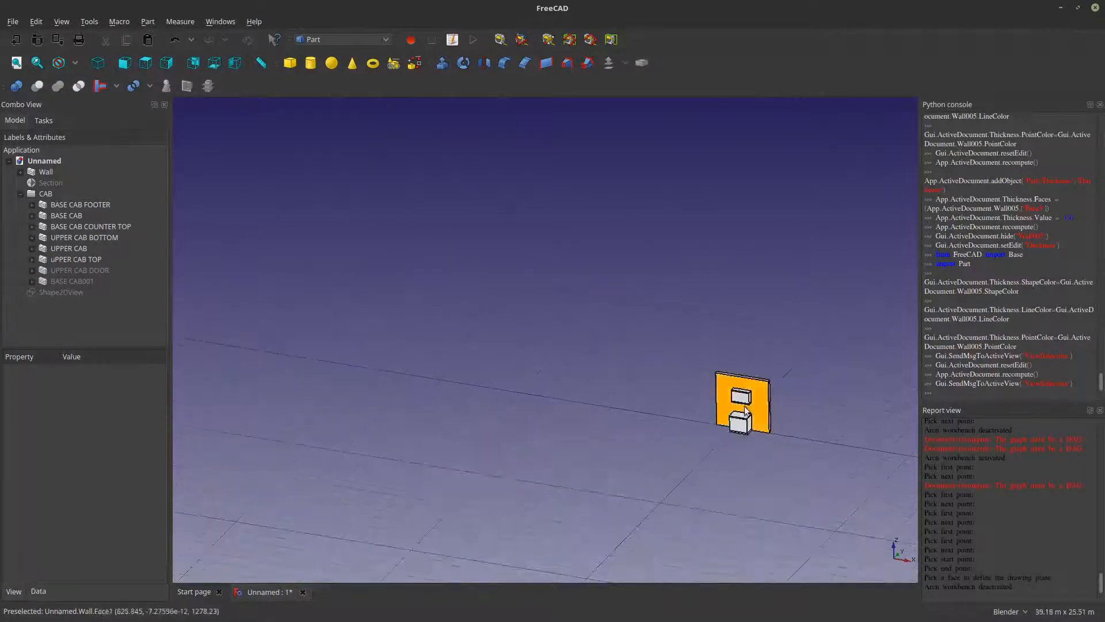
pyautogui.click(741, 398)
pyautogui.click(640, 63)
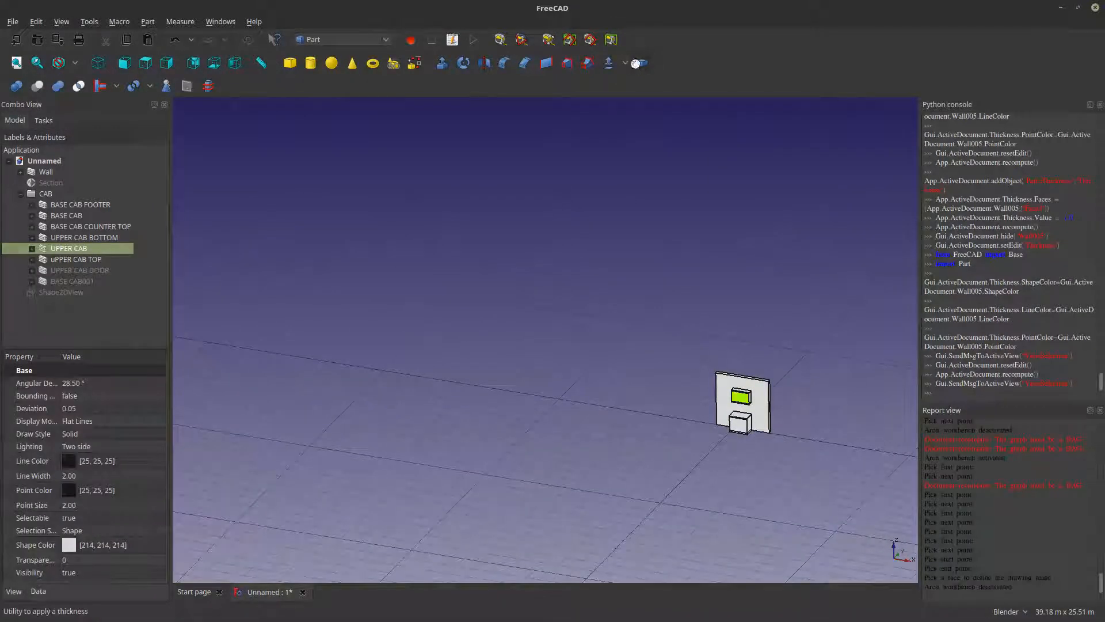
pyautogui.scroll(-8, 737, 337)
pyautogui.scroll(10, 760, 366)
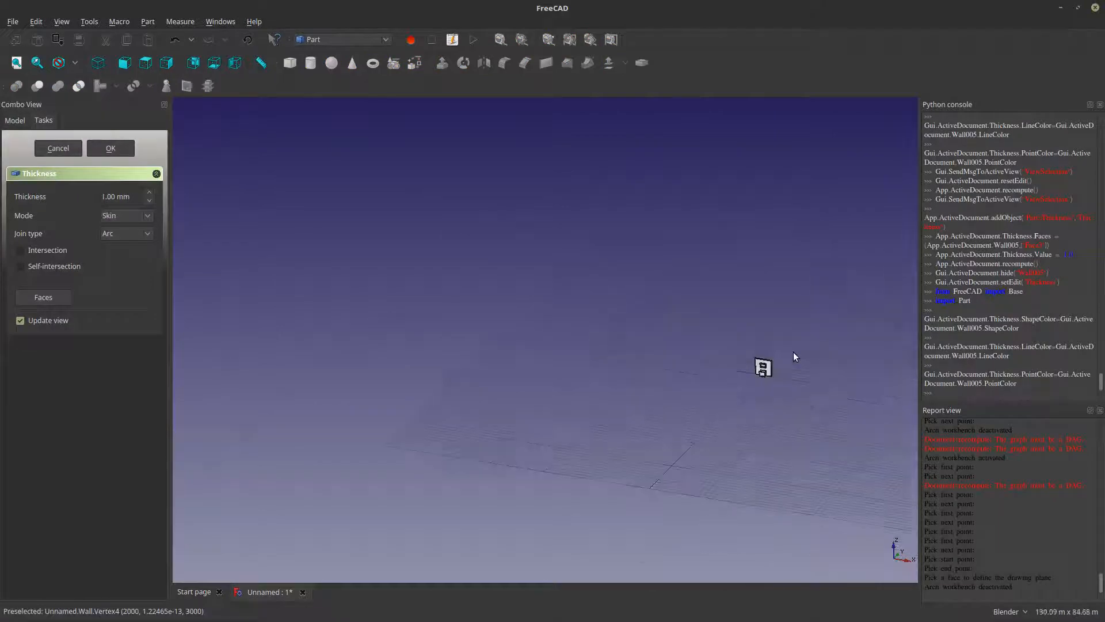
pyautogui.scroll(5, 759, 370)
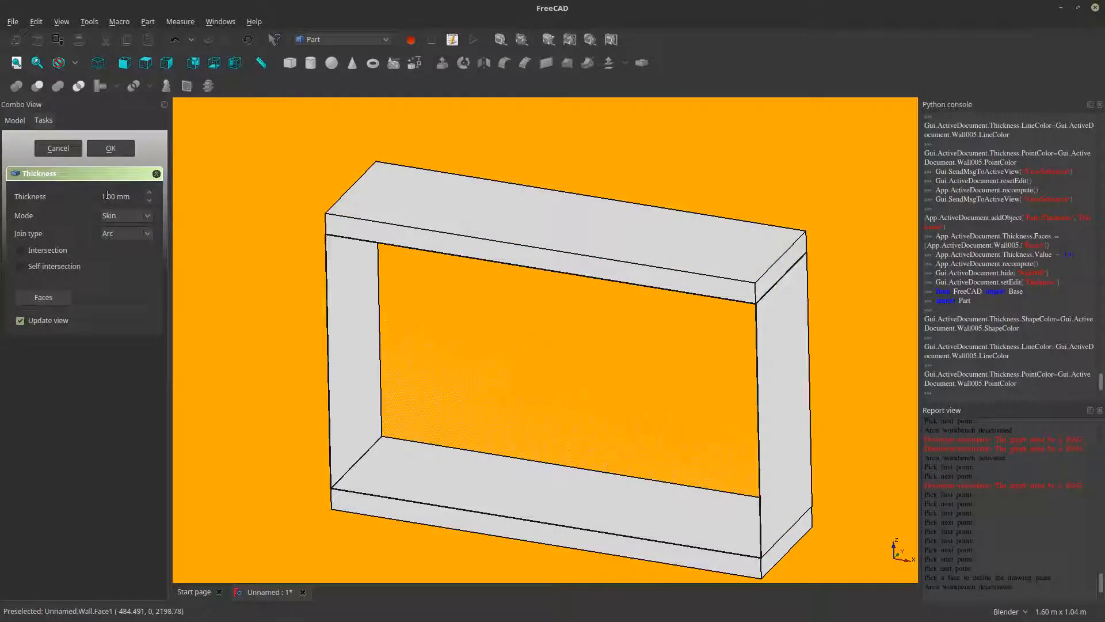
pyautogui.click(105, 199)
pyautogui.write('20')
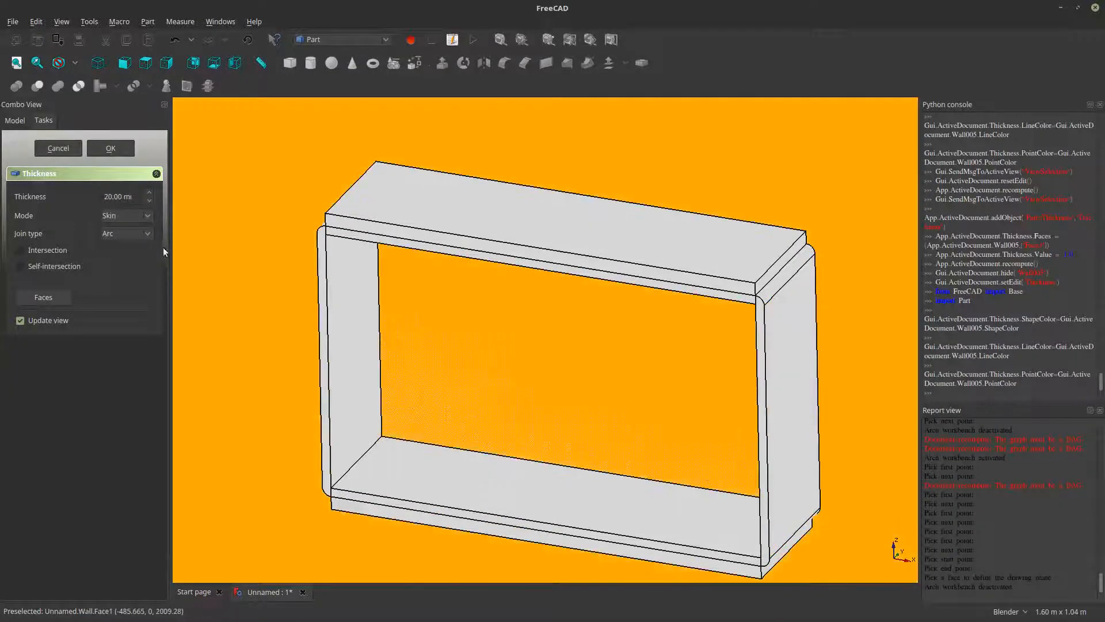
# - Set the Thickness join type to Intersection and the thickness to -20 mm so the upper cabinet's walls grow inward
pyautogui.click(125, 236)
pyautogui.click(125, 249)
pyautogui.click(127, 234)
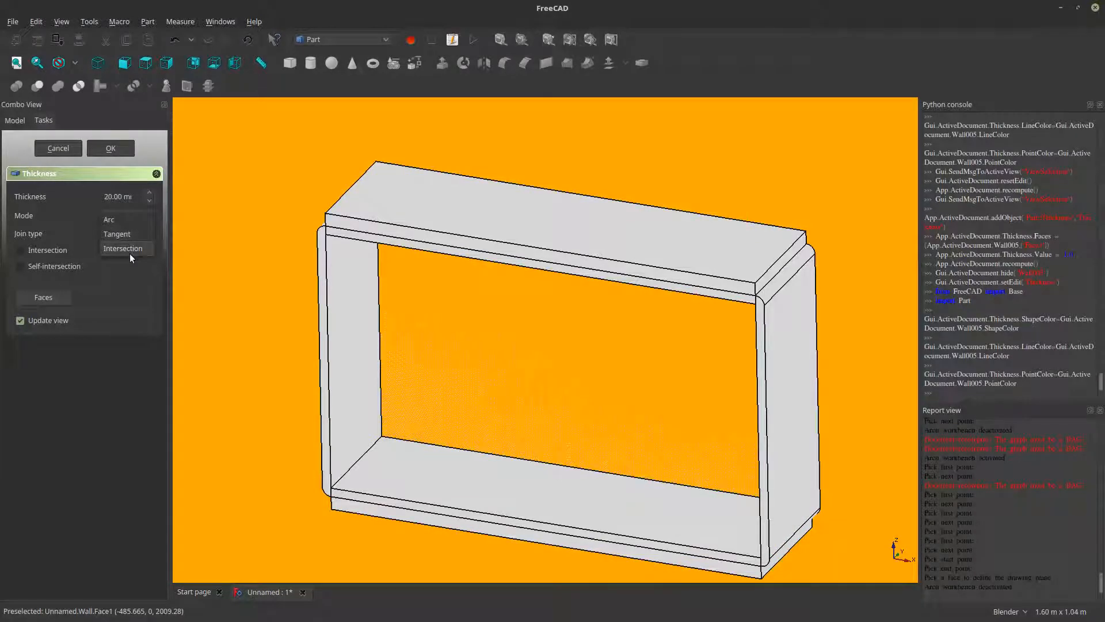
pyautogui.click(130, 253)
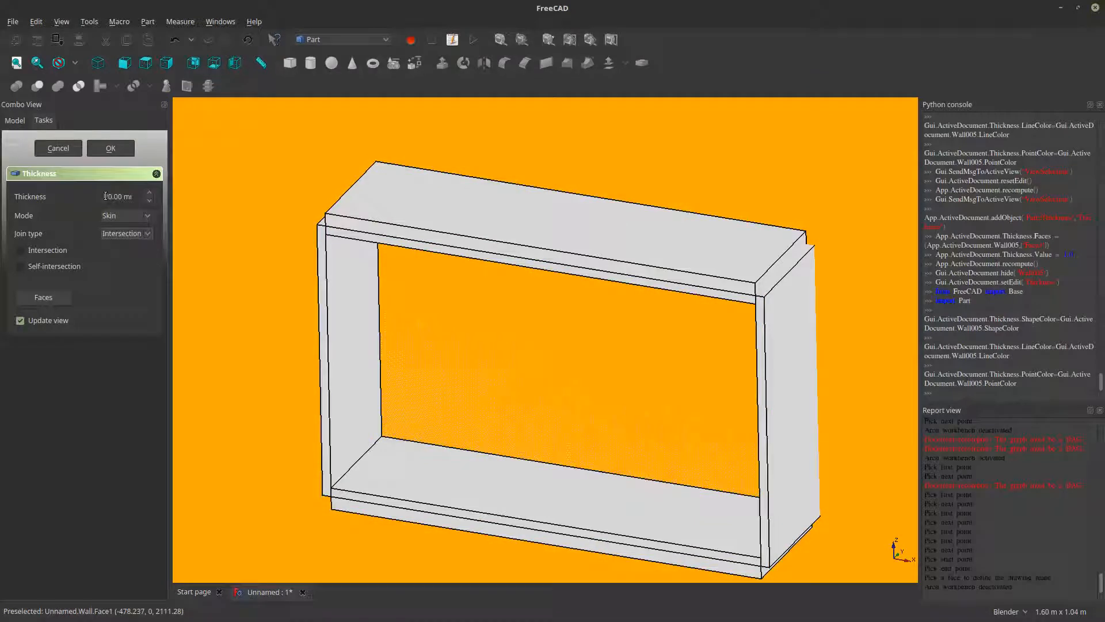
pyautogui.write('-')
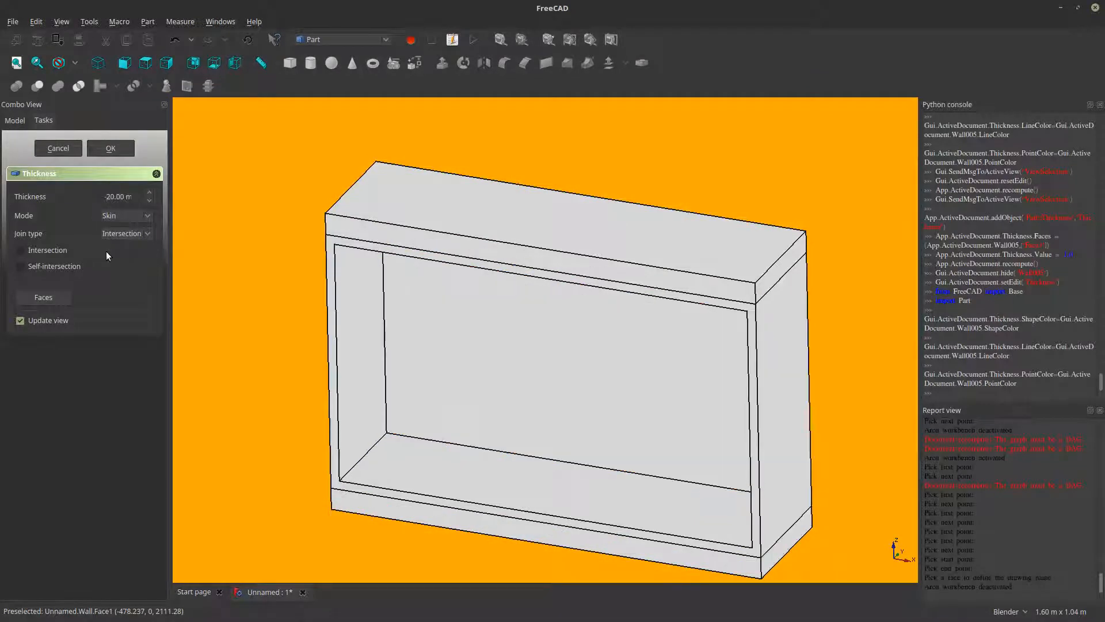
# - Check the hollowed upper cabinet in the overall model and accept the Thickness operation
pyautogui.scroll(-5, 628, 271)
pyautogui.moveTo(629, 274); pyautogui.dragTo(647, 355, button='middle')
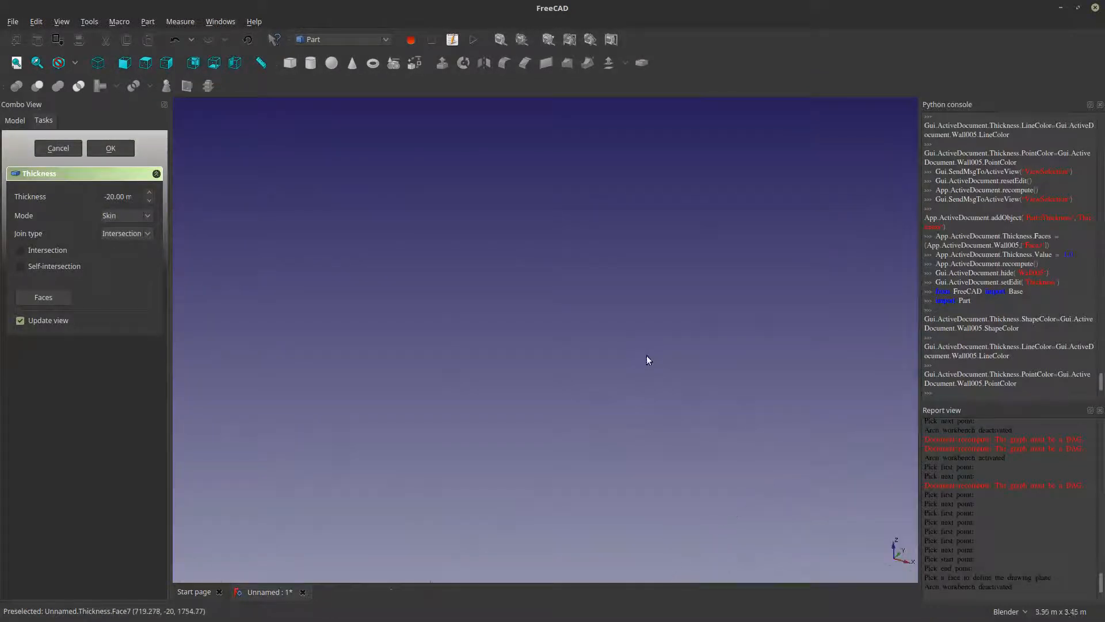
pyautogui.scroll(-5, 647, 358)
pyautogui.scroll(4, 458, 545)
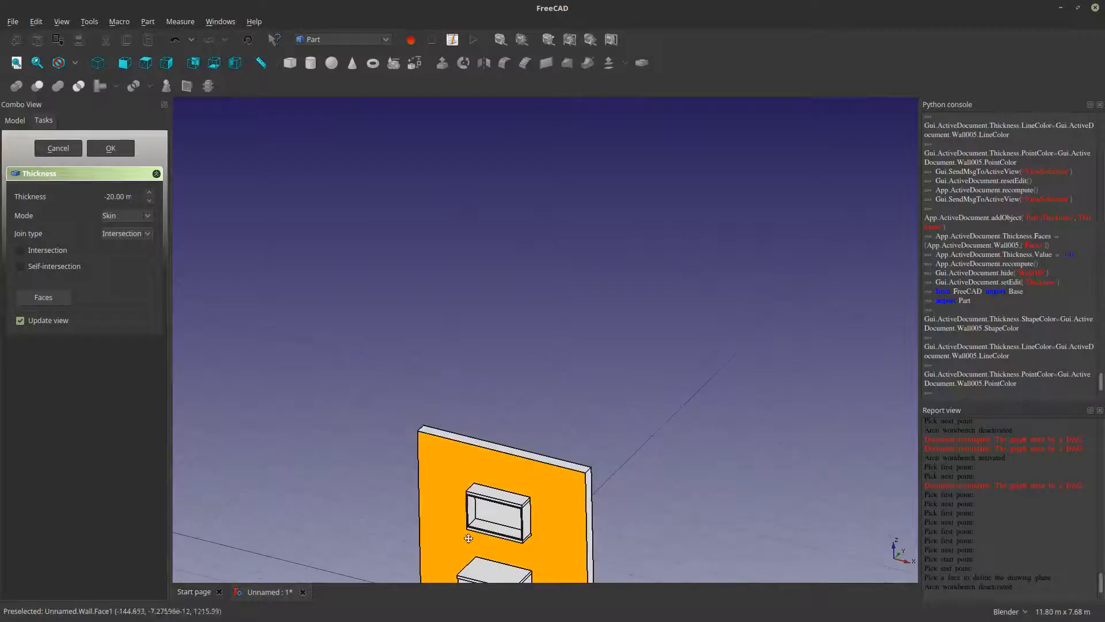
pyautogui.scroll(3, 550, 377)
pyautogui.scroll(6, 550, 377)
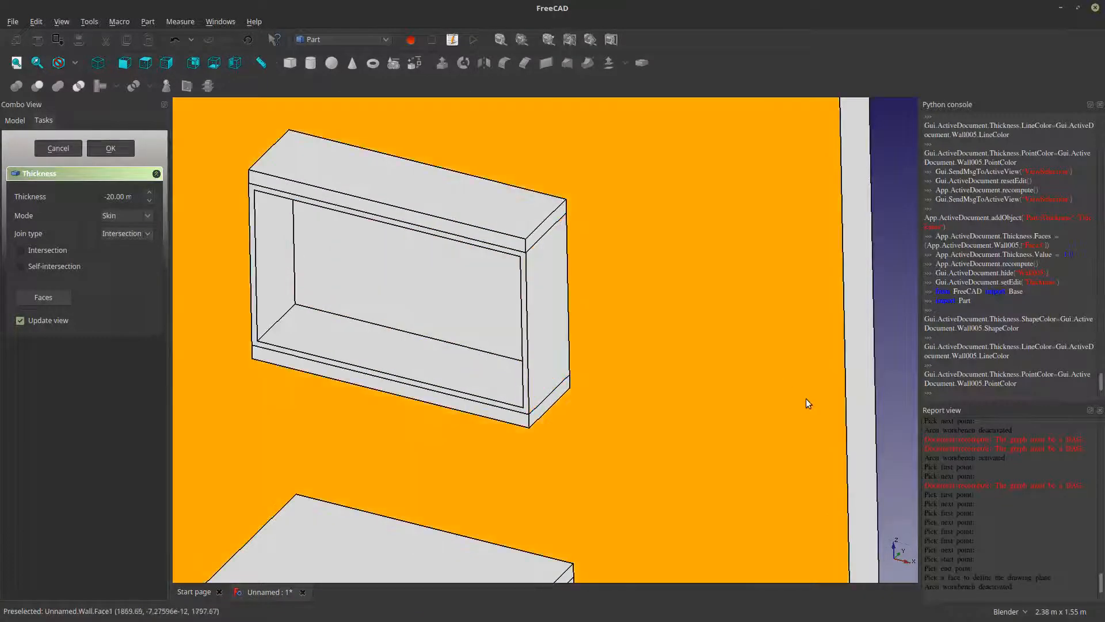
pyautogui.scroll(-4, 855, 396)
pyautogui.keyDown('shift'); pyautogui.moveTo(852, 391); pyautogui.dragTo(788, 241, button='middle'); pyautogui.keyUp('shift')
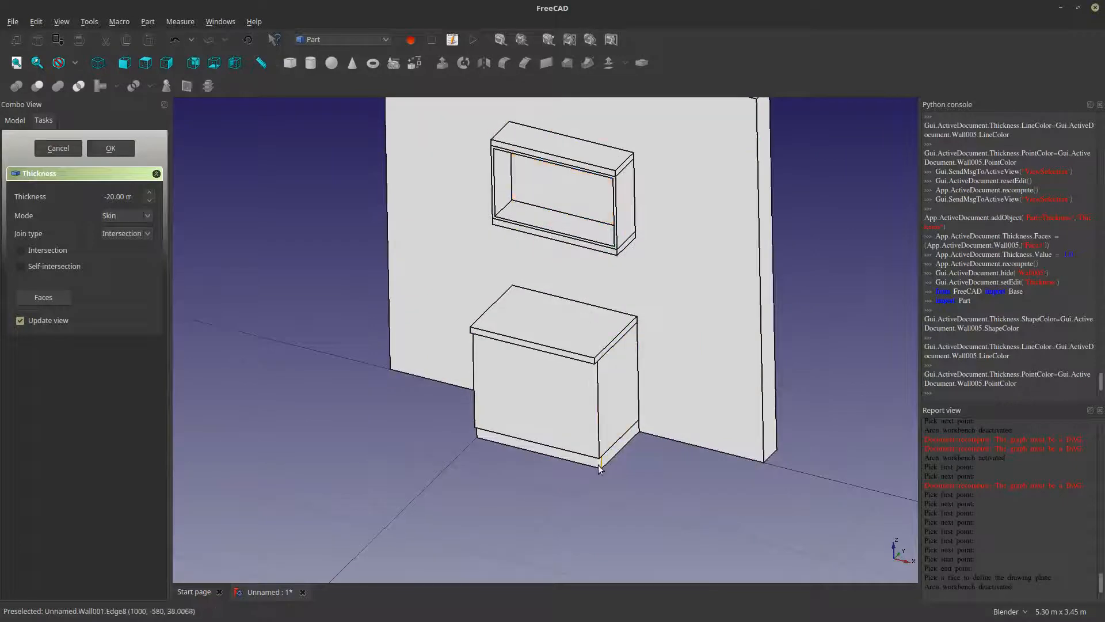
pyautogui.click(529, 380)
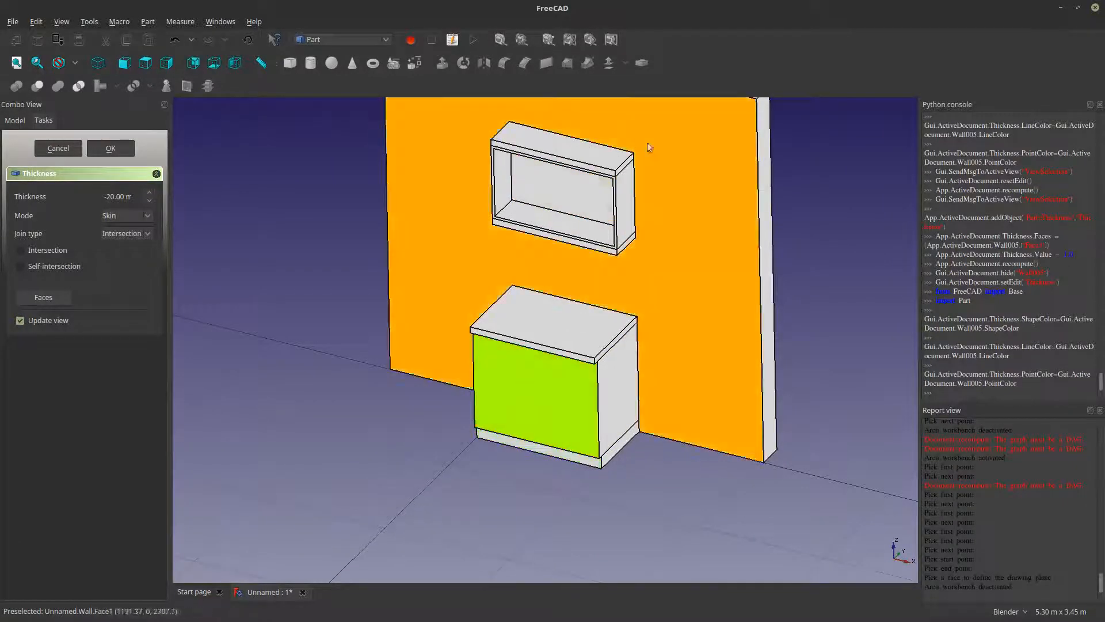
pyautogui.click(334, 393)
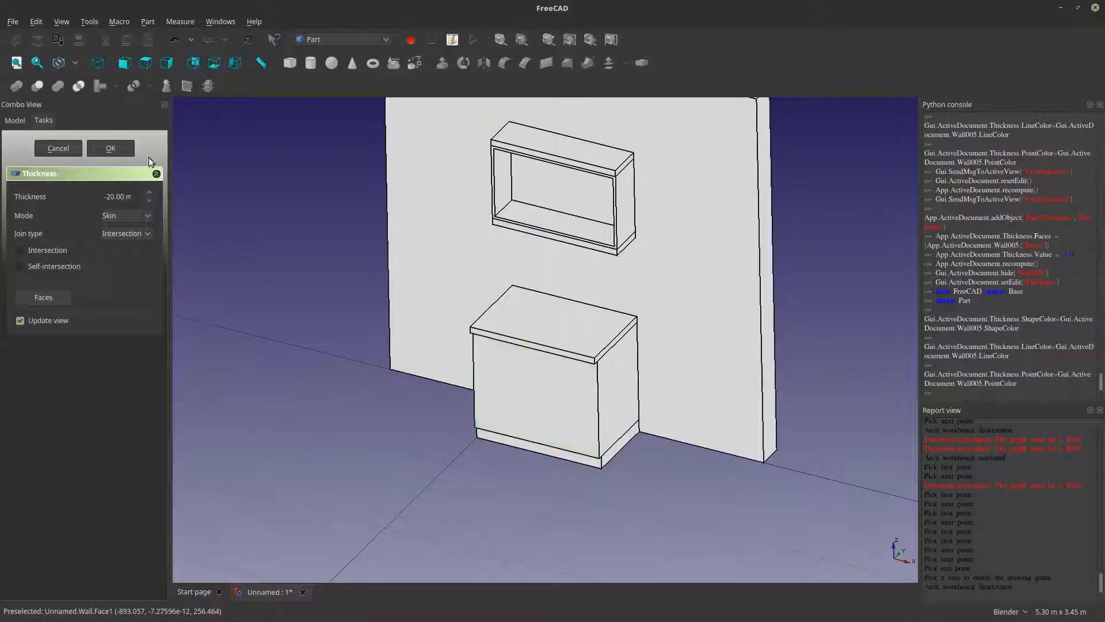
pyautogui.click(111, 149)
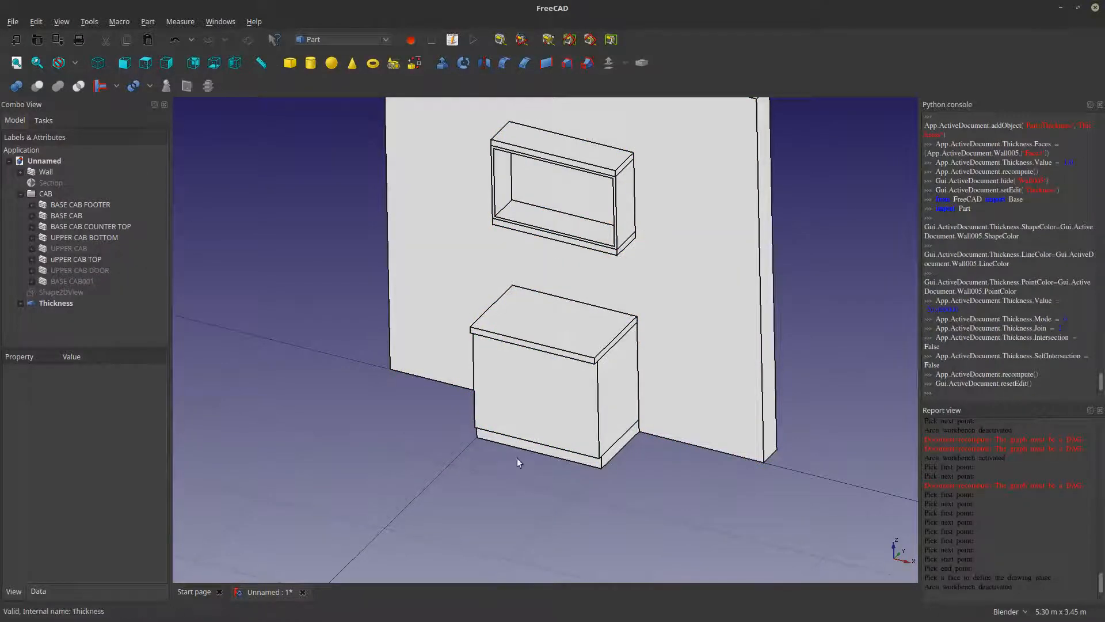
# - Hollow out BASE CAB with the Thickness tool, opening it at its front face and setting the thickness to 20 mm
pyautogui.click(513, 392)
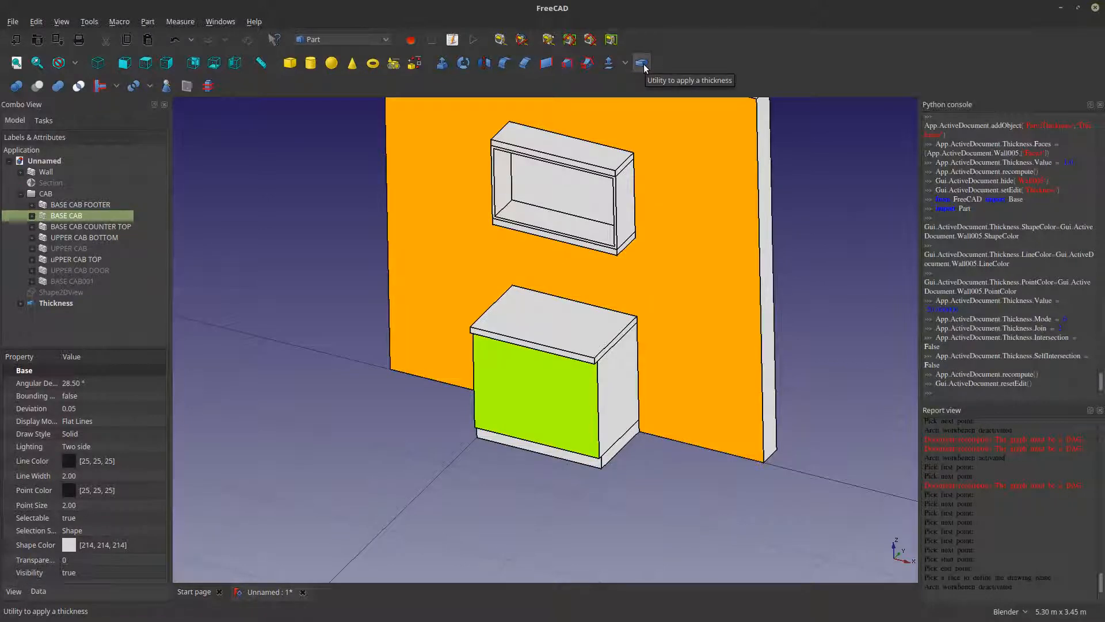
pyautogui.click(643, 63)
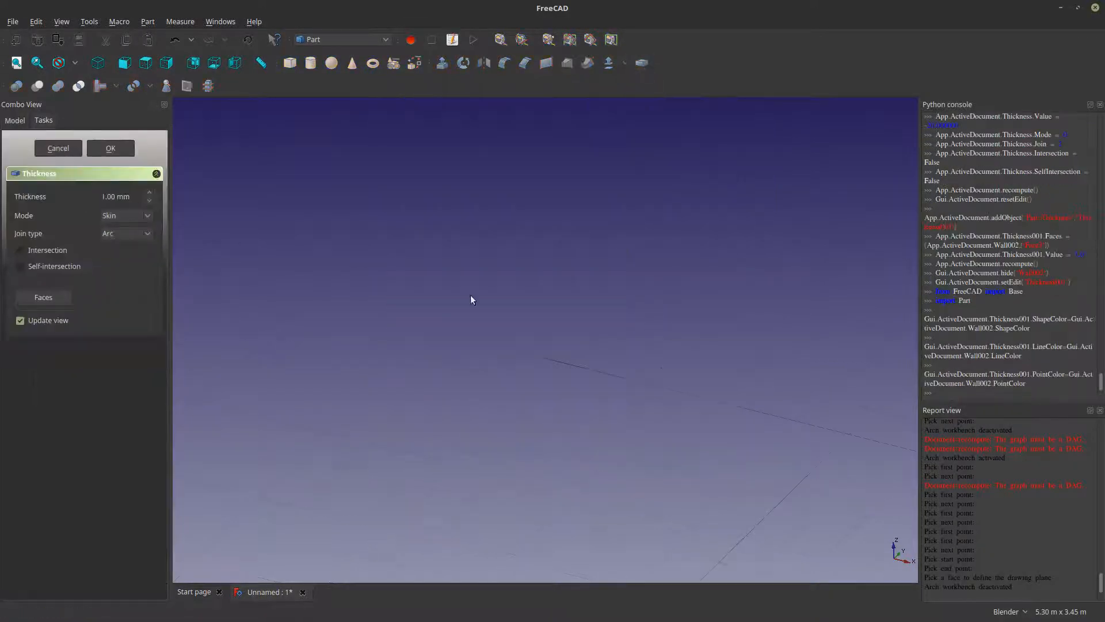
pyautogui.scroll(-12, 470, 300)
pyautogui.scroll(17, 666, 333)
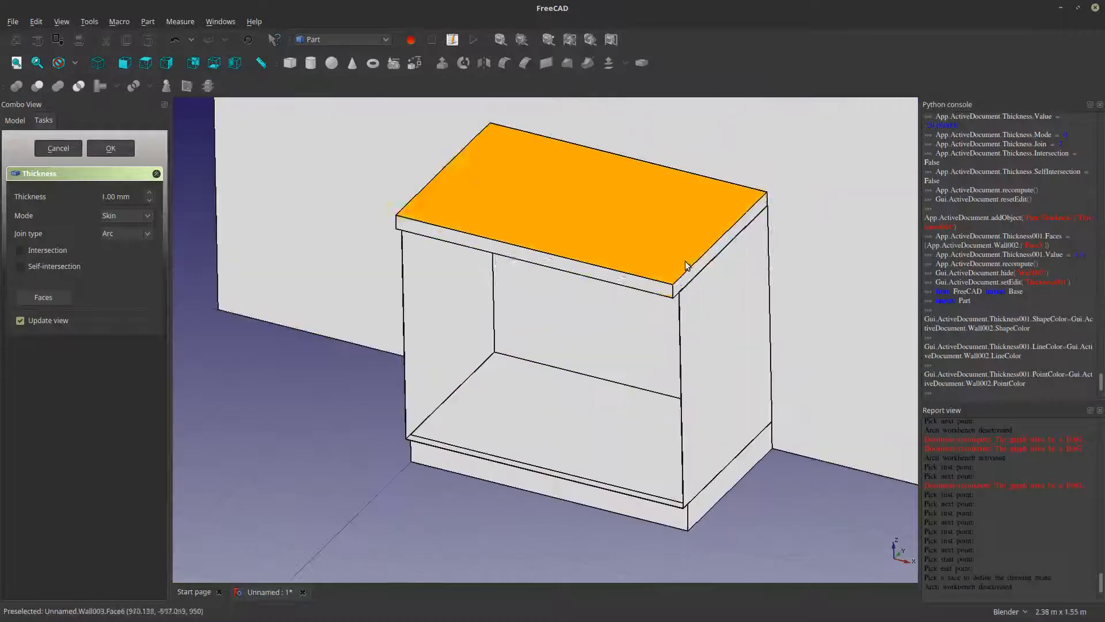
pyautogui.click(103, 198)
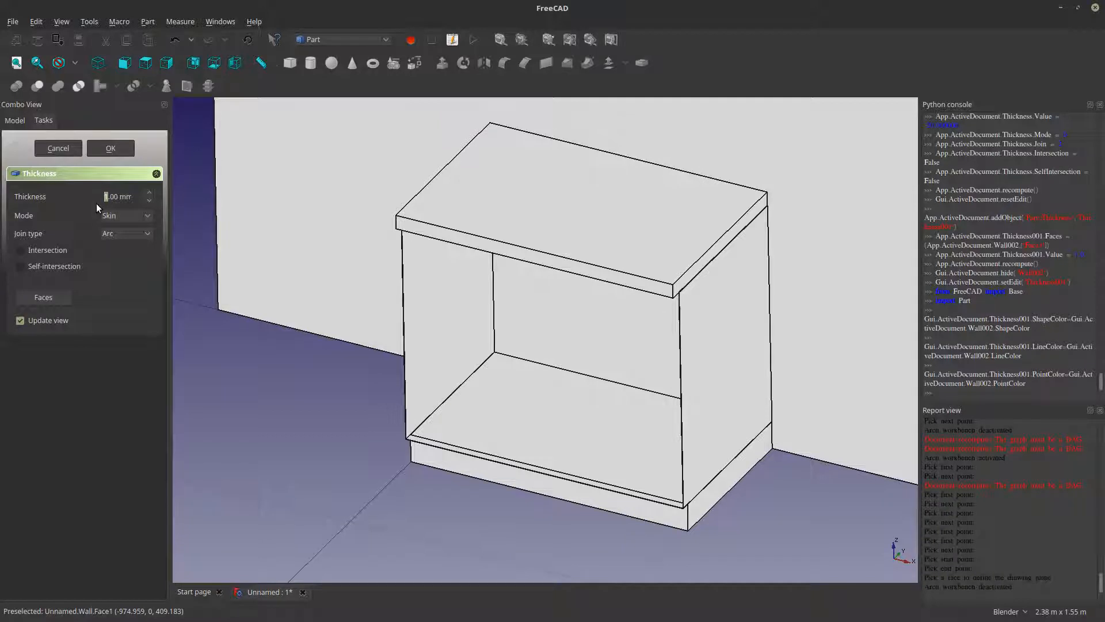
pyautogui.write('20')
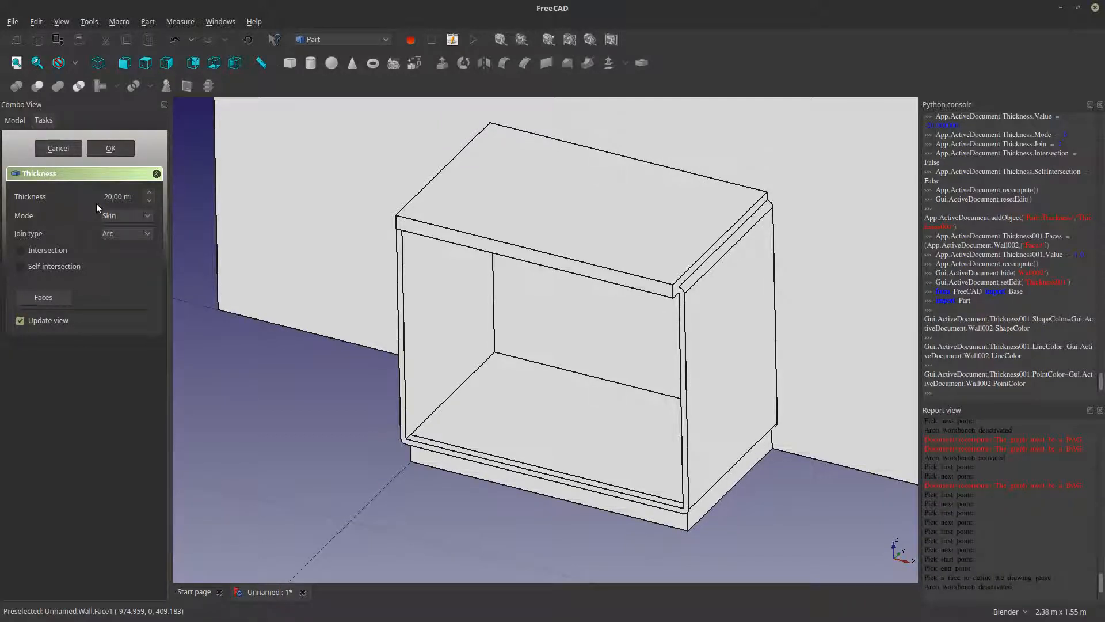
# - Set the base cabinet's Thickness join type to Intersection and its thickness to -20 mm, and accept the operation
pyautogui.click(123, 263)
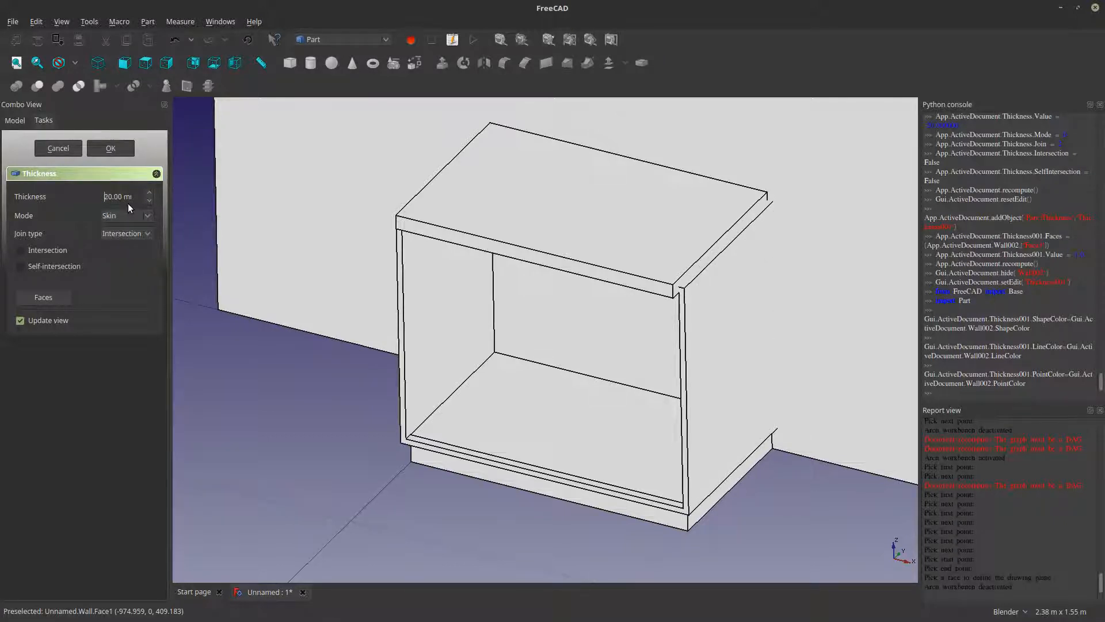
pyautogui.write('-')
pyautogui.moveTo(374, 288); pyautogui.dragTo(466, 277, button='middle')
pyautogui.scroll(-2, 466, 277)
pyautogui.click(110, 149)
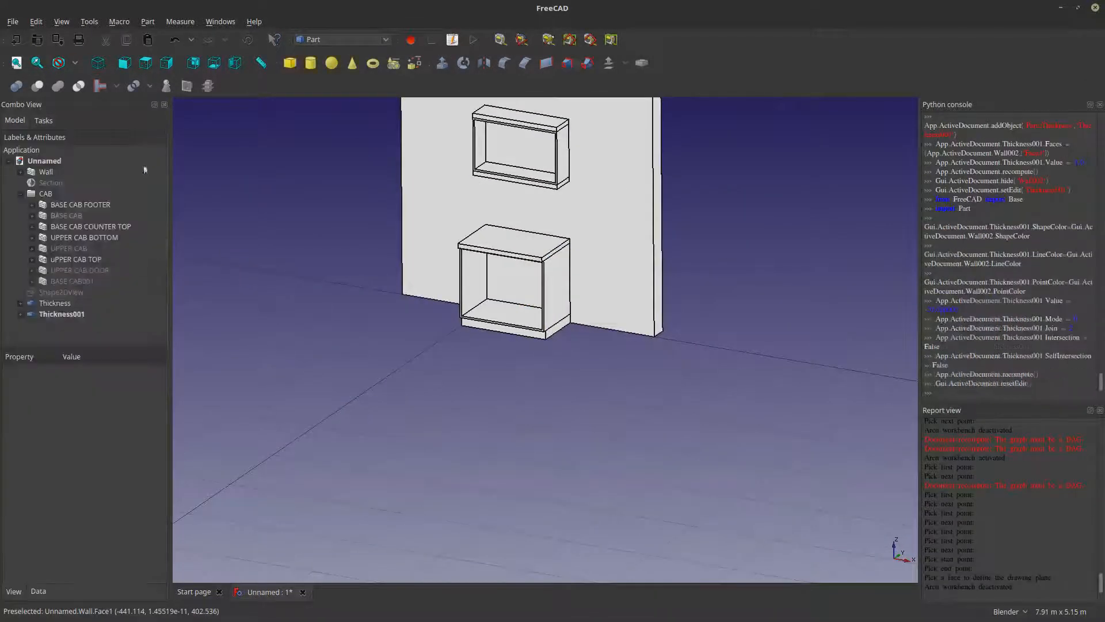
# - Show the Section plane briefly to check its location, hide it again and set its Cut View to true
pyautogui.click(48, 182)
pyautogui.press('space')
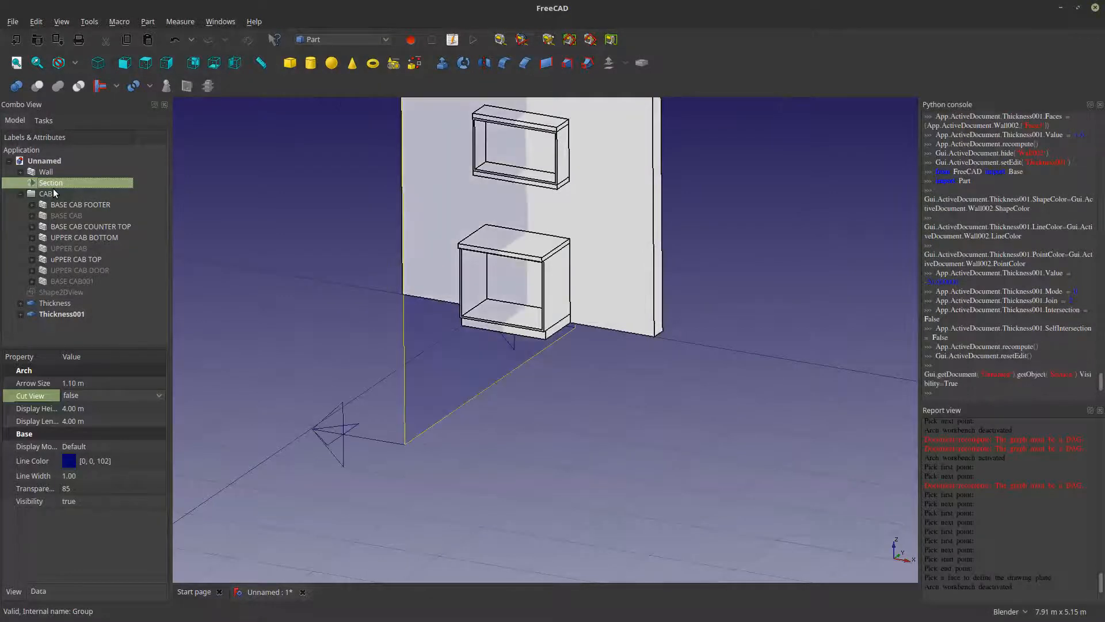
pyautogui.moveTo(501, 339); pyautogui.dragTo(521, 350, button='middle')
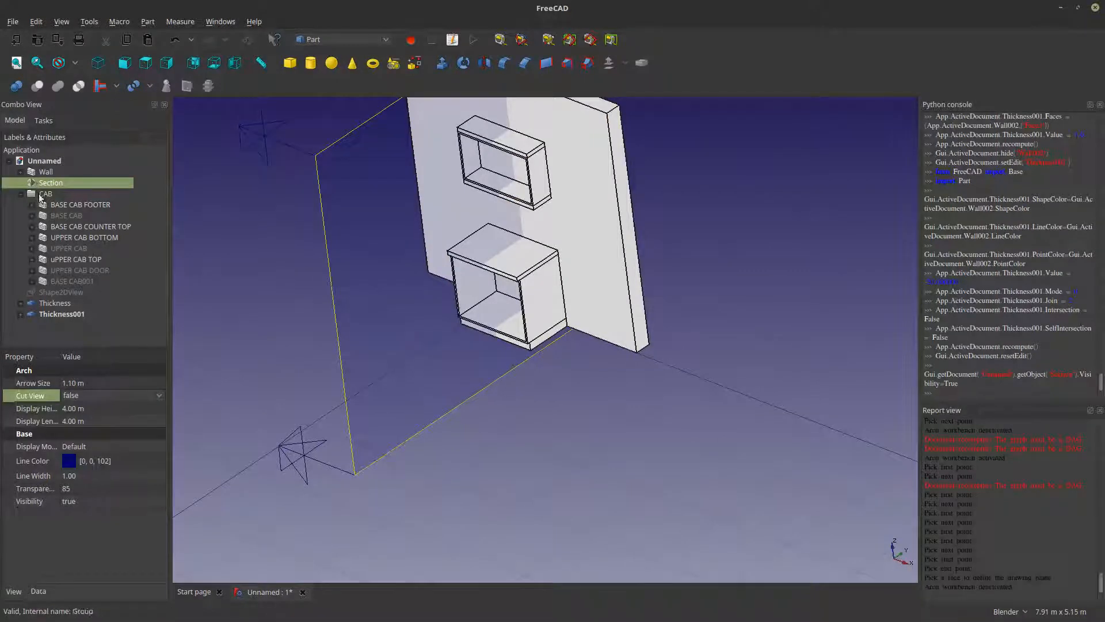
pyautogui.press('space')
pyautogui.click(78, 395)
pyautogui.click(84, 410)
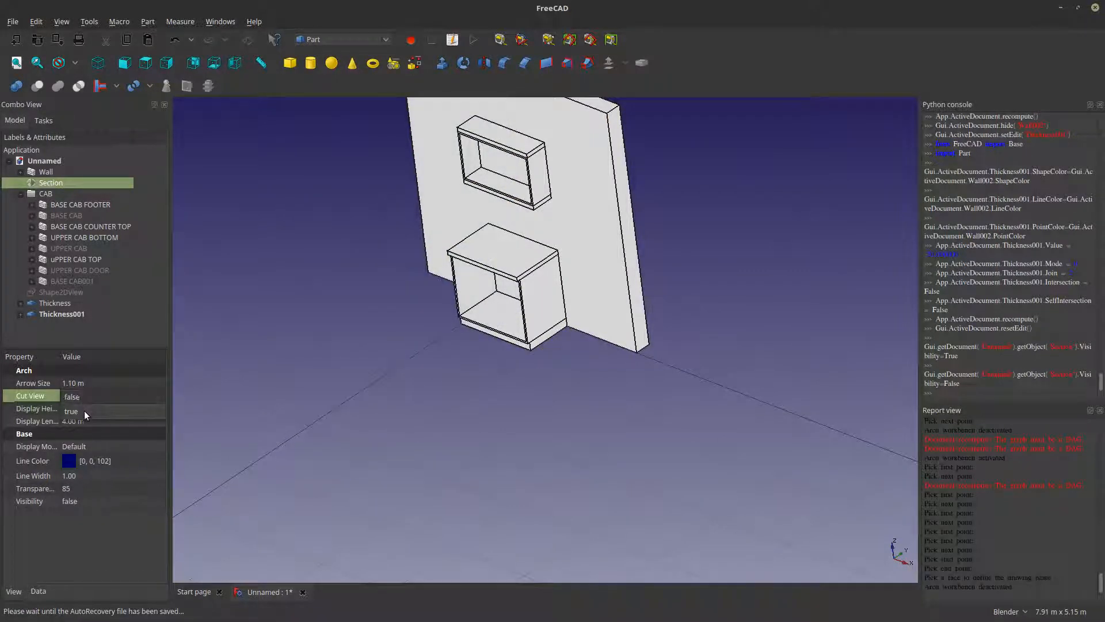
pyautogui.moveTo(352, 375); pyautogui.dragTo(554, 407, button='middle')
# - Make Shape2DView visible and inspect the cut faces of the wall and cabinets
pyautogui.click(80, 292)
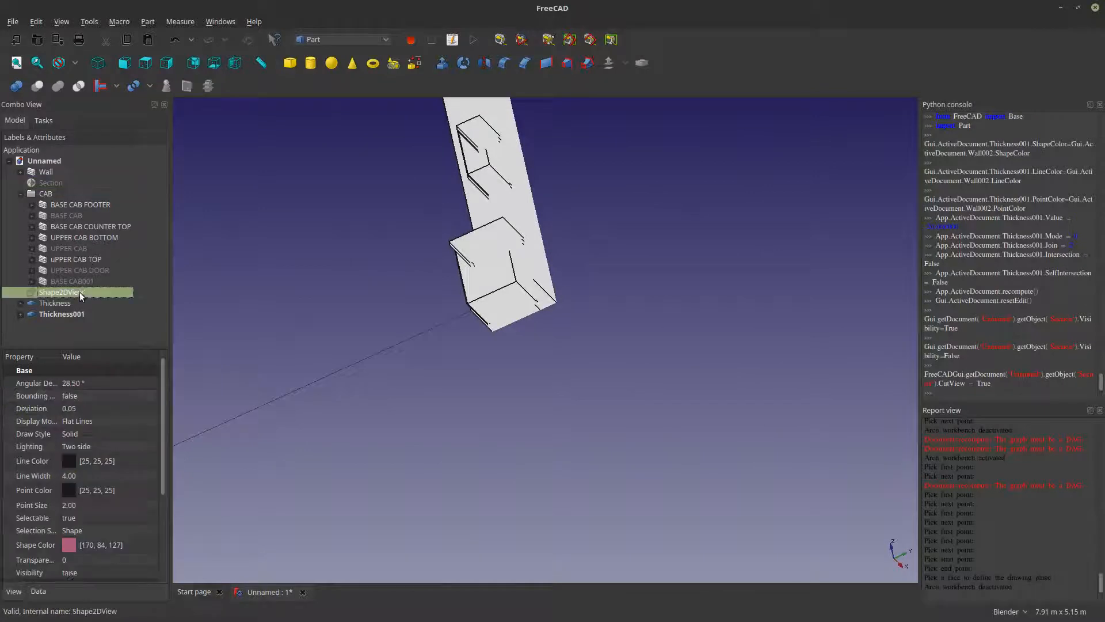
pyautogui.press('space')
pyautogui.click(645, 374)
pyautogui.scroll(4, 521, 256)
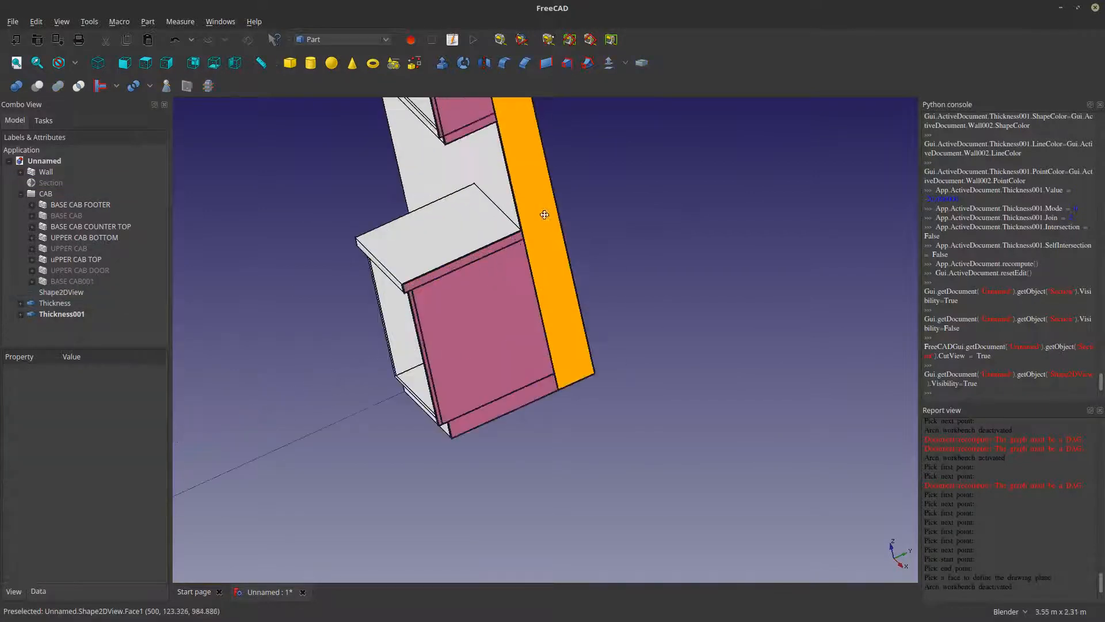
pyautogui.keyDown('shift'); pyautogui.moveTo(546, 215); pyautogui.dragTo(557, 279, button='middle'); pyautogui.keyUp('shift')
pyautogui.moveTo(425, 315); pyautogui.dragTo(438, 270, button='middle')
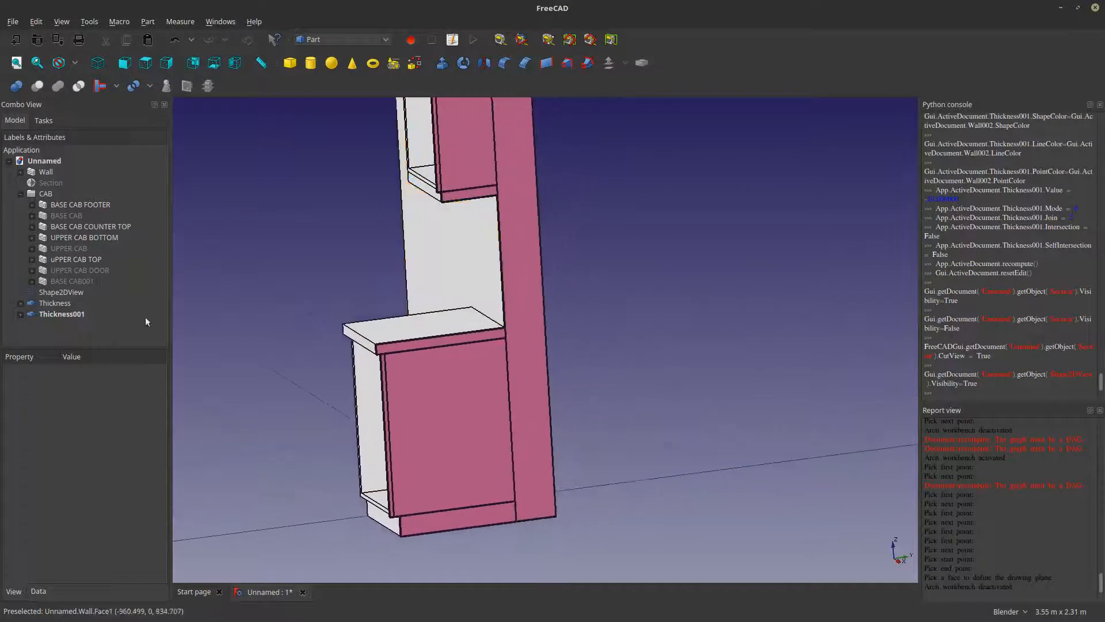
# - Expand the upper cabinet's Thickness object in the model tree and examine the UPPER CAB solid nested under it
pyautogui.click(51, 304)
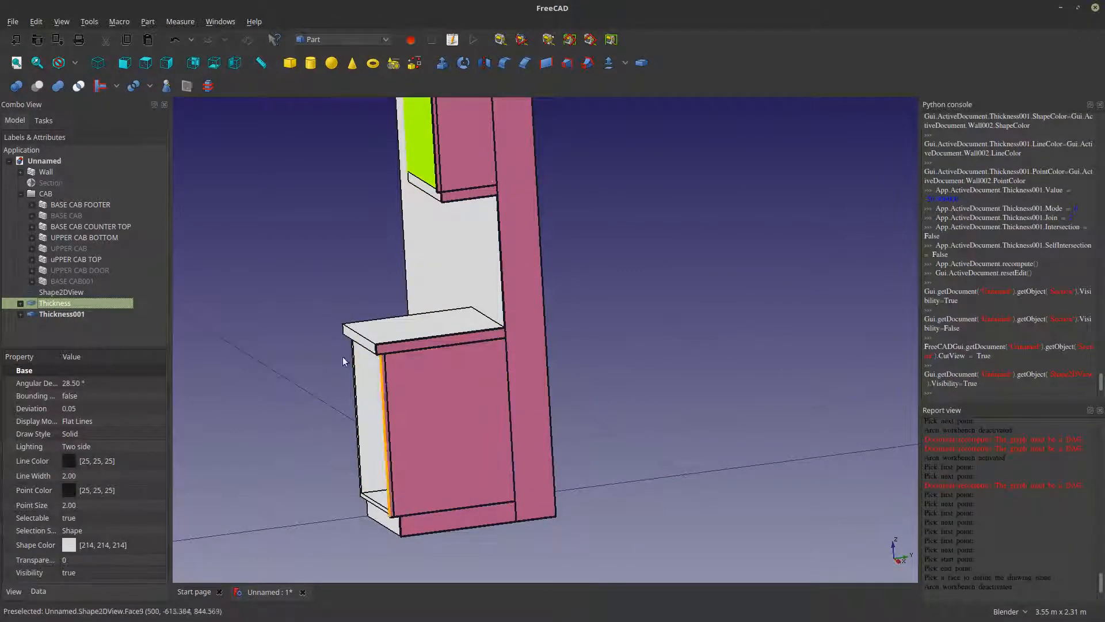
pyautogui.click(20, 303)
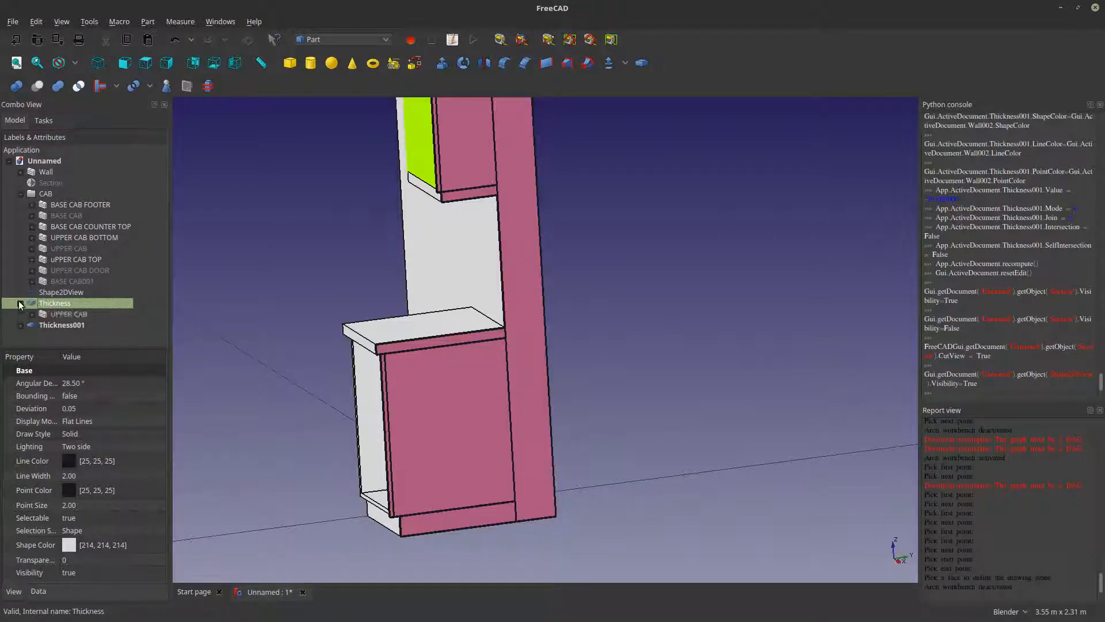
pyautogui.click(60, 313)
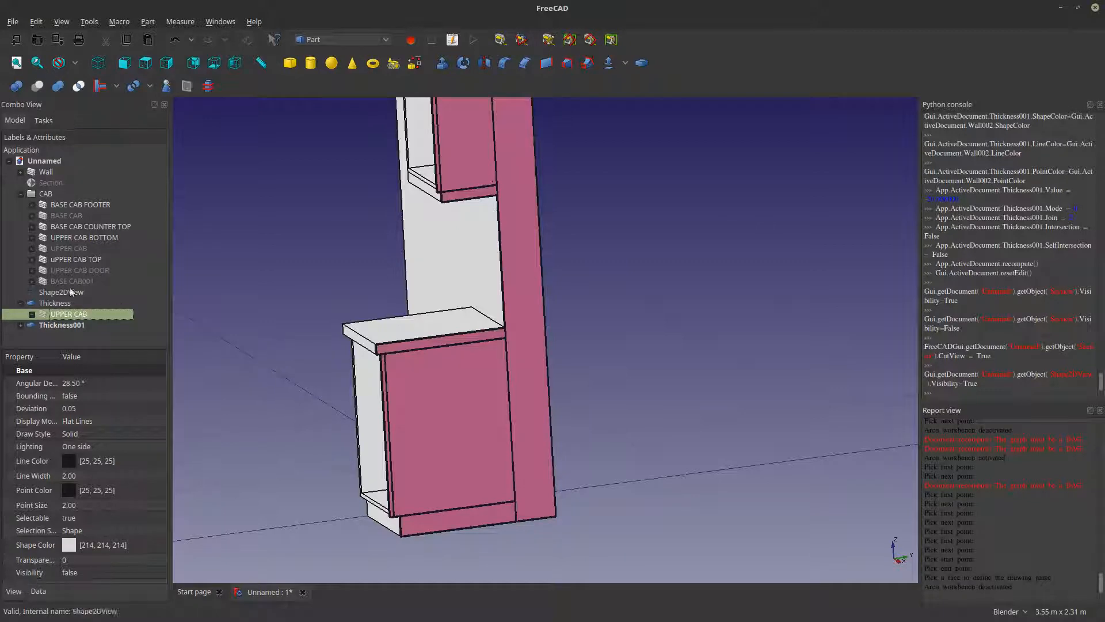
pyautogui.click(279, 335)
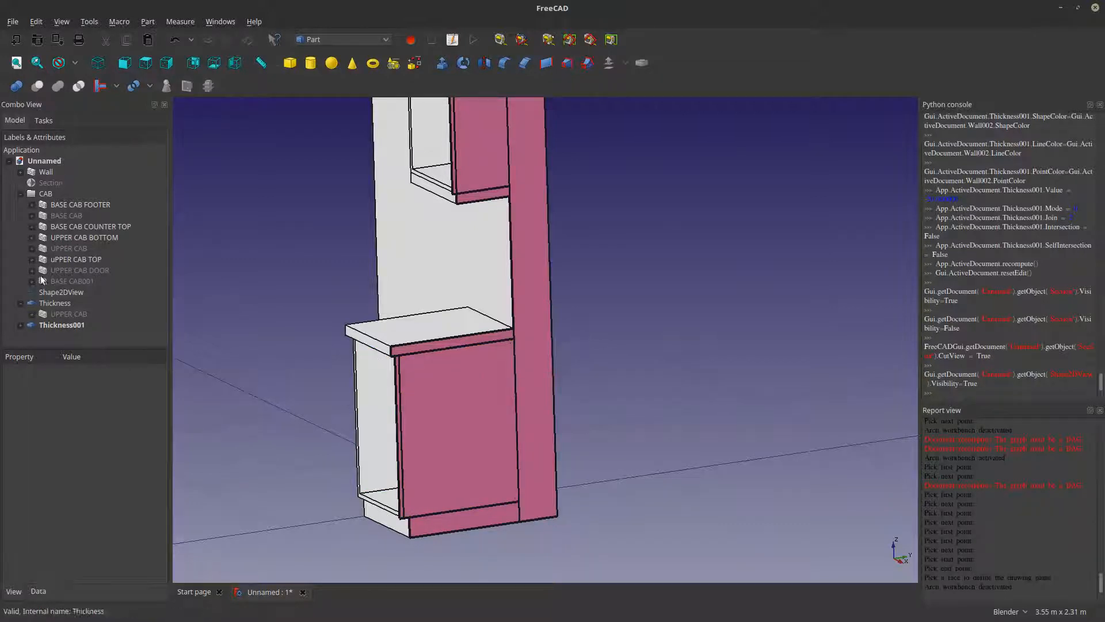
# - Change the Section plane's z position, restore it to 1.50 m and recompute the document to refresh the section
pyautogui.click(46, 183)
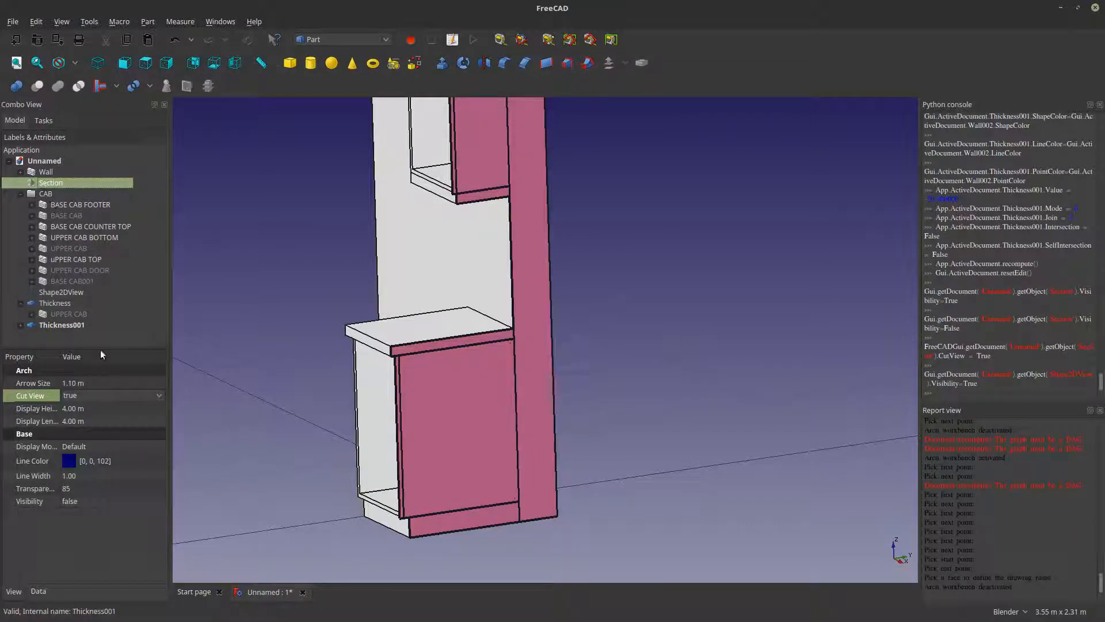
pyautogui.click(41, 593)
pyautogui.click(11, 421)
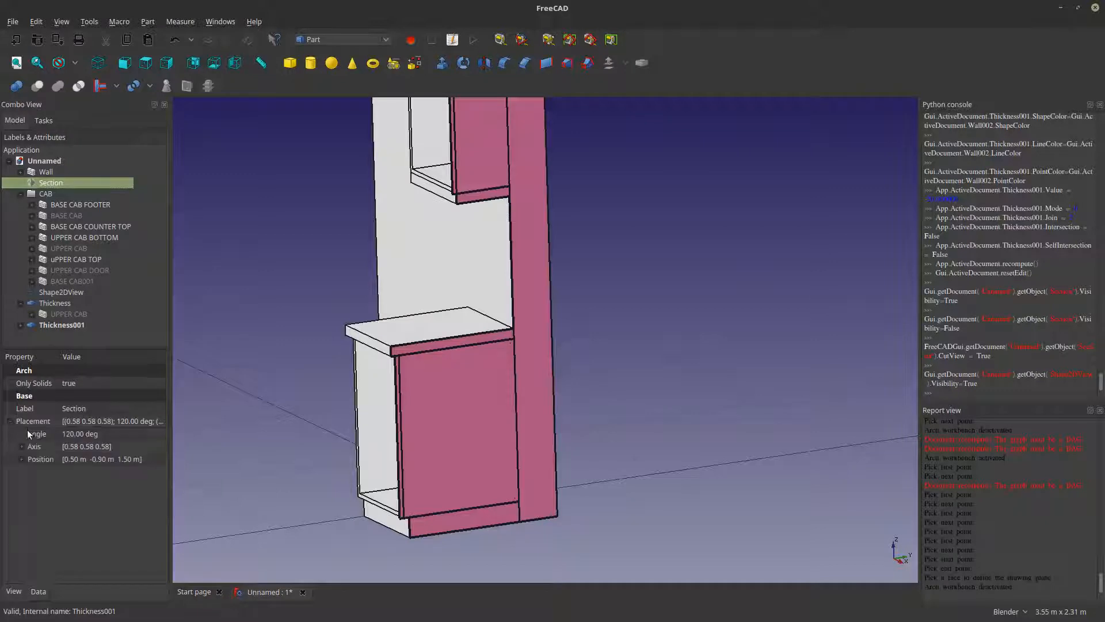
pyautogui.click(22, 460)
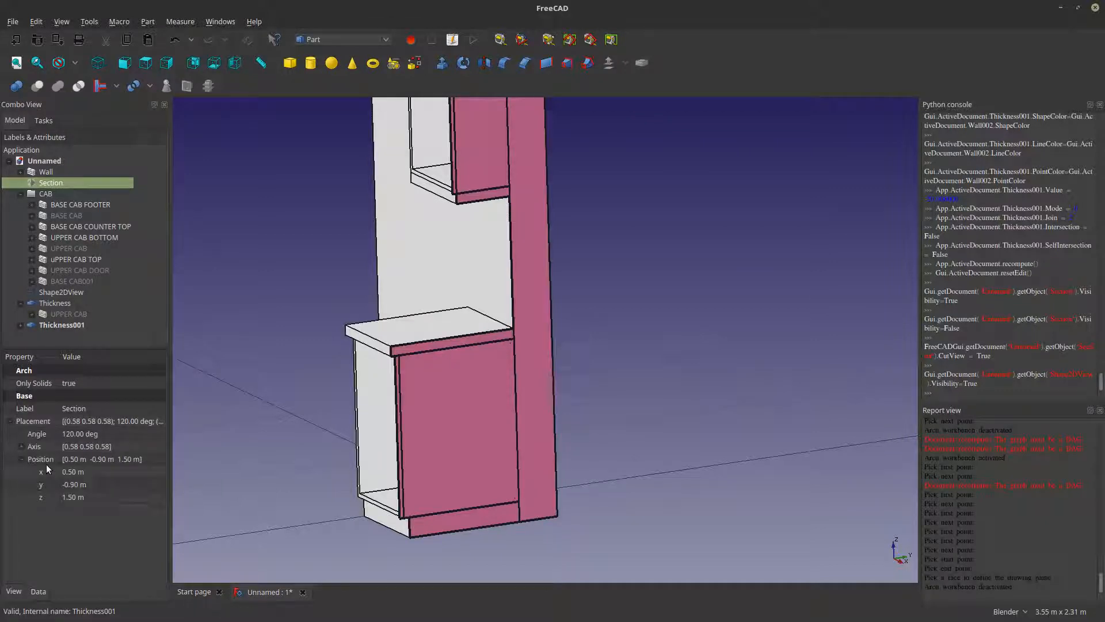
pyautogui.click(95, 496)
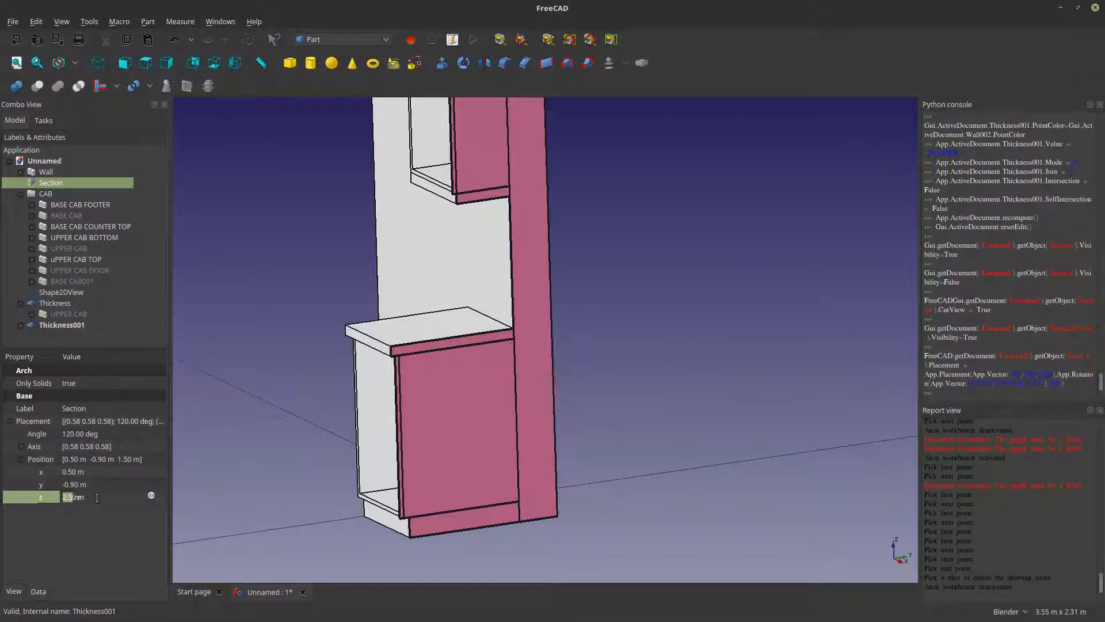
pyautogui.click(247, 39)
pyautogui.moveTo(510, 415); pyautogui.dragTo(450, 426, button='middle')
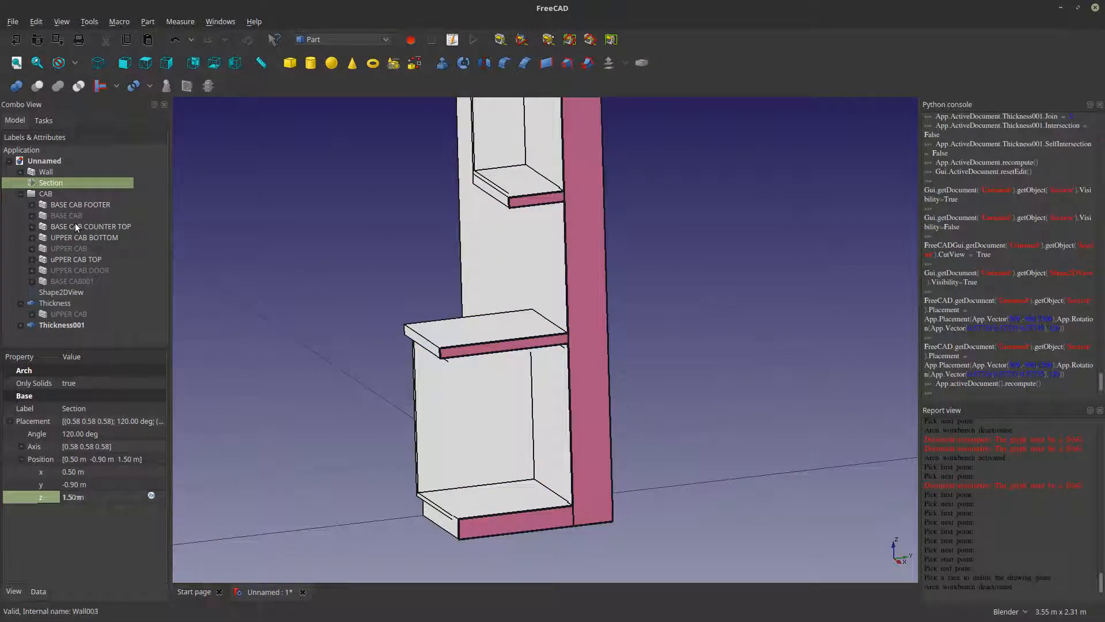
# - Move Thickness and Thickness001 into the CAB group so the section includes both hollowed cabinets
pyautogui.click(62, 303)
pyautogui.keyDown('ctrl'); pyautogui.click(64, 325); pyautogui.keyUp('ctrl')
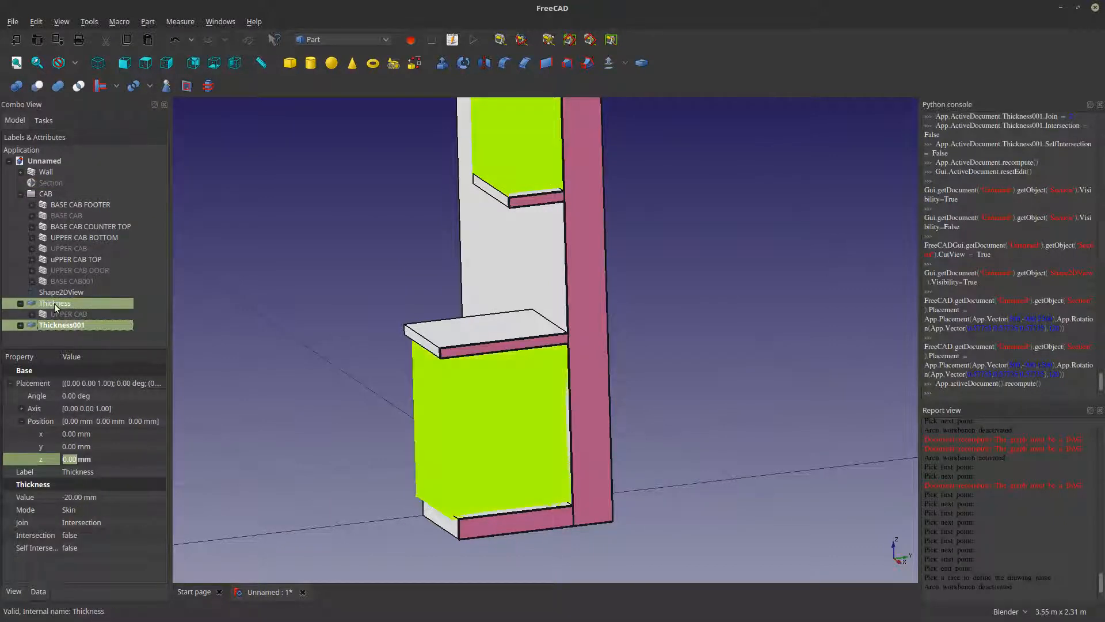
pyautogui.moveTo(54, 303); pyautogui.dragTo(51, 214)
pyautogui.moveTo(47, 197); pyautogui.dragTo(44, 196)
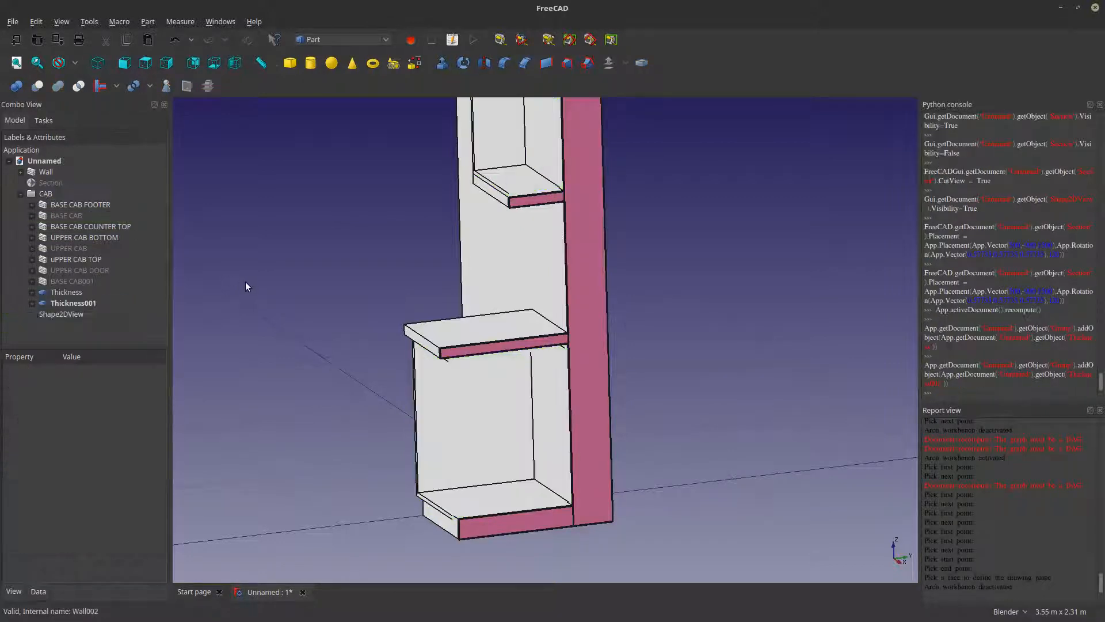
# - Re-enter the Section's z position as 1.50 m and recompute so the cut faces update with the regrouped cabinet bodies
pyautogui.click(60, 313)
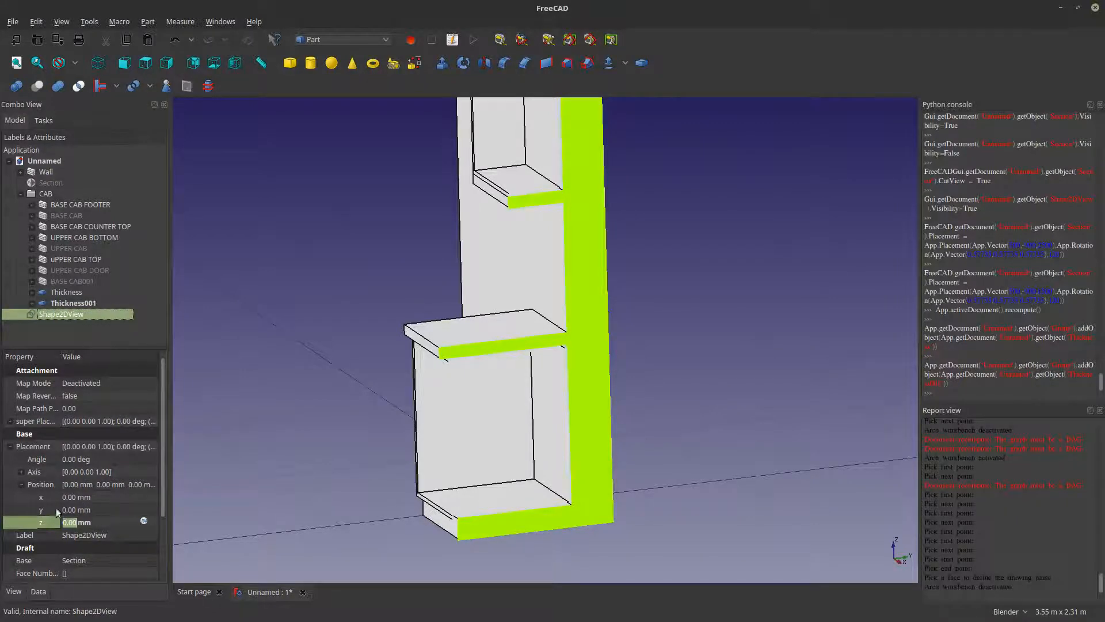
pyautogui.click(61, 303)
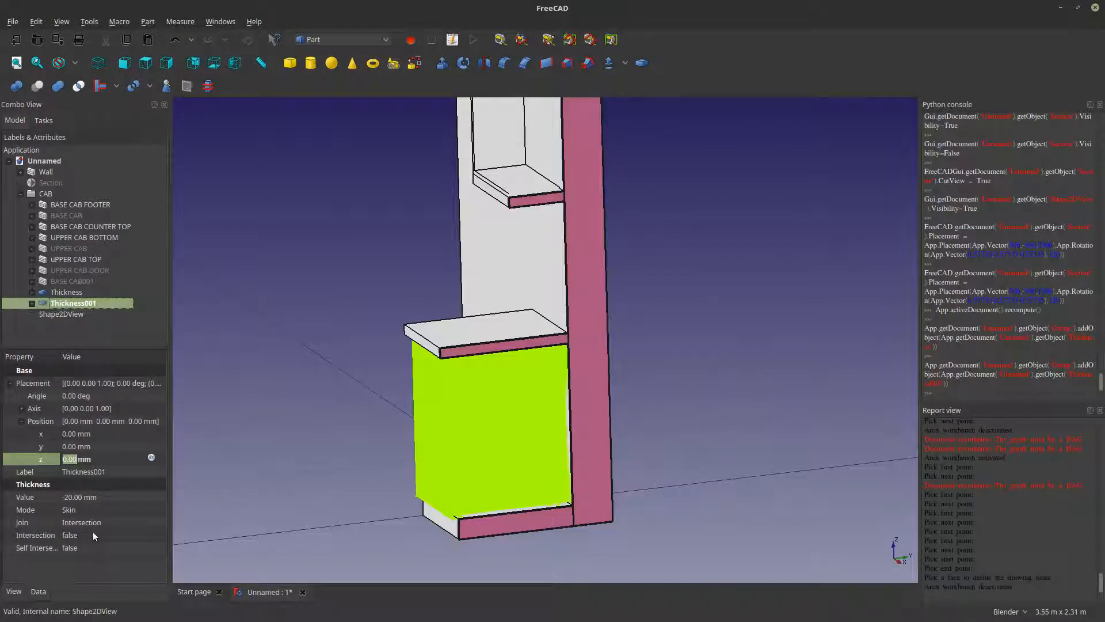
pyautogui.click(51, 183)
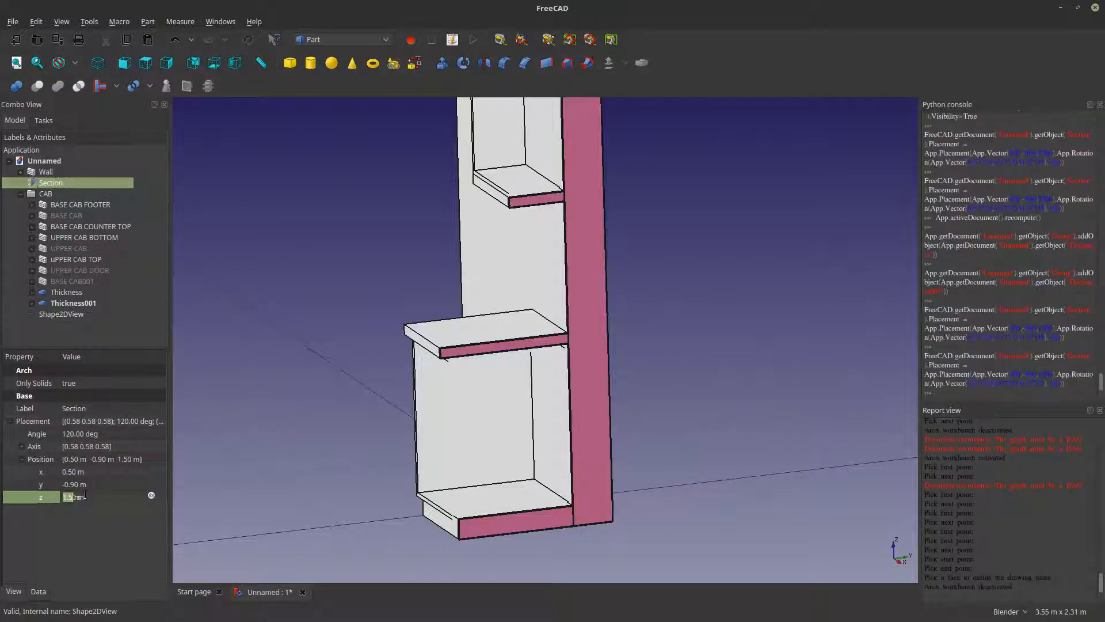
pyautogui.click(248, 40)
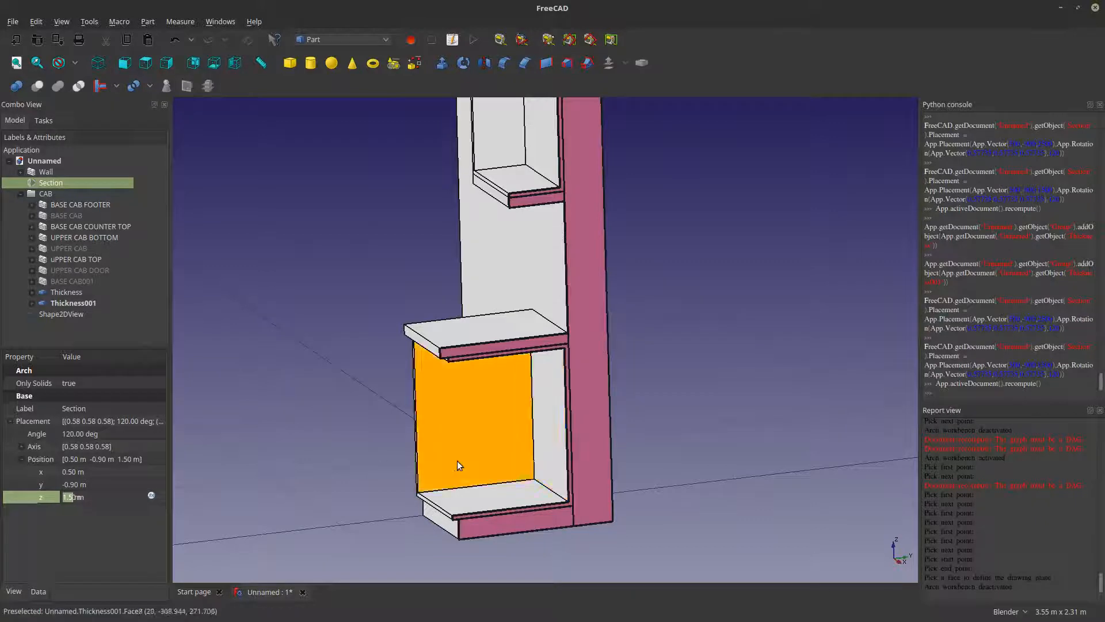
pyautogui.scroll(3, 562, 468)
pyautogui.scroll(-2, 562, 469)
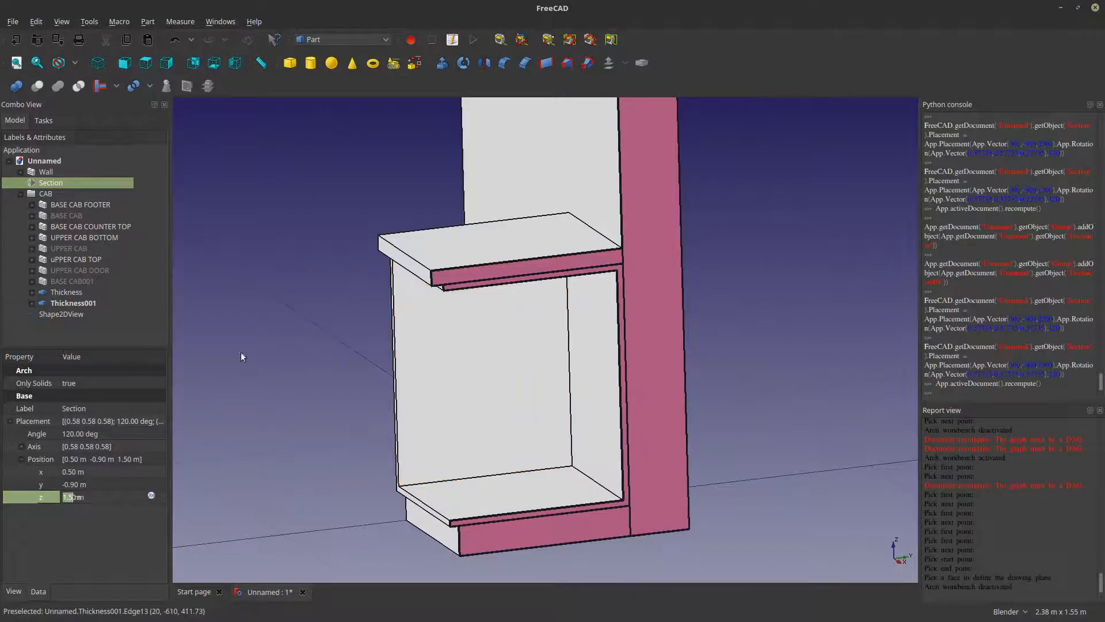
# - Make UPPER CAB DOOR and BASE CAB001 visible again
pyautogui.click(84, 271)
pyautogui.press('space')
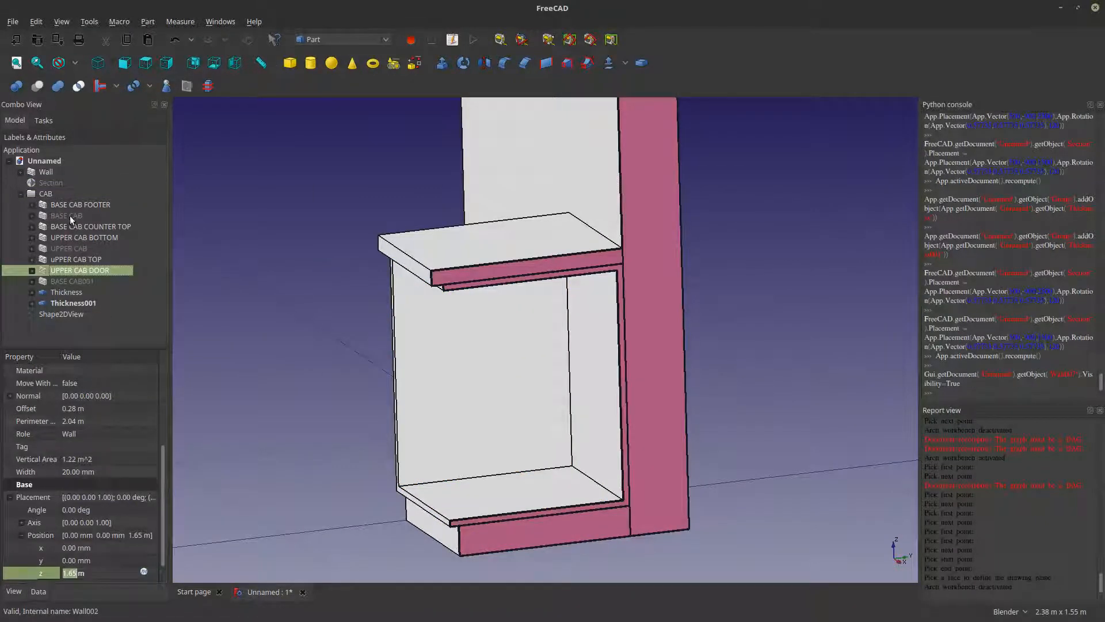
pyautogui.click(85, 280)
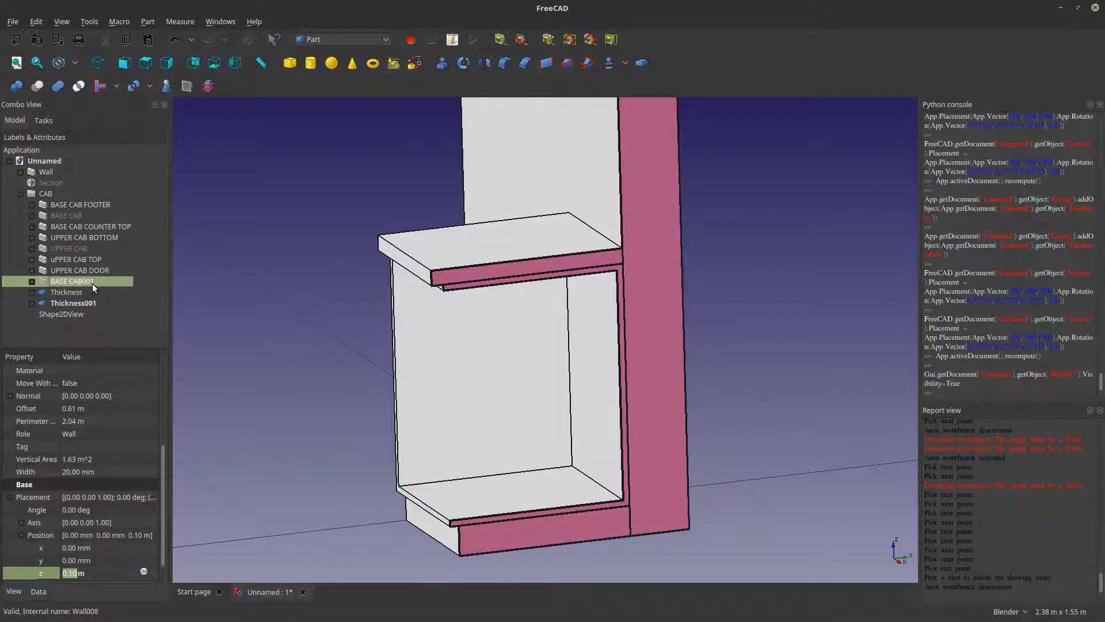
pyautogui.press('space')
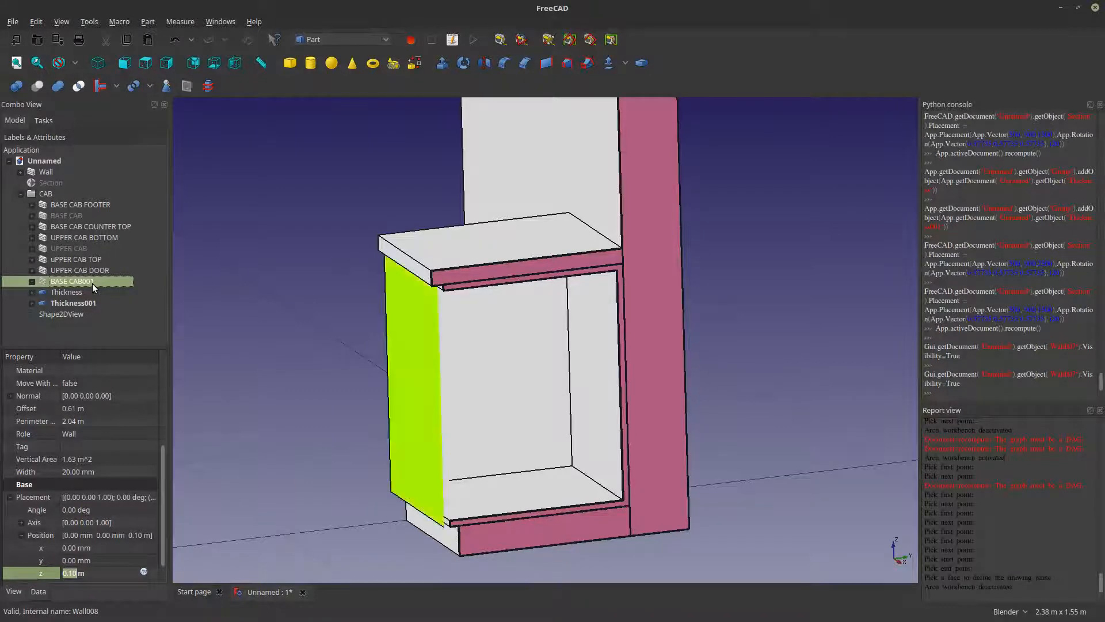
# - Rename BASE CAB001 as BASE CAB DOOR
pyautogui.rightClick(94, 284)
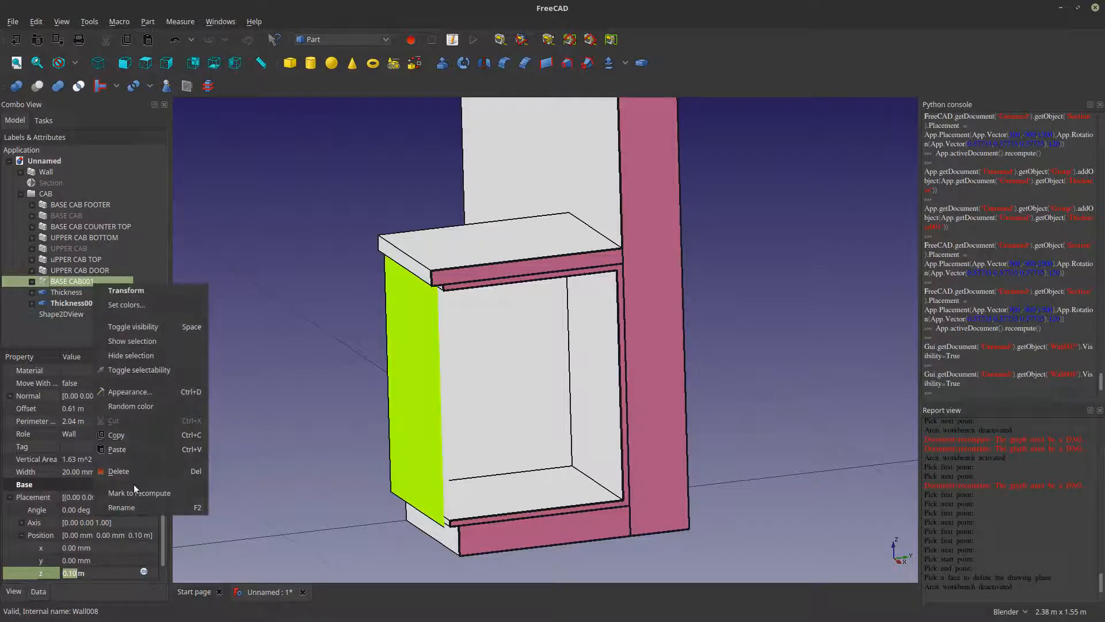
pyautogui.click(129, 509)
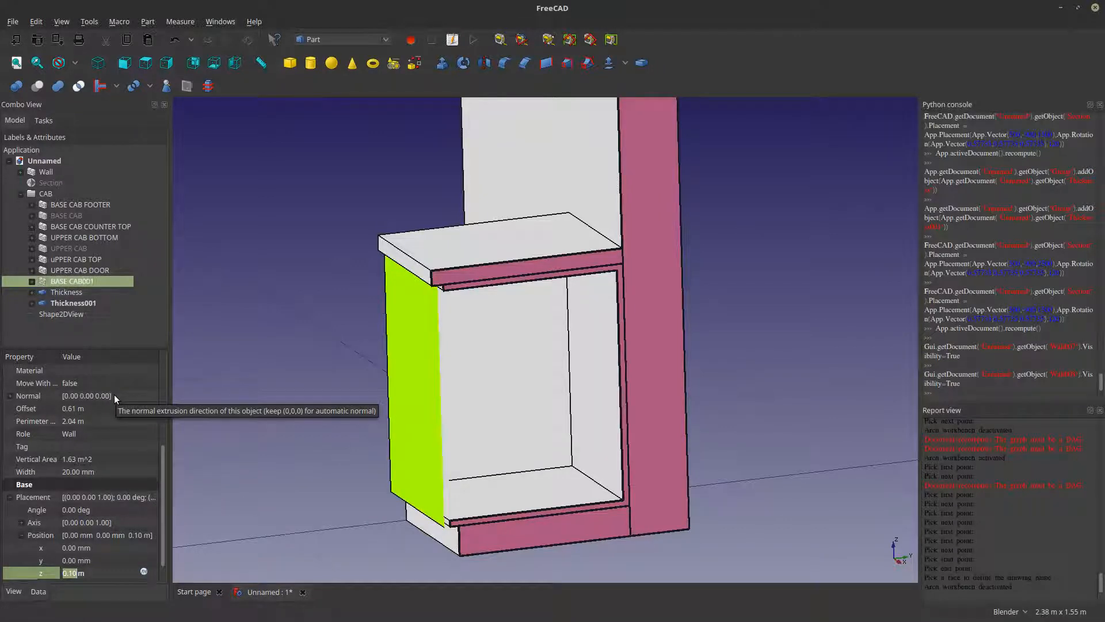
pyautogui.press('BackSpace')
pyautogui.press('BackSpace')
pyautogui.press('BackSpace')
pyautogui.write('DOOR')
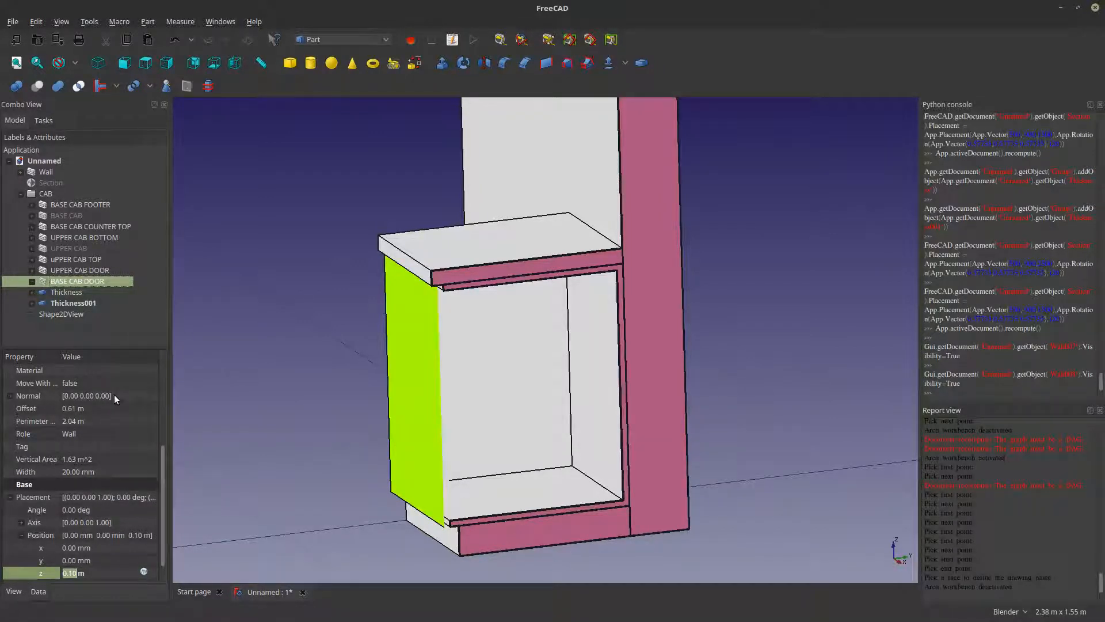
# - Deselect the base cabinet door and view the Kitchen Cabinetry Modeling post in Firefox before returning to FreeCAD
pyautogui.click(156, 326)
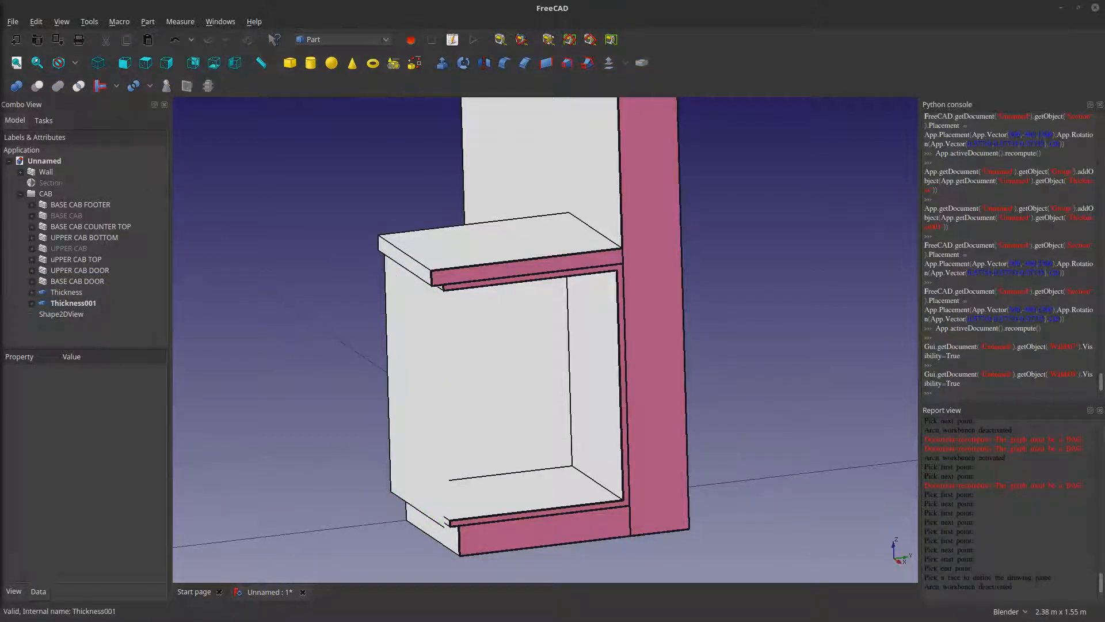
pyautogui.hotkey('alt', 'Tab')
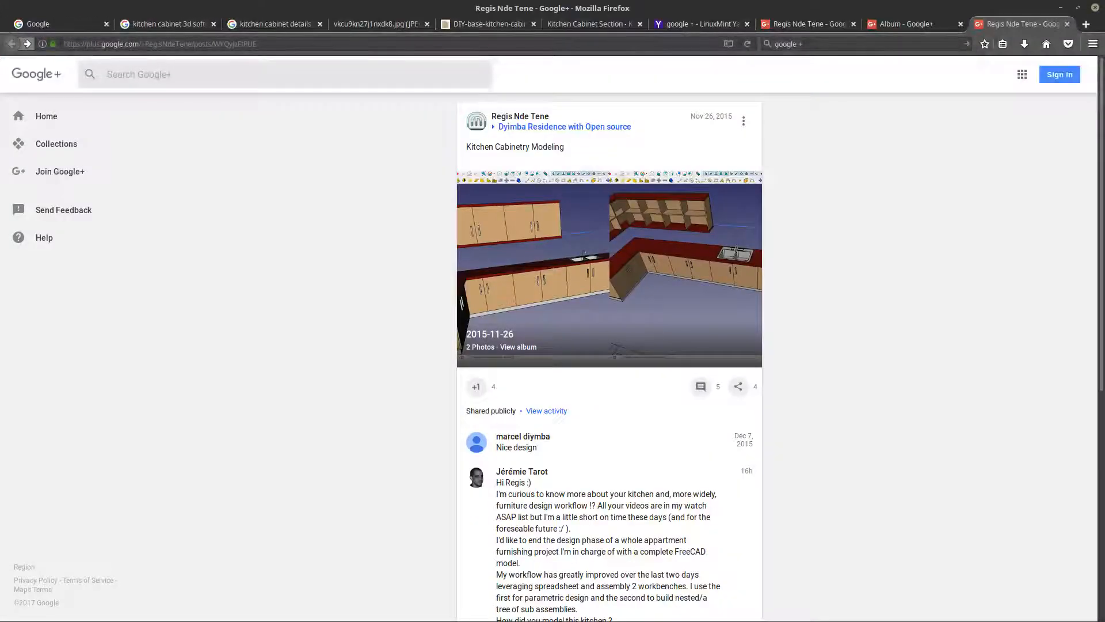
pyautogui.hotkey('alt', 'Tab')
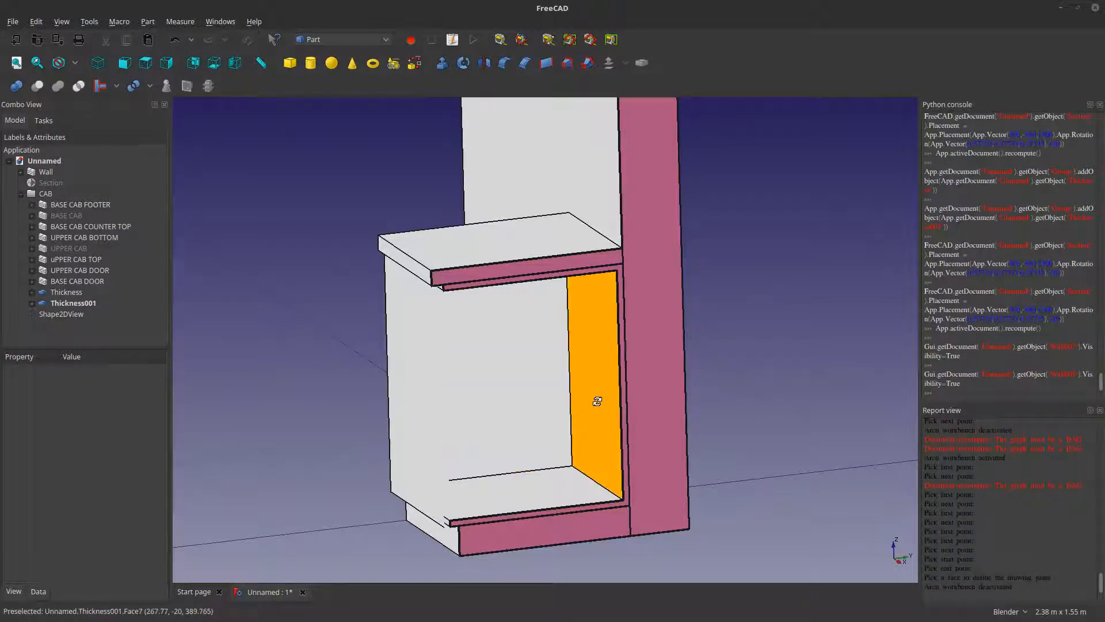
# - Re-enter the Section's z position as 1.50 m and recompute so the cut faces include BASE CAB DOOR
pyautogui.moveTo(599, 403); pyautogui.dragTo(608, 427, button='middle')
pyautogui.moveTo(631, 541); pyautogui.dragTo(637, 533, button='middle')
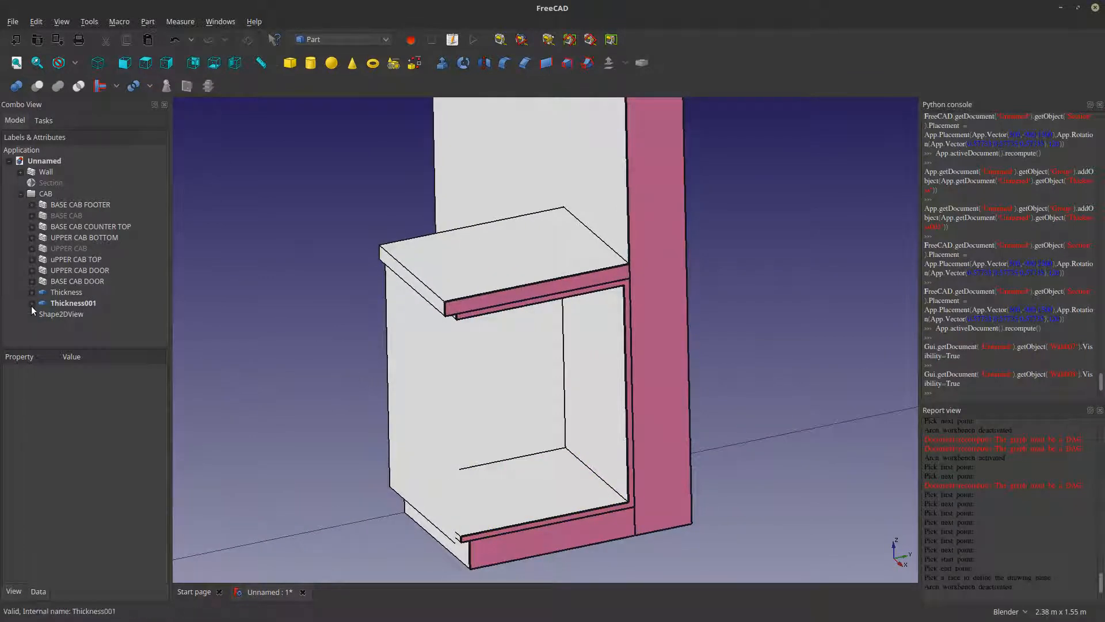
pyautogui.click(48, 183)
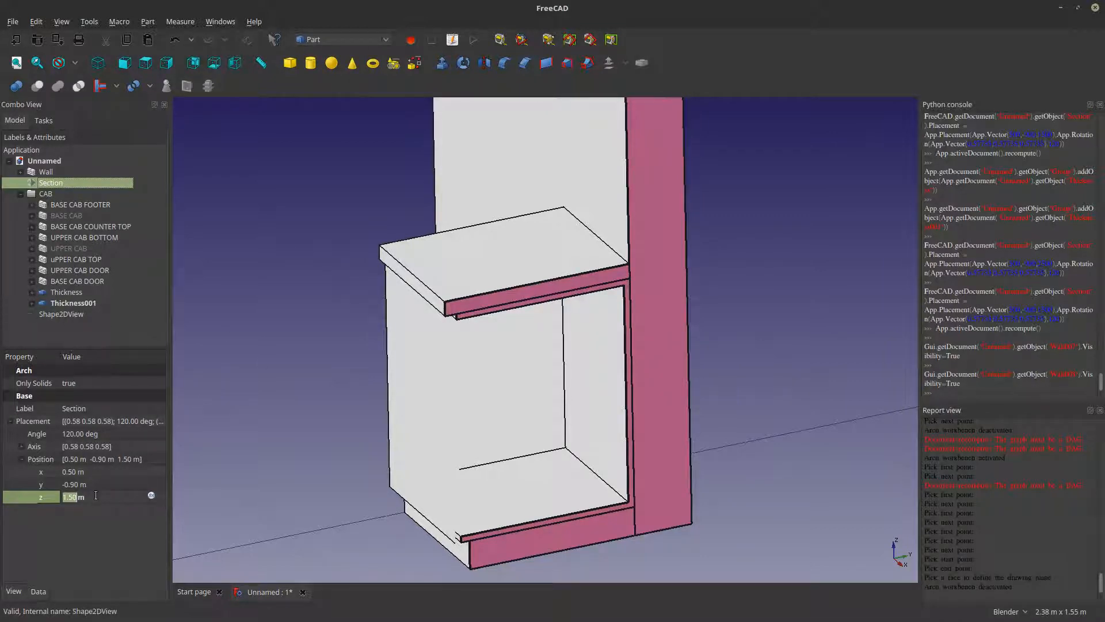
pyautogui.write('2.5')
pyautogui.scroll(-1, 99, 498)
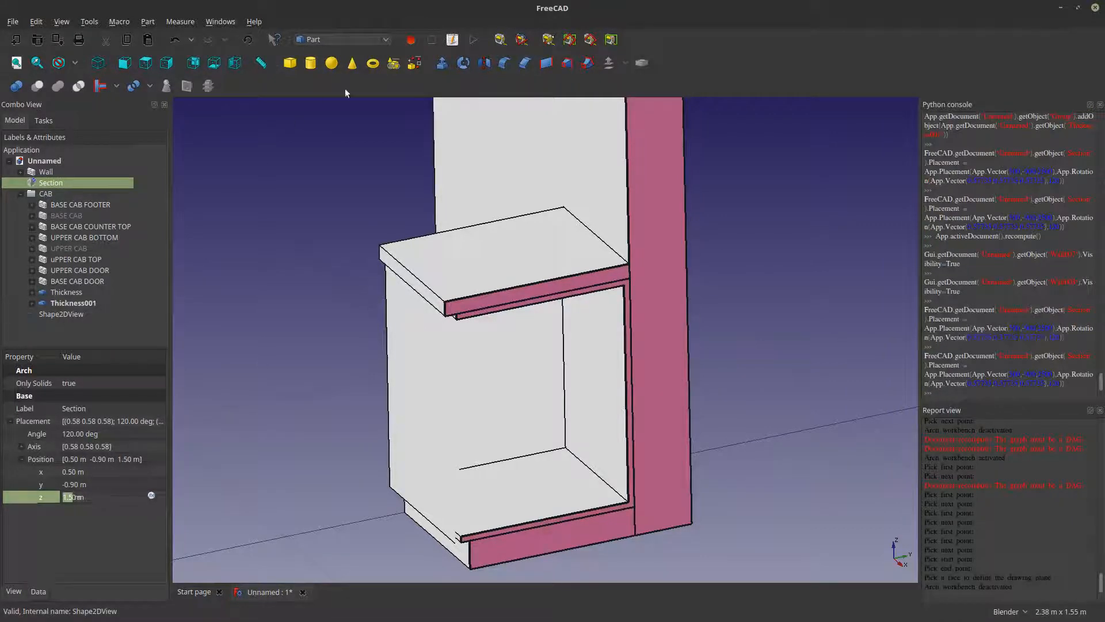
pyautogui.click(247, 39)
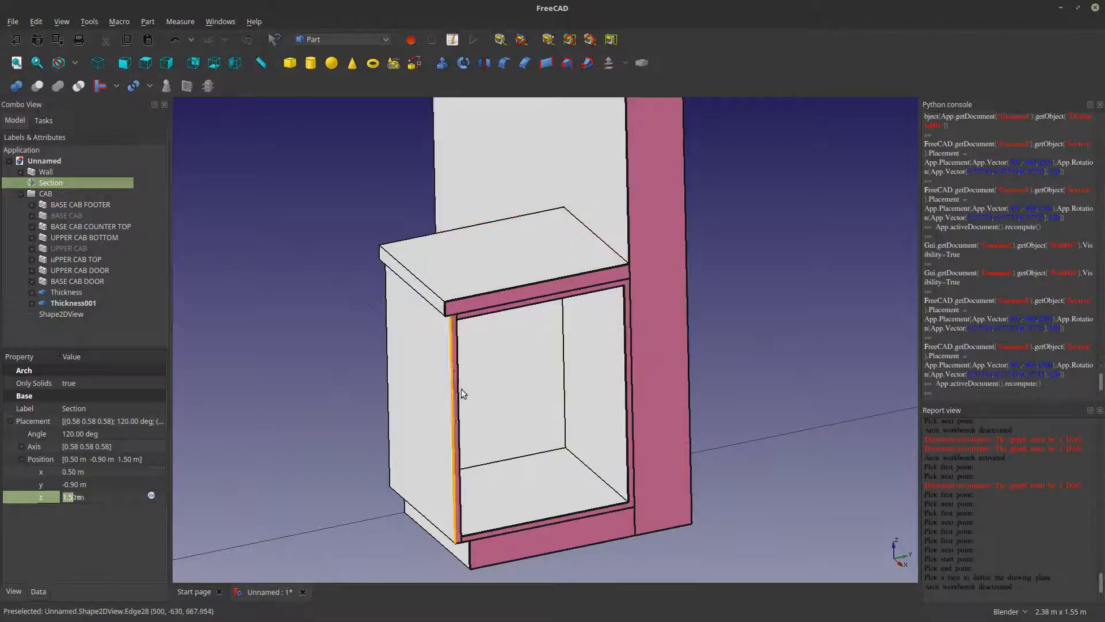
# - Examine the cut faces of the wall, countertop, hollowed cabinet bodies and doors at both the base and upper cabinets
pyautogui.moveTo(461, 389); pyautogui.dragTo(436, 341, button='middle')
pyautogui.scroll(-6, 713, 340)
pyautogui.scroll(2, 666, 248)
pyautogui.scroll(2, 696, 282)
pyautogui.moveTo(579, 469); pyautogui.dragTo(588, 457, button='middle')
pyautogui.scroll(2, 510, 426)
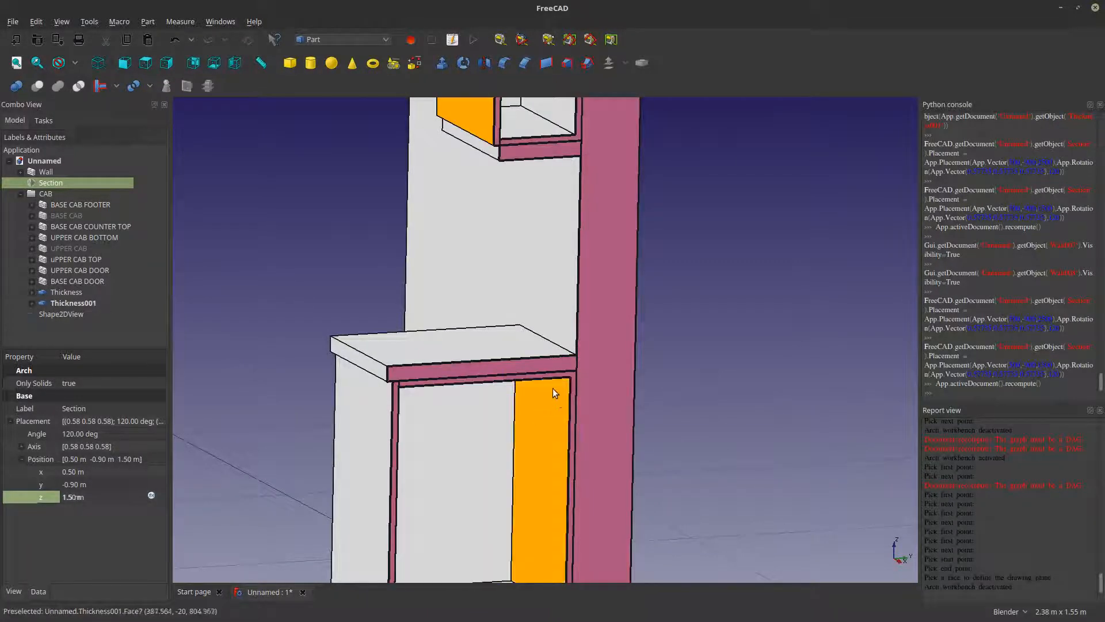
pyautogui.scroll(4, 407, 379)
pyautogui.scroll(-5, 437, 349)
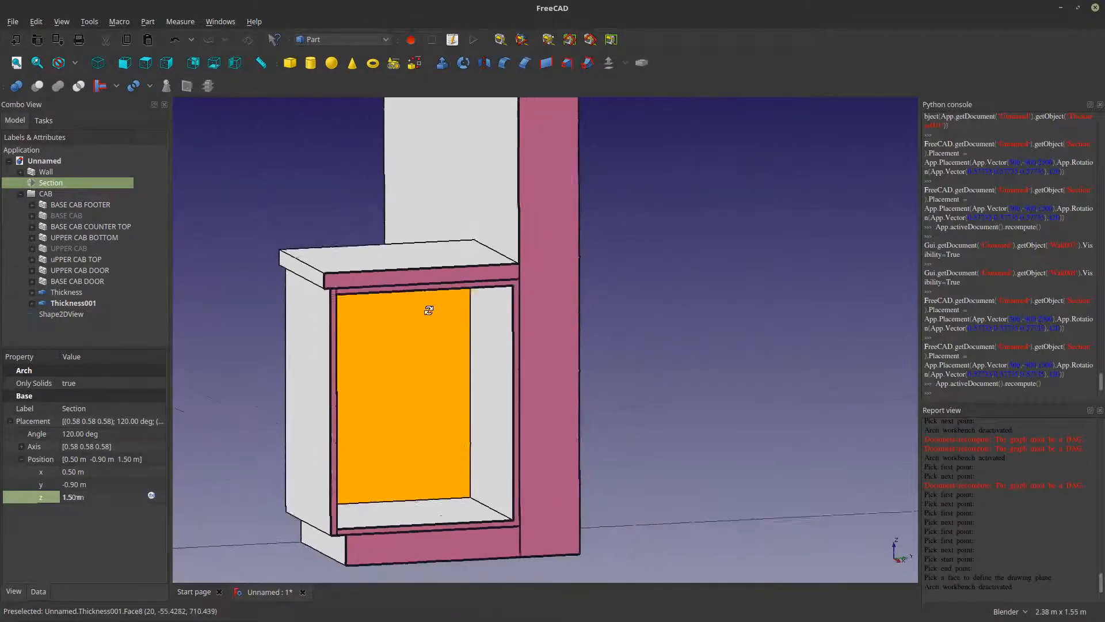
pyautogui.moveTo(456, 377); pyautogui.dragTo(442, 380, button='middle')
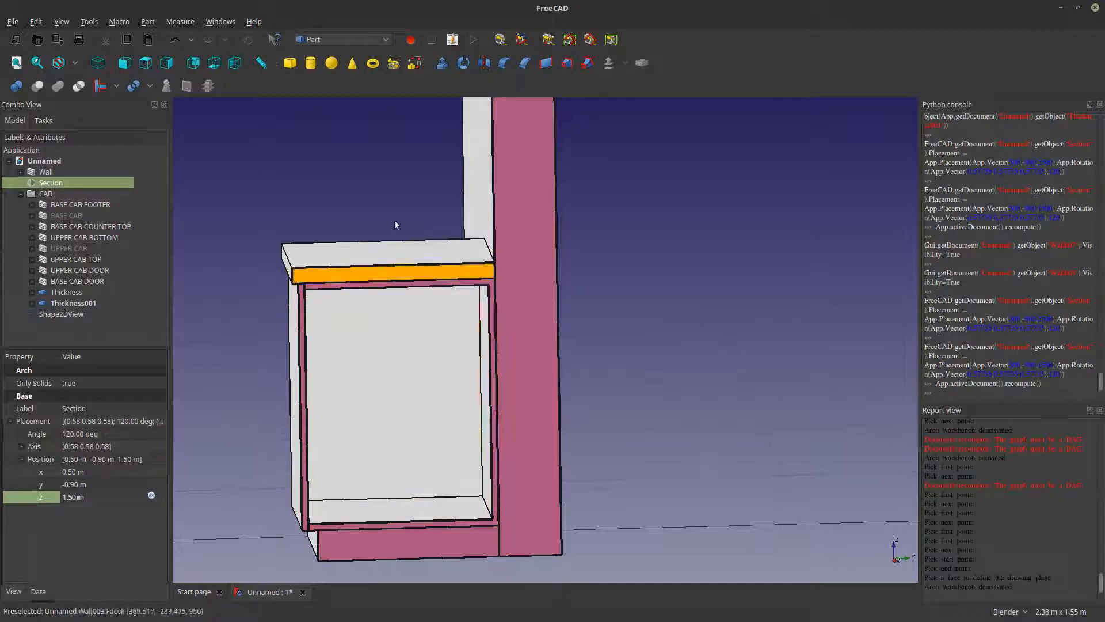
pyautogui.scroll(-2, 533, 380)
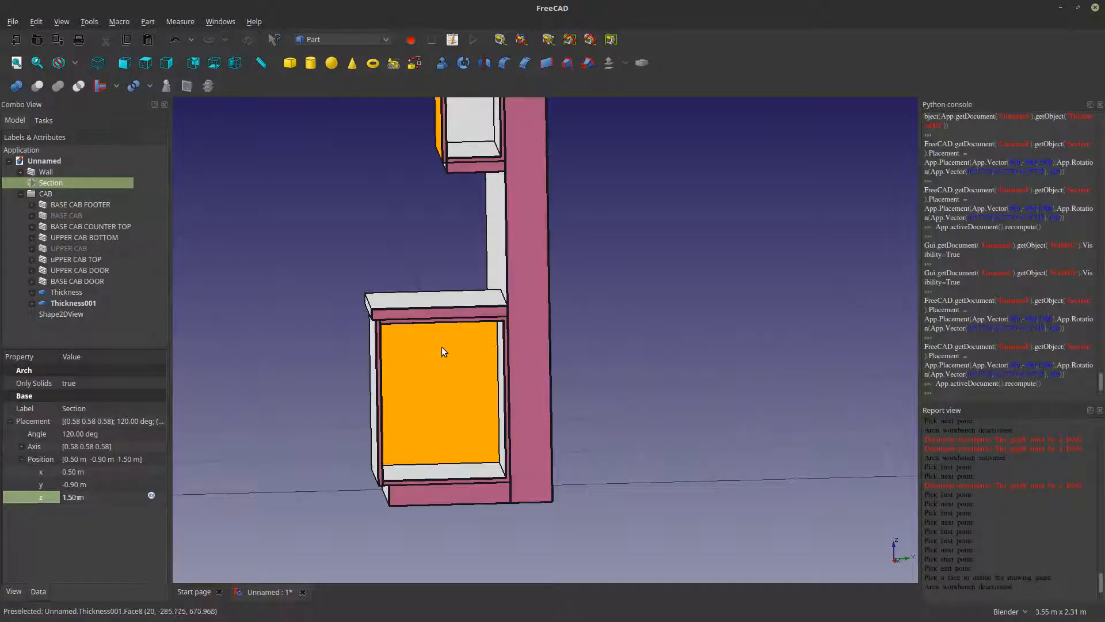
pyautogui.scroll(2, 484, 313)
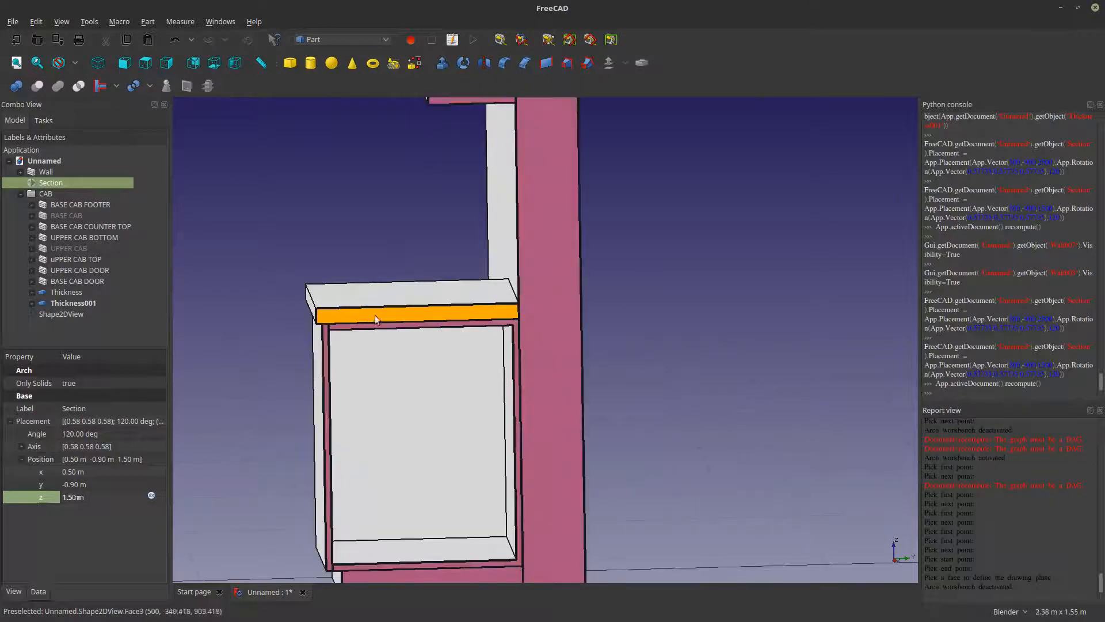
pyautogui.scroll(2, 356, 327)
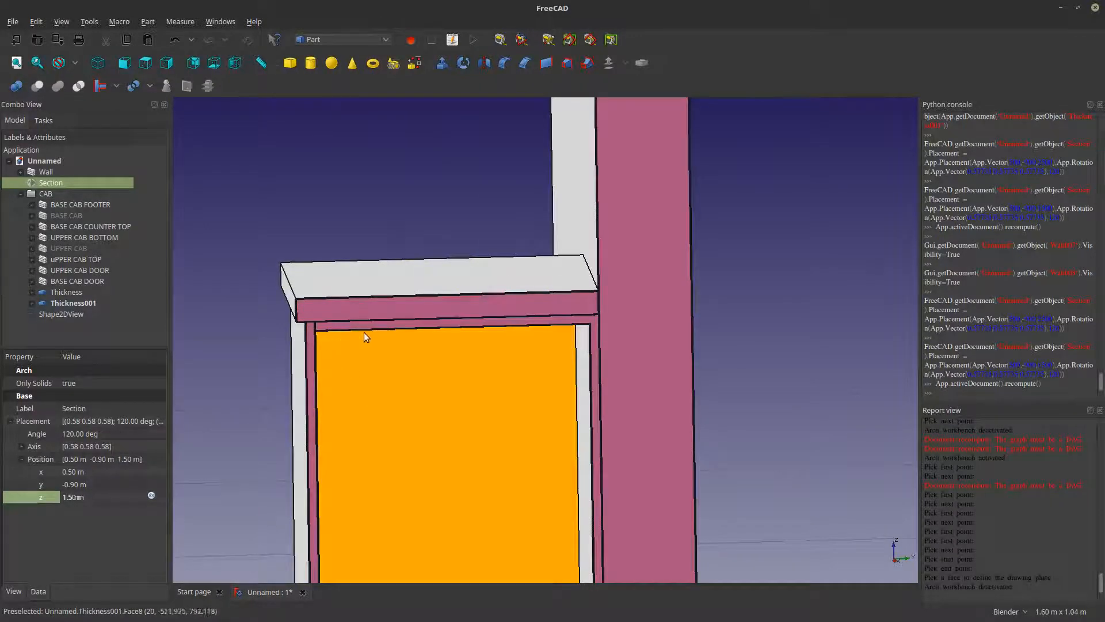
pyautogui.scroll(-2, 545, 350)
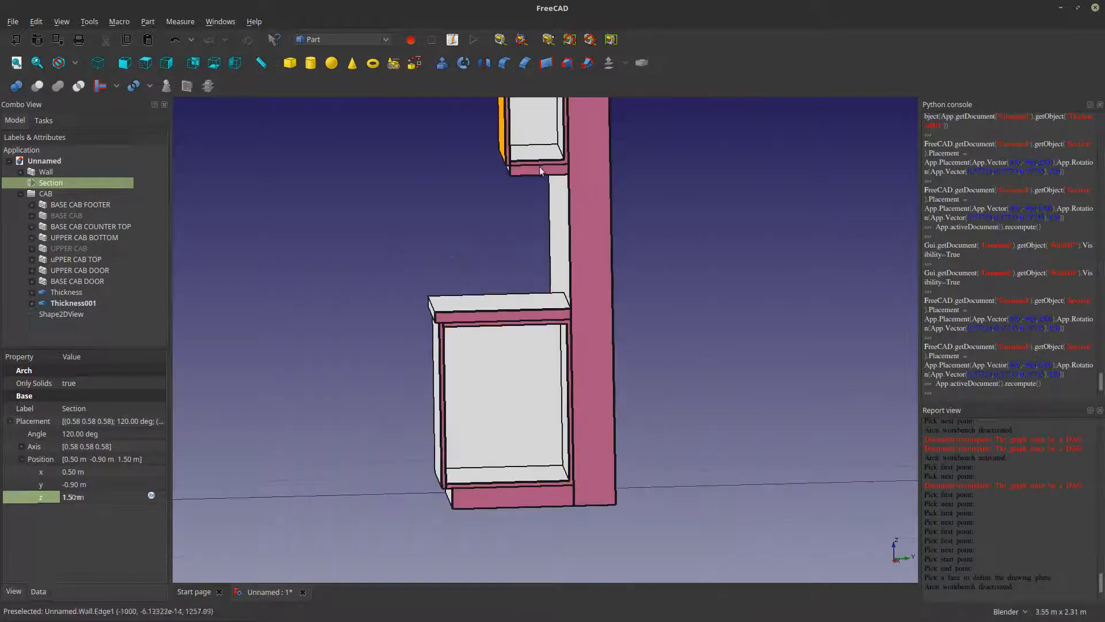
pyautogui.scroll(-3, 527, 229)
pyautogui.scroll(-5, 524, 210)
pyautogui.scroll(14, 527, 215)
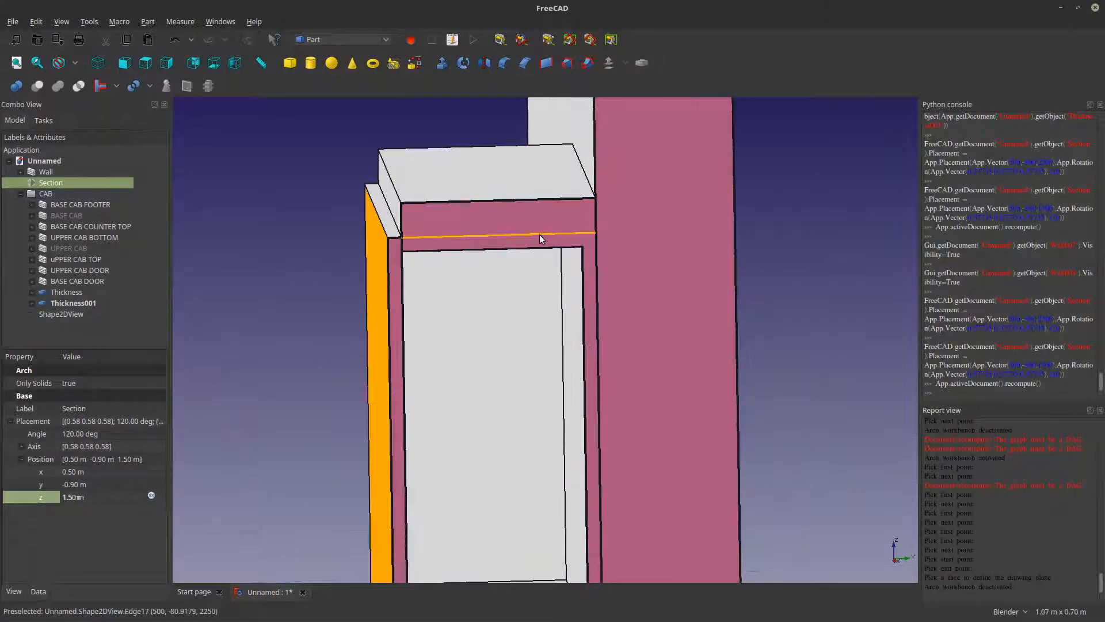
pyautogui.scroll(-10, 539, 233)
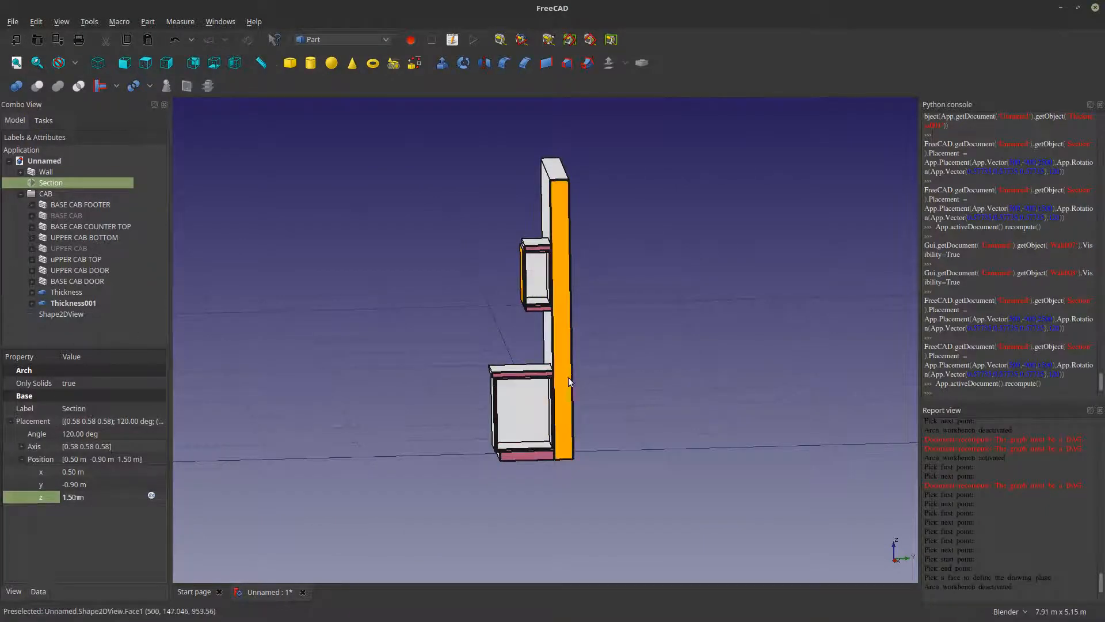
pyautogui.scroll(2, 526, 396)
pyautogui.scroll(2, 526, 396)
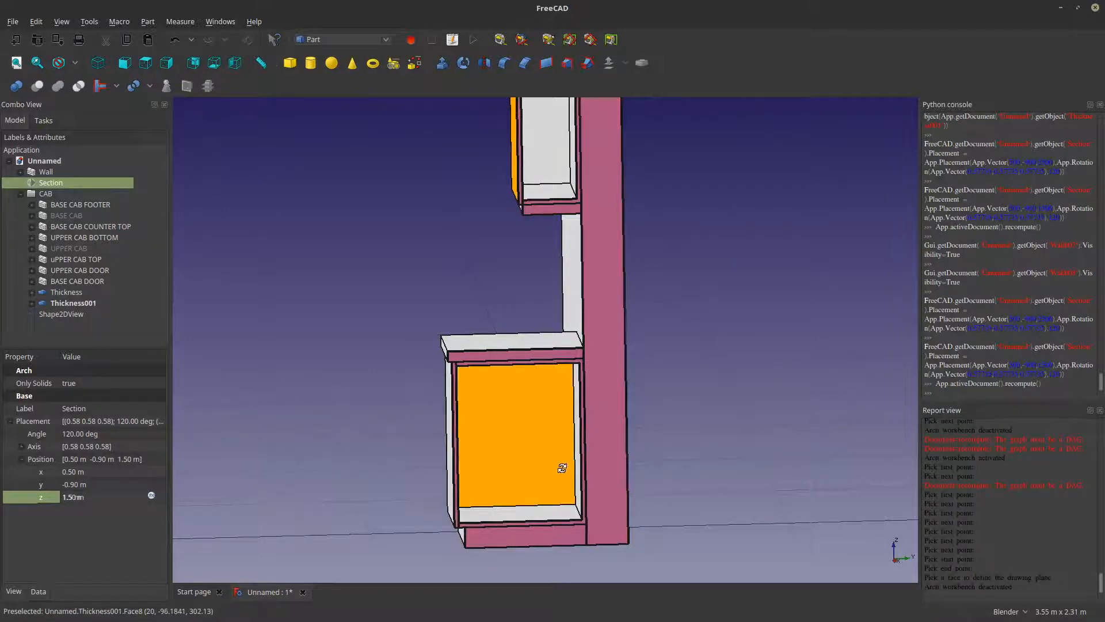
pyautogui.moveTo(563, 467); pyautogui.dragTo(579, 468, button='middle')
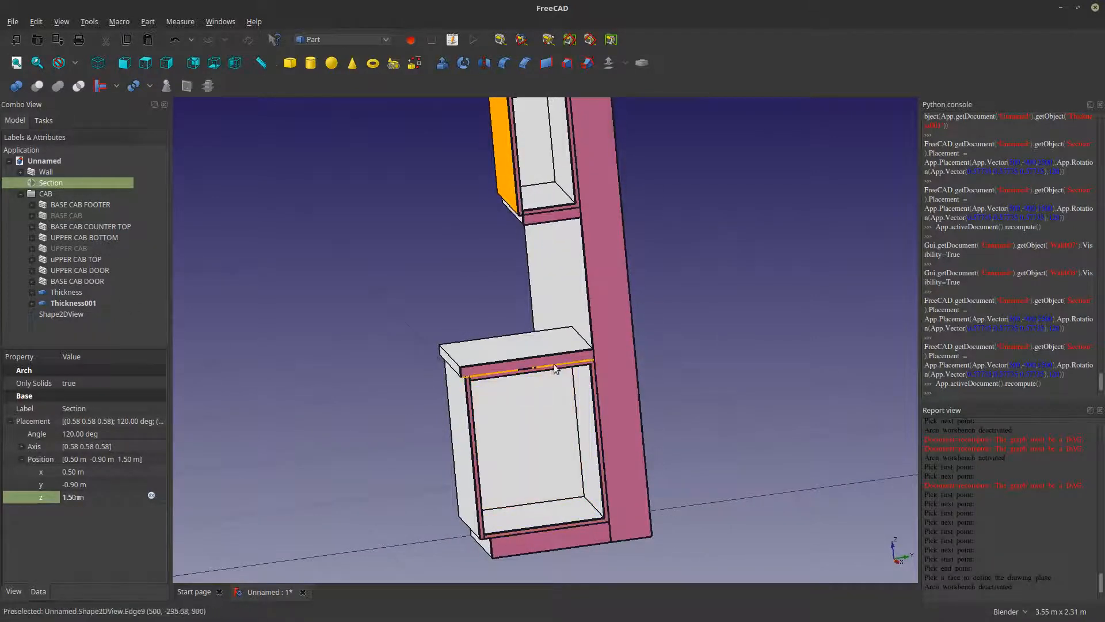
# - Move Thickness and Thickness001 out of the CAB group to the document root
pyautogui.press('space')
pyautogui.click(75, 294)
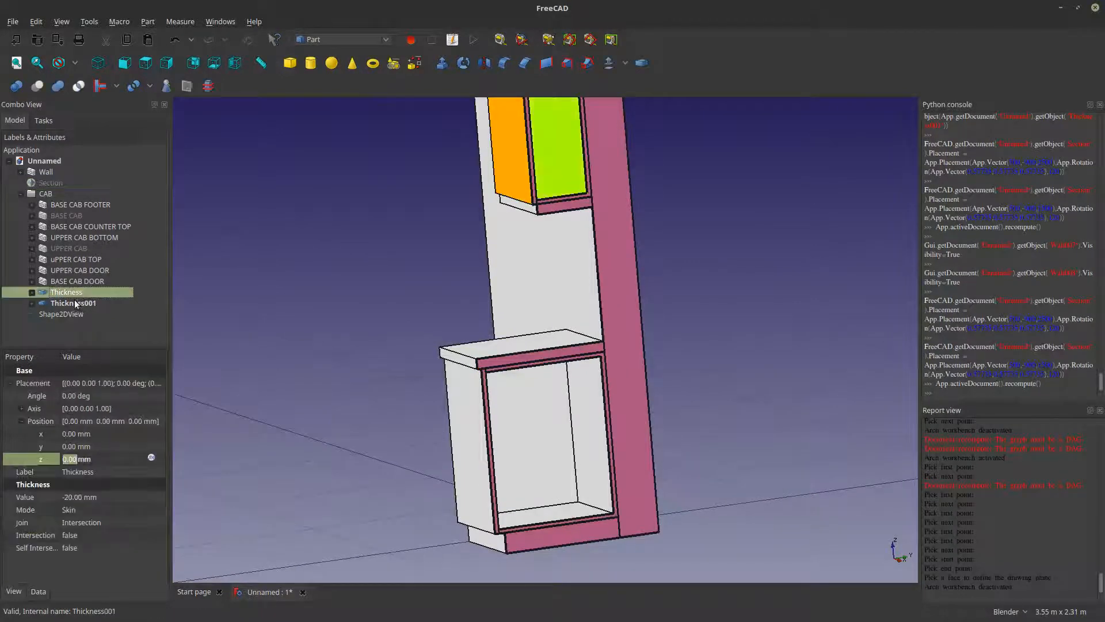
pyautogui.keyDown('ctrl'); pyautogui.click(74, 303); pyautogui.keyUp('ctrl')
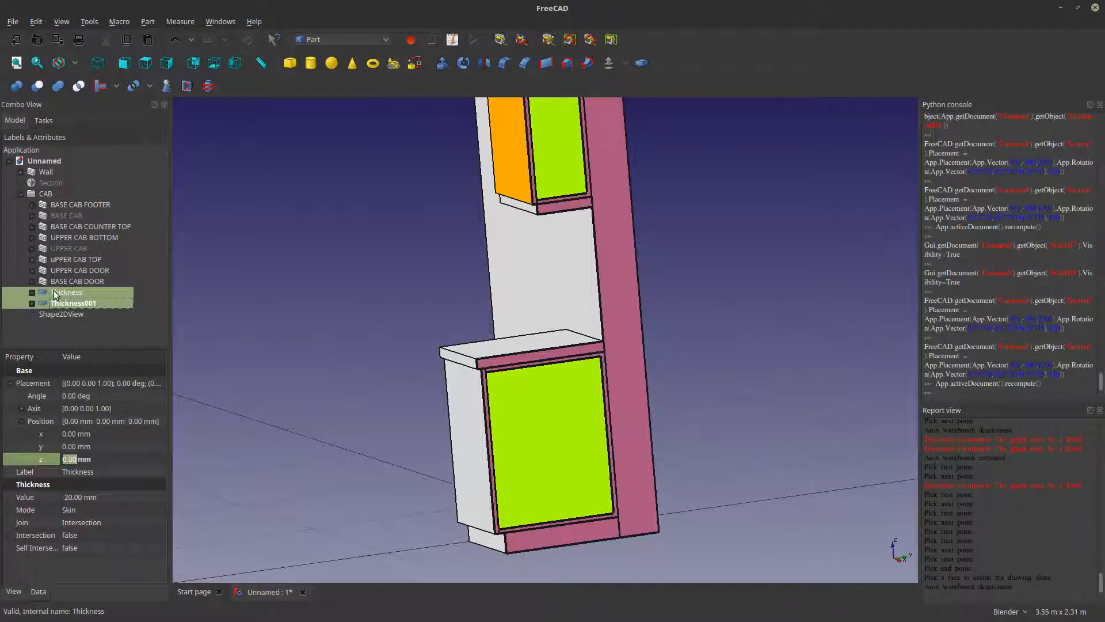
pyautogui.moveTo(54, 294); pyautogui.dragTo(37, 163)
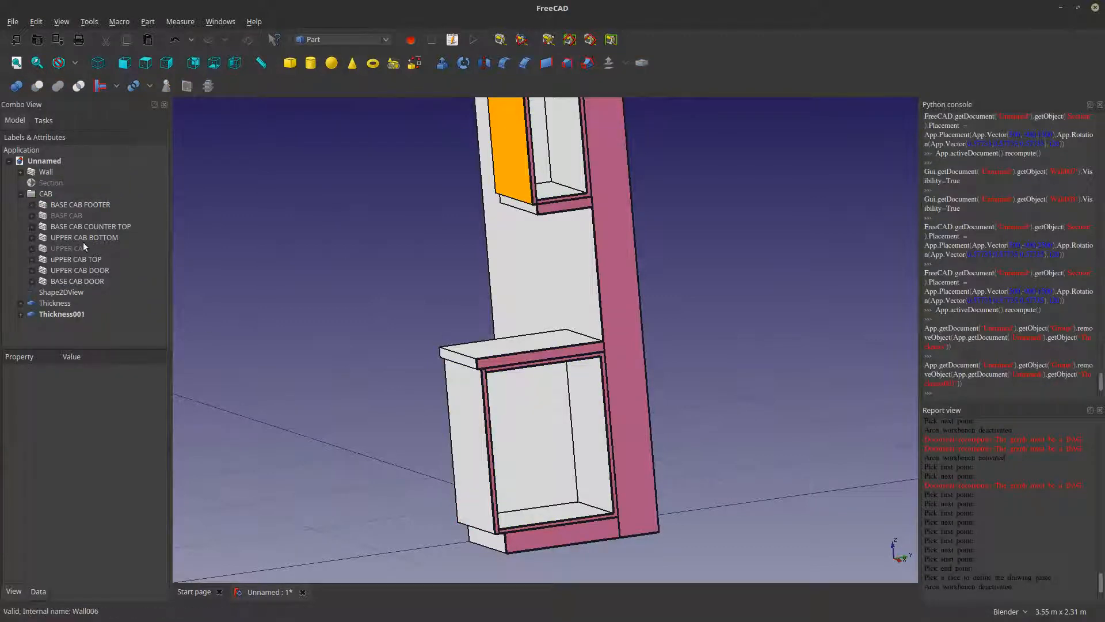
# - Re-enter the Section's z position as 1.50 m and recompute the cut without the two hollowed bodies
pyautogui.click(47, 184)
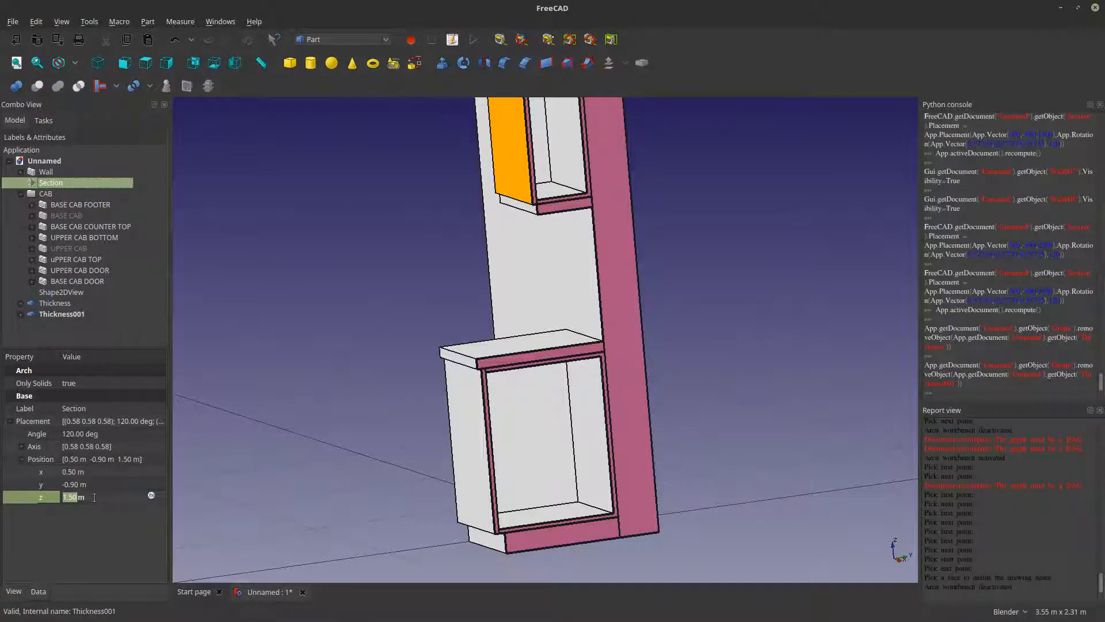
pyautogui.scroll(1, 92, 495)
pyautogui.scroll(-1, 92, 495)
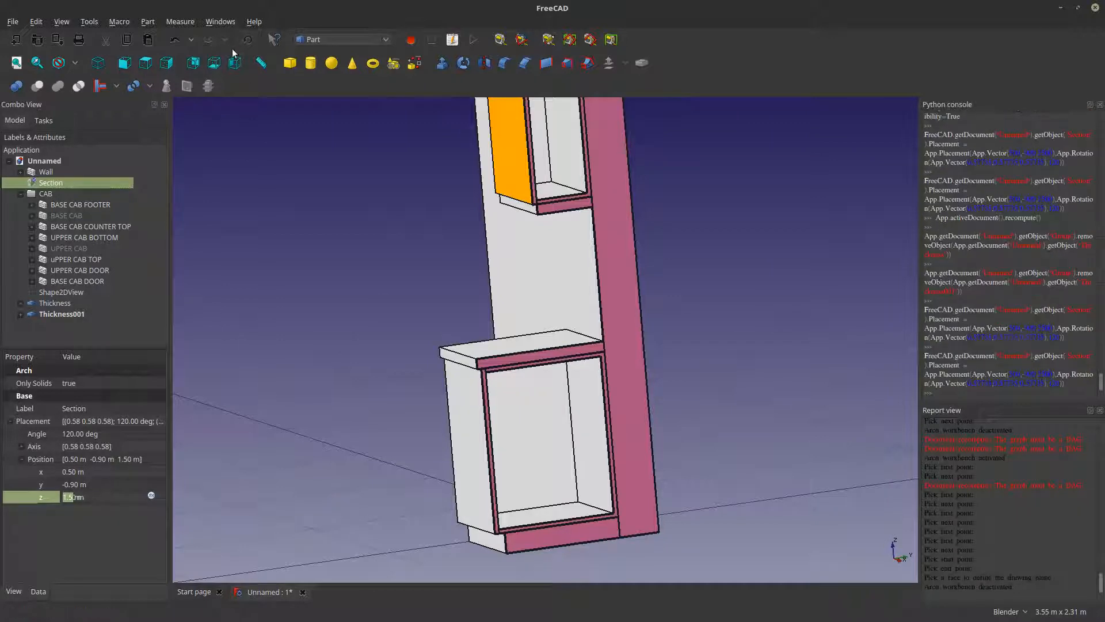
pyautogui.click(247, 40)
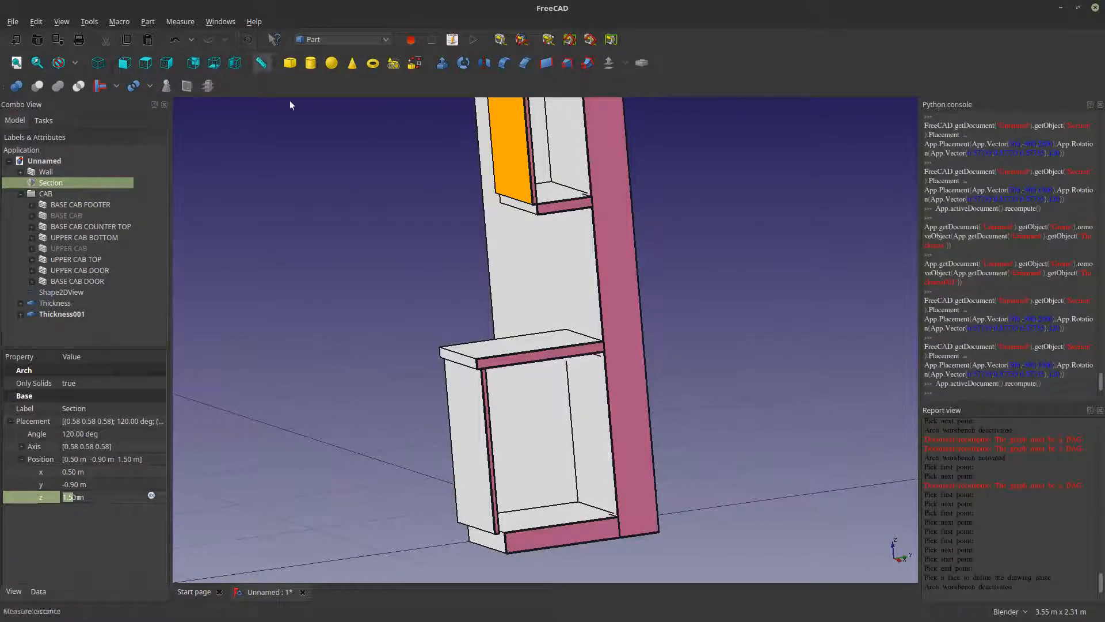
pyautogui.moveTo(556, 343); pyautogui.dragTo(658, 378, button='middle')
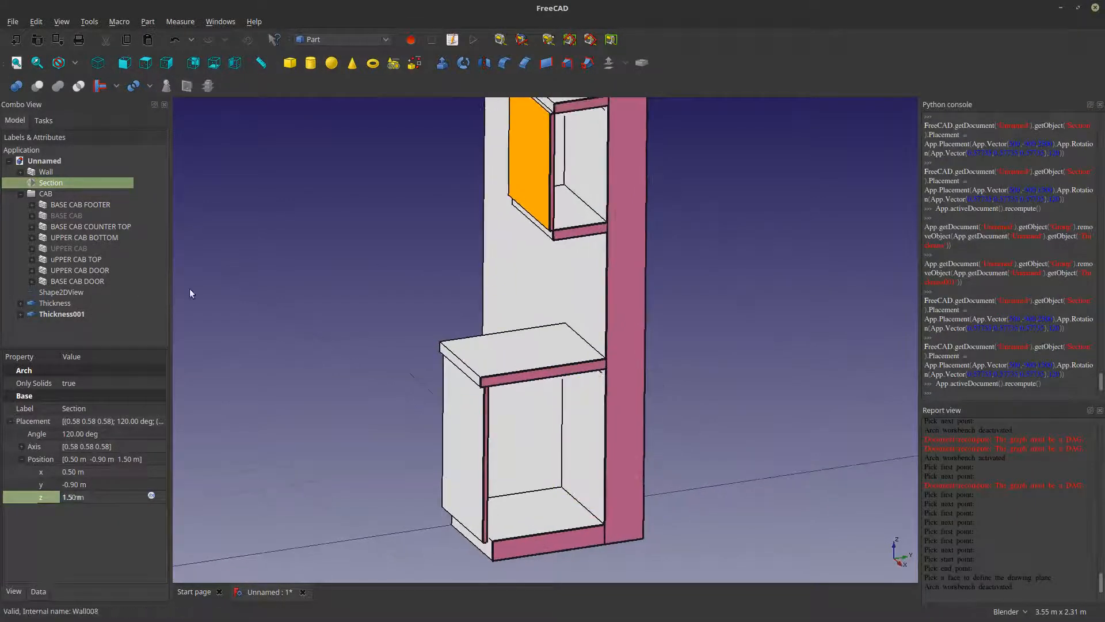
# - Hide BASE CAB DOOR and the Shape2DView of the section
pyautogui.moveTo(592, 461); pyautogui.dragTo(580, 398, button='middle')
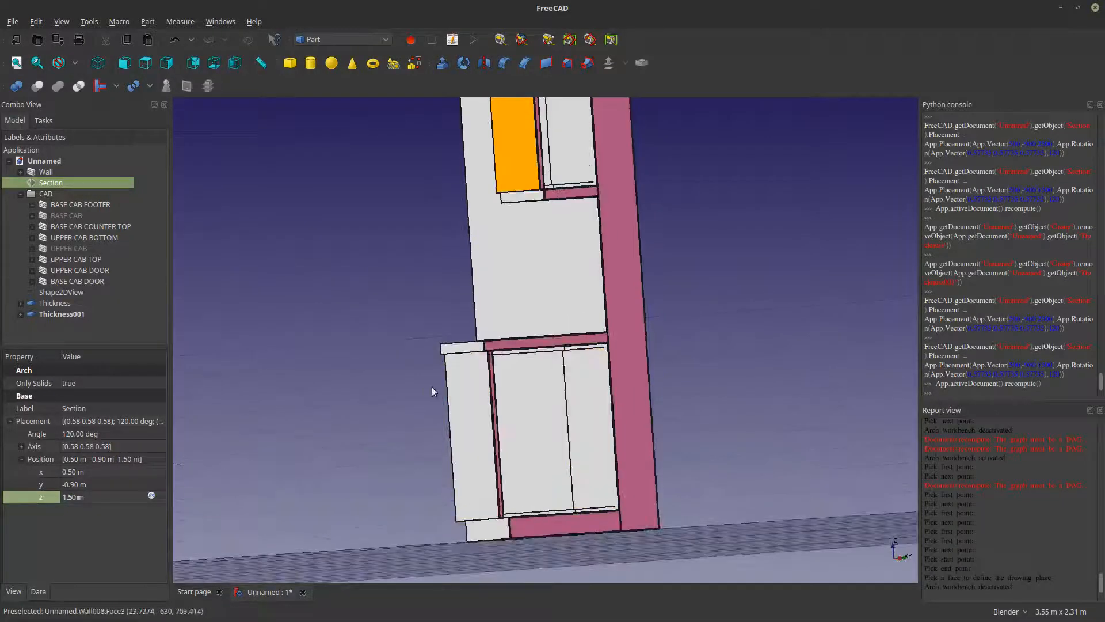
pyautogui.click(461, 381)
pyautogui.press('space')
pyautogui.moveTo(462, 381); pyautogui.dragTo(673, 347, button='middle')
pyautogui.click(70, 291)
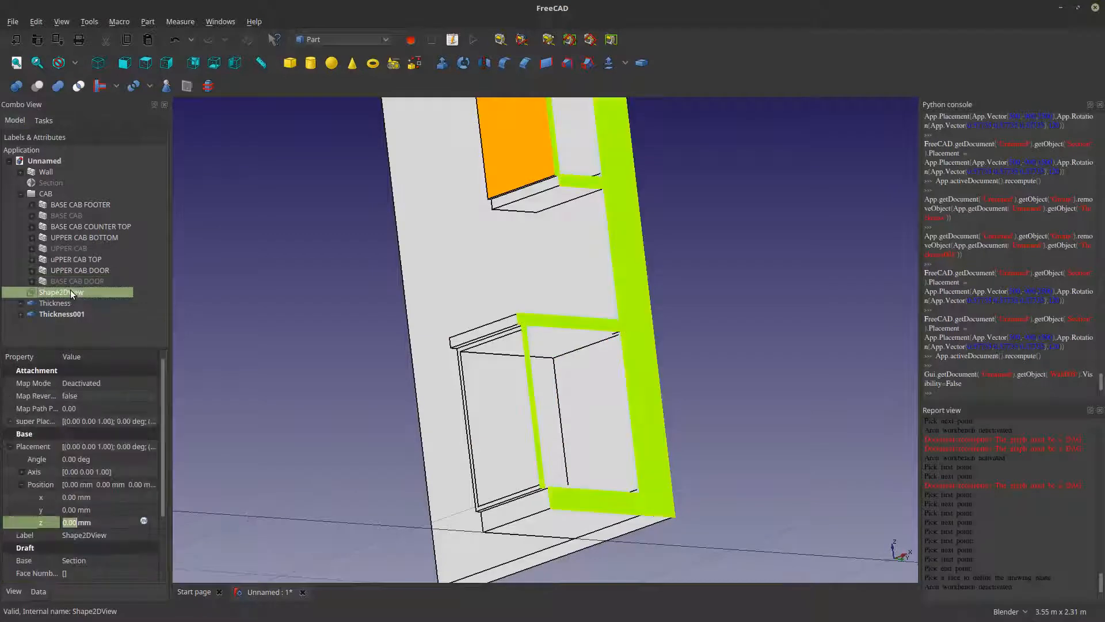
pyautogui.press('space')
# - Set the Section's Cut View property to false and clear the selection
pyautogui.click(58, 183)
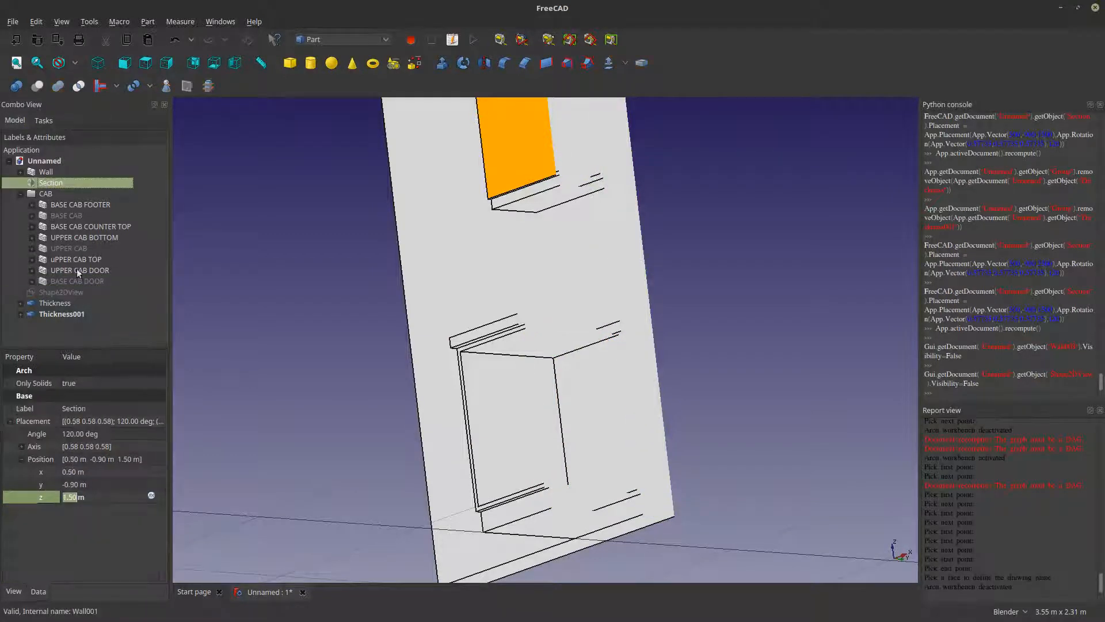
pyautogui.click(16, 594)
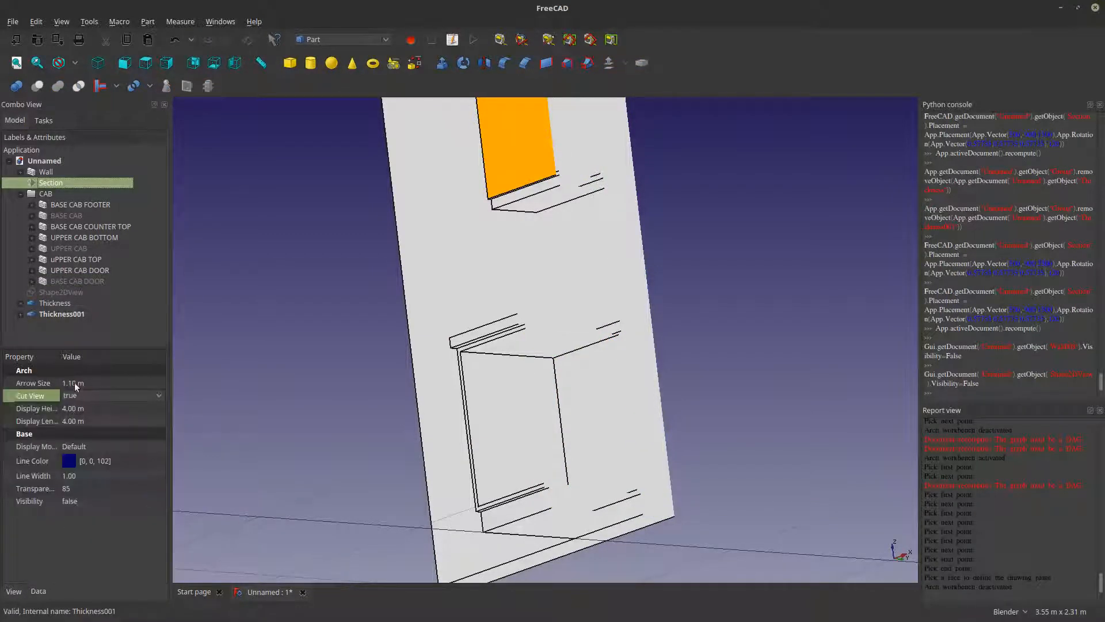
pyautogui.click(75, 394)
pyautogui.click(77, 385)
pyautogui.click(312, 387)
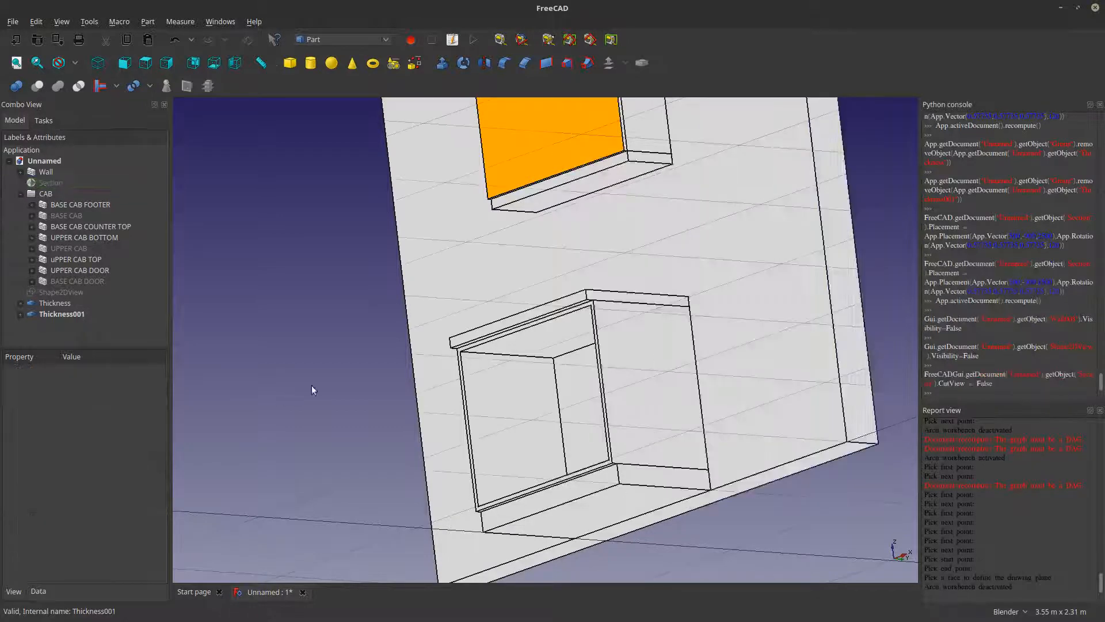
# - Set the transparency of Thickness and Thickness001 to 80 and clear the selection
pyautogui.moveTo(577, 376); pyautogui.dragTo(641, 427, button='middle')
pyautogui.scroll(2, 677, 492)
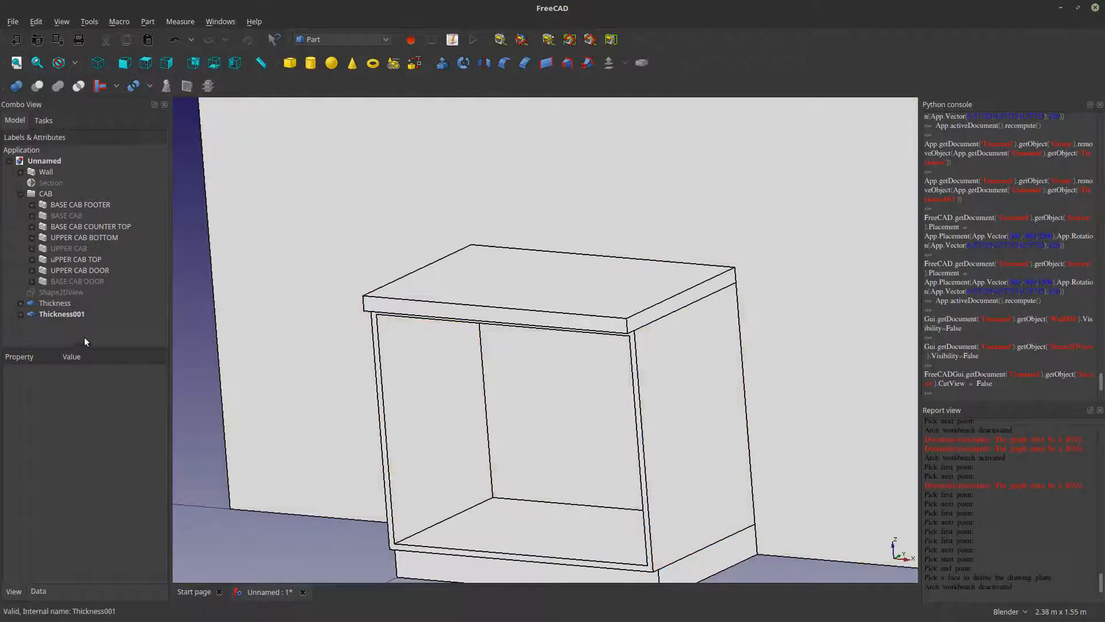
pyautogui.click(64, 306)
pyautogui.keyDown('ctrl'); pyautogui.click(61, 312); pyautogui.keyUp('ctrl')
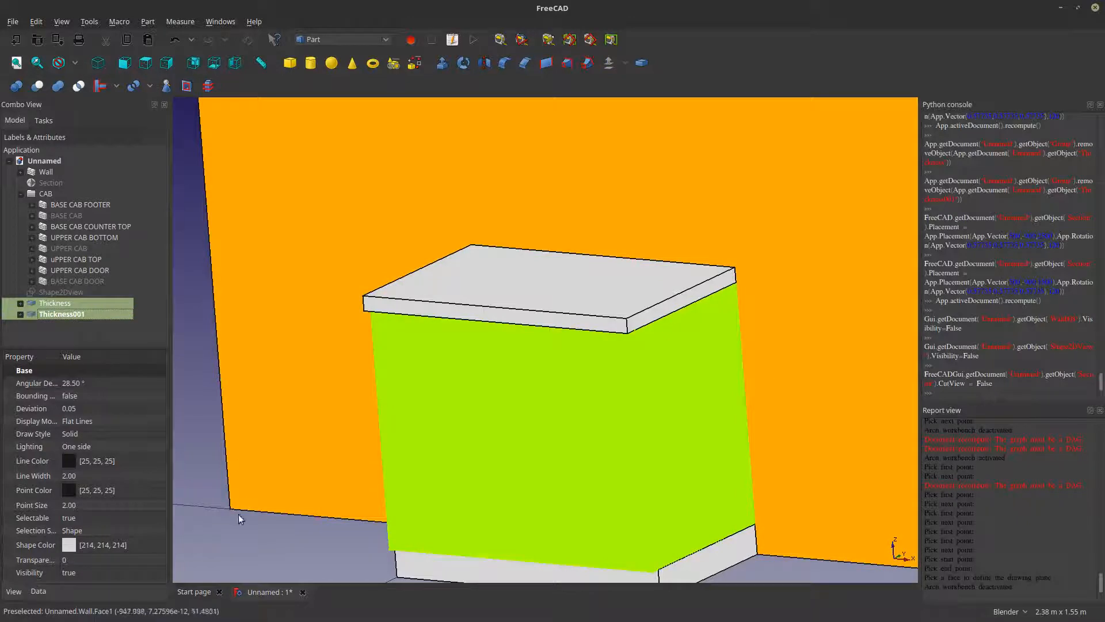
pyautogui.click(238, 513)
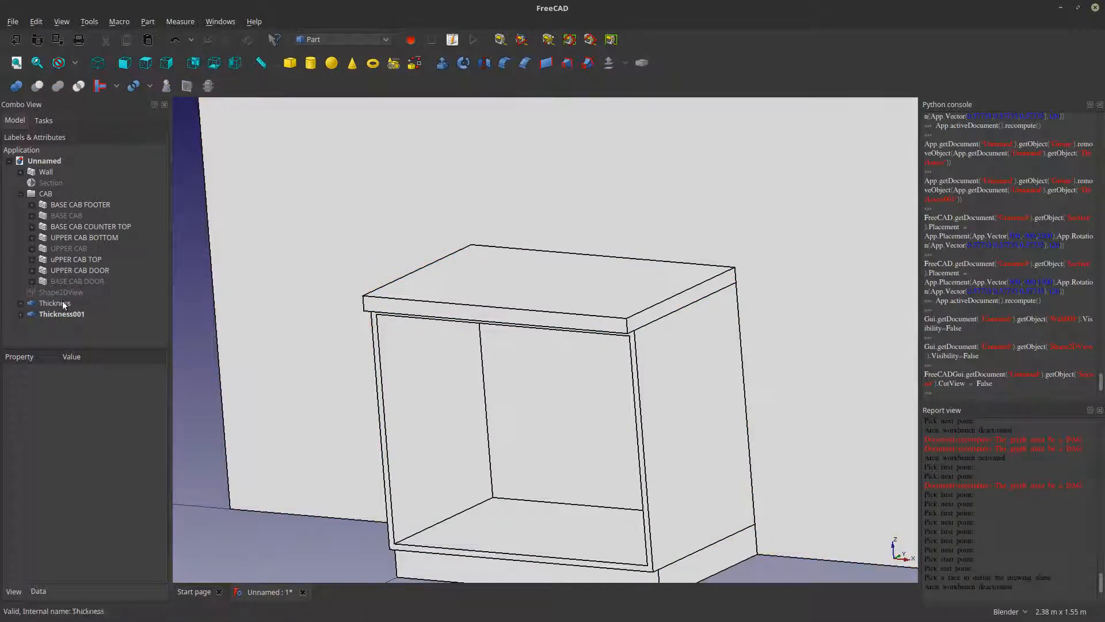
pyautogui.click(61, 303)
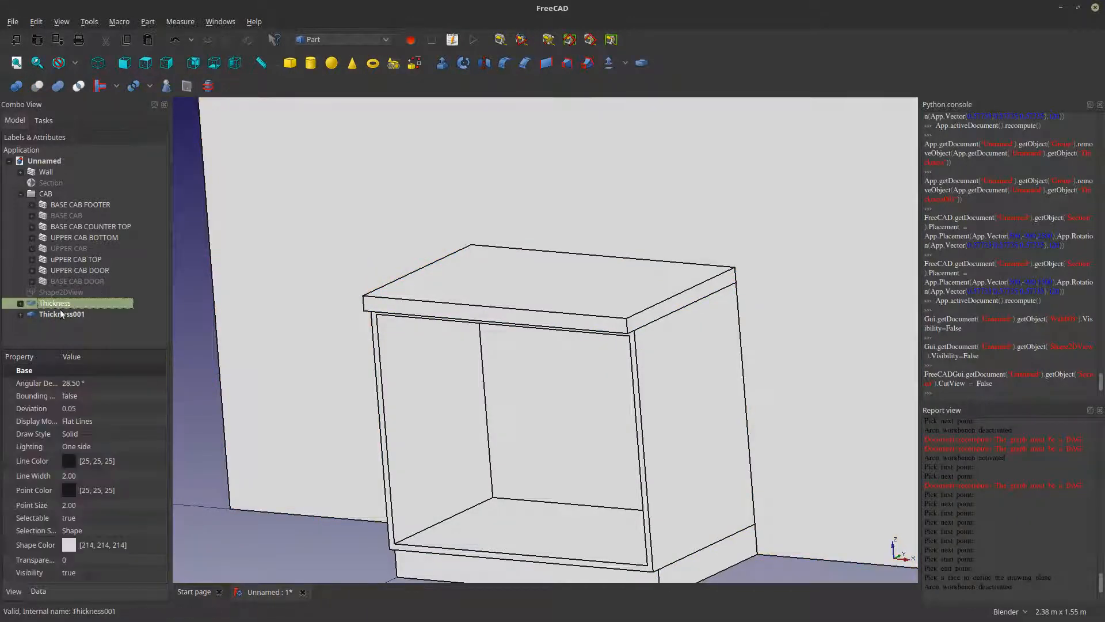
pyautogui.keyDown('ctrl'); pyautogui.click(60, 313); pyautogui.keyUp('ctrl')
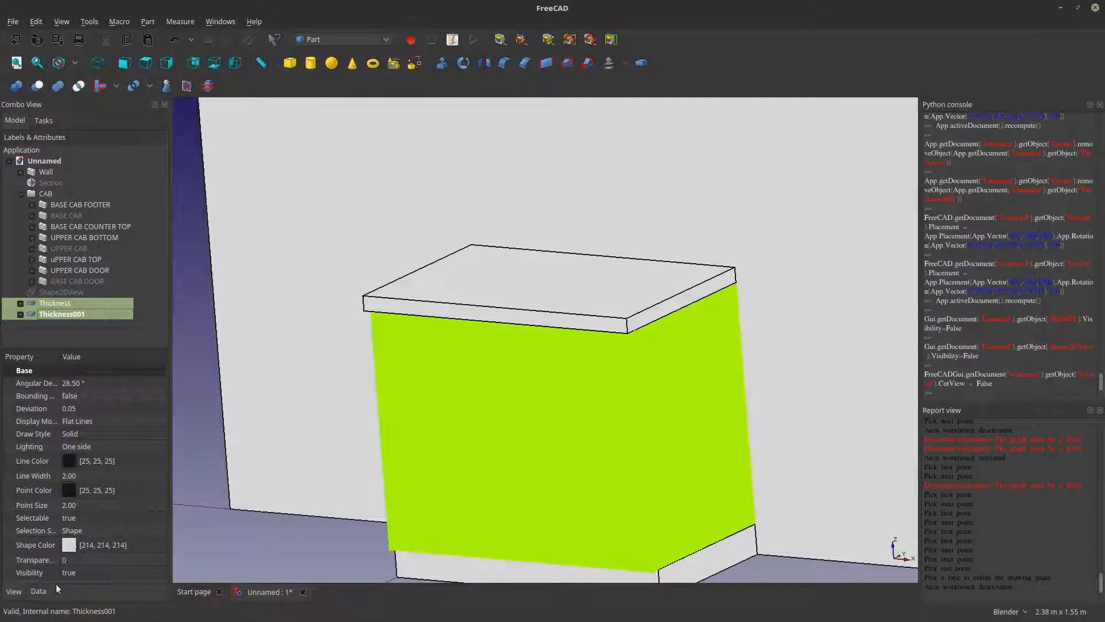
pyautogui.click(91, 559)
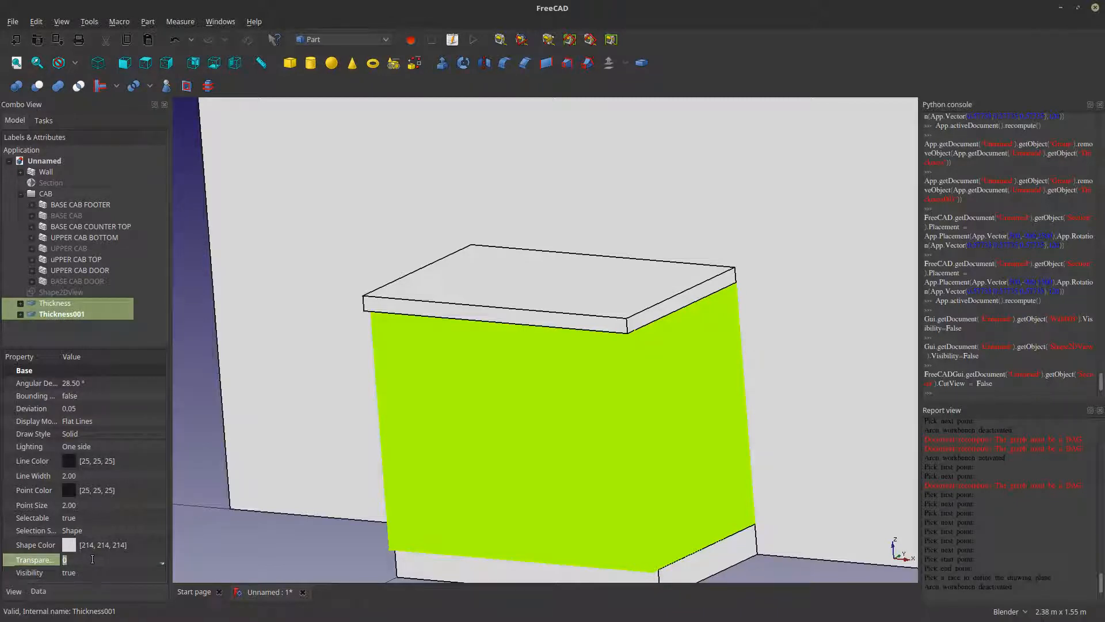
pyautogui.write('80')
pyautogui.press('Return')
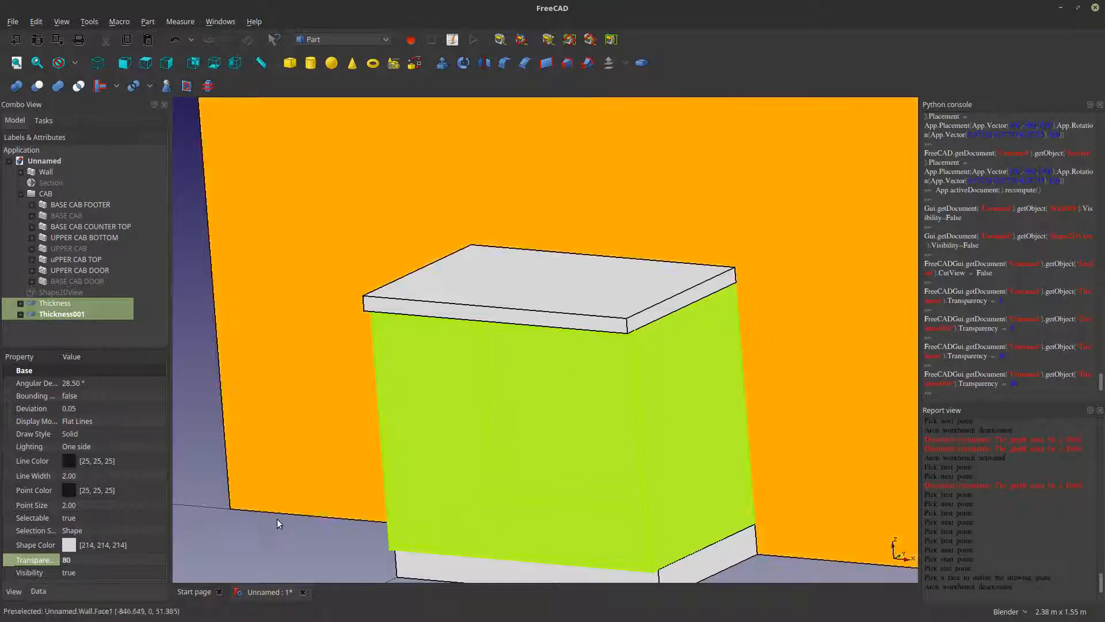
pyautogui.click(270, 544)
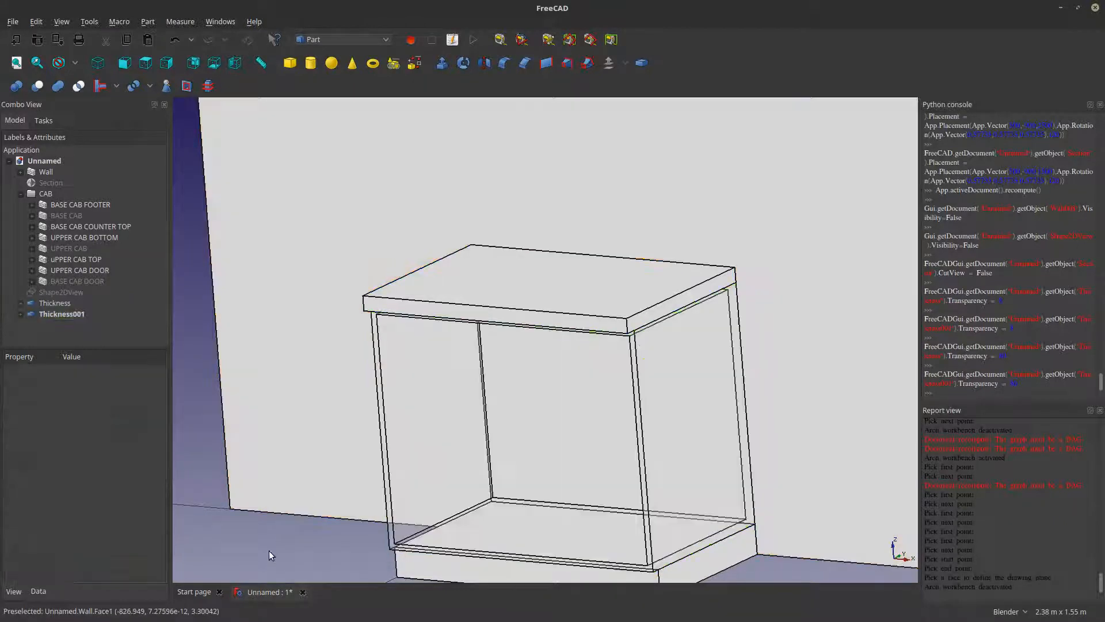
# - Hide UPPER CAB DOOR on the front of the upper cabinet
pyautogui.scroll(-4, 352, 450)
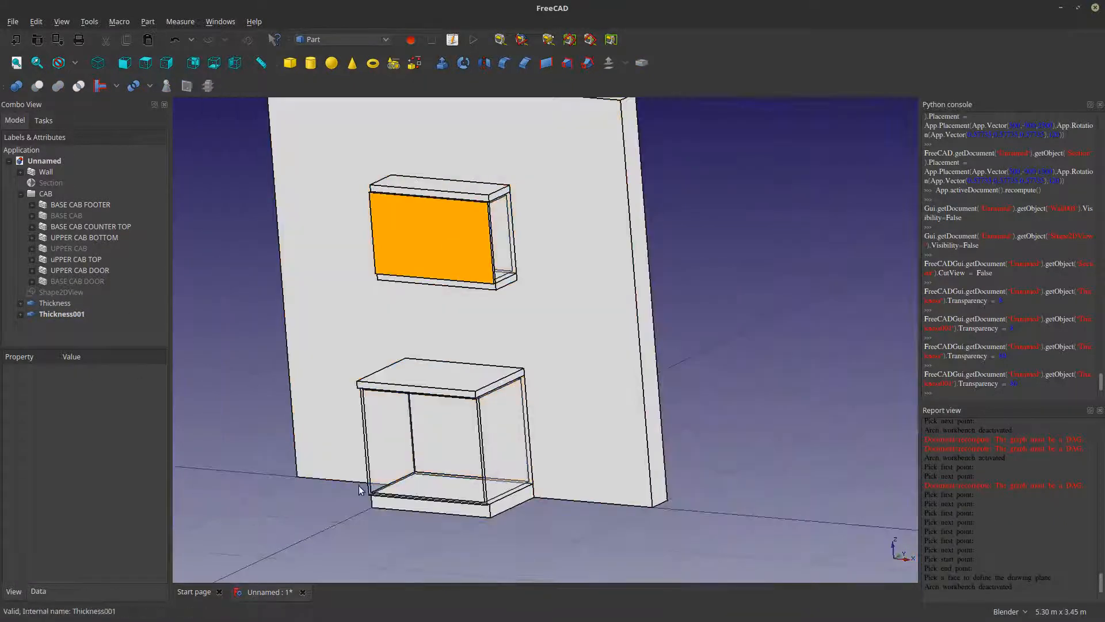
pyautogui.click(414, 274)
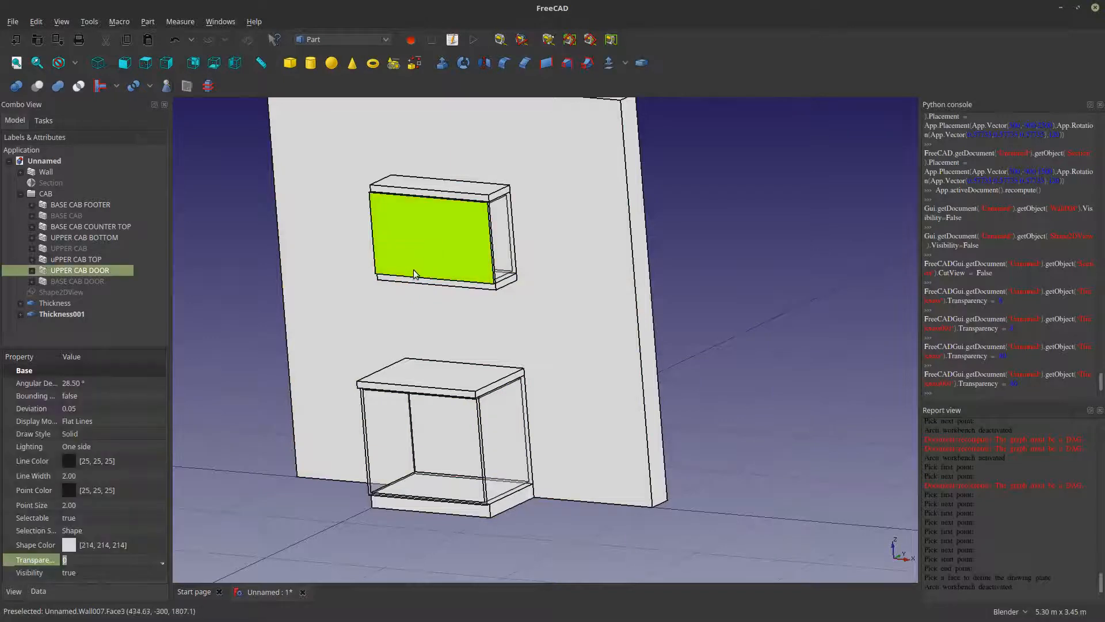
pyautogui.press('space')
pyautogui.click(215, 464)
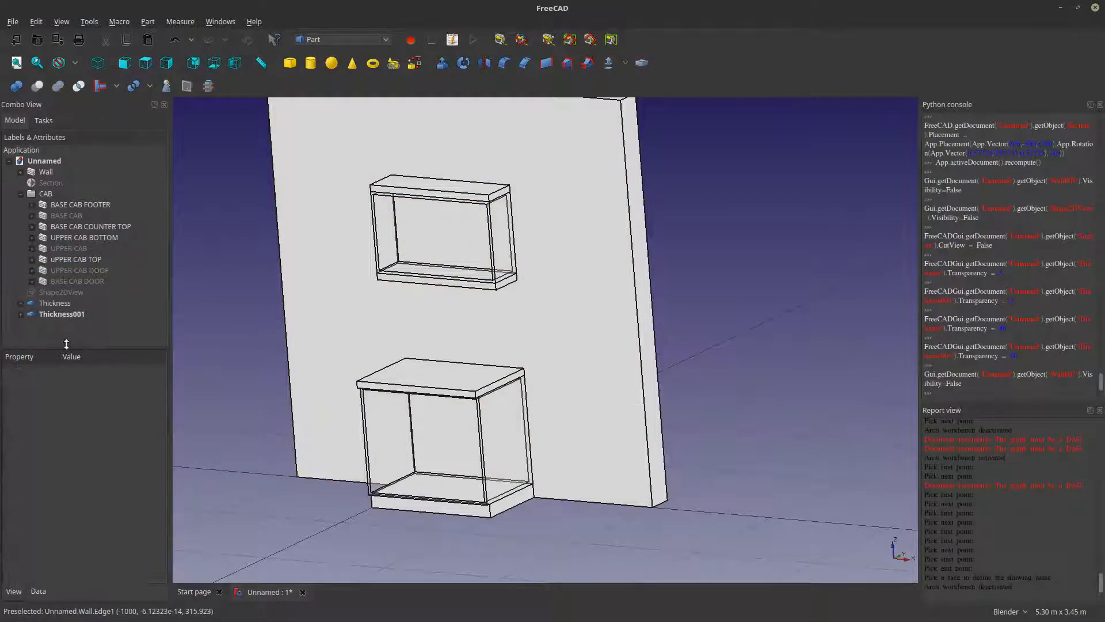
# - Set the line width of Thickness and Thickness001 to 1.00
pyautogui.click(57, 314)
pyautogui.keyDown('ctrl'); pyautogui.click(54, 303); pyautogui.keyUp('ctrl')
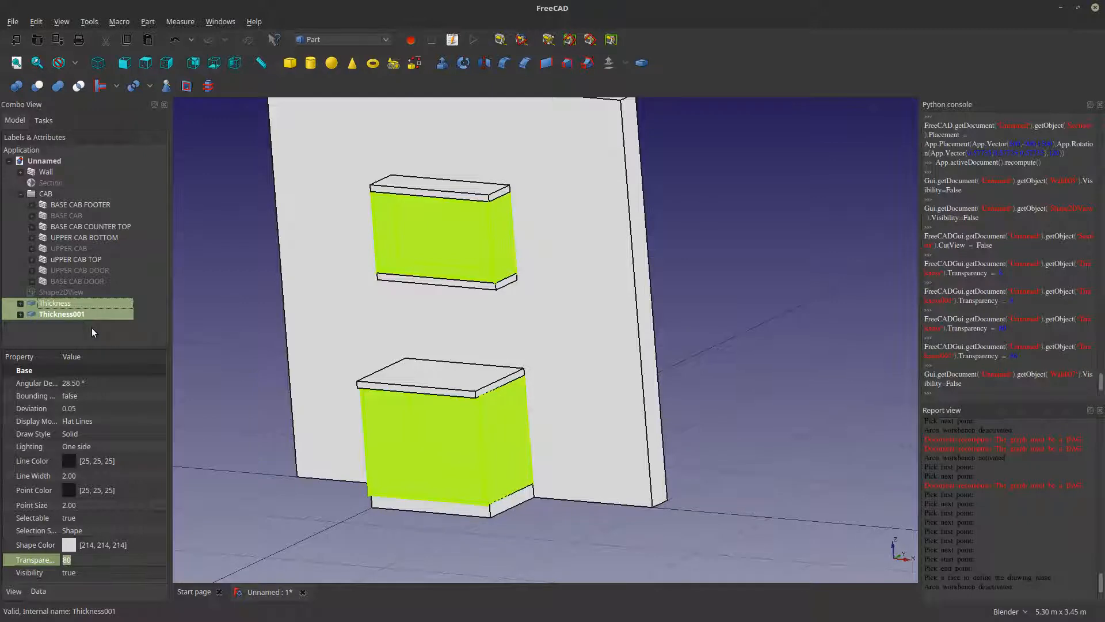
pyautogui.click(59, 303)
pyautogui.keyDown('ctrl'); pyautogui.click(62, 314); pyautogui.keyUp('ctrl')
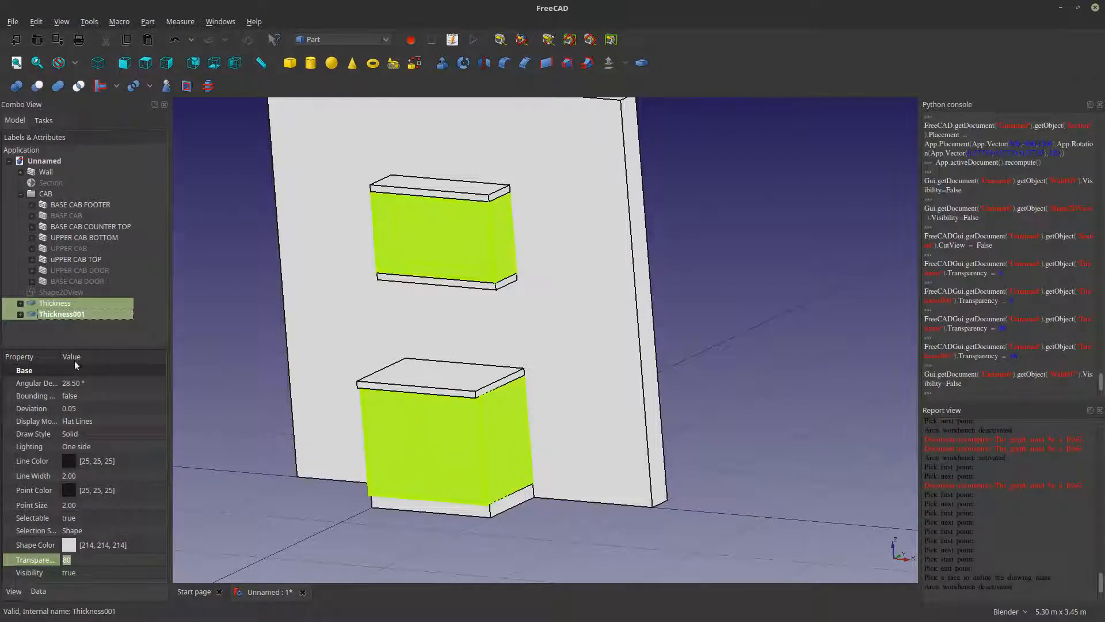
pyautogui.click(109, 476)
pyautogui.scroll(-1, 109, 477)
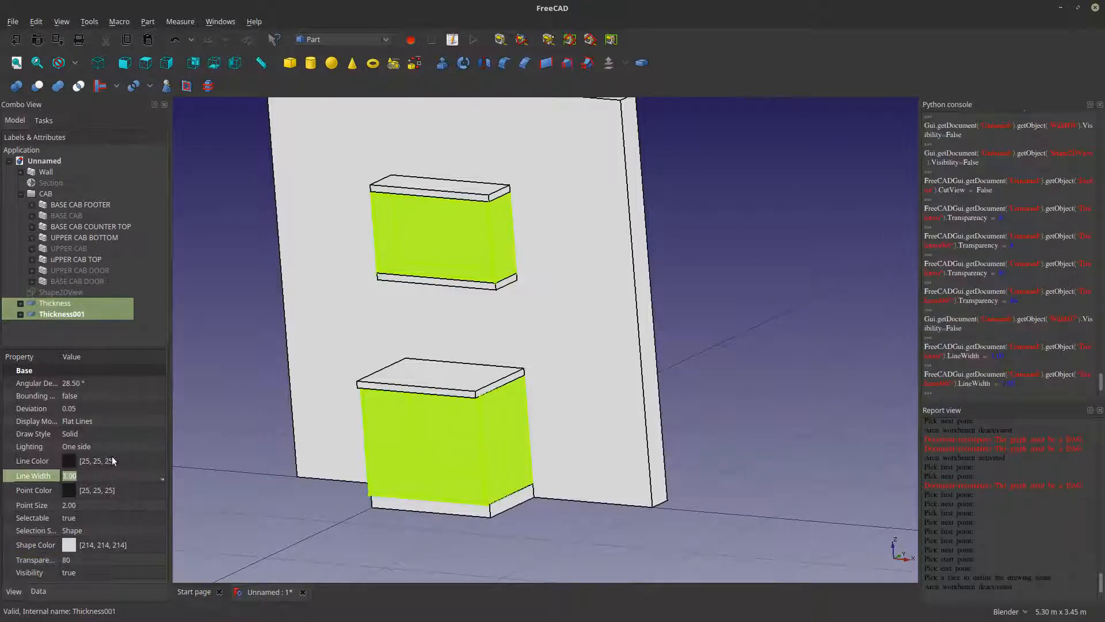
# - Change the line color of the two hollowed cabinet bodies to red
pyautogui.click(113, 460)
pyautogui.click(118, 460)
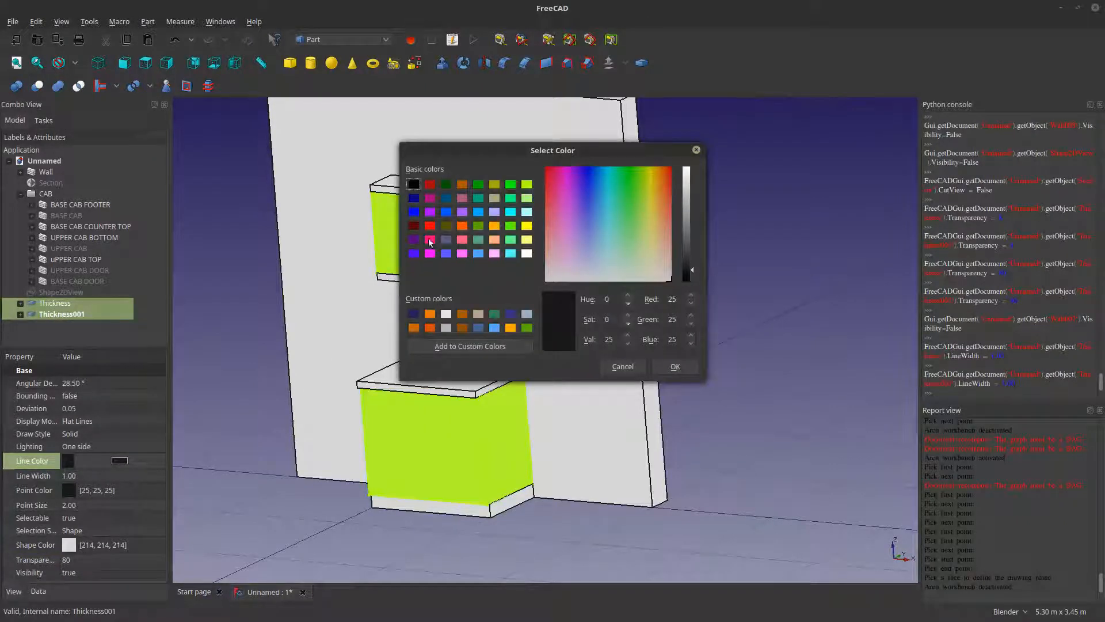
pyautogui.click(431, 227)
pyautogui.click(675, 367)
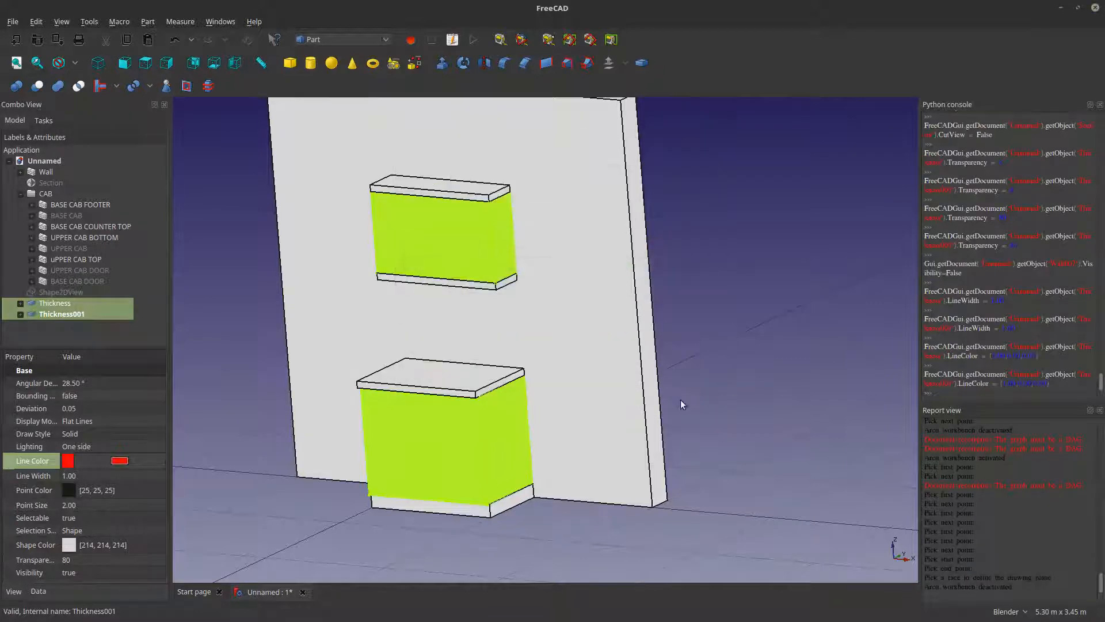
# - Set the line color of Thickness and Thickness001 to blue (0, 0, 255) and clear the selection
pyautogui.click(140, 464)
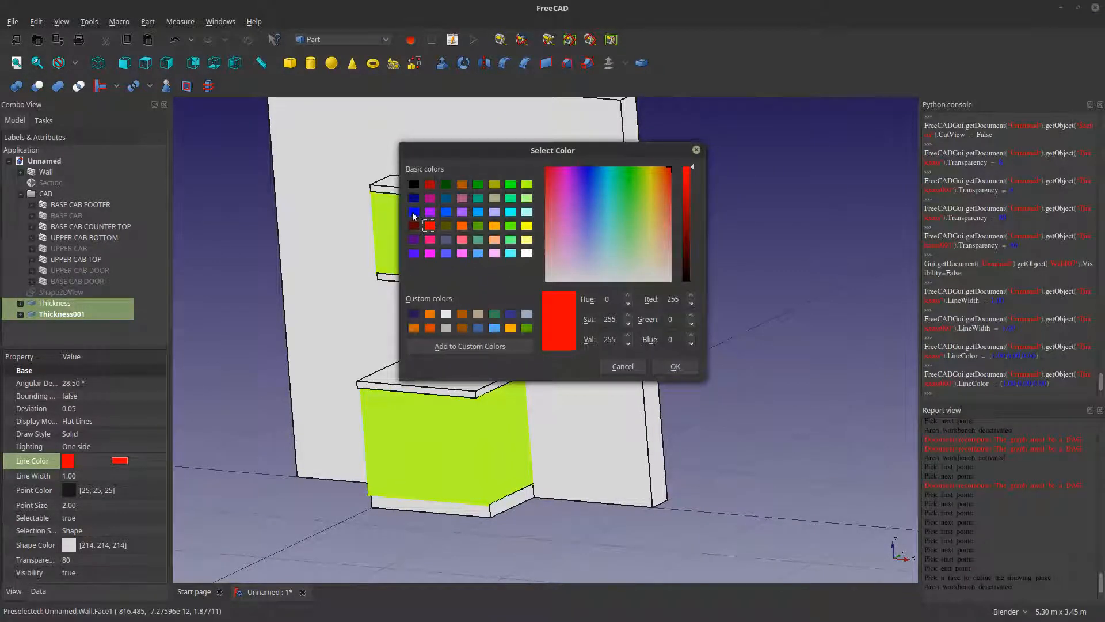
pyautogui.click(414, 213)
pyautogui.click(676, 367)
pyautogui.click(741, 379)
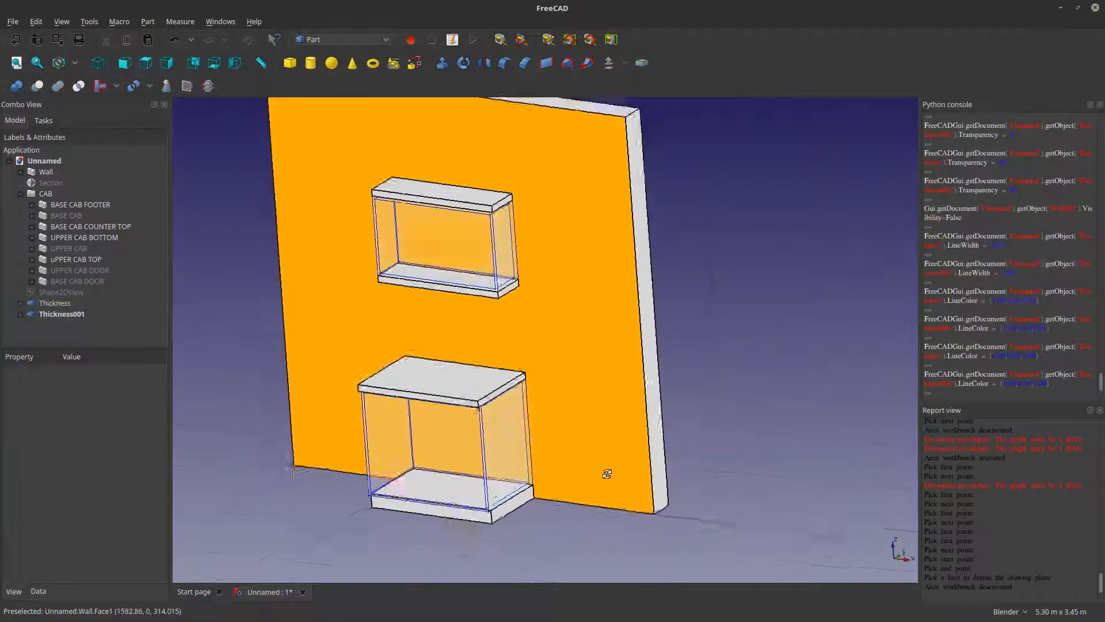
# - Set the draw style of Thickness and Thickness001 to Dashdot, keeping the Flat Lines display mode
pyautogui.click(57, 303)
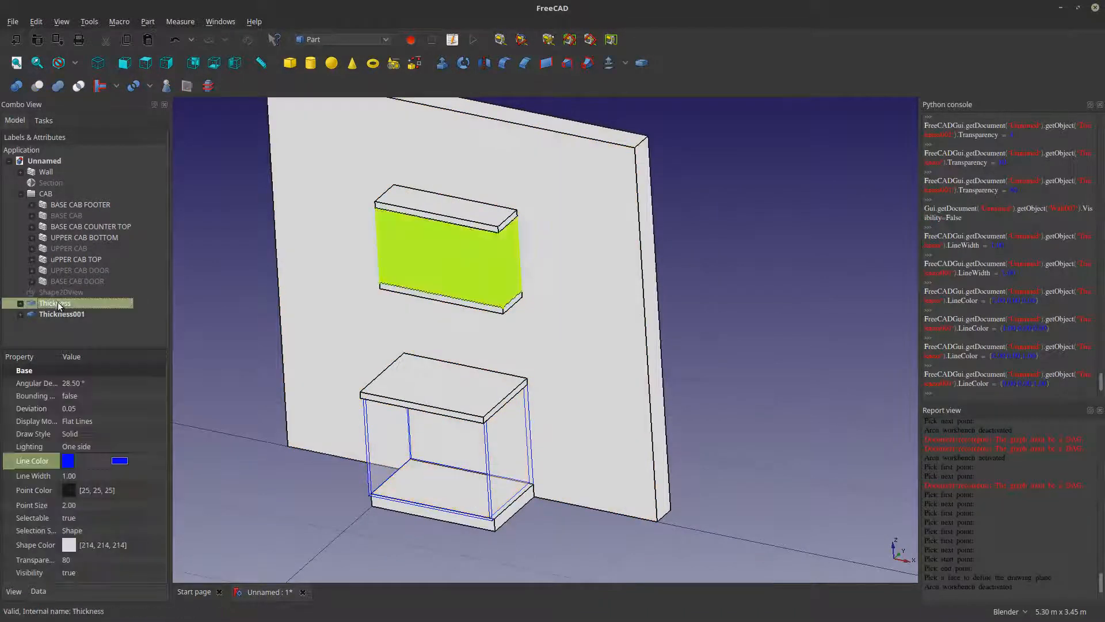
pyautogui.keyDown('ctrl'); pyautogui.click(57, 315); pyautogui.keyUp('ctrl')
pyautogui.click(92, 422)
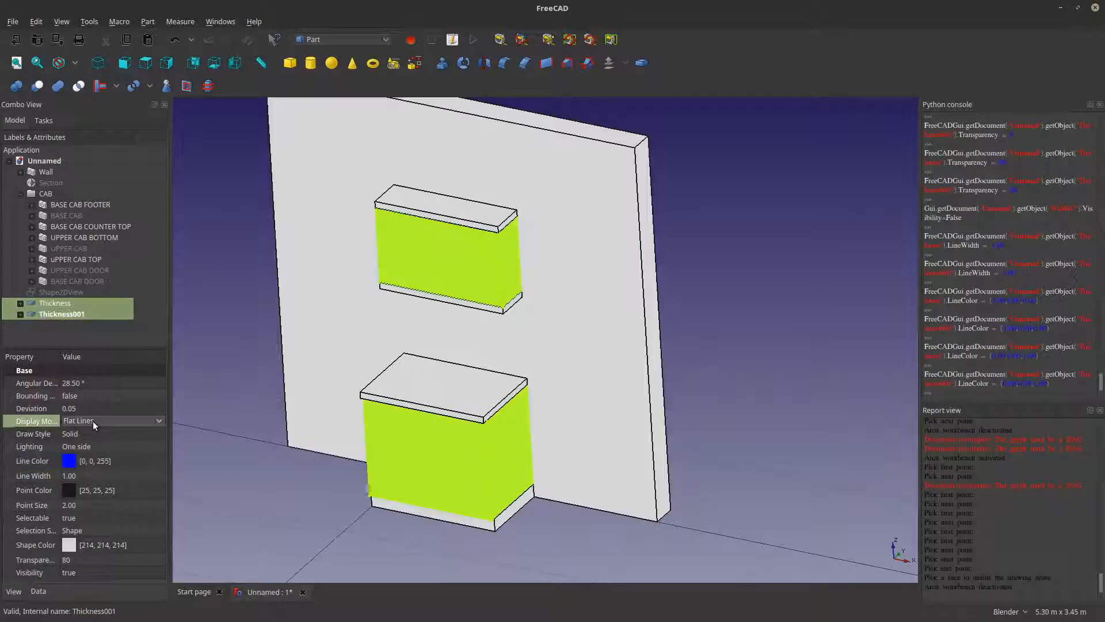
pyautogui.click(92, 420)
pyautogui.click(89, 420)
pyautogui.click(96, 446)
pyautogui.click(96, 446)
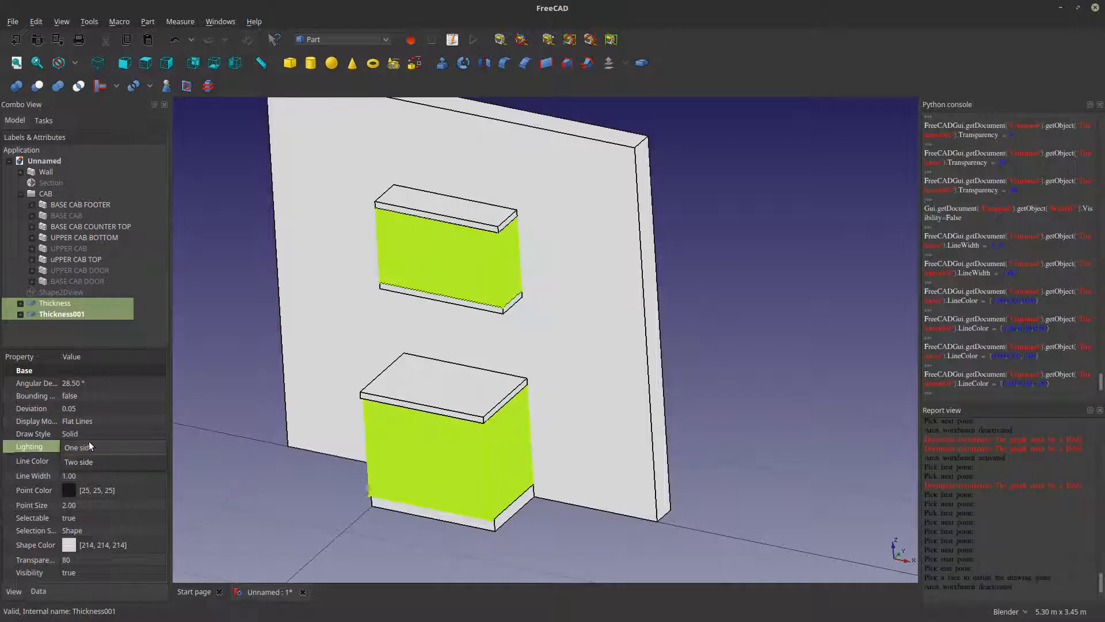
pyautogui.click(88, 447)
pyautogui.click(99, 434)
pyautogui.click(99, 434)
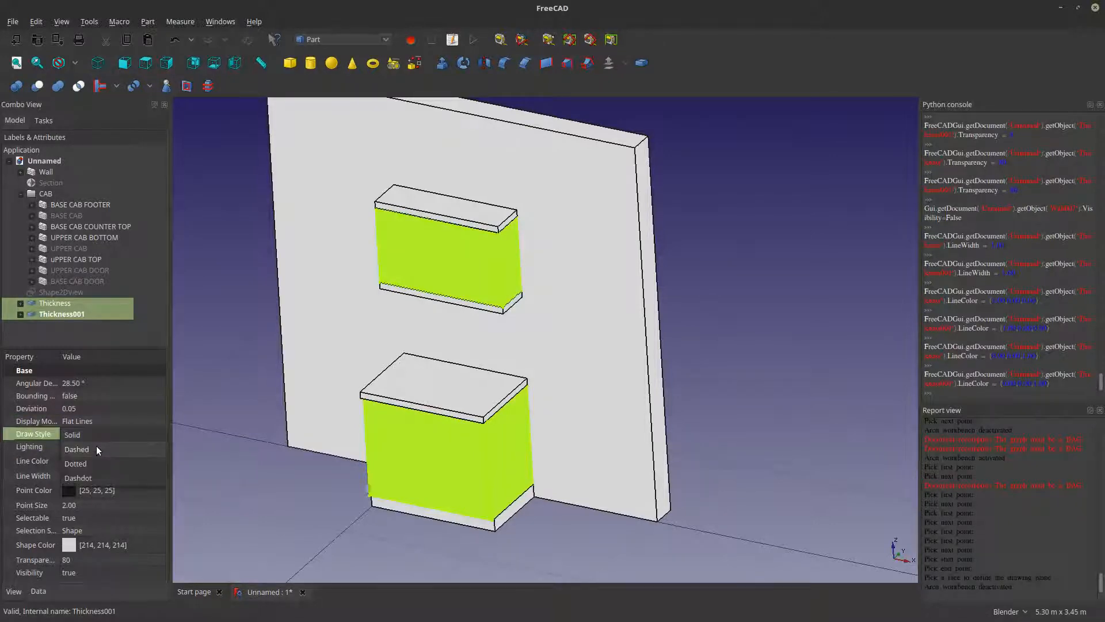
pyautogui.click(91, 478)
pyautogui.click(240, 496)
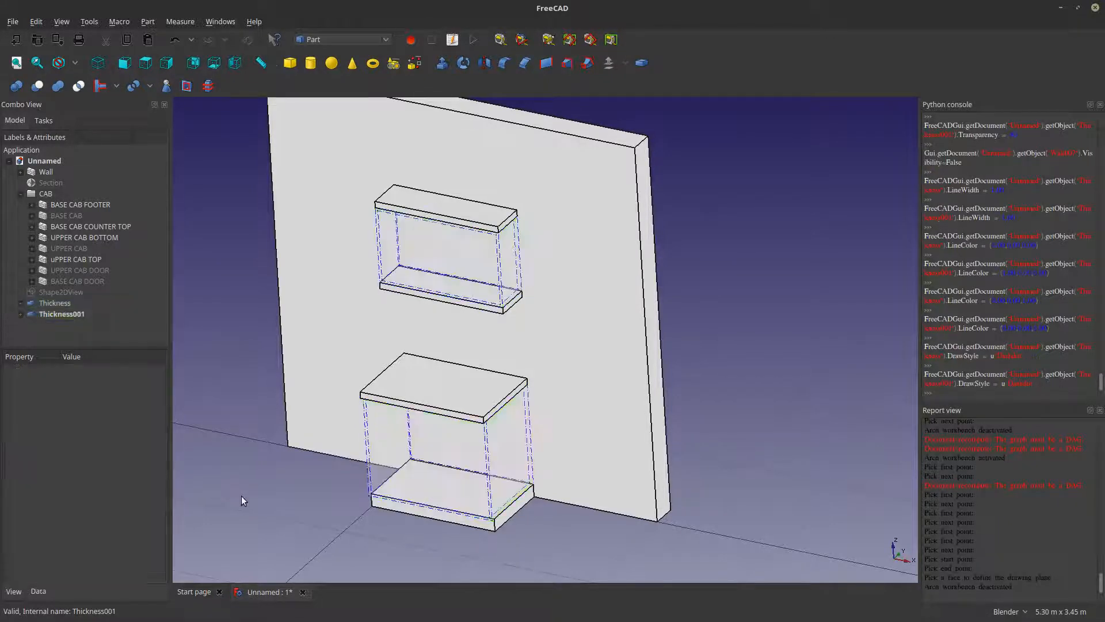
# - Switch to the Arch workbench and hide the Wall behind the cabinets
pyautogui.scroll(5, 458, 518)
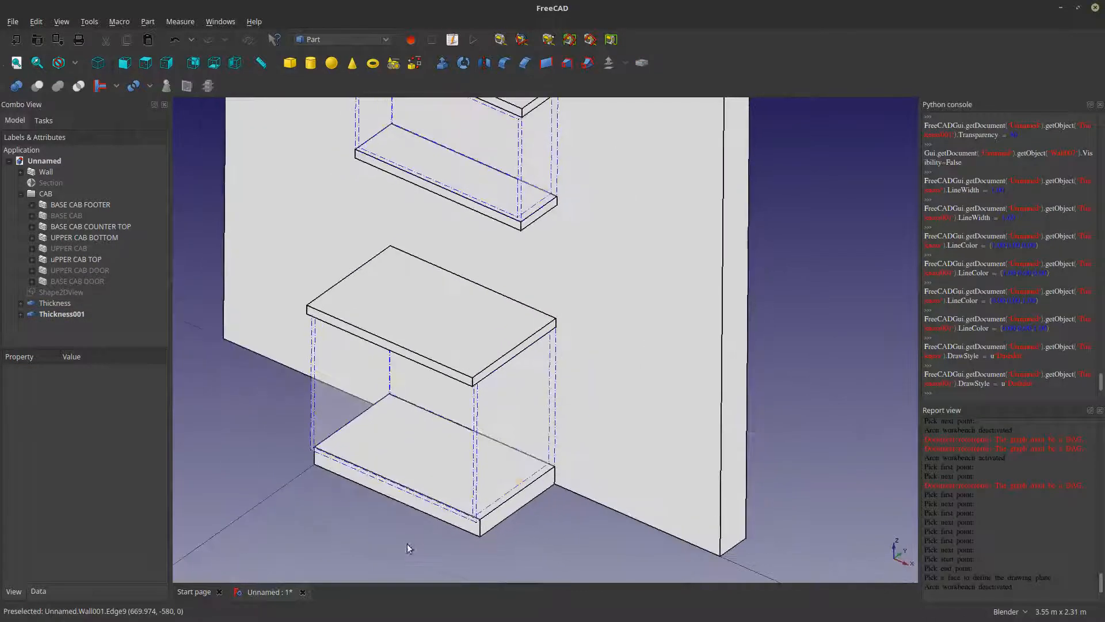
pyautogui.moveTo(407, 547); pyautogui.dragTo(582, 490, button='middle')
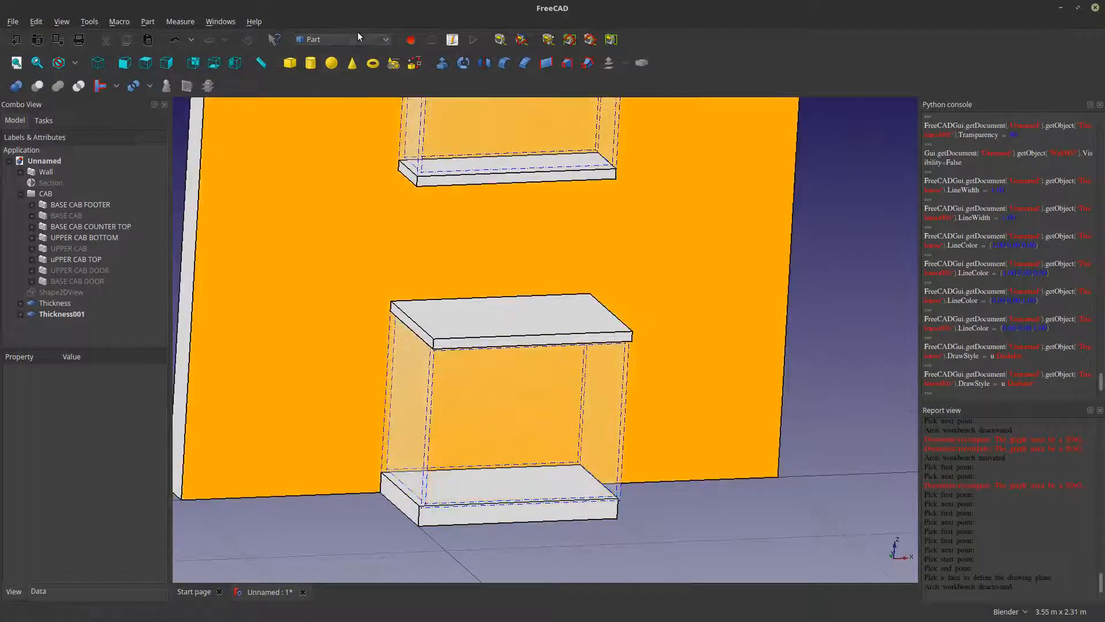
pyautogui.click(357, 37)
pyautogui.click(354, 9)
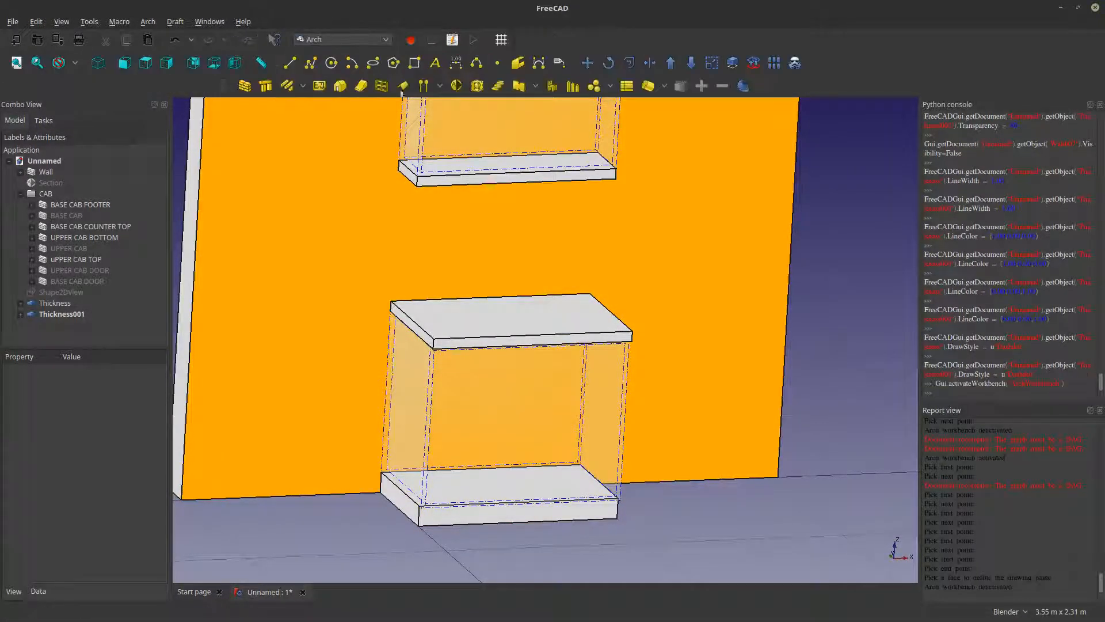
pyautogui.keyDown('shift'); pyautogui.moveTo(575, 346); pyautogui.dragTo(599, 387, button='middle'); pyautogui.keyUp('shift')
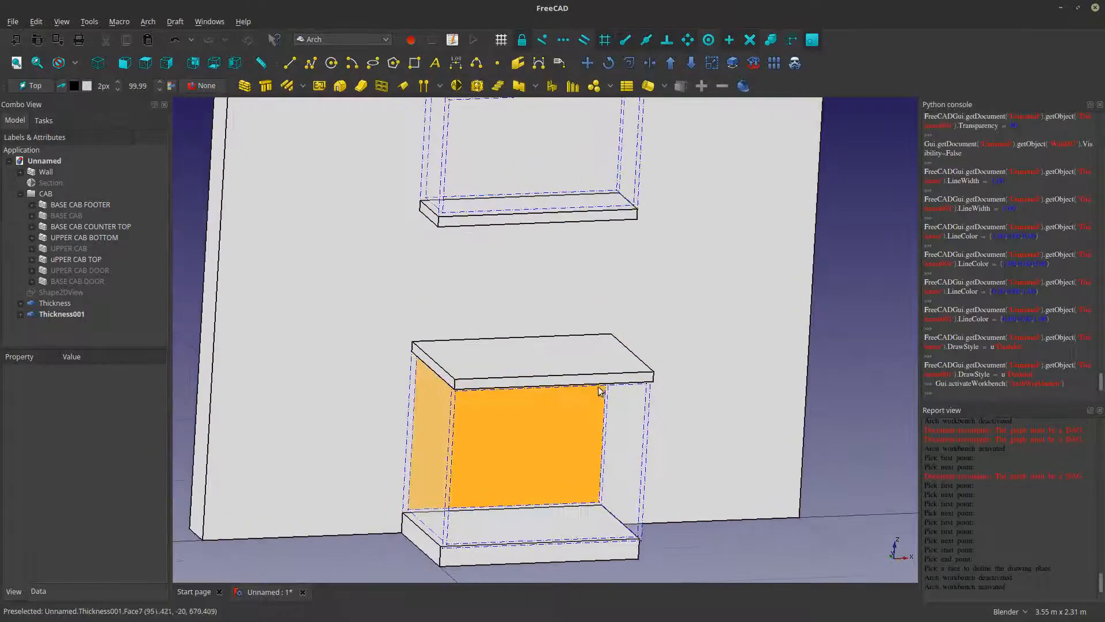
pyautogui.moveTo(551, 339); pyautogui.dragTo(378, 344, button='middle')
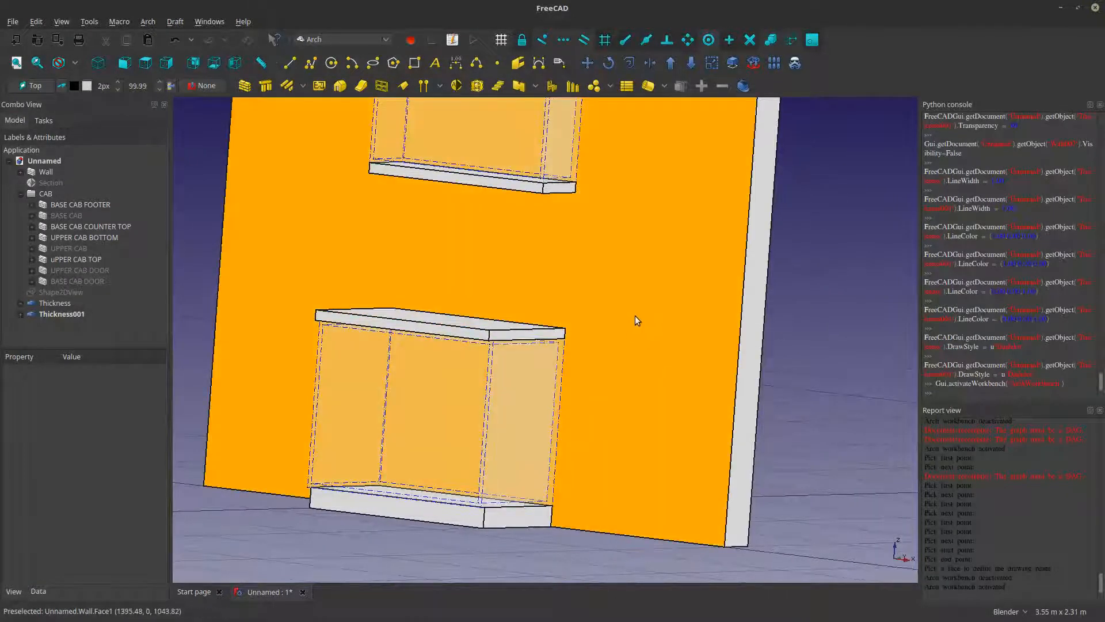
pyautogui.click(623, 266)
pyautogui.press('space')
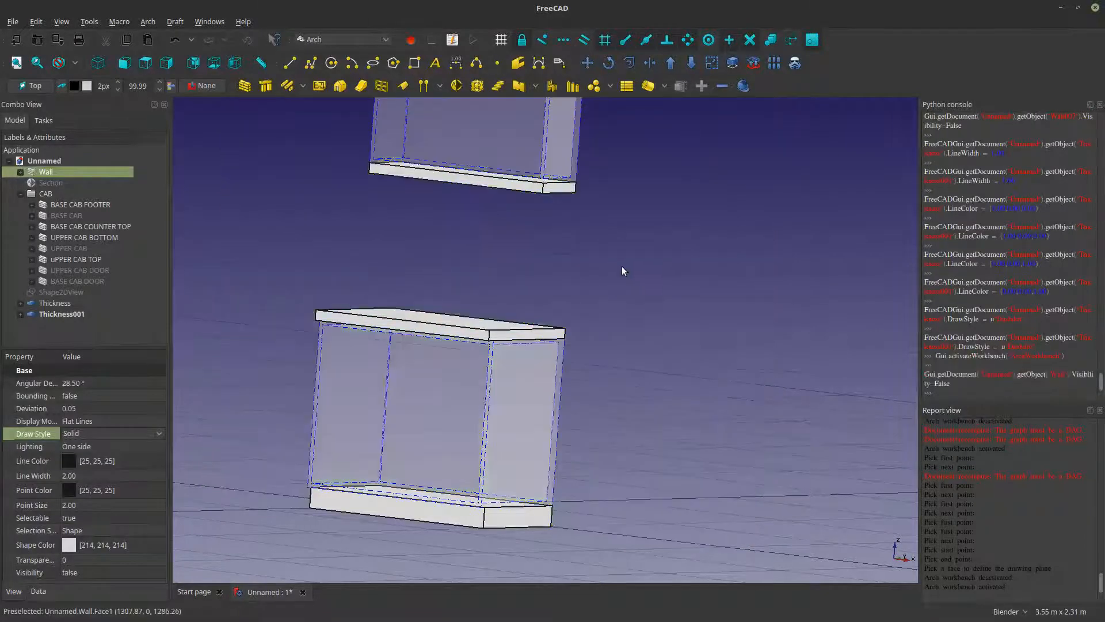
# - Create separate Facebinders from the back faces of Thickness on the upper cabinet and Thickness001 on the base cabinet
pyautogui.moveTo(622, 268); pyautogui.dragTo(636, 320, button='middle')
pyautogui.keyDown('shift'); pyautogui.moveTo(484, 324); pyautogui.dragTo(483, 367, button='middle'); pyautogui.keyUp('shift')
pyautogui.click(481, 196)
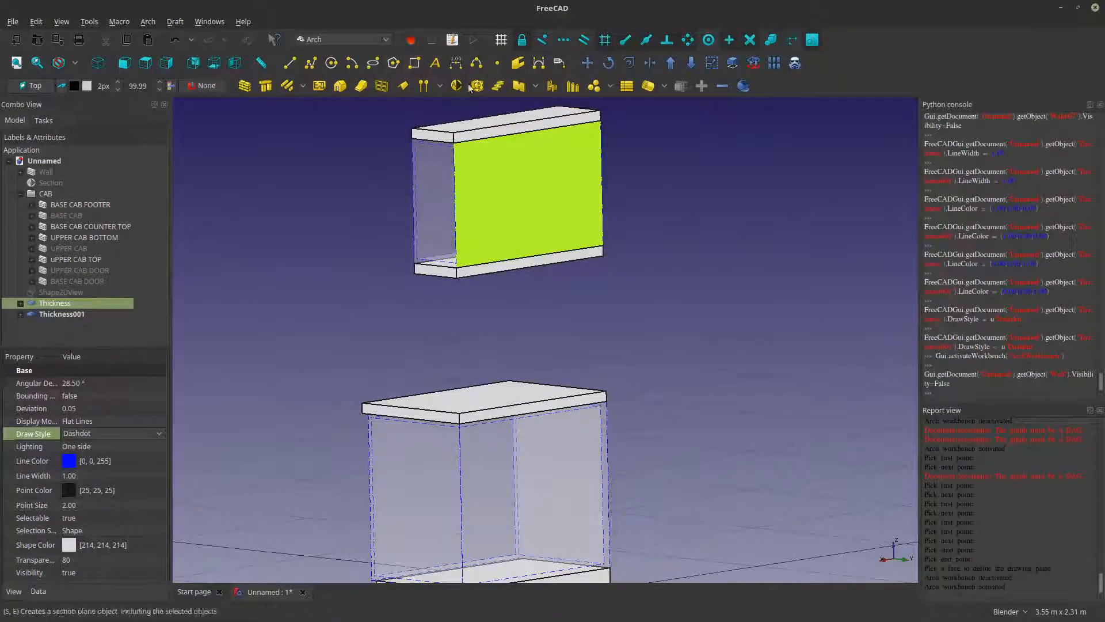
pyautogui.click(517, 64)
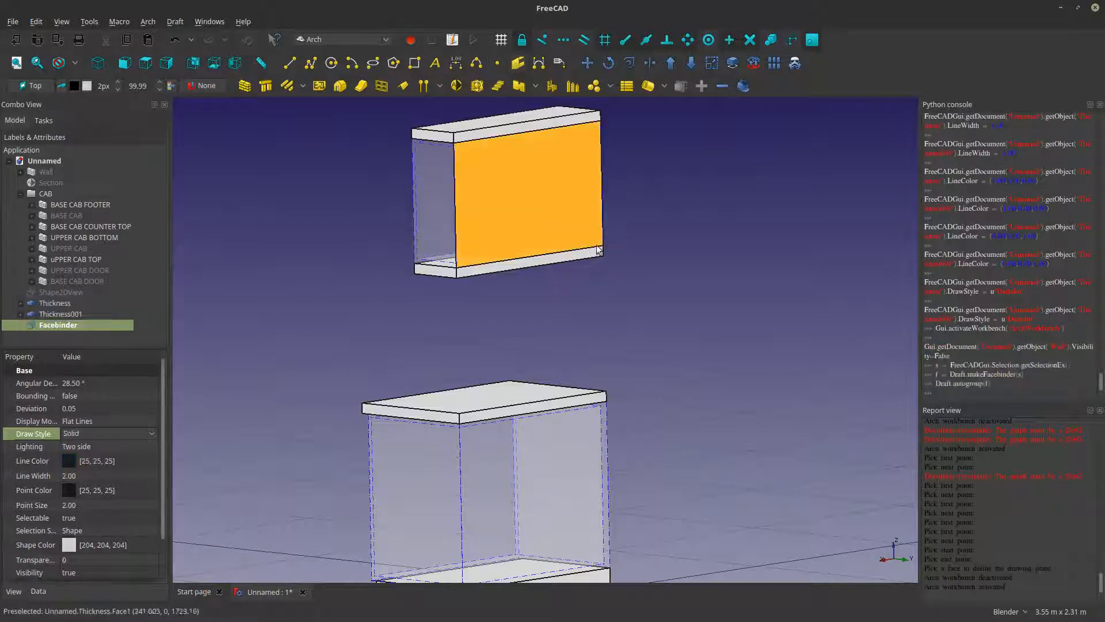
pyautogui.click(554, 479)
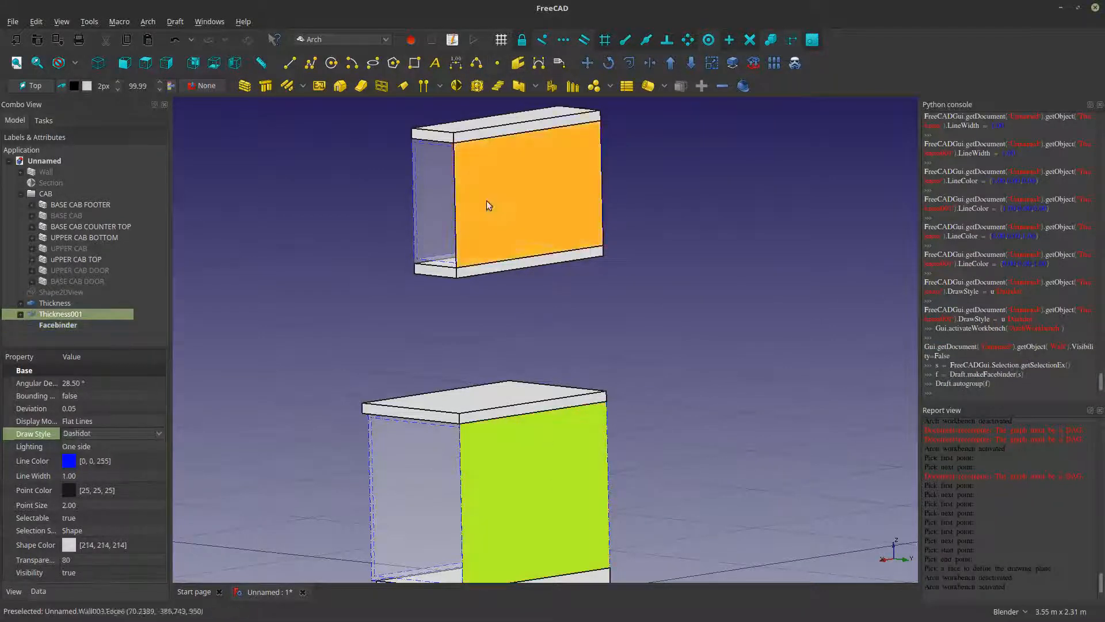
pyautogui.click(517, 64)
pyautogui.moveTo(311, 227); pyautogui.dragTo(376, 336, button='middle')
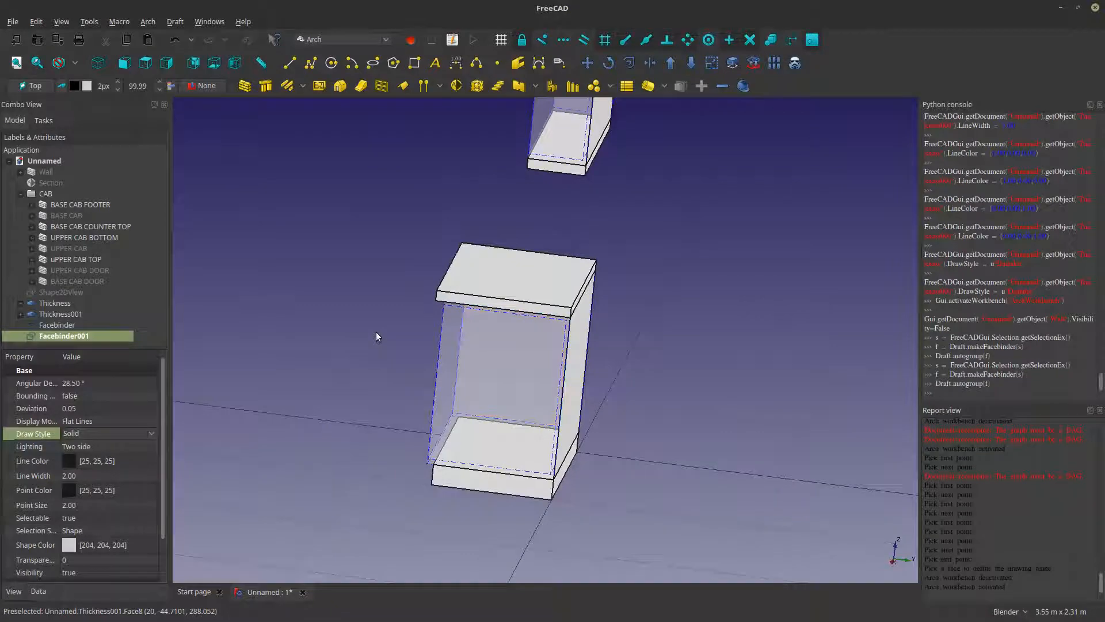
# - Delete both Facebinders made from the cabinets' back faces
pyautogui.press('Delete')
pyautogui.press('Delete')
pyautogui.moveTo(567, 375); pyautogui.dragTo(618, 416, button='middle')
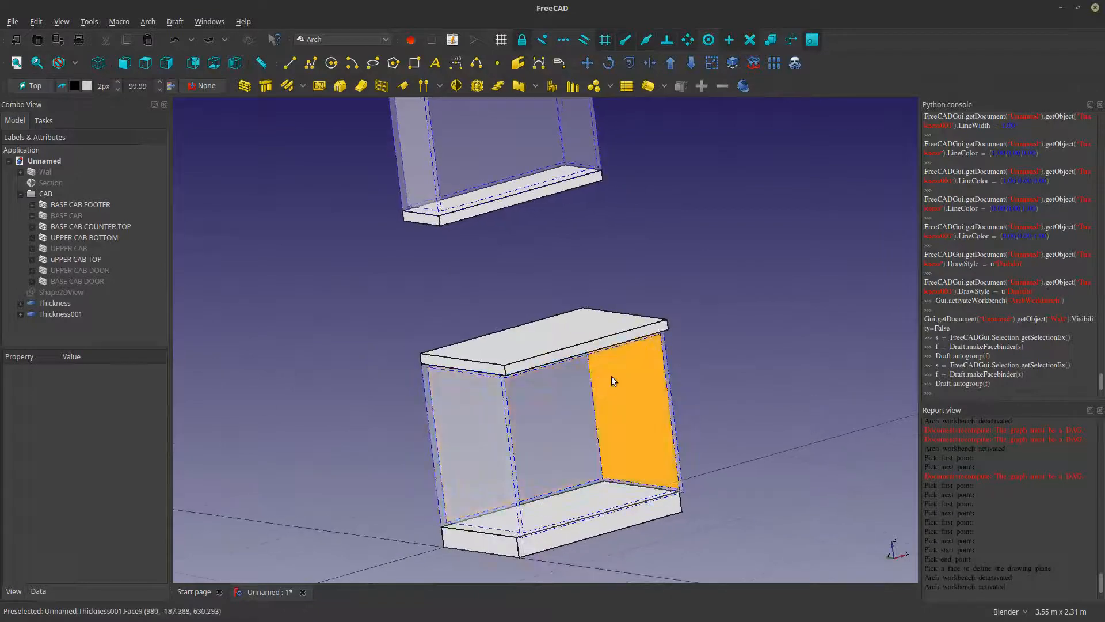
# - Create a Facebinder from the right outer side face of Thickness001 on the base cabinet
pyautogui.moveTo(611, 376); pyautogui.dragTo(545, 485, button='middle')
pyautogui.click(520, 409)
pyautogui.scroll(2, 545, 486)
pyautogui.moveTo(495, 430); pyautogui.dragTo(613, 366, button='middle')
pyautogui.scroll(-2, 456, 335)
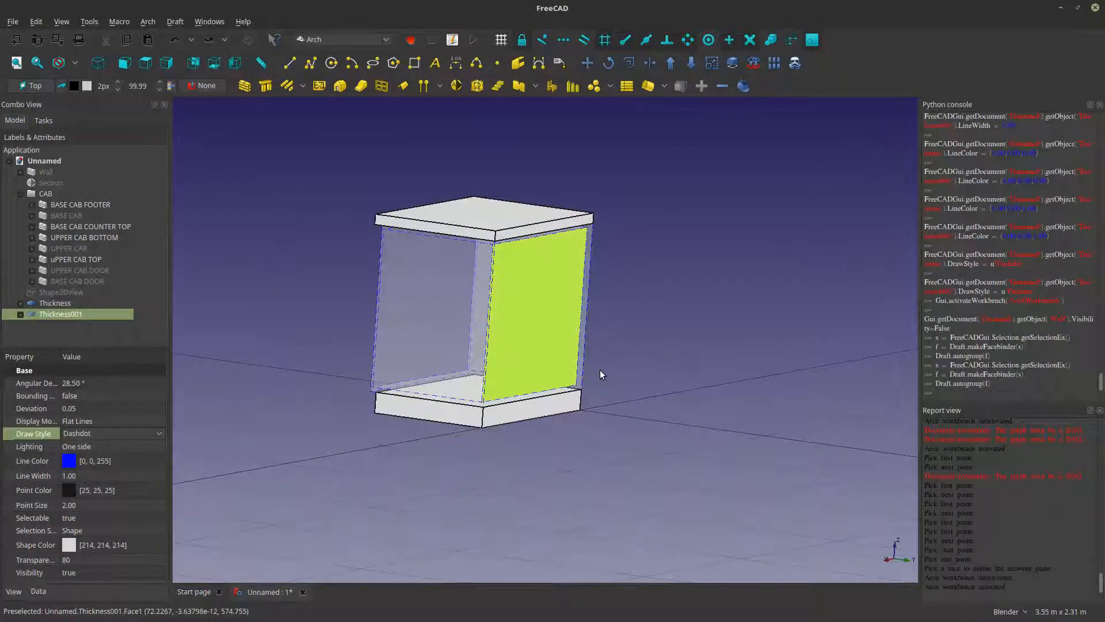
pyautogui.moveTo(600, 375); pyautogui.dragTo(741, 466, button='middle')
pyautogui.click(741, 467)
pyautogui.click(516, 335)
pyautogui.keyDown('ctrl'); pyautogui.click(439, 272); pyautogui.keyUp('ctrl')
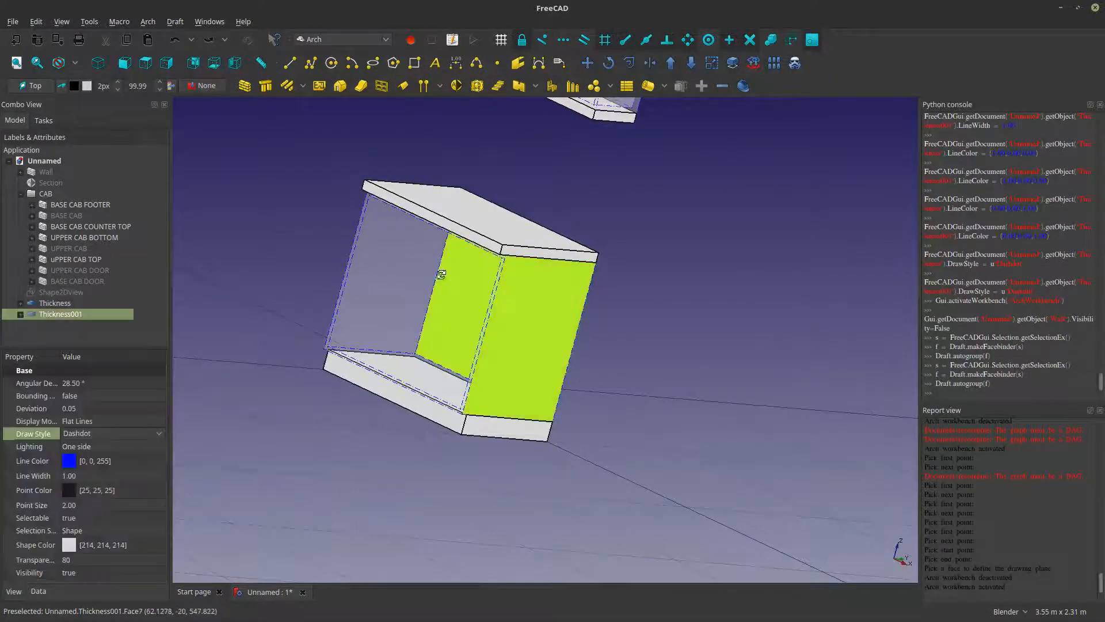
pyautogui.moveTo(440, 273); pyautogui.dragTo(519, 344, button='middle')
pyautogui.keyDown('ctrl'); pyautogui.click(517, 362); pyautogui.keyUp('ctrl')
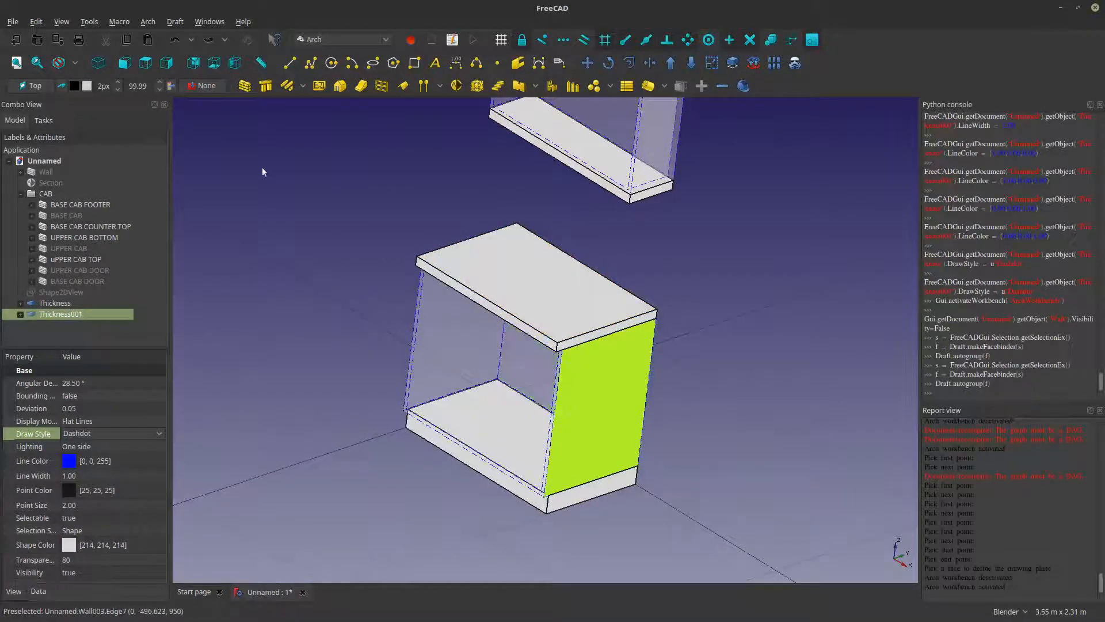
pyautogui.click(520, 68)
# - Create another Facebinder from the left outer side face of Thickness001 on the base cabinet
pyautogui.moveTo(479, 335); pyautogui.dragTo(642, 378, button='middle')
pyautogui.click(503, 339)
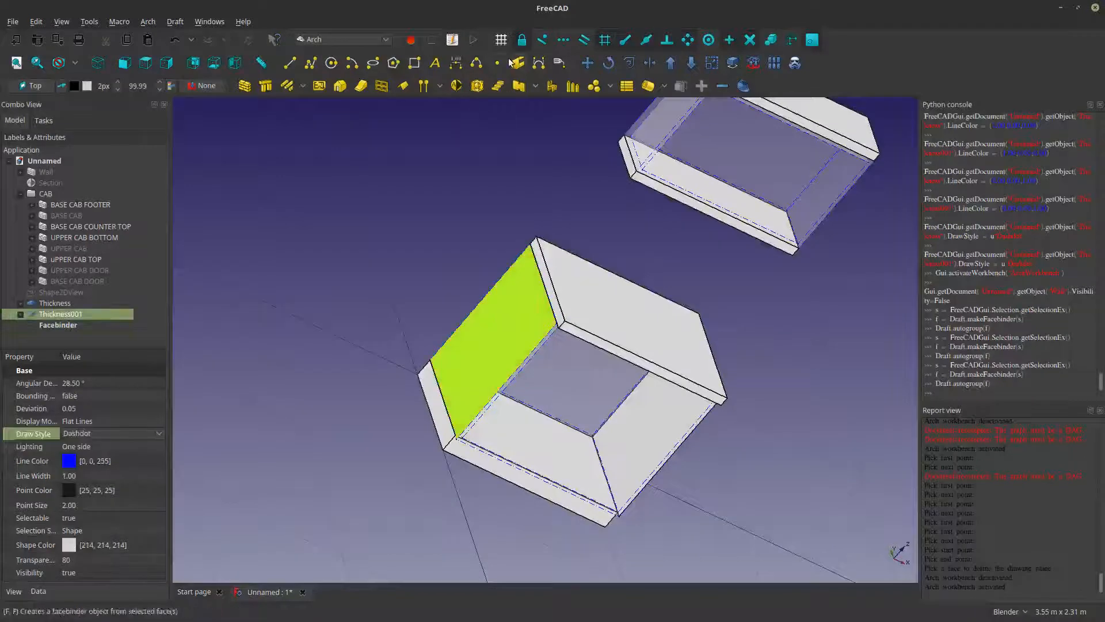
pyautogui.click(514, 64)
# - Create separate Facebinders from the left and right outer side faces of Thickness on the upper cabinet
pyautogui.moveTo(648, 239); pyautogui.dragTo(593, 236, button='middle')
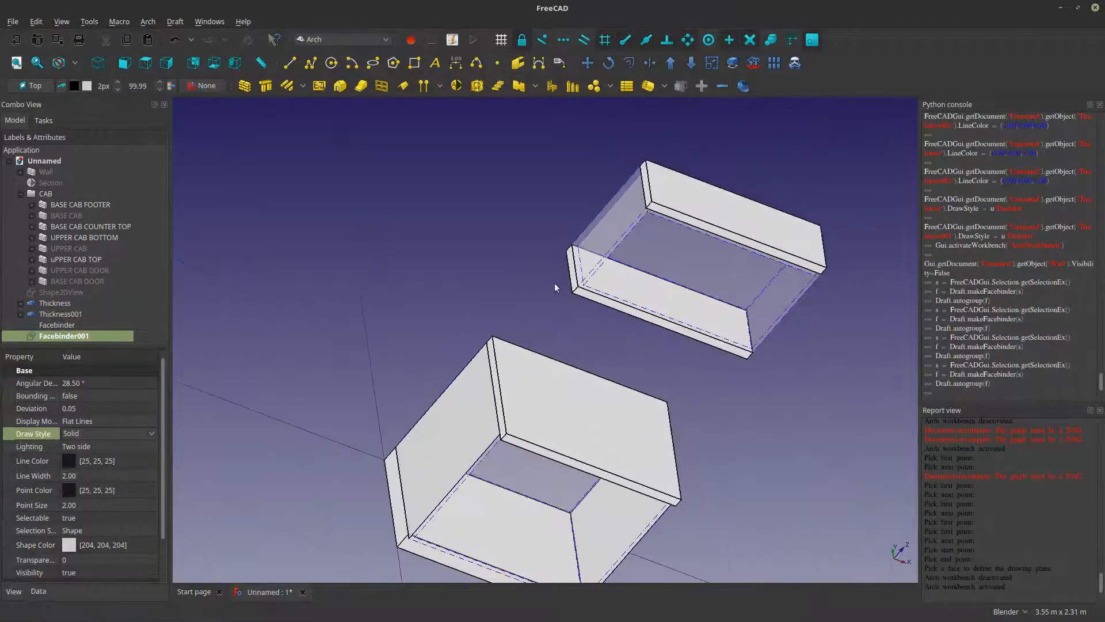
pyautogui.click(593, 236)
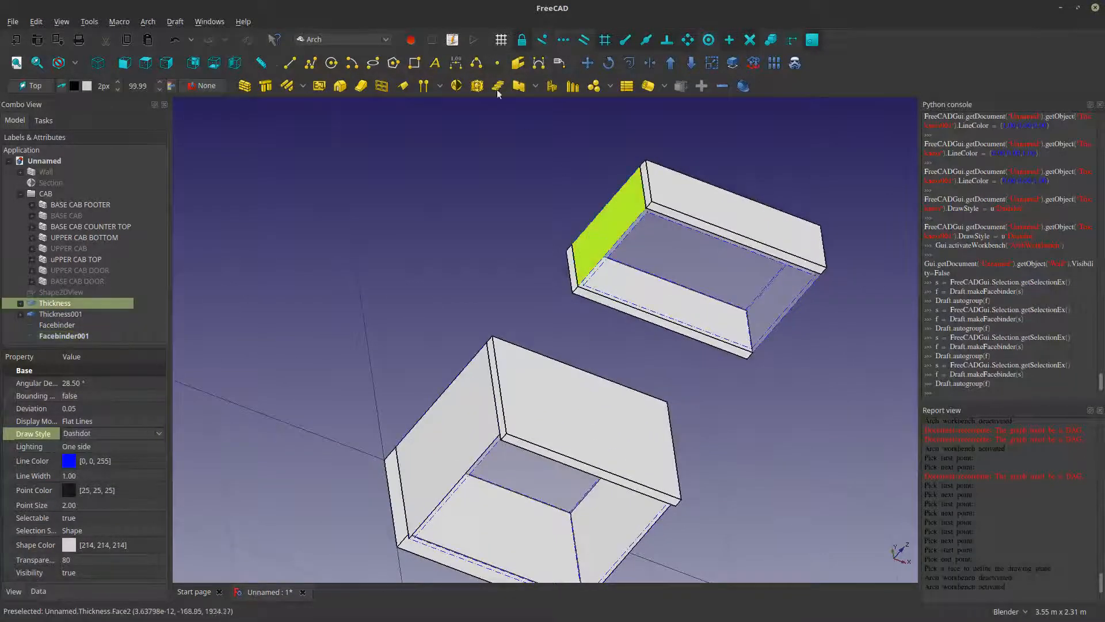
pyautogui.click(520, 66)
pyautogui.moveTo(784, 298); pyautogui.dragTo(543, 274, button='middle')
pyautogui.click(543, 273)
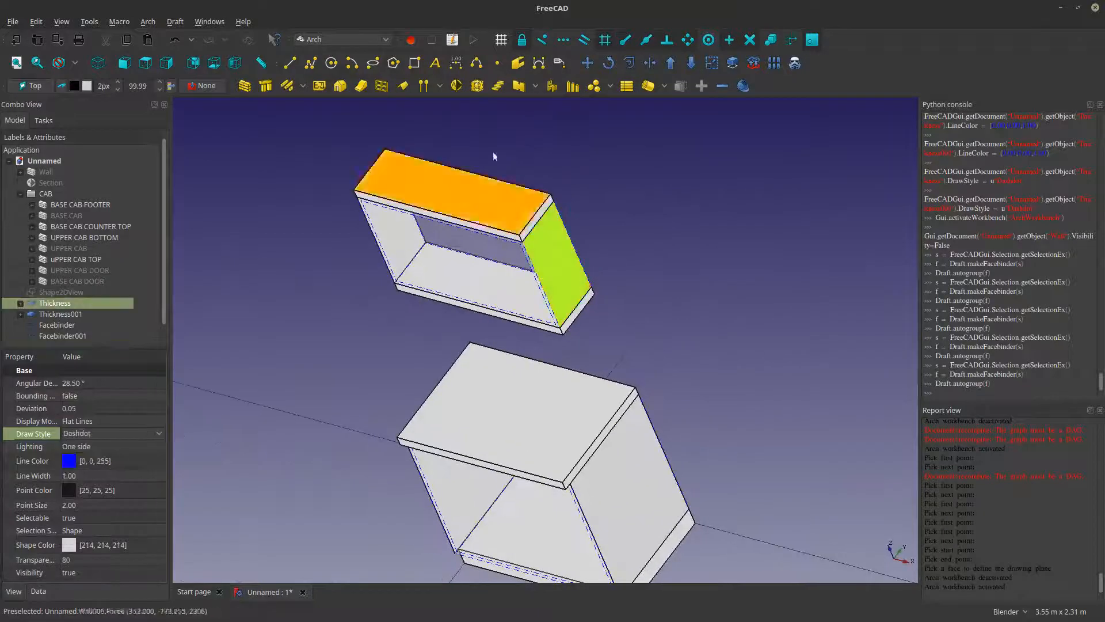
pyautogui.click(520, 65)
# - Create separate Facebinders from the inner top and inner bottom faces of Thickness001 on the base cabinet
pyautogui.moveTo(505, 365); pyautogui.dragTo(566, 337, button='middle')
pyautogui.moveTo(439, 435); pyautogui.dragTo(544, 309, button='middle')
pyautogui.scroll(5, 543, 304)
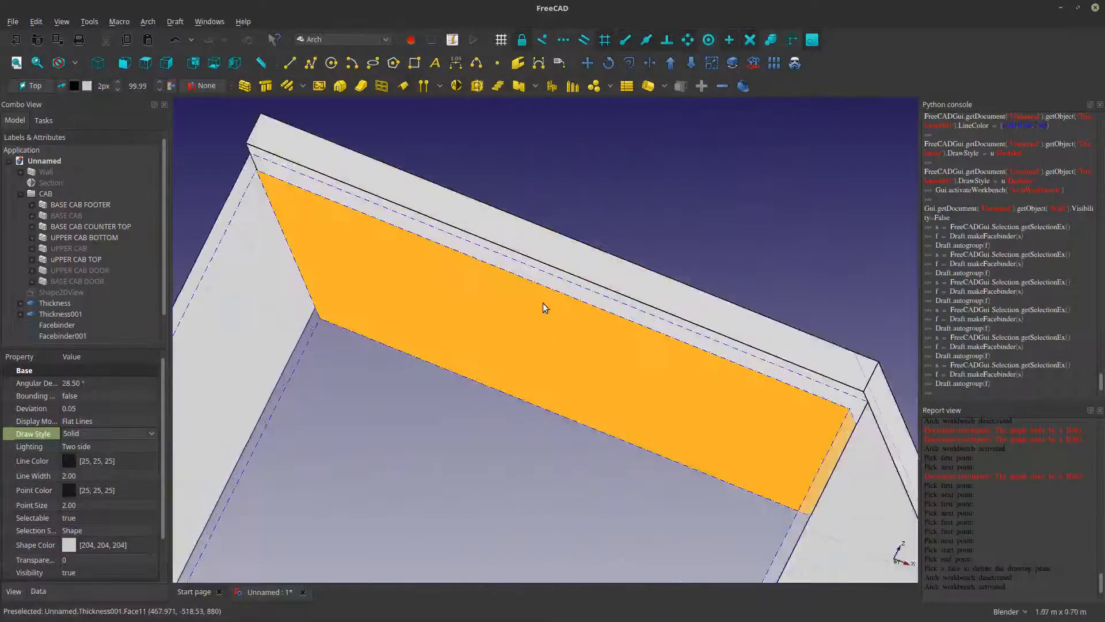
pyautogui.scroll(-2, 535, 314)
pyautogui.scroll(2, 549, 309)
pyautogui.click(480, 294)
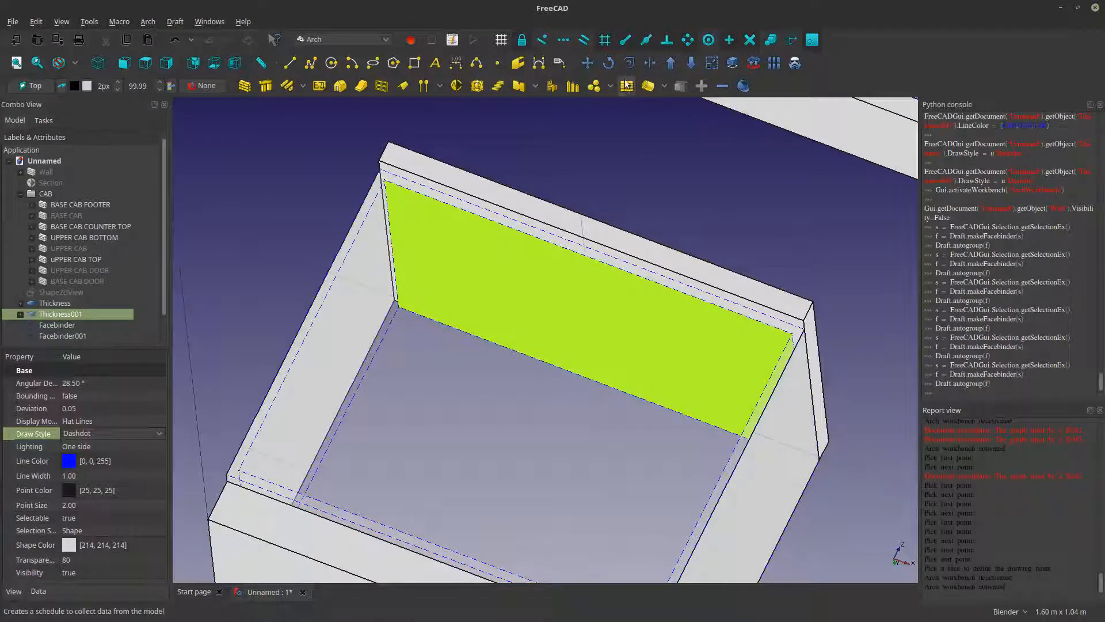
pyautogui.click(518, 67)
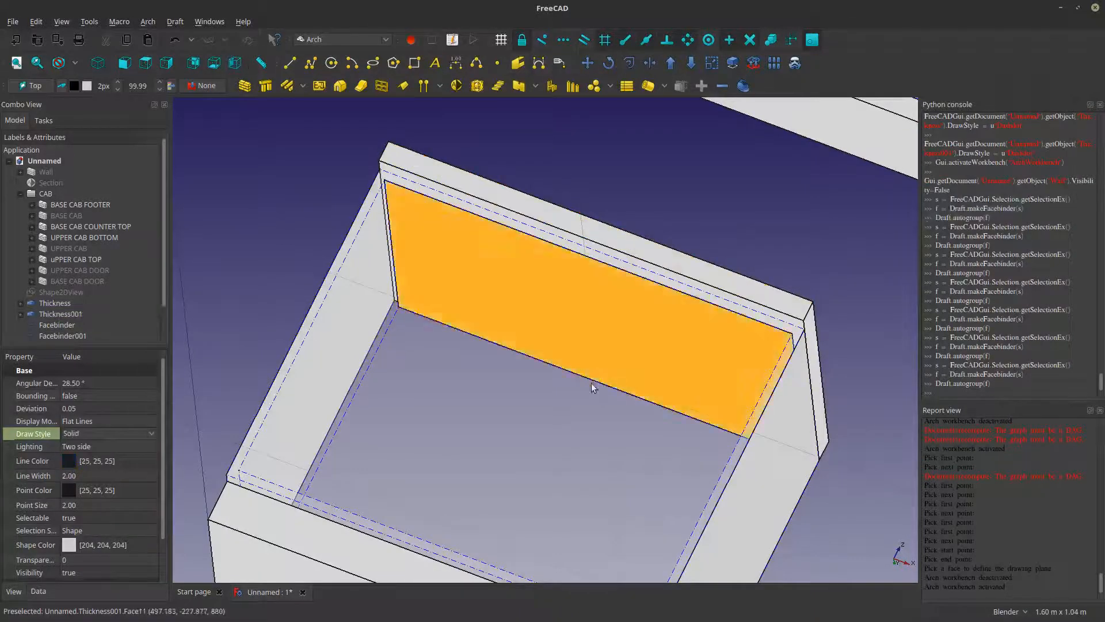
pyautogui.moveTo(593, 385); pyautogui.dragTo(470, 329, button='middle')
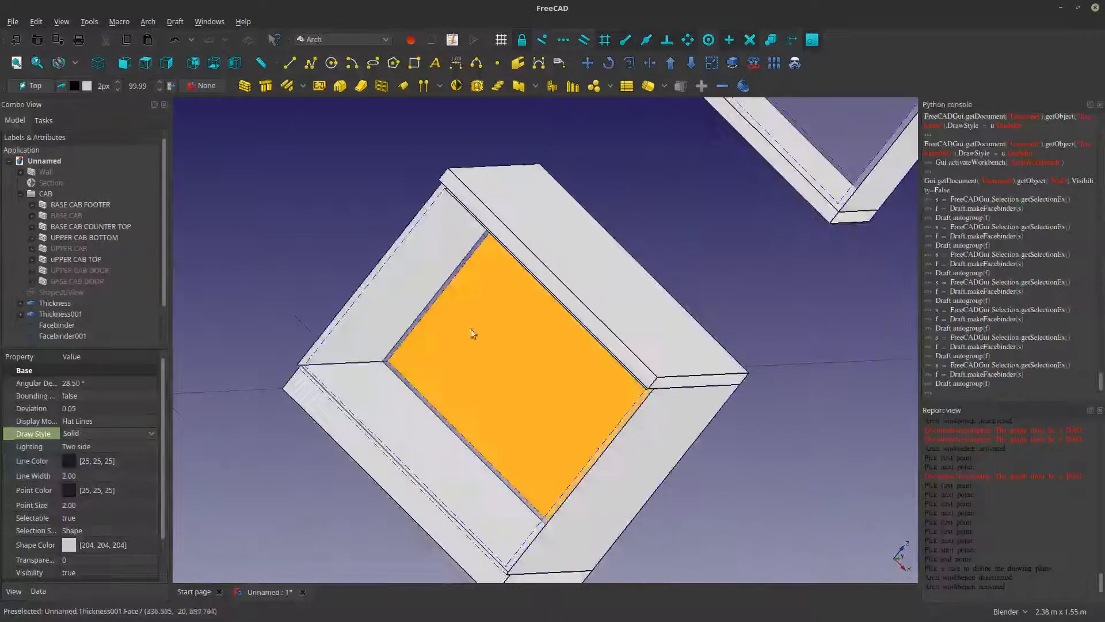
pyautogui.click(388, 381)
pyautogui.click(521, 65)
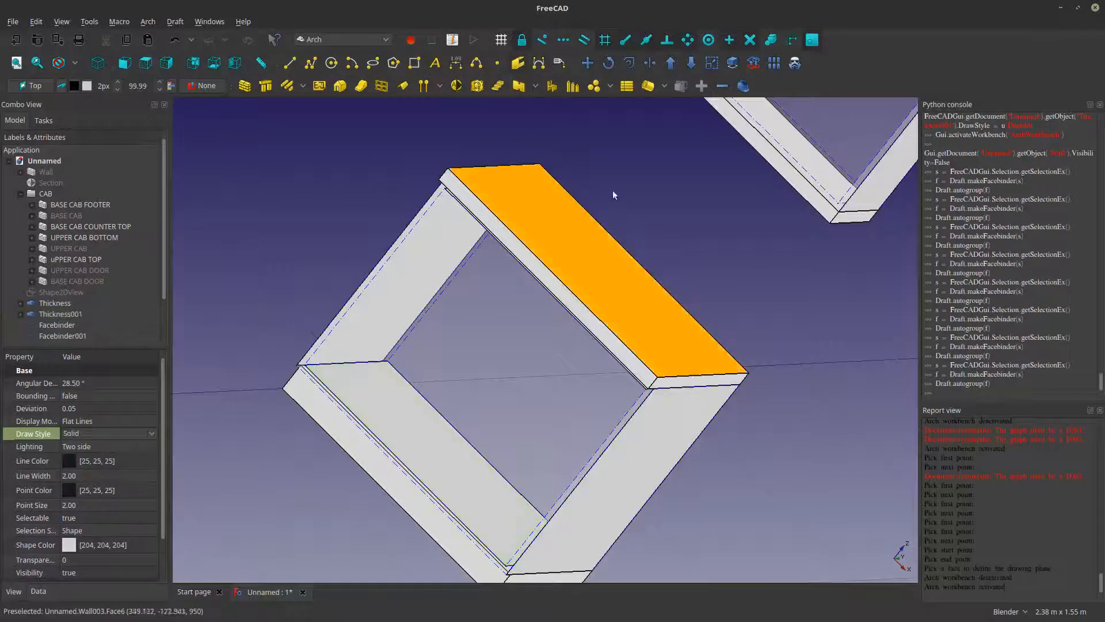
# - Create separate Facebinders from the inner bottom and inner top faces of Thickness on the upper cabinet
pyautogui.keyDown('shift'); pyautogui.moveTo(614, 194); pyautogui.dragTo(405, 360, button='middle'); pyautogui.keyUp('shift')
pyautogui.click(477, 192)
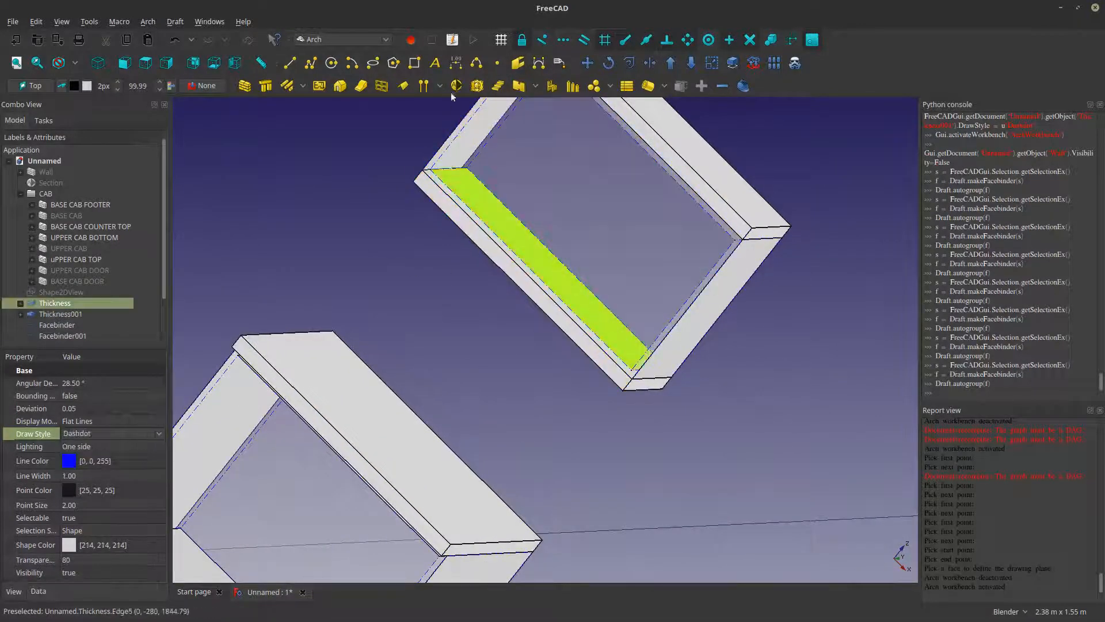
pyautogui.click(518, 67)
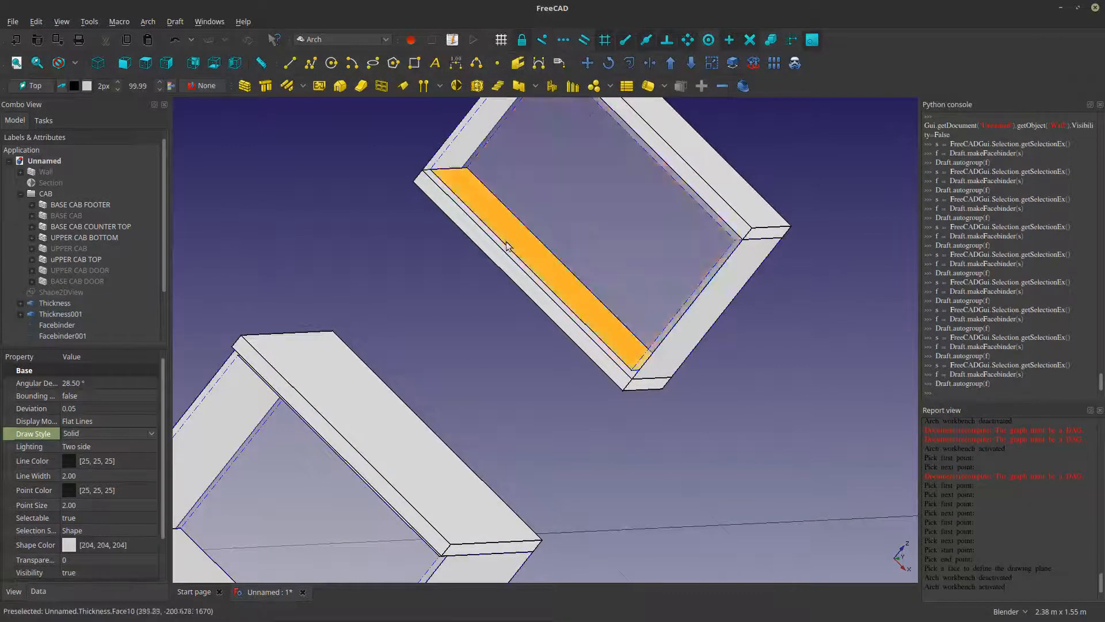
pyautogui.moveTo(506, 247); pyautogui.dragTo(757, 198, button='middle')
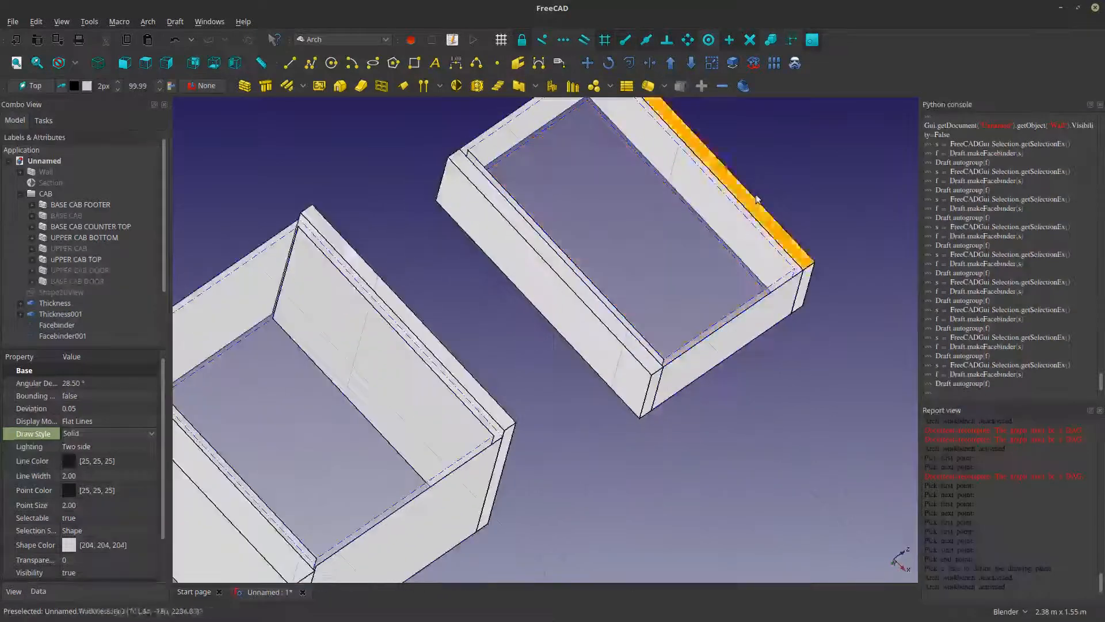
pyautogui.click(723, 214)
pyautogui.click(518, 66)
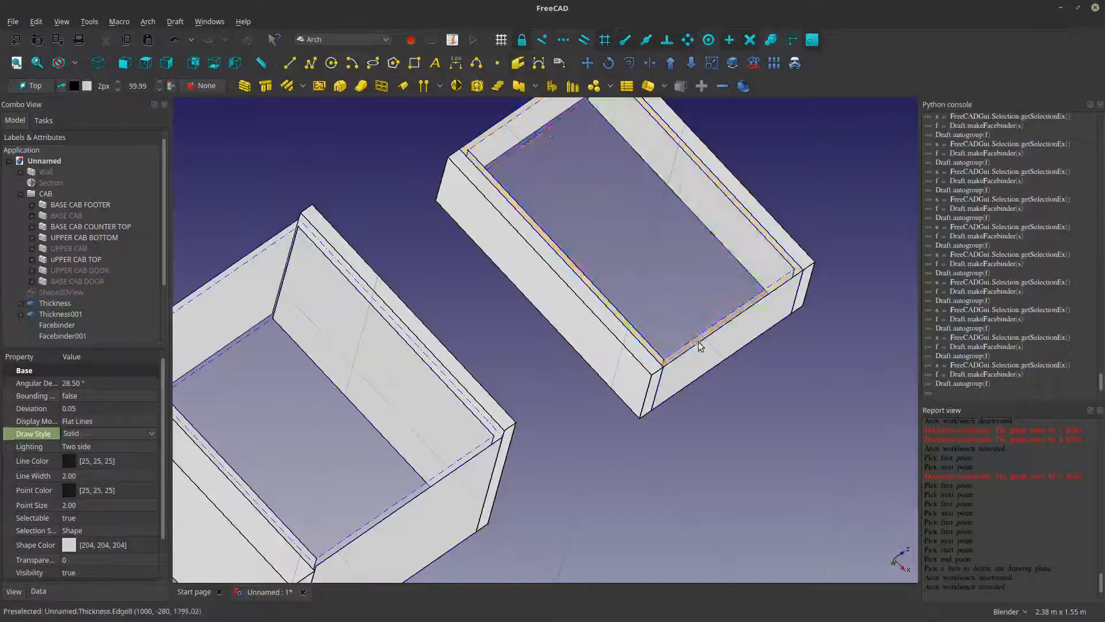
# - Convert all eight Facebinders, Facebinder to Facebinder007, into Arch panels
pyautogui.scroll(-5, 698, 343)
pyautogui.moveTo(604, 288); pyautogui.dragTo(668, 490, button='middle')
pyautogui.scroll(8, 524, 447)
pyautogui.scroll(-8, 500, 450)
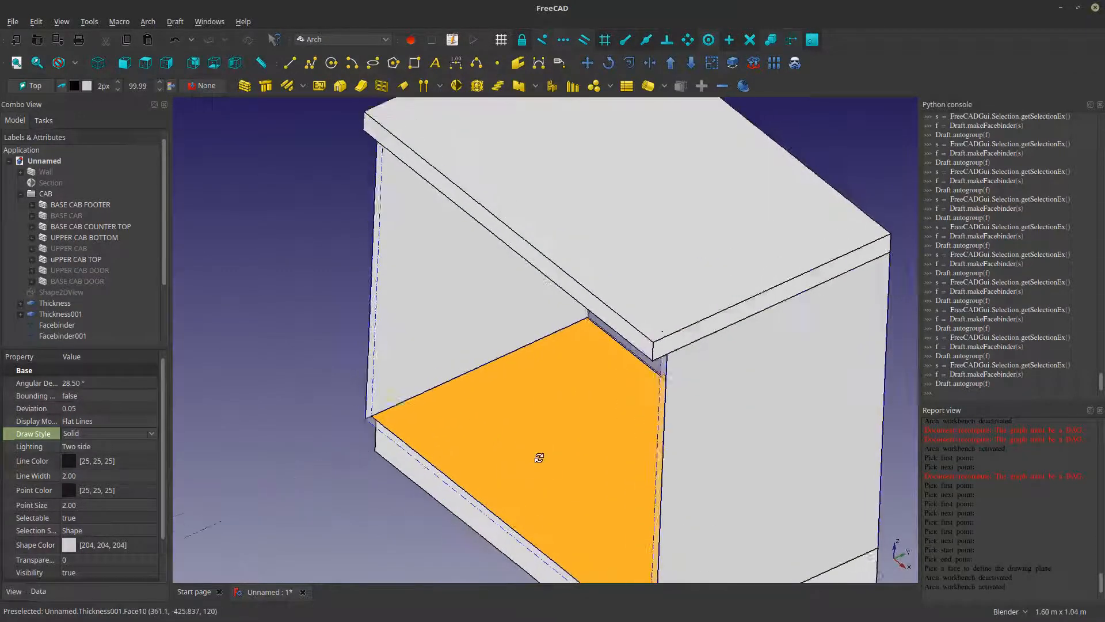
pyautogui.scroll(-2, 74, 313)
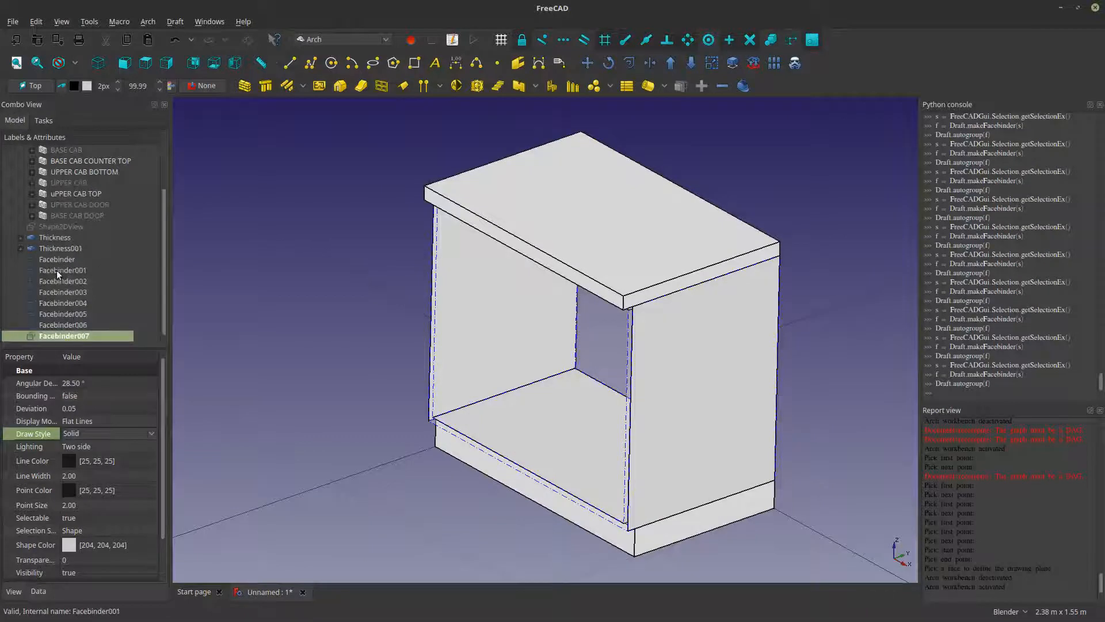
pyautogui.click(56, 260)
pyautogui.keyDown('shift'); pyautogui.click(56, 334); pyautogui.keyUp('shift')
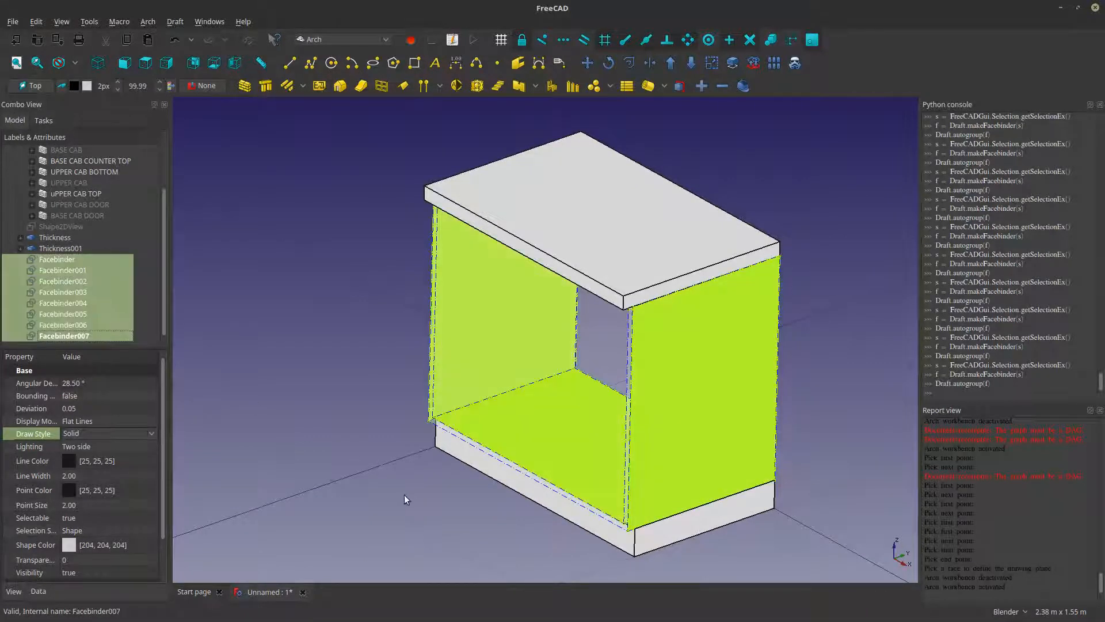
pyautogui.click(518, 87)
# - Select all eight panels, from Panel to Panel007
pyautogui.scroll(-3, 330, 372)
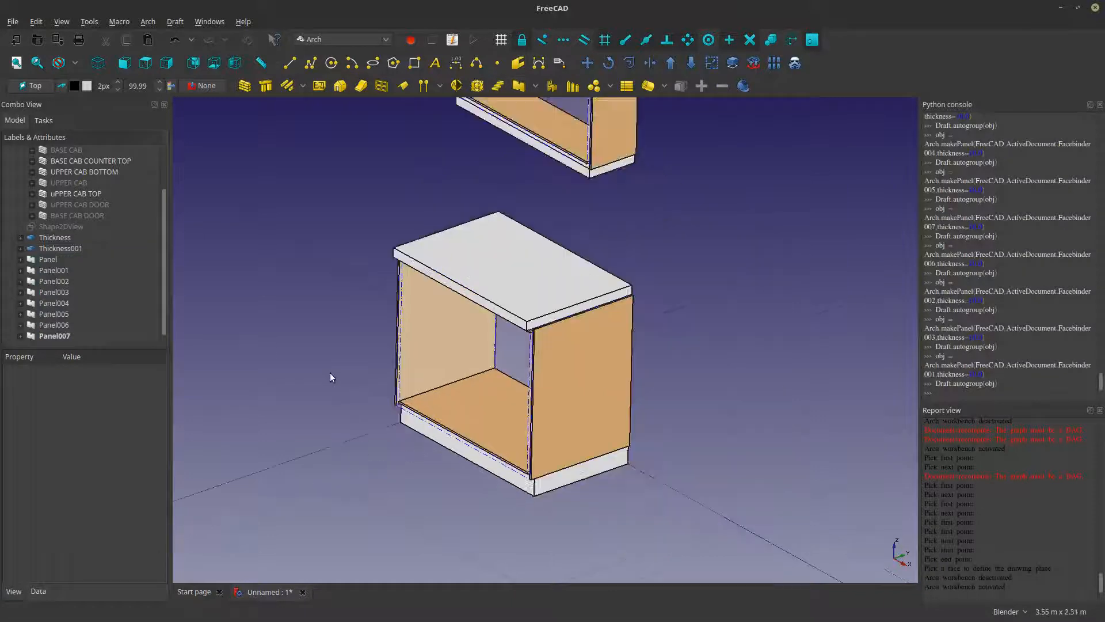
pyautogui.scroll(-2, 691, 352)
pyautogui.moveTo(552, 375); pyautogui.dragTo(566, 398, button='middle')
pyautogui.scroll(4, 567, 399)
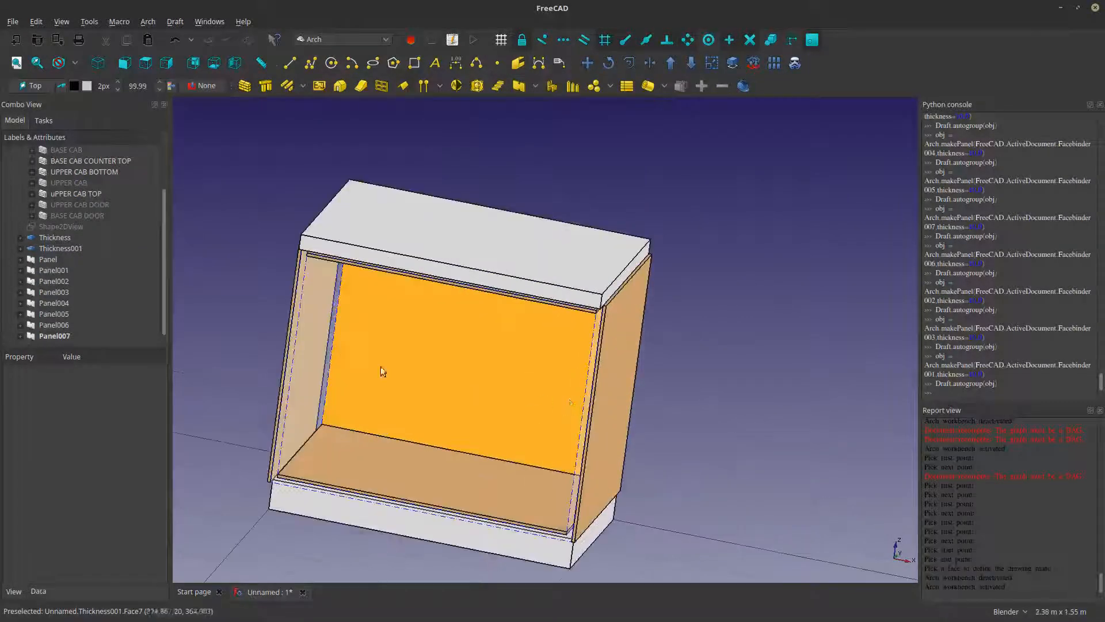
pyautogui.click(46, 260)
pyautogui.keyDown('shift'); pyautogui.click(55, 336); pyautogui.keyUp('shift')
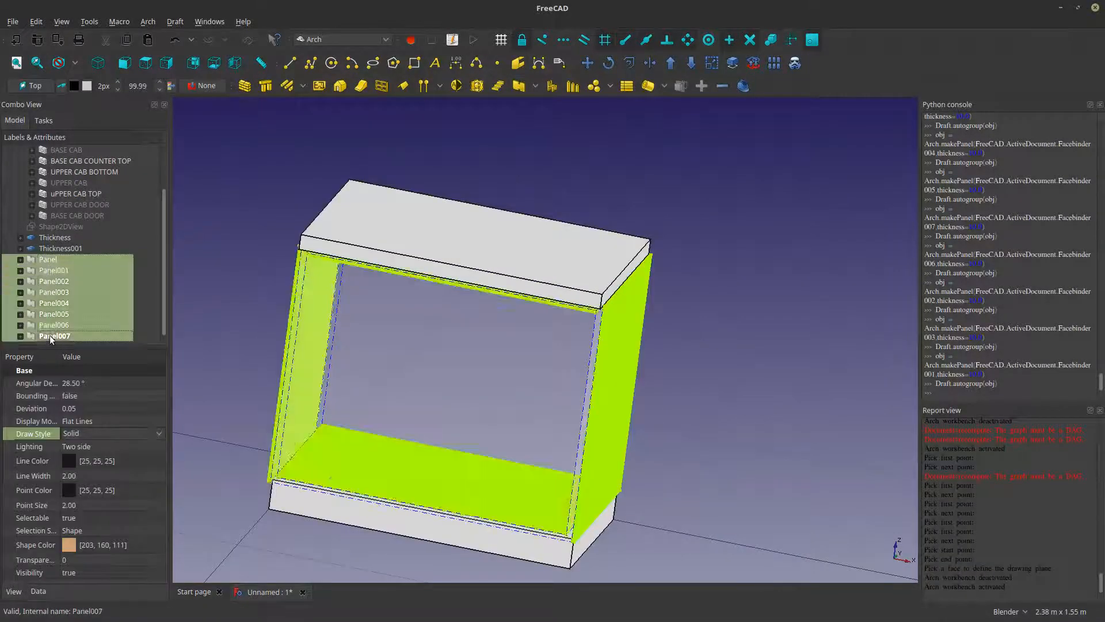
# - Examine in the front view how the selected panels sit against the outlines of both hollowed cabinet bodies
pyautogui.scroll(3, 709, 387)
pyautogui.scroll(3, 499, 287)
pyautogui.scroll(-8, 662, 314)
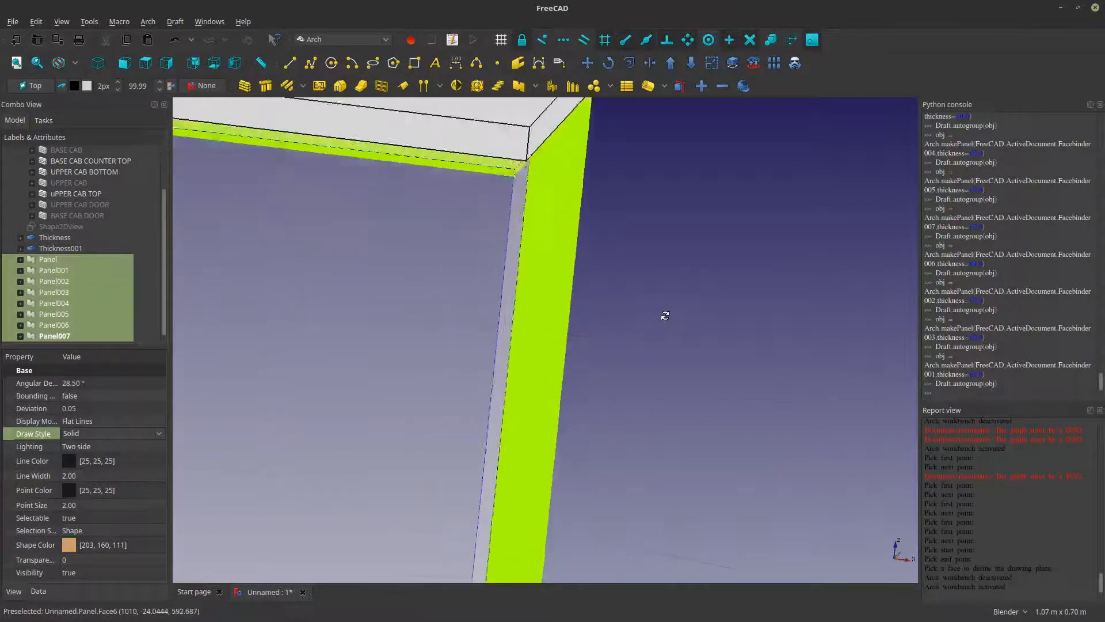
pyautogui.click(144, 62)
pyautogui.click(124, 63)
pyautogui.scroll(-2, 512, 330)
pyautogui.keyDown('shift'); pyautogui.moveTo(677, 328); pyautogui.dragTo(678, 536, button='middle'); pyautogui.keyUp('shift')
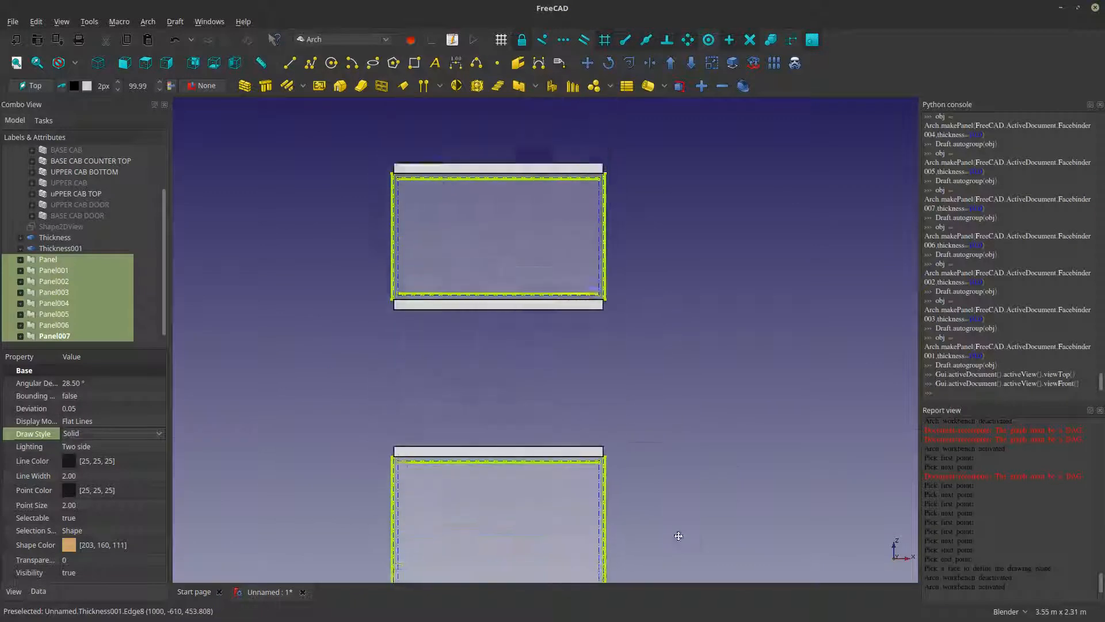
pyautogui.scroll(6, 570, 308)
pyautogui.scroll(2, 857, 335)
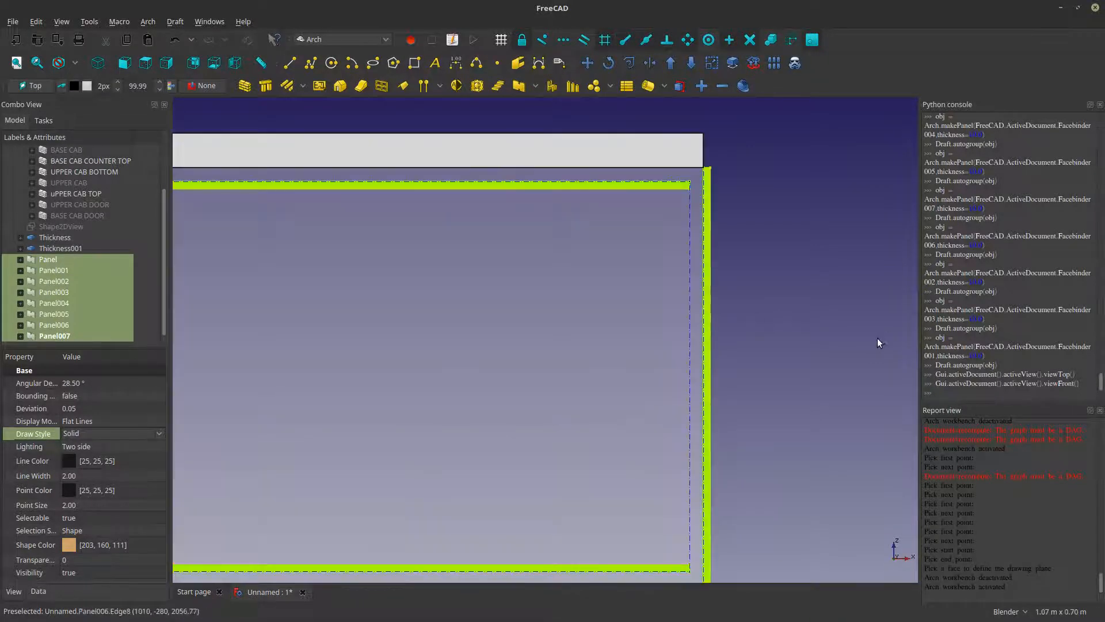
pyautogui.scroll(-6, 819, 429)
pyautogui.scroll(4, 667, 426)
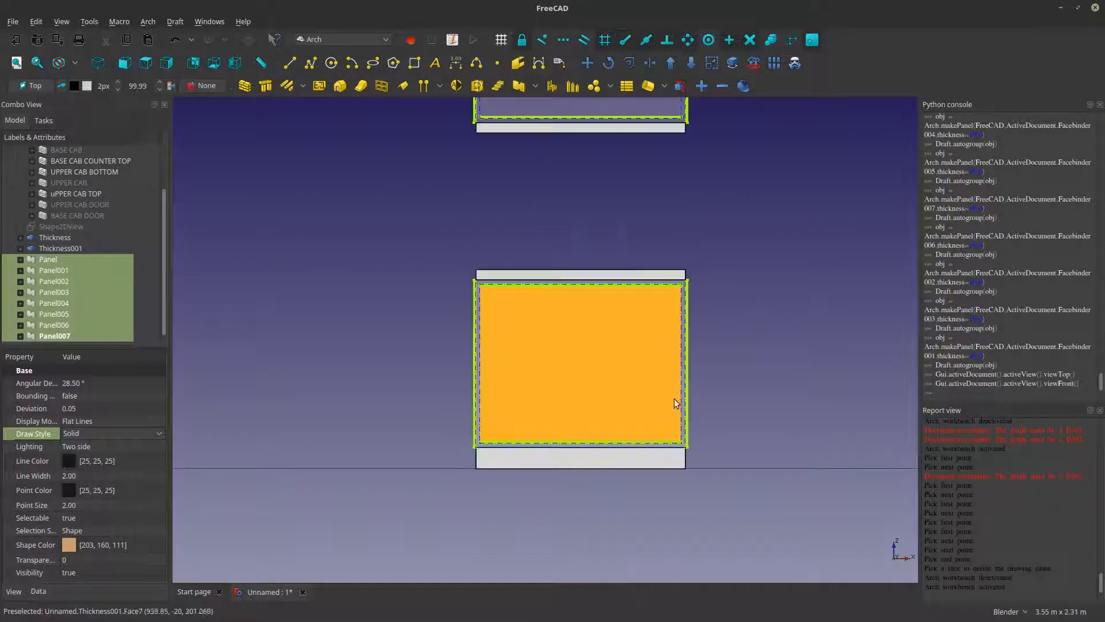
pyautogui.scroll(8, 757, 476)
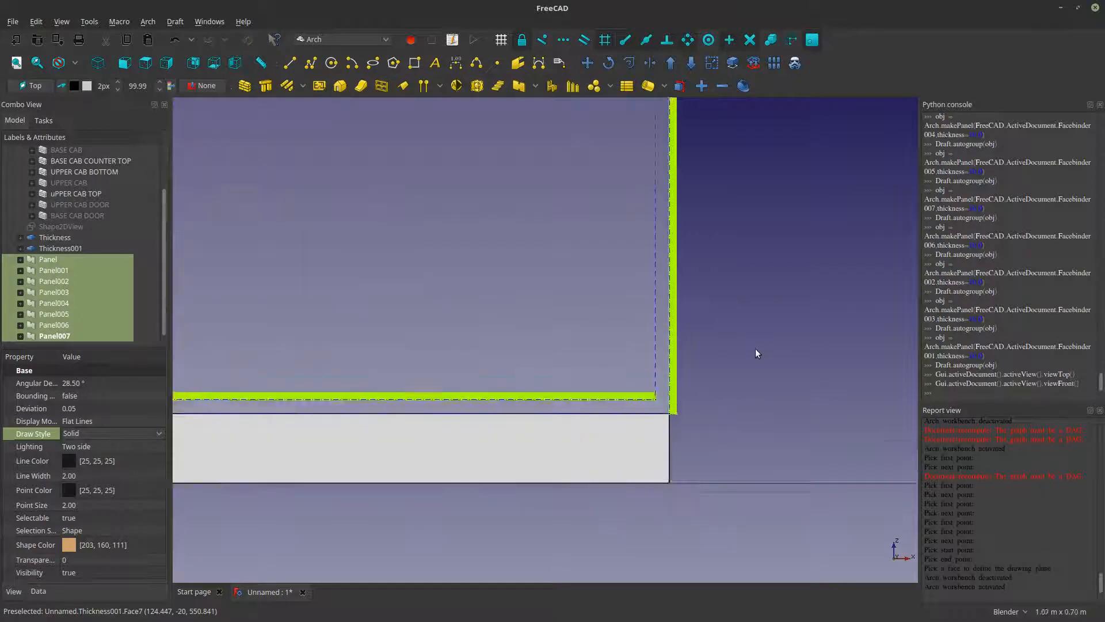
# - Set the thickness of all eight selected panels to 20 mm
pyautogui.click(38, 593)
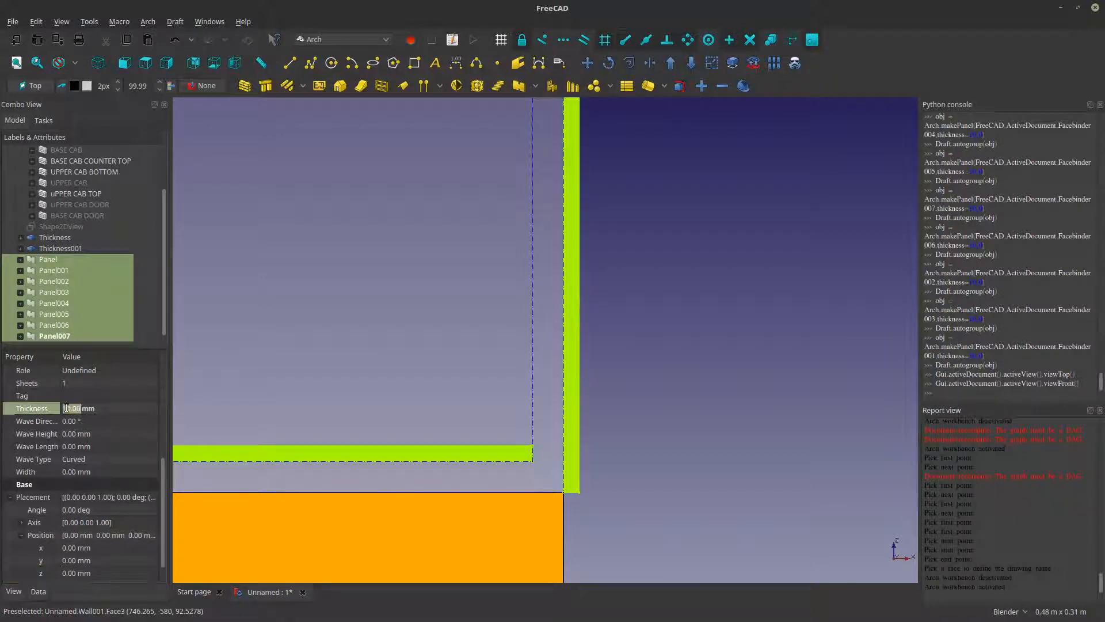
pyautogui.write('20')
pyautogui.press('Return')
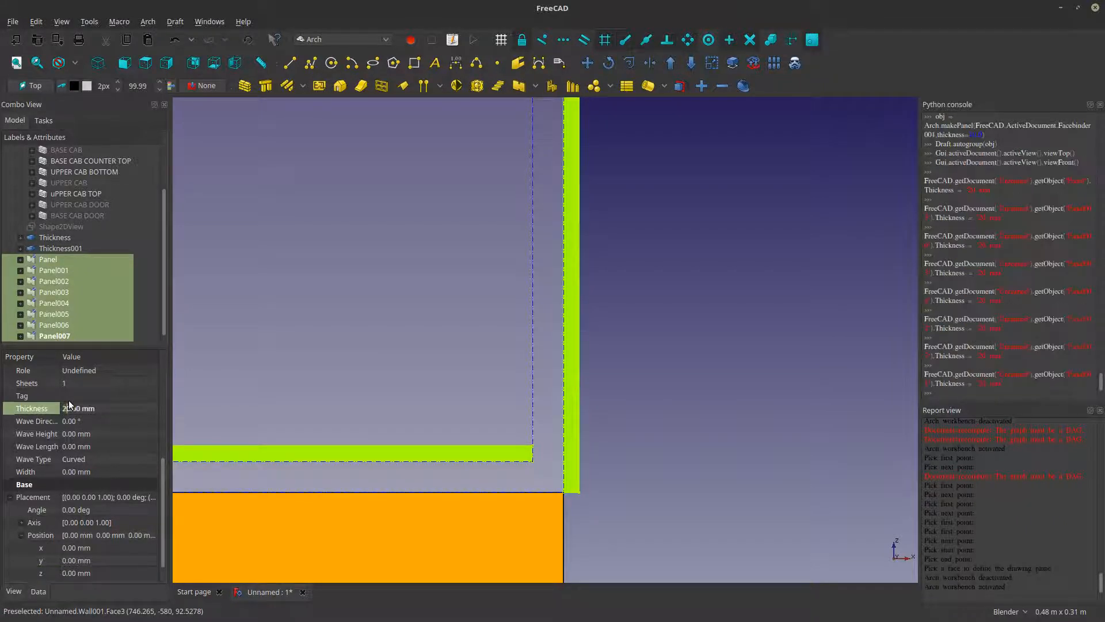
pyautogui.click(634, 415)
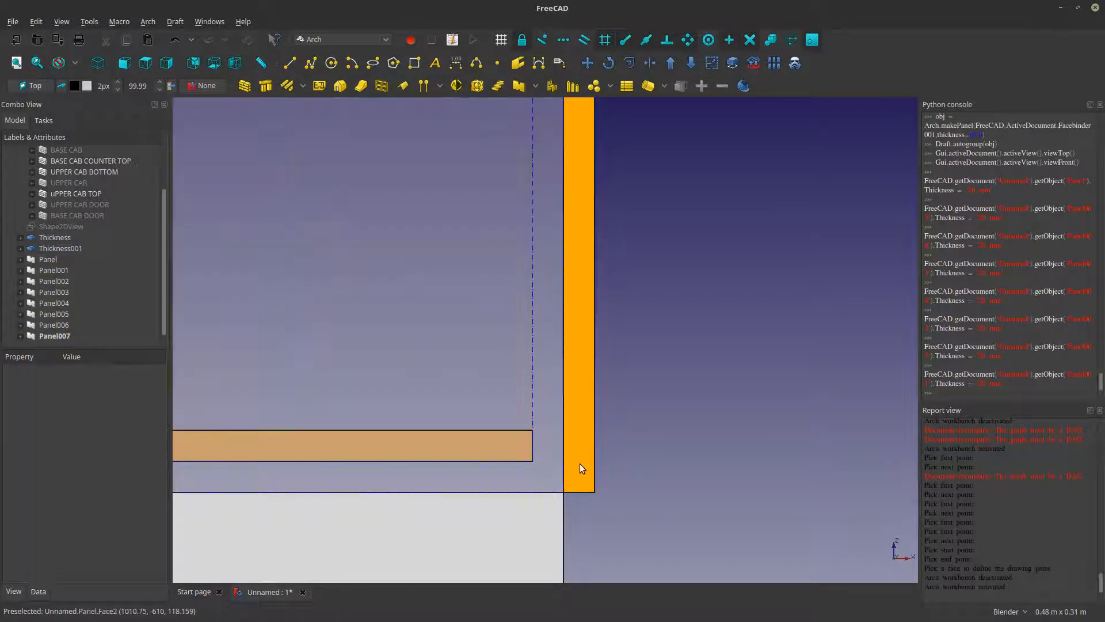
# - Set the x component of the Normal to -1 for the base cabinet's right side panel, Panel
pyautogui.click(579, 464)
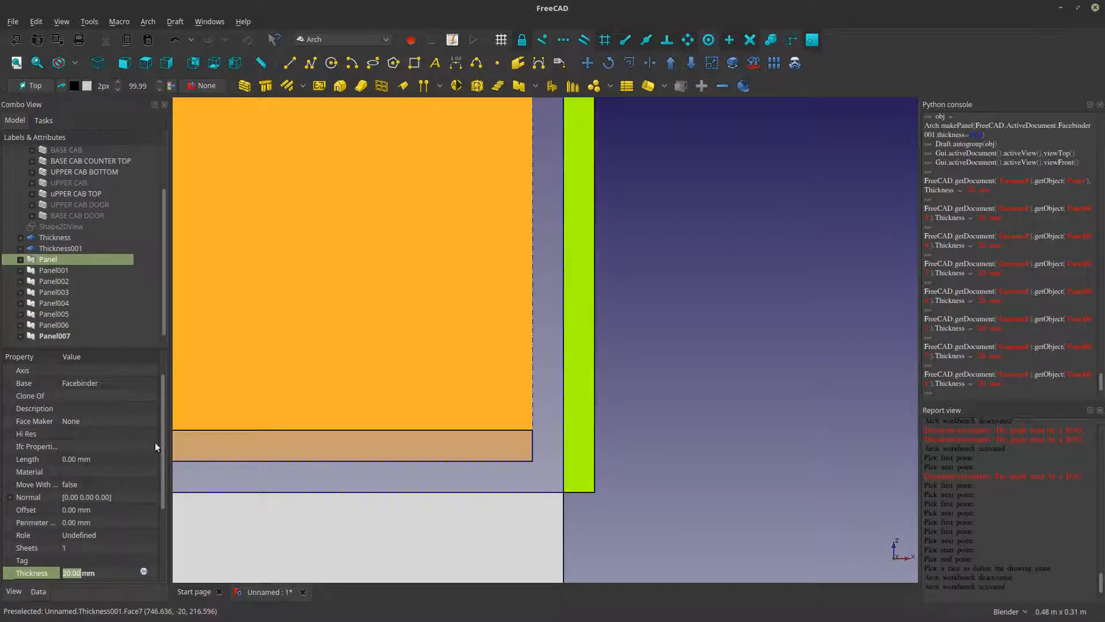
pyautogui.click(9, 497)
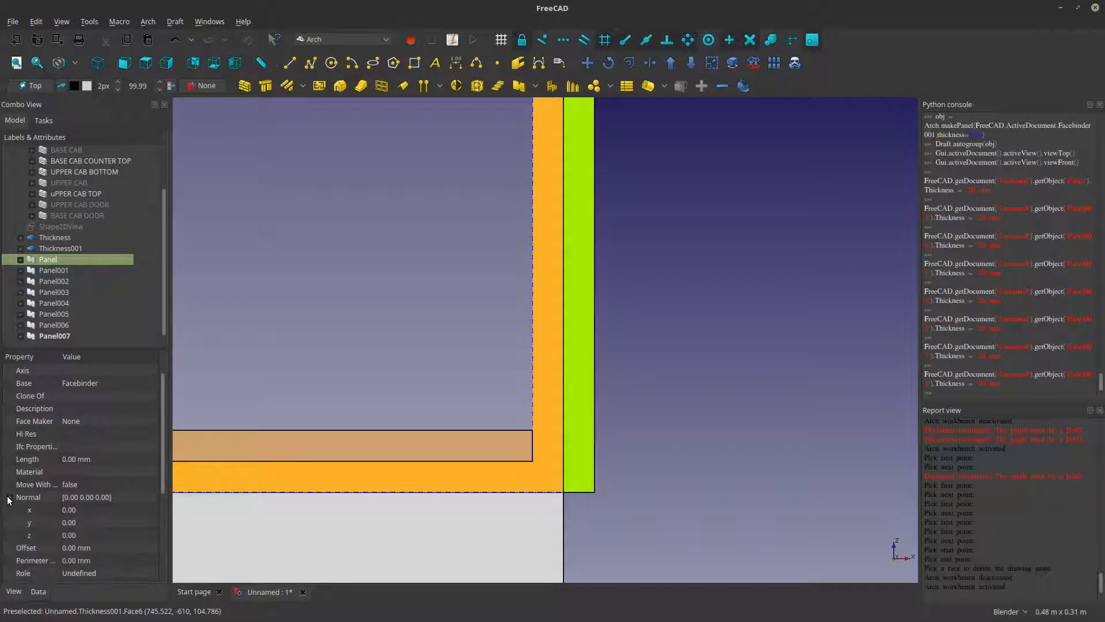
pyautogui.click(84, 512)
pyautogui.write('-1')
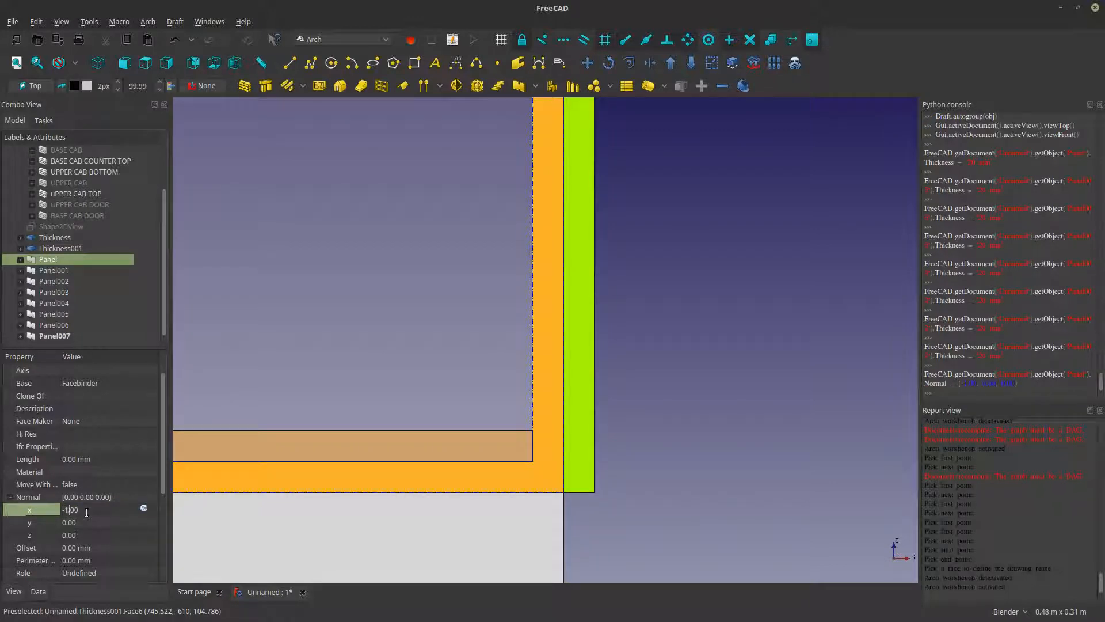
pyautogui.click(737, 451)
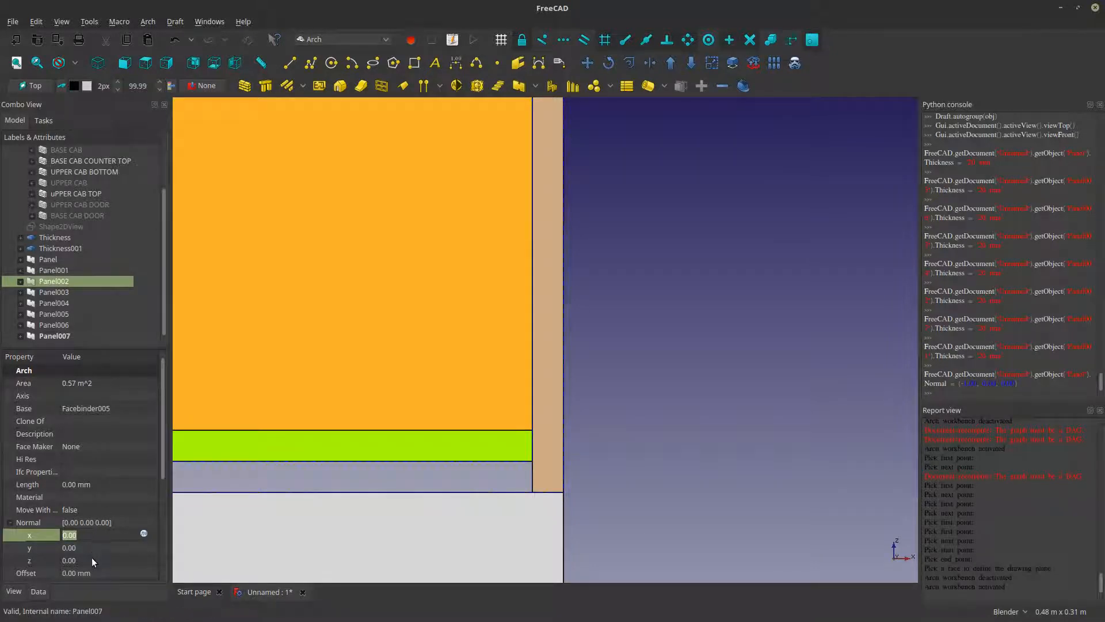
# - Set the z component of the Normal to -1 for the base cabinet's bottom panel, Panel002
pyautogui.click(92, 560)
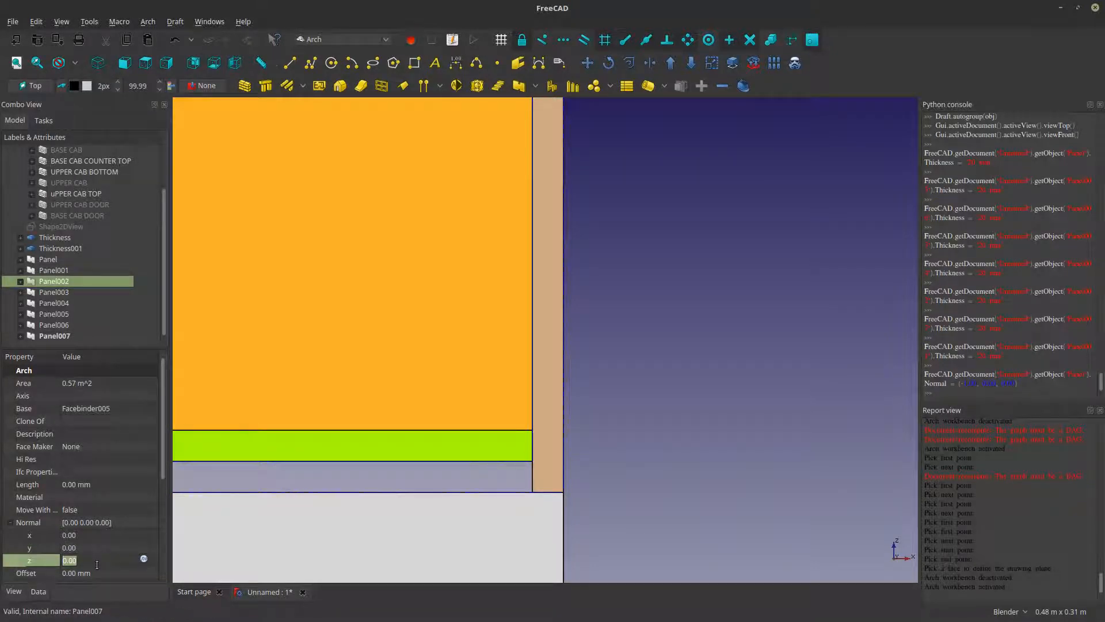
pyautogui.write('-1')
pyautogui.press('Return')
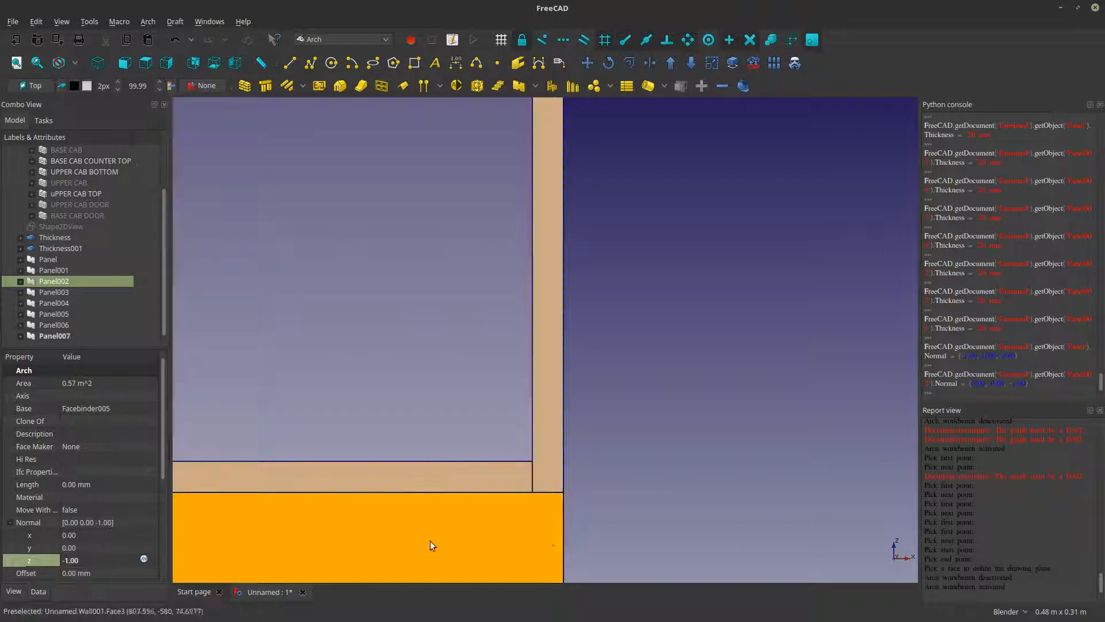
# - Set the x component of the Normal to 1 for the base cabinet's left side panel, Panel007
pyautogui.scroll(-5, 786, 501)
pyautogui.scroll(3, 420, 504)
pyautogui.scroll(3, 484, 432)
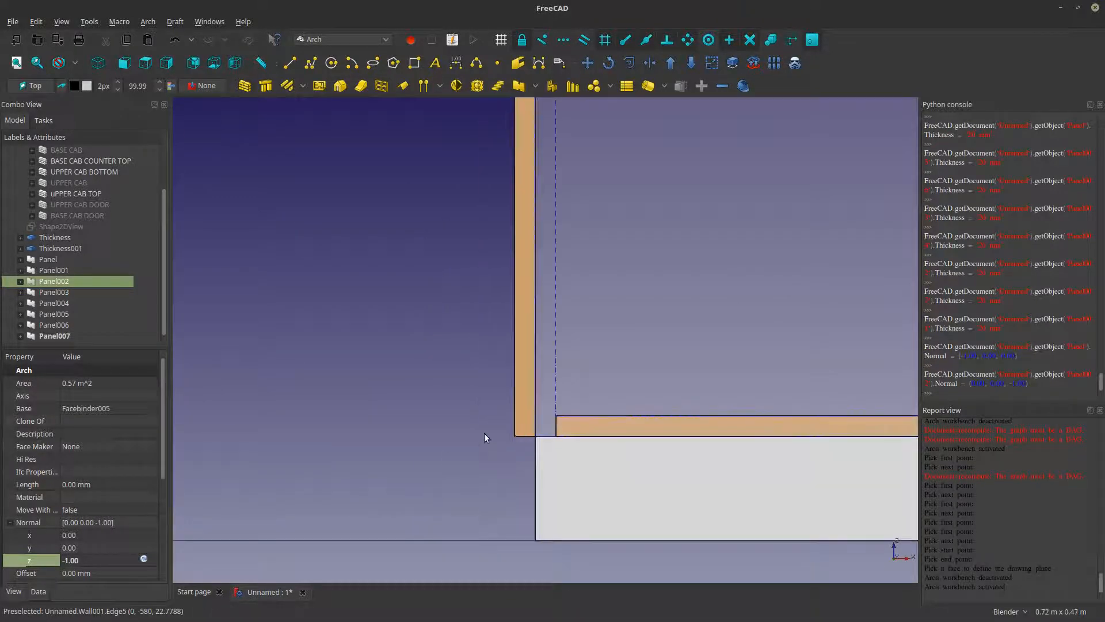
pyautogui.scroll(2, 484, 438)
pyautogui.click(564, 404)
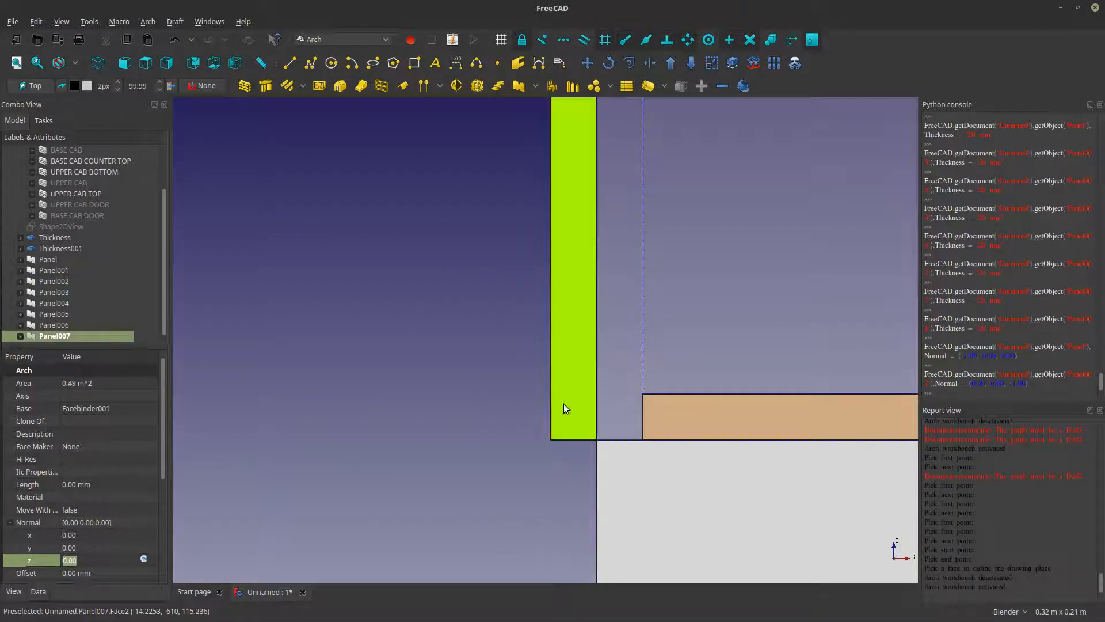
pyautogui.click(85, 534)
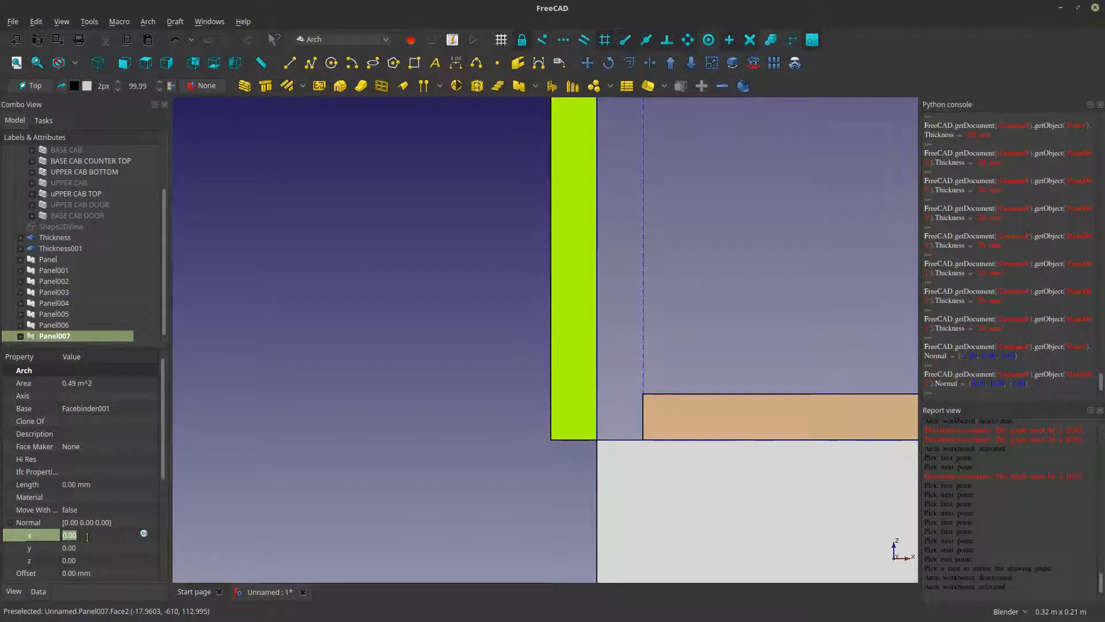
pyautogui.write('1')
pyautogui.press('Return')
# - Try a Normal x component of 1 on the base cabinet's top panel, Panel001
pyautogui.scroll(-1, 126, 519)
pyautogui.scroll(-4, 282, 458)
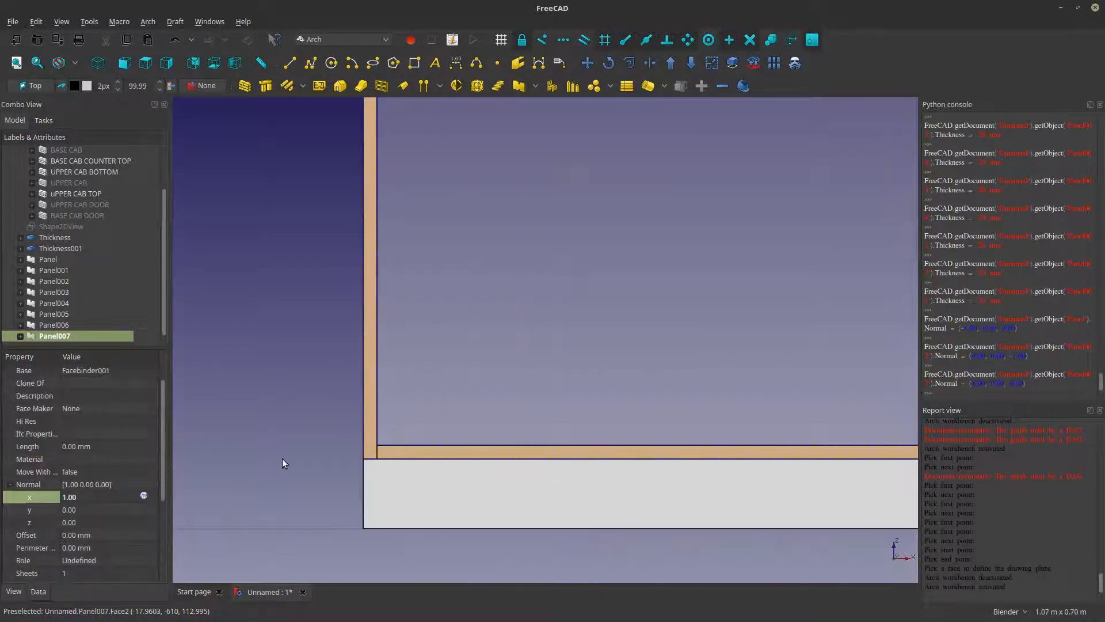
pyautogui.scroll(5, 350, 251)
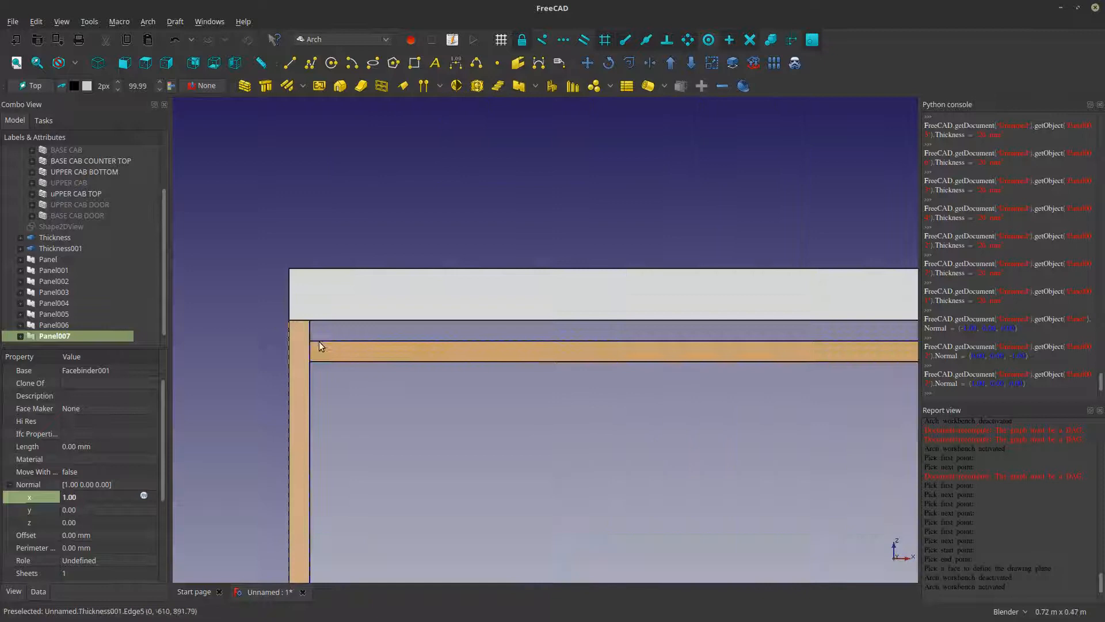
pyautogui.click(345, 355)
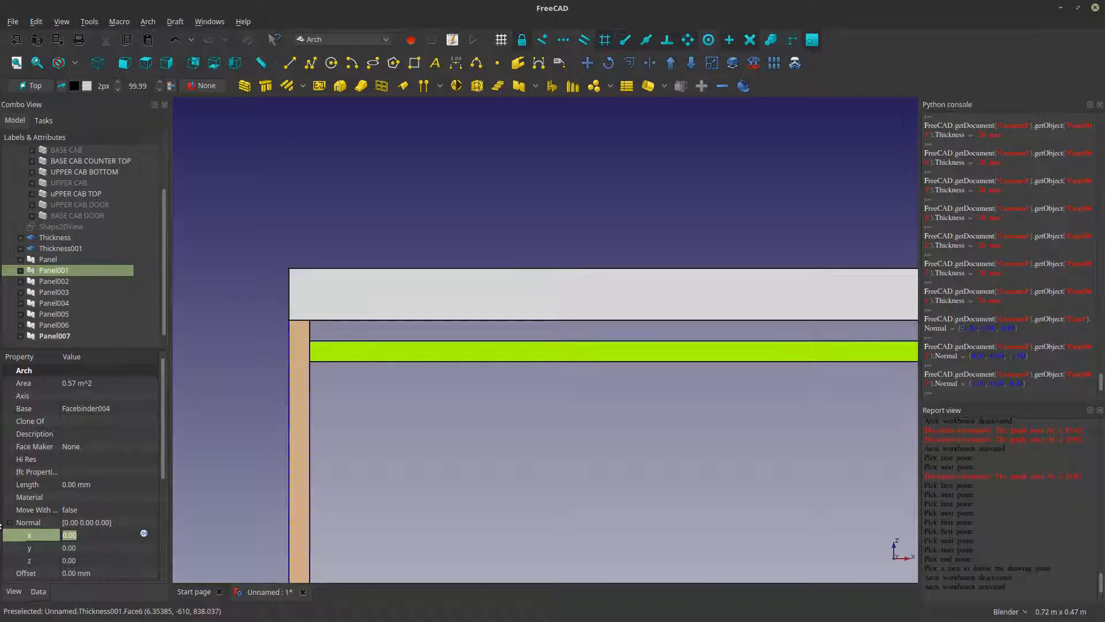
pyautogui.write('1')
pyautogui.press('Return')
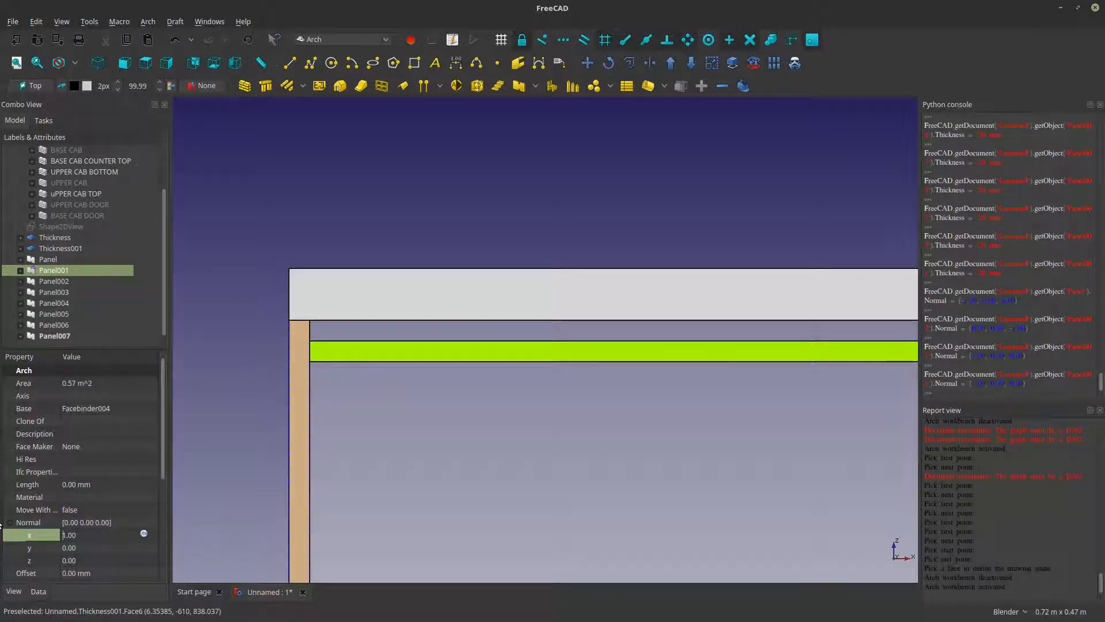
# - Set the Normal of the base cabinet's top panel, Panel001, to z 1 and x 0
pyautogui.click(86, 565)
pyautogui.write('1')
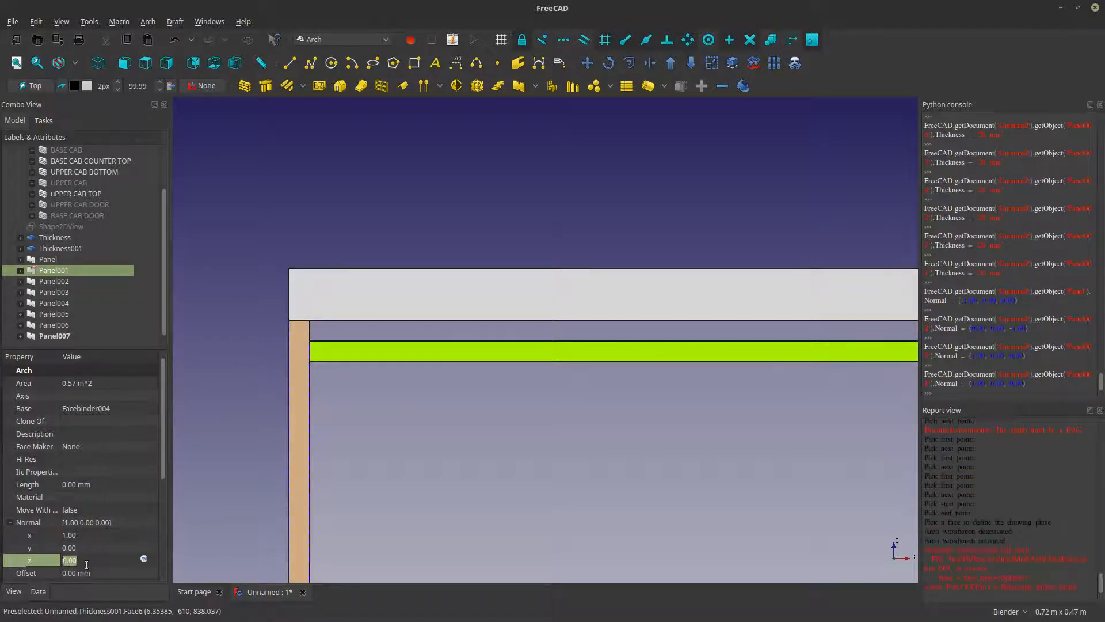
pyautogui.press('Return')
pyautogui.scroll(-5, 306, 315)
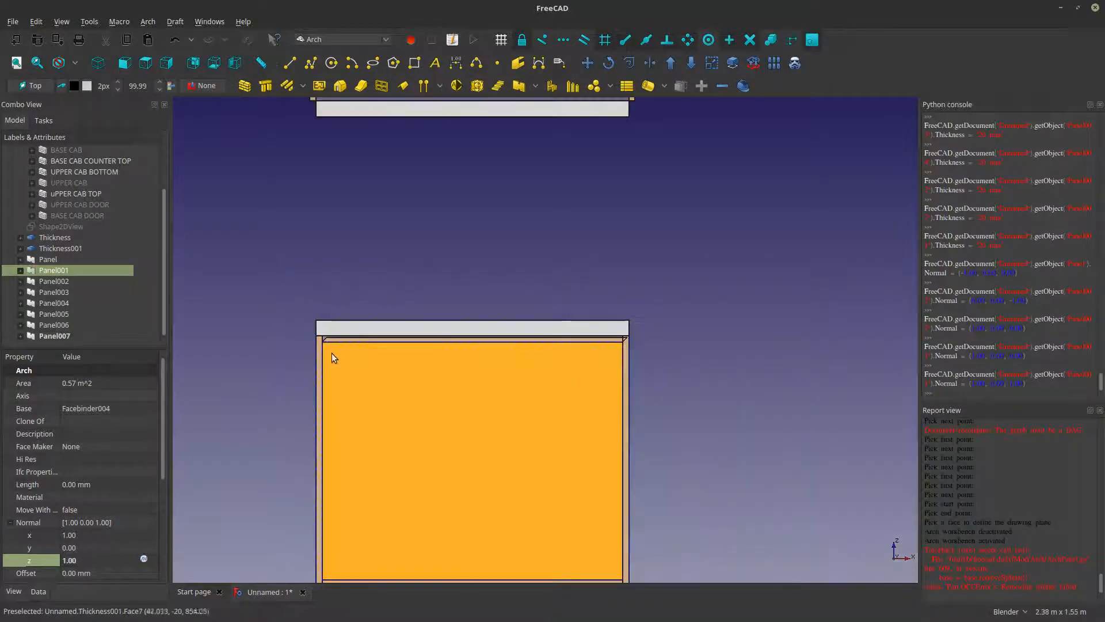
pyautogui.click(82, 535)
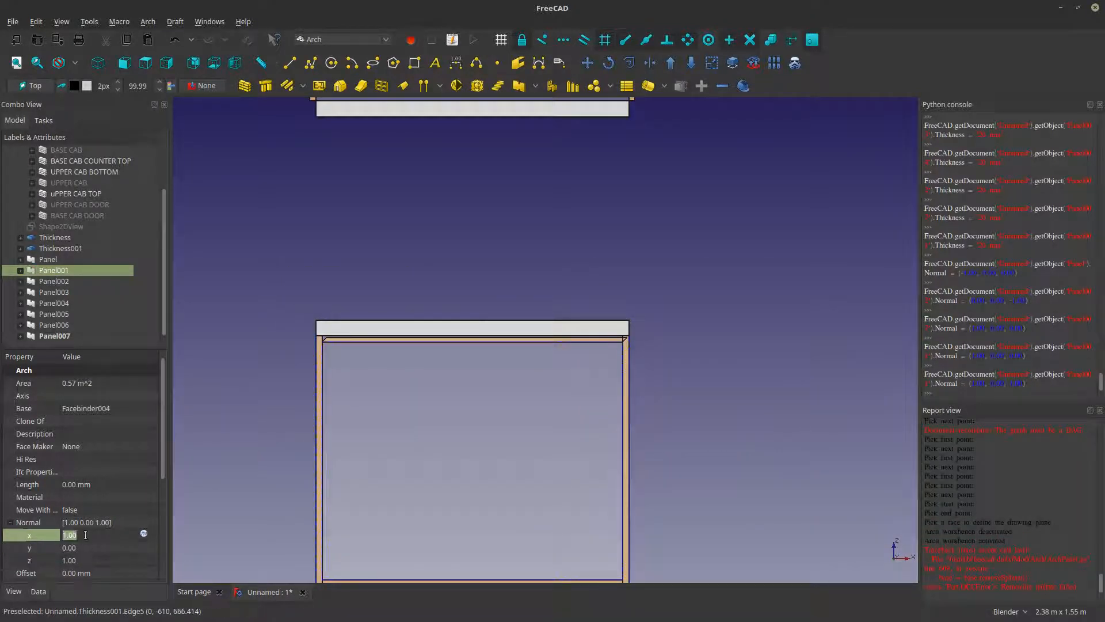
pyautogui.write('0')
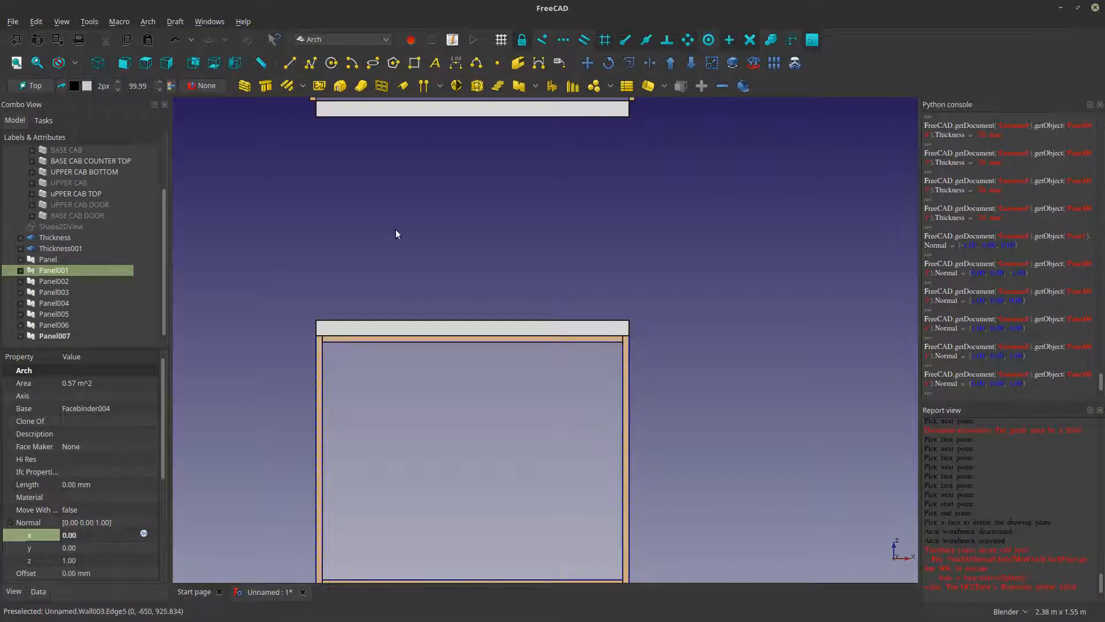
# - Set the x component of the Normal to -1 for the upper cabinet's right side panel, Panel006
pyautogui.scroll(-4, 400, 261)
pyautogui.scroll(8, 507, 377)
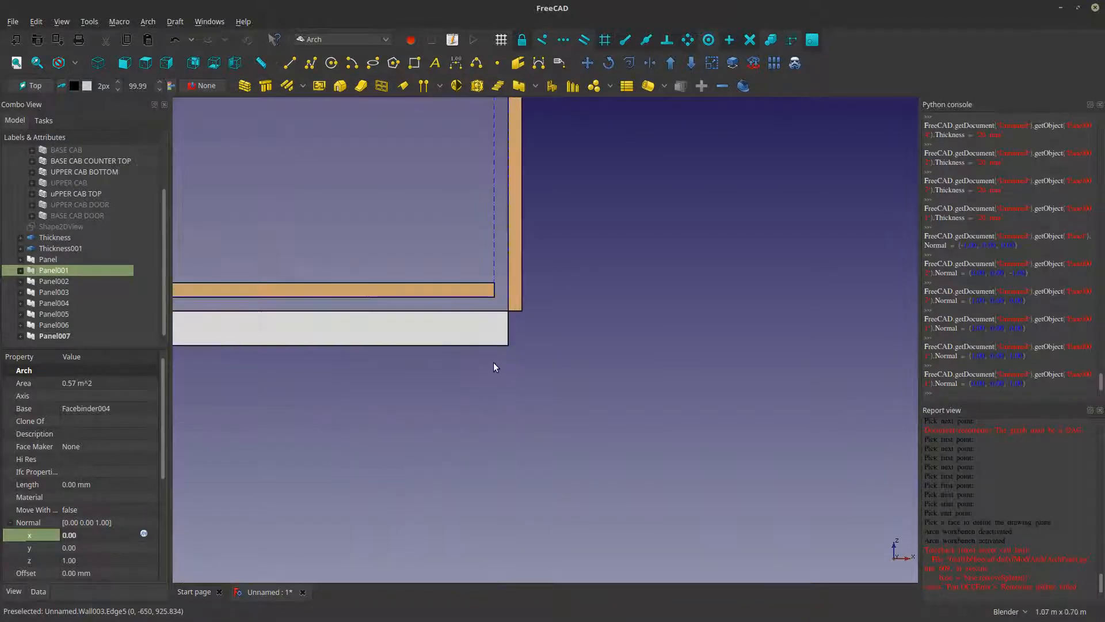
pyautogui.click(518, 302)
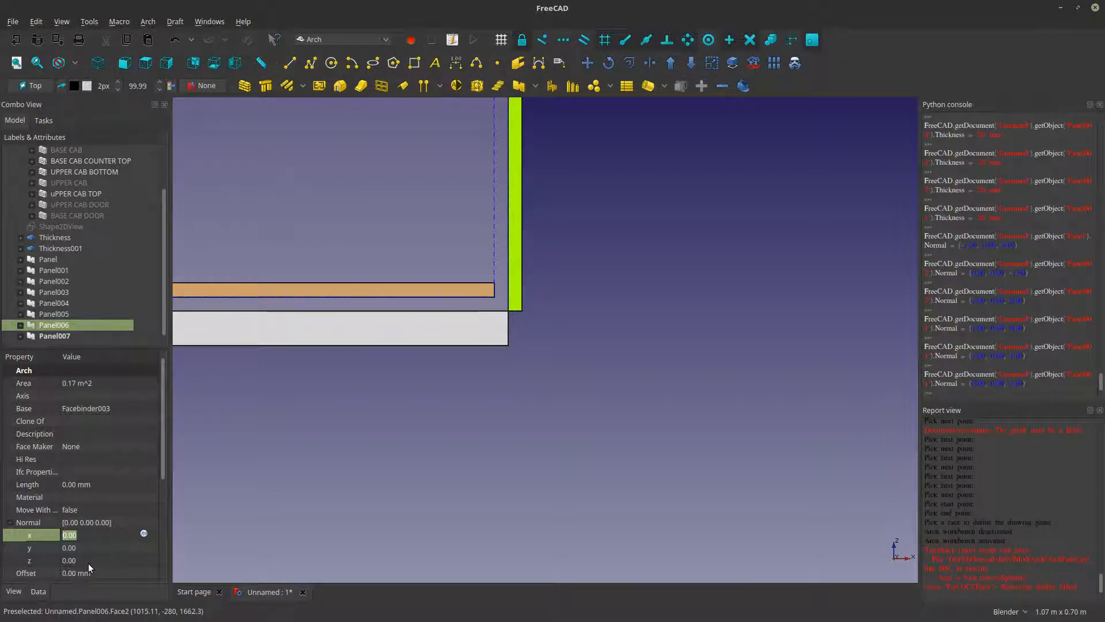
pyautogui.moveTo(70, 535); pyautogui.dragTo(75, 535)
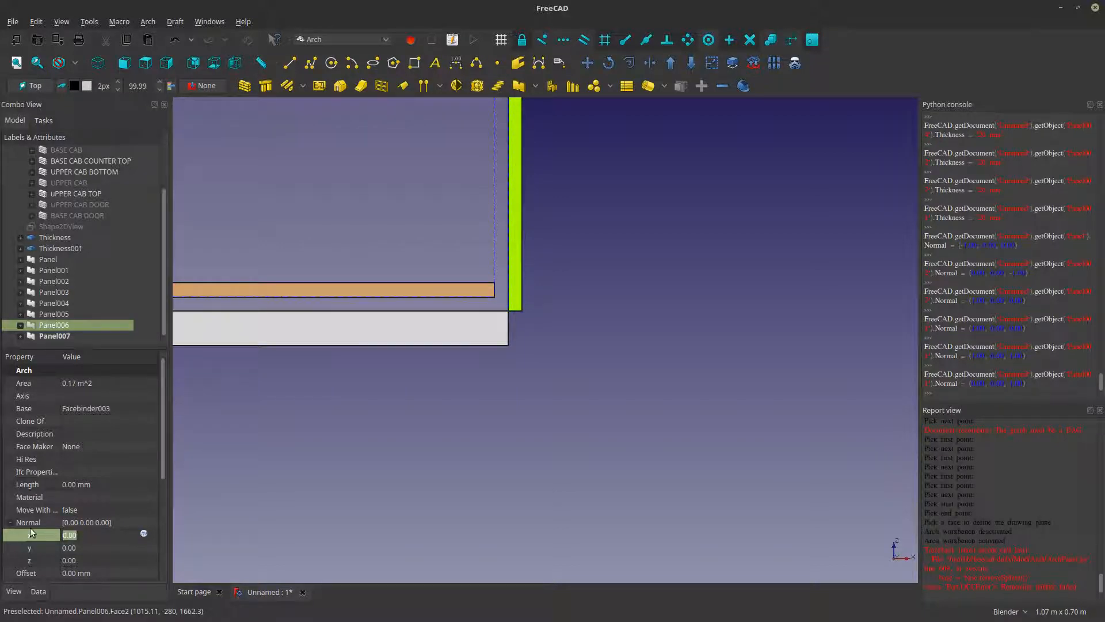
pyautogui.write('-1')
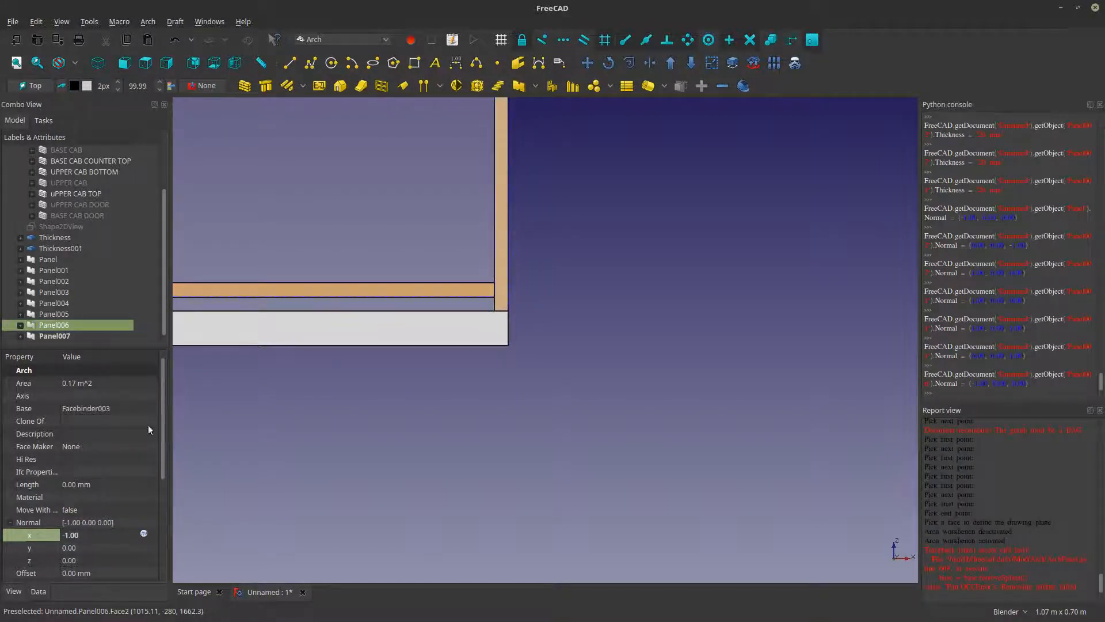
# - Set the z component of the Normal to -1 for the upper cabinet's bottom panel, Panel004
pyautogui.scroll(-5, 409, 485)
pyautogui.scroll(4, 303, 484)
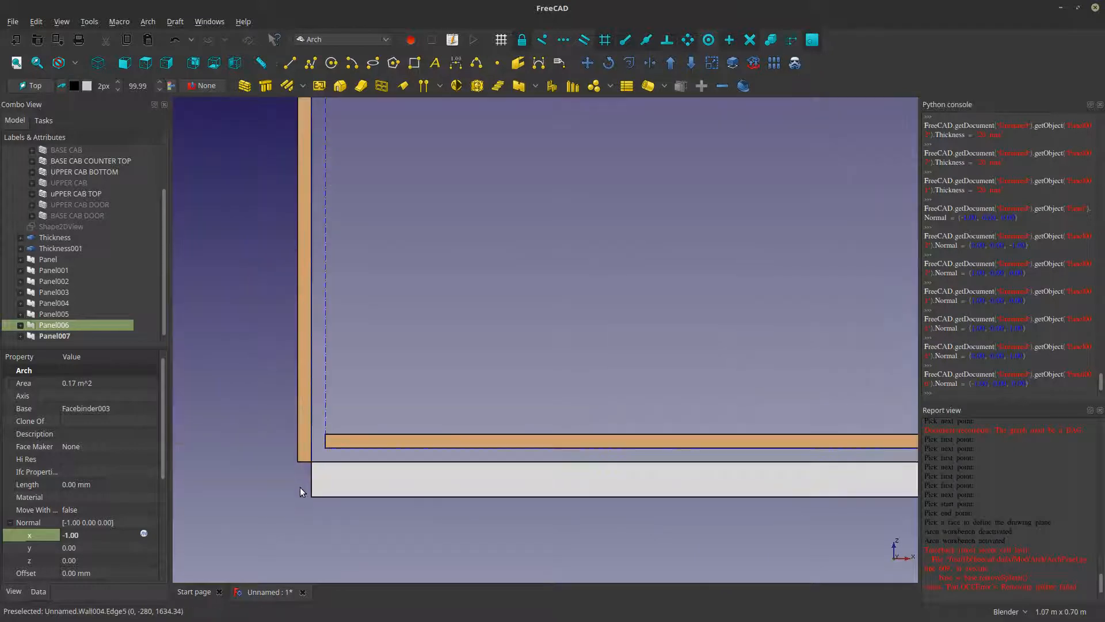
pyautogui.scroll(3, 306, 486)
pyautogui.click(352, 413)
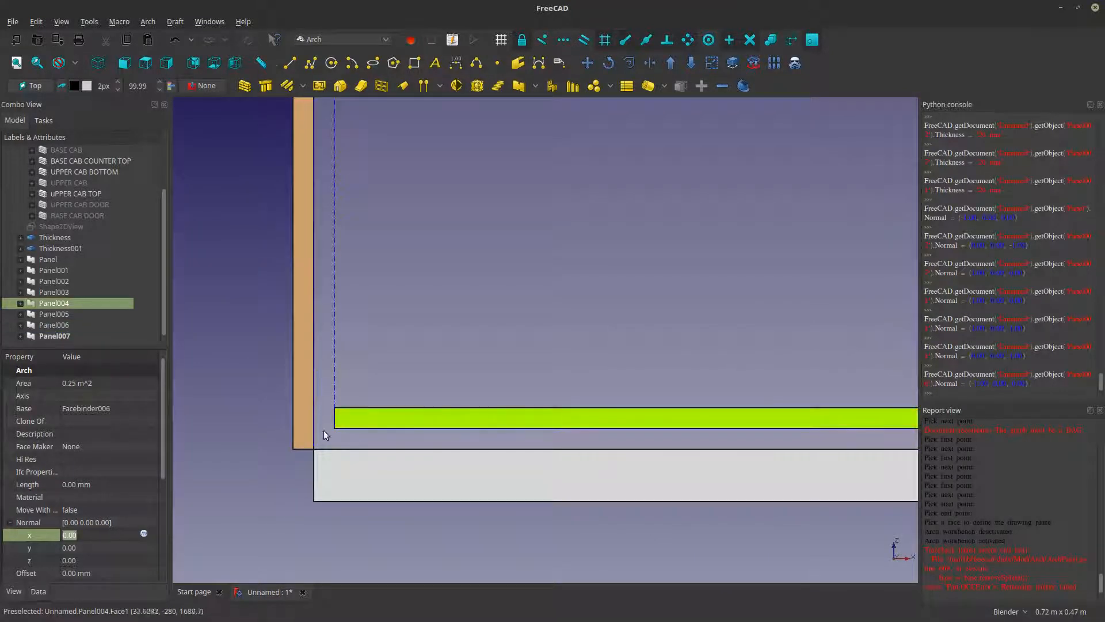
pyautogui.click(88, 559)
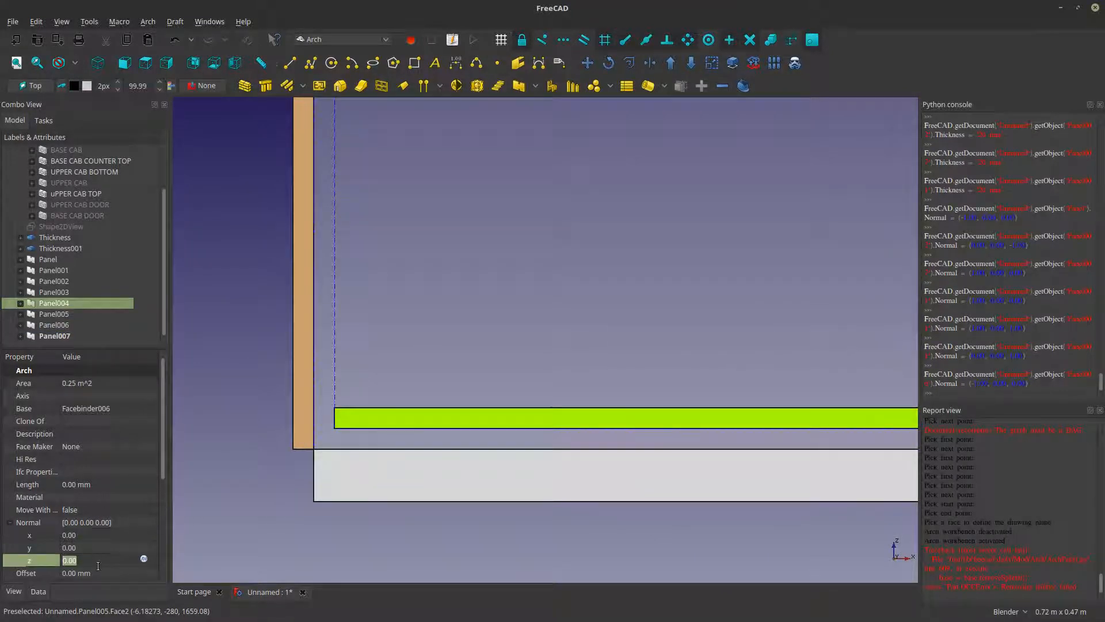
pyautogui.write('-1')
pyautogui.press('Return')
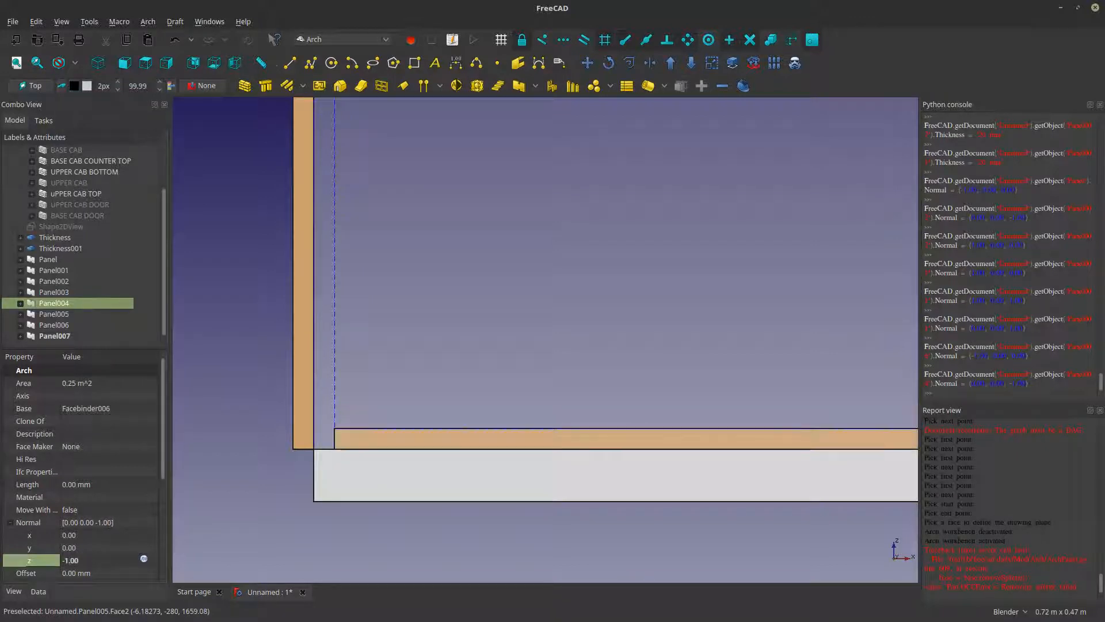
# - Set the x component of the Normal to 1 for the upper cabinet's left side panel, Panel005
pyautogui.click(302, 429)
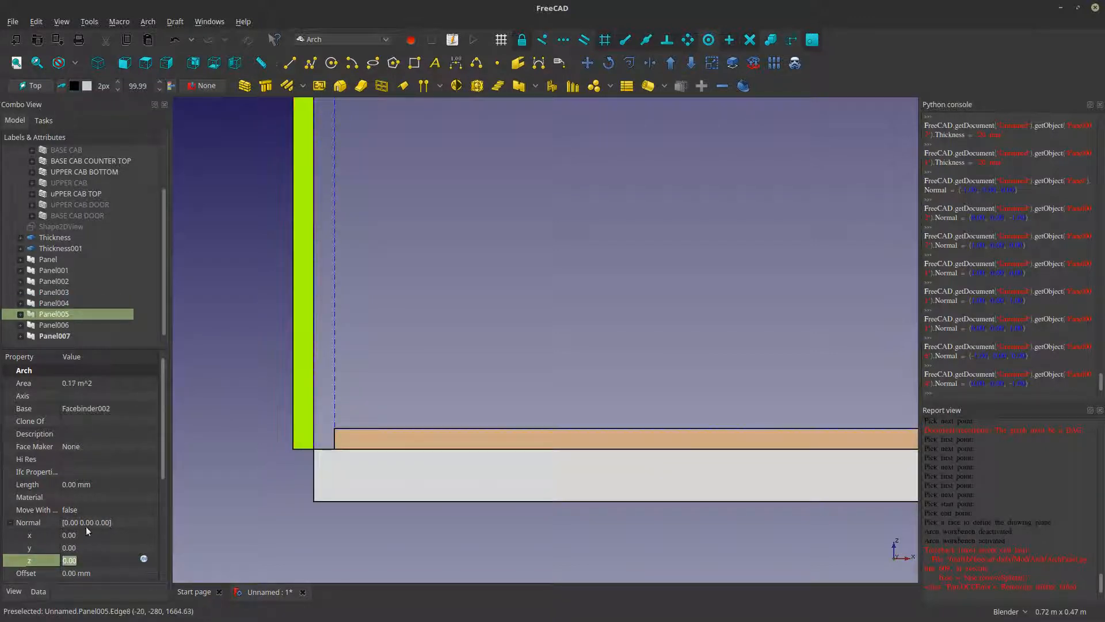
pyautogui.click(91, 530)
pyautogui.write('1')
pyautogui.press('Return')
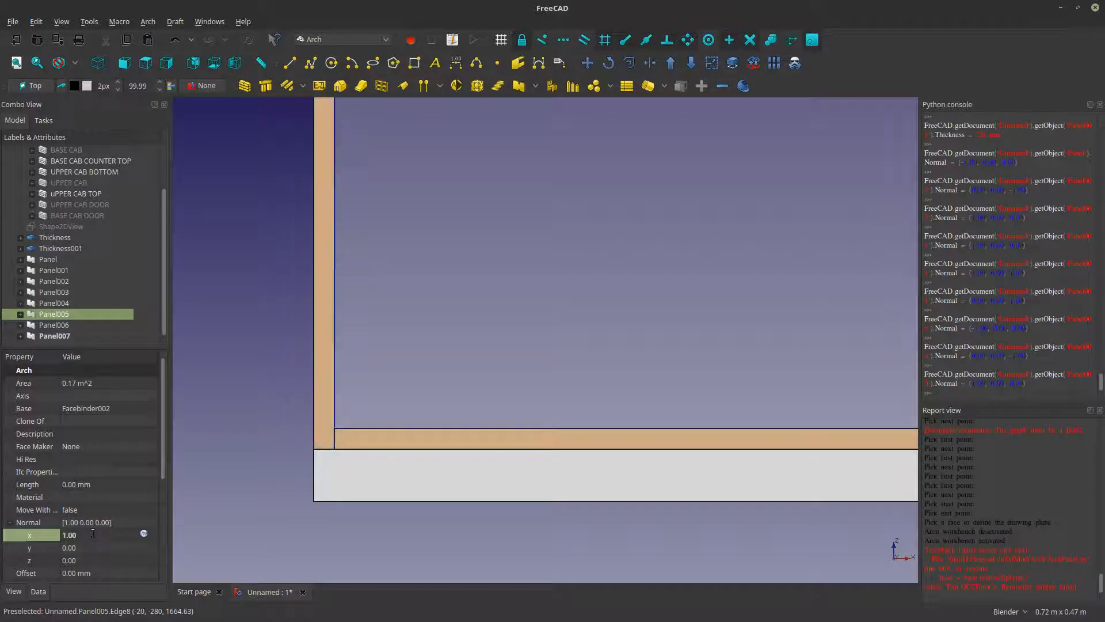
# - Set the z component of the Normal to 1 for the upper cabinet's top panel, Panel003
pyautogui.scroll(-5, 299, 513)
pyautogui.scroll(6, 320, 361)
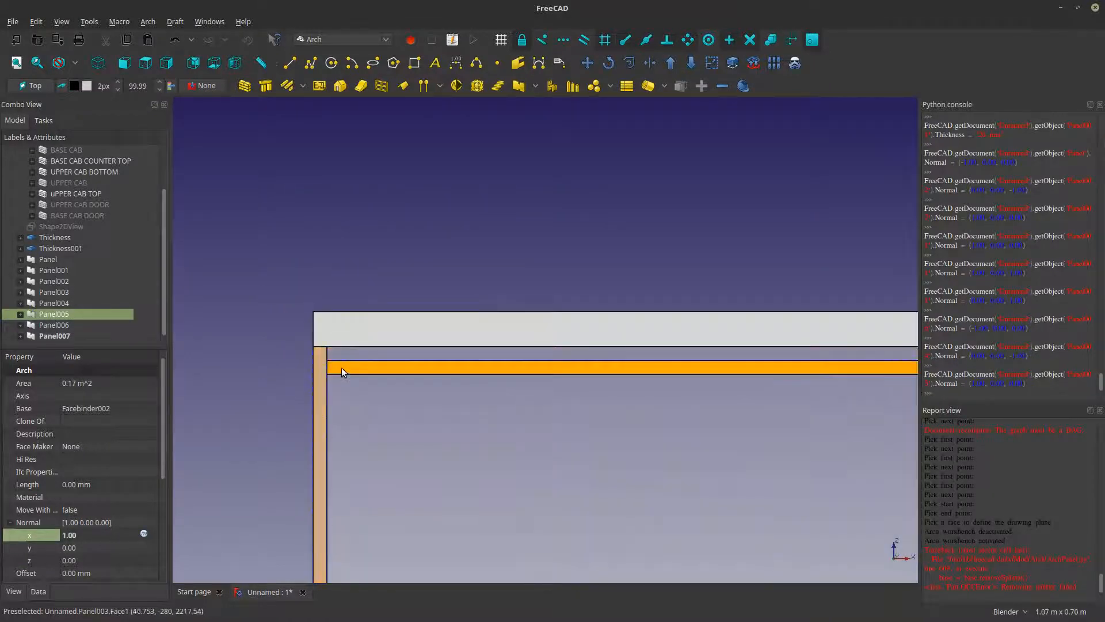
pyautogui.click(342, 367)
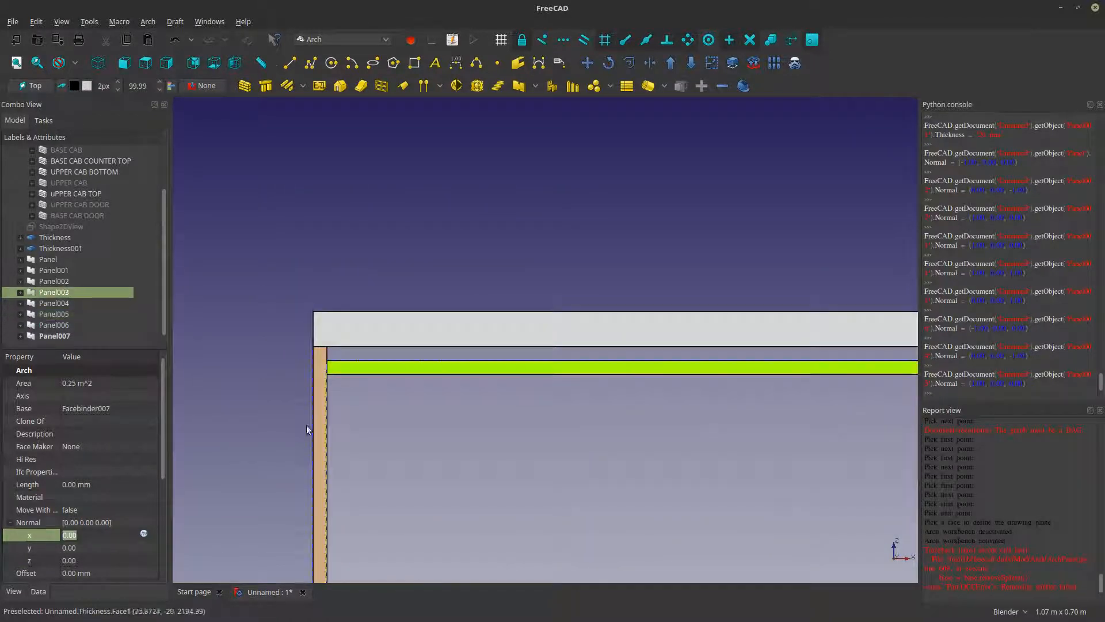
pyautogui.click(82, 555)
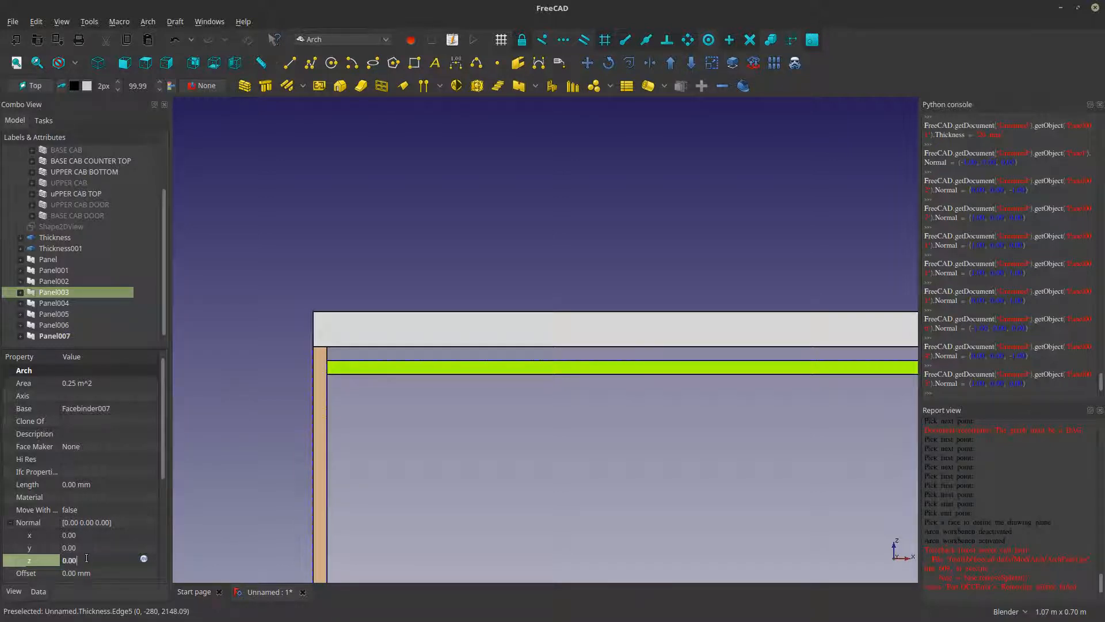
pyautogui.write('1')
pyautogui.press('Return')
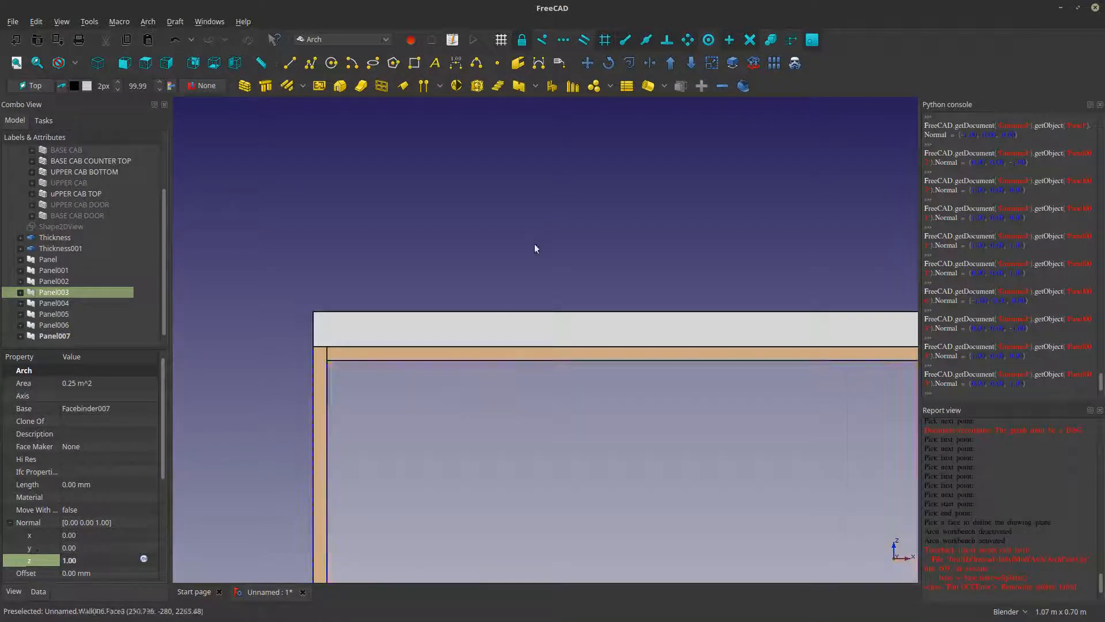
# - Examine in 3D how the panels of the upper and base cabinets fit between their top and bottom slabs
pyautogui.scroll(-4, 629, 447)
pyautogui.moveTo(629, 447); pyautogui.dragTo(495, 400, button='middle')
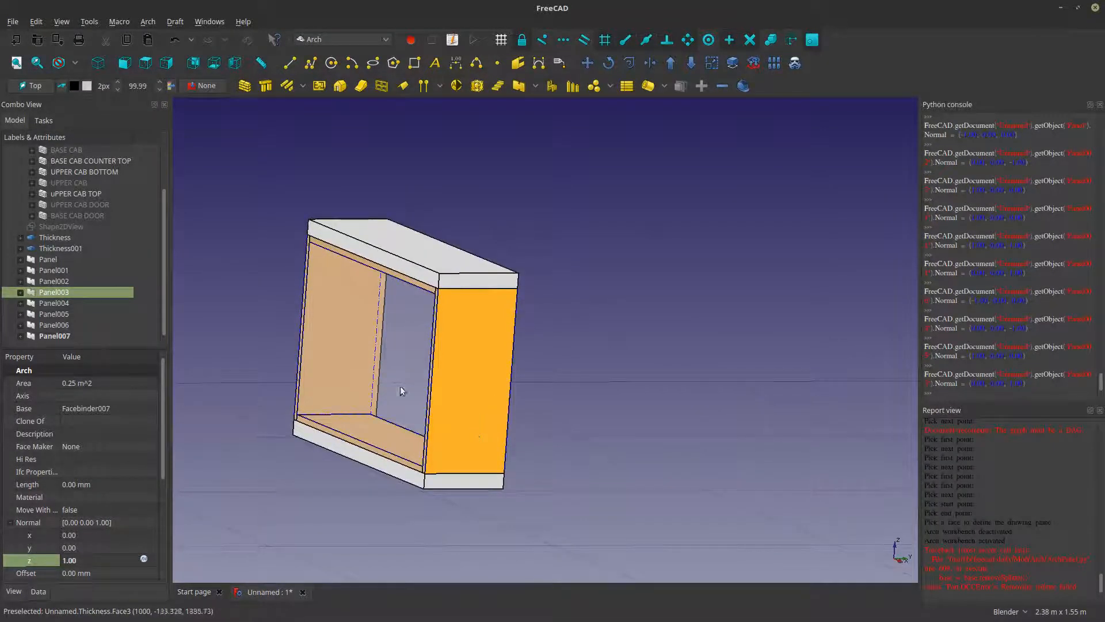
pyautogui.moveTo(400, 386); pyautogui.dragTo(399, 425, button='middle')
pyautogui.scroll(5, 399, 424)
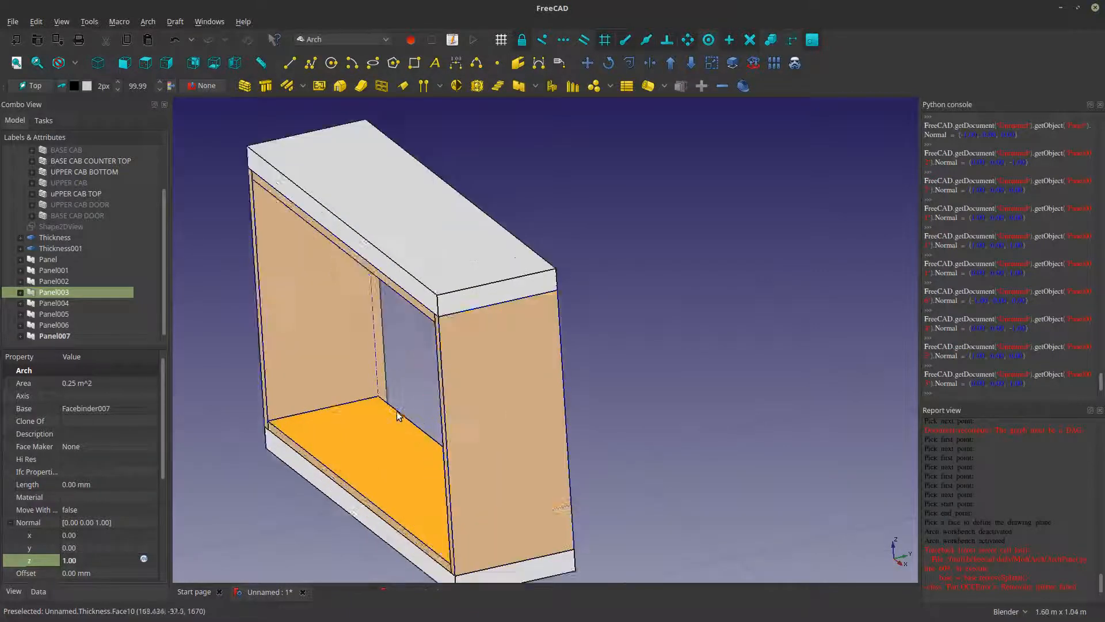
pyautogui.scroll(-6, 413, 311)
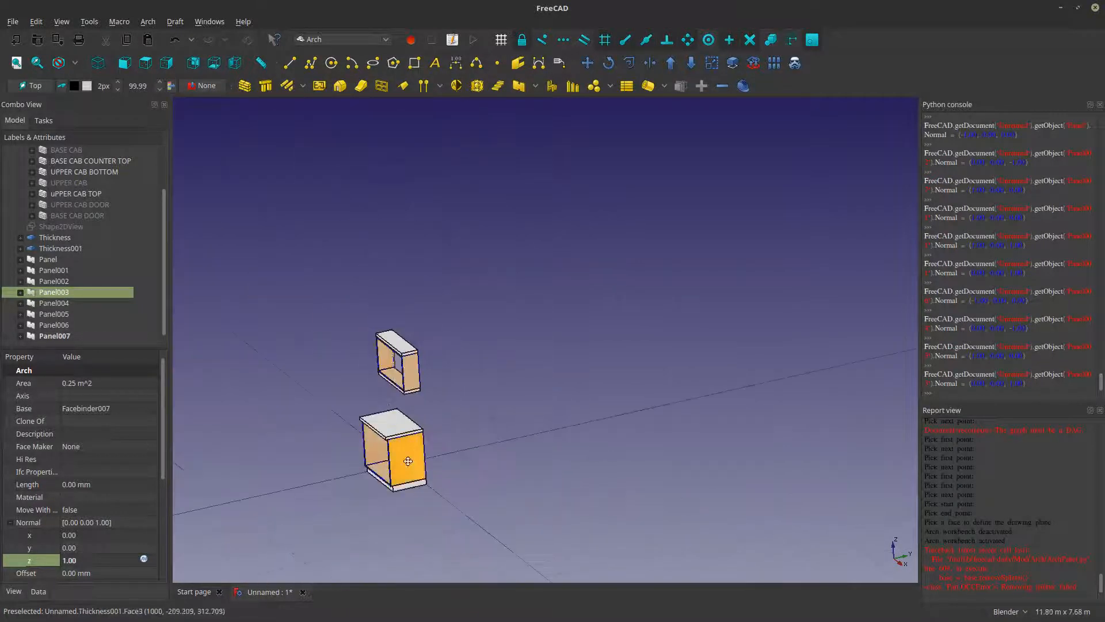
pyautogui.moveTo(403, 375)
pyautogui.mouseDown(button='middle')
pyautogui.moveTo(431, 359)
pyautogui.moveTo(405, 366)
pyautogui.mouseUp(button='middle')
pyautogui.scroll(3, 375, 337)
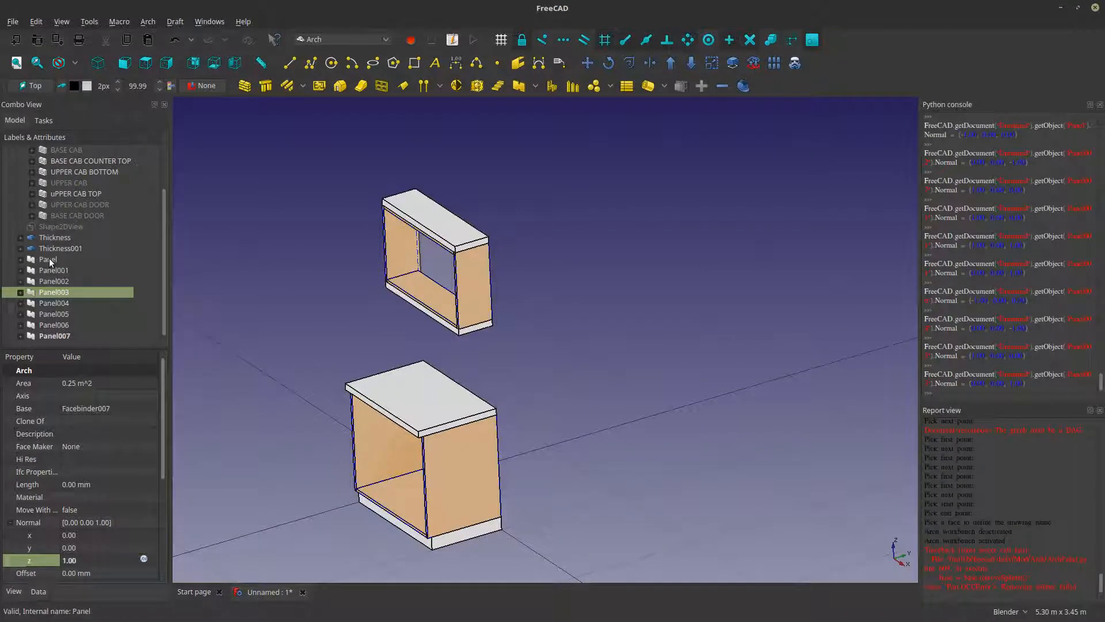
pyautogui.scroll(2, 50, 258)
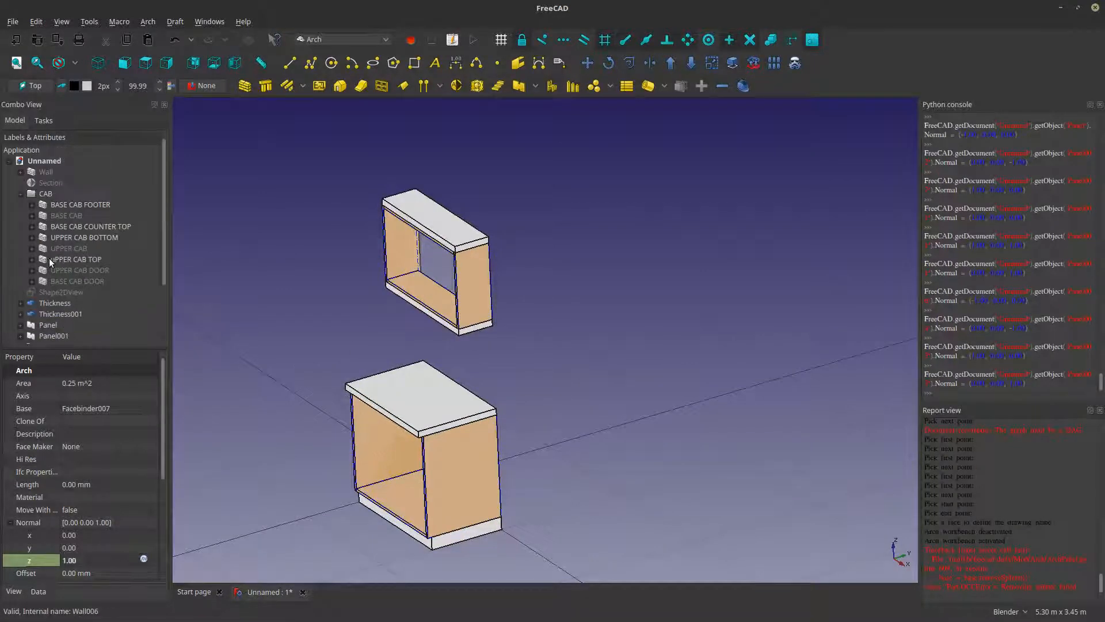
pyautogui.rightClick(44, 193)
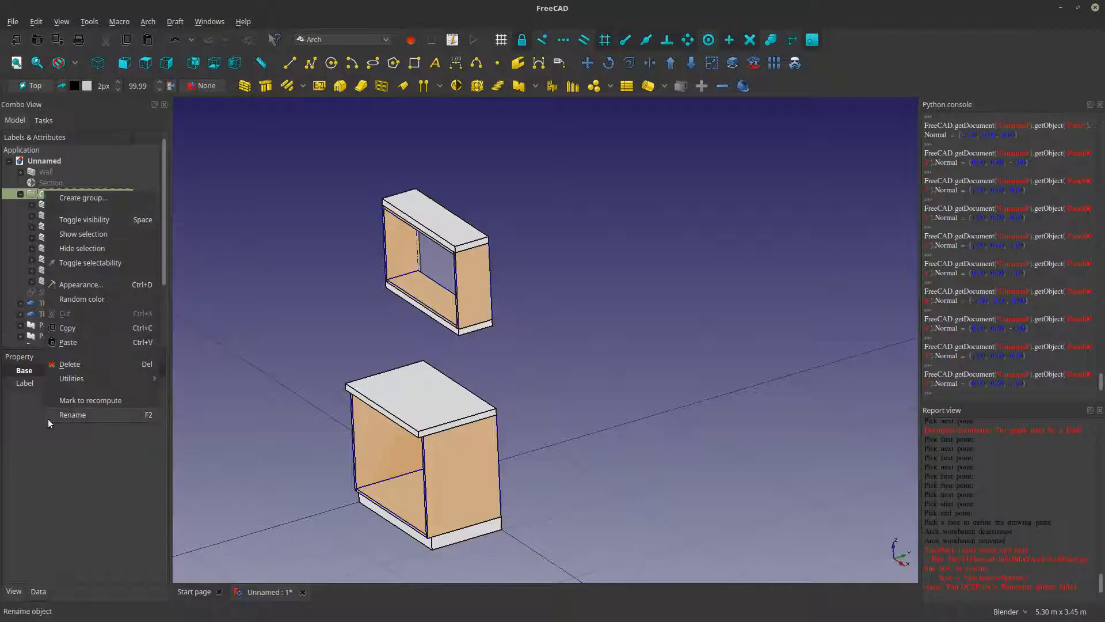
pyautogui.click(75, 478)
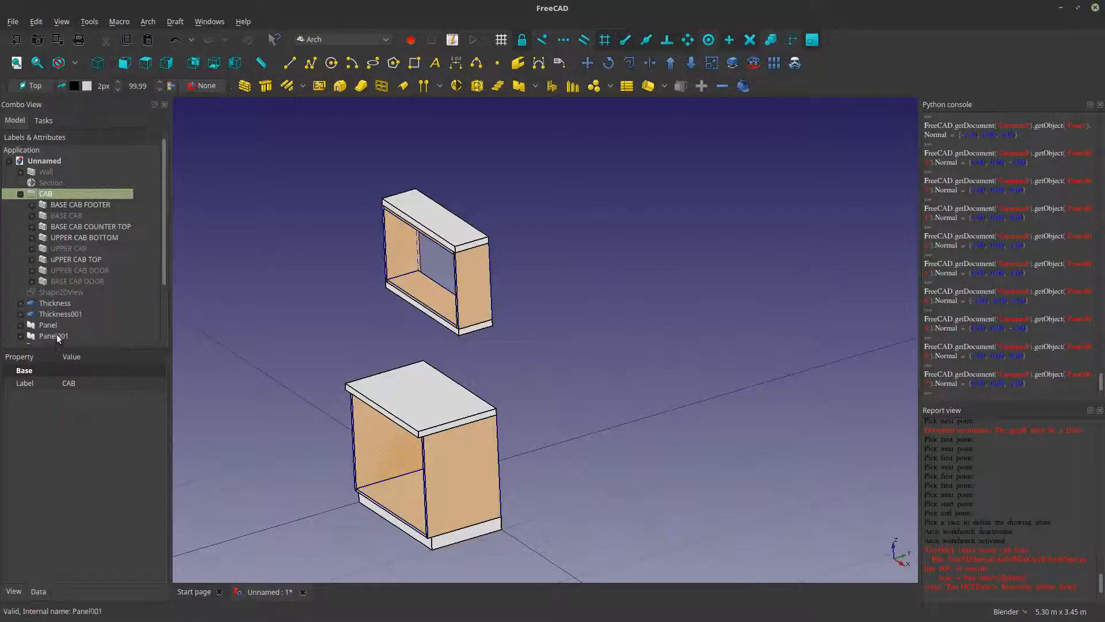
# - Move all eight panels, Panel through Panel007, into the CAB group
pyautogui.click(53, 326)
pyautogui.scroll(-2, 53, 326)
pyautogui.keyDown('shift'); pyautogui.click(47, 335); pyautogui.keyUp('shift')
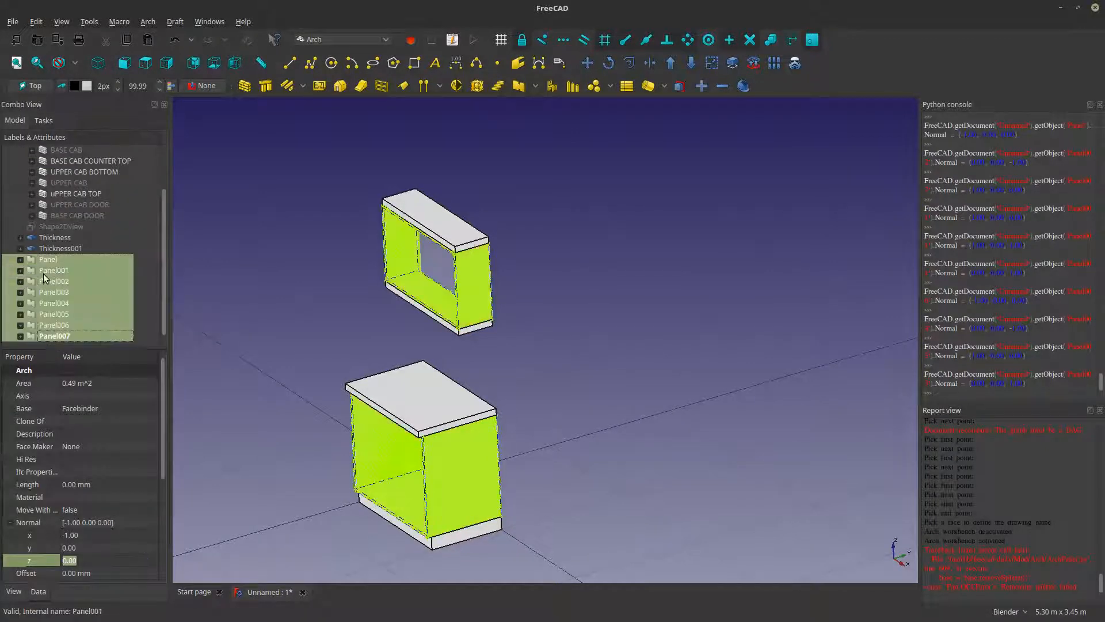
pyautogui.scroll(1, 41, 270)
pyautogui.moveTo(44, 296); pyautogui.dragTo(45, 162)
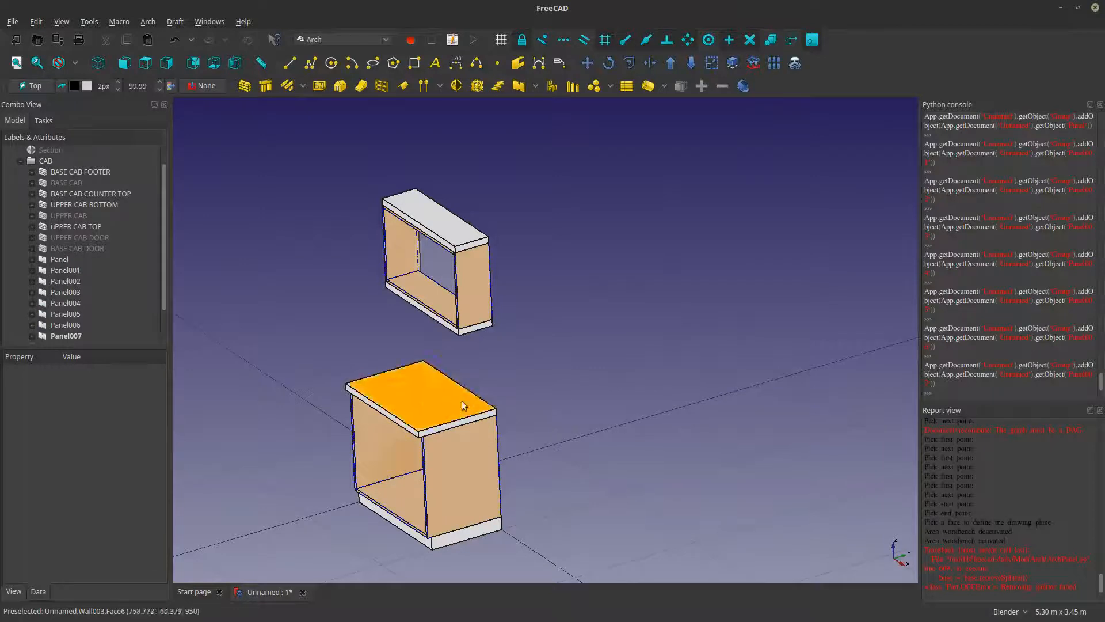
# - Examine the upper and base cabinets in 3D from several sides, checking their open backs and the panel joints inside
pyautogui.moveTo(462, 401); pyautogui.dragTo(395, 309, button='middle')
pyautogui.scroll(2, 541, 278)
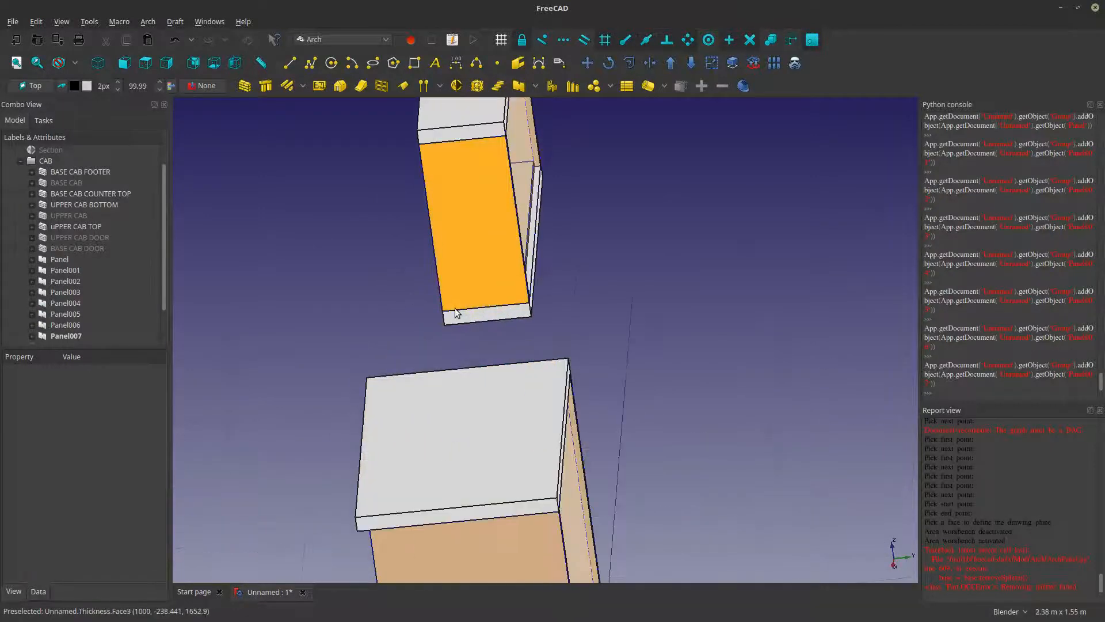
pyautogui.moveTo(484, 408); pyautogui.dragTo(459, 336, button='middle')
pyautogui.scroll(2, 487, 409)
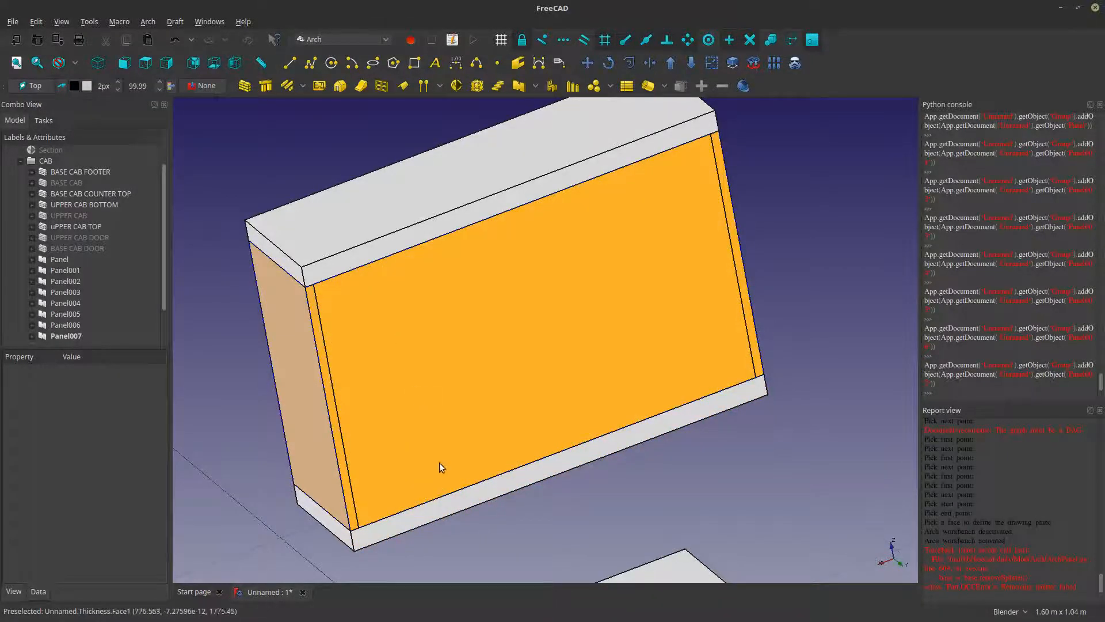
pyautogui.scroll(-5, 447, 486)
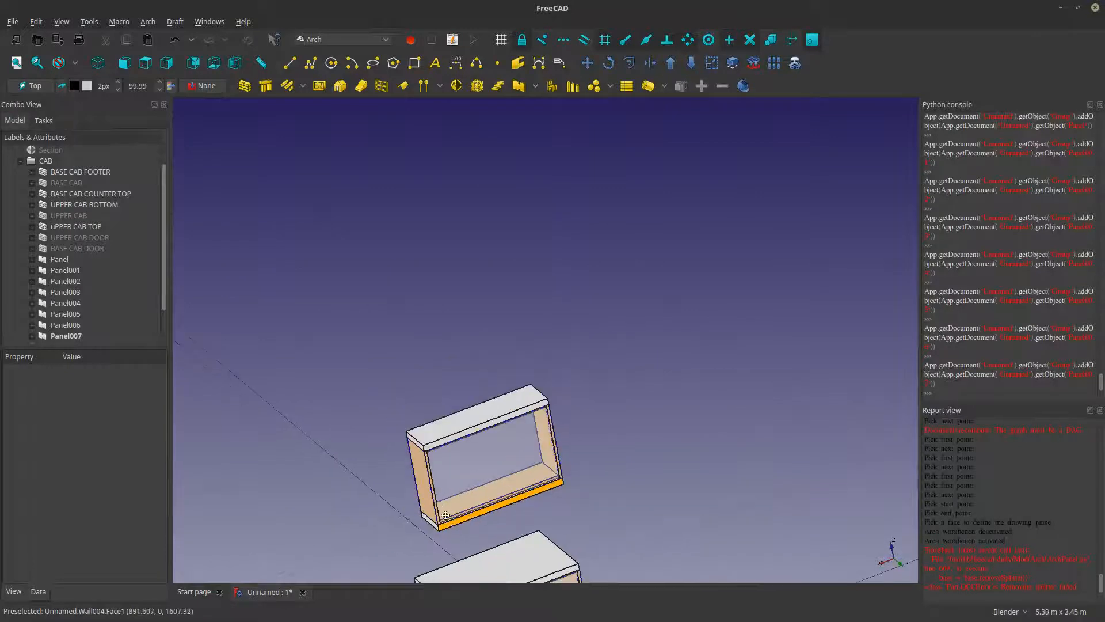
pyautogui.scroll(3, 427, 341)
pyautogui.moveTo(462, 369); pyautogui.dragTo(632, 455, button='middle')
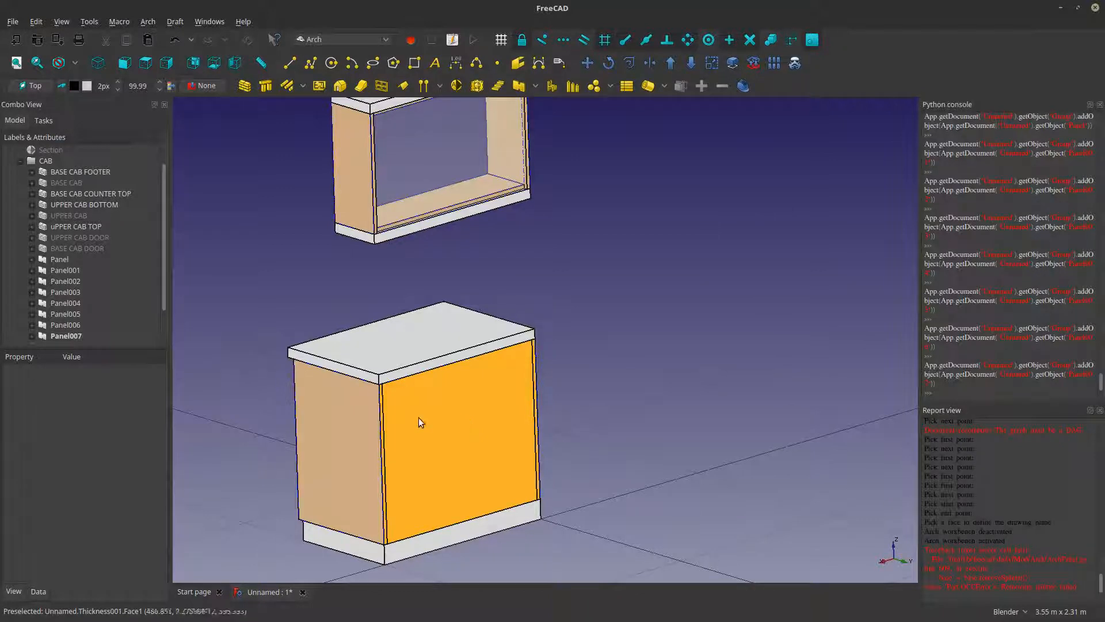
pyautogui.moveTo(407, 458); pyautogui.dragTo(478, 432, button='middle')
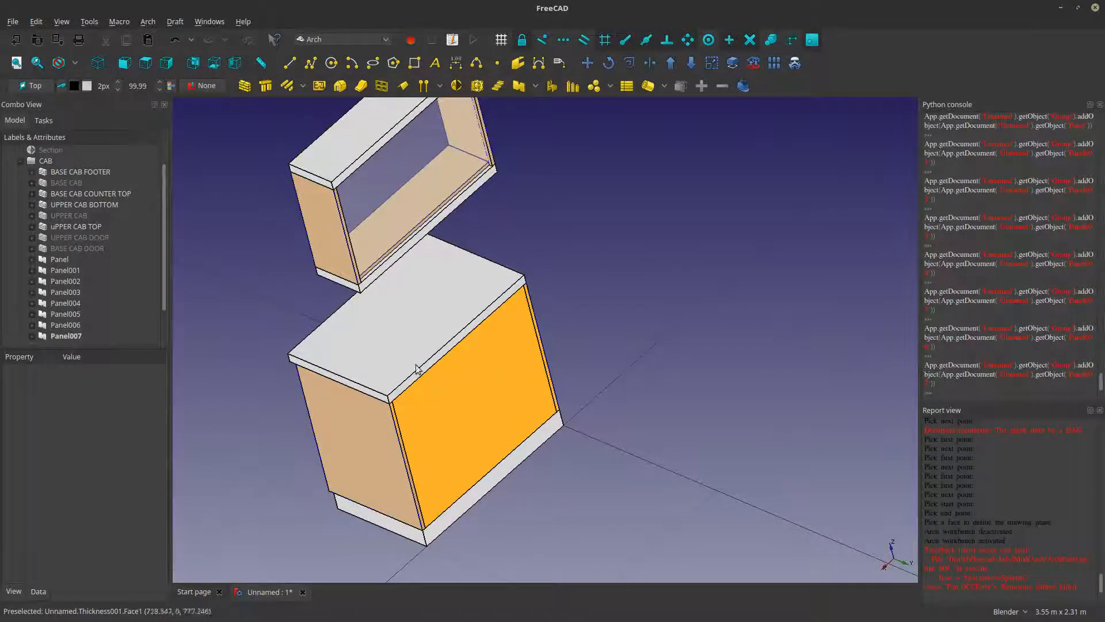
pyautogui.moveTo(419, 365); pyautogui.dragTo(451, 428, button='middle')
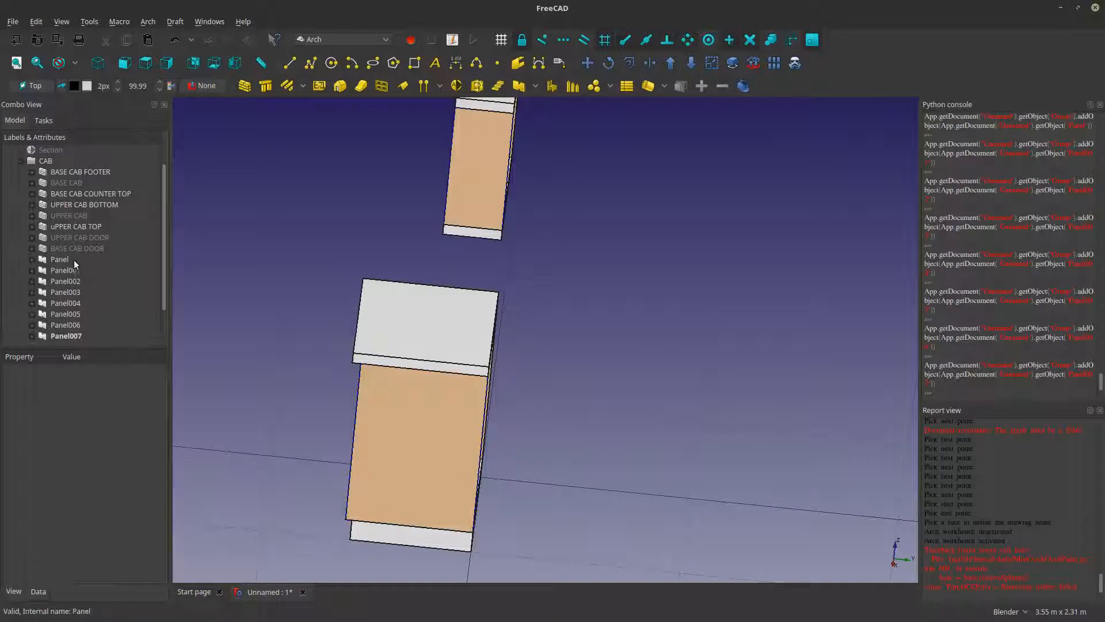
pyautogui.moveTo(476, 389); pyautogui.dragTo(540, 456, button='middle')
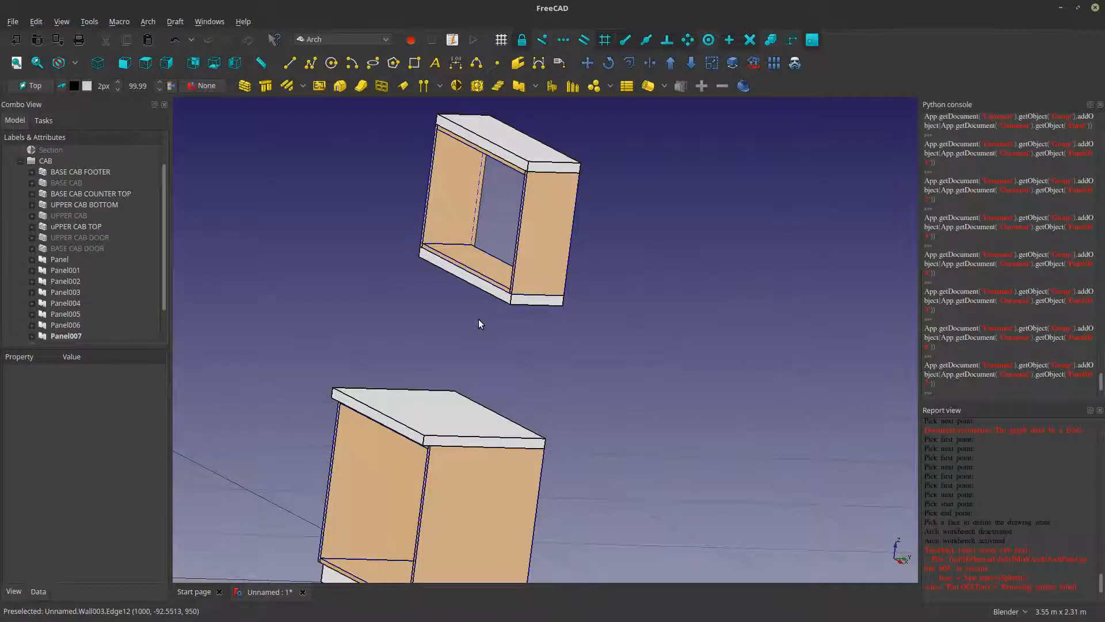
pyautogui.moveTo(478, 320); pyautogui.dragTo(461, 346, button='middle')
pyautogui.scroll(3, 477, 243)
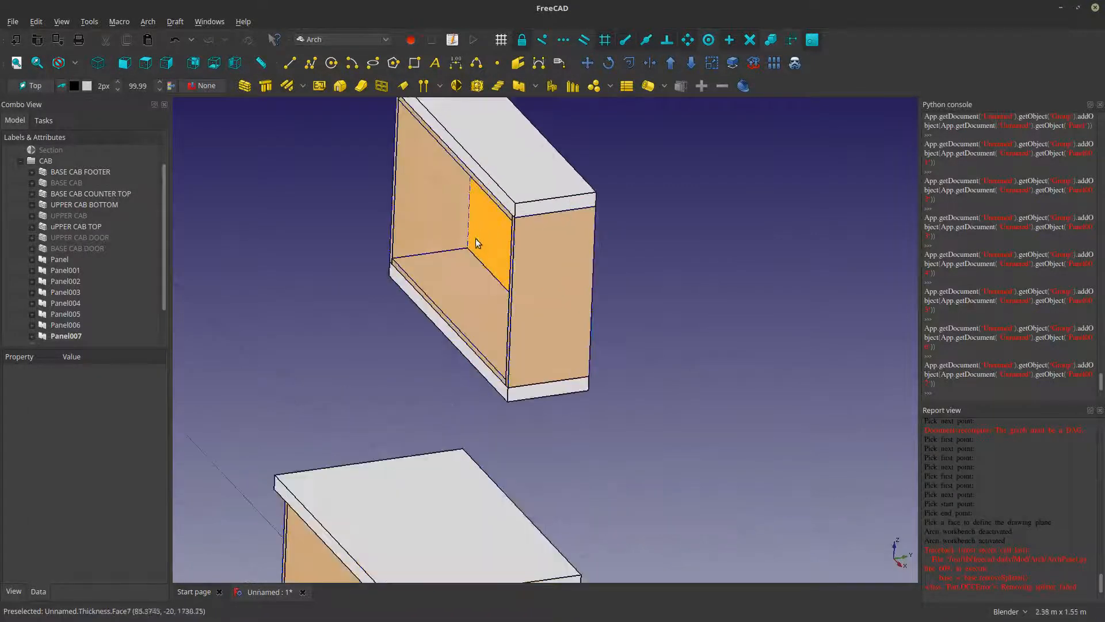
pyautogui.scroll(4, 487, 257)
pyautogui.moveTo(578, 385); pyautogui.dragTo(609, 426, button='middle')
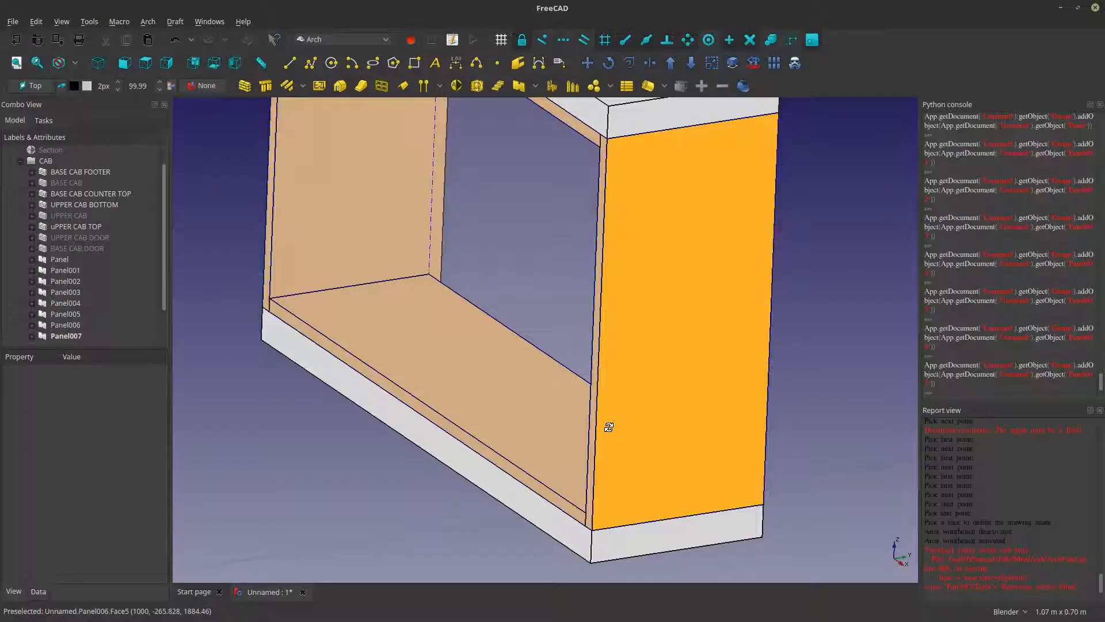
# - Make the BASE CAB DOOR and UPPER CAB DOOR visible
pyautogui.click(89, 248)
pyautogui.press('space')
pyautogui.click(91, 237)
pyautogui.press('space')
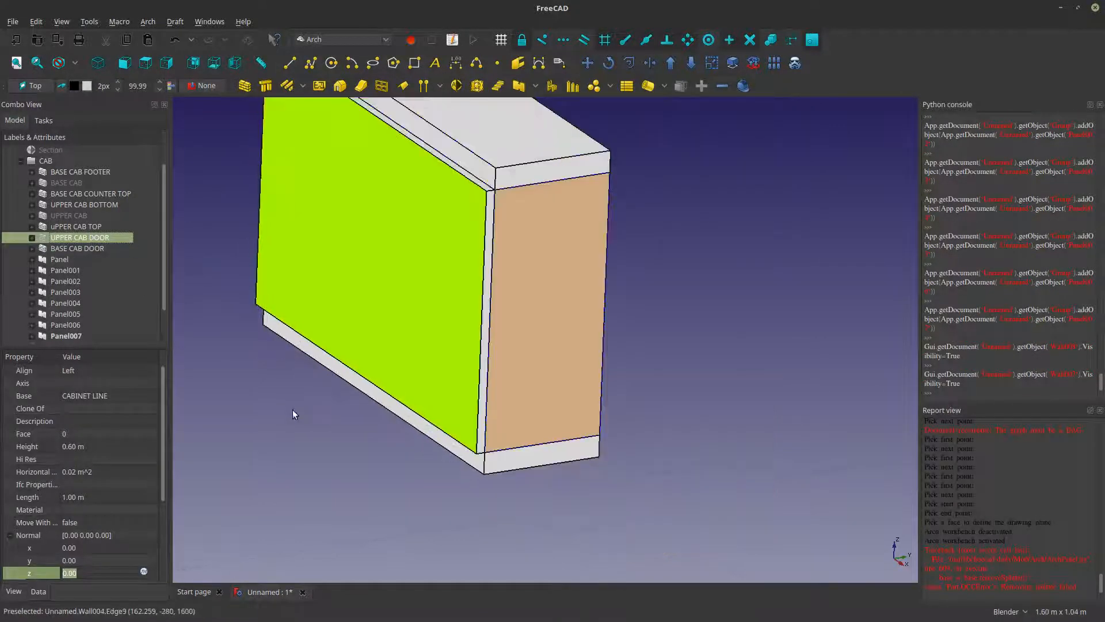
pyautogui.click(292, 409)
pyautogui.scroll(-5, 303, 403)
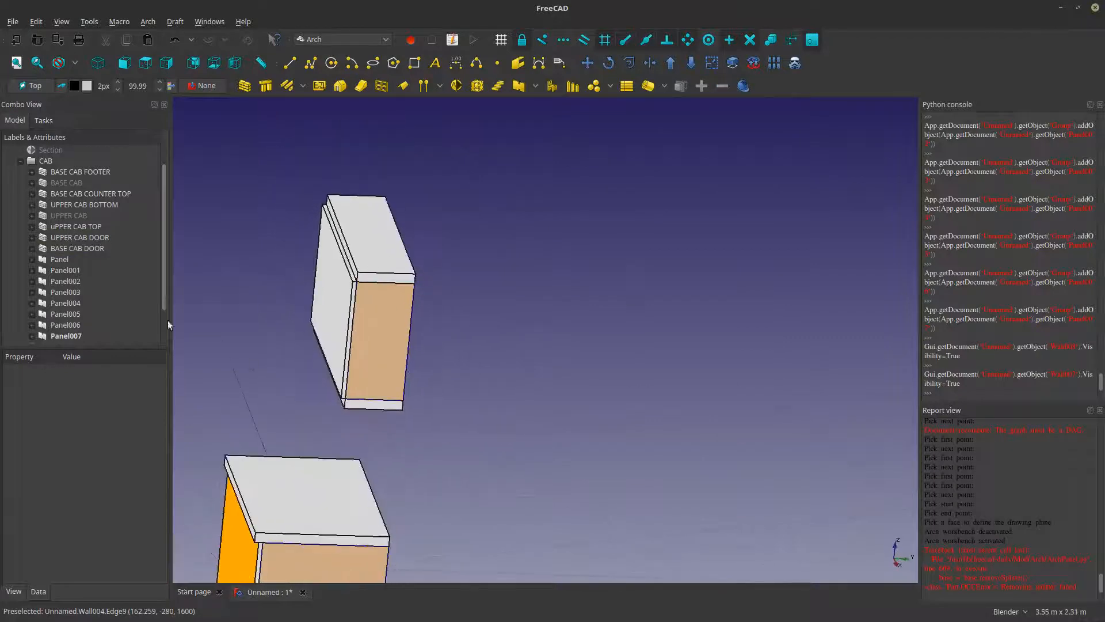
pyautogui.click(41, 149)
pyautogui.scroll(1, 70, 213)
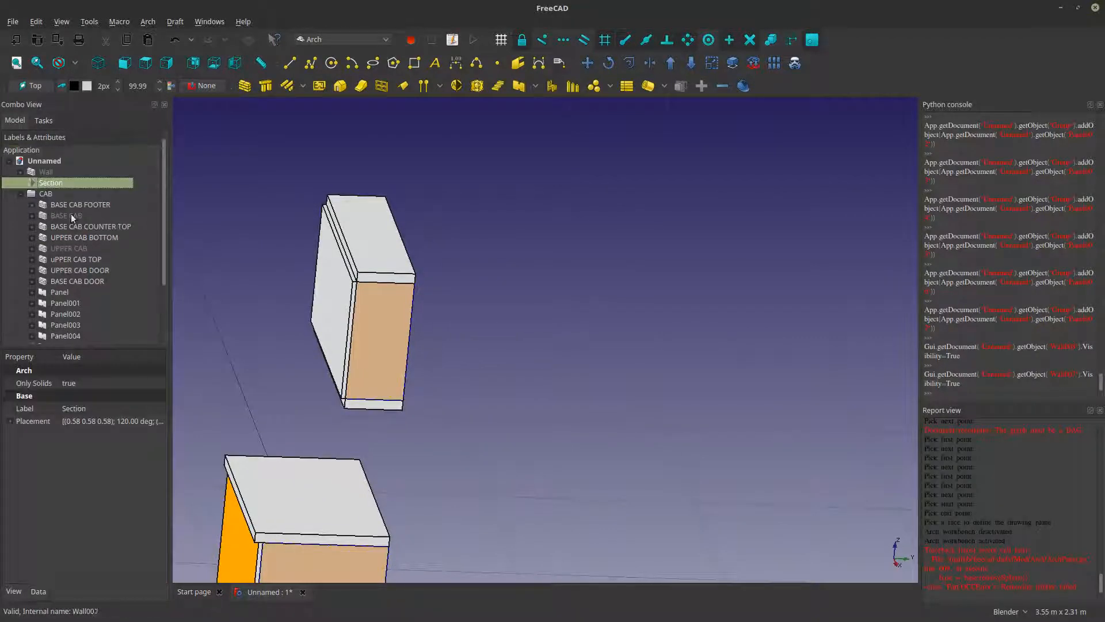
pyautogui.click(78, 377)
pyautogui.click(78, 378)
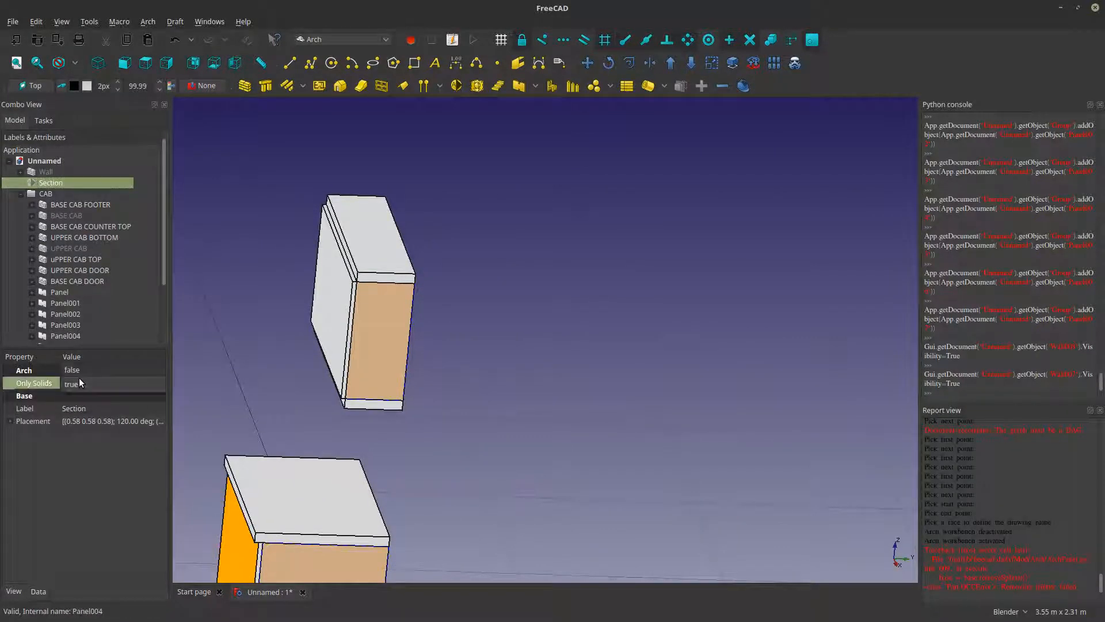
pyautogui.click(83, 371)
pyautogui.click(101, 382)
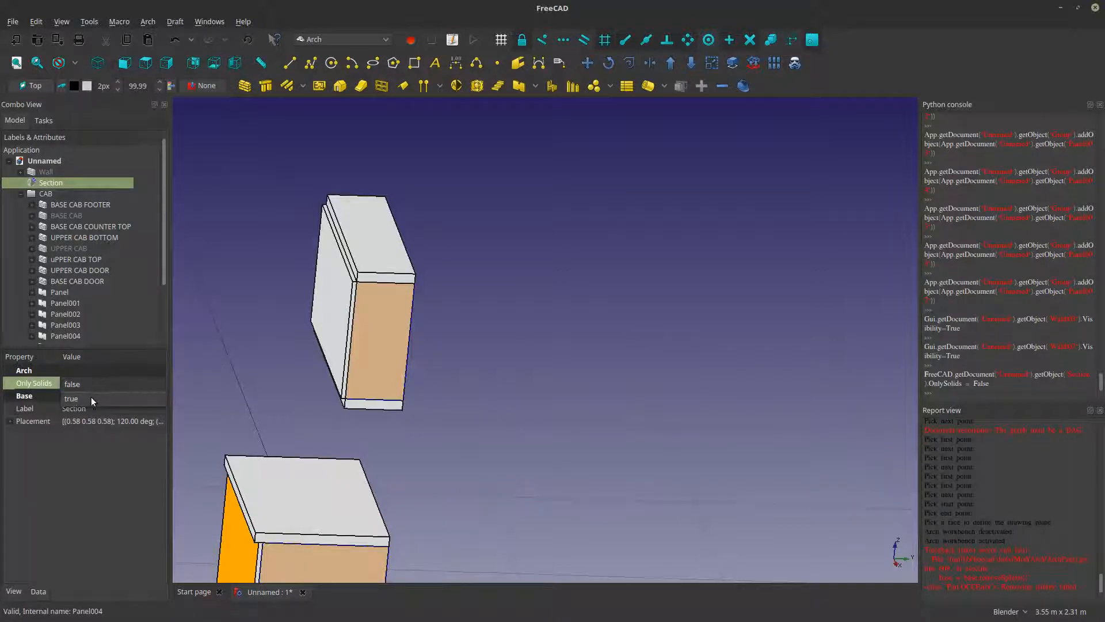
pyautogui.click(90, 396)
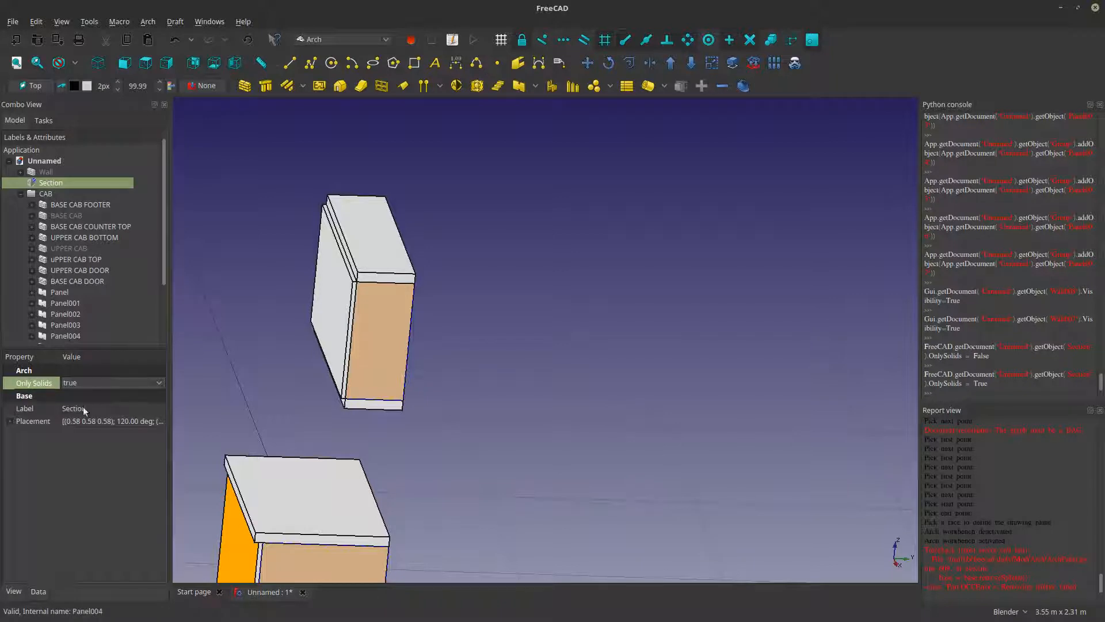
# - Set the Cut View property of the Section plane to true to cut through the cabinets
pyautogui.click(14, 590)
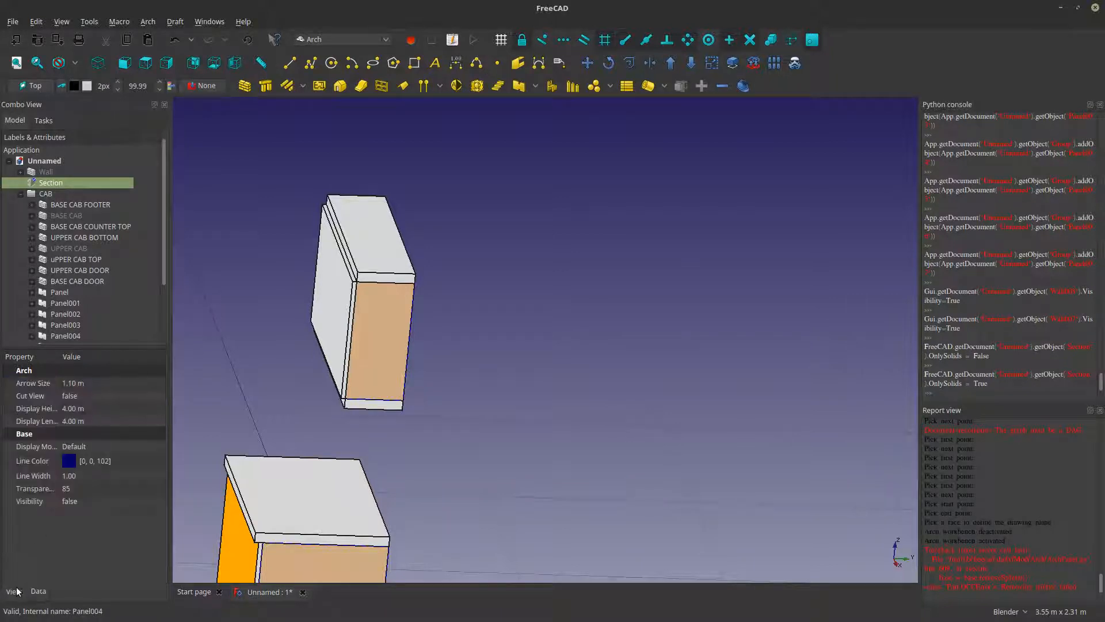
pyautogui.click(94, 396)
pyautogui.click(95, 396)
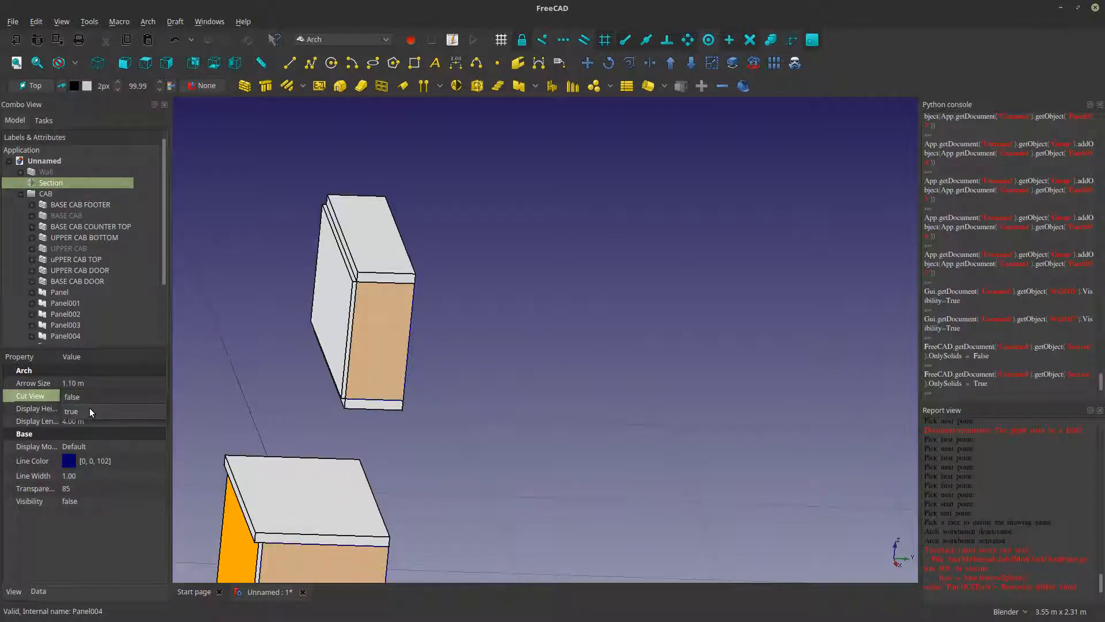
pyautogui.click(90, 411)
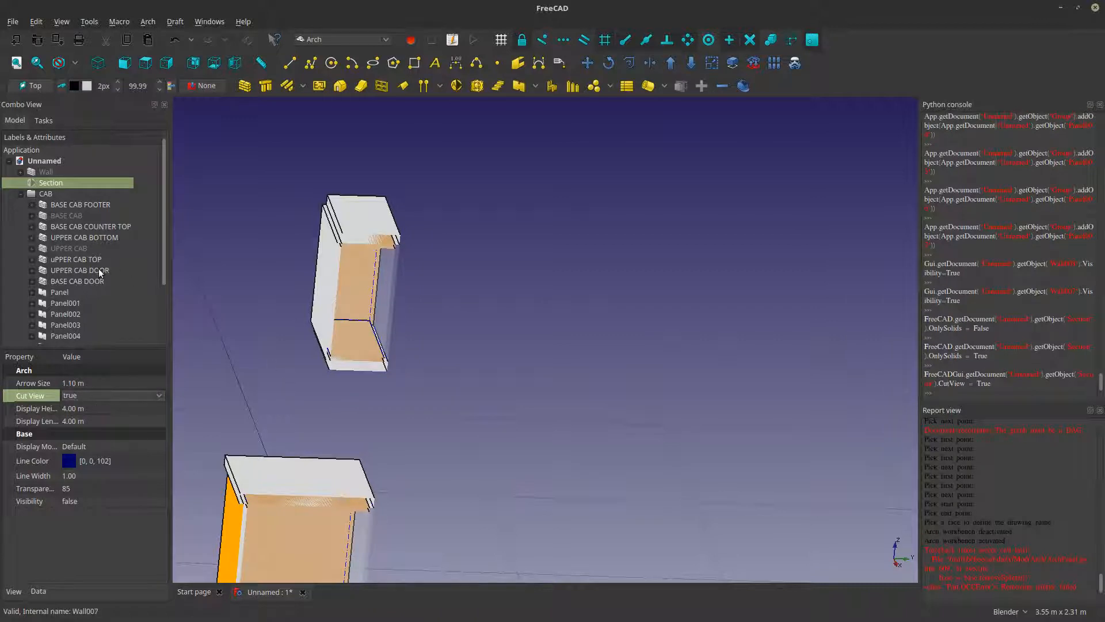
# - Make the Shape2DView visible to display the cut faces of the cabinets
pyautogui.click(66, 314)
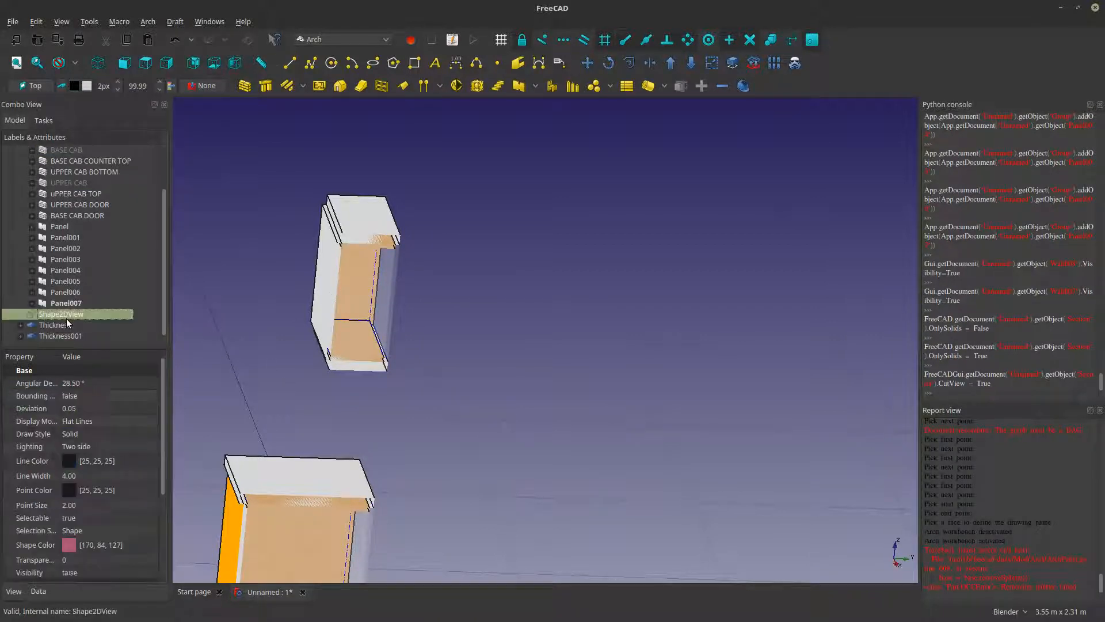
pyautogui.press('space')
pyautogui.scroll(-2, 347, 351)
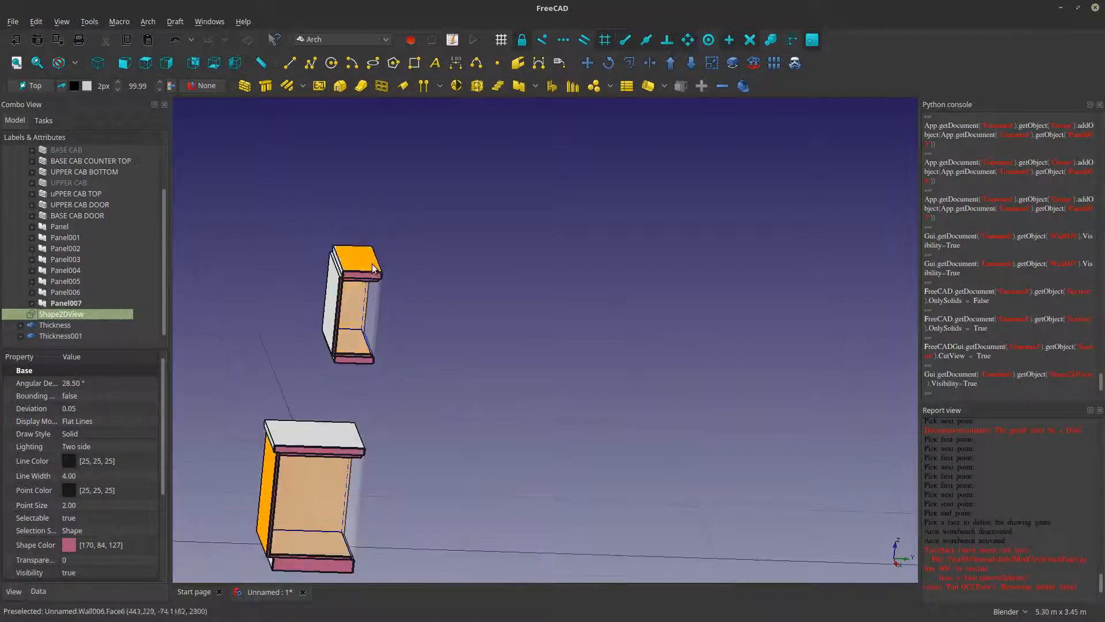
pyautogui.scroll(5, 348, 345)
pyautogui.scroll(-6, 386, 331)
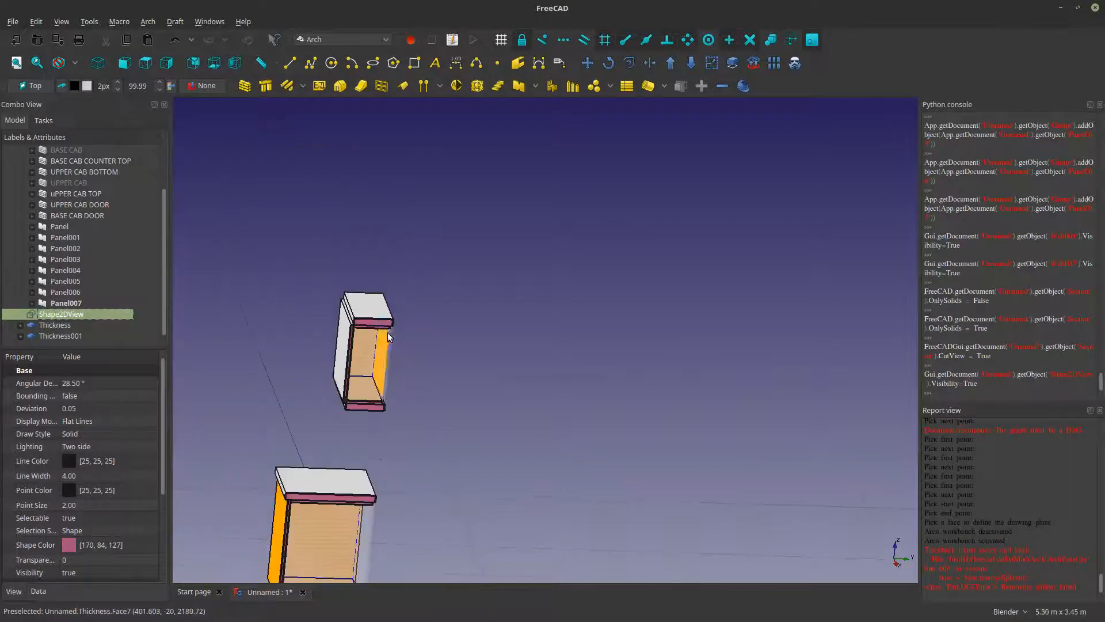
# - Make the Wall behind the cabinets visible in the cut view
pyautogui.scroll(2, 345, 537)
pyautogui.moveTo(229, 421); pyautogui.dragTo(501, 409, button='middle')
pyautogui.scroll(2, 98, 223)
pyautogui.click(43, 172)
pyautogui.press('space')
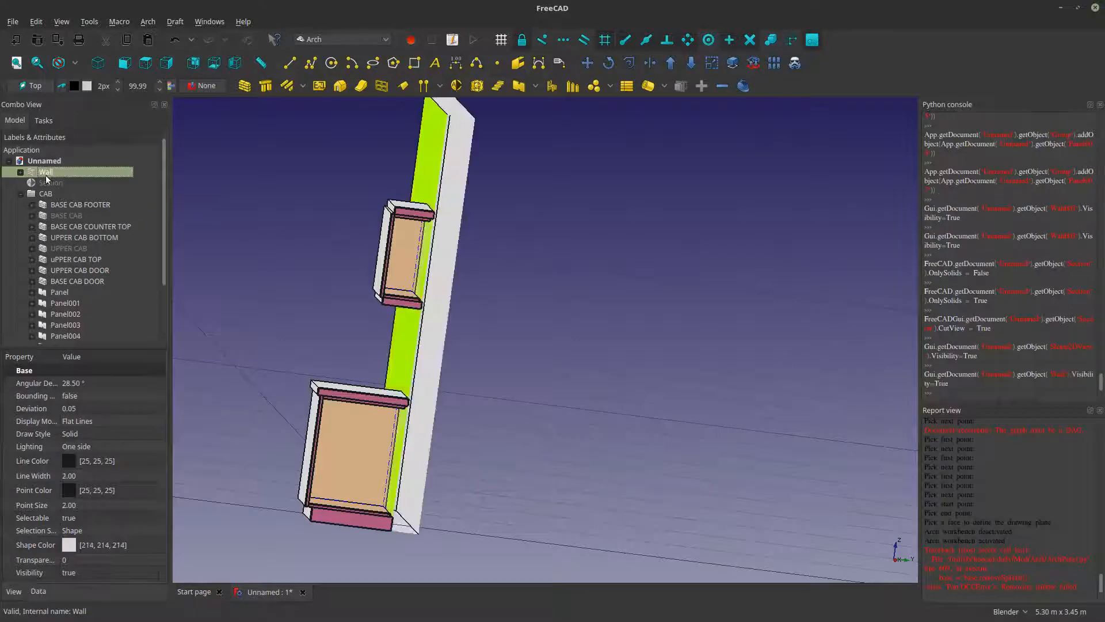
pyautogui.moveTo(358, 298); pyautogui.dragTo(330, 323, button='middle')
pyautogui.moveTo(353, 370); pyautogui.dragTo(390, 380, button='middle')
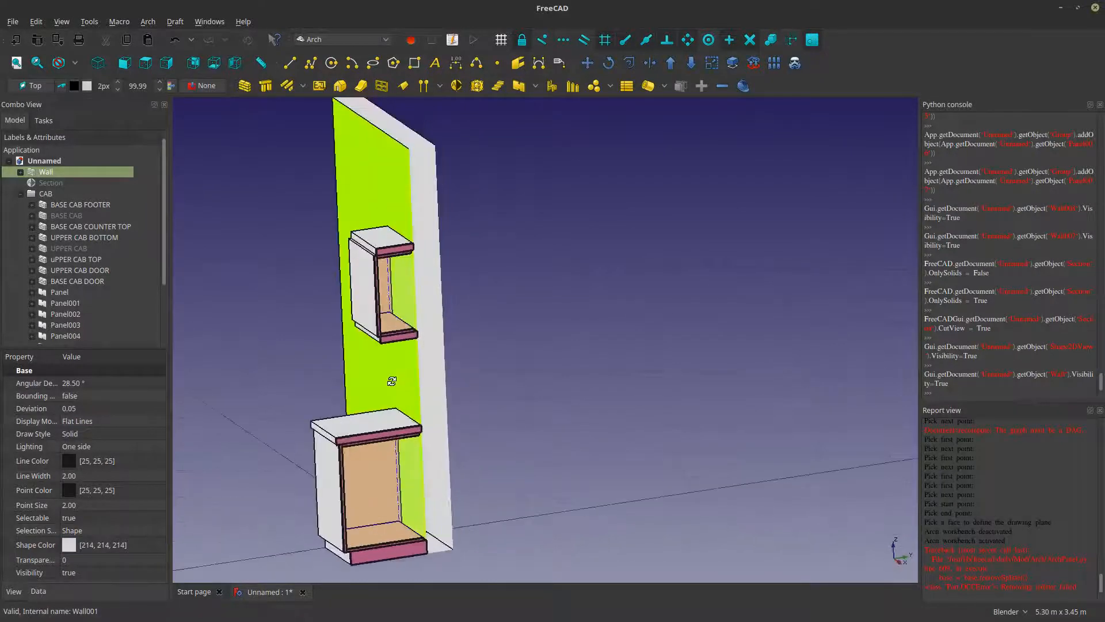
pyautogui.scroll(3, 389, 380)
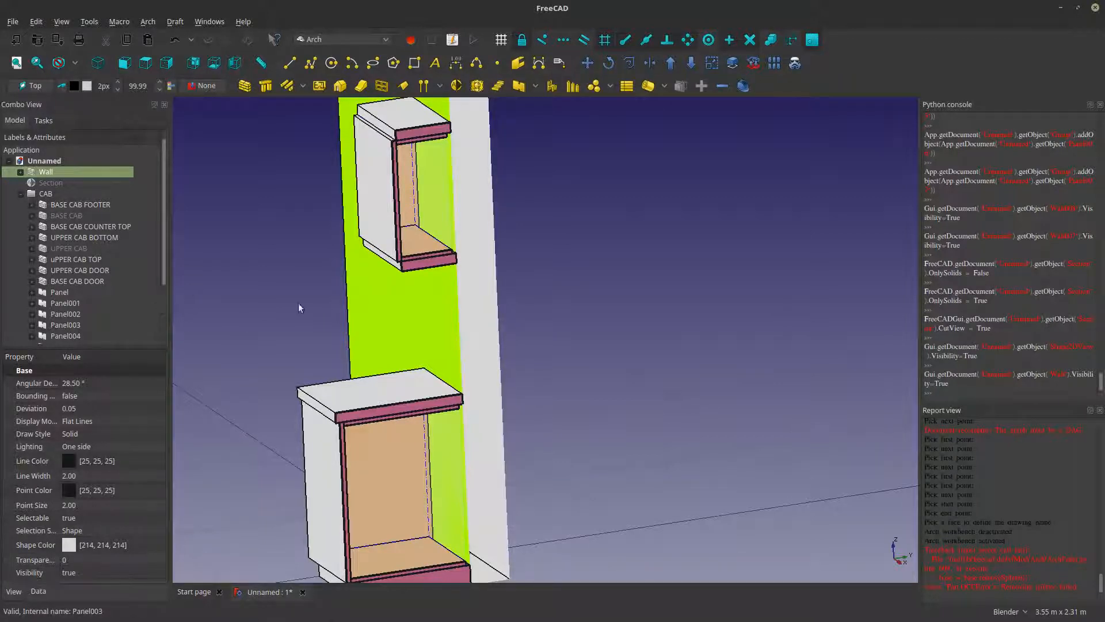
# - Nudge the Section plane's z position and return it to its original value to refresh the cut with the wall
pyautogui.click(51, 182)
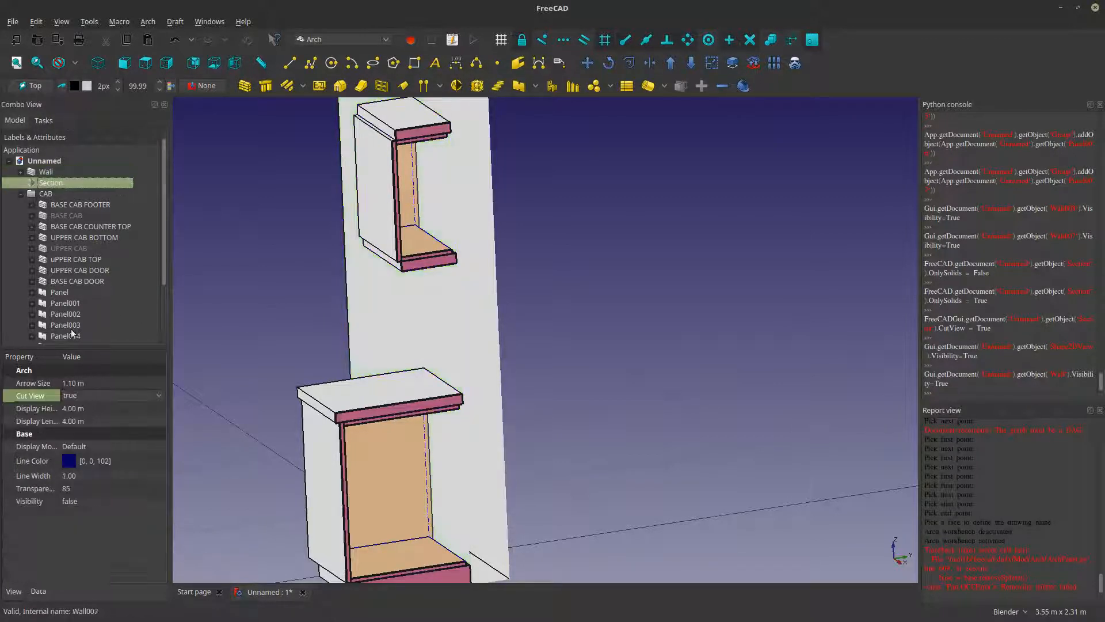
pyautogui.click(39, 590)
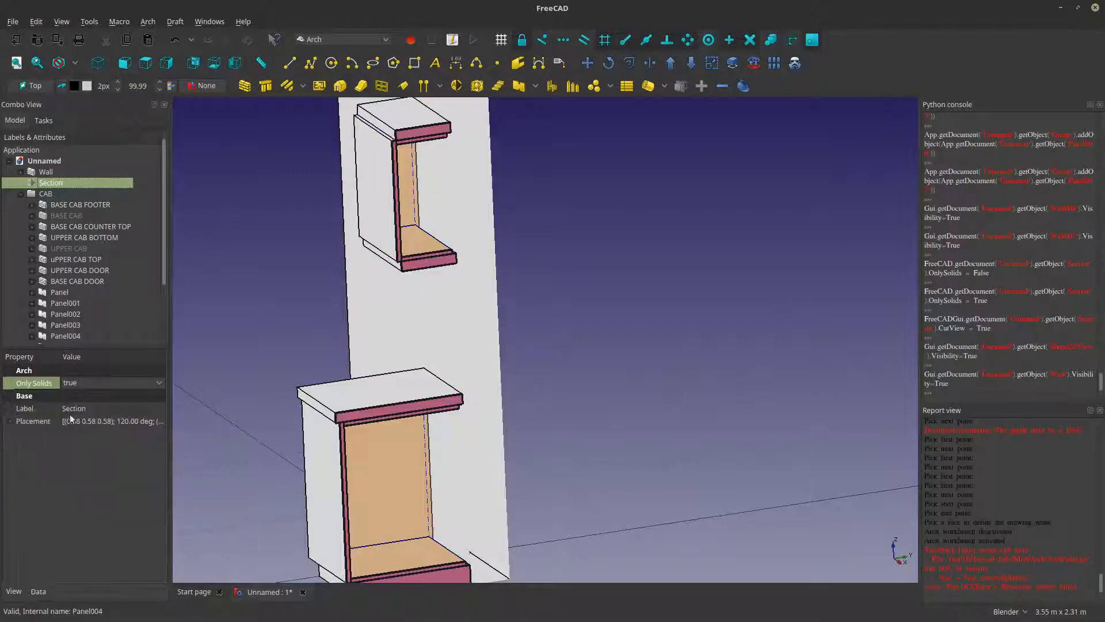
pyautogui.click(8, 421)
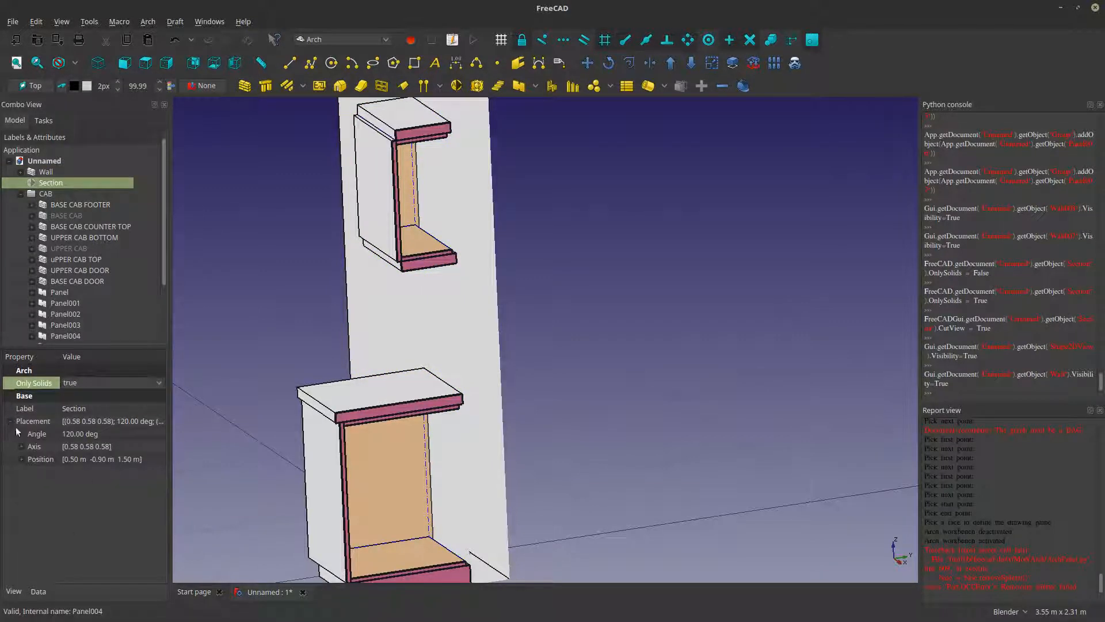
pyautogui.click(26, 458)
pyautogui.click(22, 459)
pyautogui.click(95, 497)
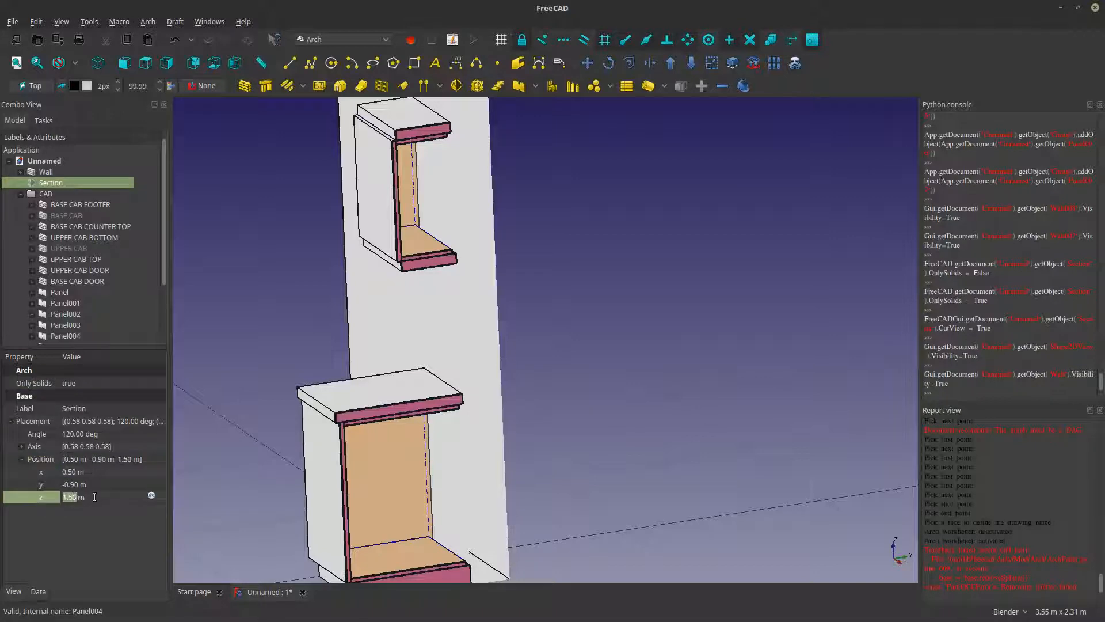
pyautogui.click(160, 494)
pyautogui.click(160, 500)
pyautogui.click(193, 450)
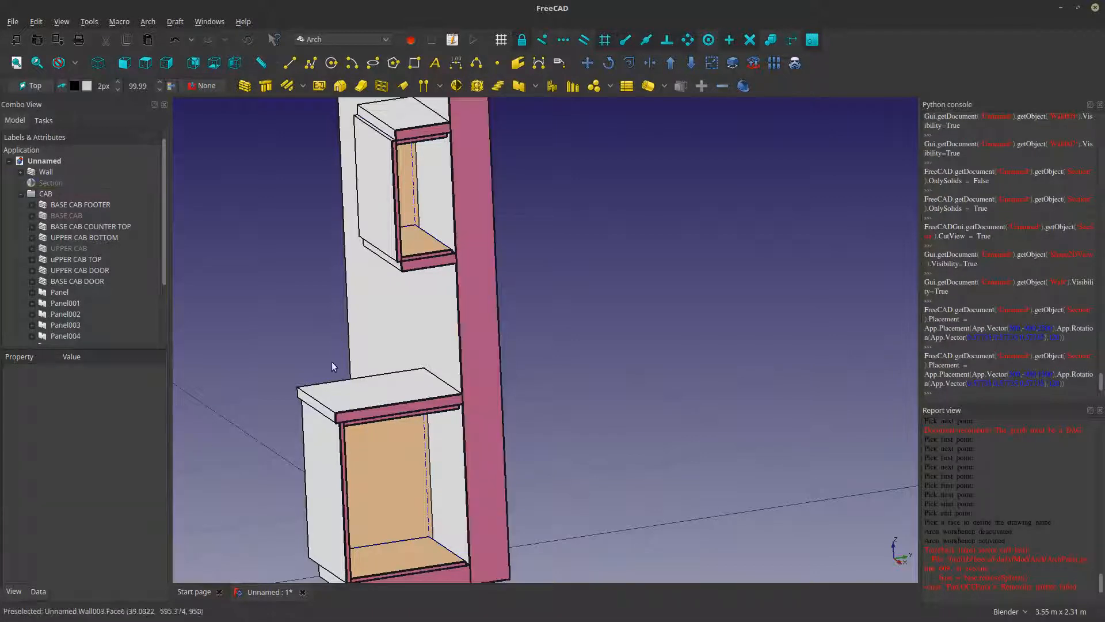
# - Examine the section cut where the upper and base cabinet panels meet the wall
pyautogui.moveTo(516, 335); pyautogui.dragTo(437, 329, button='middle')
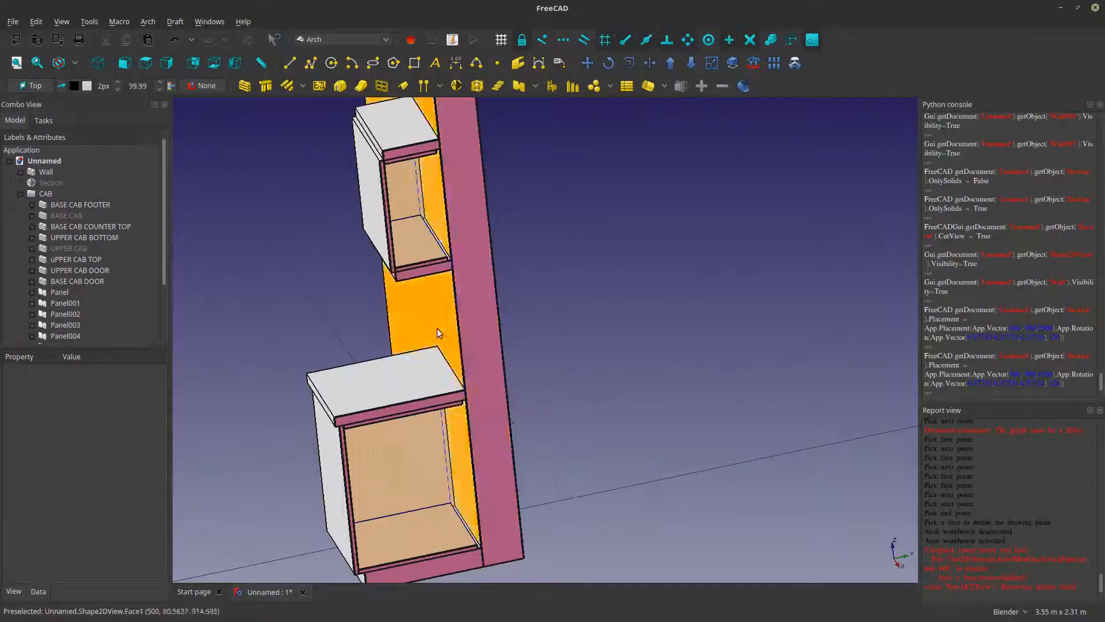
pyautogui.scroll(10, 451, 263)
pyautogui.scroll(-8, 416, 306)
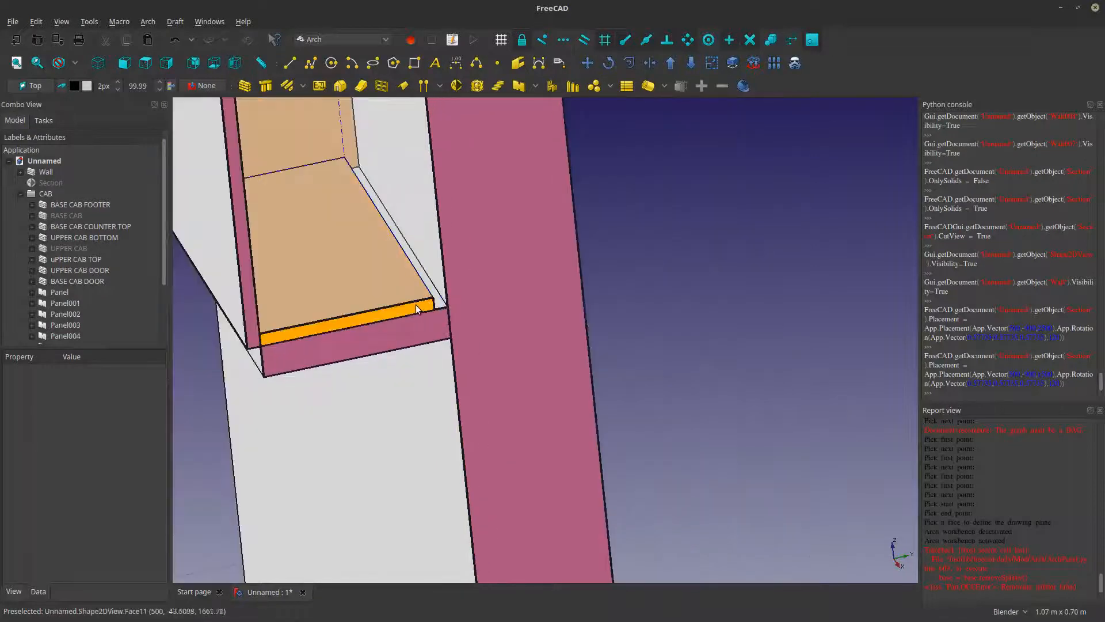
pyautogui.moveTo(412, 303); pyautogui.dragTo(419, 351, button='middle')
pyautogui.keyDown('shift'); pyautogui.moveTo(415, 395); pyautogui.dragTo(396, 170, button='middle'); pyautogui.keyUp('shift')
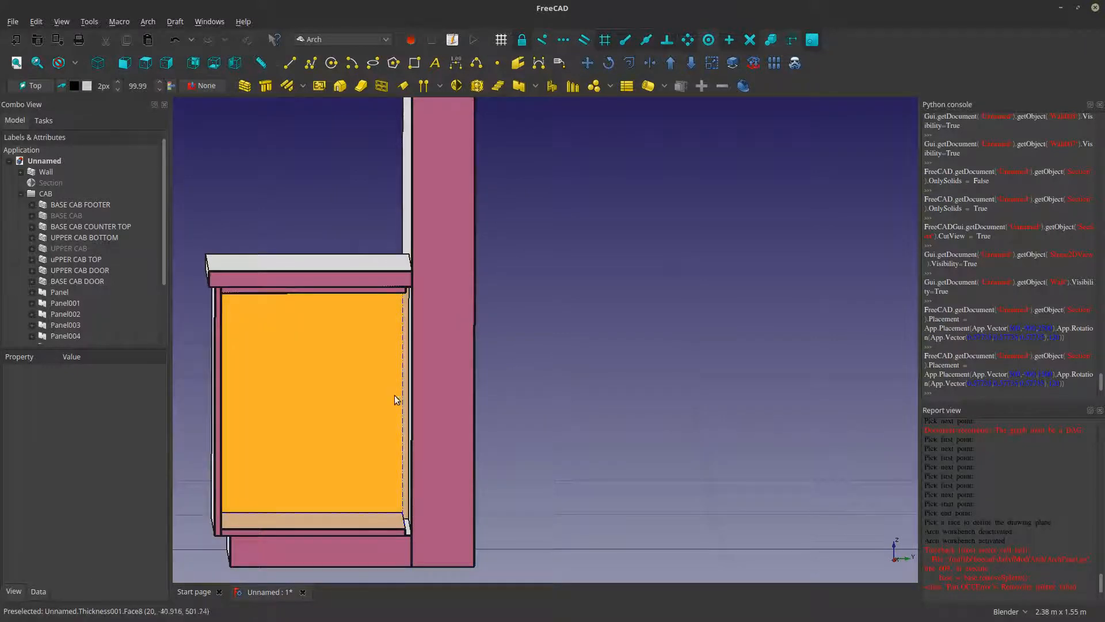
pyautogui.scroll(2, 395, 458)
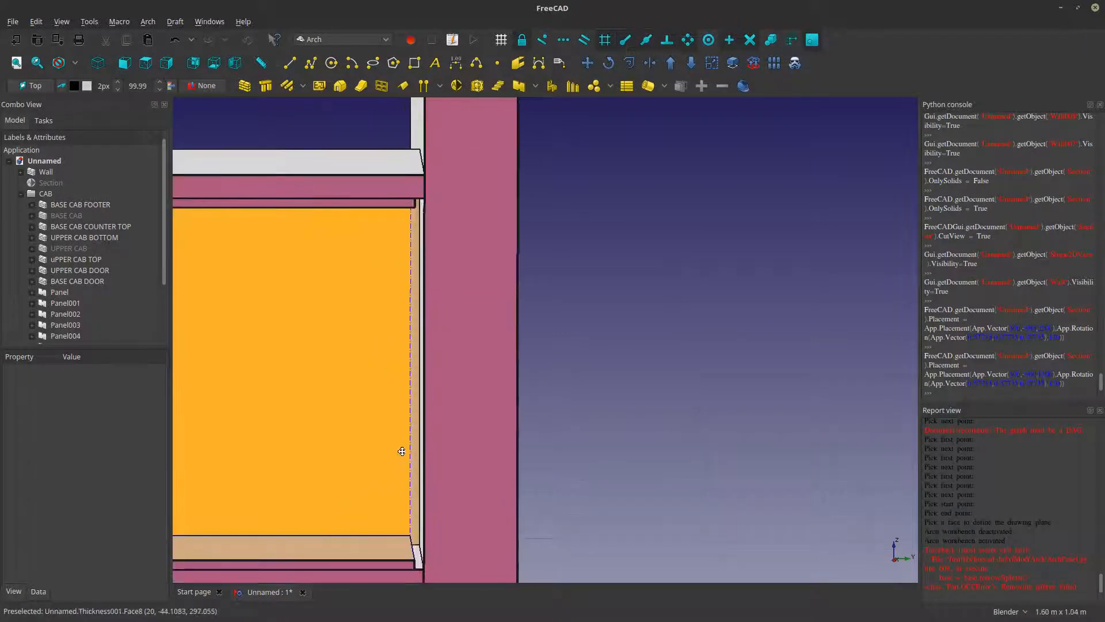
# - Delete all the cabinet panels, from Panel through Panel007, from the CAB group
pyautogui.keyDown('shift'); pyautogui.moveTo(402, 451); pyautogui.dragTo(466, 373, button='middle'); pyautogui.keyUp('shift')
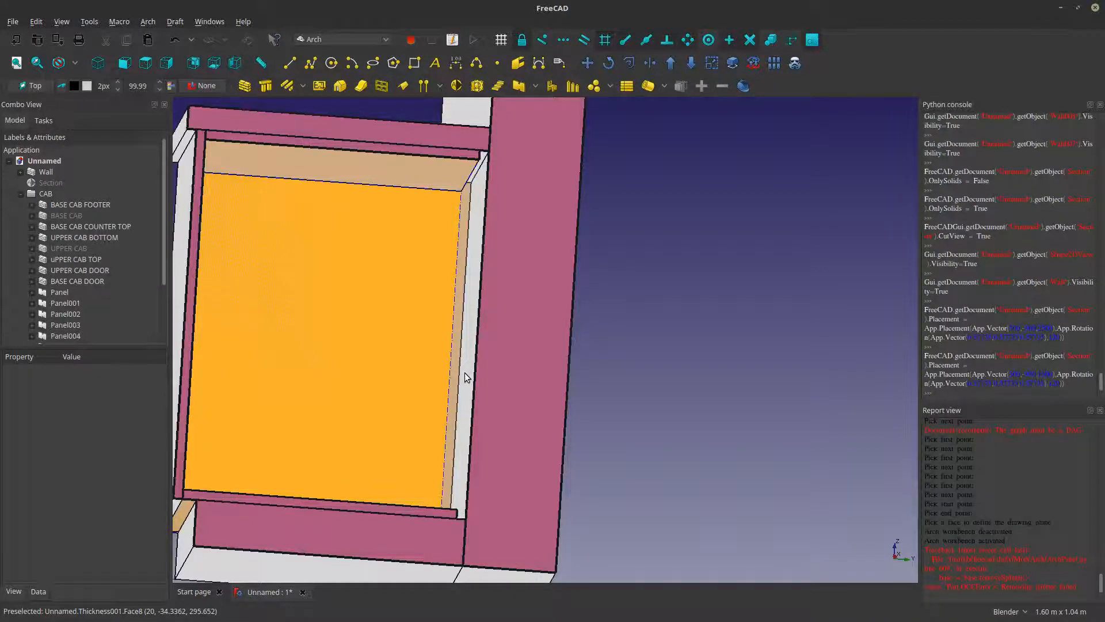
pyautogui.moveTo(464, 372); pyautogui.dragTo(532, 380, button='middle')
pyautogui.scroll(-2, 499, 378)
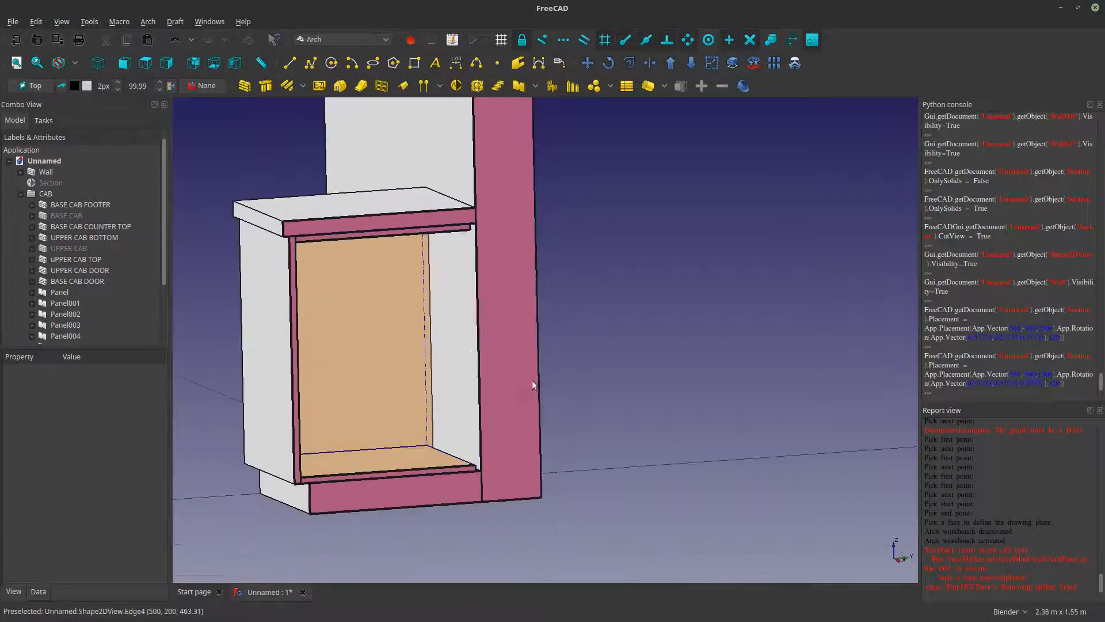
pyautogui.scroll(-2, 98, 261)
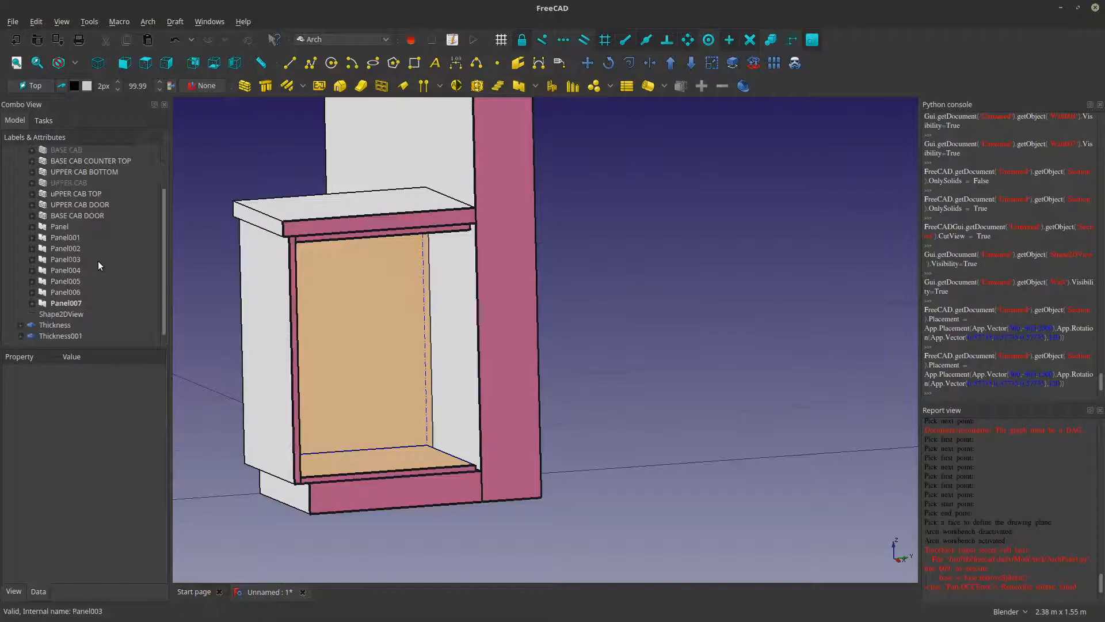
pyautogui.click(69, 227)
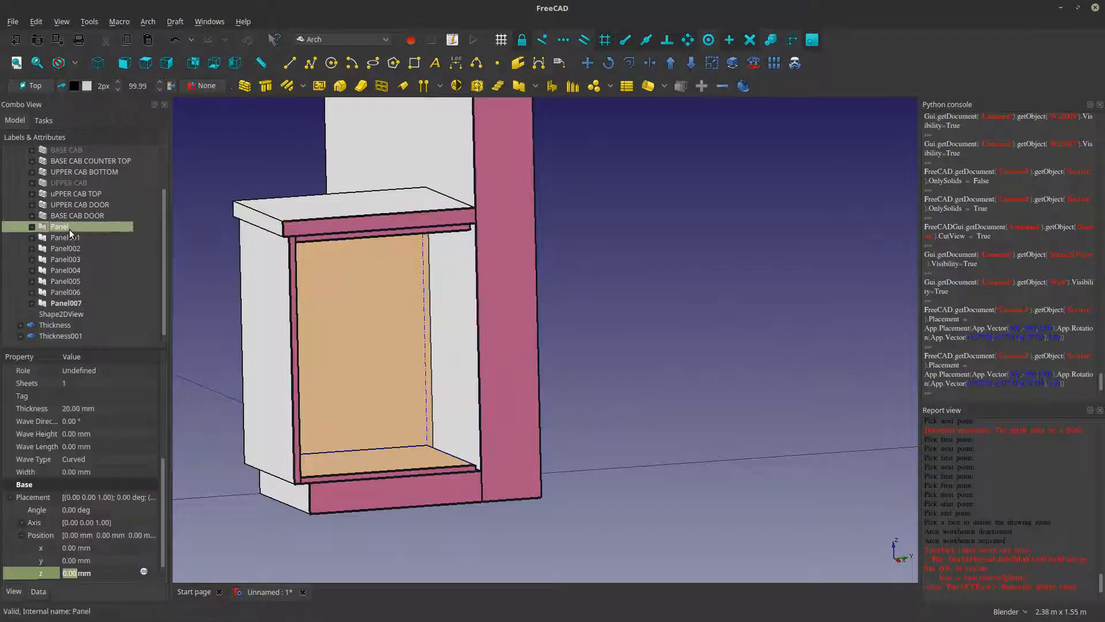
pyautogui.keyDown('shift'); pyautogui.click(59, 303); pyautogui.keyUp('shift')
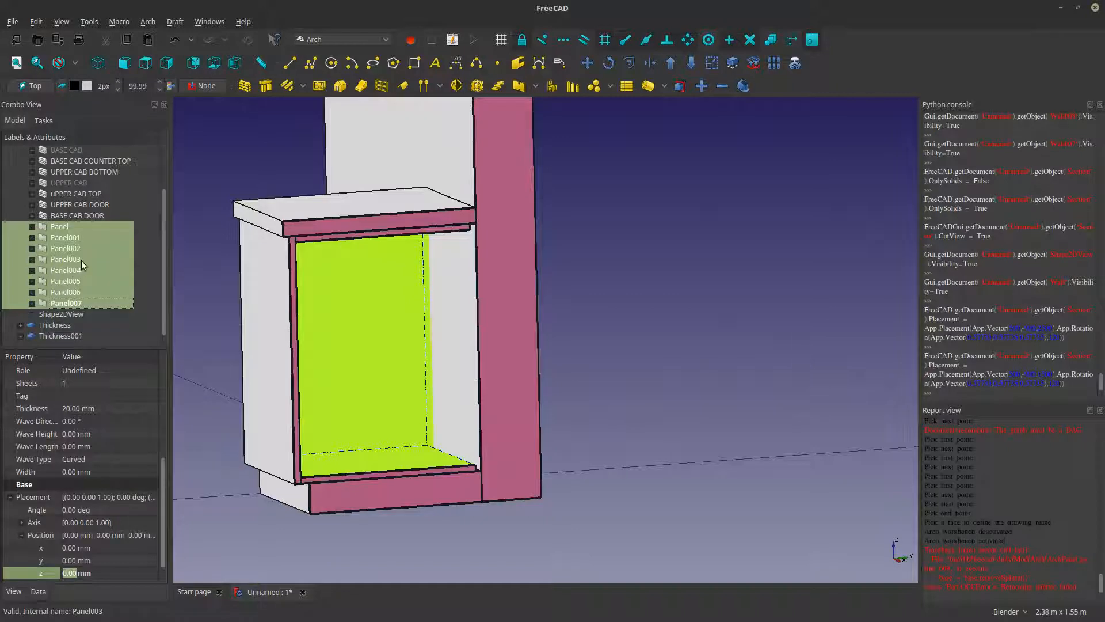
pyautogui.scroll(-6, 433, 354)
pyautogui.press('Delete')
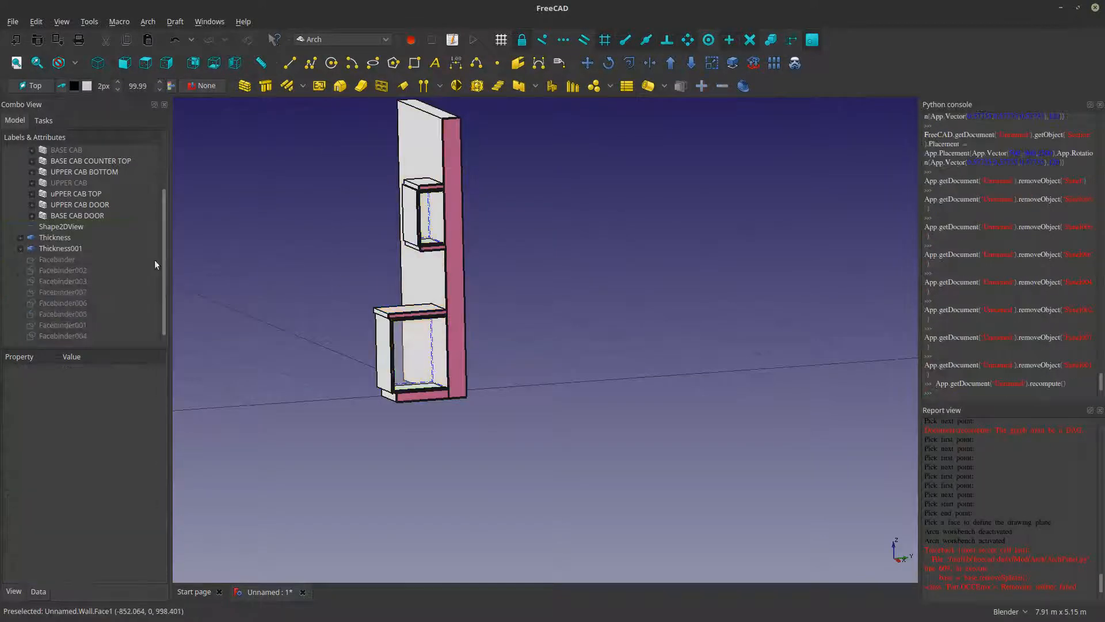
# - Delete all the leftover facebinders that the removed panels were based on
pyautogui.click(41, 259)
pyautogui.keyDown('shift'); pyautogui.click(58, 334); pyautogui.keyUp('shift')
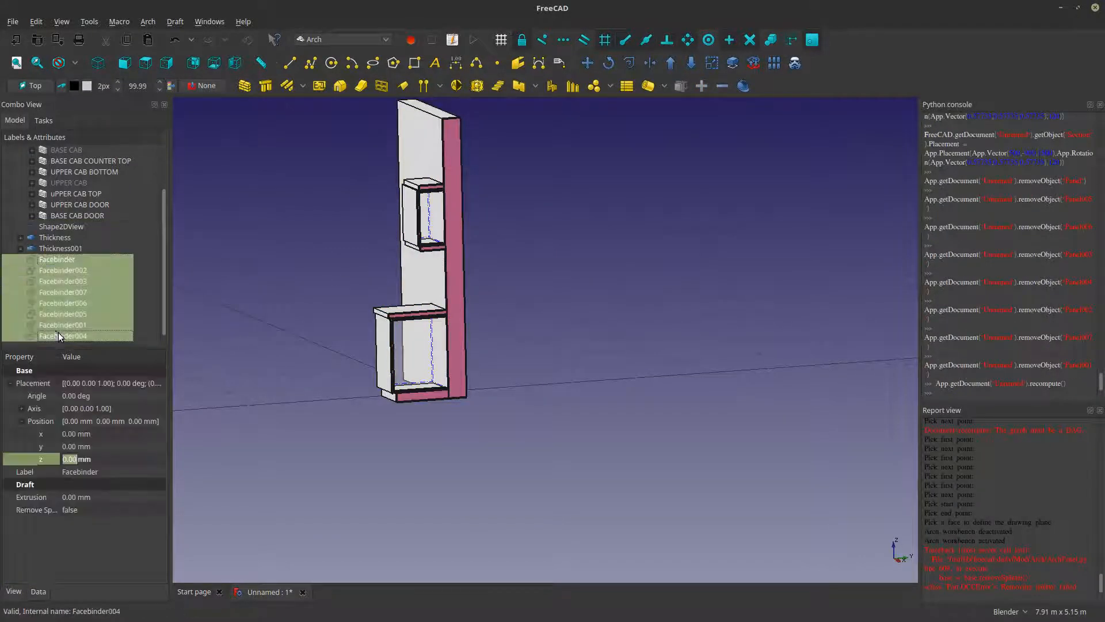
pyautogui.press('Delete')
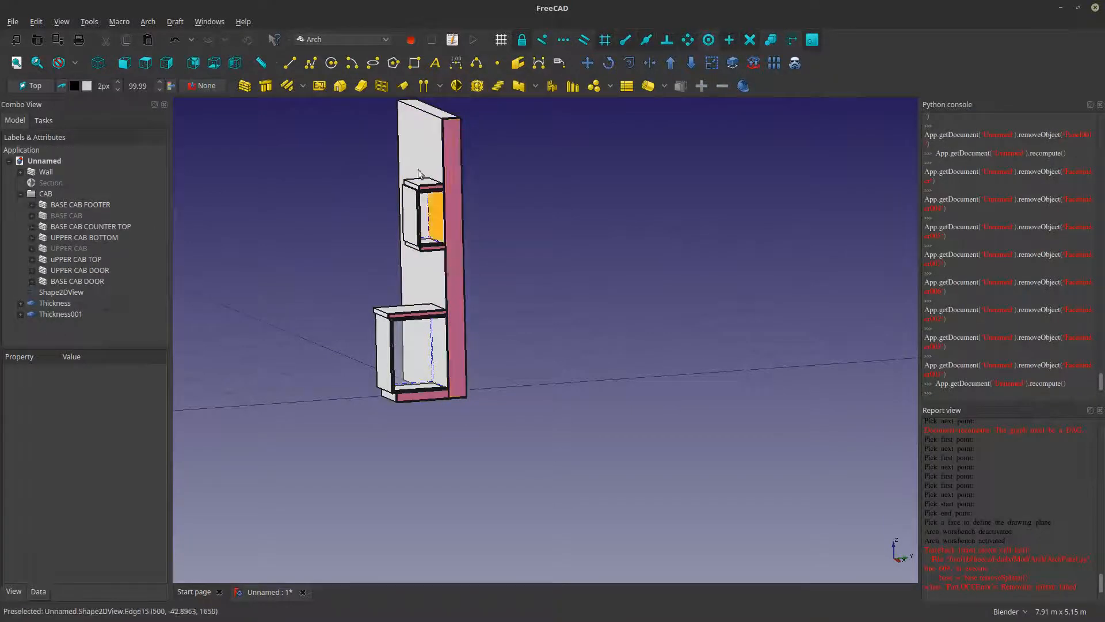
# - Re-enter 1.5 m as the Section plane's z position and recompute the document to update the cut
pyautogui.scroll(8, 427, 195)
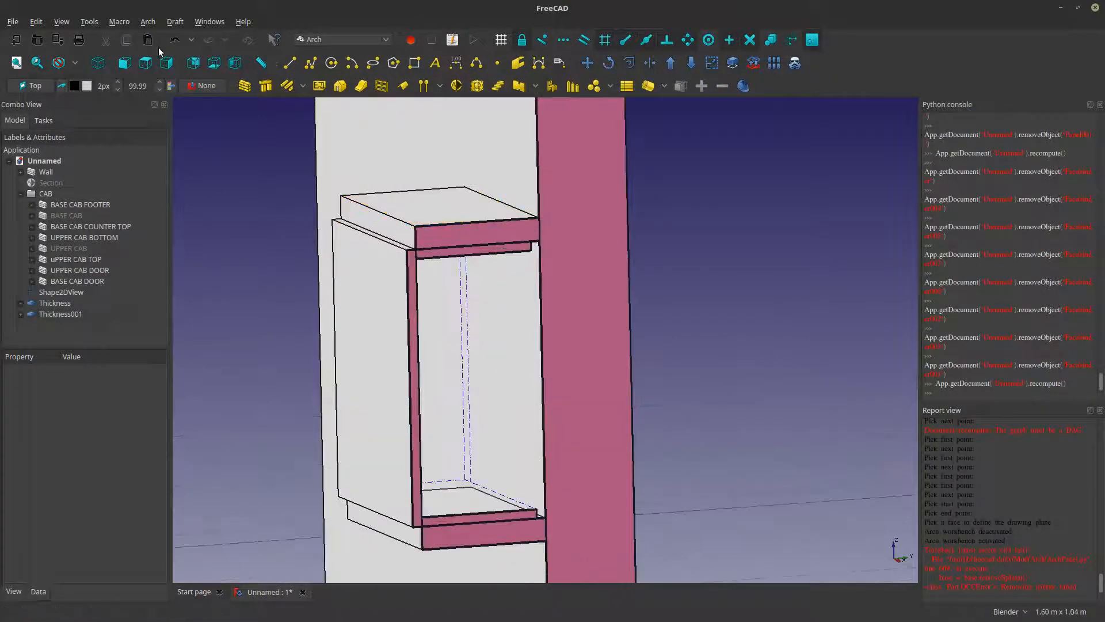
pyautogui.click(51, 182)
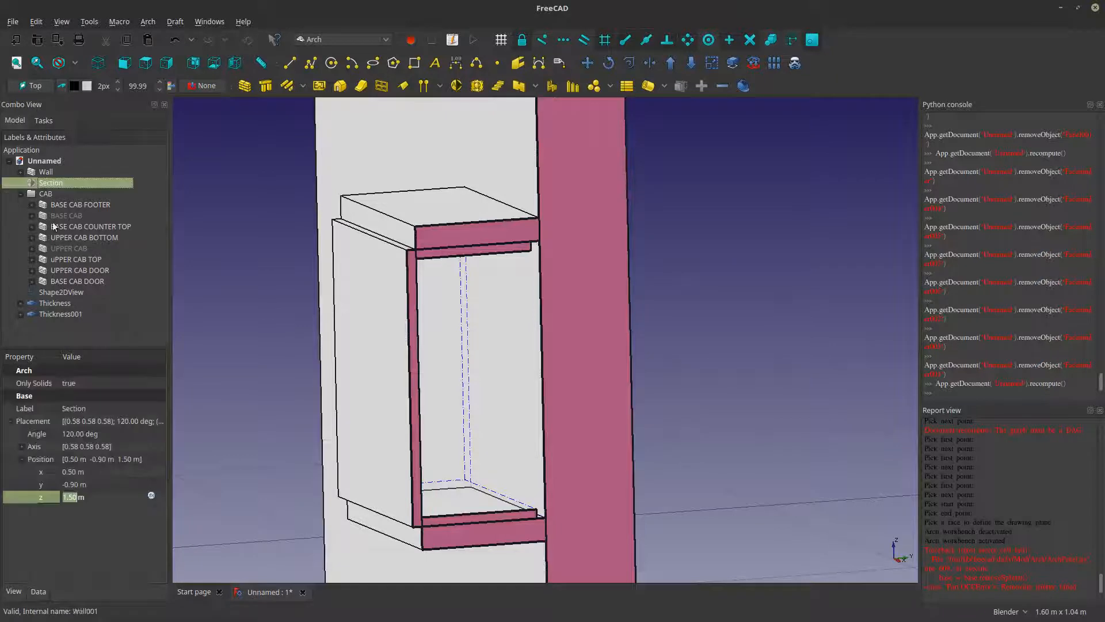
pyautogui.click(74, 497)
pyautogui.write('1.5')
pyautogui.press('Return')
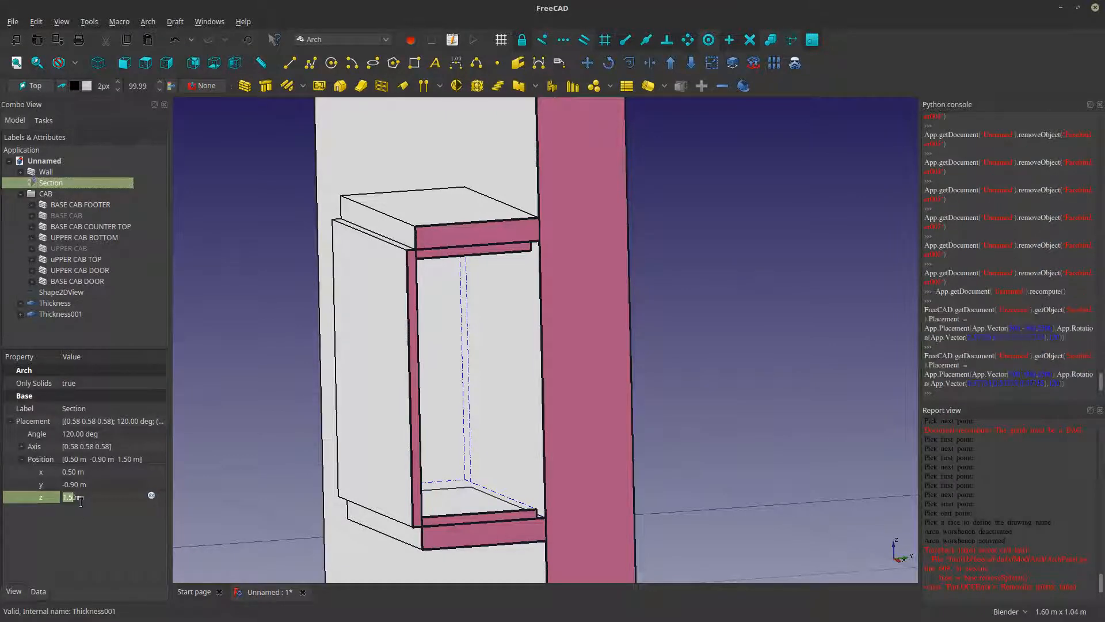
pyautogui.click(247, 47)
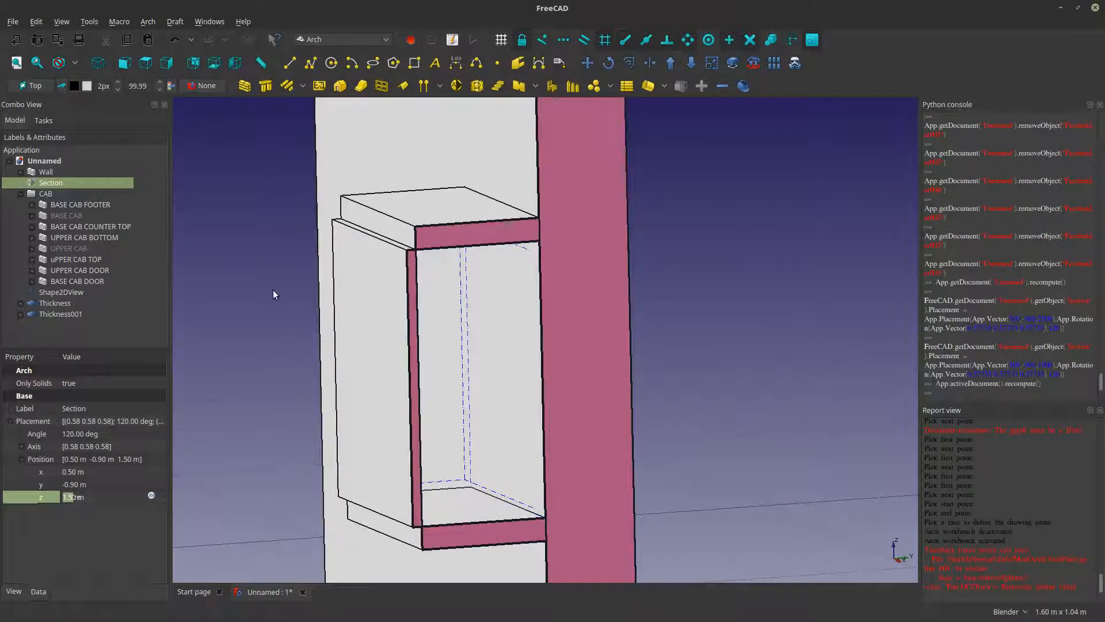
# - Hide the Wall, the upper and base cabinet doors, and the Shape2DView
pyautogui.scroll(-4, 273, 289)
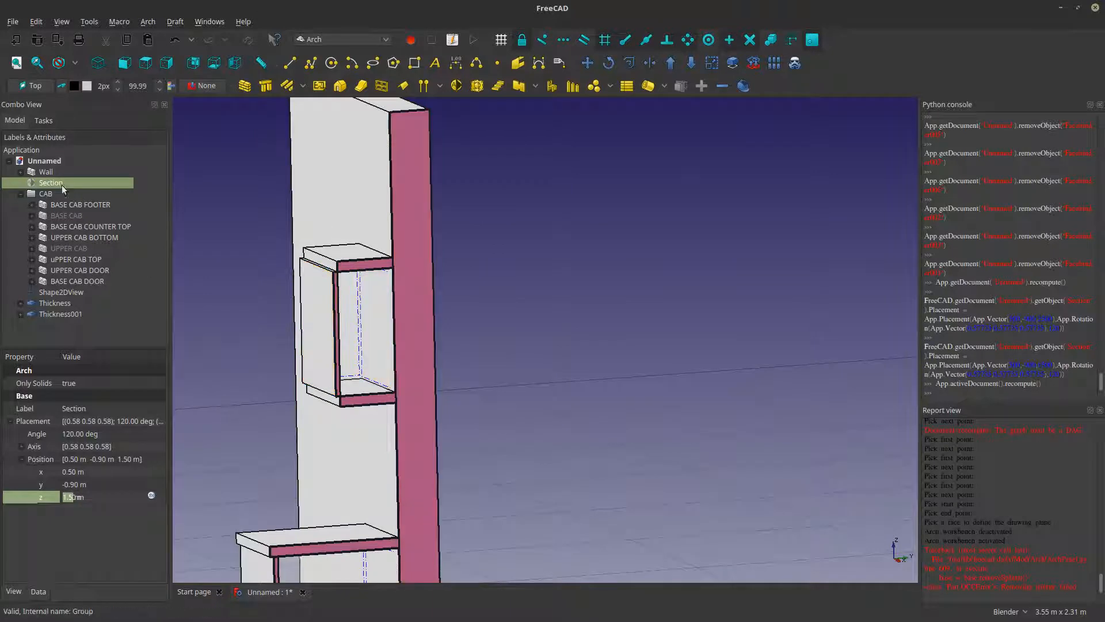
pyautogui.click(46, 171)
pyautogui.press('space')
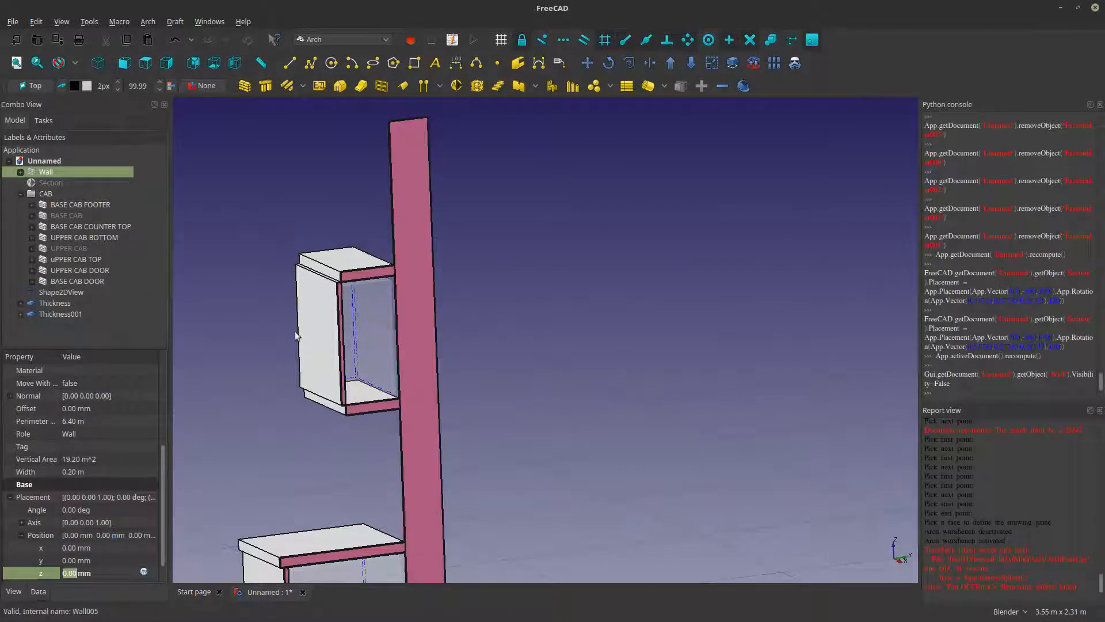
pyautogui.click(319, 315)
pyautogui.press('space')
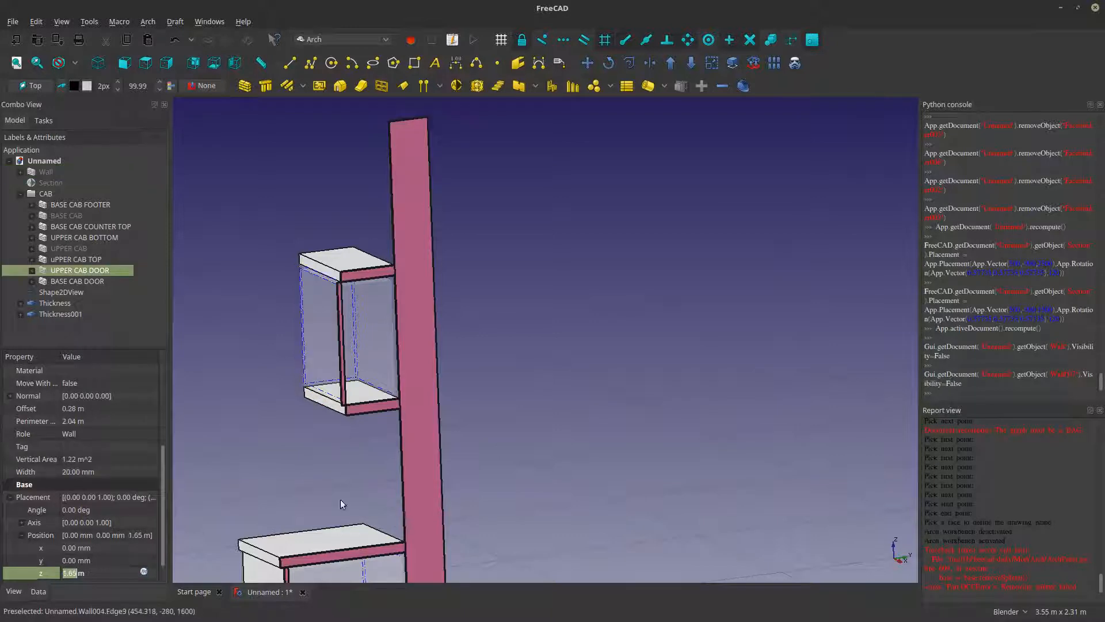
pyautogui.click(260, 557)
pyautogui.press('space')
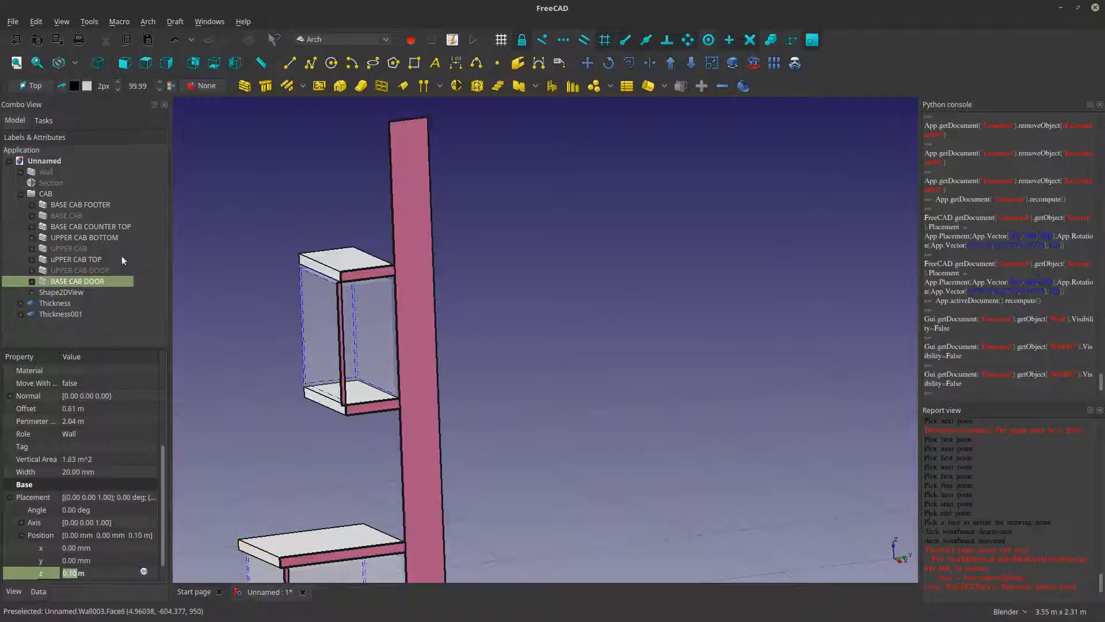
pyautogui.click(60, 292)
pyautogui.press('space')
# - Set the Section plane's Cut View property to false
pyautogui.click(46, 183)
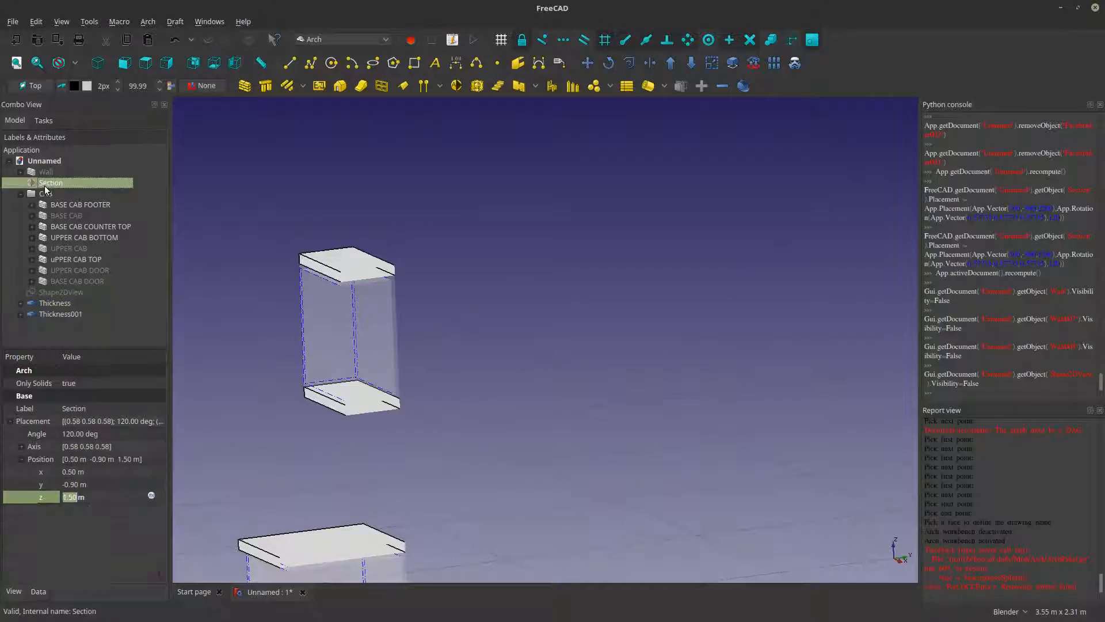
pyautogui.click(12, 591)
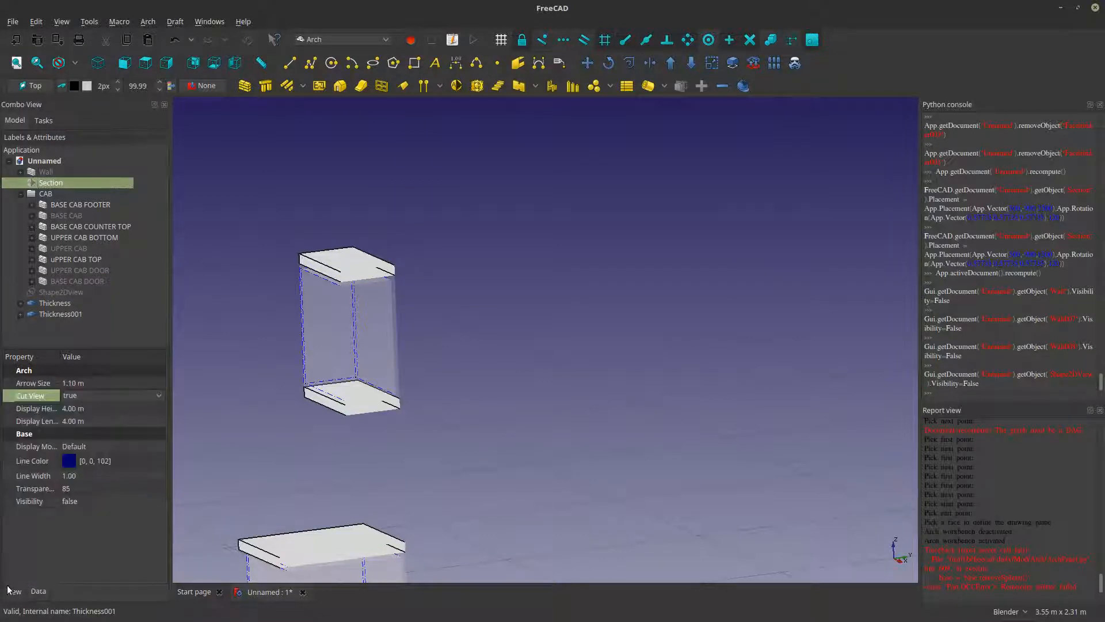
pyautogui.click(95, 397)
pyautogui.click(89, 399)
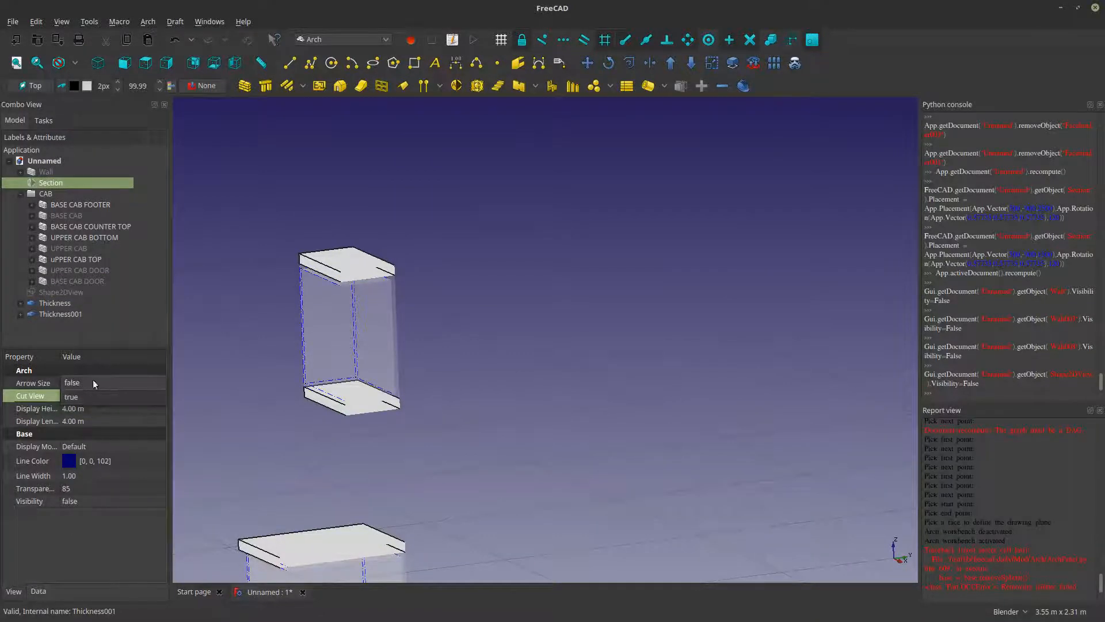
pyautogui.click(93, 381)
# - Create a facebinder from the outer back face of the upper cabinet's Thickness shell
pyautogui.moveTo(437, 334); pyautogui.dragTo(410, 434, button='middle')
pyautogui.scroll(2, 411, 433)
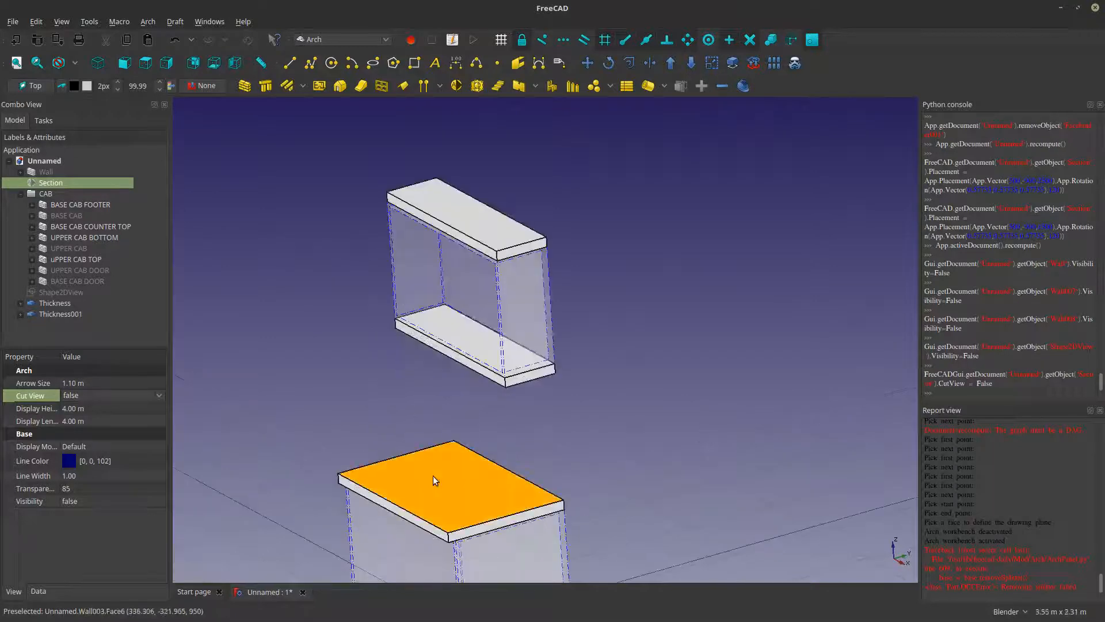
pyautogui.moveTo(432, 476); pyautogui.dragTo(439, 468, button='middle')
pyautogui.moveTo(430, 363); pyautogui.dragTo(375, 358, button='middle')
pyautogui.scroll(2, 503, 239)
pyautogui.moveTo(503, 241); pyautogui.dragTo(488, 278, button='middle')
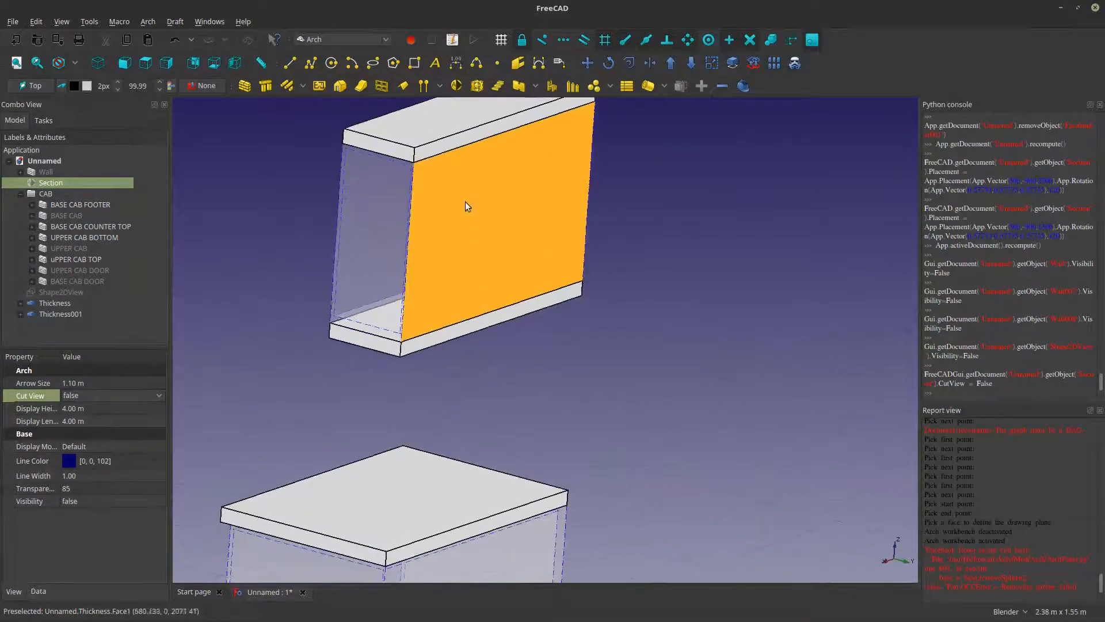
pyautogui.moveTo(466, 201); pyautogui.dragTo(518, 334, button='middle')
pyautogui.click(585, 451)
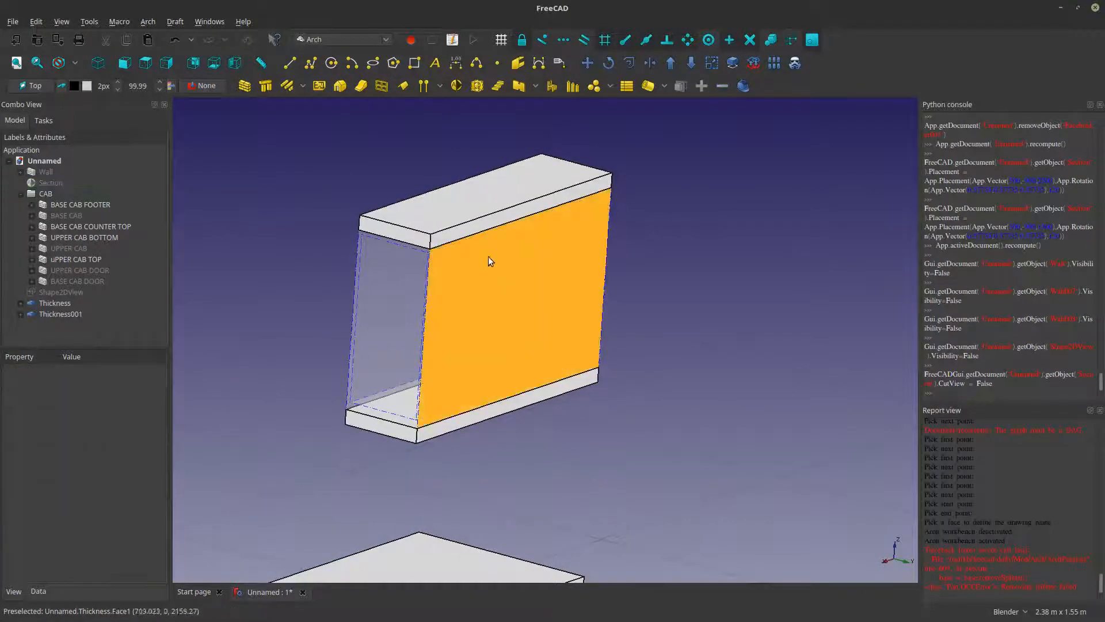
pyautogui.click(493, 271)
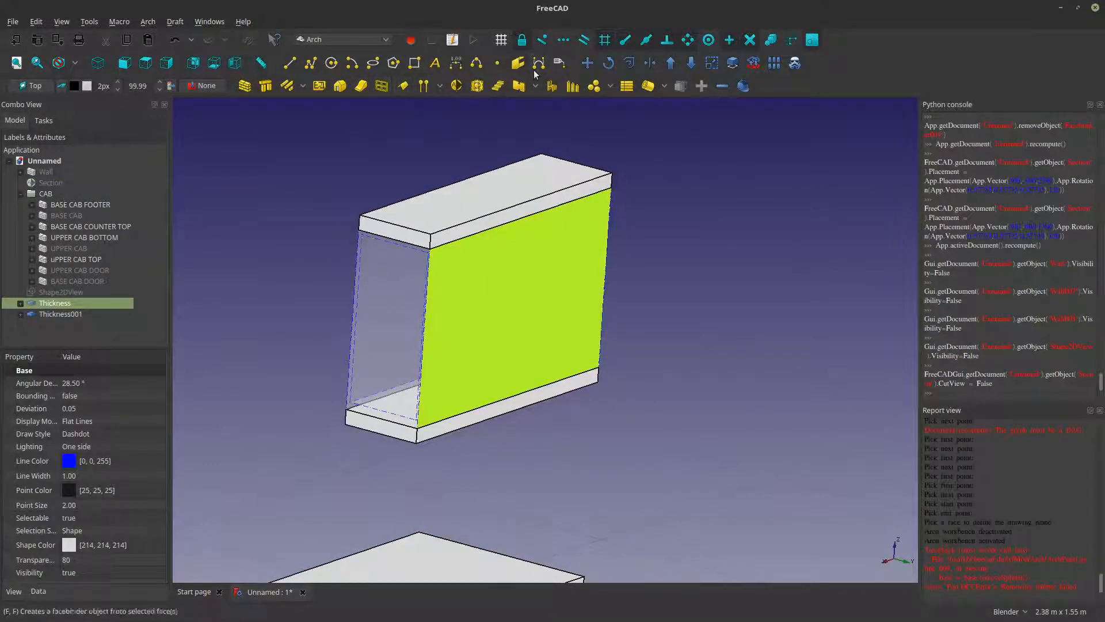
pyautogui.click(517, 62)
# - Create a facebinder from the outer back face of the base cabinet's Thickness shell
pyautogui.scroll(-4, 501, 132)
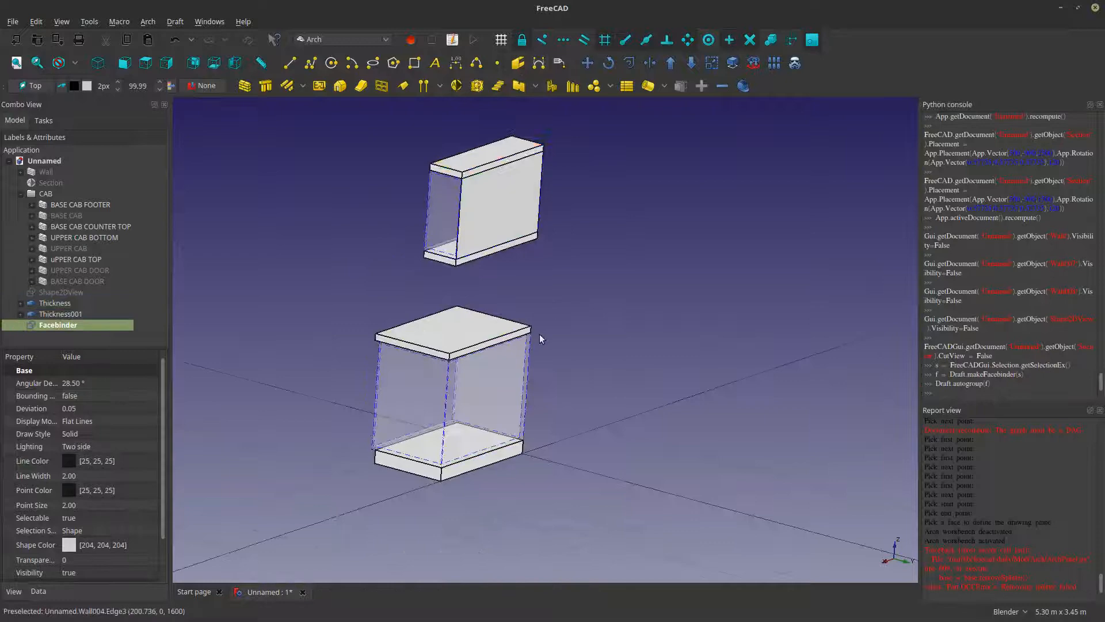
pyautogui.click(499, 395)
pyautogui.click(514, 67)
# - Examine the upper cabinet shell from the front and side, including where it meets its top and bottom boards
pyautogui.moveTo(509, 282); pyautogui.dragTo(675, 371, button='middle')
pyautogui.scroll(4, 524, 312)
pyautogui.moveTo(520, 316); pyautogui.dragTo(454, 336, button='middle')
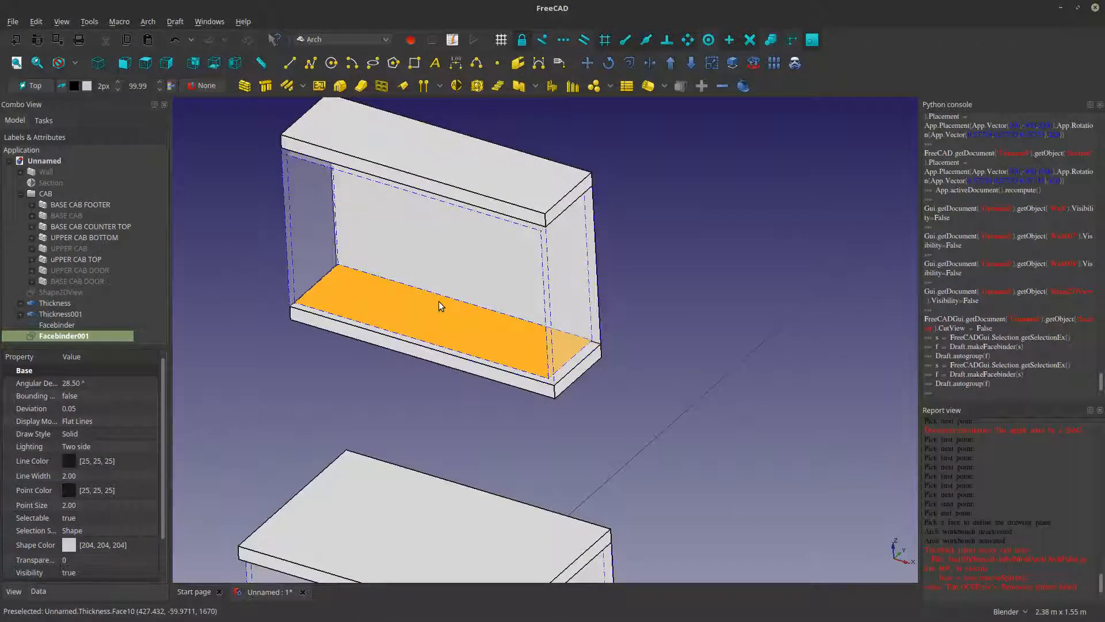
pyautogui.scroll(2, 438, 302)
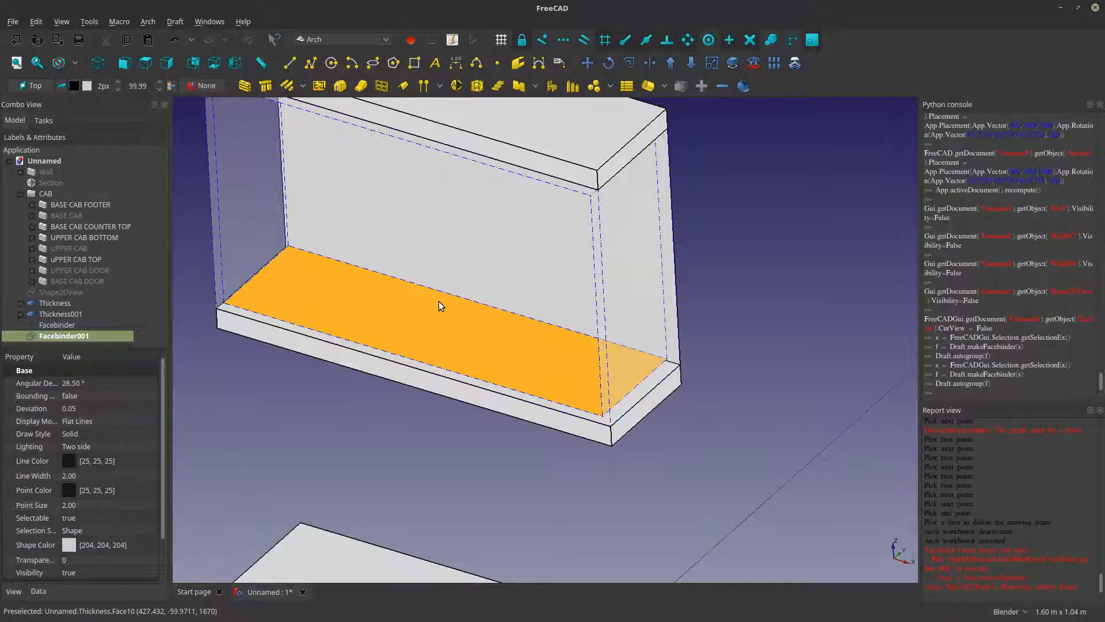
pyautogui.moveTo(438, 302); pyautogui.dragTo(492, 447, button='middle')
pyautogui.scroll(-2, 492, 443)
pyautogui.keyDown('shift'); pyautogui.moveTo(431, 341); pyautogui.dragTo(512, 440, button='middle'); pyautogui.keyUp('shift')
pyautogui.moveTo(640, 357); pyautogui.dragTo(596, 329, button='middle')
pyautogui.scroll(2, 467, 282)
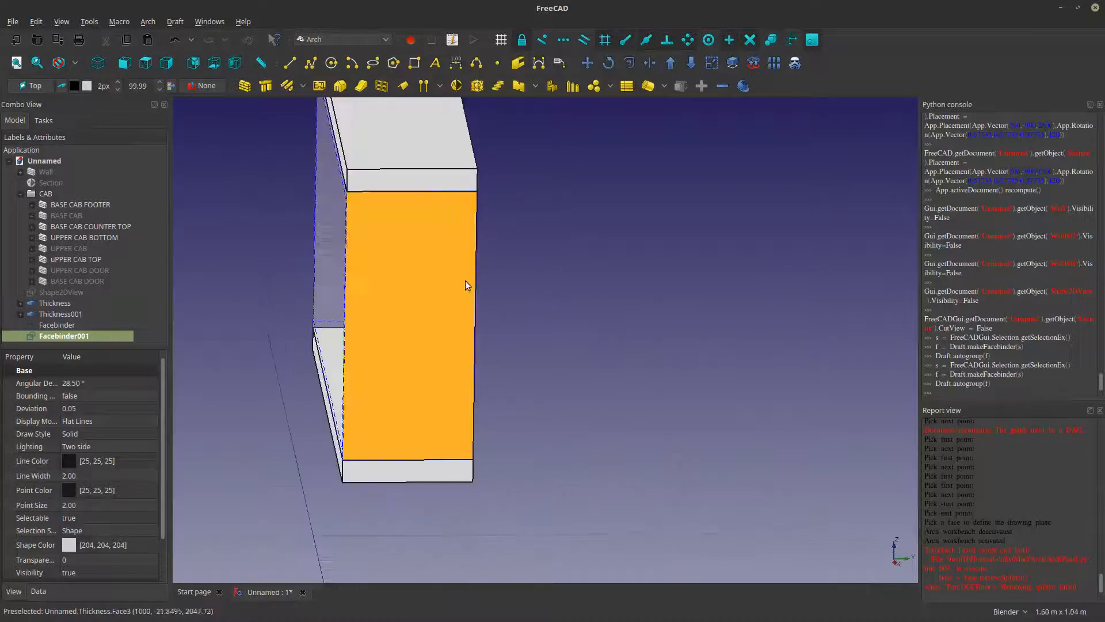
pyautogui.moveTo(691, 376); pyautogui.dragTo(740, 451, button='middle')
pyautogui.moveTo(610, 298); pyautogui.dragTo(728, 280, button='middle')
pyautogui.scroll(2, 647, 298)
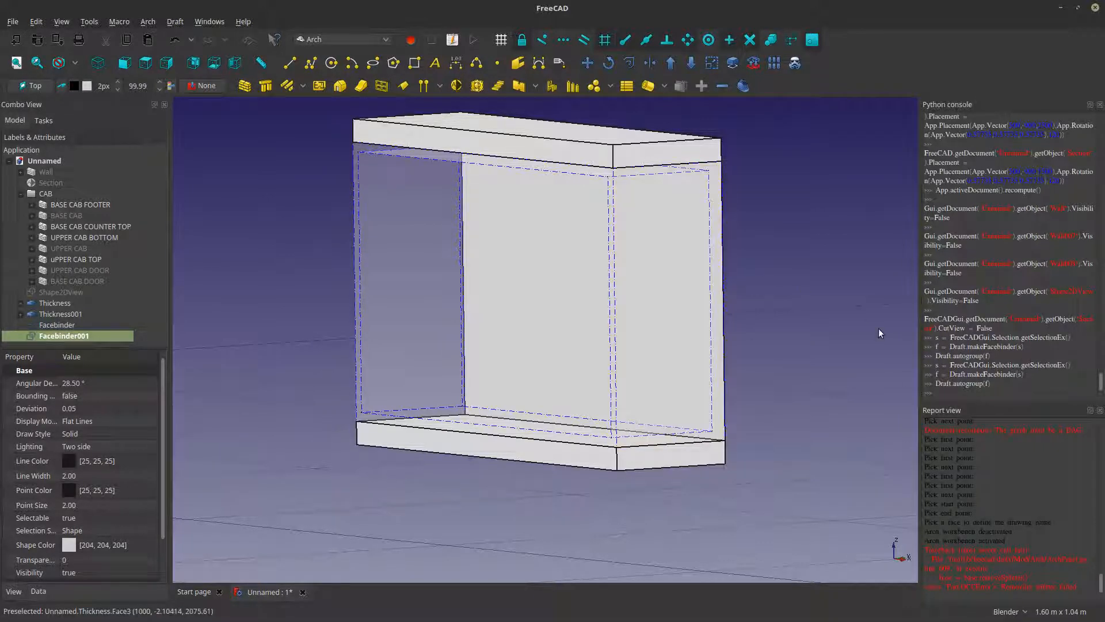
pyautogui.moveTo(503, 319); pyautogui.dragTo(657, 449, button='middle')
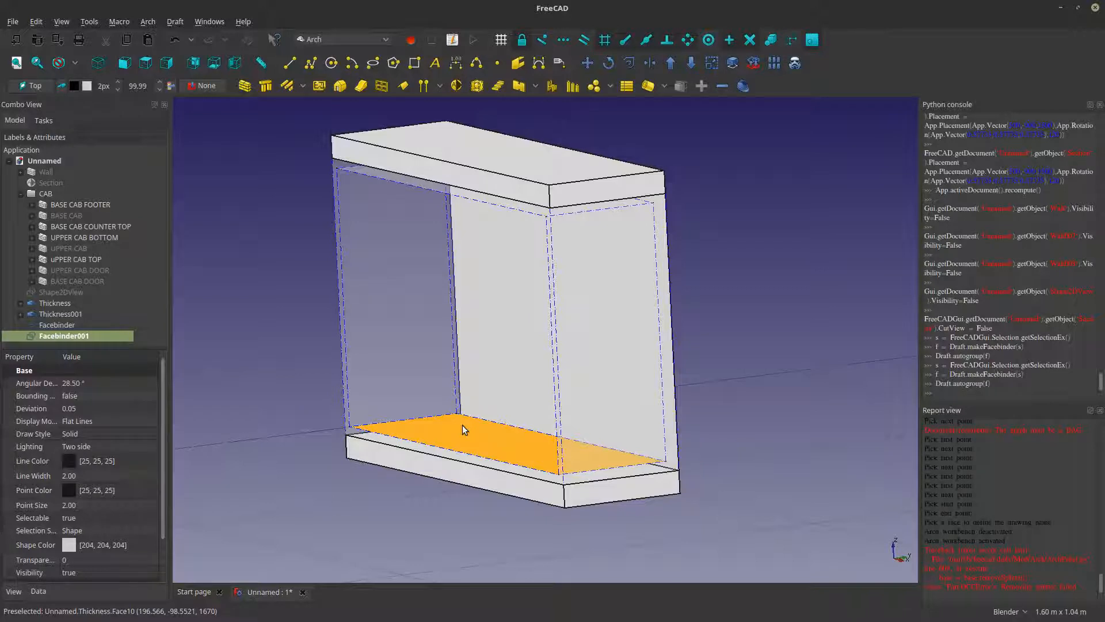
# - Hide the upper cabinet's bottom and top boards to expose the shell's outer faces
pyautogui.scroll(3, 462, 468)
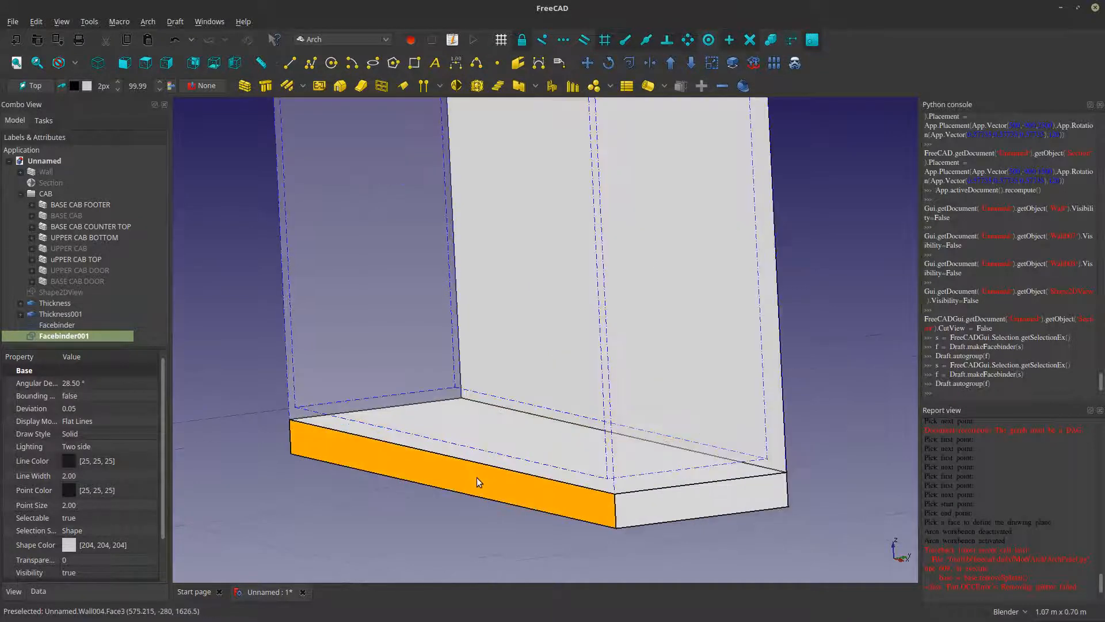
pyautogui.click(489, 481)
pyautogui.press('space')
pyautogui.scroll(-5, 489, 482)
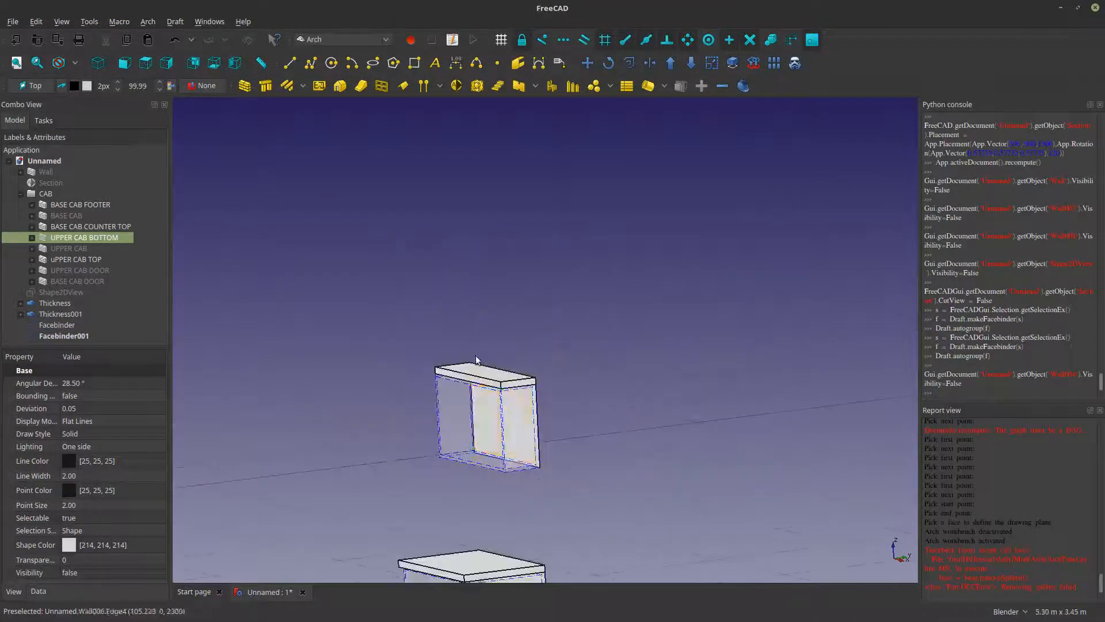
pyautogui.scroll(4, 489, 397)
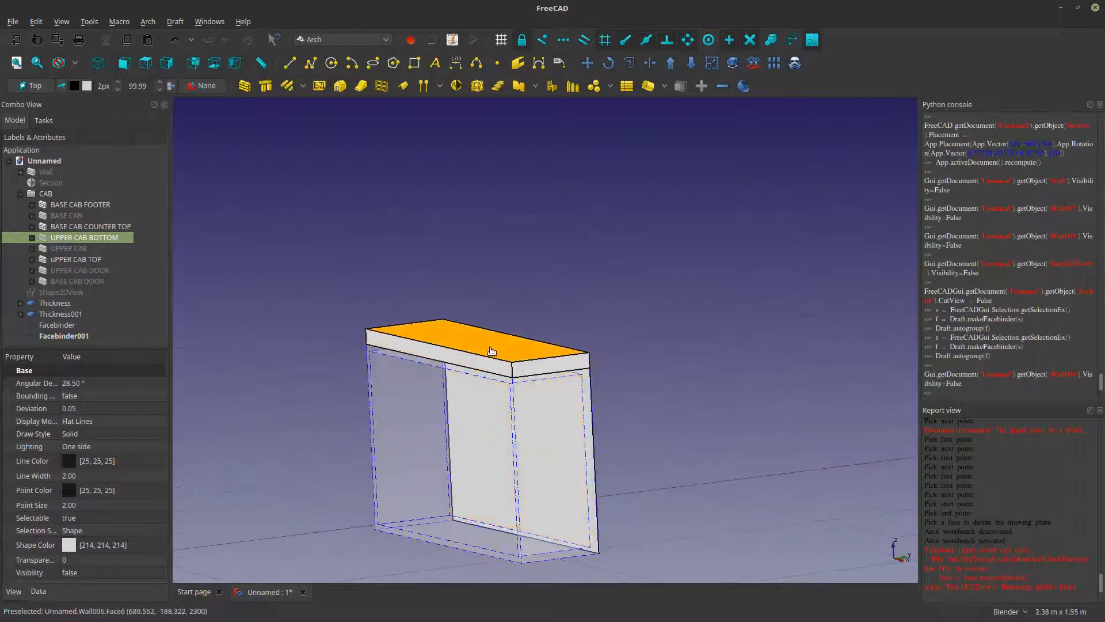
pyautogui.click(488, 351)
pyautogui.press('space')
# - Delete the two facebinders made from the outer back faces of the cabinet shells
pyautogui.moveTo(488, 351); pyautogui.dragTo(575, 499, button='middle')
pyautogui.scroll(2, 535, 498)
pyautogui.moveTo(499, 497); pyautogui.dragTo(507, 408, button='middle')
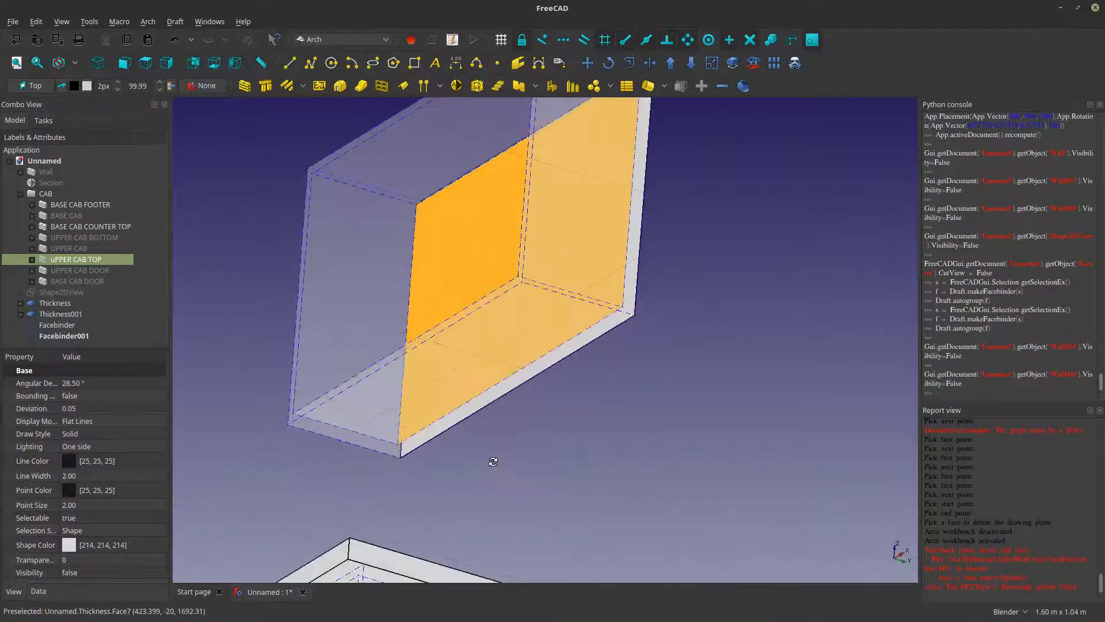
pyautogui.click(648, 491)
pyautogui.click(480, 351)
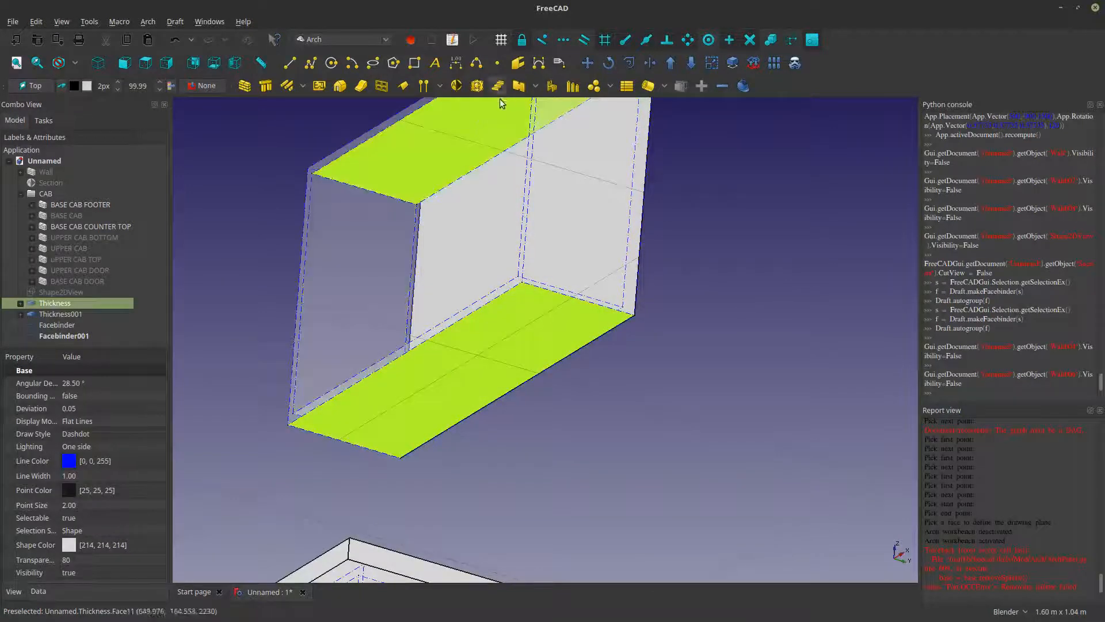
pyautogui.click(85, 336)
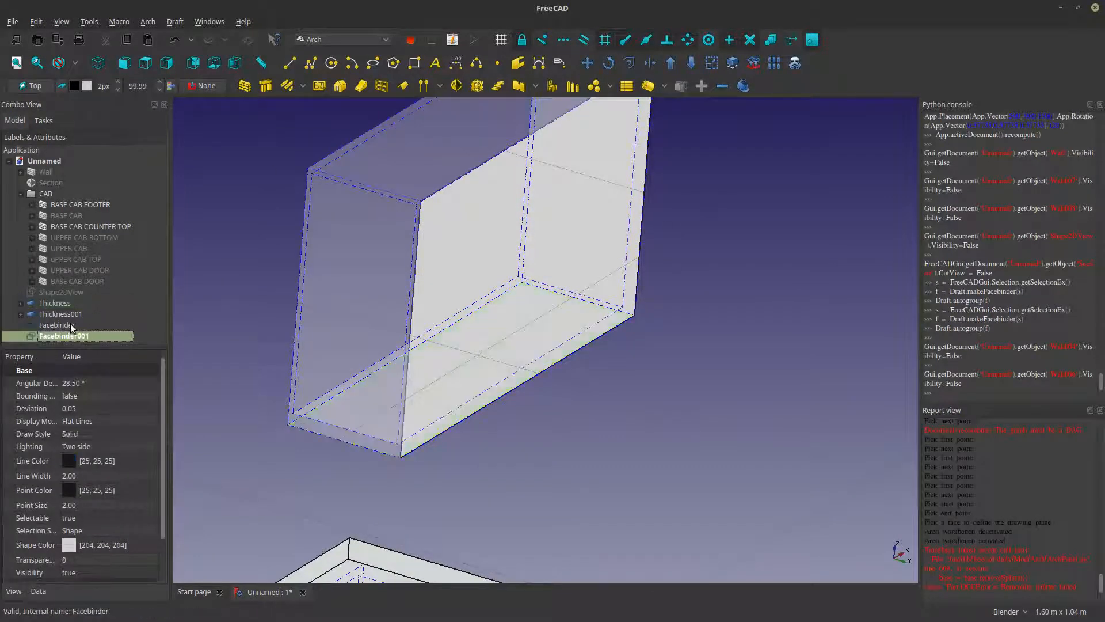
pyautogui.keyDown('ctrl'); pyautogui.click(69, 326); pyautogui.keyUp('ctrl')
pyautogui.moveTo(544, 354); pyautogui.dragTo(496, 325, button='middle')
pyautogui.press('Delete')
pyautogui.scroll(6, 528, 382)
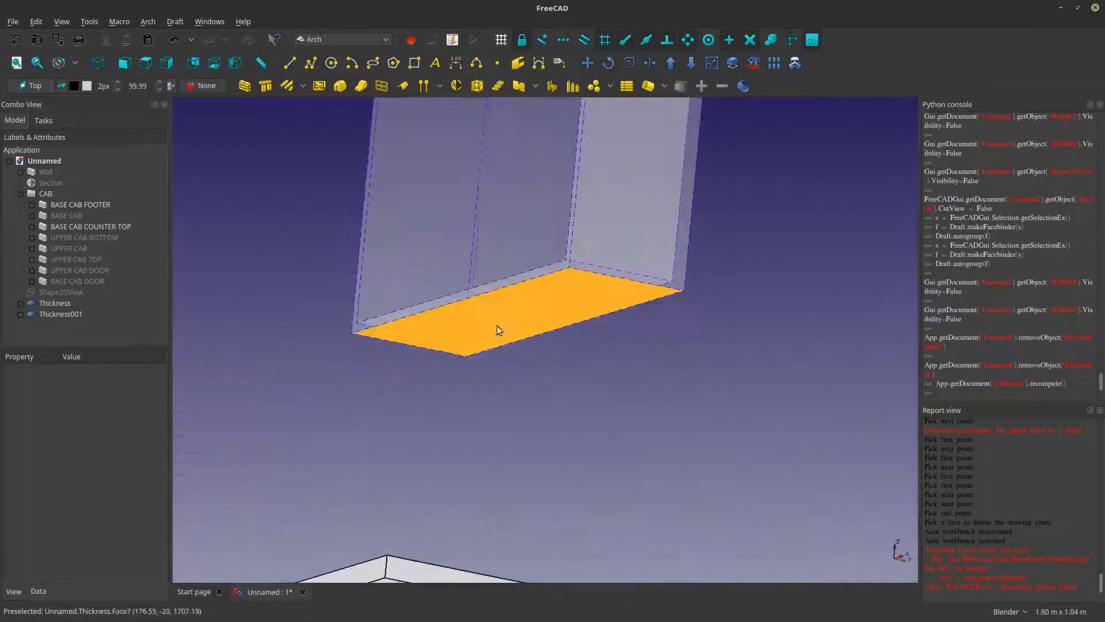
# - Create separate facebinders from the outer bottom and outer top faces of the upper cabinet's Thickness shell
pyautogui.click(481, 337)
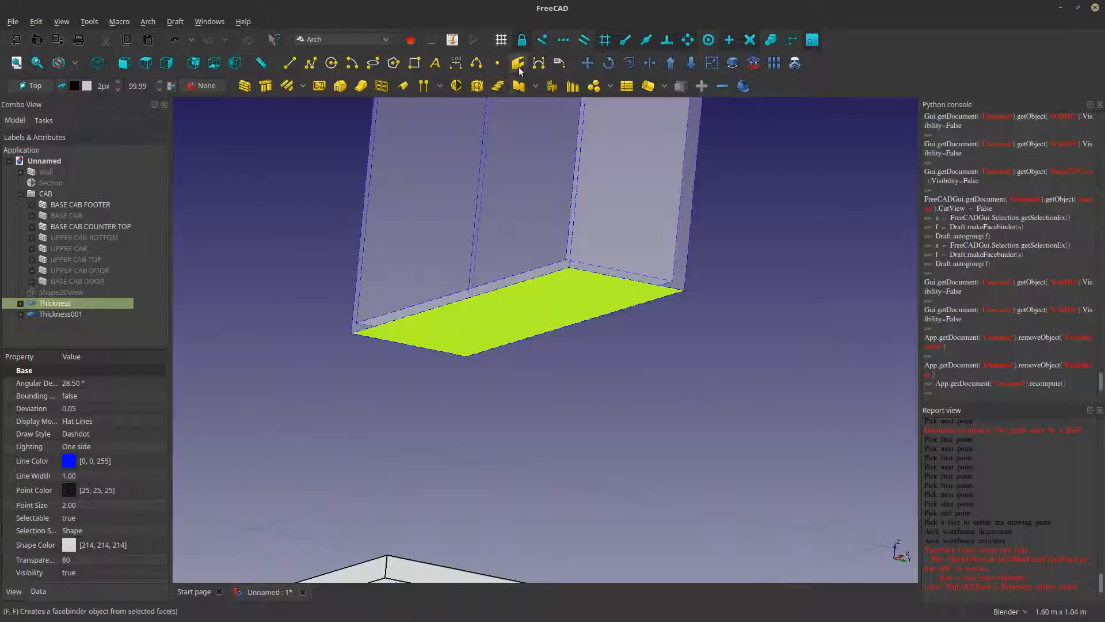
pyautogui.click(518, 86)
pyautogui.moveTo(544, 271); pyautogui.dragTo(551, 296, button='middle')
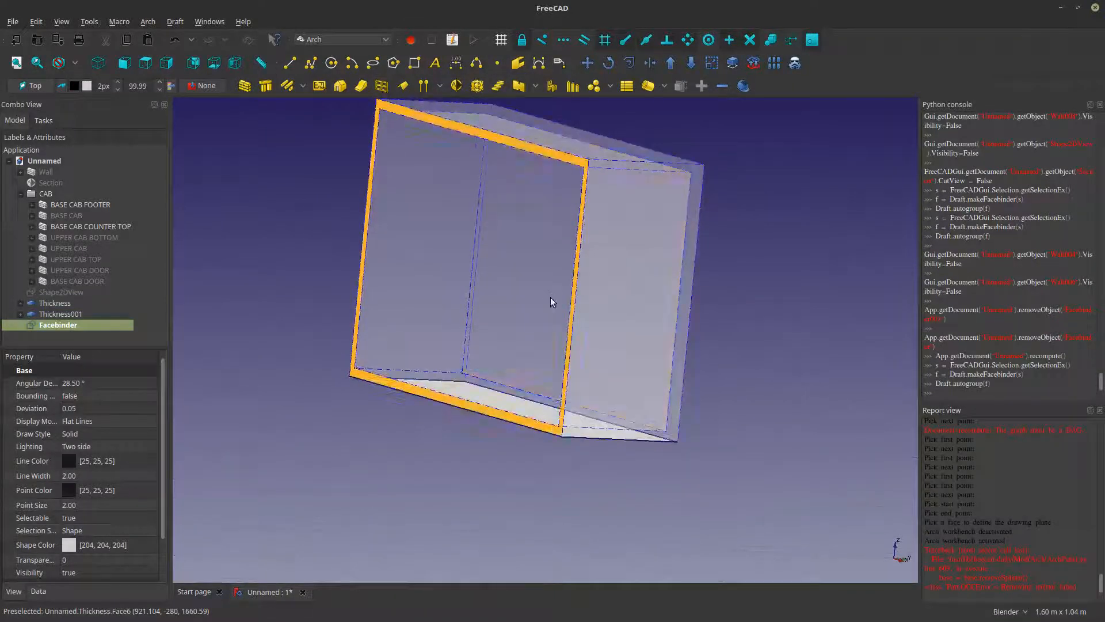
pyautogui.click(502, 136)
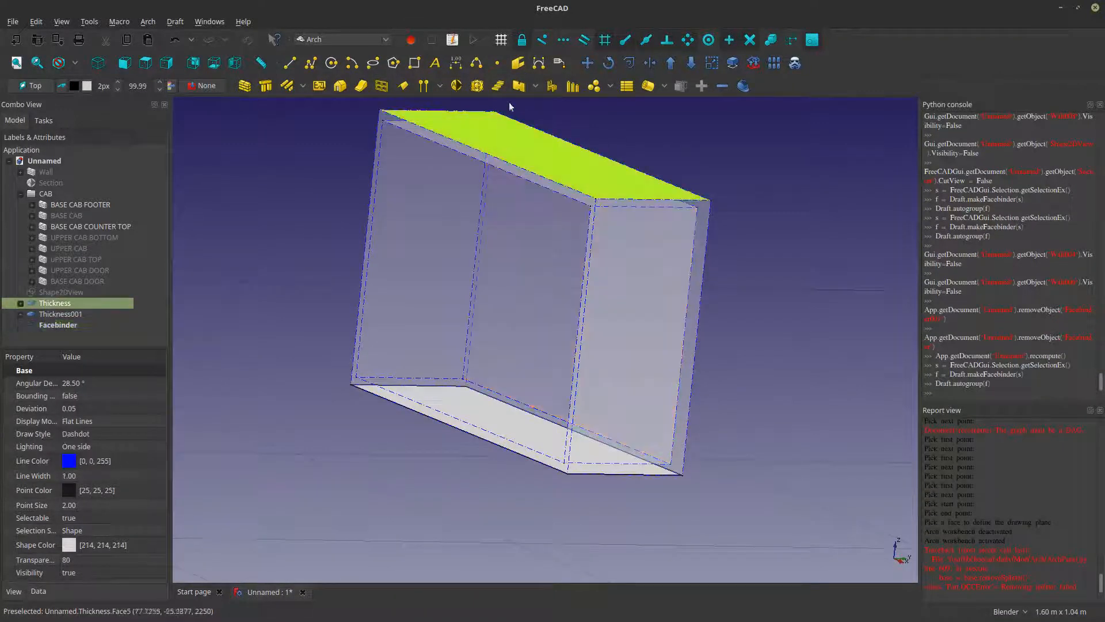
pyautogui.click(519, 67)
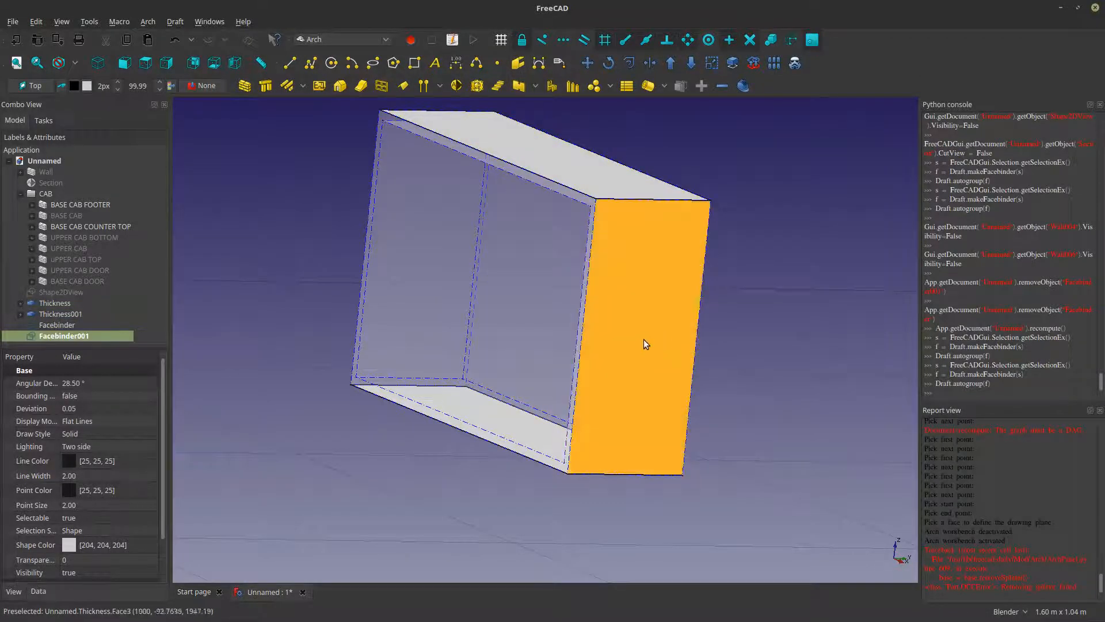
# - Create a facebinder from the inner left side face of the upper cabinet's Thickness shell
pyautogui.moveTo(640, 344); pyautogui.dragTo(514, 246, button='middle')
pyautogui.click(548, 247)
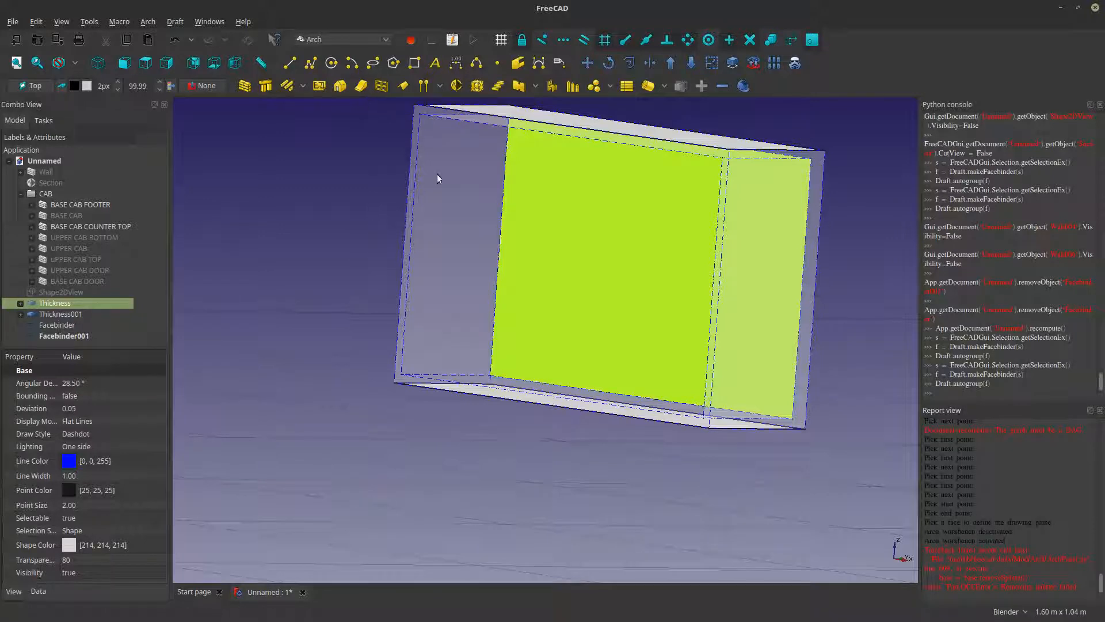
pyautogui.moveTo(651, 306); pyautogui.dragTo(529, 356, button='middle')
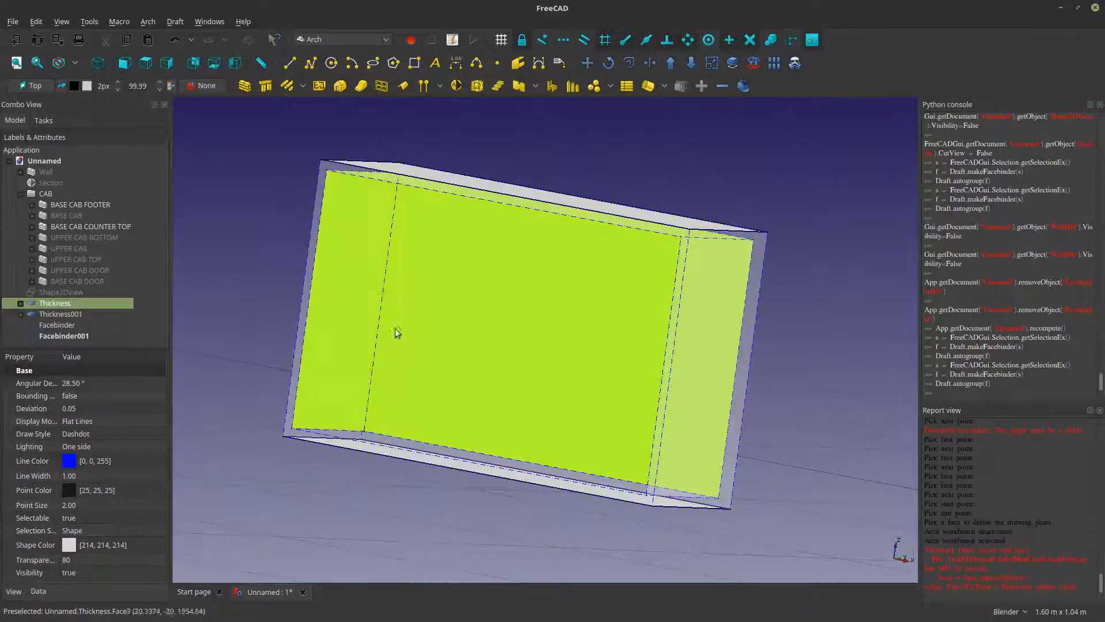
pyautogui.click(336, 403)
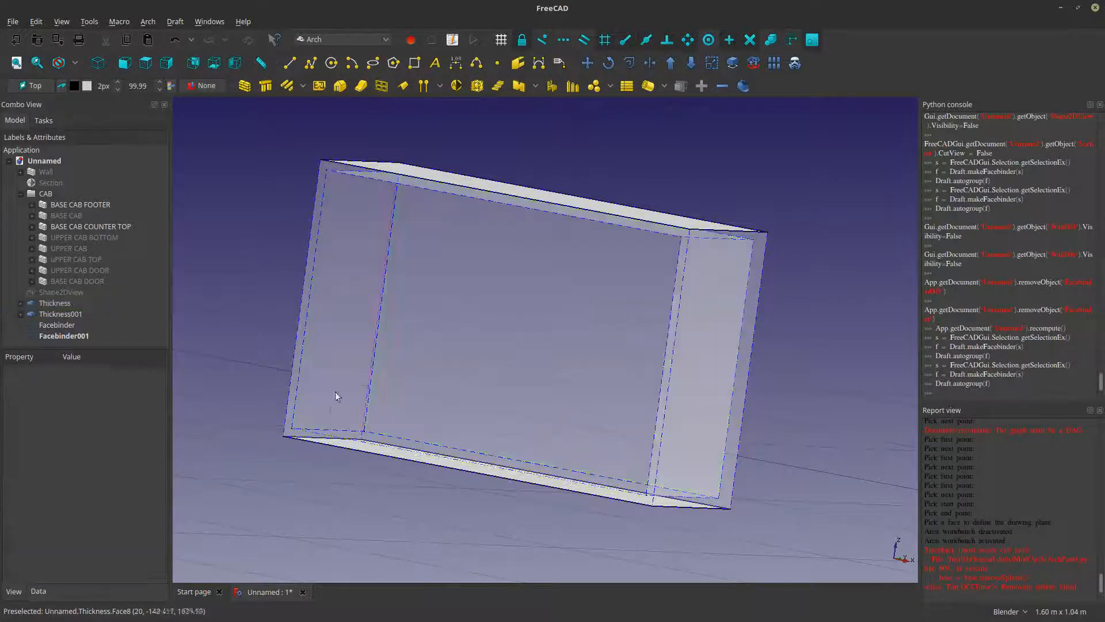
pyautogui.click(342, 307)
pyautogui.click(518, 63)
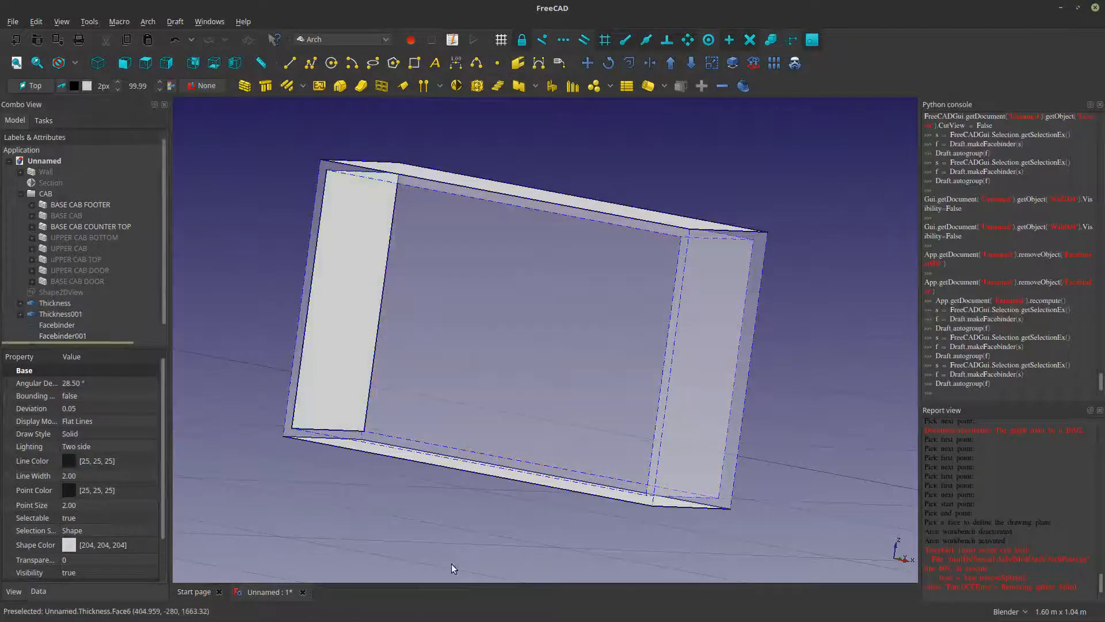
# - Create separate facebinders from the inner back and inner right side faces of the upper cabinet's Thickness shell
pyautogui.moveTo(451, 564); pyautogui.dragTo(587, 344, button='middle')
pyautogui.click(584, 343)
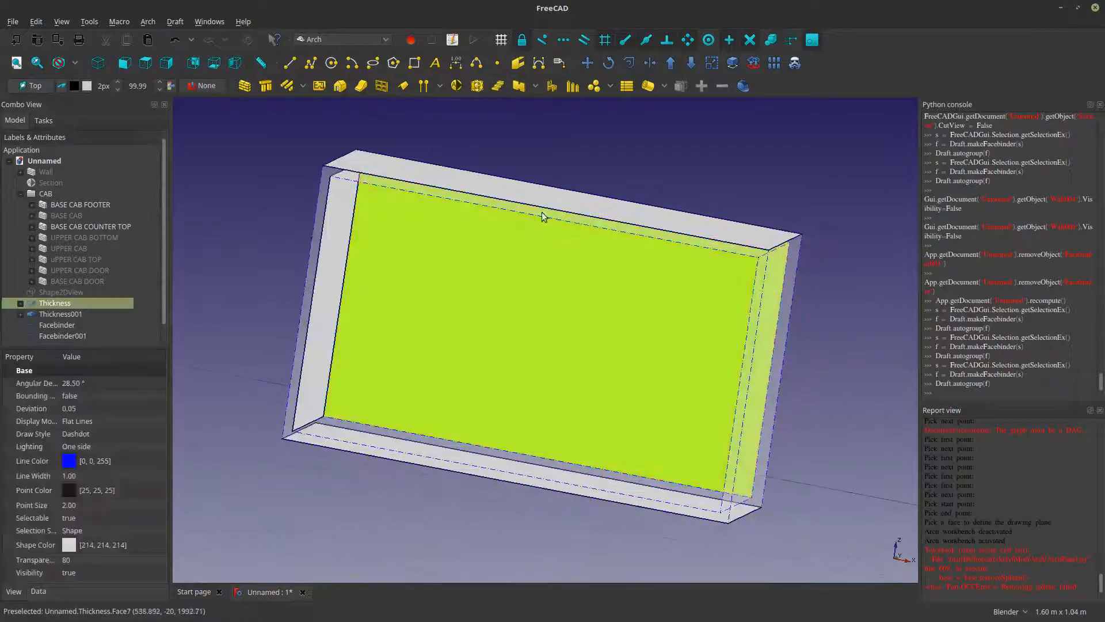
pyautogui.click(517, 64)
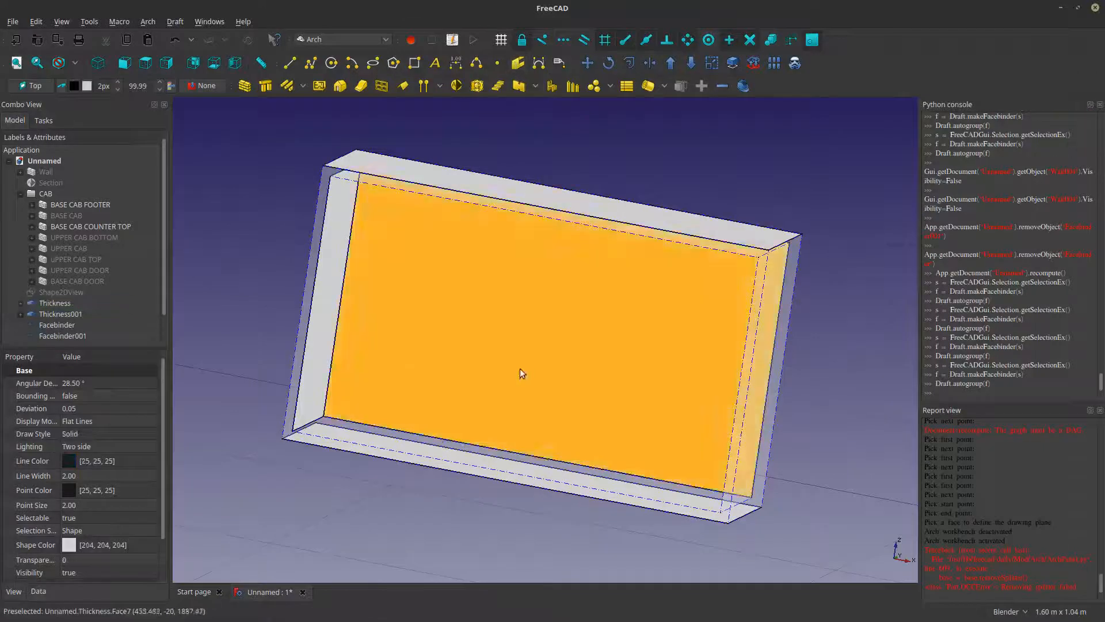
pyautogui.scroll(-4, 520, 370)
pyautogui.moveTo(520, 369); pyautogui.dragTo(731, 406, button='middle')
pyautogui.click(710, 425)
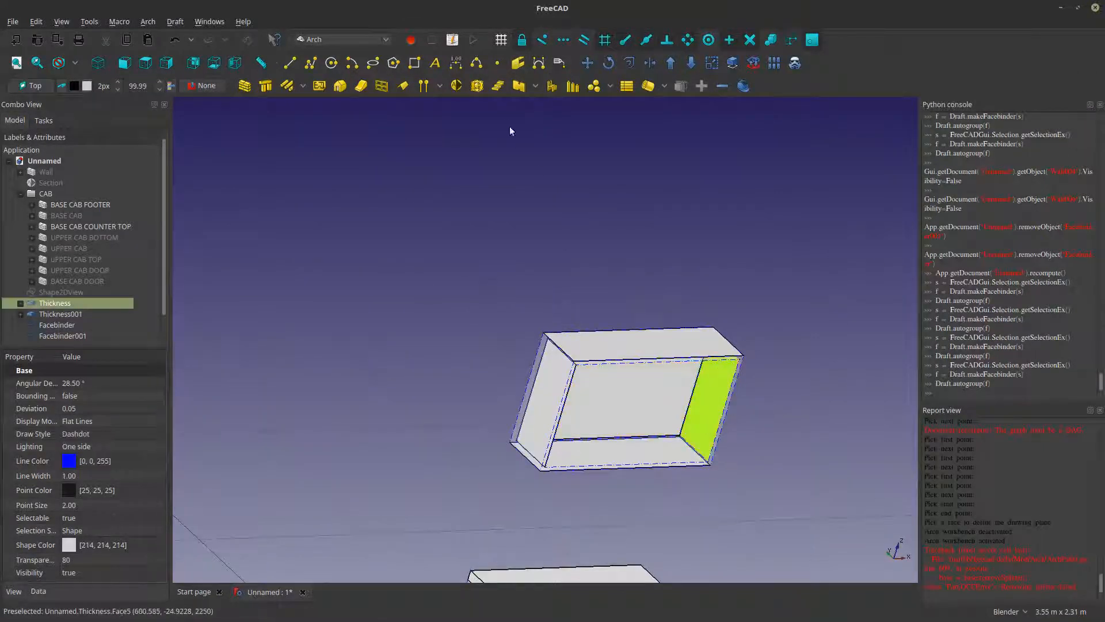
pyautogui.click(518, 65)
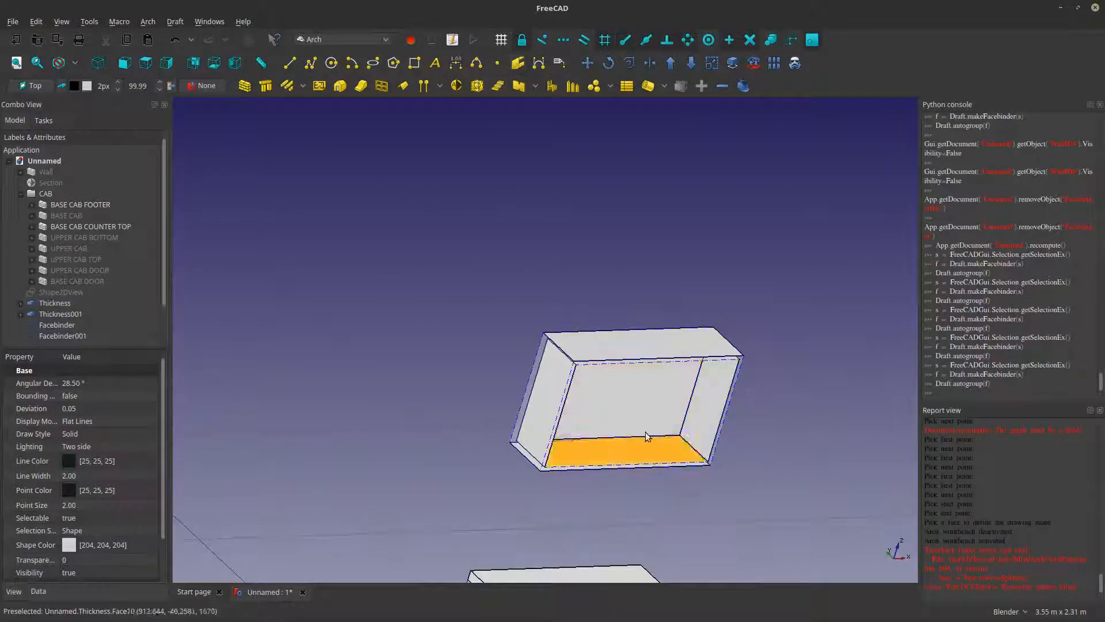
# - Try to create a facebinder from the inner bottom face of the base cabinet's Thickness shell
pyautogui.scroll(-2, 565, 412)
pyautogui.keyDown('shift'); pyautogui.moveTo(566, 412); pyautogui.dragTo(499, 235, button='middle'); pyautogui.keyUp('shift')
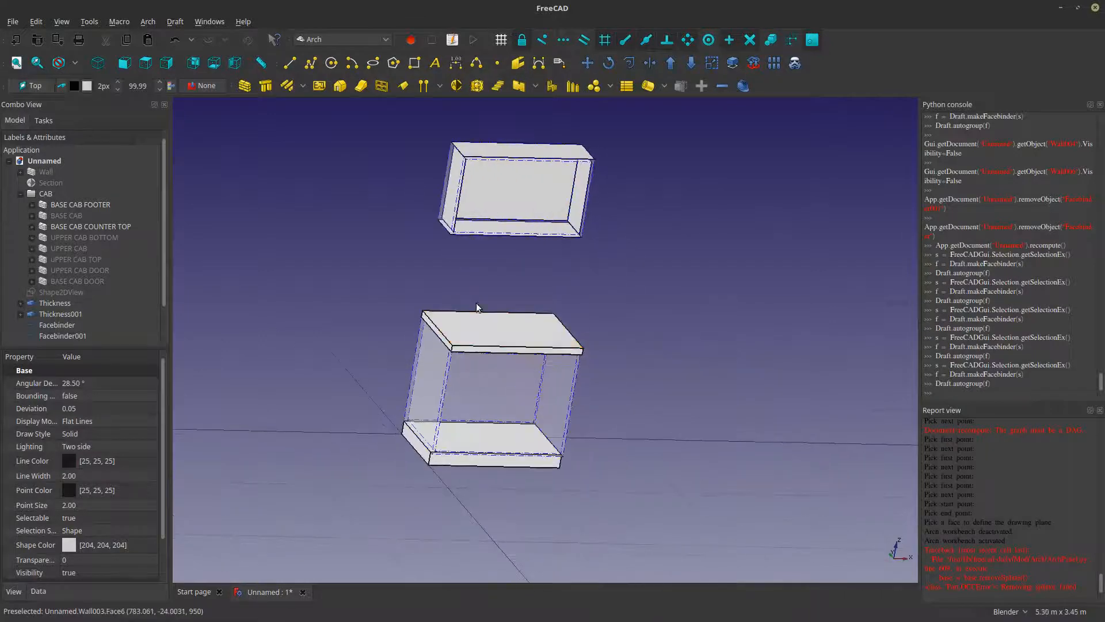
pyautogui.scroll(5, 457, 439)
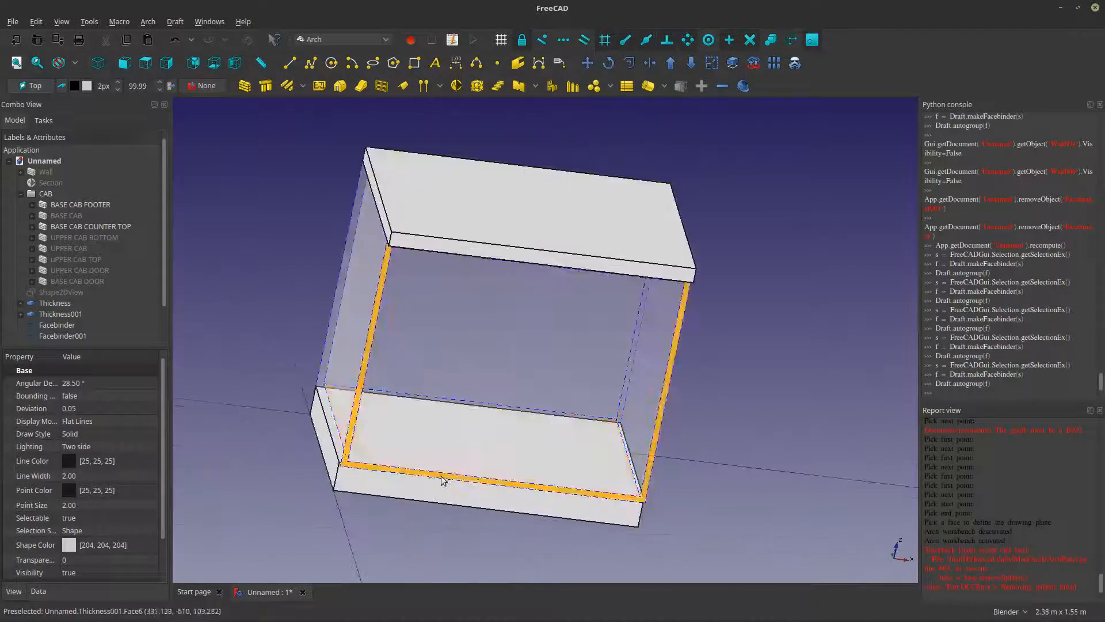
pyautogui.click(424, 412)
pyautogui.click(524, 69)
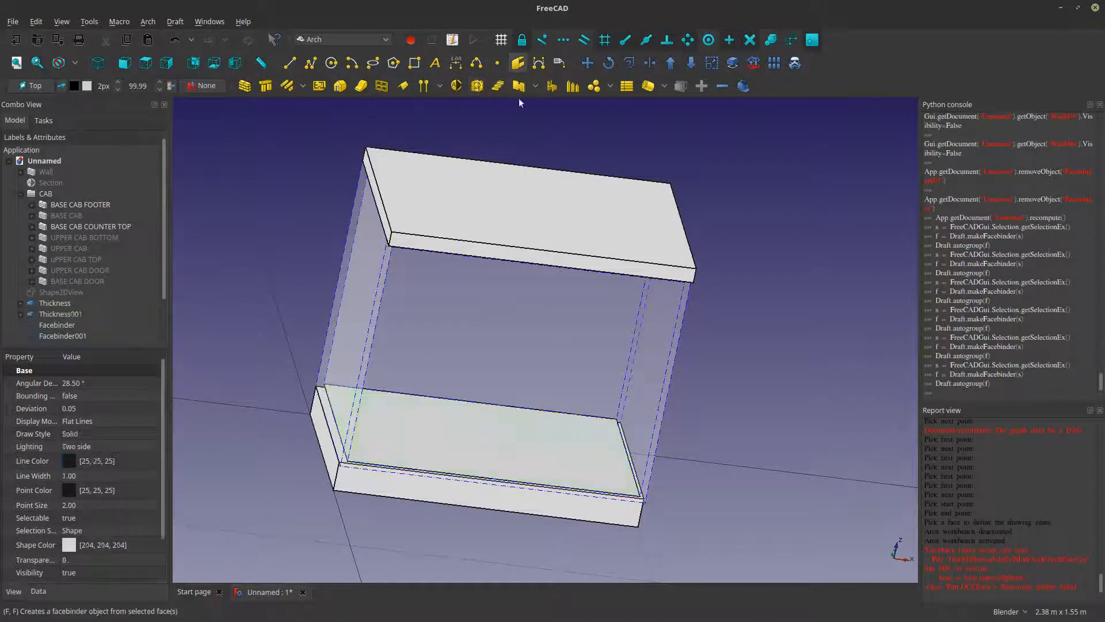
pyautogui.click(654, 375)
pyautogui.keyDown('ctrl'); pyautogui.click(551, 233); pyautogui.keyUp('ctrl')
pyautogui.keyDown('ctrl'); pyautogui.click(551, 233); pyautogui.keyUp('ctrl')
pyautogui.click(510, 64)
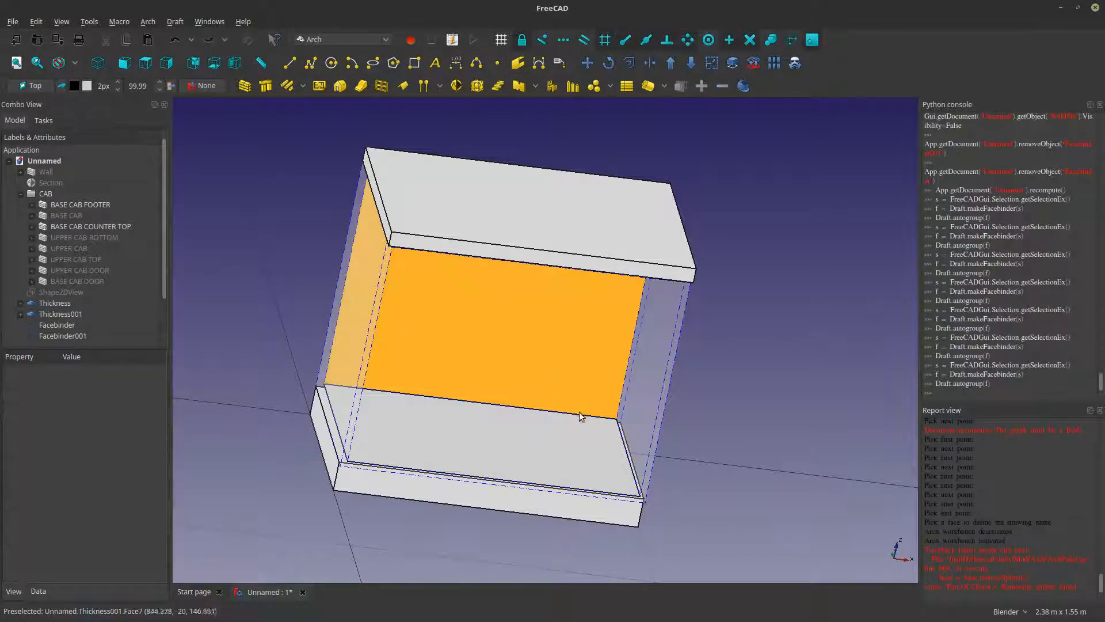
# - Hide the base cabinet footer and create a facebinder from the outer bottom face of the base cabinet's Thickness shell
pyautogui.moveTo(579, 414); pyautogui.dragTo(464, 397, button='middle')
pyautogui.click(443, 462)
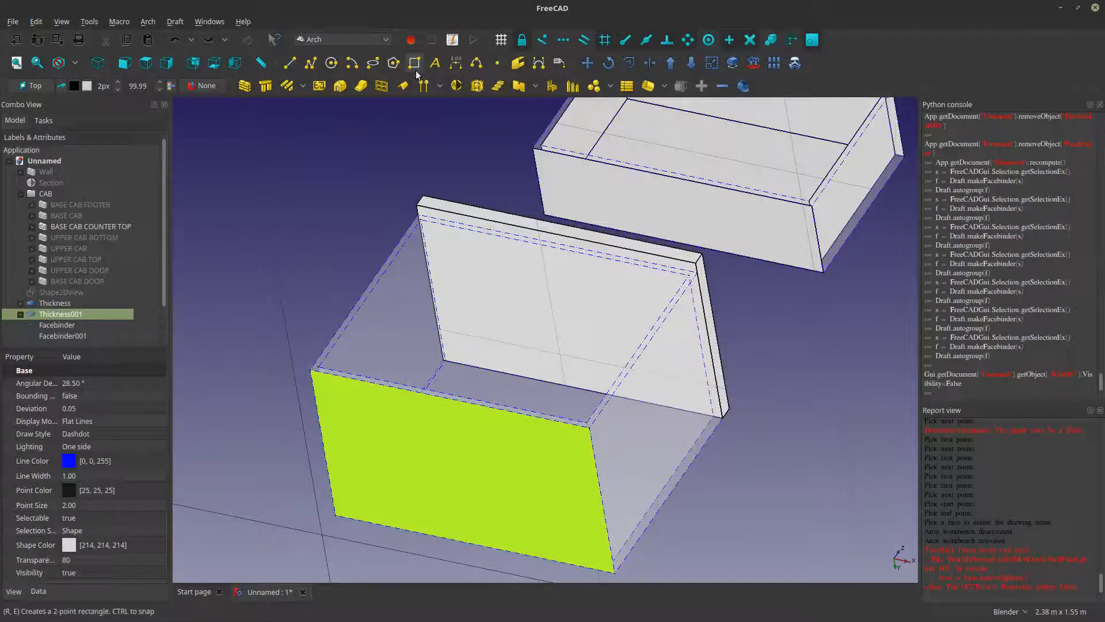
pyautogui.click(518, 65)
# - Hide the base cabinet counter top and create a facebinder from the outer top face of the base cabinet's Thickness shell
pyautogui.moveTo(510, 230); pyautogui.dragTo(521, 276, button='middle')
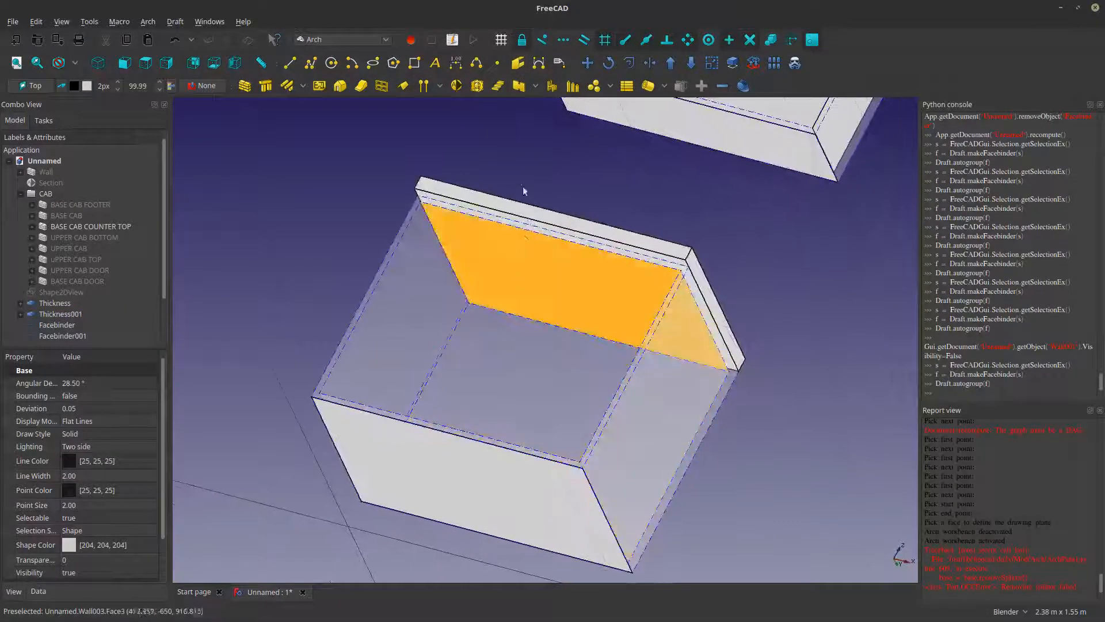
pyautogui.moveTo(523, 206); pyautogui.dragTo(507, 339, button='middle')
pyautogui.click(506, 196)
pyautogui.press('space')
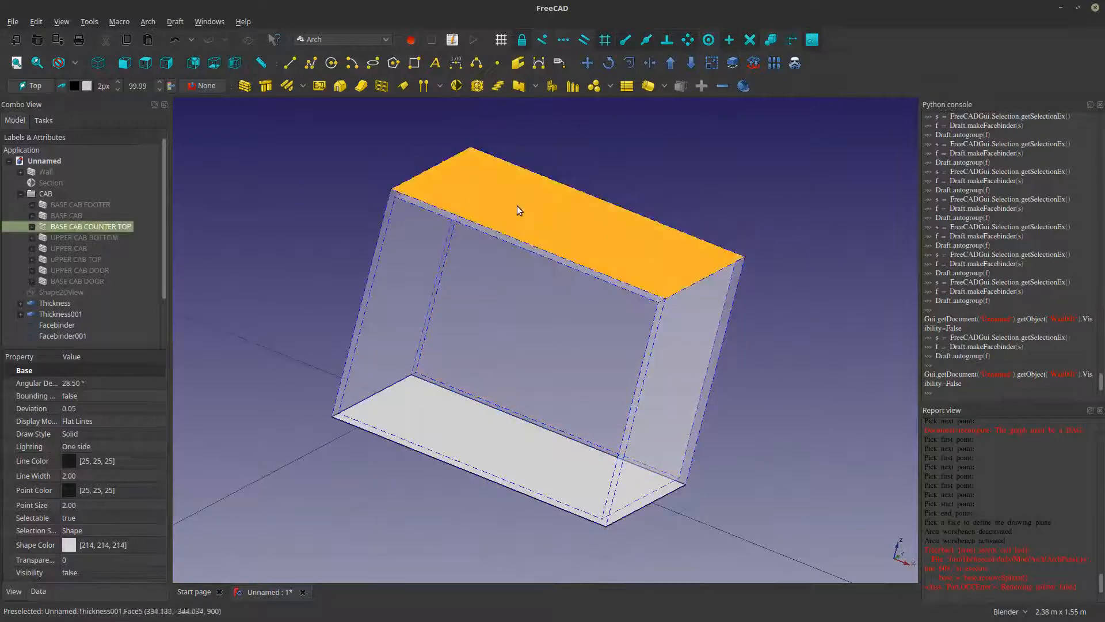
pyautogui.click(517, 205)
pyautogui.click(511, 64)
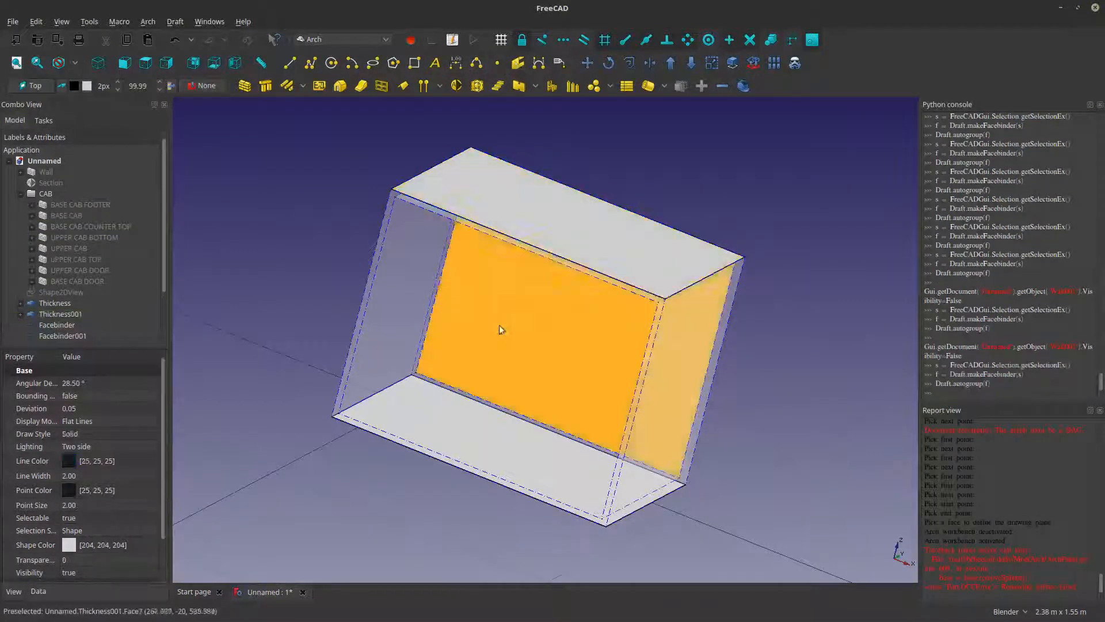
# - Create separate facebinders from the inner left, inner back and inner right faces of the base cabinet's Thickness shell
pyautogui.click(423, 324)
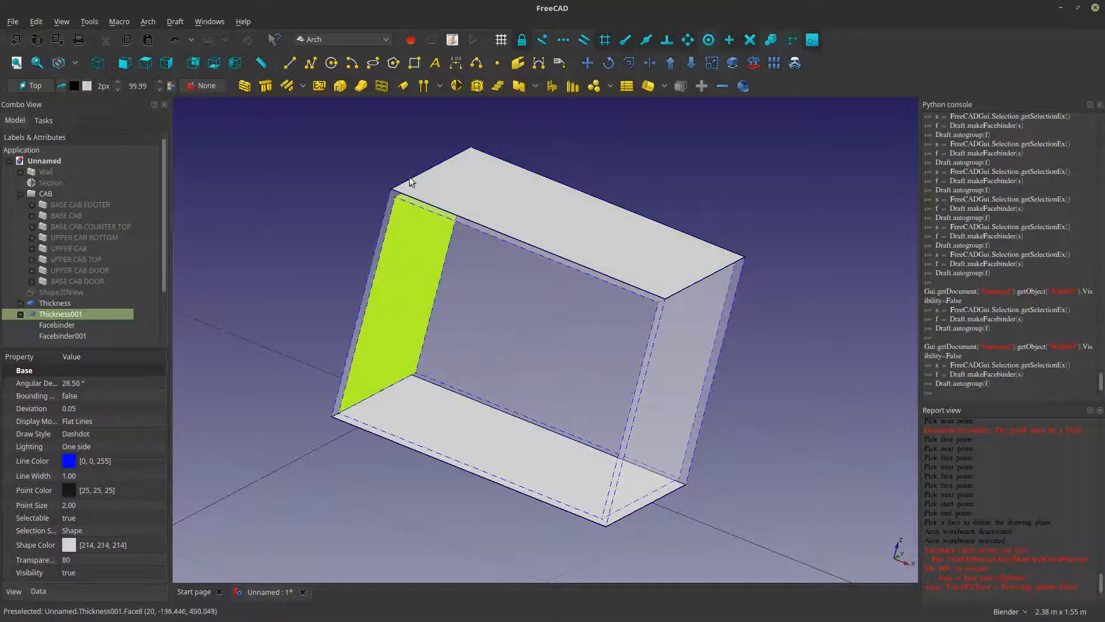
pyautogui.click(518, 63)
pyautogui.click(486, 326)
pyautogui.click(517, 63)
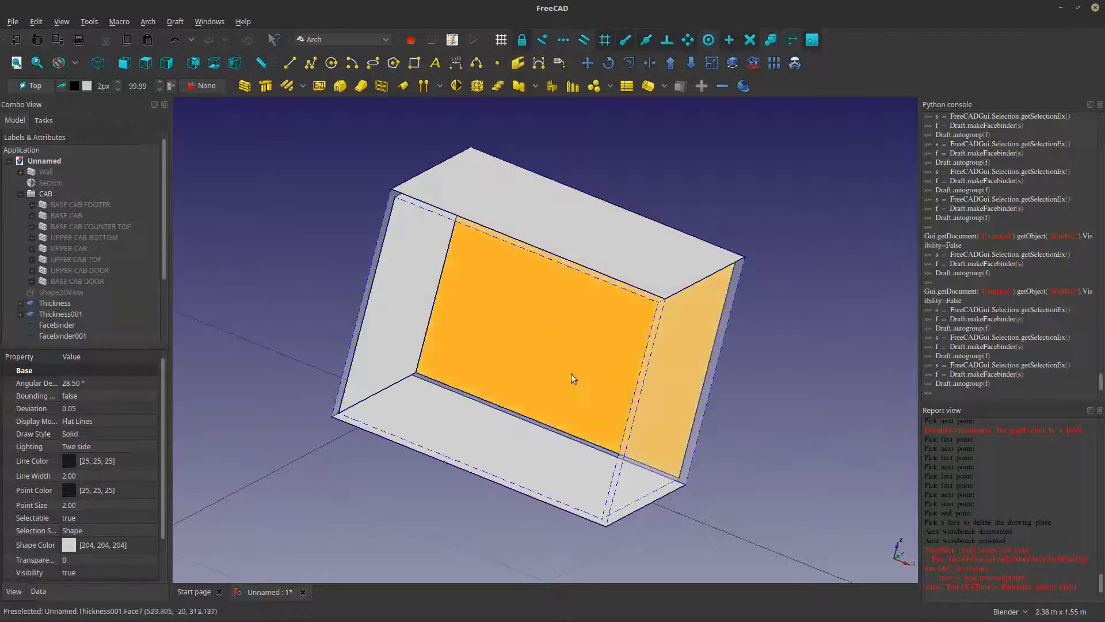
pyautogui.moveTo(571, 374); pyautogui.dragTo(696, 396, button='middle')
pyautogui.click(595, 357)
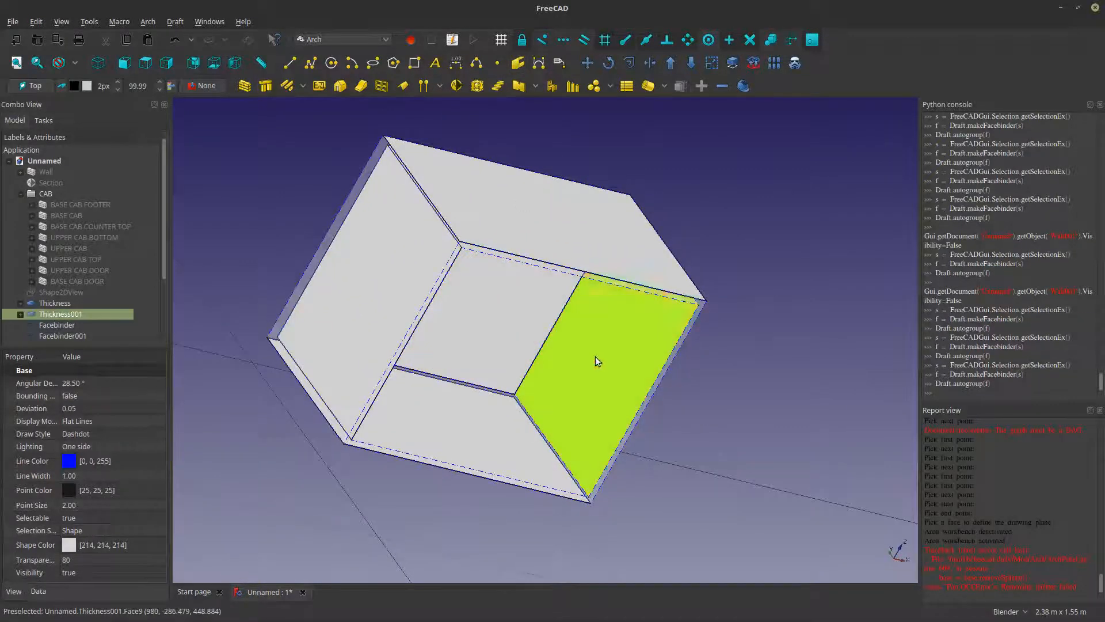
pyautogui.click(517, 63)
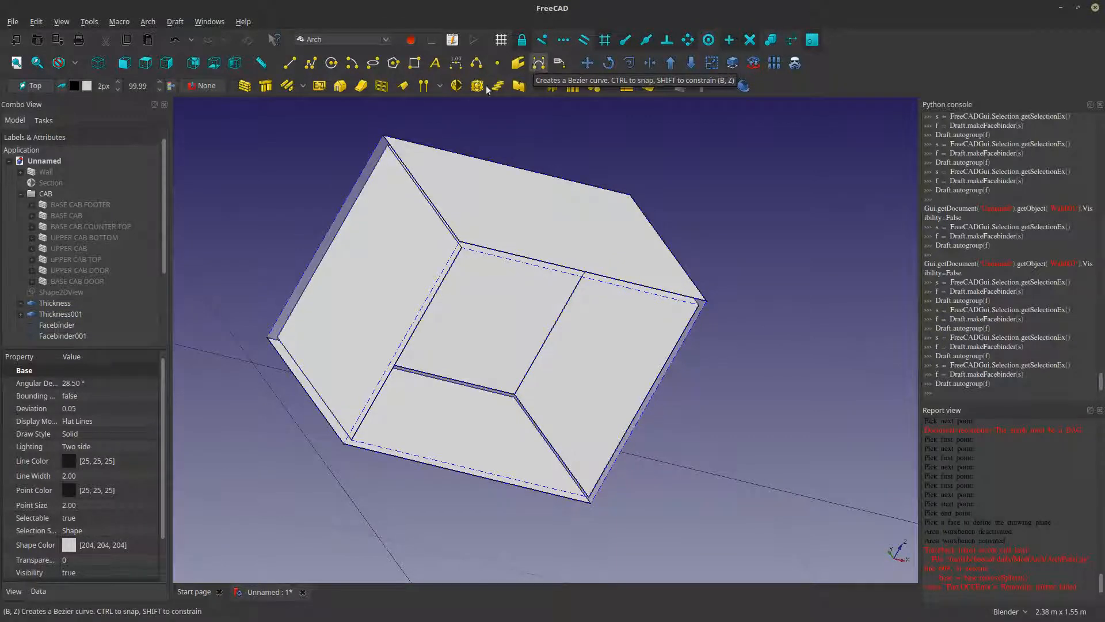
# - Convert all ten facebinders, from Facebinder to Facebinder009, into Arch panels
pyautogui.scroll(-3, 98, 262)
pyautogui.click(67, 242)
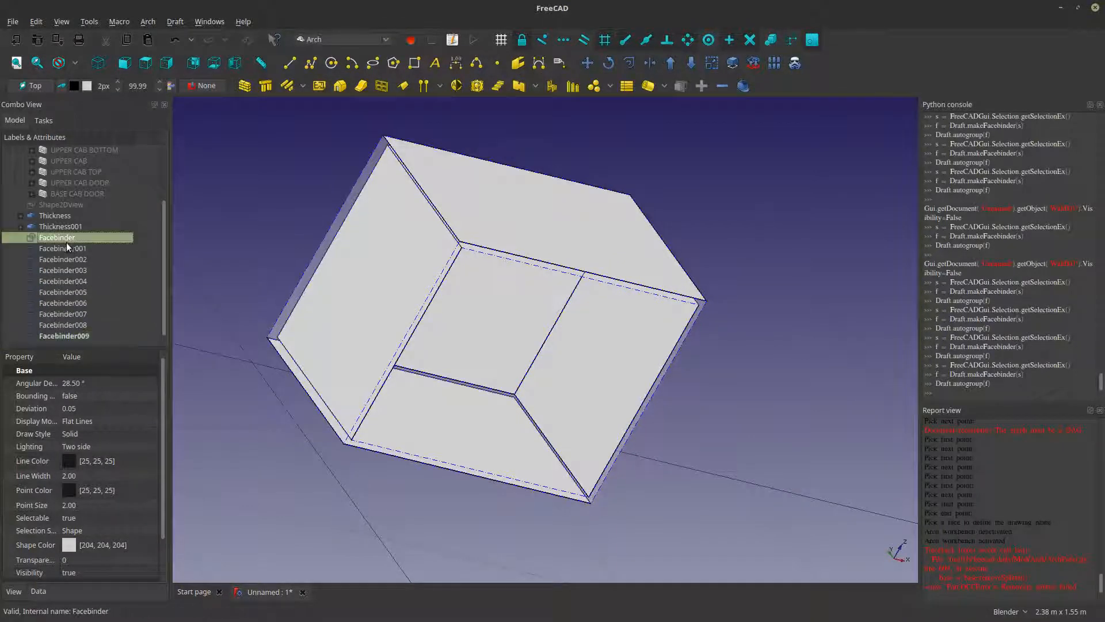
pyautogui.keyDown('shift'); pyautogui.click(72, 337); pyautogui.keyUp('shift')
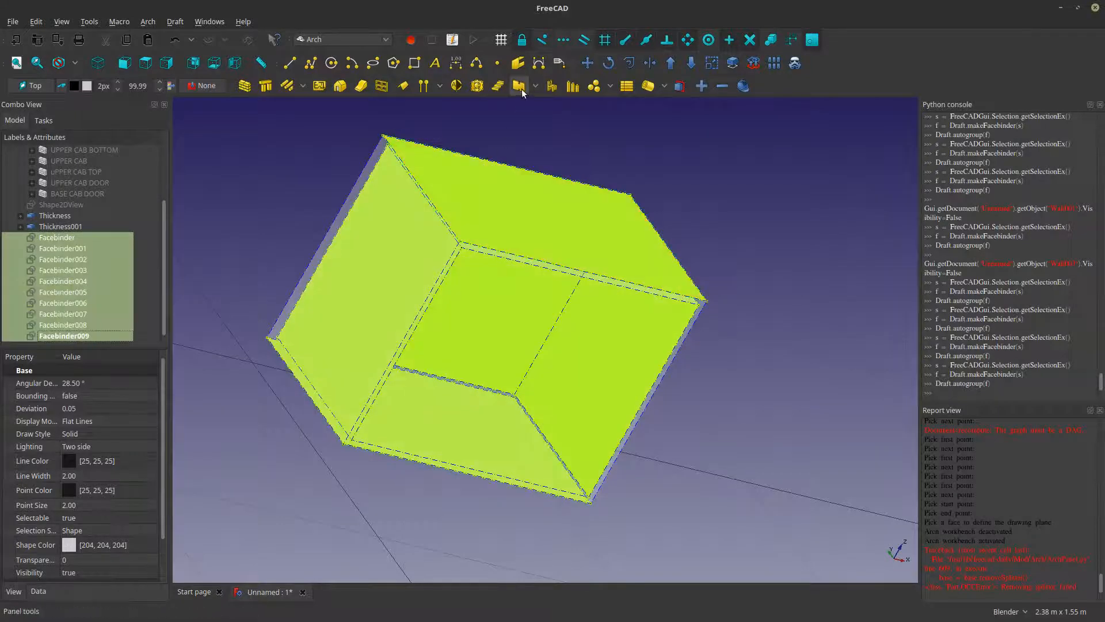
pyautogui.press('p')
pyautogui.press('a')
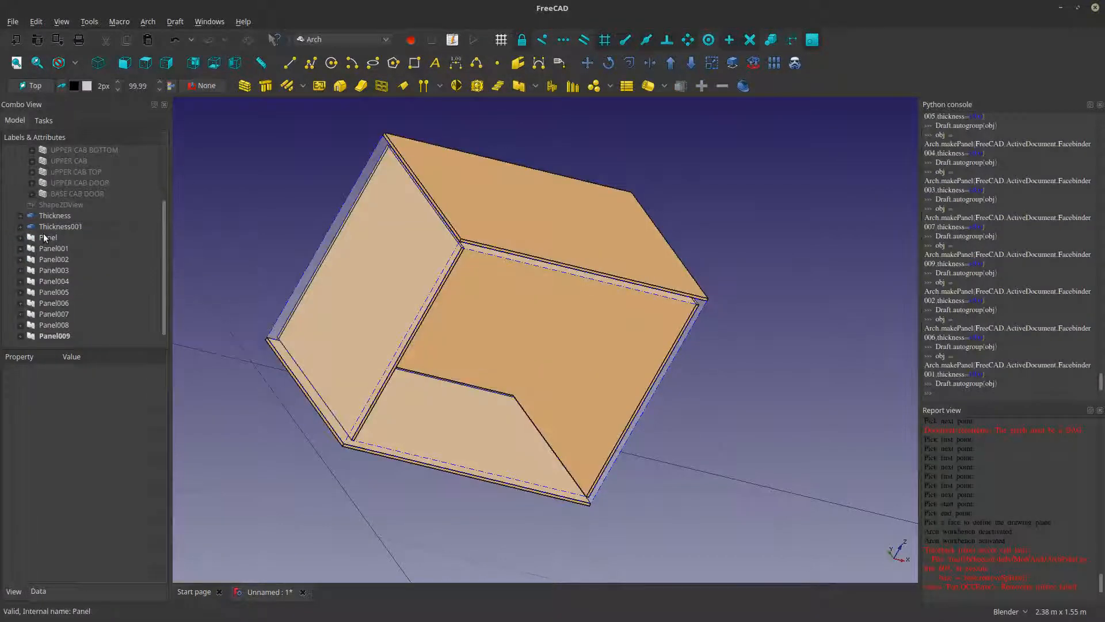
# - Examine the ten new panels against the base cabinet shell from the top and front, including the lower right corner
pyautogui.keyDown('shift'); pyautogui.click(62, 336); pyautogui.keyUp('shift')
pyautogui.moveTo(530, 284); pyautogui.dragTo(494, 244, button='middle')
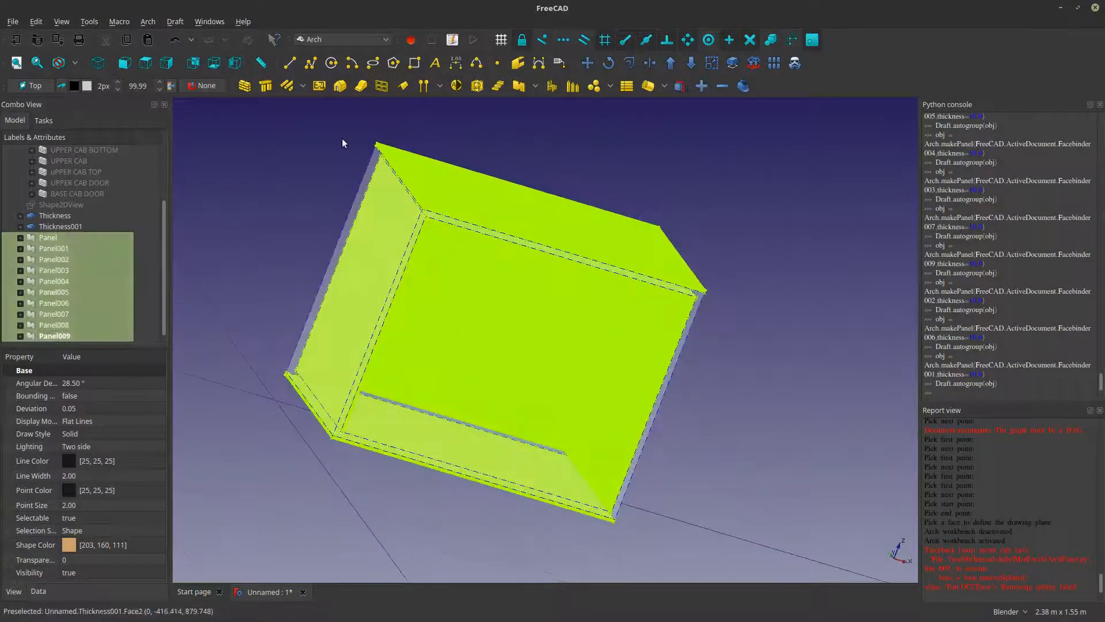
pyautogui.click(152, 67)
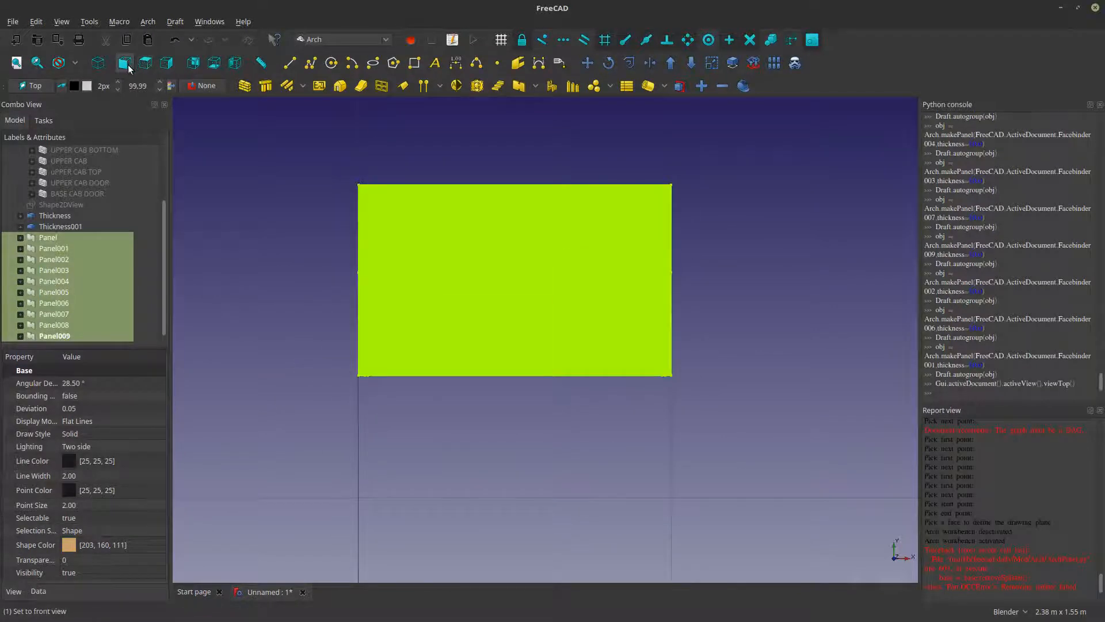
pyautogui.click(125, 62)
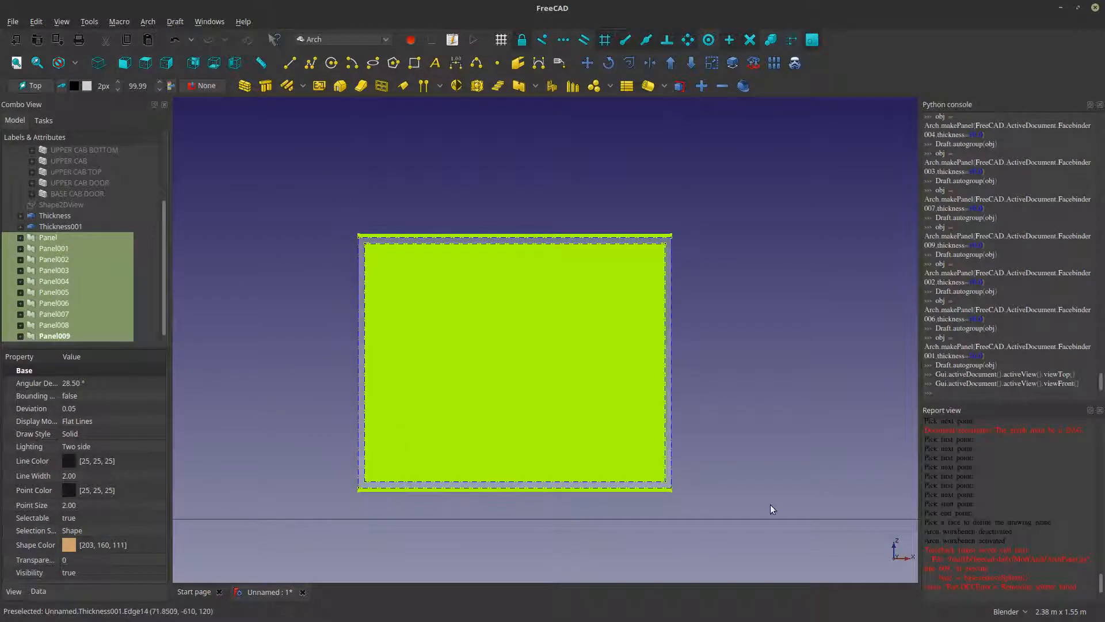
pyautogui.scroll(5, 703, 495)
pyautogui.click(645, 448)
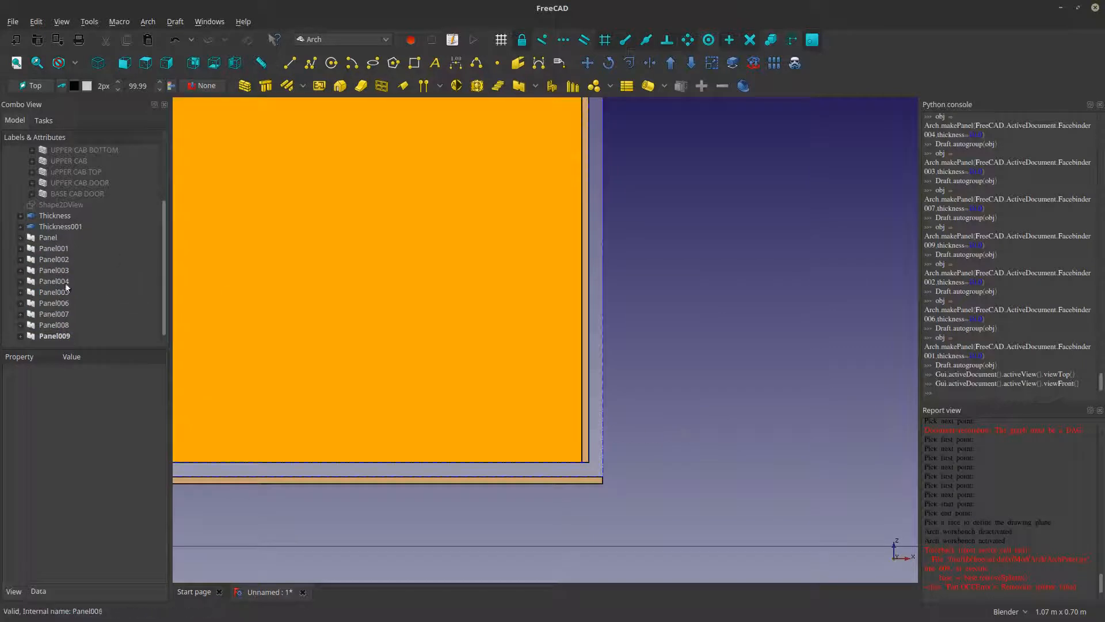
# - Set the thickness of all ten panels, from Panel to Panel009, to 20 mm
pyautogui.click(50, 236)
pyautogui.keyDown('shift'); pyautogui.click(55, 335); pyautogui.keyUp('shift')
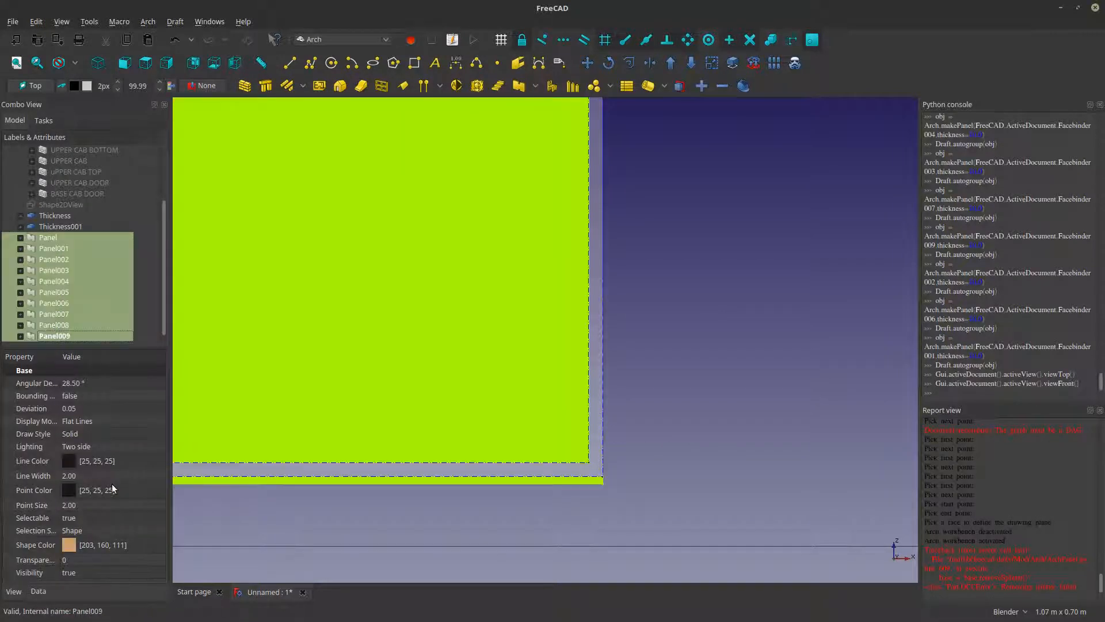
pyautogui.click(38, 592)
pyautogui.click(58, 571)
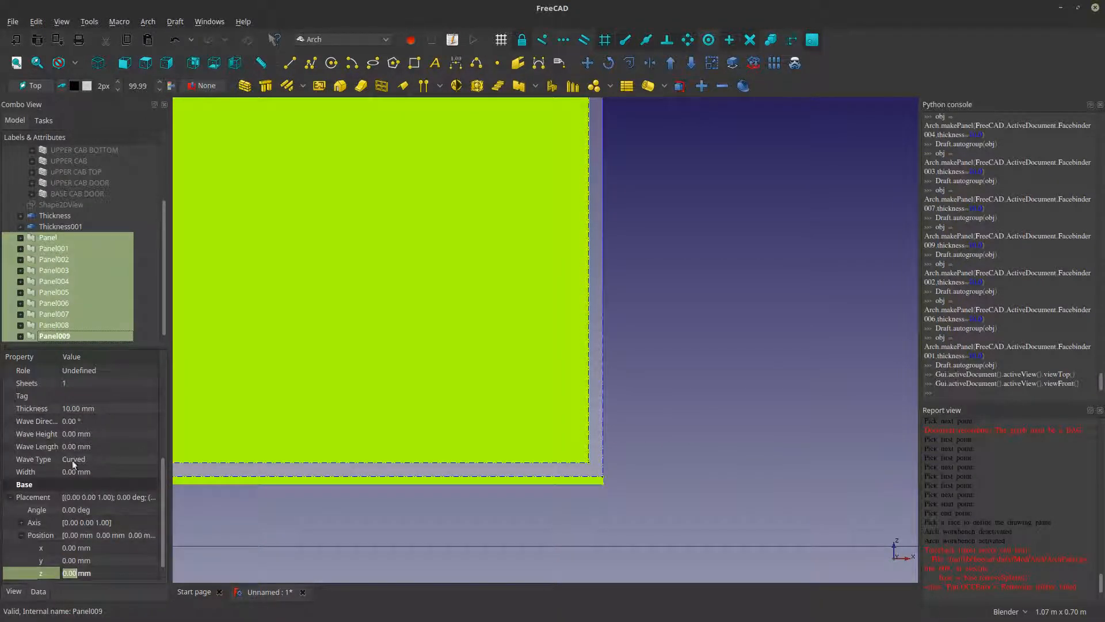
pyautogui.click(64, 407)
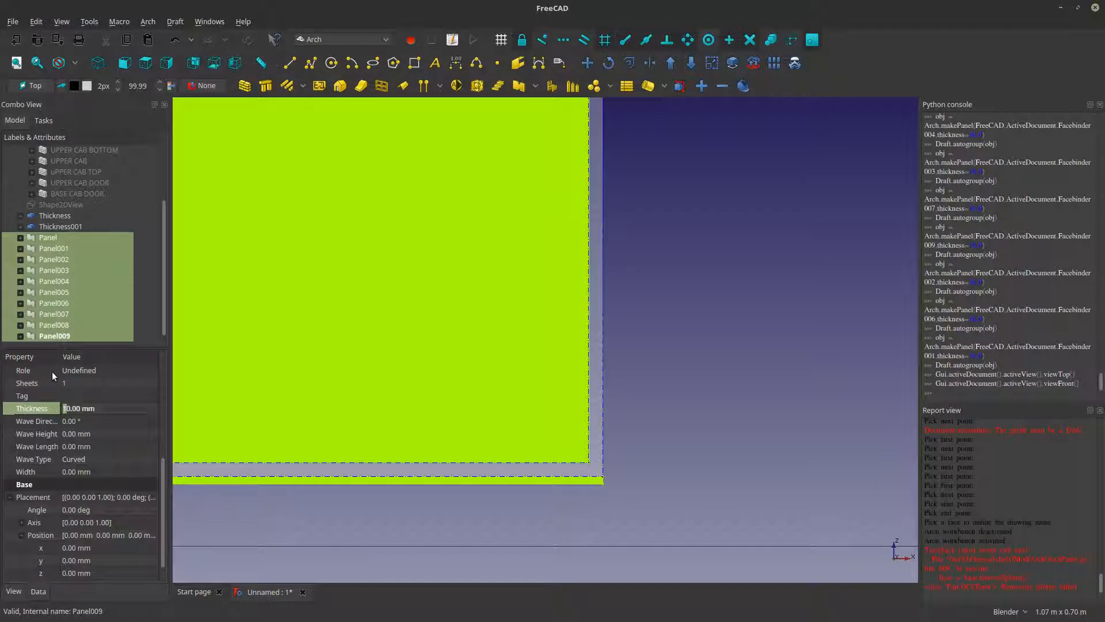
pyautogui.write('2')
pyautogui.press('Return')
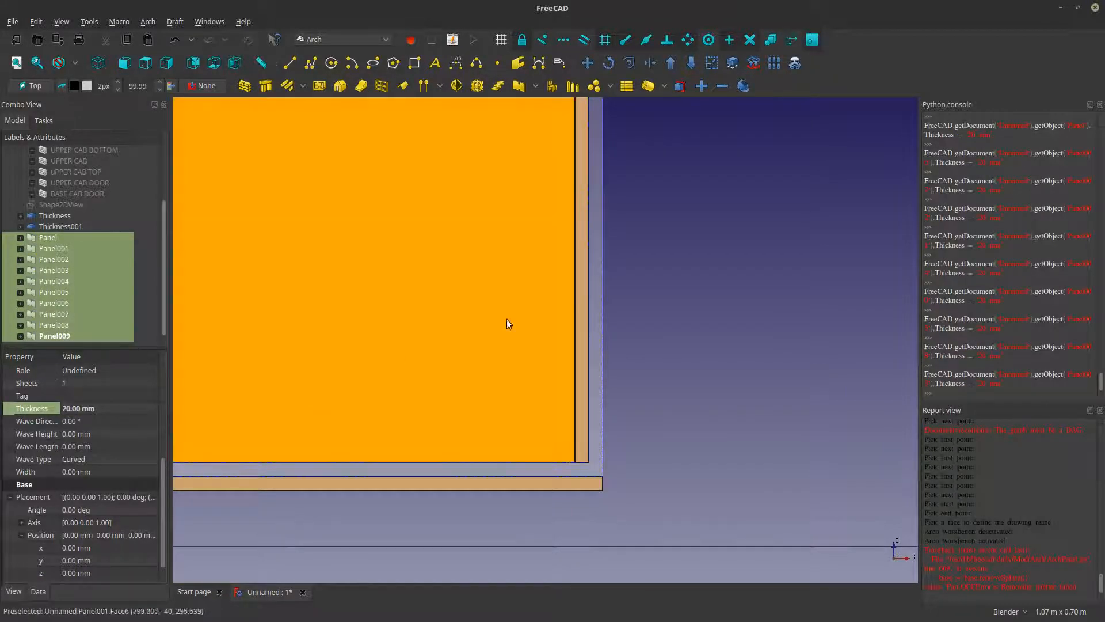
# - Select the panel lying on the outer top face of the upper cabinet's shell for editing
pyautogui.scroll(-8, 598, 443)
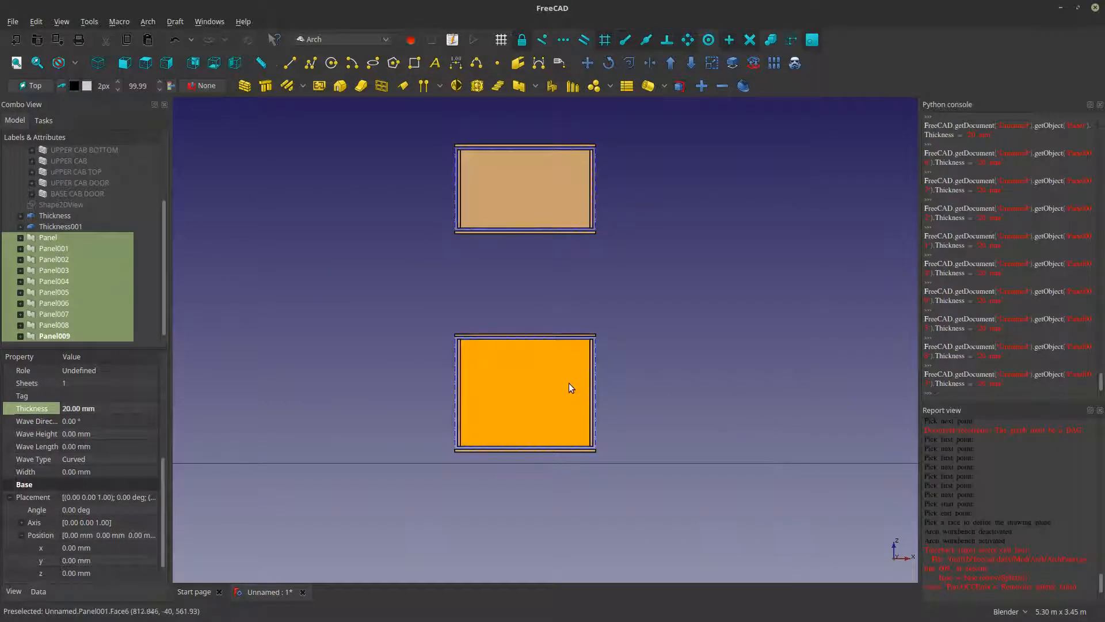
pyautogui.scroll(8, 609, 130)
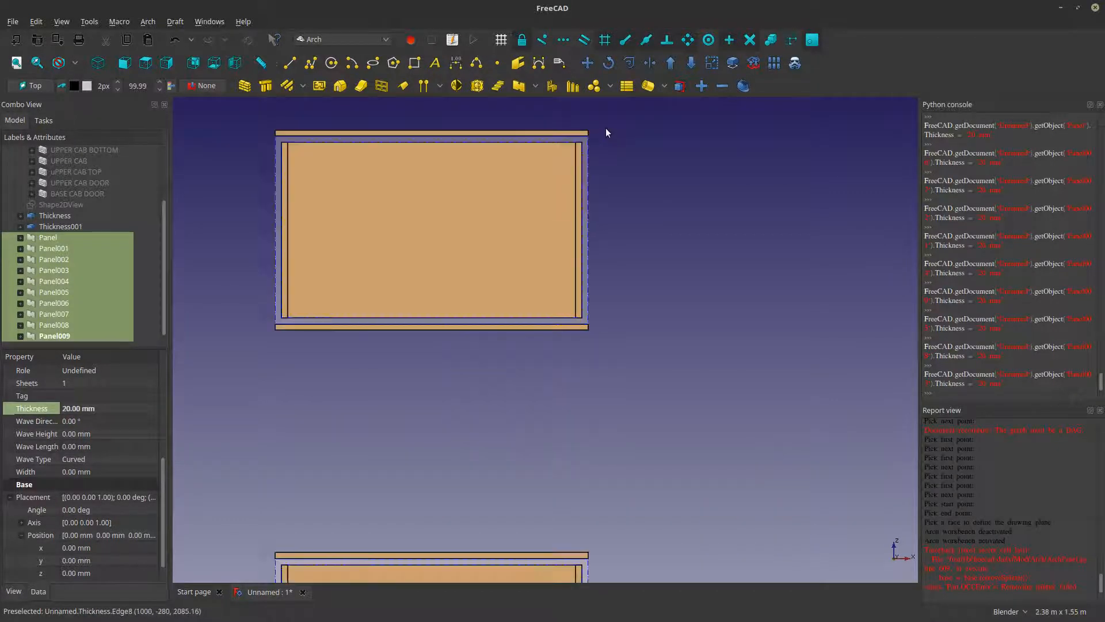
pyautogui.click(672, 268)
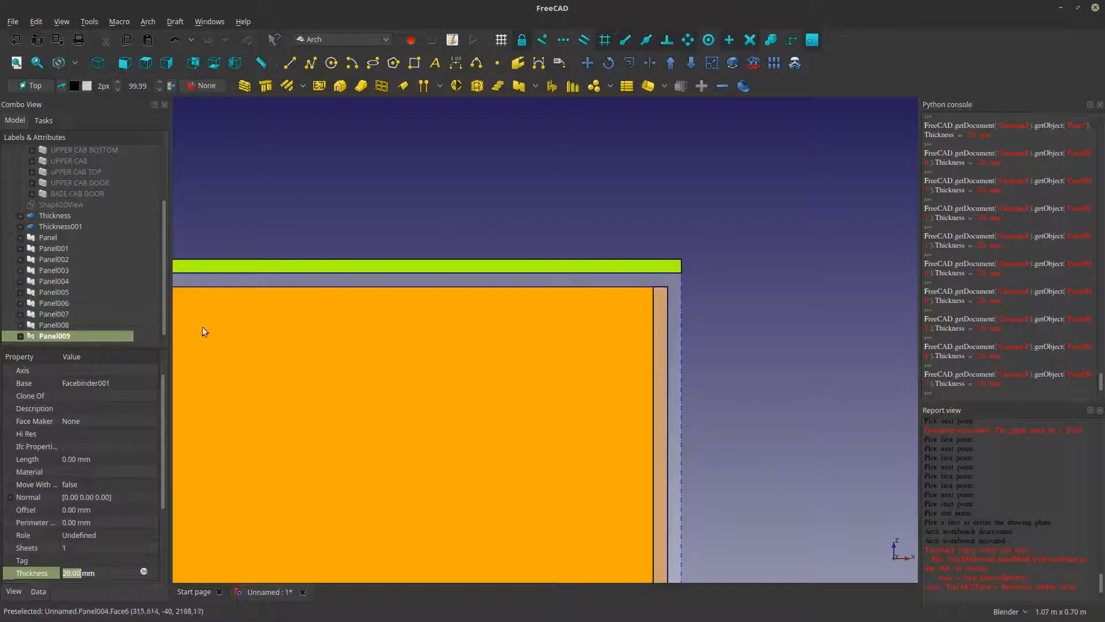
# - Set the Normal z component of the upper cabinet's top panel (Panel009) to -1
pyautogui.click(10, 498)
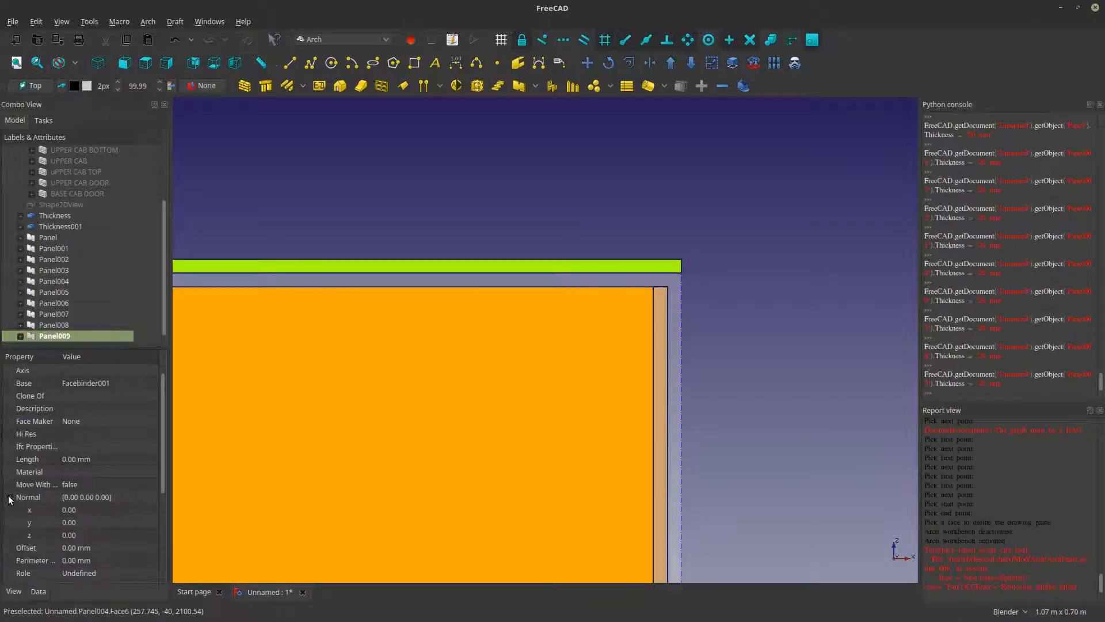
pyautogui.click(102, 506)
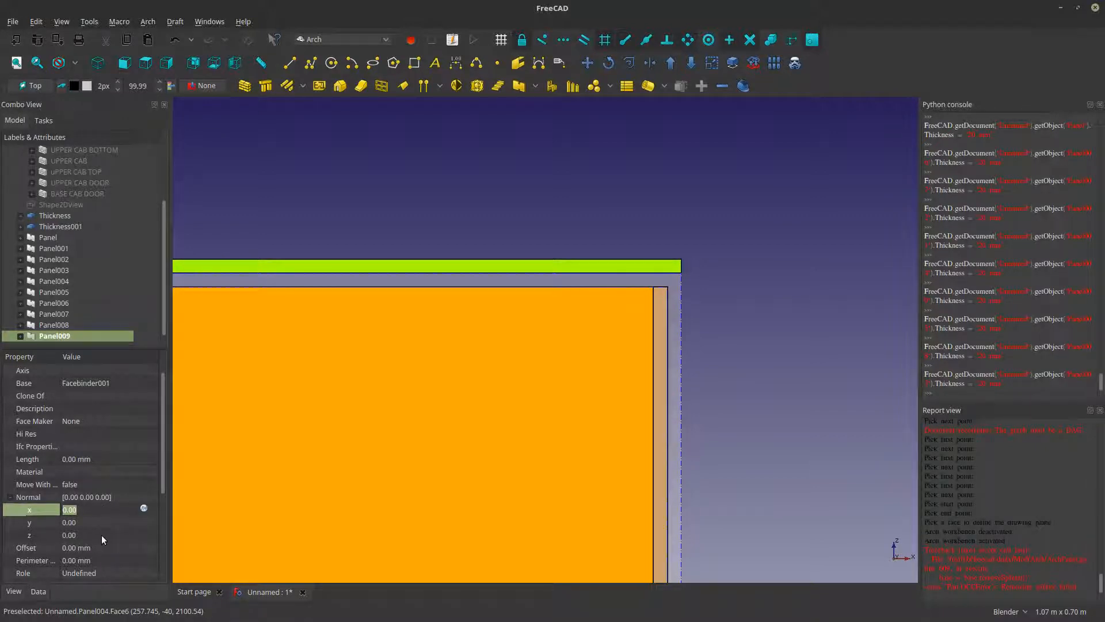
pyautogui.click(102, 534)
pyautogui.write('-1')
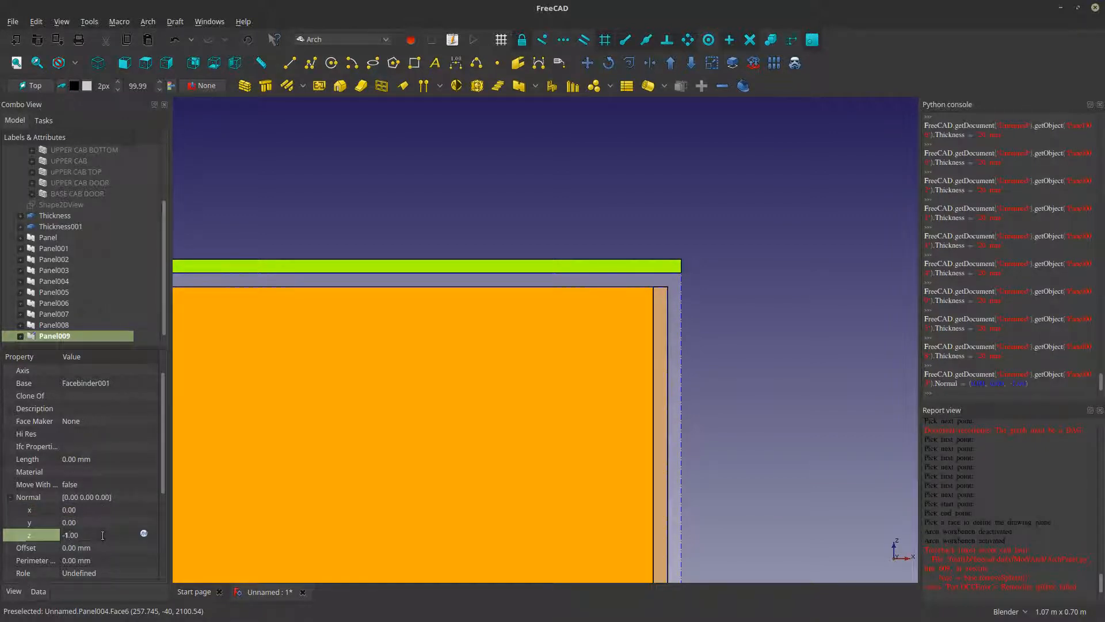
pyautogui.press('Return')
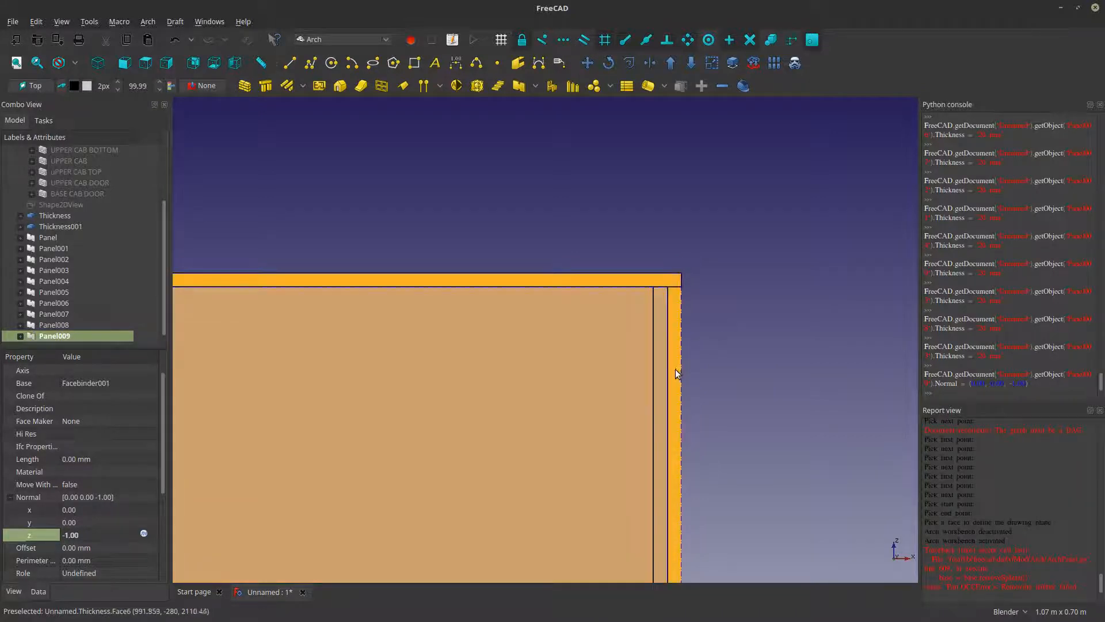
# - Set the Normal x component of the upper cabinet's right side panel (Panel003) to 1
pyautogui.click(659, 380)
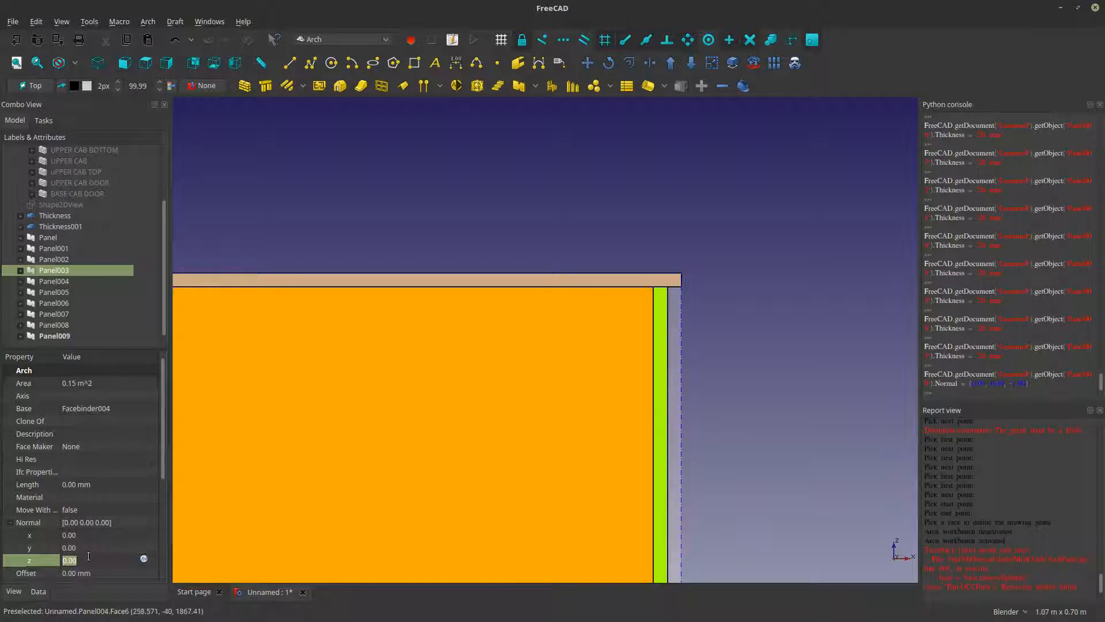
pyautogui.click(86, 535)
pyautogui.write('1')
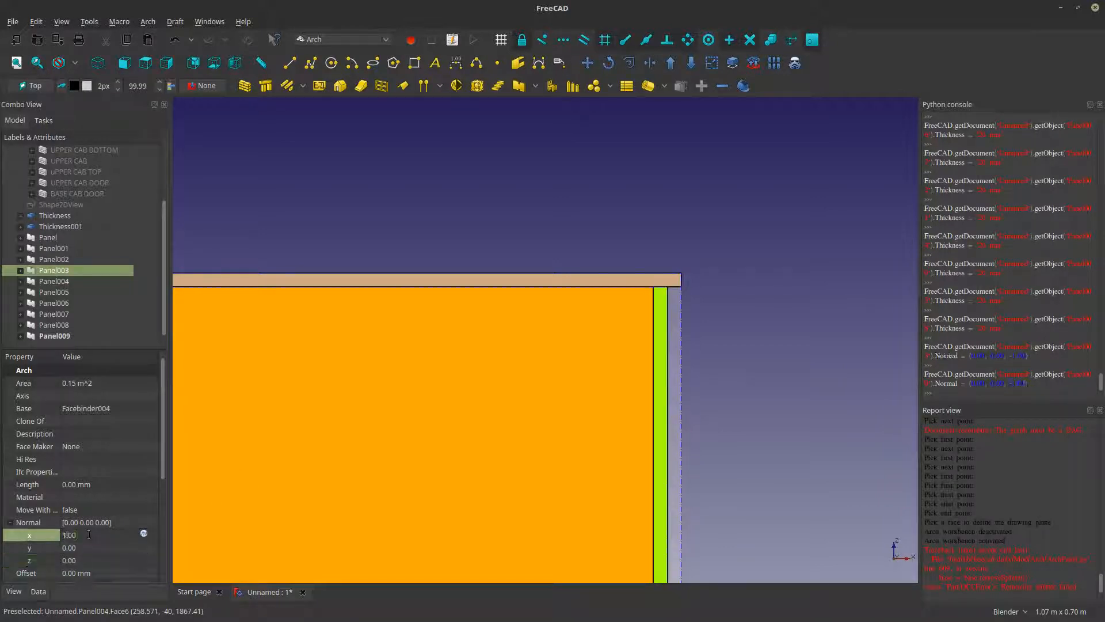
pyautogui.press('Return')
# - Set the Normal x component of the upper cabinet's left side panel (Panel007) to -1
pyautogui.scroll(-4, 591, 429)
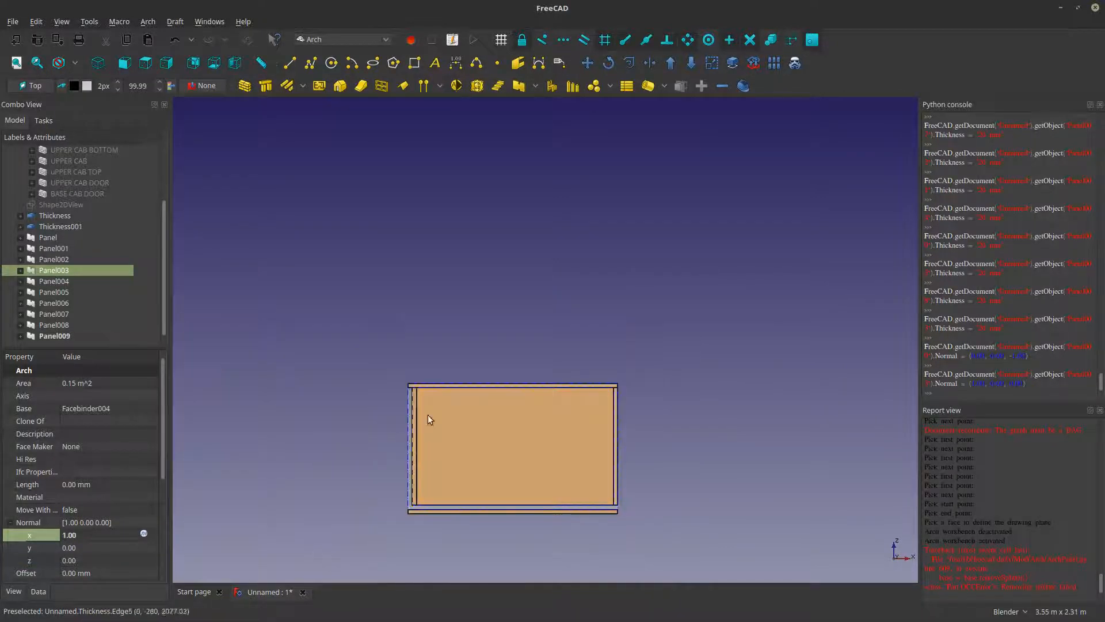
pyautogui.scroll(8, 414, 391)
pyautogui.click(433, 412)
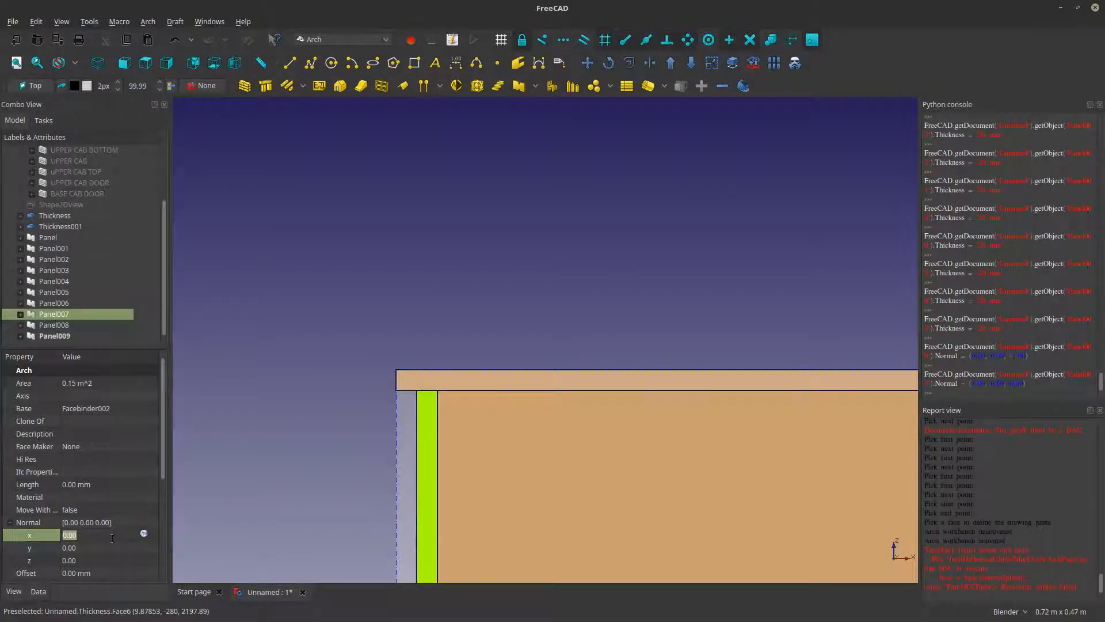
pyautogui.write('-1')
pyautogui.press('Return')
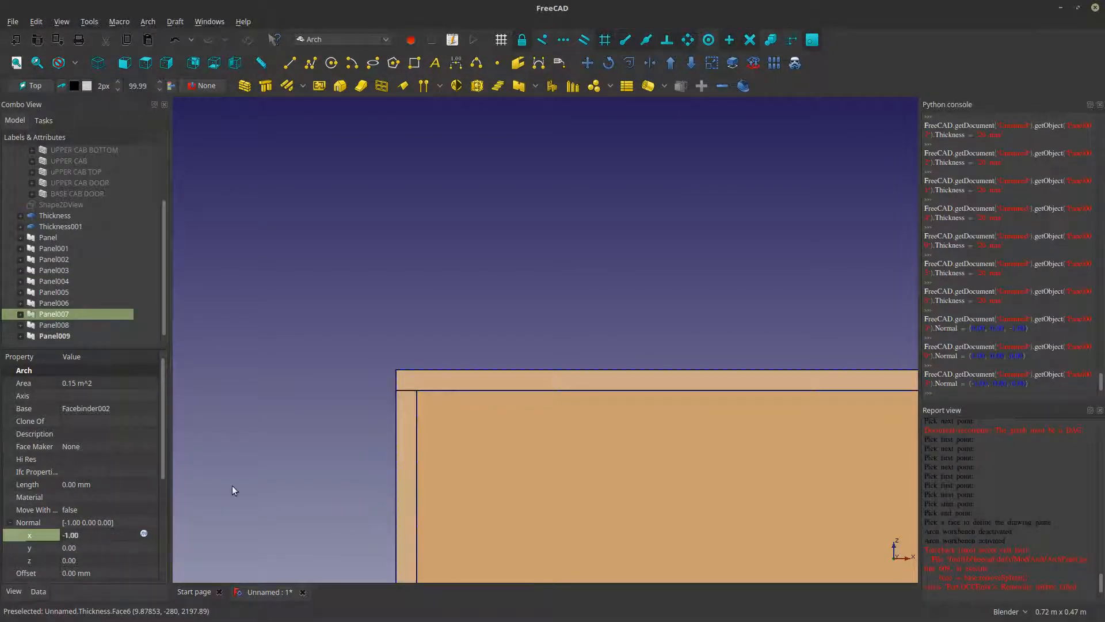
# - Set the Normal z component of the upper cabinet's bottom panel (Panel) to 1
pyautogui.scroll(-5, 409, 409)
pyautogui.scroll(8, 392, 457)
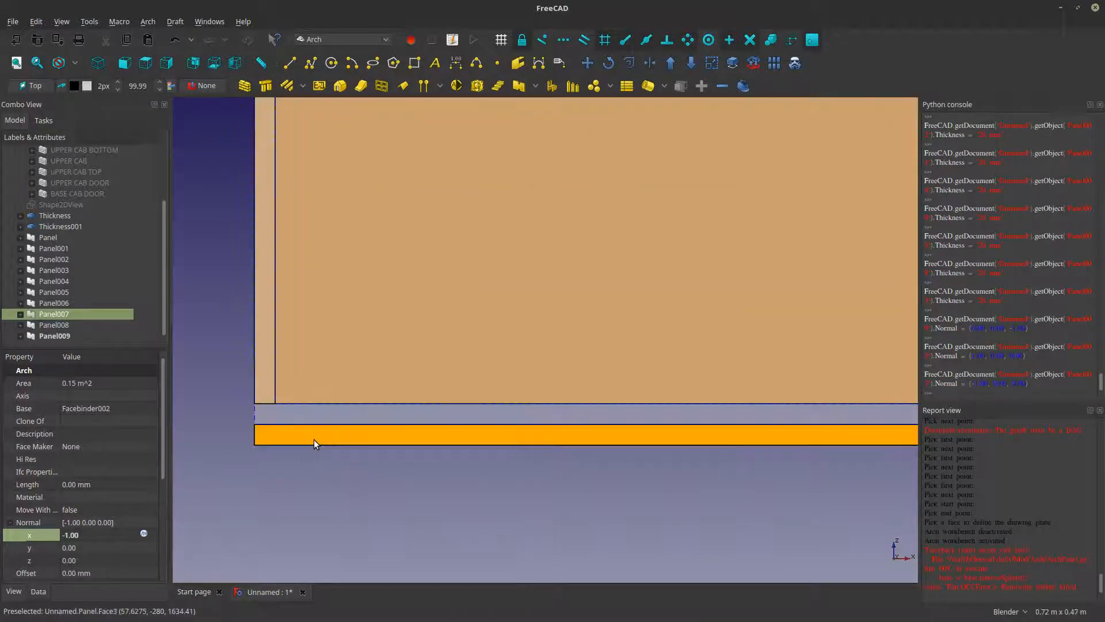
pyautogui.click(313, 440)
pyautogui.click(102, 561)
pyautogui.write('1')
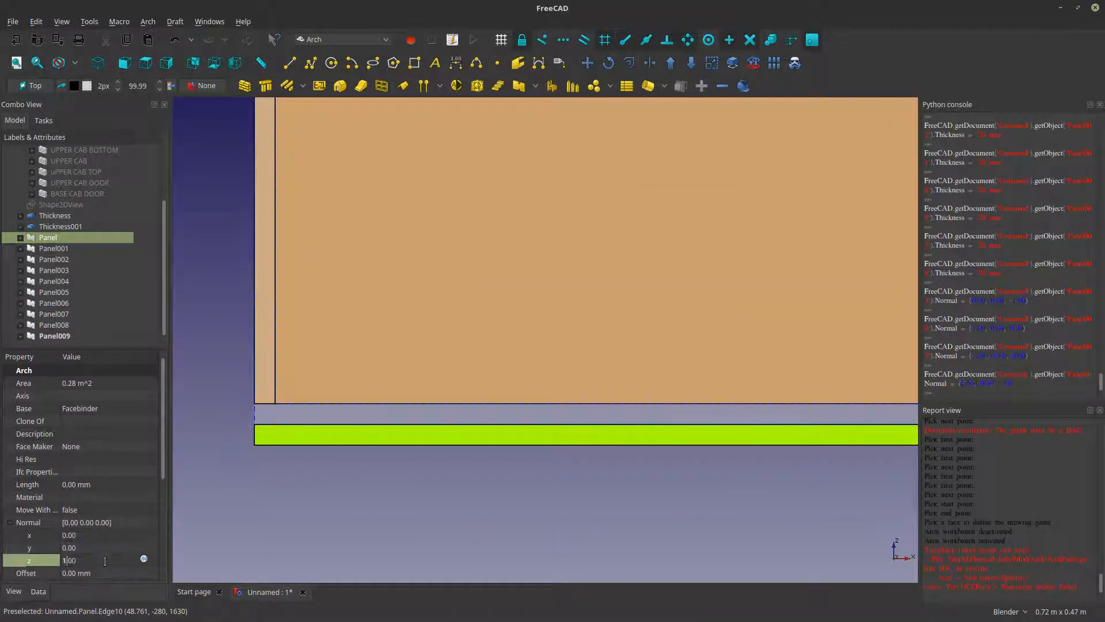
pyautogui.press('Return')
# - Set the Normal x component of the base cabinet's left side panel (Panel005) to -1
pyautogui.scroll(-5, 527, 331)
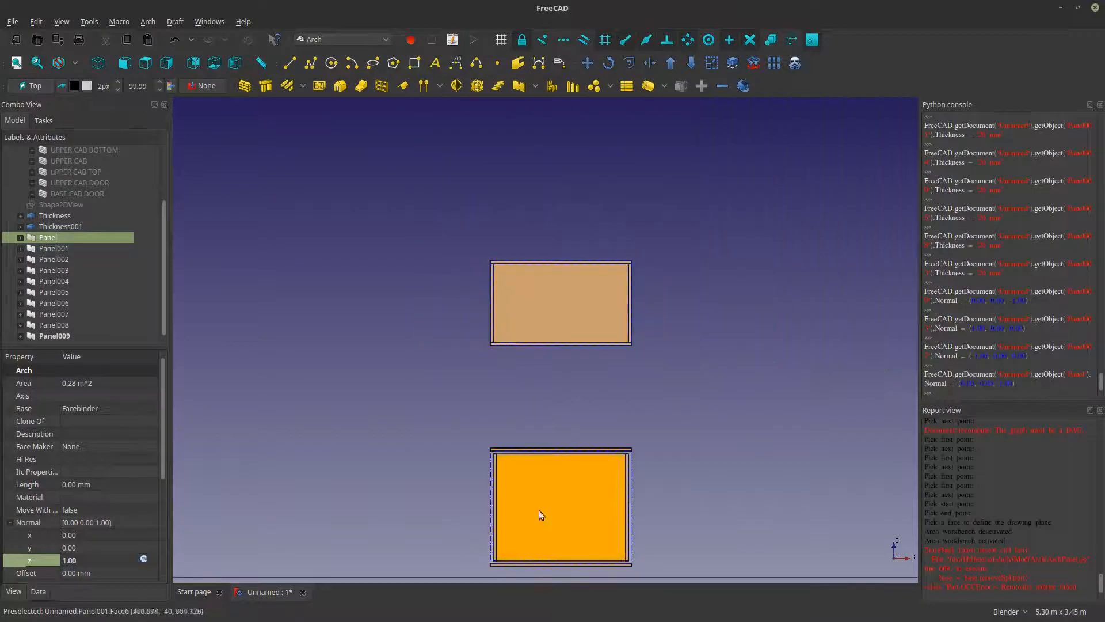
pyautogui.scroll(8, 538, 515)
pyautogui.click(486, 440)
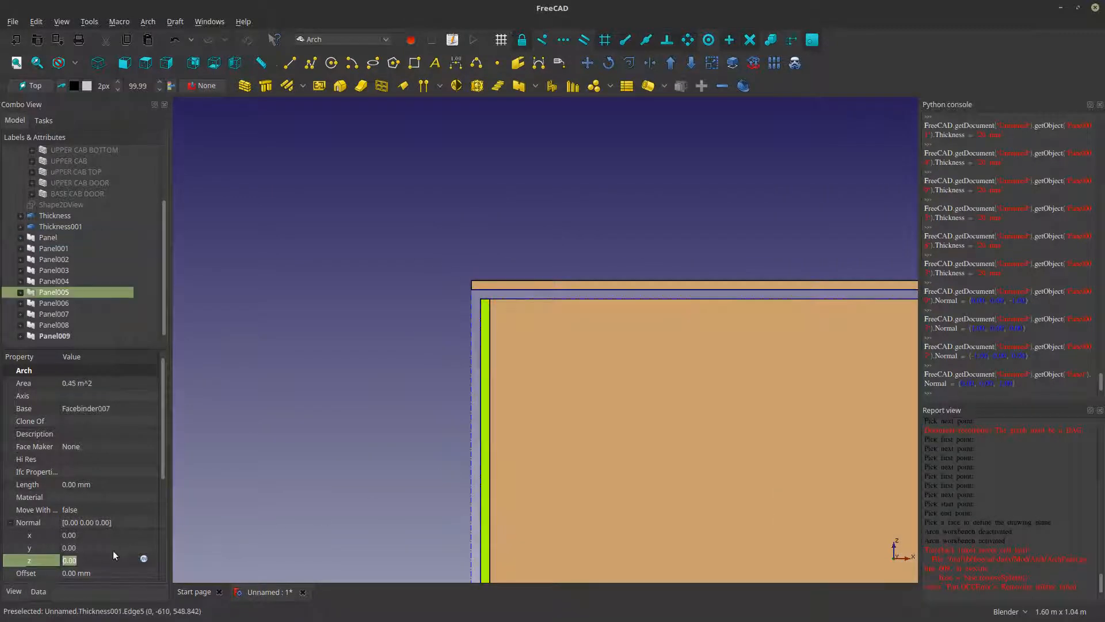
pyautogui.click(85, 535)
pyautogui.write('-1')
pyautogui.press('Return')
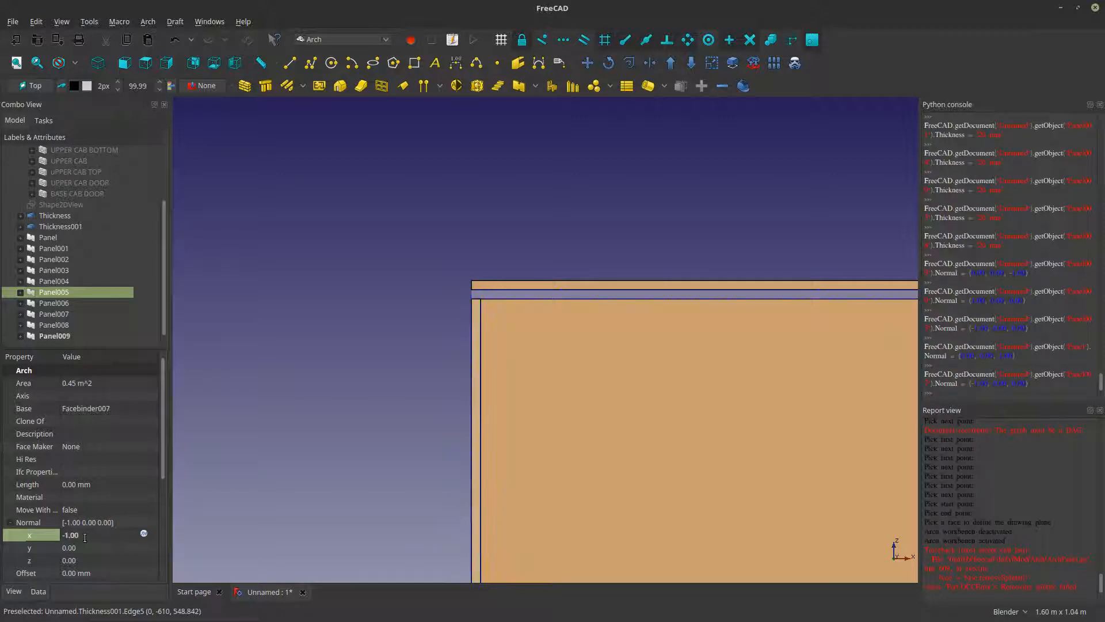
# - Set the Normal z component of the base cabinet's top panel (Panel008) to -1
pyautogui.click(560, 284)
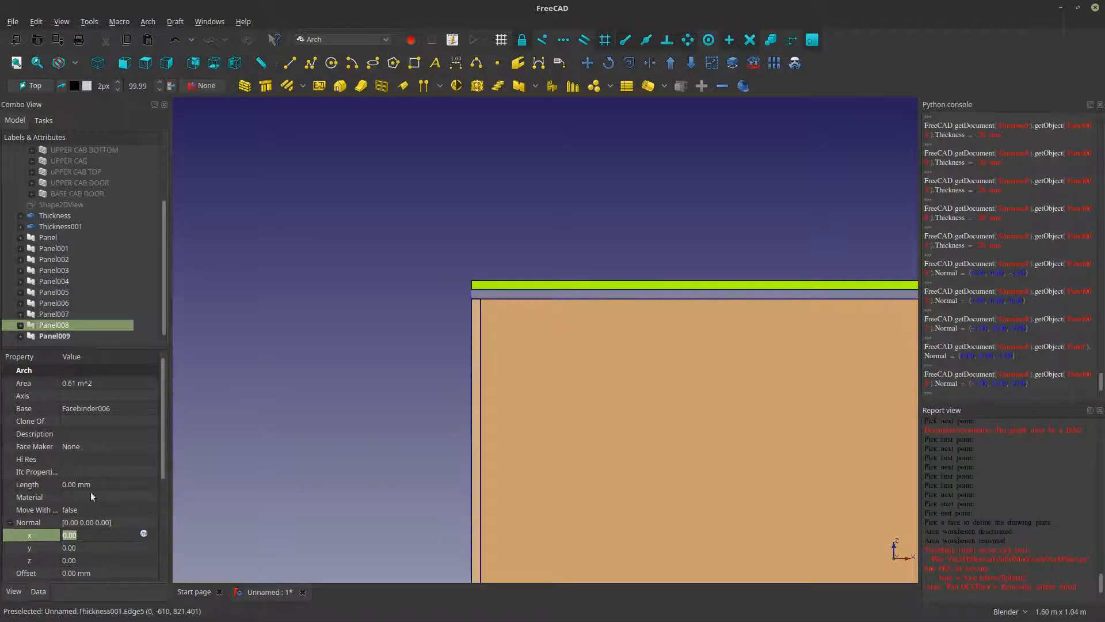
pyautogui.click(94, 556)
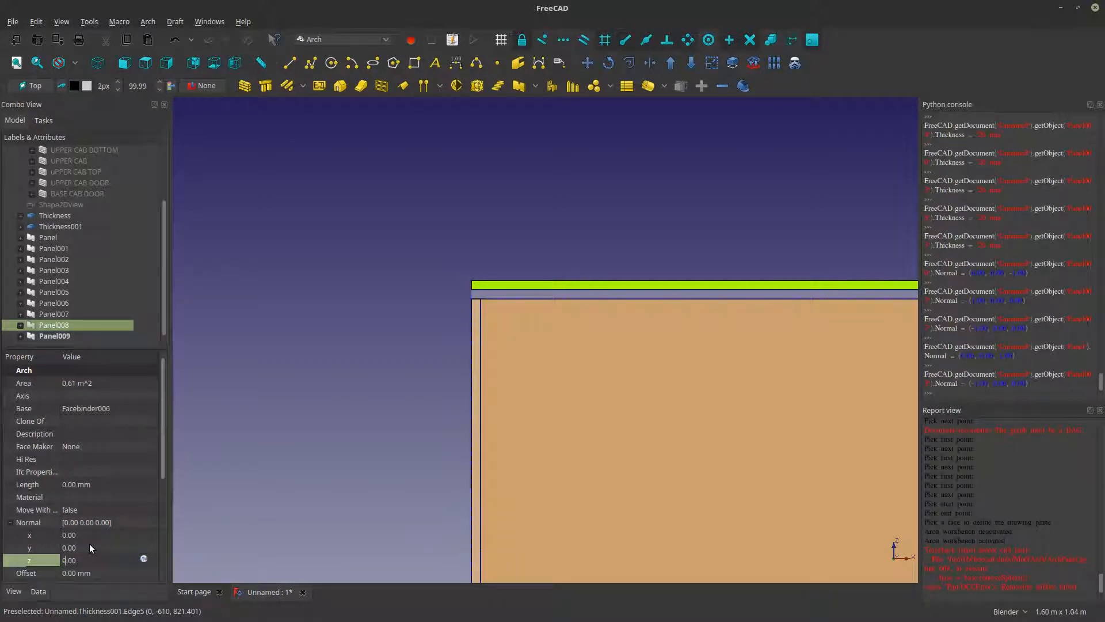
pyautogui.write('-1')
pyautogui.press('Return')
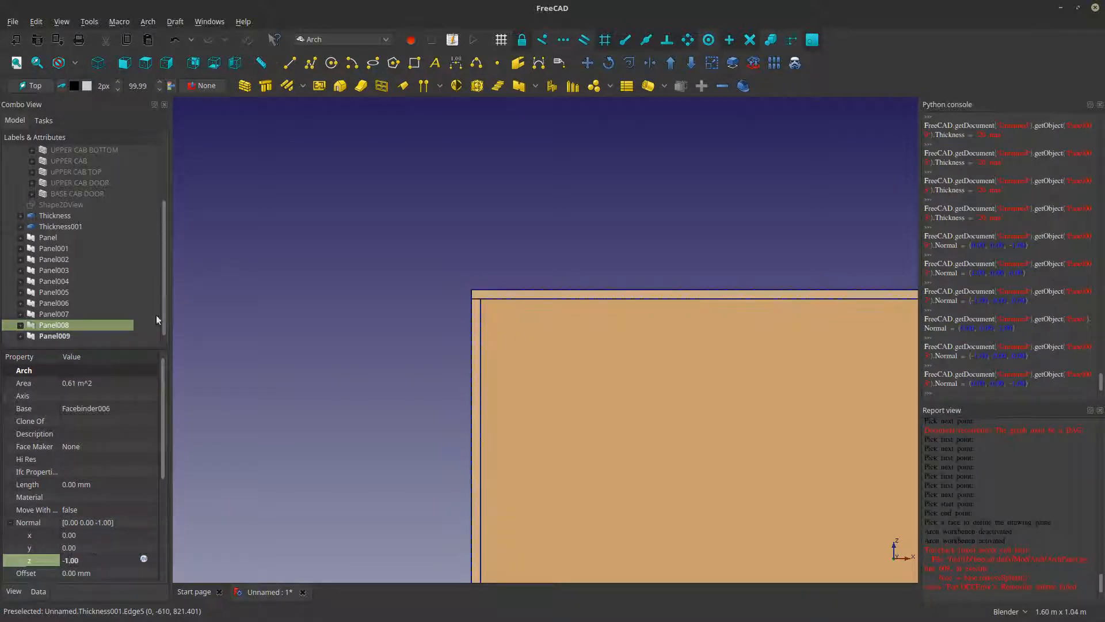
# - Set the Normal x component of the base cabinet's right side panel (Panel006) to 1
pyautogui.scroll(-5, 610, 331)
pyautogui.scroll(5, 622, 309)
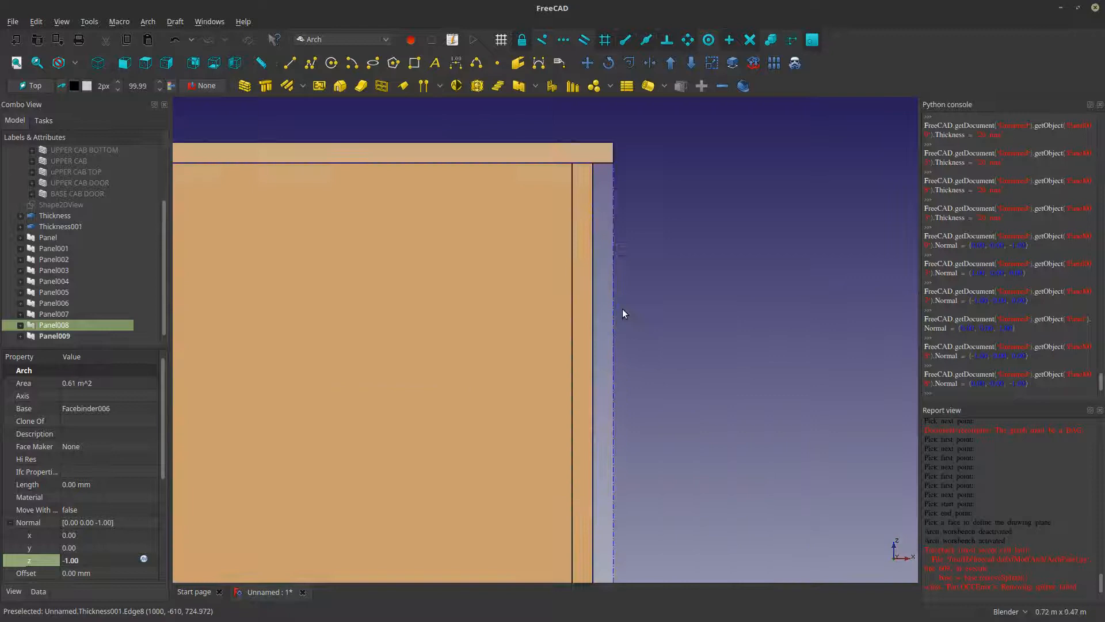
pyautogui.click(583, 264)
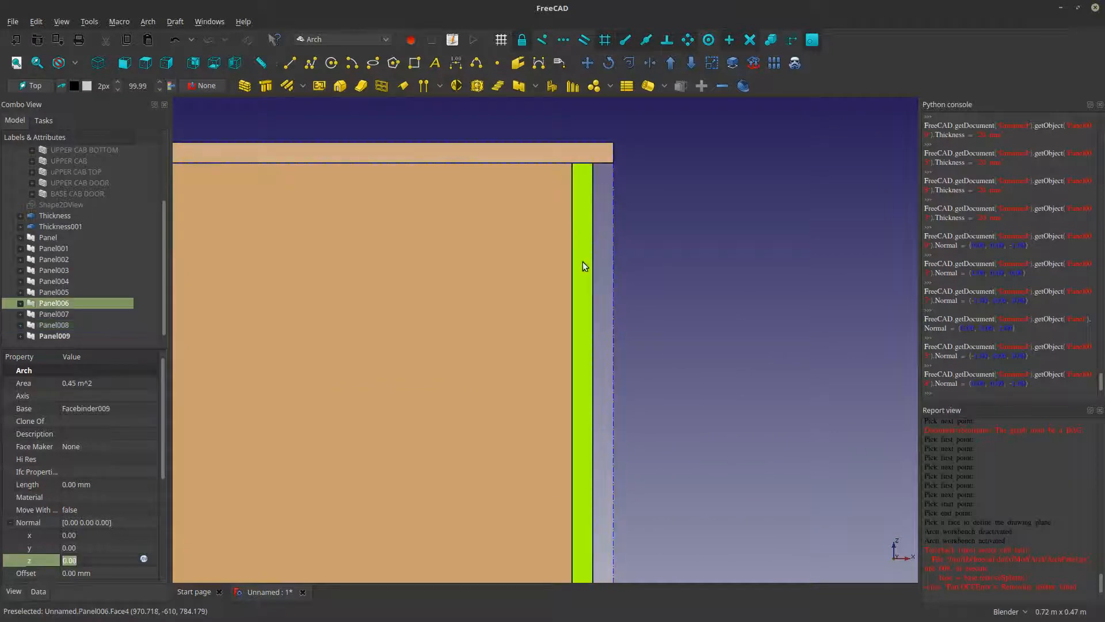
pyautogui.click(92, 532)
pyautogui.write('1')
pyautogui.press('Return')
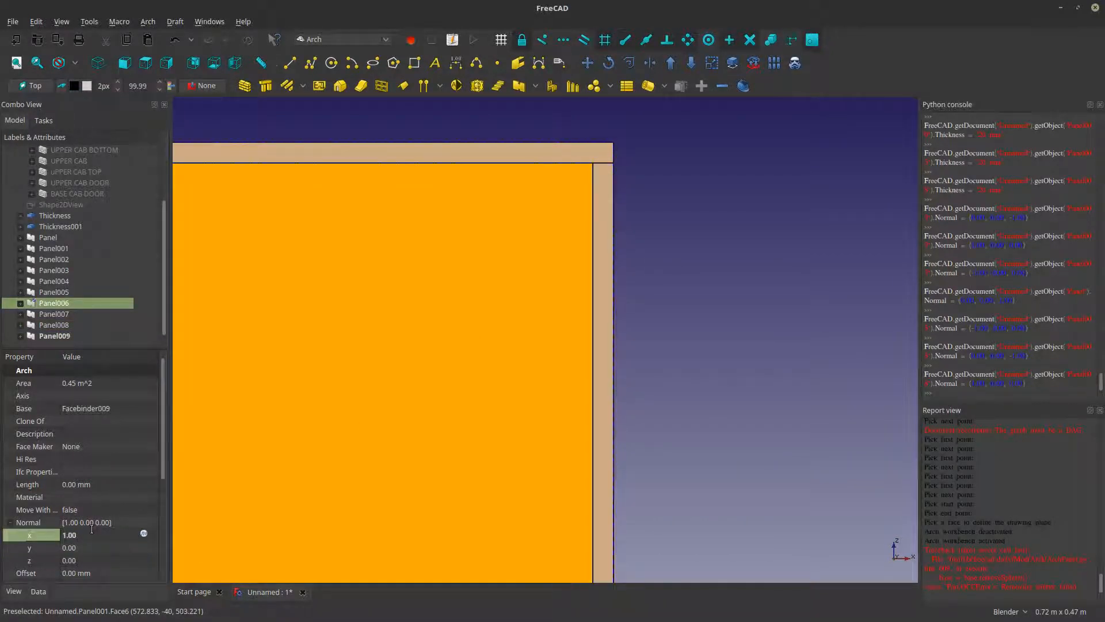
# - Set the Normal z component of the base cabinet's bottom panel (Panel002) to 100
pyautogui.scroll(-4, 467, 349)
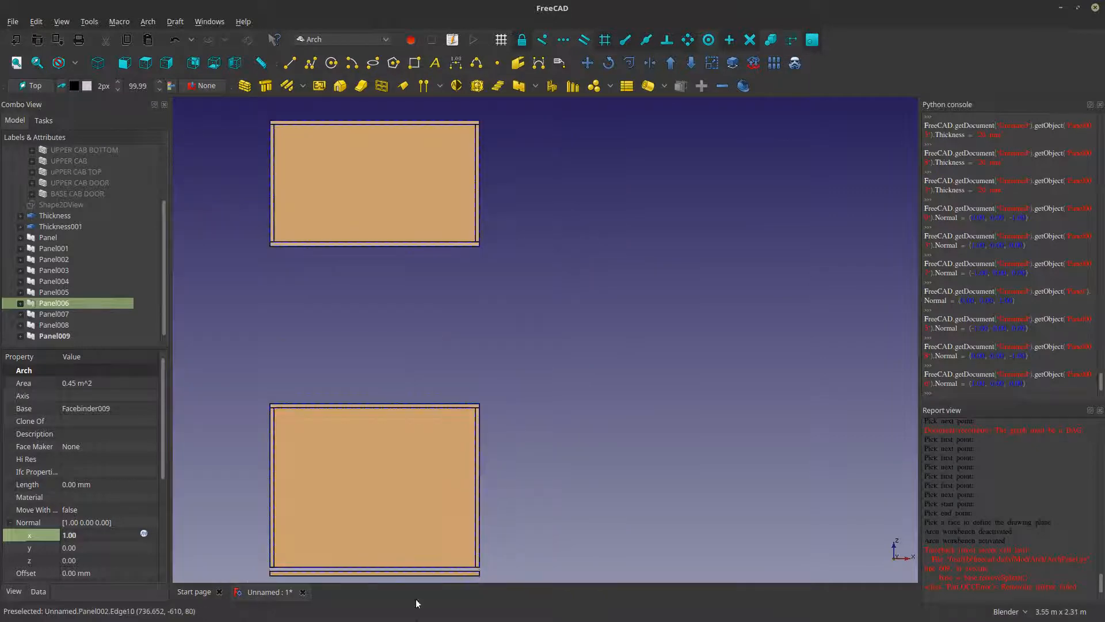
pyautogui.scroll(2, 487, 579)
pyautogui.scroll(2, 488, 581)
pyautogui.click(253, 589)
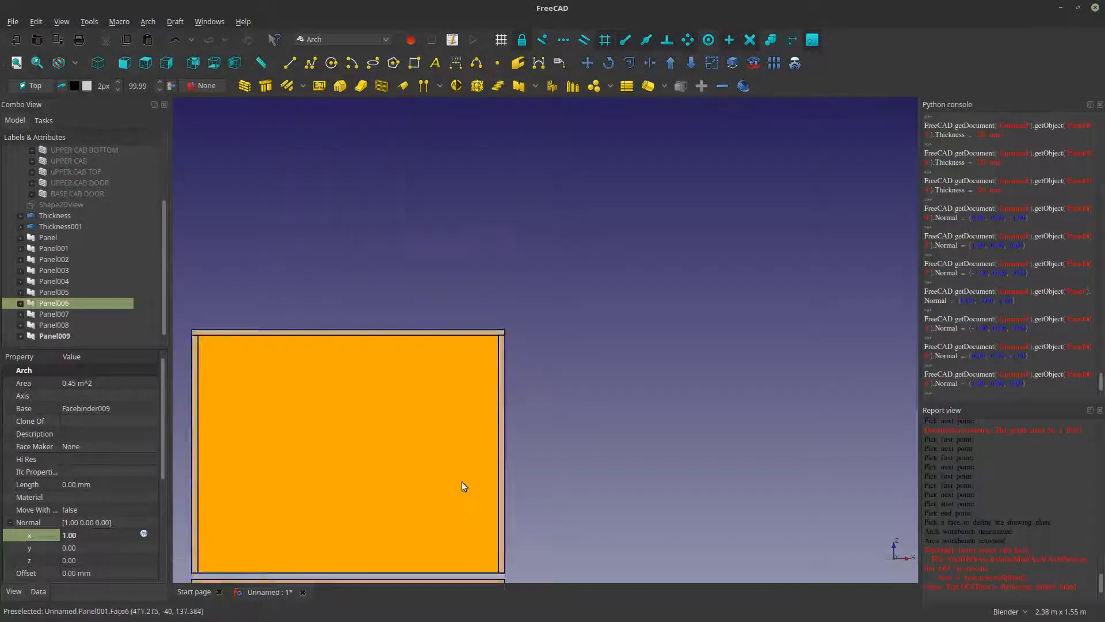
pyautogui.scroll(-6, 464, 485)
pyautogui.scroll(8, 471, 495)
pyautogui.click(479, 483)
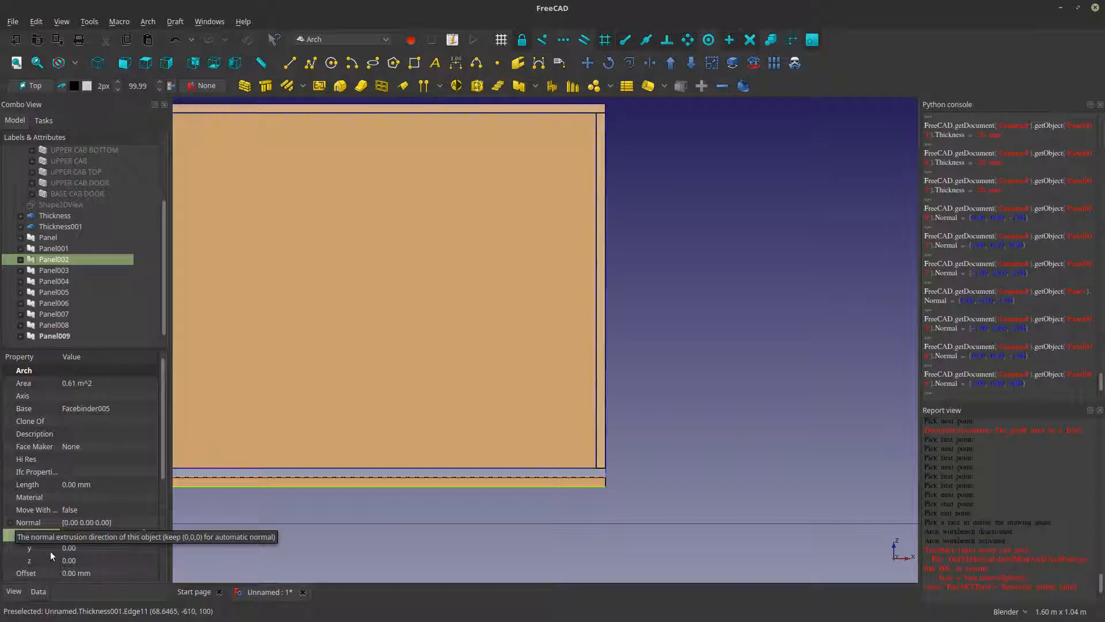
pyautogui.click(81, 560)
pyautogui.write('-1')
pyautogui.press('Return')
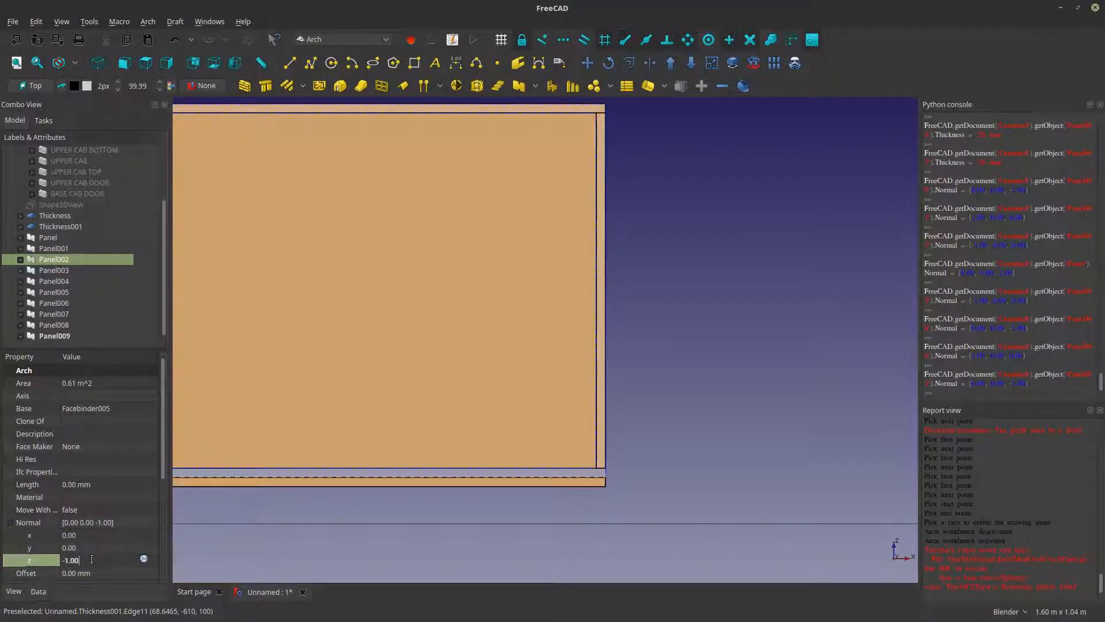
pyautogui.write('100')
pyautogui.press('Return')
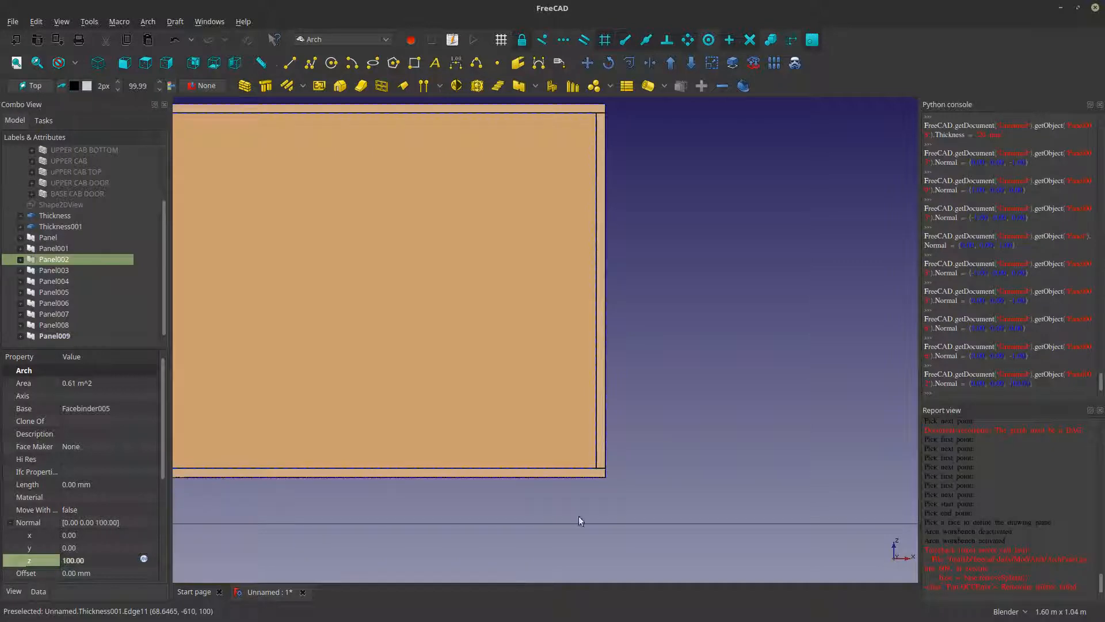
# - Set the Normal y component of both cabinets' back panels (Panel001 and Panel004) to 1
pyautogui.scroll(-4, 618, 409)
pyautogui.moveTo(618, 410); pyautogui.dragTo(432, 418, button='middle')
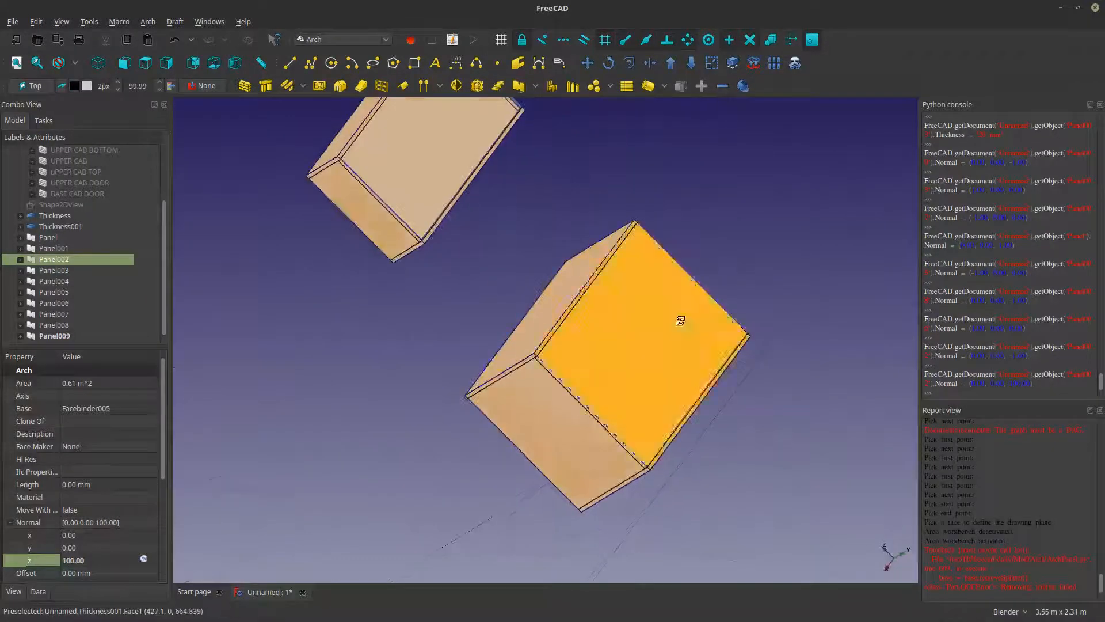
pyautogui.moveTo(681, 320); pyautogui.dragTo(778, 329, button='middle')
pyautogui.scroll(2, 622, 285)
pyautogui.moveTo(621, 285); pyautogui.dragTo(739, 294, button='middle')
pyautogui.keyDown('shift'); pyautogui.moveTo(740, 294); pyautogui.dragTo(729, 373, button='middle'); pyautogui.keyUp('shift')
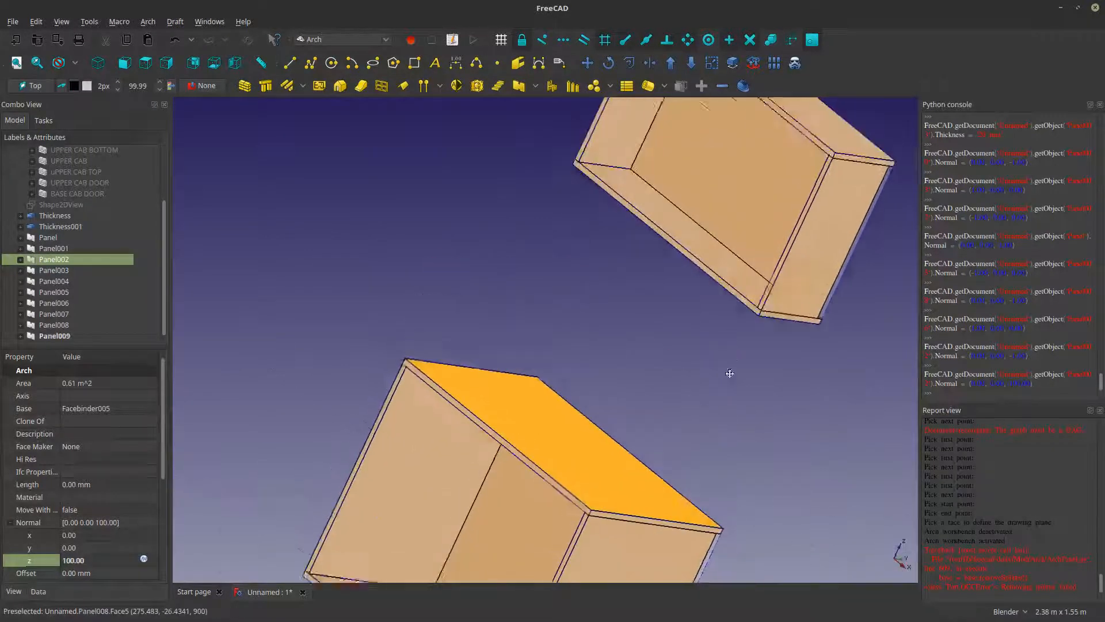
pyautogui.click(708, 222)
pyautogui.keyDown('ctrl'); pyautogui.click(512, 527); pyautogui.keyUp('ctrl')
pyautogui.moveTo(656, 415); pyautogui.dragTo(524, 382, button='middle')
pyautogui.scroll(-2, 522, 381)
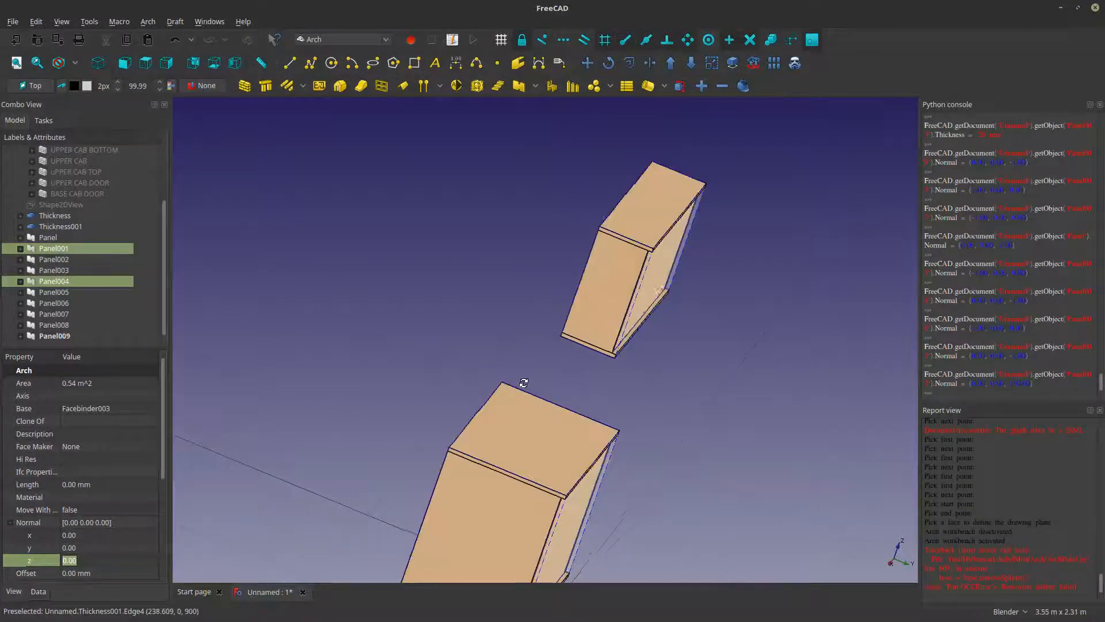
pyautogui.click(85, 547)
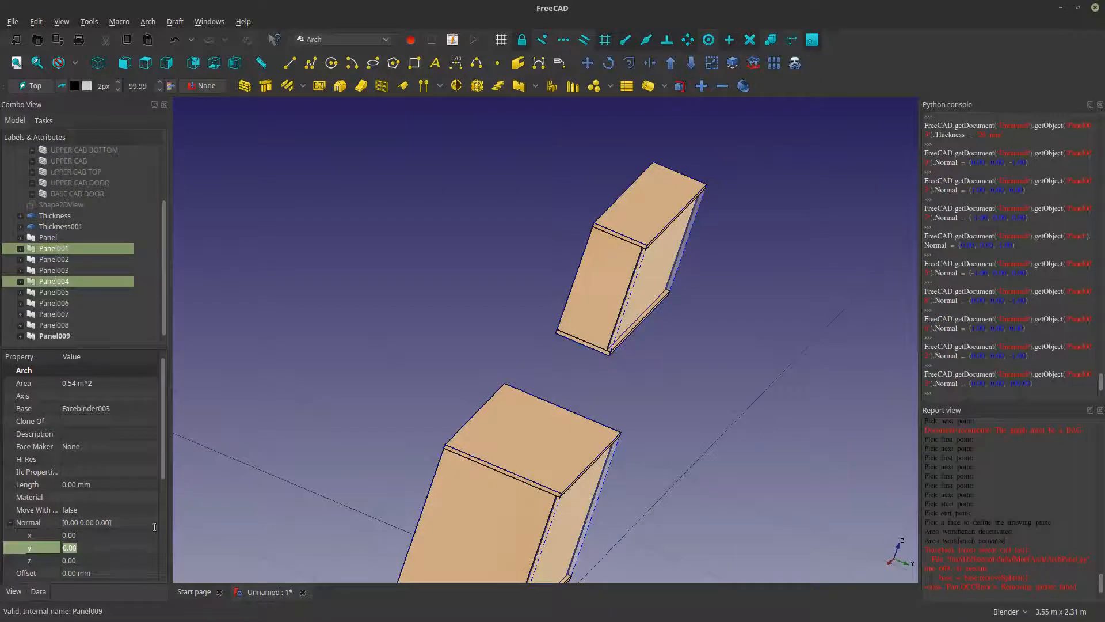
pyautogui.moveTo(181, 455); pyautogui.dragTo(202, 328, button='middle')
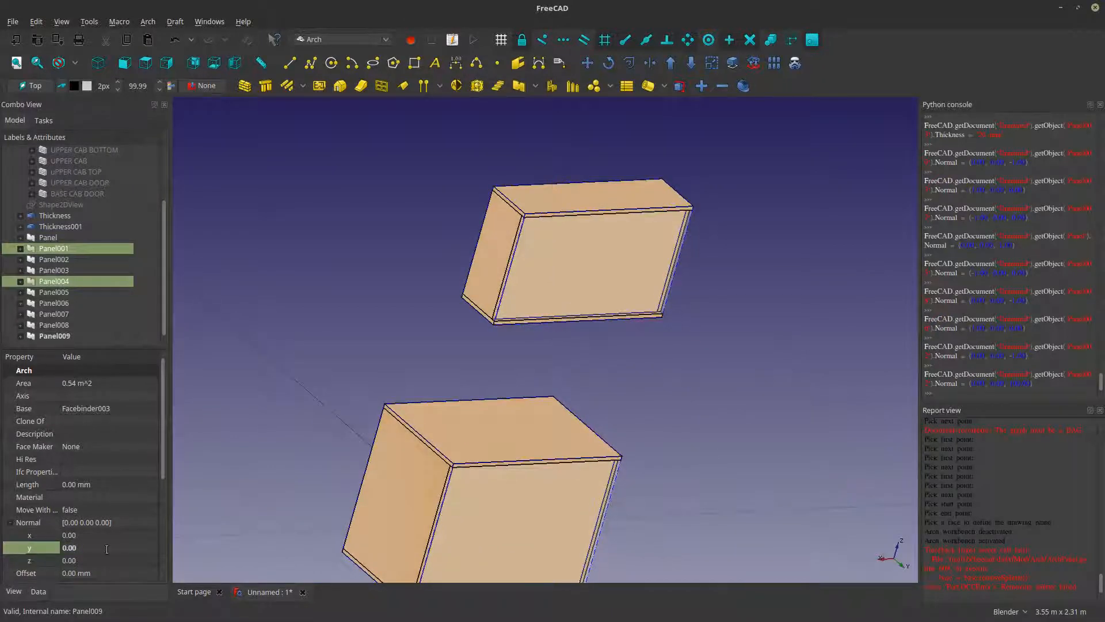
pyautogui.write('1')
pyautogui.press('Return')
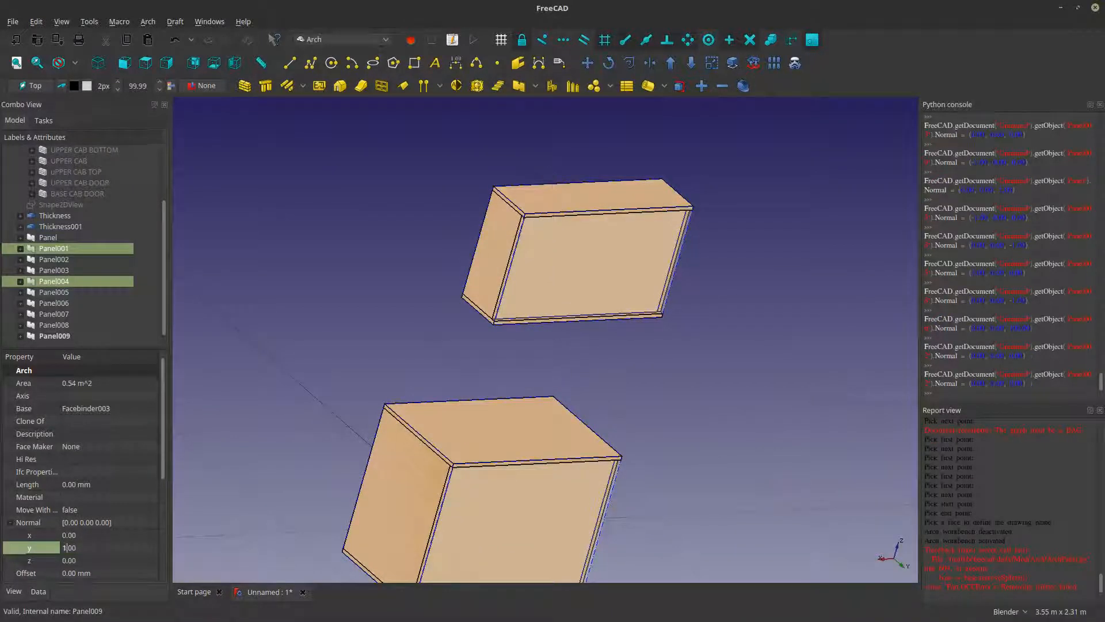
# - Hide and show the Thickness001 solid again to check the base cabinet's panels against it
pyautogui.scroll(5, 485, 519)
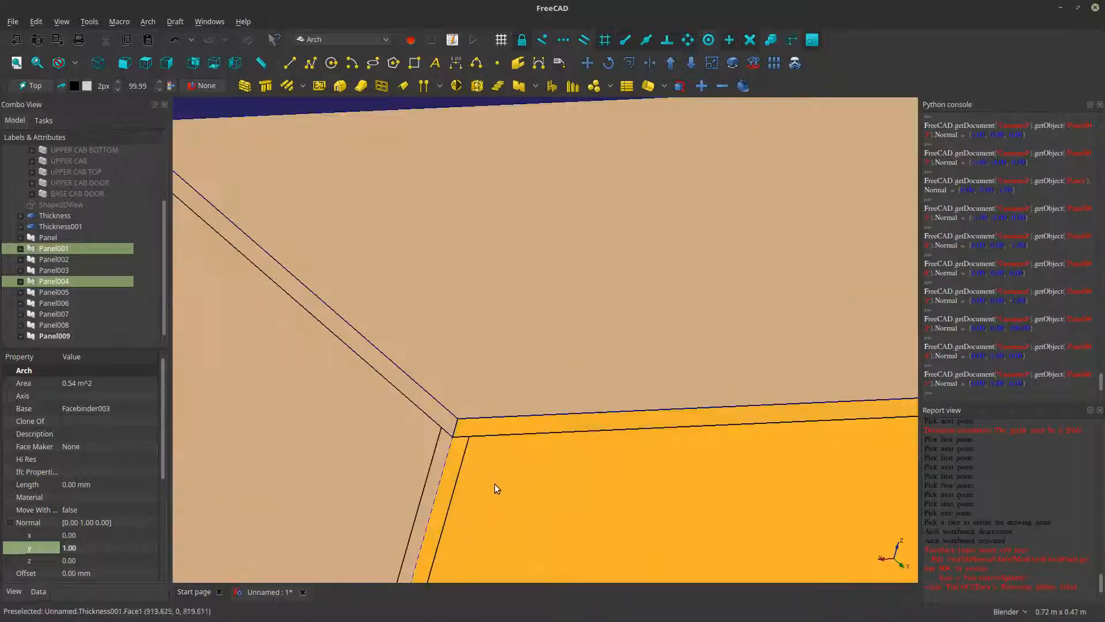
pyautogui.keyDown('shift'); pyautogui.moveTo(493, 476); pyautogui.dragTo(580, 519, button='middle'); pyautogui.keyUp('shift')
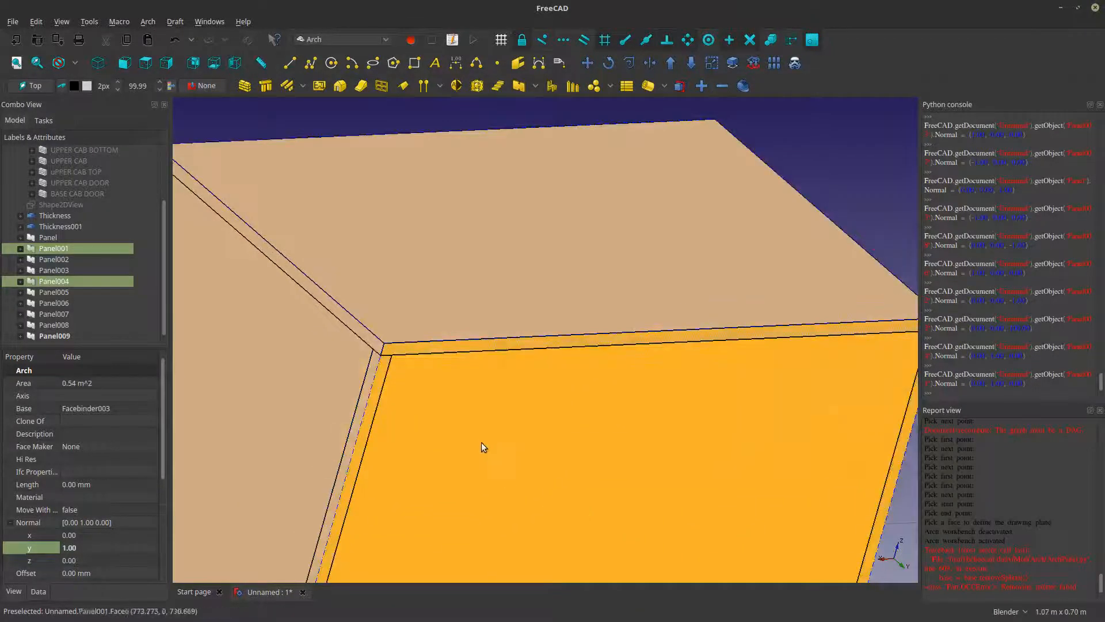
pyautogui.scroll(-3, 478, 452)
pyautogui.click(71, 226)
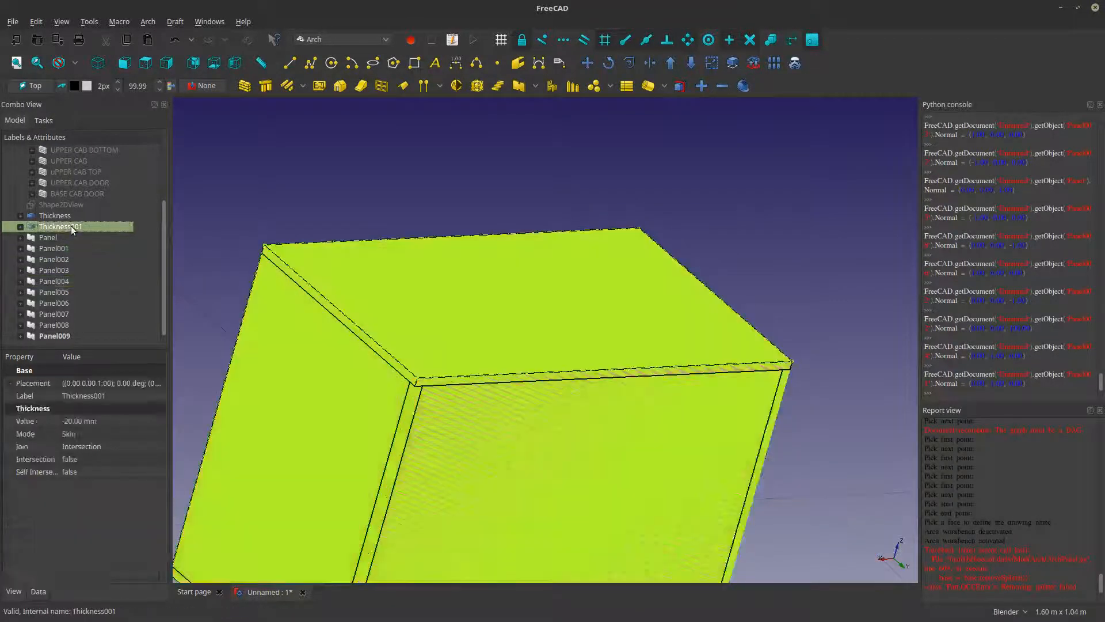
pyautogui.press('space')
pyautogui.press('space')
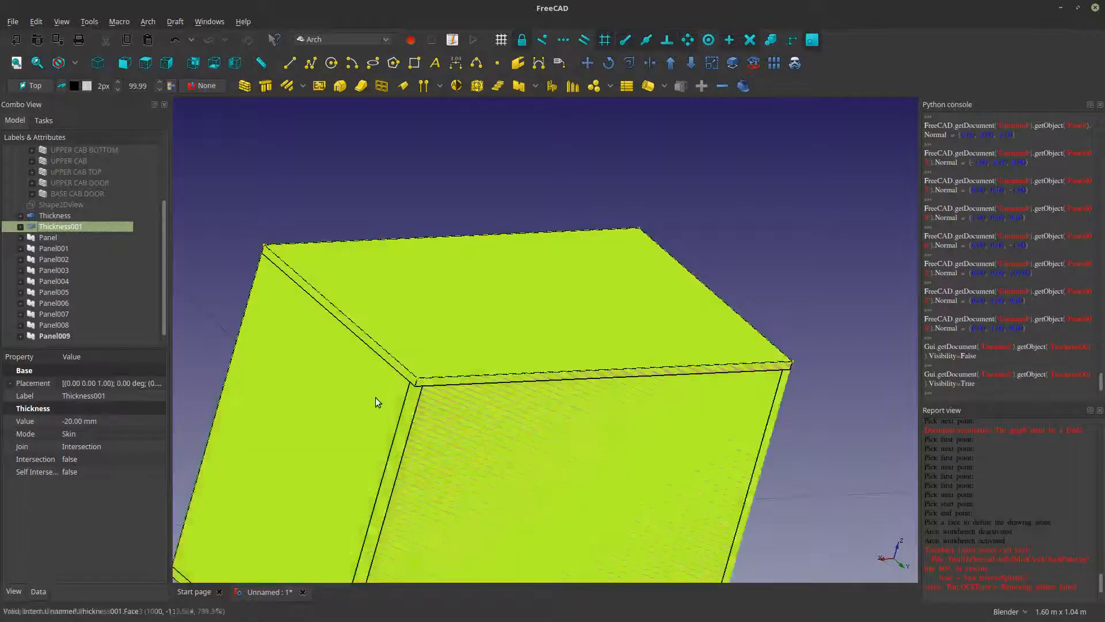
# - Hide the Thickness001 solid and toggle the visibility of the base cabinet's side panel (Panel006) to check its fit
pyautogui.press('space')
pyautogui.click(405, 404)
pyautogui.press('space')
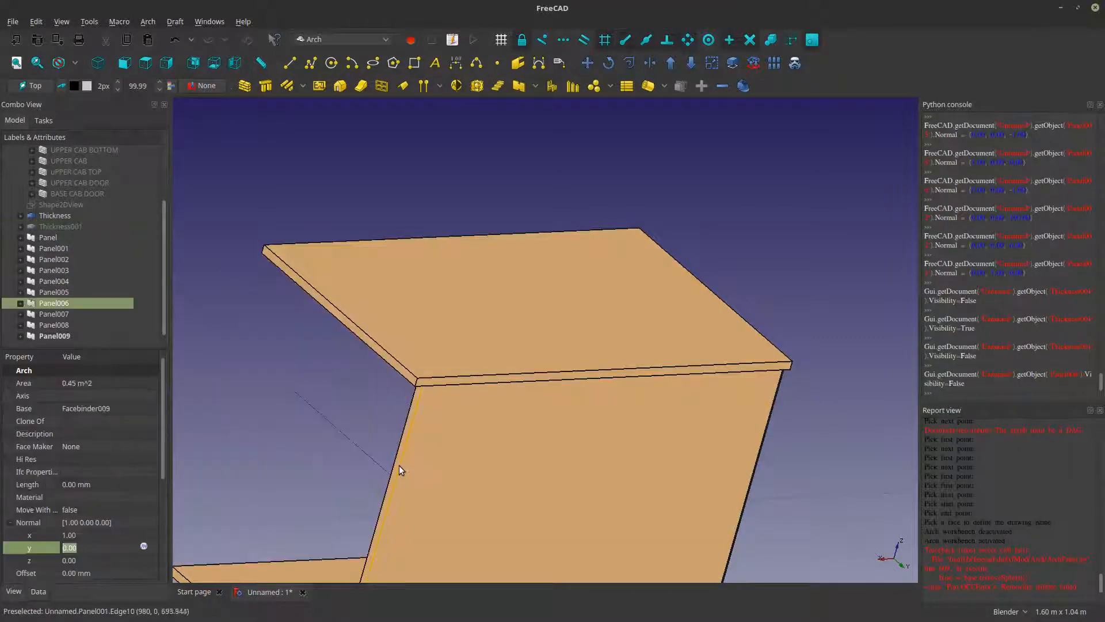
pyautogui.press('space')
pyautogui.press('space')
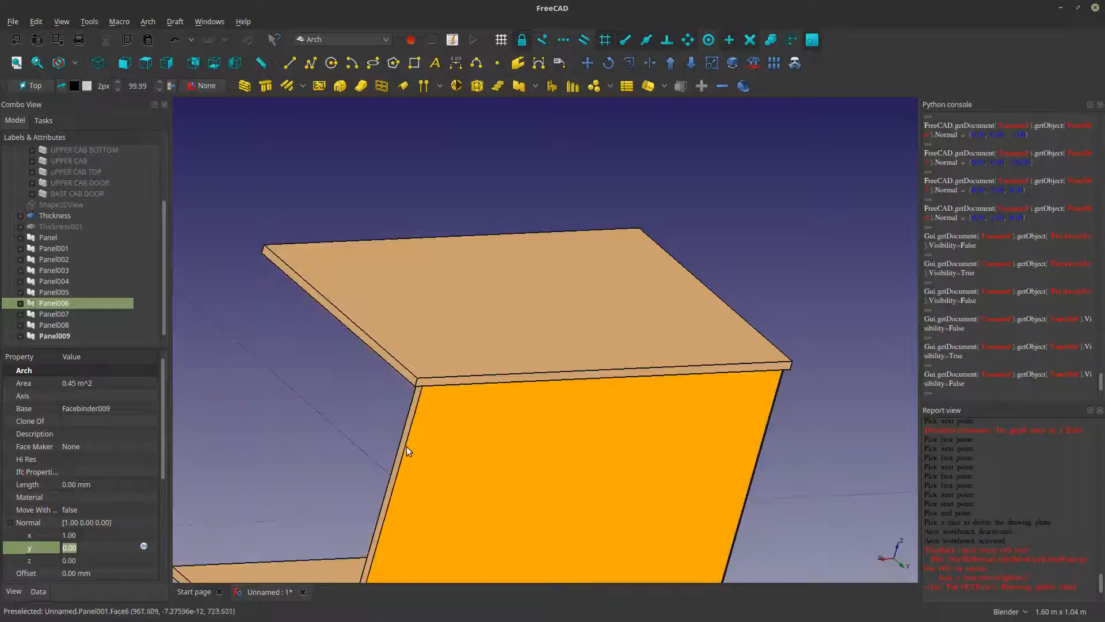
pyautogui.press('space')
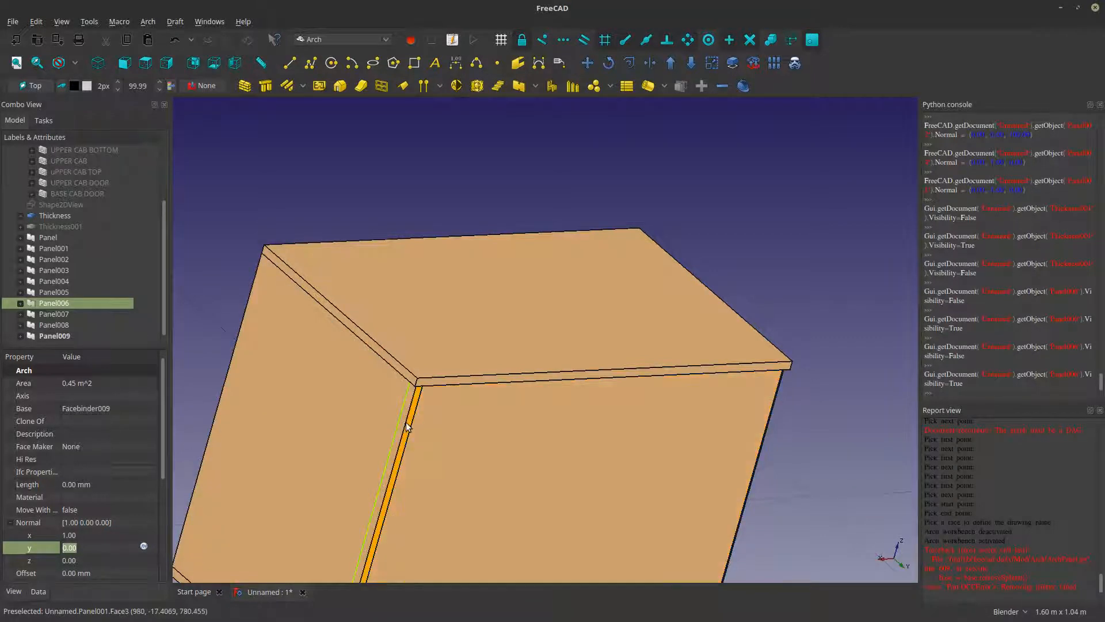
# - Examine the panel corners and edges of the upper and base cabinets from the back and sides
pyautogui.scroll(-5, 438, 407)
pyautogui.moveTo(380, 402); pyautogui.dragTo(413, 336, button='middle')
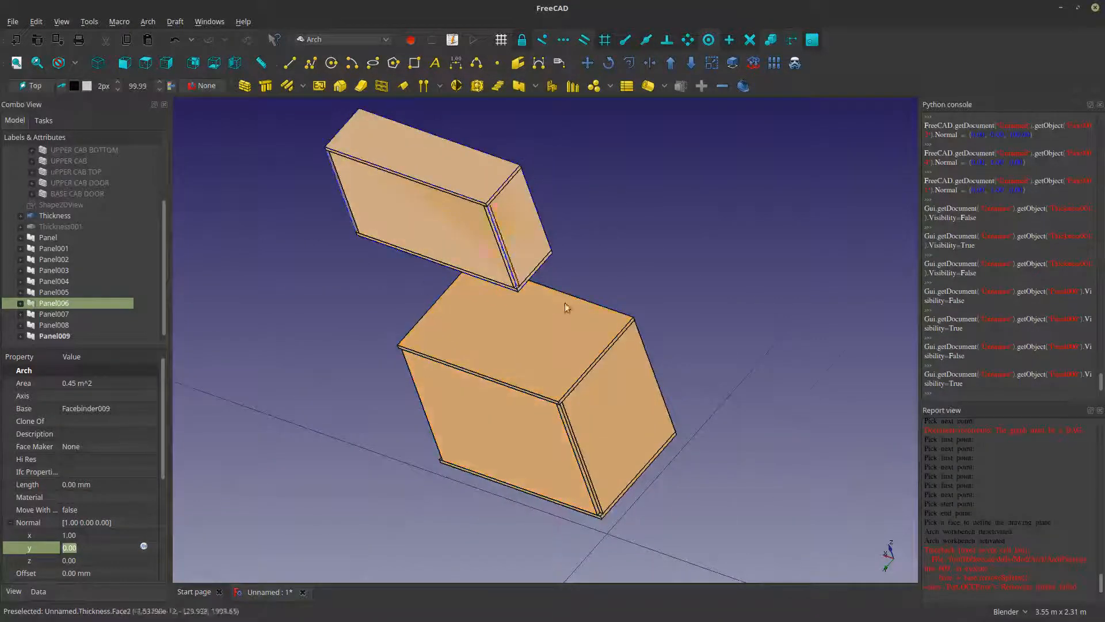
pyautogui.scroll(5, 564, 306)
pyautogui.scroll(-7, 456, 123)
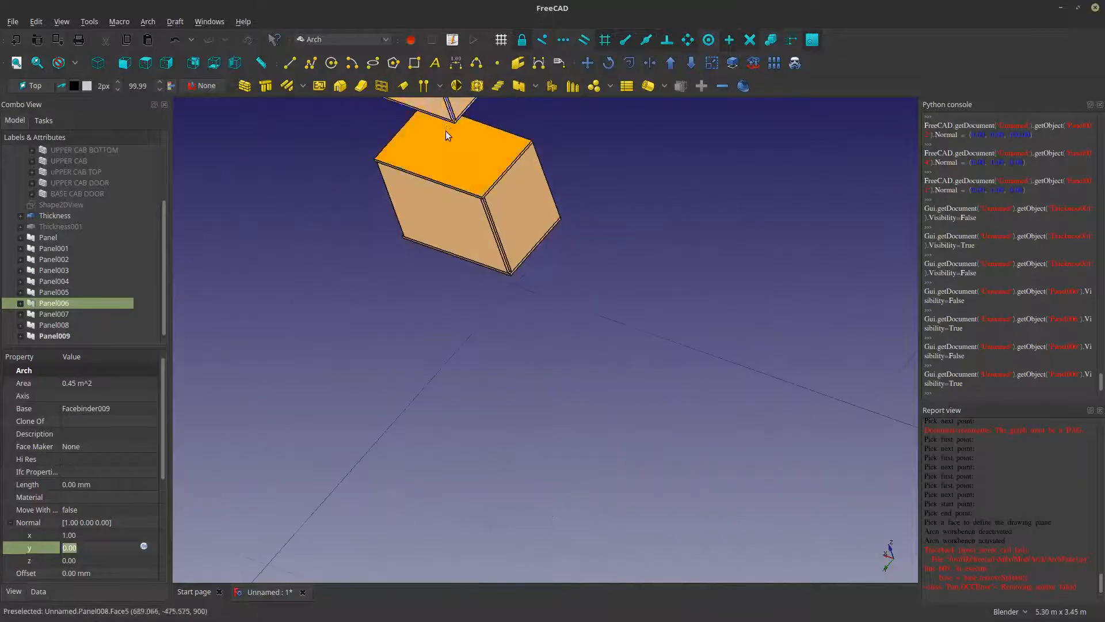
pyautogui.scroll(-2, 461, 149)
pyautogui.scroll(8, 512, 207)
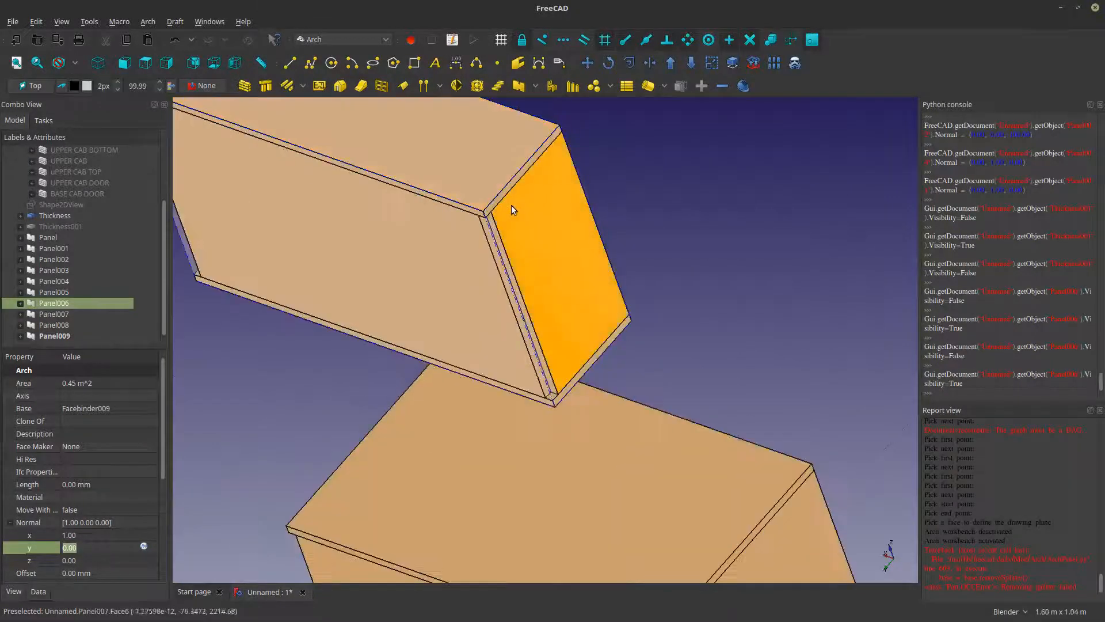
pyautogui.scroll(-8, 514, 222)
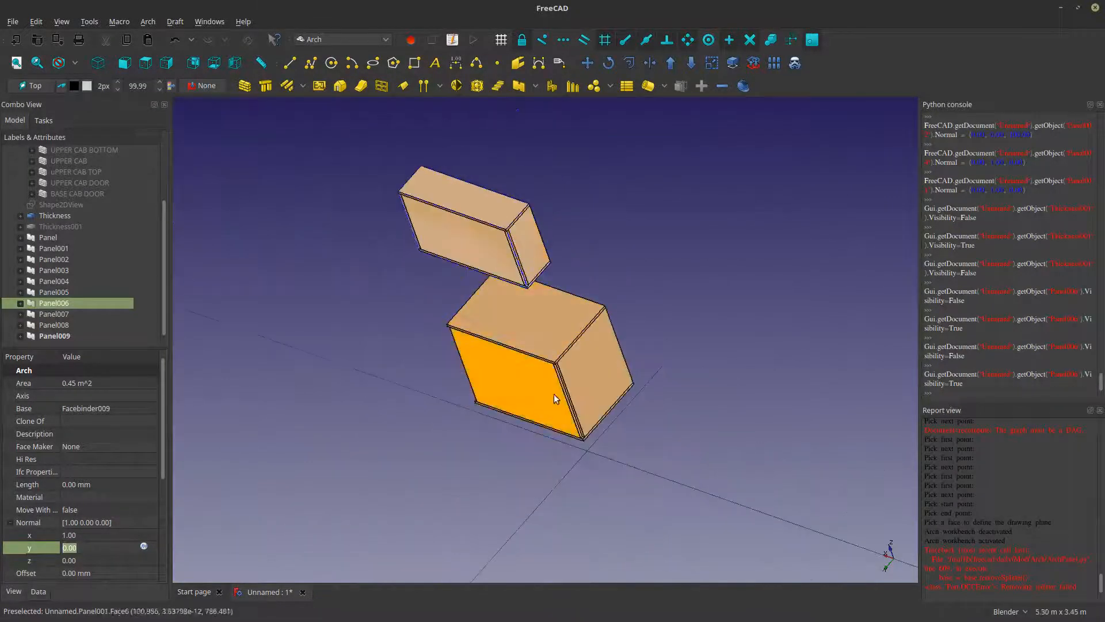
pyautogui.moveTo(575, 413); pyautogui.dragTo(433, 406, button='middle')
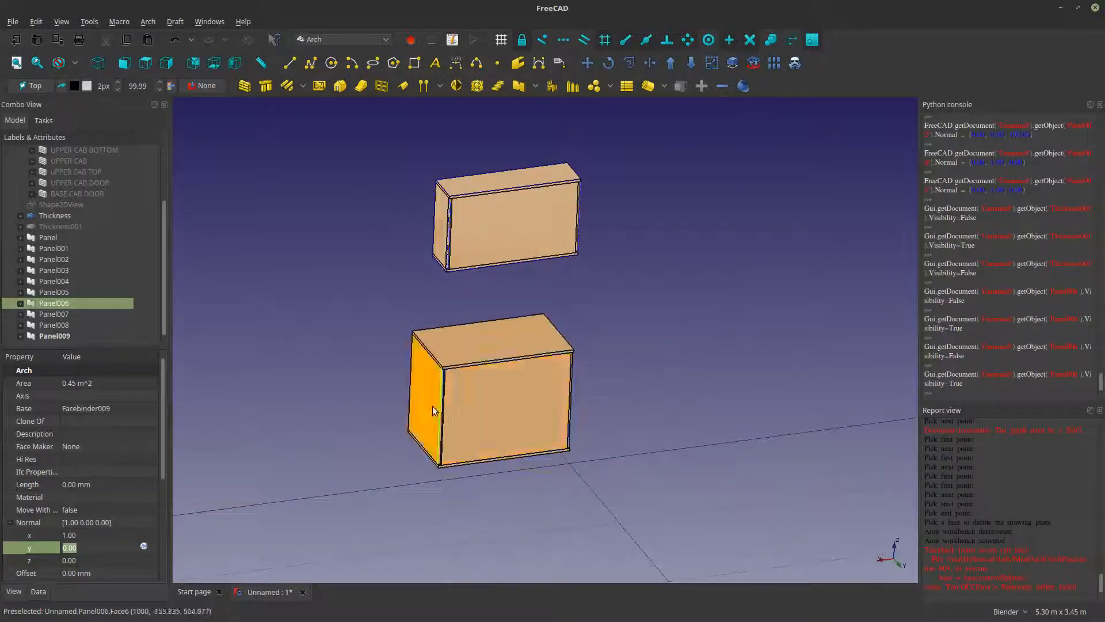
pyautogui.scroll(5, 460, 368)
pyautogui.scroll(5, 463, 366)
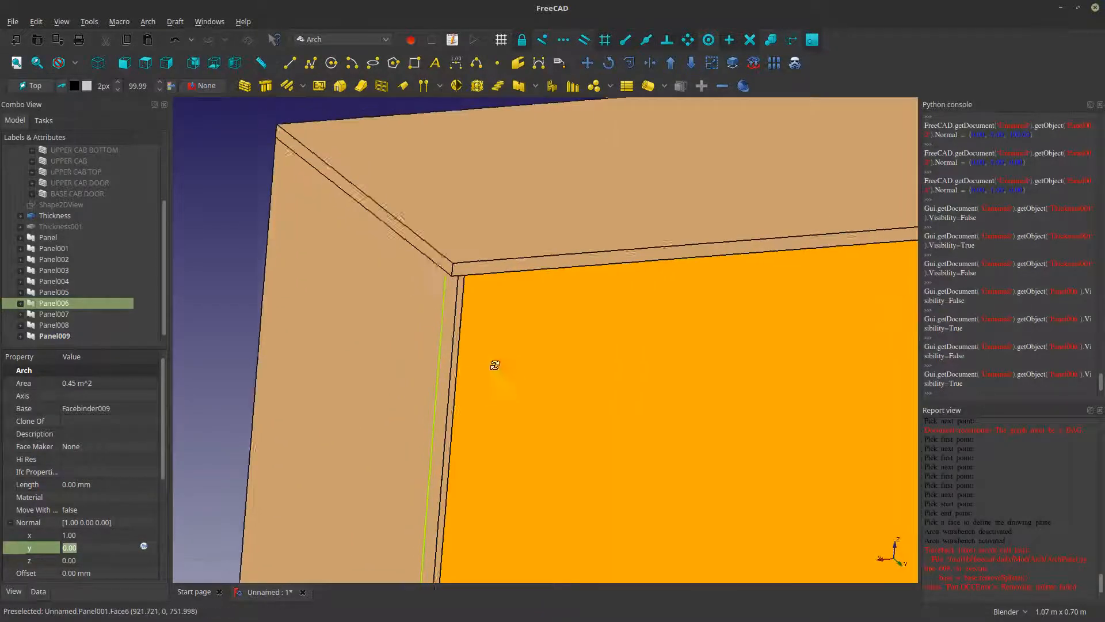
pyautogui.scroll(2, 496, 365)
pyautogui.moveTo(518, 334); pyautogui.dragTo(531, 297, button='middle')
pyautogui.scroll(-2, 491, 313)
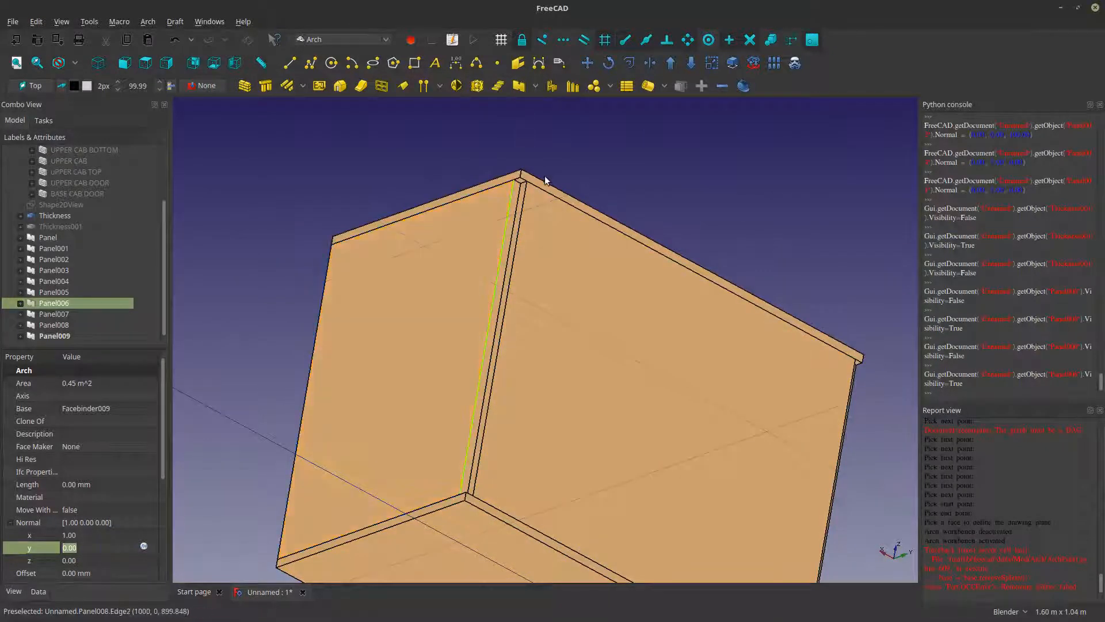
pyautogui.scroll(4, 541, 185)
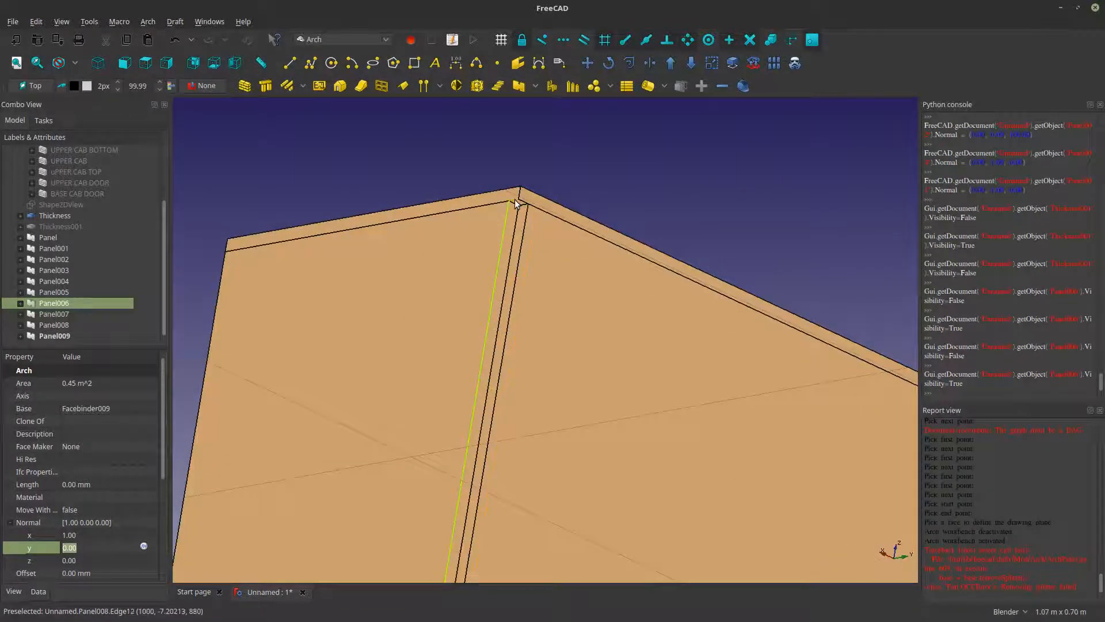
pyautogui.scroll(-4, 529, 219)
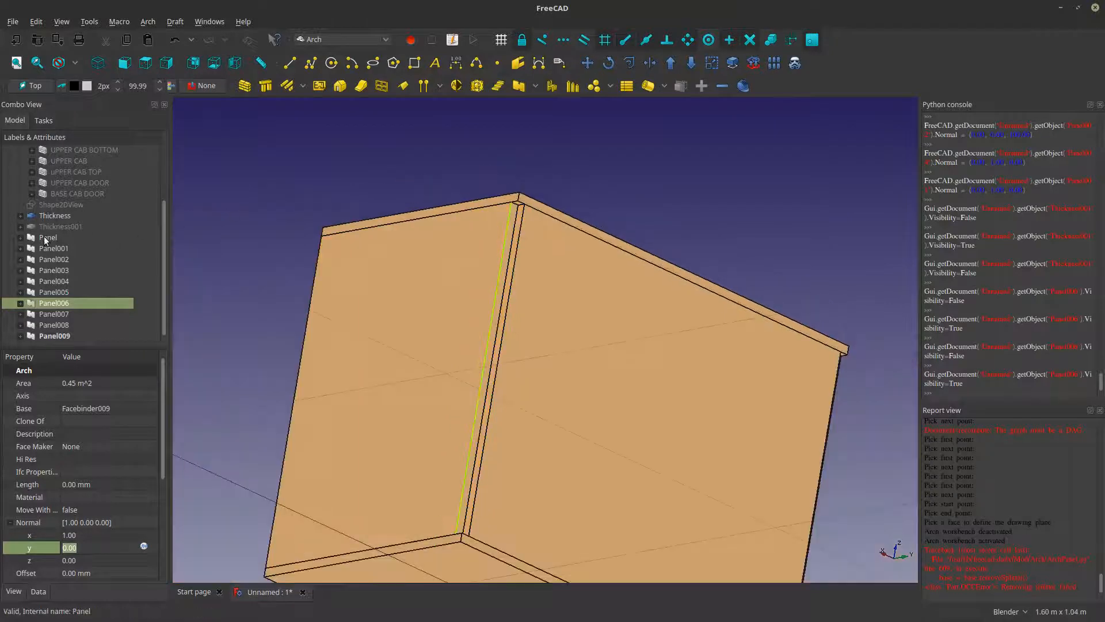
# - Move all ten panels, Panel through Panel009, into the CAB group and collapse the group
pyautogui.click(44, 238)
pyautogui.keyDown('shift'); pyautogui.click(56, 336); pyautogui.keyUp('shift')
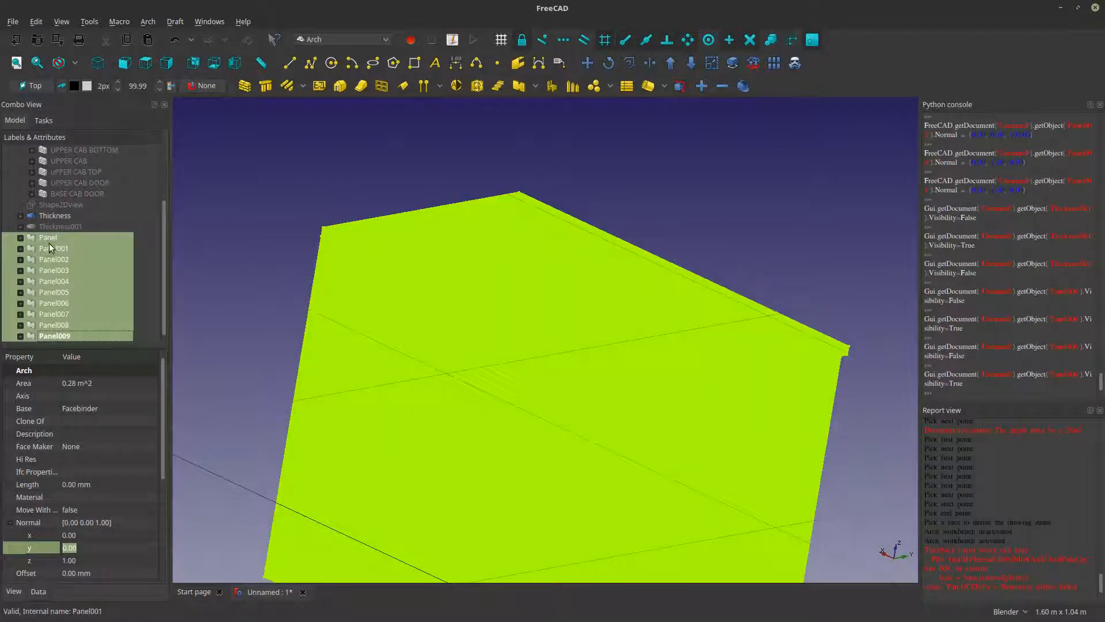
pyautogui.moveTo(165, 217); pyautogui.dragTo(154, 177)
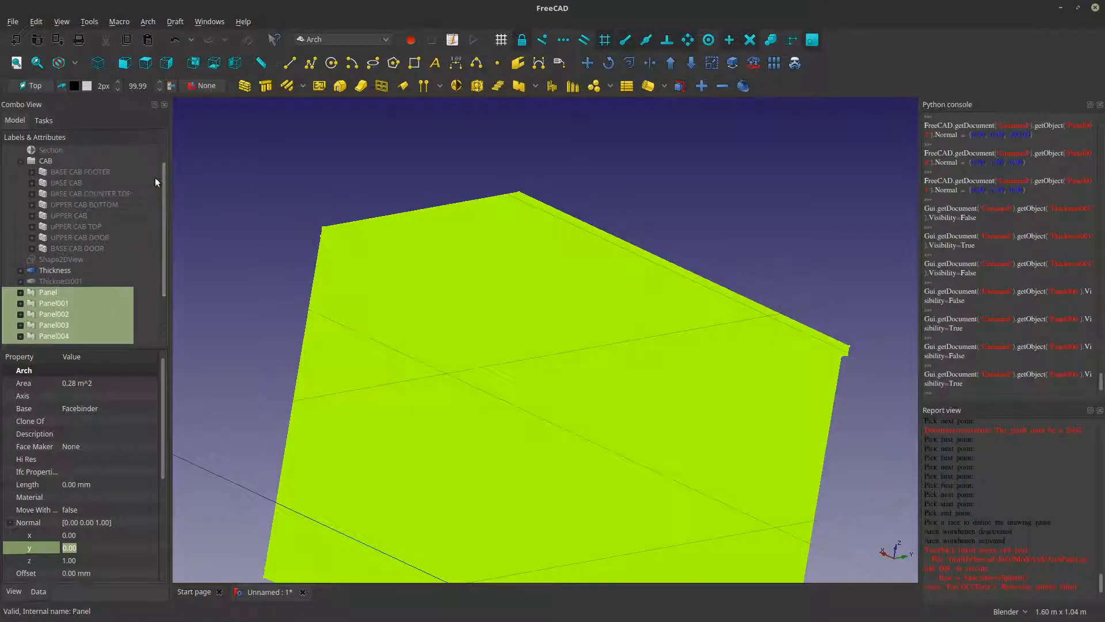
pyautogui.moveTo(48, 295); pyautogui.dragTo(45, 162)
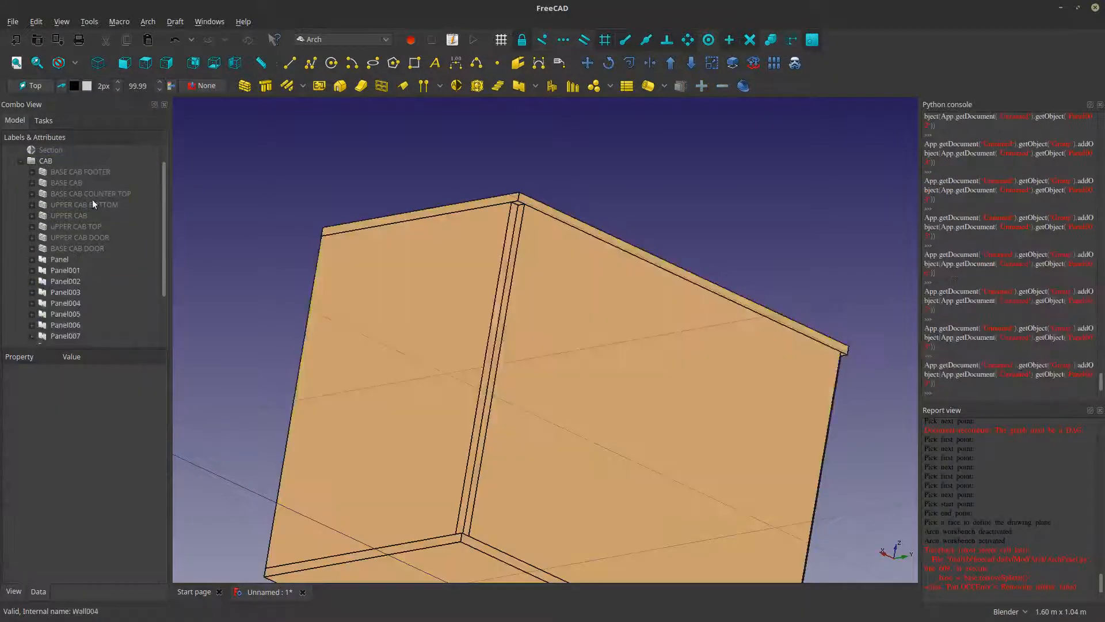
pyautogui.click(20, 162)
# - Hide the Thickness solid and inspect the upper cabinet's panels without it
pyautogui.moveTo(446, 282); pyautogui.dragTo(581, 300, button='middle')
pyautogui.scroll(-2, 565, 281)
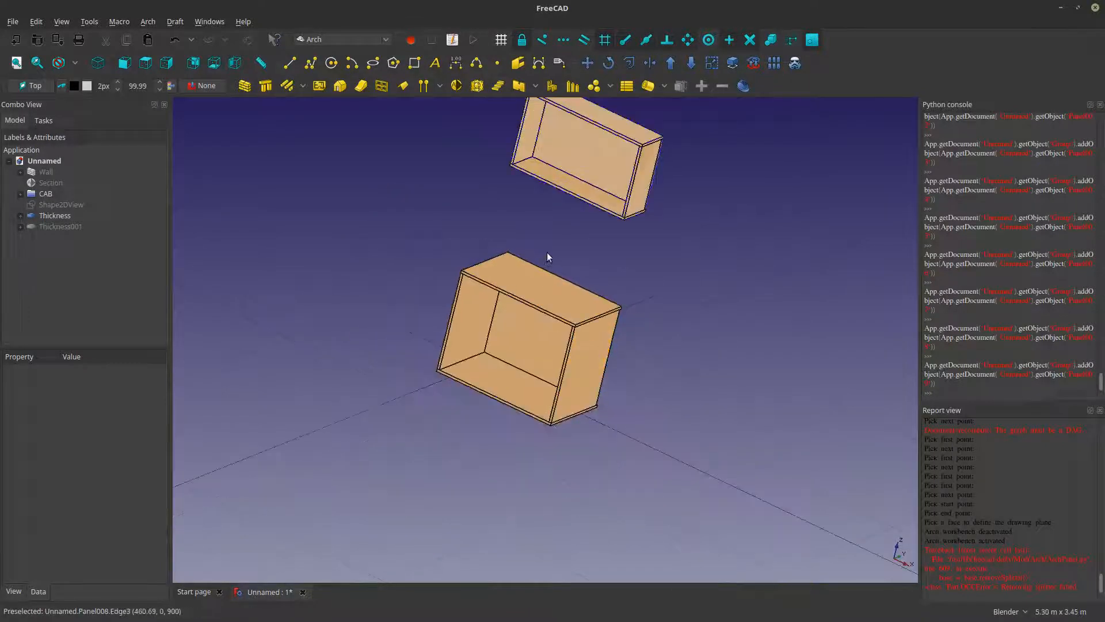
pyautogui.click(55, 216)
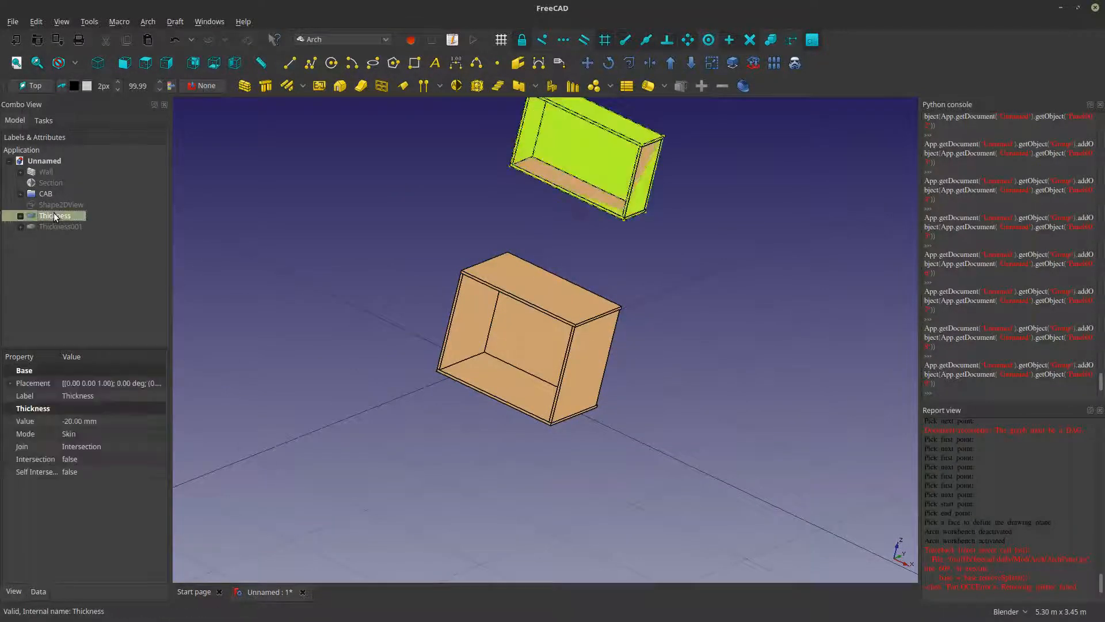
pyautogui.press('space')
pyautogui.moveTo(482, 241); pyautogui.dragTo(587, 276, button='middle')
pyautogui.scroll(8, 587, 276)
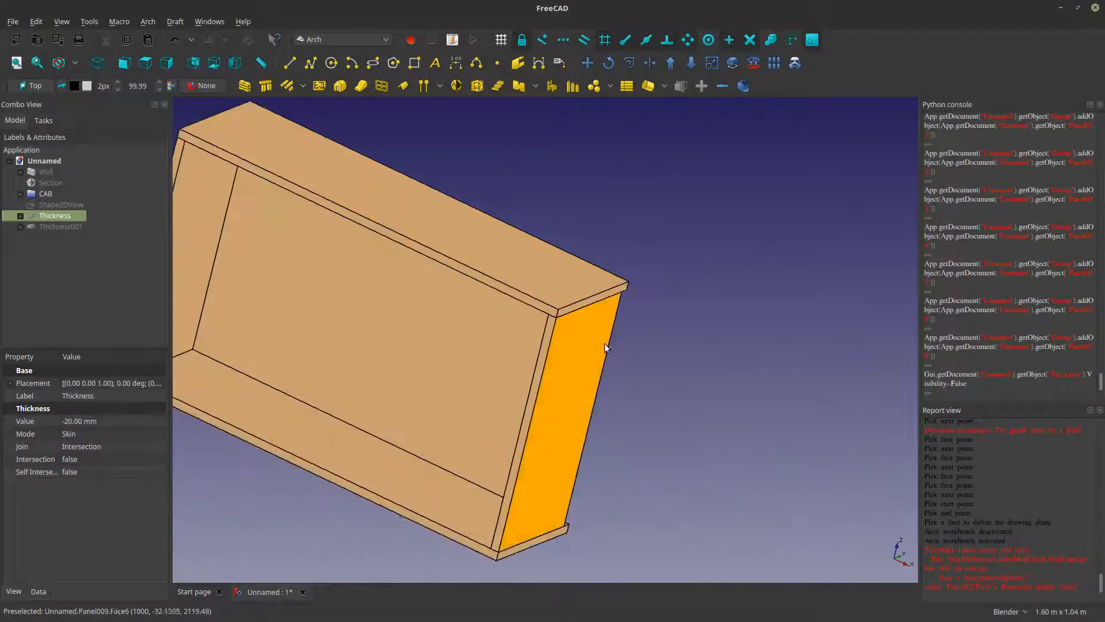
pyautogui.scroll(-5, 656, 327)
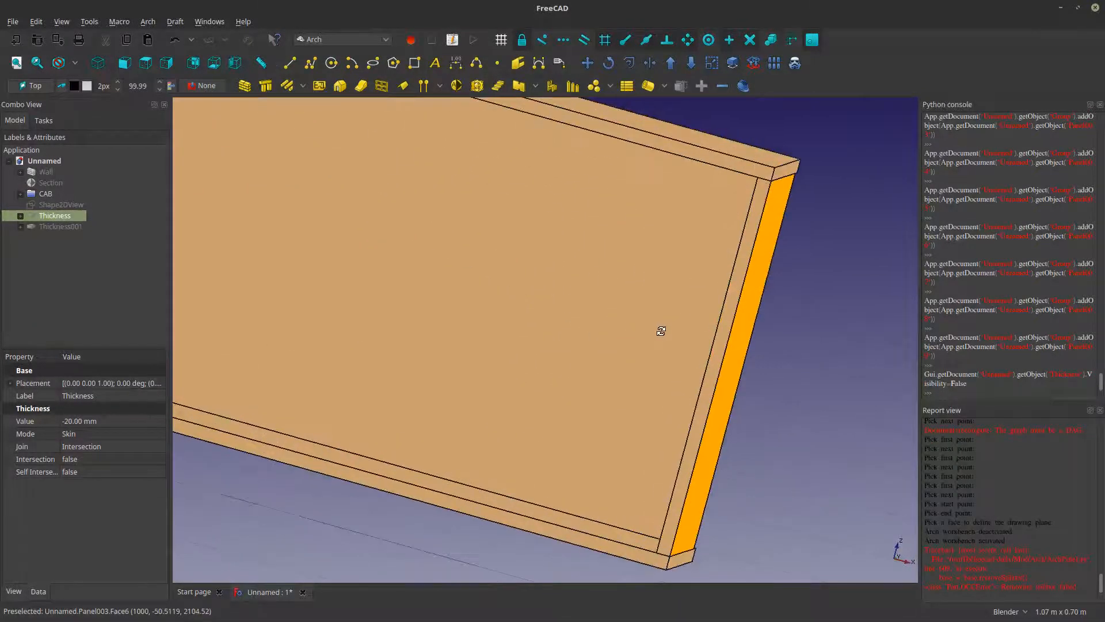
pyautogui.moveTo(612, 338); pyautogui.dragTo(536, 335, button='middle')
pyautogui.scroll(-4, 536, 335)
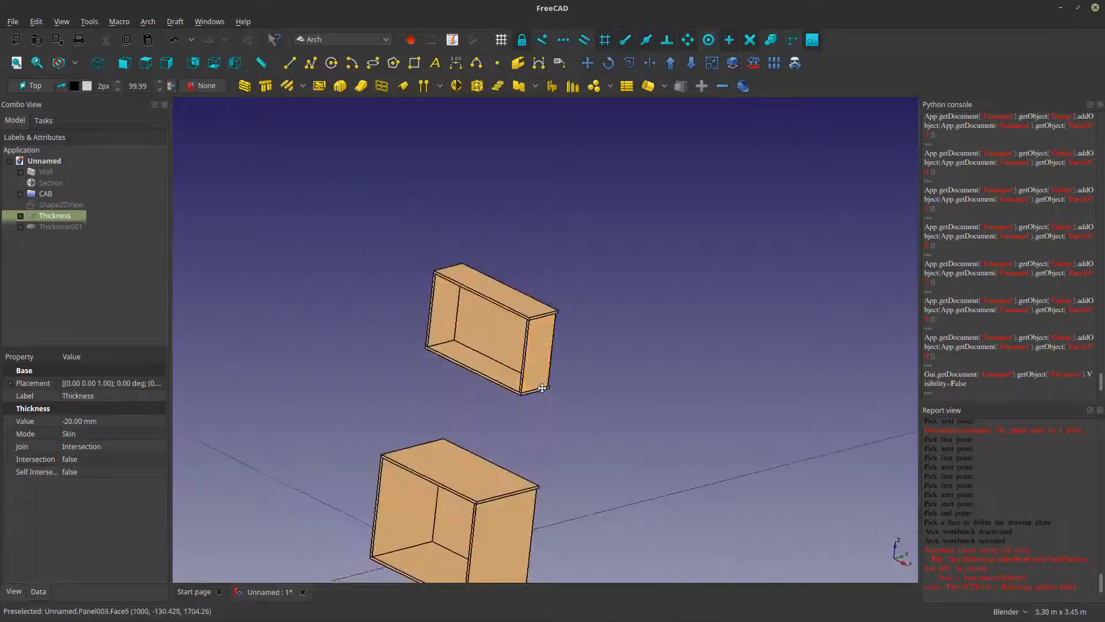
pyautogui.moveTo(541, 388); pyautogui.dragTo(611, 333, button='middle')
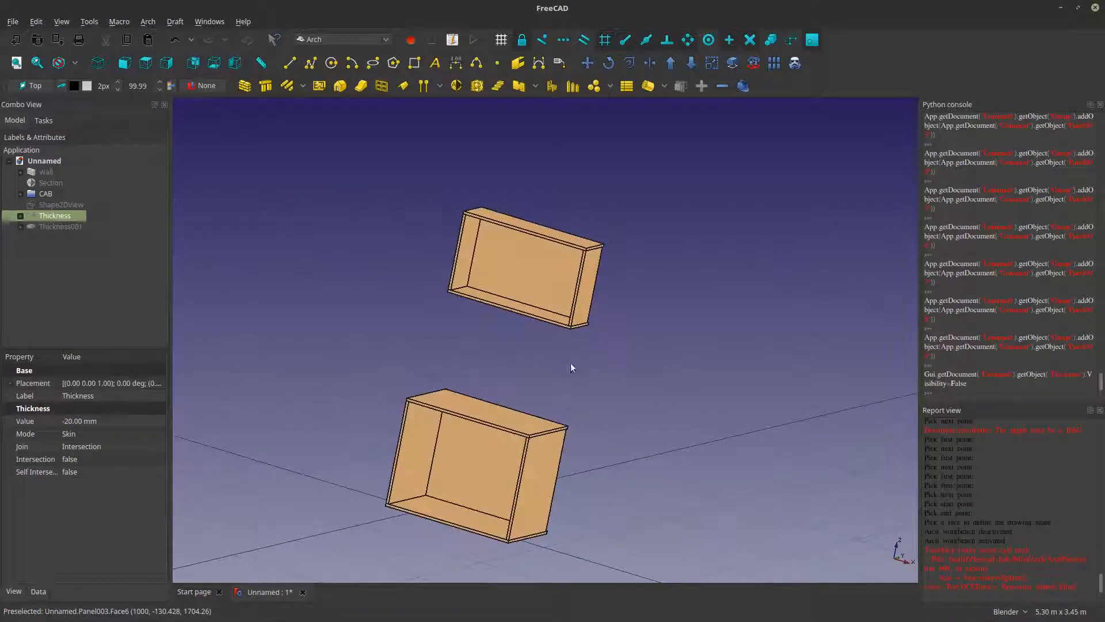
# - Expand the CAB group and make all of its contents visible
pyautogui.click(21, 194)
pyautogui.click(44, 197)
pyautogui.press('space')
pyautogui.press('space')
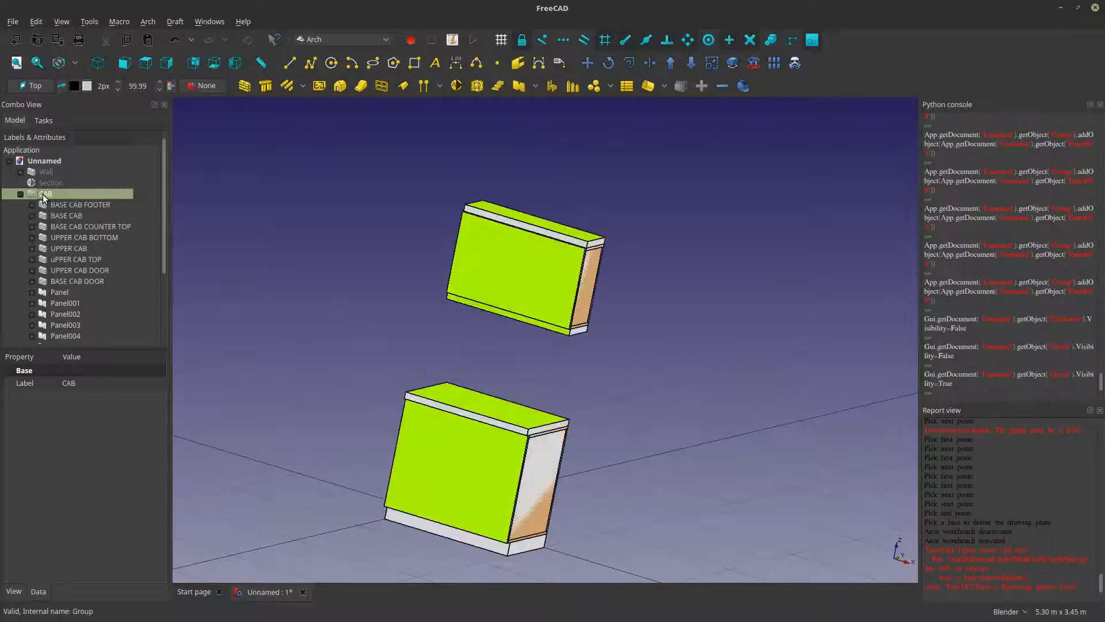
# - Examine the cabinets' sides and doors to identify the solid walls that overlap the panels
pyautogui.click(337, 298)
pyautogui.moveTo(402, 313); pyautogui.dragTo(491, 451, button='middle')
pyautogui.click(489, 486)
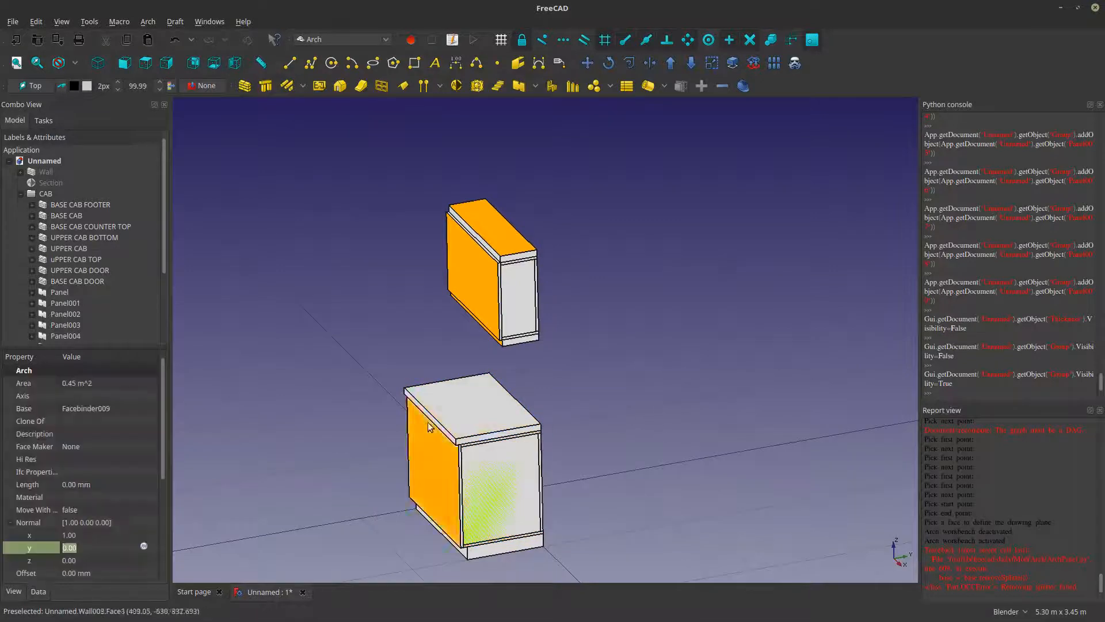
pyautogui.moveTo(429, 426); pyautogui.dragTo(510, 469, button='middle')
pyautogui.scroll(3, 474, 467)
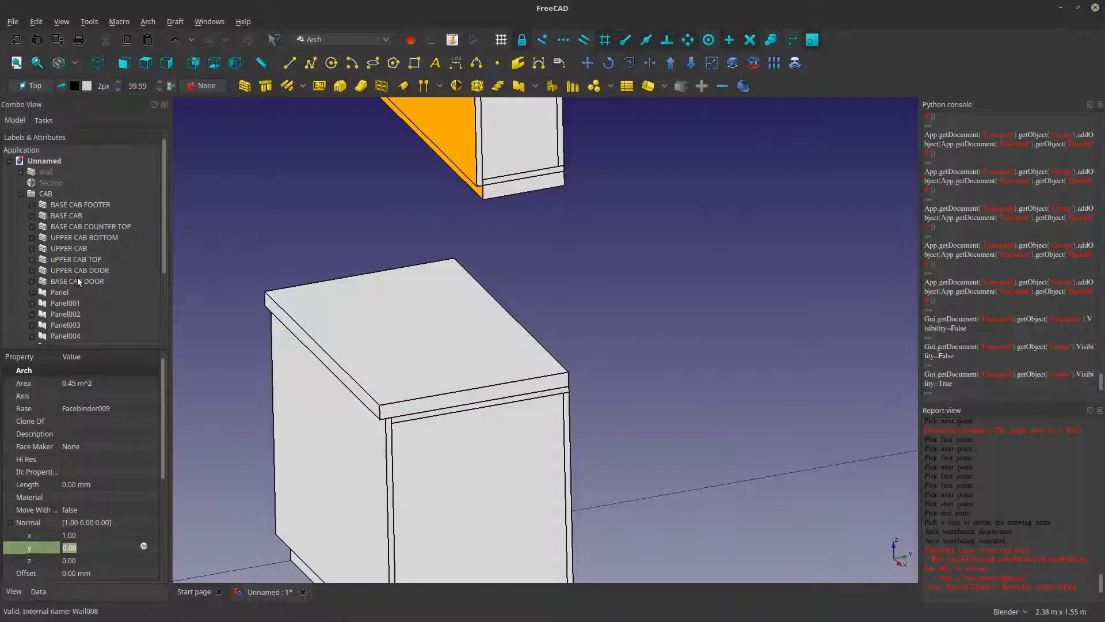
pyautogui.scroll(-2, 293, 398)
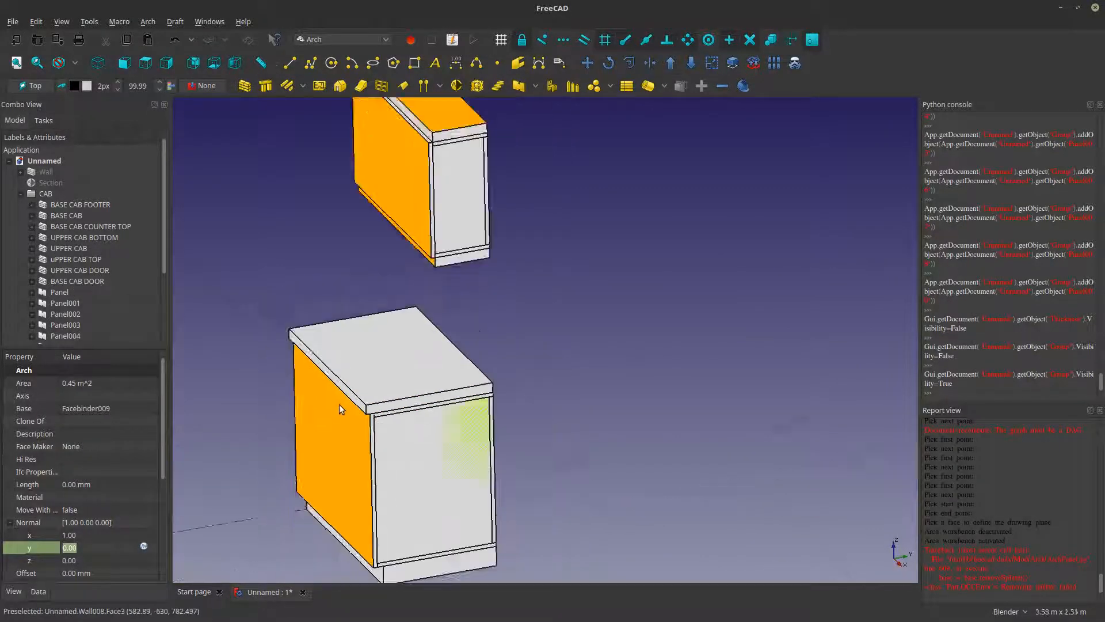
pyautogui.scroll(-3, 339, 404)
pyautogui.click(347, 432)
pyautogui.scroll(3, 410, 267)
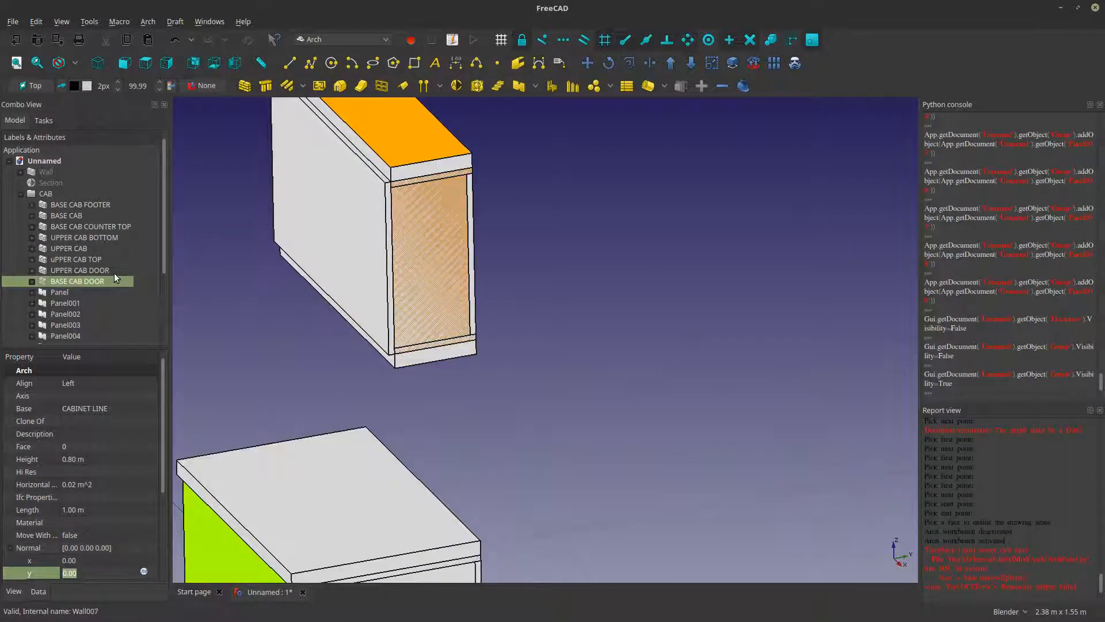
# - Hide the solid UPPER CAB wall, toggling its visibility to compare it with the panels
pyautogui.click(78, 249)
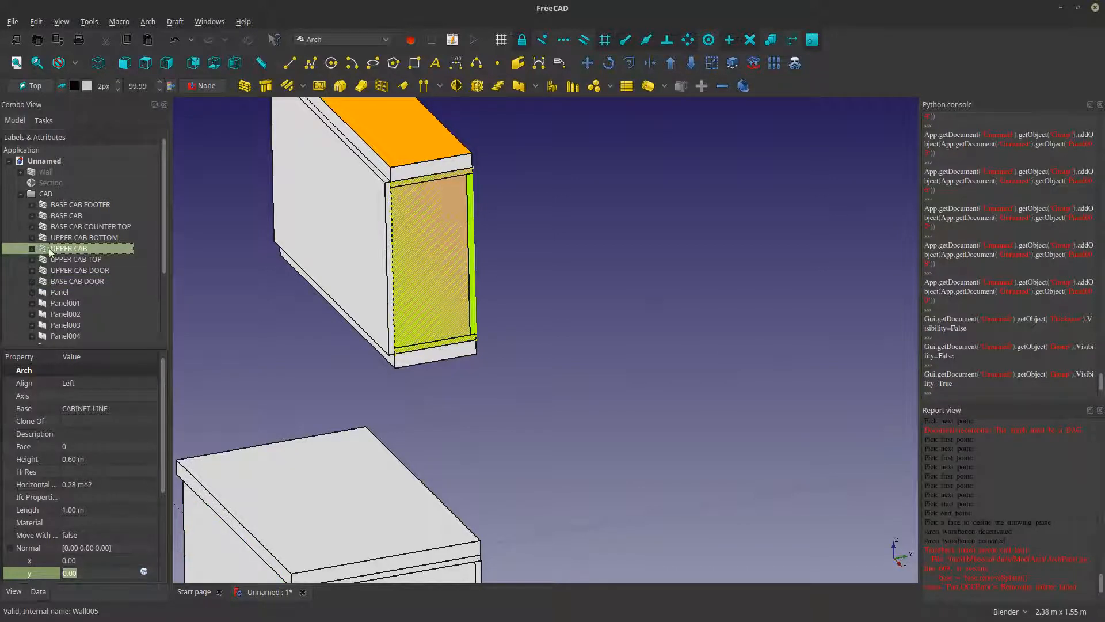
pyautogui.press('space')
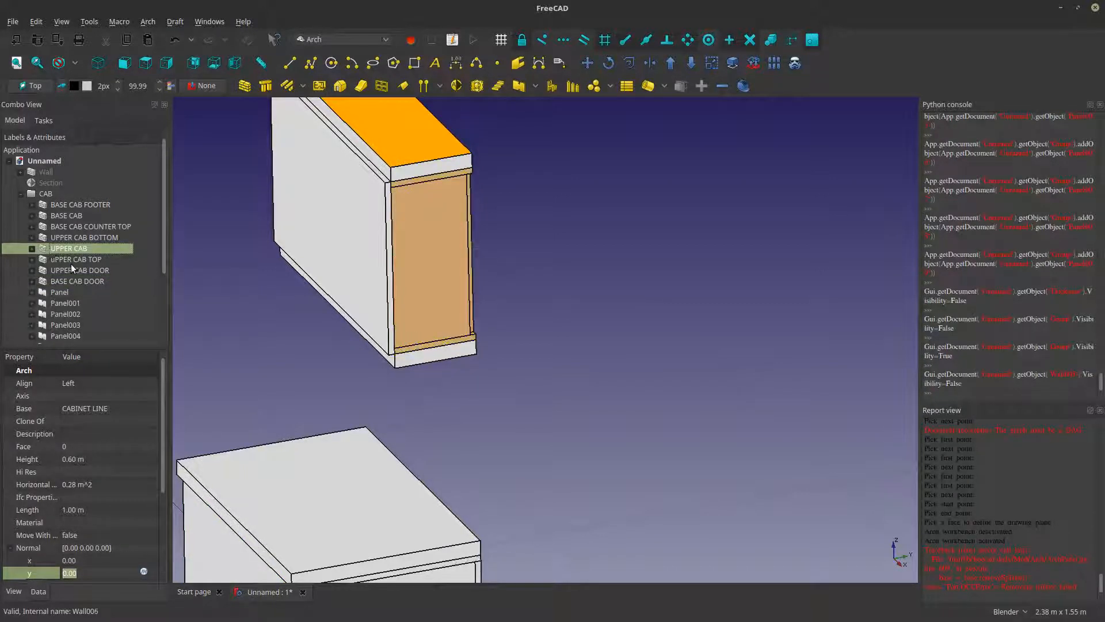
pyautogui.press('space')
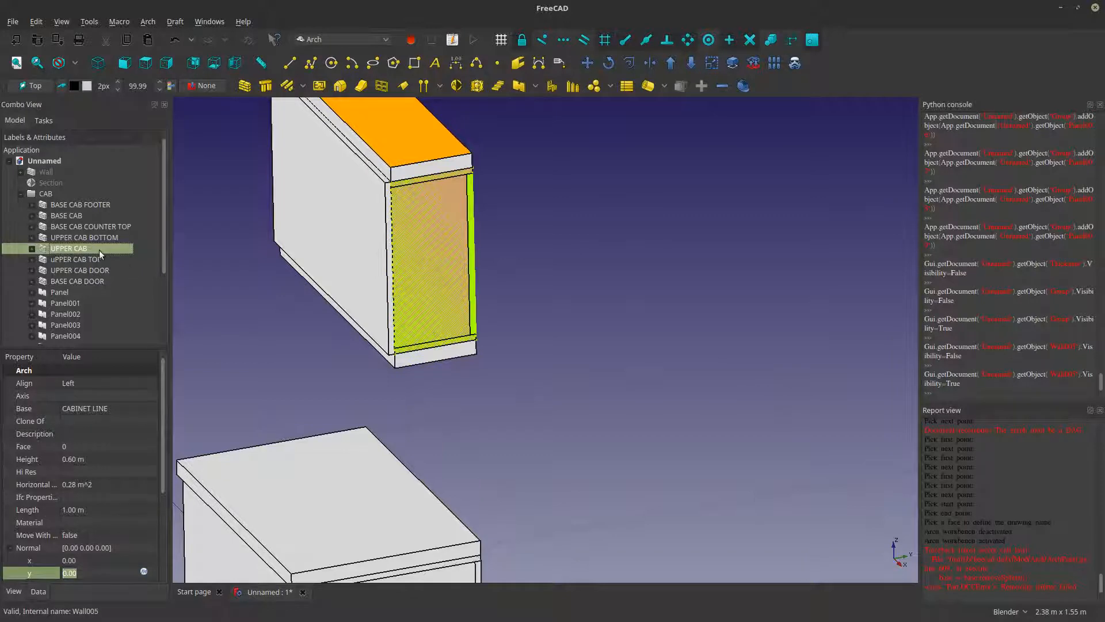
pyautogui.press('space')
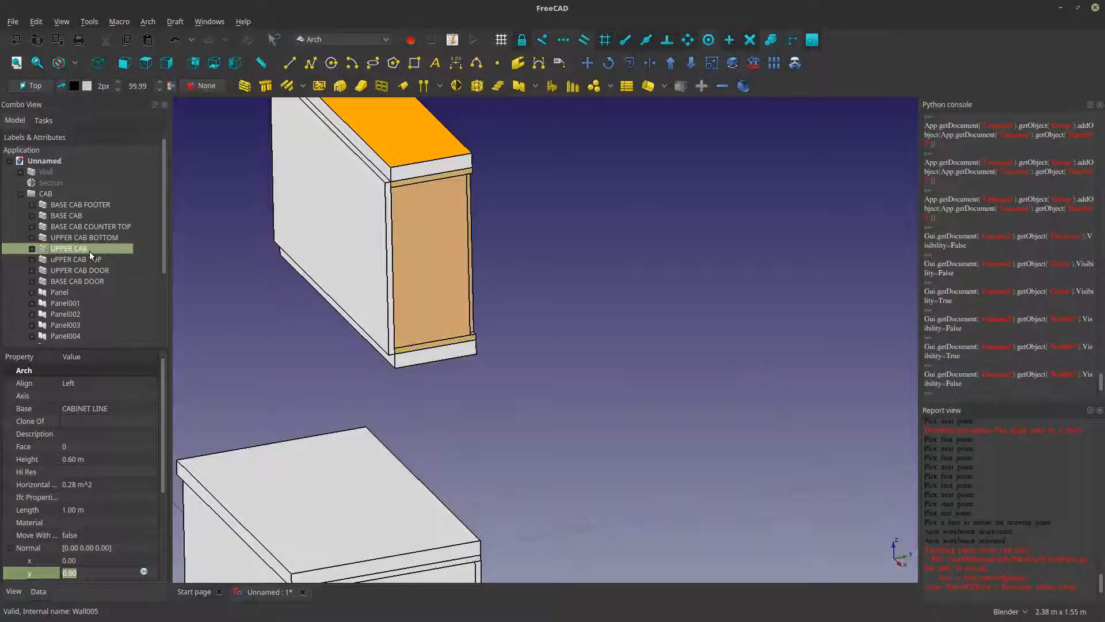
pyautogui.click(89, 281)
pyautogui.press('space')
pyautogui.scroll(-3, 354, 346)
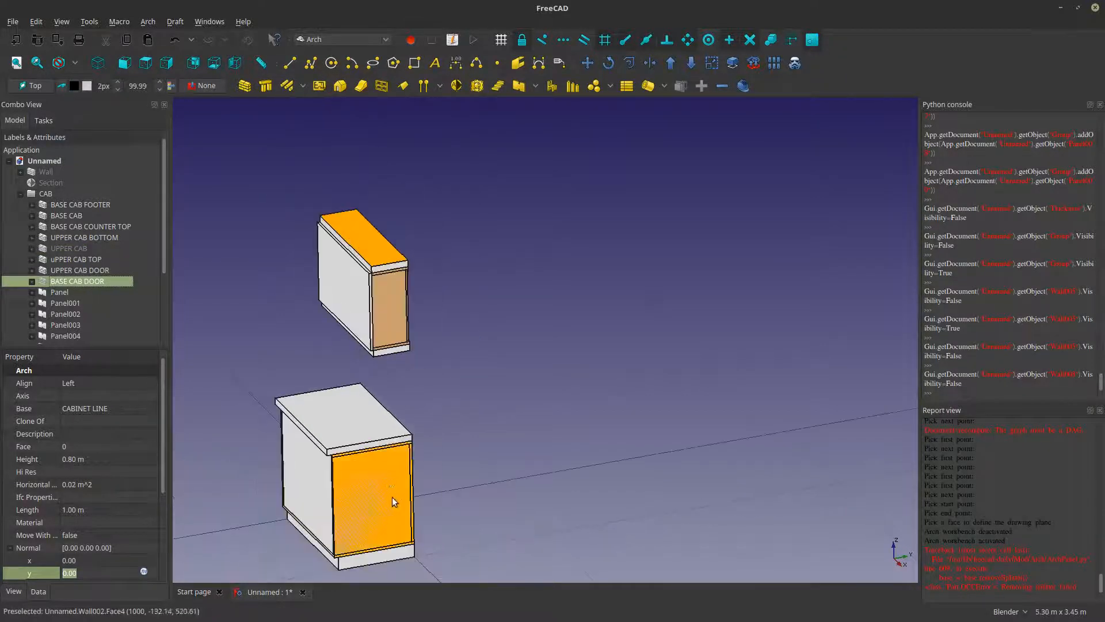
pyautogui.press('space')
# - Hide the solid BASE CAB wall, leaving the base cabinet's panels shown
pyautogui.scroll(5, 451, 479)
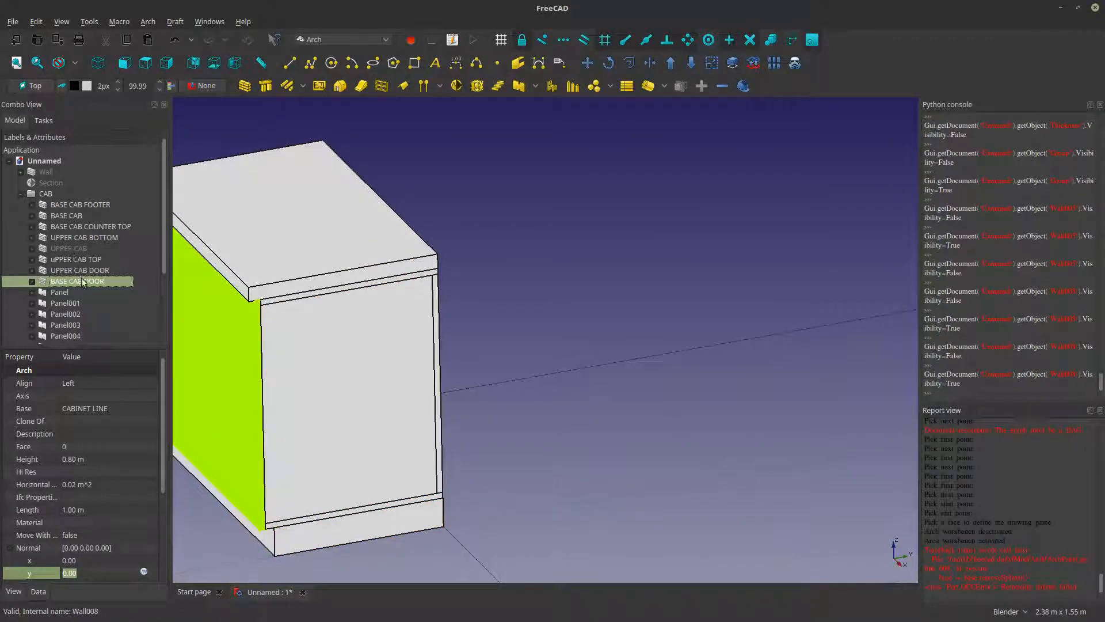
pyautogui.click(71, 215)
pyautogui.press('space')
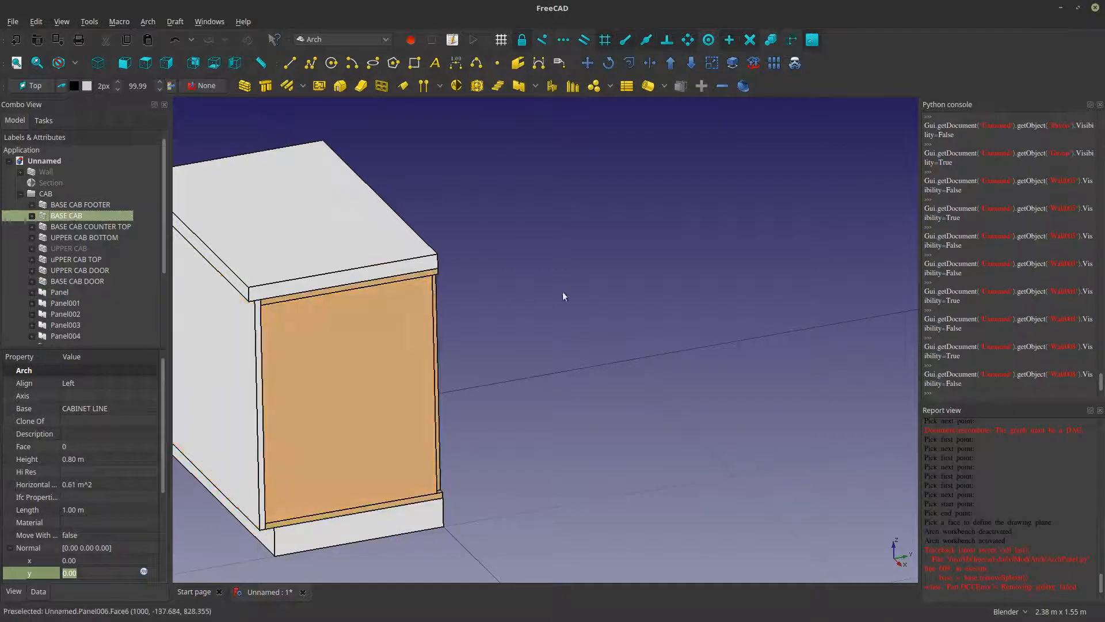
# - Enable the cut view on the Section so both cabinets are sliced open in the 3D view
pyautogui.scroll(-5, 579, 290)
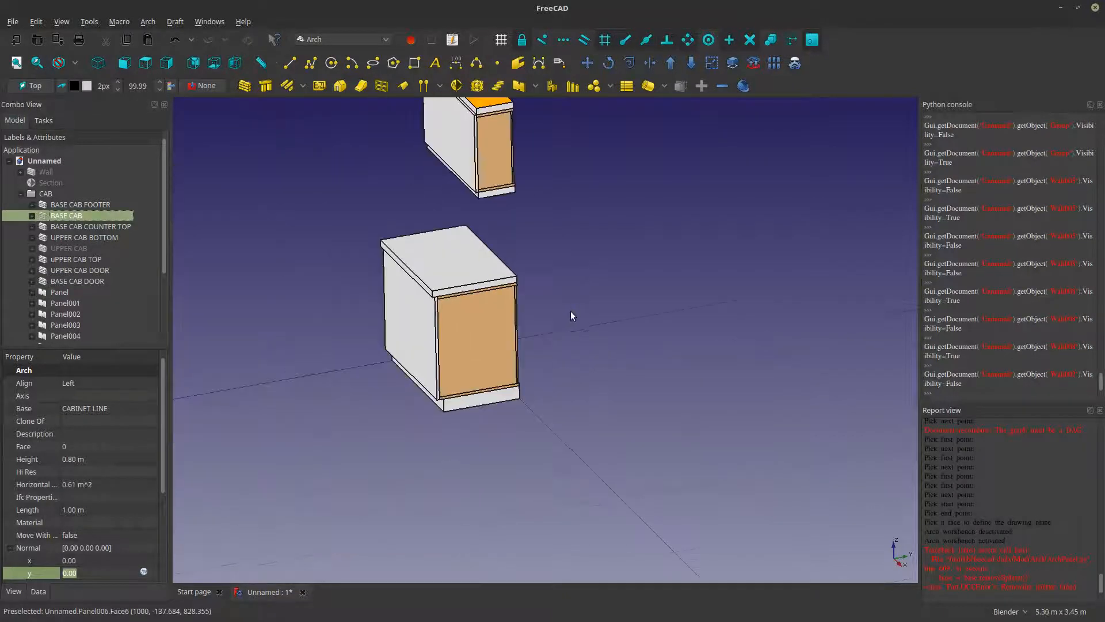
pyautogui.click(38, 183)
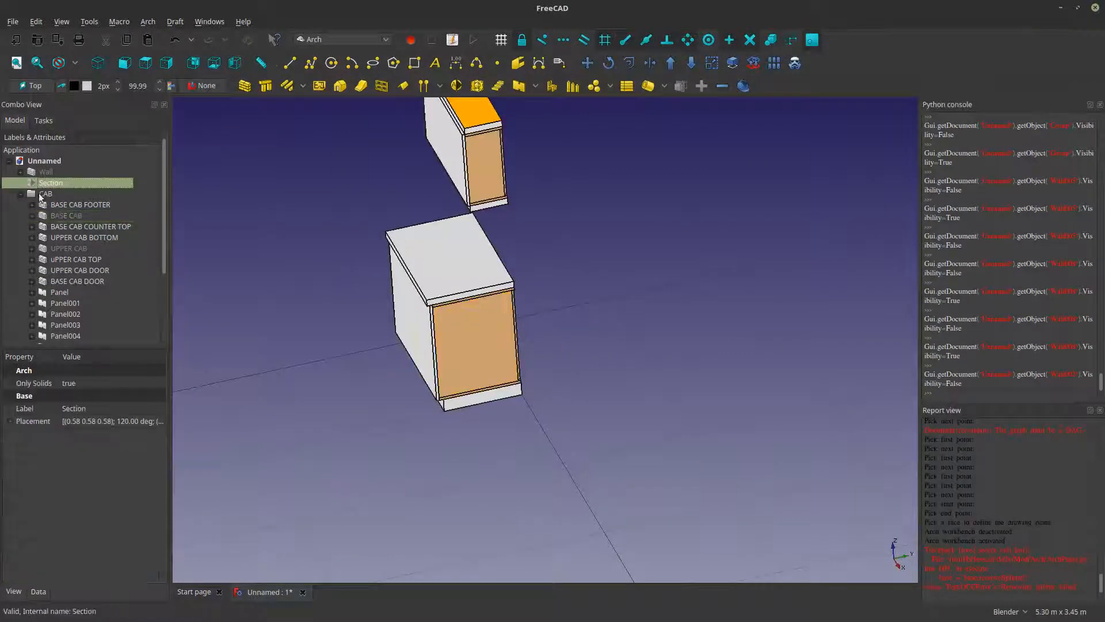
pyautogui.click(13, 592)
pyautogui.click(112, 394)
pyautogui.click(105, 412)
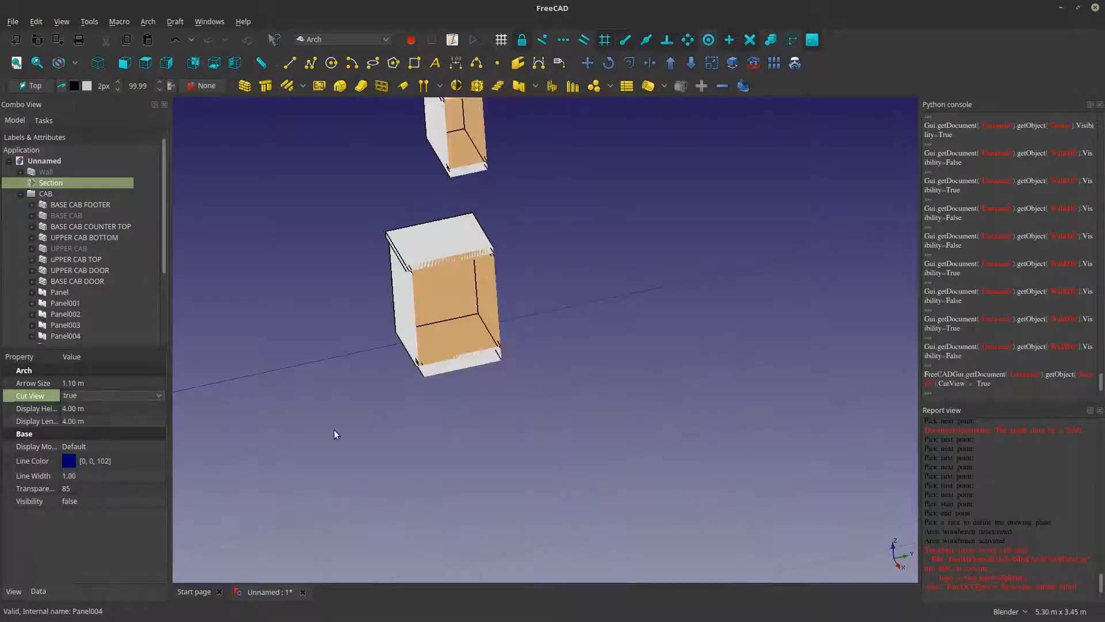
# - Save the document under a new file name, KITCHEN TUTORIAL
pyautogui.click(12, 21)
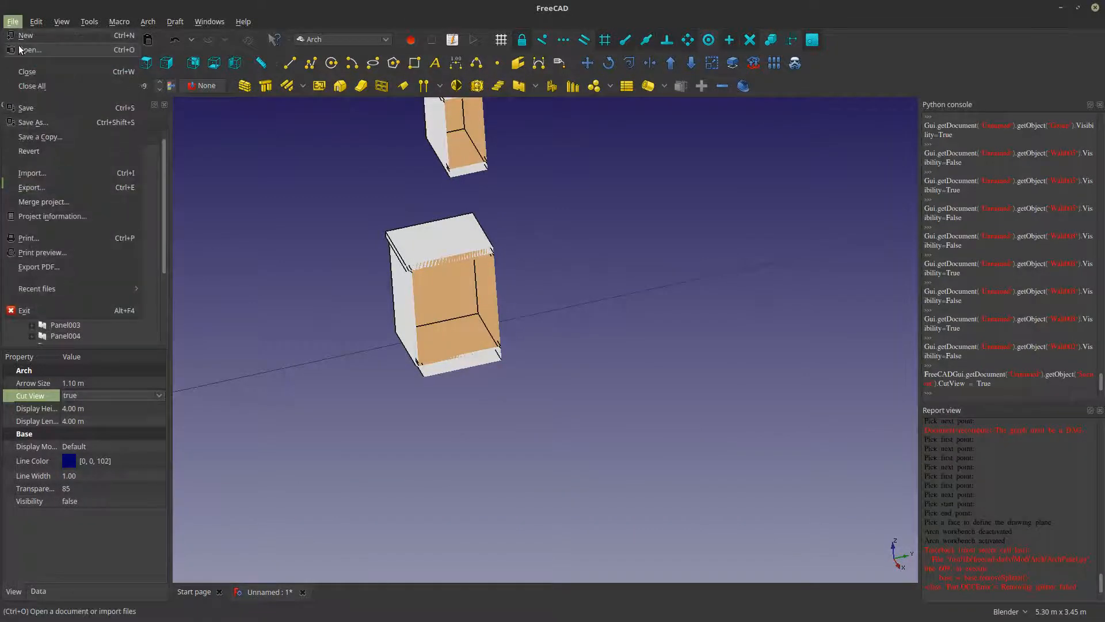
pyautogui.click(43, 126)
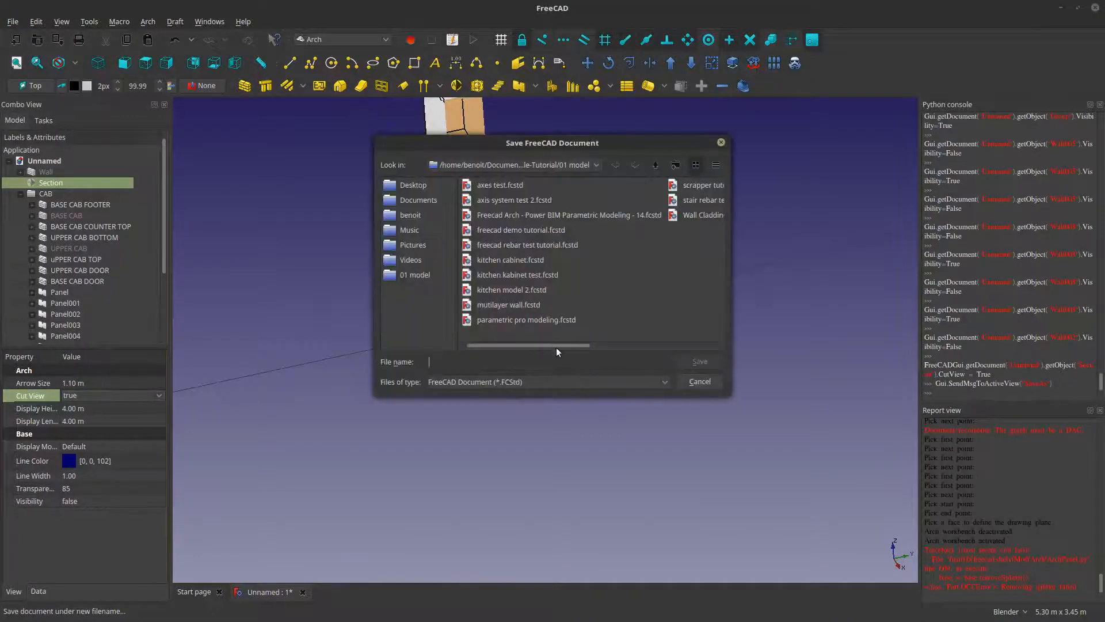
pyautogui.write('KITCHEN 1')
pyautogui.write('UTORIAL')
pyautogui.press('Return')
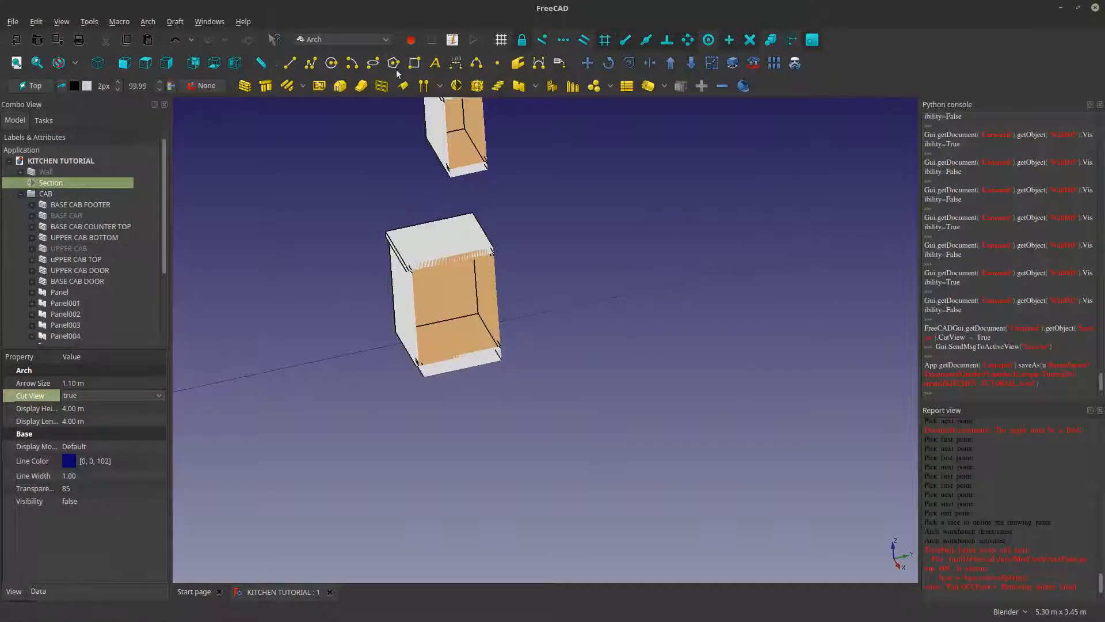
# - Show the hidden Shape2DView so the filled section faces appear on the cut cabinets and wall
pyautogui.keyDown('shift'); pyautogui.moveTo(489, 189); pyautogui.dragTo(432, 307, button='middle'); pyautogui.keyUp('shift')
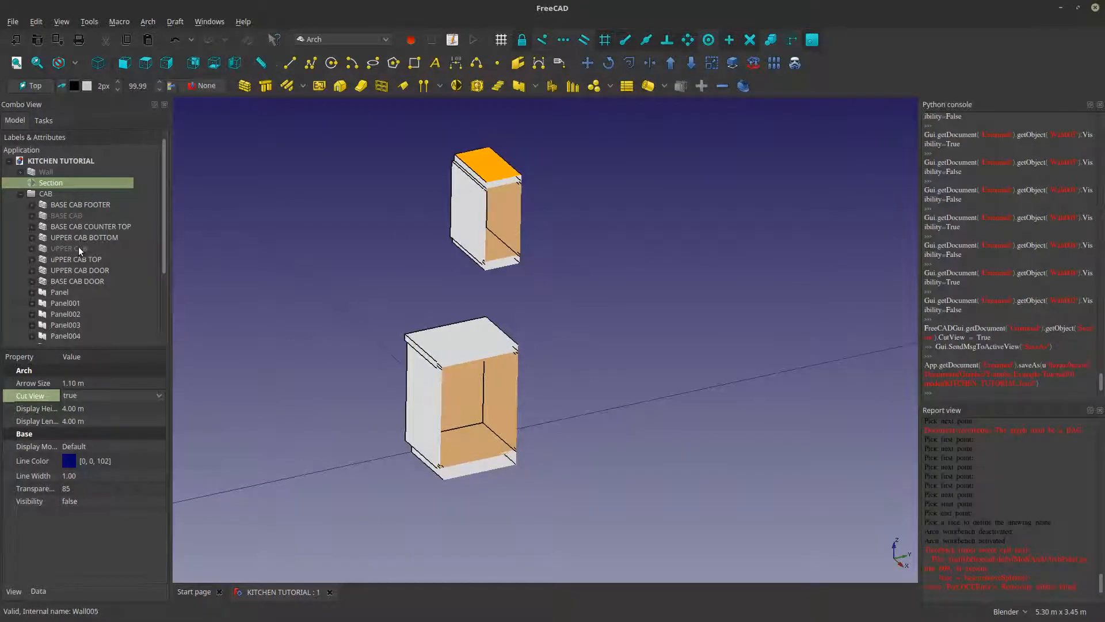
pyautogui.scroll(-3, 81, 276)
pyautogui.click(66, 313)
pyautogui.press('space')
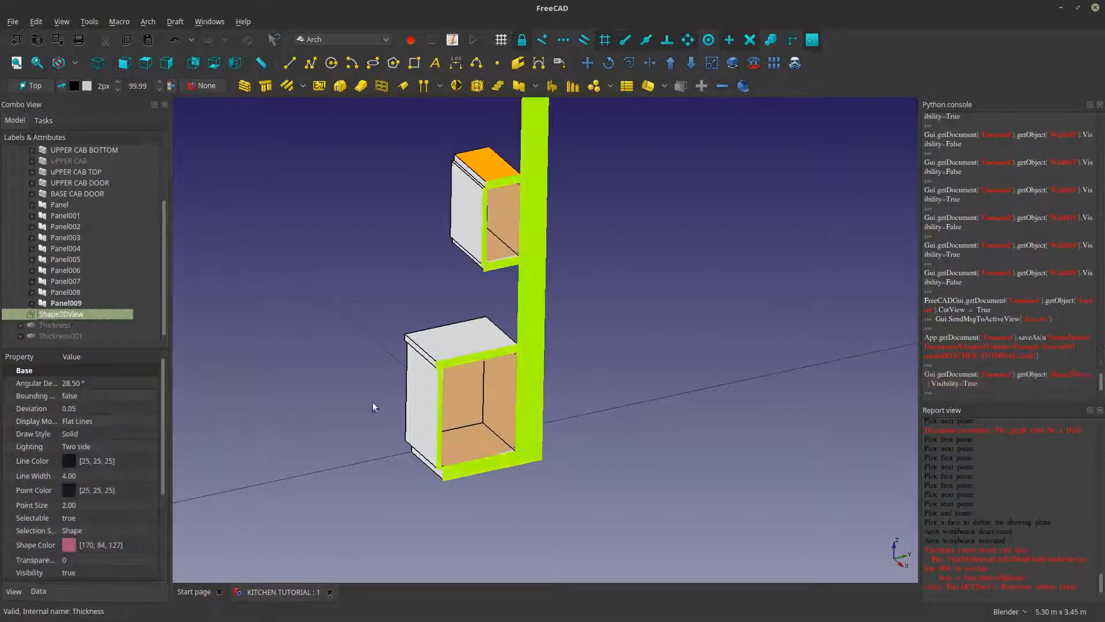
pyautogui.scroll(-2, 573, 348)
pyautogui.scroll(3, 98, 268)
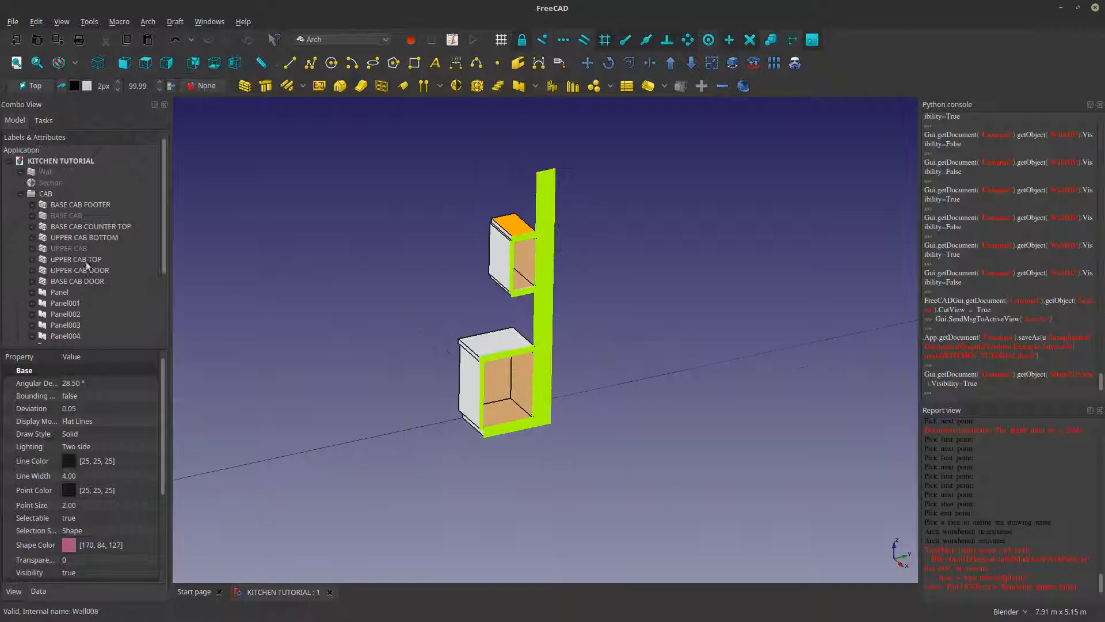
# - Make the kitchen Wall visible behind the cut cabinets
pyautogui.click(50, 173)
pyautogui.press('space')
pyautogui.scroll(2, 502, 272)
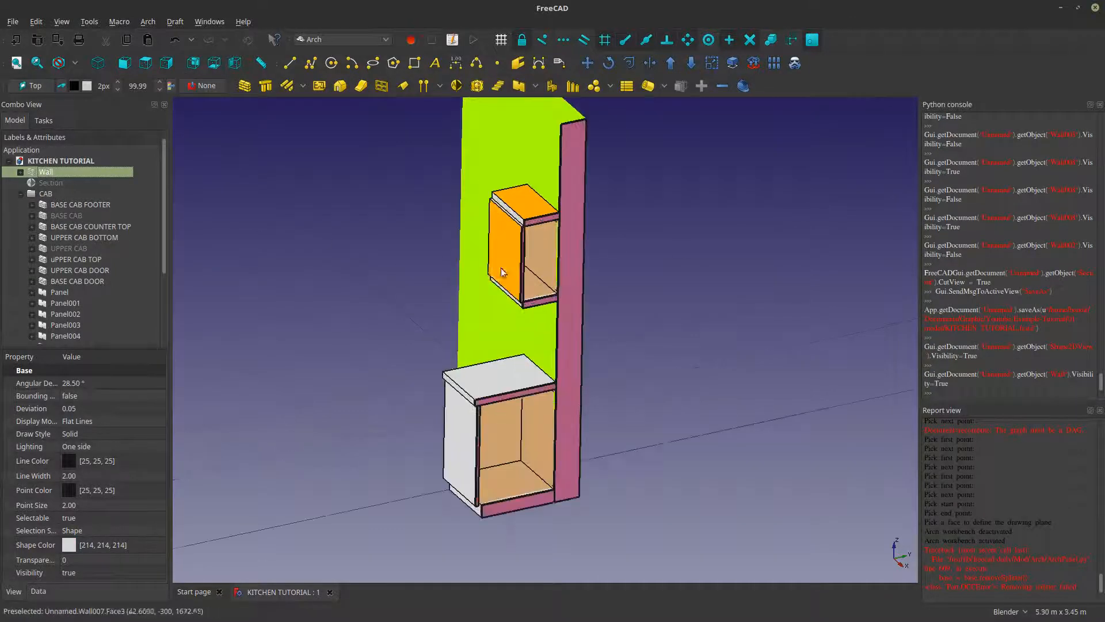
pyautogui.click(707, 257)
pyautogui.scroll(-2, 477, 352)
pyautogui.scroll(4, 563, 329)
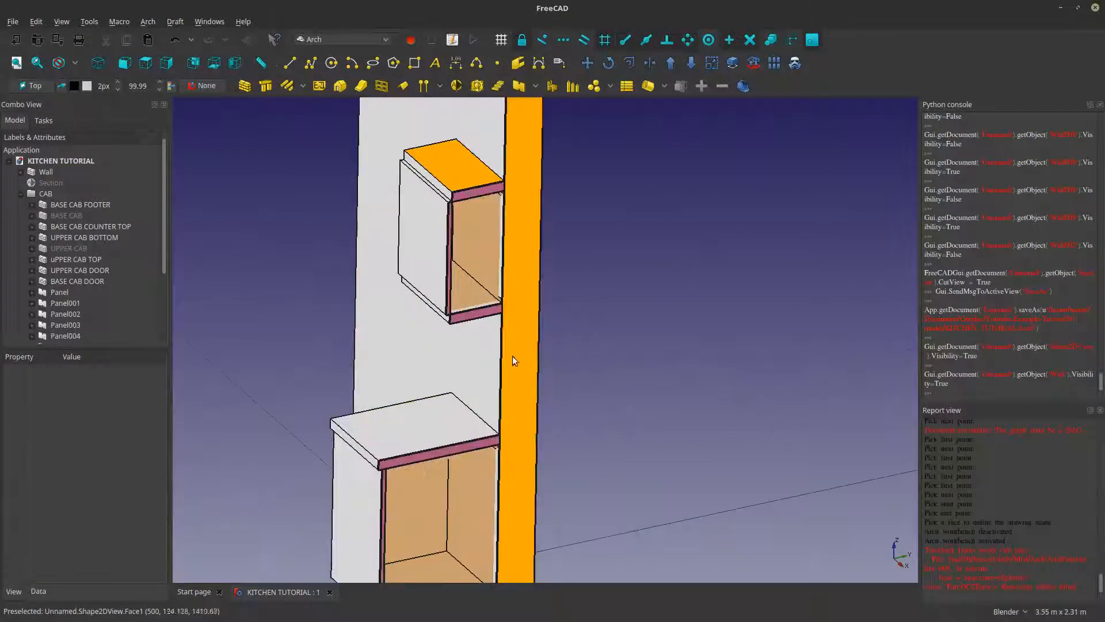
pyautogui.moveTo(500, 368); pyautogui.dragTo(488, 369, button='middle')
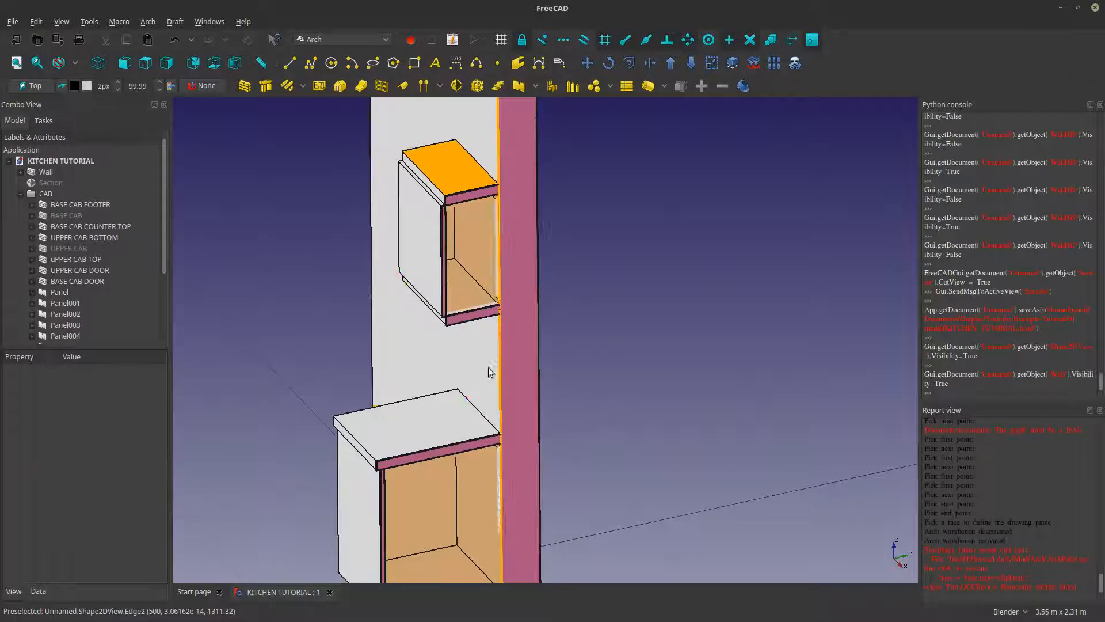
# - Expand the Section's placement position to its z value and recompute the document to refresh the 2D section
pyautogui.click(42, 183)
pyautogui.click(39, 593)
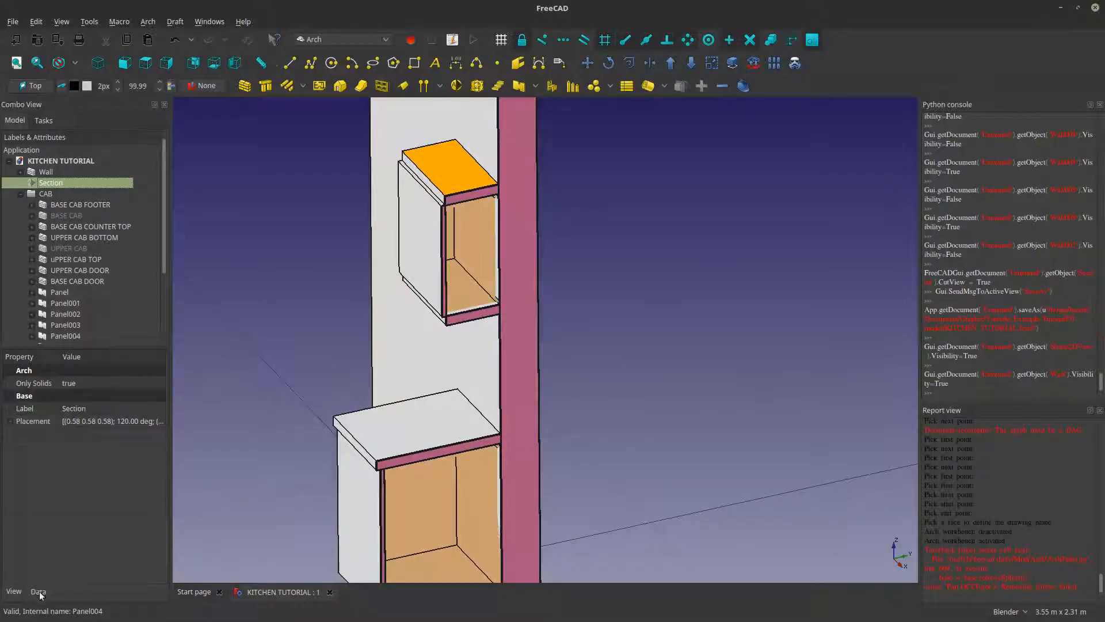
pyautogui.click(10, 421)
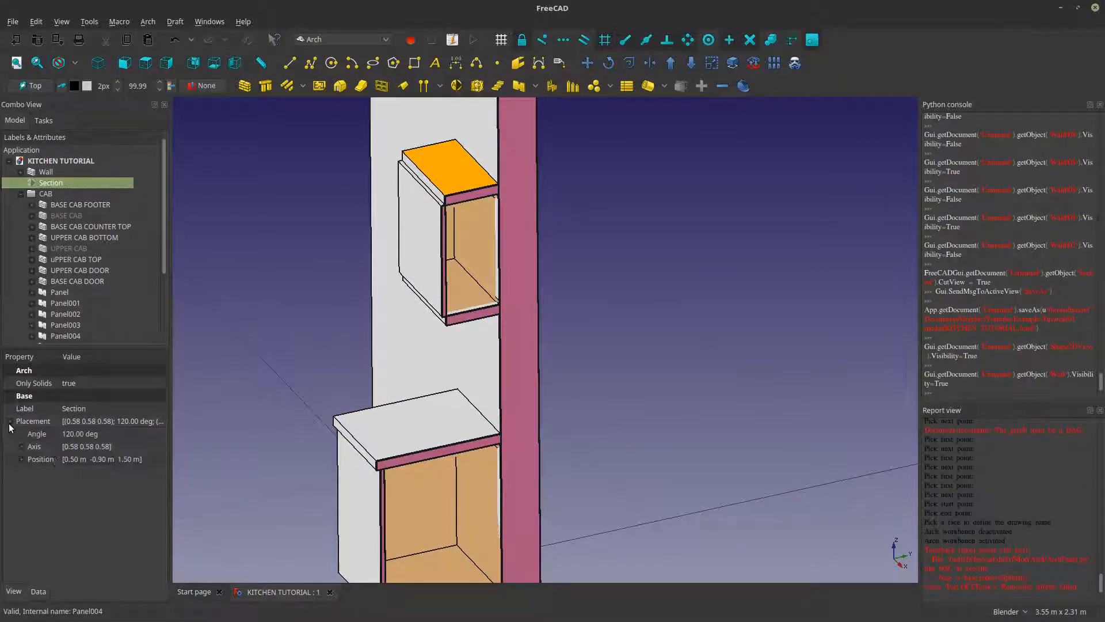
pyautogui.click(22, 458)
pyautogui.click(95, 496)
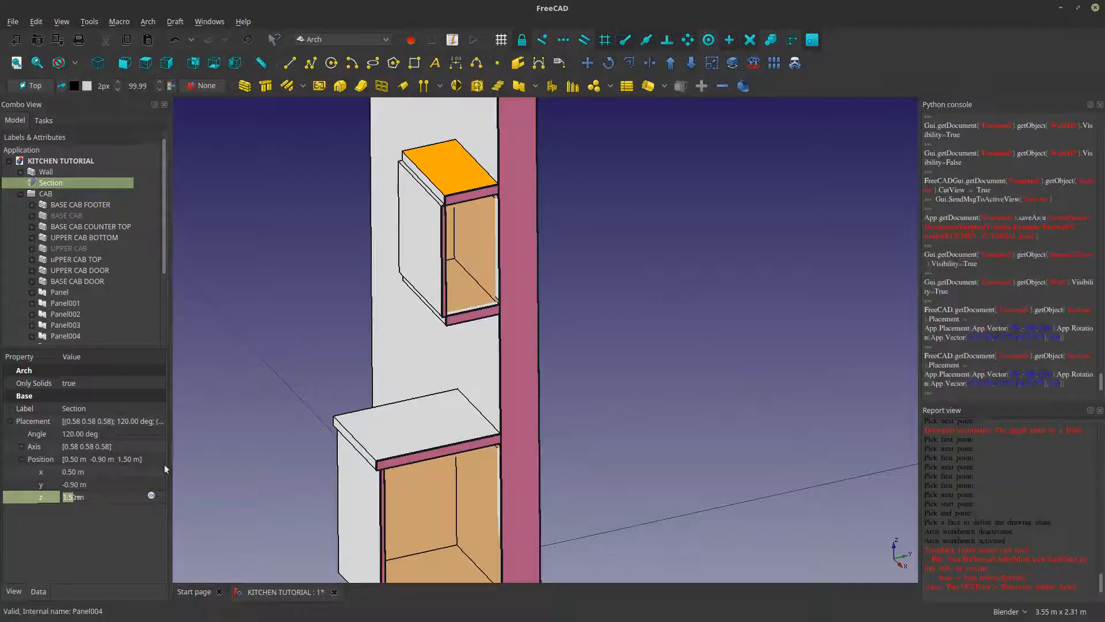
pyautogui.click(247, 39)
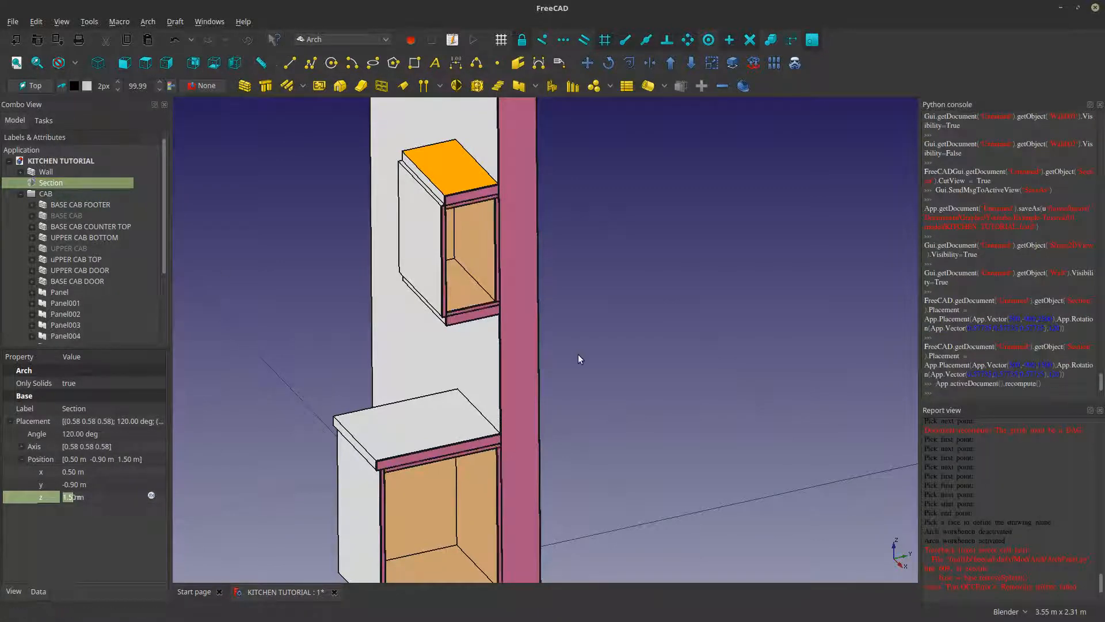
# - Examine the section cut through the upper cabinet's panels and the joints between them and the wall
pyautogui.scroll(5, 499, 283)
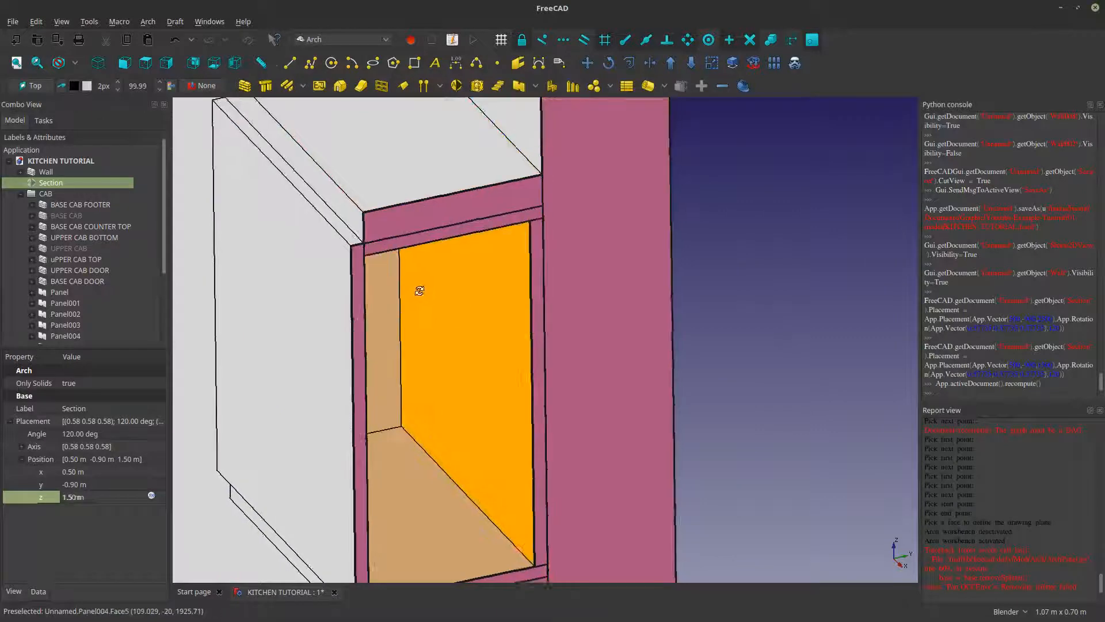
pyautogui.moveTo(419, 291); pyautogui.dragTo(431, 382, button='middle')
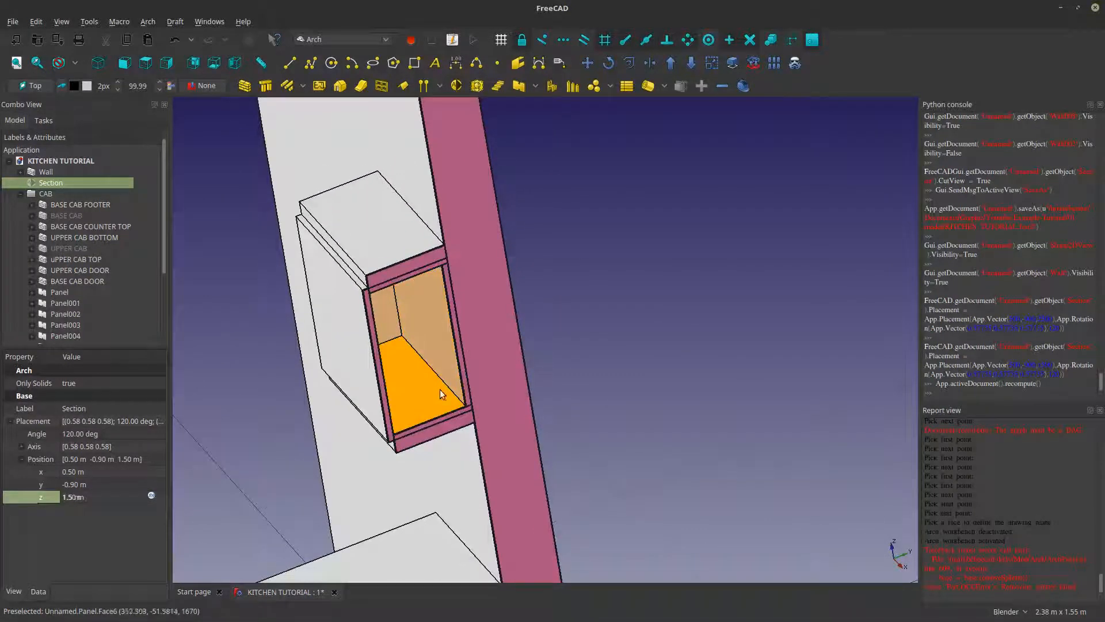
pyautogui.scroll(6, 443, 391)
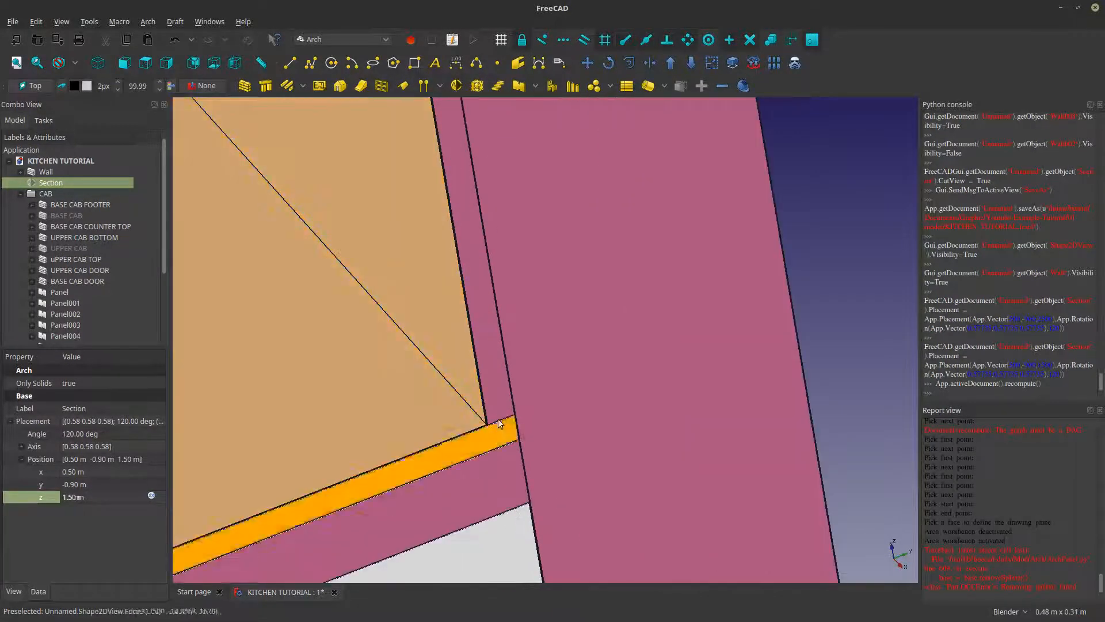
pyautogui.scroll(-8, 499, 423)
pyautogui.moveTo(494, 425); pyautogui.dragTo(439, 383, button='middle')
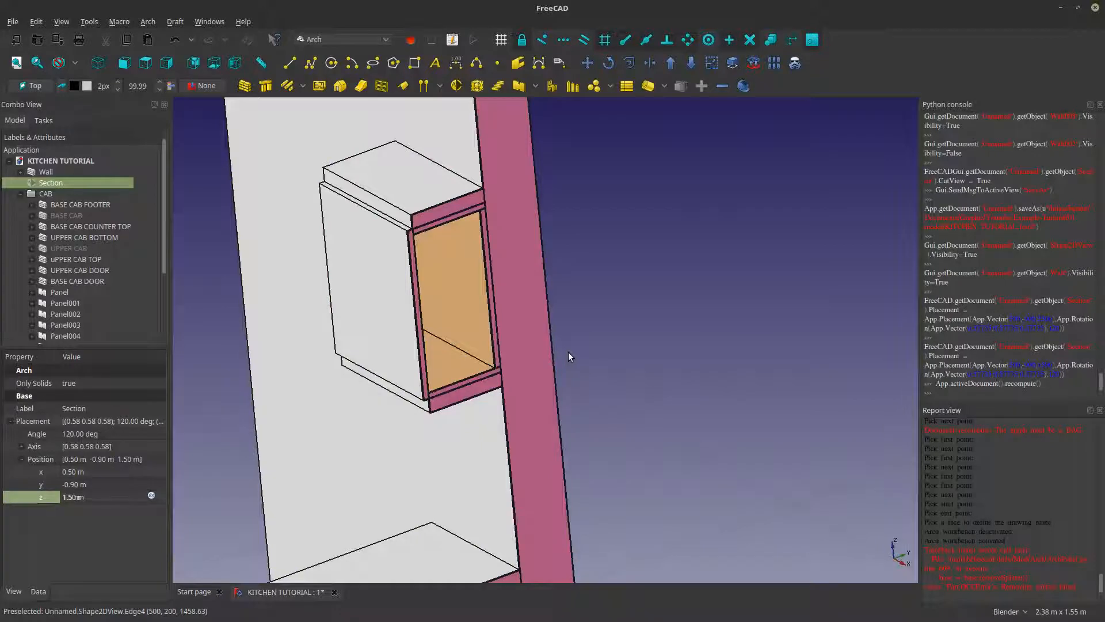
pyautogui.scroll(-2, 568, 353)
pyautogui.moveTo(551, 377); pyautogui.dragTo(514, 385, button='middle')
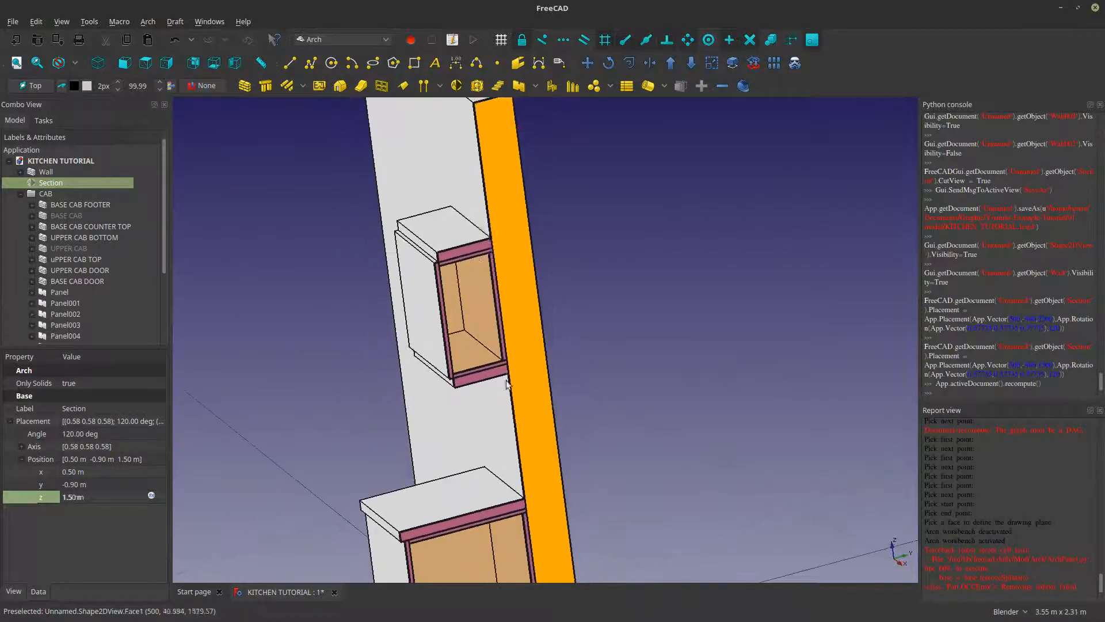
pyautogui.scroll(-2, 476, 305)
pyautogui.keyDown('shift'); pyautogui.moveTo(475, 300); pyautogui.dragTo(474, 193, button='middle'); pyautogui.keyUp('shift')
pyautogui.scroll(2, 437, 268)
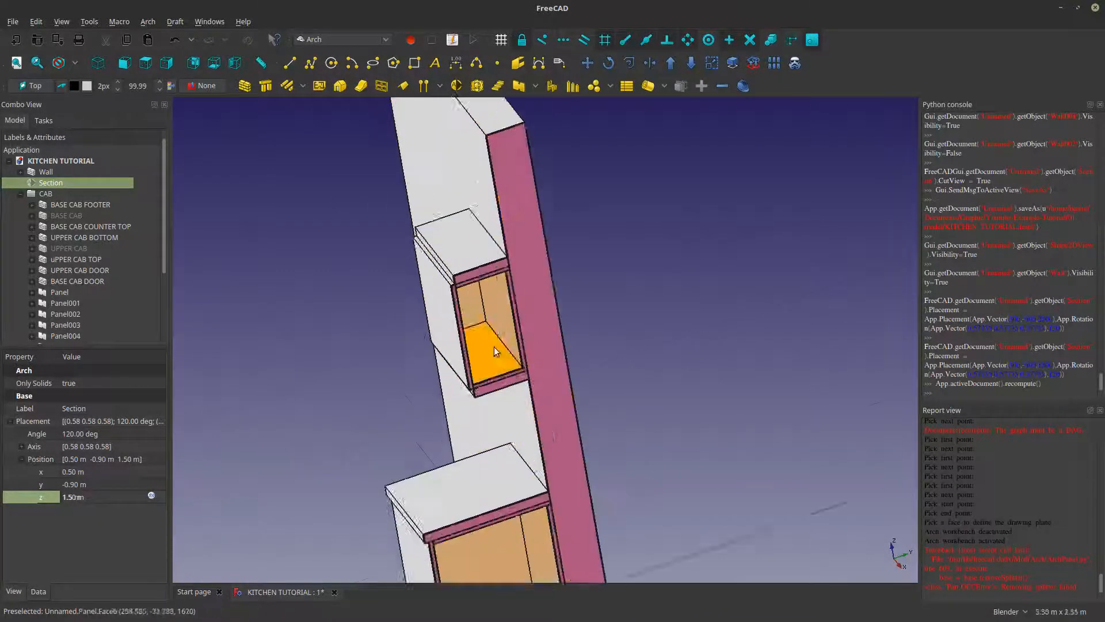
# - Select the upper cabinet door's front and back faces and switch to the Part workbench
pyautogui.scroll(1, 437, 321)
pyautogui.click(437, 321)
pyautogui.scroll(1, 498, 311)
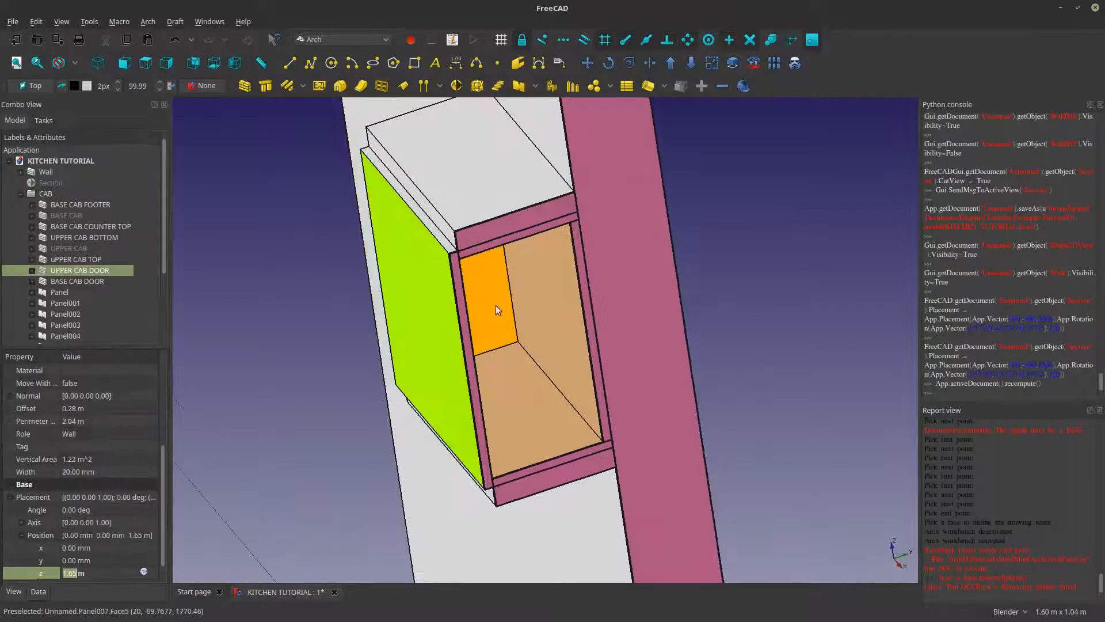
pyautogui.click(679, 148)
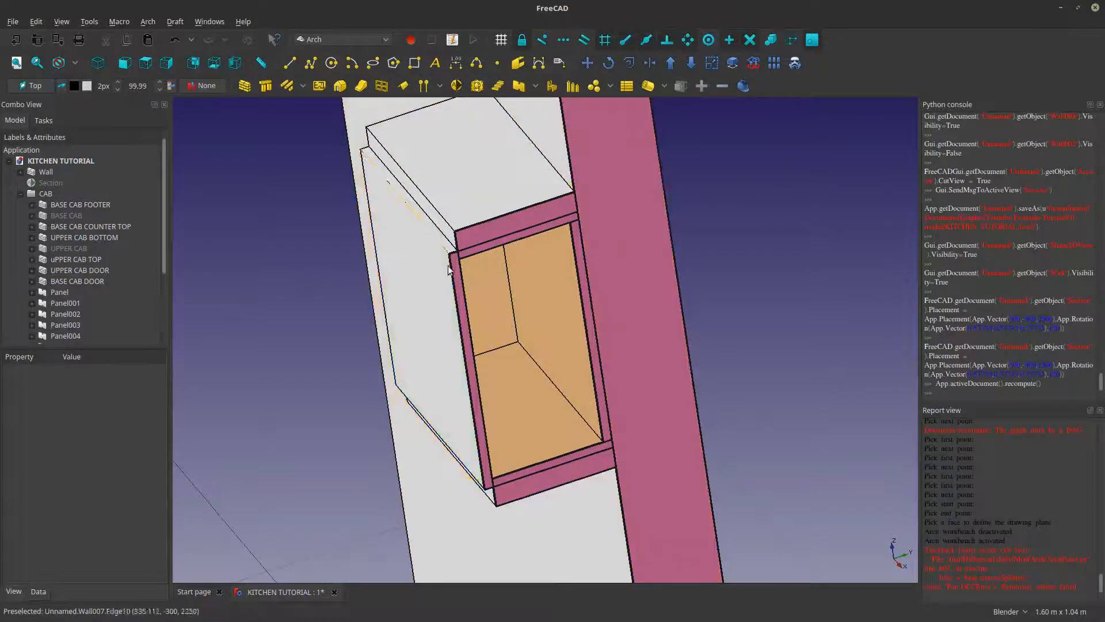
pyautogui.click(430, 298)
pyautogui.moveTo(431, 298); pyautogui.dragTo(367, 36, button='middle')
pyautogui.click(366, 38)
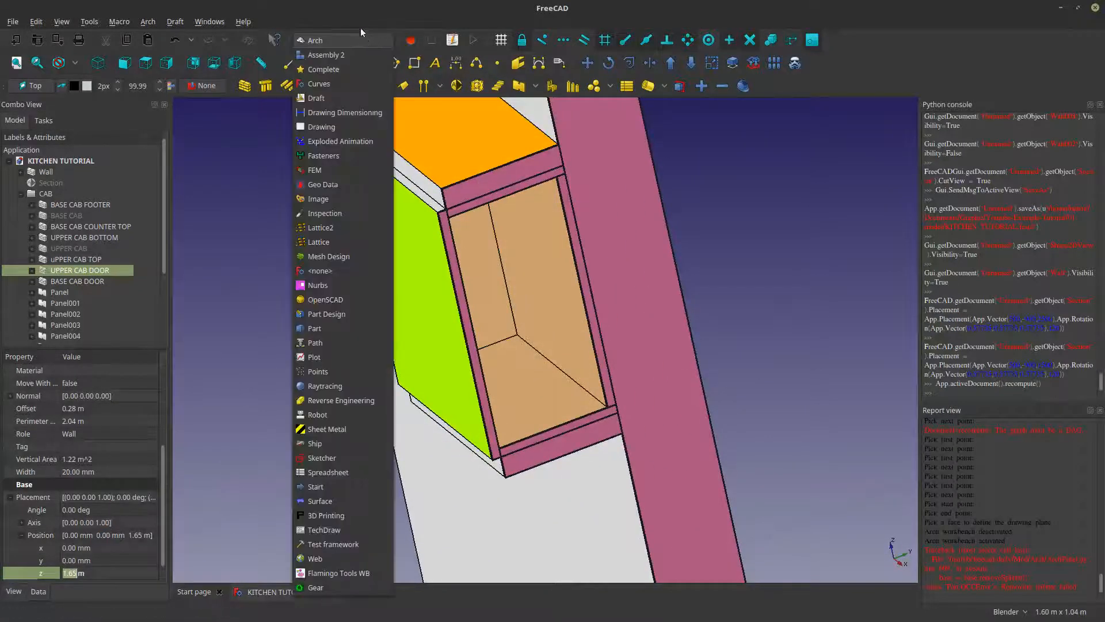
pyautogui.click(327, 328)
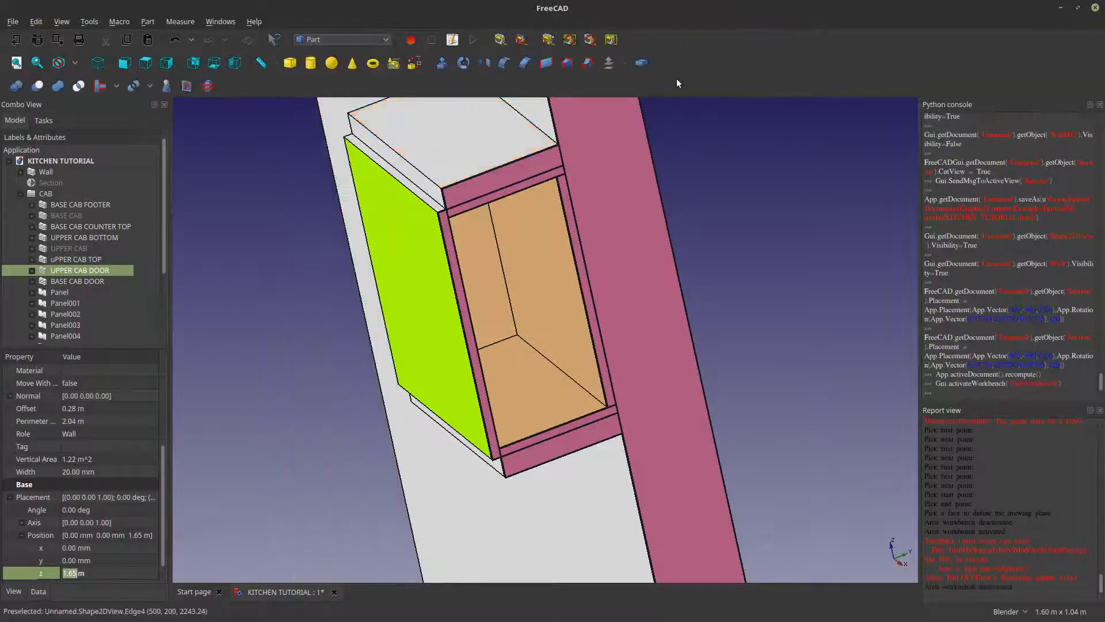
# - Apply the Thickness tool to the selected upper cabinet door faces with a thickness of 0.1 m
pyautogui.click(645, 63)
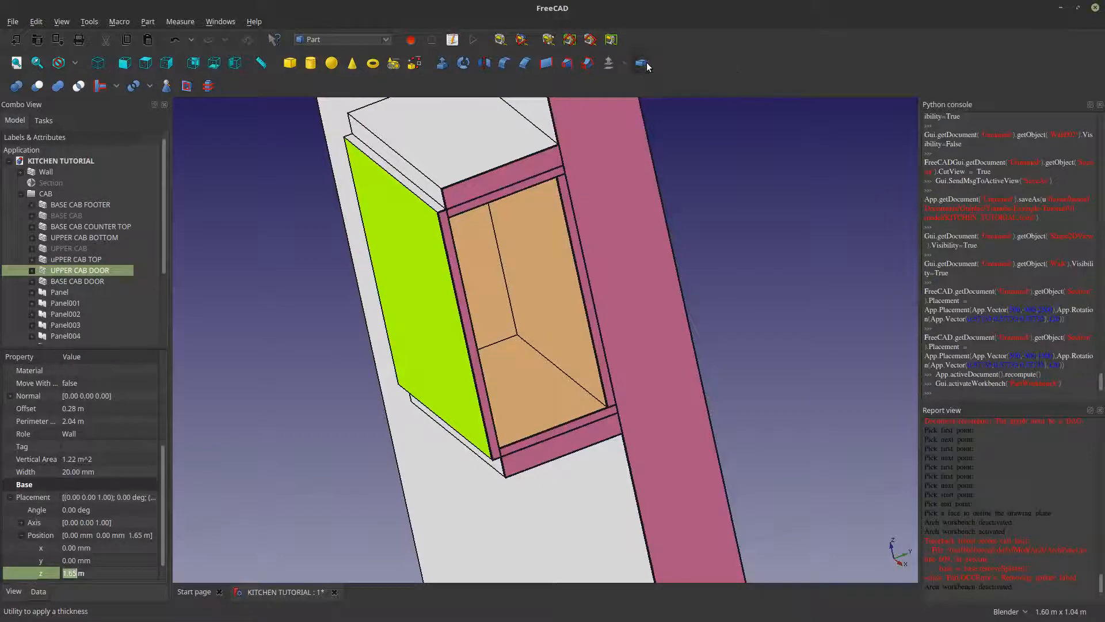
pyautogui.moveTo(470, 232); pyautogui.dragTo(511, 237, button='middle')
pyautogui.moveTo(739, 385); pyautogui.dragTo(767, 389, button='middle')
pyautogui.tripleClick(133, 198)
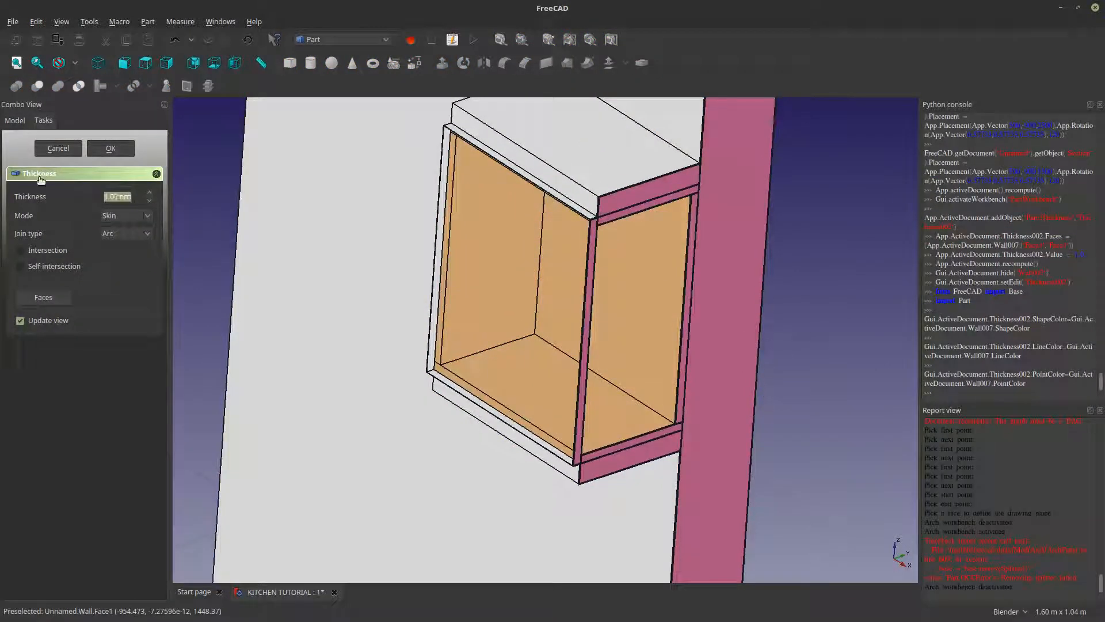
pyautogui.write('0.1')
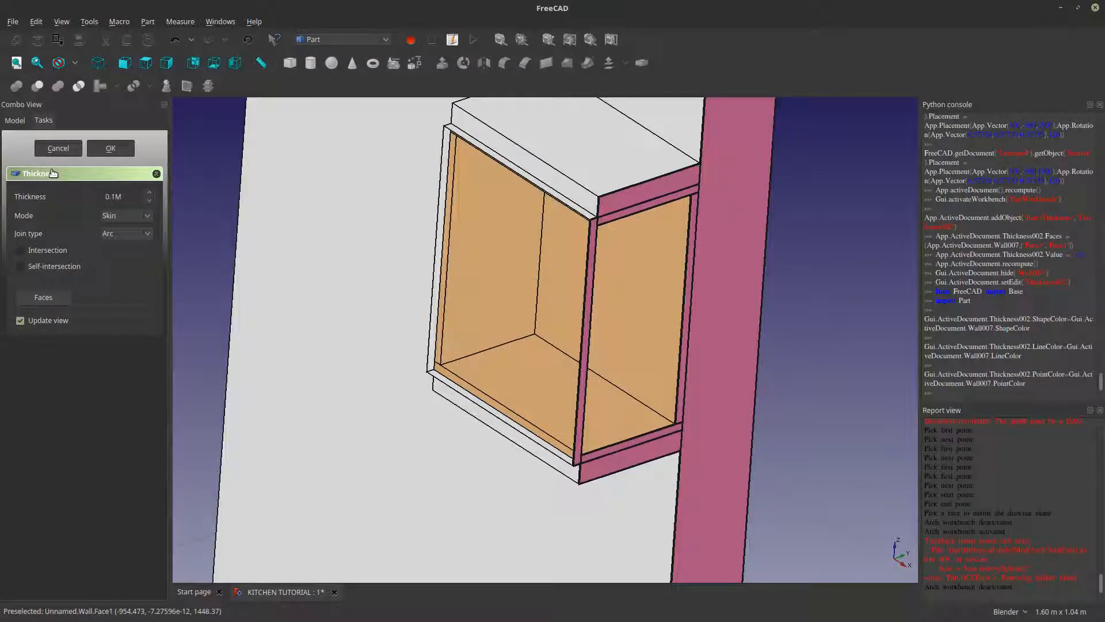
pyautogui.write('m')
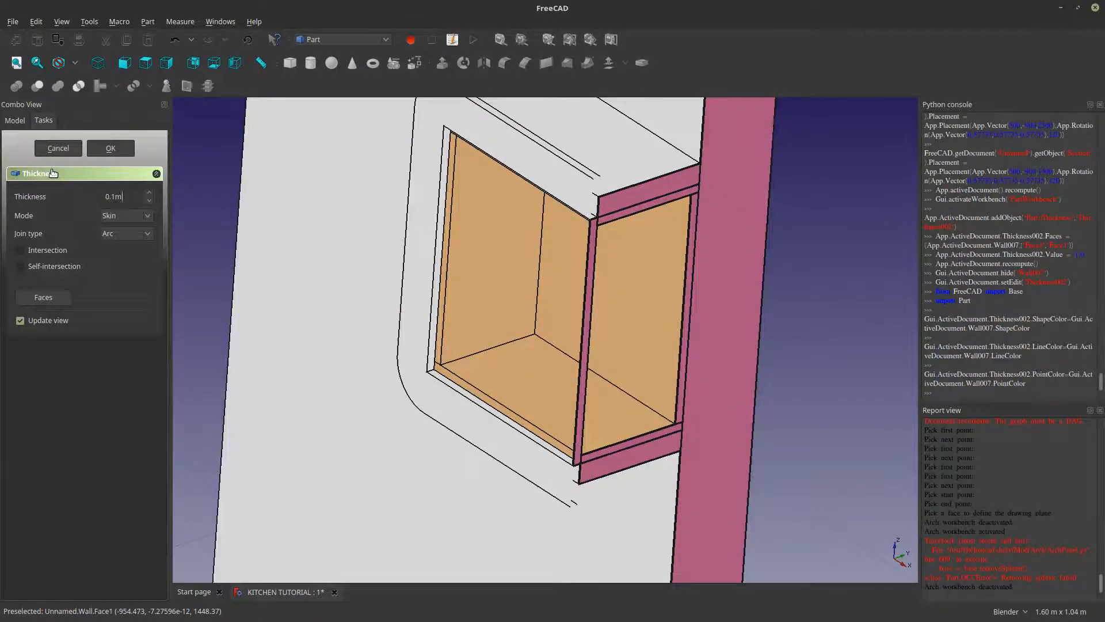
pyautogui.scroll(-3, 547, 381)
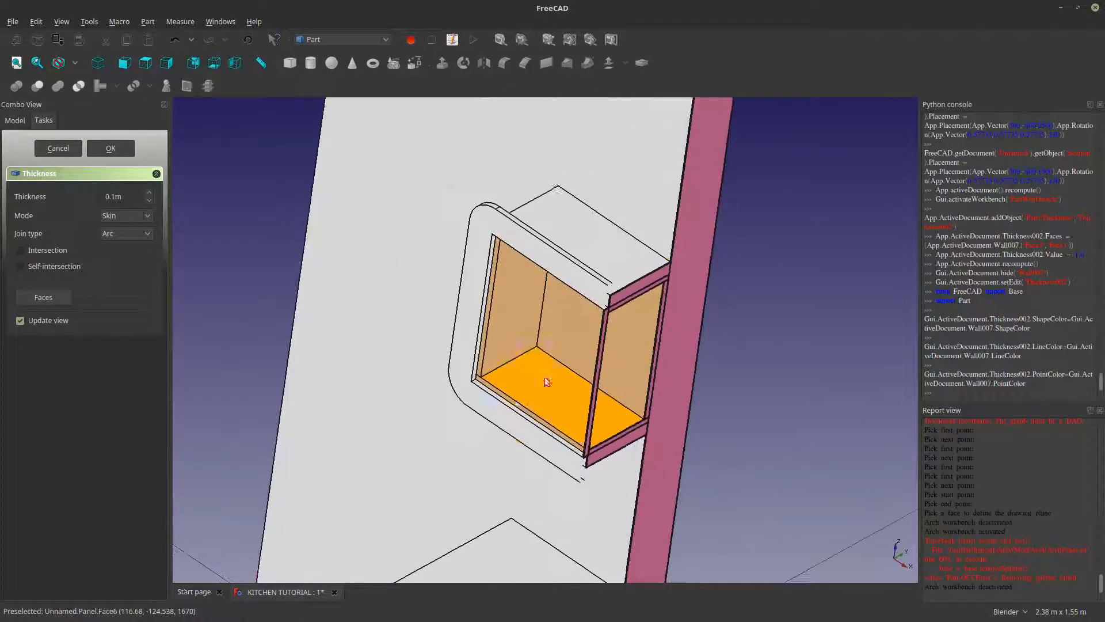
pyautogui.scroll(3, 495, 223)
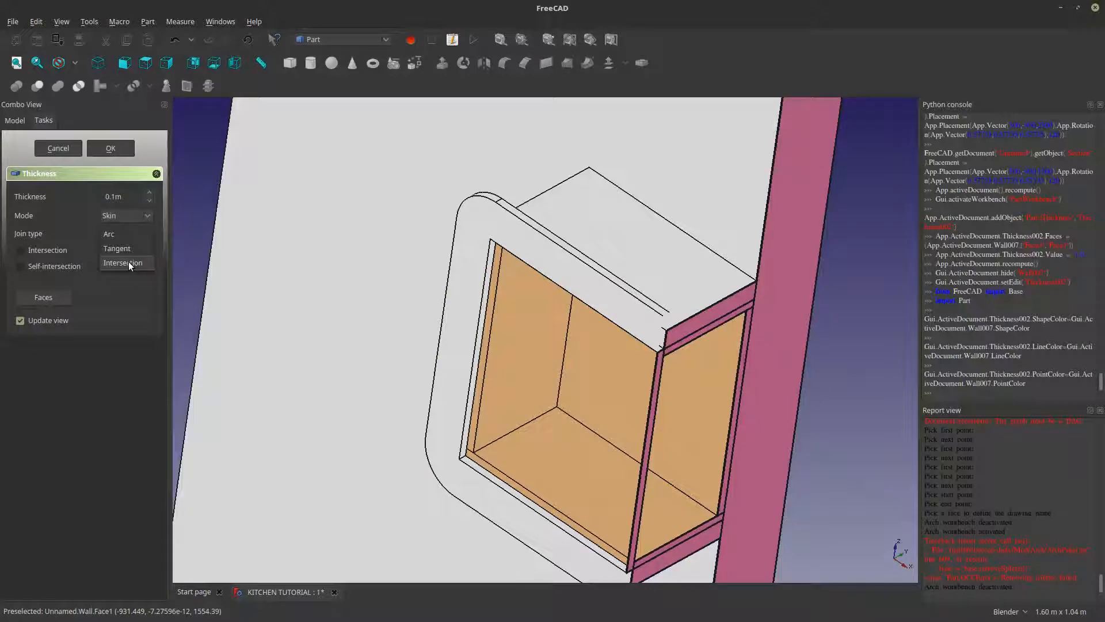
# - Set the door Thickness's join type to Intersection and its thickness to -0.1 m, and accept it
pyautogui.click(129, 263)
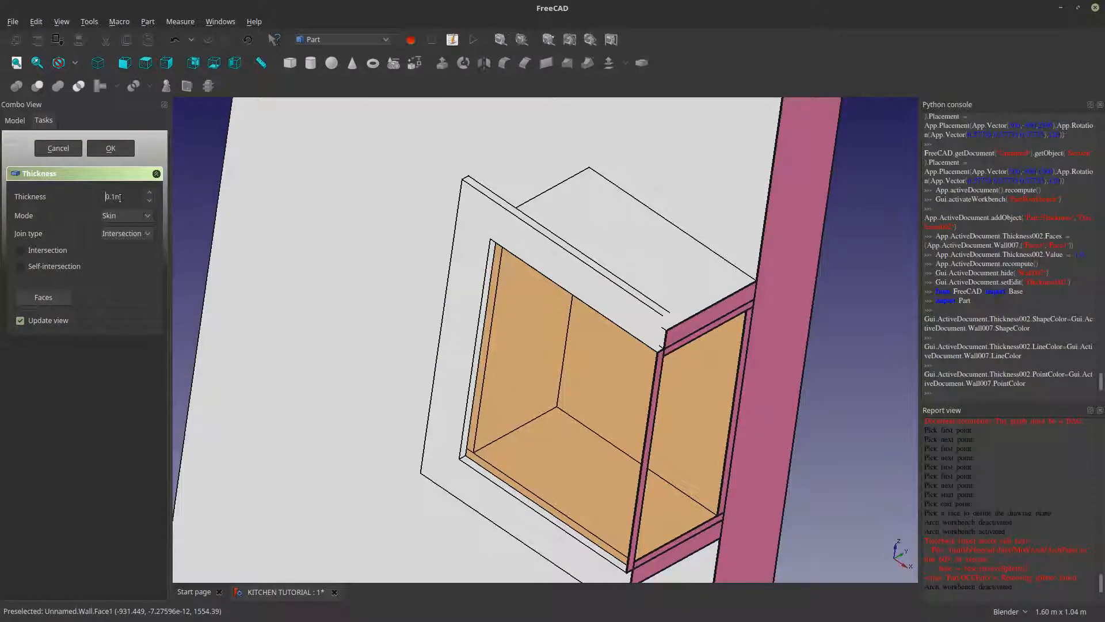
pyautogui.write('1')
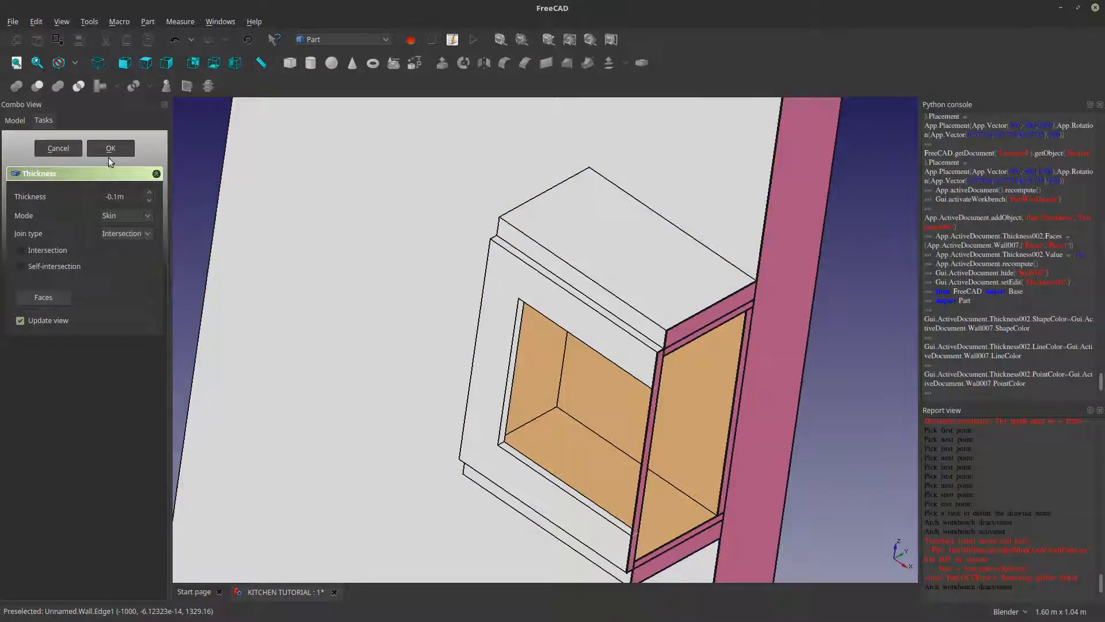
pyautogui.click(111, 149)
pyautogui.scroll(-3, 562, 369)
pyautogui.moveTo(561, 368); pyautogui.dragTo(520, 365, button='middle')
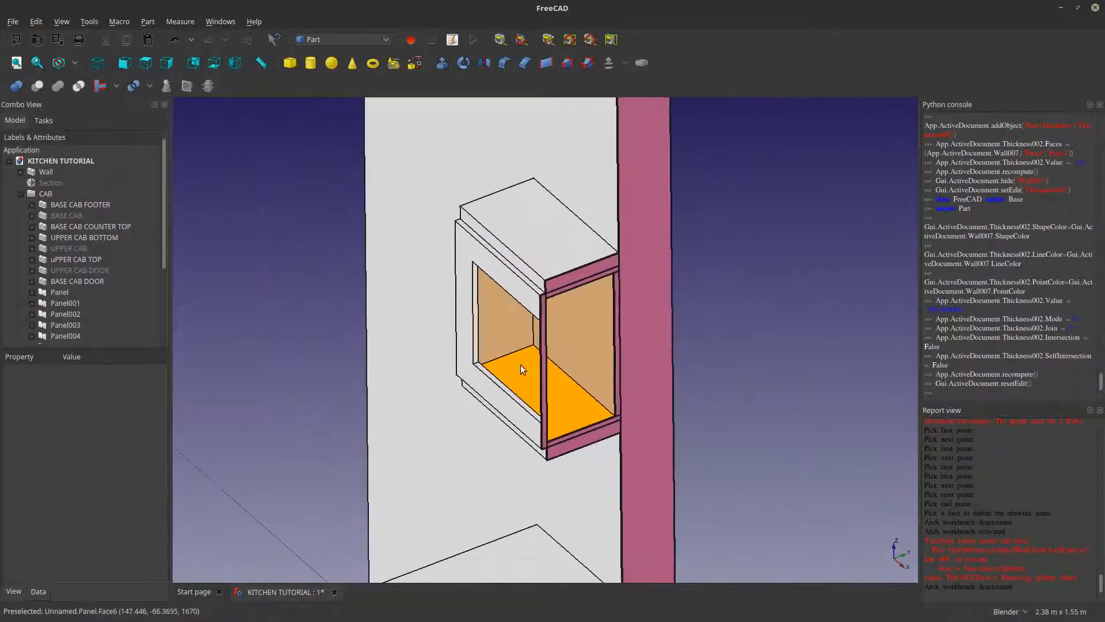
# - Rename the upper cabinet door's Thickness object as "upper cab door" and move it into the CAB group
pyautogui.scroll(5, 455, 243)
pyautogui.scroll(-3, 455, 243)
pyautogui.scroll(-3, 117, 295)
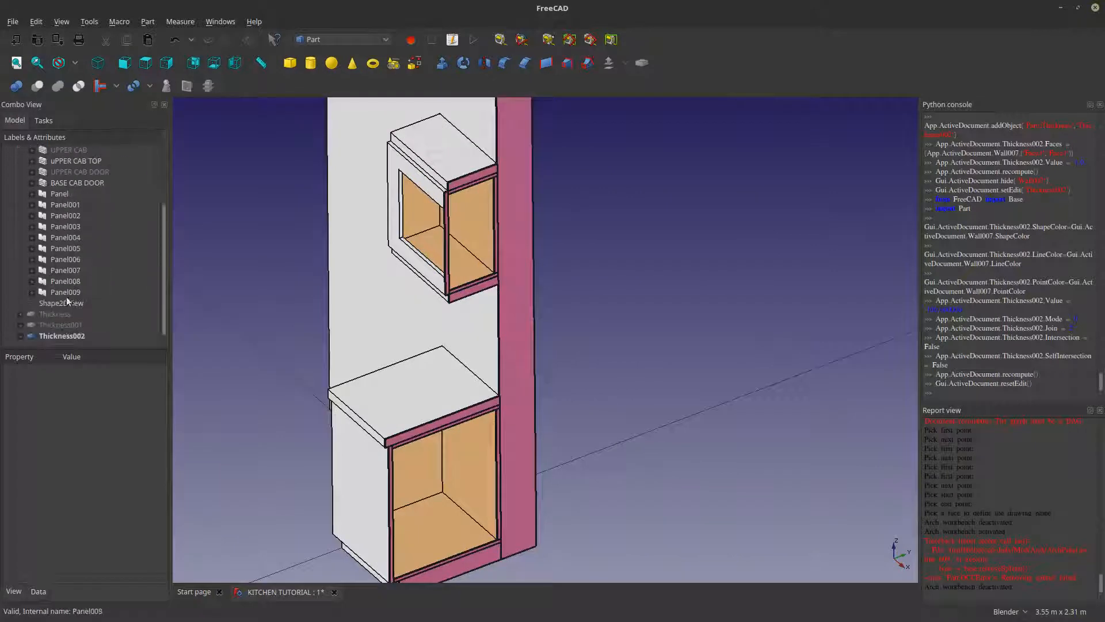
pyautogui.click(61, 334)
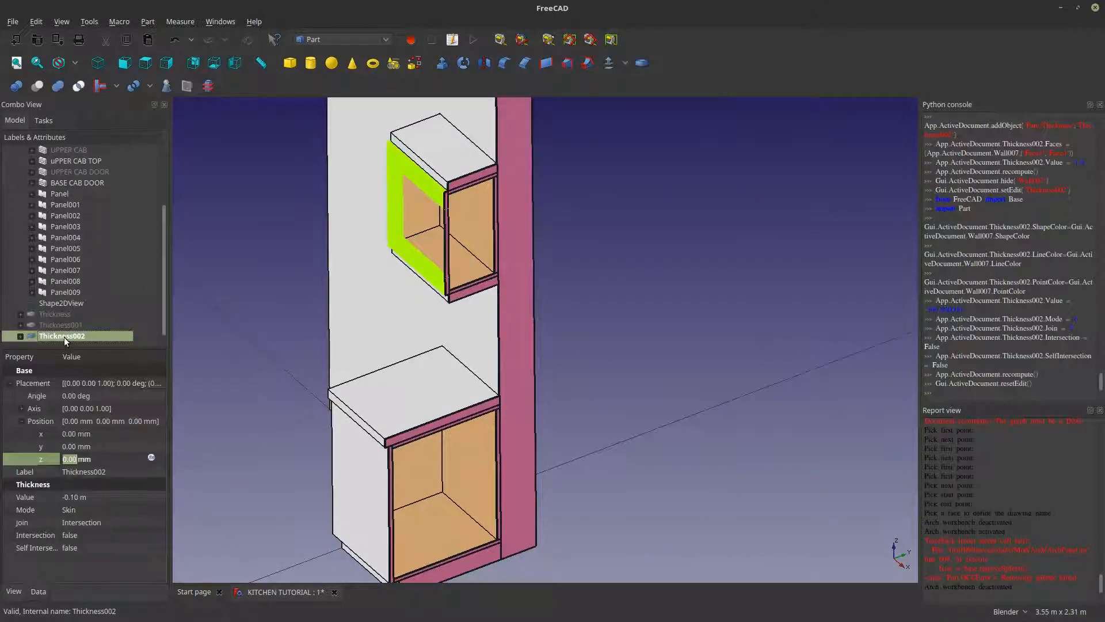
pyautogui.rightClick(63, 336)
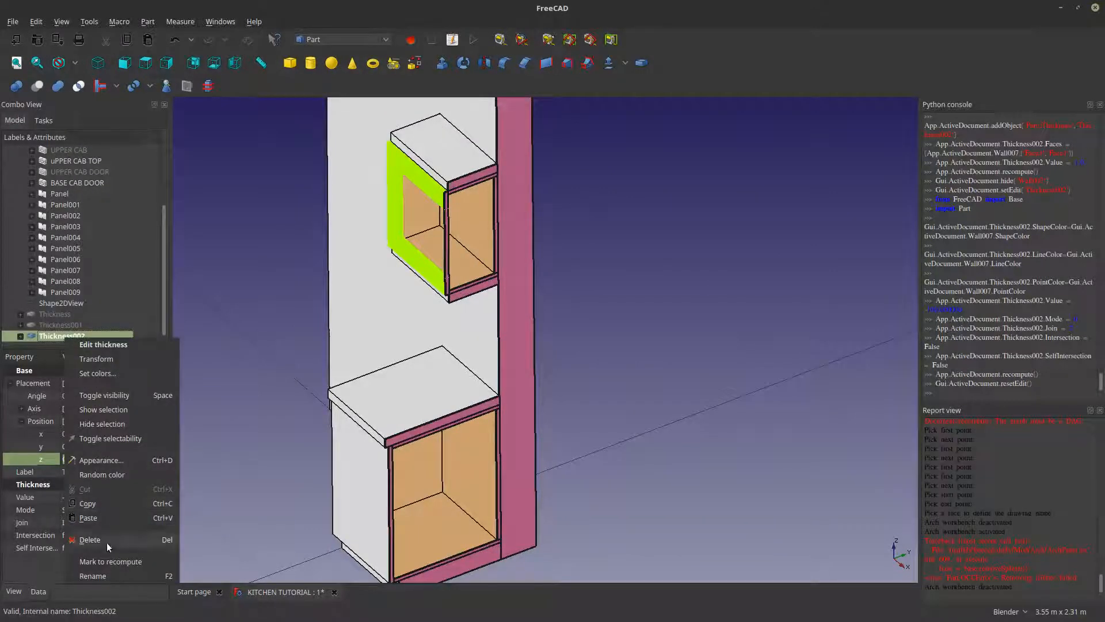
pyautogui.click(102, 576)
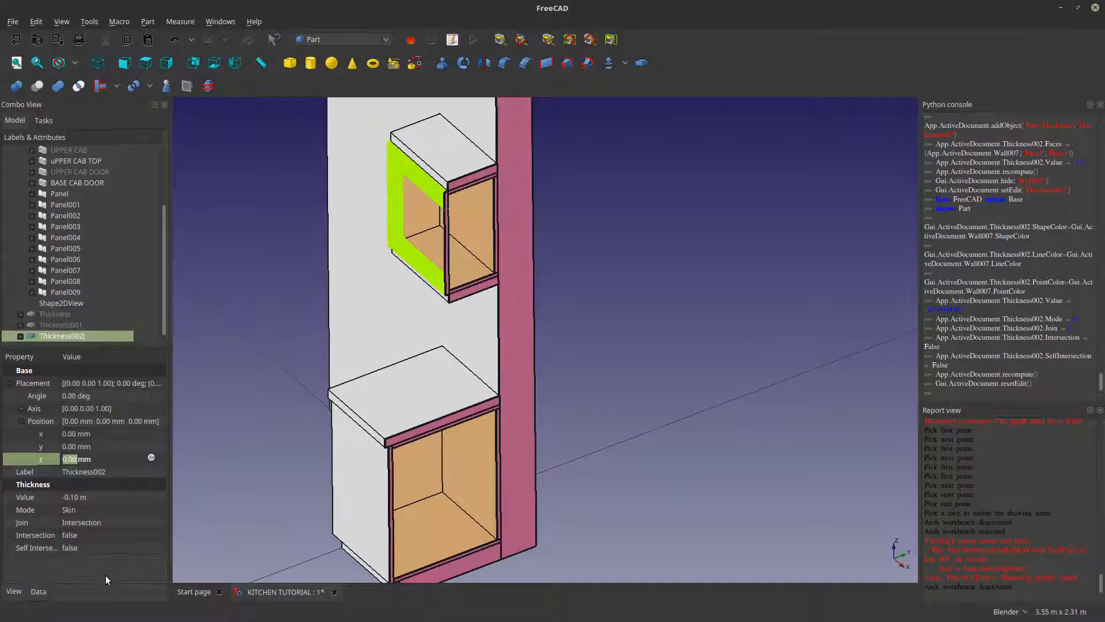
pyautogui.press('Return')
pyautogui.press('F2')
pyautogui.write('upper ca bod')
pyautogui.press('Return')
pyautogui.rightClick(78, 338)
pyautogui.click(152, 576)
pyautogui.write('upper cab door')
pyautogui.press('Return')
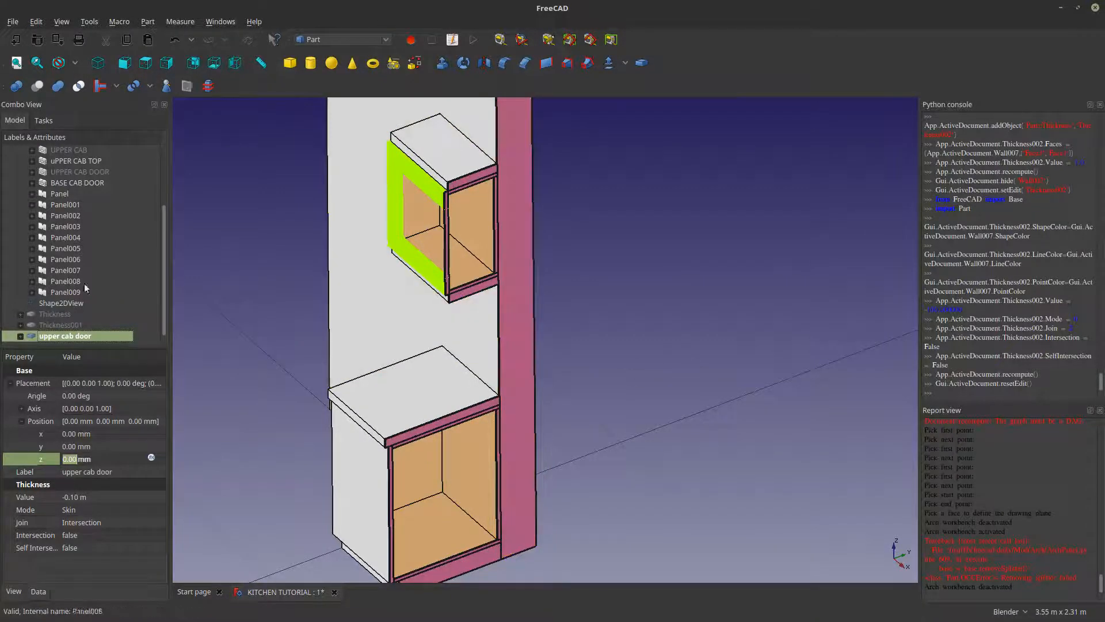
pyautogui.moveTo(69, 337); pyautogui.dragTo(47, 194)
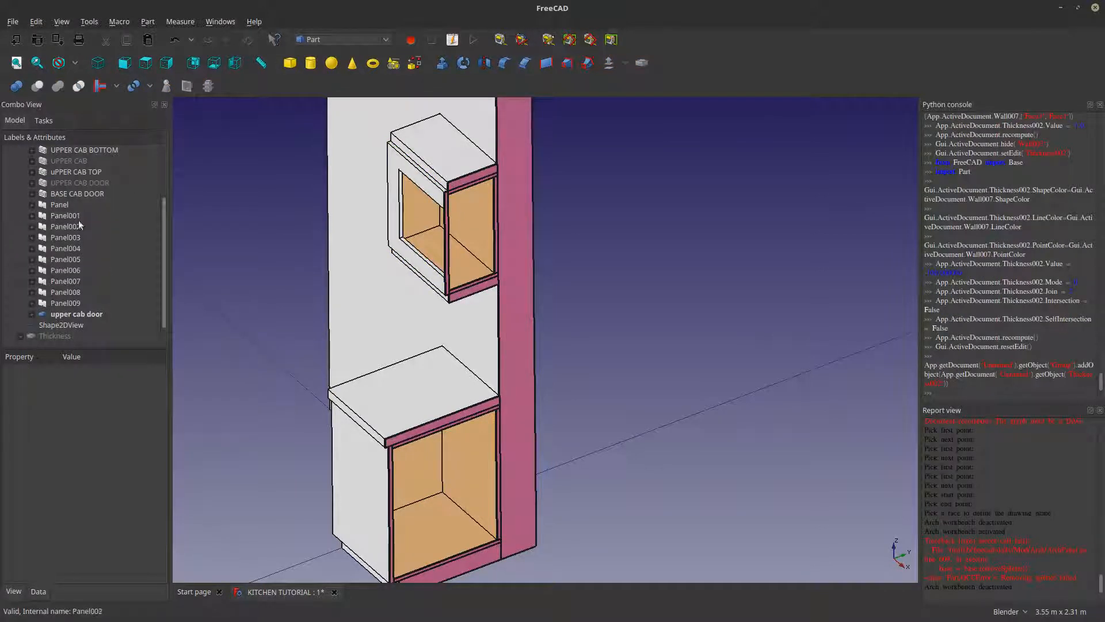
# - Hide the UPPER CAB TOP body above the upper cabinet
pyautogui.click(81, 171)
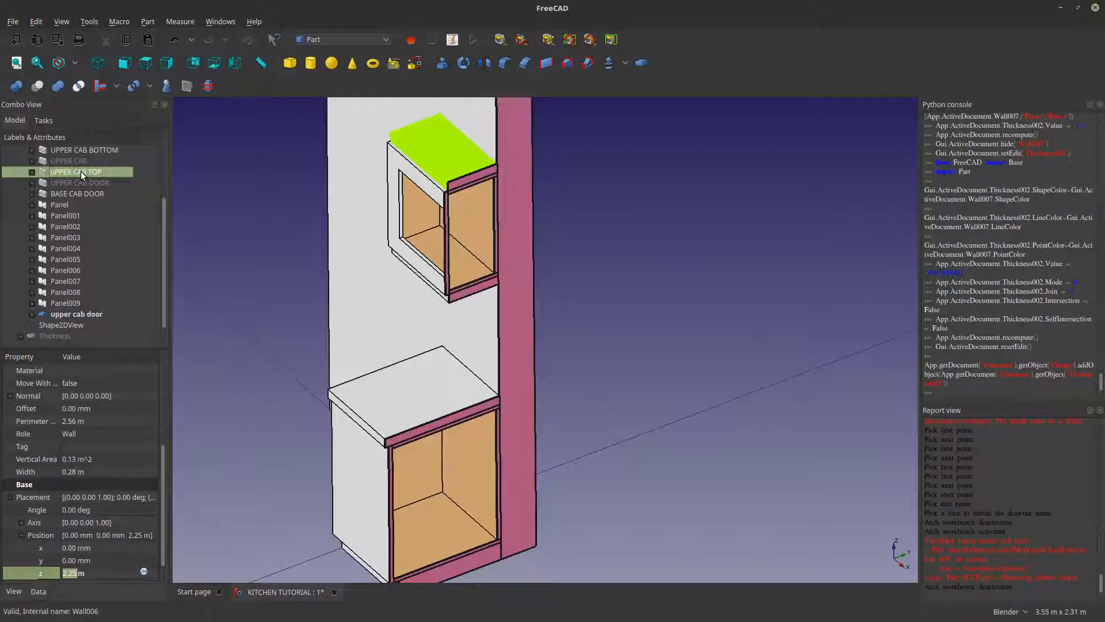
pyautogui.press('space')
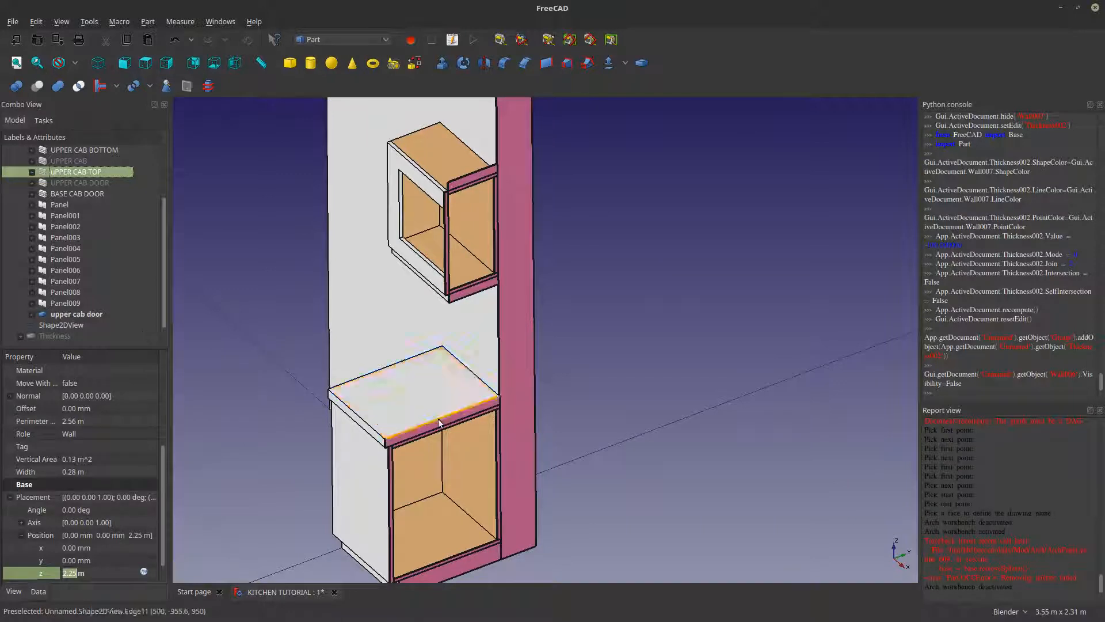
pyautogui.scroll(3, 455, 245)
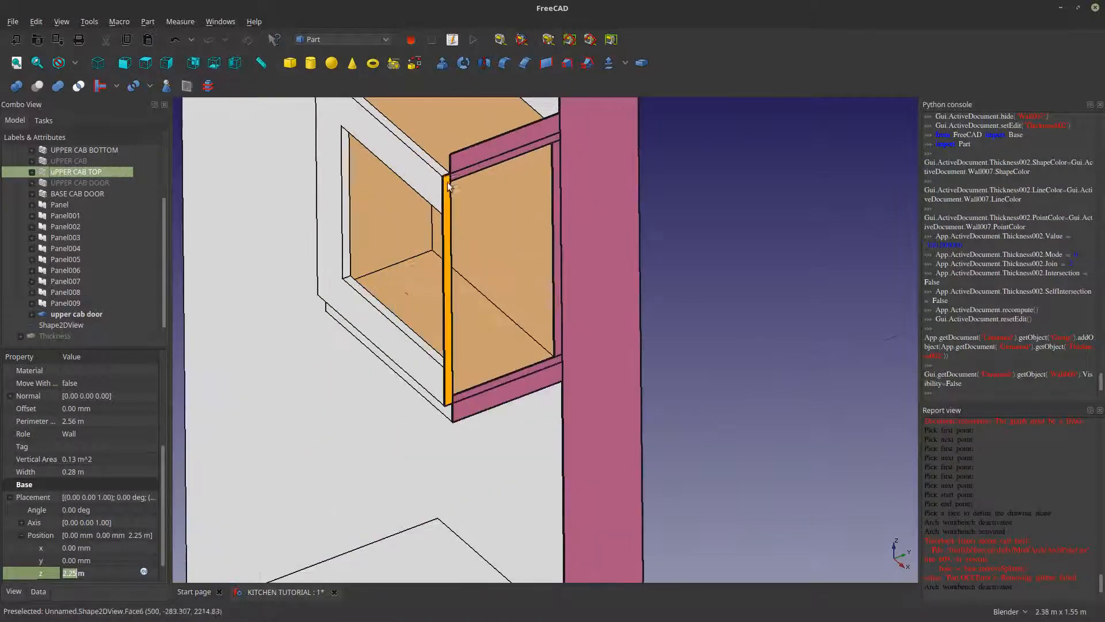
pyautogui.scroll(-3, 448, 176)
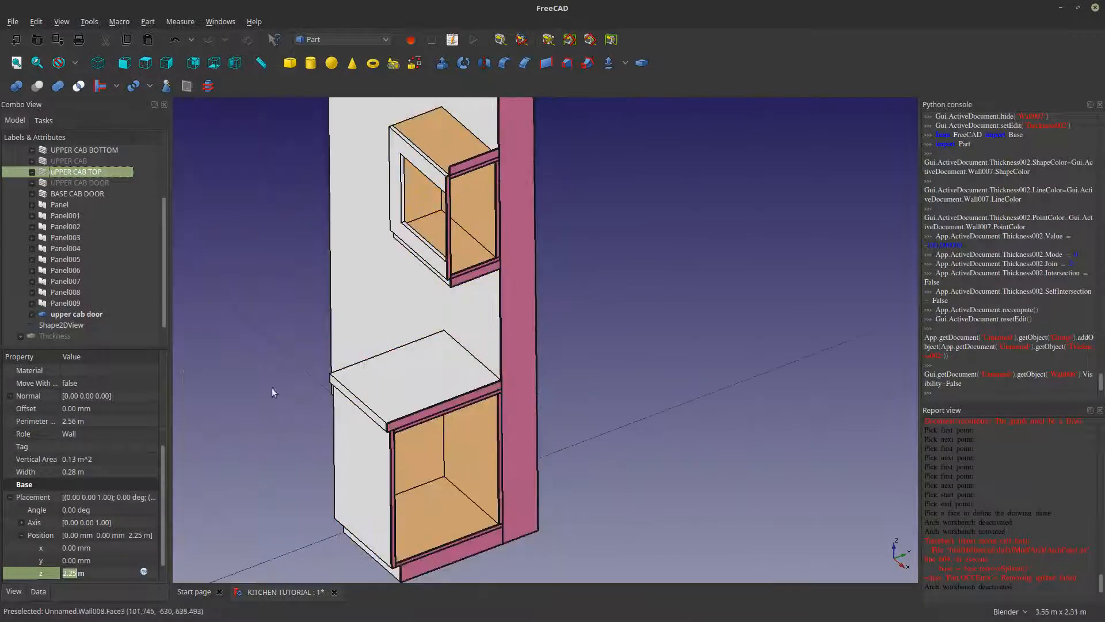
# - Apply the Thickness tool to the base cabinet door's front and back faces with a thickness of -0.1 m and join type Intersection
pyautogui.click(372, 481)
pyautogui.moveTo(371, 481); pyautogui.dragTo(315, 440, button='middle')
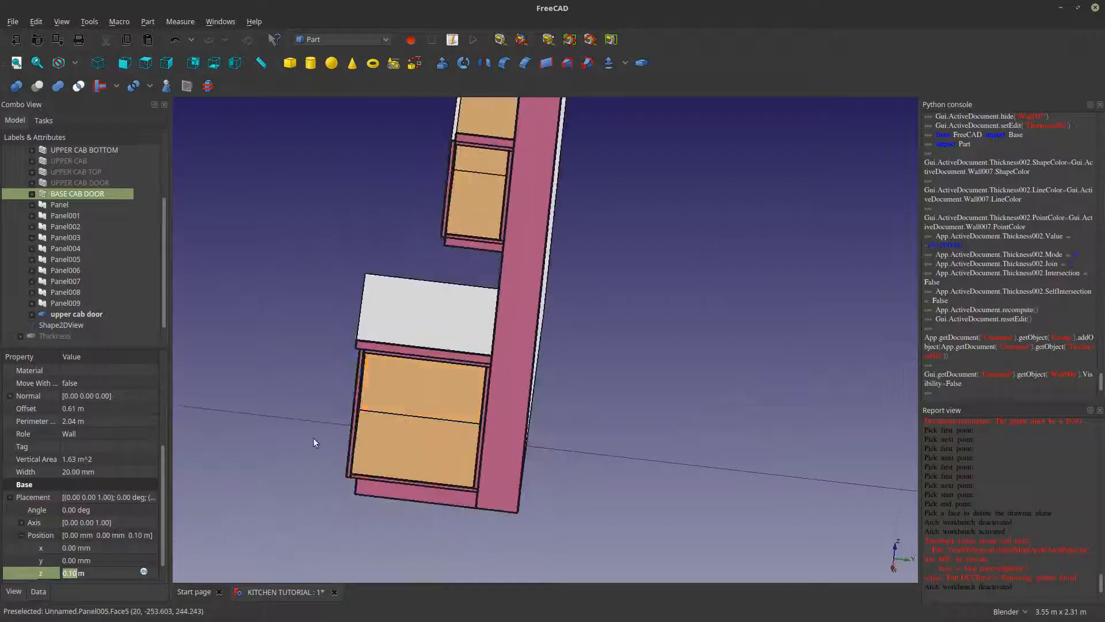
pyautogui.scroll(2, 355, 368)
pyautogui.moveTo(356, 369); pyautogui.dragTo(563, 333, button='middle')
pyautogui.click(642, 62)
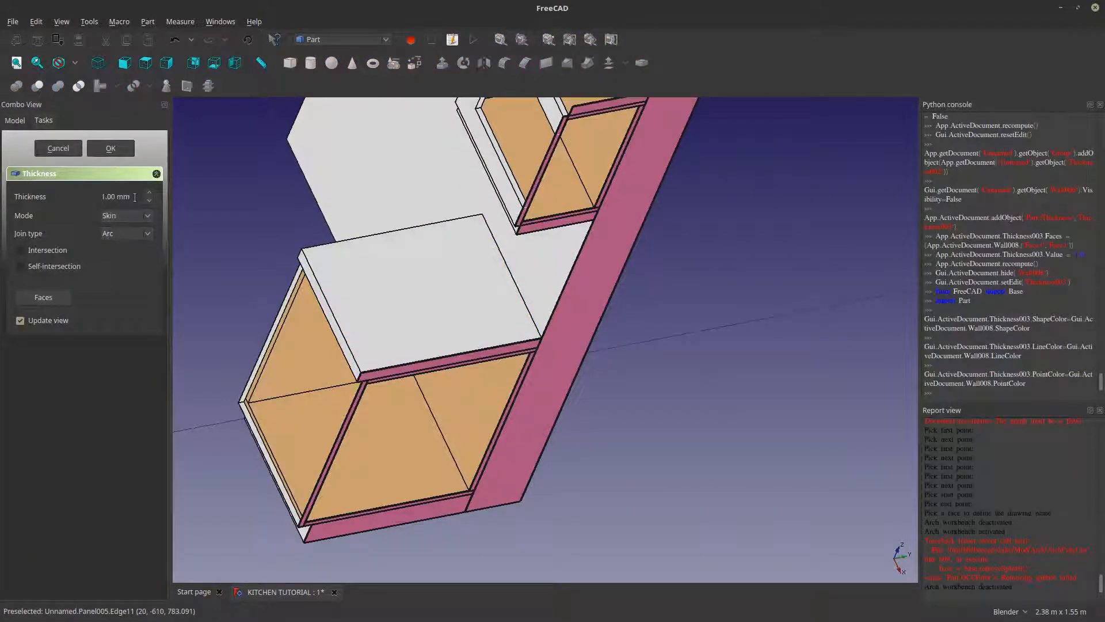
pyautogui.hotkey('ctrl', 'a')
pyautogui.write('0.1m')
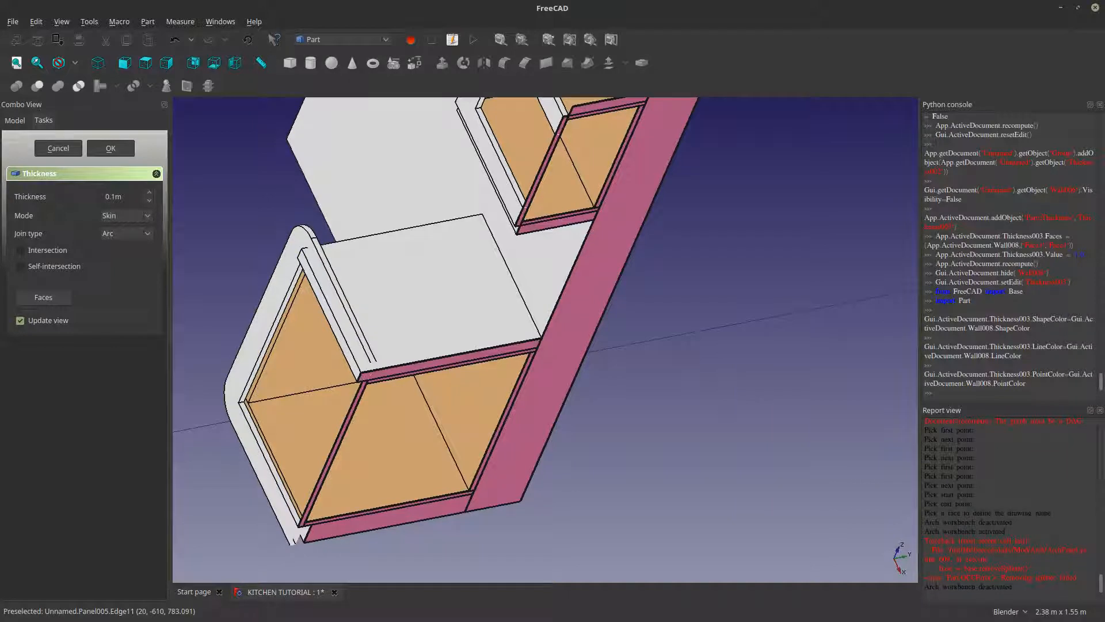
pyautogui.press('Home')
pyautogui.write('-')
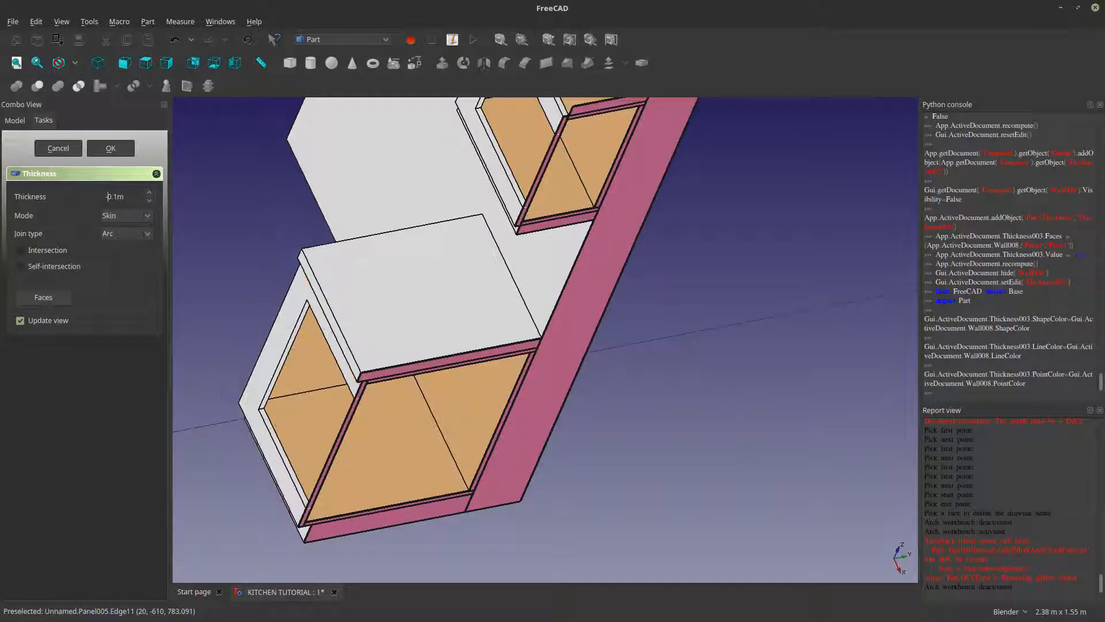
pyautogui.click(126, 264)
pyautogui.click(111, 149)
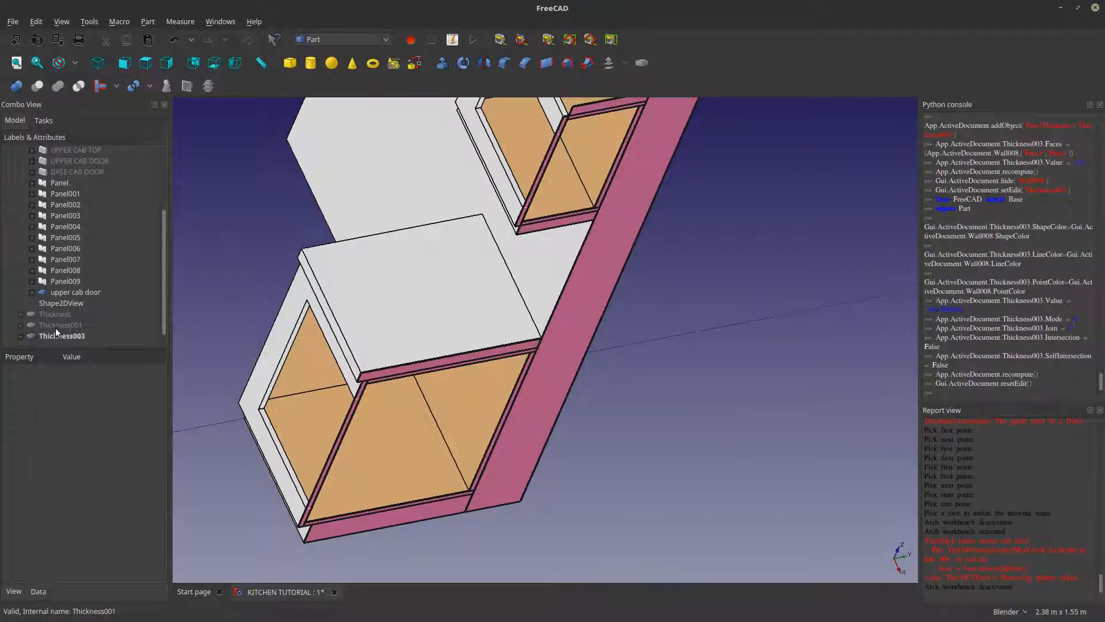
# - Rename the base cabinet door's Thickness object as "base cab door" and move it into the CAB group
pyautogui.click(58, 336)
pyautogui.rightClick(61, 336)
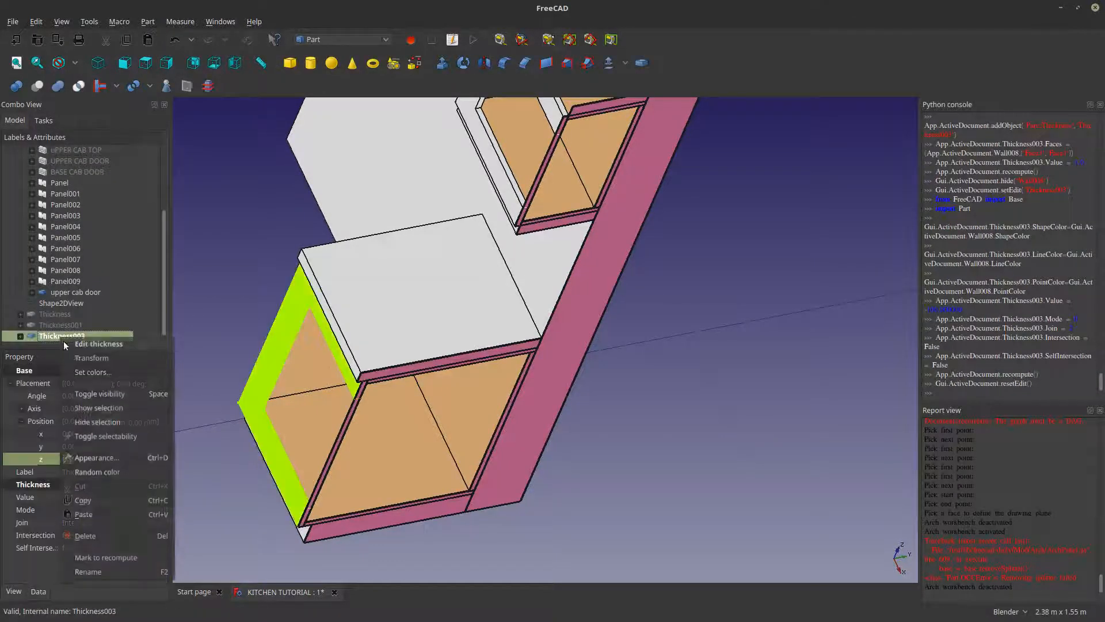
pyautogui.click(102, 575)
pyautogui.press('Return')
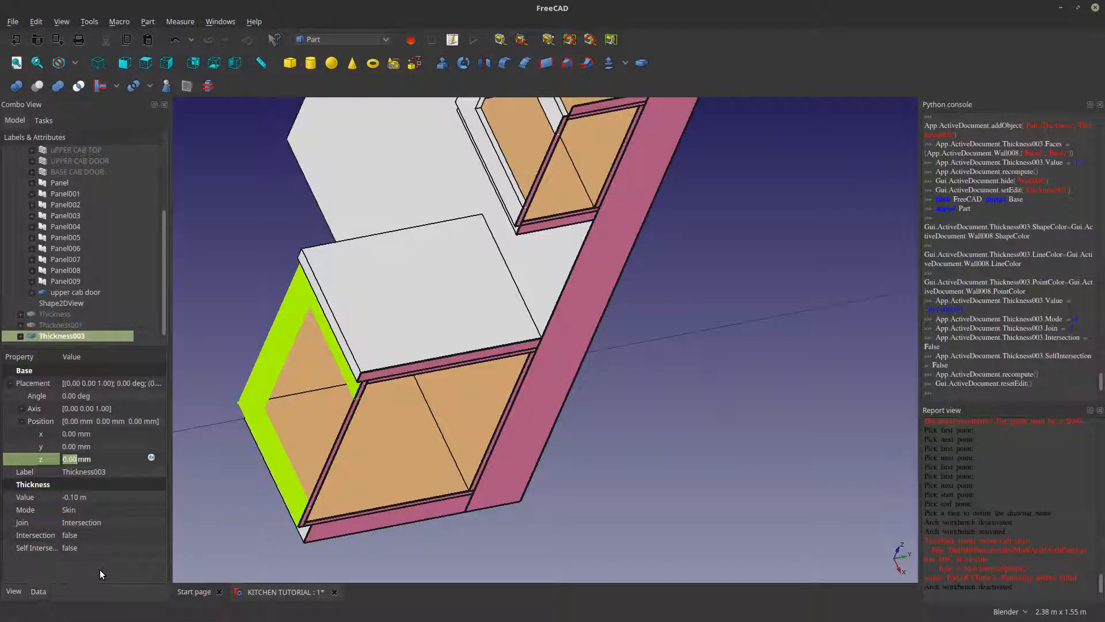
pyautogui.write('base cab door')
pyautogui.press('Return')
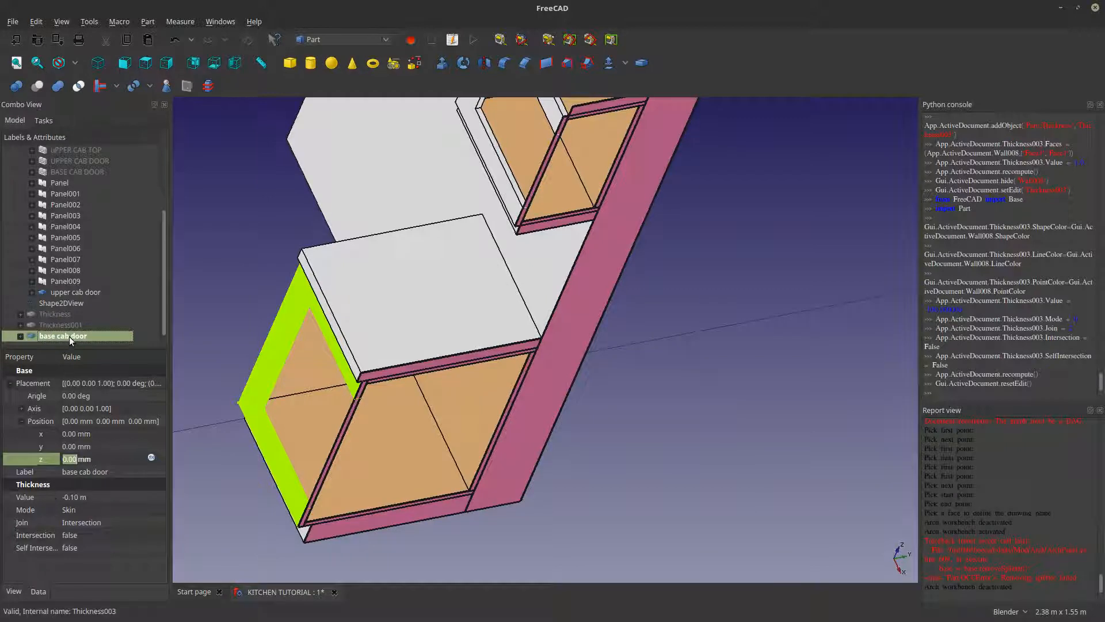
pyautogui.moveTo(69, 336); pyautogui.dragTo(45, 195)
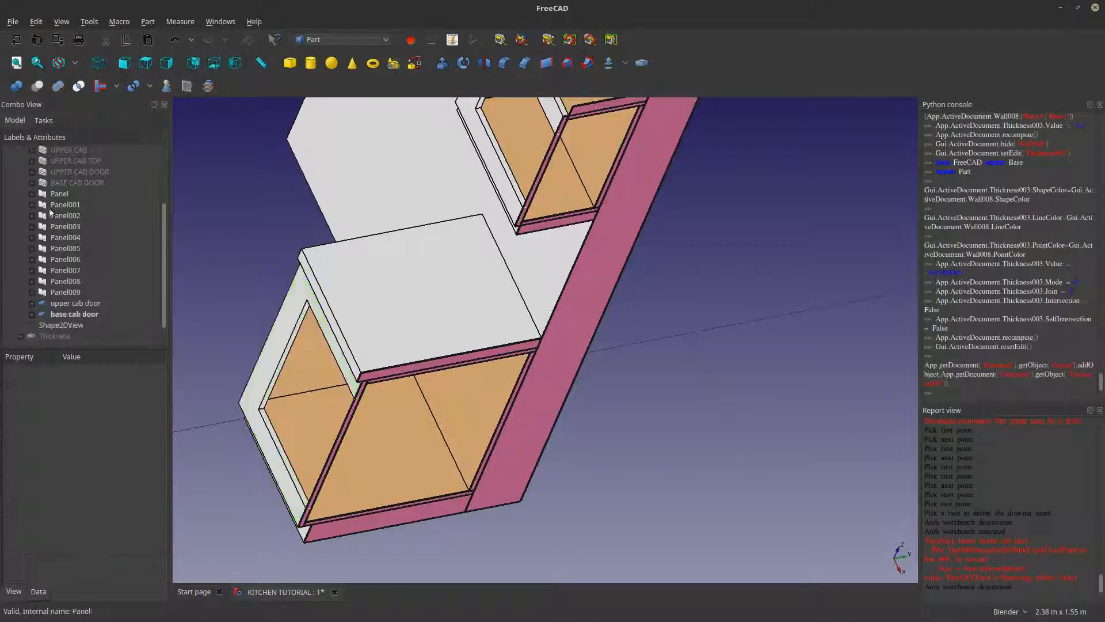
# - Select the Section object and recompute the model to update the section cut through both hollow doors
pyautogui.scroll(1, 69, 196)
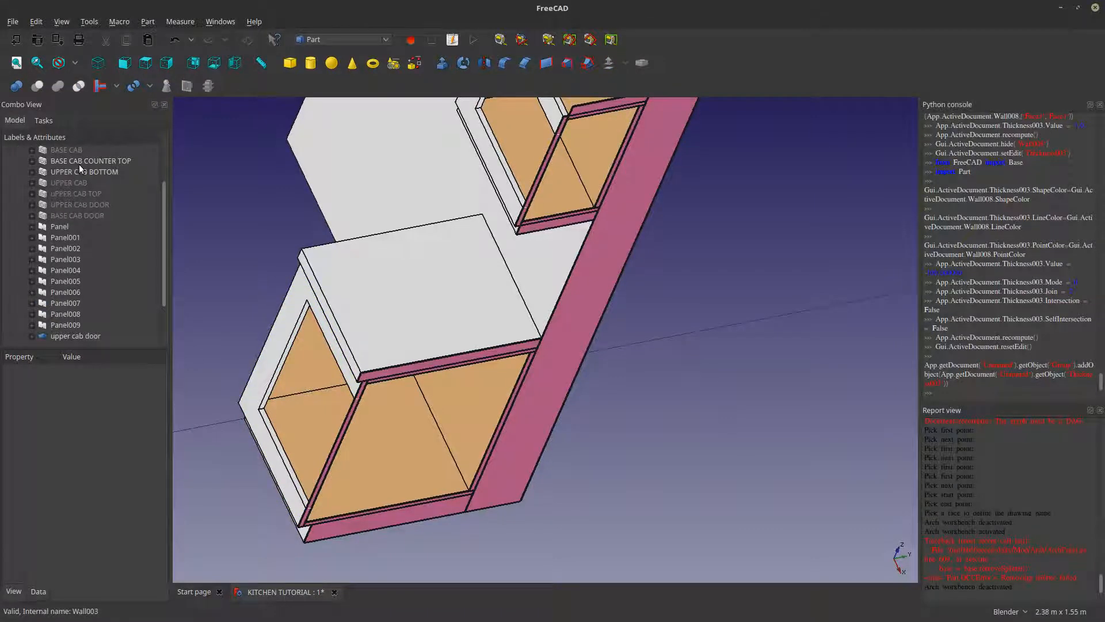
pyautogui.scroll(1, 79, 167)
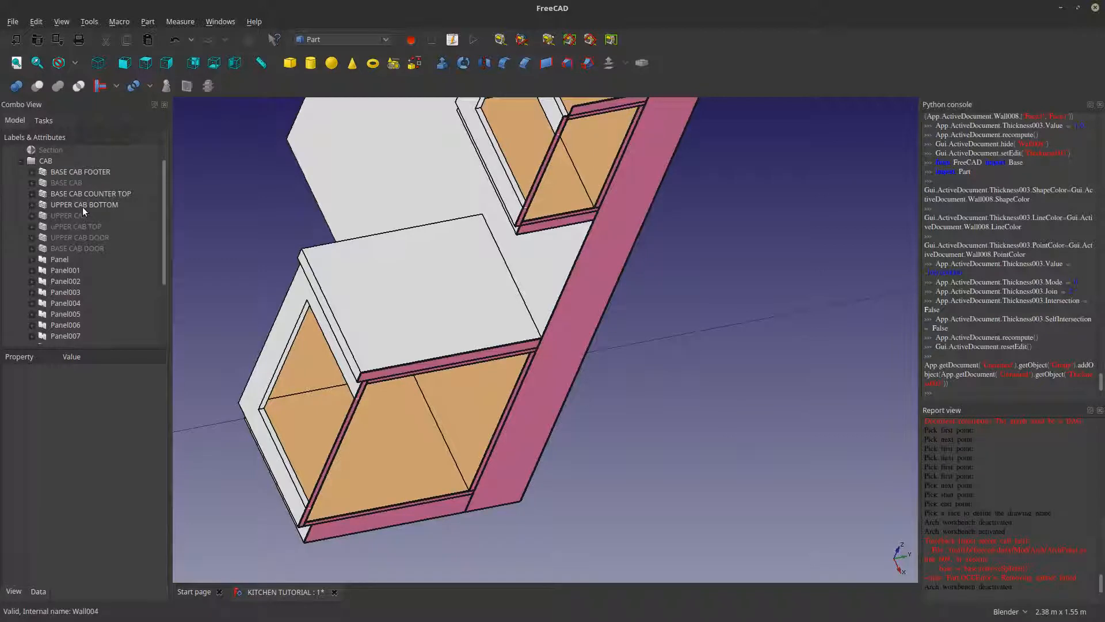
pyautogui.scroll(-3, 81, 242)
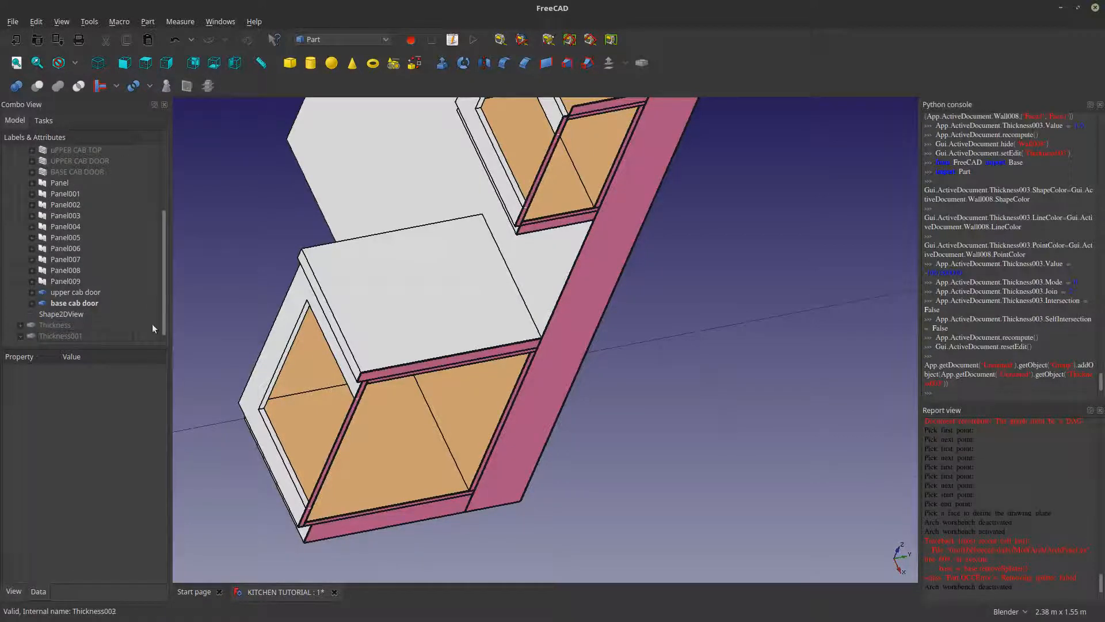
pyautogui.moveTo(636, 535); pyautogui.dragTo(593, 434, button='middle')
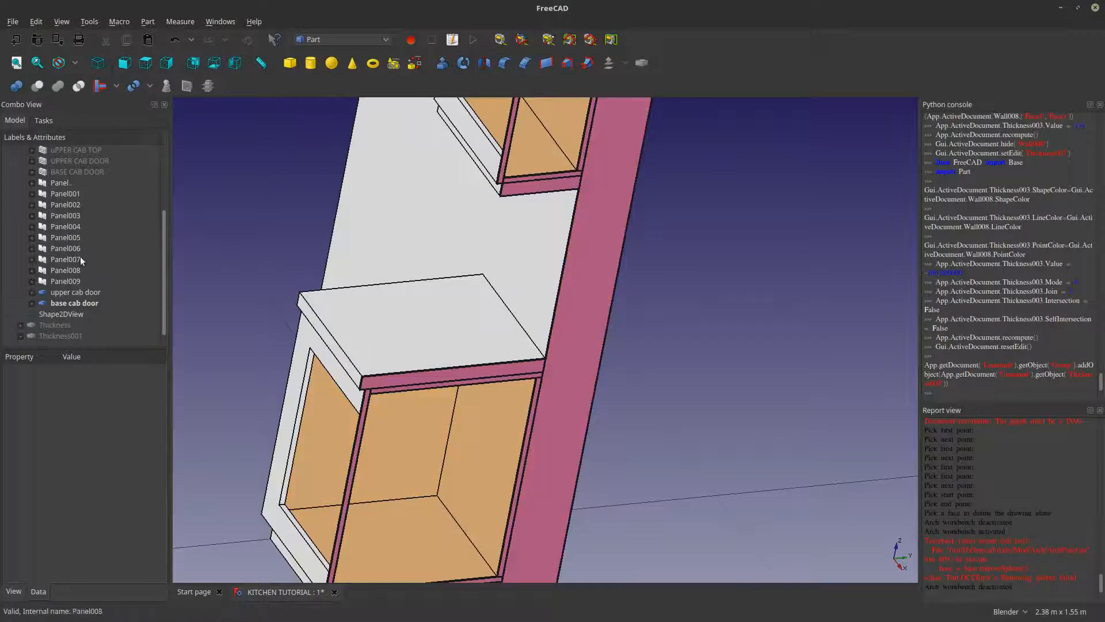
pyautogui.scroll(3, 79, 231)
pyautogui.click(50, 171)
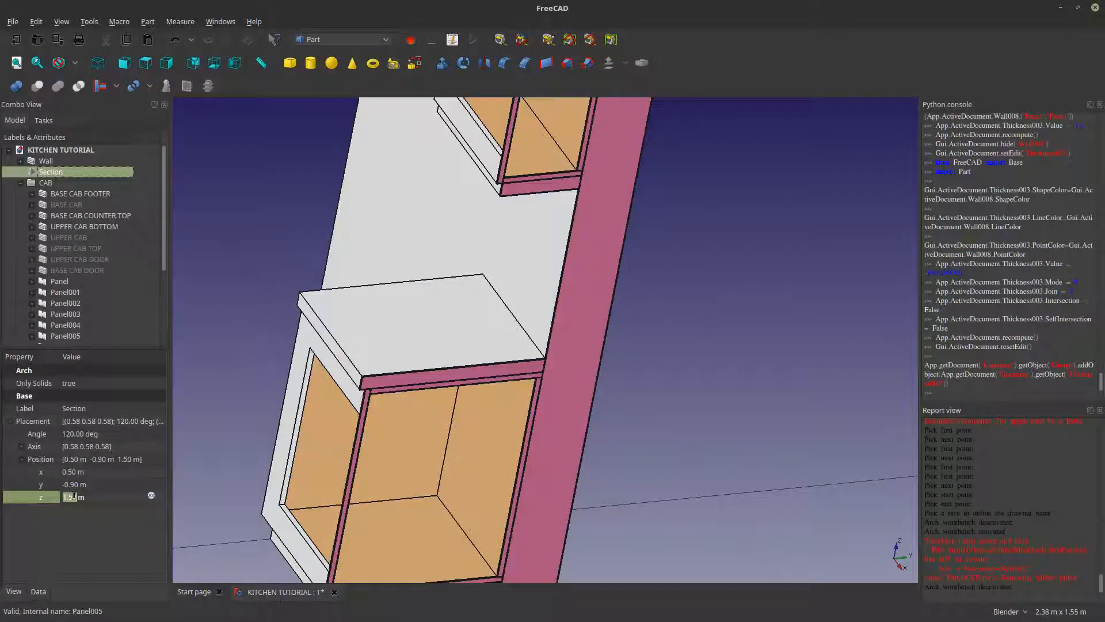
pyautogui.scroll(1, 82, 497)
pyautogui.scroll(-1, 82, 497)
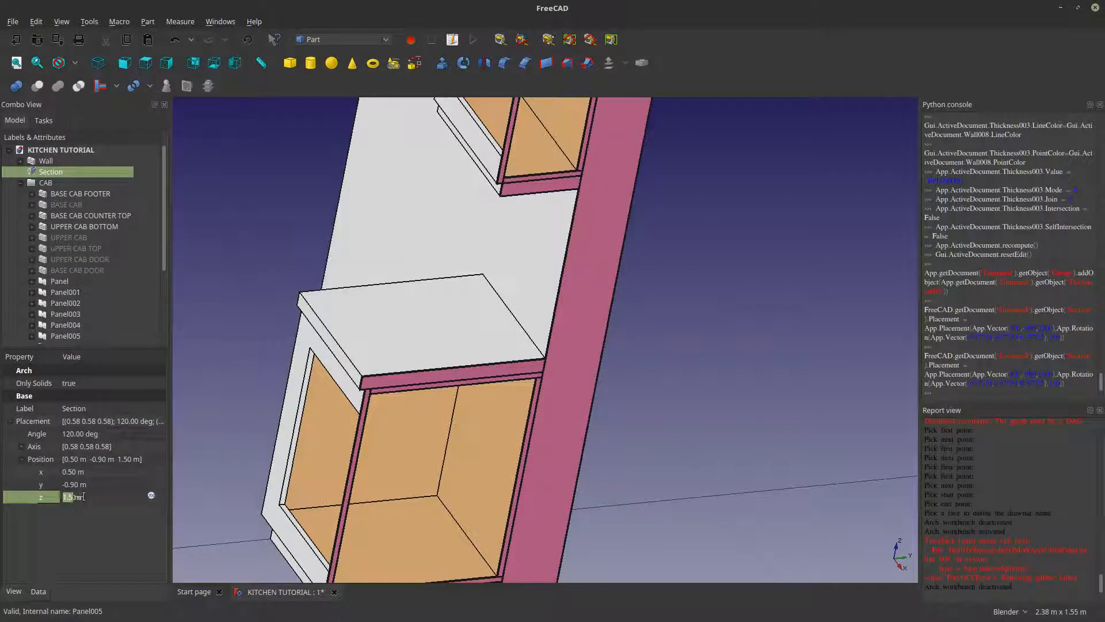
pyautogui.click(247, 39)
pyautogui.moveTo(301, 423); pyautogui.dragTo(458, 271, button='middle')
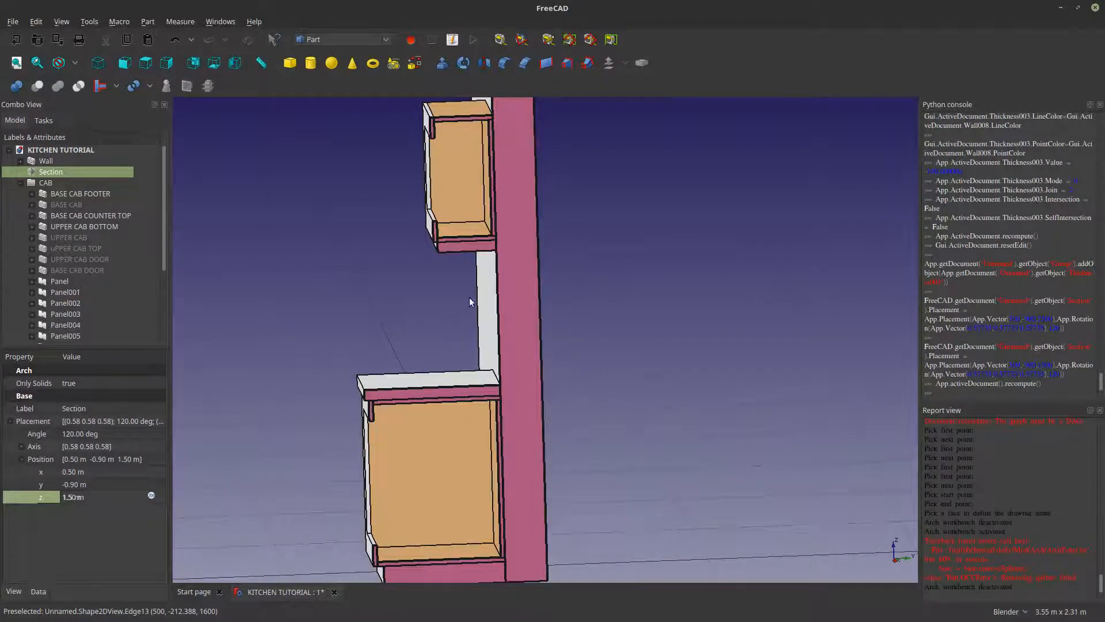
pyautogui.moveTo(546, 341); pyautogui.dragTo(468, 368, button='middle')
# - Duplicate the BASE CAB COUNTER TOP body by copying and pasting it
pyautogui.scroll(3, 468, 368)
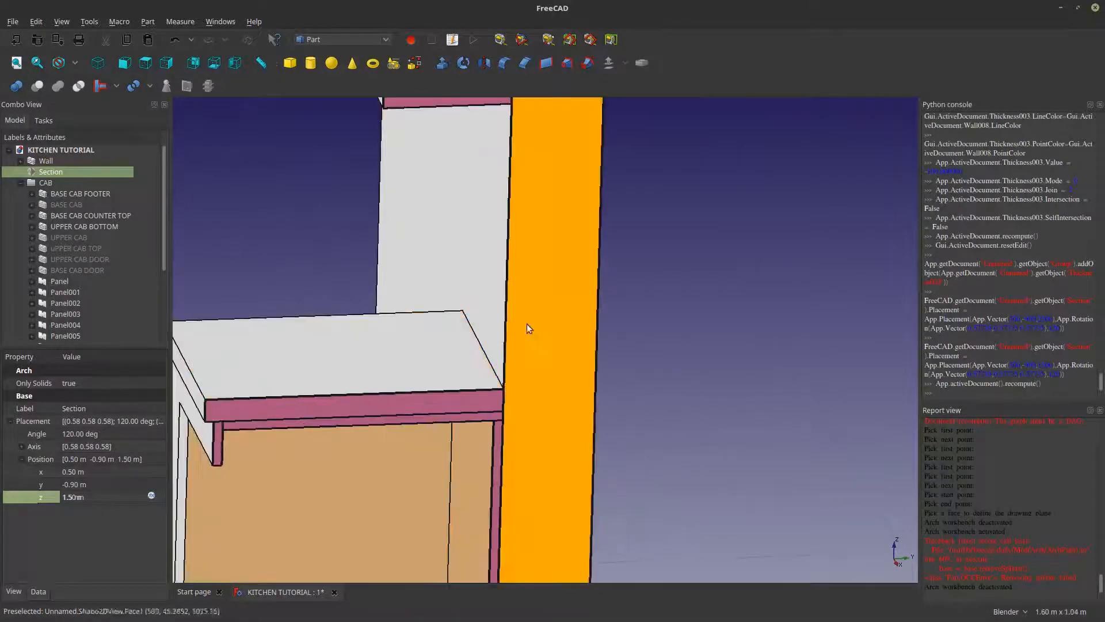
pyautogui.click(344, 326)
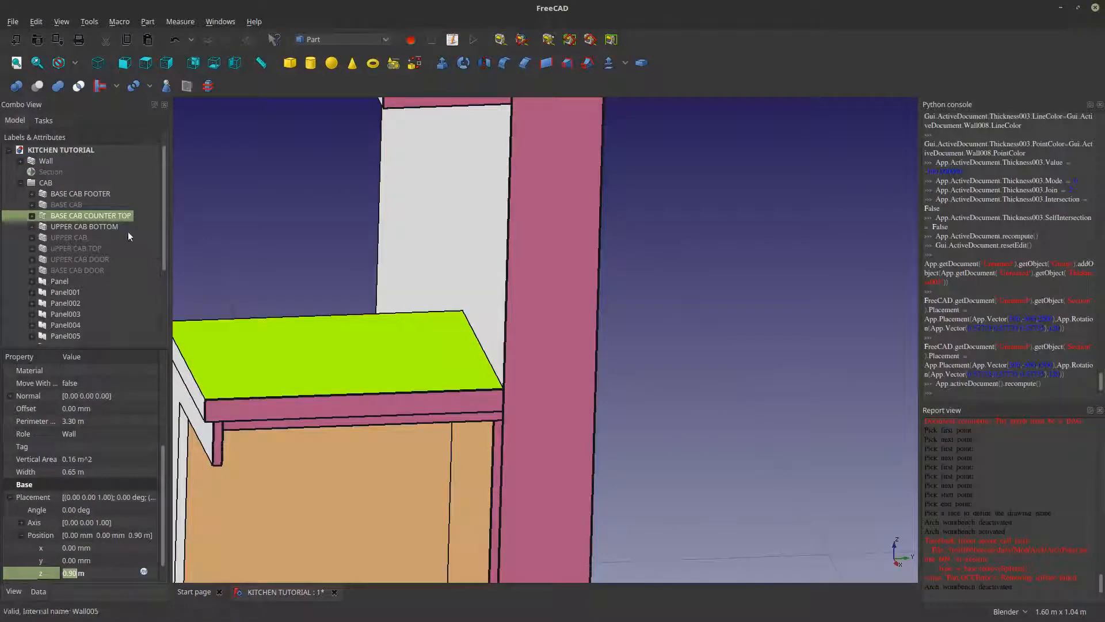
pyautogui.rightClick(121, 216)
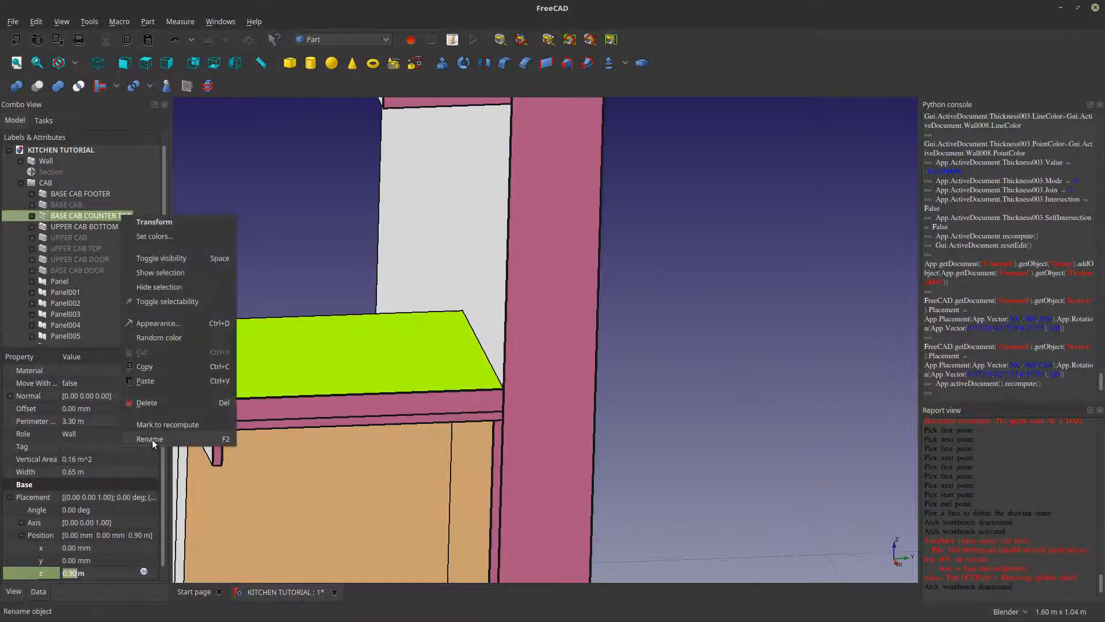
pyautogui.click(146, 368)
pyautogui.click(656, 257)
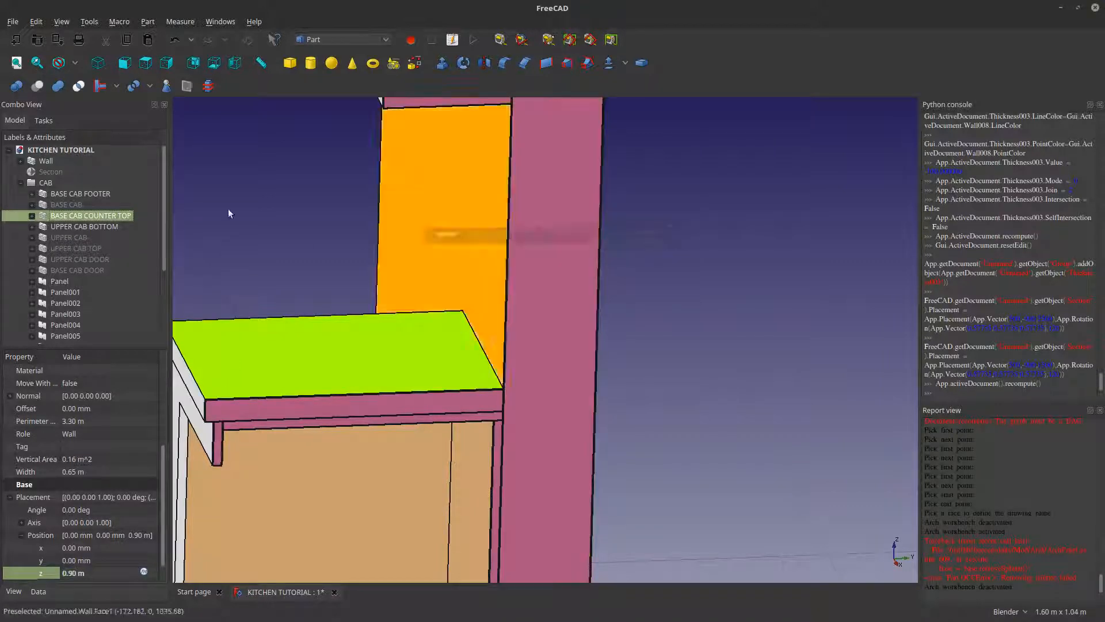
pyautogui.rightClick(95, 215)
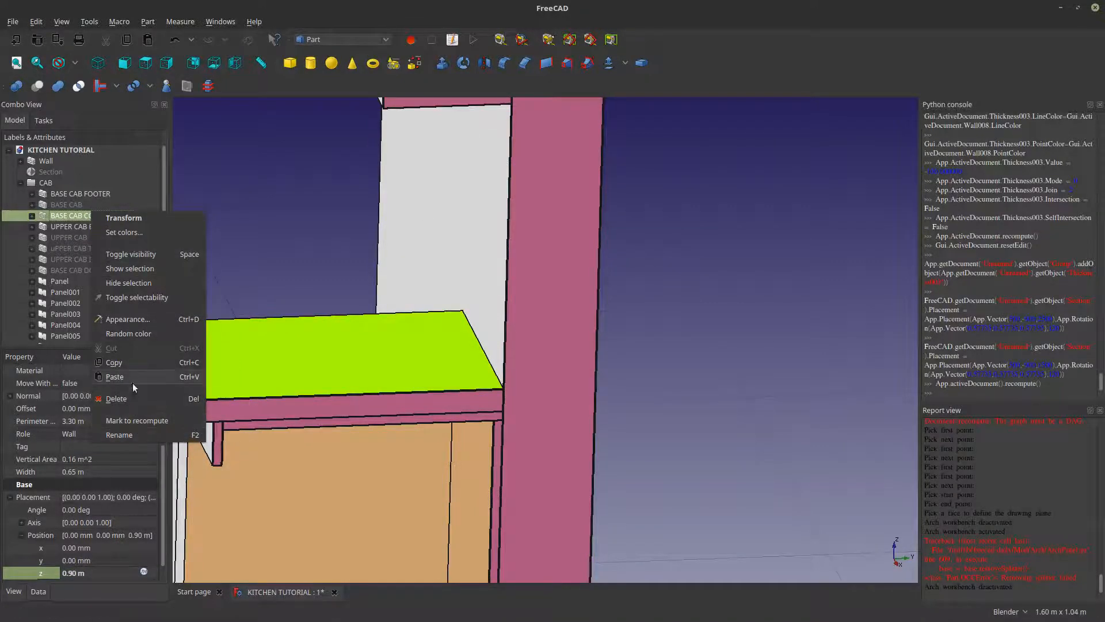
pyautogui.click(133, 378)
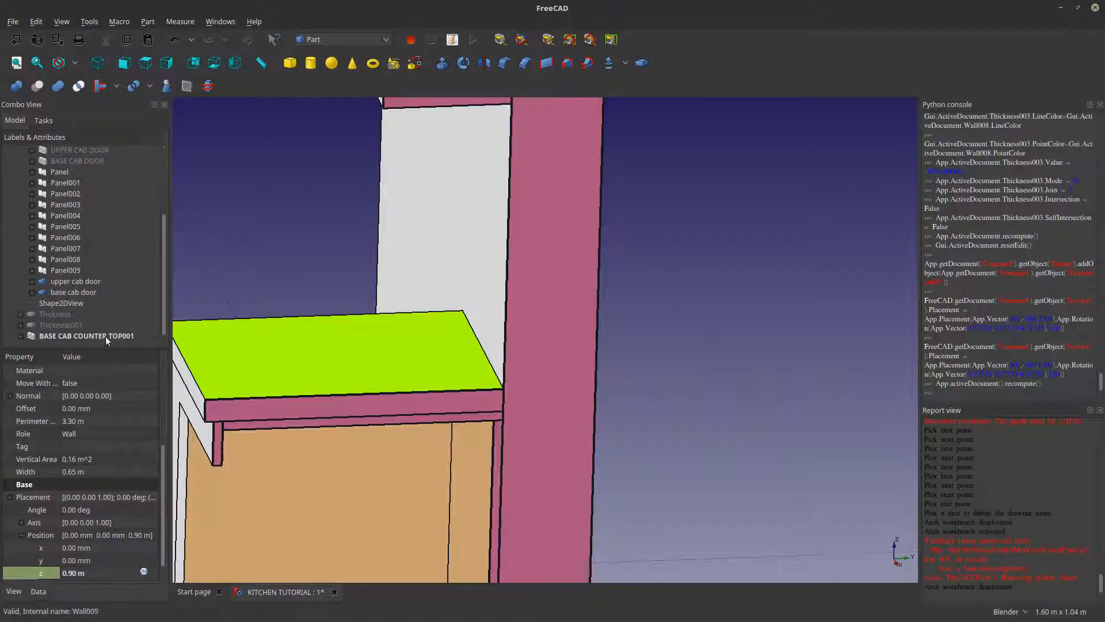
# - Set the copied counter top's z position to 0.95 m
pyautogui.click(105, 336)
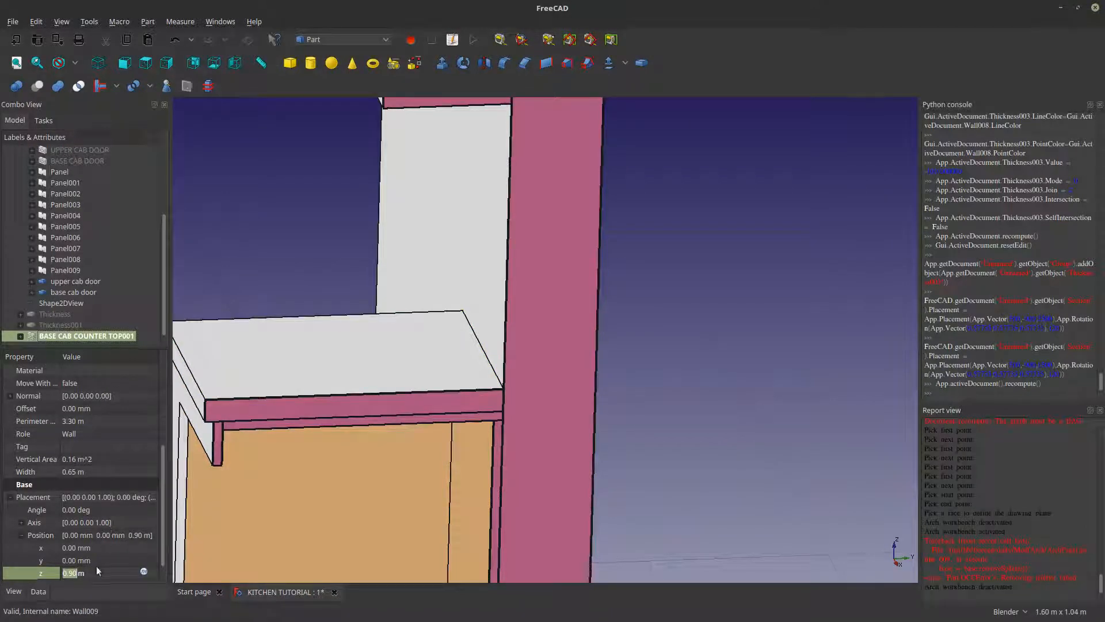
pyautogui.scroll(-1, 163, 581)
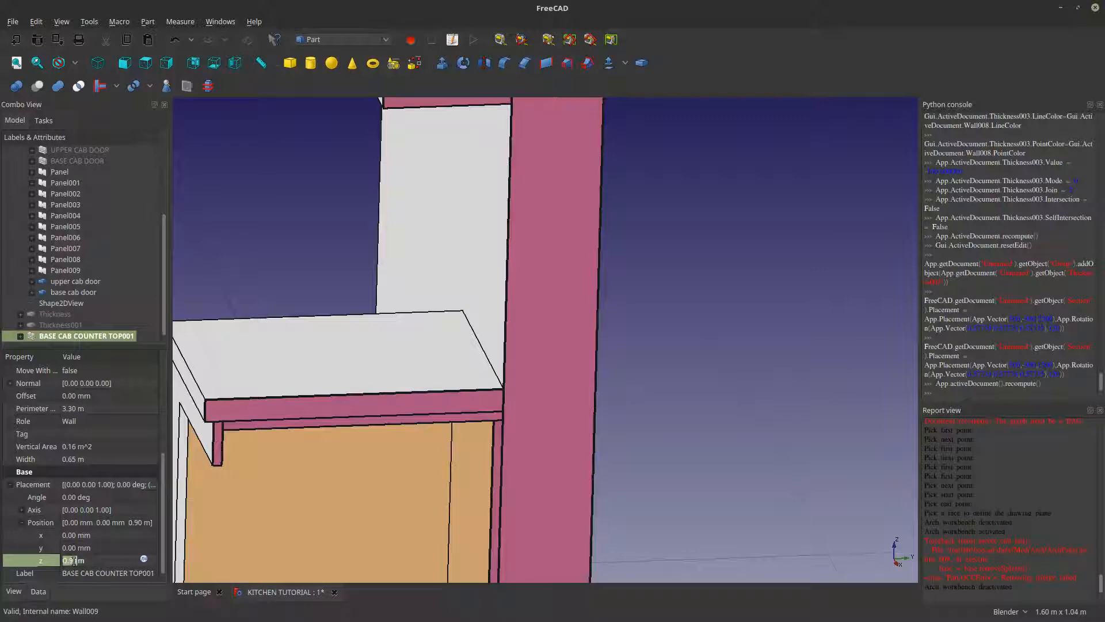
pyautogui.write('5')
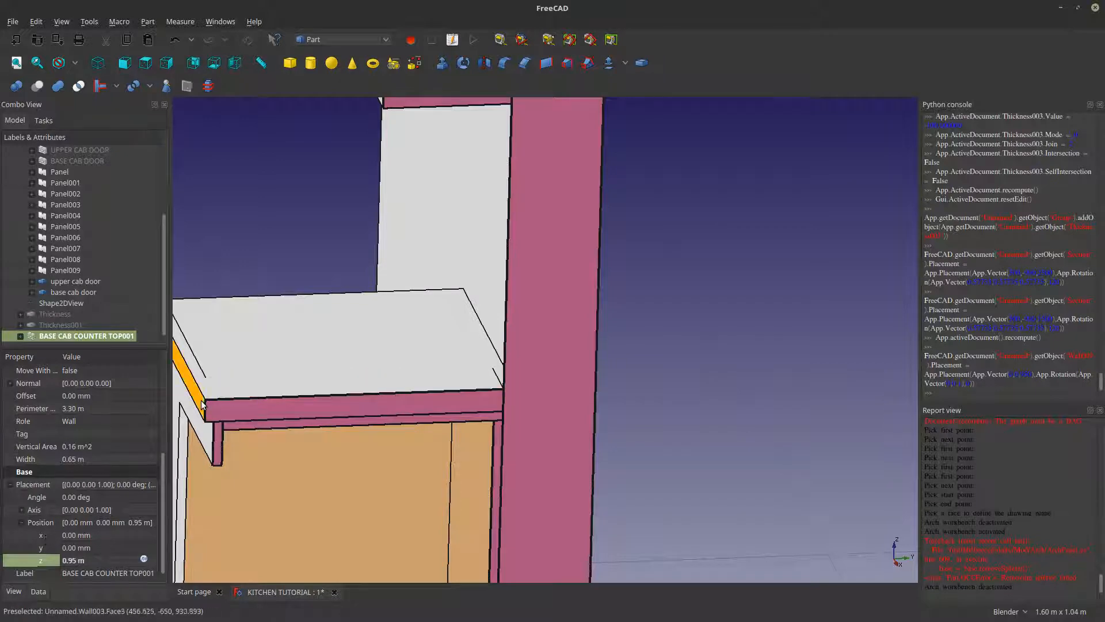
# - Set the width of the copied counter top BASE CAB COUNTER TOP001 to 10 mm
pyautogui.keyDown('shift'); pyautogui.moveTo(389, 375); pyautogui.dragTo(434, 371, button='middle'); pyautogui.keyUp('shift')
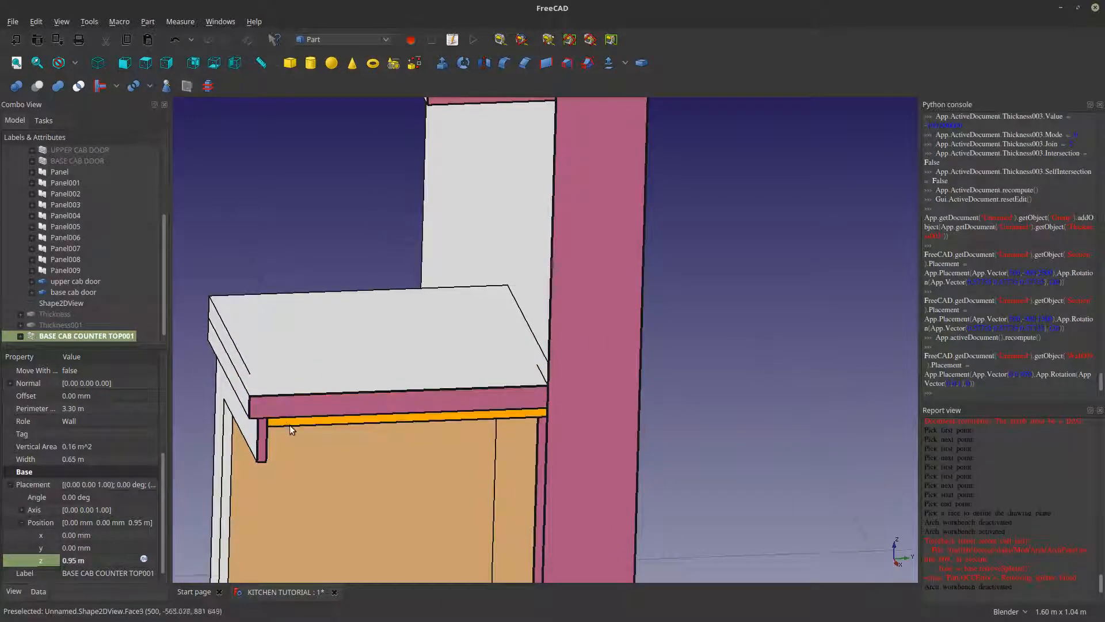
pyautogui.click(72, 460)
pyautogui.click(73, 459)
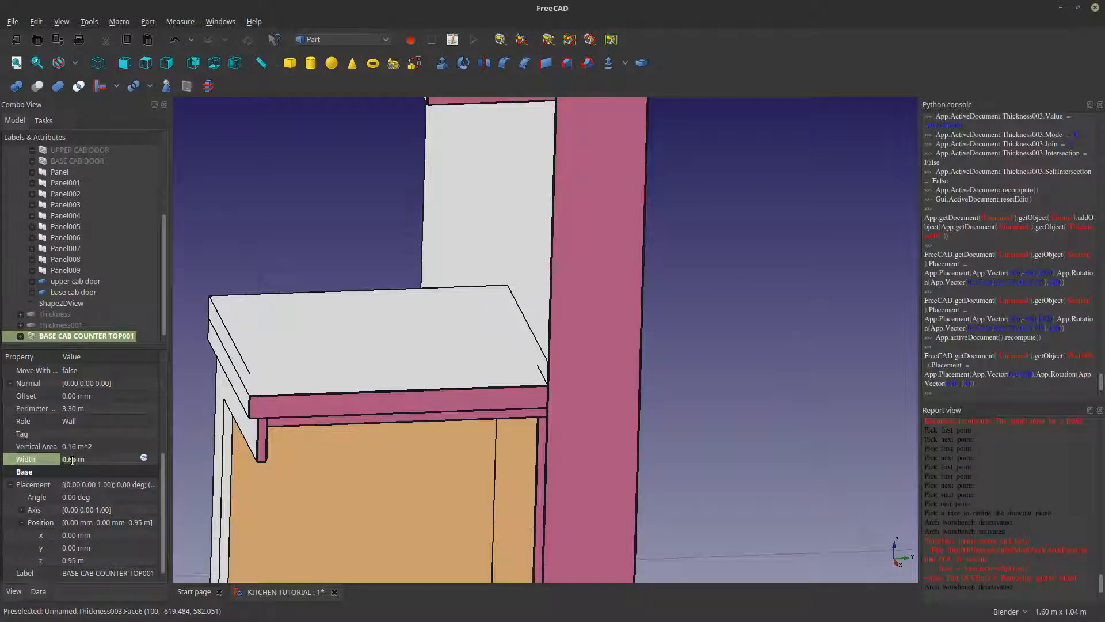
pyautogui.moveTo(71, 460); pyautogui.dragTo(76, 460)
pyautogui.write('01')
pyautogui.press('Return')
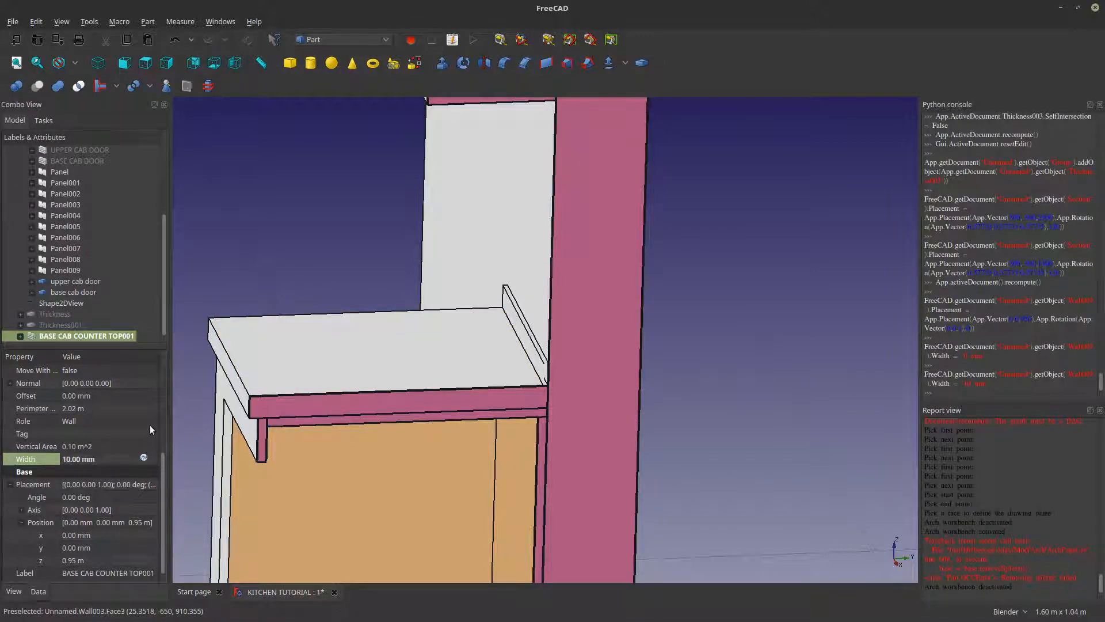
# - Set the copied counter top's height to 100 mm and move it into the CAB group
pyautogui.click(164, 416)
pyautogui.click(77, 462)
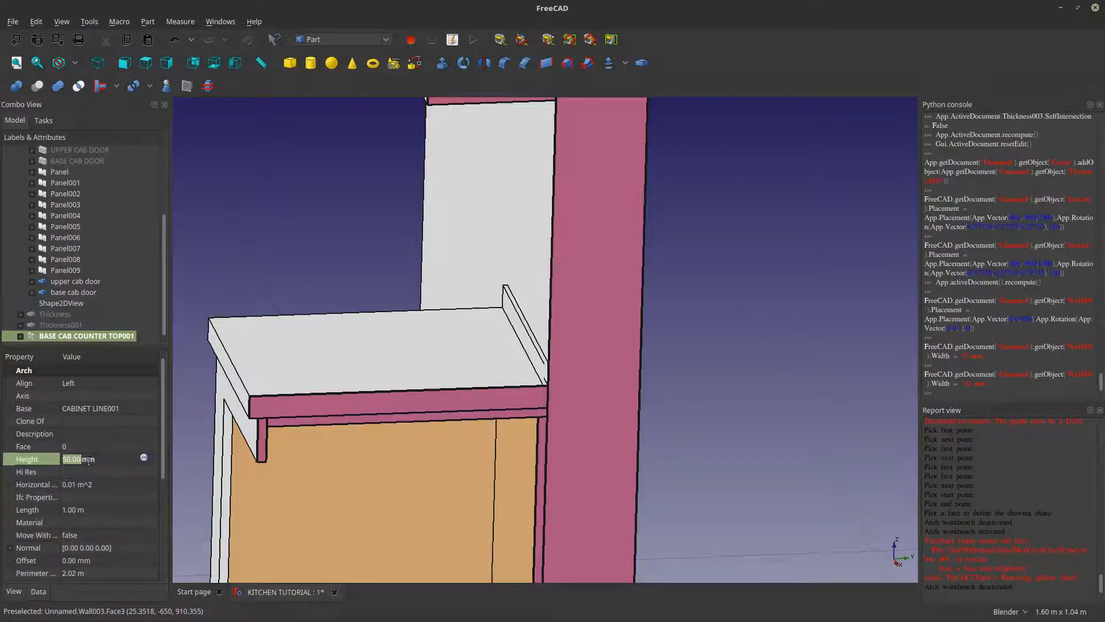
pyautogui.write('100')
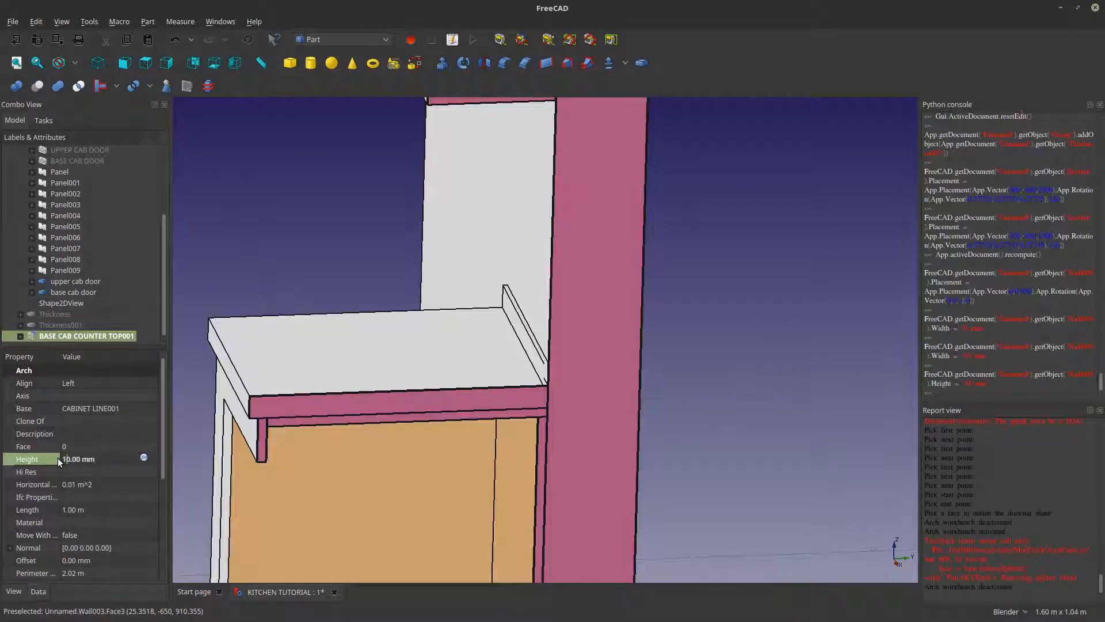
pyautogui.press('Return')
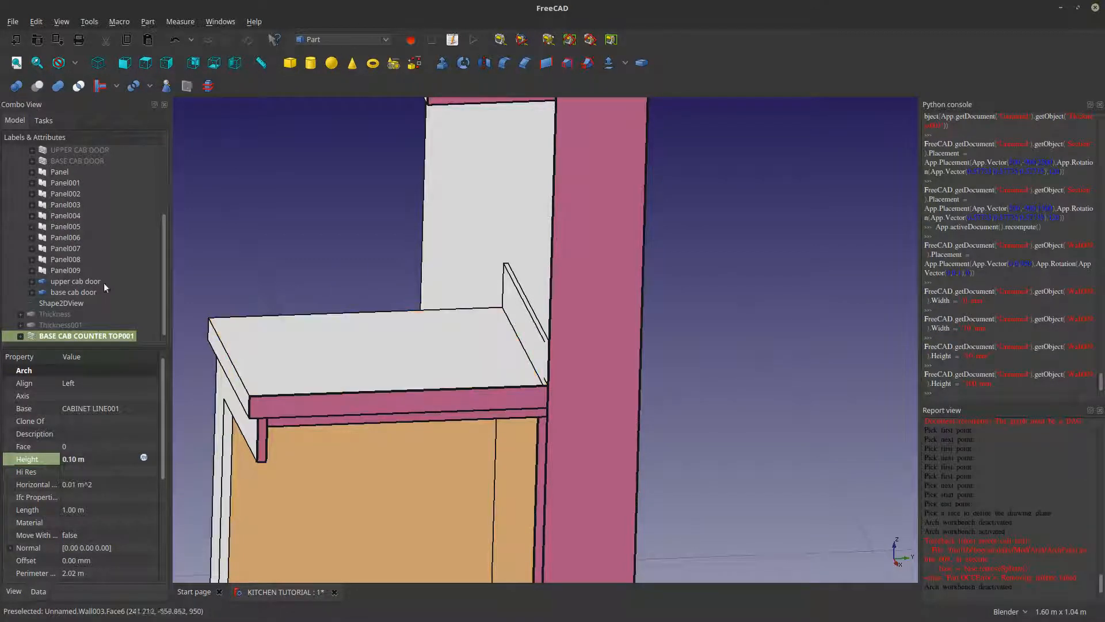
pyautogui.moveTo(66, 337); pyautogui.dragTo(43, 194)
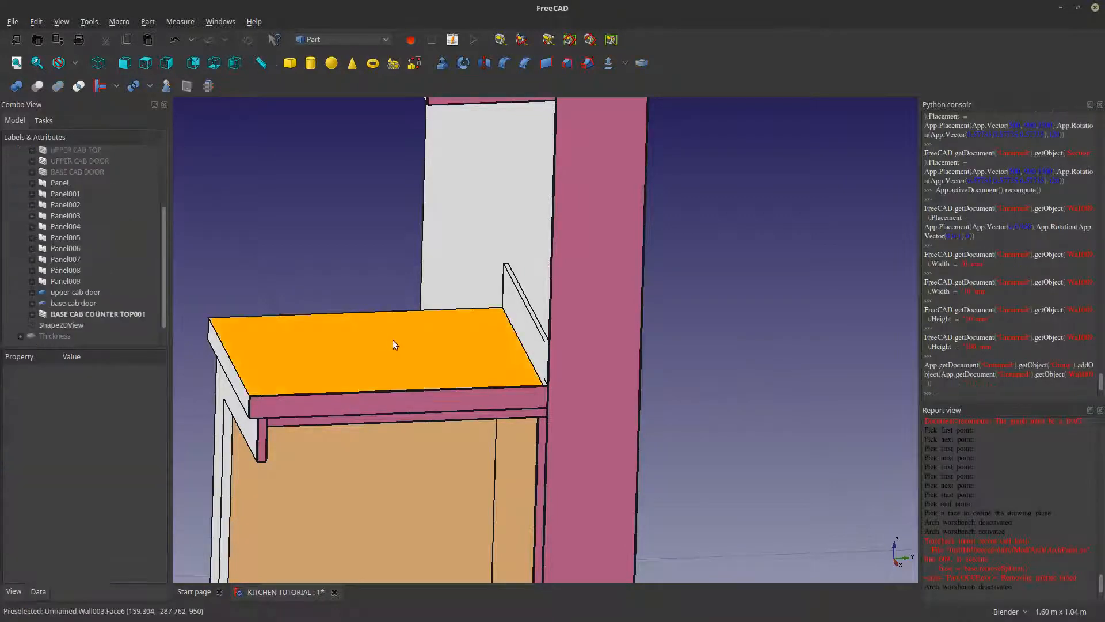
# - Examine the thin upstand on the counter top and check the properties of the Section and Shape2DView objects
pyautogui.scroll(-6, 393, 342)
pyautogui.moveTo(397, 374); pyautogui.dragTo(547, 411, button='middle')
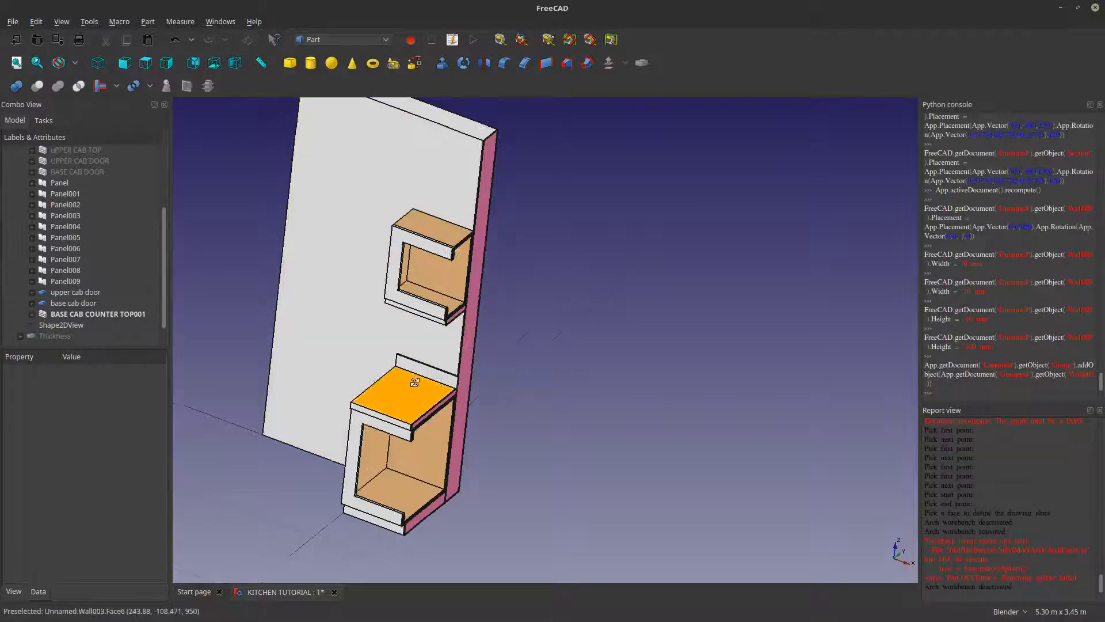
pyautogui.scroll(3, 346, 373)
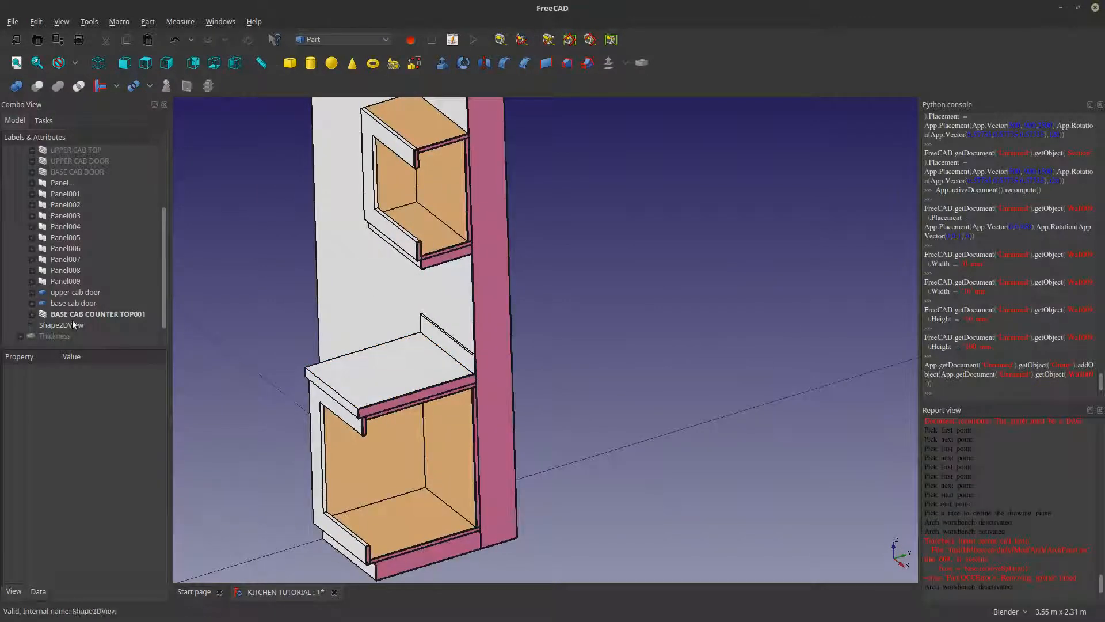
pyautogui.scroll(4, 83, 268)
pyautogui.click(53, 180)
pyautogui.scroll(-1, 95, 274)
pyautogui.scroll(-3, 95, 274)
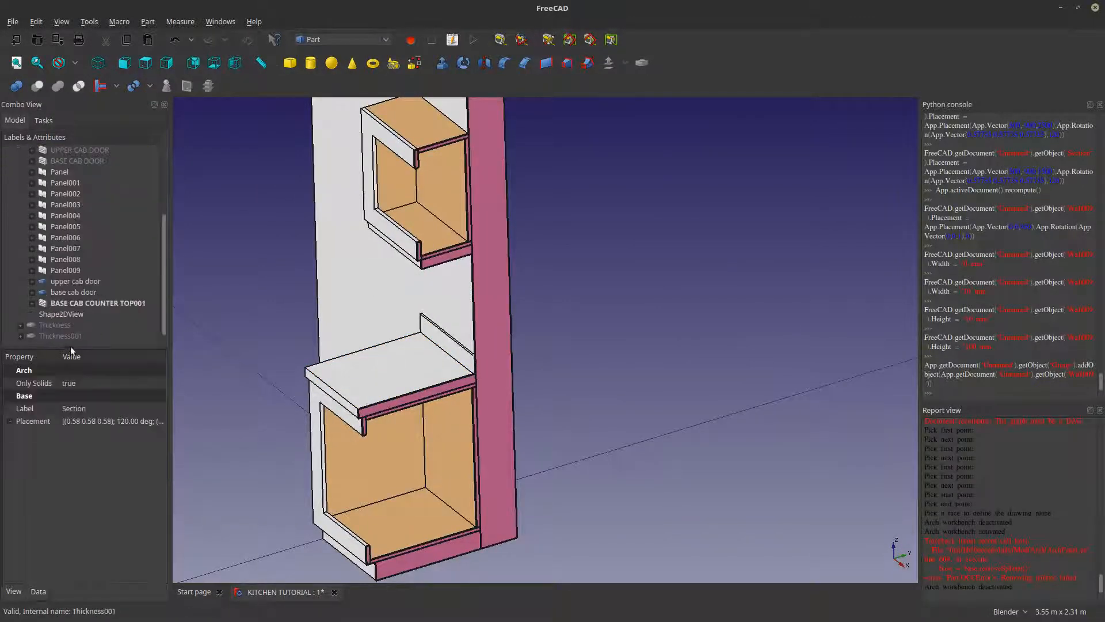
pyautogui.click(63, 314)
pyautogui.scroll(4, 67, 268)
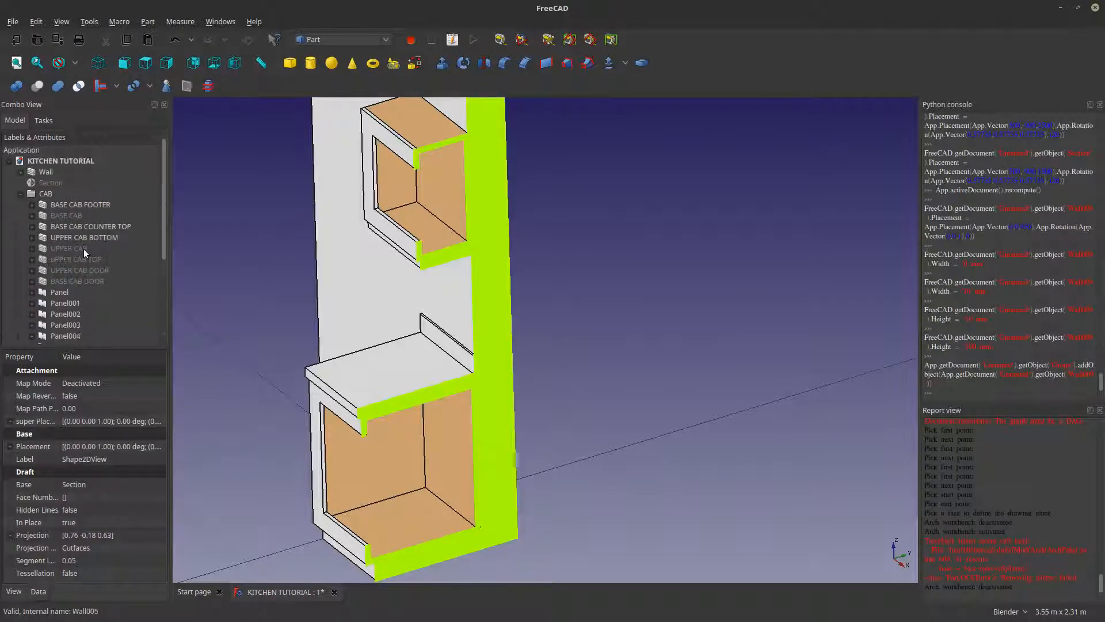
# - Select the Section object, open its z position for editing, and recompute the model to update the section cut
pyautogui.click(53, 182)
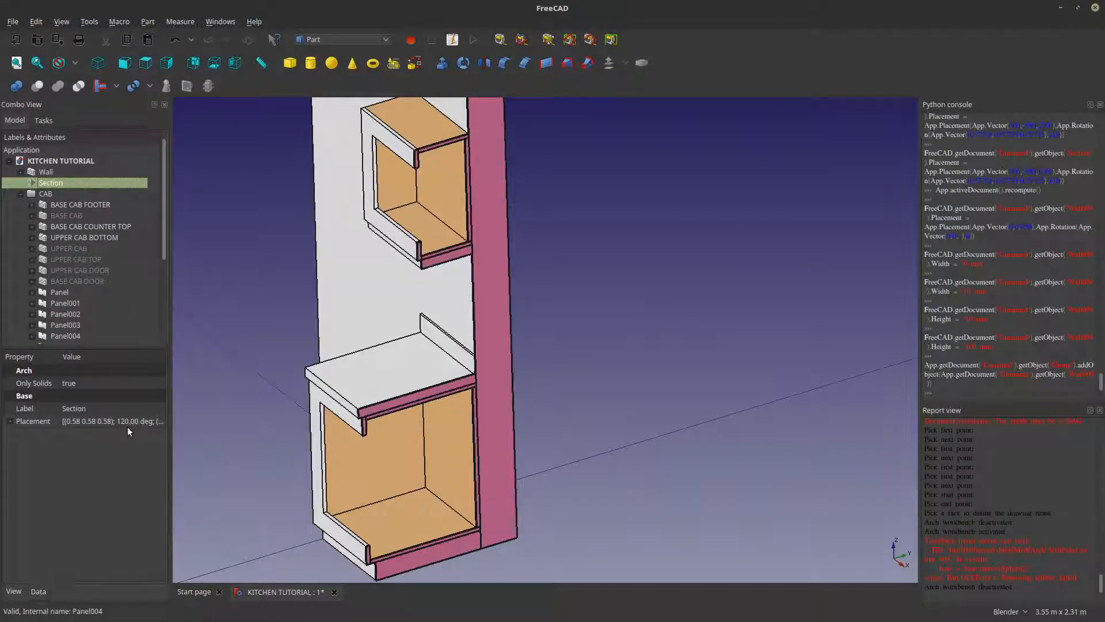
pyautogui.click(10, 421)
pyautogui.click(21, 458)
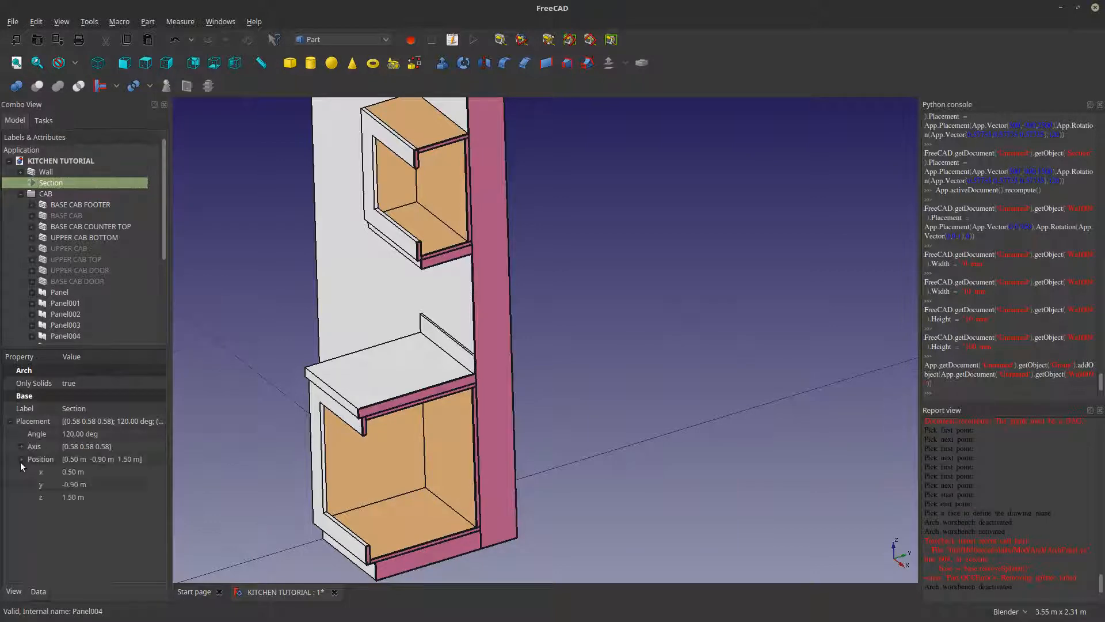
pyautogui.click(93, 497)
pyautogui.scroll(-1, 93, 499)
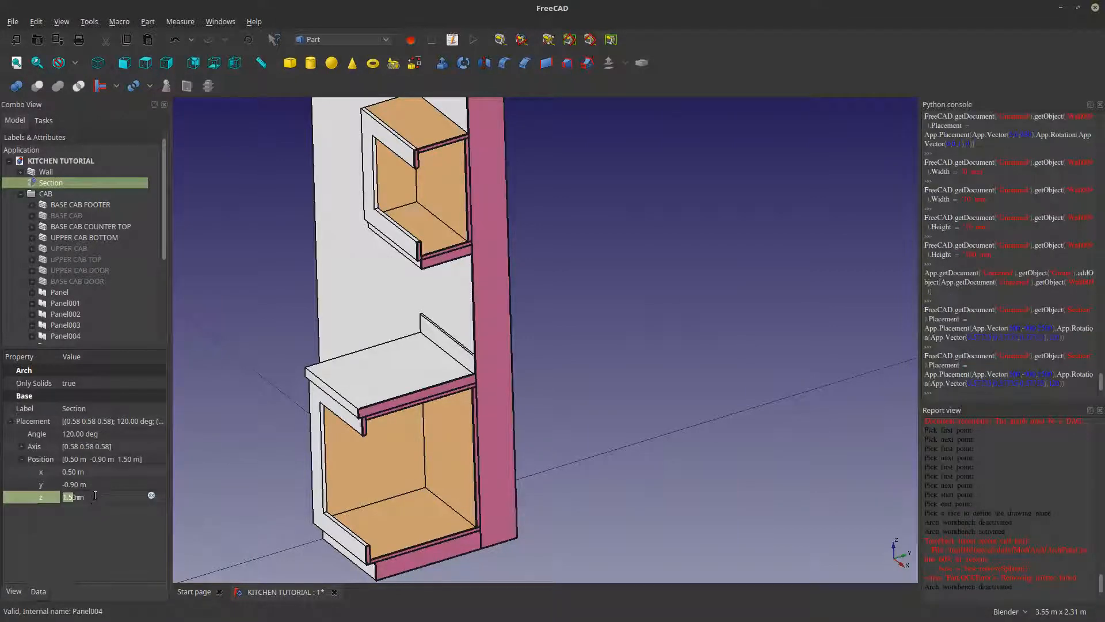
pyautogui.click(248, 41)
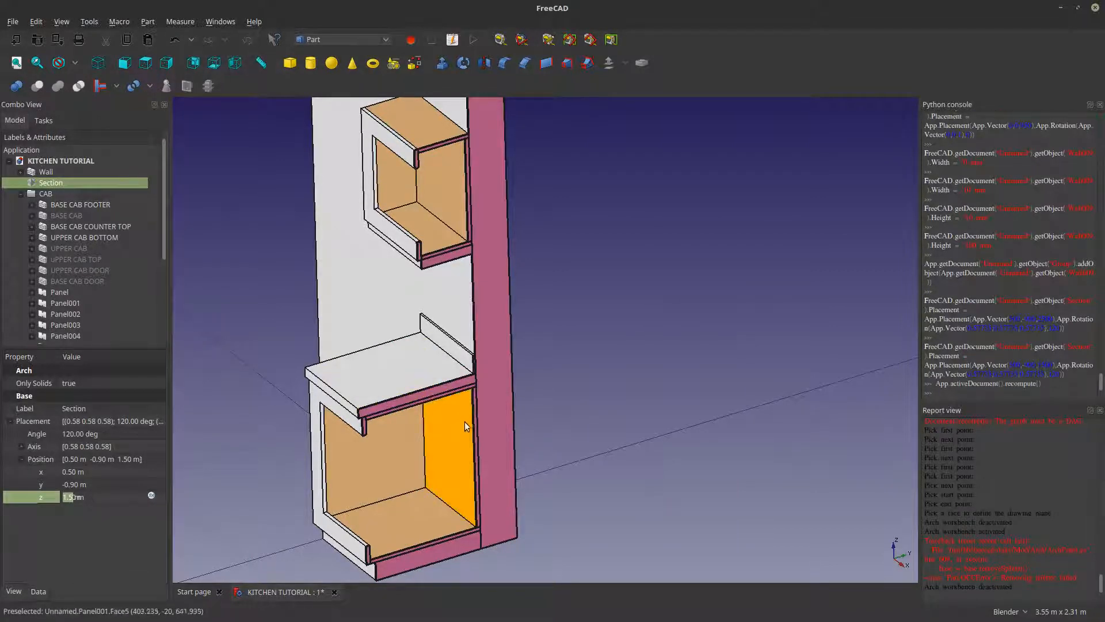
# - Examine the section cut through the counter upstand and the upper cabinet's door frame, panels and bottom strip
pyautogui.scroll(5, 443, 381)
pyautogui.moveTo(443, 385); pyautogui.dragTo(446, 442, button='middle')
pyautogui.scroll(-5, 417, 315)
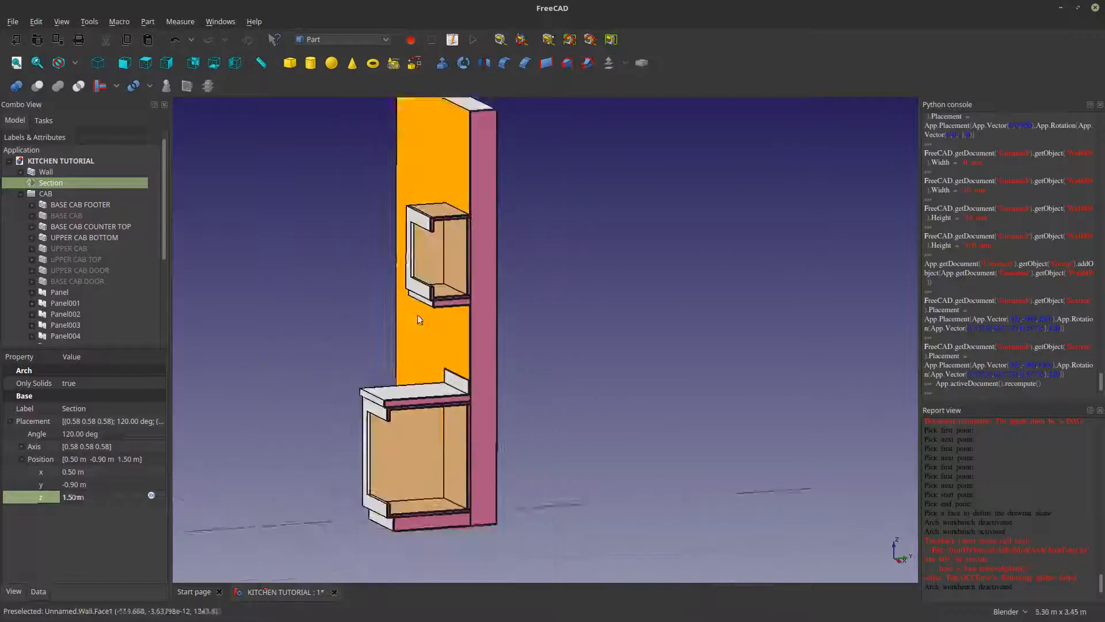
pyautogui.scroll(4, 458, 346)
pyautogui.scroll(3, 453, 360)
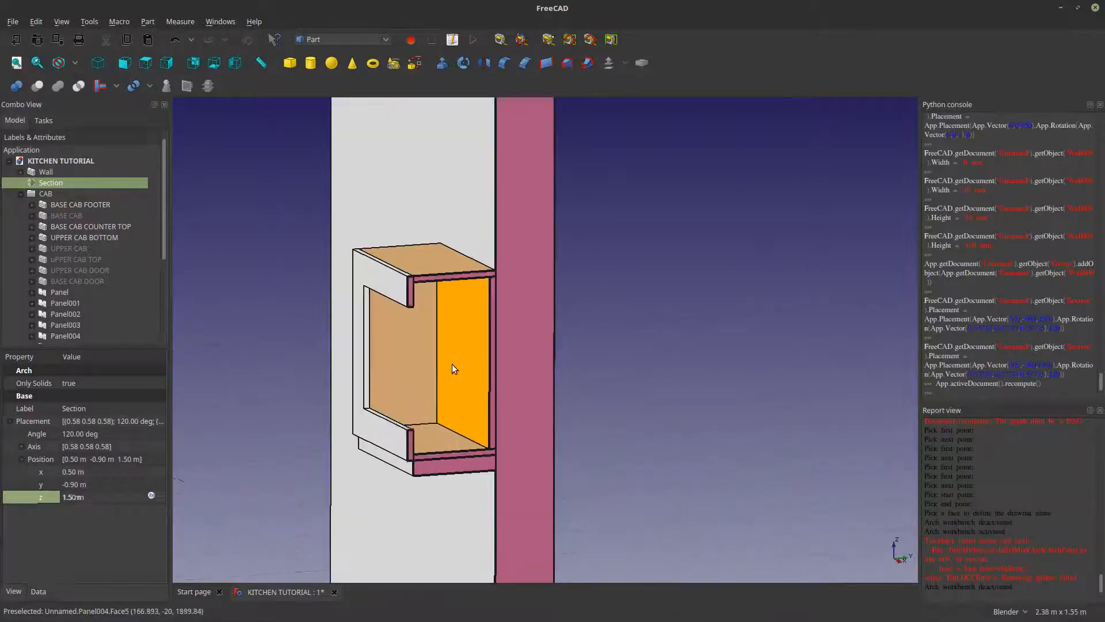
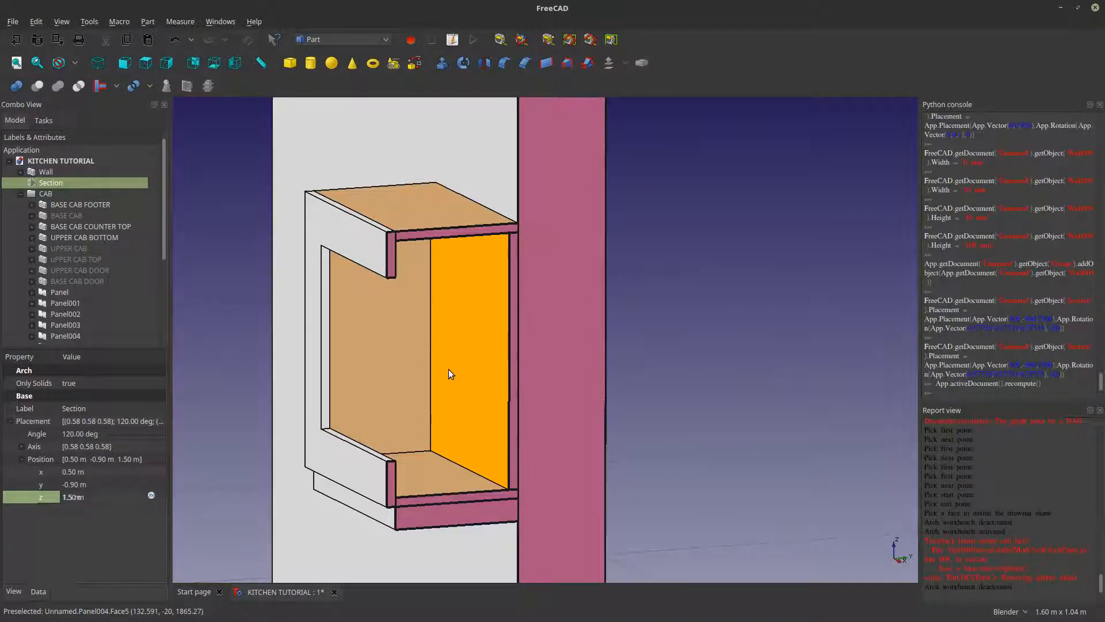
pyautogui.moveTo(449, 370); pyautogui.dragTo(504, 378, button='middle')
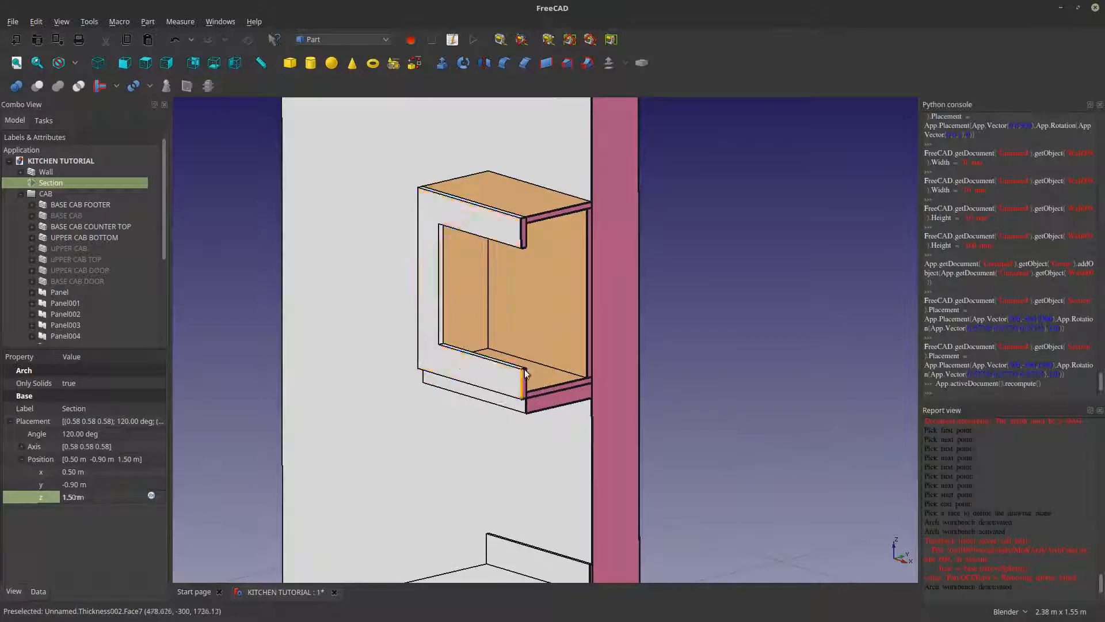
pyautogui.moveTo(524, 361); pyautogui.dragTo(536, 341, button='middle')
pyautogui.scroll(-3, 536, 342)
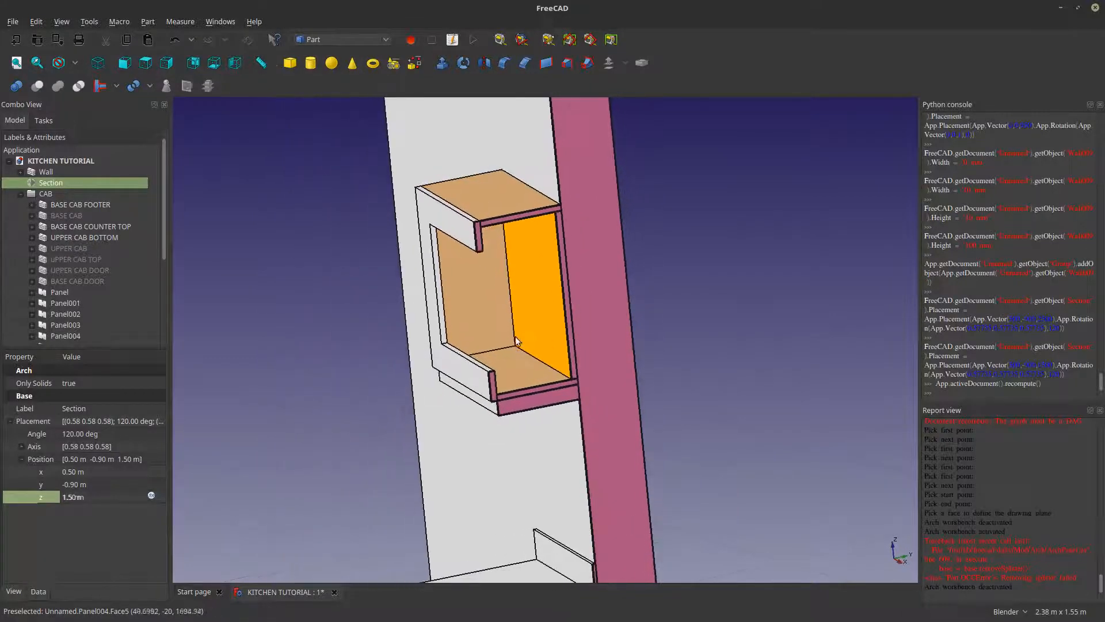
pyautogui.scroll(-2, 545, 342)
pyautogui.scroll(10, 545, 342)
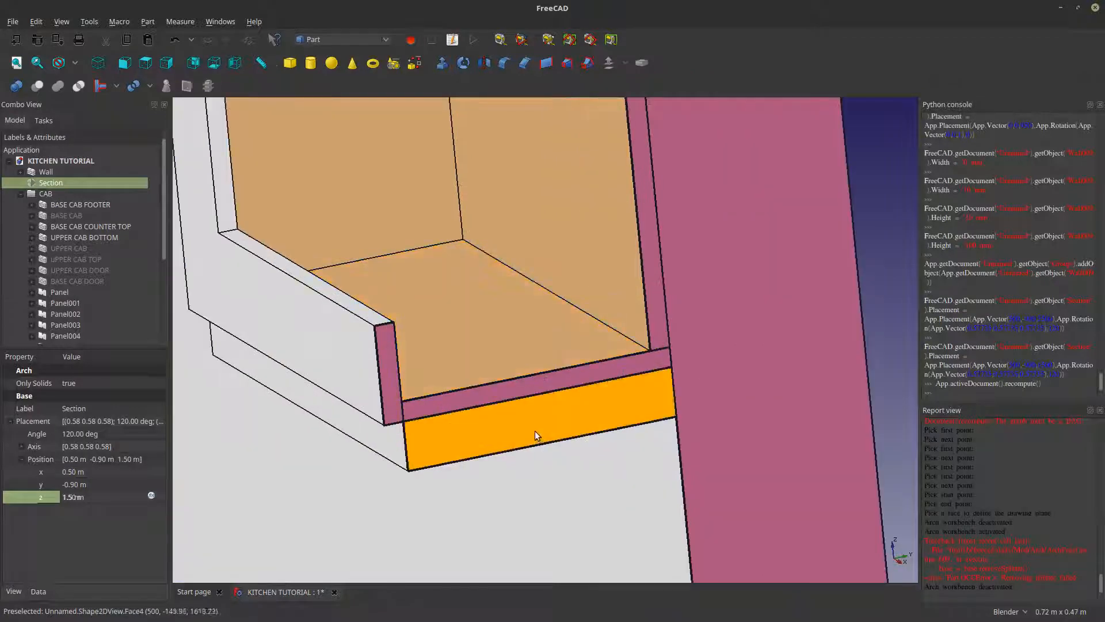
pyautogui.scroll(-5, 534, 430)
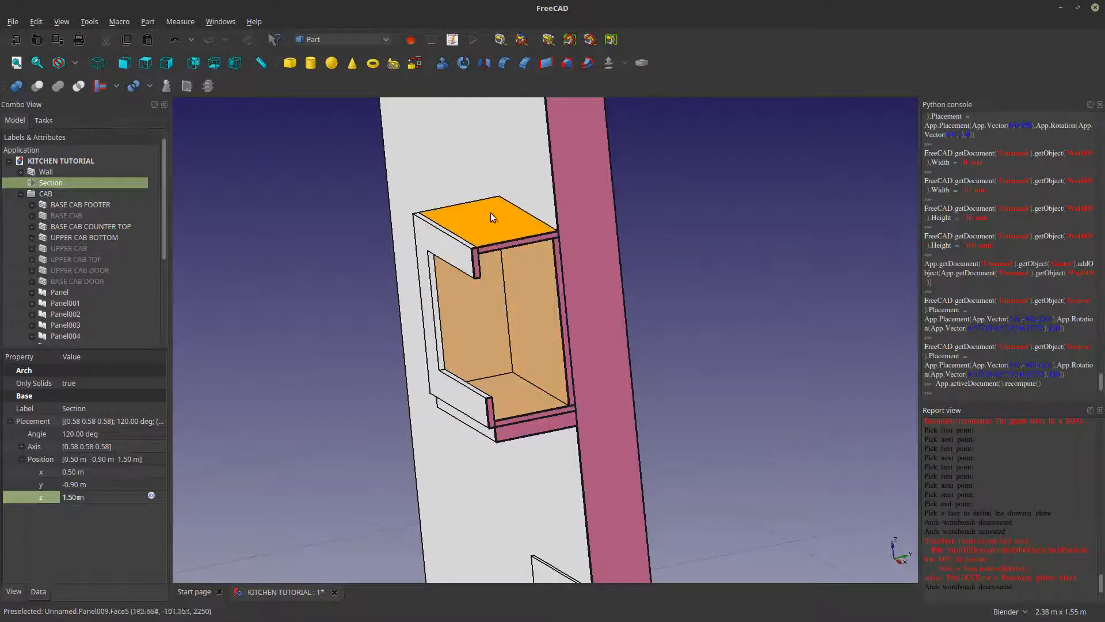
# - Select the UPPER CAB BOTTOM body and check its properties against the whole cabinet section
pyautogui.click(474, 426)
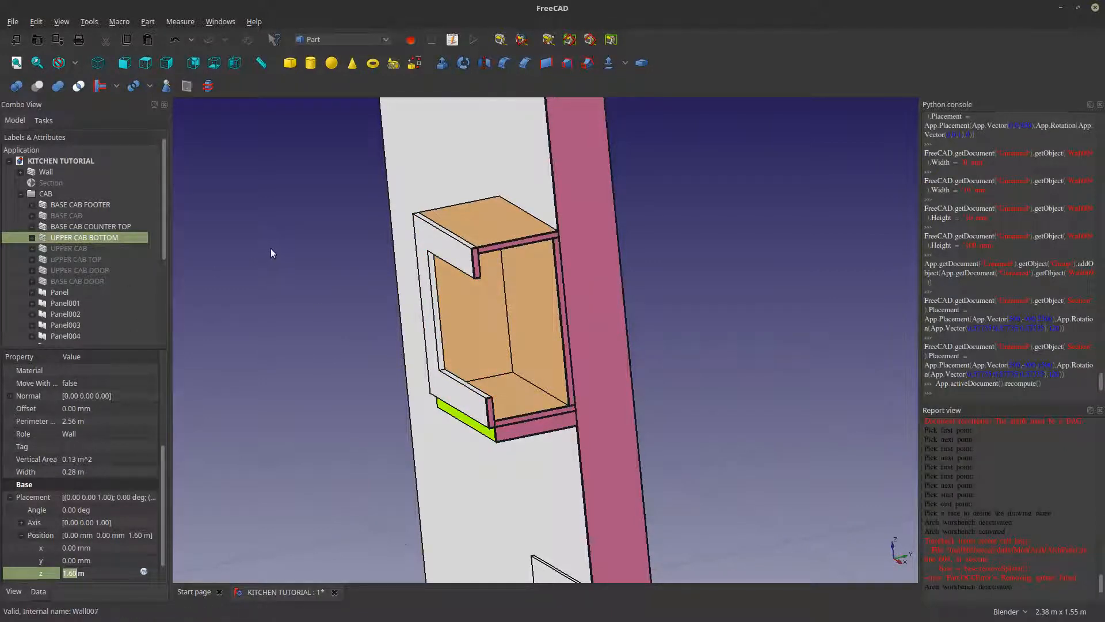
pyautogui.scroll(-4, 364, 298)
pyautogui.moveTo(365, 296); pyautogui.dragTo(377, 323, button='middle')
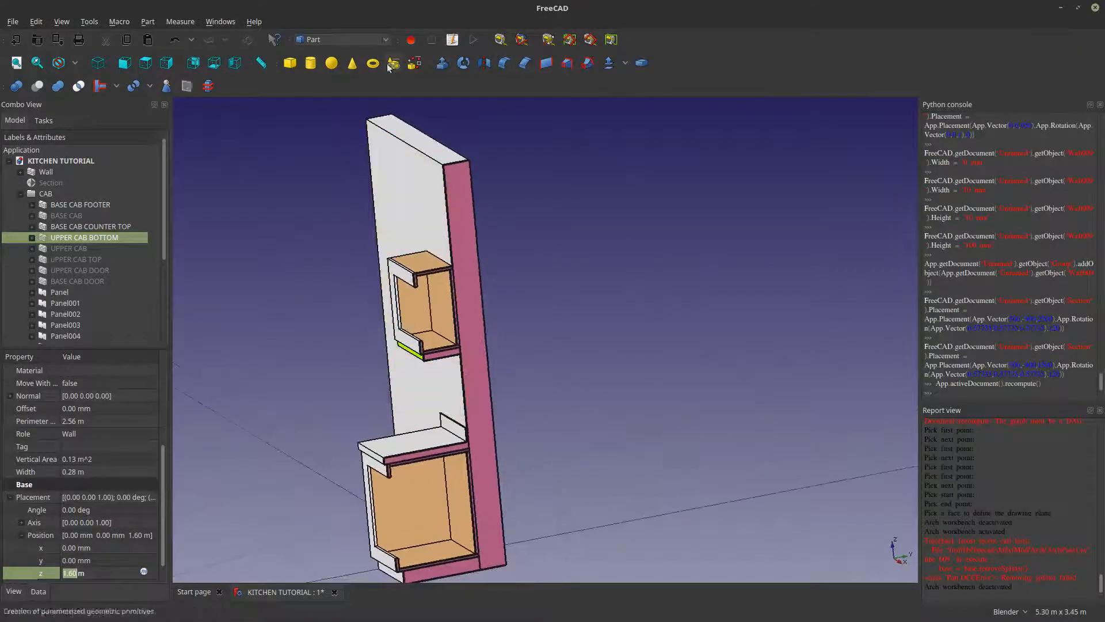
pyautogui.rightClick(120, 236)
pyautogui.click(268, 340)
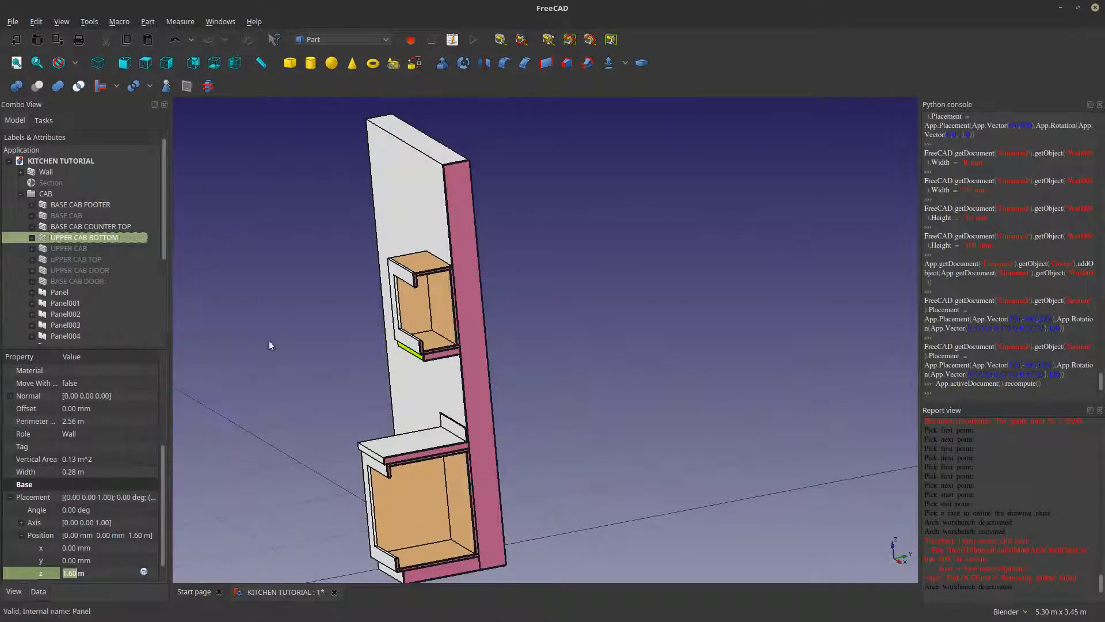
# - Change the base link of BASE CAB COUNTER TOP001 to the original CABINET LINE
pyautogui.click(455, 426)
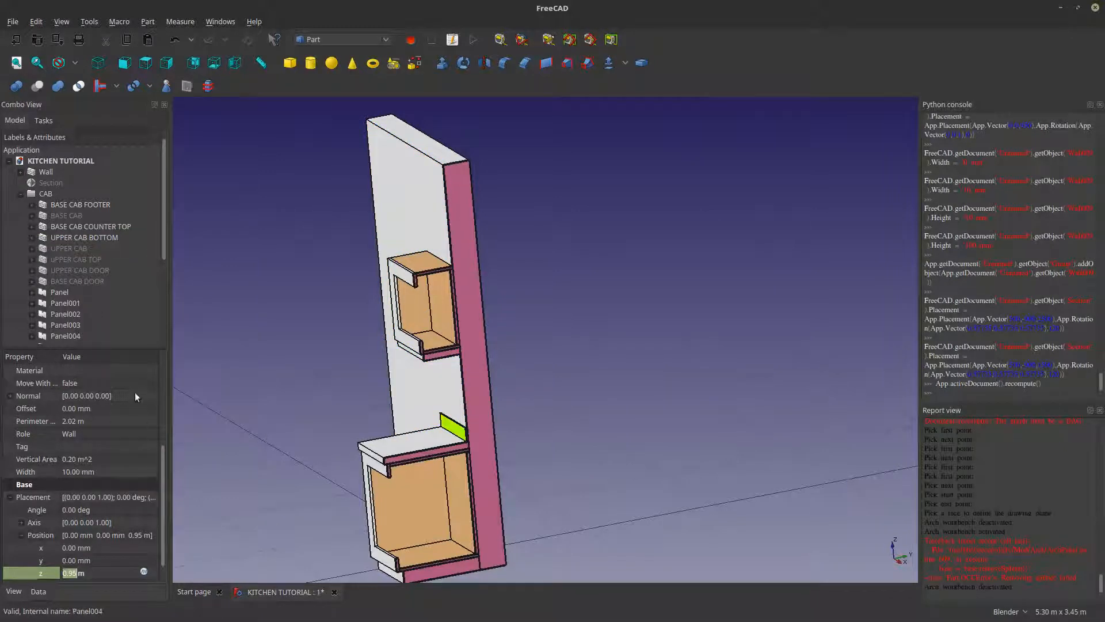
pyautogui.scroll(4, 161, 386)
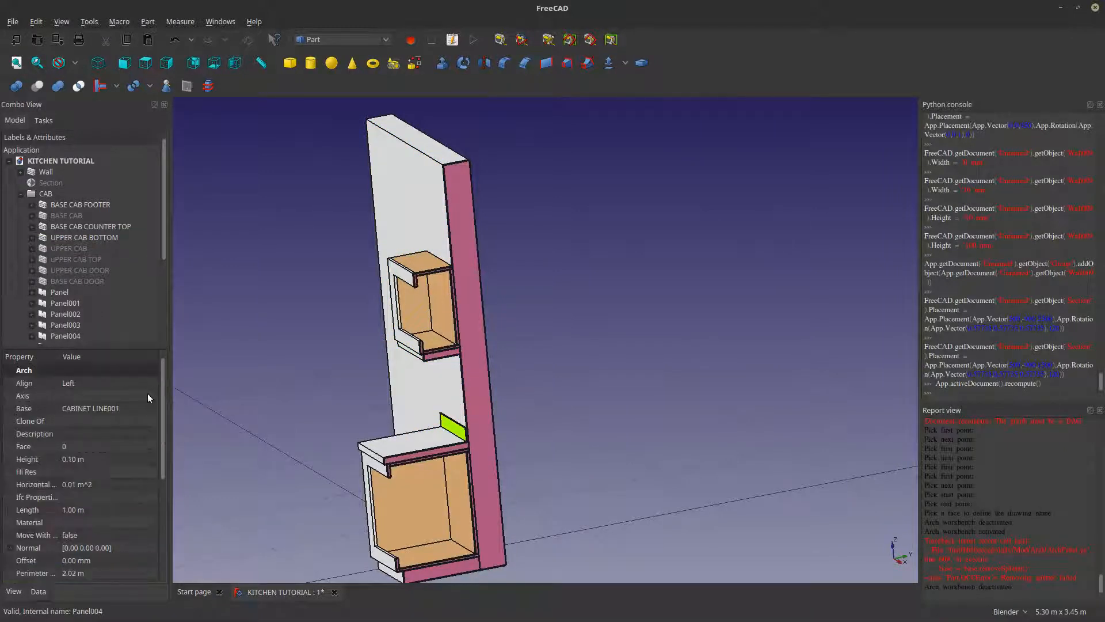
pyautogui.click(147, 394)
pyautogui.click(148, 409)
pyautogui.click(153, 409)
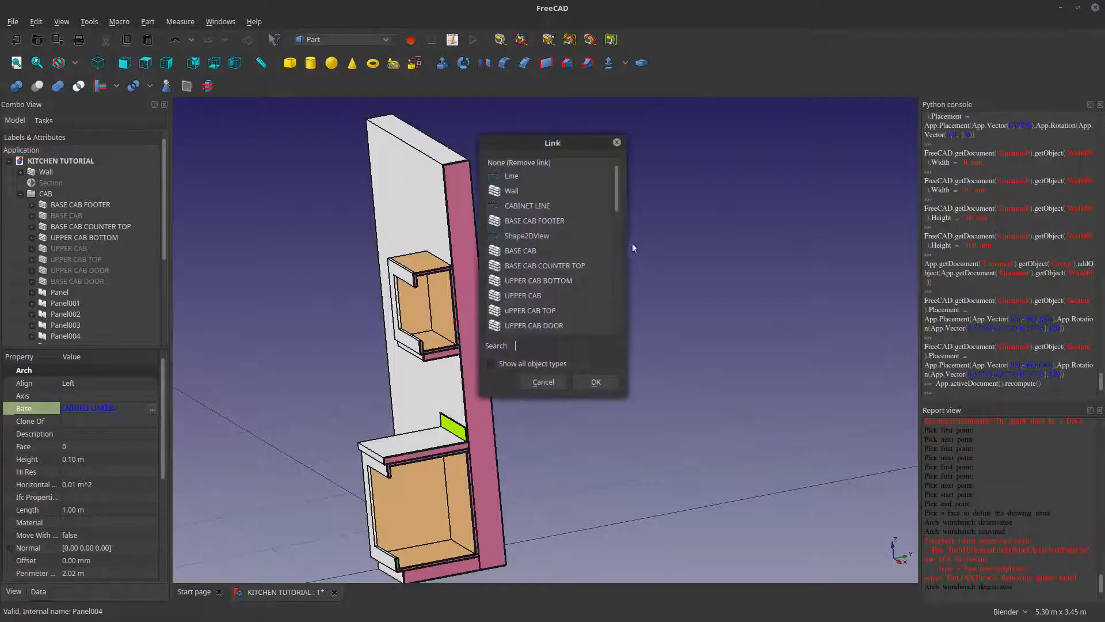
pyautogui.click(523, 206)
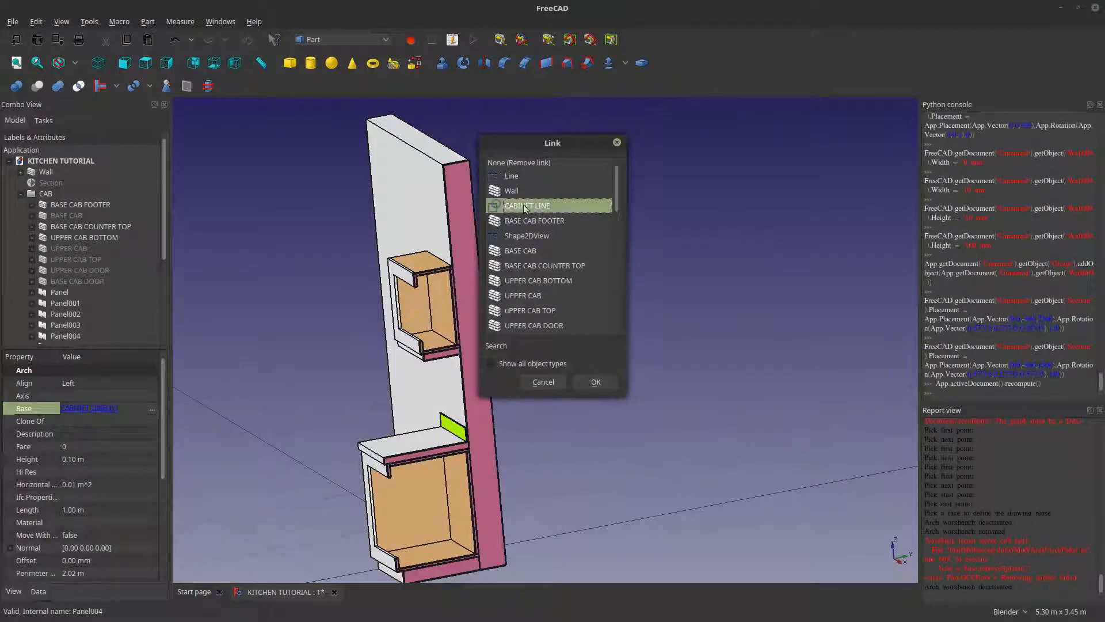
pyautogui.click(596, 382)
# - Delete the duplicate base line CABINET LINE001
pyautogui.scroll(-2, 64, 280)
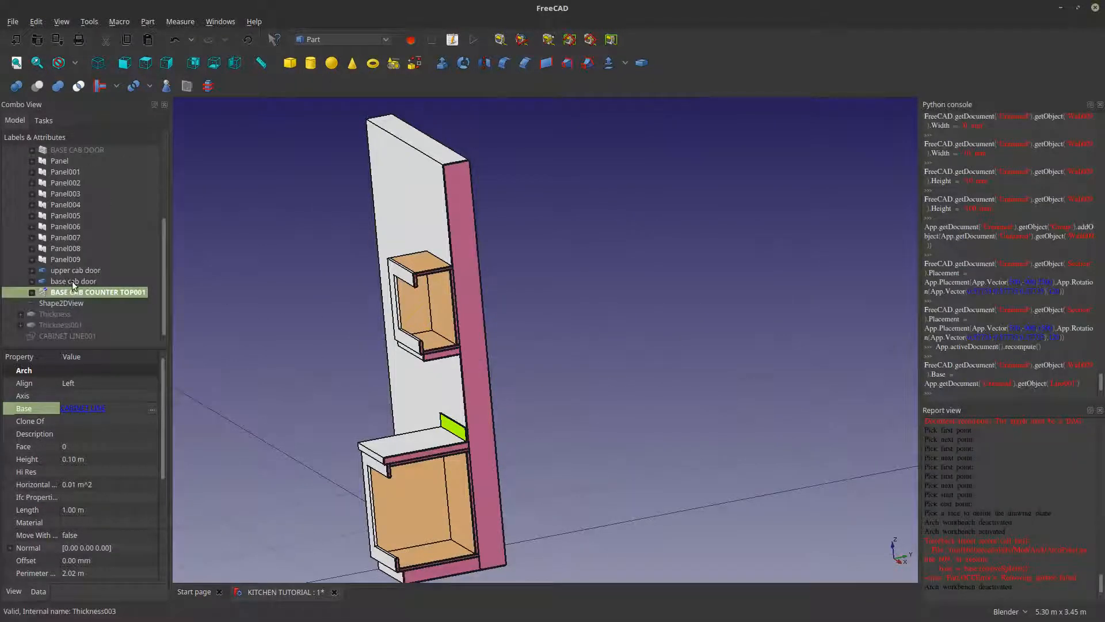
pyautogui.click(72, 281)
pyautogui.click(61, 337)
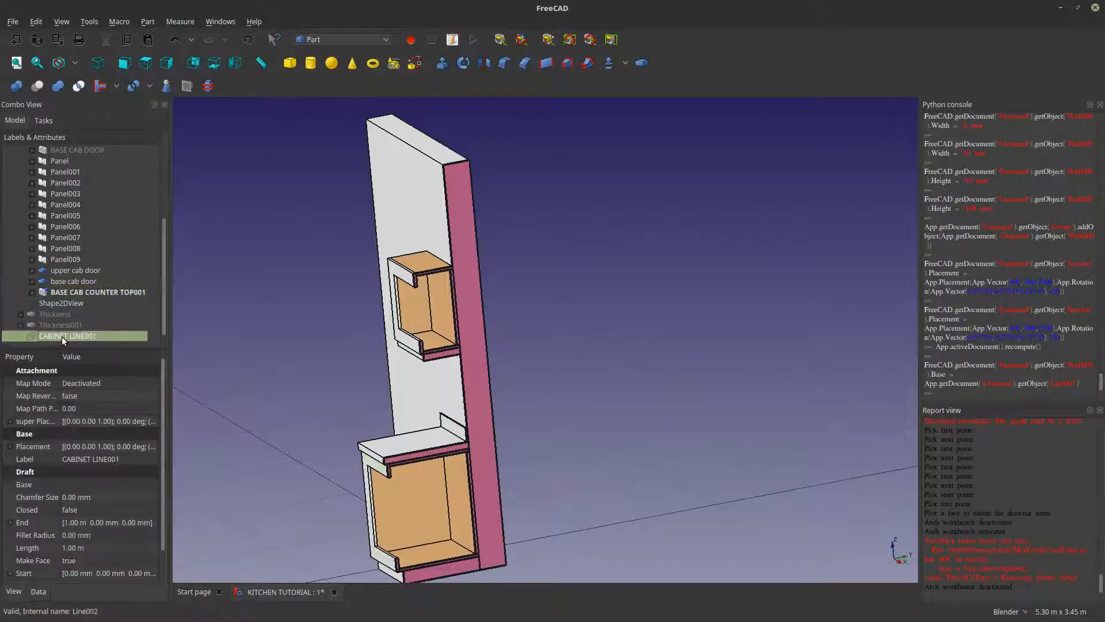
pyautogui.press('Delete')
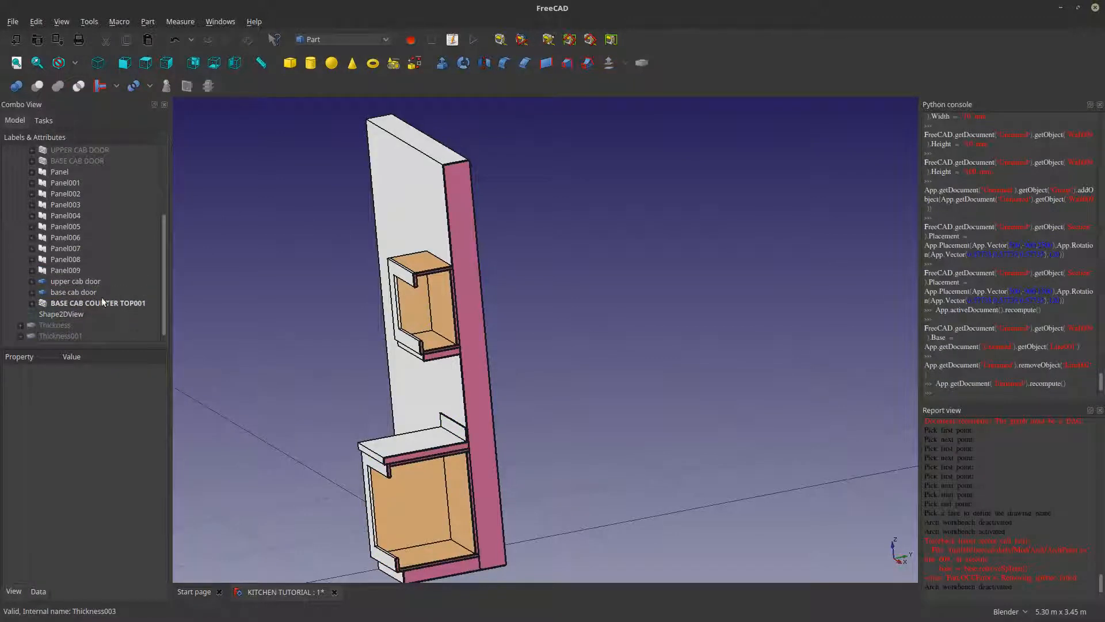
# - Make the hidden BASE CAB, UPPER CAB, uPPER CAB TOP, UPPER CAB DOOR and BASE CAB DOOR bodies visible
pyautogui.moveTo(494, 338); pyautogui.dragTo(449, 337, button='middle')
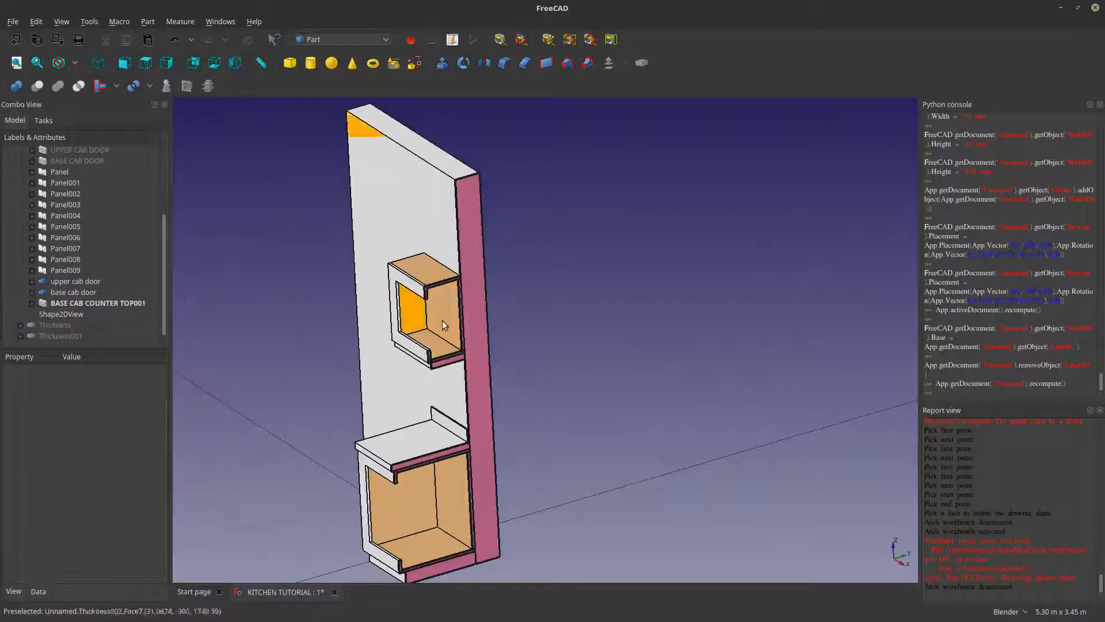
pyautogui.scroll(3, 73, 266)
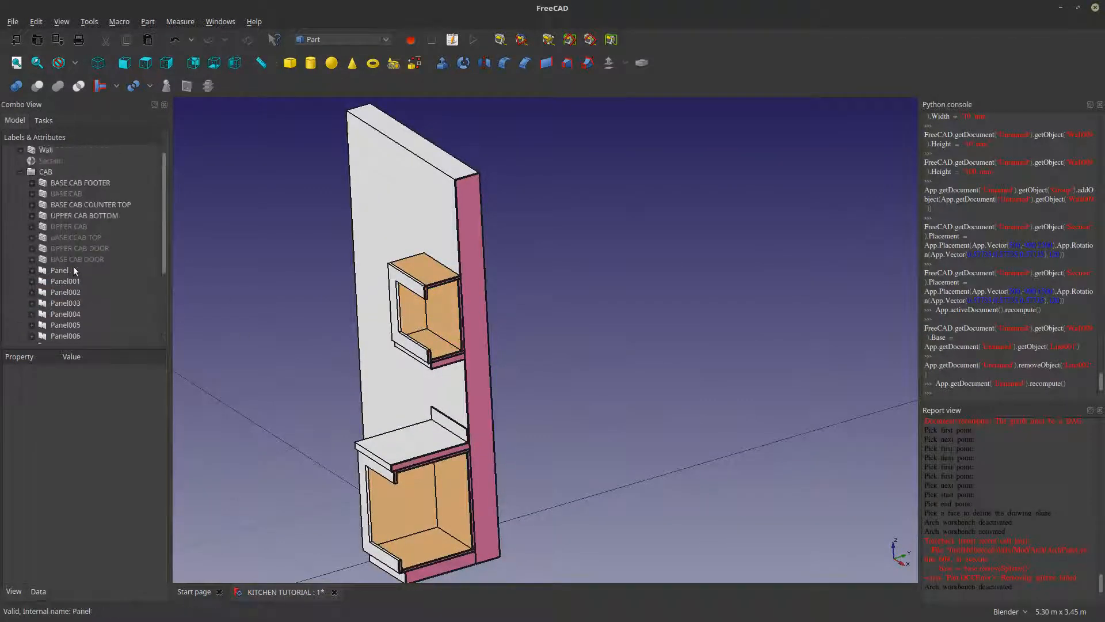
pyautogui.click(69, 261)
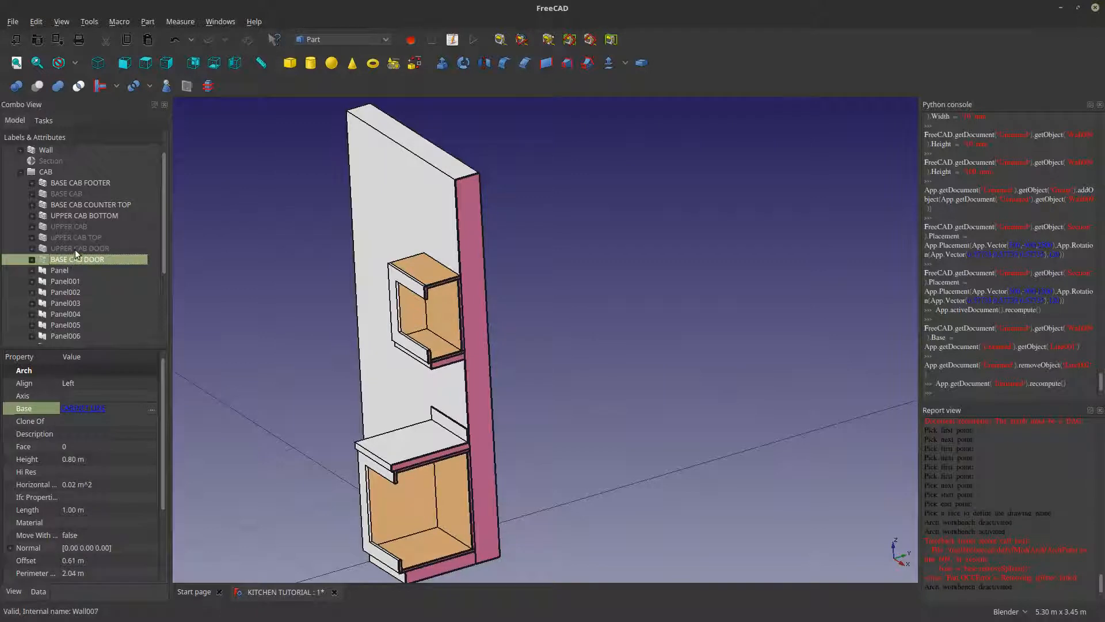
pyautogui.keyDown('ctrl'); pyautogui.click(84, 248); pyautogui.keyUp('ctrl')
pyautogui.keyDown('ctrl'); pyautogui.click(75, 231); pyautogui.keyUp('ctrl')
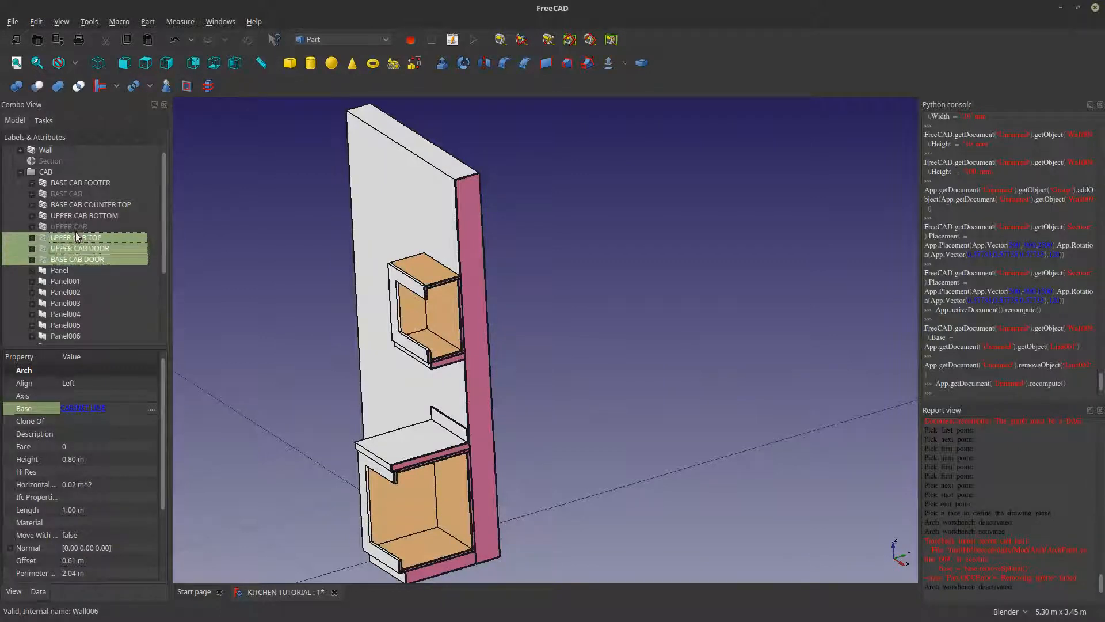
pyautogui.keyDown('ctrl'); pyautogui.click(74, 225); pyautogui.keyUp('ctrl')
pyautogui.keyDown('ctrl'); pyautogui.click(62, 192); pyautogui.keyUp('ctrl')
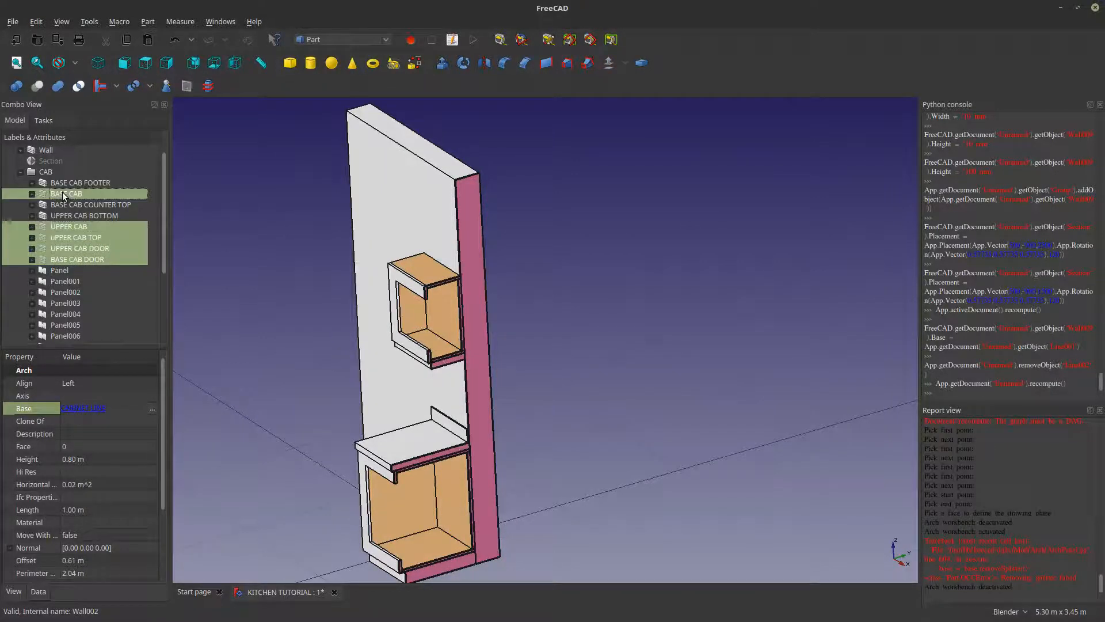
pyautogui.press('space')
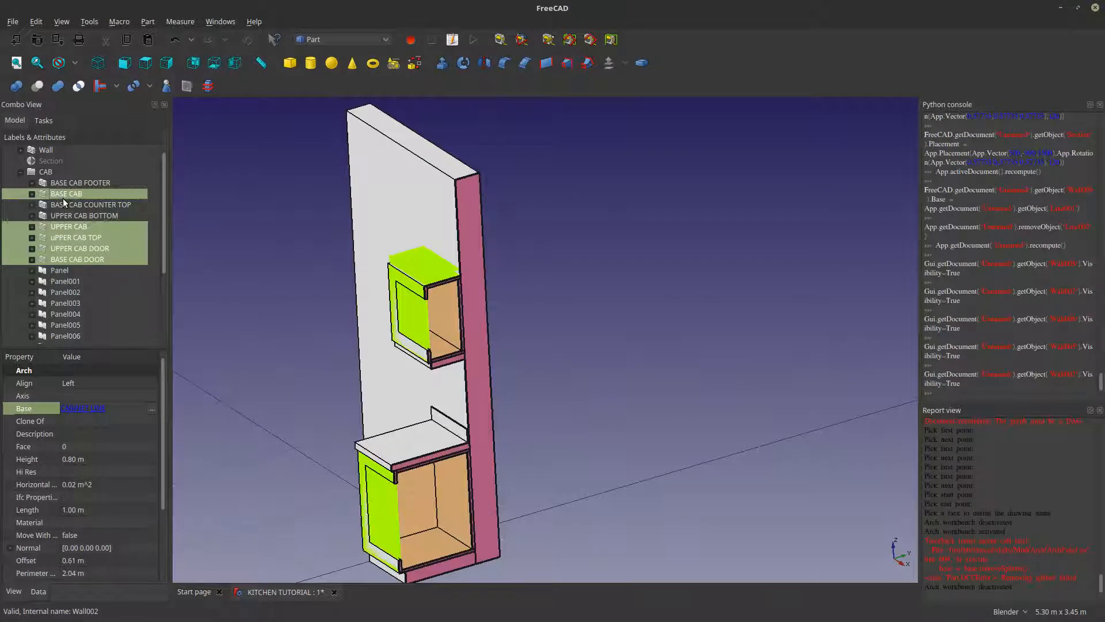
# - Move BASE CAB, UPPER CAB, UPPER CAB DOOR and BASE CAB DOOR out of the CAB group, keeping uPPER CAB TOP inside
pyautogui.keyDown('ctrl'); pyautogui.click(98, 237); pyautogui.keyUp('ctrl')
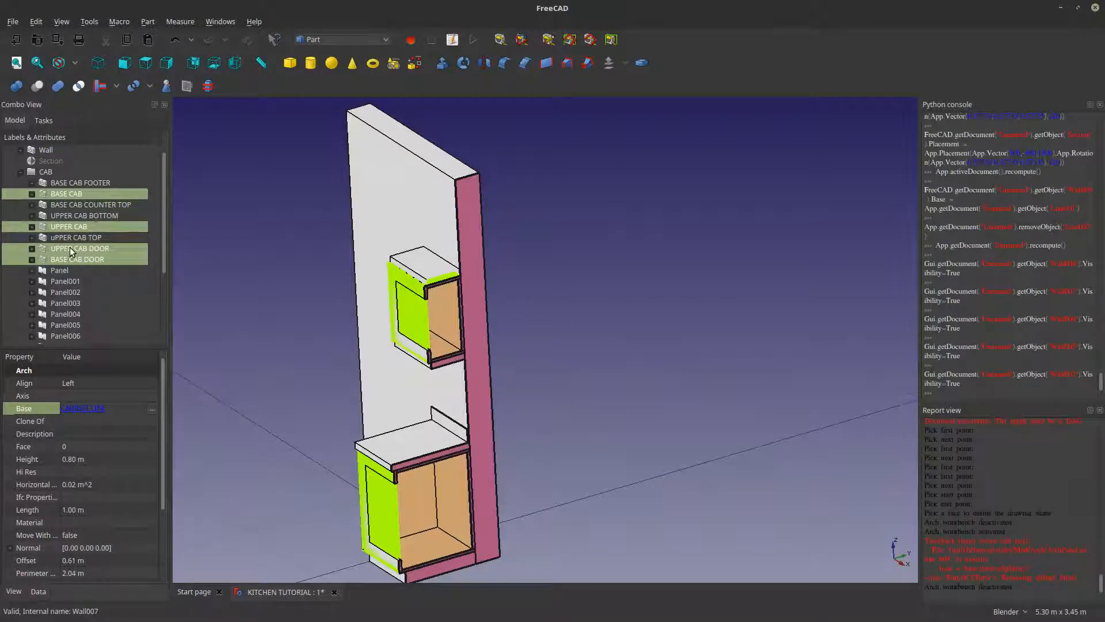
pyautogui.moveTo(70, 247); pyautogui.dragTo(36, 162)
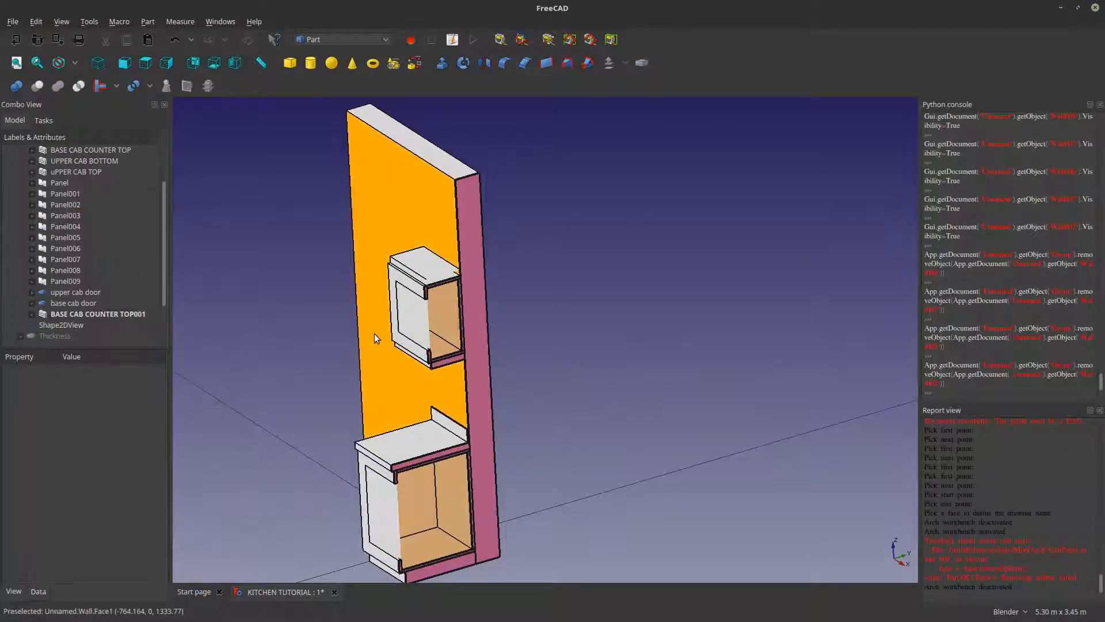
# - Hide the solid BASE CAB DOOR, UPPER CAB DOOR and BASE CAB bodies
pyautogui.scroll(-2, 98, 306)
pyautogui.click(57, 315)
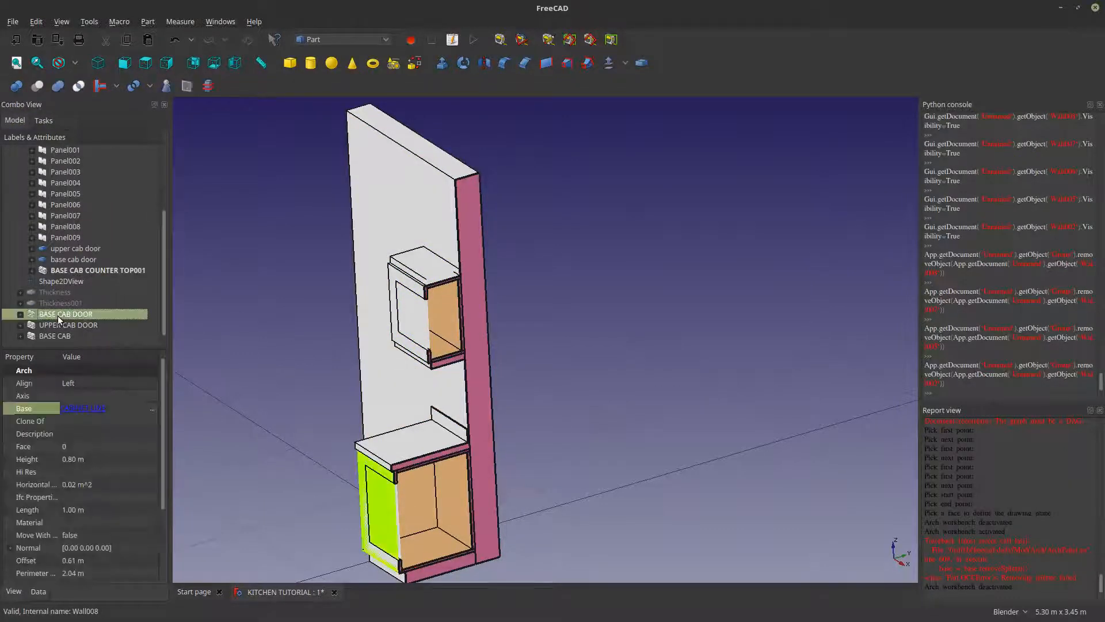
pyautogui.press('space')
pyautogui.click(54, 326)
pyautogui.press('space')
pyautogui.click(55, 335)
pyautogui.press('space')
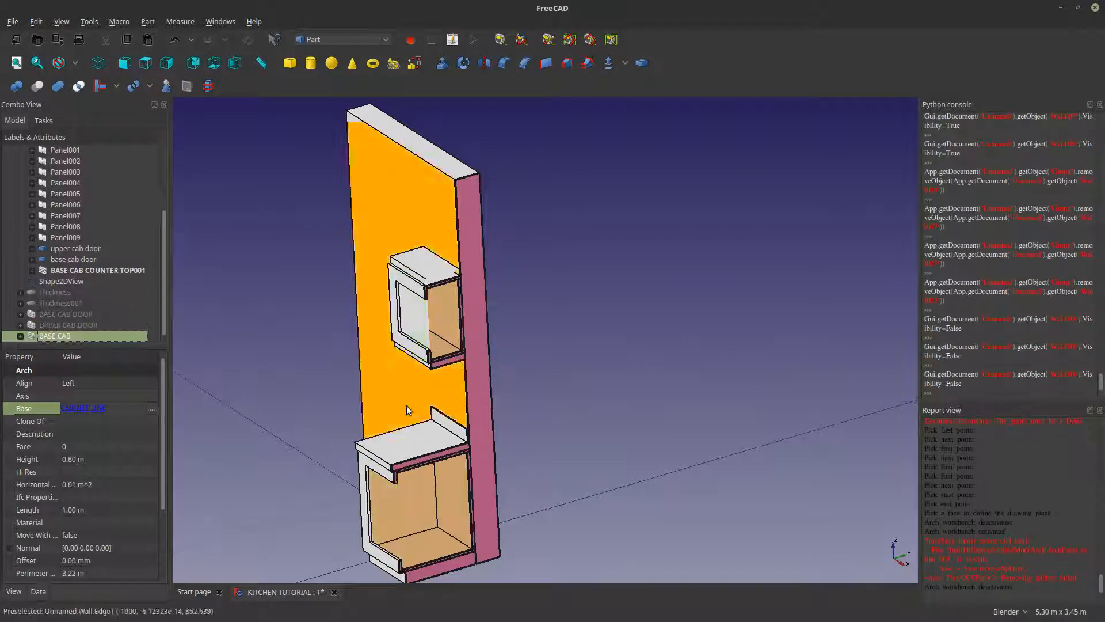
pyautogui.scroll(4, 420, 332)
pyautogui.scroll(-4, 420, 332)
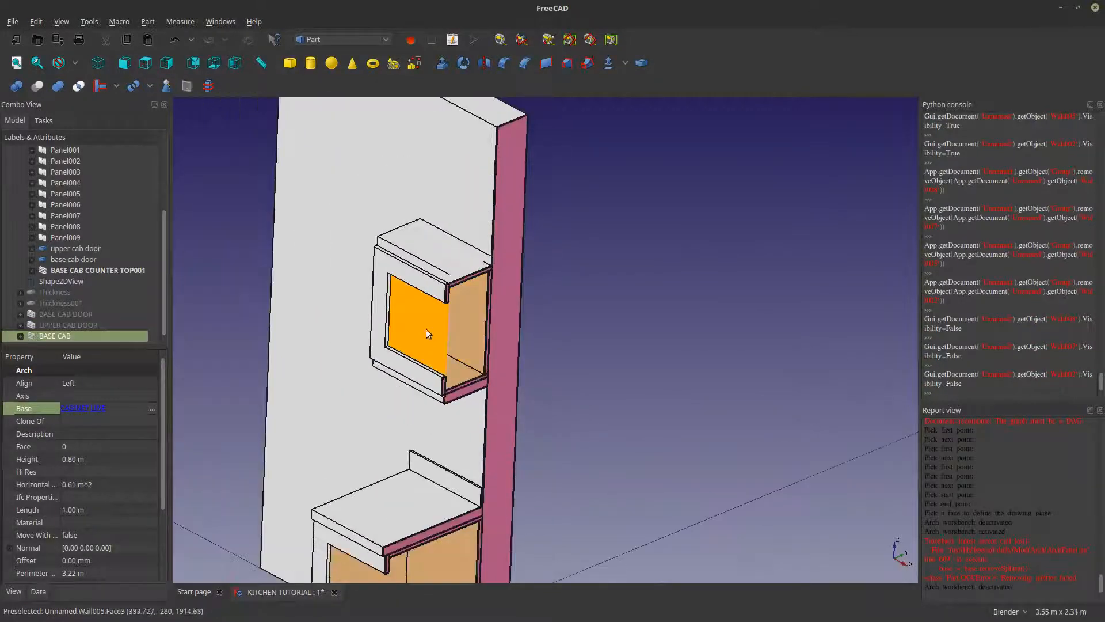
# - Toggle the visibility of the solid body inside the upper cabinet to compare it with the hollow cabinet
pyautogui.click(426, 327)
pyautogui.scroll(3, 93, 267)
pyautogui.scroll(-3, 94, 267)
pyautogui.press('space')
pyautogui.press('space')
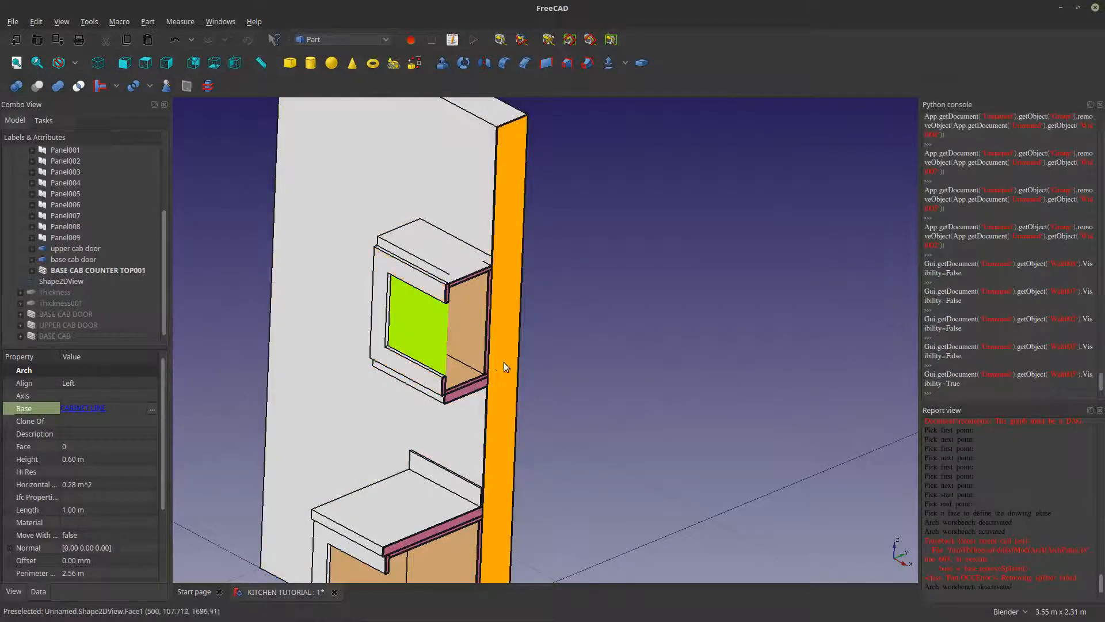
pyautogui.moveTo(465, 368); pyautogui.dragTo(287, 367, button='middle')
pyautogui.press('space')
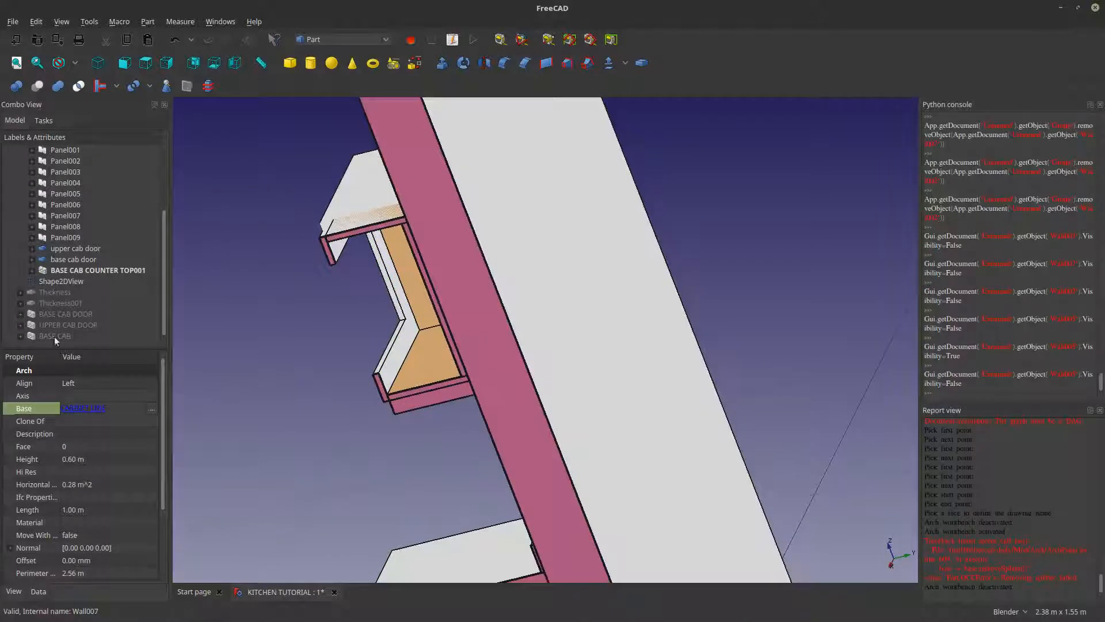
pyautogui.press('space')
# - Locate the selected solid UPPER CAB body in the model tree and hide it
pyautogui.click(20, 325)
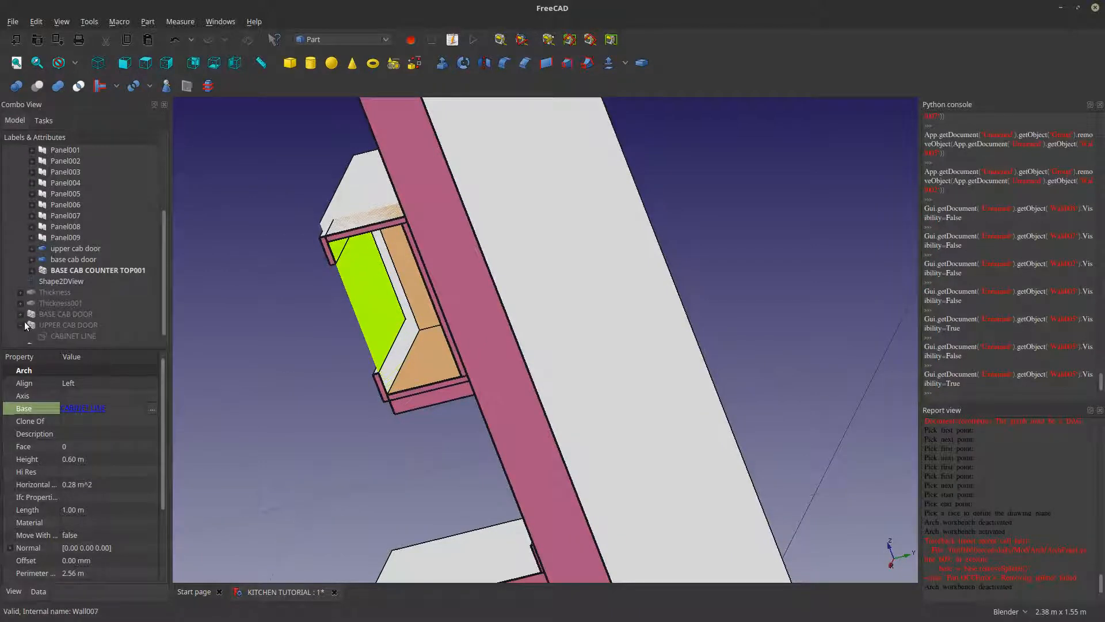
pyautogui.click(21, 325)
pyautogui.rightClick(253, 332)
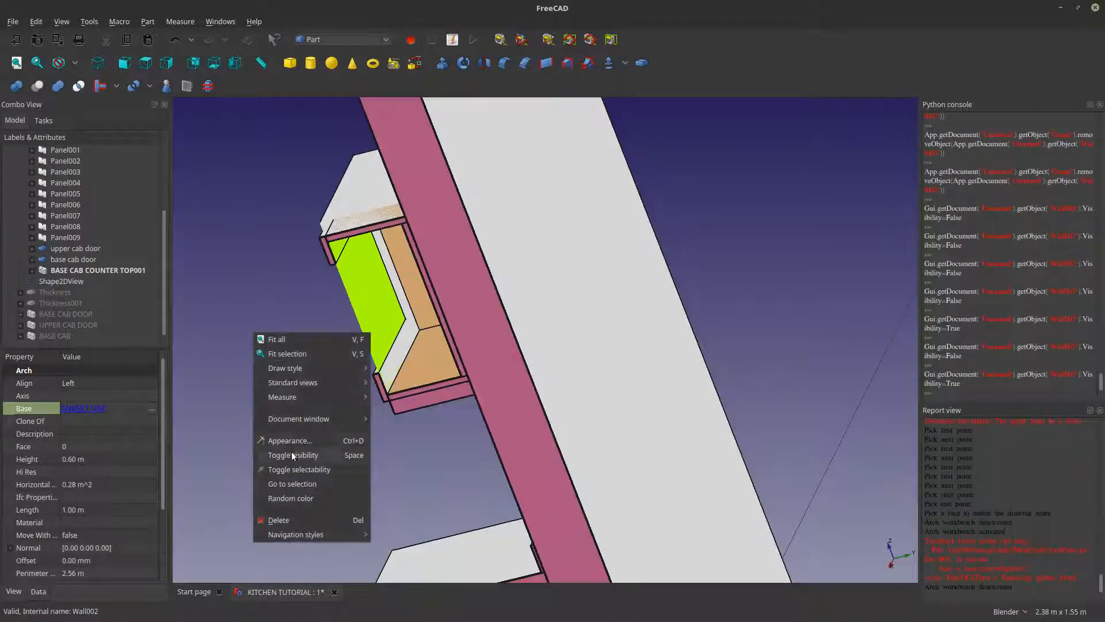
pyautogui.click(289, 481)
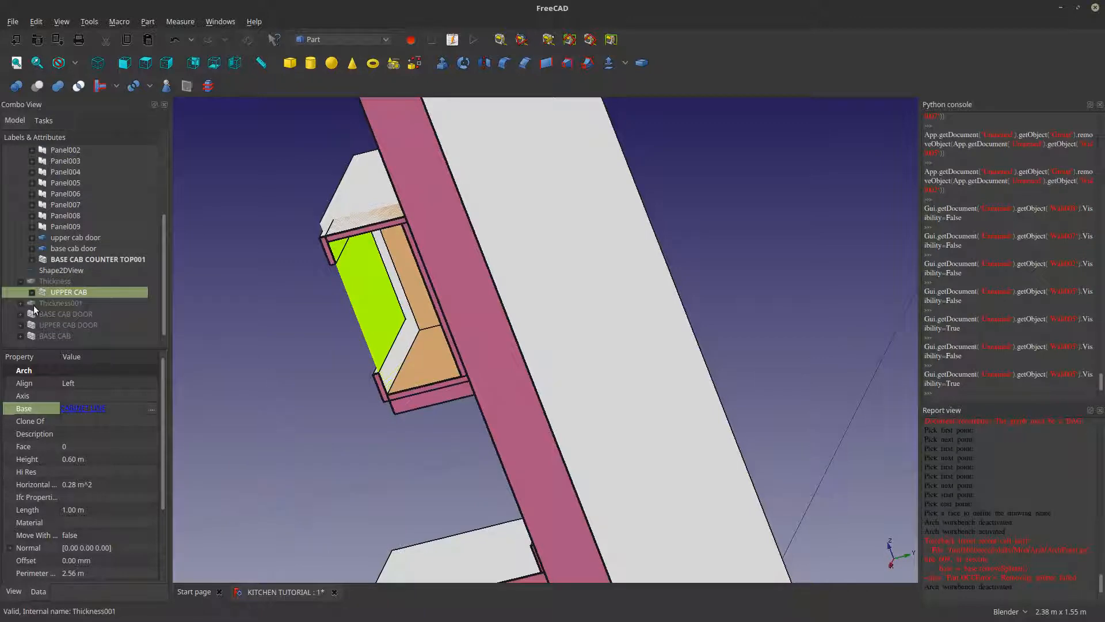
pyautogui.moveTo(270, 248); pyautogui.dragTo(348, 255, button='middle')
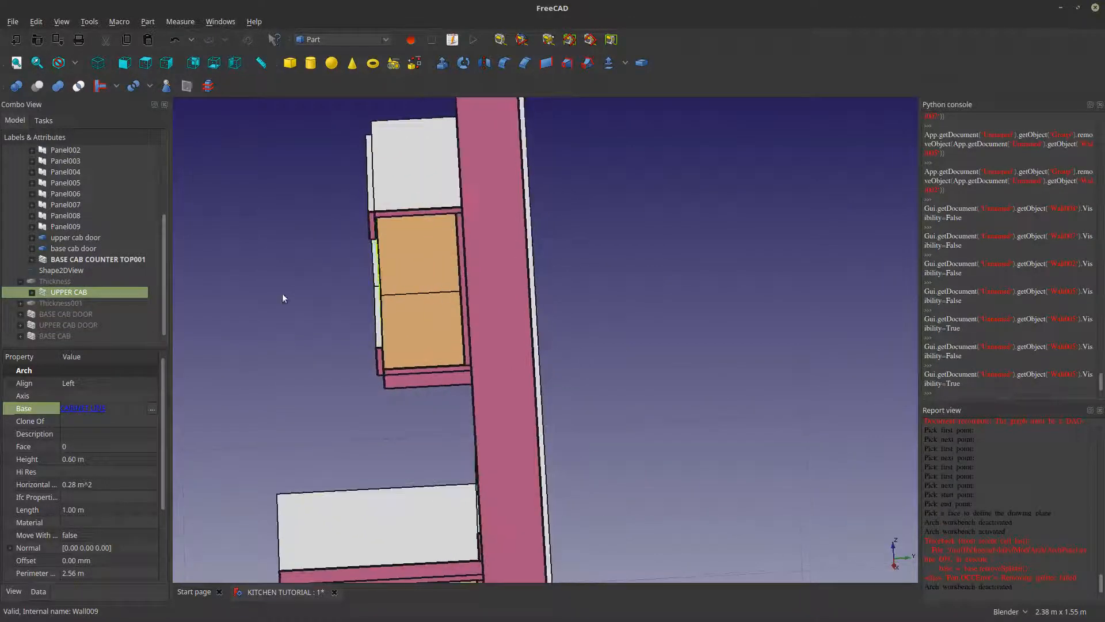
pyautogui.moveTo(351, 316); pyautogui.dragTo(475, 381, button='middle')
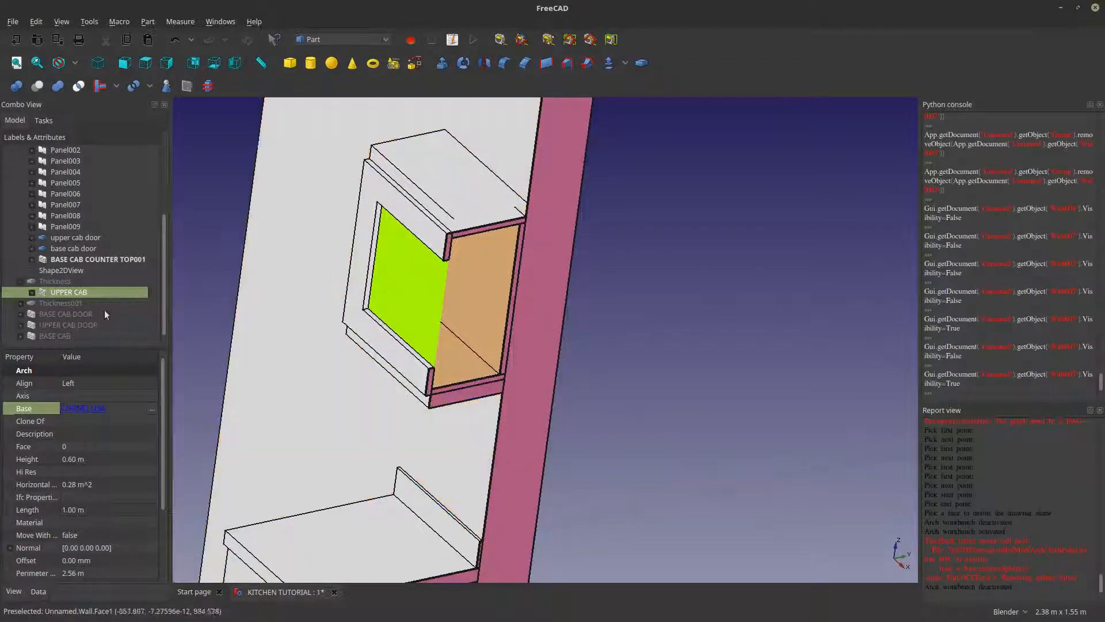
pyautogui.press('space')
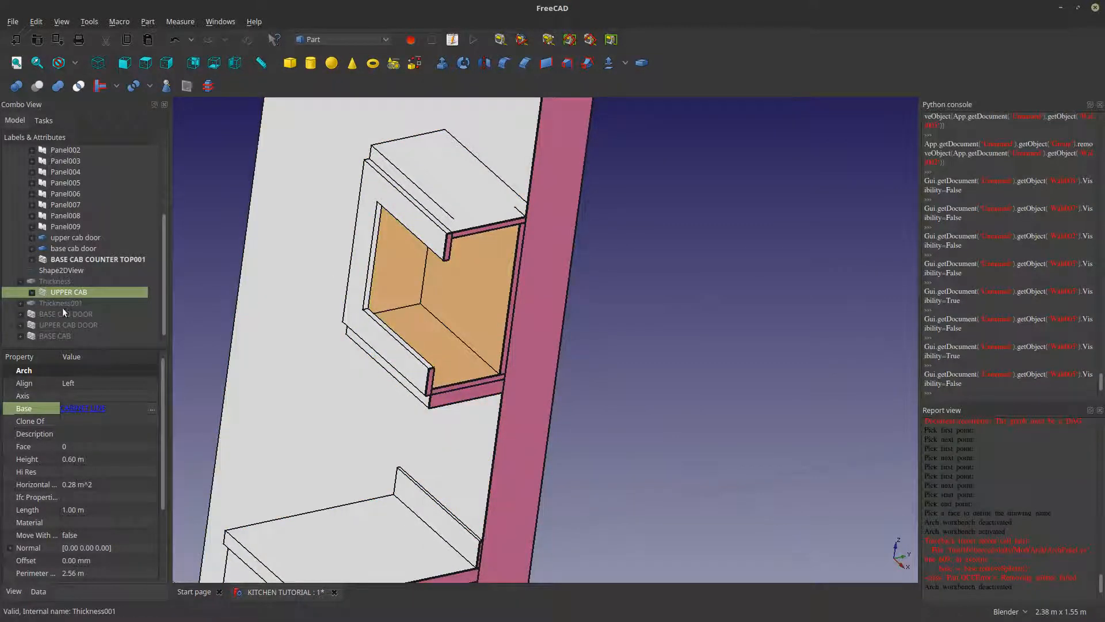
# - Expand Thickness001 and review the tree for bodies that remain inside and outside the CAB group
pyautogui.click(21, 303)
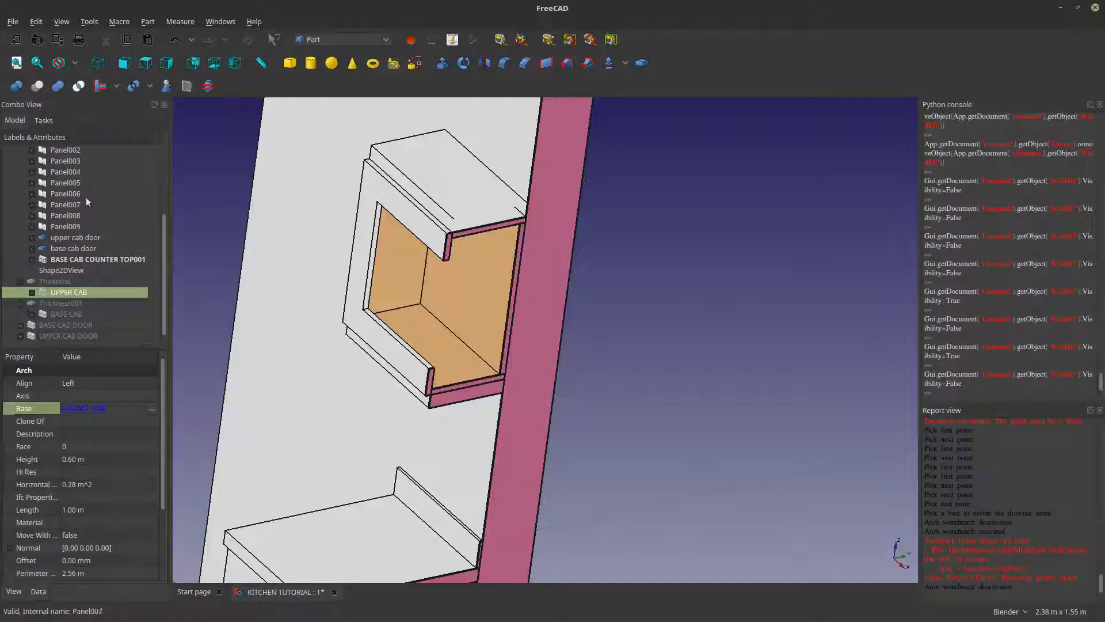
pyautogui.scroll(4, 85, 179)
pyautogui.scroll(-4, 86, 208)
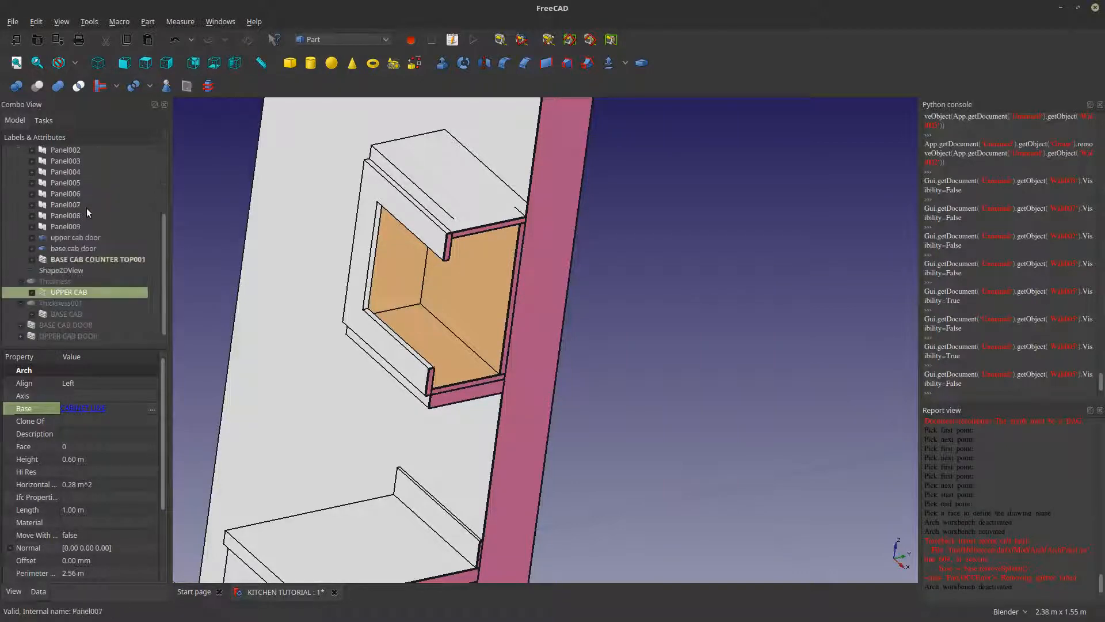
pyautogui.scroll(3, 87, 208)
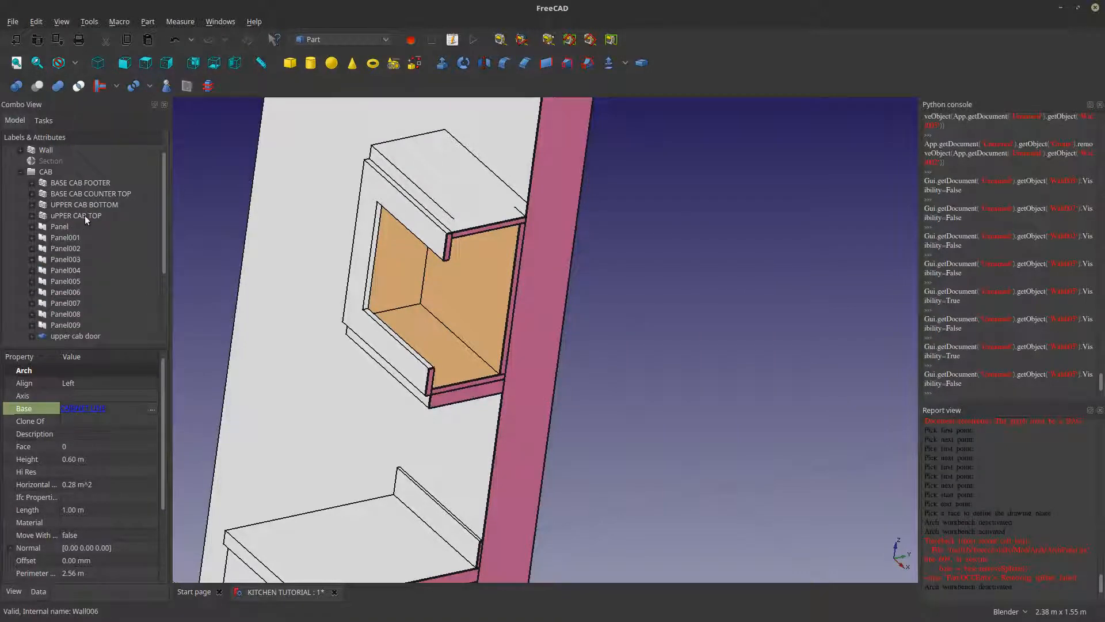
pyautogui.scroll(-3, 85, 216)
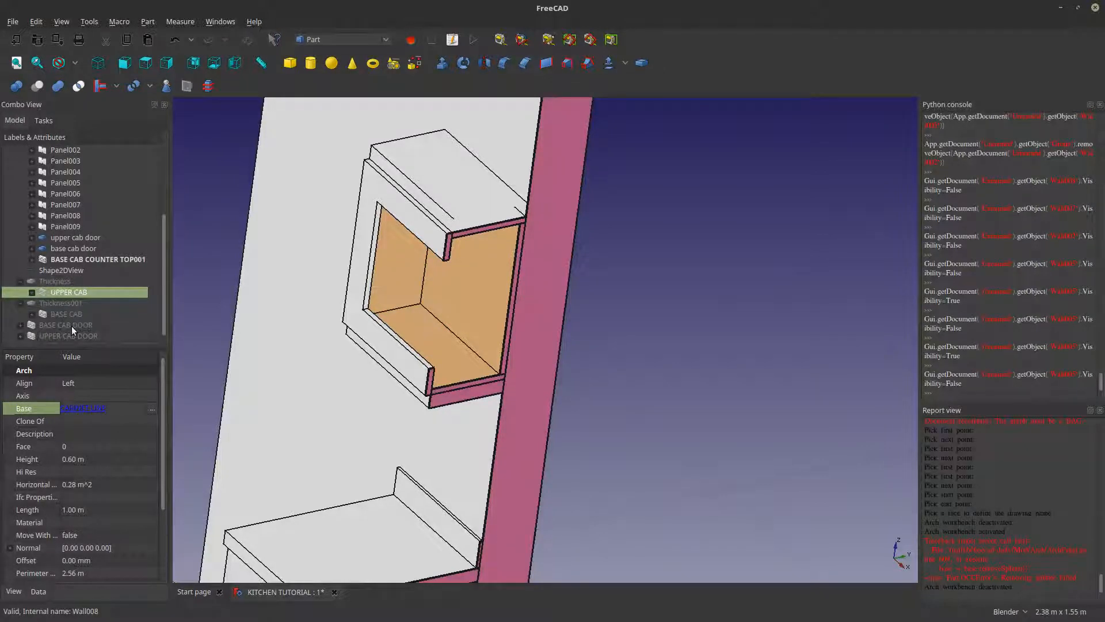
pyautogui.scroll(2, 78, 257)
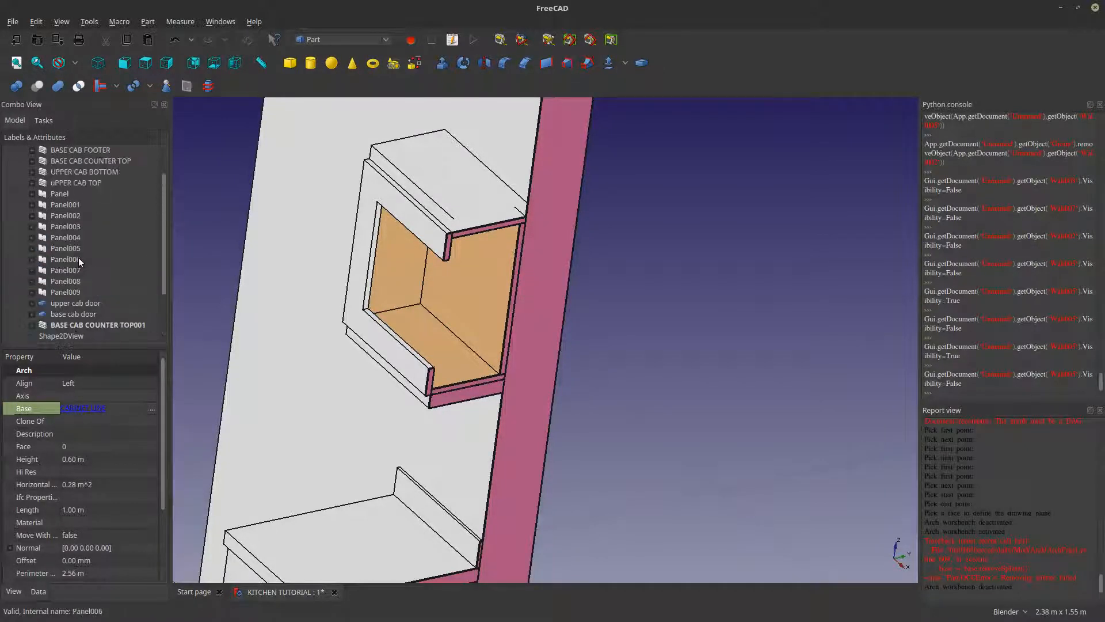
# - Check the counter upstand, base cabinet footer, counter top, upper cabinet bottom and upper cabinet top by selecting each in the CAB group
pyautogui.click(78, 325)
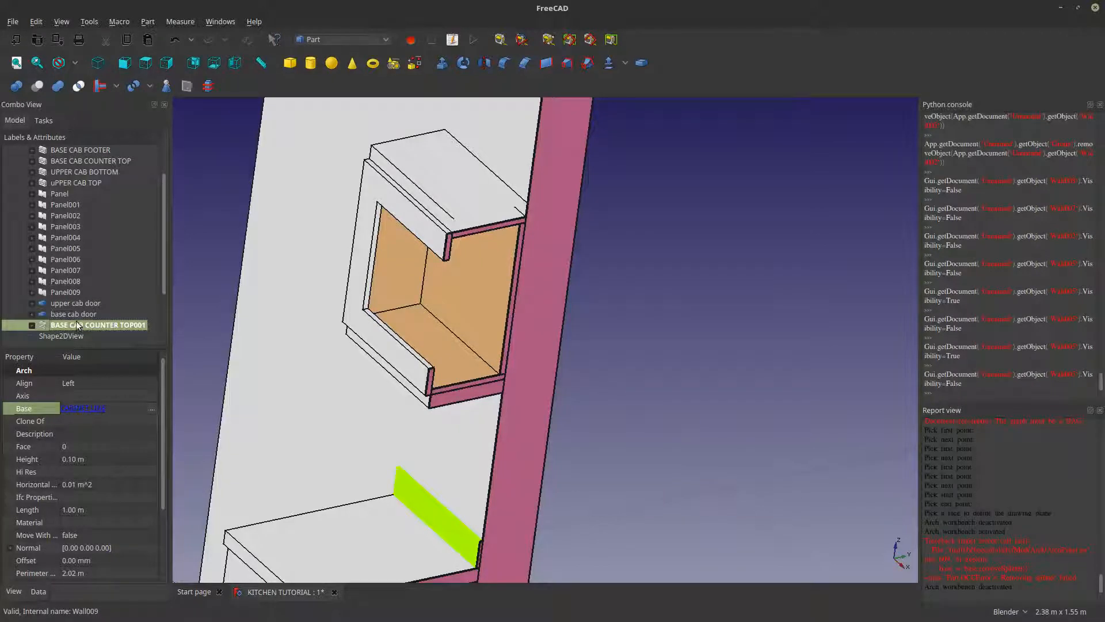
pyautogui.scroll(1, 74, 231)
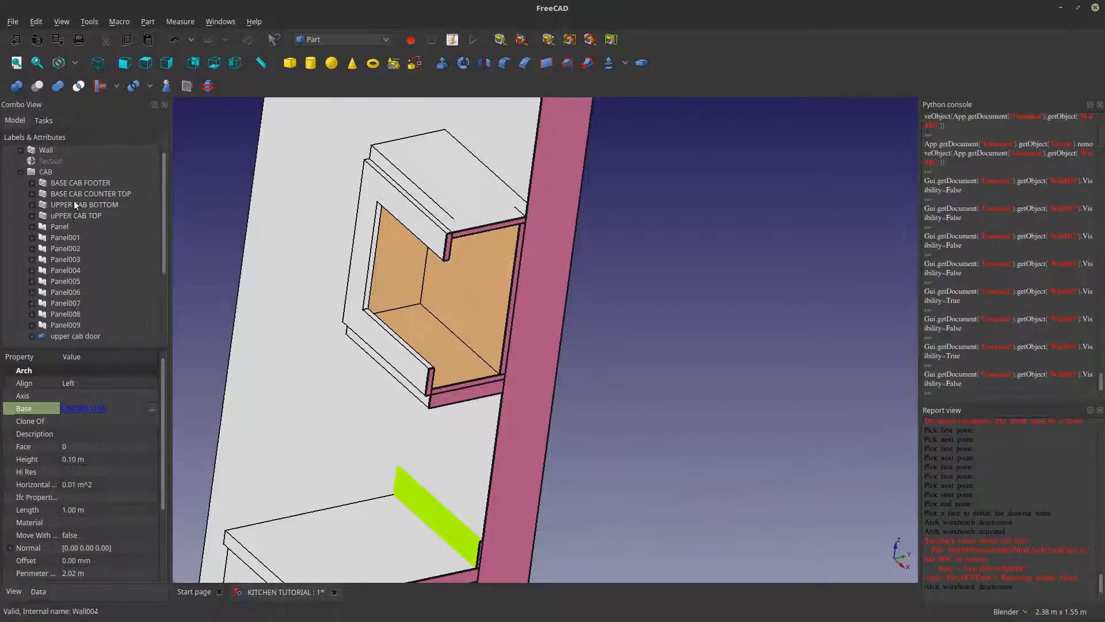
pyautogui.click(68, 183)
pyautogui.scroll(-5, 204, 253)
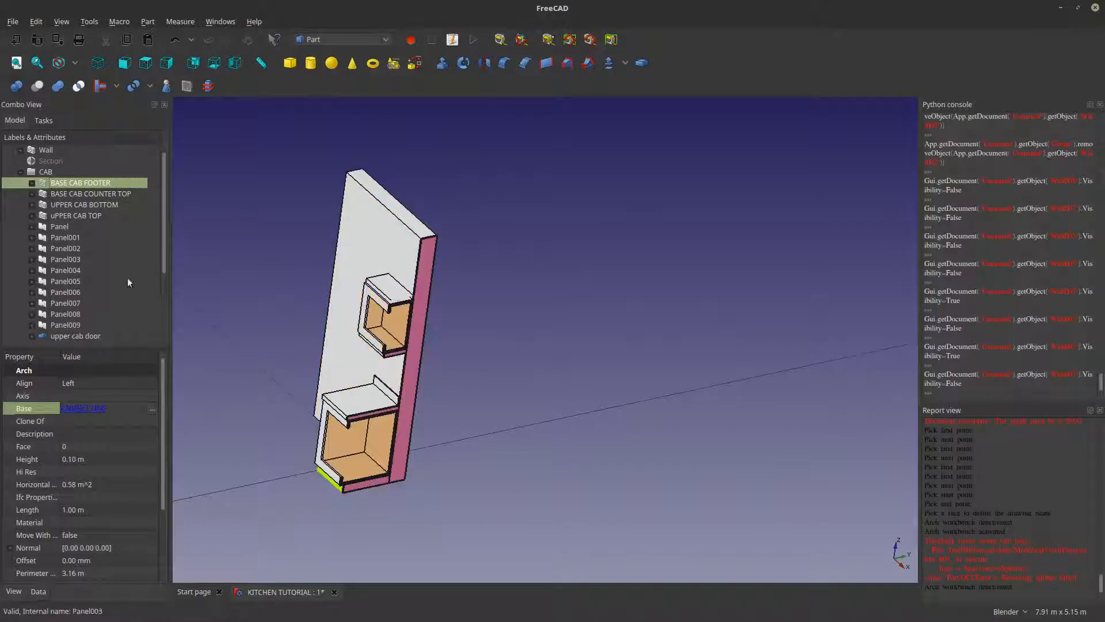
pyautogui.click(75, 193)
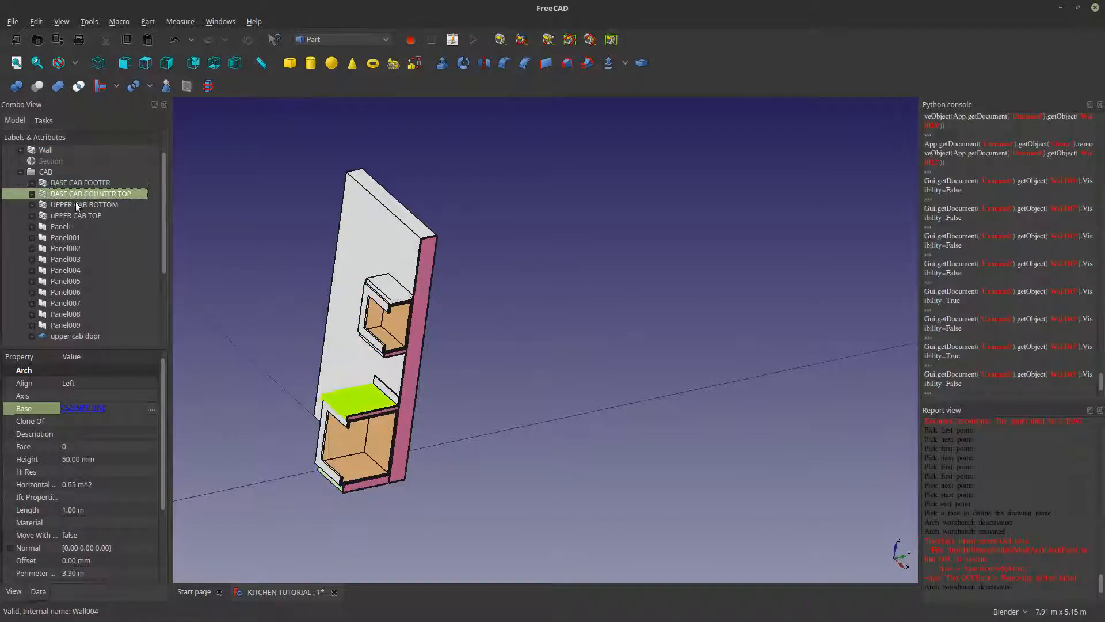
pyautogui.click(76, 204)
pyautogui.click(73, 215)
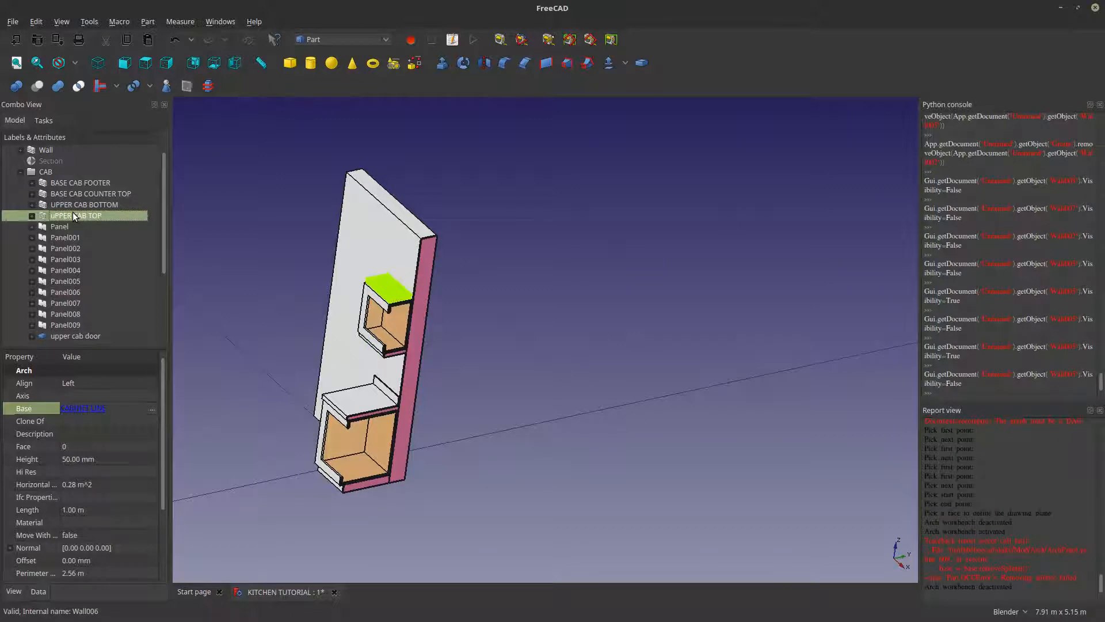
# - Check the hollow upper and base cabinet doors and the counter upstand, and inspect the cut upper cabinet up close
pyautogui.scroll(-2, 78, 259)
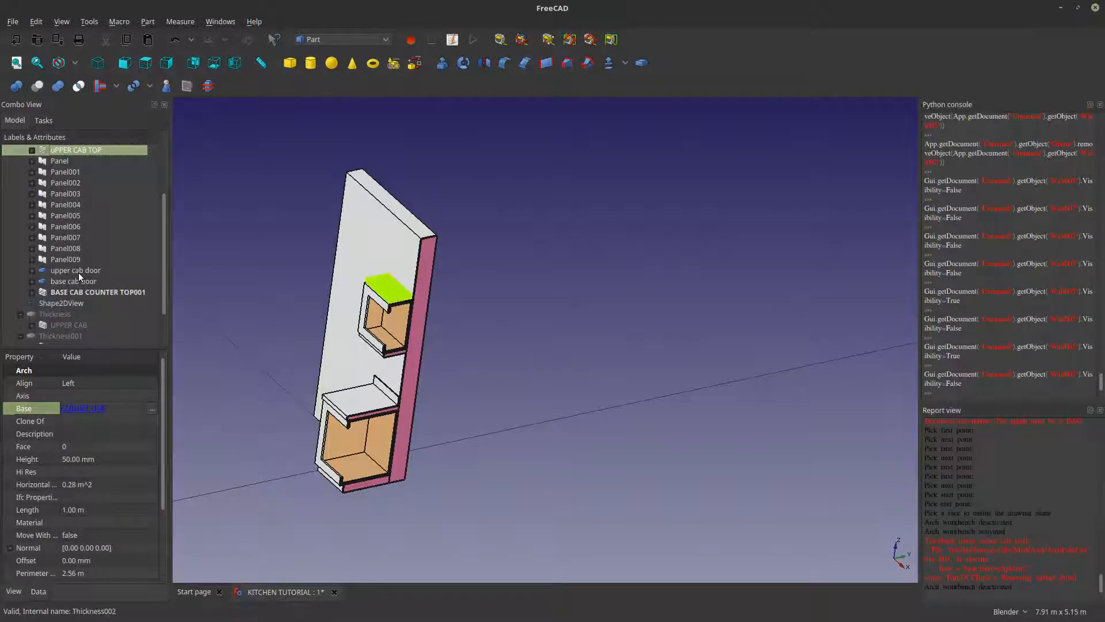
pyautogui.click(81, 270)
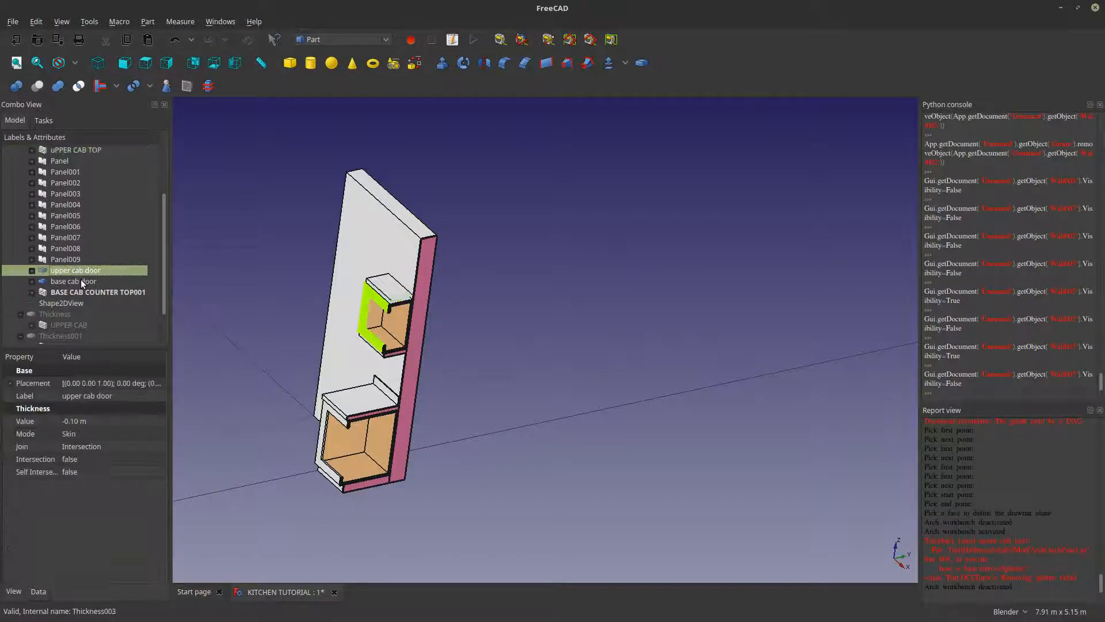
pyautogui.click(81, 280)
pyautogui.click(82, 291)
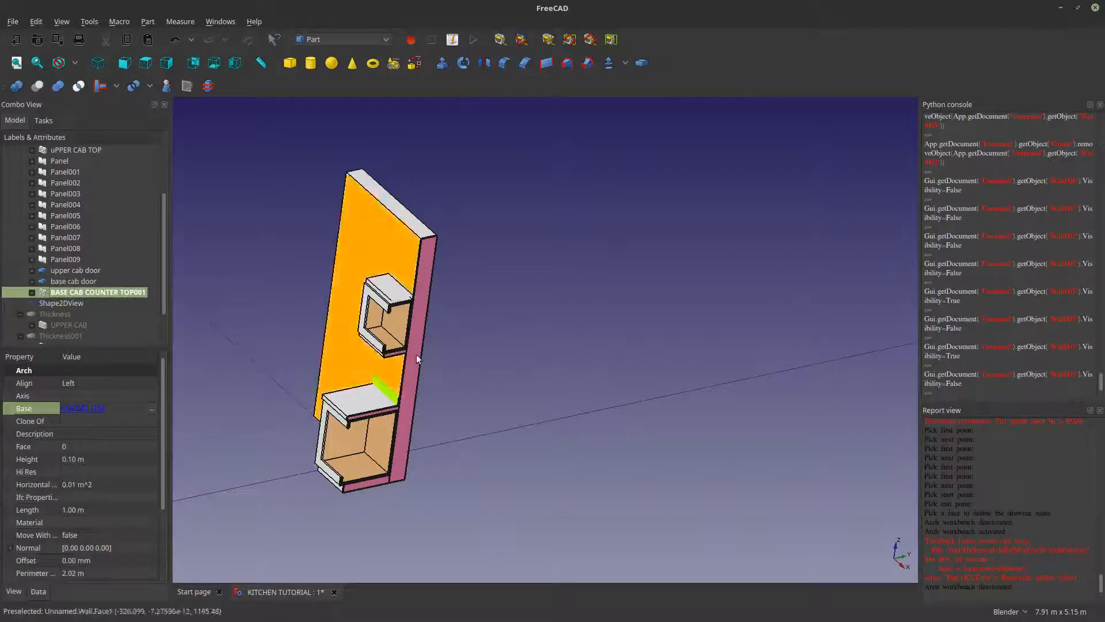
pyautogui.scroll(5, 382, 353)
pyautogui.scroll(-3, 313, 278)
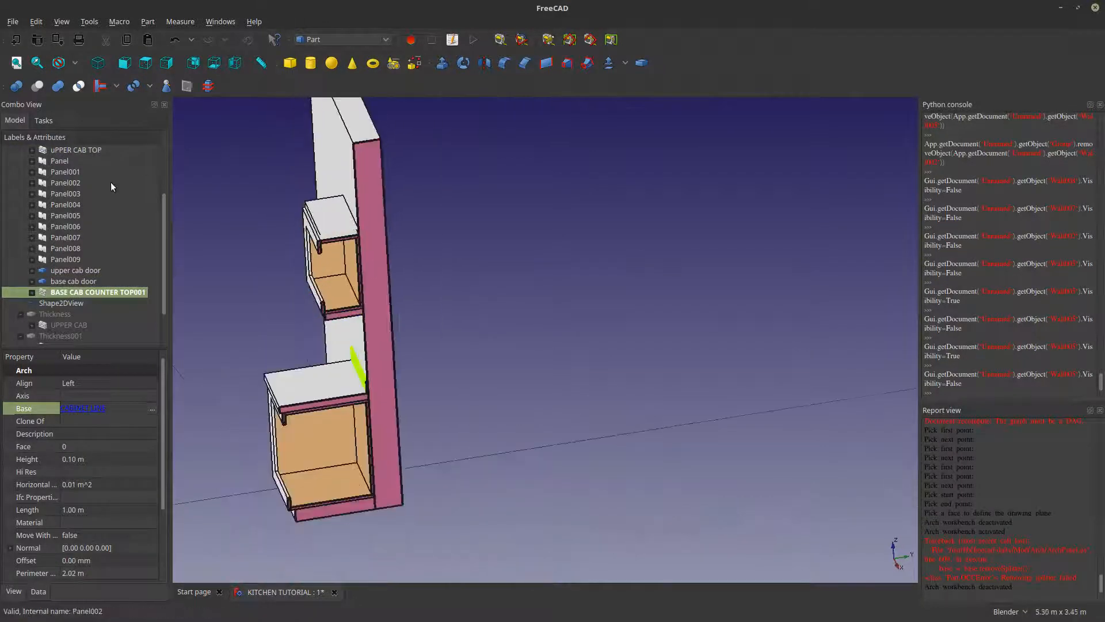
pyautogui.scroll(5, 386, 266)
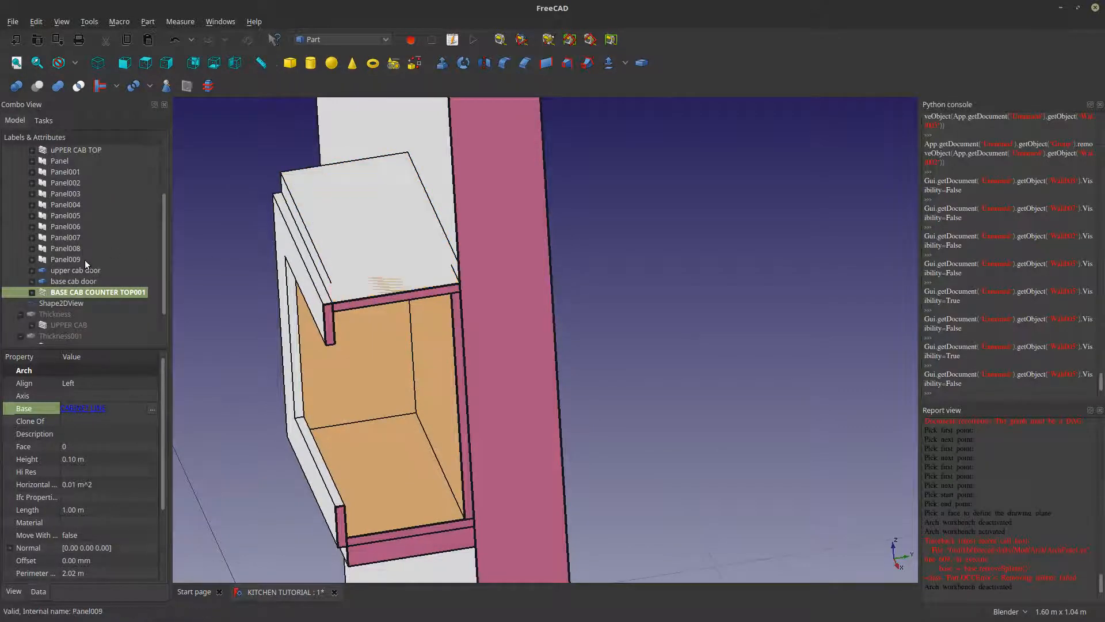
pyautogui.scroll(3, 76, 234)
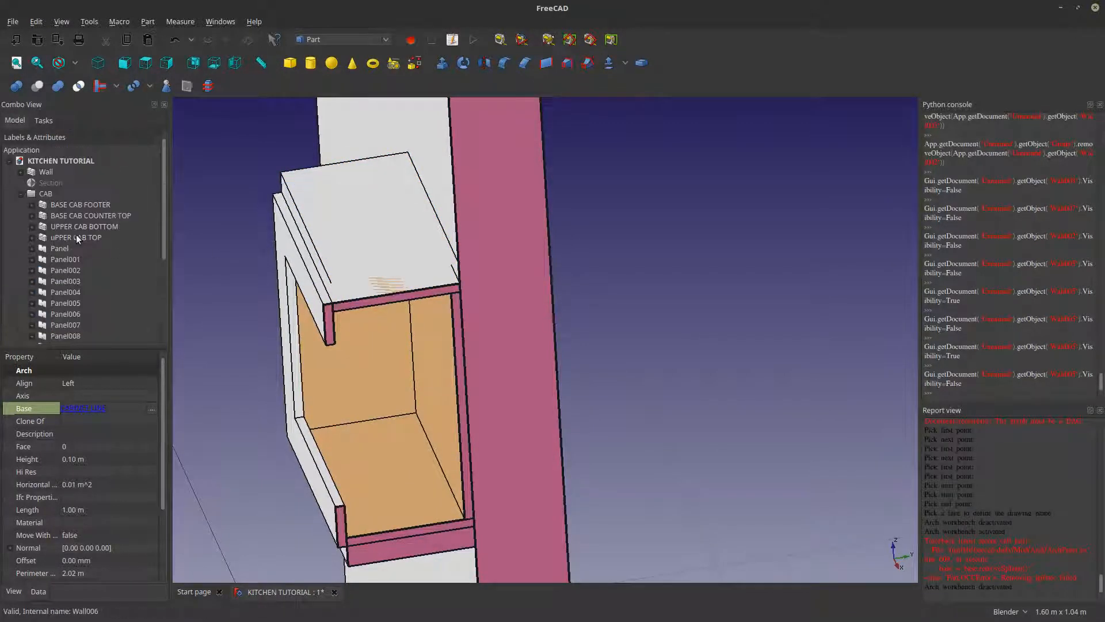
# - Nudge the Section plane's Z position and return it to 1.50 m to refresh the cut through the cabinets
pyautogui.click(51, 183)
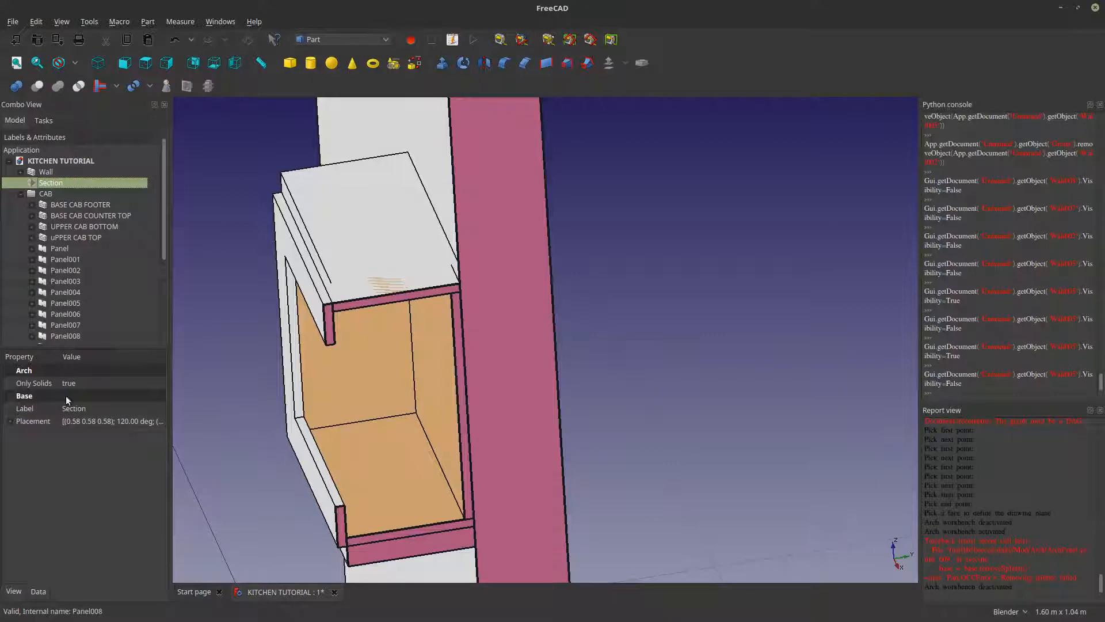
pyautogui.click(11, 422)
pyautogui.click(52, 459)
pyautogui.click(22, 459)
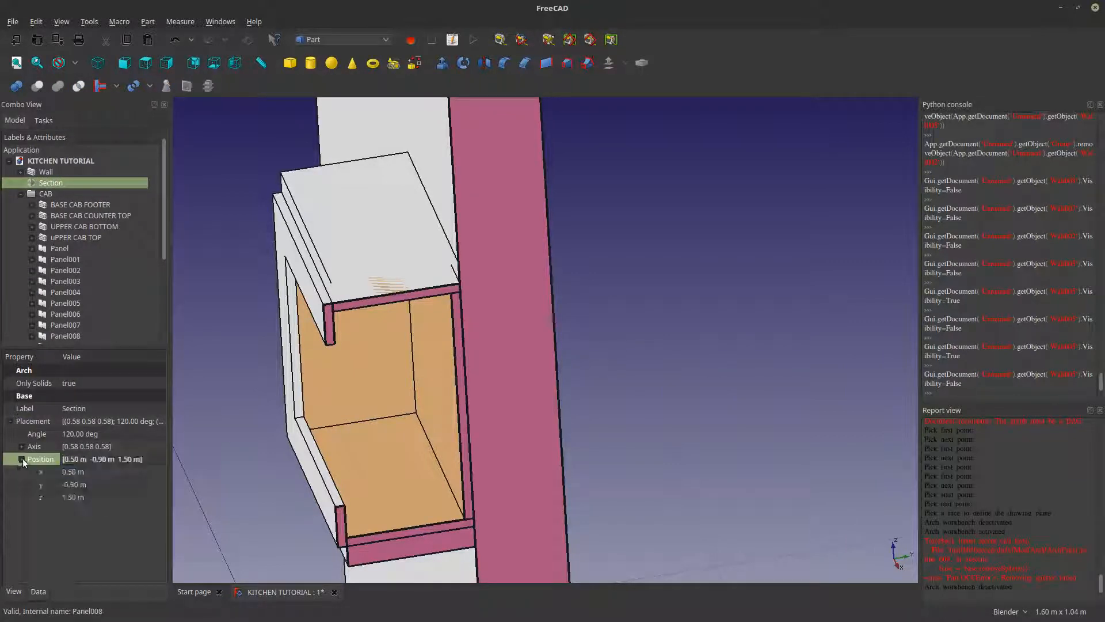
pyautogui.click(99, 498)
pyautogui.scroll(2, 98, 498)
pyautogui.click(199, 475)
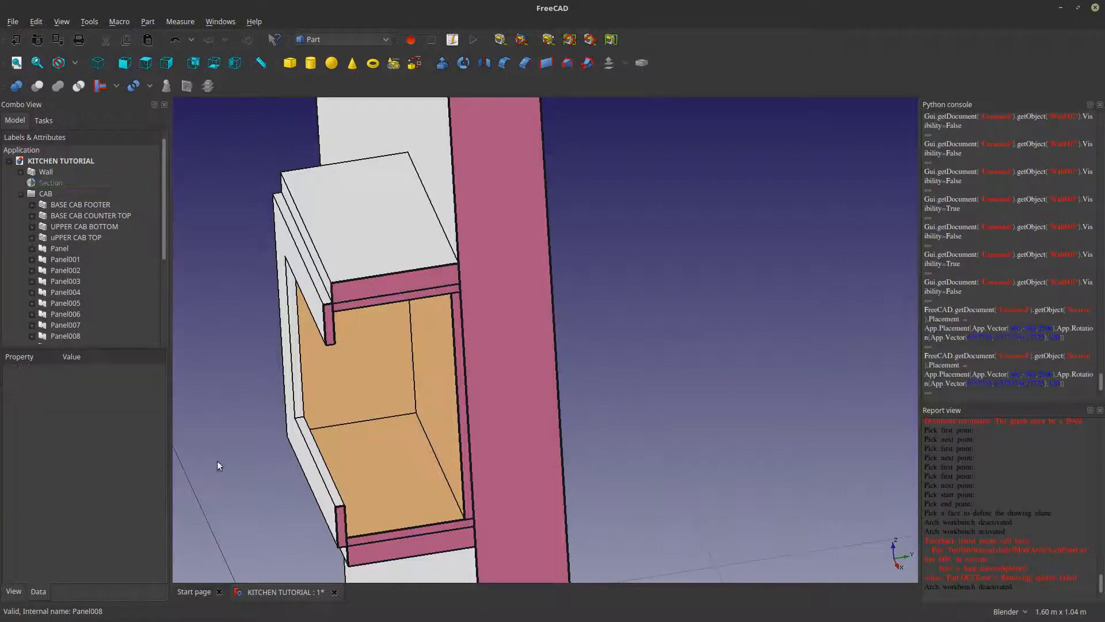
pyautogui.scroll(-4, 258, 413)
pyautogui.moveTo(300, 444); pyautogui.dragTo(376, 315, button='middle')
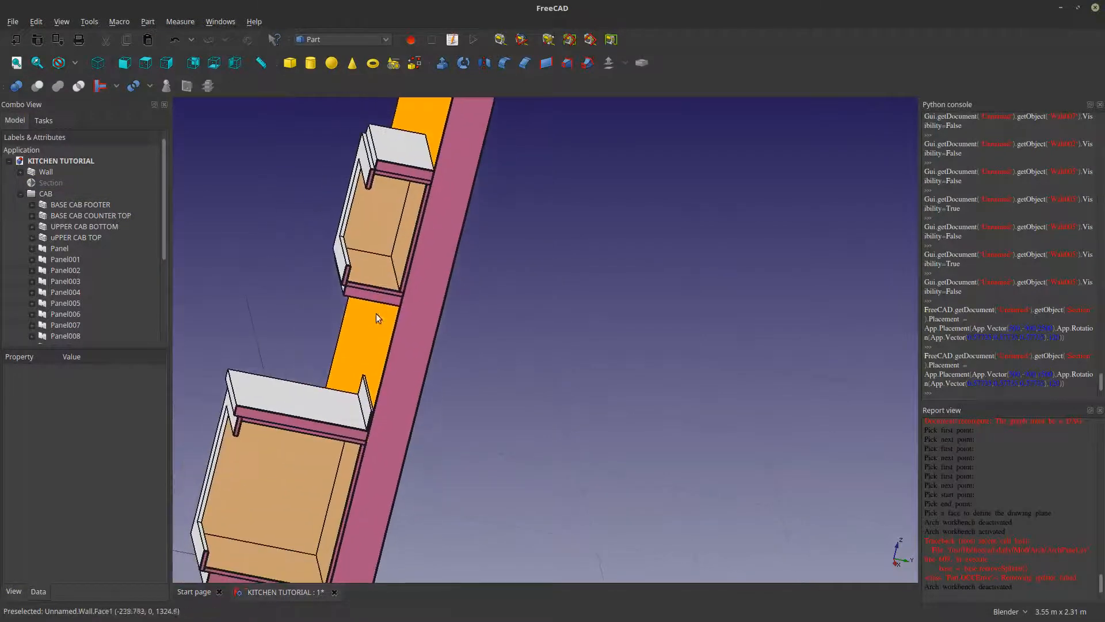
pyautogui.keyDown('shift'); pyautogui.moveTo(393, 419); pyautogui.dragTo(412, 369, button='middle'); pyautogui.keyUp('shift')
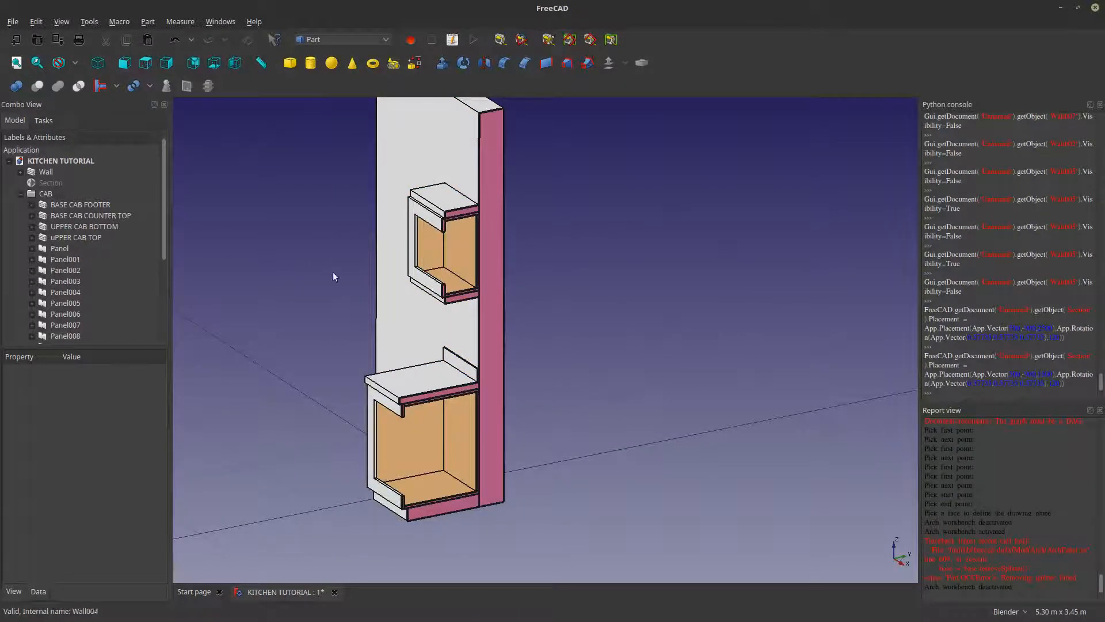
pyautogui.moveTo(472, 320); pyautogui.dragTo(535, 308, button='middle')
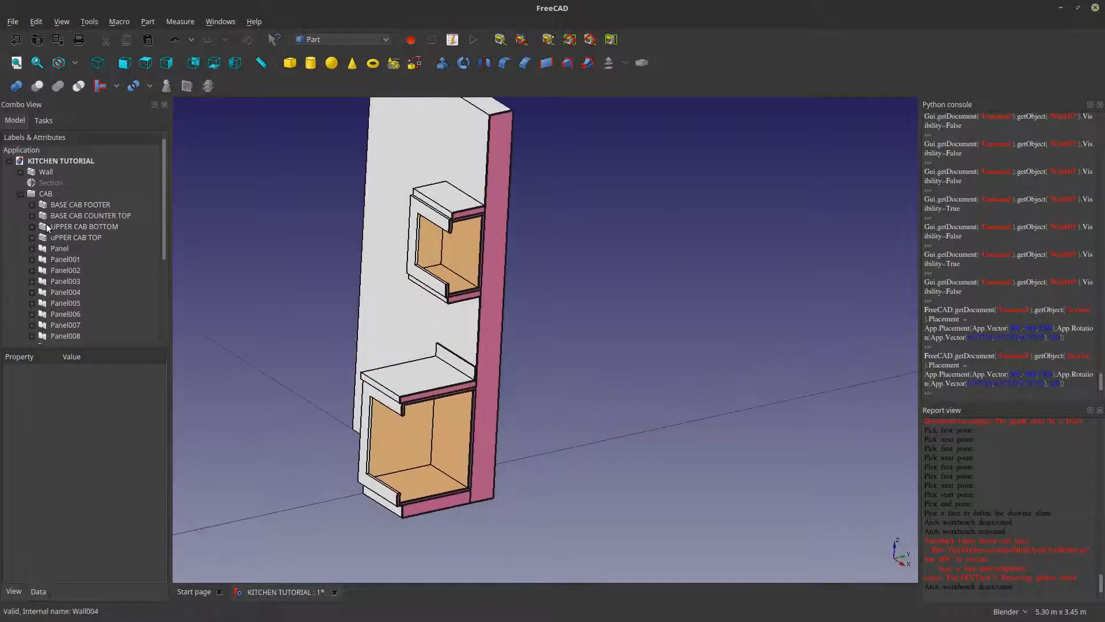
# - Hide the Shape2DView that fills the cut faces of the wall and cabinets
pyautogui.click(49, 182)
pyautogui.scroll(-3, 68, 271)
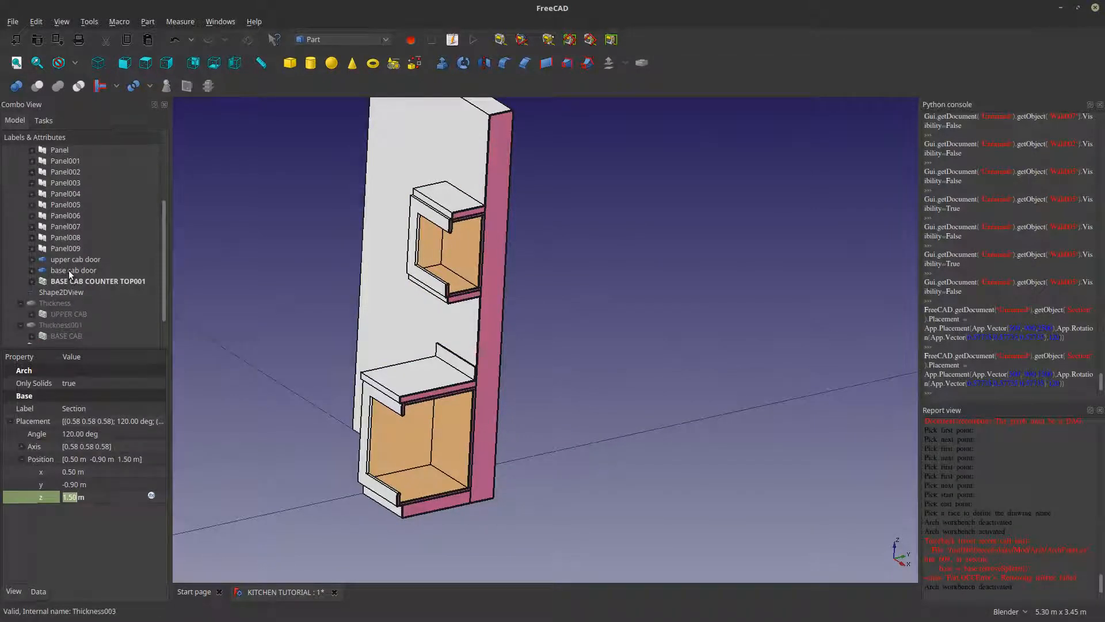
pyautogui.click(73, 292)
pyautogui.press('space')
pyautogui.press('space')
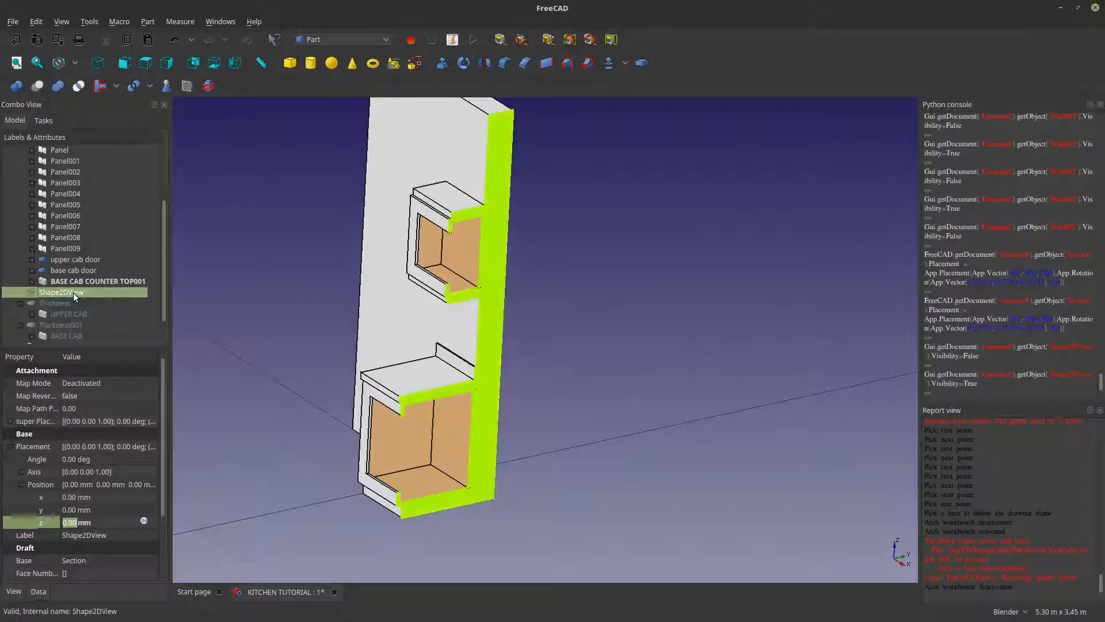
pyautogui.press('space')
pyautogui.scroll(3, 74, 289)
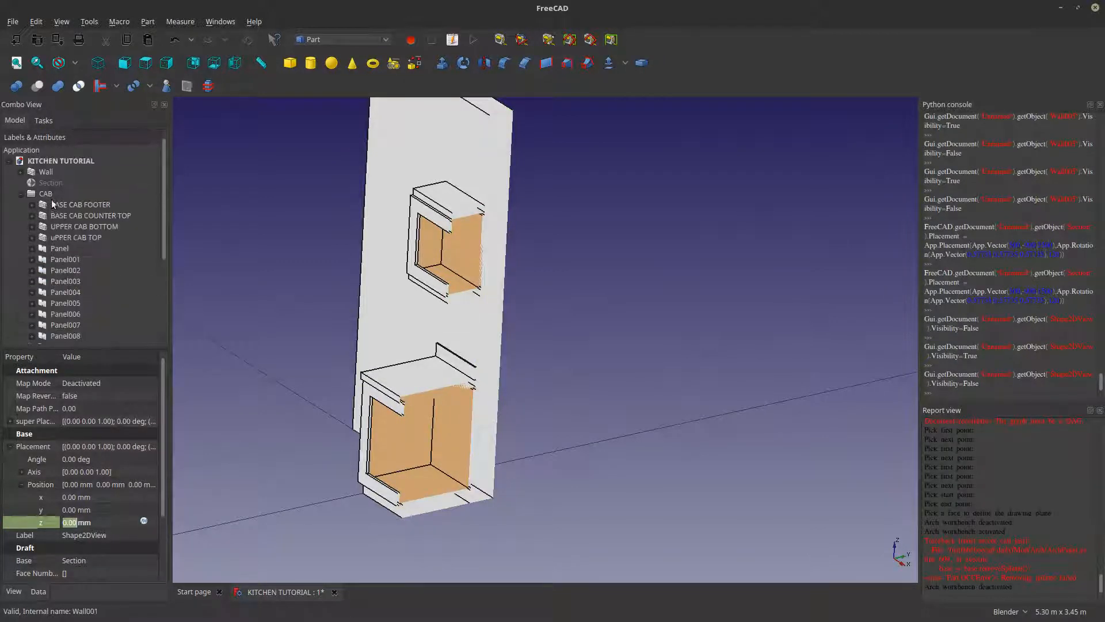
# - Toggle the Section plane's visibility, leave it hidden, and set its Cut View property to false
pyautogui.click(52, 181)
pyautogui.press('space')
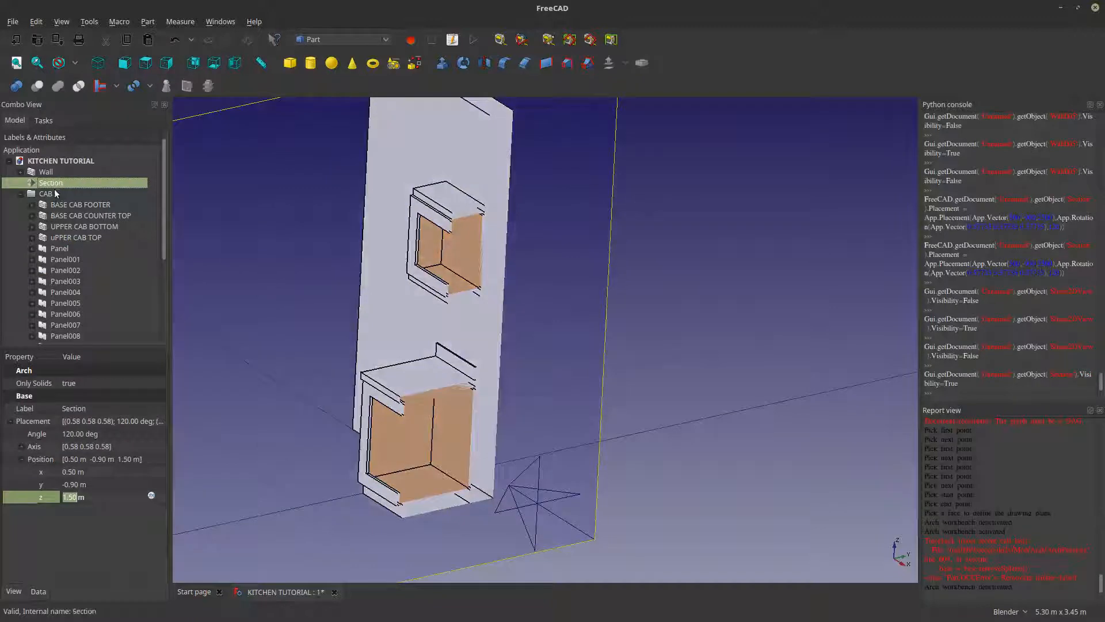
pyautogui.press('space')
pyautogui.press('space')
pyautogui.press('space')
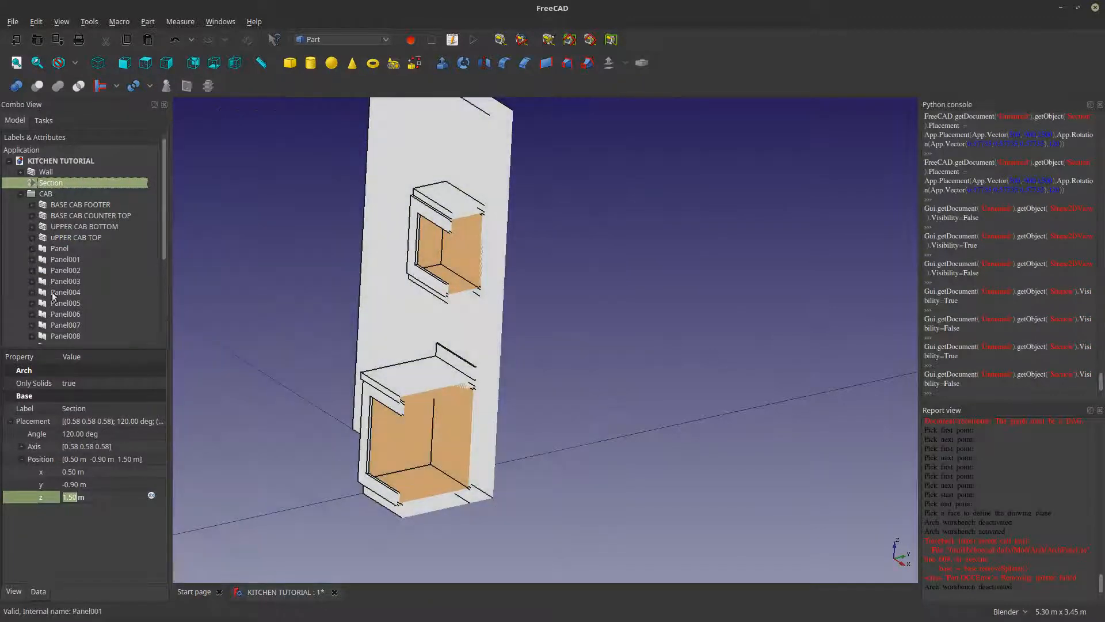
pyautogui.click(17, 591)
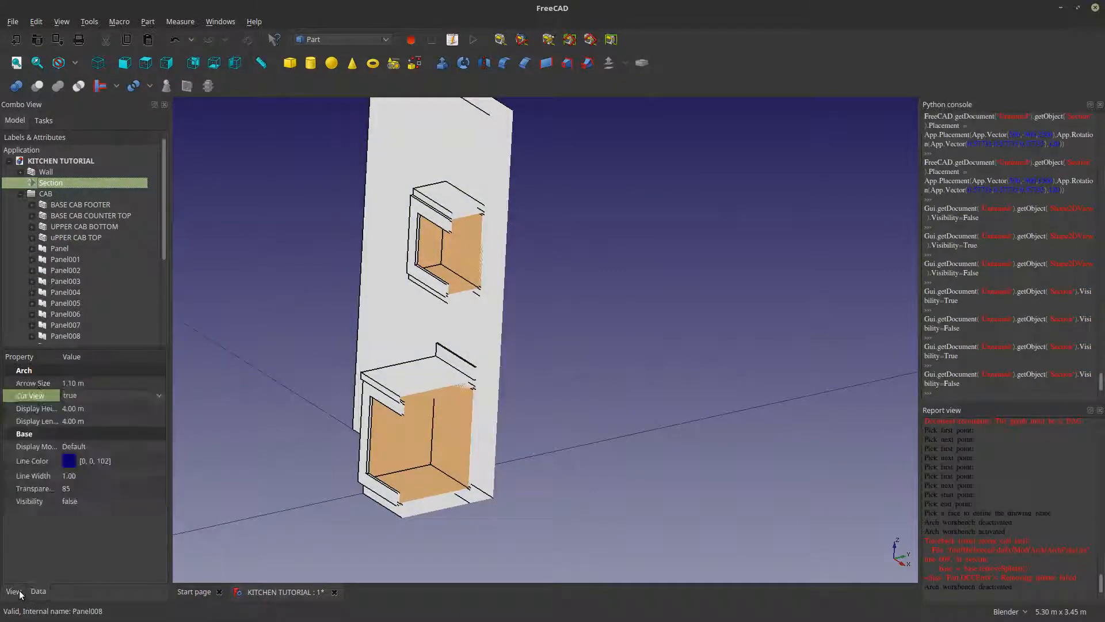
pyautogui.click(117, 384)
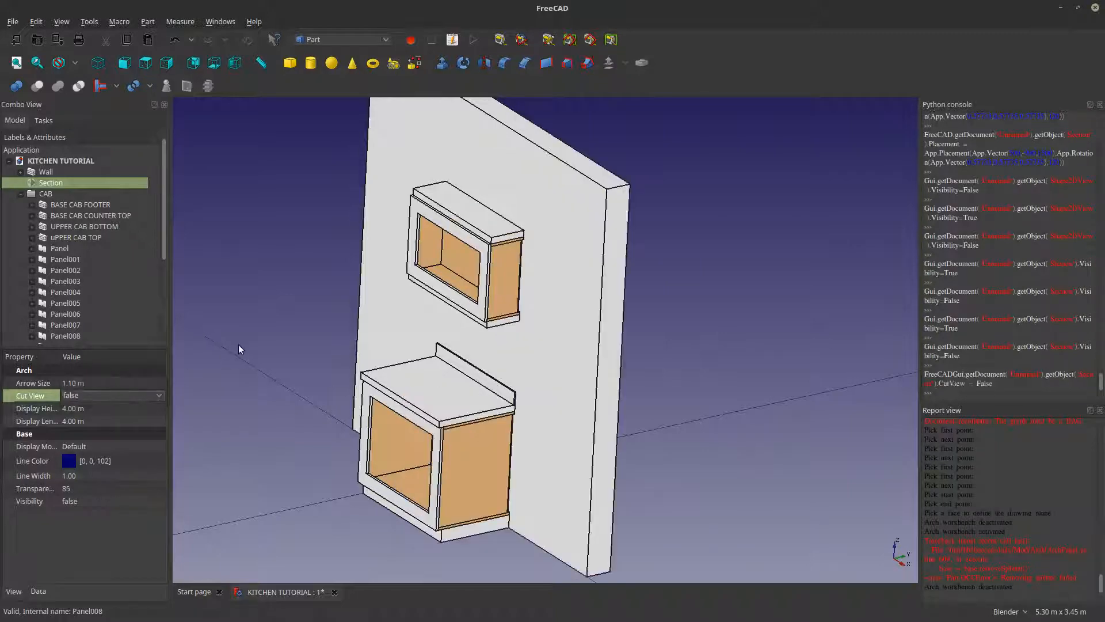
# - Examine the complete upper and base cabinets against the wall, including the door frames and counter upstand, from several angles
pyautogui.moveTo(238, 346); pyautogui.dragTo(317, 371, button='middle')
pyautogui.scroll(6, 537, 400)
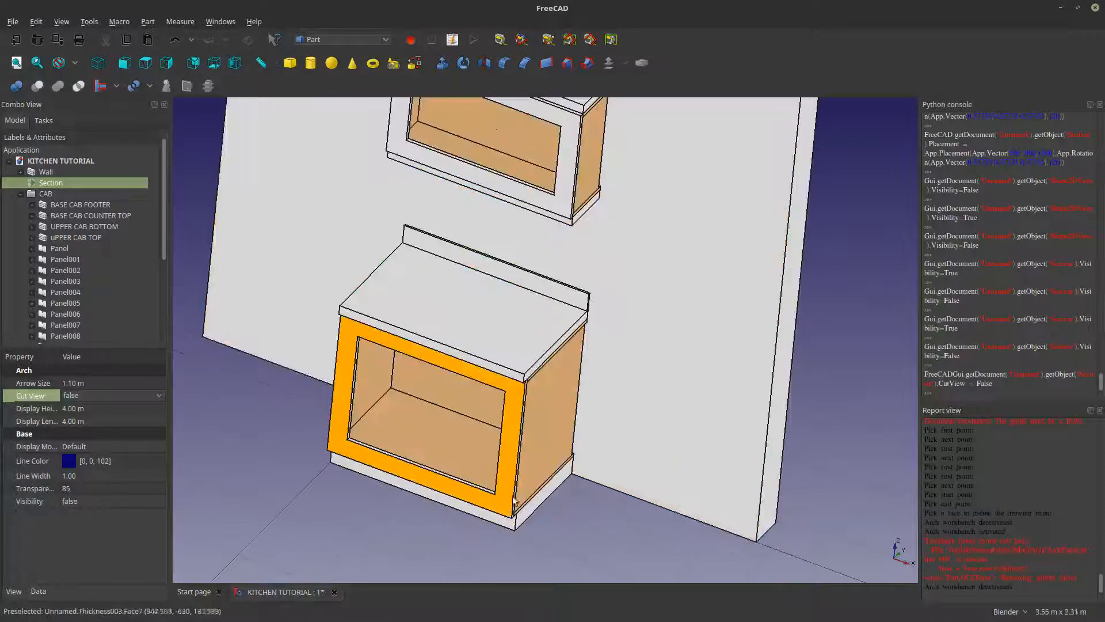
pyautogui.moveTo(529, 380); pyautogui.dragTo(497, 364, button='middle')
pyautogui.scroll(-4, 515, 320)
pyautogui.scroll(-4, 497, 364)
pyautogui.scroll(6, 524, 243)
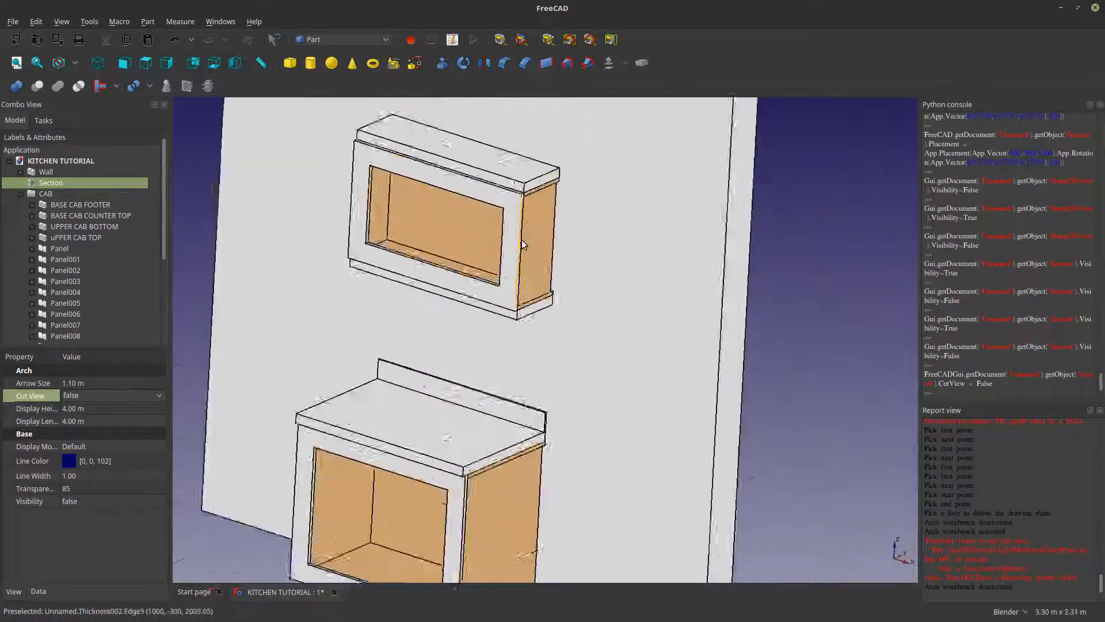
pyautogui.moveTo(523, 244); pyautogui.dragTo(484, 270, button='middle')
pyautogui.moveTo(485, 261); pyautogui.dragTo(497, 271, button='middle')
pyautogui.scroll(-4, 497, 271)
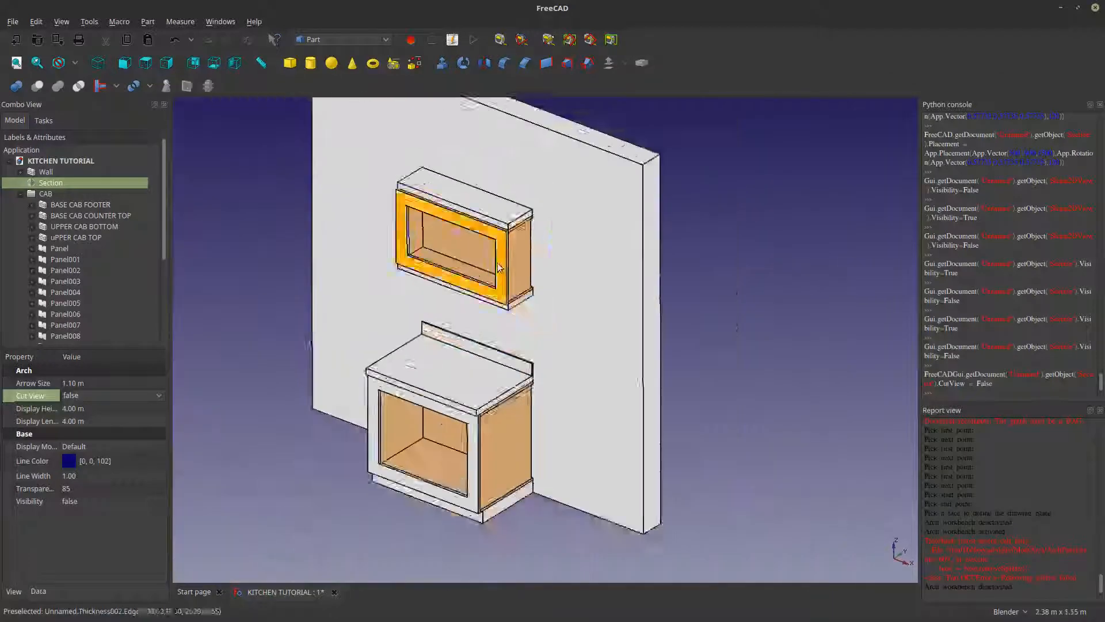
pyautogui.moveTo(536, 521); pyautogui.dragTo(574, 479, button='middle')
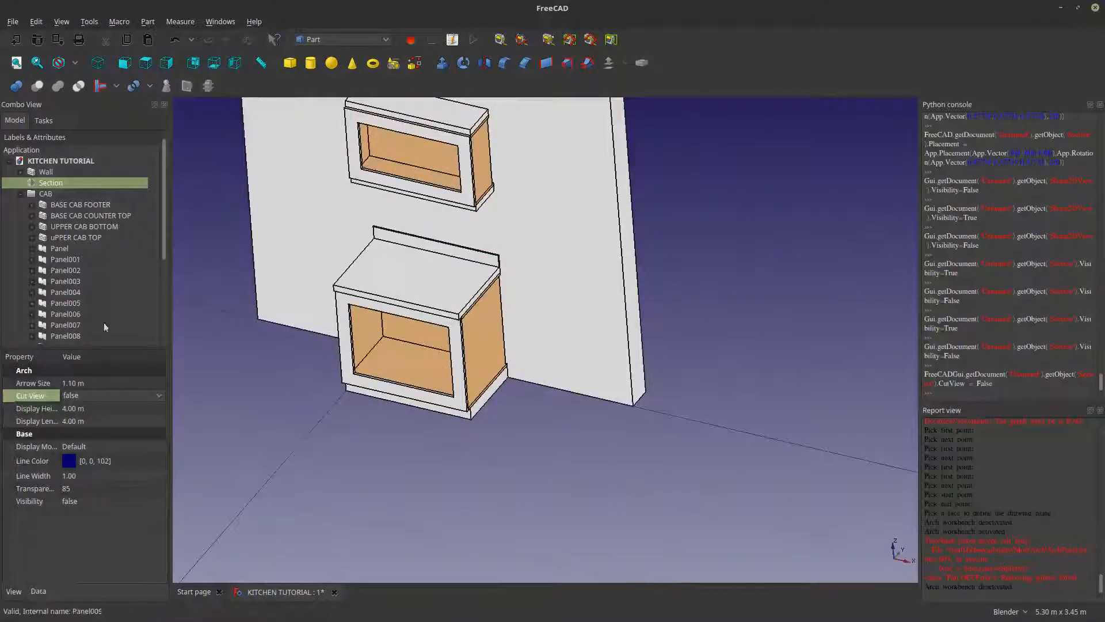
# - Set the length of the CABINET LINE under BASE CAB FOOTER to 2 m to test how the cabinets follow it
pyautogui.click(32, 205)
pyautogui.click(71, 215)
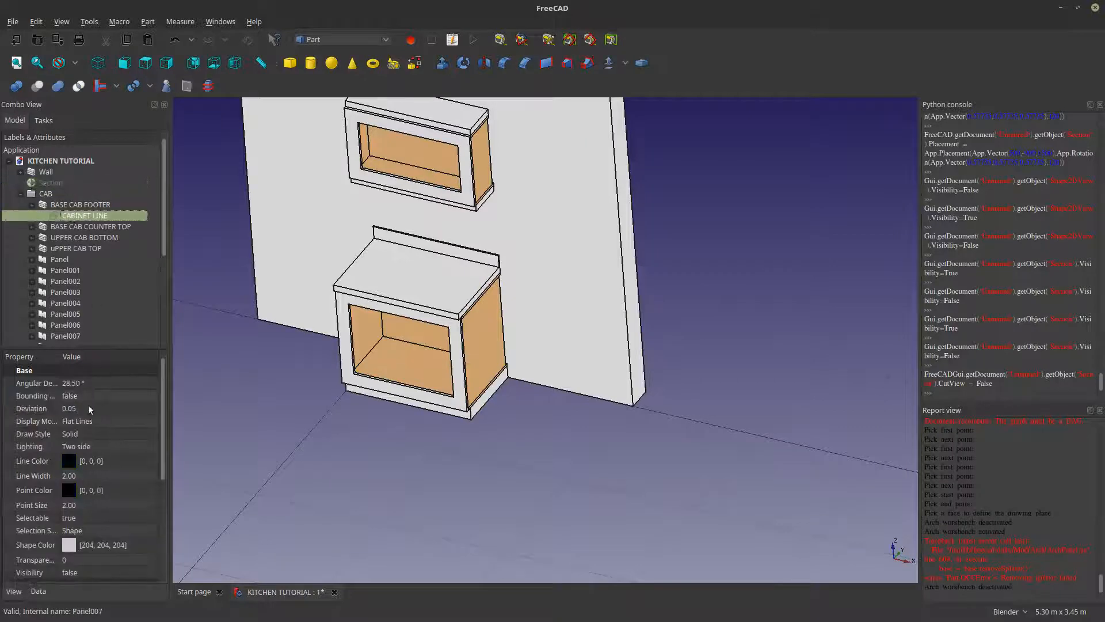
pyautogui.click(38, 592)
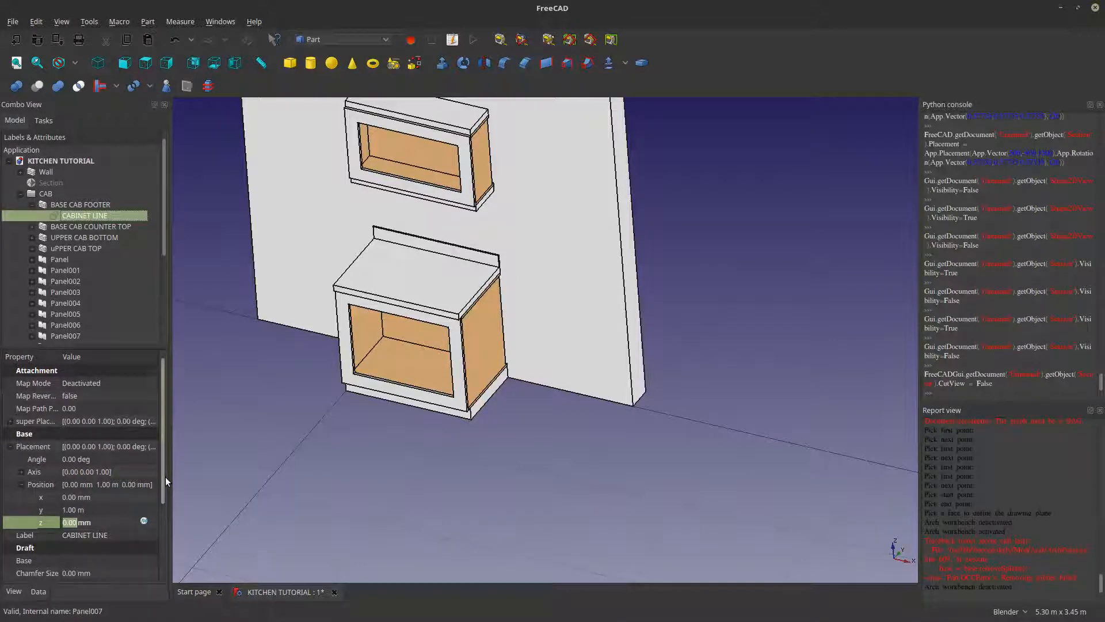
pyautogui.moveTo(165, 476); pyautogui.dragTo(170, 531)
pyautogui.click(98, 548)
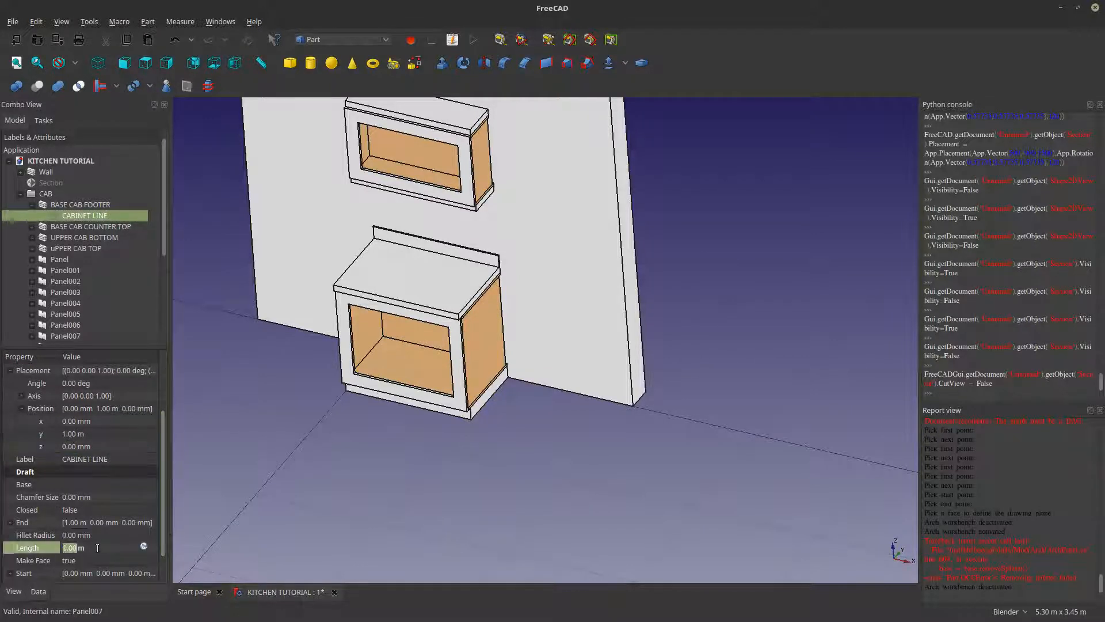
pyautogui.write('2')
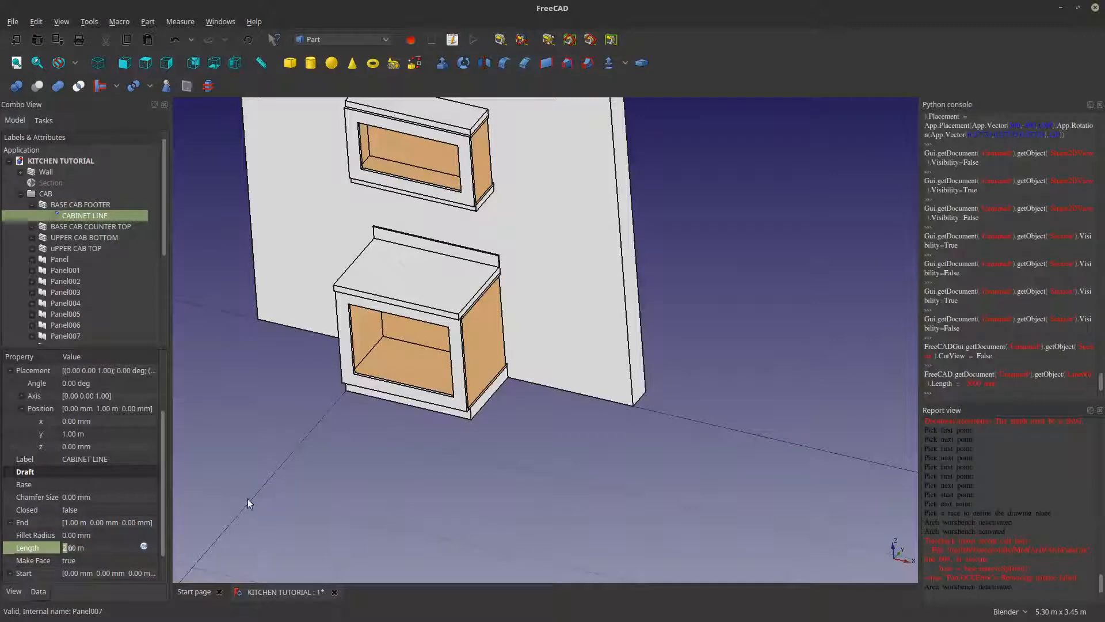
pyautogui.click(367, 402)
pyautogui.moveTo(367, 403); pyautogui.dragTo(439, 442, button='middle')
pyautogui.scroll(3, 426, 432)
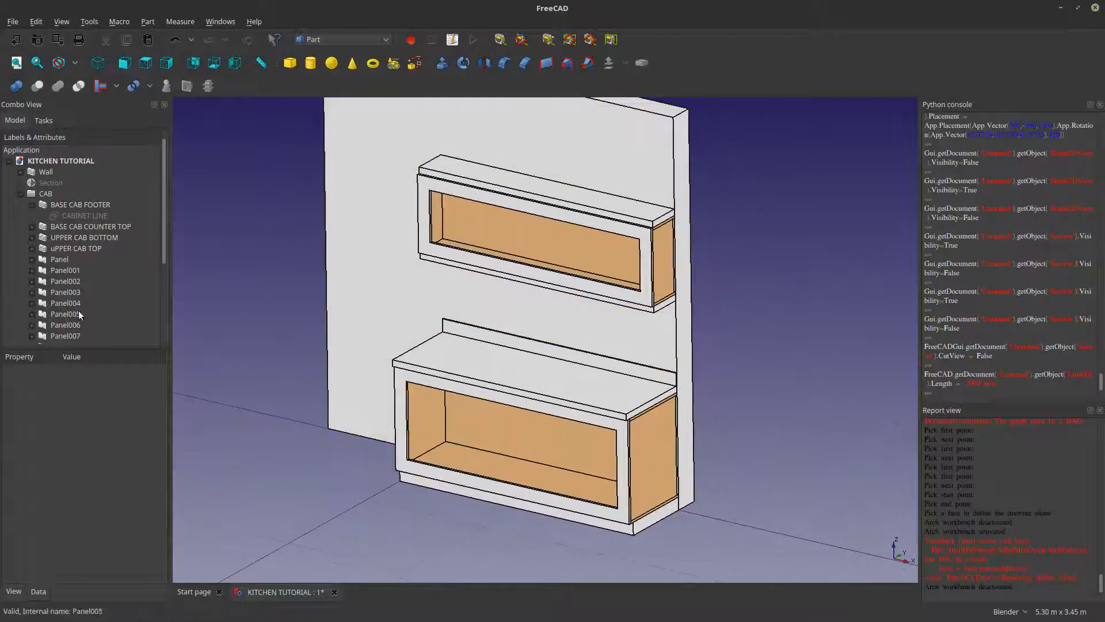
# - Restore the CABINET LINE length to 1 m
pyautogui.click(85, 215)
pyautogui.click(97, 548)
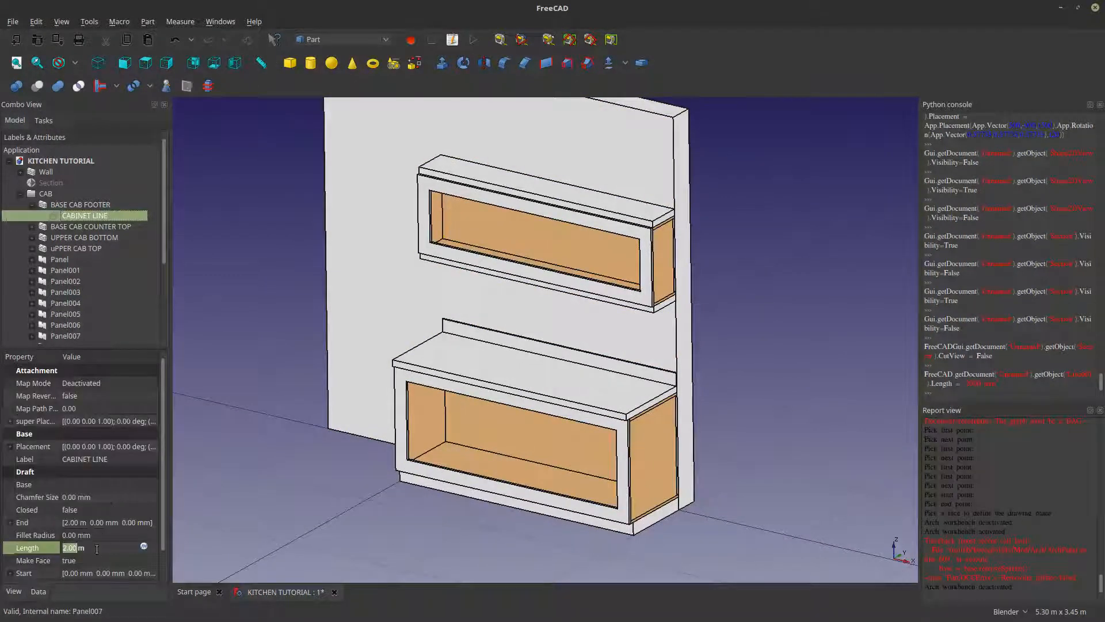
pyautogui.click(265, 343)
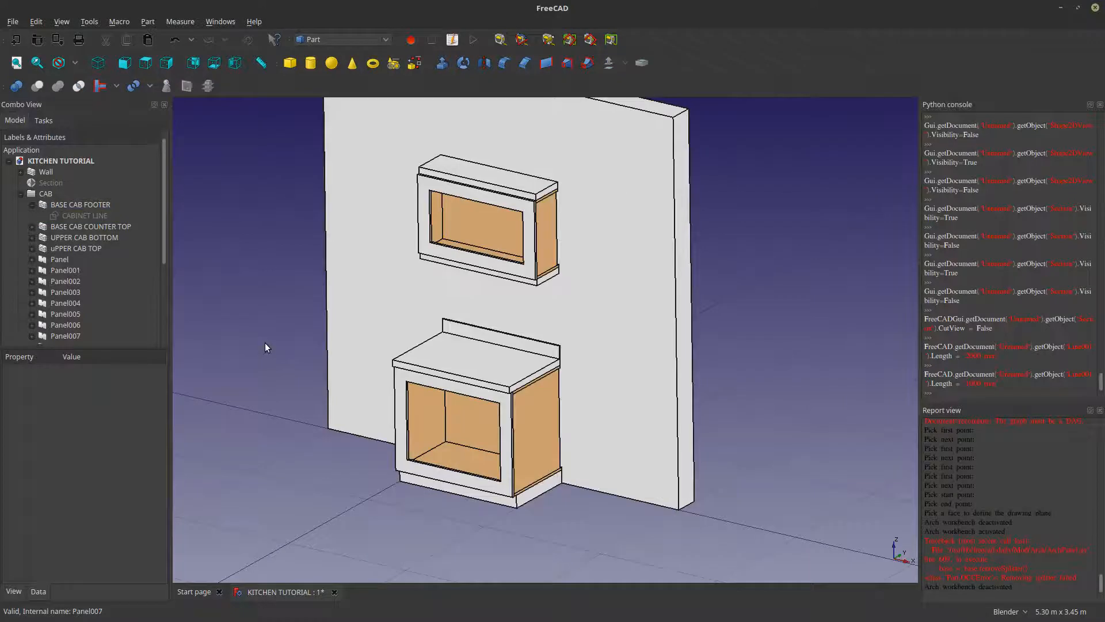
# - Clone all CAB group parts in the Arch workbench: footer, counter top, upper cabinet bottom and top, all panels, both doors and BASE CAB COUNTER TOP001
pyautogui.click(34, 204)
pyautogui.click(32, 205)
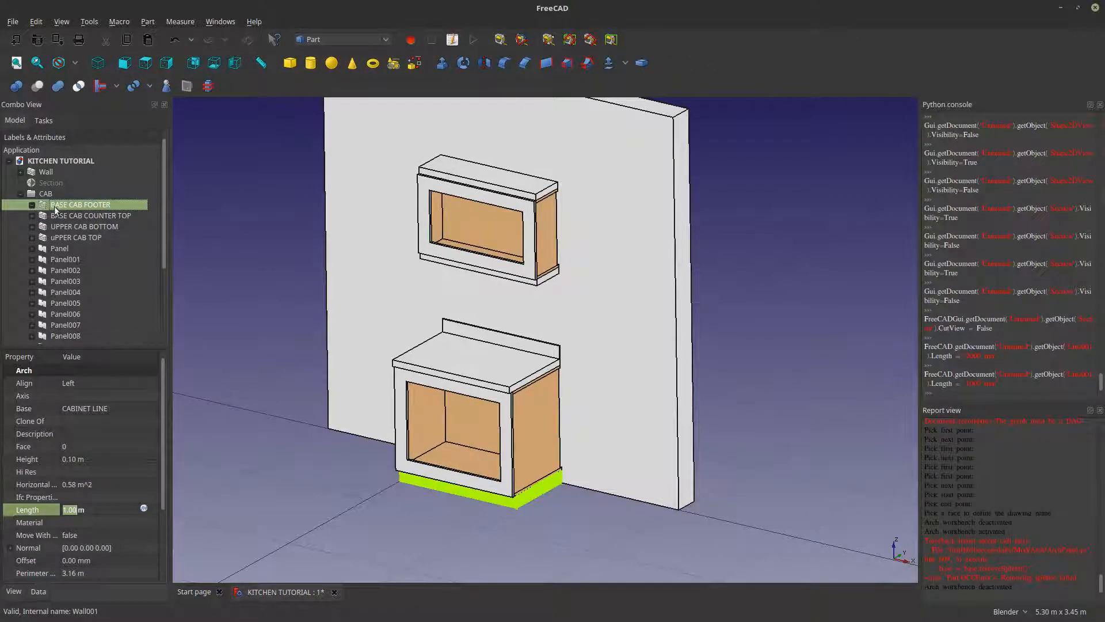
pyautogui.keyDown('ctrl'); pyautogui.click(58, 217); pyautogui.keyUp('ctrl')
pyautogui.keyDown('ctrl'); pyautogui.click(58, 226); pyautogui.keyUp('ctrl')
pyautogui.keyDown('ctrl'); pyautogui.click(53, 237); pyautogui.keyUp('ctrl')
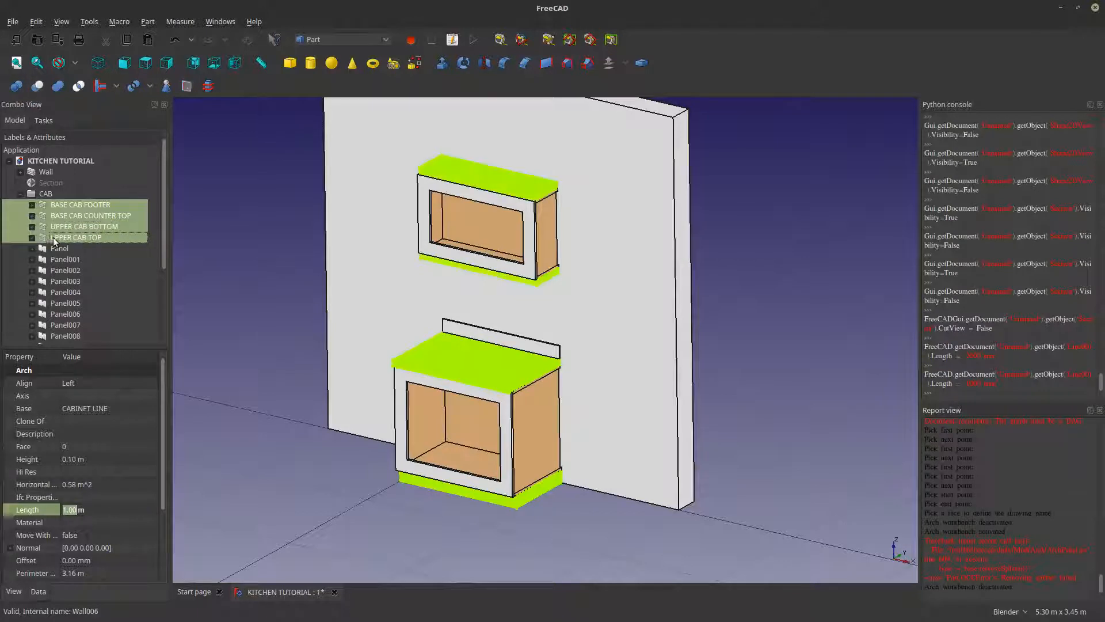
pyautogui.keyDown('ctrl'); pyautogui.click(55, 248); pyautogui.keyUp('ctrl')
pyautogui.keyDown('ctrl'); pyautogui.click(56, 259); pyautogui.keyUp('ctrl')
pyautogui.keyDown('ctrl'); pyautogui.click(60, 270); pyautogui.keyUp('ctrl')
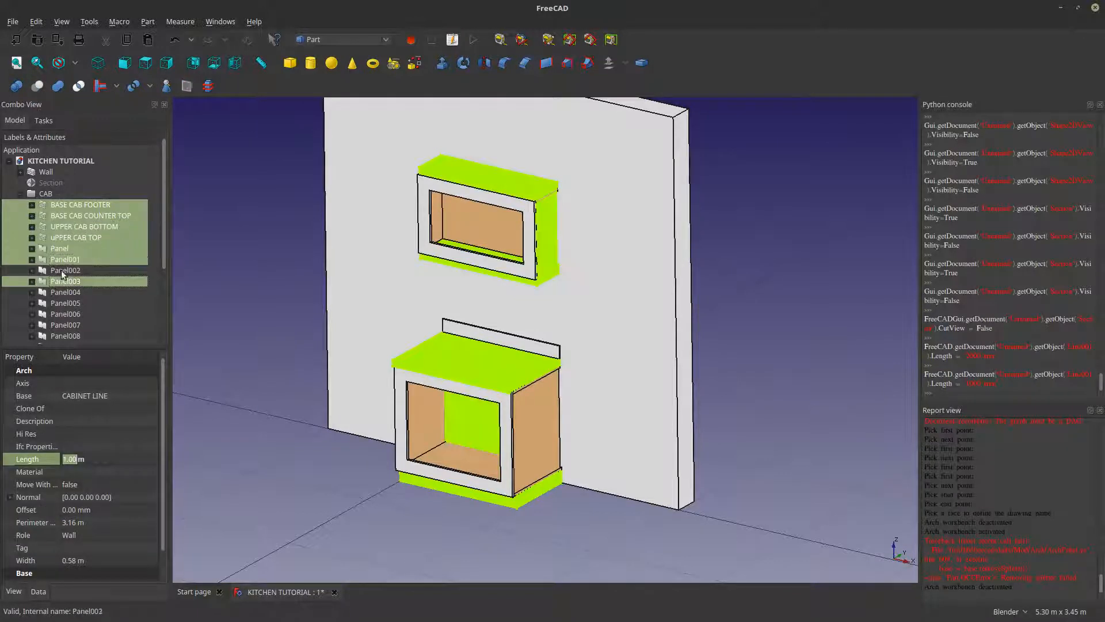
pyautogui.keyDown('ctrl'); pyautogui.click(64, 281); pyautogui.keyUp('ctrl')
pyautogui.keyDown('ctrl'); pyautogui.click(66, 292); pyautogui.keyUp('ctrl')
pyautogui.keyDown('ctrl'); pyautogui.click(68, 303); pyautogui.keyUp('ctrl')
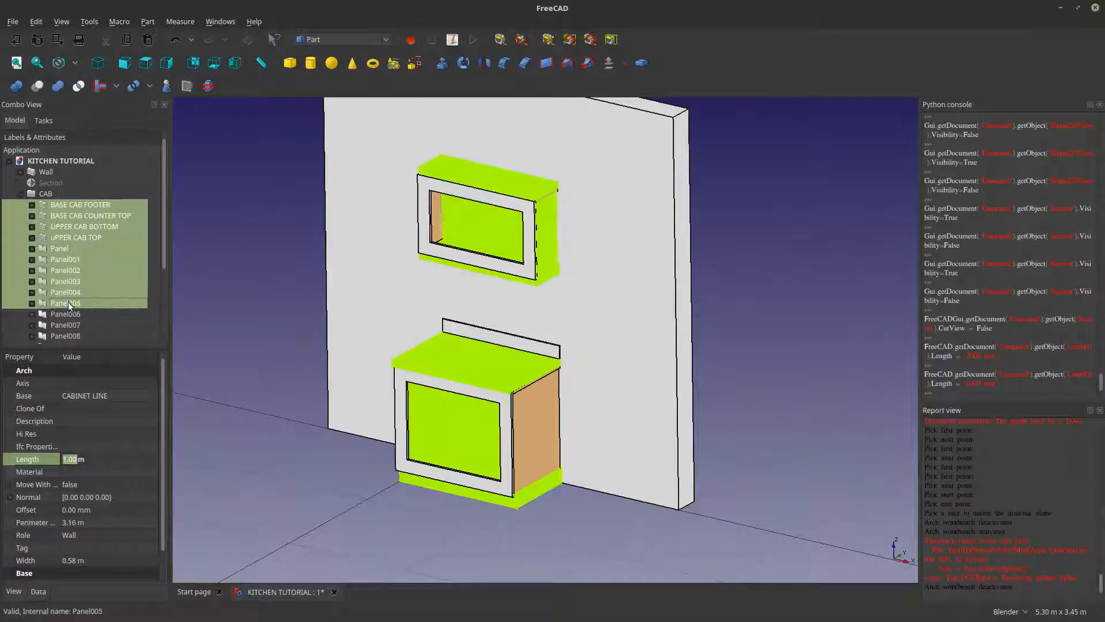
pyautogui.keyDown('ctrl'); pyautogui.click(69, 313); pyautogui.keyUp('ctrl')
pyautogui.keyDown('ctrl'); pyautogui.click(72, 325); pyautogui.keyUp('ctrl')
pyautogui.scroll(-2, 70, 303)
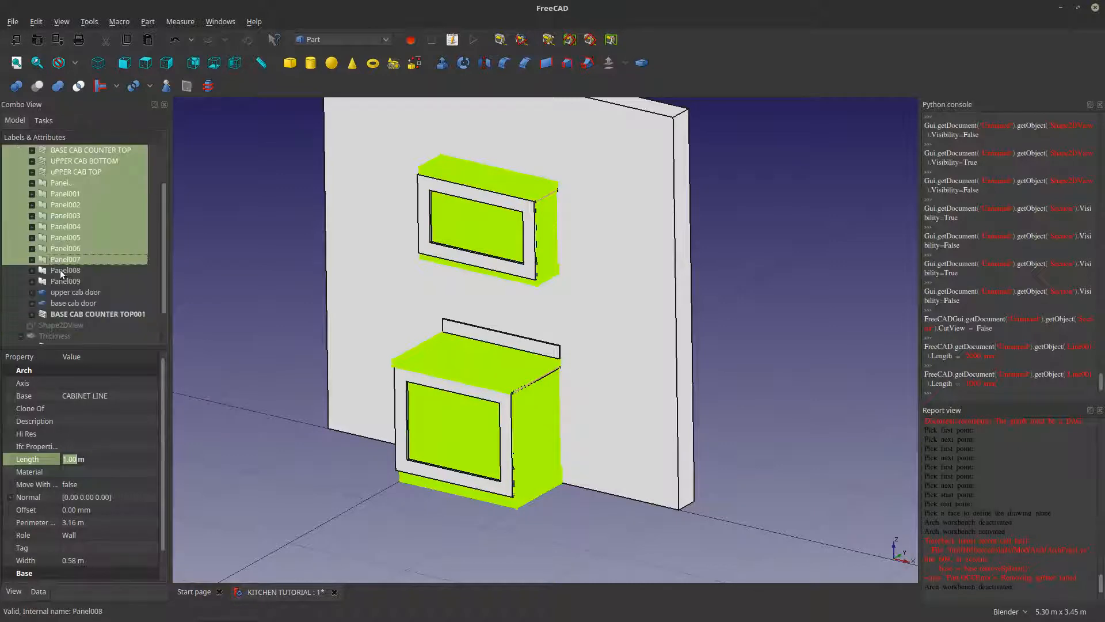
pyautogui.keyDown('ctrl'); pyautogui.click(62, 271); pyautogui.keyUp('ctrl')
pyautogui.keyDown('ctrl'); pyautogui.click(61, 282); pyautogui.keyUp('ctrl')
pyautogui.keyDown('ctrl'); pyautogui.click(61, 294); pyautogui.keyUp('ctrl')
pyautogui.keyDown('ctrl'); pyautogui.click(59, 305); pyautogui.keyUp('ctrl')
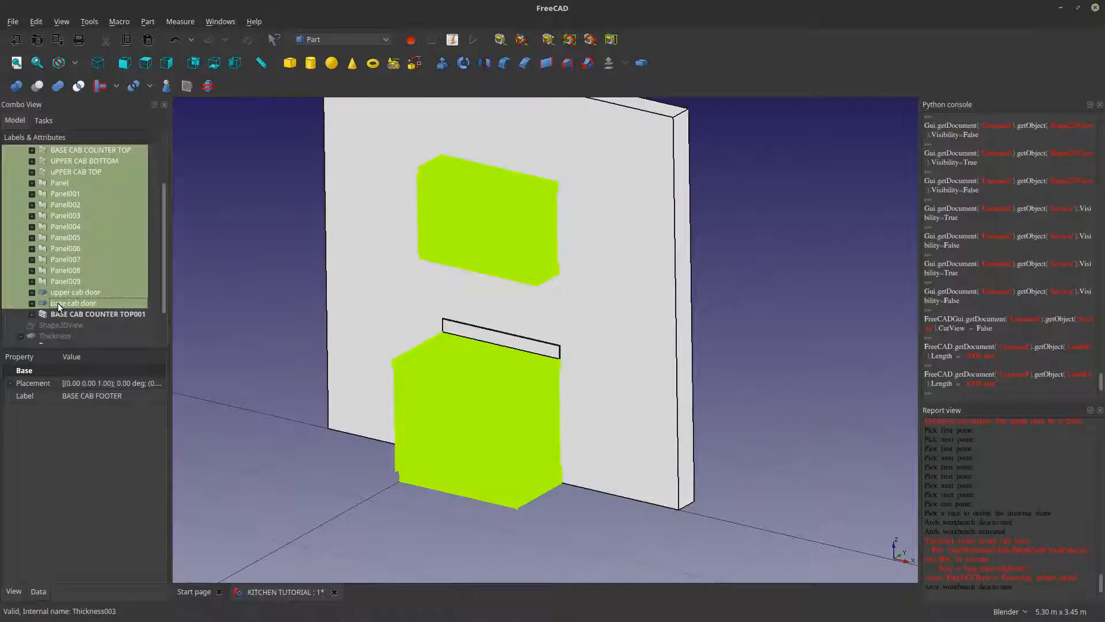
pyautogui.keyDown('ctrl'); pyautogui.click(61, 314); pyautogui.keyUp('ctrl')
pyautogui.moveTo(244, 321); pyautogui.dragTo(280, 154, button='middle')
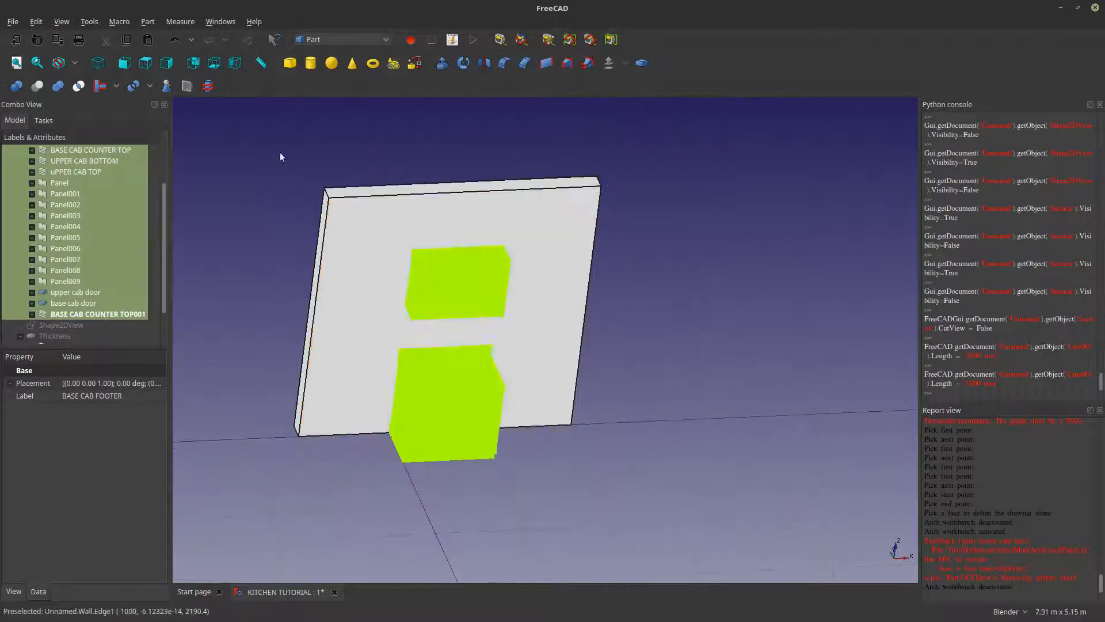
pyautogui.click(320, 40)
pyautogui.click(320, 12)
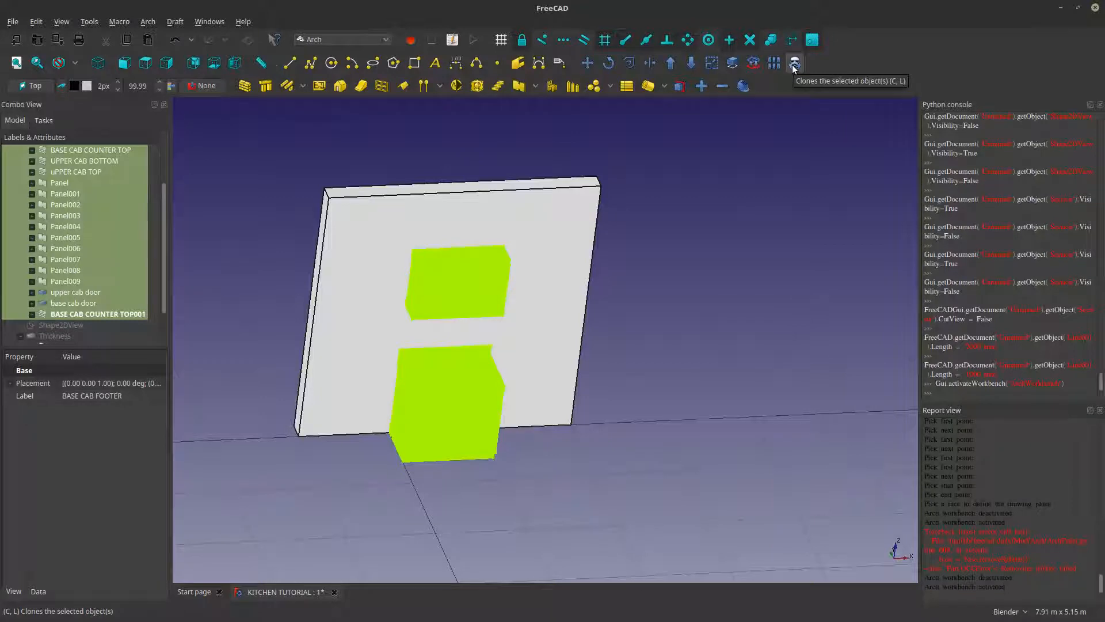
pyautogui.click(794, 66)
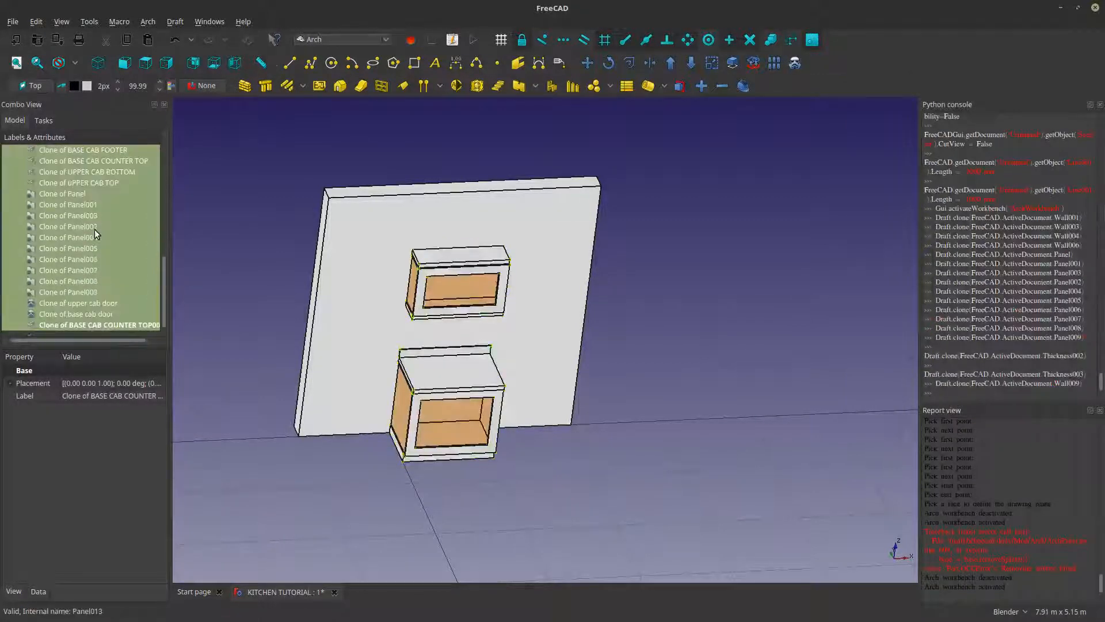
pyautogui.scroll(3, 96, 230)
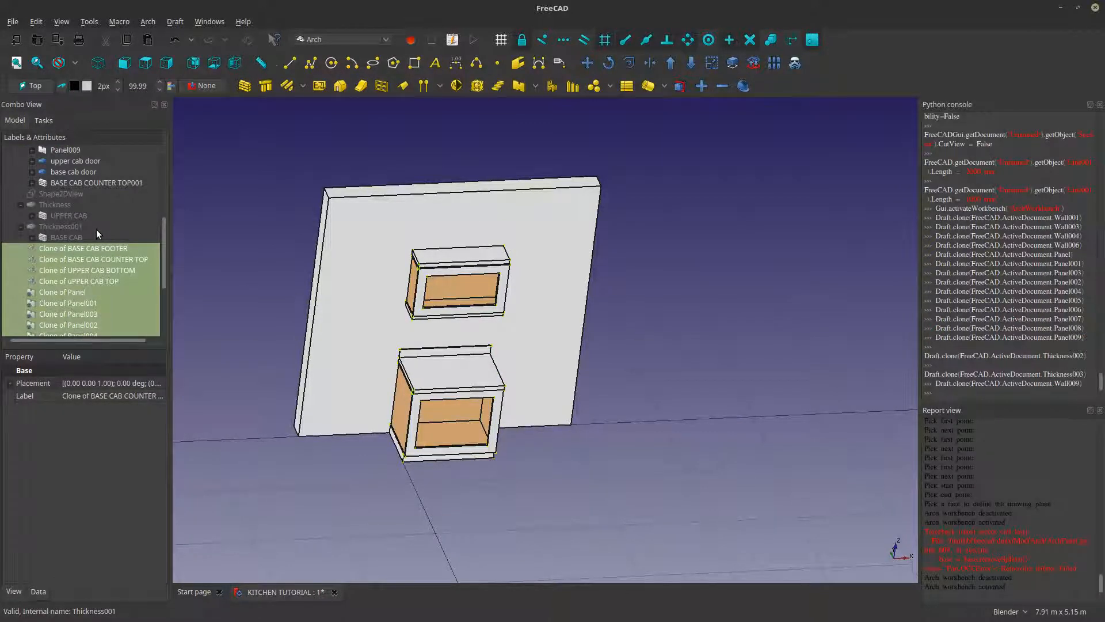
pyautogui.scroll(-3, 96, 229)
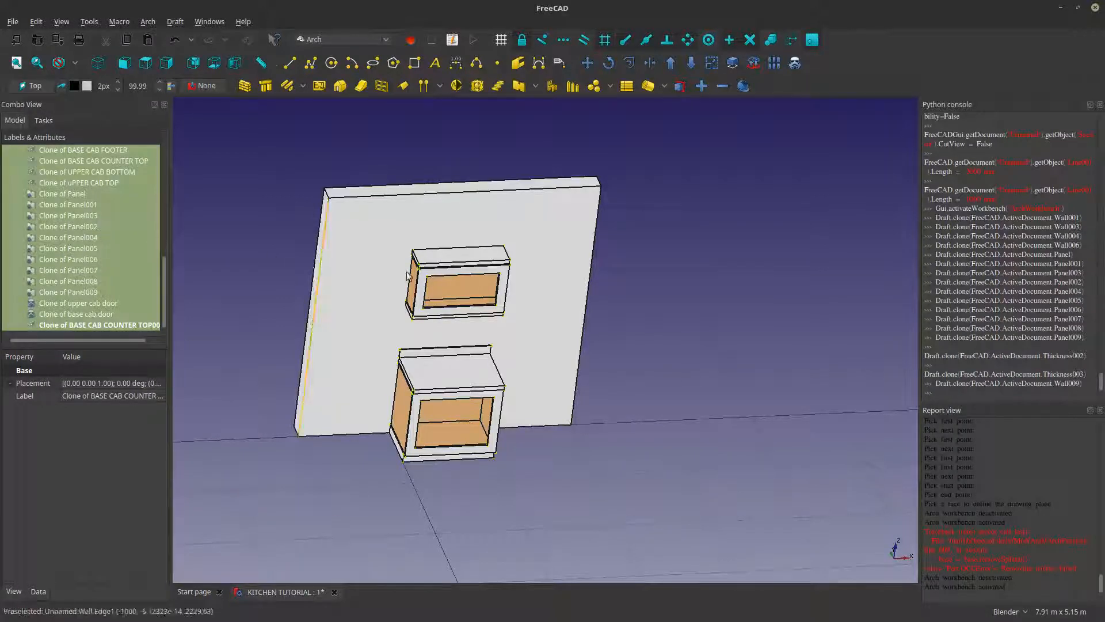
# - Switch to the Part workbench and combine all the selected cabinet clones into one compound
pyautogui.click(340, 40)
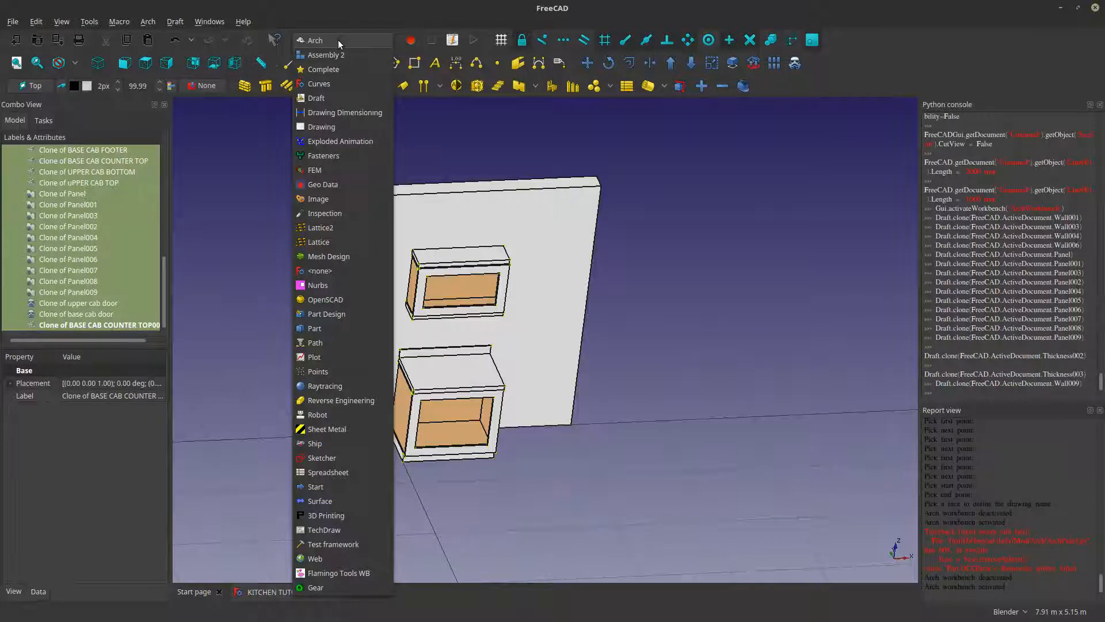
pyautogui.click(331, 330)
pyautogui.click(181, 22)
pyautogui.click(183, 21)
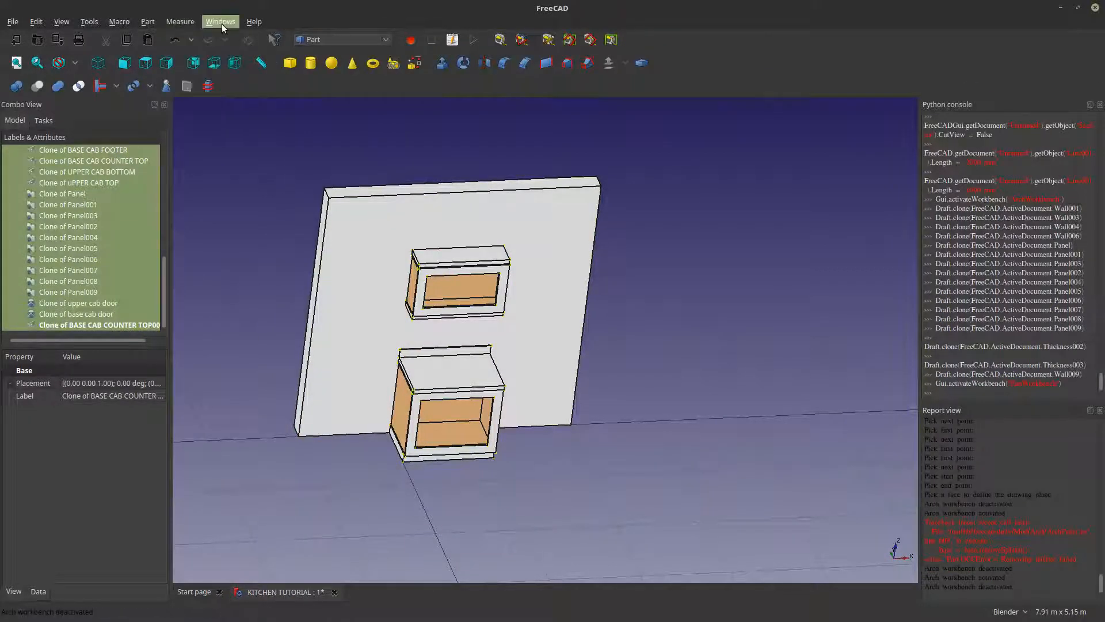
pyautogui.click(150, 23)
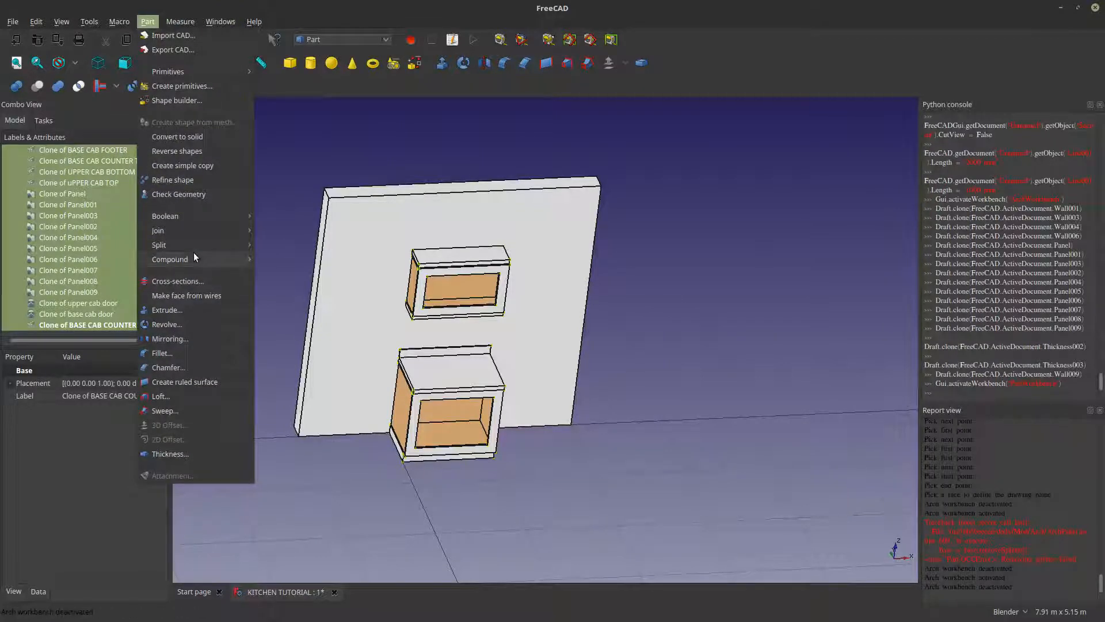
pyautogui.moveTo(193, 257)
pyautogui.click(316, 260)
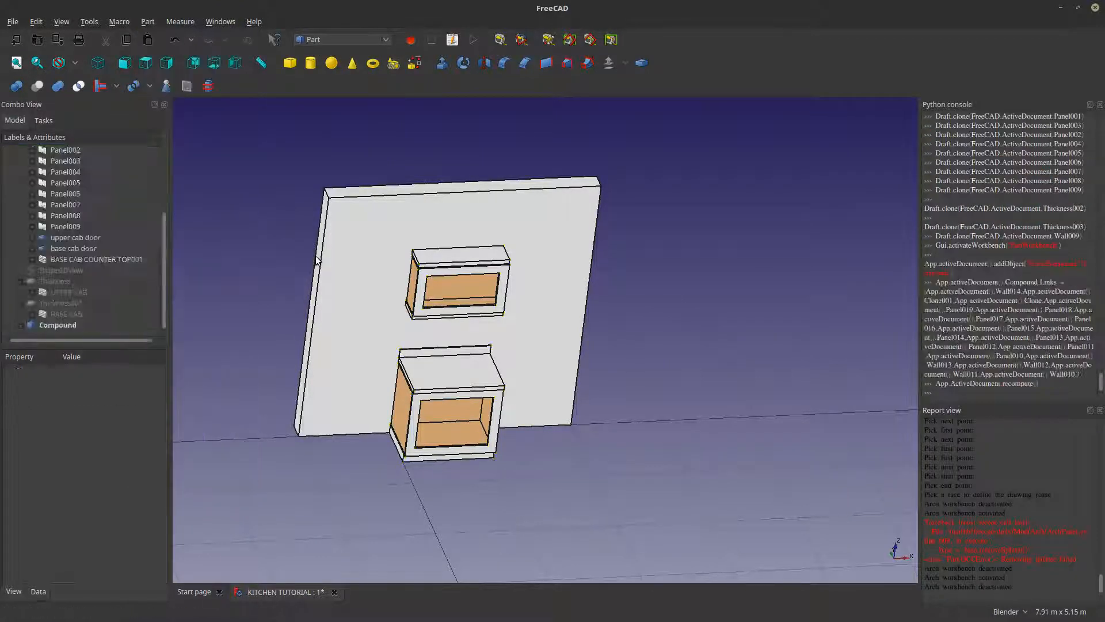
pyautogui.click(47, 339)
pyautogui.press('1')
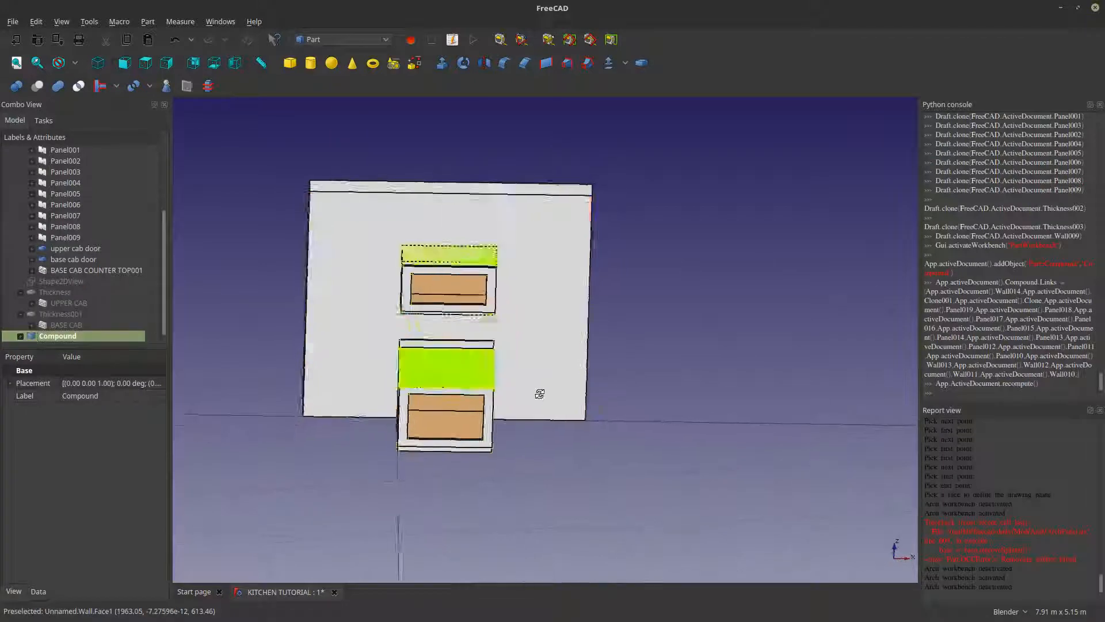
pyautogui.keyDown('shift'); pyautogui.moveTo(532, 385); pyautogui.dragTo(457, 385, button='middle'); pyautogui.keyUp('shift')
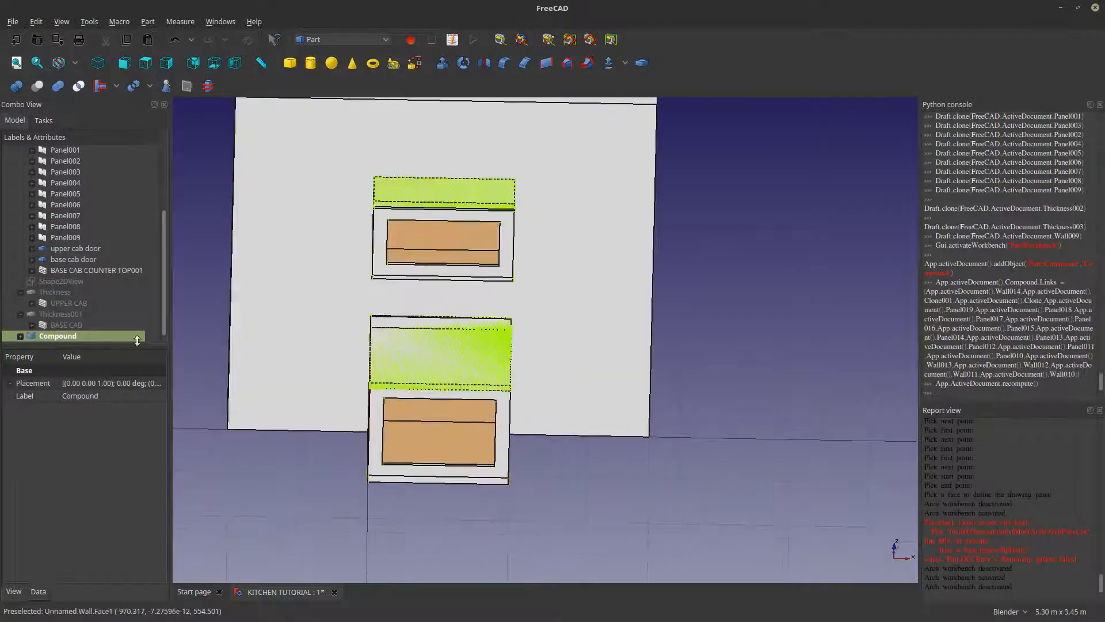
pyautogui.click(21, 336)
pyautogui.scroll(-5, 52, 300)
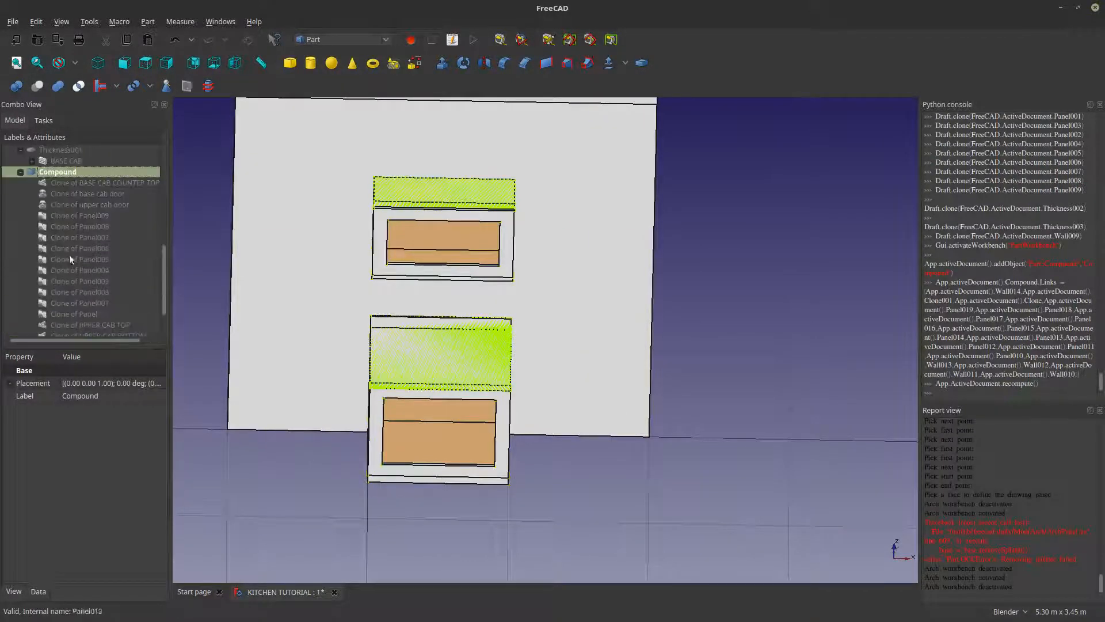
pyautogui.click(54, 182)
pyautogui.scroll(-1, 55, 187)
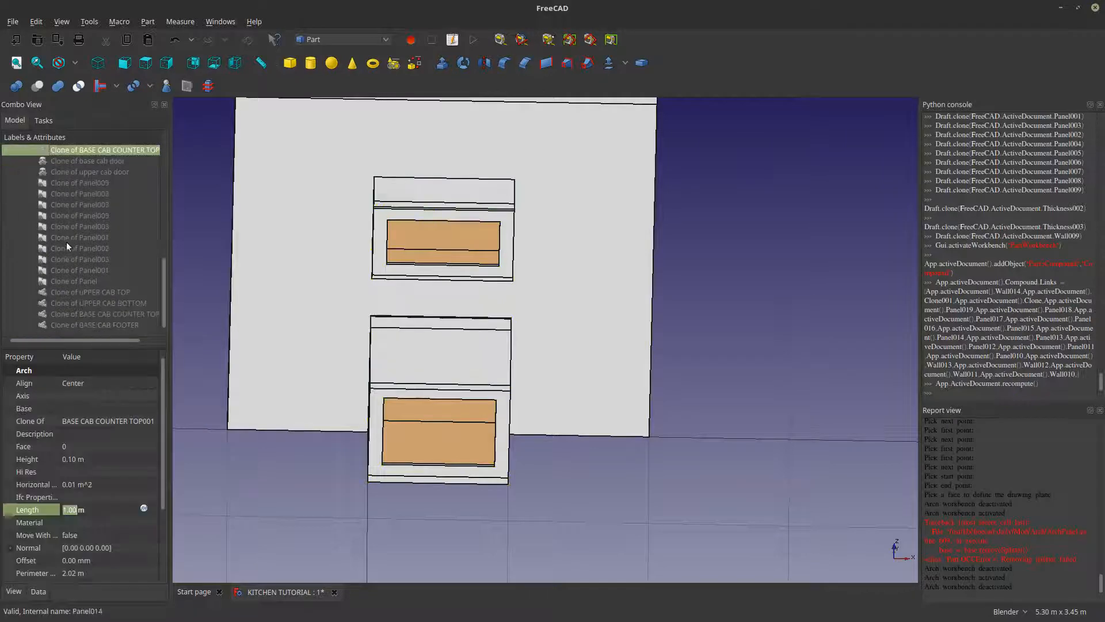
pyautogui.keyDown('shift'); pyautogui.click(71, 322); pyautogui.keyUp('shift')
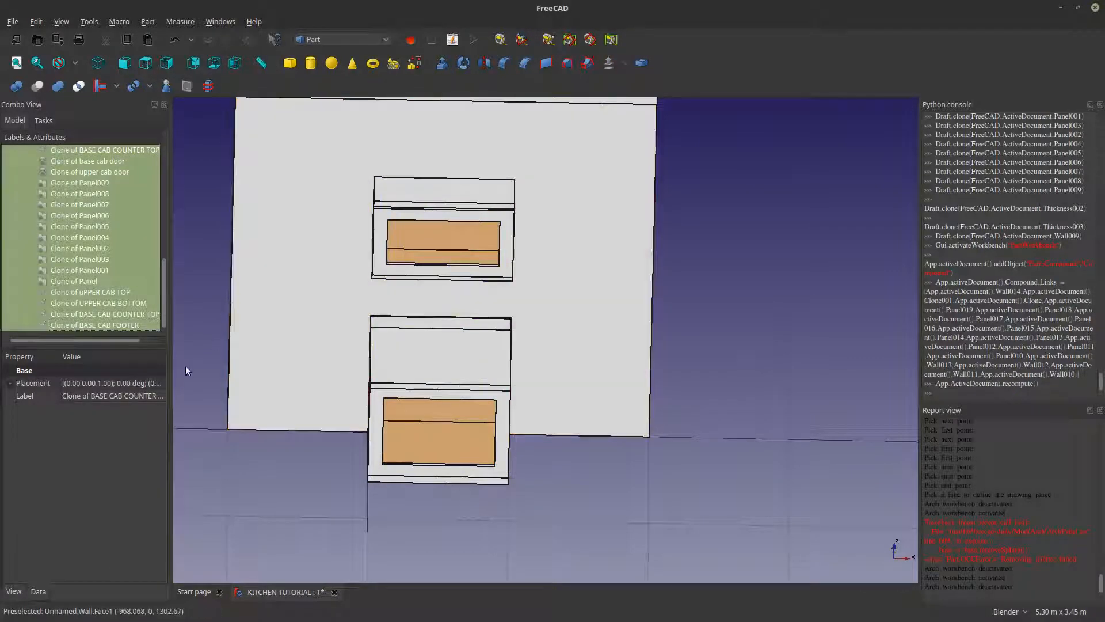
pyautogui.click(345, 39)
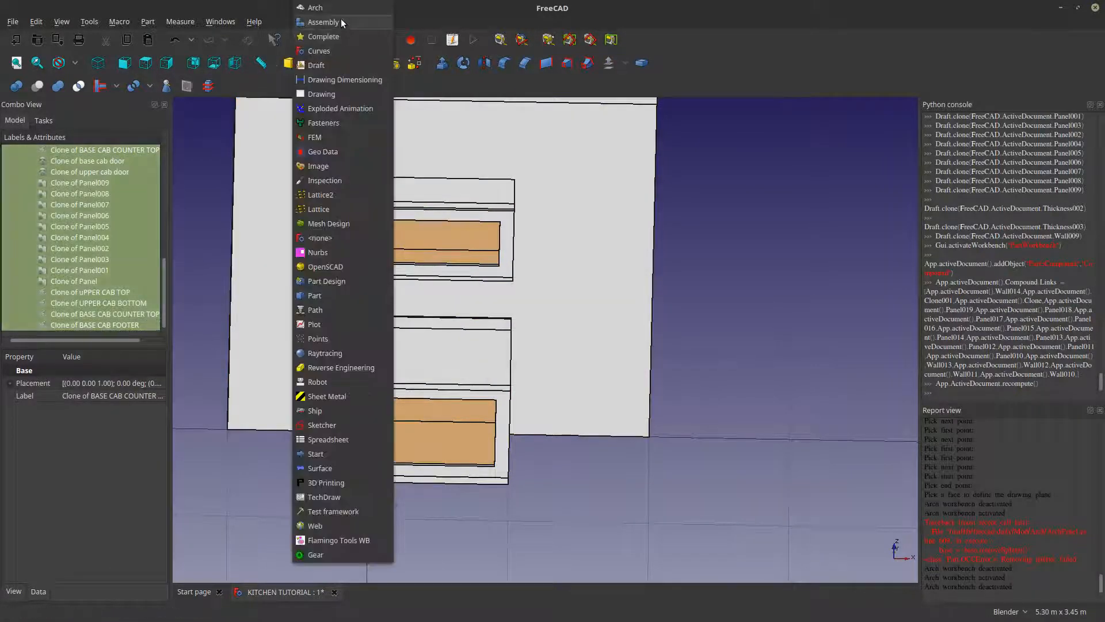
pyautogui.click(646, 481)
pyautogui.click(464, 363)
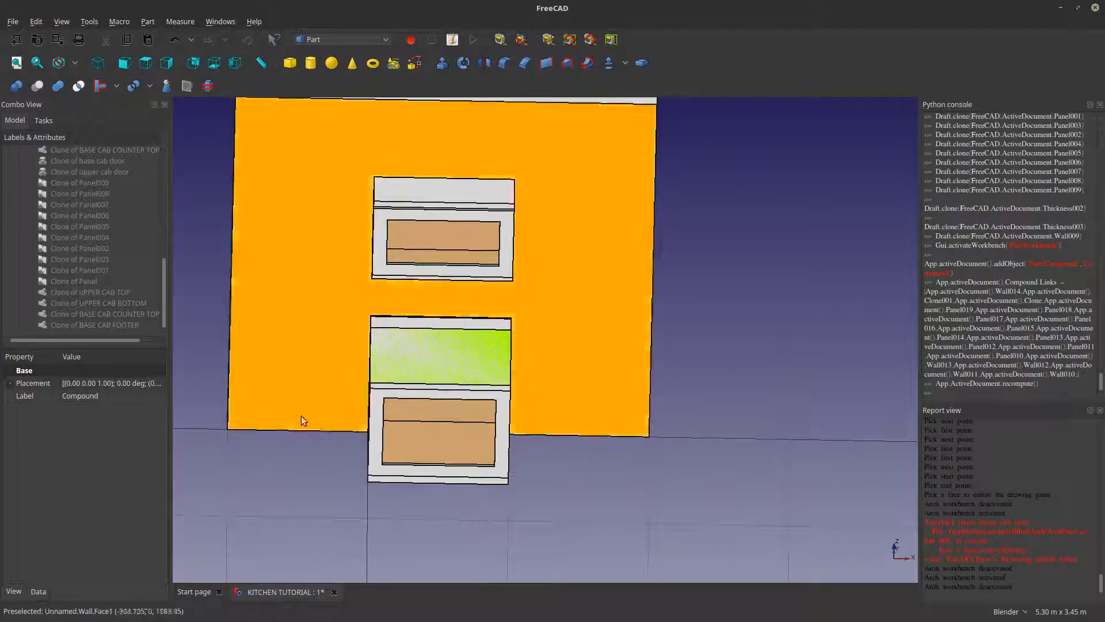
# - Select all clones inside the compound and, in the Arch workbench, try to move them 1 m along X from the base cabinet's front corner
pyautogui.click(112, 326)
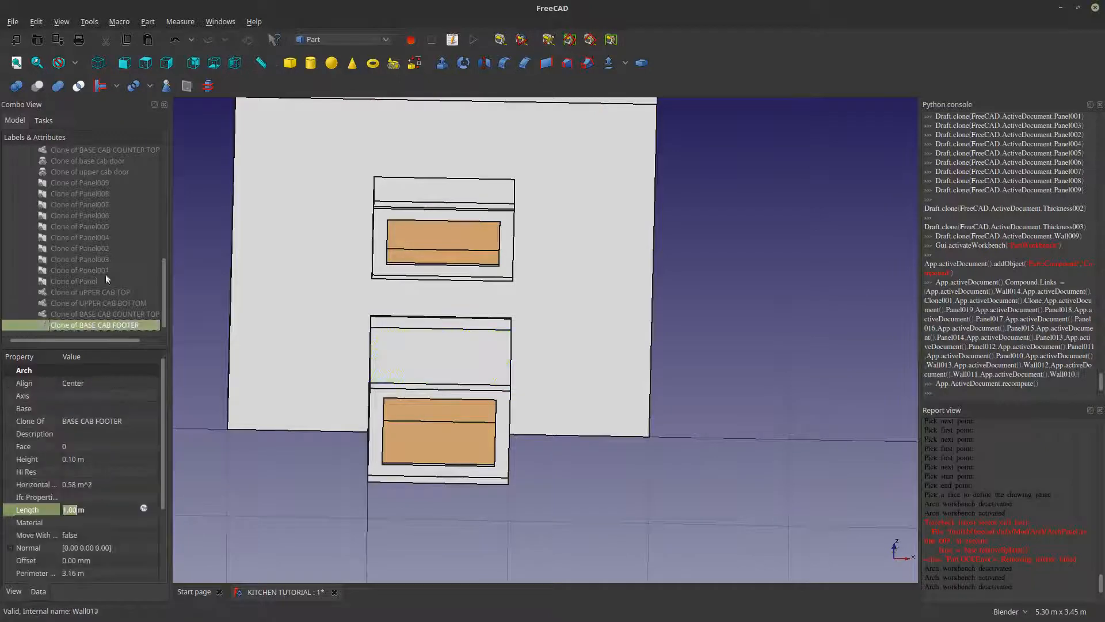
pyautogui.scroll(2, 70, 168)
pyautogui.keyDown('shift'); pyautogui.click(68, 215); pyautogui.keyUp('shift')
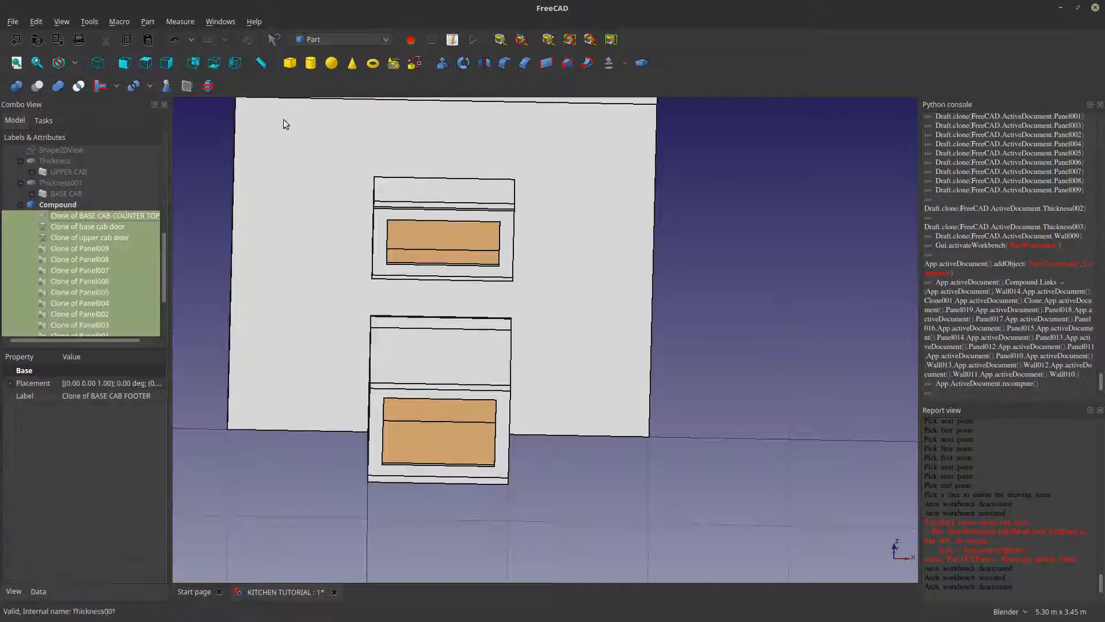
pyautogui.click(361, 40)
pyautogui.click(351, 8)
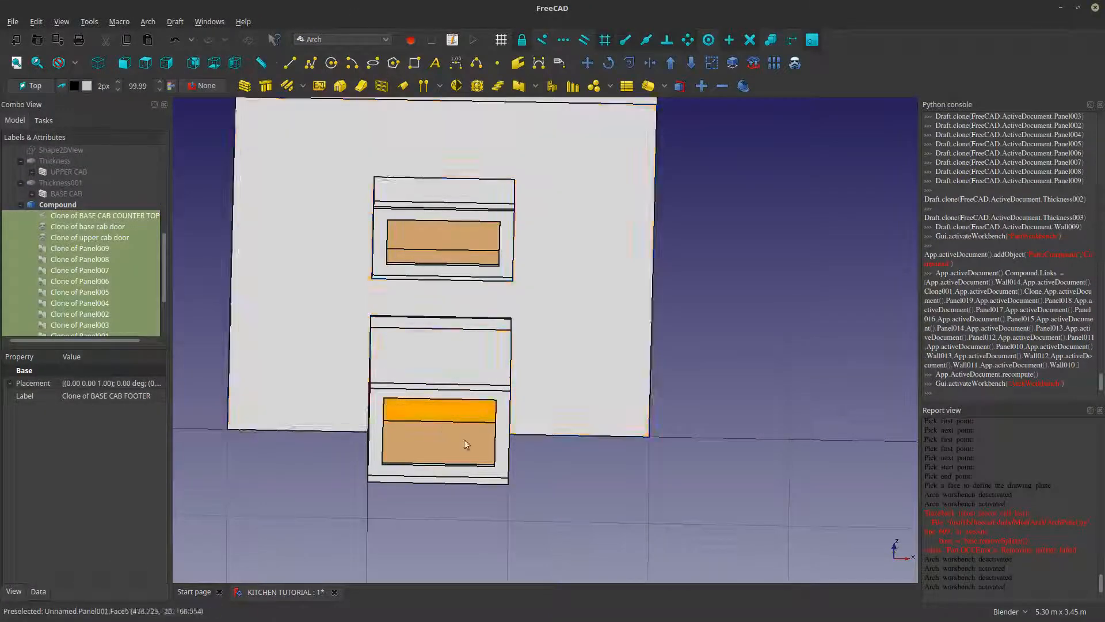
pyautogui.moveTo(465, 444); pyautogui.dragTo(471, 449, button='middle')
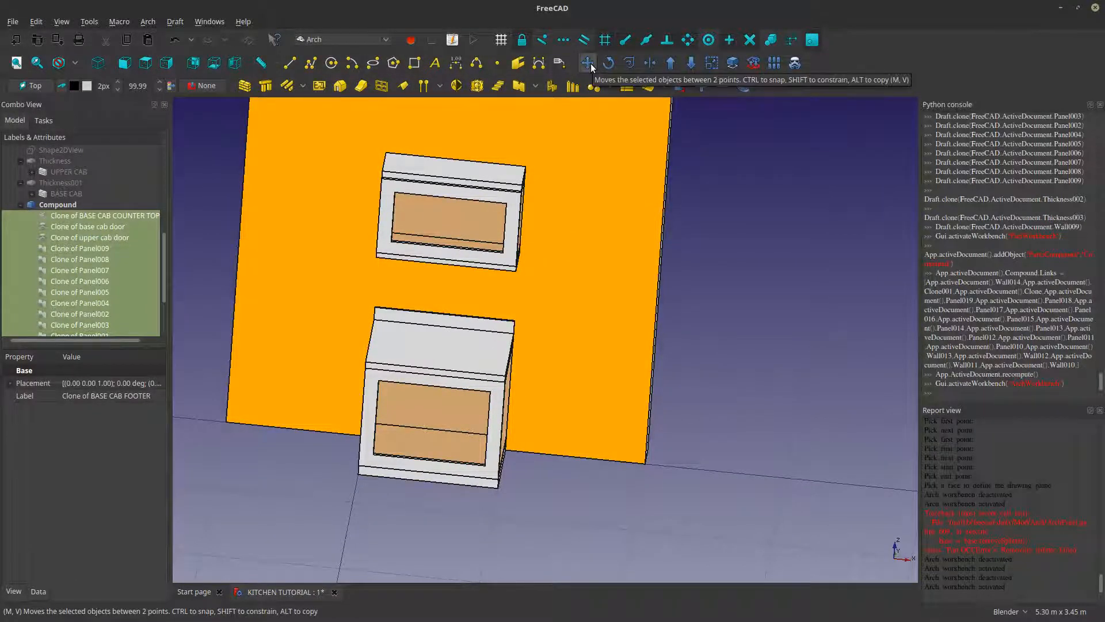
pyautogui.click(587, 62)
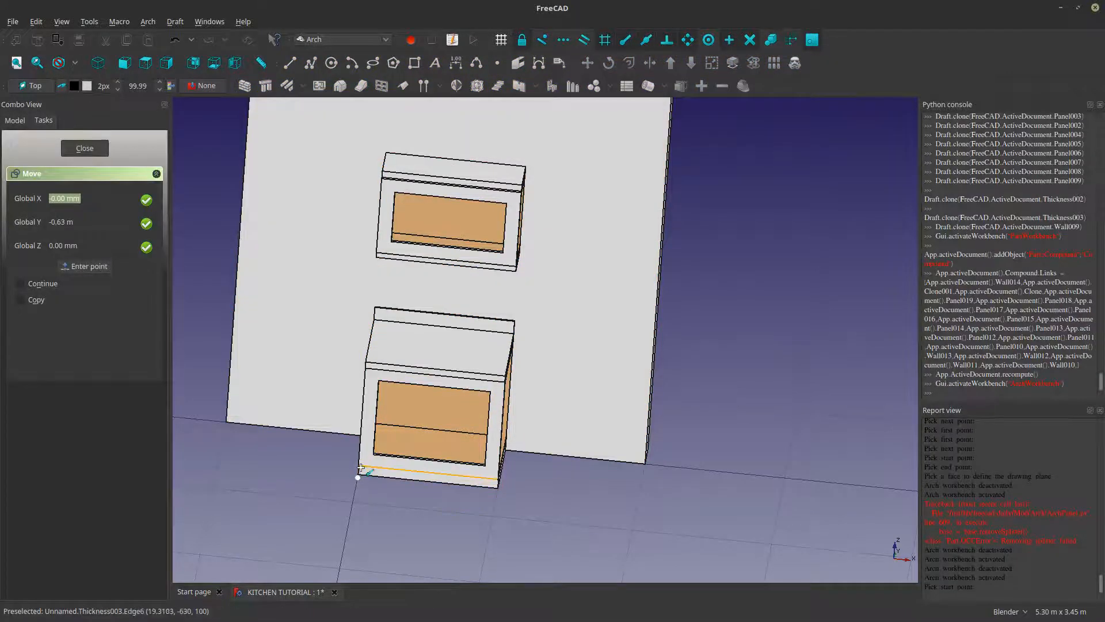
pyautogui.click(361, 468)
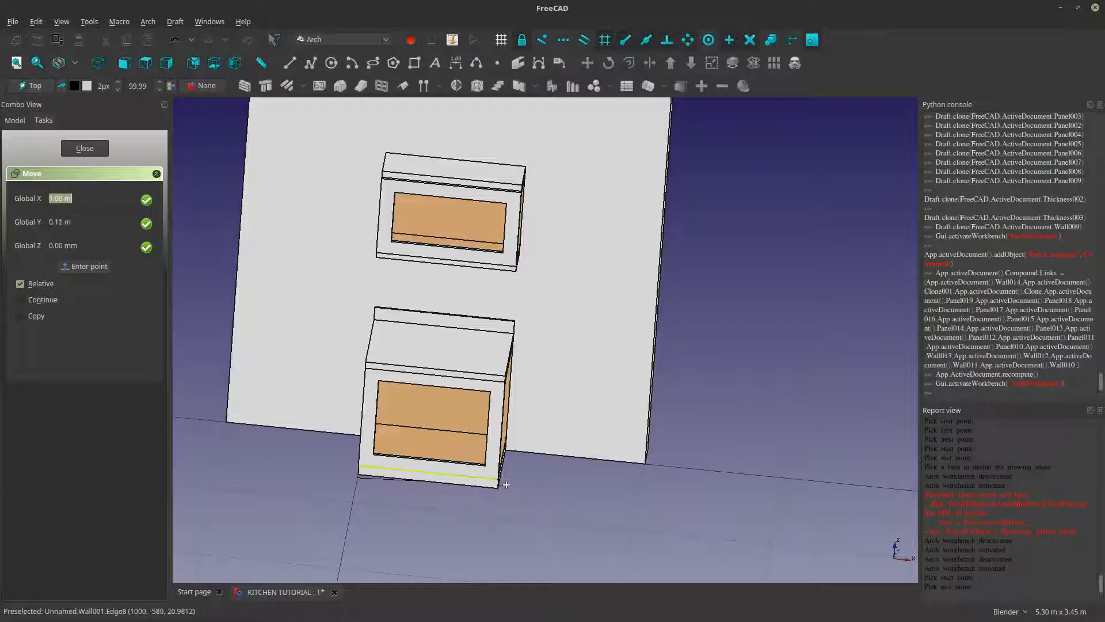
pyautogui.write('1')
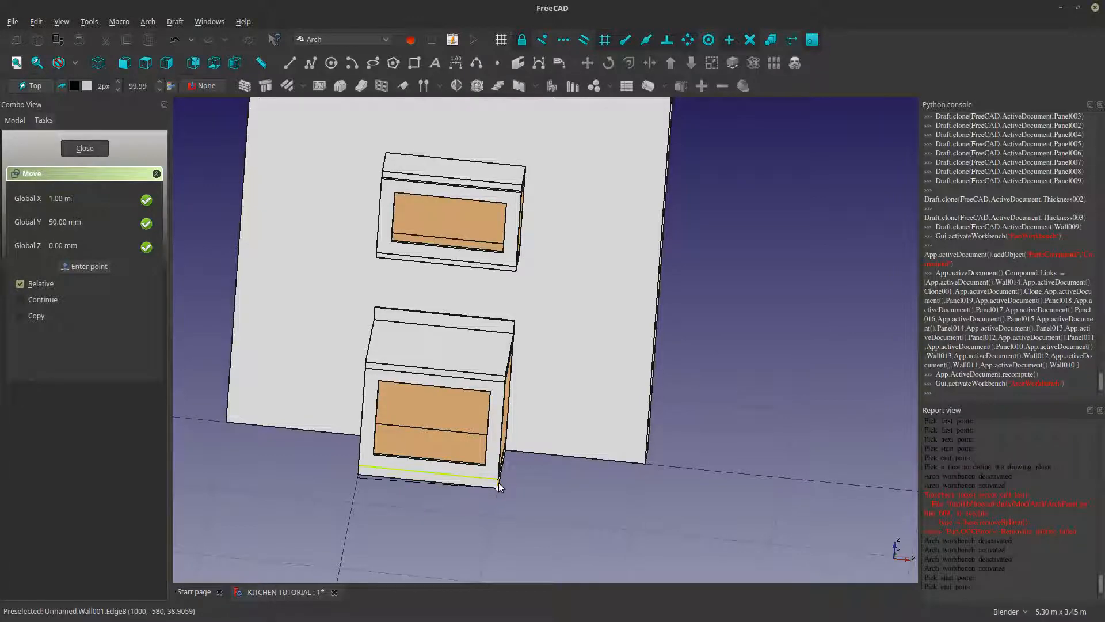
pyautogui.press('Return')
pyautogui.moveTo(573, 405)
pyautogui.mouseDown(button='middle')
pyautogui.moveTo(553, 350)
pyautogui.moveTo(382, 365)
pyautogui.moveTo(536, 426)
pyautogui.moveTo(530, 440)
pyautogui.moveTo(584, 457)
pyautogui.moveTo(641, 455)
pyautogui.mouseUp(button='middle')
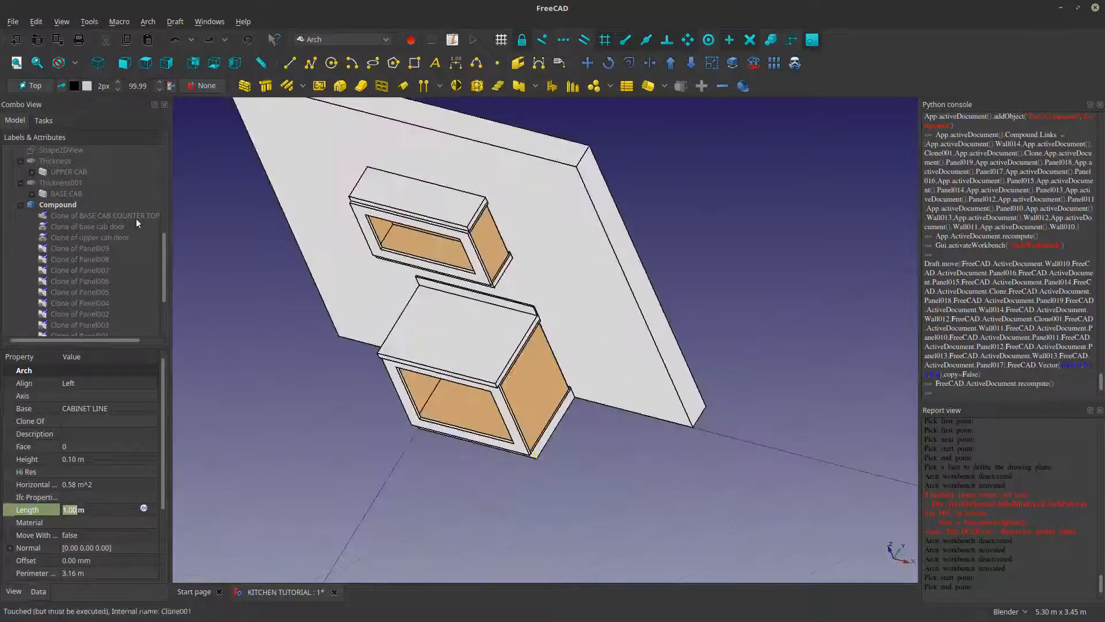
# - Move all the clones inside the compound 1 m along X, starting from a point on the axis in front of the base cabinet
pyautogui.click(106, 214)
pyautogui.scroll(-2, 105, 226)
pyautogui.keyDown('shift'); pyautogui.click(89, 325); pyautogui.keyUp('shift')
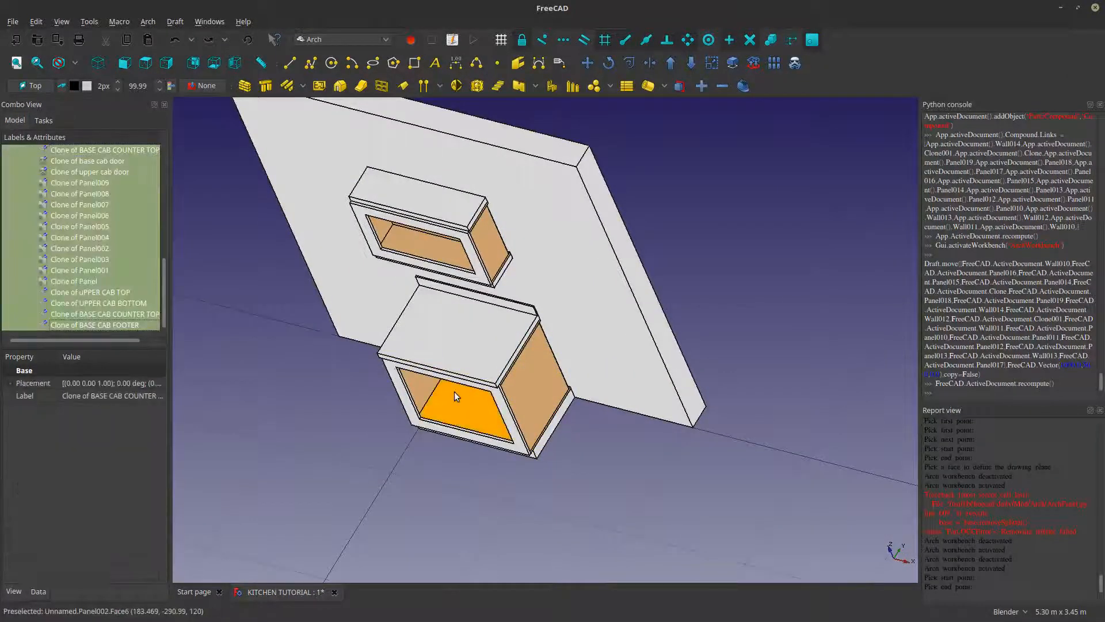
pyautogui.scroll(3, 437, 388)
pyautogui.moveTo(418, 405); pyautogui.dragTo(533, 466, button='middle')
pyautogui.scroll(-2, 533, 467)
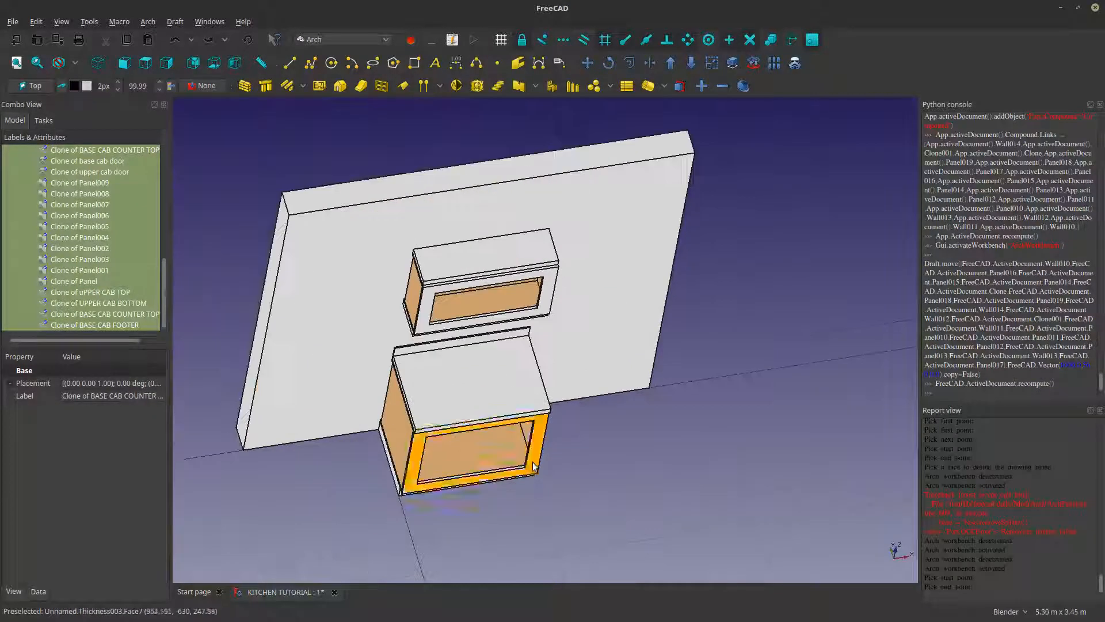
pyautogui.click(587, 62)
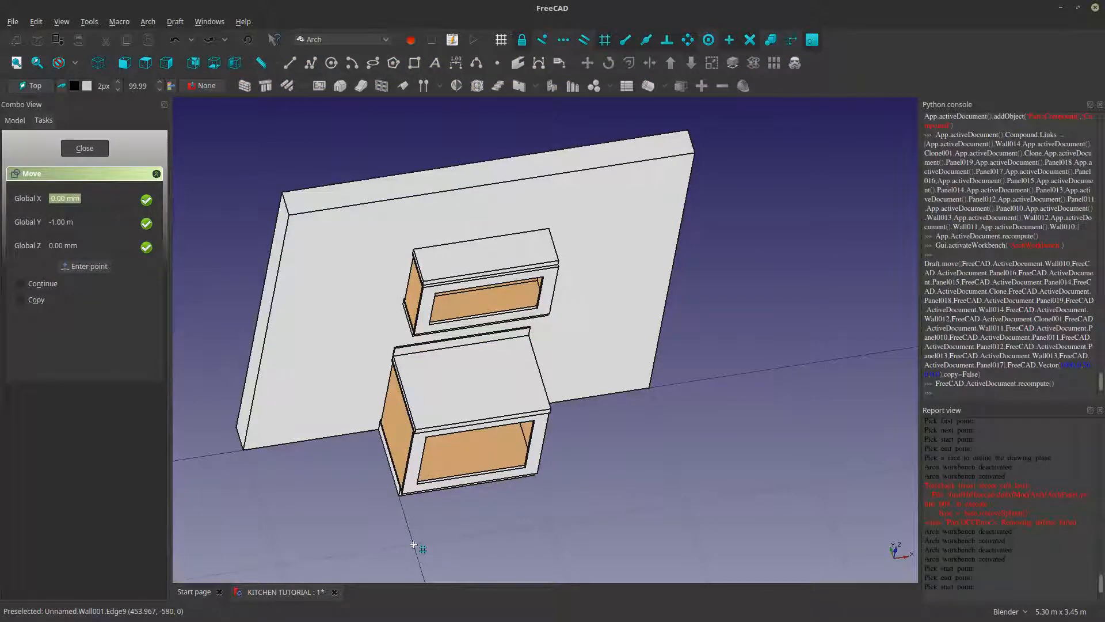
pyautogui.click(414, 544)
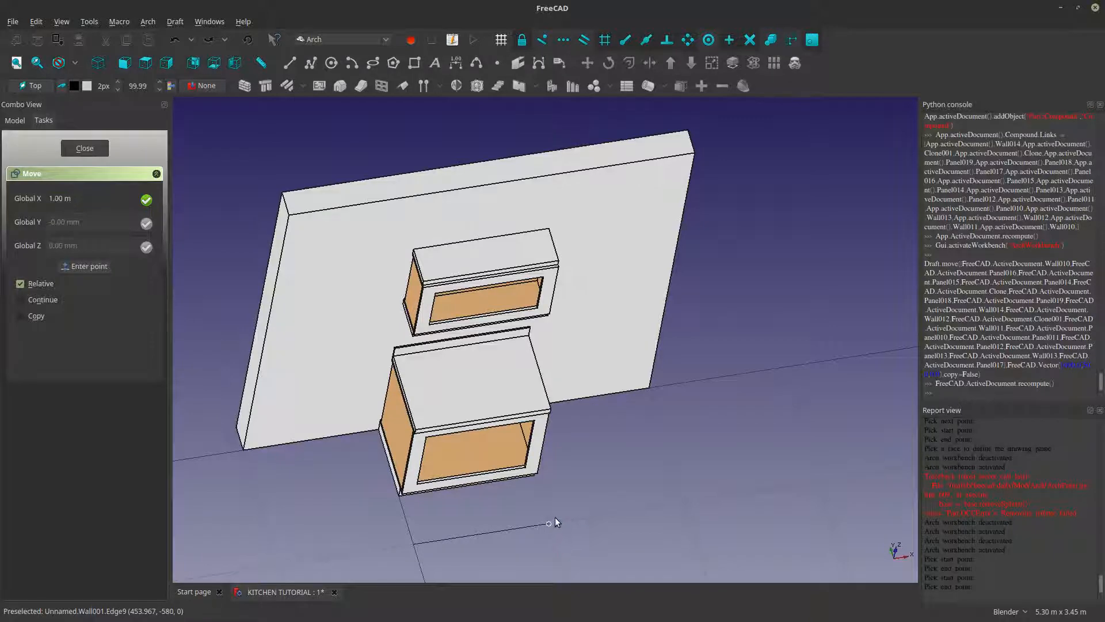
pyautogui.press('Return')
pyautogui.moveTo(557, 510); pyautogui.dragTo(505, 364, button='middle')
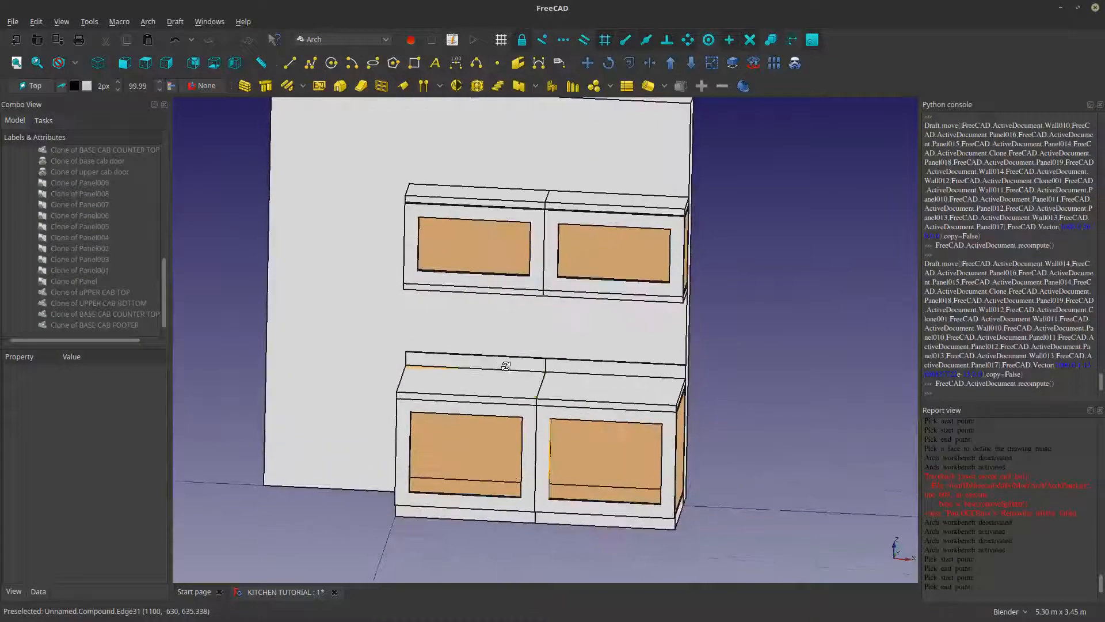
# - Clone the whole cabinet compound
pyautogui.scroll(2, 29, 209)
pyautogui.click(20, 204)
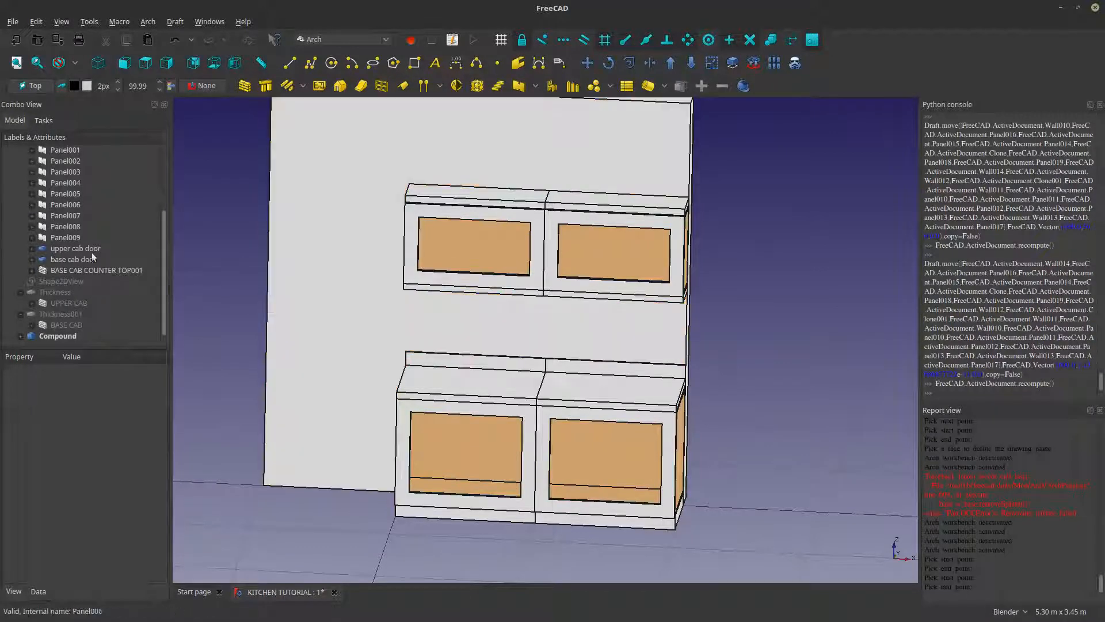
pyautogui.click(57, 336)
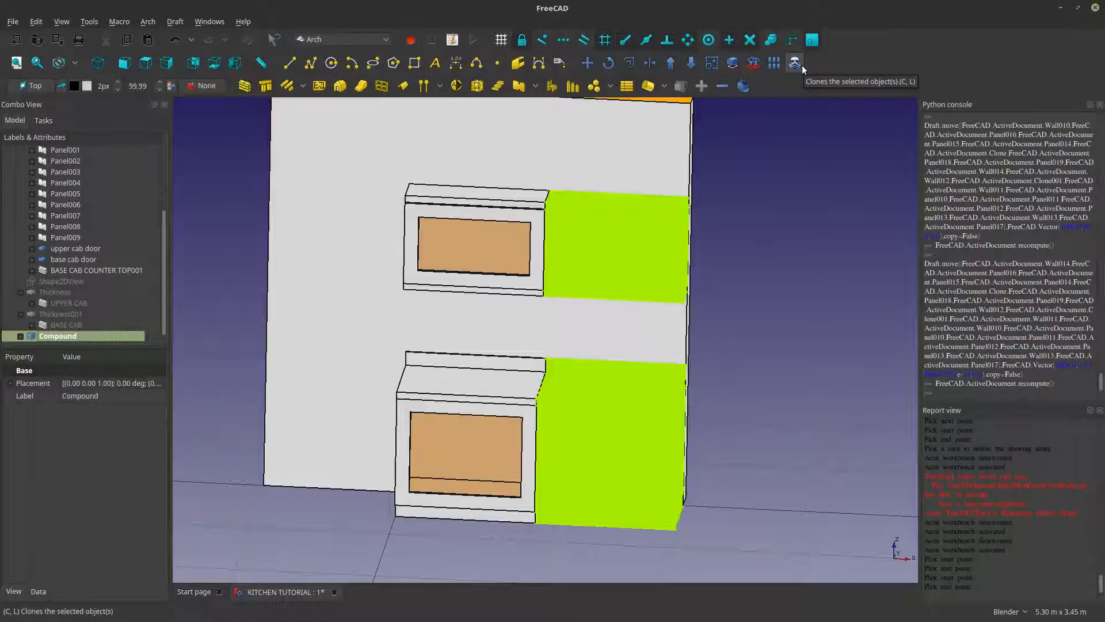
pyautogui.click(800, 64)
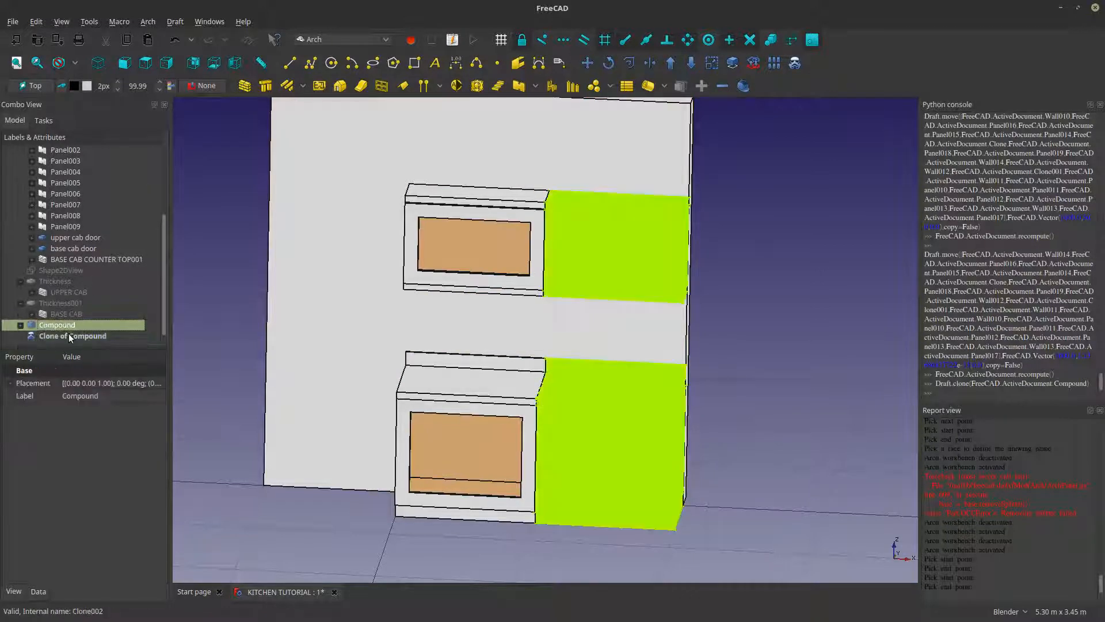
# - Clone the first compound clone and delete that clone of a clone again
pyautogui.click(796, 64)
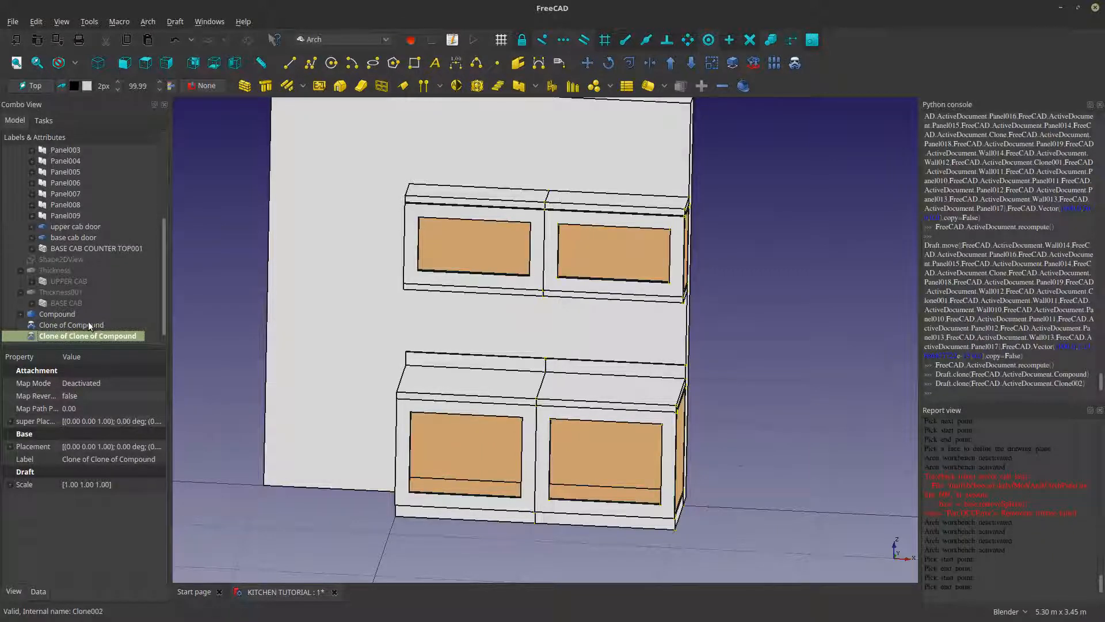
pyautogui.press('Delete')
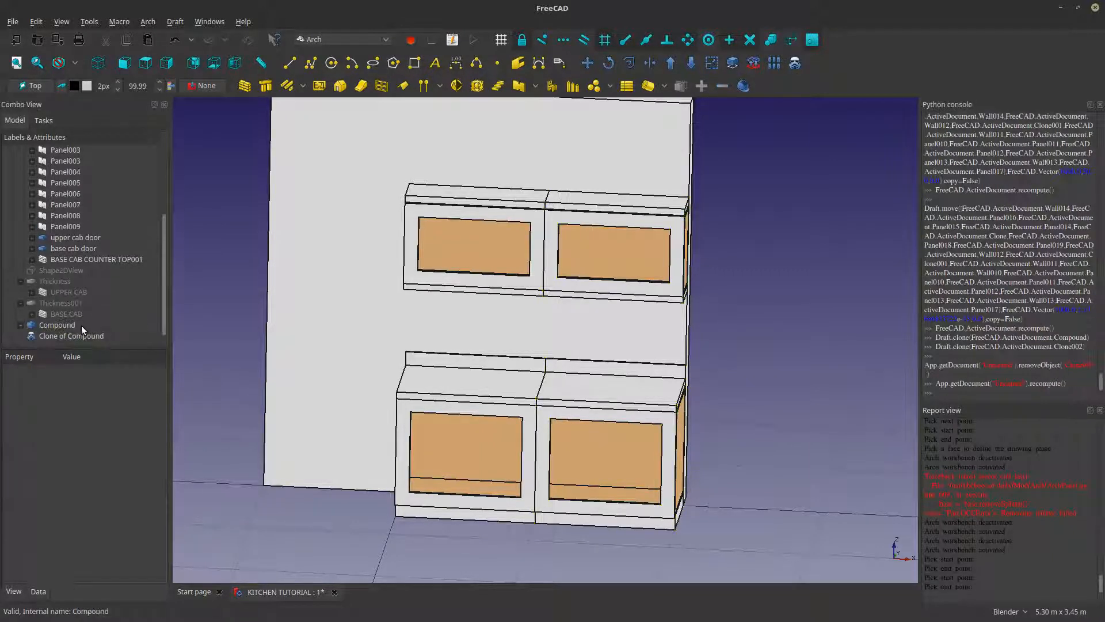
# - Create a second clone directly from the original cabinet compound
pyautogui.click(81, 326)
pyautogui.click(796, 63)
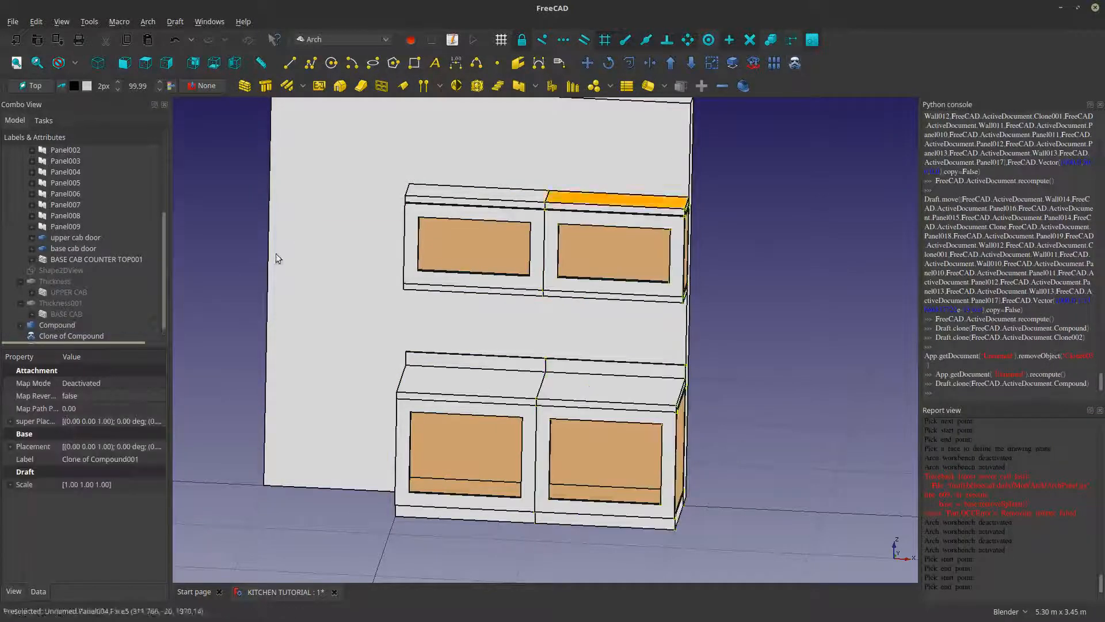
pyautogui.click(72, 327)
pyautogui.click(75, 336)
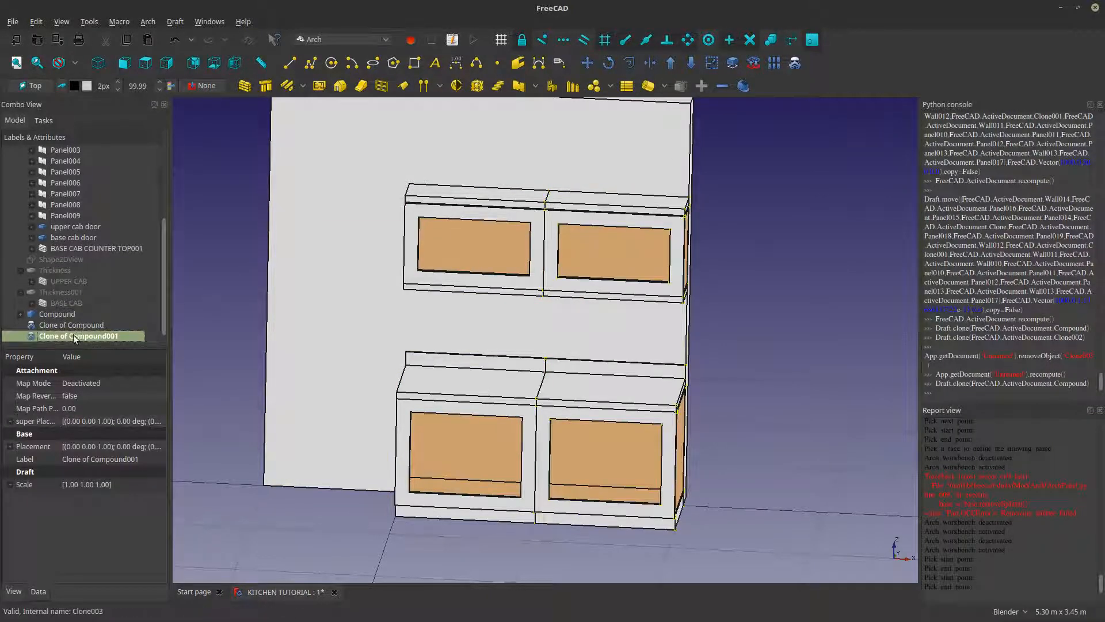
# - Align the working plane with the base cabinet's counter top face
pyautogui.click(110, 322)
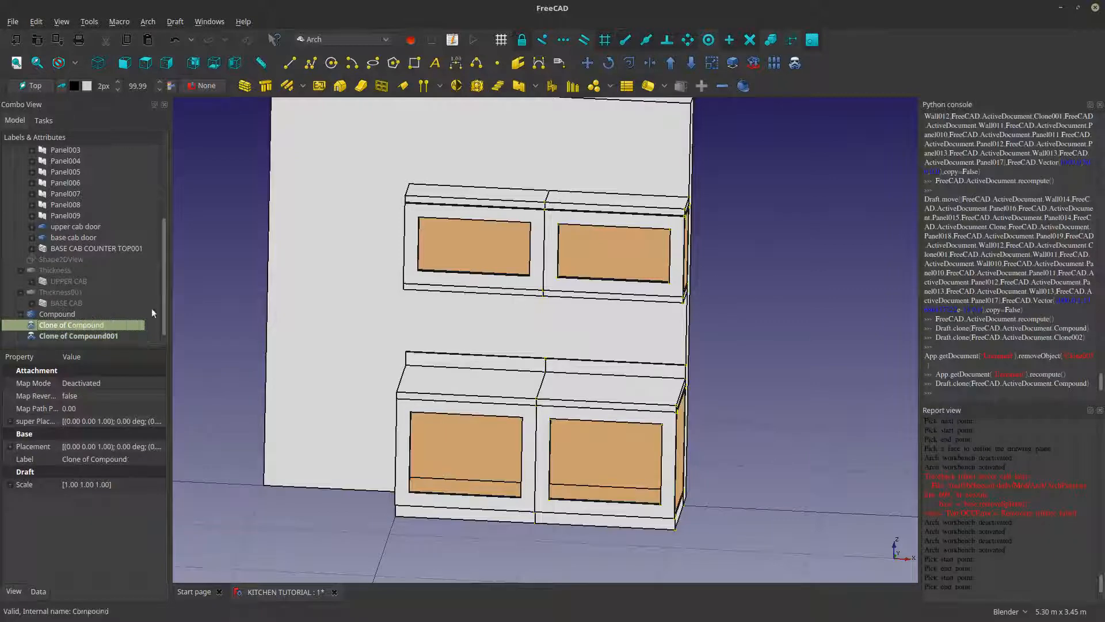
pyautogui.scroll(10, 379, 269)
pyautogui.scroll(-10, 382, 277)
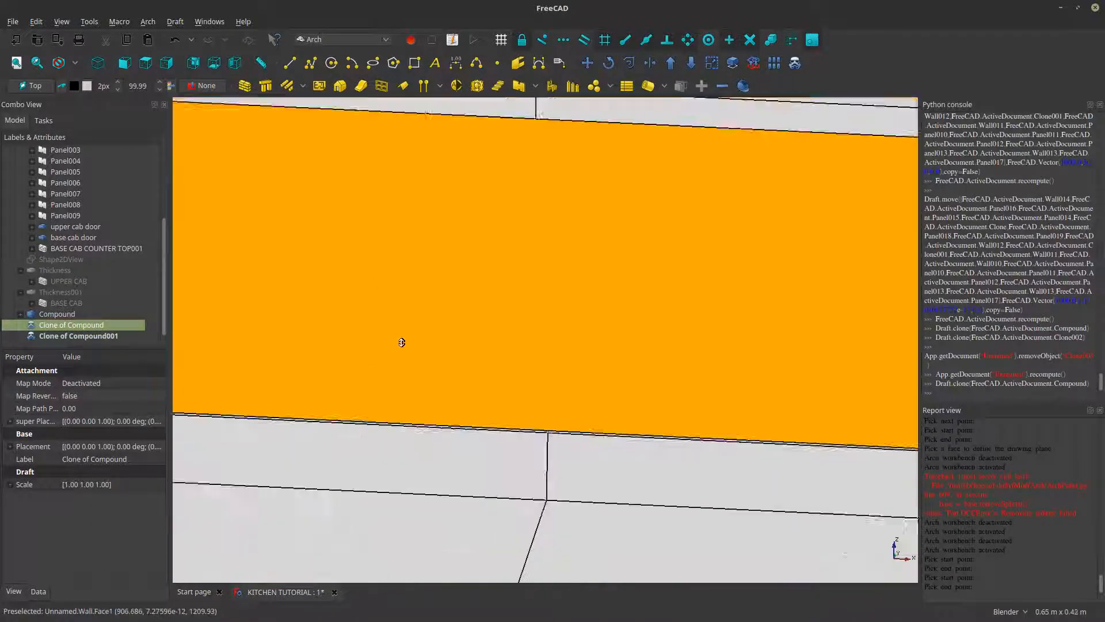
pyautogui.moveTo(460, 404); pyautogui.dragTo(591, 321, button='middle')
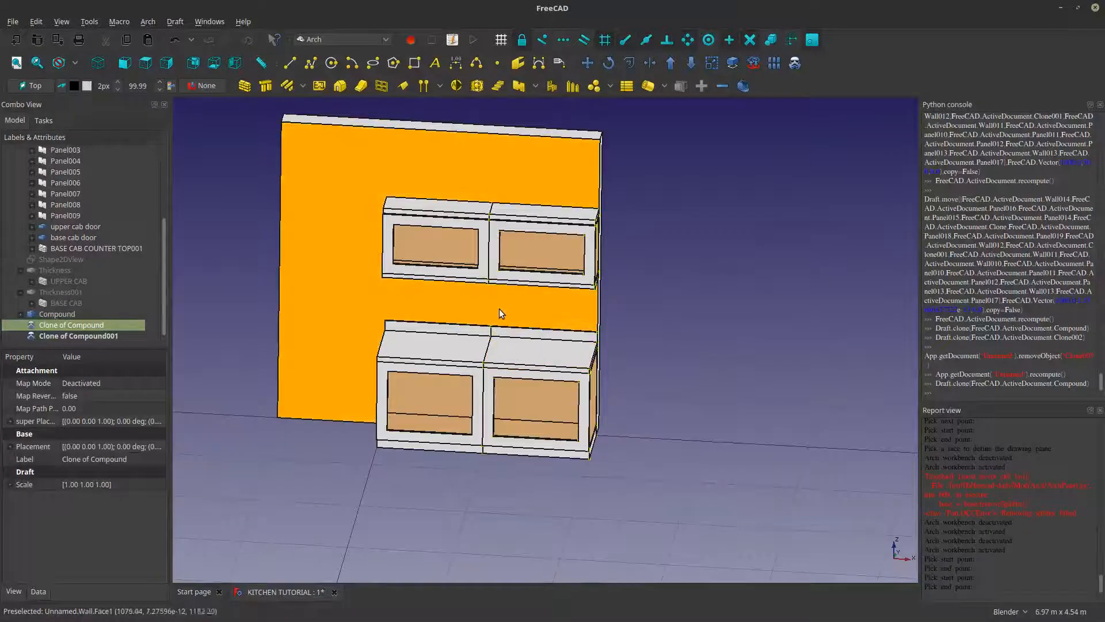
pyautogui.scroll(3, 520, 361)
pyautogui.scroll(-2, 199, 282)
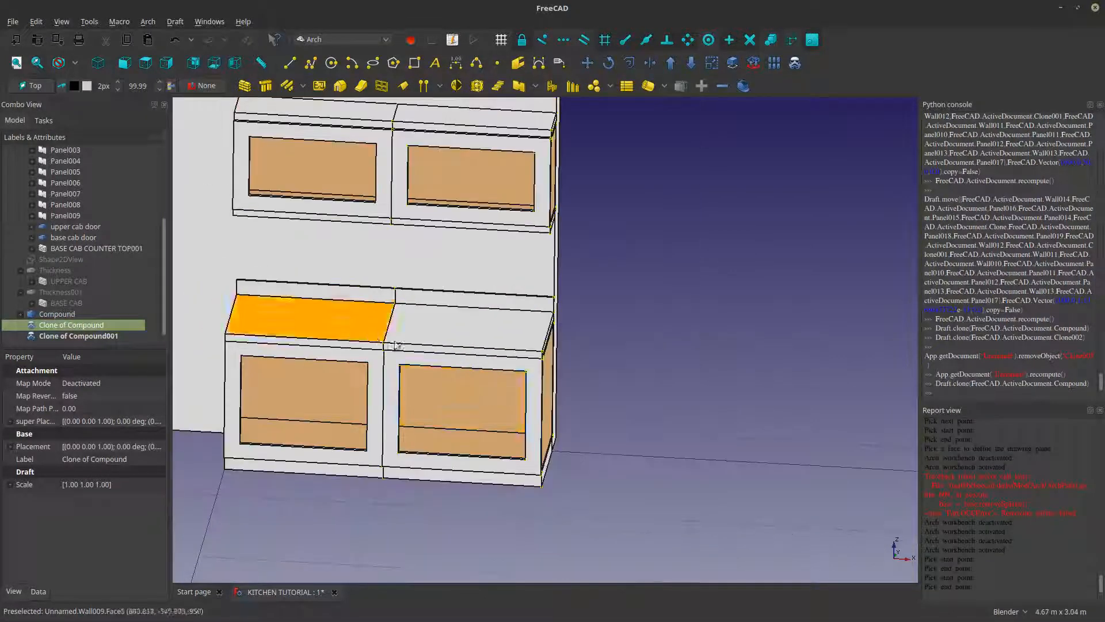
pyautogui.click(32, 85)
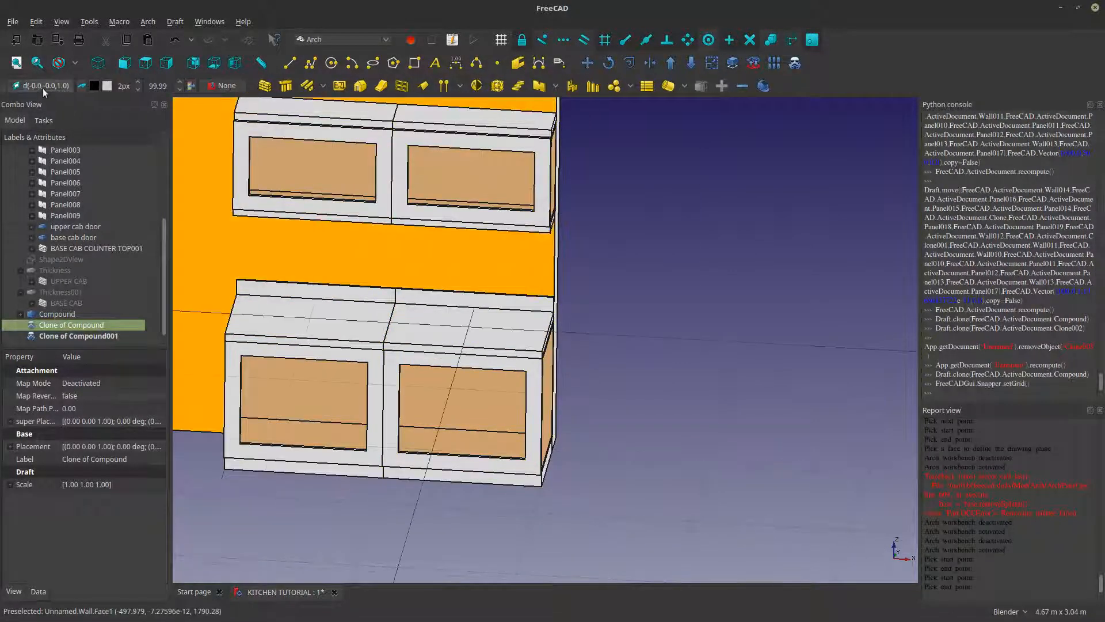
pyautogui.click(727, 469)
# - Move the first compound clone one cabinet width along the row, snapping between the counter's front corners, and start moving the second clone
pyautogui.click(58, 325)
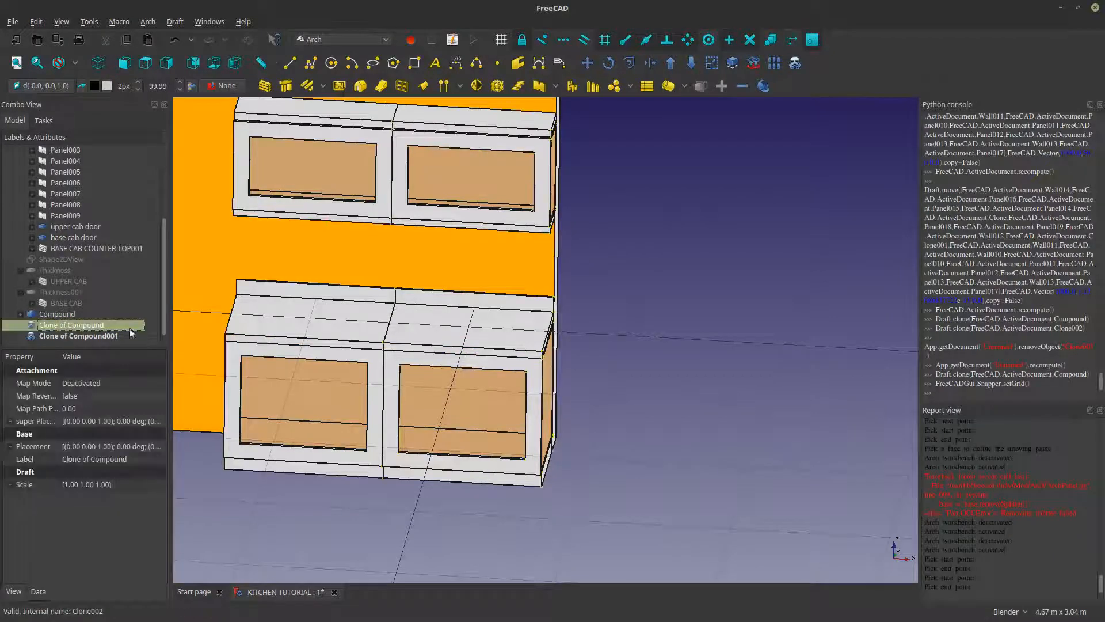
pyautogui.click(587, 62)
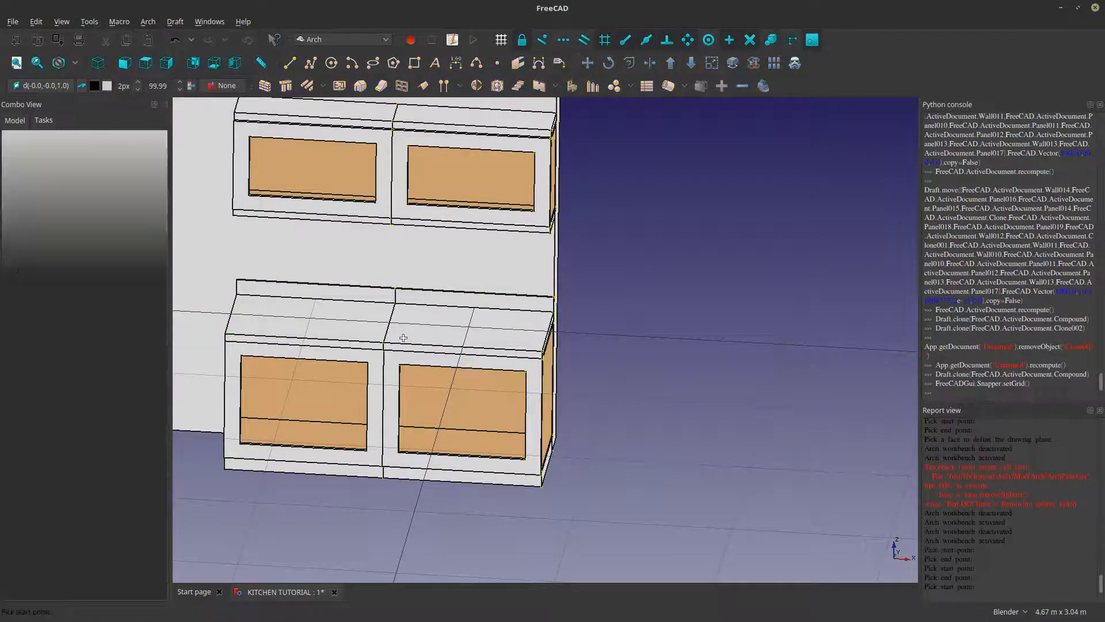
pyautogui.click(387, 341)
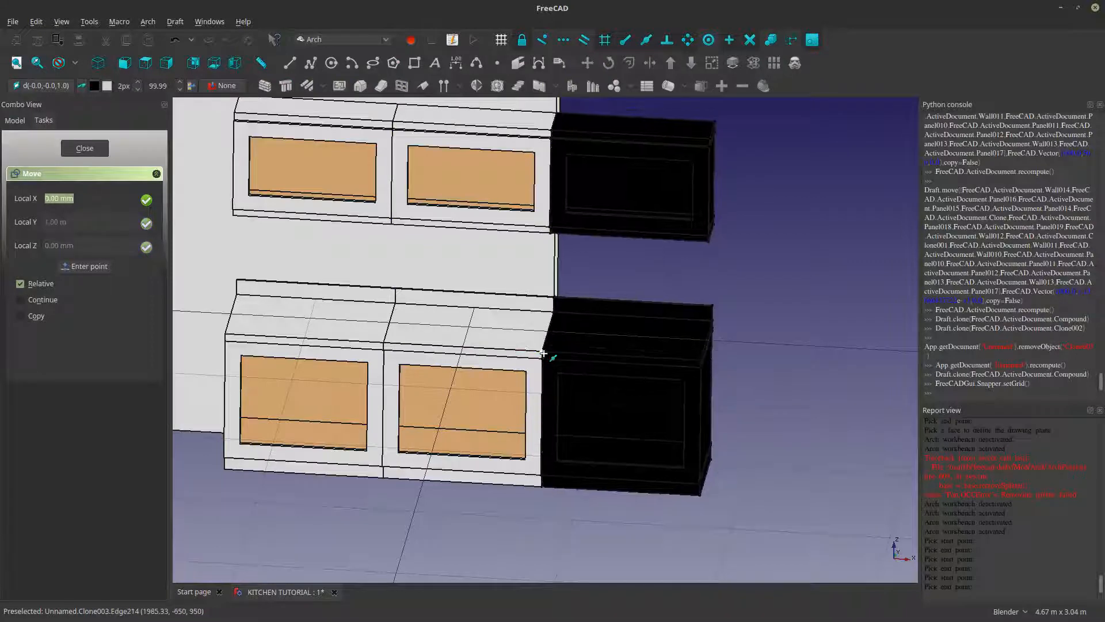
pyautogui.click(542, 353)
pyautogui.scroll(-2, 541, 353)
pyautogui.moveTo(541, 354); pyautogui.dragTo(473, 367, button='middle')
pyautogui.press('1')
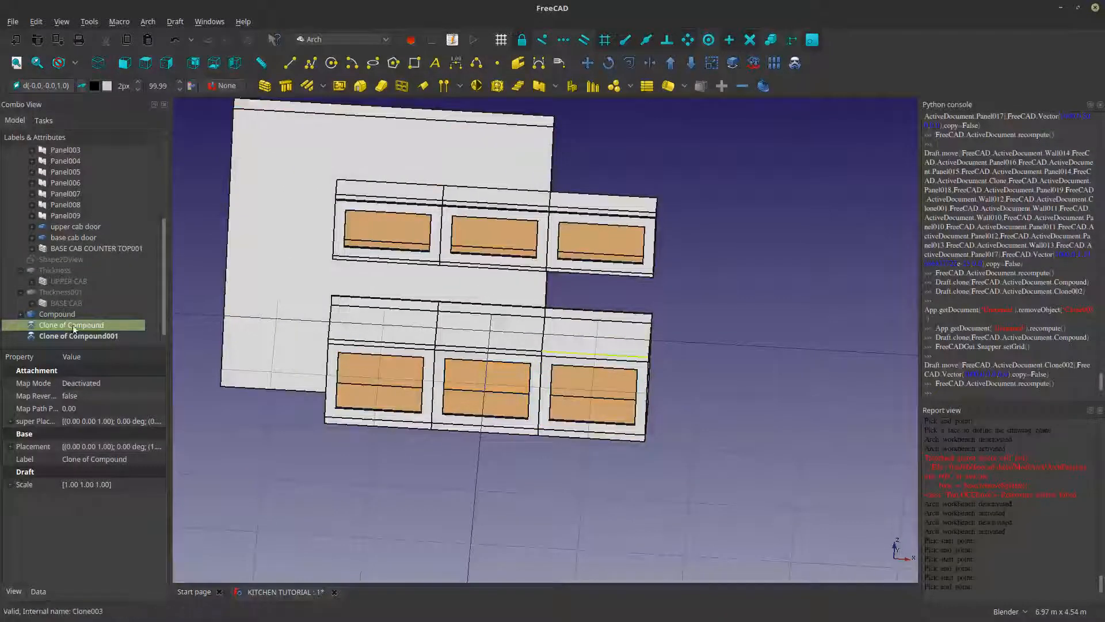
pyautogui.click(79, 336)
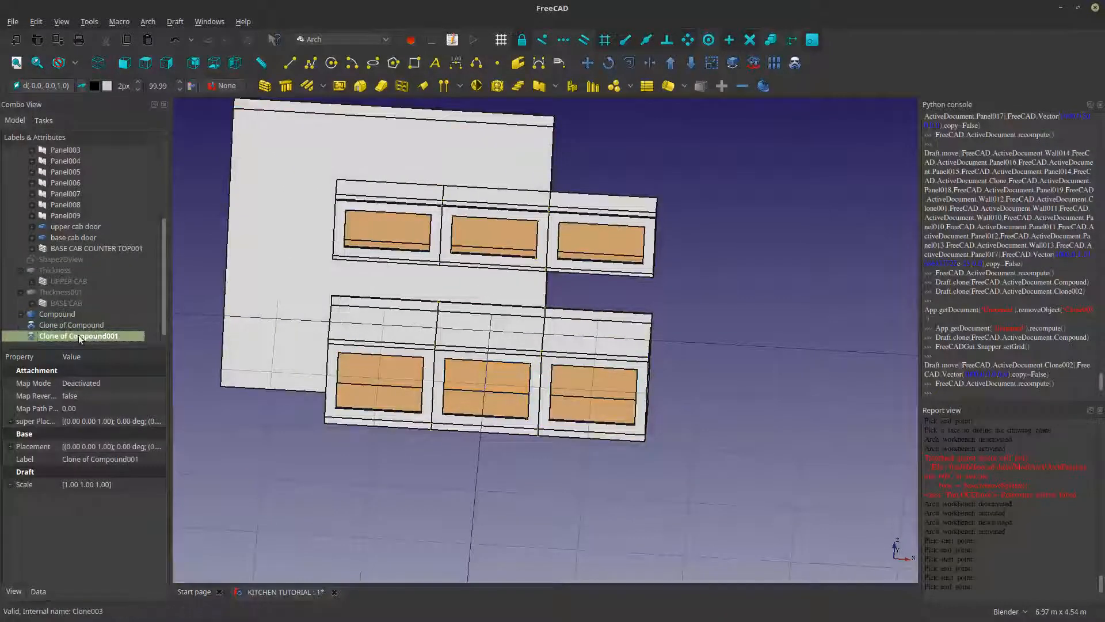
pyautogui.click(587, 64)
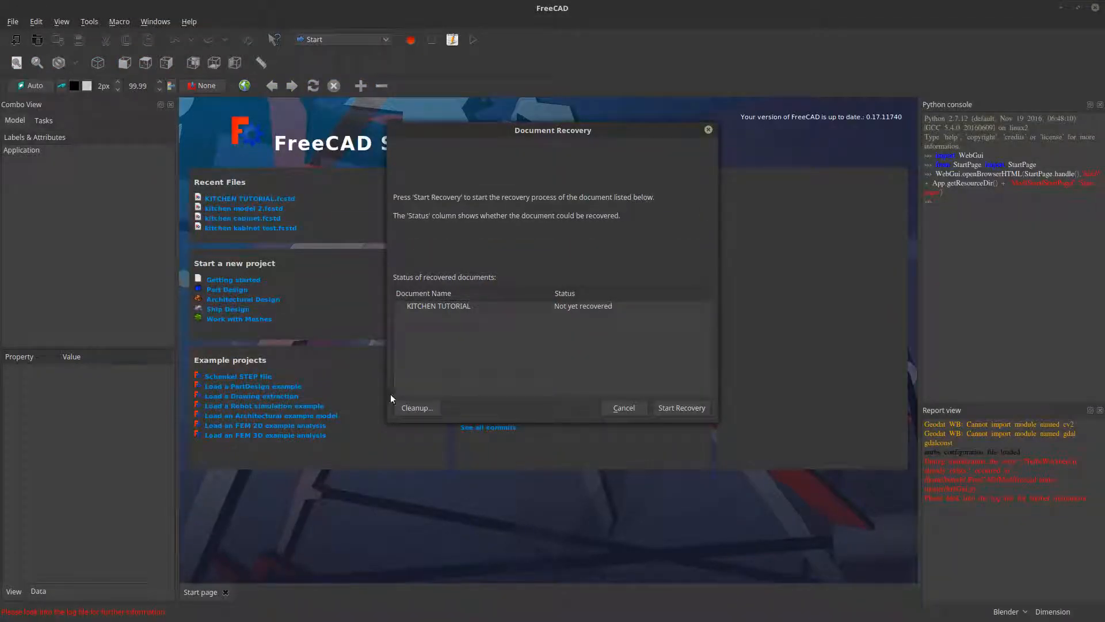
# - Recover the KITCHEN TUTORIAL document and finish the document recovery
pyautogui.click(673, 408)
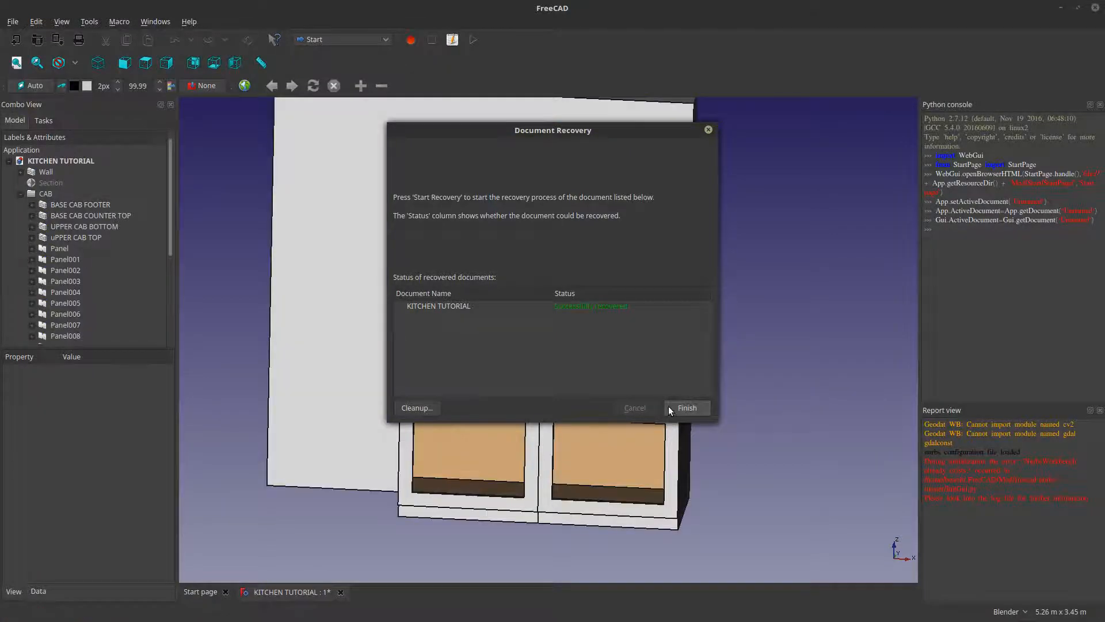
pyautogui.click(686, 407)
pyautogui.scroll(-4, 80, 270)
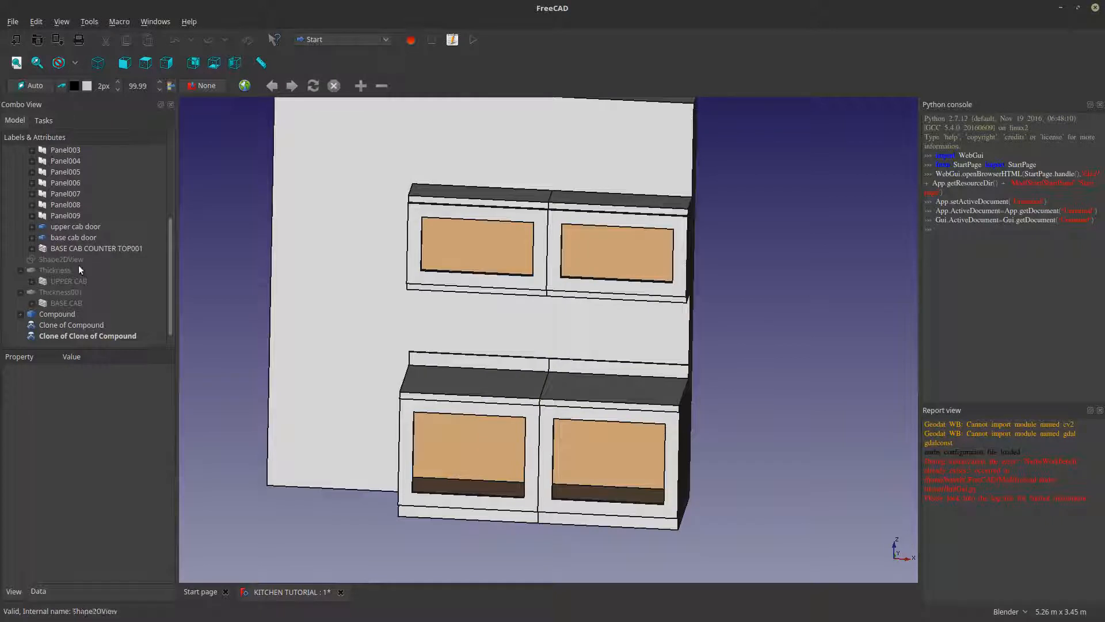
# - Activate the Arch workbench for the recovered kitchen model and clear the selection
pyautogui.click(70, 326)
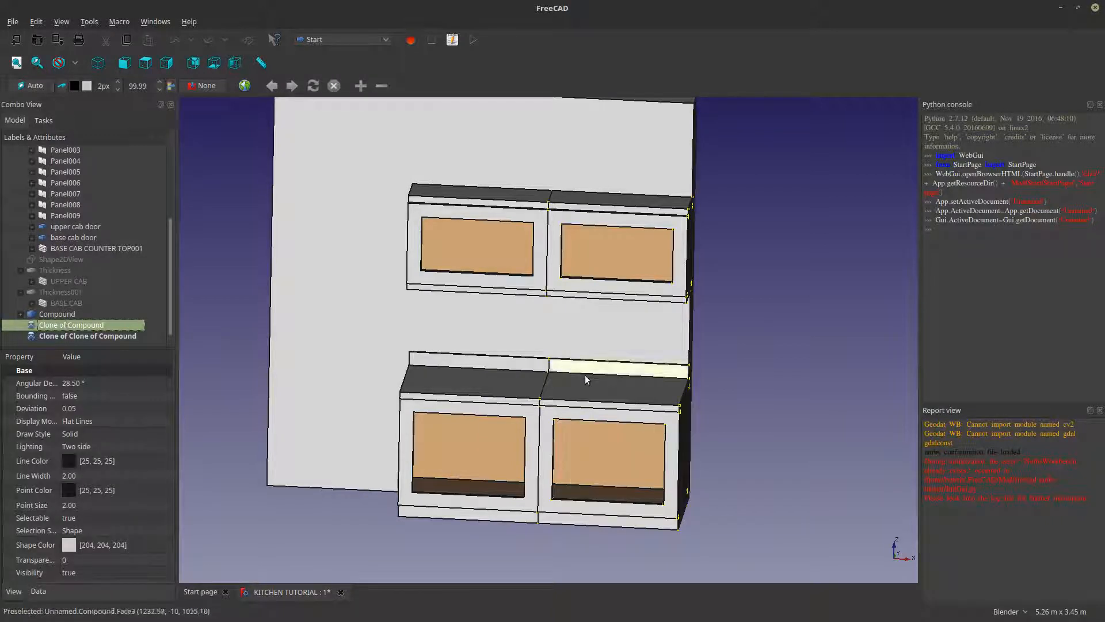
pyautogui.scroll(3, 564, 380)
pyautogui.click(373, 39)
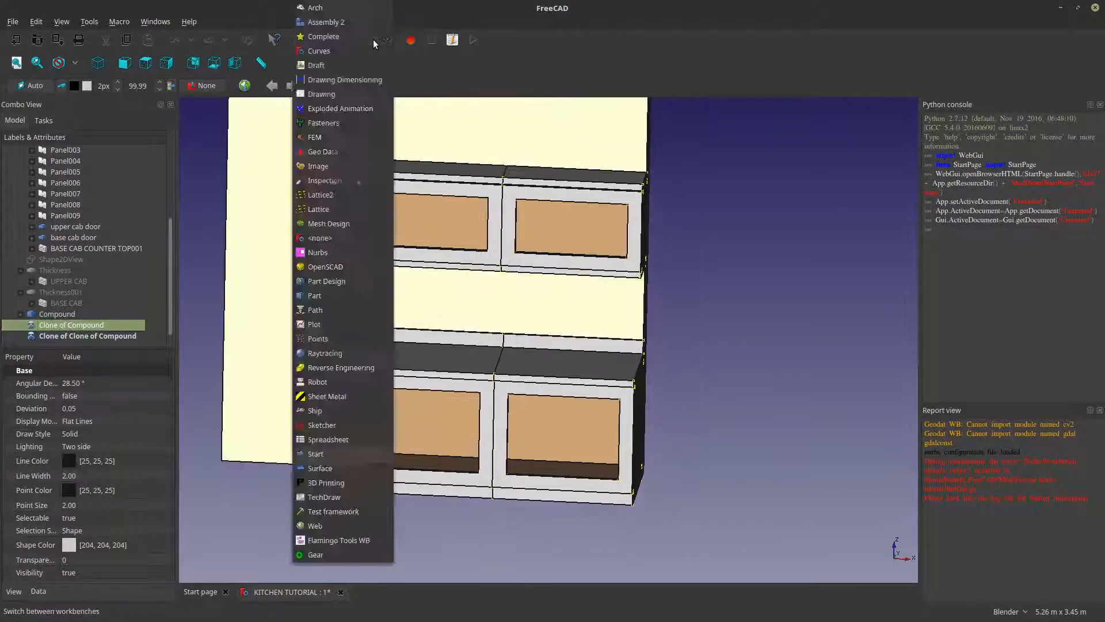
pyautogui.click(355, 11)
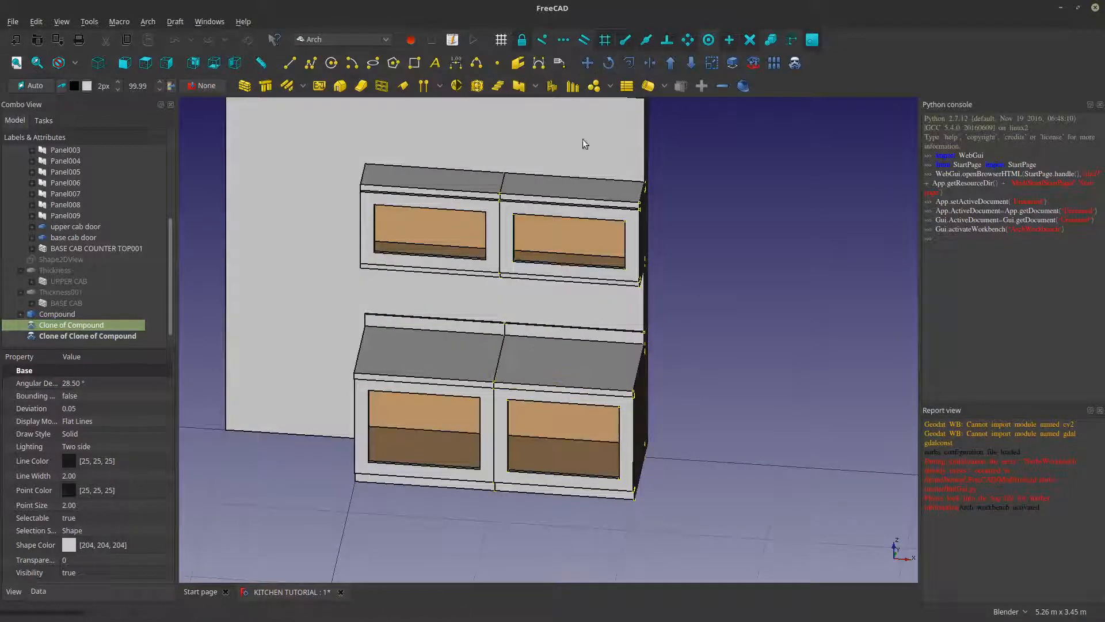
pyautogui.click(552, 509)
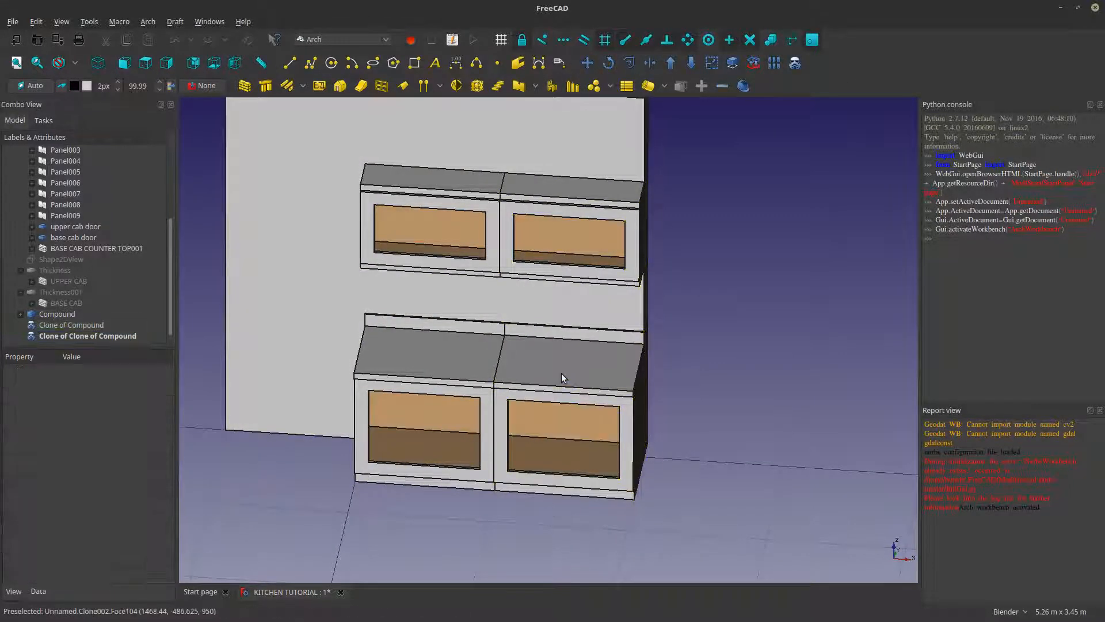
# - Select the counter top face of the compound clone and align the working plane with it
pyautogui.click(561, 373)
pyautogui.click(581, 555)
pyautogui.click(549, 354)
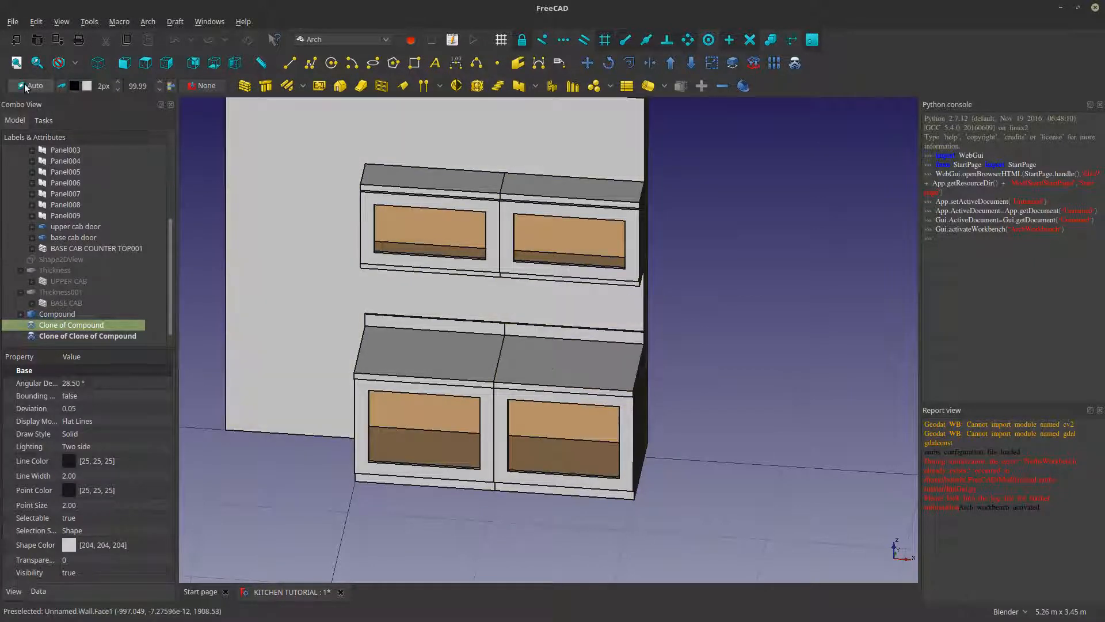
pyautogui.click(26, 86)
pyautogui.click(424, 540)
# - Move Clone of Compound one cabinet width along the row, from the second counter's inner front corner to its outer front corner
pyautogui.click(537, 371)
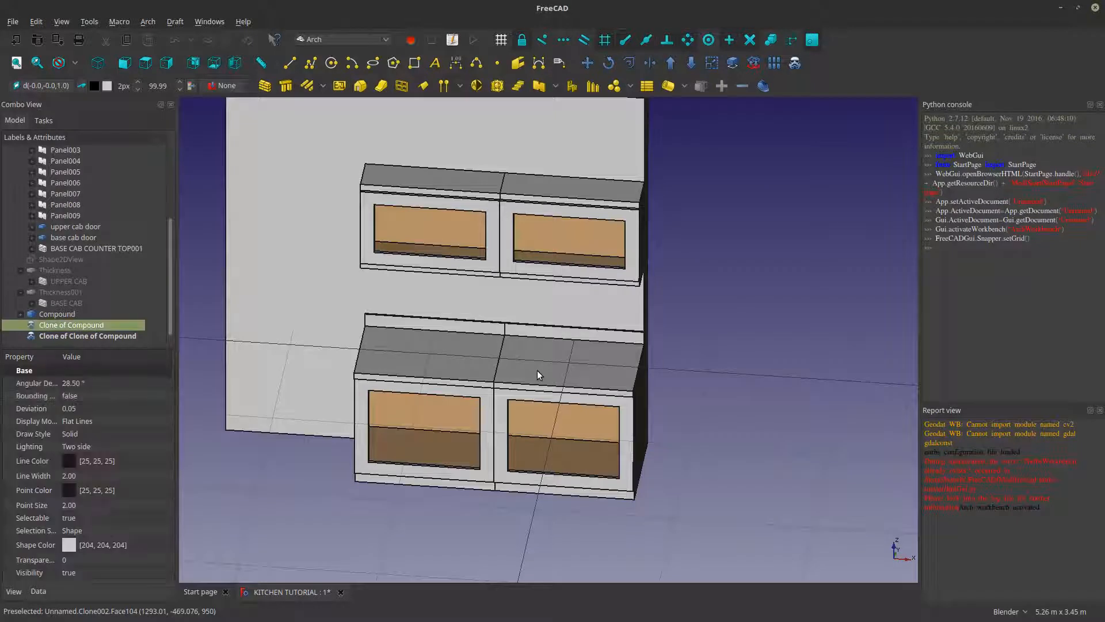
pyautogui.click(543, 511)
pyautogui.click(533, 370)
pyautogui.click(651, 330)
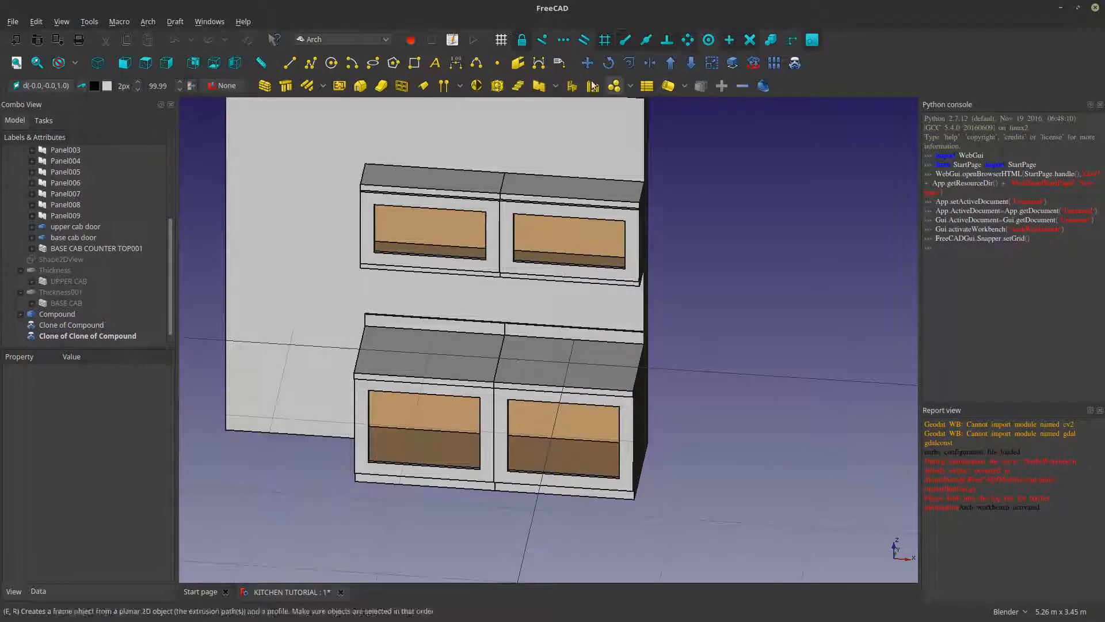
pyautogui.click(101, 325)
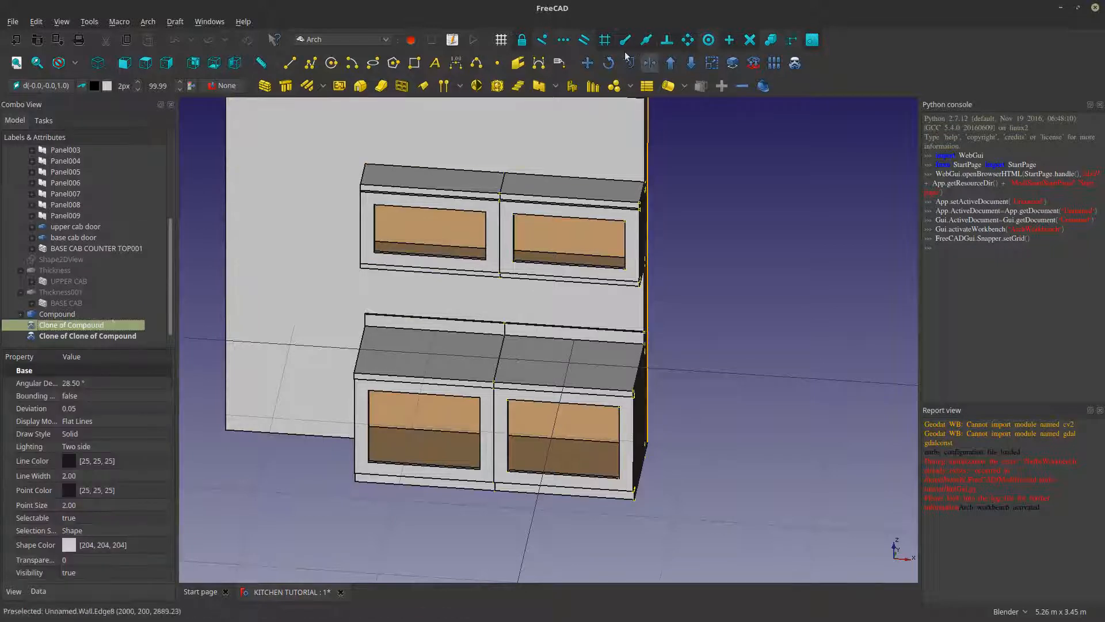
pyautogui.click(586, 64)
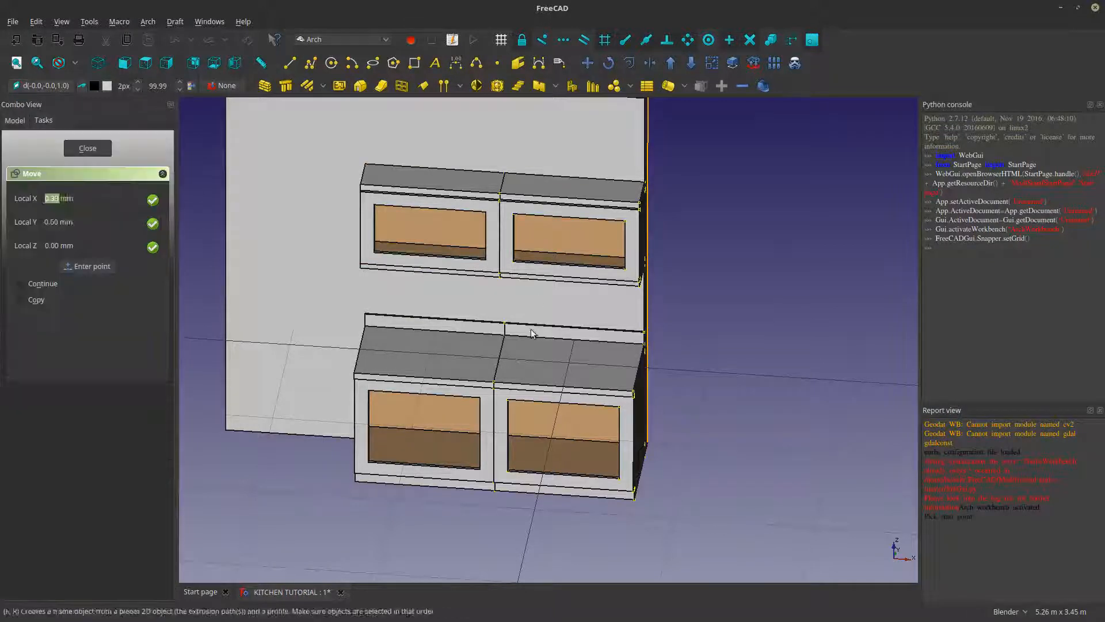
pyautogui.click(498, 382)
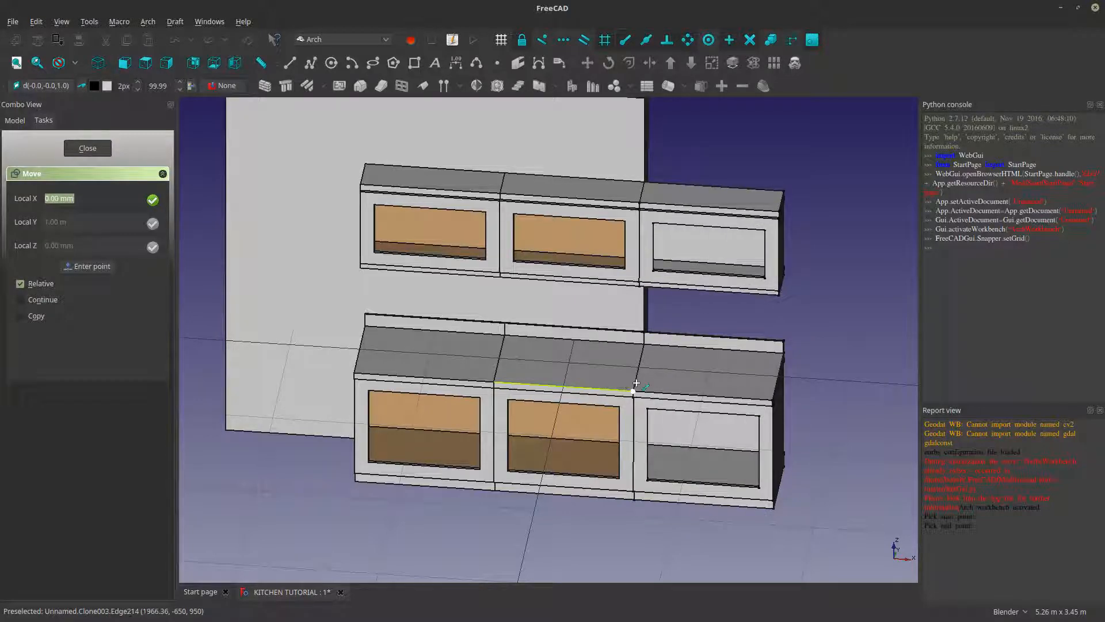
pyautogui.click(632, 387)
pyautogui.scroll(-2, 601, 392)
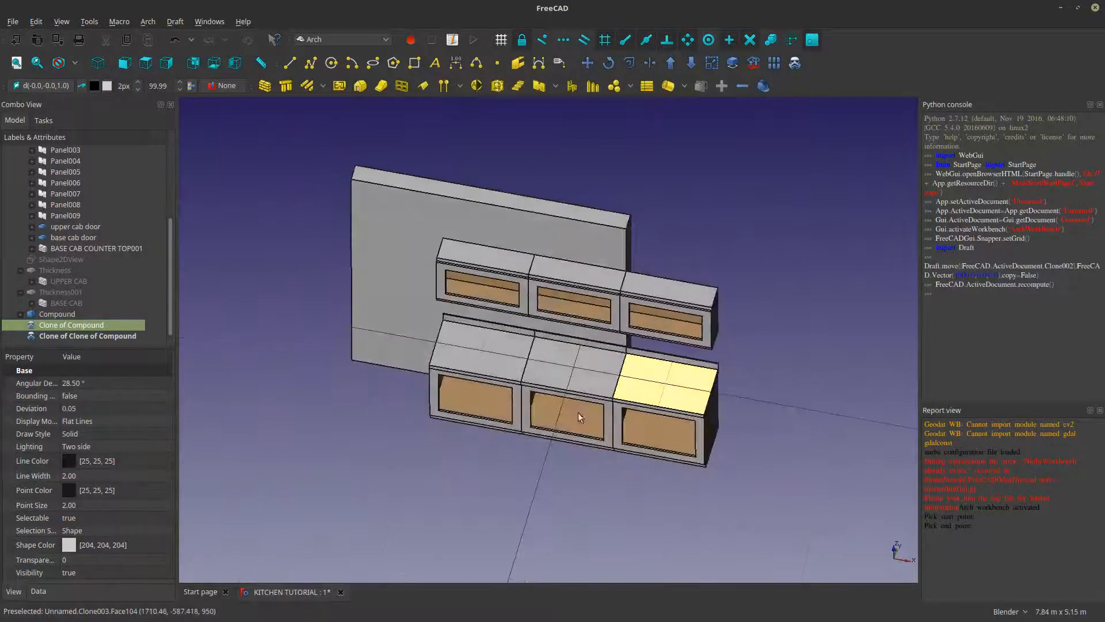
# - Move Clone of Clone of Compound two cabinet widths along the row, snapping to the counter's front corners, to form the fourth unit
pyautogui.moveTo(600, 392); pyautogui.dragTo(519, 398, button='middle')
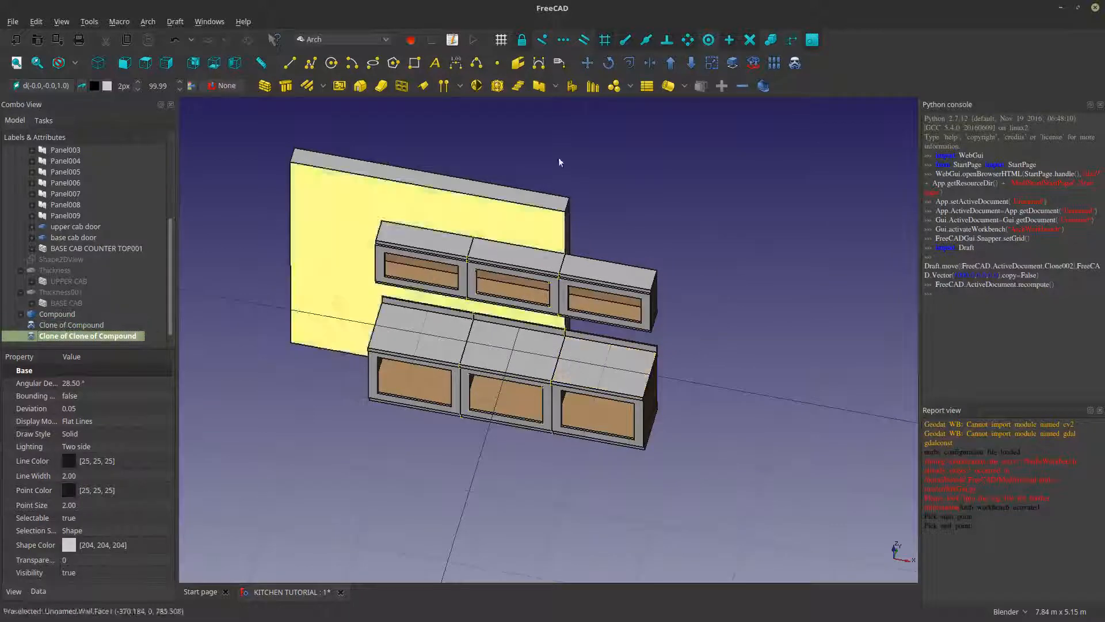
pyautogui.click(587, 62)
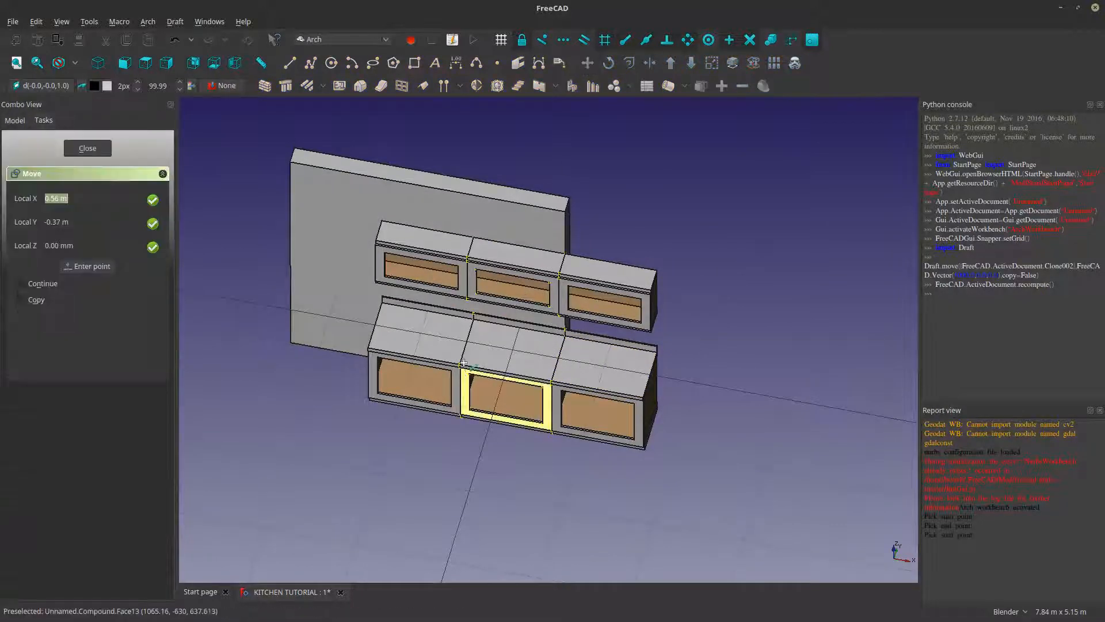
pyautogui.click(463, 404)
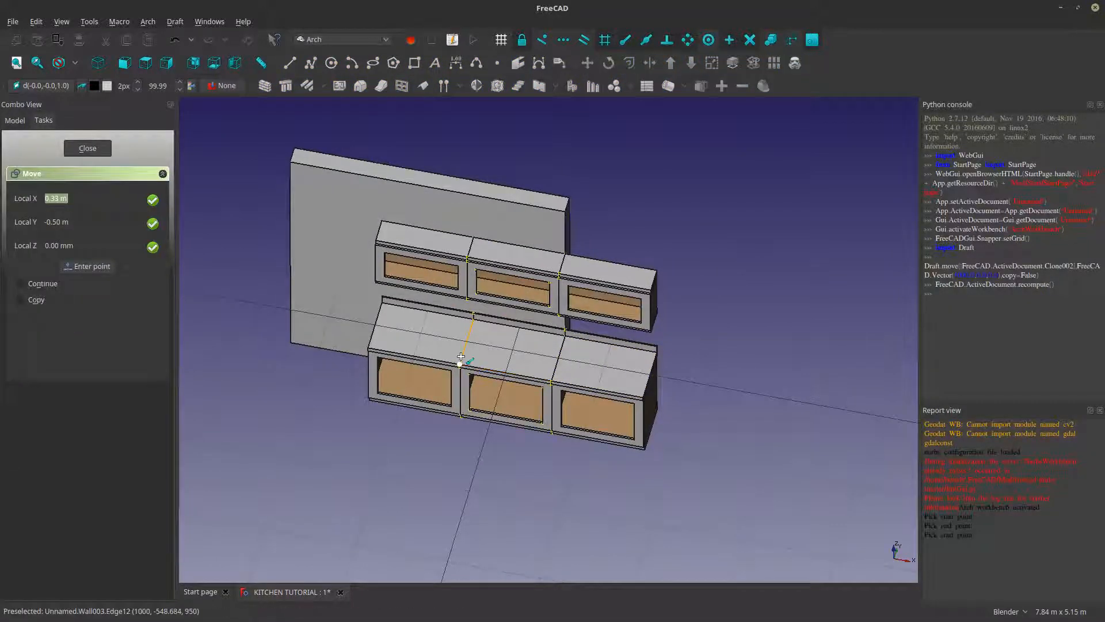
pyautogui.click(645, 395)
# - Save the kitchen document with the extended row of cabinets
pyautogui.moveTo(557, 398); pyautogui.dragTo(514, 346, button='middle')
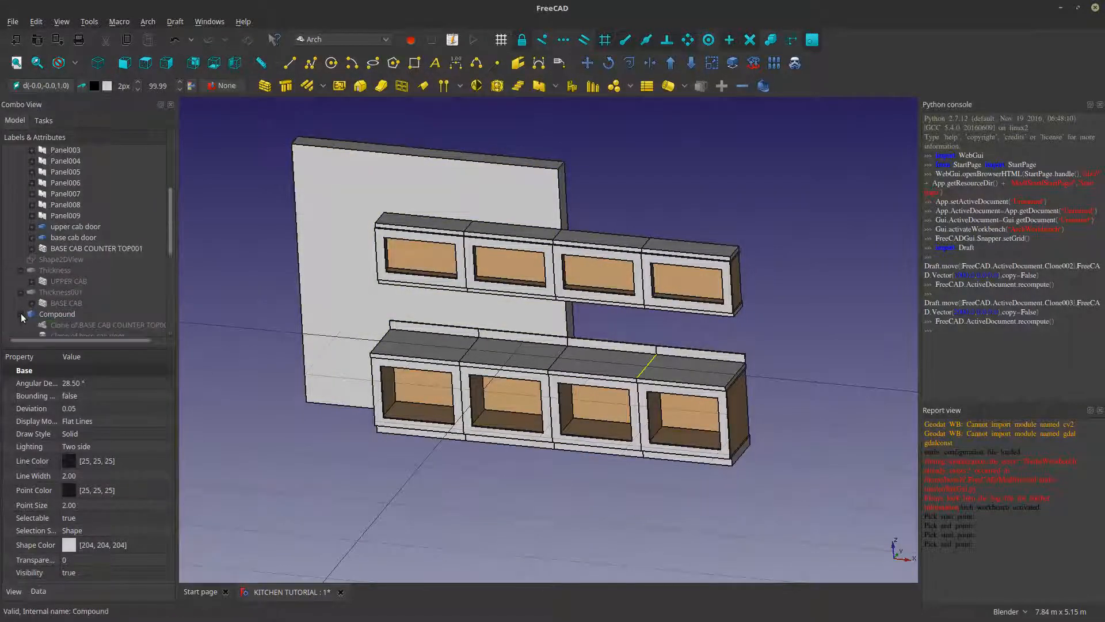
pyautogui.click(12, 23)
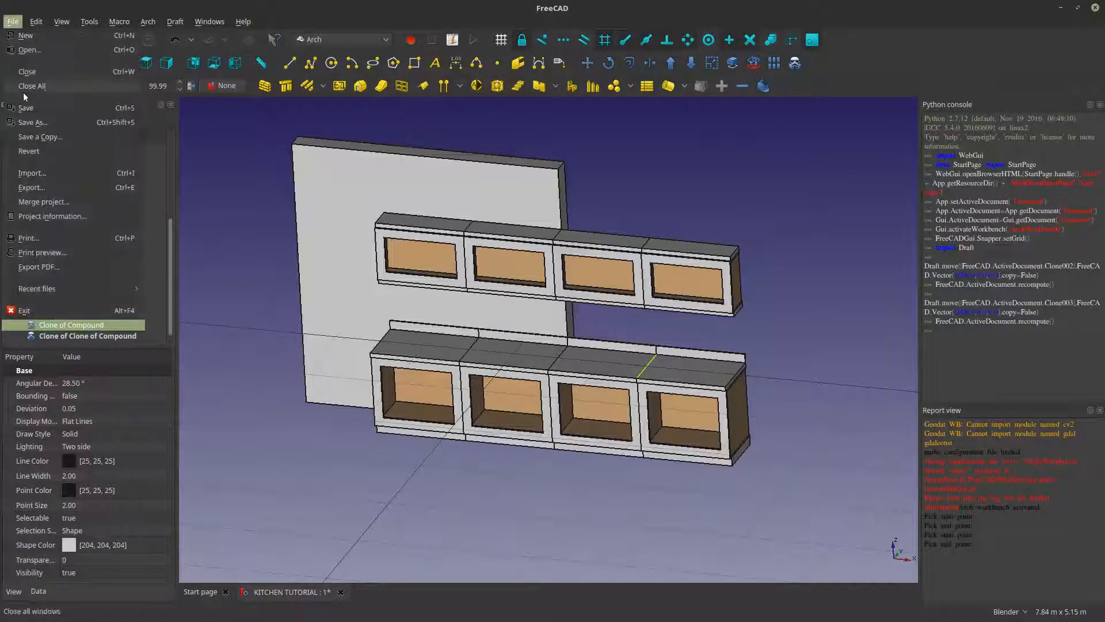
pyautogui.click(34, 108)
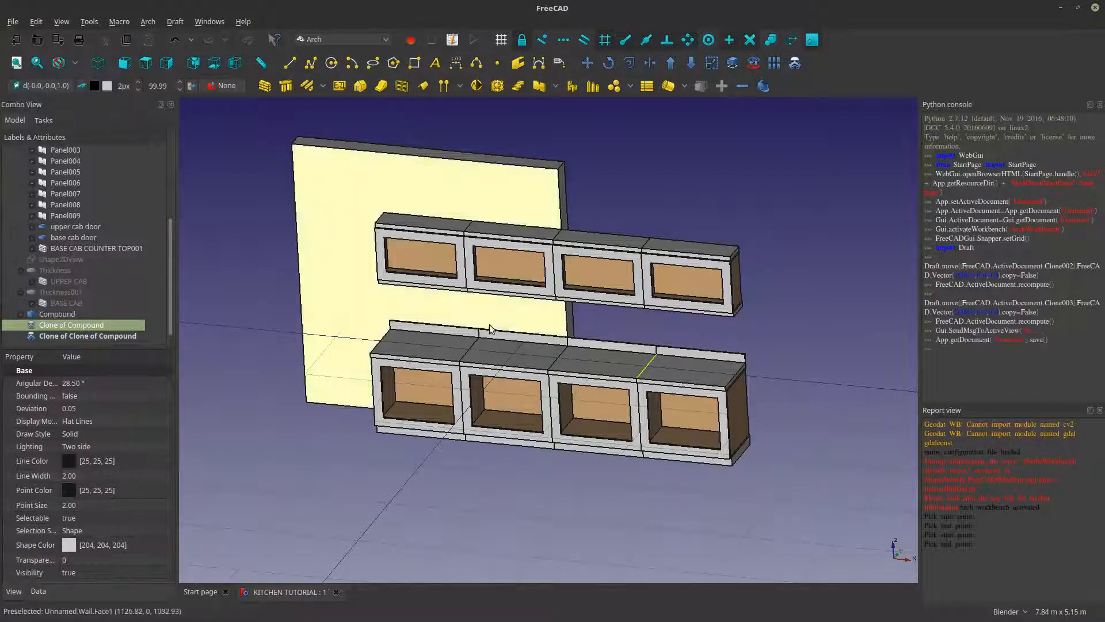
# - Increase the length of the wall's base line so that the wall extends past the fourth cabinet unit
pyautogui.click(442, 167)
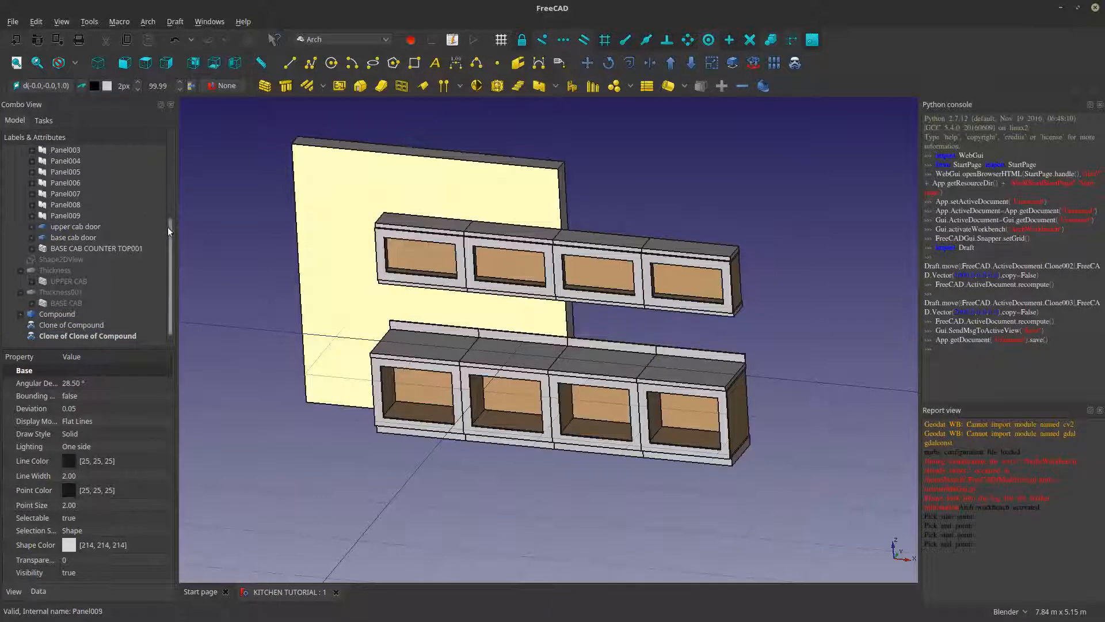
pyautogui.moveTo(168, 228); pyautogui.dragTo(162, 155)
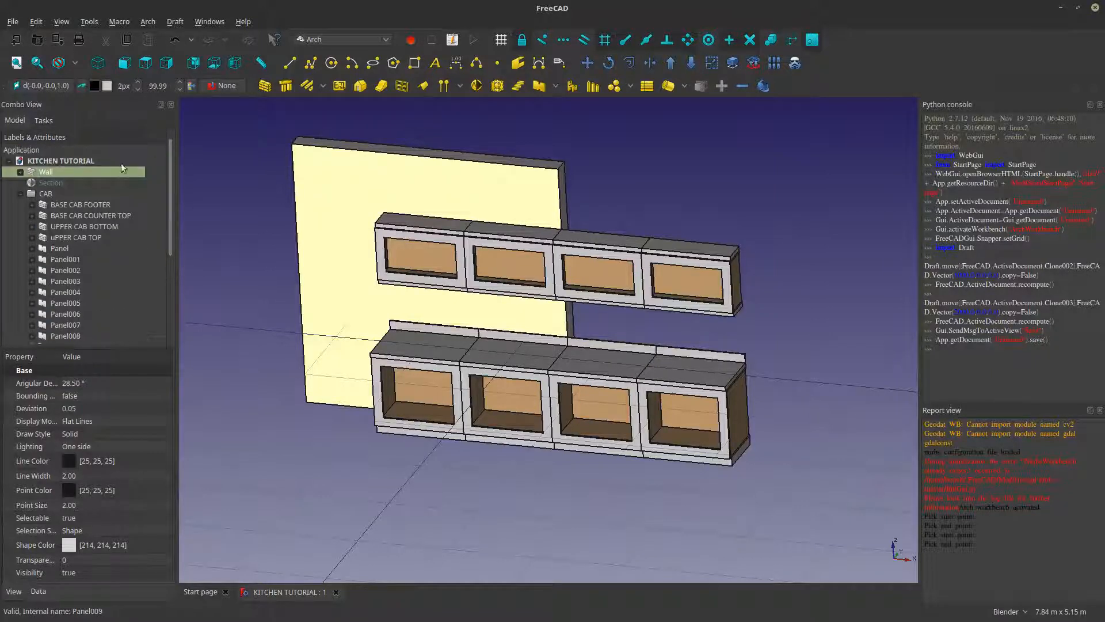
pyautogui.click(20, 172)
pyautogui.click(58, 182)
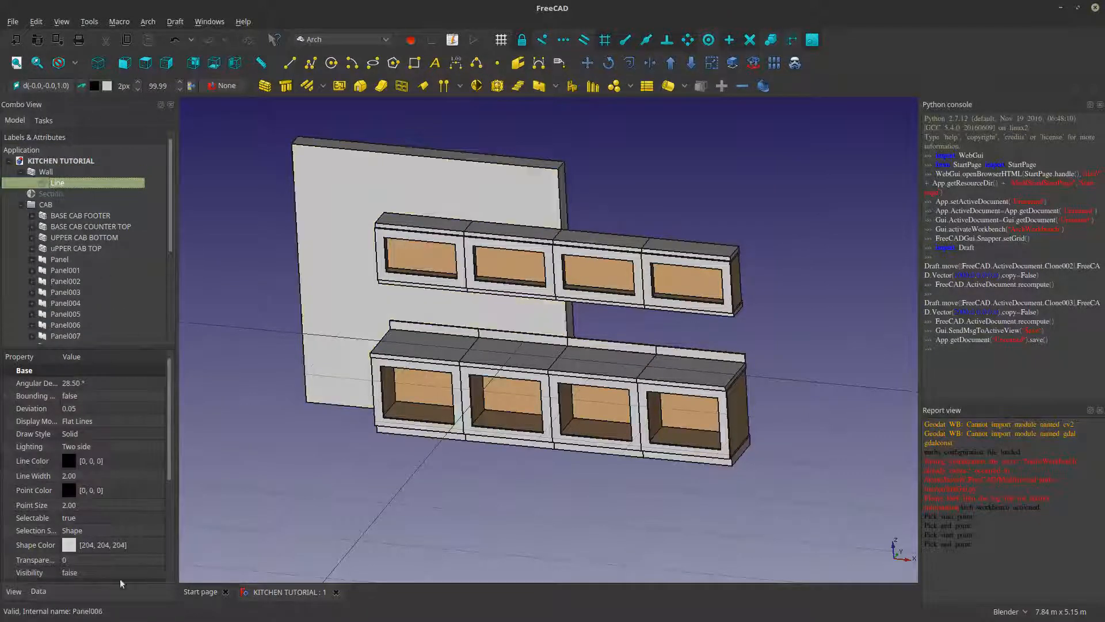
pyautogui.click(38, 591)
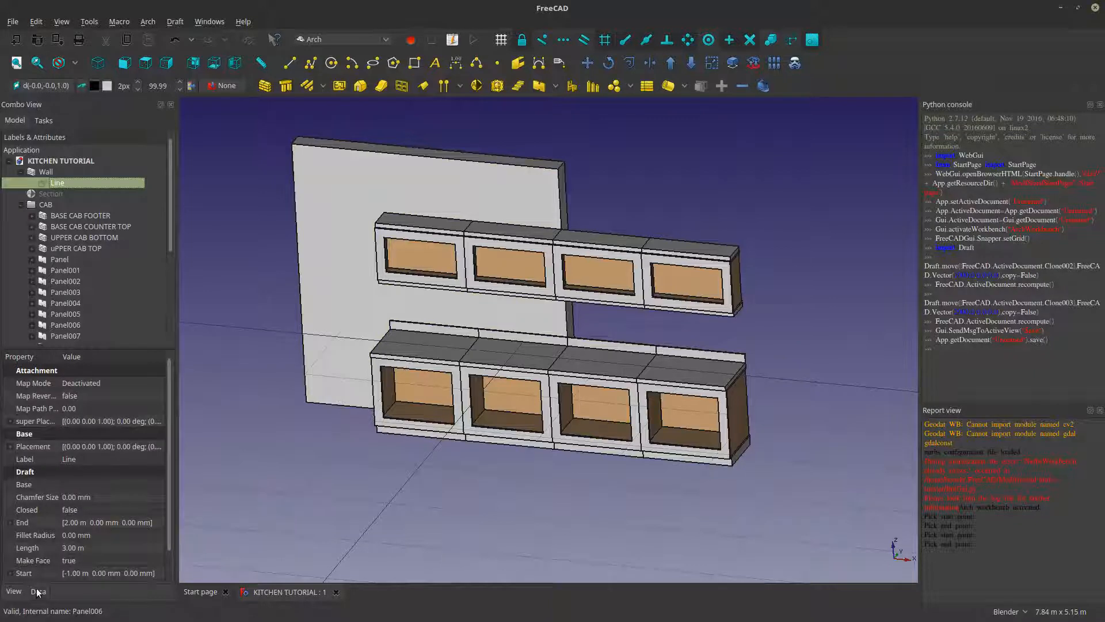
pyautogui.click(105, 547)
pyautogui.scroll(2, 109, 548)
pyautogui.click(352, 544)
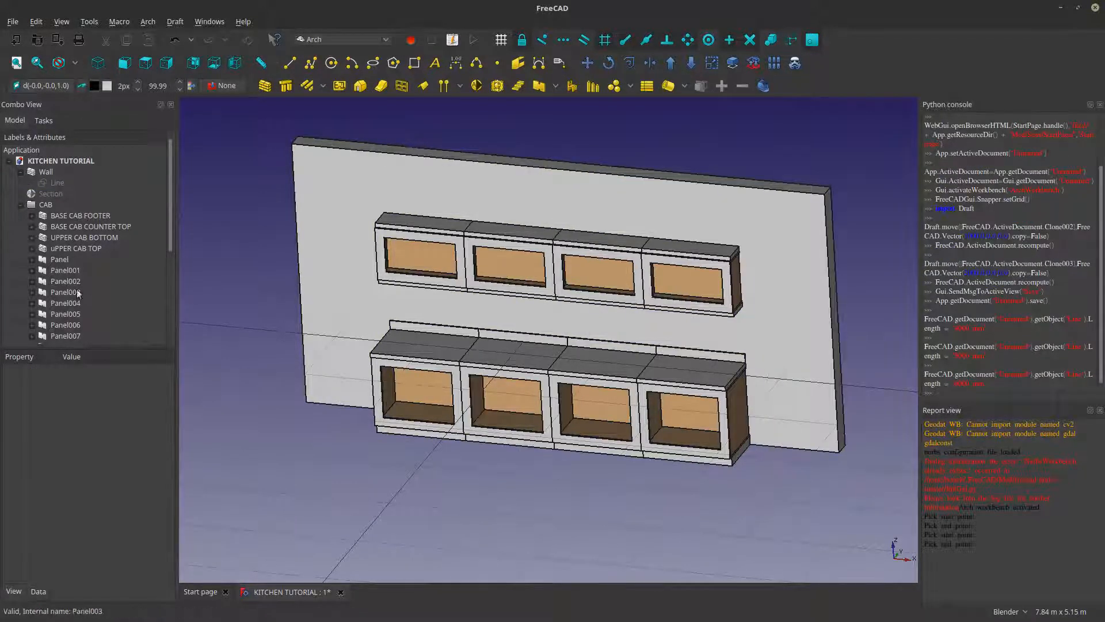
# - Try to change the length of CABINET LINE under BASE CAB to 6 mm, and again to 0.6 mm
pyautogui.scroll(-4, 87, 299)
pyautogui.click(58, 304)
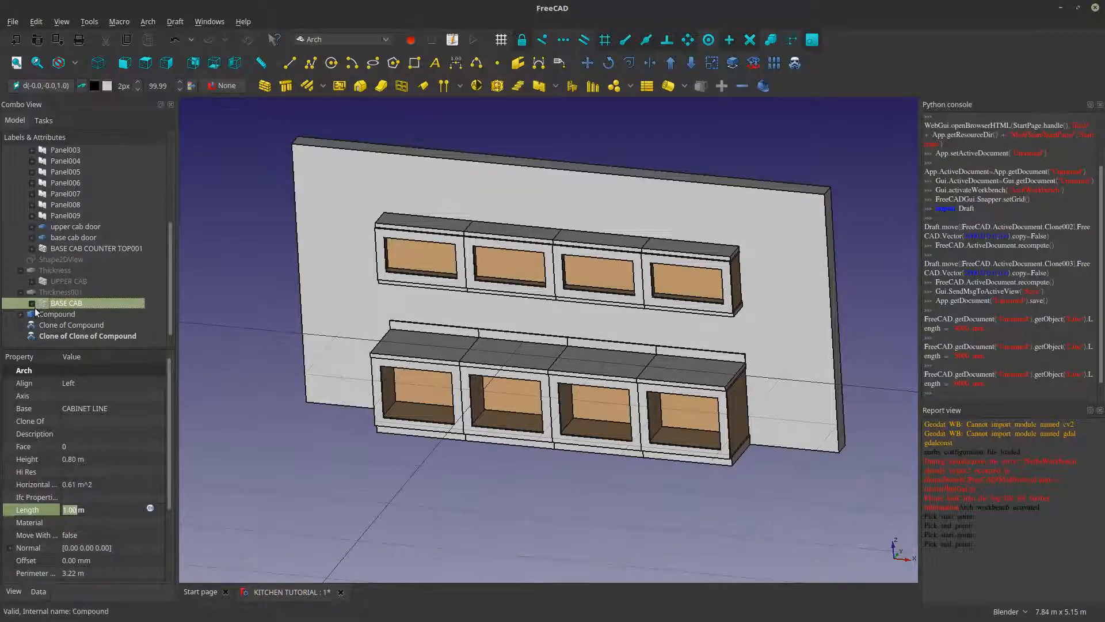
pyautogui.click(32, 304)
pyautogui.click(93, 315)
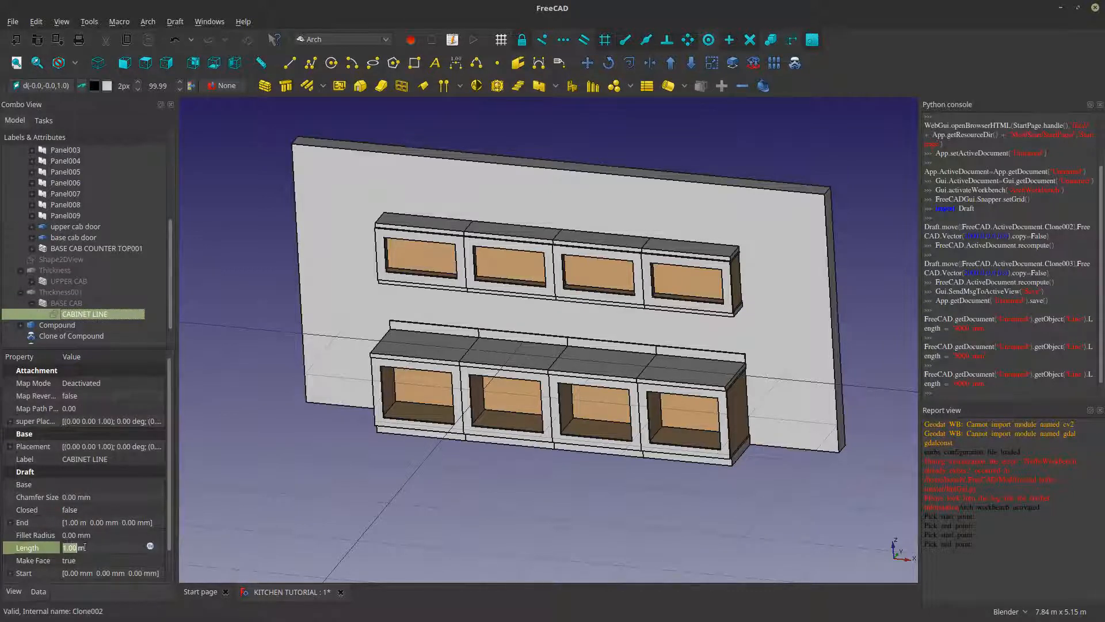
pyautogui.moveTo(84, 547); pyautogui.dragTo(32, 536)
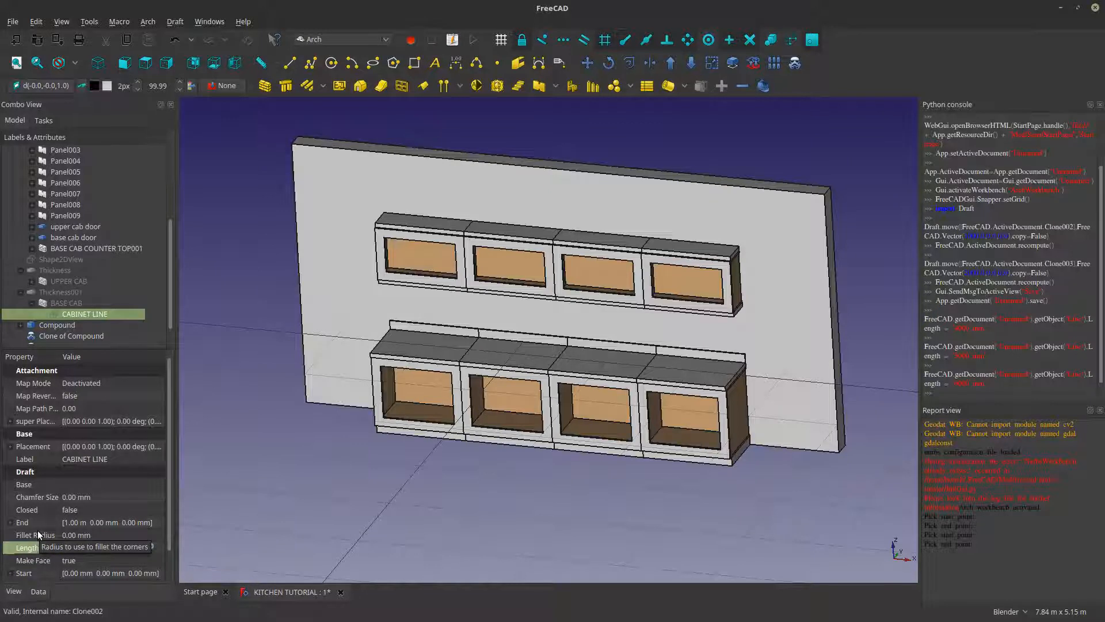
pyautogui.write('0.')
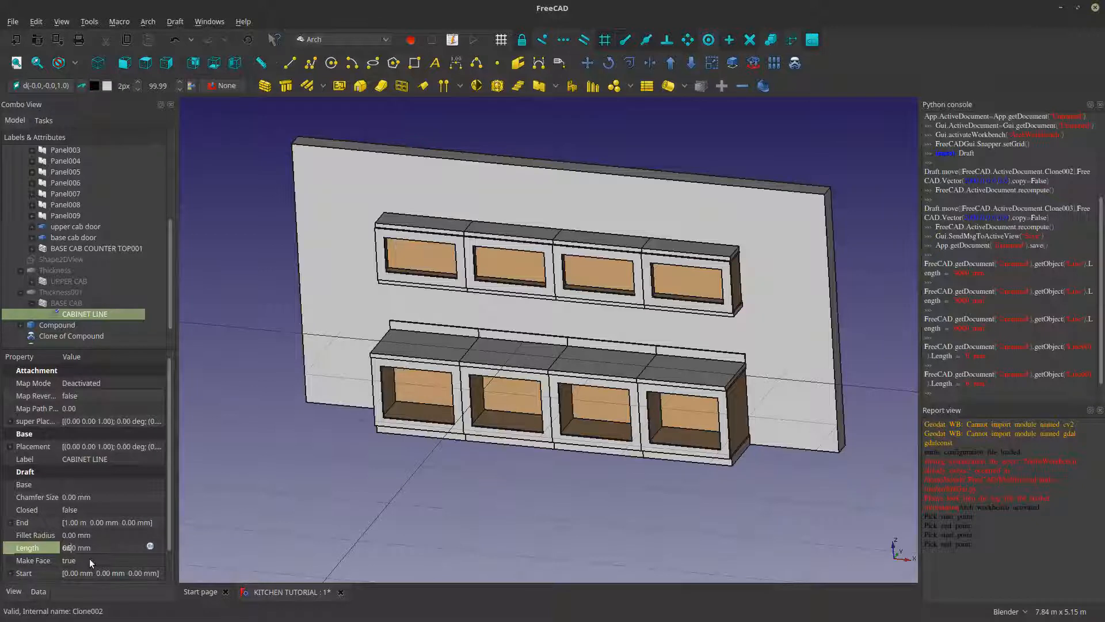
pyautogui.press('Tab')
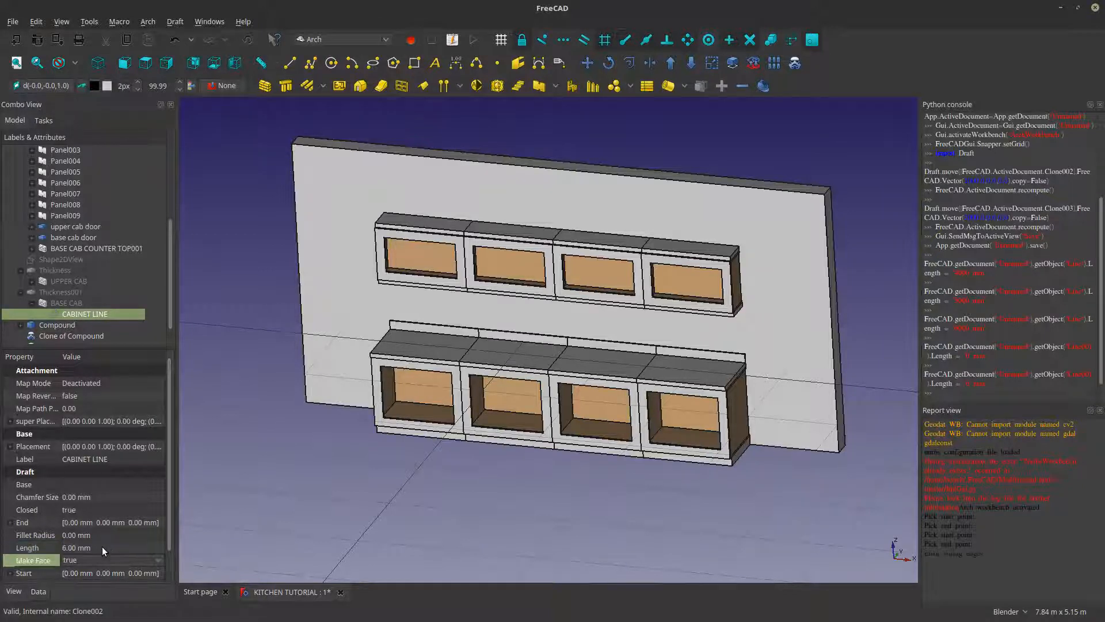
pyautogui.click(102, 547)
pyautogui.moveTo(103, 548); pyautogui.dragTo(25, 533)
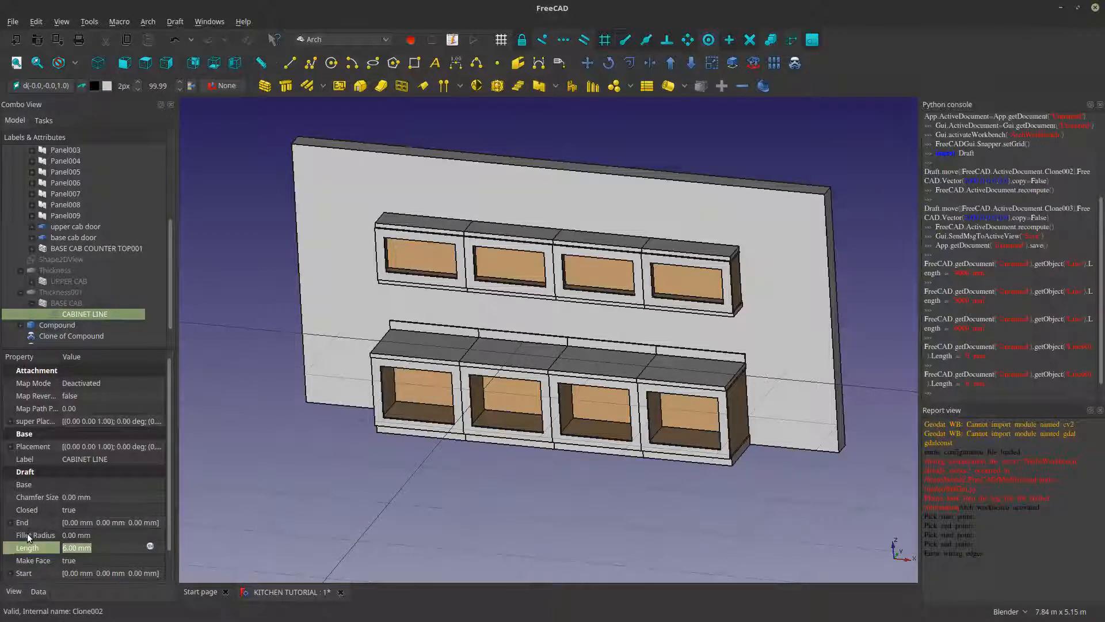
pyautogui.press('Return')
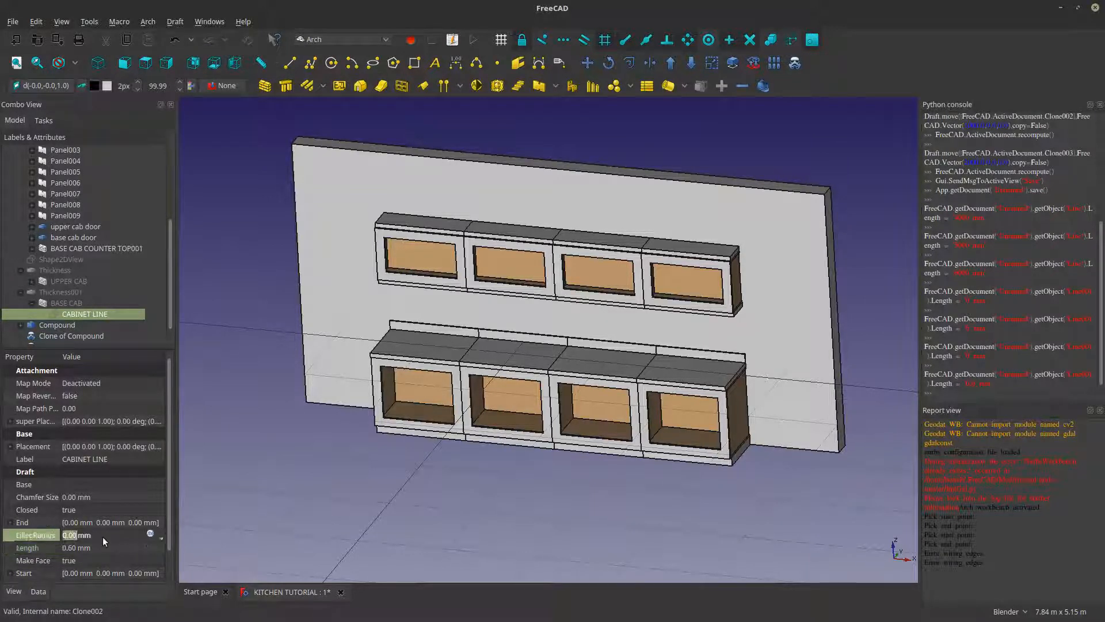
# - Set the length of CABINET LINE to 0 mm
pyautogui.click(106, 549)
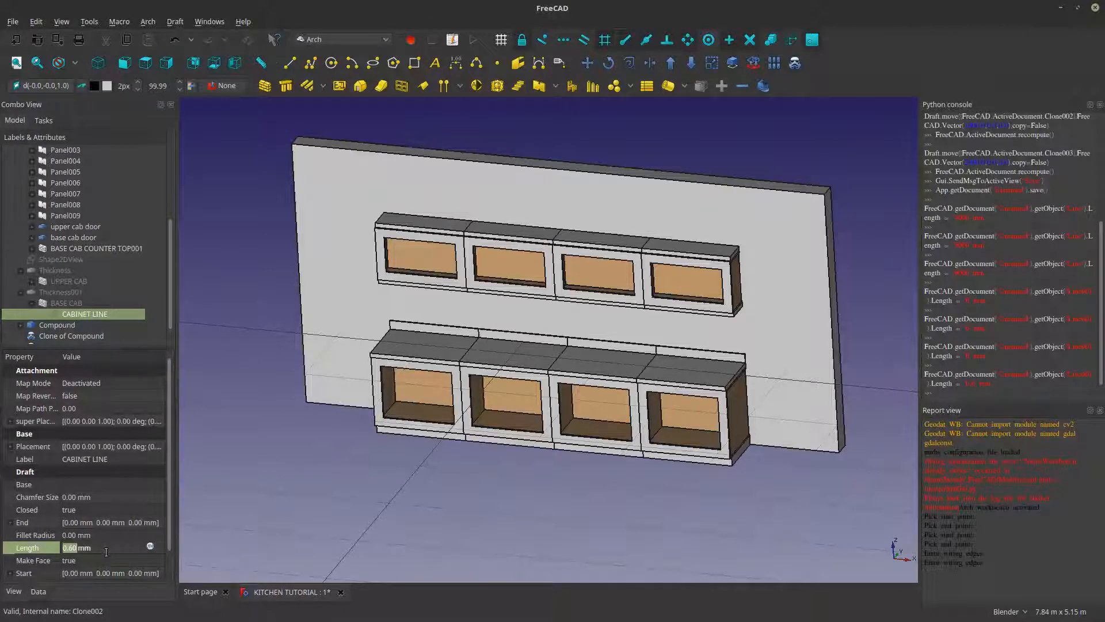
pyautogui.moveTo(108, 548); pyautogui.dragTo(32, 544)
pyautogui.write('0')
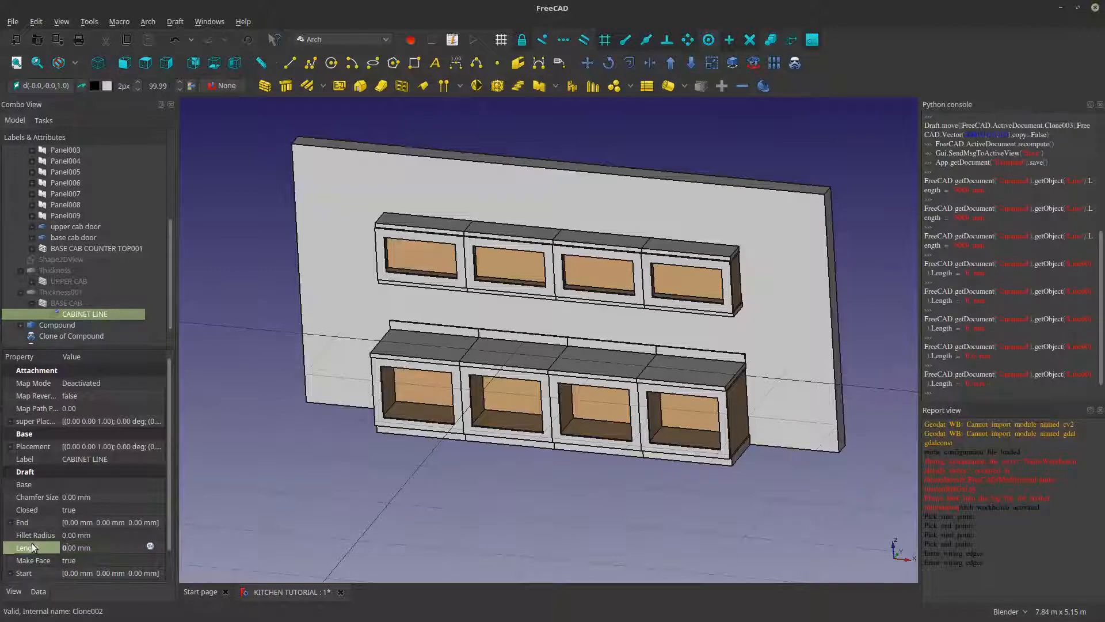
pyautogui.press('Return')
pyautogui.scroll(-1, 171, 568)
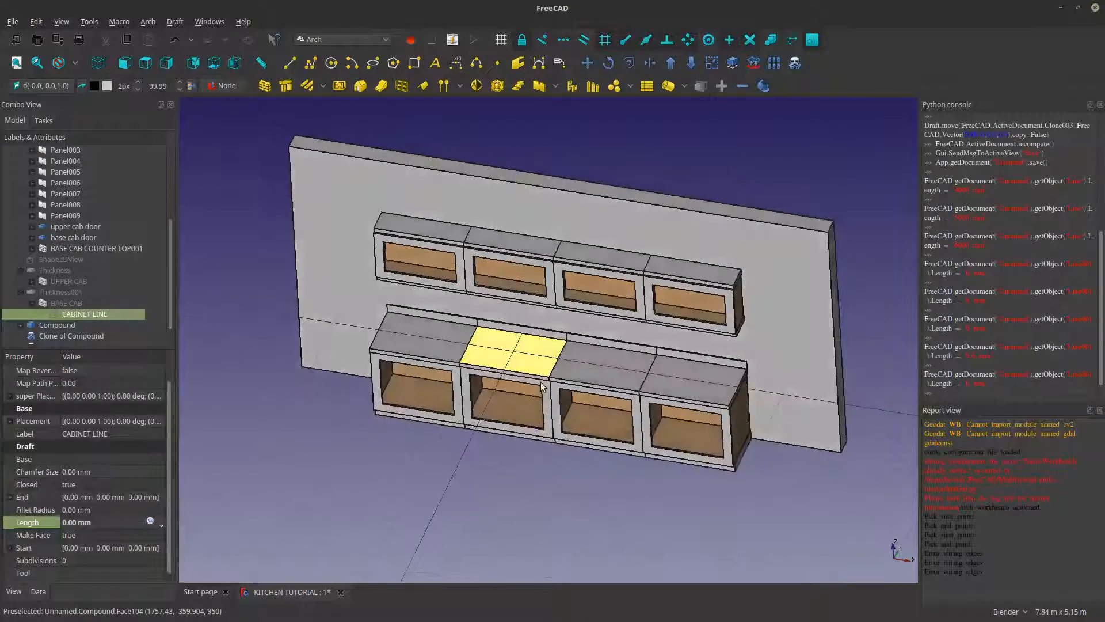
# - Examine the cabinet row from several angles and look through the objects in the model tree
pyautogui.scroll(4, 484, 392)
pyautogui.moveTo(345, 374); pyautogui.dragTo(406, 389, button='middle')
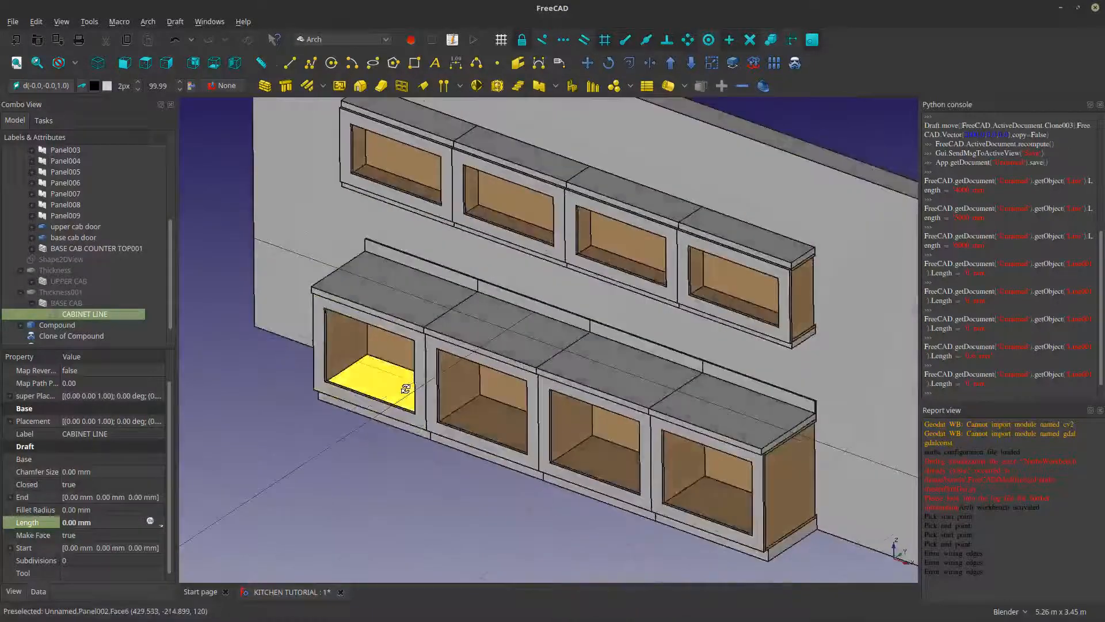
pyautogui.click(69, 304)
pyautogui.click(71, 315)
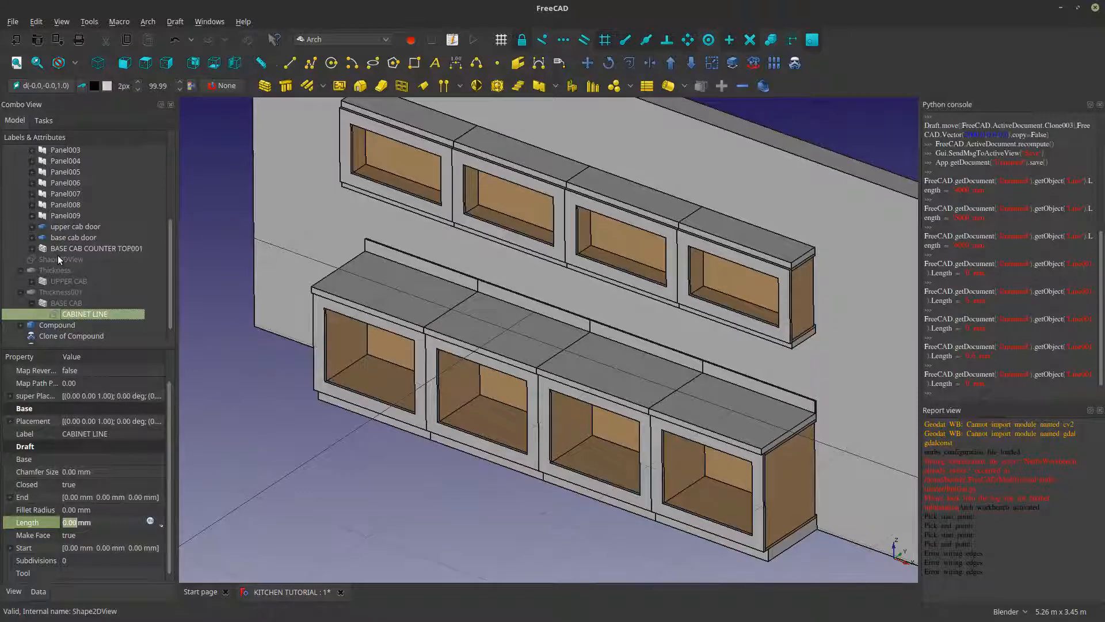
pyautogui.scroll(5, 59, 260)
pyautogui.scroll(-1, 69, 230)
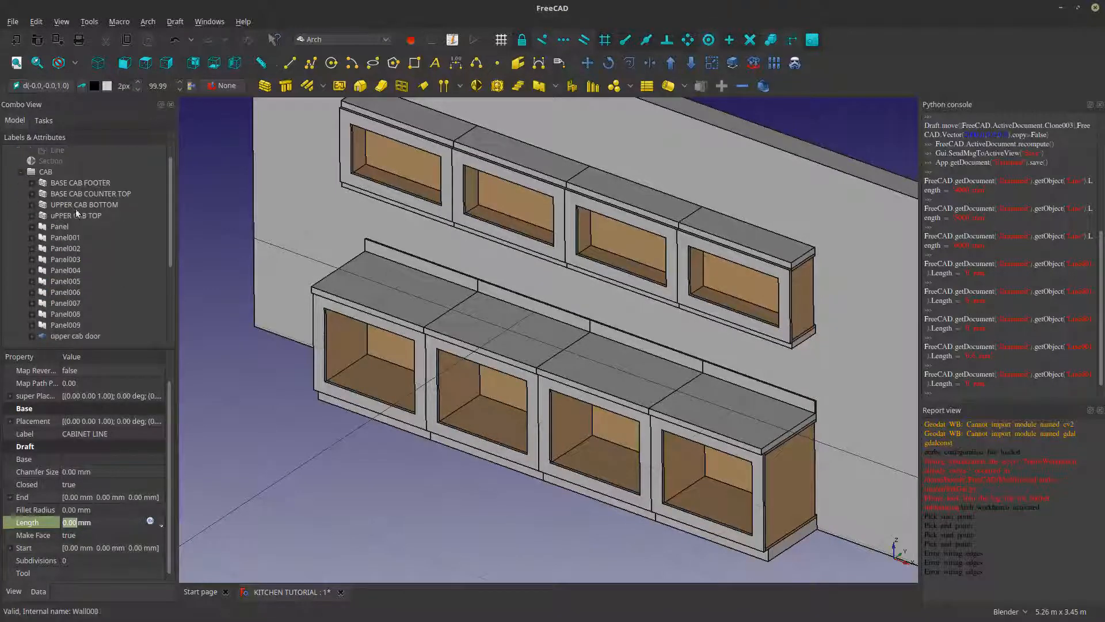
pyautogui.scroll(-2, 296, 409)
pyautogui.moveTo(296, 409); pyautogui.dragTo(389, 451, button='middle')
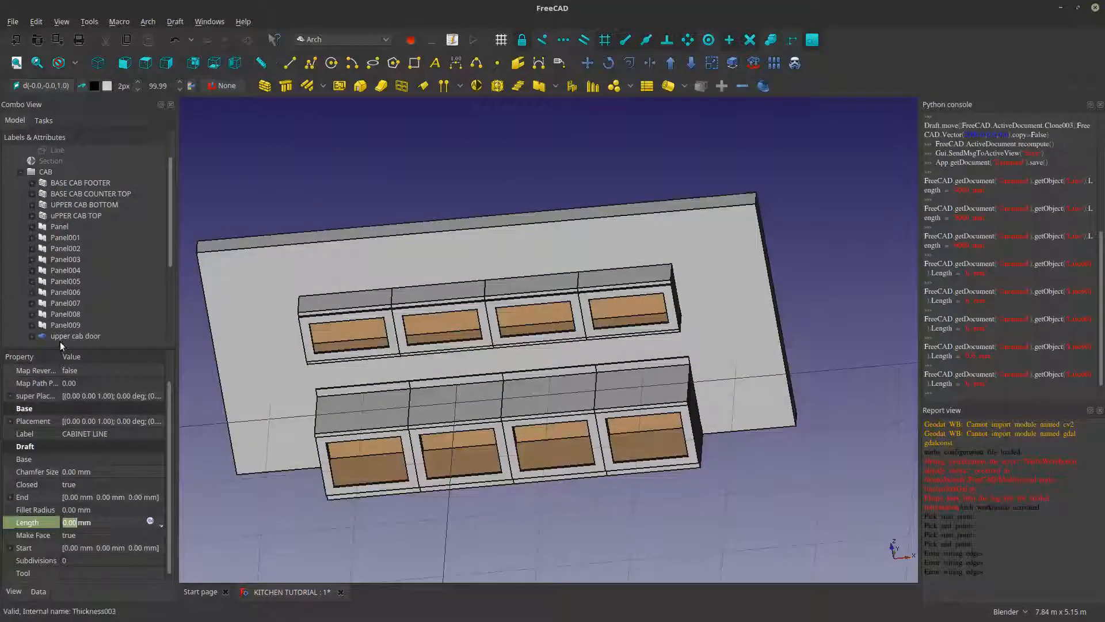
pyautogui.scroll(-4, 67, 310)
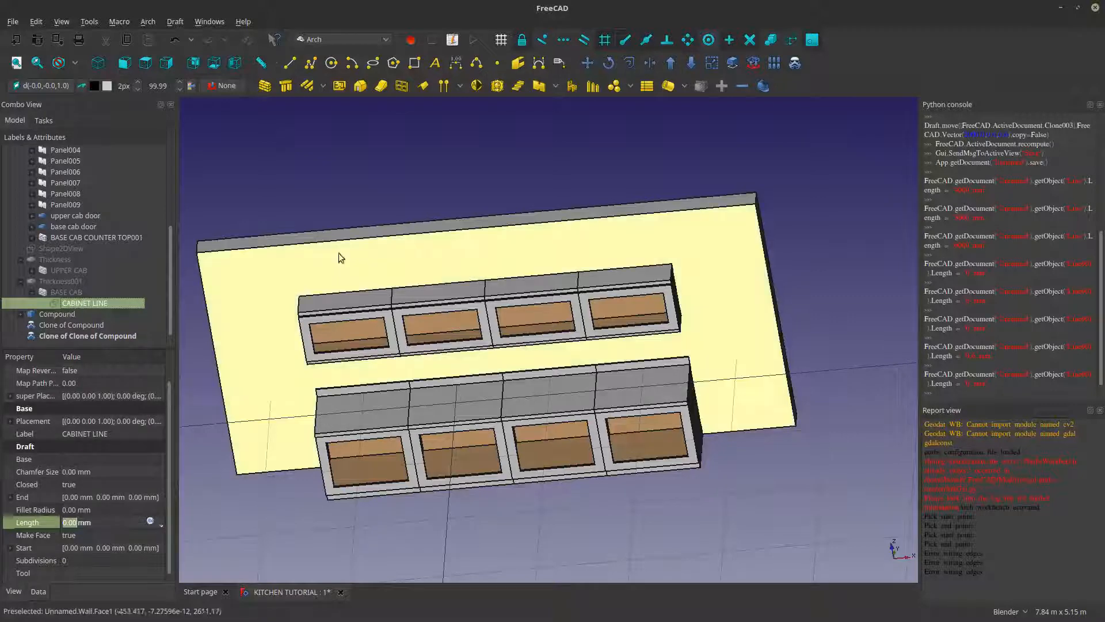
pyautogui.moveTo(535, 317); pyautogui.dragTo(384, 216, button='middle')
# - Set the working plane to XY (top) and draw a line about 1 m long on the floor in front of the cabinets
pyautogui.click(43, 85)
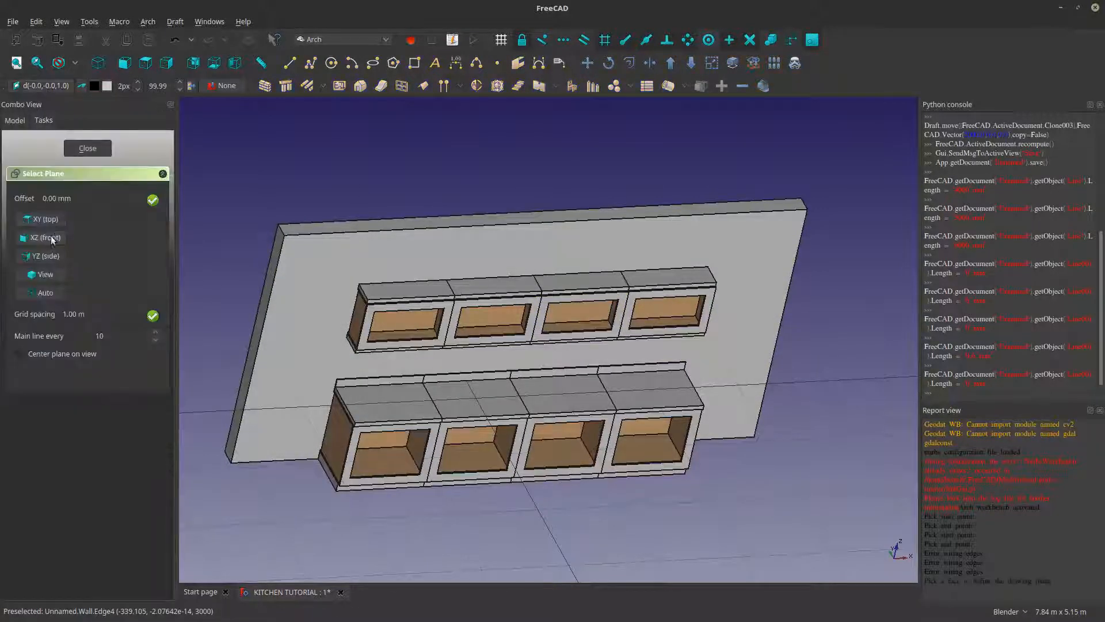
pyautogui.click(49, 222)
pyautogui.scroll(-5, 363, 318)
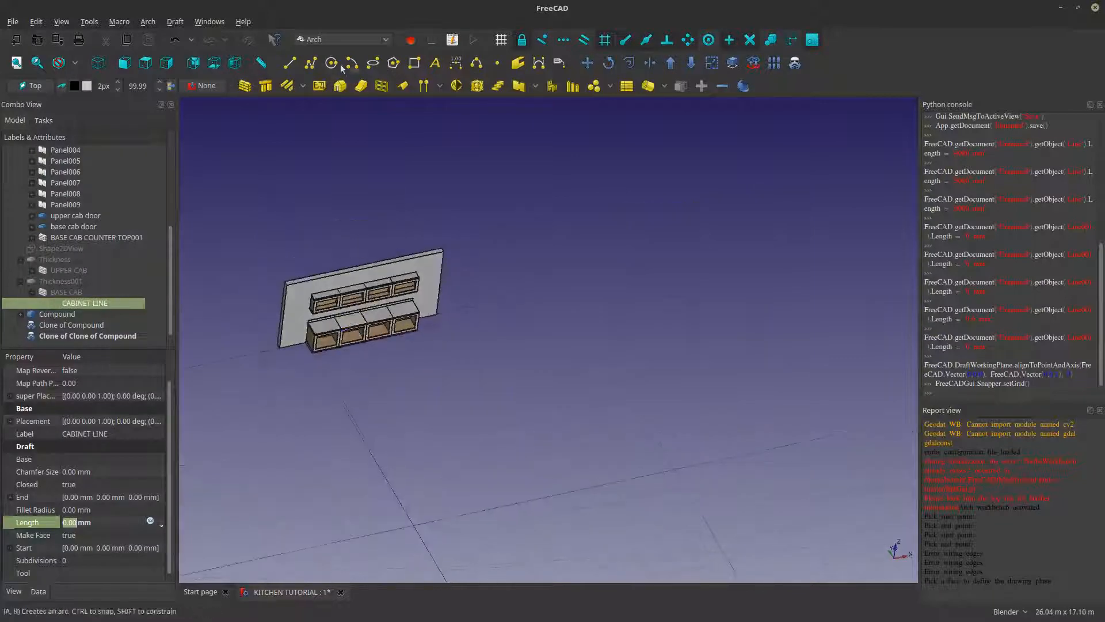
pyautogui.click(290, 63)
pyautogui.scroll(2, 284, 361)
pyautogui.scroll(3, 284, 360)
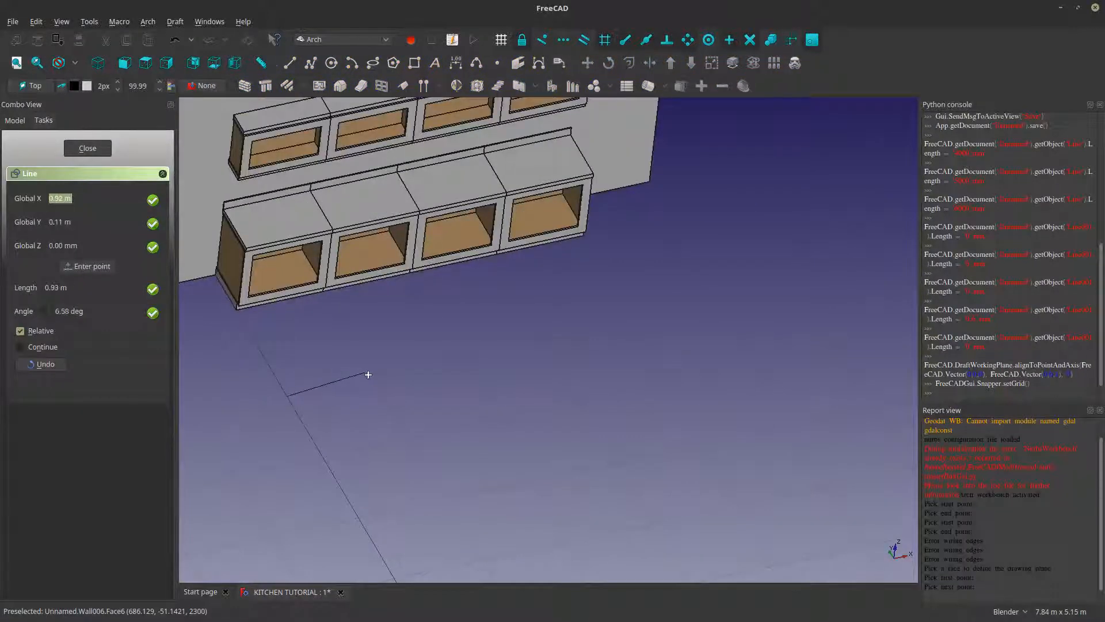
pyautogui.click(374, 377)
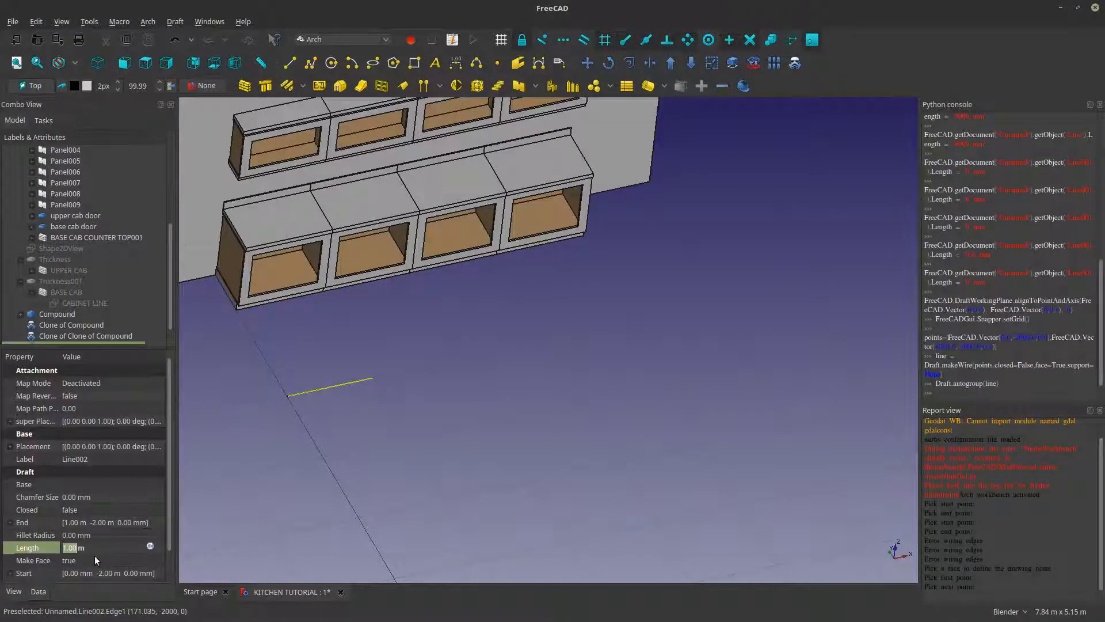
# - Try to change the length of the new floor line to 0.6 mm, and again to 0.6 m
pyautogui.moveTo(94, 551); pyautogui.dragTo(22, 527)
pyautogui.write('0.6')
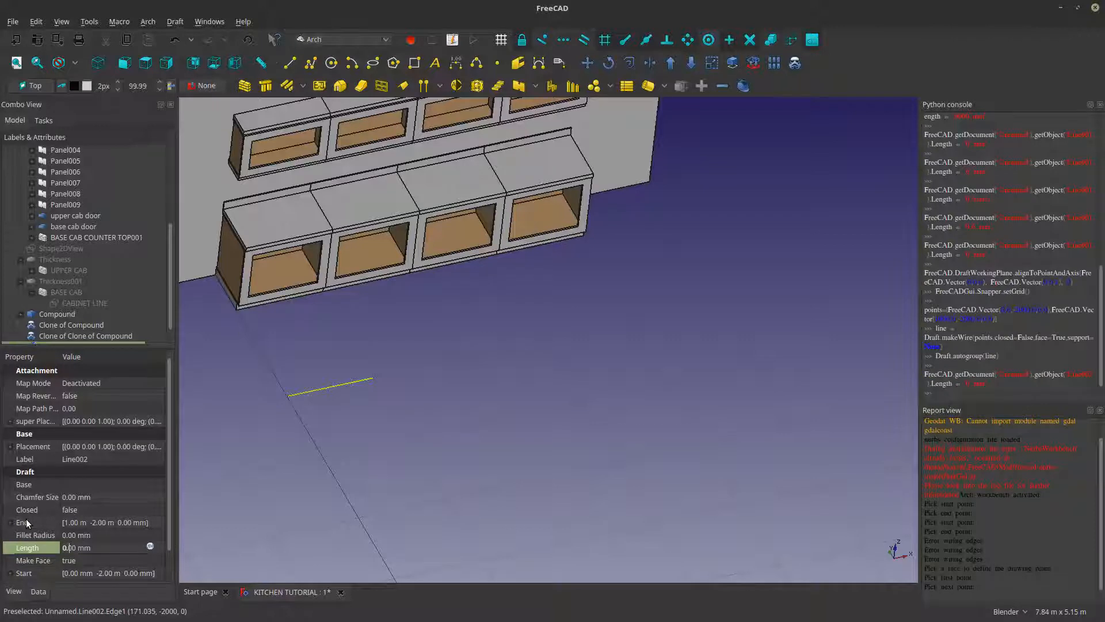
pyautogui.press('Return')
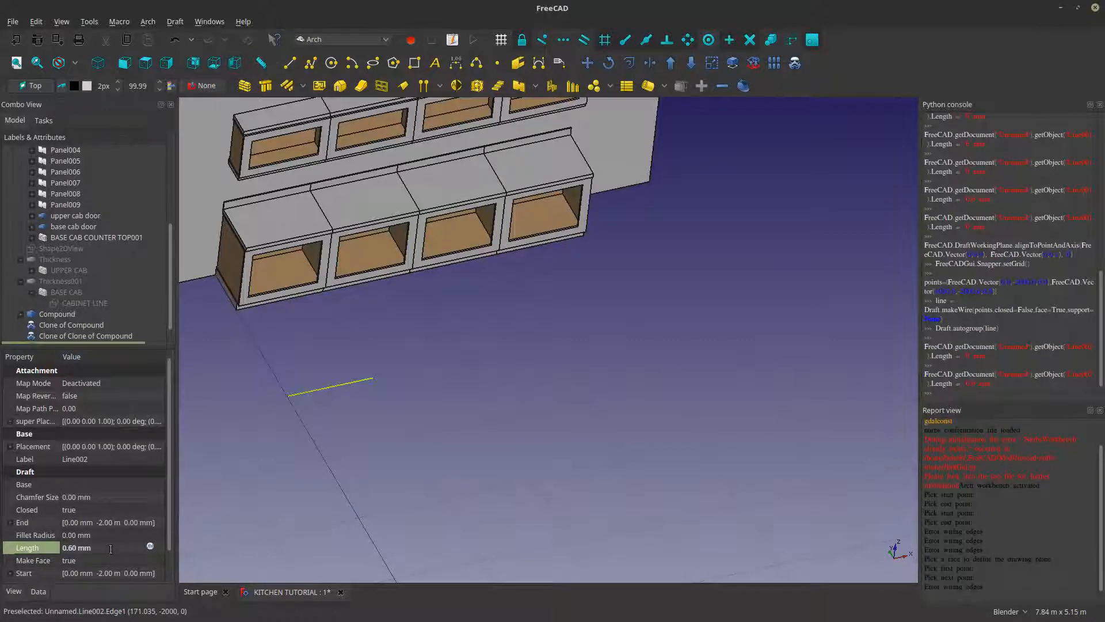
pyautogui.press('BackSpace')
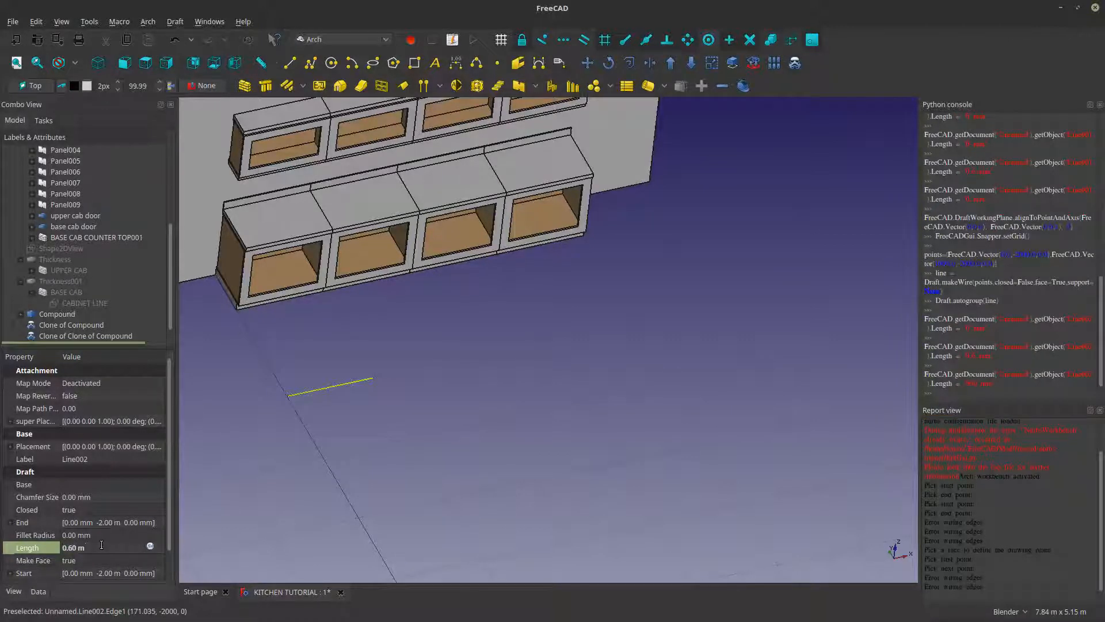
pyautogui.click(100, 535)
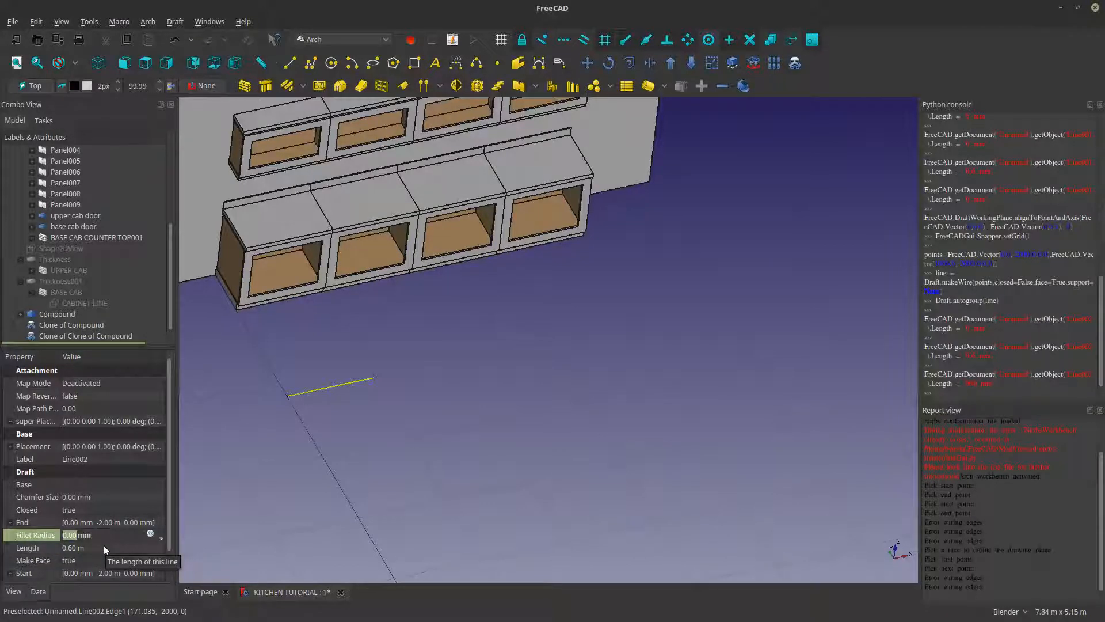
# - Set the length of the new floor line to 1000 mm and deselect it
pyautogui.click(104, 547)
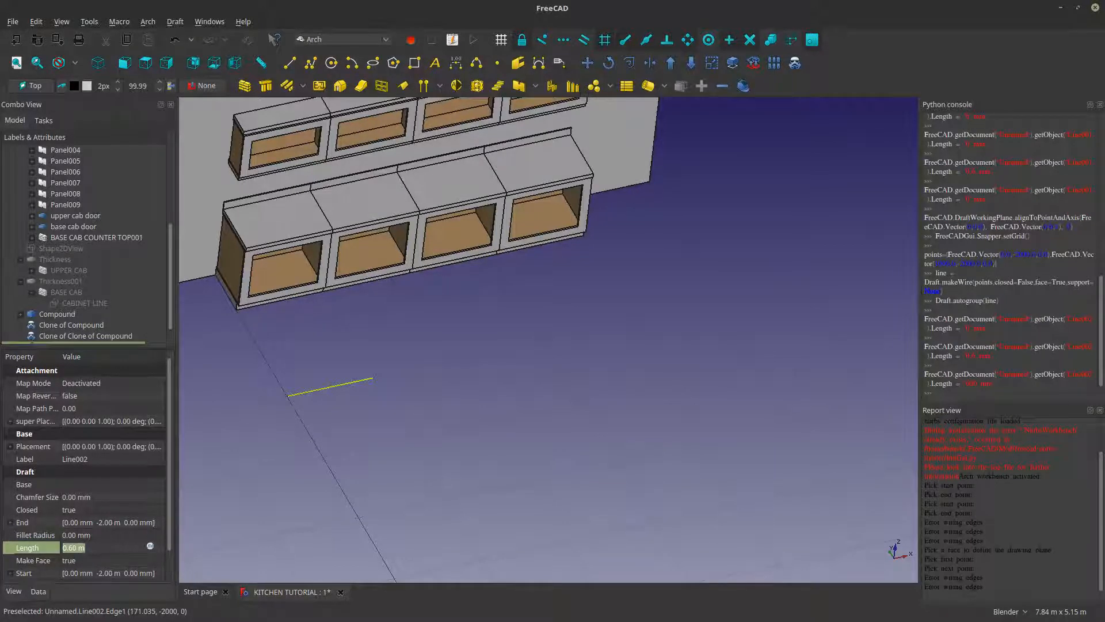
pyautogui.write('1000')
pyautogui.press('Return')
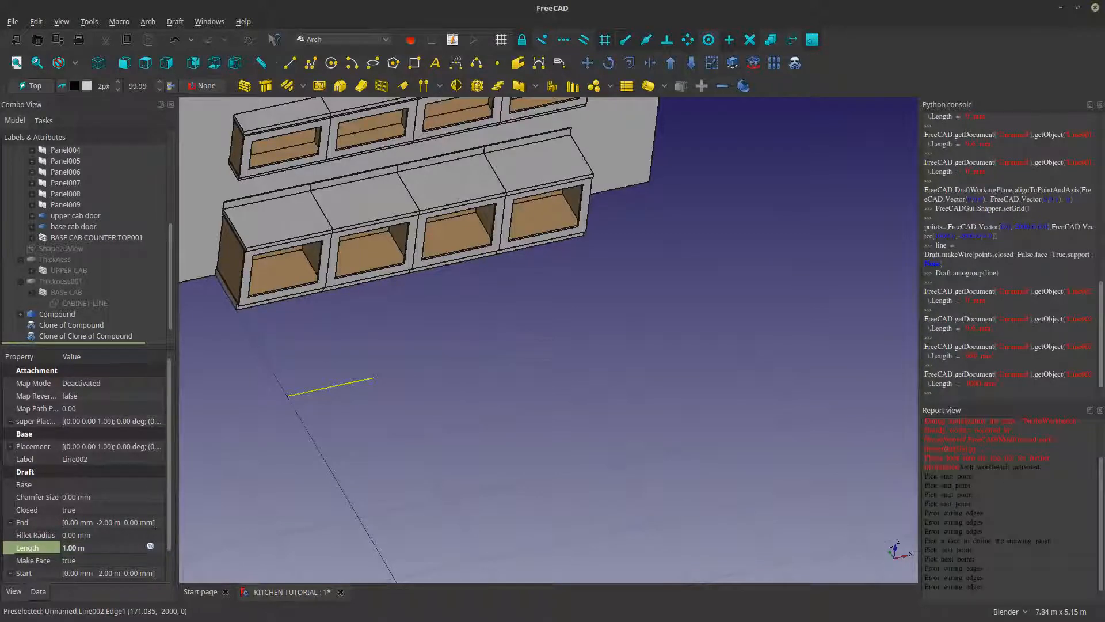
pyautogui.click(281, 409)
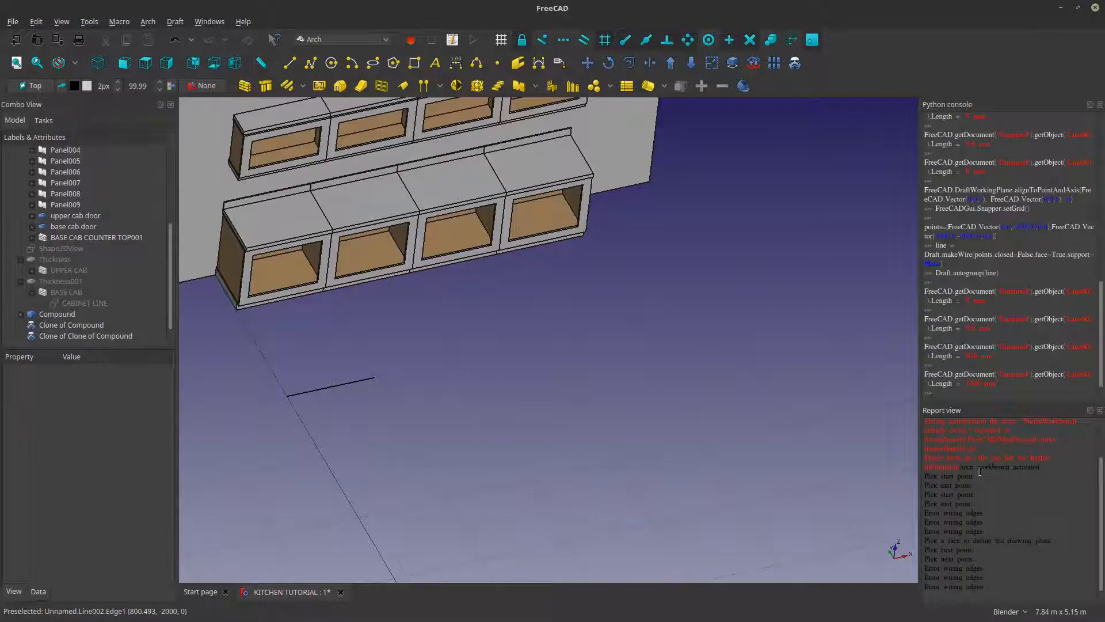
# - Review the report messages and inspect the floor line and cabinet row from different angles
pyautogui.scroll(1, 960, 524)
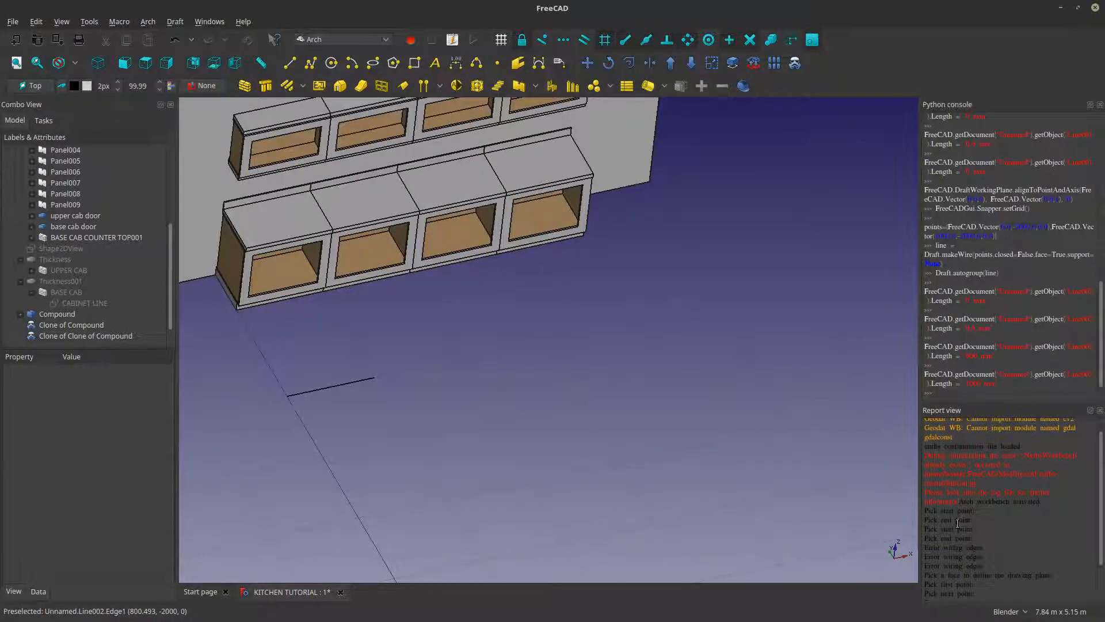
pyautogui.moveTo(353, 345); pyautogui.dragTo(570, 350, button='middle')
pyautogui.scroll(5, 403, 443)
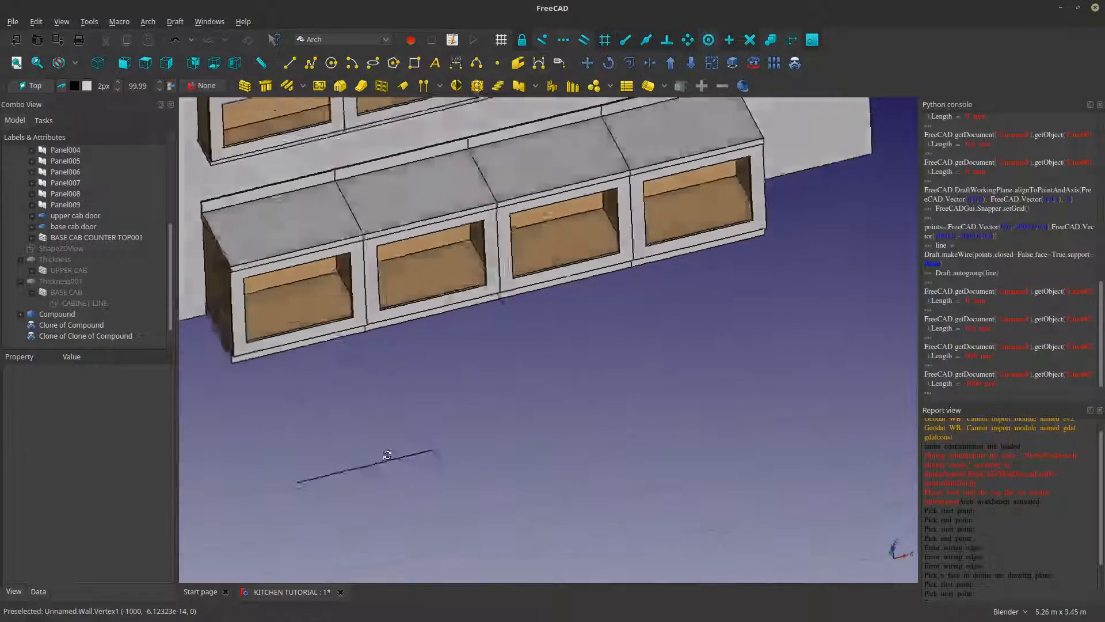
pyautogui.scroll(-5, 382, 461)
pyautogui.click(386, 503)
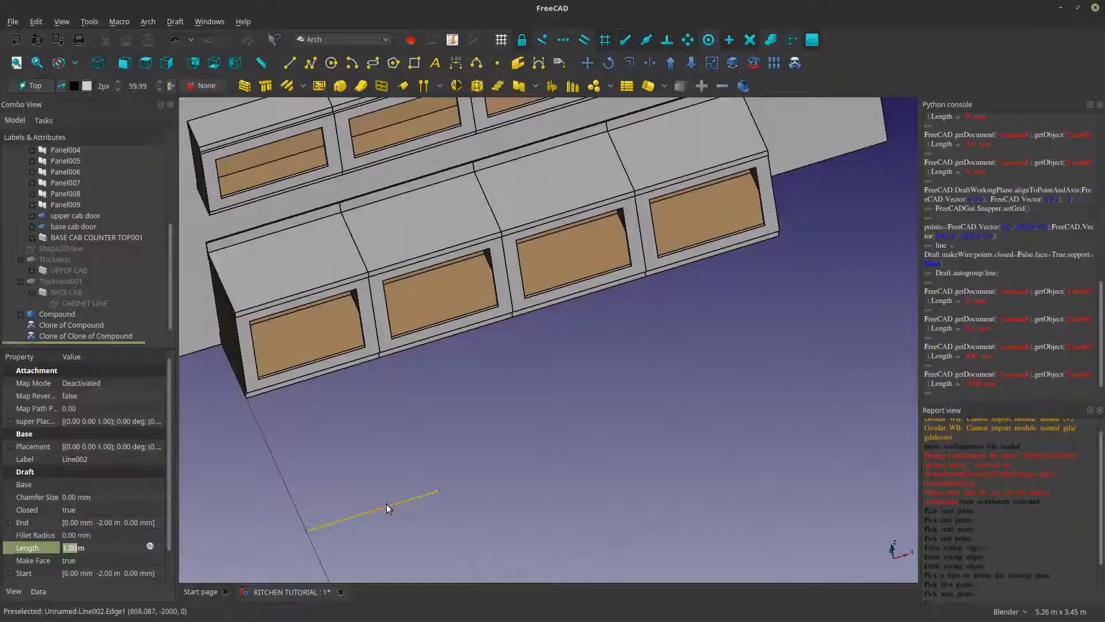
pyautogui.moveTo(395, 468); pyautogui.dragTo(276, 322, button='middle')
pyautogui.scroll(2, 544, 287)
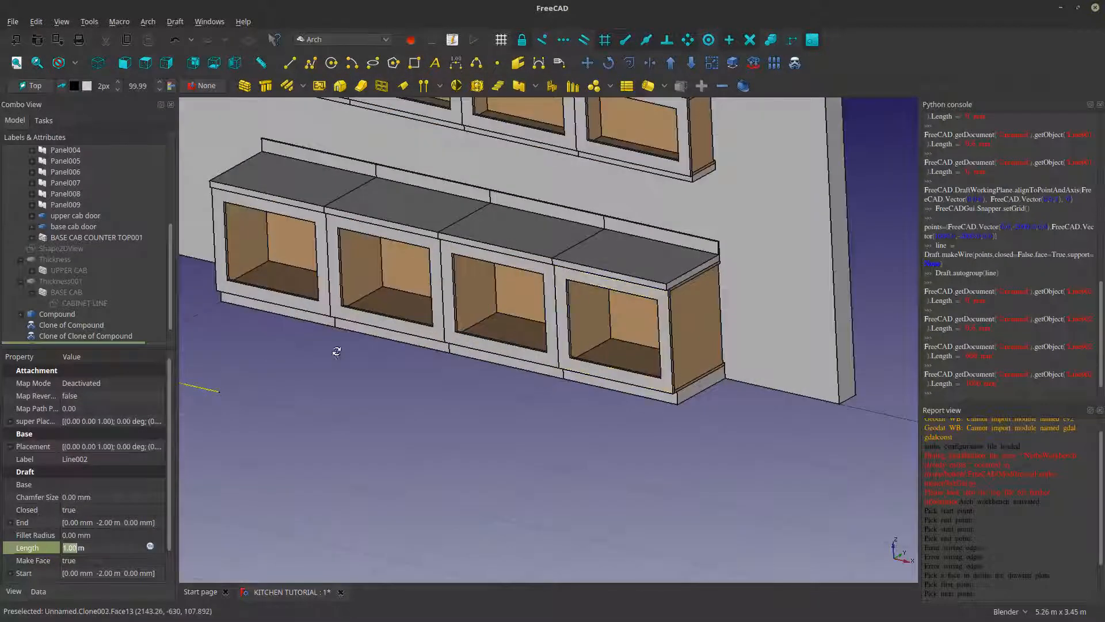
pyautogui.moveTo(338, 350); pyautogui.dragTo(247, 300, button='middle')
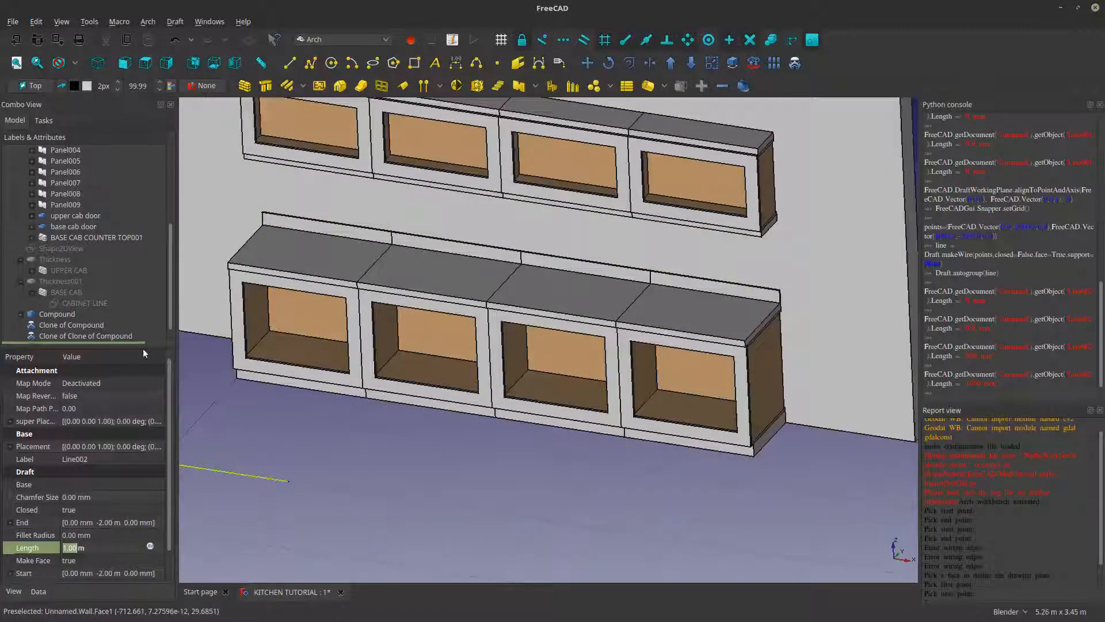
# - Select Compound, Clone of Compound and Clone of Clone of Compound in turn to identify their cabinet units in the row
pyautogui.scroll(-1, 104, 309)
pyautogui.click(75, 304)
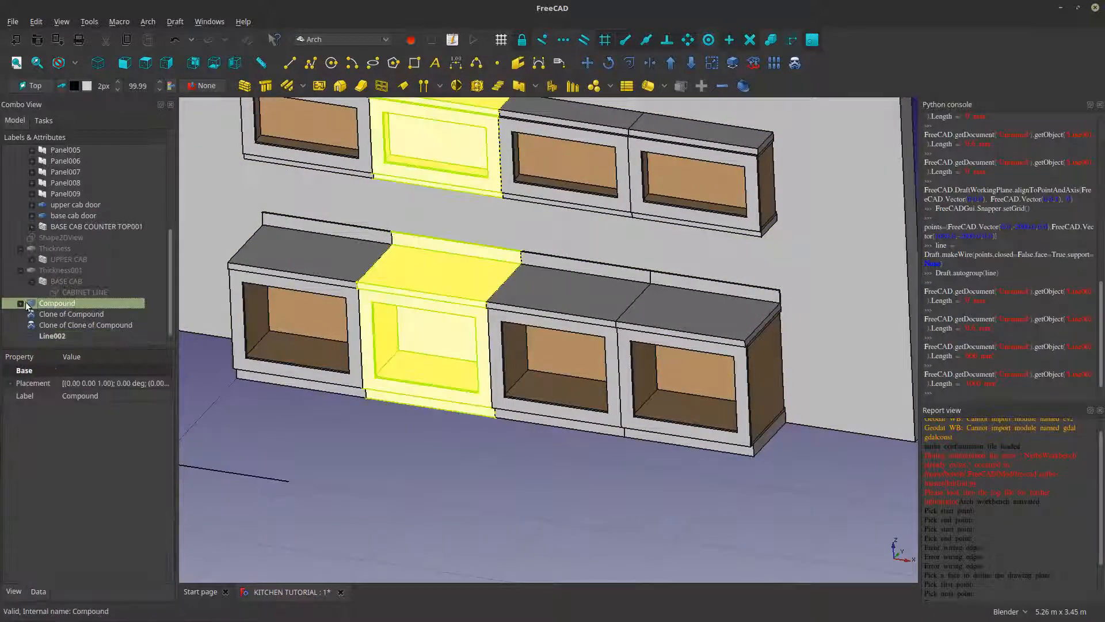
pyautogui.click(55, 314)
pyautogui.click(62, 325)
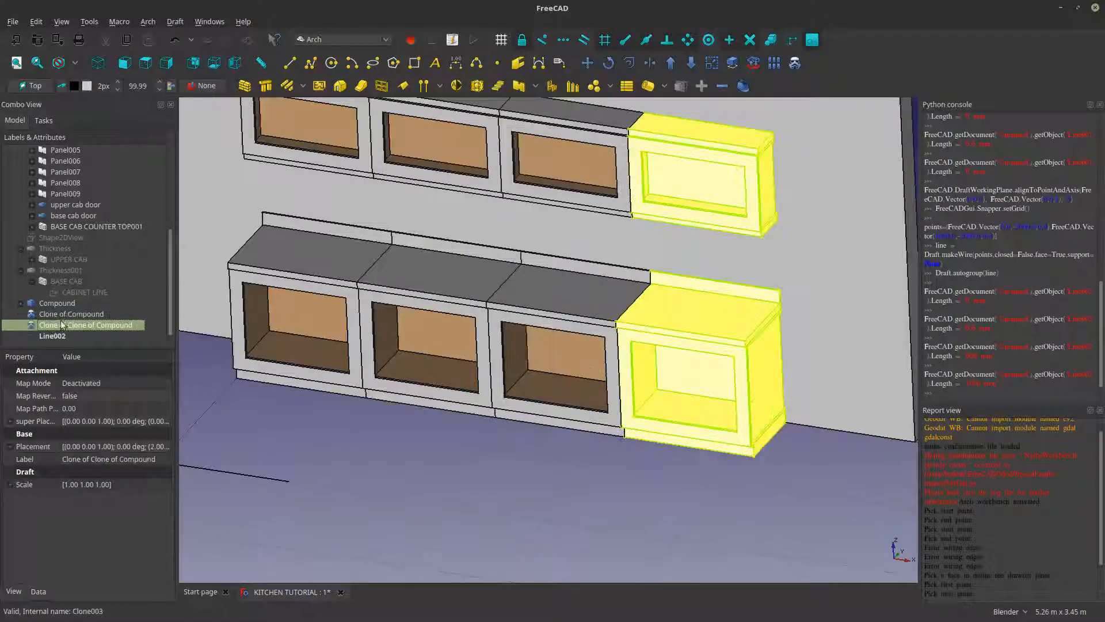
pyautogui.scroll(-2, 441, 412)
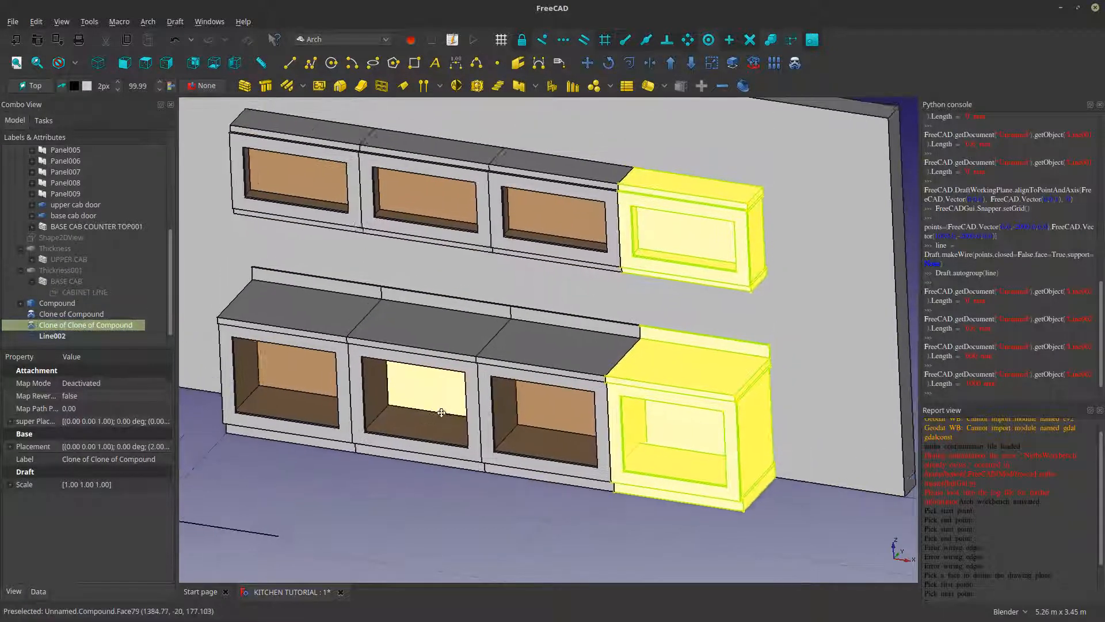
pyautogui.keyDown('shift'); pyautogui.moveTo(442, 413); pyautogui.dragTo(464, 428, button='middle'); pyautogui.keyUp('shift')
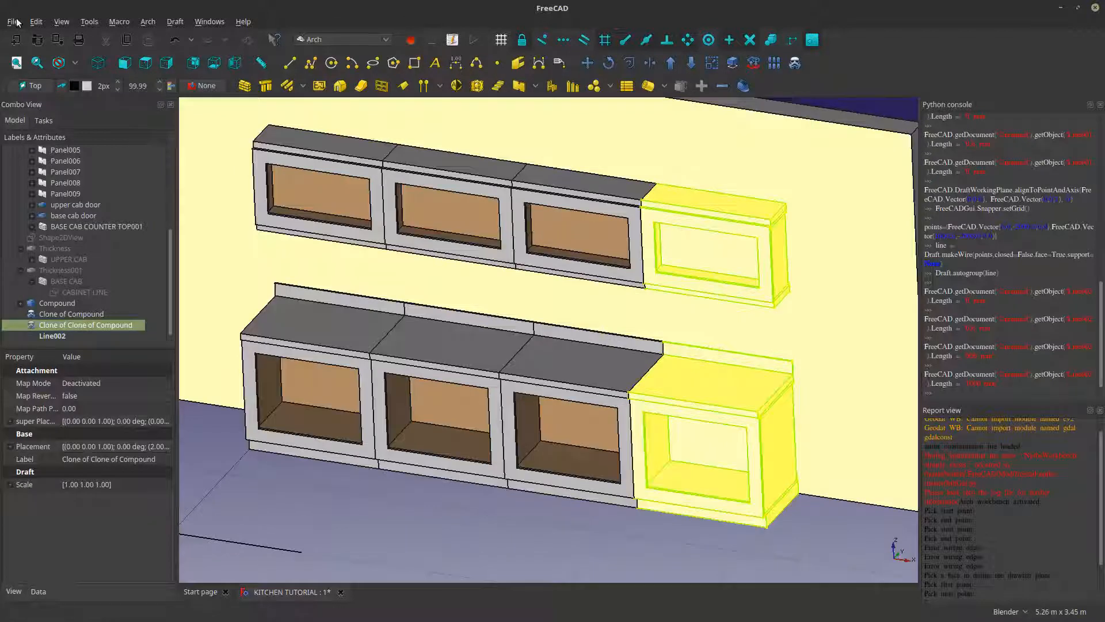
# - Save the kitchen document and clear the selection on the fourth cabinet unit
pyautogui.click(14, 21)
pyautogui.click(26, 108)
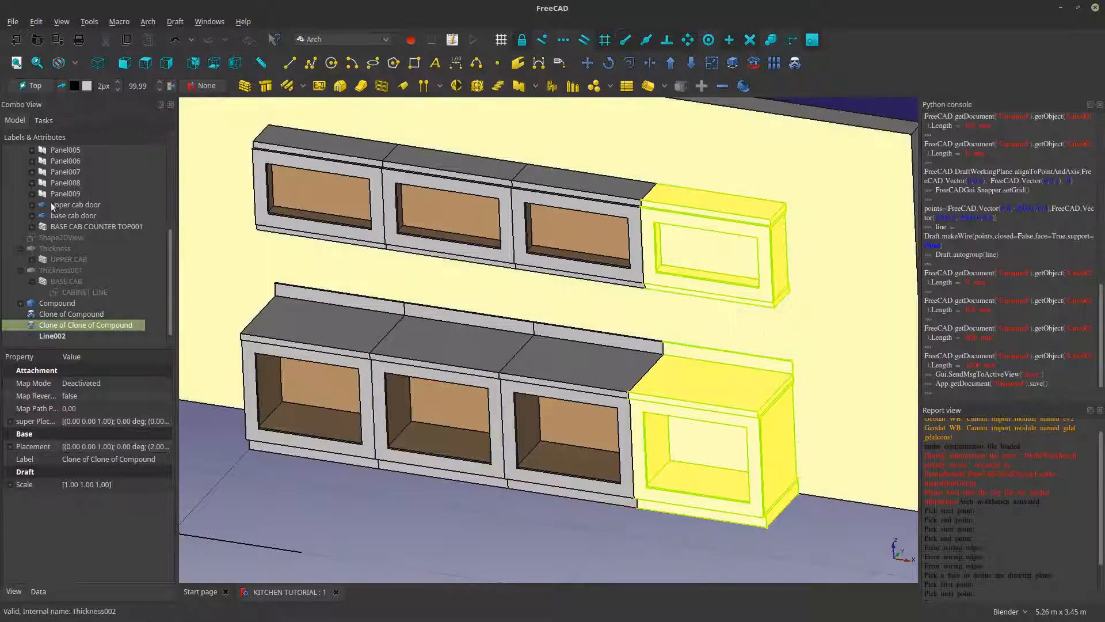
pyautogui.click(361, 502)
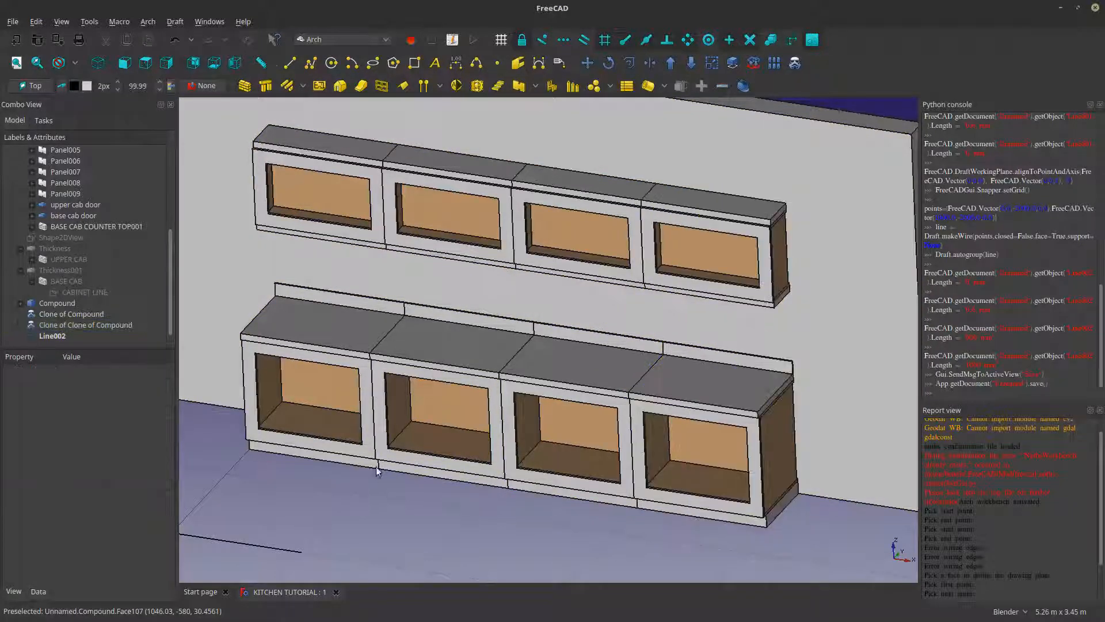
pyautogui.scroll(-3, 343, 520)
pyautogui.scroll(4, 302, 516)
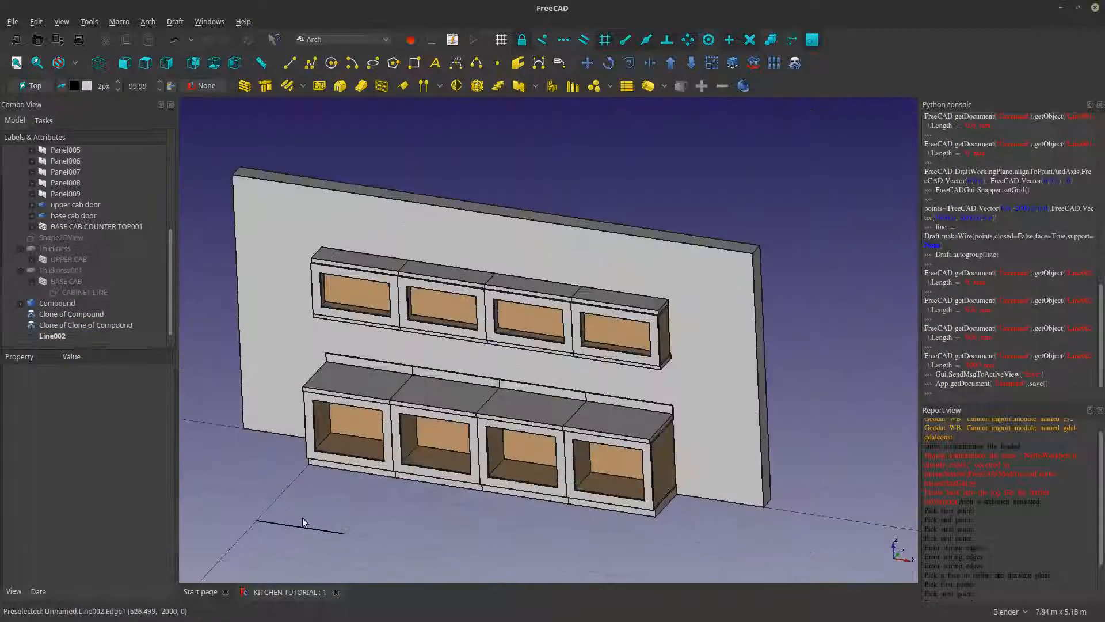